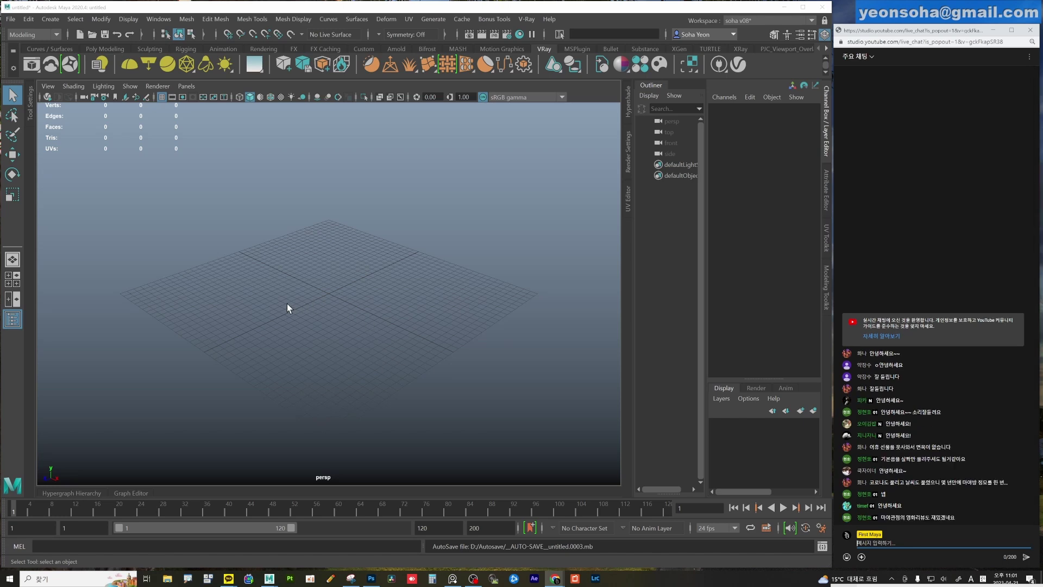
Orbit the perspective view around the empty grid and open the Workspace list.
alt+right_drag(291, 306, 298, 305)
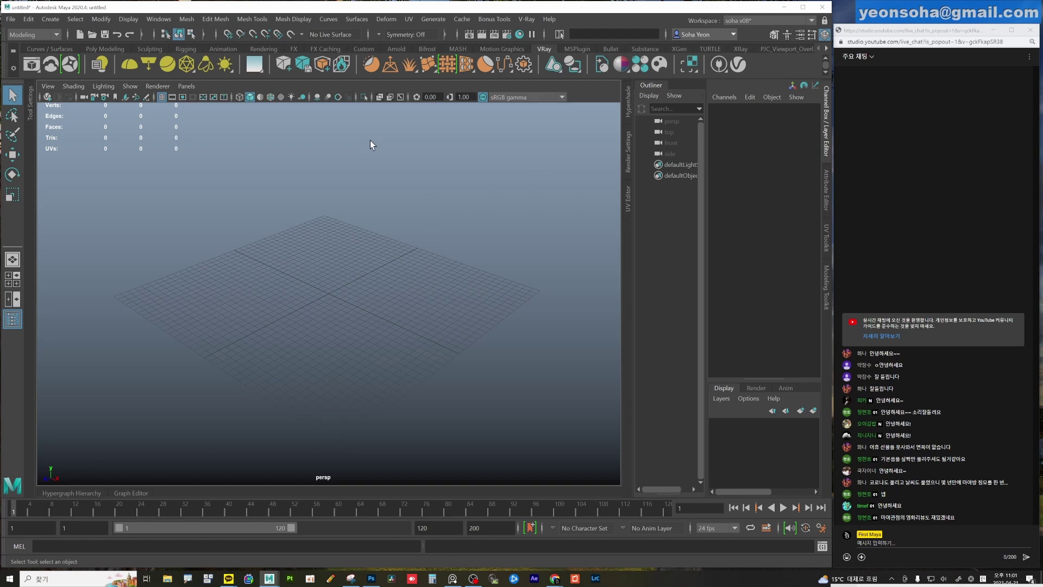
alt+drag(399, 187, 407, 193)
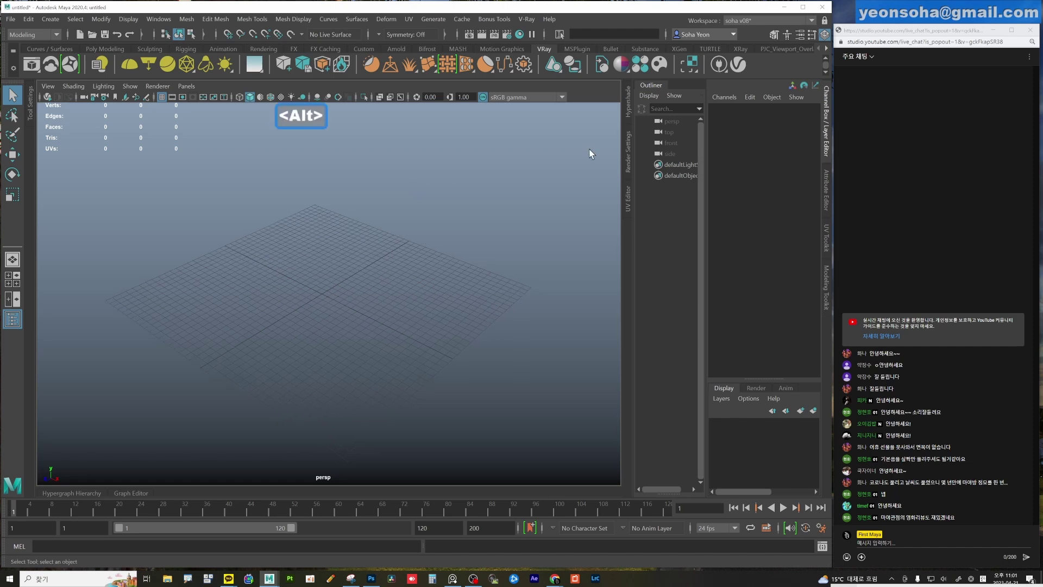
alt+drag(464, 171, 473, 180)
click(768, 22)
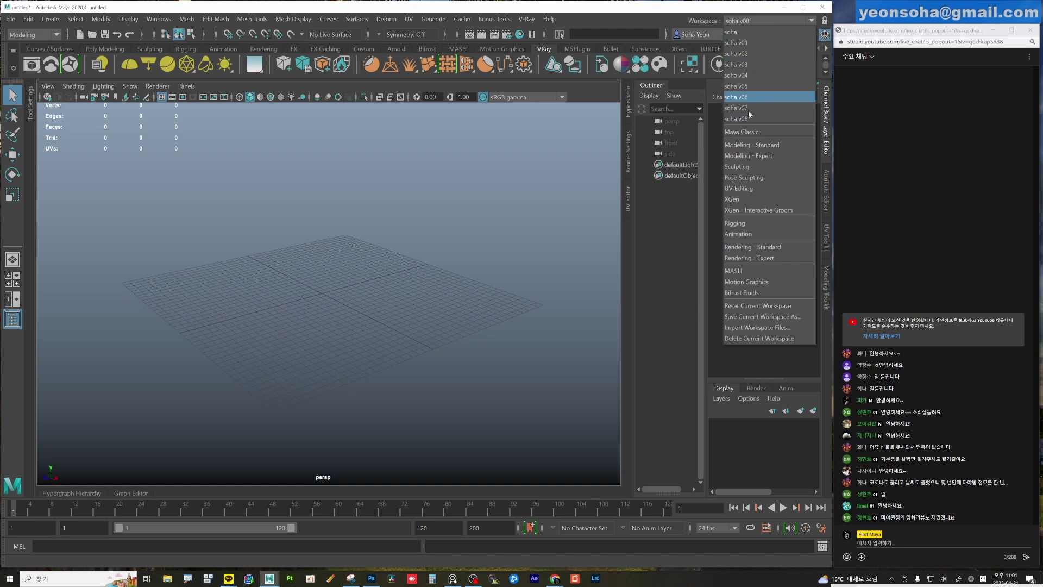
Switch to the UV Editing workspace and widen the 3D view beside the UV grid.
click(752, 189)
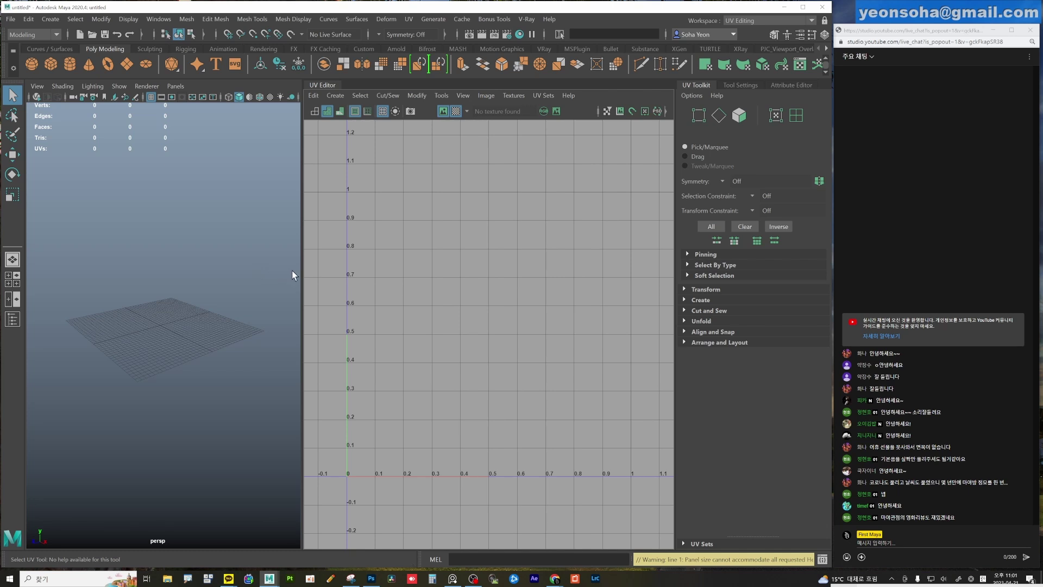
drag(301, 272, 332, 273)
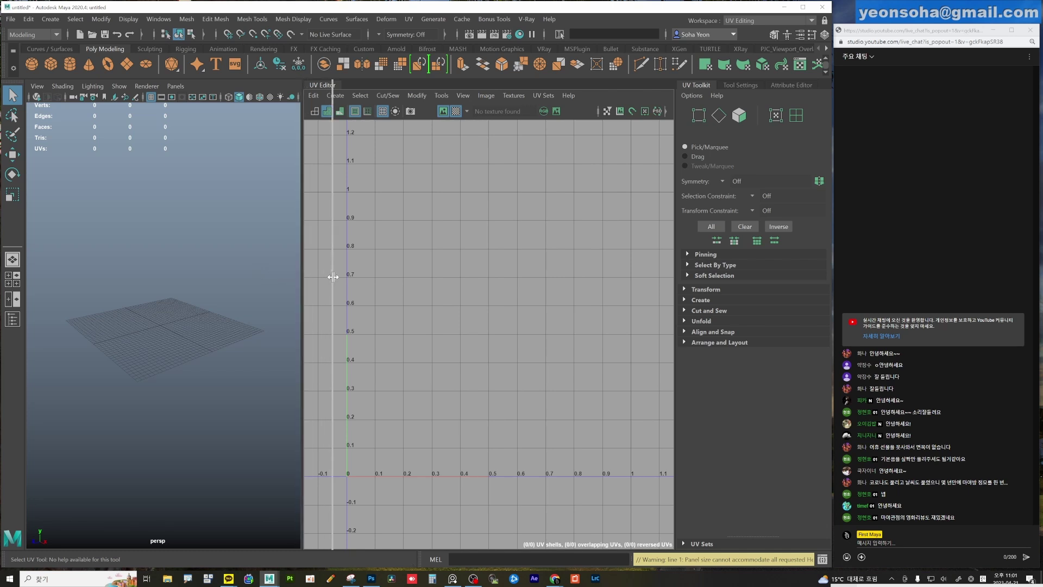
mouse_move(239, 304)
alt+mouse_down()
mouse_move(144, 342)
mouse_move(166, 292)
mouse_move(224, 308)
alt+mouse_up()
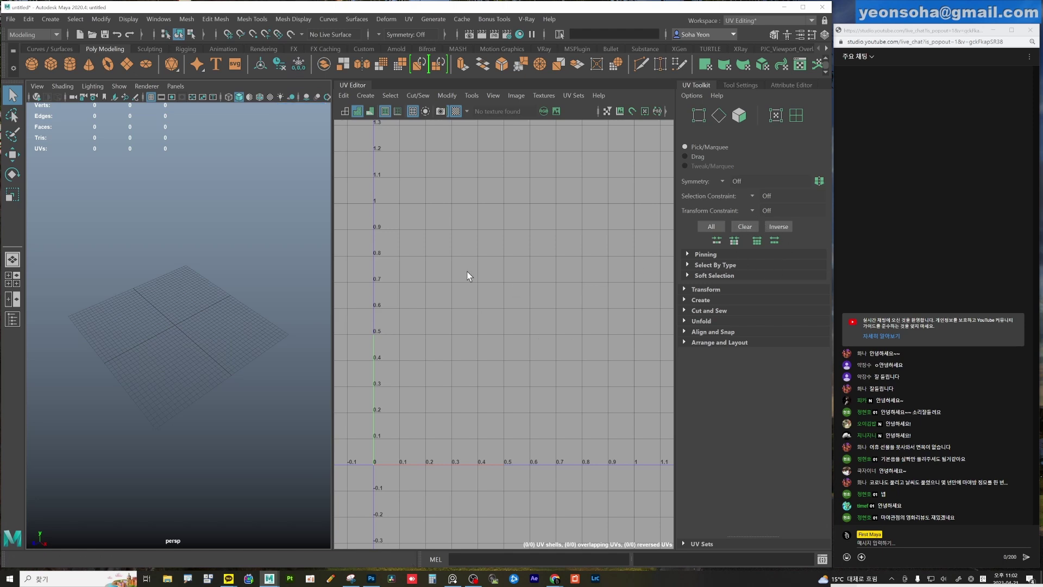
mouse_move(462, 283)
alt+middle_down()
mouse_move(467, 273)
mouse_move(468, 293)
alt+middle_up()
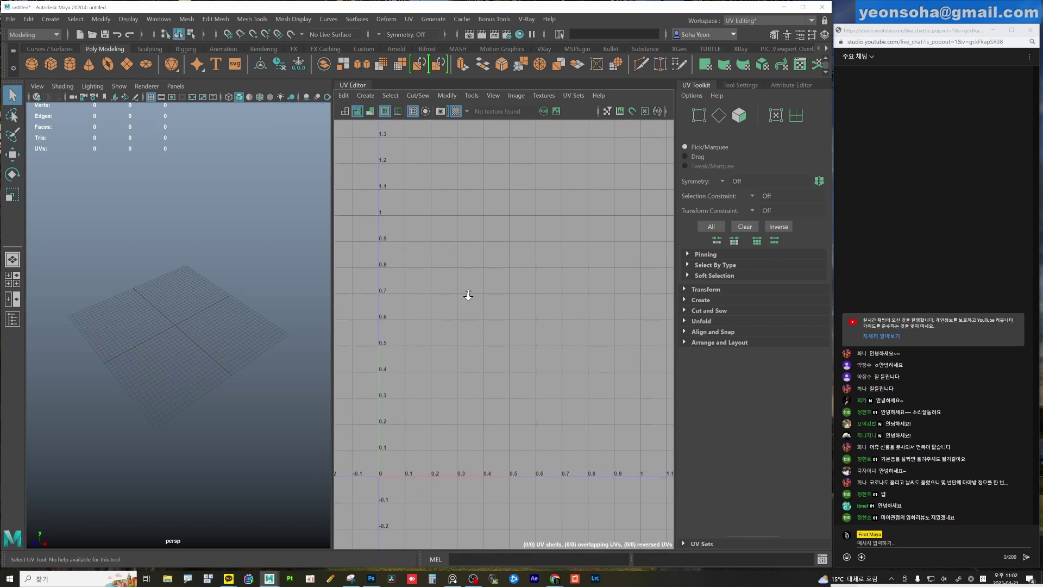
alt+right_drag(467, 293, 500, 300)
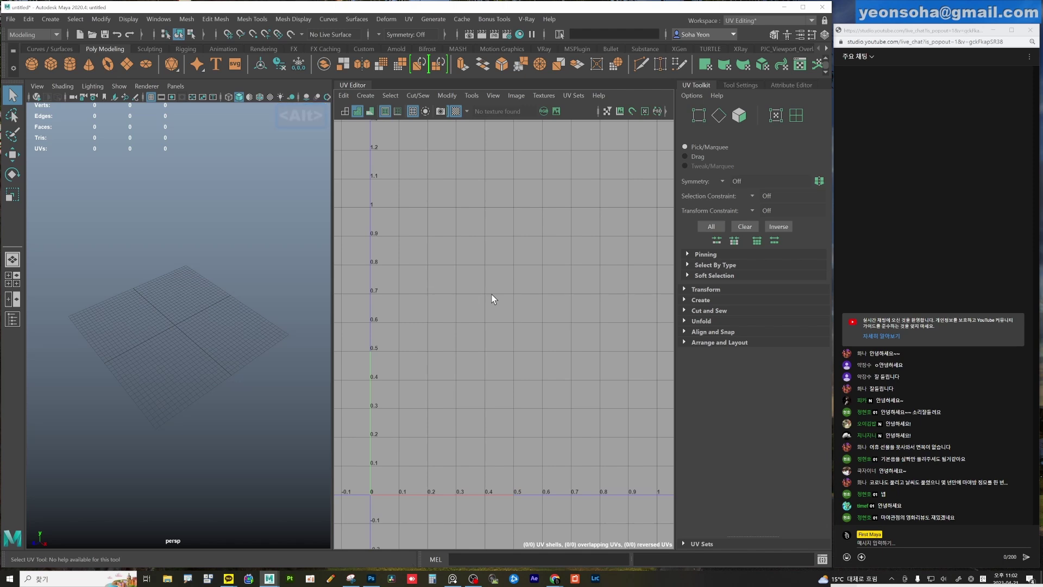
alt+drag(232, 333, 209, 319)
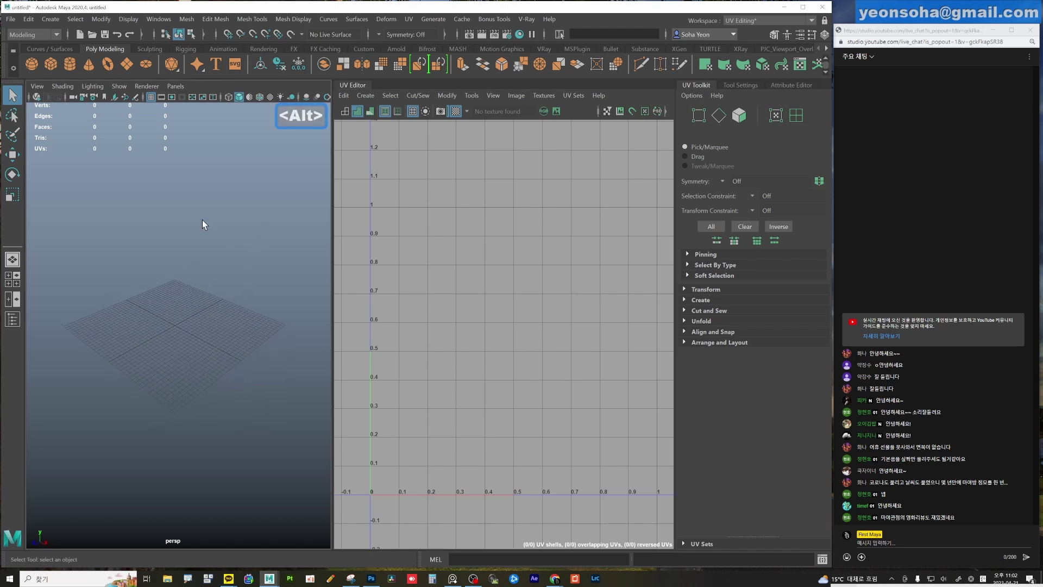
Create a polygon cylinder from the Shift+right-click primitives marking menu.
key(alt)
key(shift)
alt+right_drag(213, 296, 250, 302)
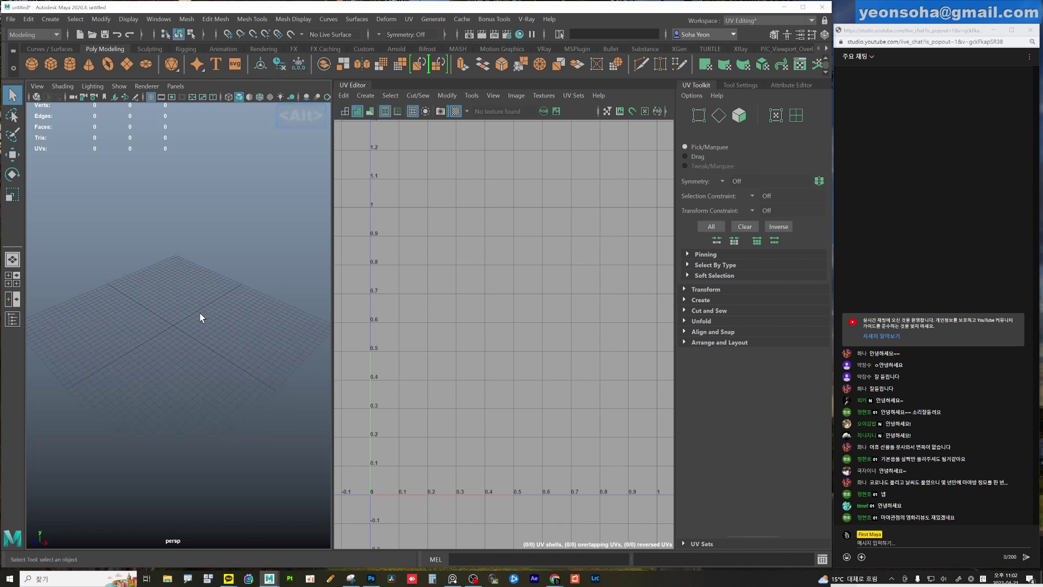
mouse_move(192, 317)
shift+right_down()
mouse_move(155, 329)
mouse_move(135, 321)
shift+right_up()
alt+drag(268, 335, 163, 353)
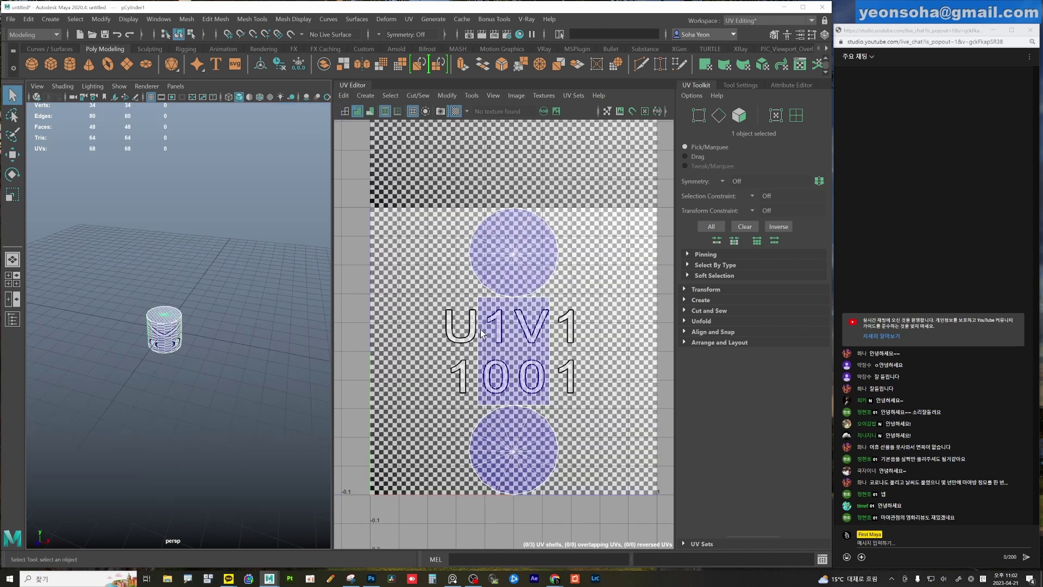
Orbit around the new cylinder, then bring up the texture-coordinate diagram image.
mouse_move(173, 369)
alt+mouse_down()
mouse_move(175, 326)
mouse_move(200, 354)
alt+mouse_up()
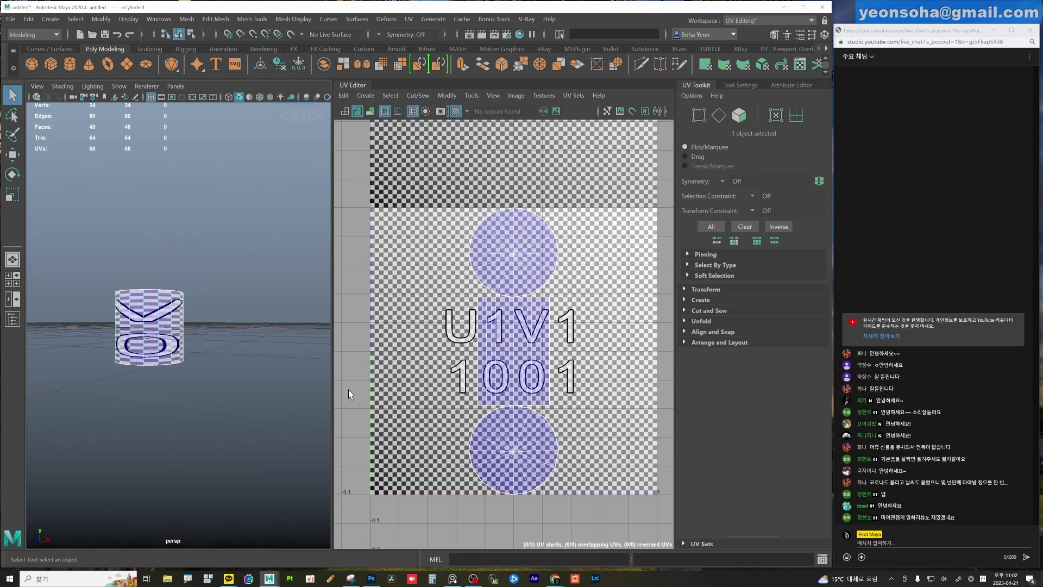
alt+drag(187, 342, 214, 376)
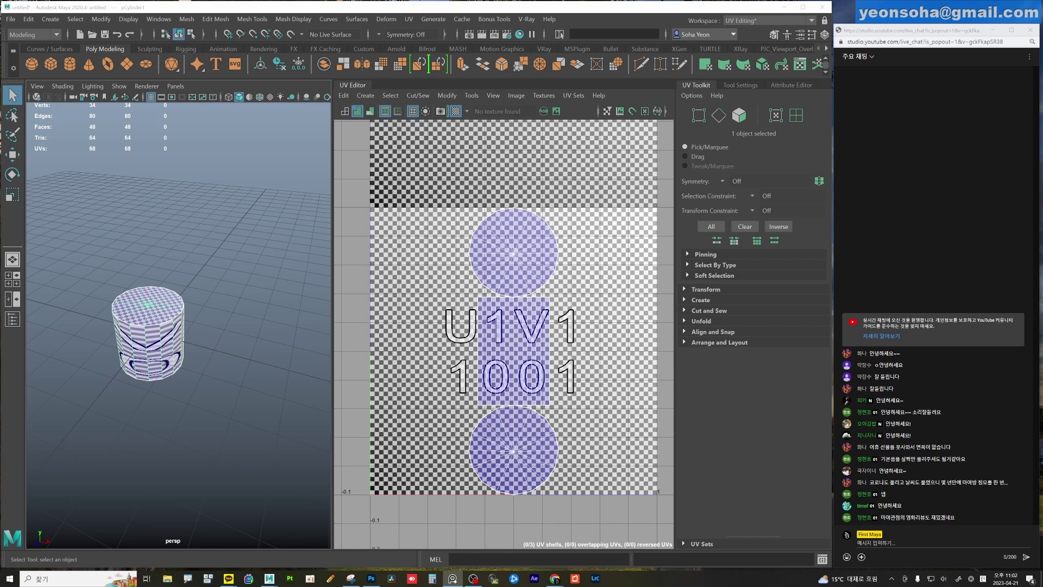
click(453, 578)
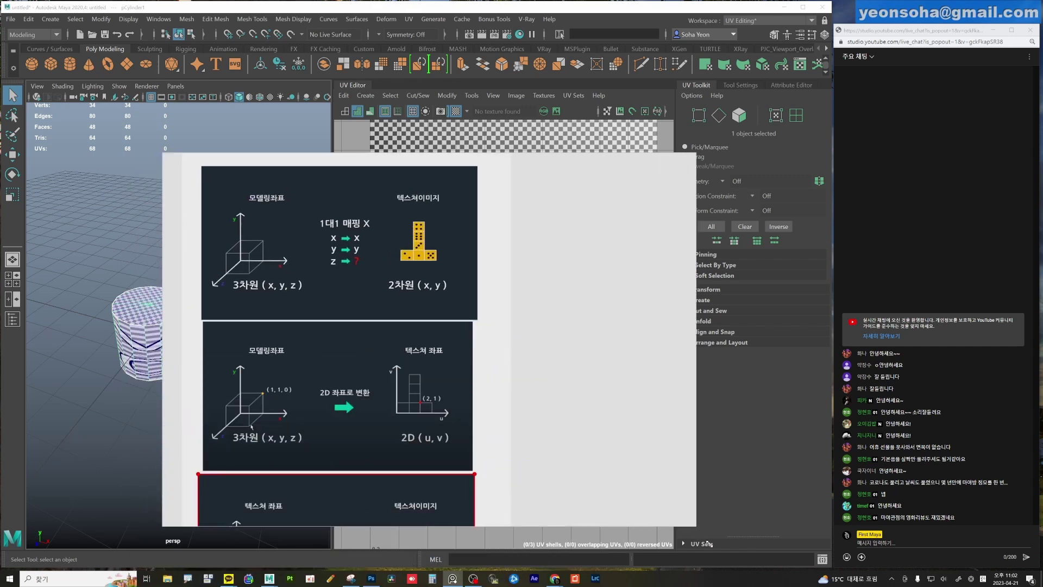
scroll(499, 434, up, 3)
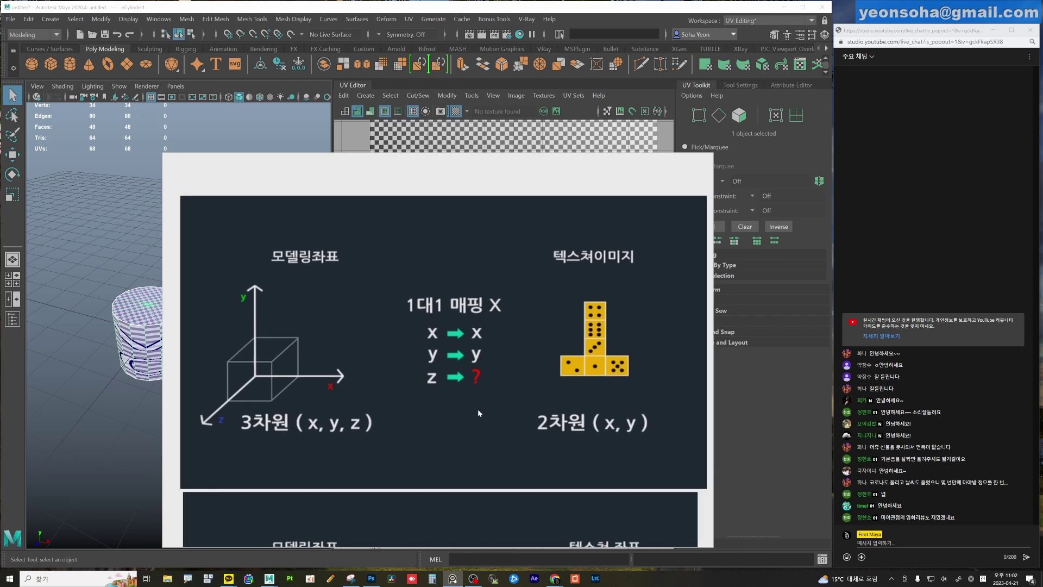
drag(476, 403, 467, 359)
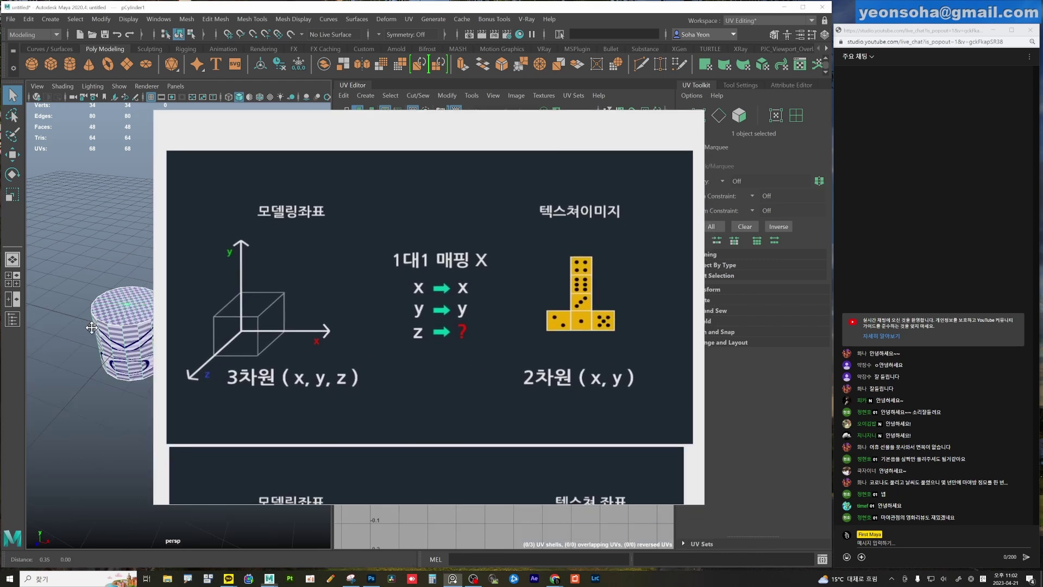
alt+drag(79, 331, 91, 318)
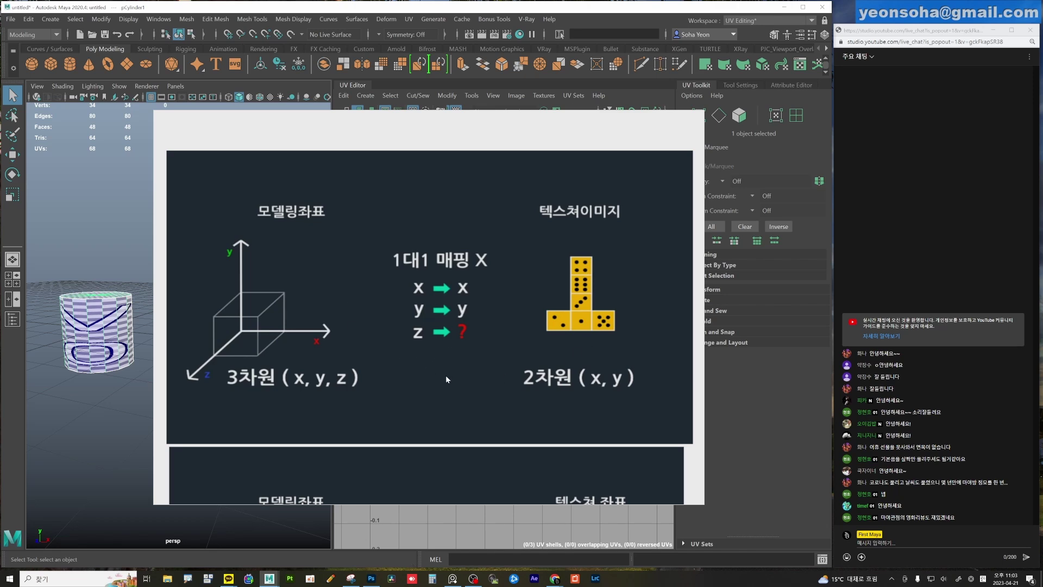
click(391, 269)
key(alt)
scroll(420, 346, down, 1)
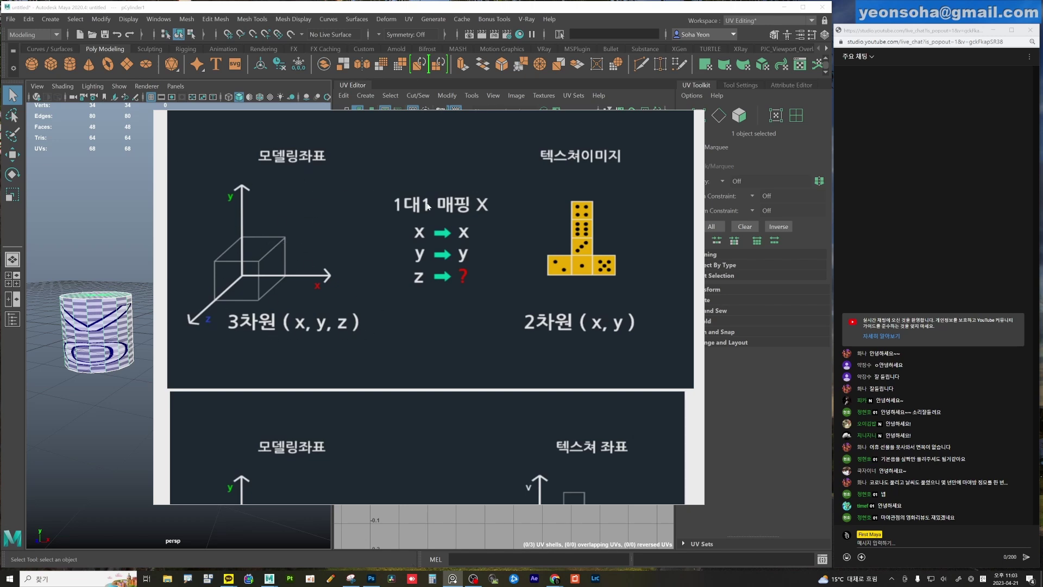
scroll(397, 271, down, 3)
scroll(380, 299, down, 1)
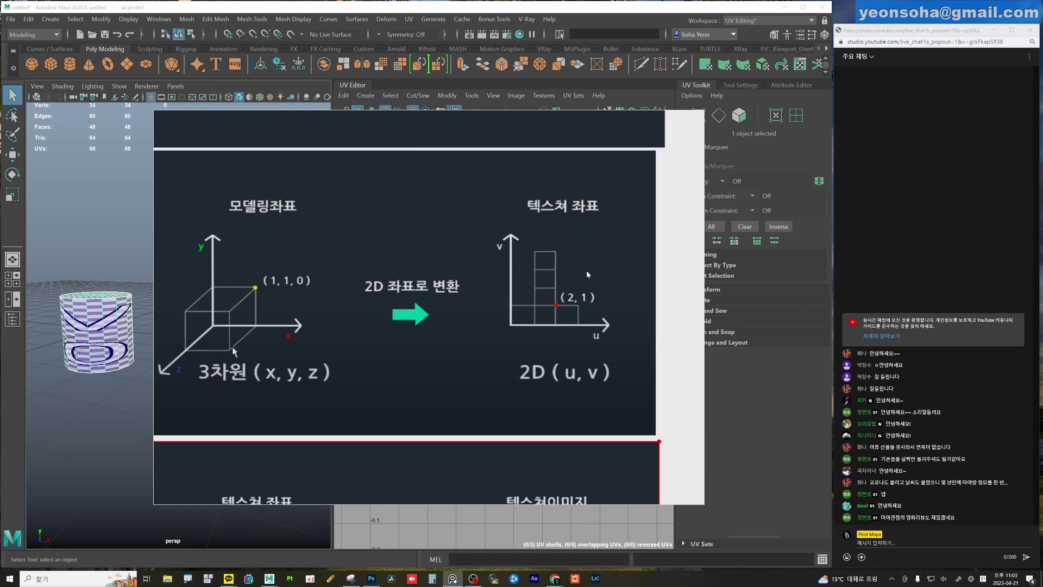
scroll(406, 401, down, 5)
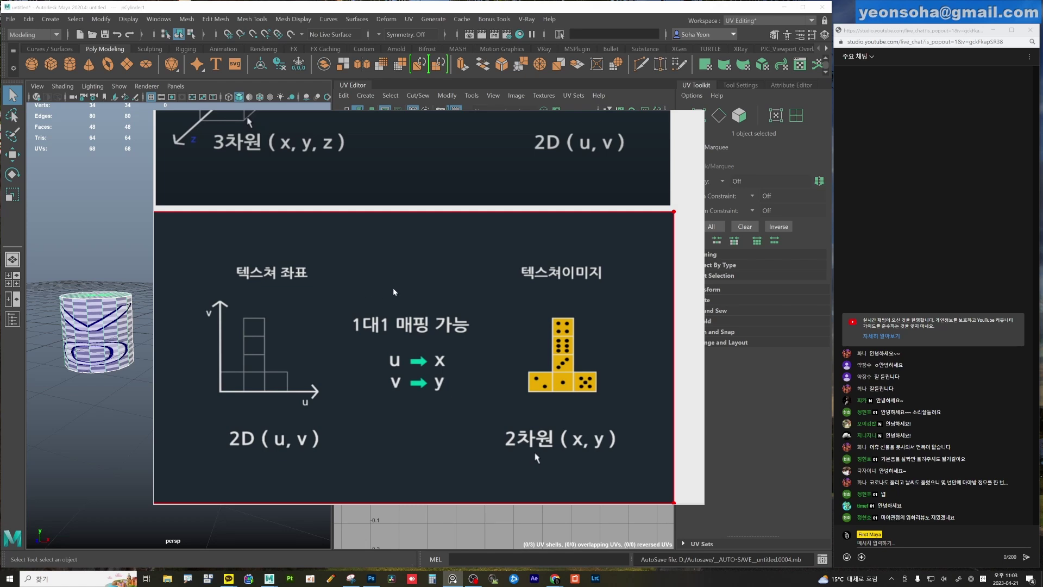
scroll(394, 292, up, 3)
scroll(396, 443, up, 3)
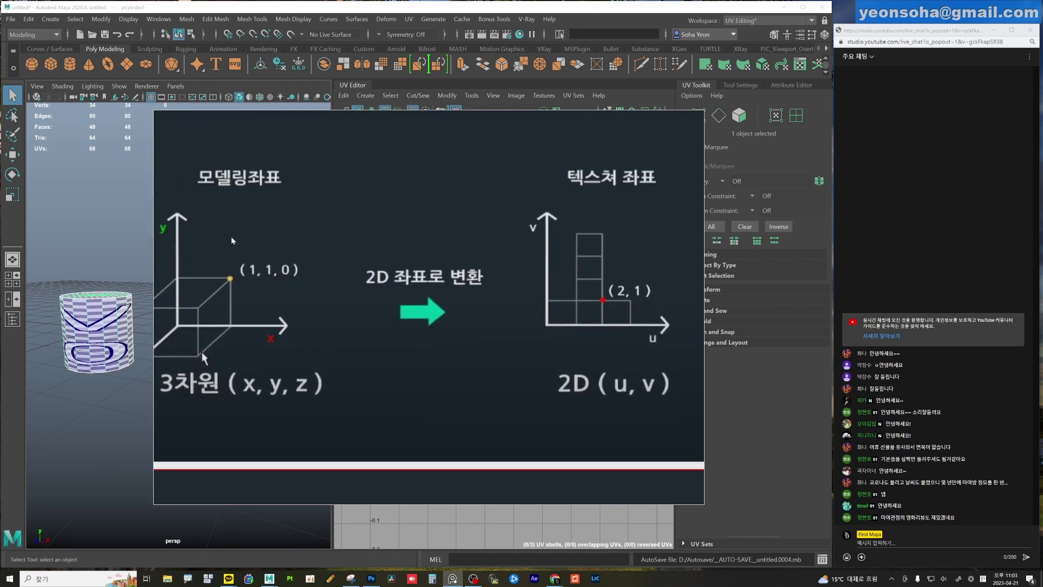
scroll(462, 392, down, 3)
scroll(427, 228, down, 2)
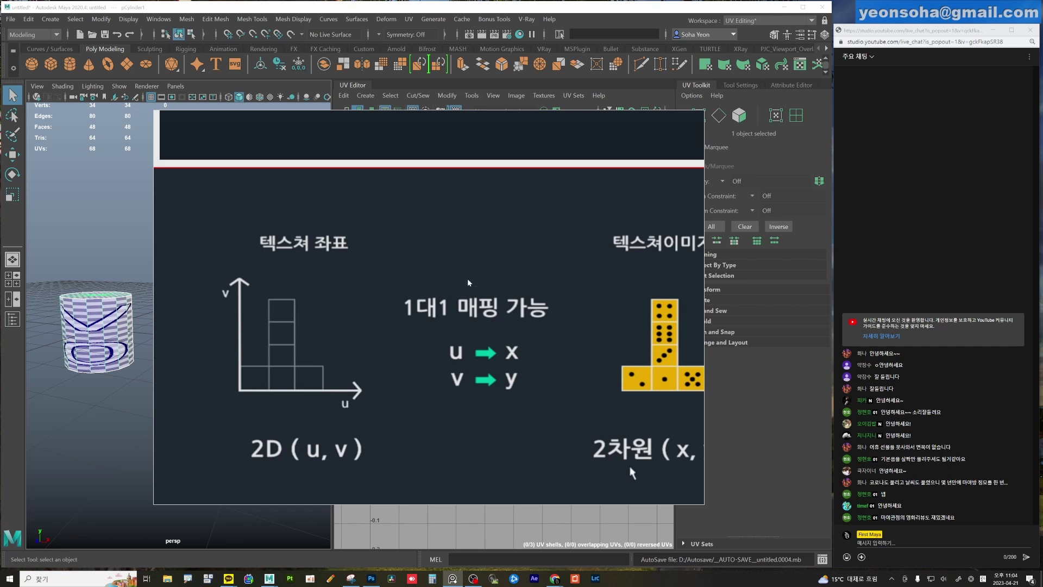
scroll(462, 261, up, 1)
scroll(464, 228, down, 2)
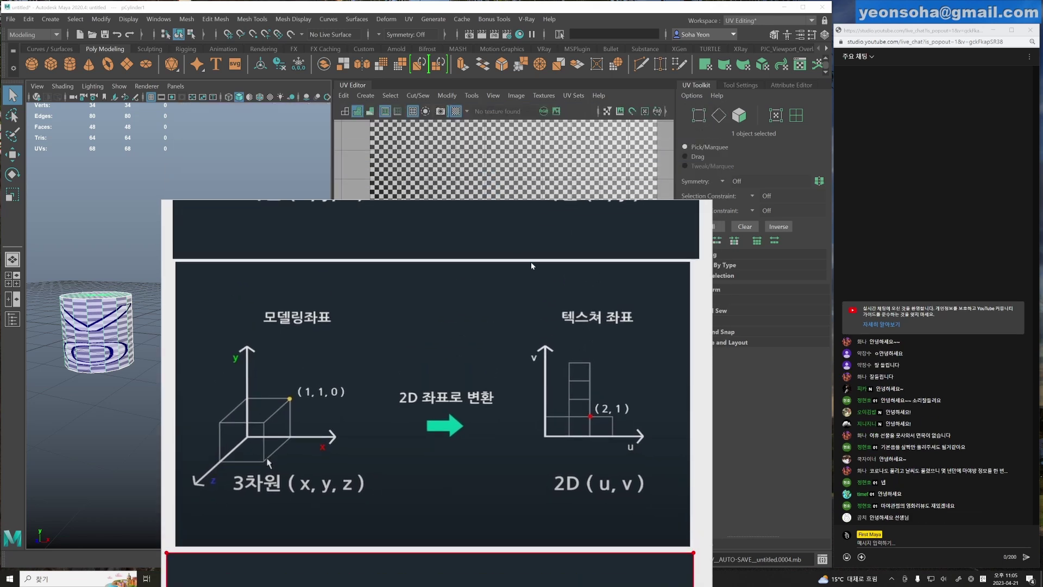
Check the UV Editor's Modify menu, move the diagram away, and zoom in on the cylinder.
click(466, 96)
click(471, 96)
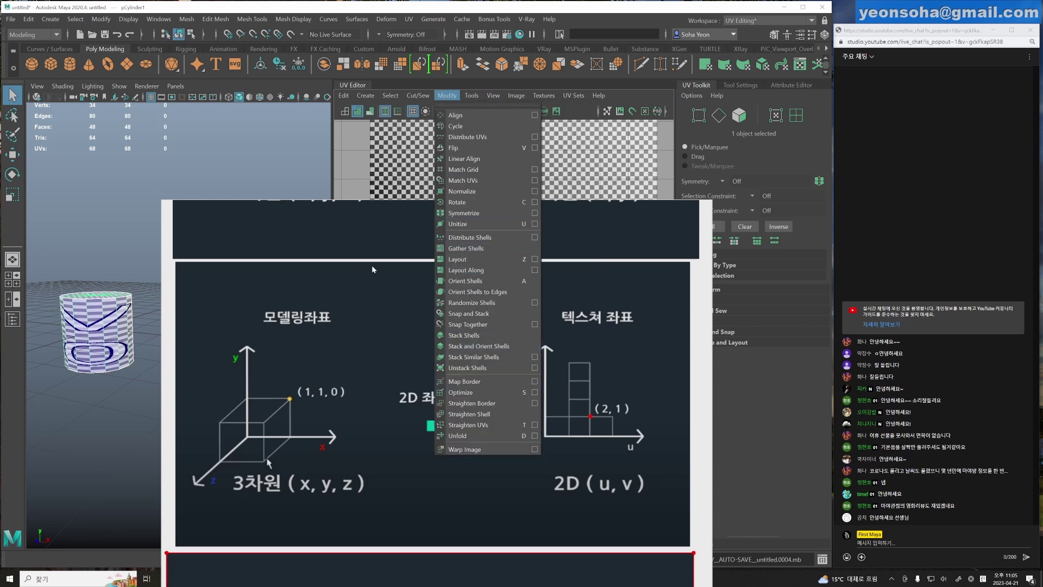
drag(372, 269, 364, 214)
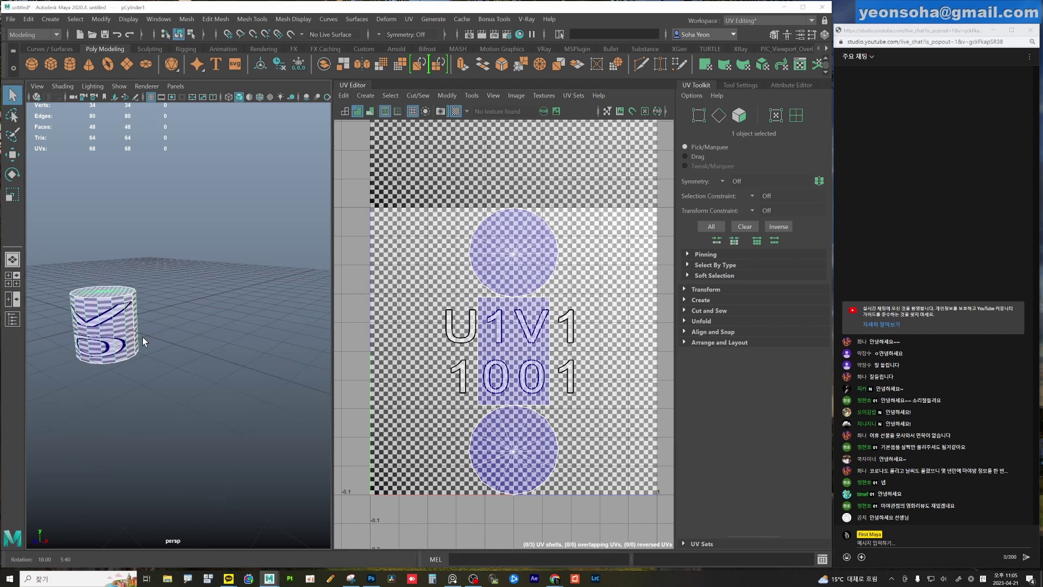
alt+drag(166, 308, 198, 336)
alt+right_drag(198, 336, 91, 281)
Delete the cylinder and create a new polygon cube from the marking menu.
key(Delete)
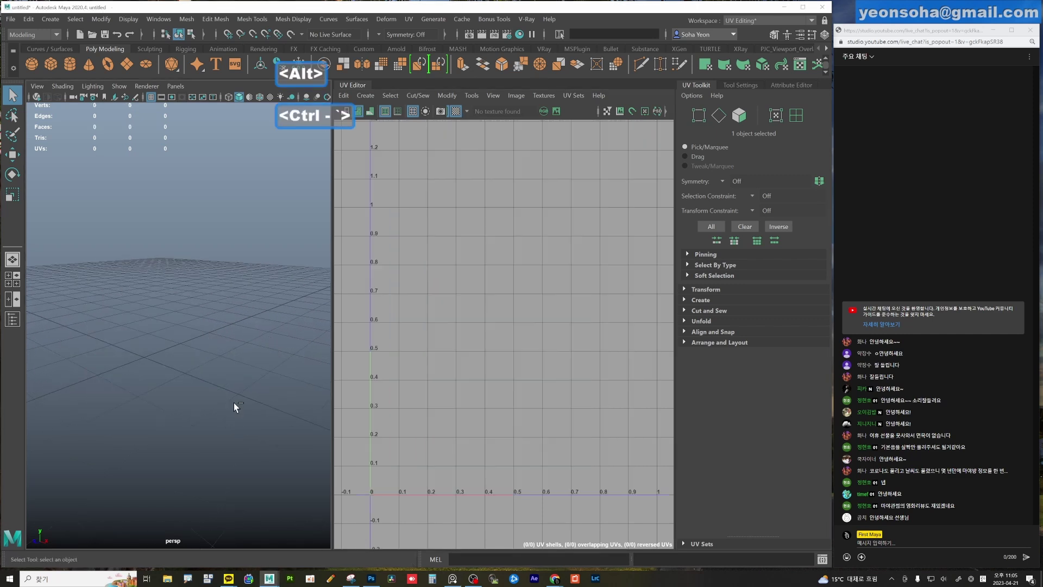
shift+right_click(190, 321)
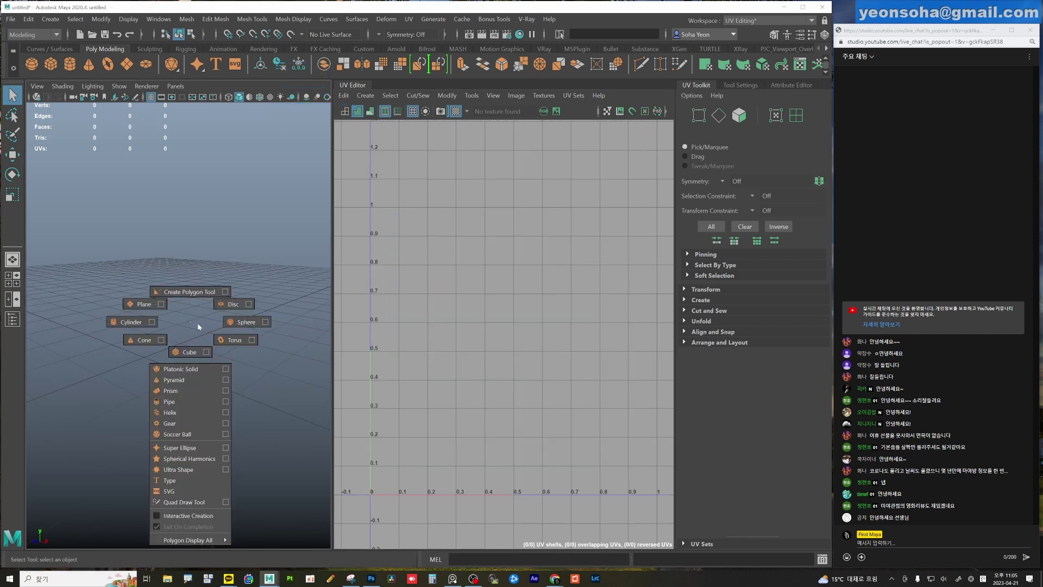
click(205, 351)
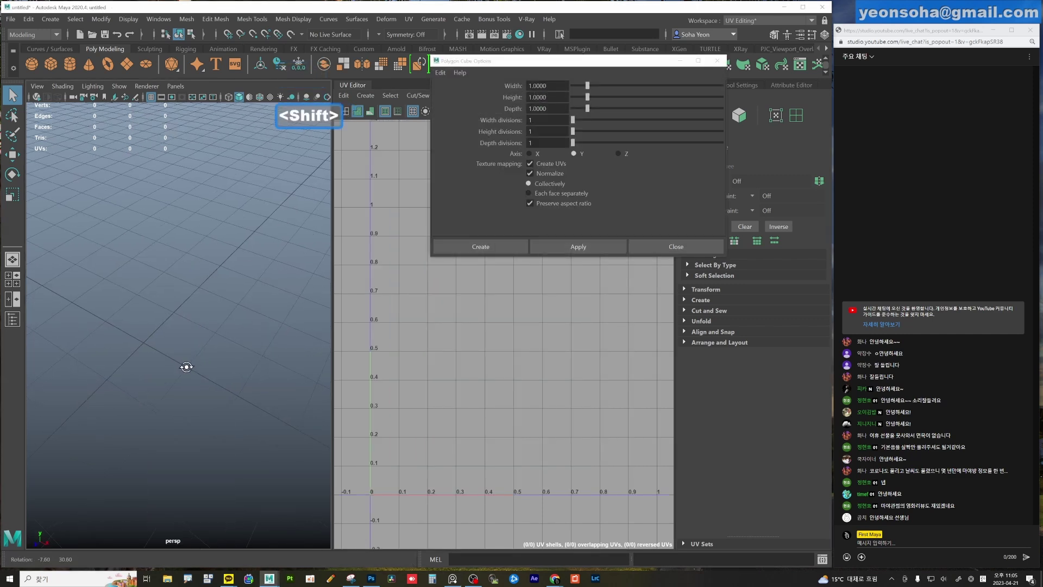
click(652, 246)
shift+right_click(196, 283)
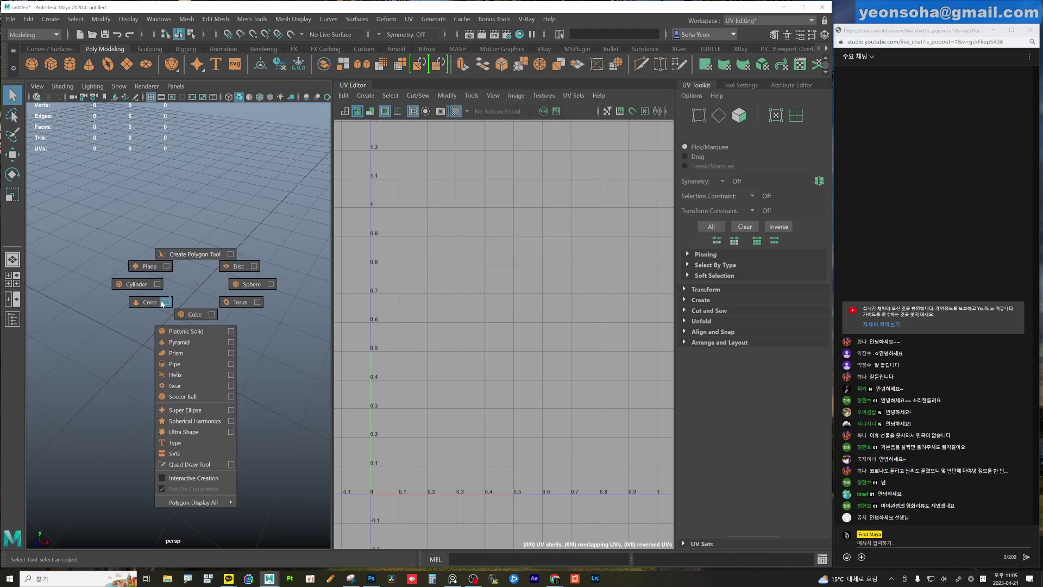
click(194, 314)
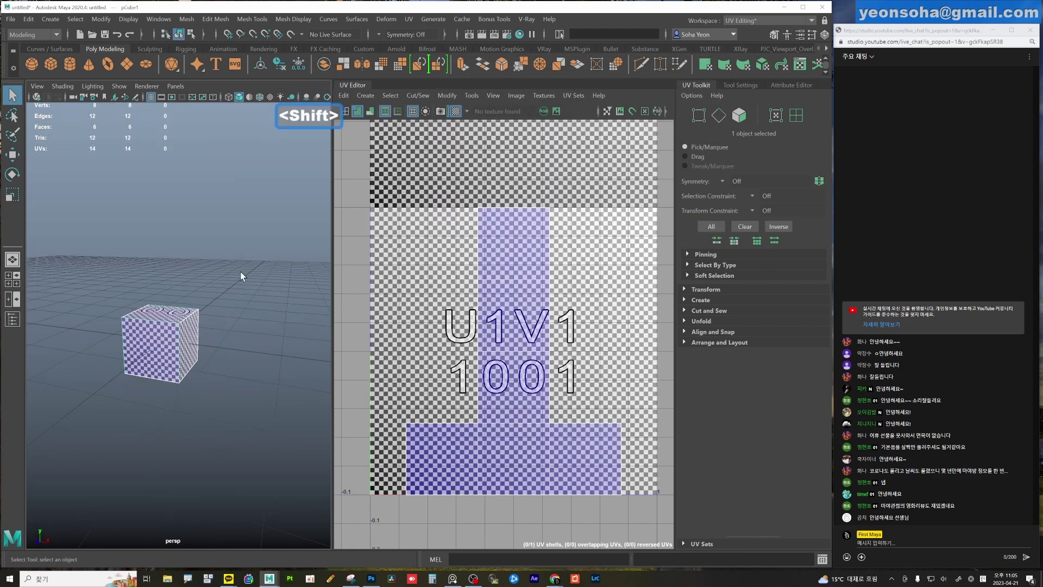
Show the Channel Box with Ctrl+A and dock it on the right side.
key(ctrl+a)
alt+drag(211, 307, 139, 328)
key(ctrl+a)
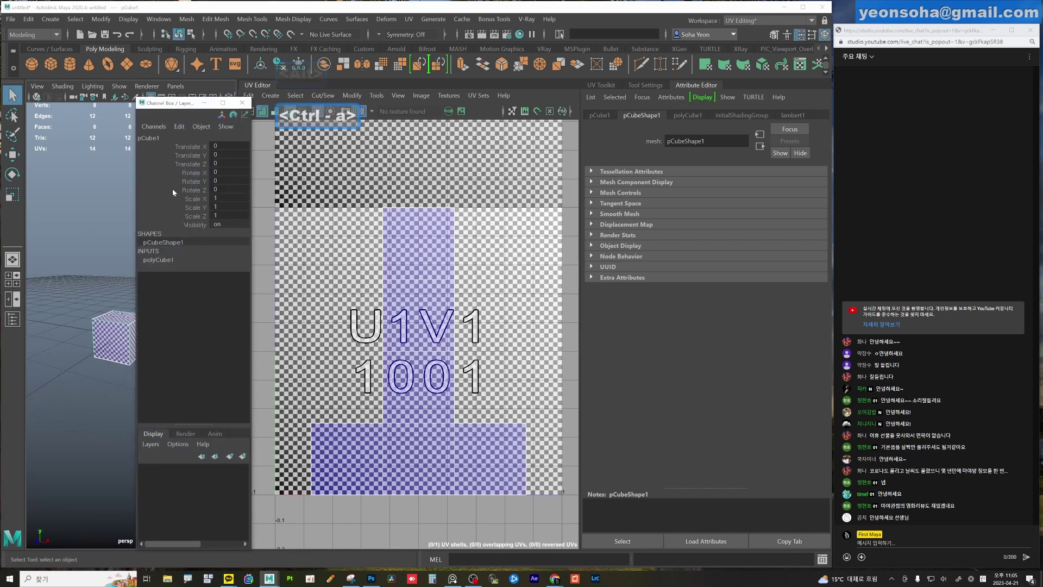
mouse_move(162, 103)
mouse_down()
mouse_move(759, 85)
mouse_move(734, 205)
mouse_up()
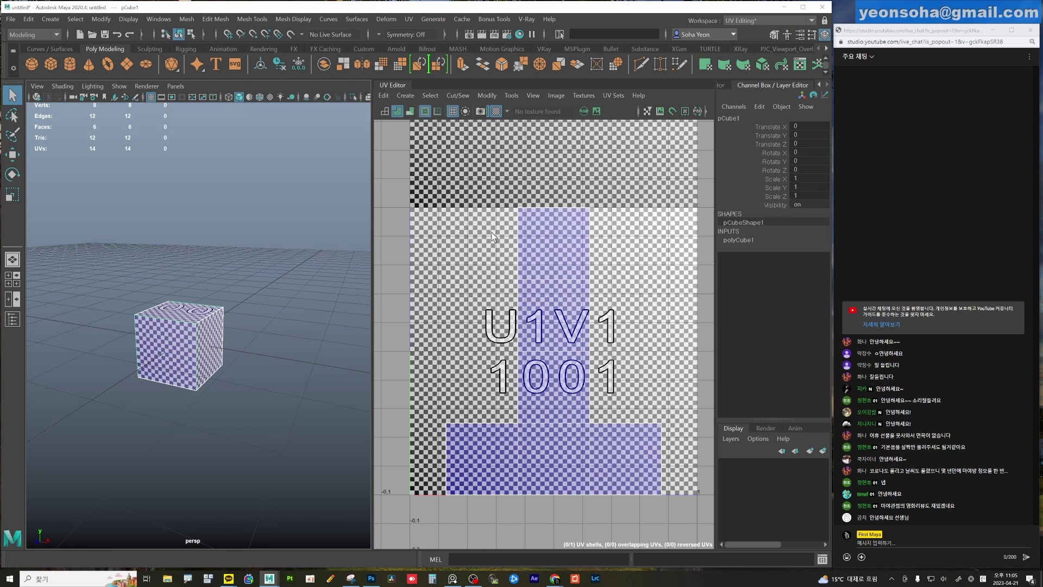
alt+drag(220, 315, 216, 346)
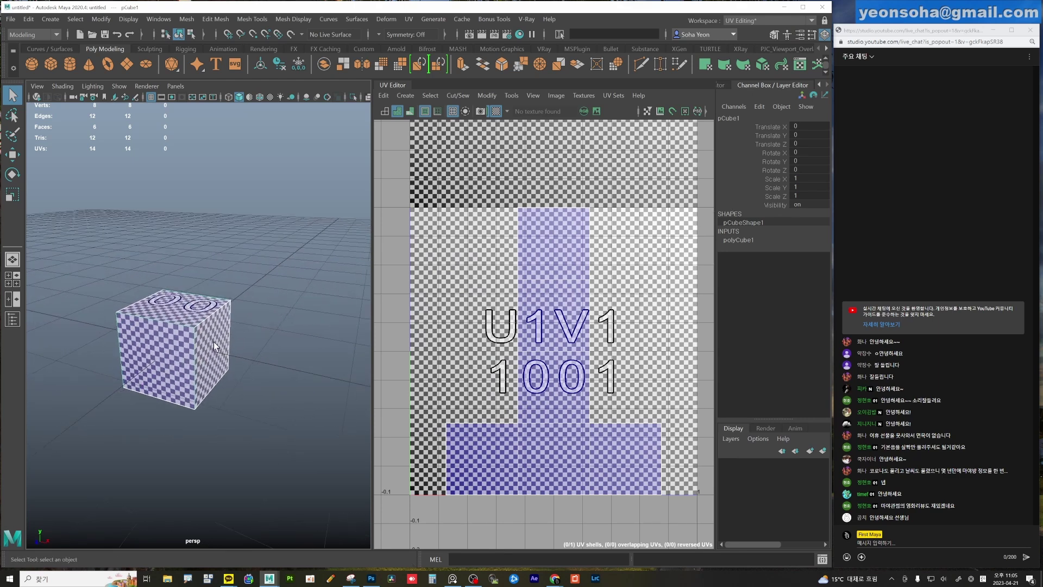
Scale the cube into a tall slab: Scale X 2.821 and Scale Y 5.412.
key(r)
drag(178, 297, 147, 185)
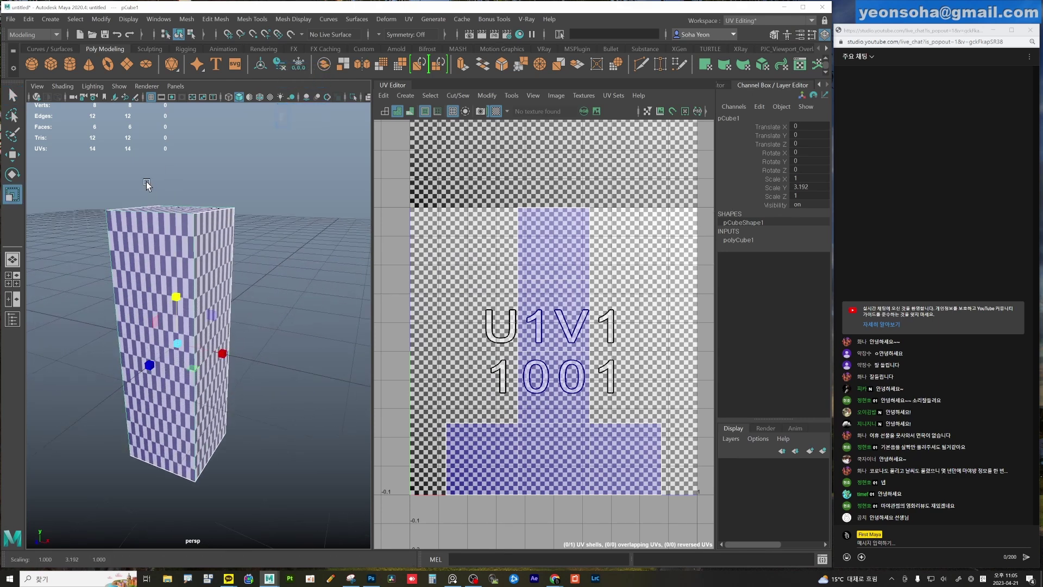
mouse_move(223, 354)
mouse_down()
mouse_move(312, 383)
mouse_move(185, 296)
mouse_move(189, 252)
mouse_up()
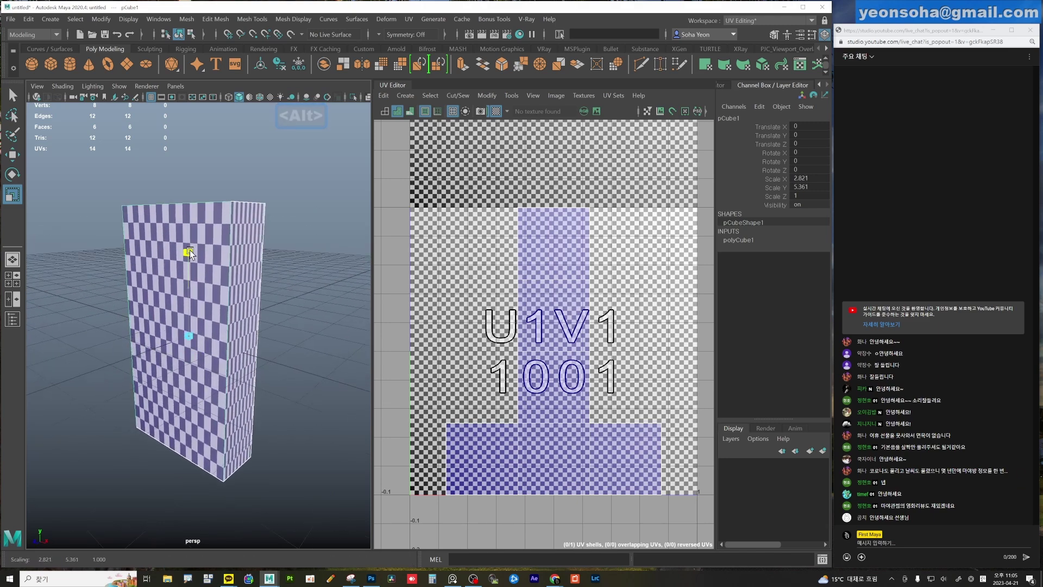
click(315, 304)
mouse_move(315, 305)
alt+mouse_down()
mouse_move(217, 348)
mouse_move(224, 344)
alt+mouse_up()
click(217, 349)
Raise the slab to Translate Y 2.369 and orbit to inspect it.
key(w)
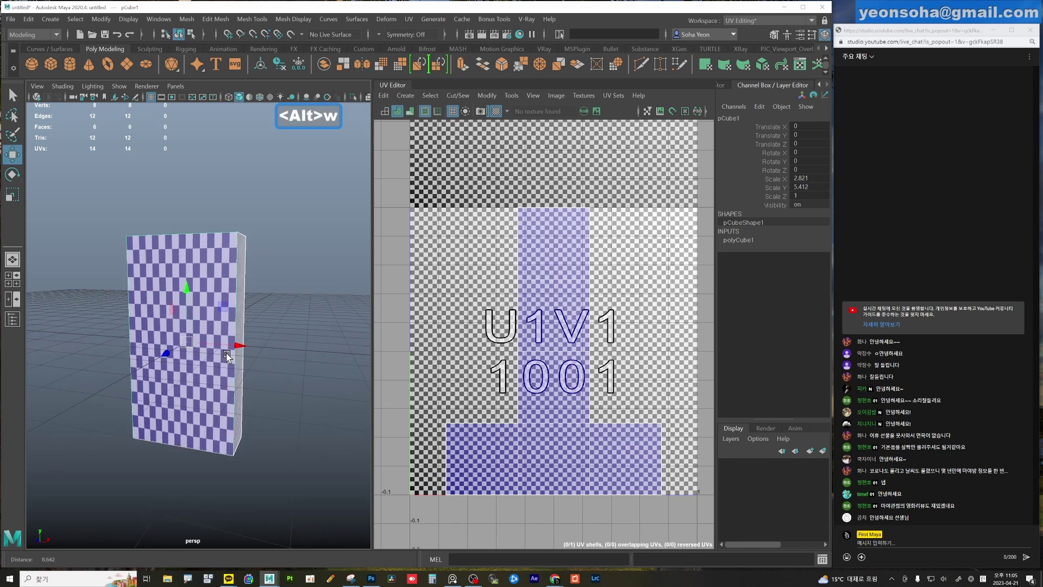
drag(187, 288, 184, 220)
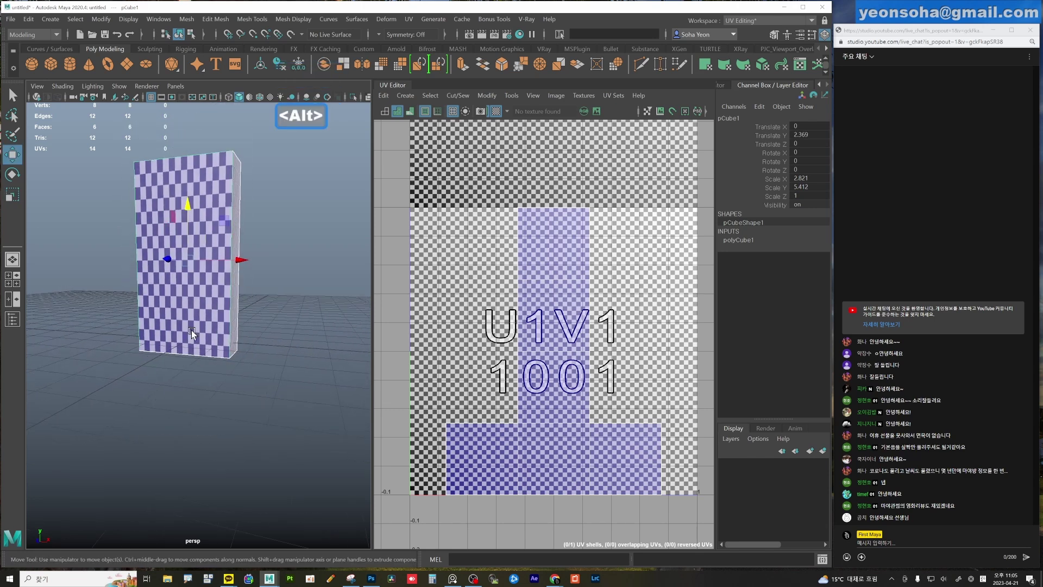
mouse_move(192, 332)
alt+mouse_down()
mouse_move(178, 363)
mouse_move(244, 337)
alt+mouse_up()
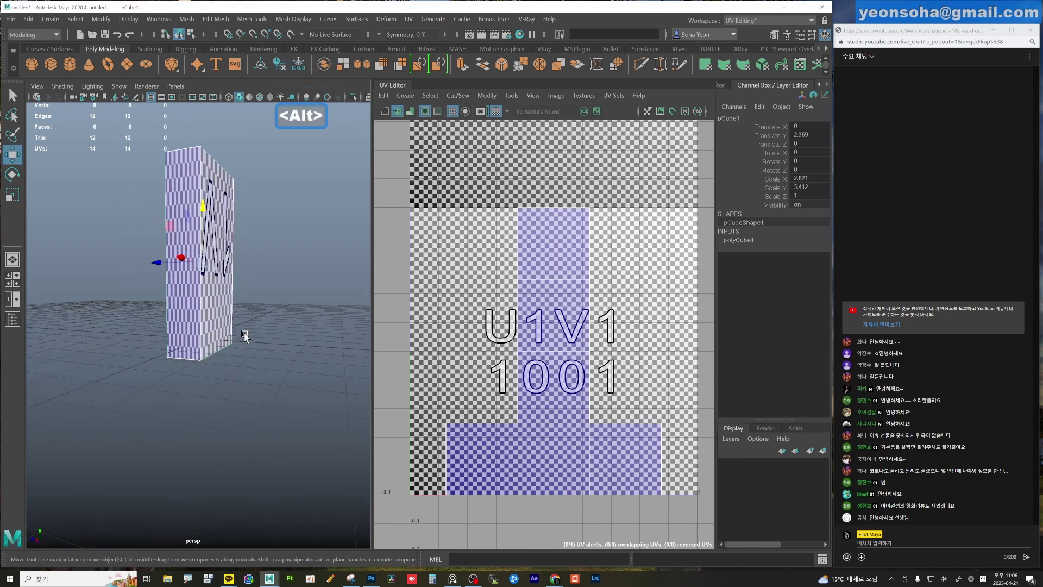
alt+drag(302, 432, 255, 380)
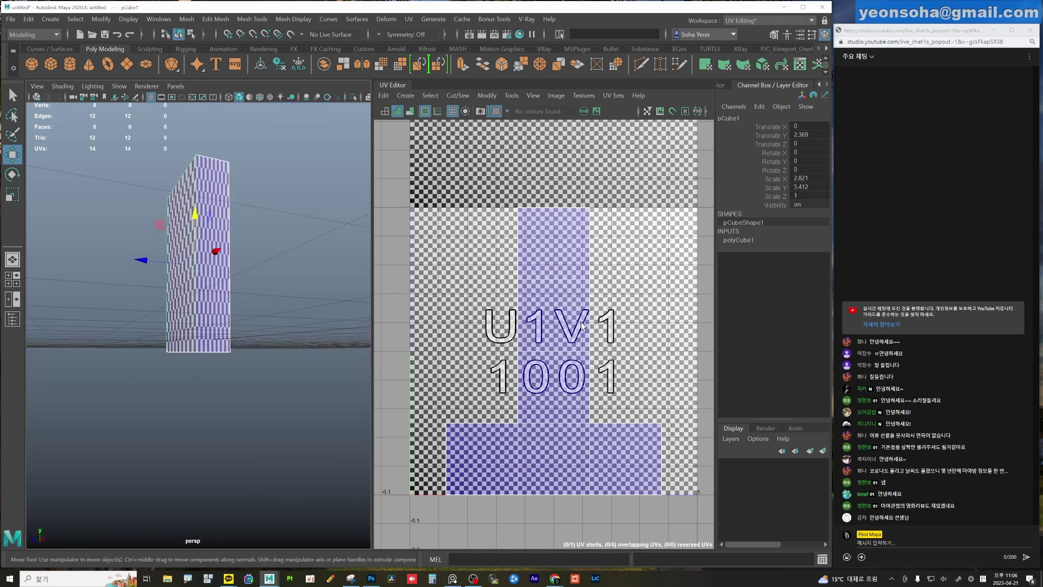
alt+drag(206, 293, 232, 298)
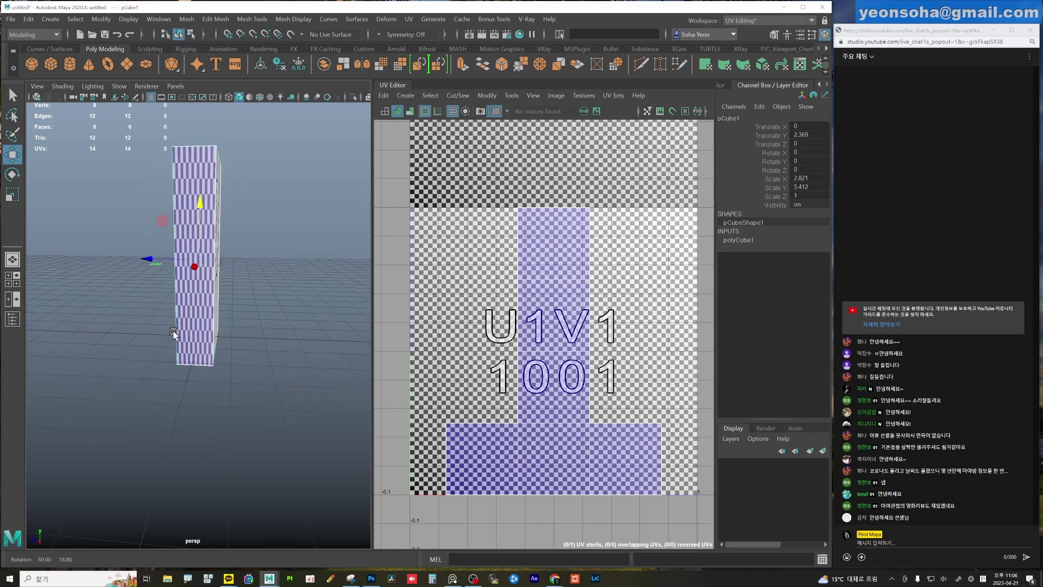
mouse_move(217, 282)
alt+mouse_down()
mouse_move(232, 238)
mouse_move(243, 283)
alt+mouse_up()
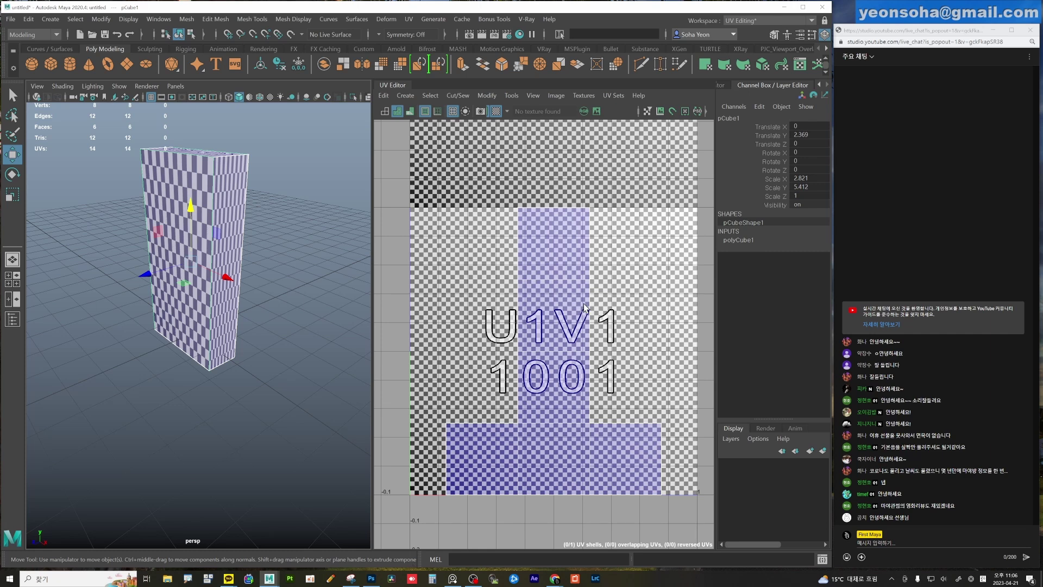
mouse_move(328, 318)
alt+mouse_down()
mouse_move(256, 326)
mouse_move(337, 299)
mouse_move(239, 339)
alt+mouse_up()
key(alt)
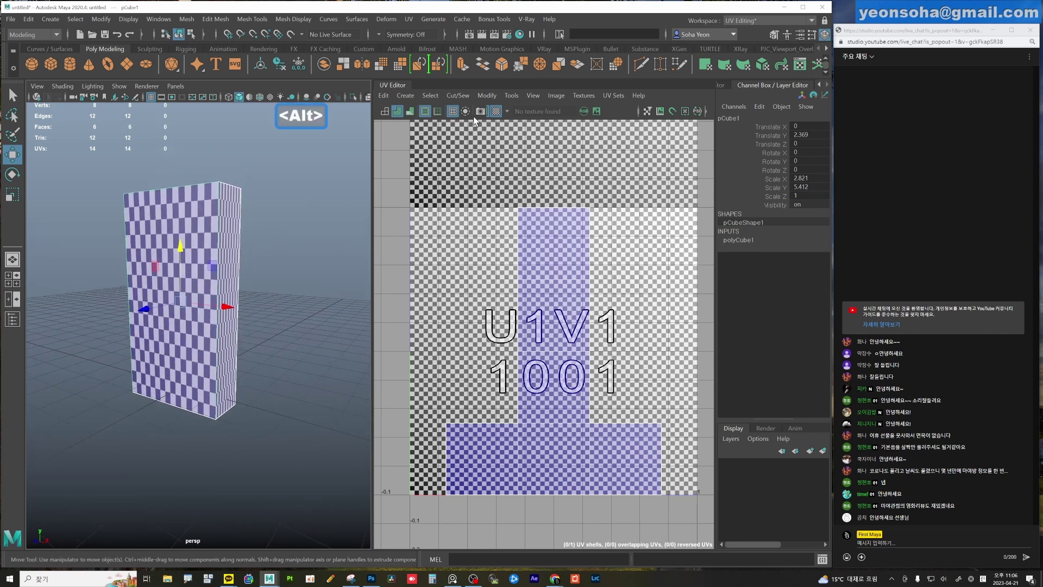
Browse the UV Editor's Create and UV menus, undoing a stray change.
click(405, 96)
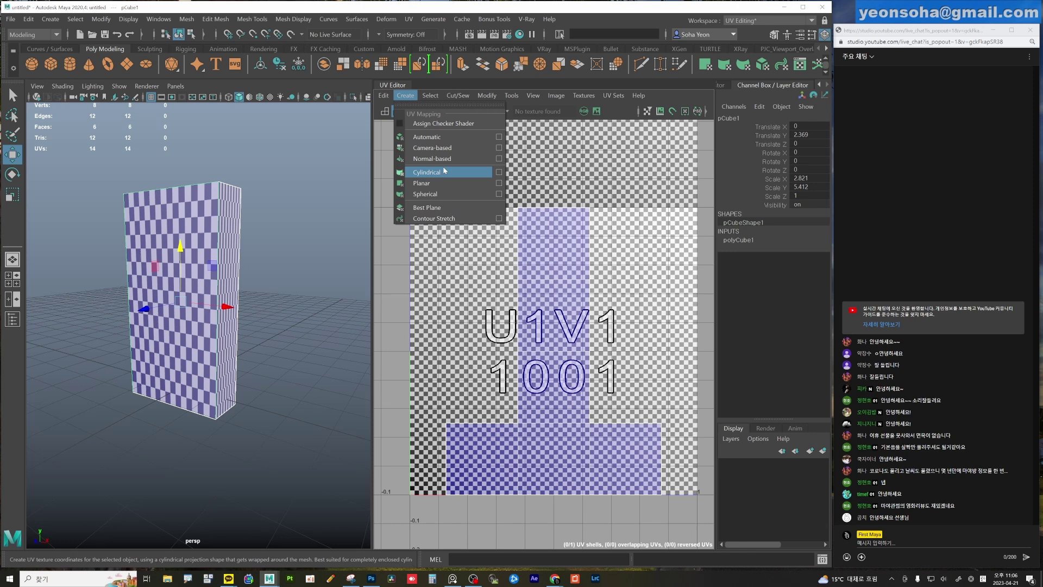
click(410, 19)
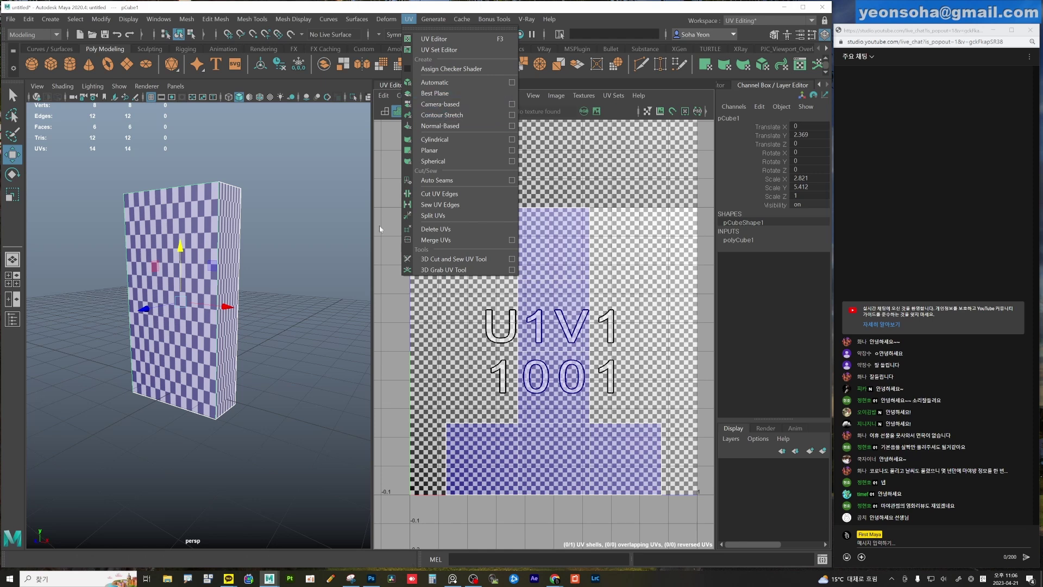
click(256, 254)
key(ctrl+z)
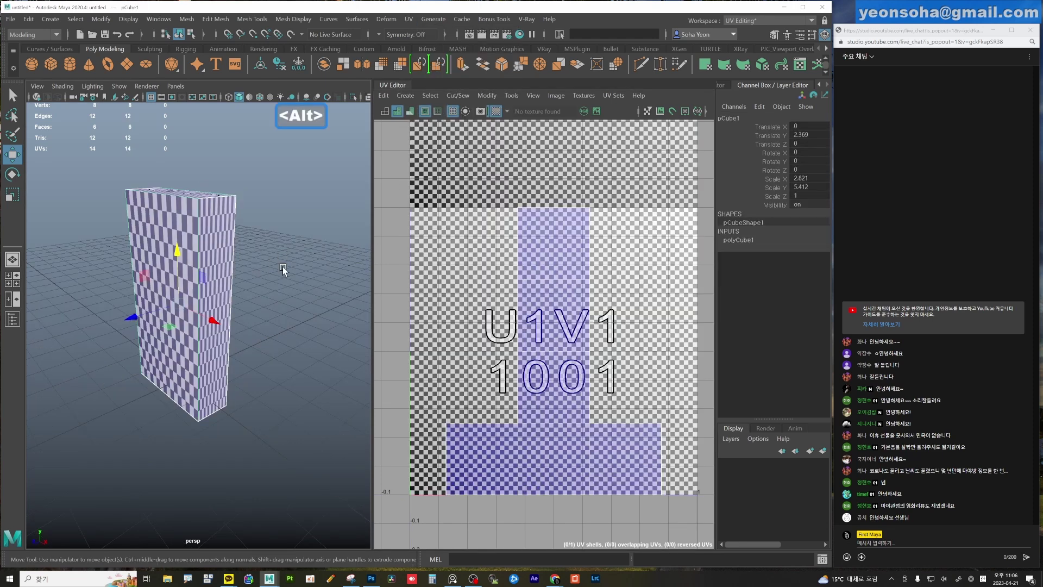
alt+drag(283, 267, 256, 271)
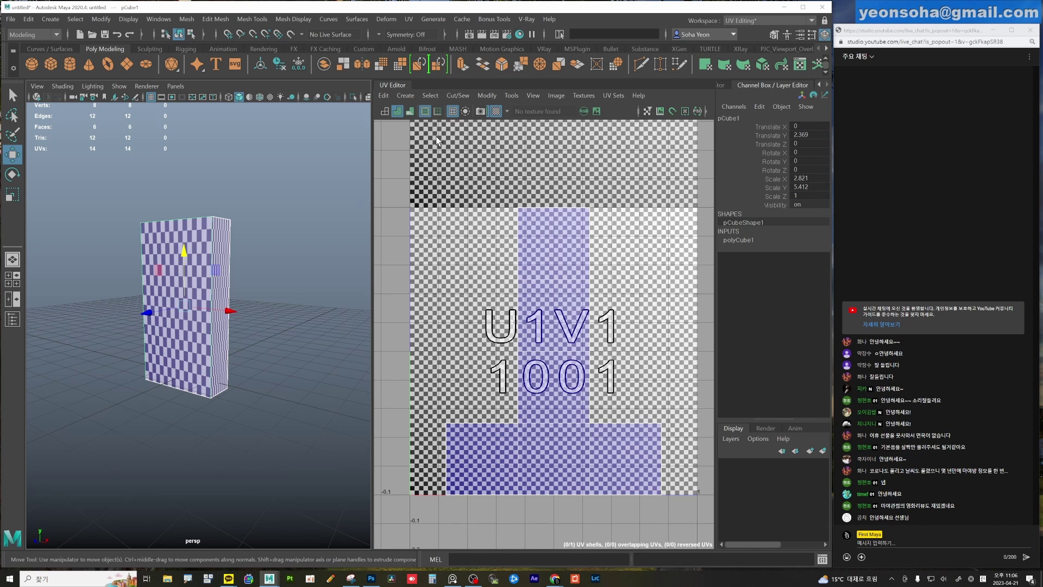
click(406, 95)
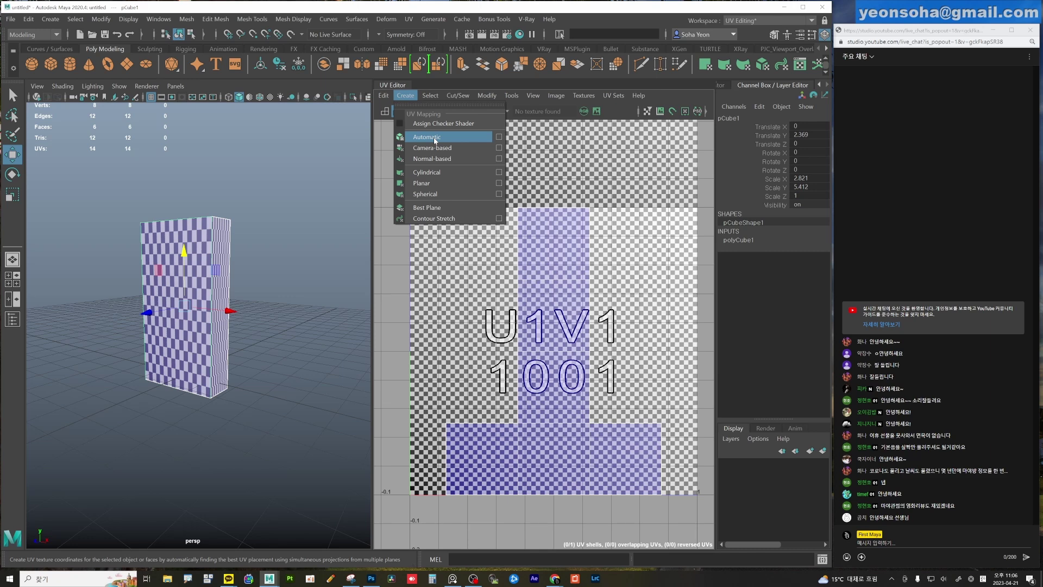
Apply an Automatic UV projection to the slab and orbit around its projection planes.
click(435, 140)
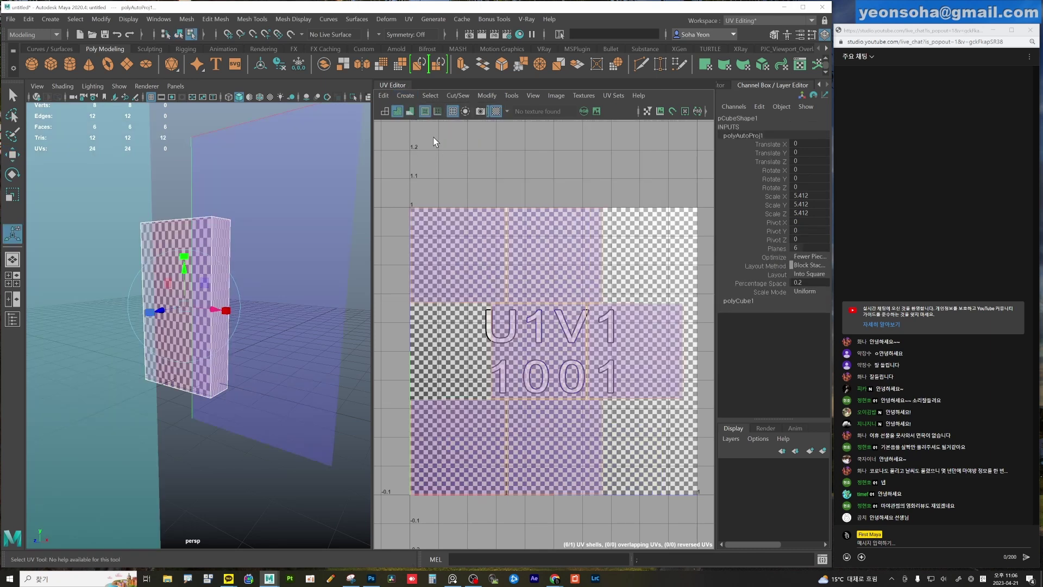
mouse_move(273, 319)
alt+mouse_down()
mouse_move(199, 331)
mouse_move(216, 350)
alt+mouse_up()
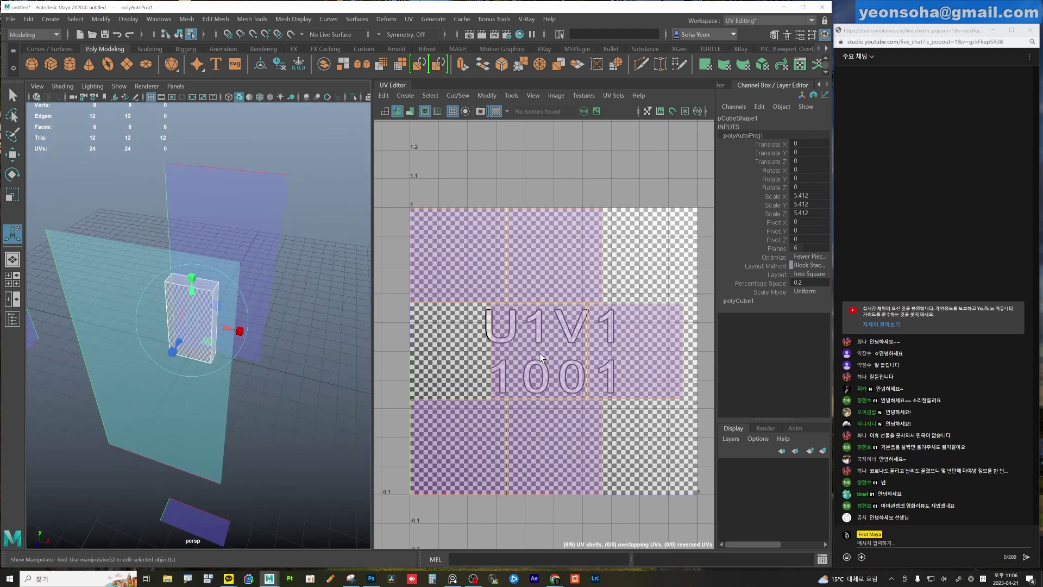
scroll(528, 356, down, 2)
mouse_move(286, 377)
alt+mouse_down()
mouse_move(259, 353)
mouse_move(223, 250)
mouse_move(239, 344)
mouse_move(326, 350)
alt+mouse_up()
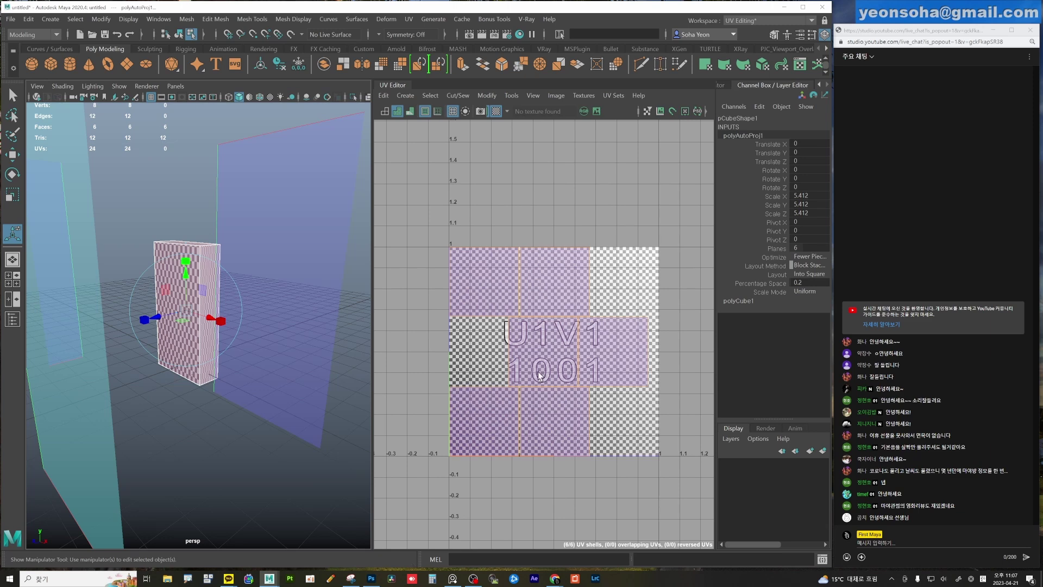
key(alt)
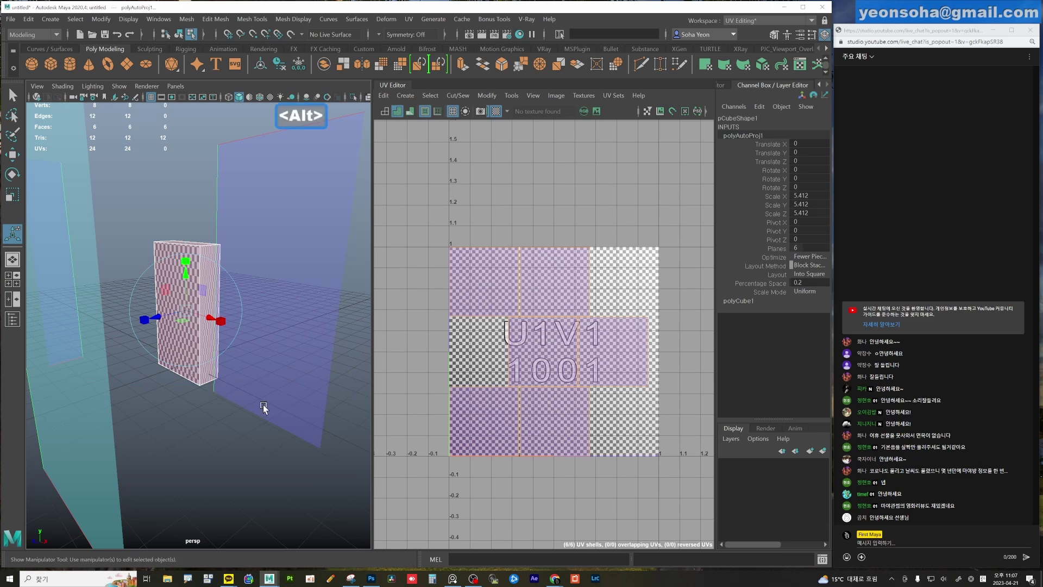
Dismiss the projection manipulator, reselect the slab, and expand polyCube1 in the Channel Box.
key(w)
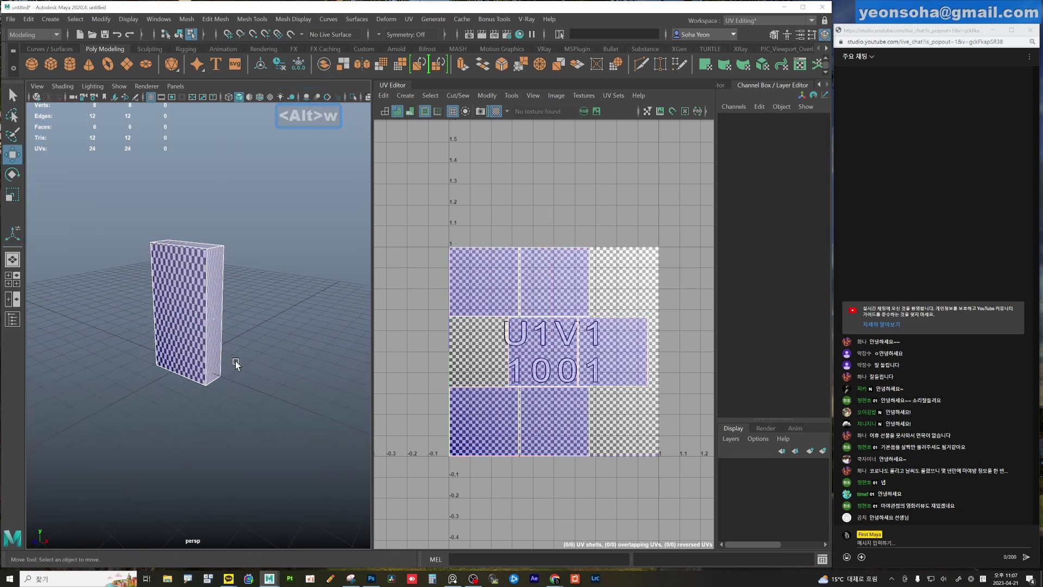
key(alt+grave)
alt+drag(239, 392, 236, 390)
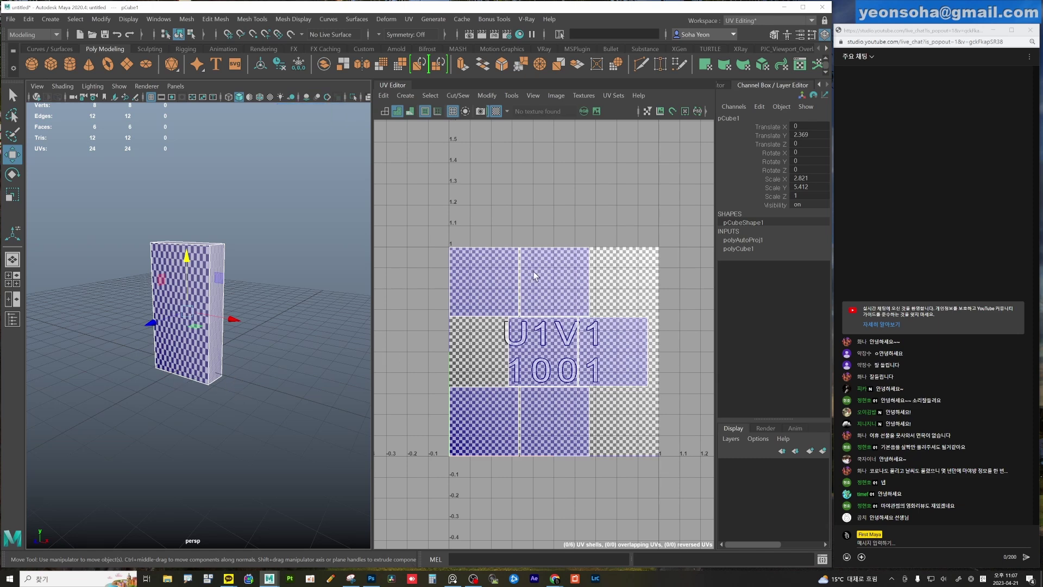
alt+drag(270, 387, 206, 355)
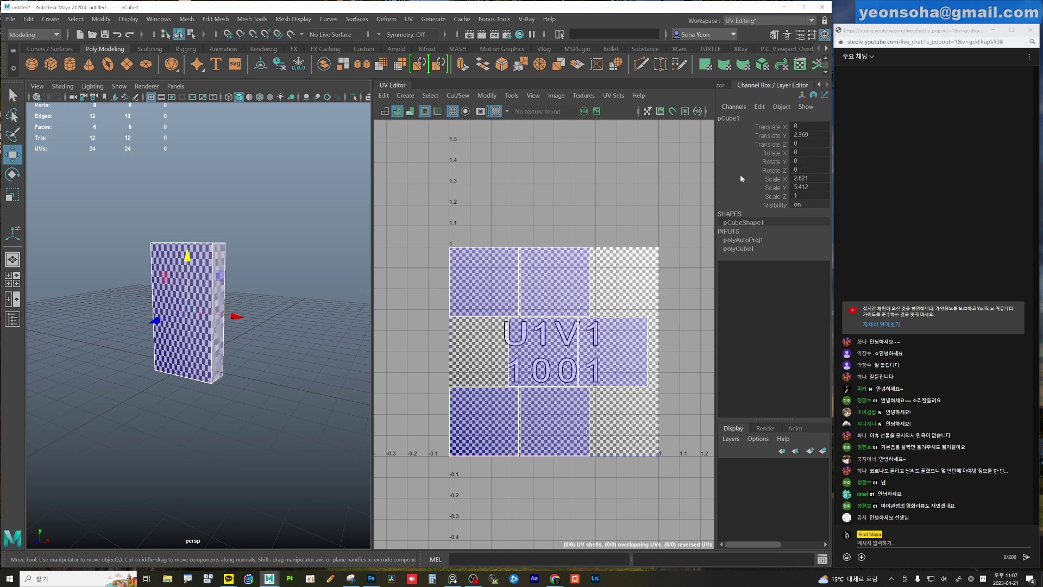
click(325, 328)
click(176, 306)
click(741, 249)
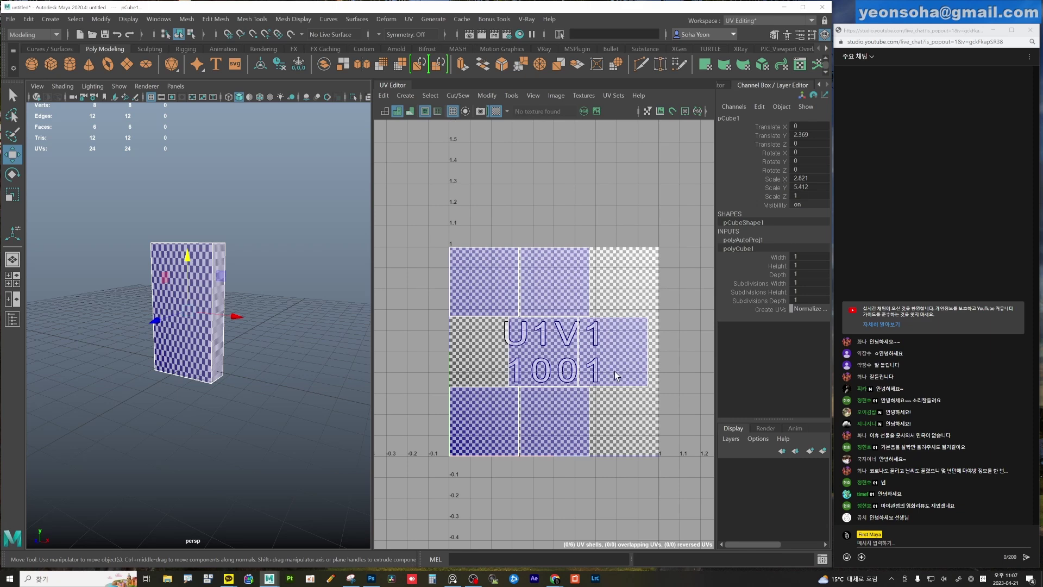
Delete the slab's history (Alt+D) and freeze transforms (Shift+1) so scale resets to 1.
alt+middle_drag(598, 416, 591, 396)
alt+right_drag(333, 343, 277, 328)
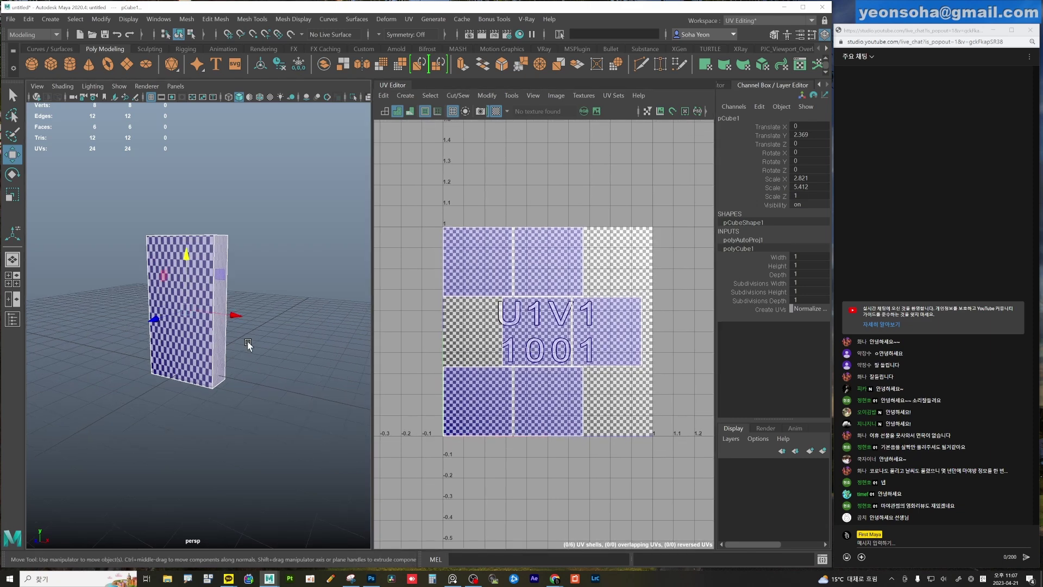
key(alt+d)
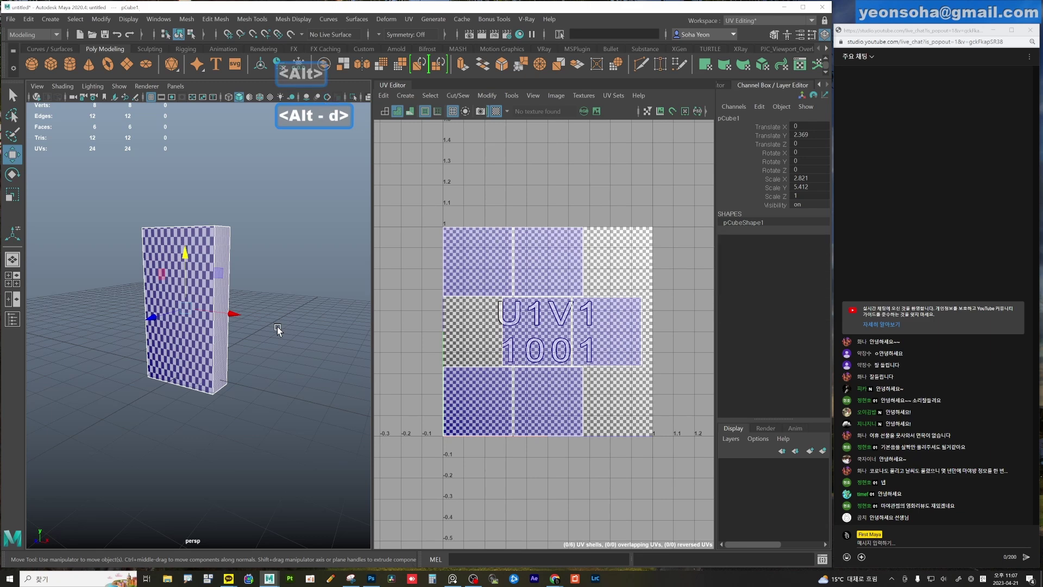
alt+drag(258, 299, 162, 138)
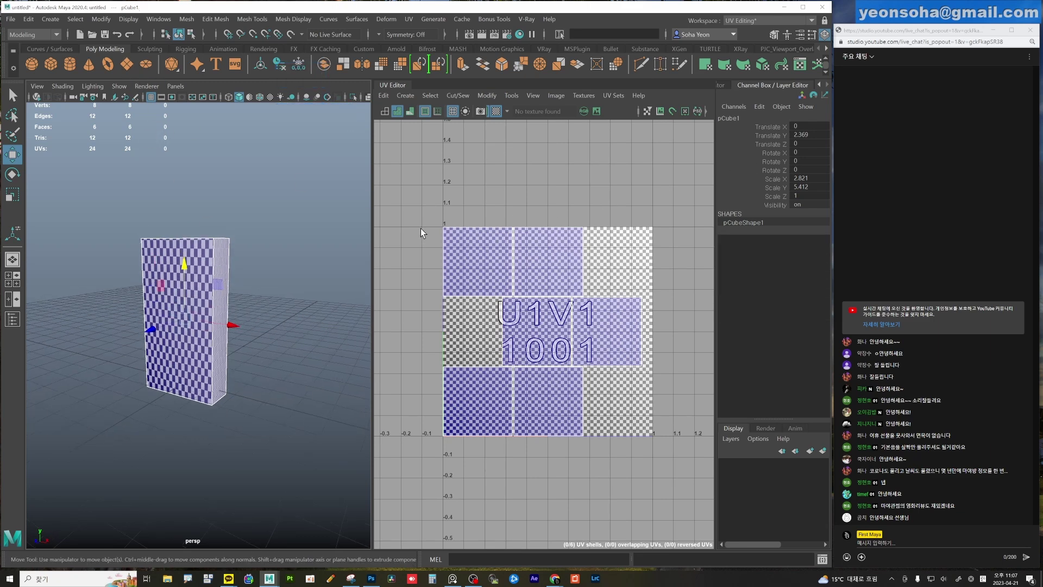
key(shift+1)
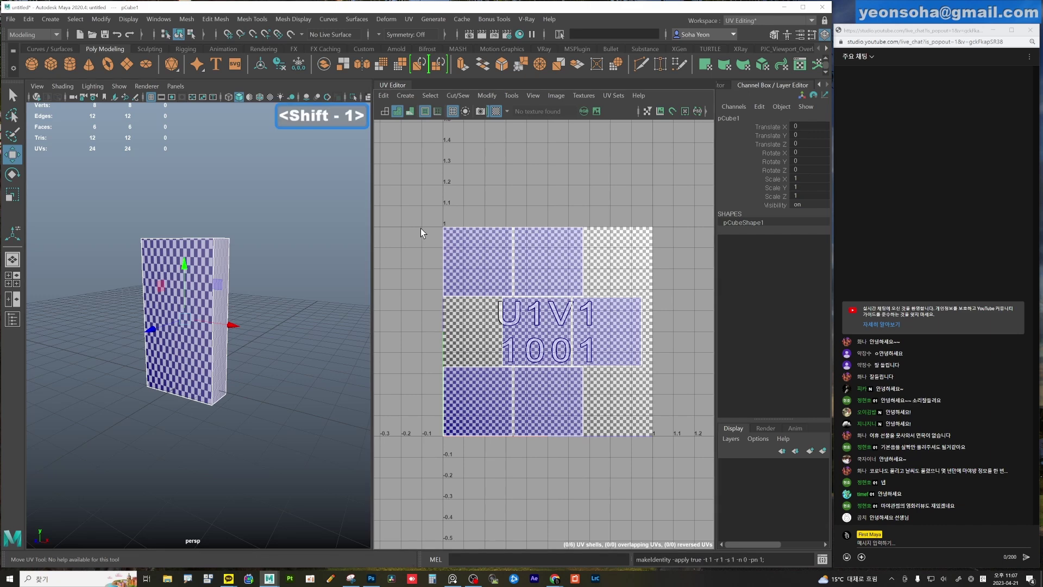
alt+drag(289, 261, 288, 256)
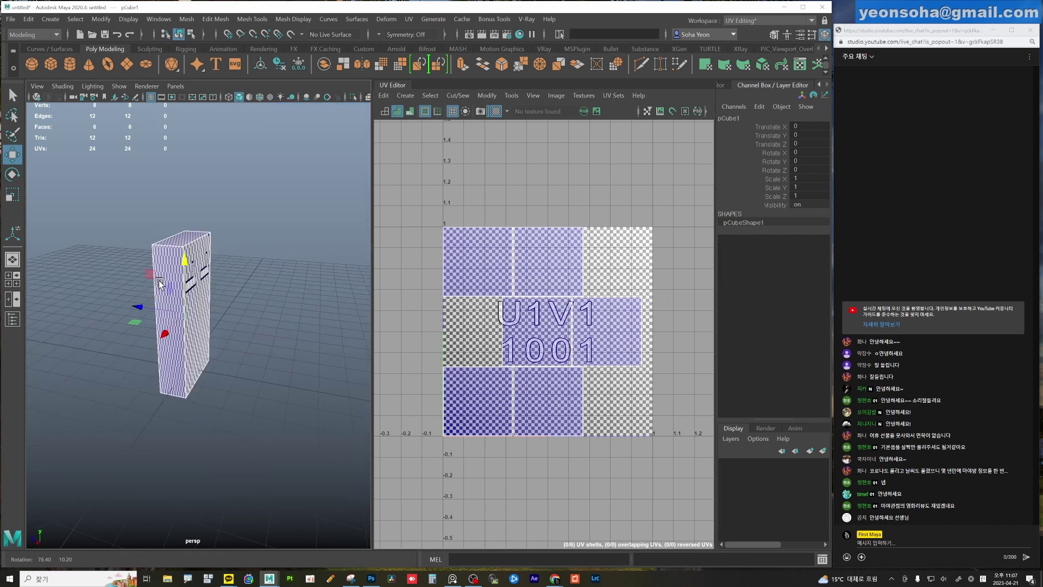
click(235, 276)
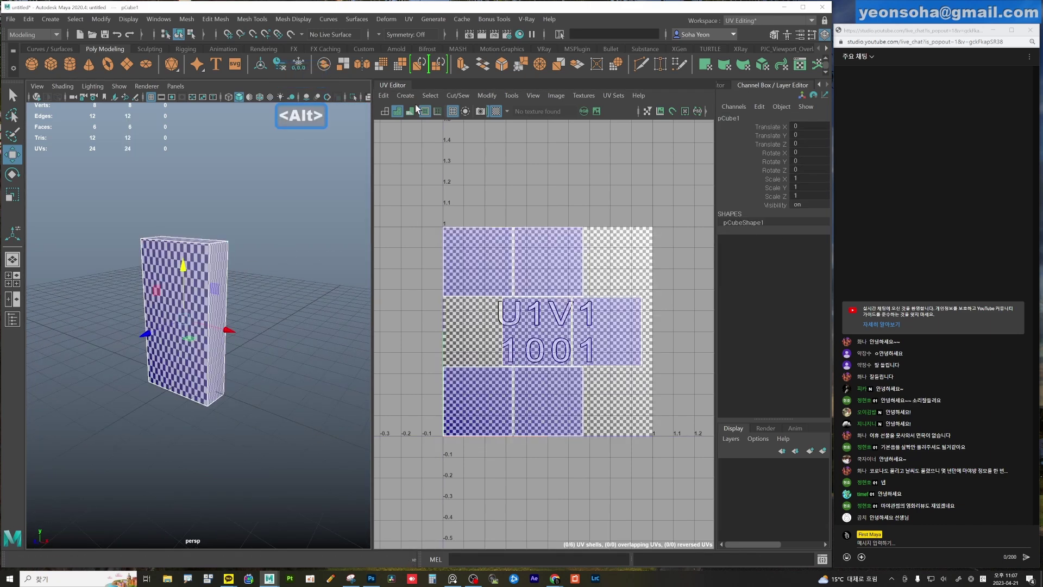
click(405, 95)
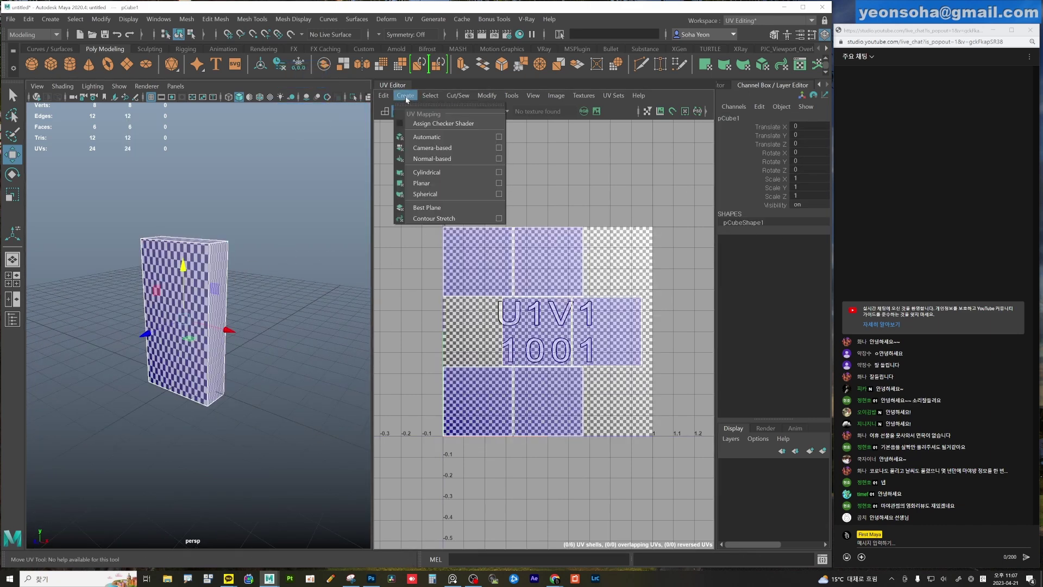
Apply Automatic UV mapping to the box and orbit around its projection planes.
click(431, 138)
alt+drag(261, 296, 298, 252)
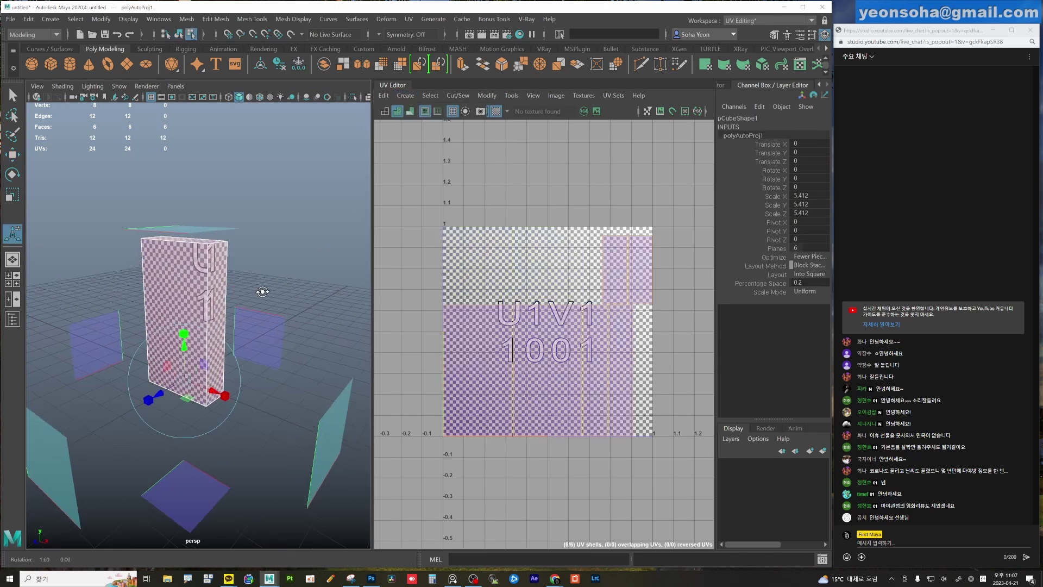
click(298, 253)
alt+drag(253, 359, 248, 349)
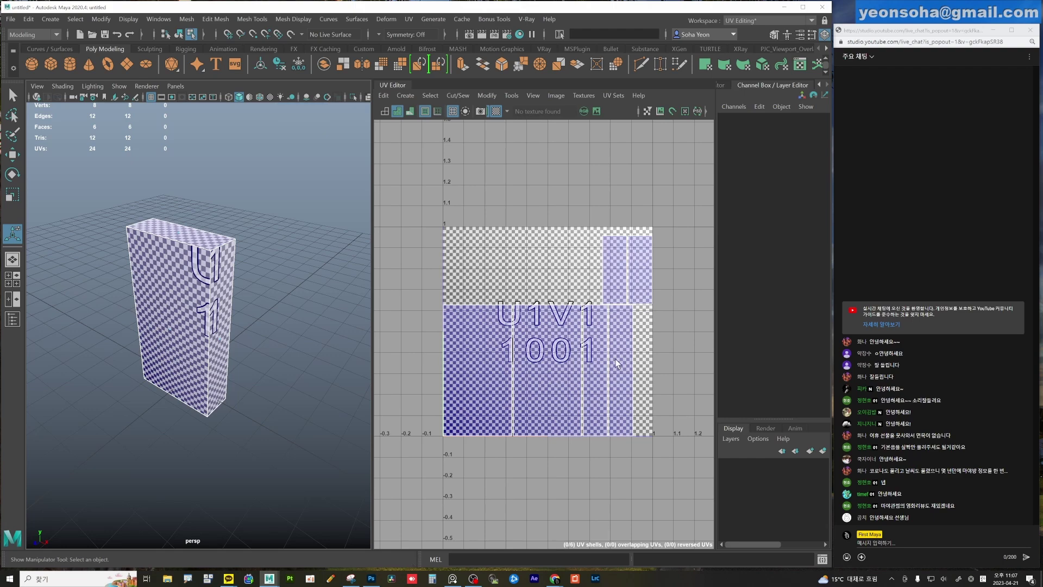
mouse_move(329, 389)
alt+mouse_down()
mouse_move(261, 366)
mouse_move(139, 361)
mouse_move(180, 347)
alt+mouse_up()
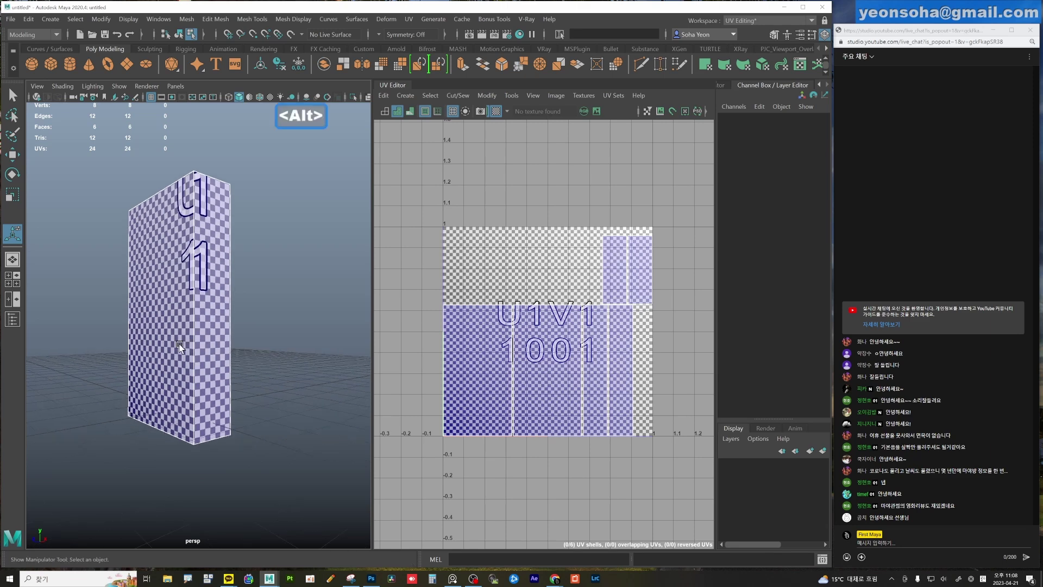
alt+drag(233, 374, 228, 364)
Orbit and zoom around the box to compare the checker on its wide and narrow faces.
scroll(177, 351, up, 2)
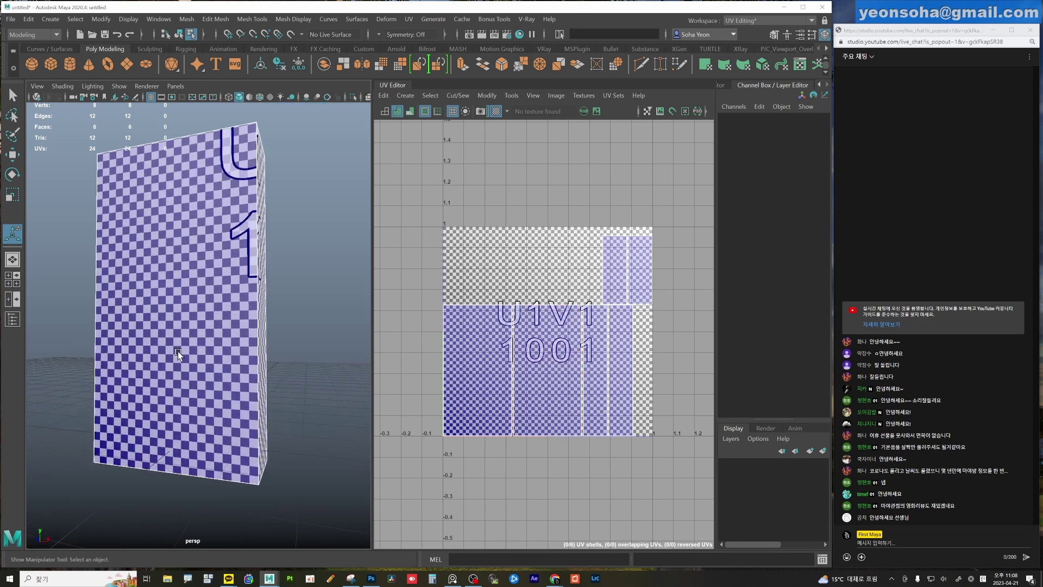
scroll(179, 350, up, 4)
scroll(181, 348, up, 4)
scroll(253, 347, down, 5)
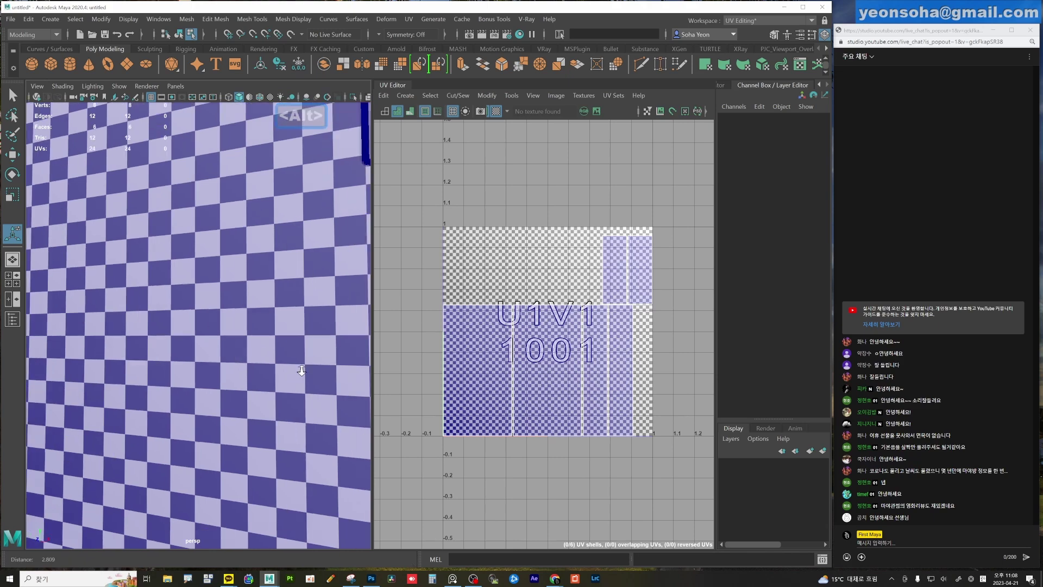
scroll(254, 348, down, 5)
mouse_move(264, 361)
alt+mouse_down()
mouse_move(196, 361)
mouse_move(268, 351)
alt+mouse_up()
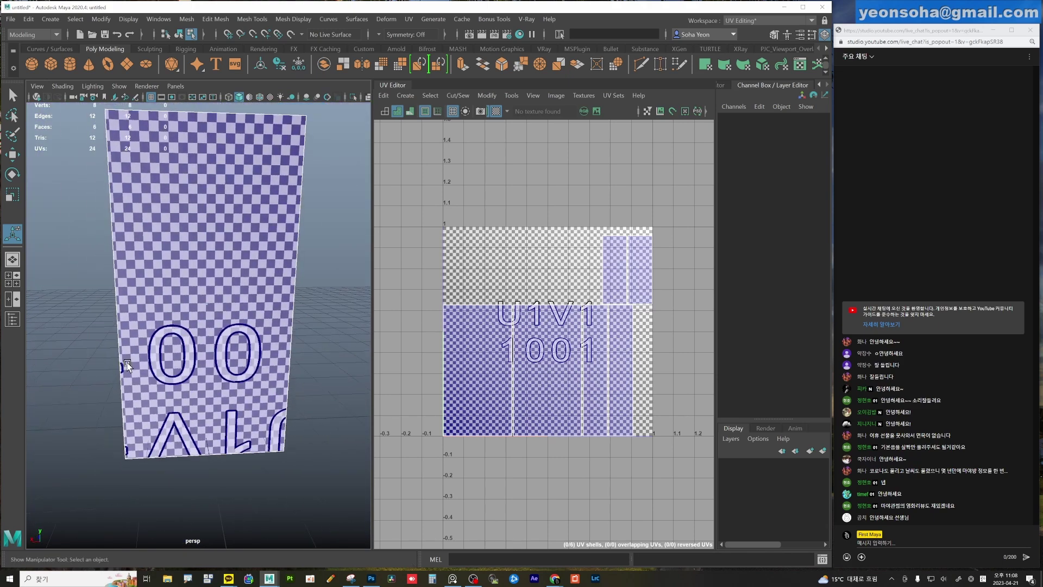
alt+drag(228, 283, 167, 269)
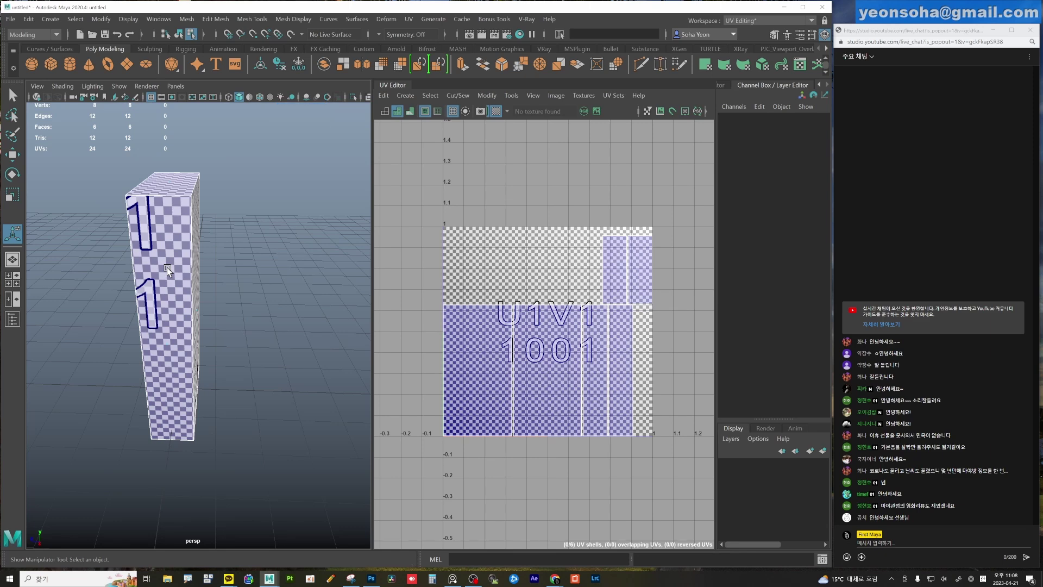
alt+drag(167, 267, 492, 380)
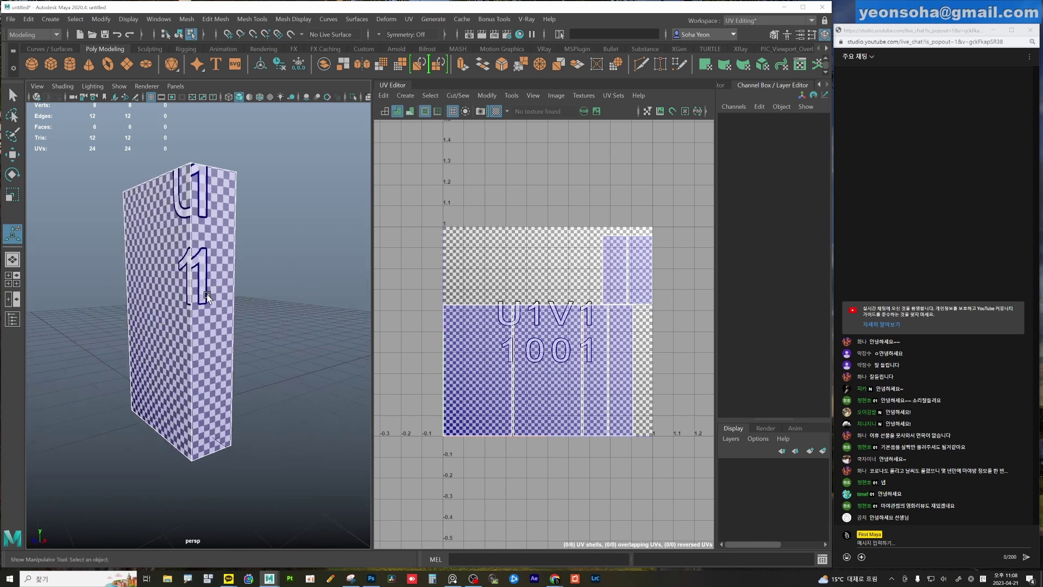
alt+drag(220, 319, 250, 321)
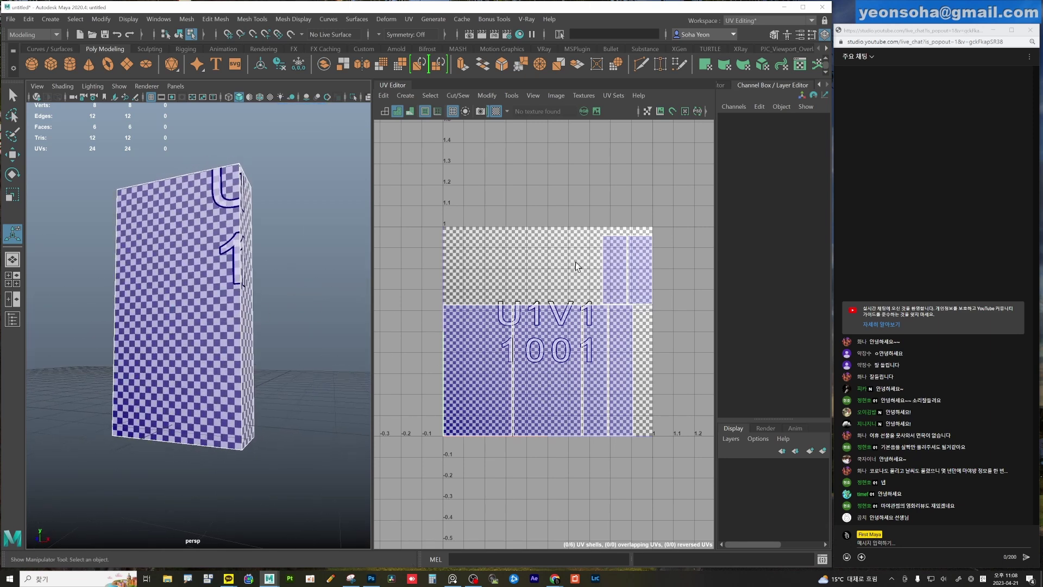
mouse_move(215, 344)
alt+mouse_down()
mouse_move(238, 315)
mouse_move(253, 354)
alt+mouse_up()
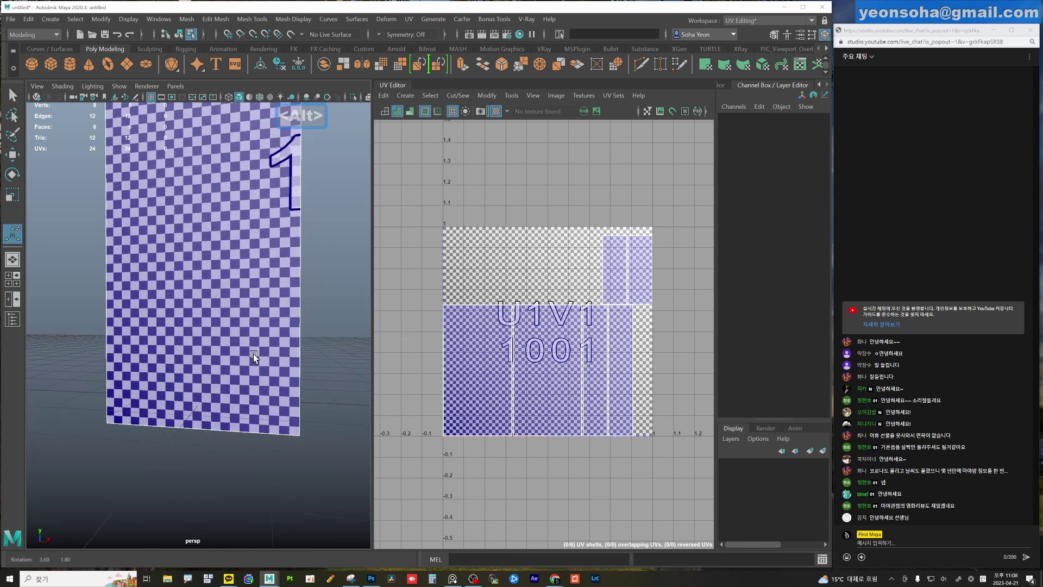
Select a side face to view its UV shell, then switch to the web browser.
scroll(252, 359, up, 3)
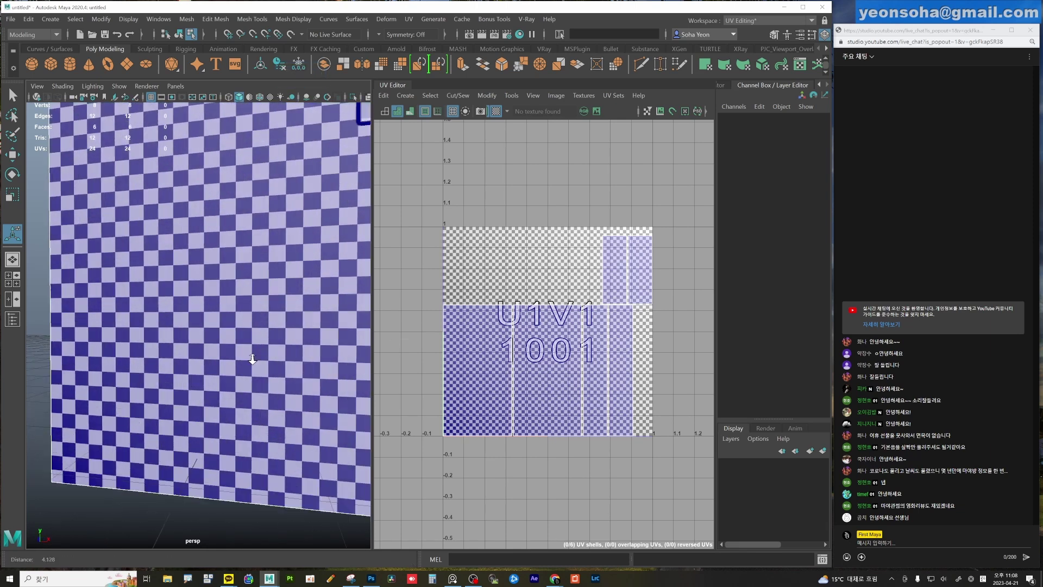
scroll(212, 324, down, 5)
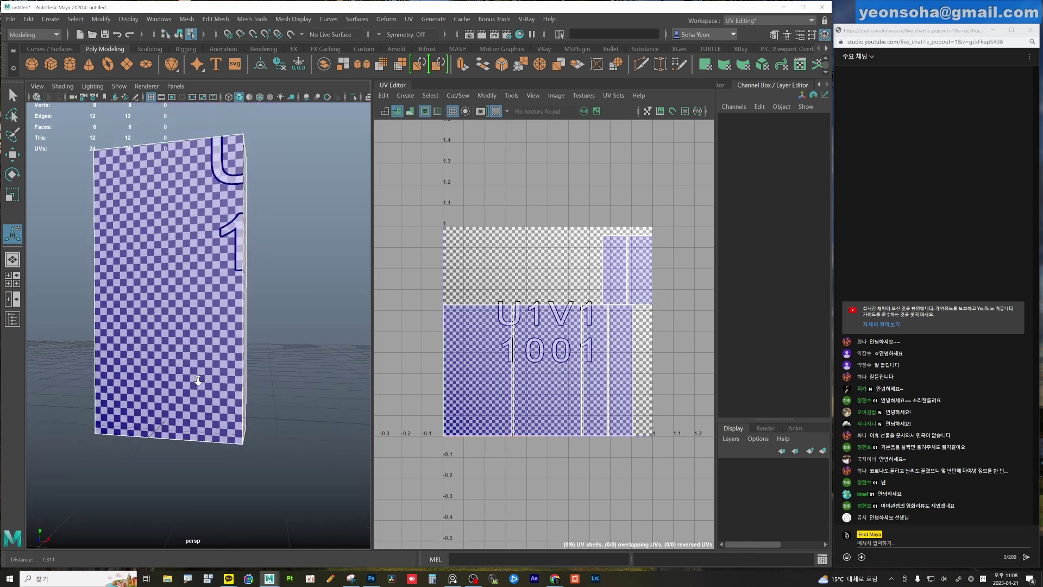
alt+drag(198, 381, 206, 330)
click(206, 329)
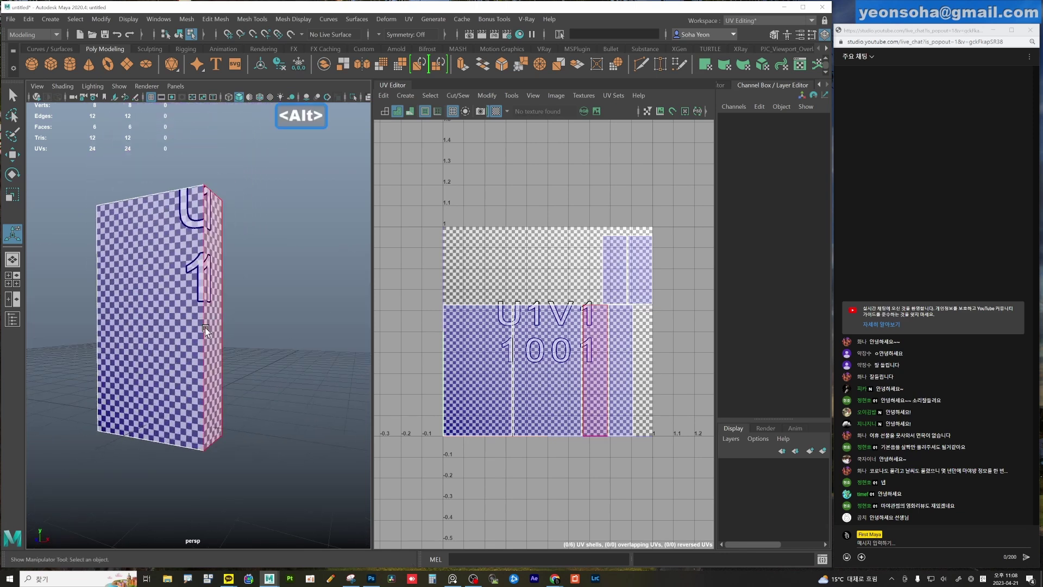
click(239, 340)
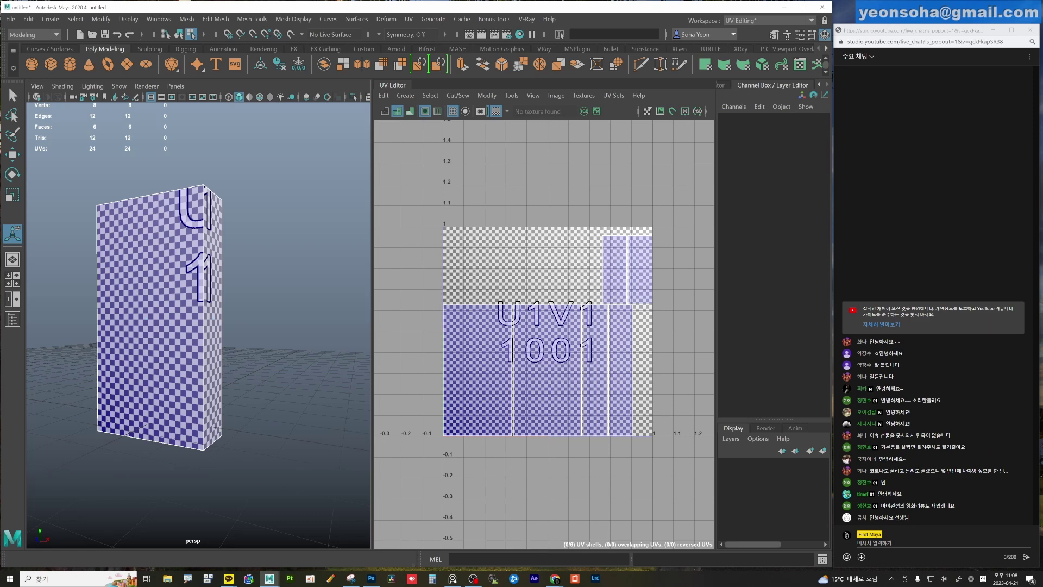
mouse_move(554, 579)
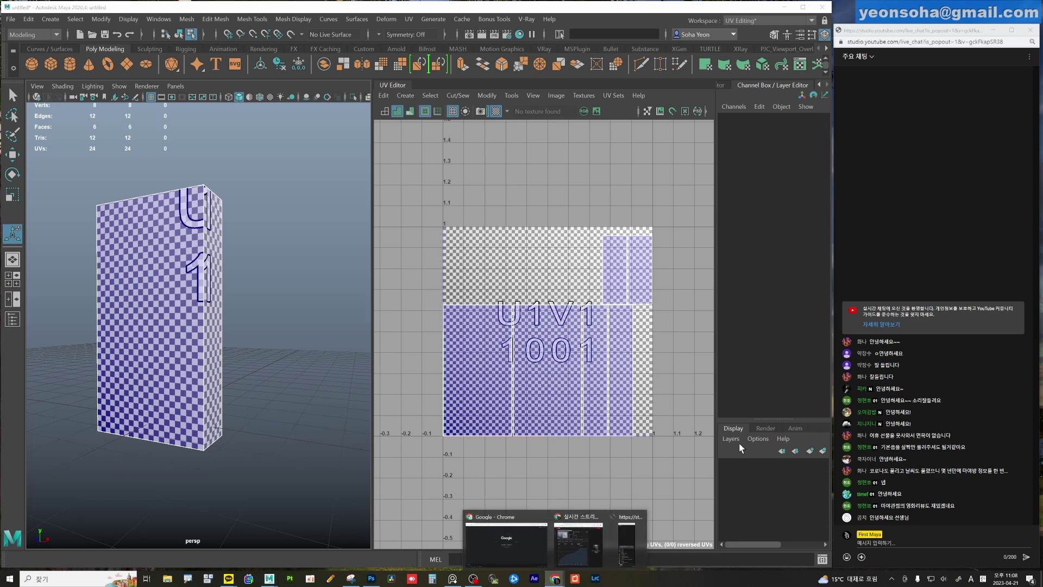
click(489, 538)
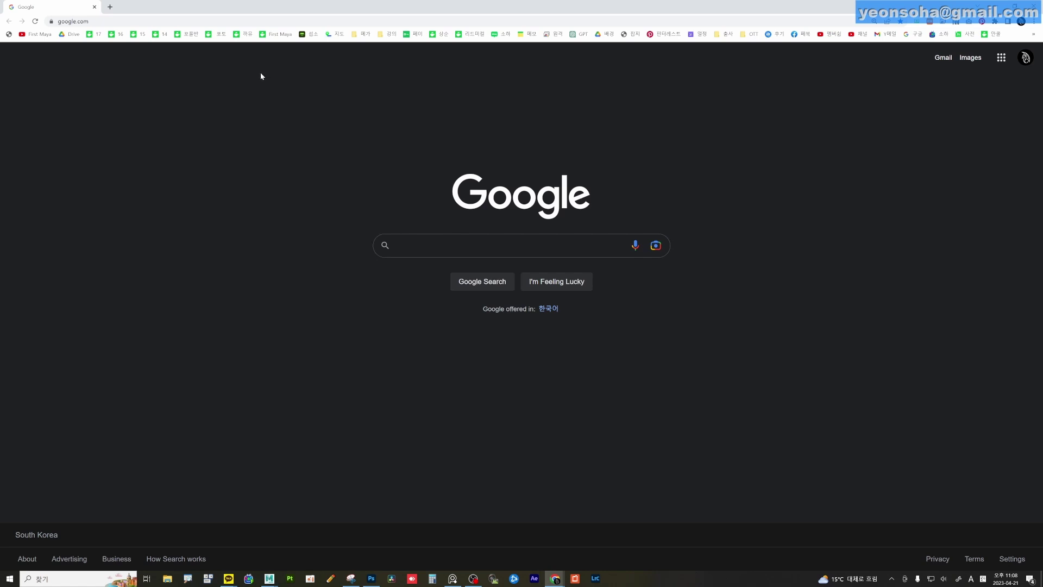
Open the koreamayausergroup cafe and search its posts for '커스텀 UV'.
click(247, 34)
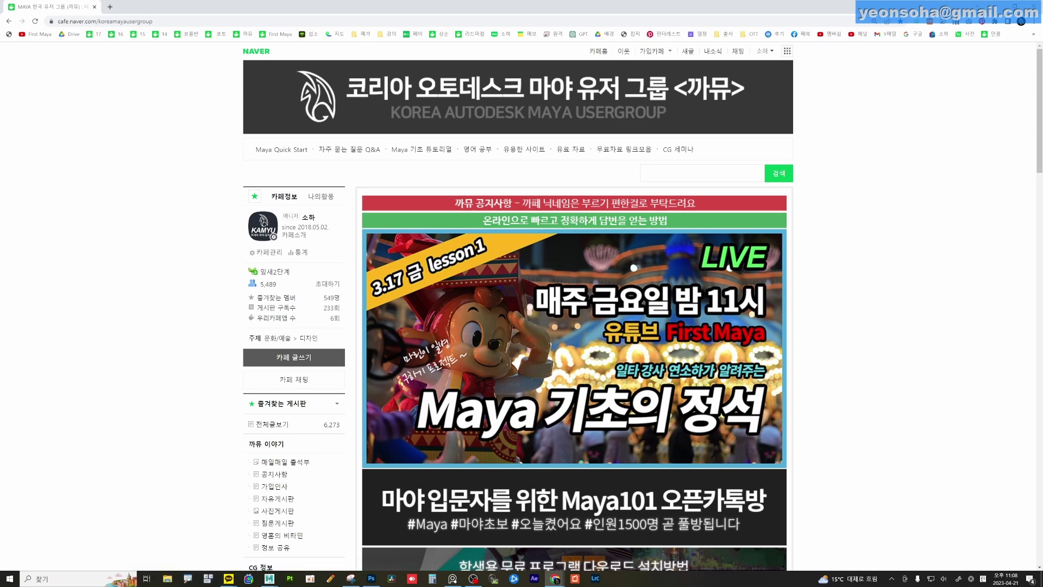
text(zj)
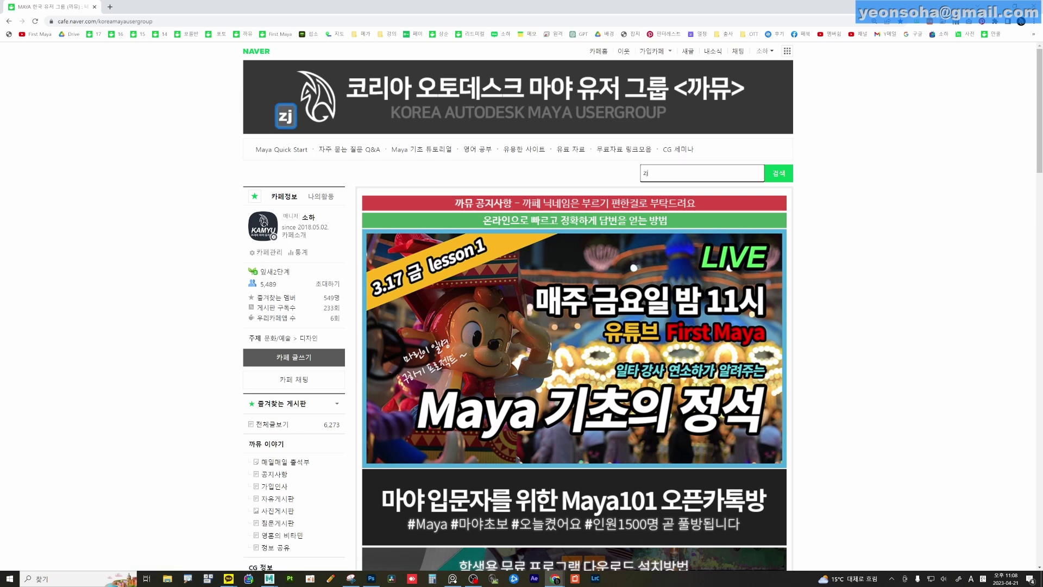
key(BackSpace)
key(BackSpace)
key(BackSpace)
key(Hangul)
text(ㅋㅓ스)
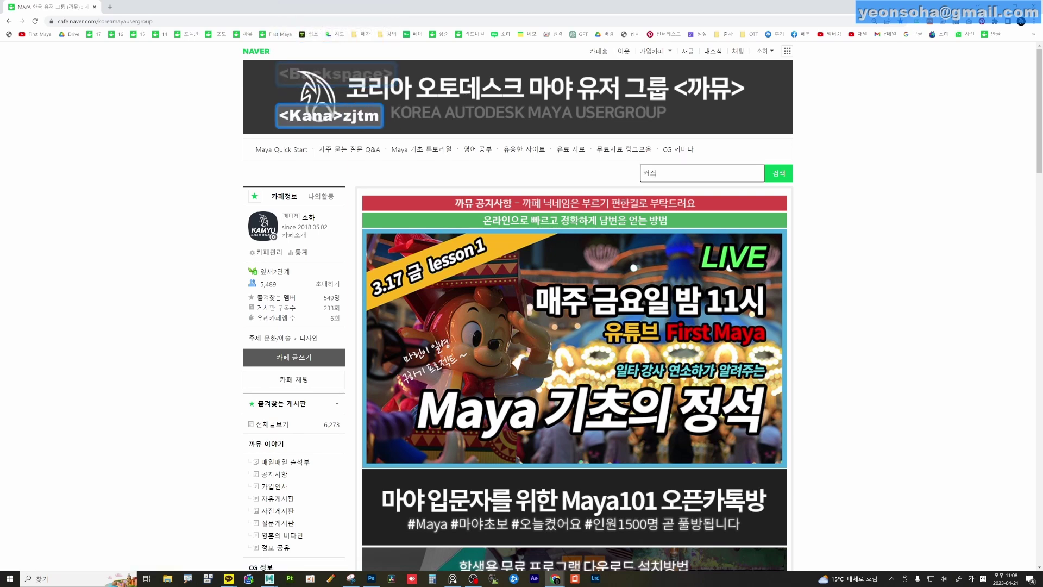
text(텀)
key(Hangul)
text( U)
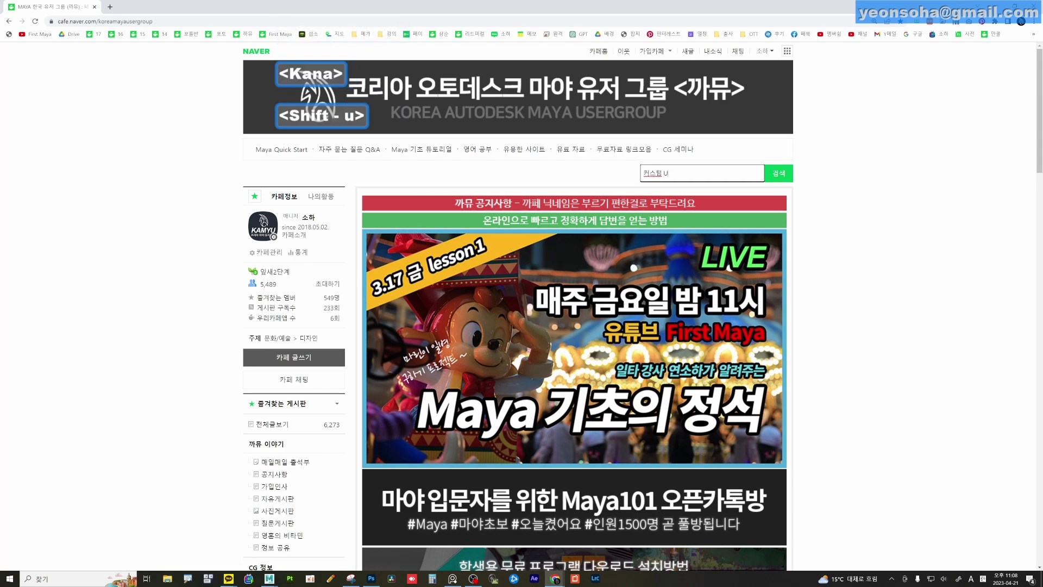
text(V)
key(Return)
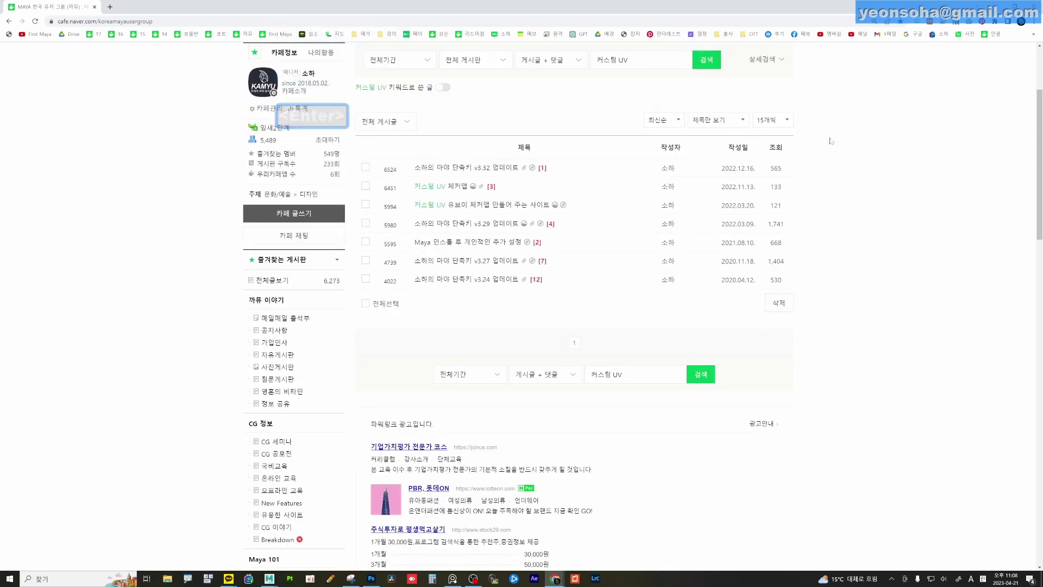
Restore the browser window, move it, and enlarge it over most of Maya.
double_click(822, 8)
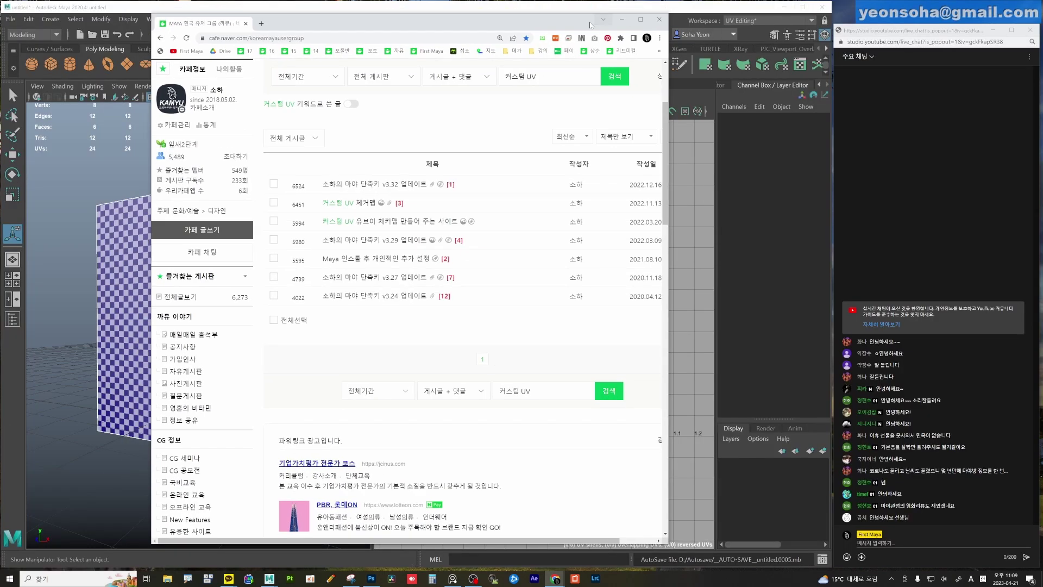
mouse_move(558, 25)
mouse_down()
mouse_move(445, 31)
mouse_move(411, 19)
mouse_up()
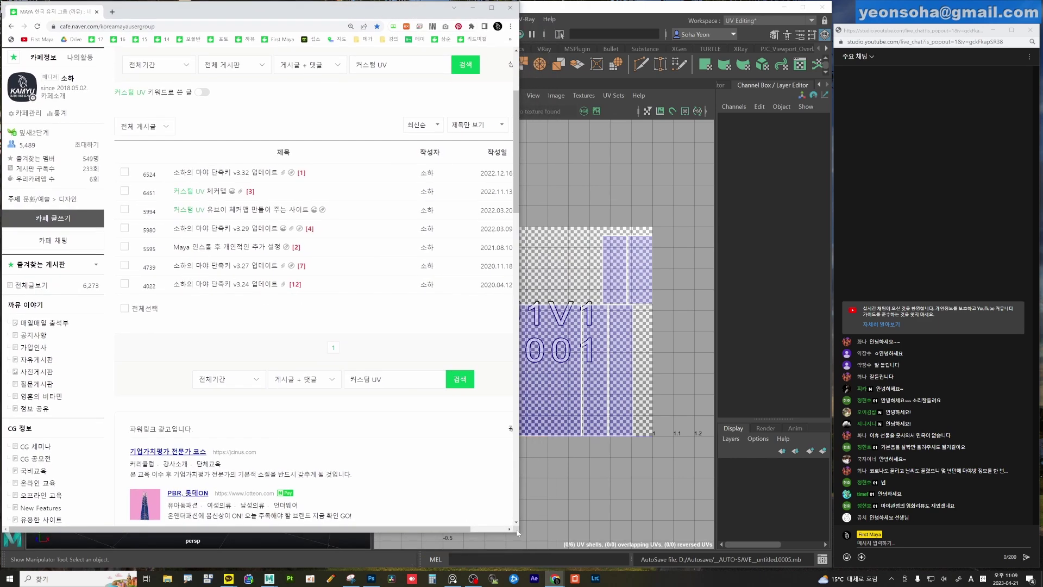
drag(519, 532, 829, 566)
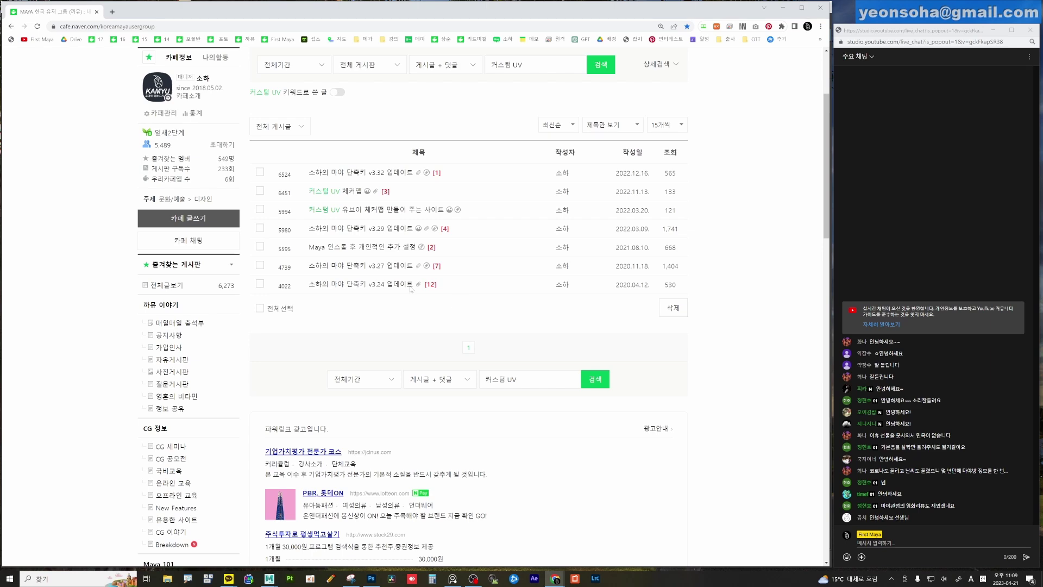
Open a matching checker-map post and scroll through it.
click(393, 211)
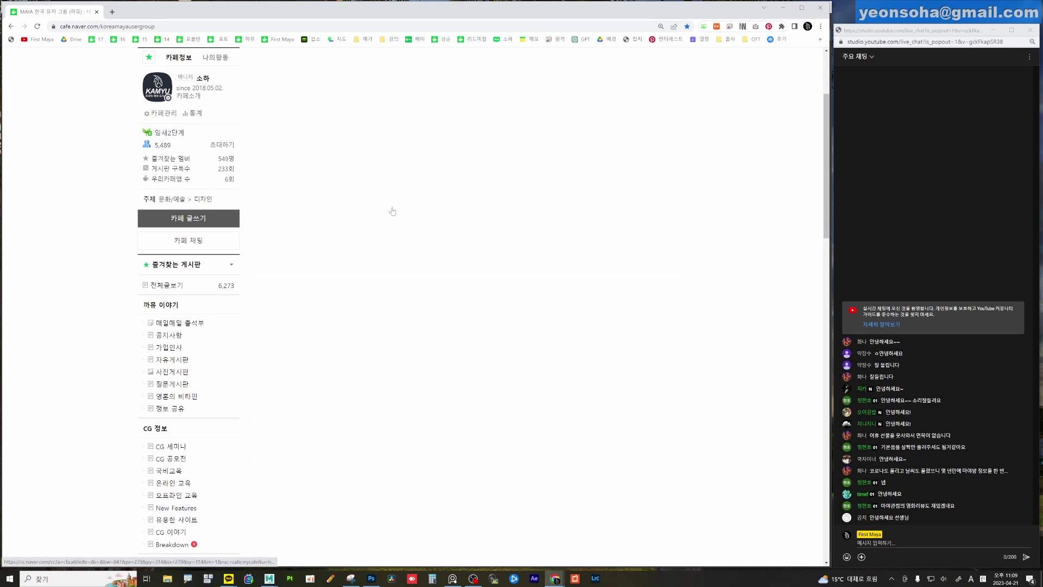
scroll(504, 321, down, 3)
scroll(504, 314, down, 2)
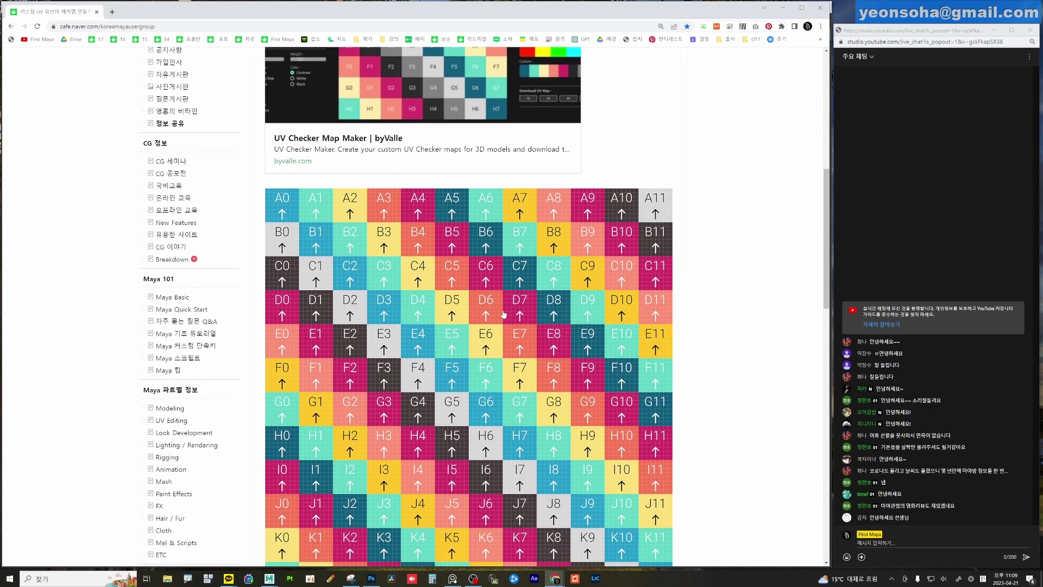
scroll(504, 314, up, 4)
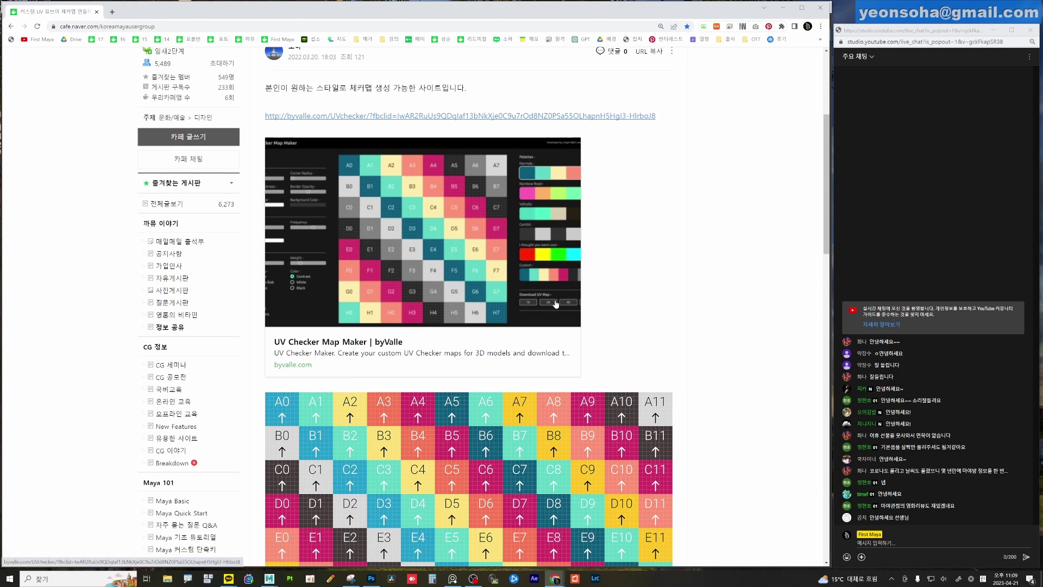
scroll(434, 272, down, 6)
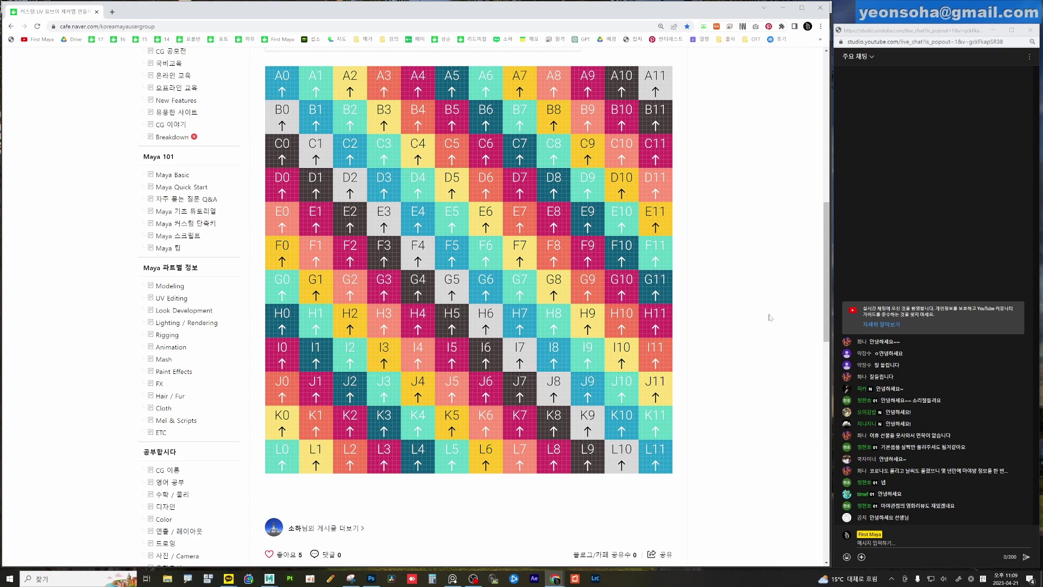
scroll(739, 224, up, 5)
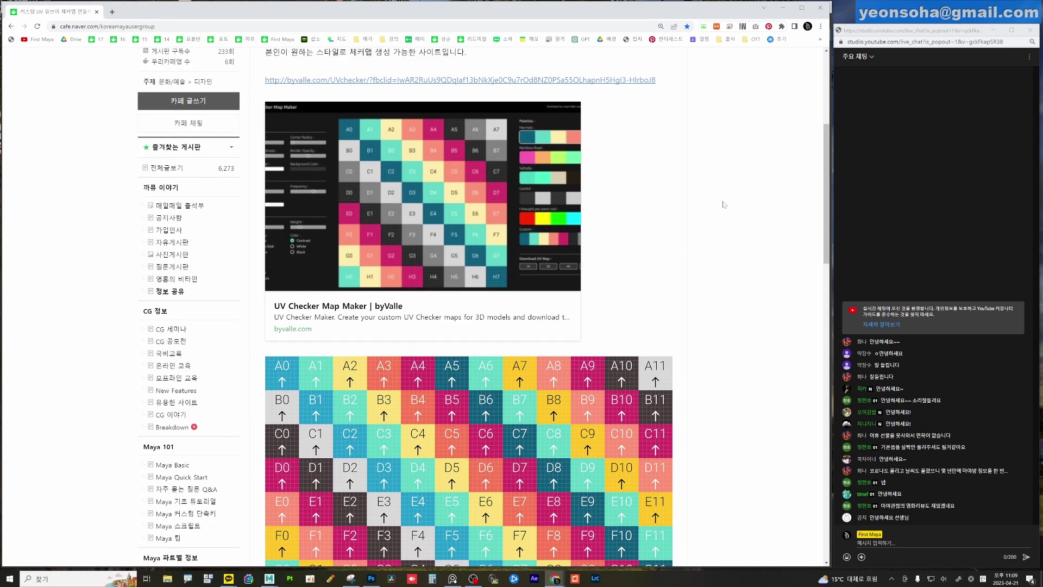
scroll(739, 224, up, 3)
Copy the post's URL and send it in the YouTube live chat.
click(662, 175)
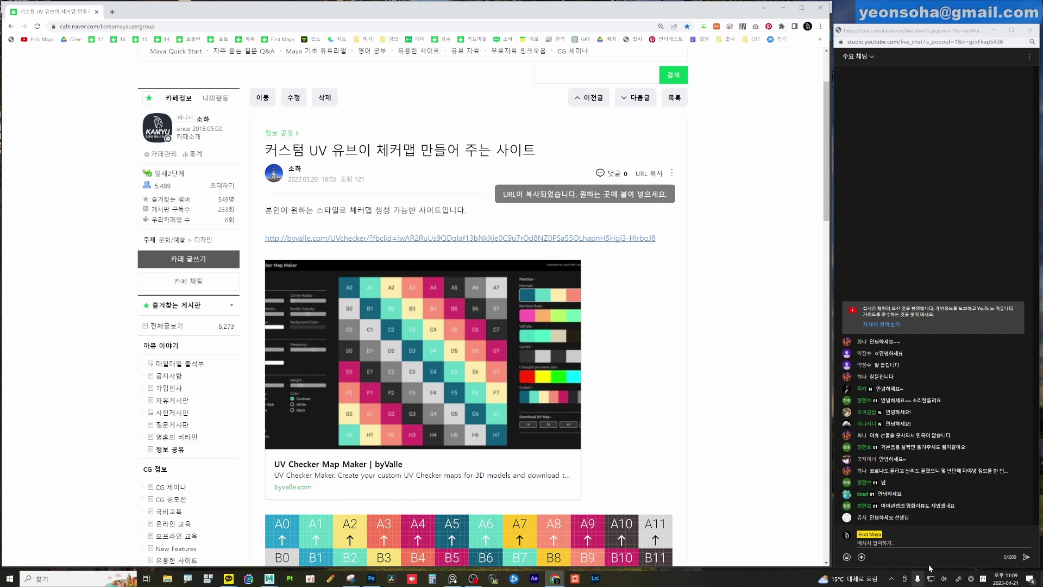
click(875, 543)
text(https://cafe.naver.com/koreamayausergroup/5994)
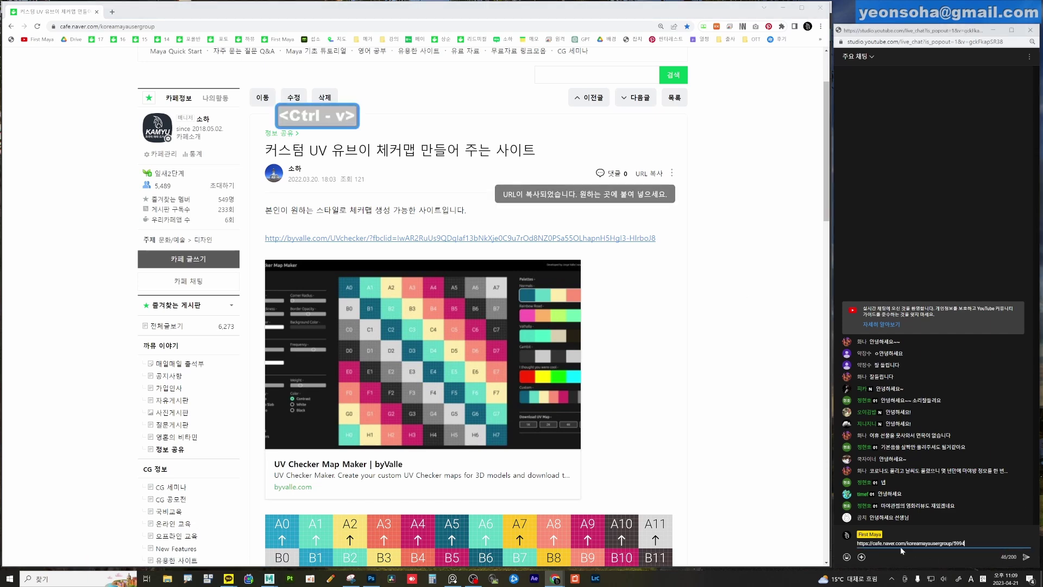
click(1024, 558)
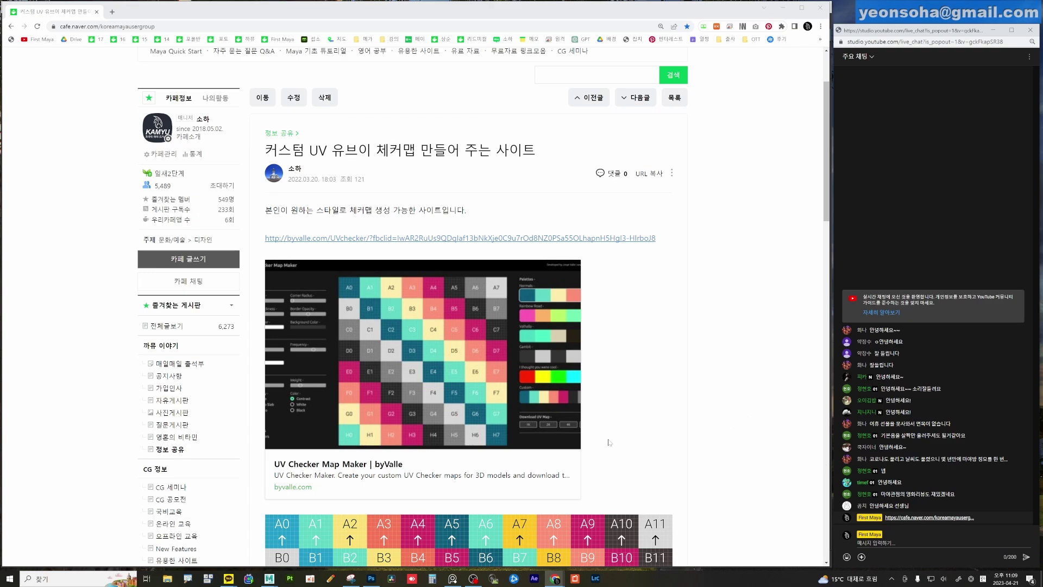
Save the original UV checker image to the PC and return to Maya.
scroll(543, 435, down, 2)
scroll(541, 435, down, 3)
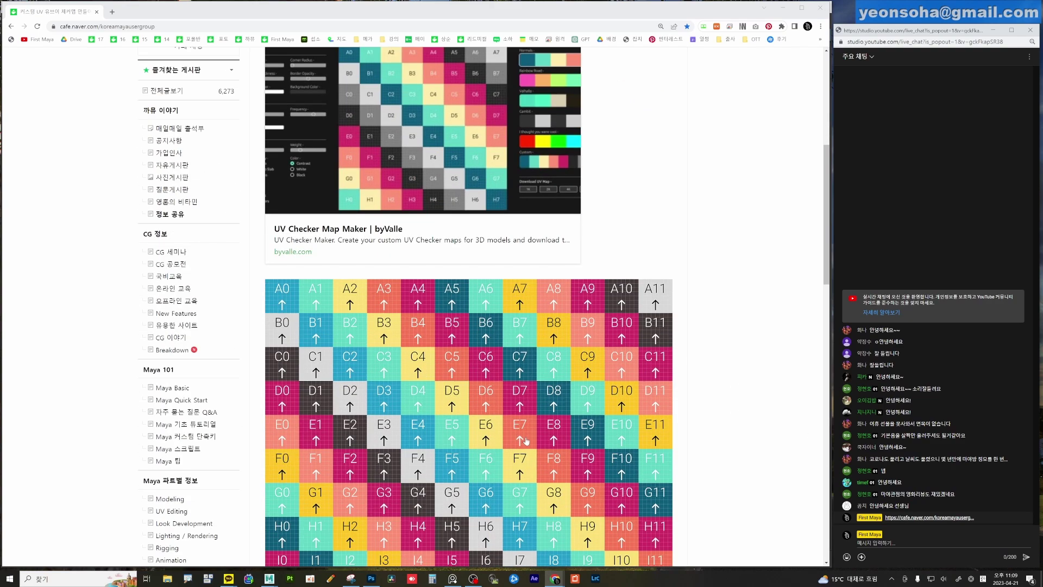
scroll(539, 435, down, 2)
scroll(638, 427, down, 2)
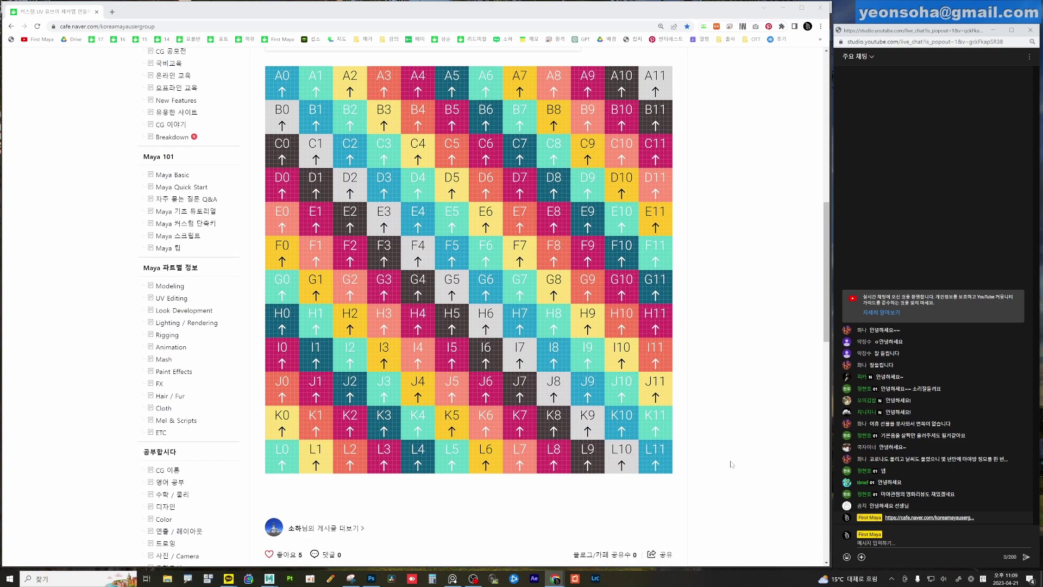
click(659, 461)
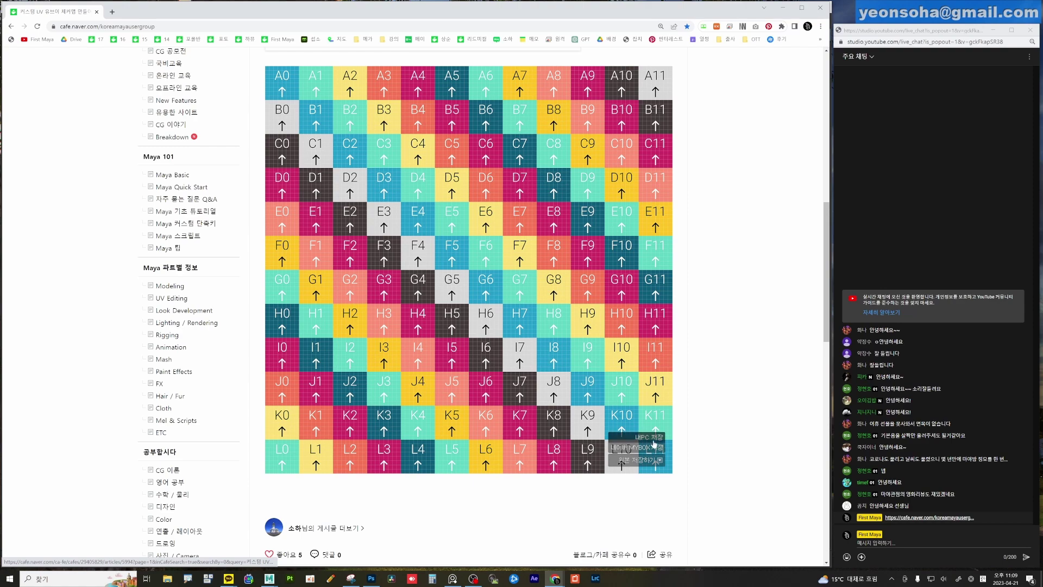
click(658, 437)
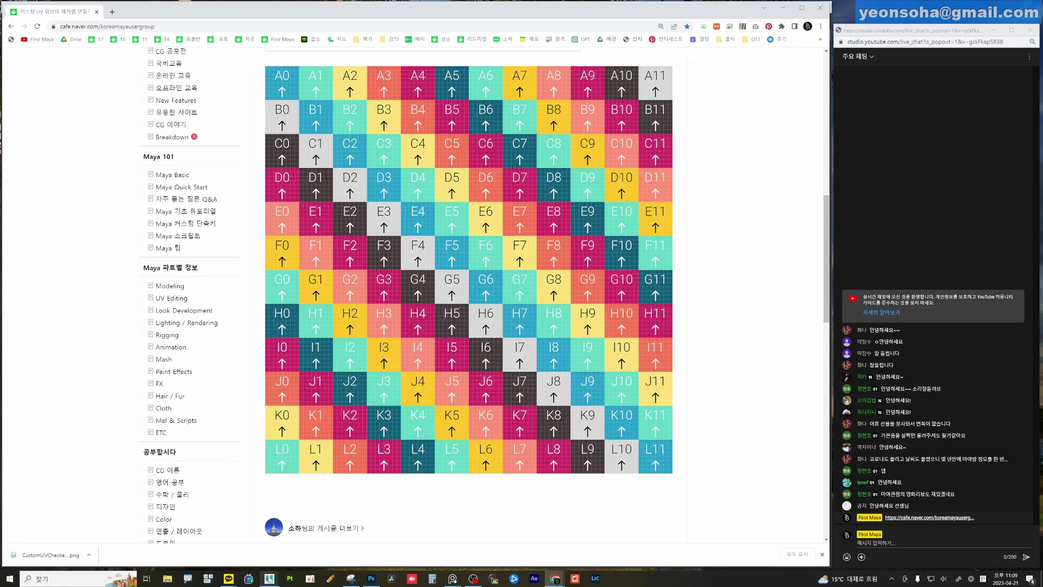
mouse_move(269, 579)
click(277, 538)
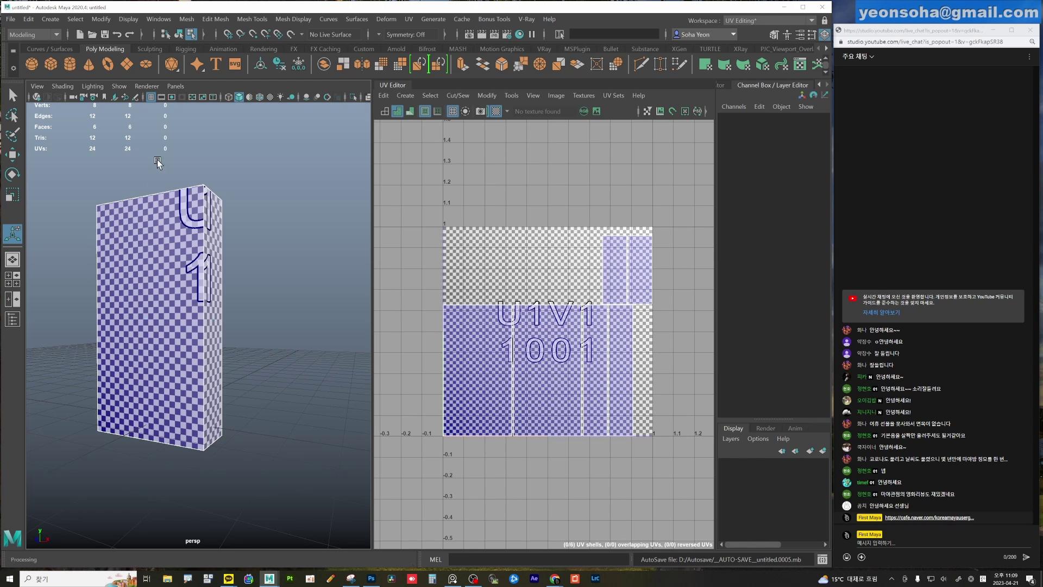
click(13, 20)
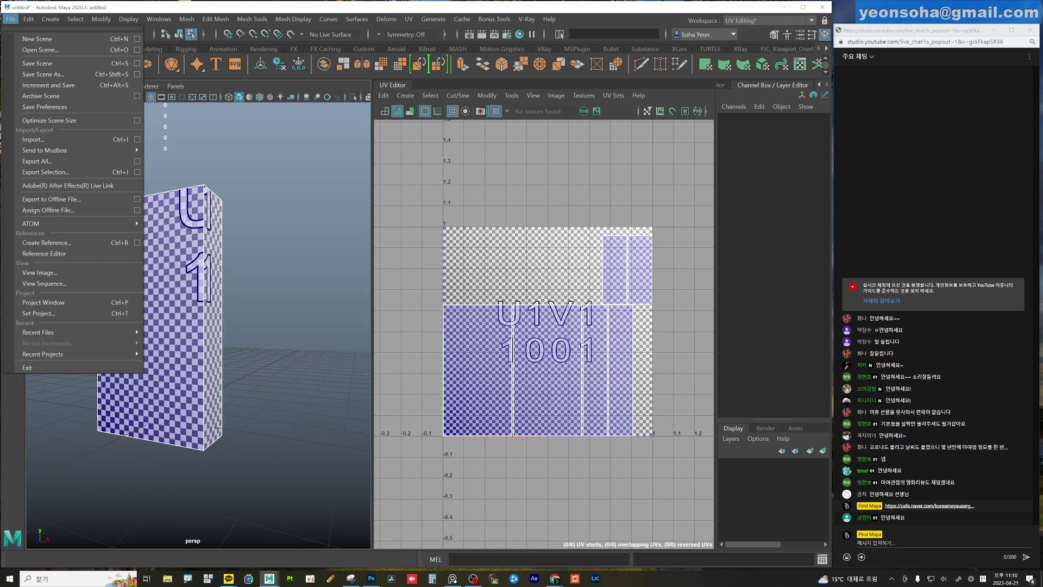
key(Escape)
key(super+e)
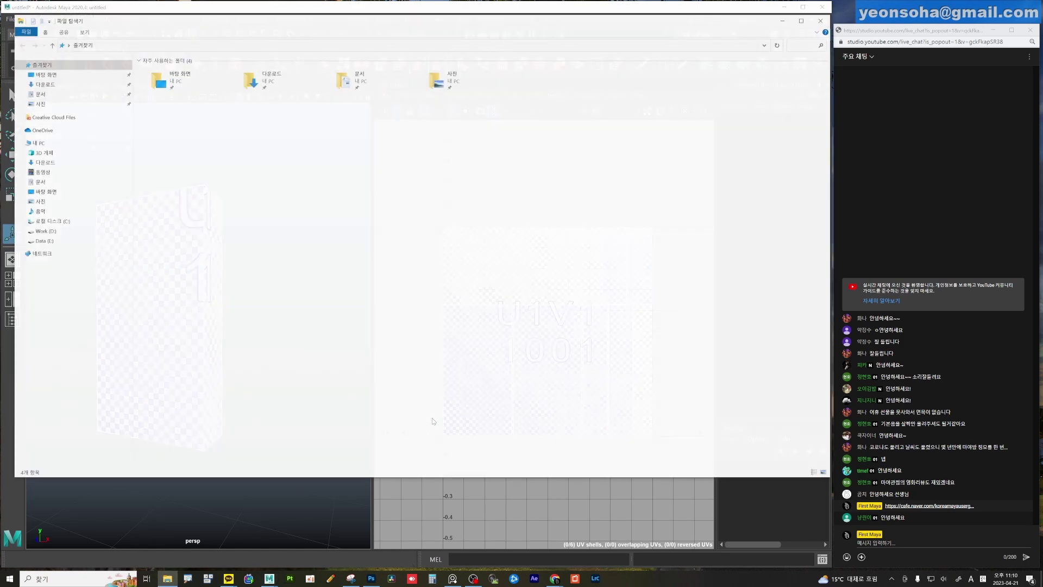
key(super+Down)
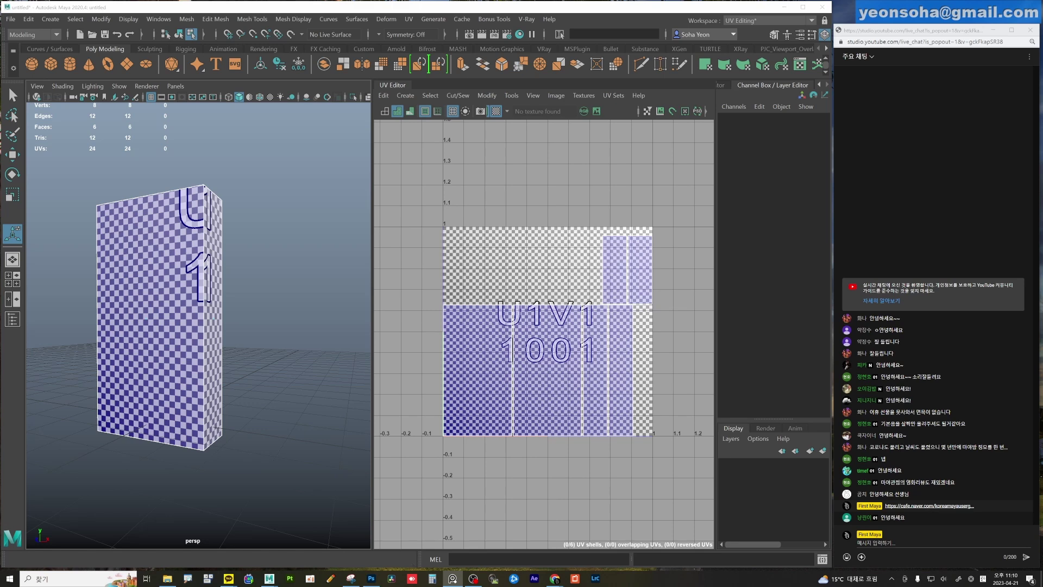
key(Escape)
key(Escape)
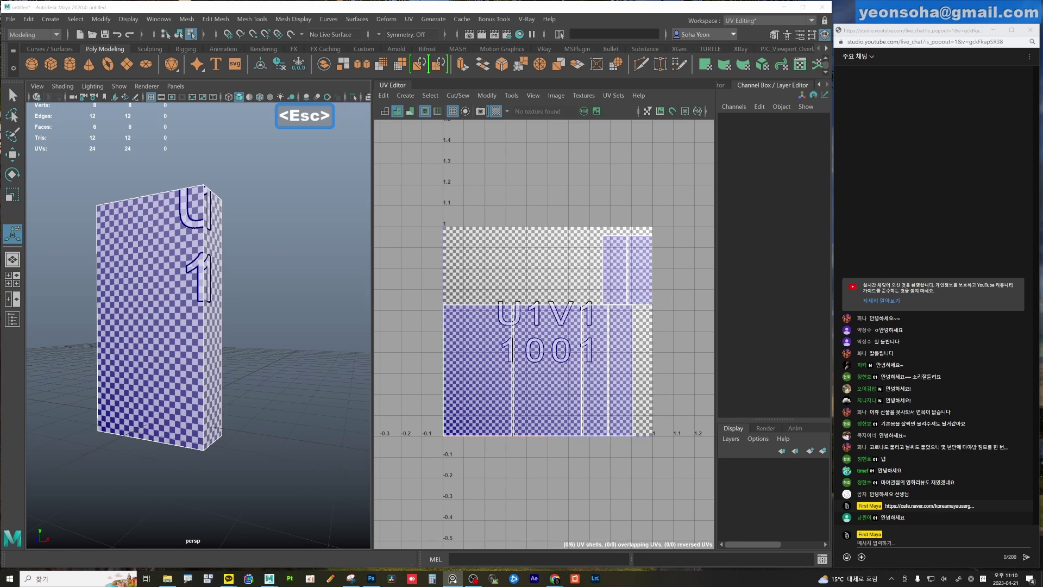
click(944, 579)
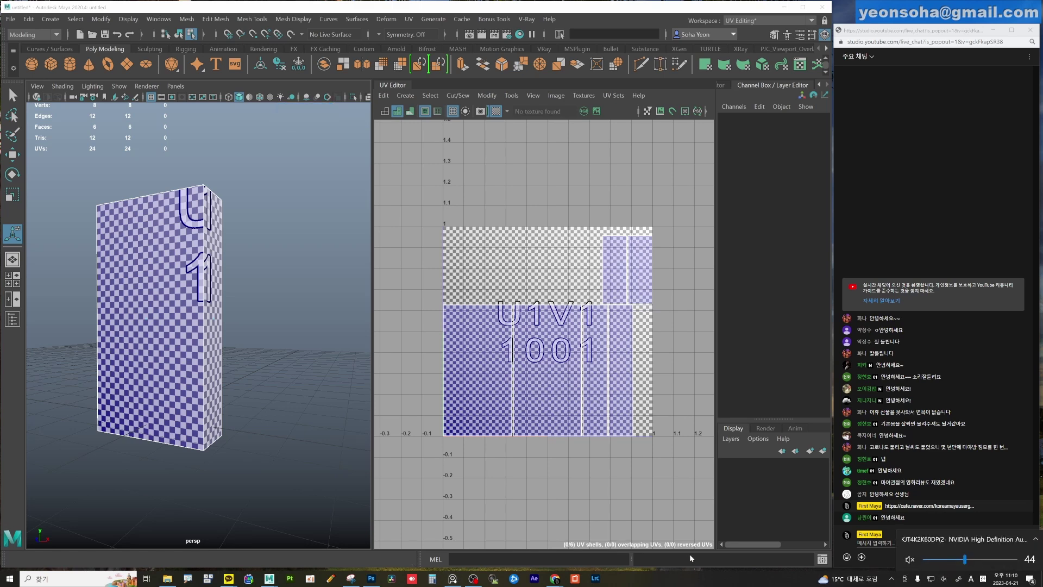
key(Escape)
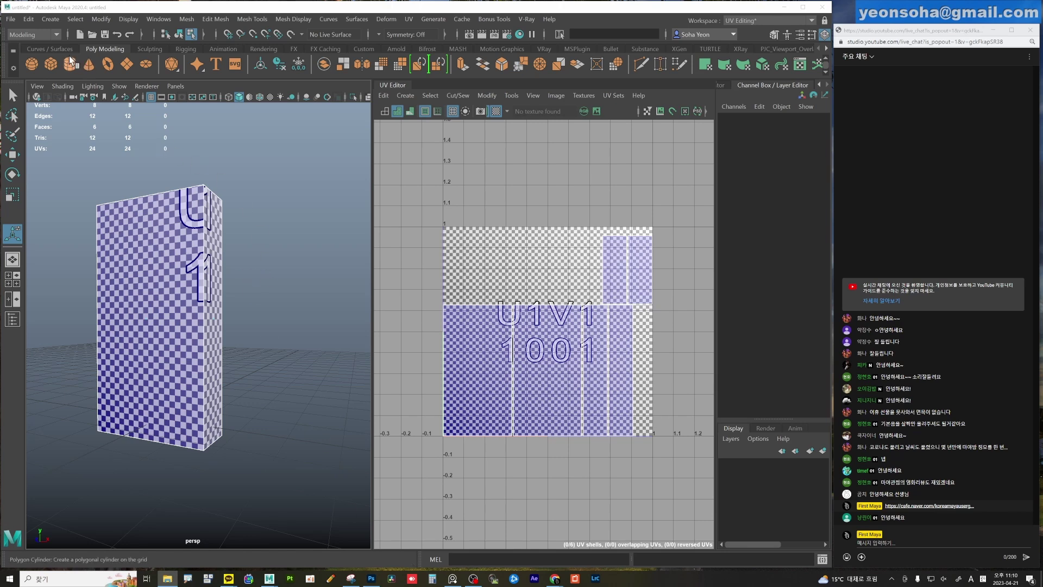
Create a new Maya project named UV from the Project Window.
click(10, 19)
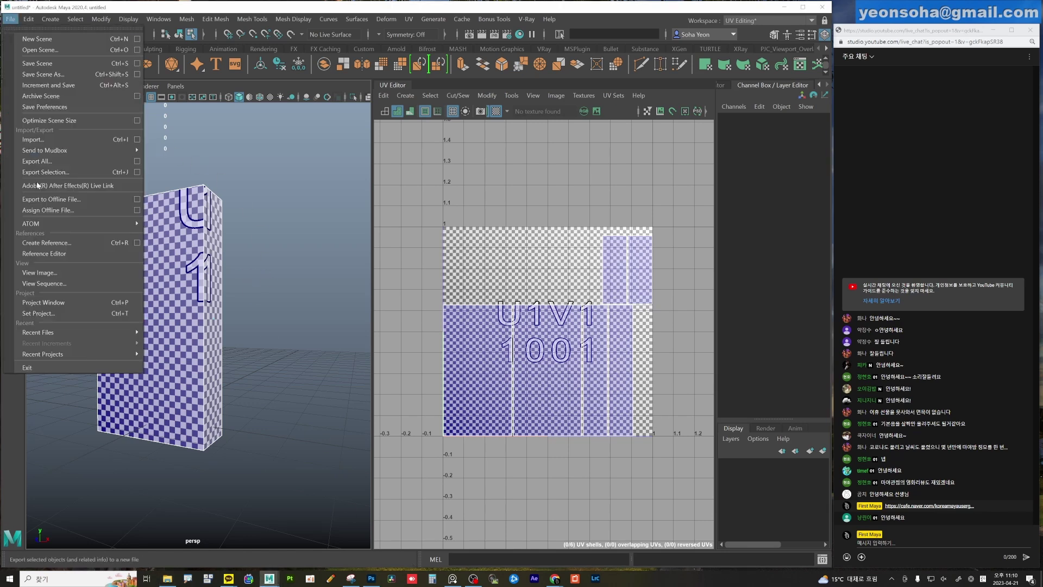
click(52, 302)
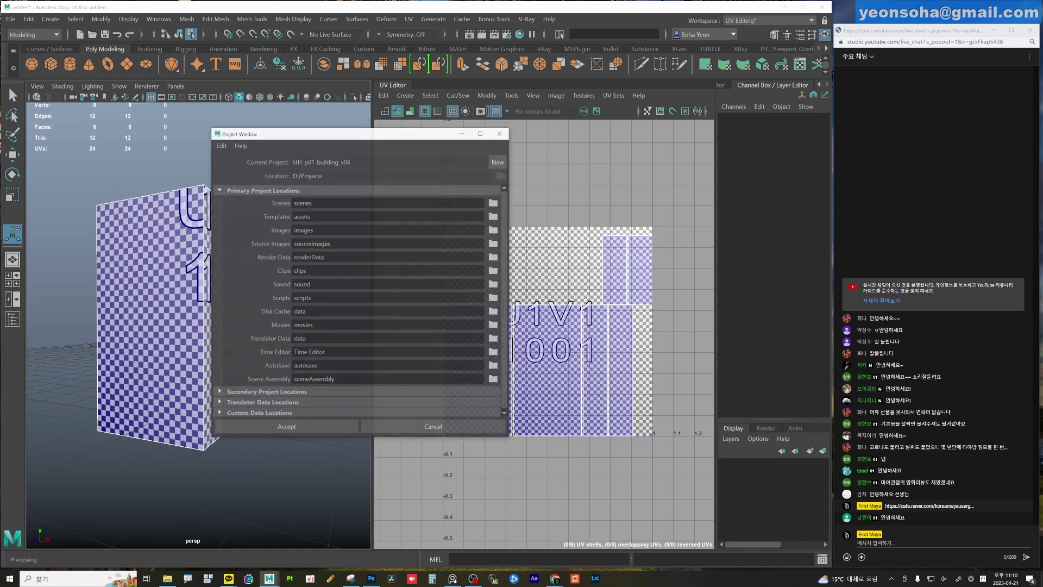
click(499, 163)
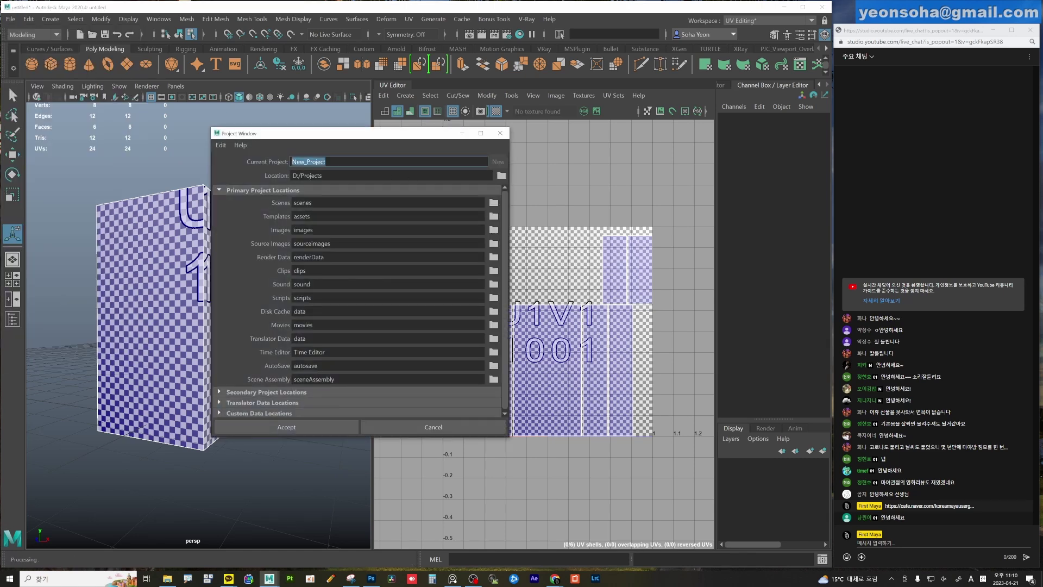
text(UV)
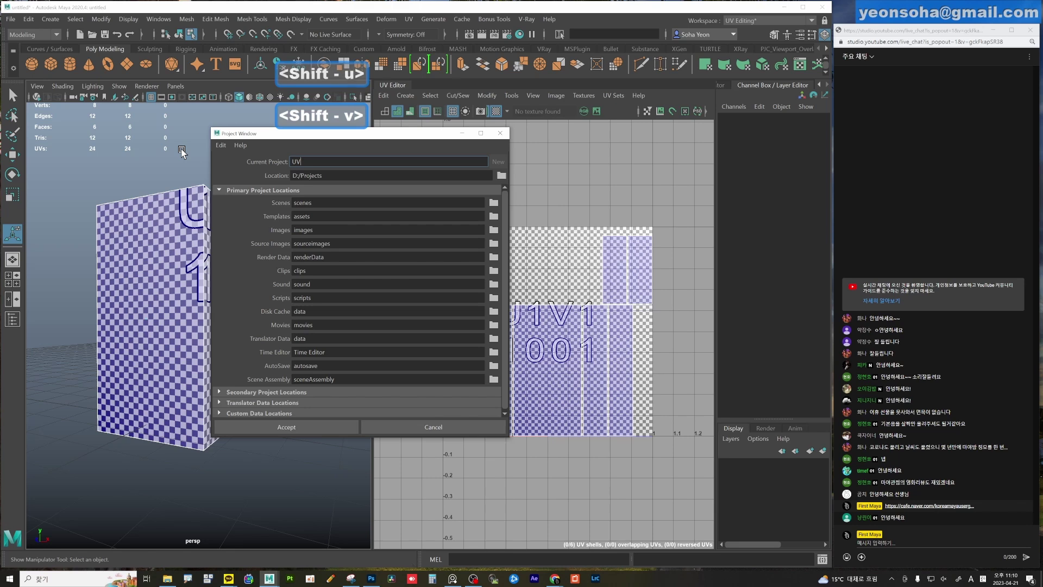
click(284, 426)
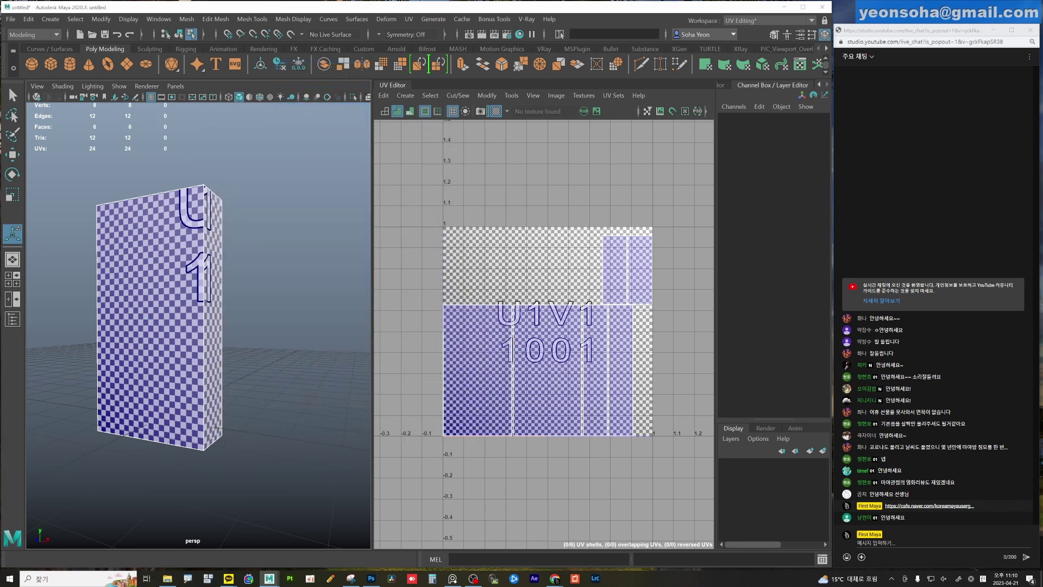
Paste the checker PNG into the UV project's sourceimages folder in File Explorer.
key(super+e)
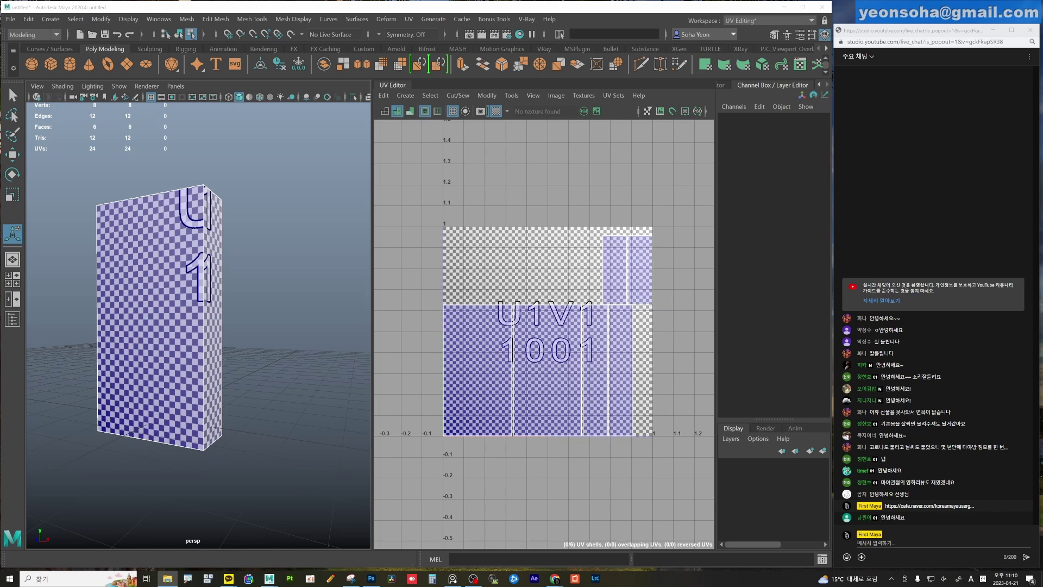
key(ctrl+v)
click(168, 579)
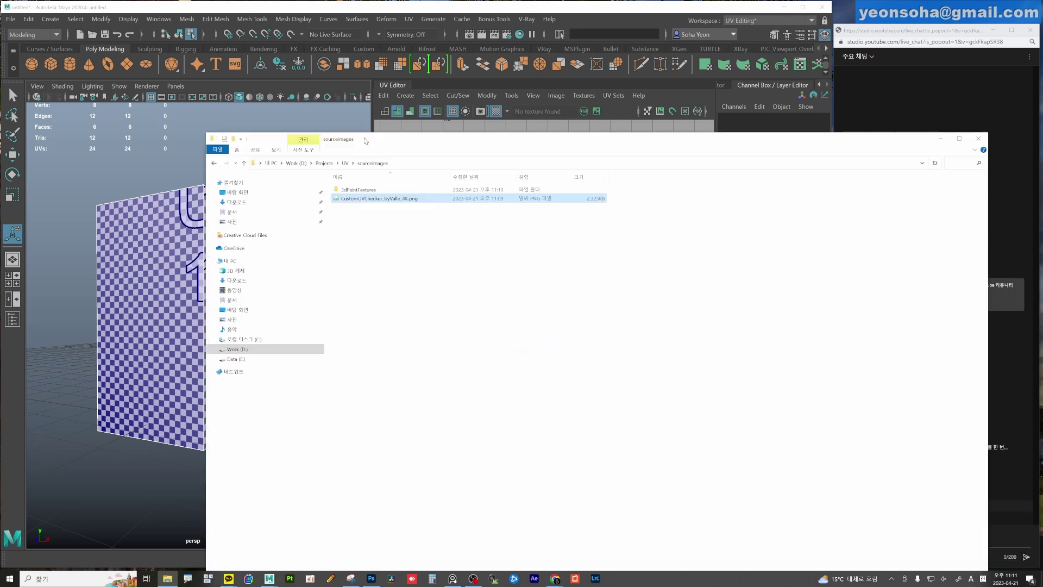
click(941, 138)
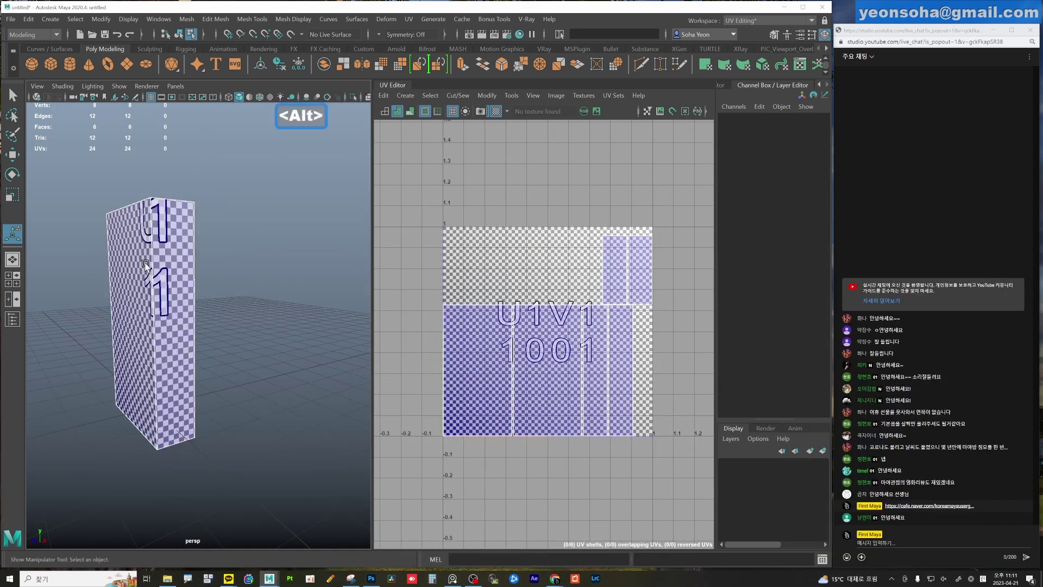
Select the box in the viewport and open Hypershade with F4.
alt+drag(160, 282, 241, 227)
key(w)
click(187, 276)
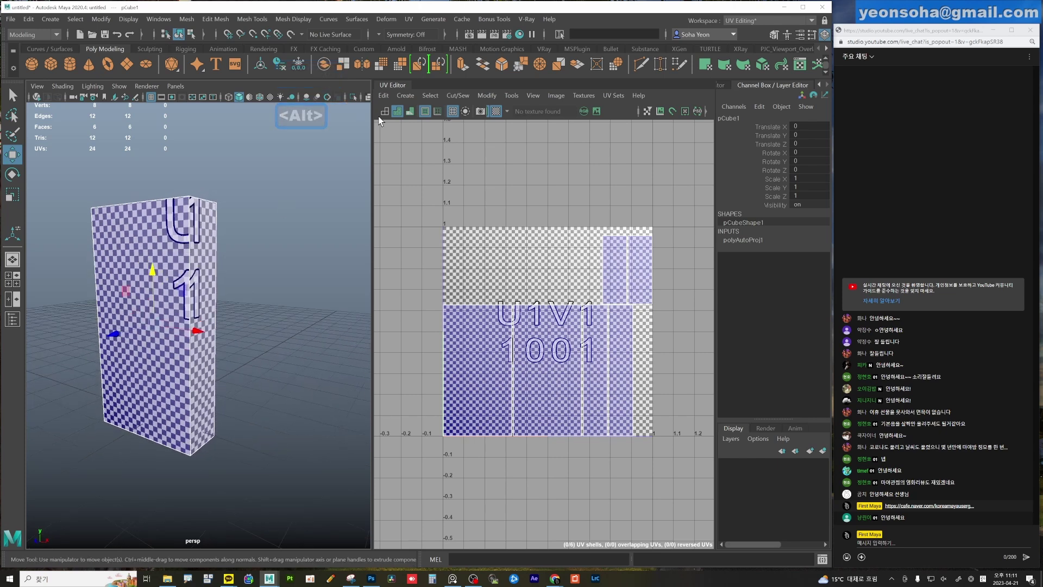
key(F4)
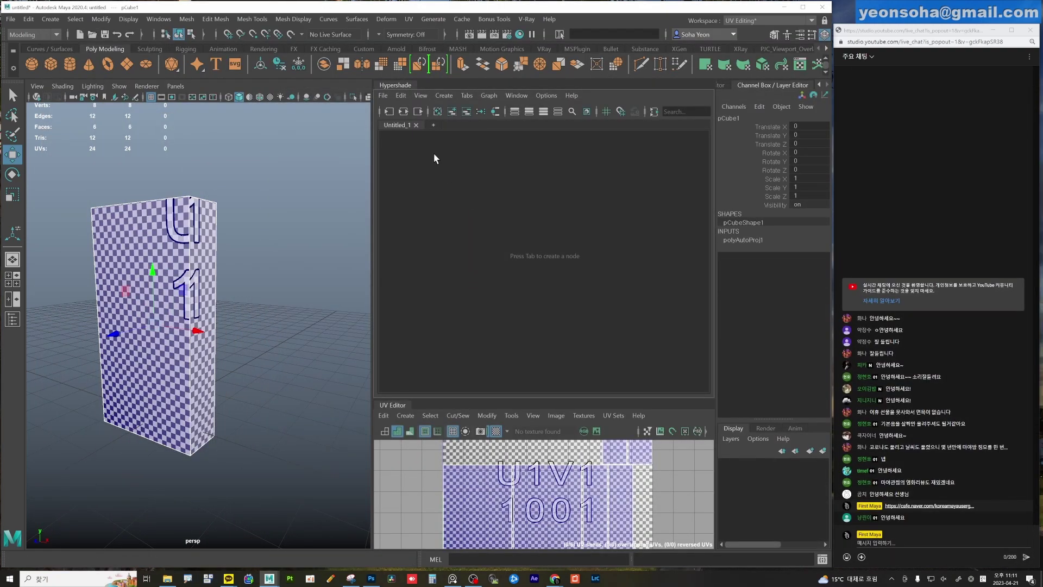
Dock Hypershade and assign a new VRayMtl to the box.
drag(405, 86, 454, 87)
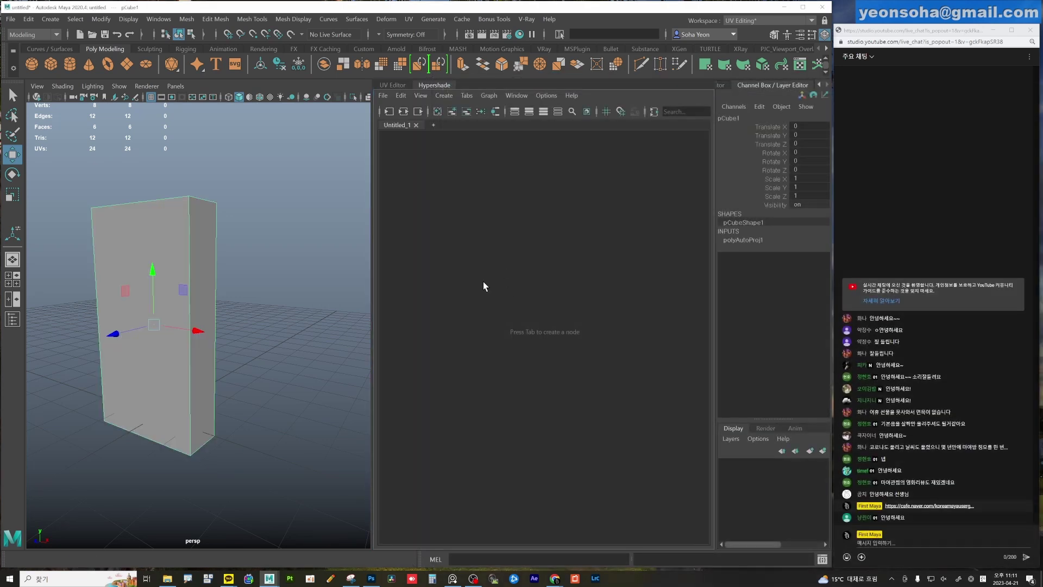
key(shift+v)
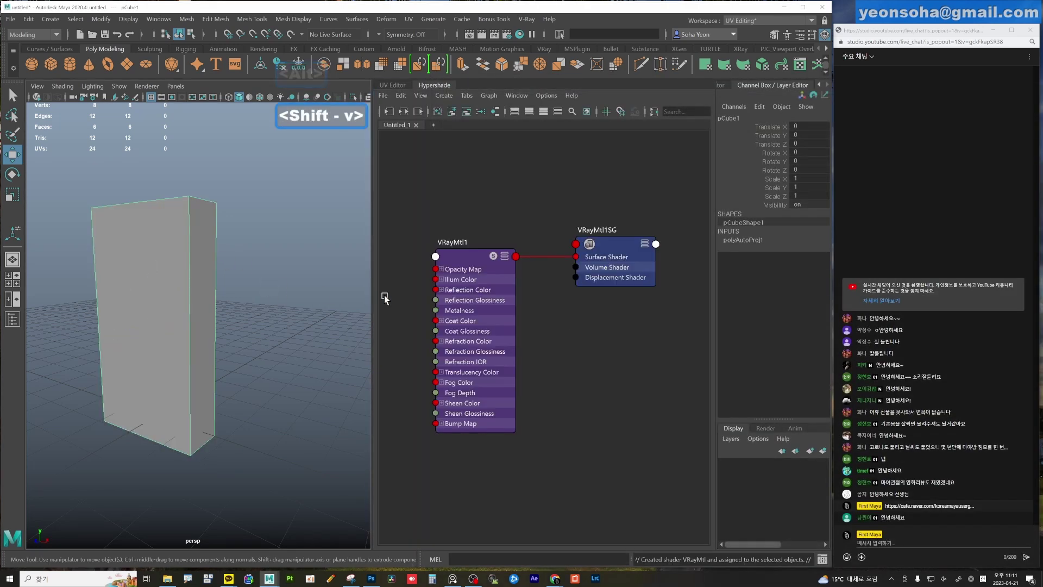
click(468, 259)
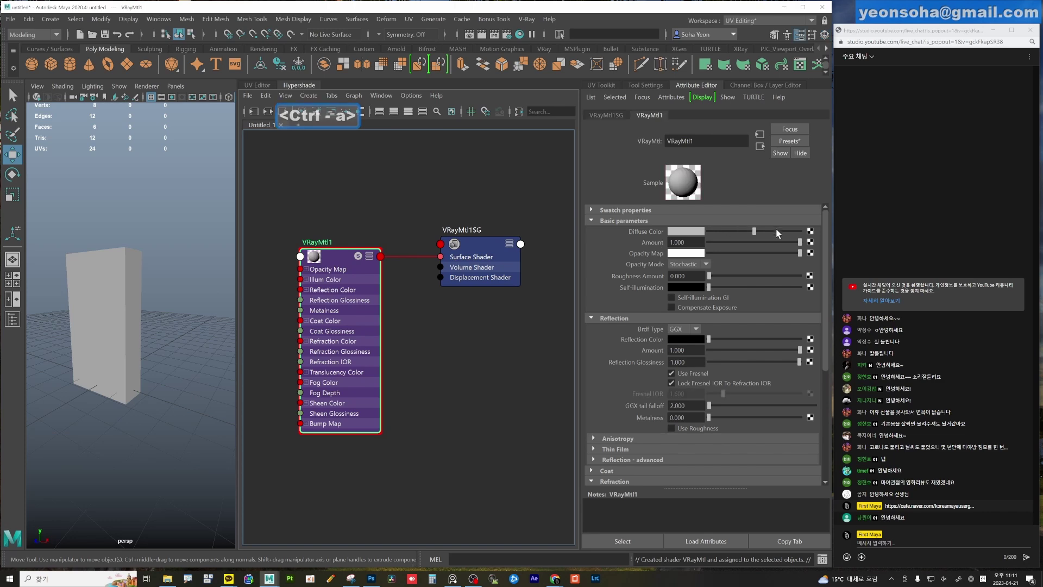
Add a File texture node loading CustomUVChecker_byValle_4K.png from sourceimages.
click(810, 231)
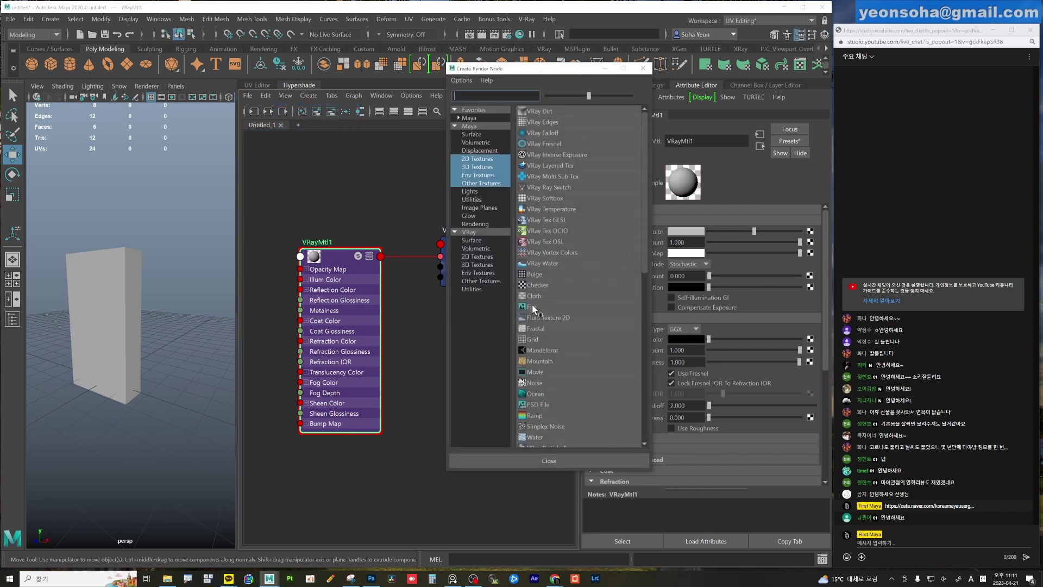
click(531, 307)
click(817, 257)
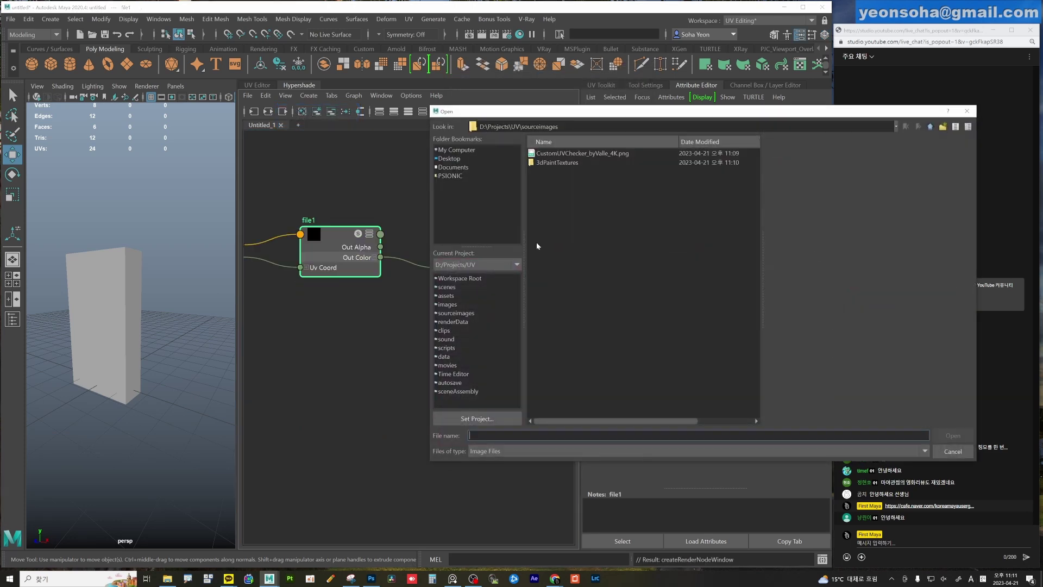
click(581, 153)
click(953, 435)
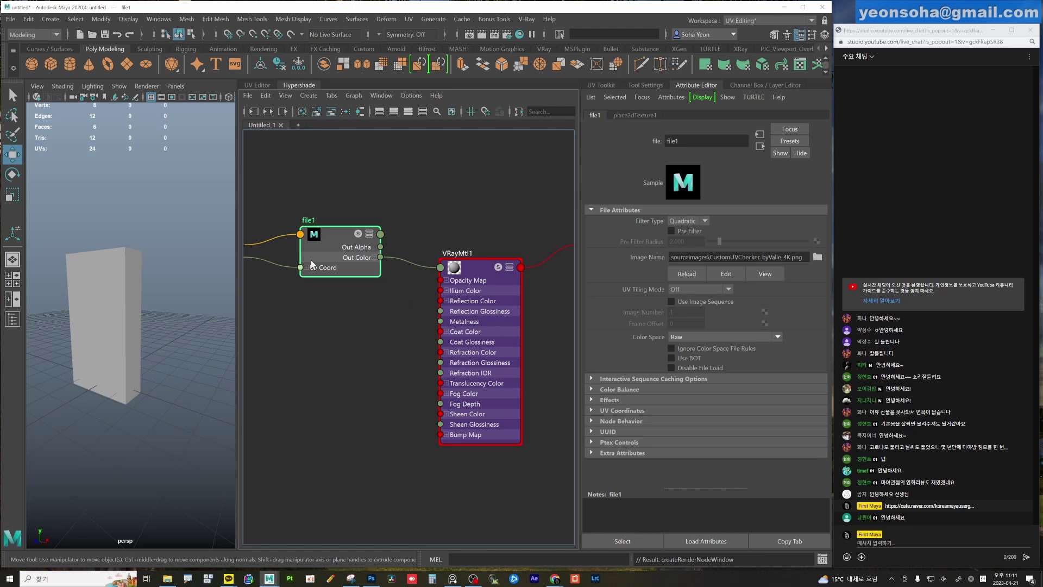
Show the box's UVs in a widened UV Editor with Checker Tiles turned off.
click(257, 85)
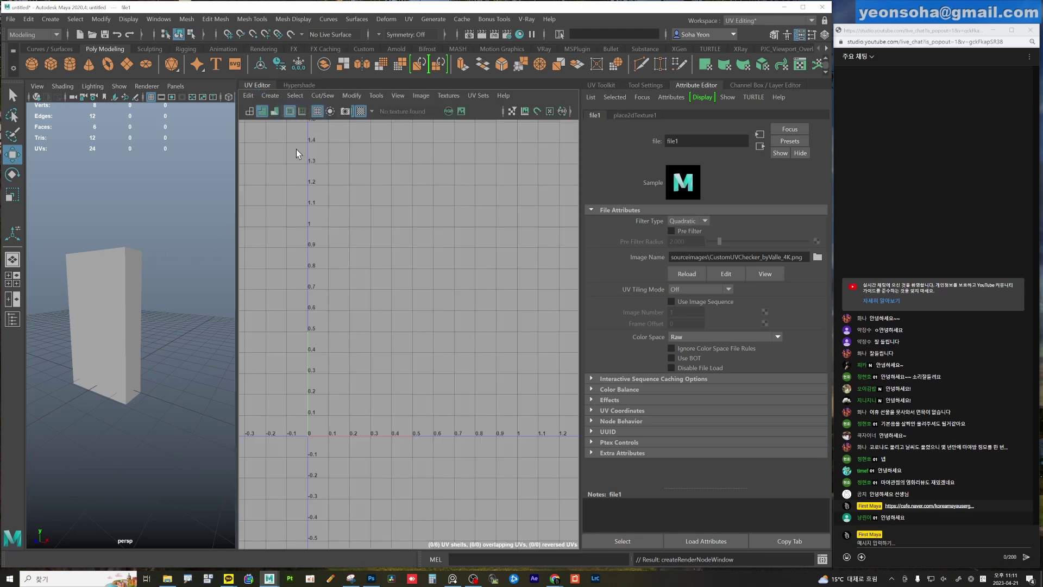
click(188, 329)
click(120, 312)
alt+drag(119, 312, 163, 315)
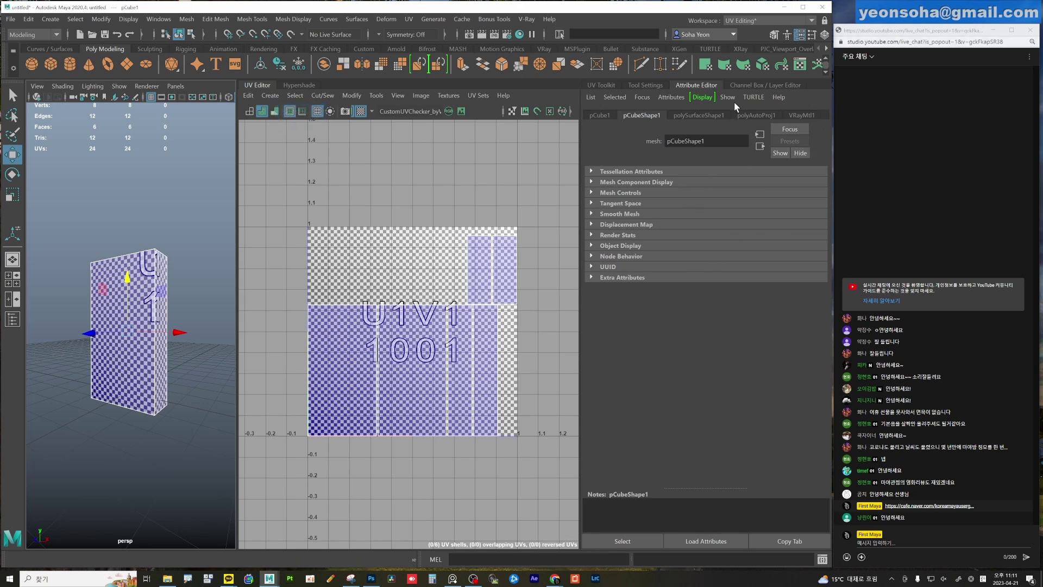
click(695, 85)
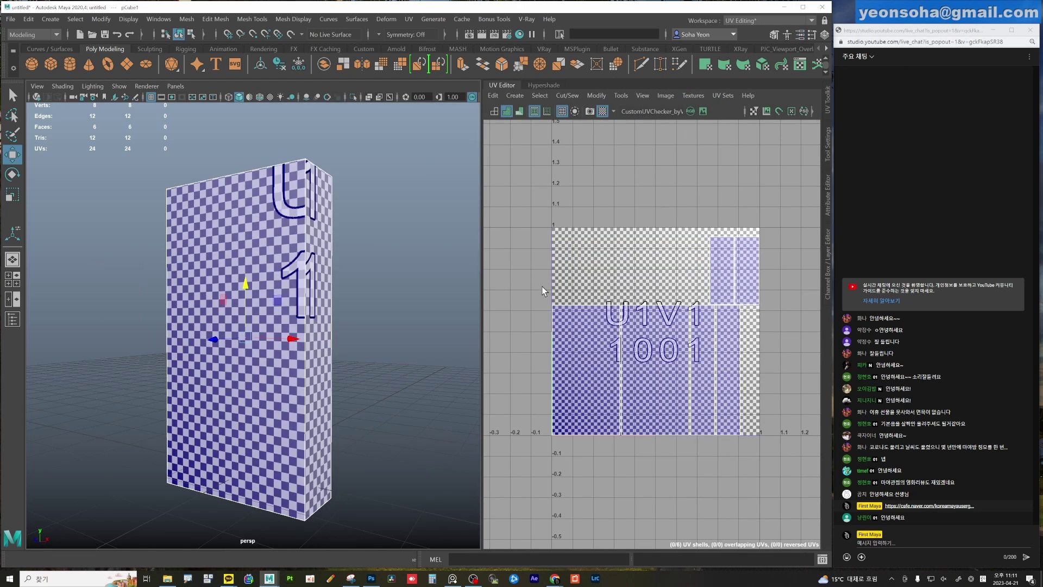
alt+drag(368, 302, 387, 302)
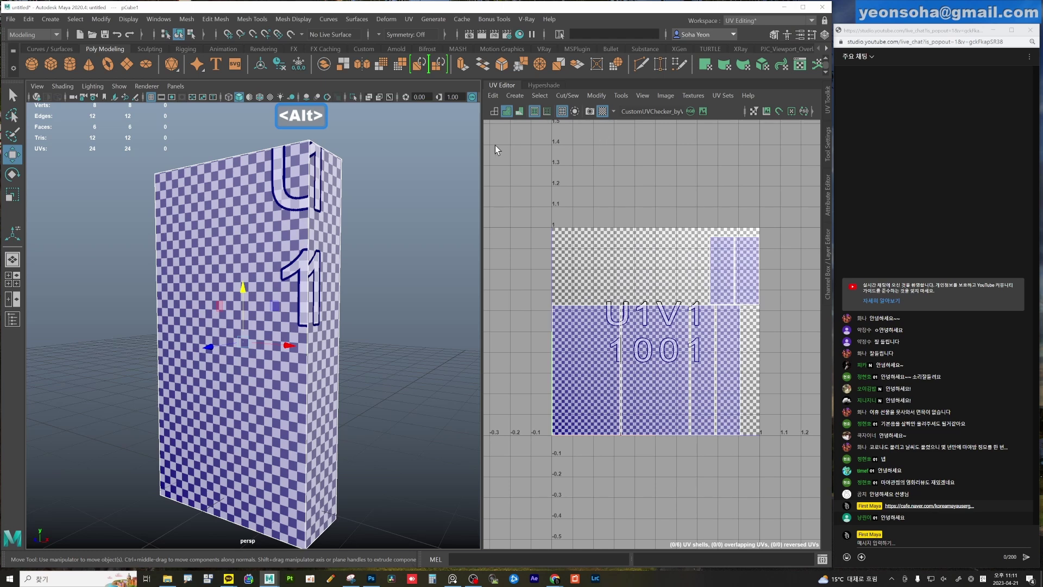
drag(481, 147, 414, 142)
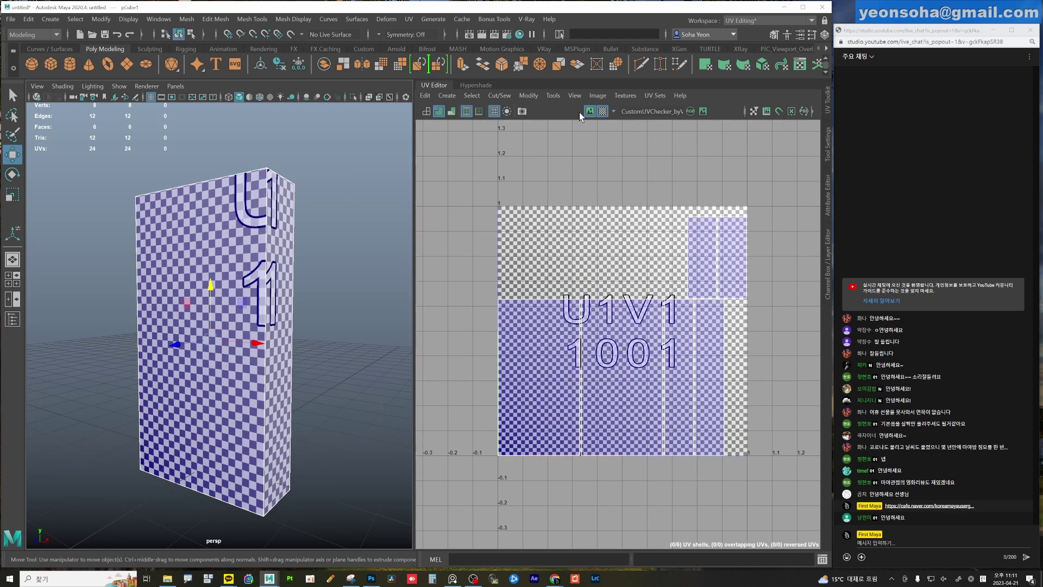
click(602, 111)
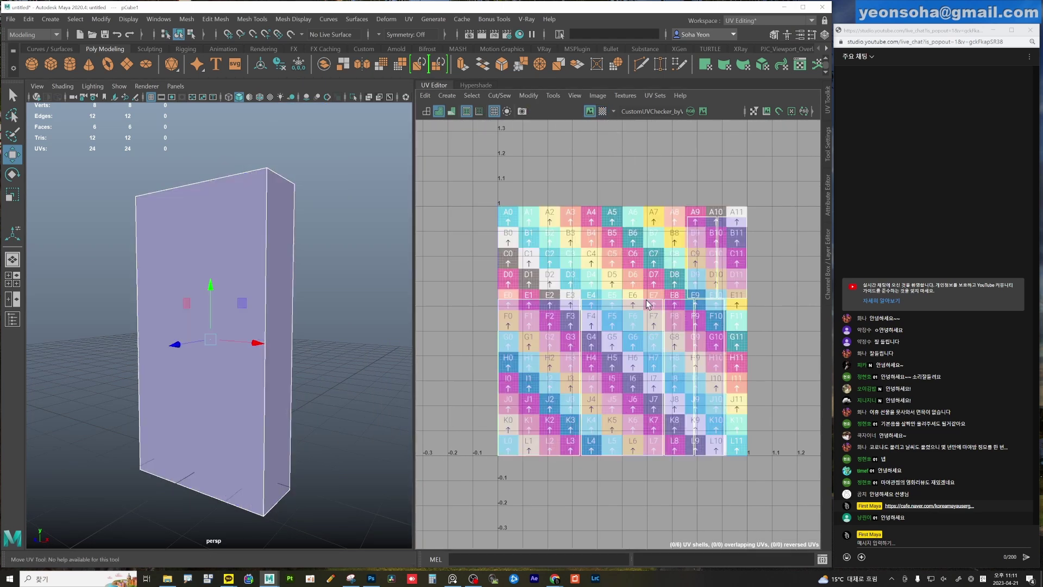
key(alt)
Set the file1 texture's Color Space to sRGB in the Attribute Editor.
key(ctrl+a)
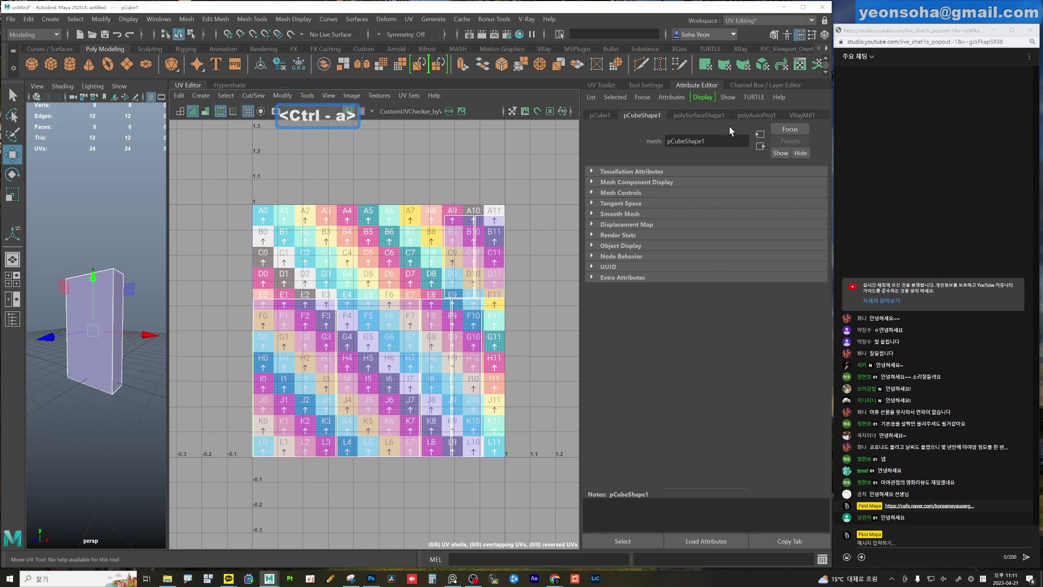
click(803, 116)
click(810, 232)
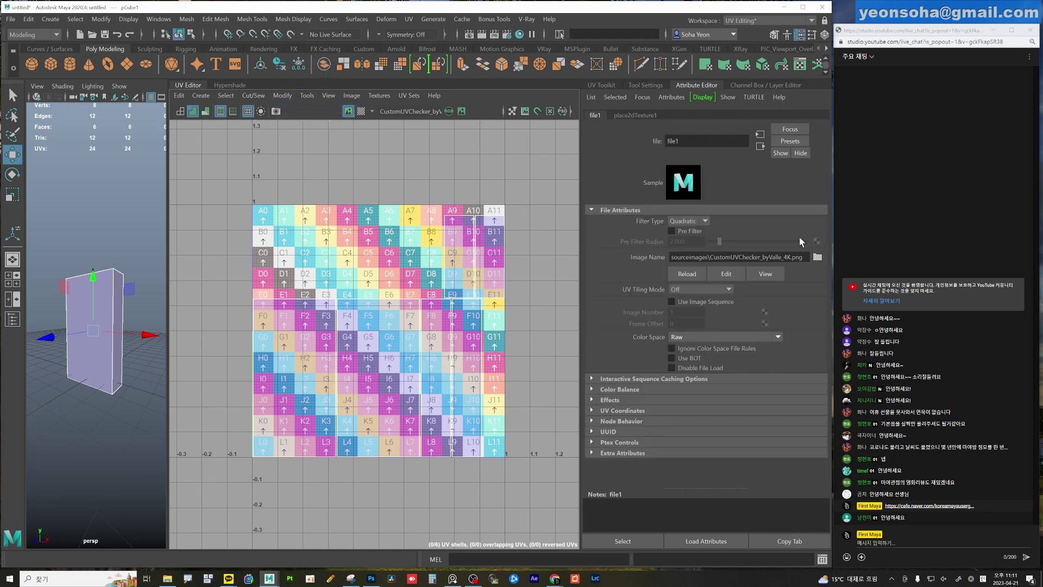
click(702, 336)
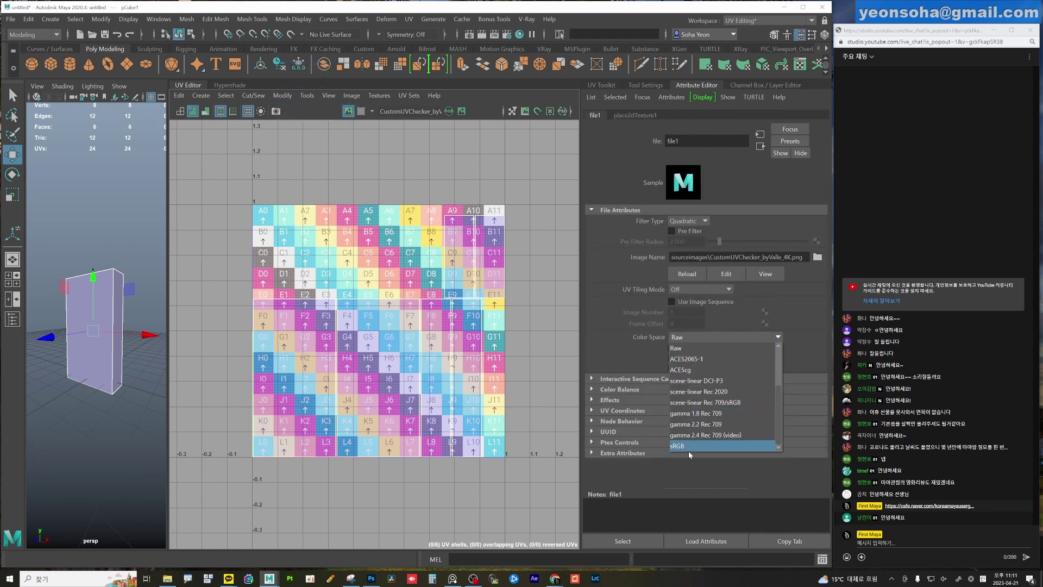
click(689, 452)
click(699, 337)
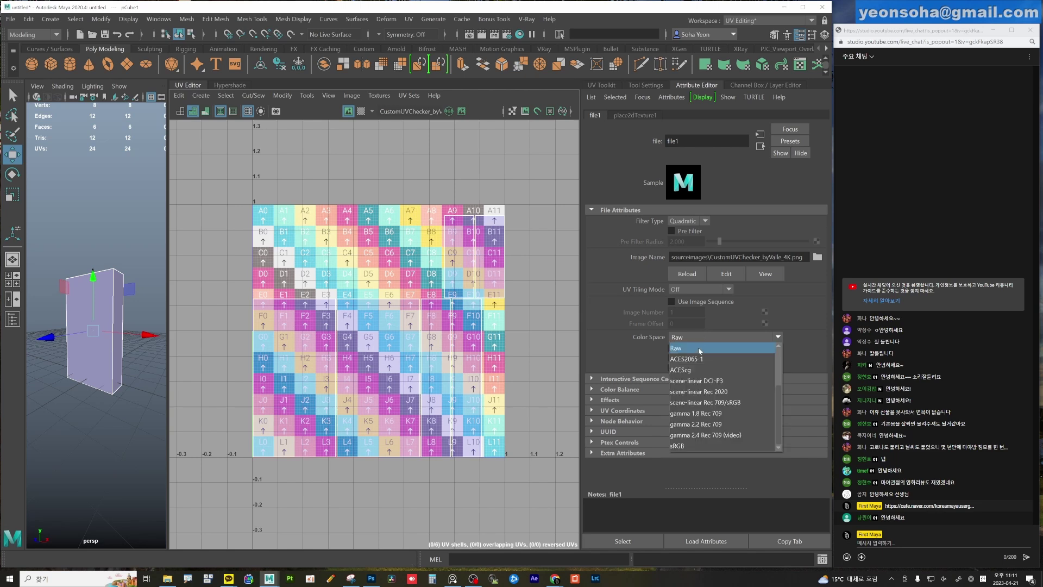
click(690, 441)
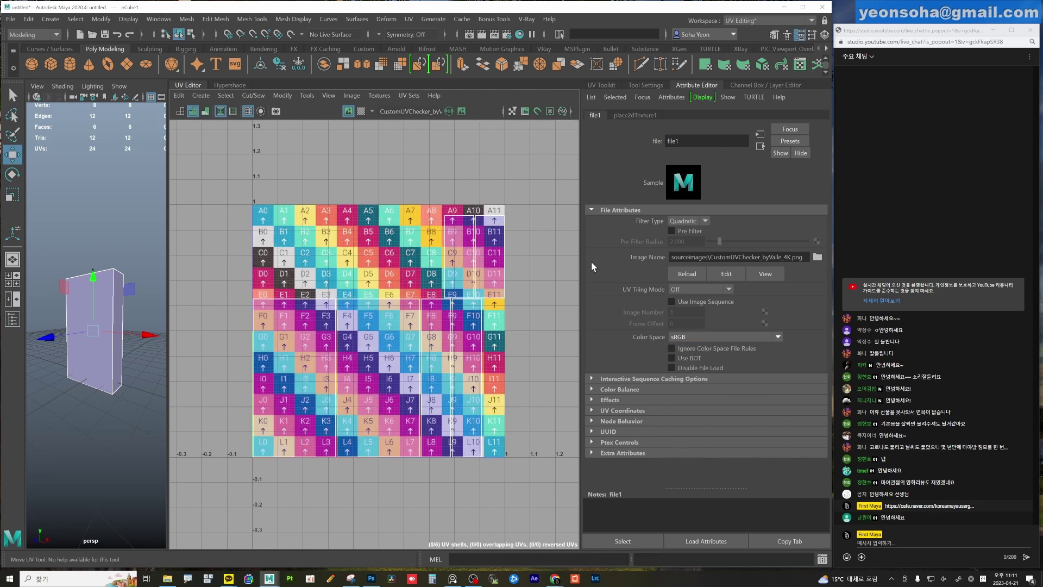
click(696, 86)
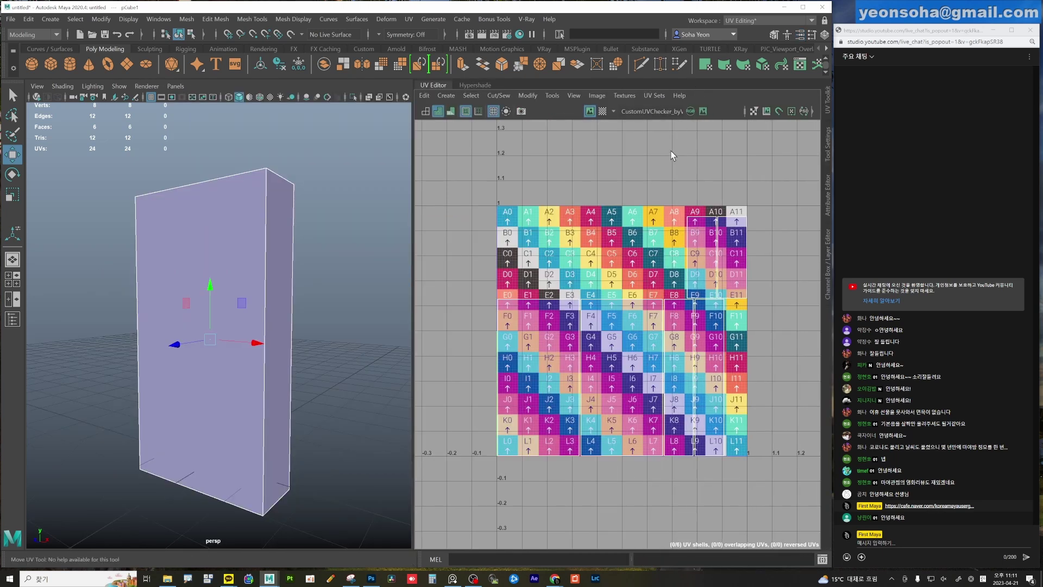
Switch to textured display (6) and tumble around the box's end and 00 faces.
mouse_move(326, 300)
alt+mouse_down()
mouse_move(323, 255)
mouse_move(286, 226)
mouse_move(302, 240)
mouse_move(389, 252)
mouse_move(147, 281)
alt+mouse_up()
key(6)
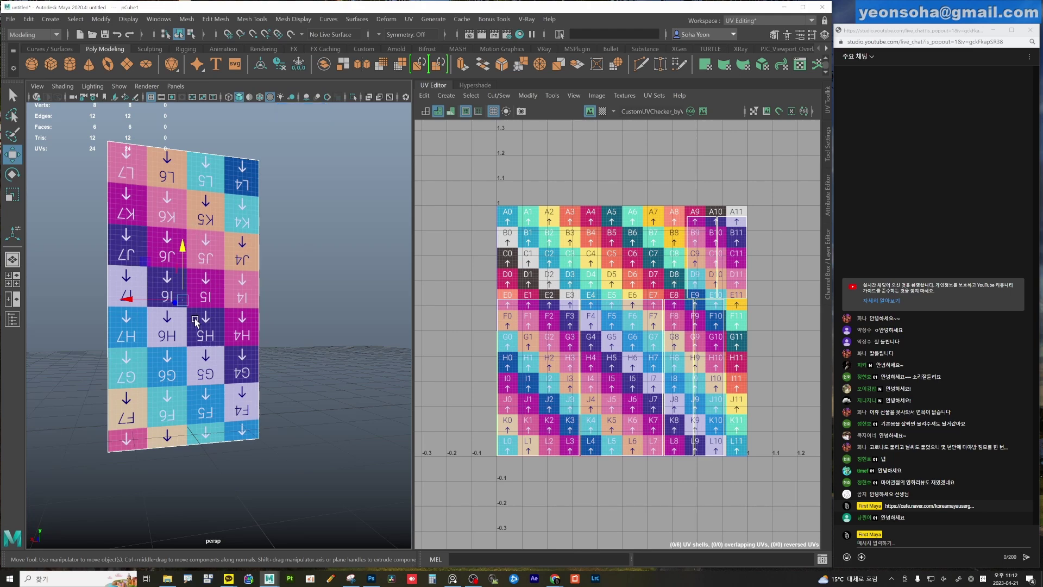
mouse_move(195, 318)
alt+mouse_down()
mouse_move(250, 319)
mouse_move(218, 321)
mouse_move(241, 326)
mouse_move(291, 308)
mouse_move(268, 311)
mouse_move(277, 307)
alt+mouse_up()
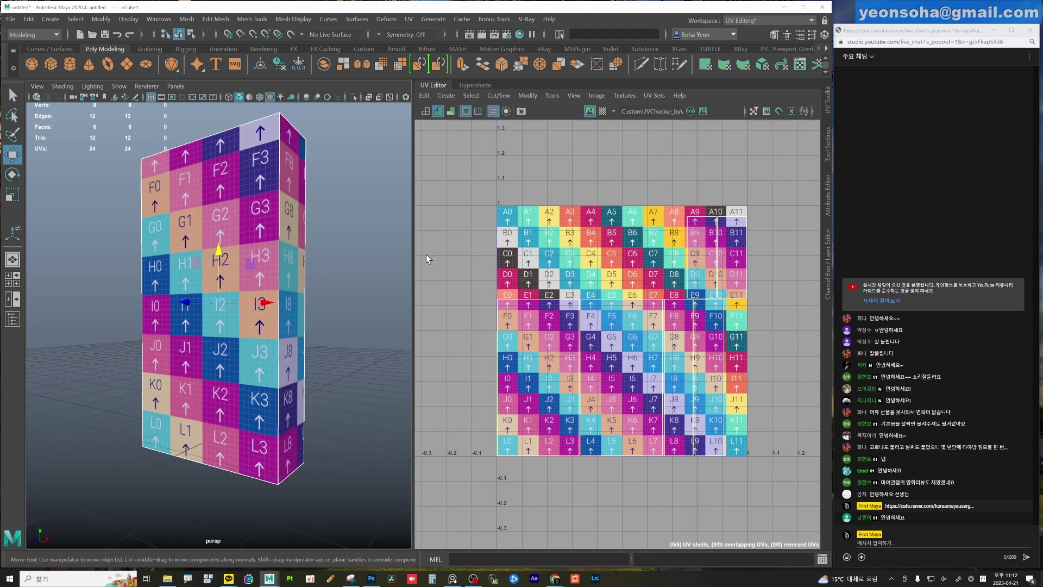
click(602, 111)
mouse_move(391, 325)
alt+mouse_down()
mouse_move(303, 361)
mouse_move(216, 359)
alt+mouse_up()
alt+drag(209, 321, 228, 432)
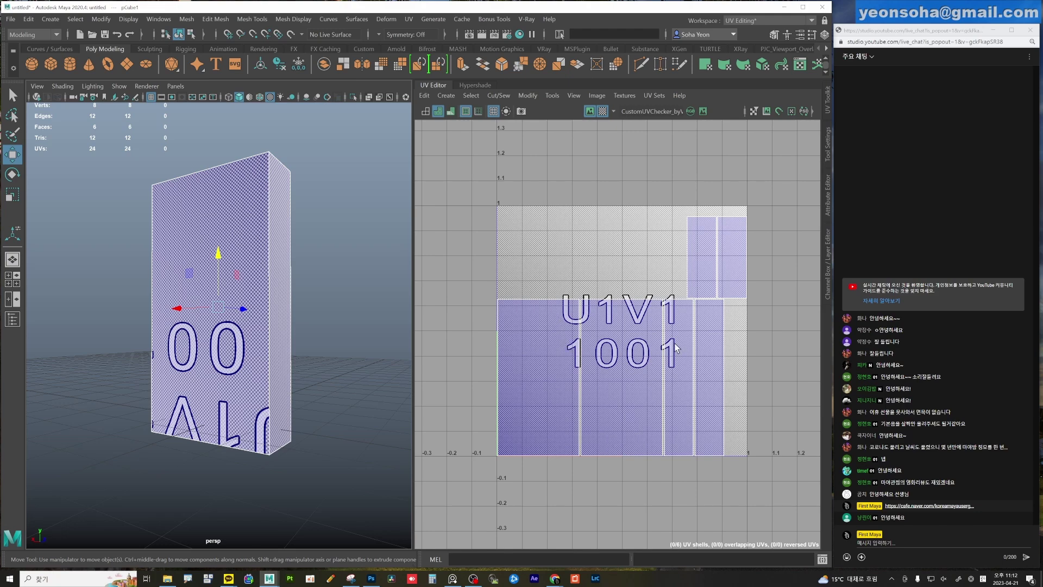
mouse_move(228, 353)
alt+mouse_down()
mouse_move(271, 380)
mouse_move(217, 435)
mouse_move(151, 464)
alt+mouse_up()
Inspect the whole box with Checker Tiles off, then bring up the UV Toolkit.
scroll(285, 404, up, 5)
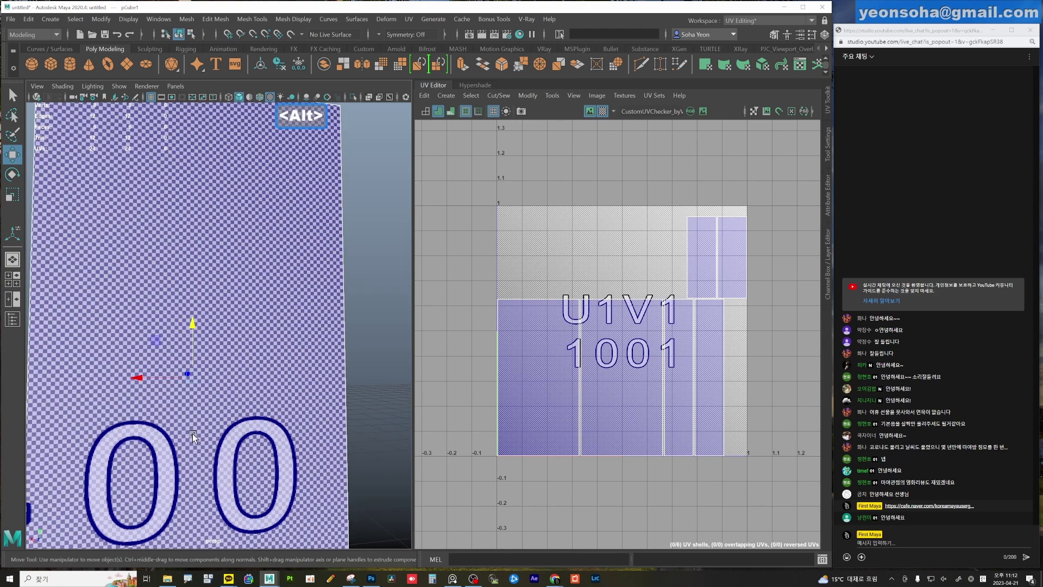
scroll(193, 435, down, 5)
alt+drag(192, 436, 245, 413)
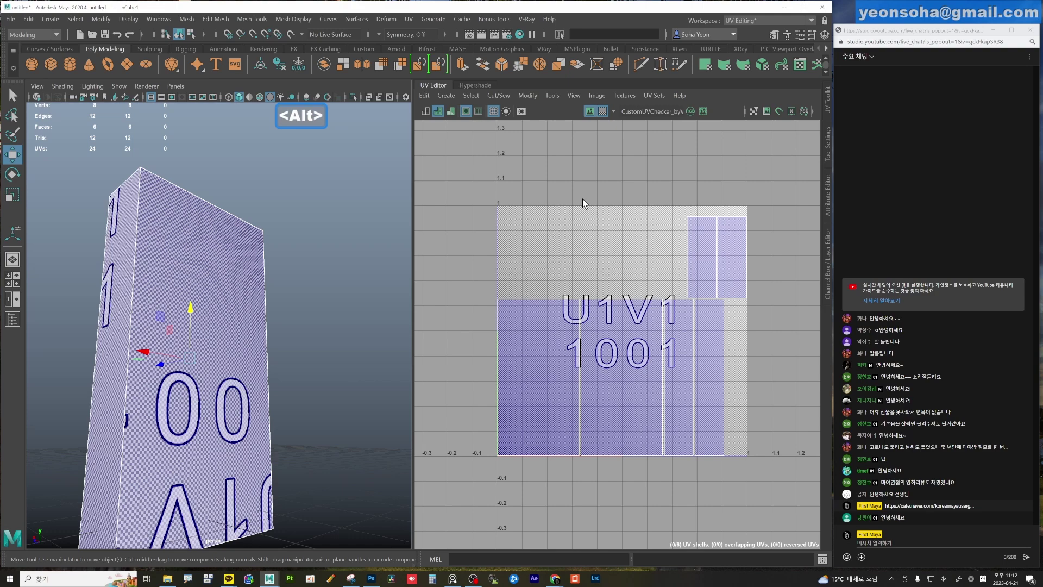
click(605, 112)
mouse_move(291, 344)
alt+mouse_down()
mouse_move(173, 374)
mouse_move(268, 310)
alt+mouse_up()
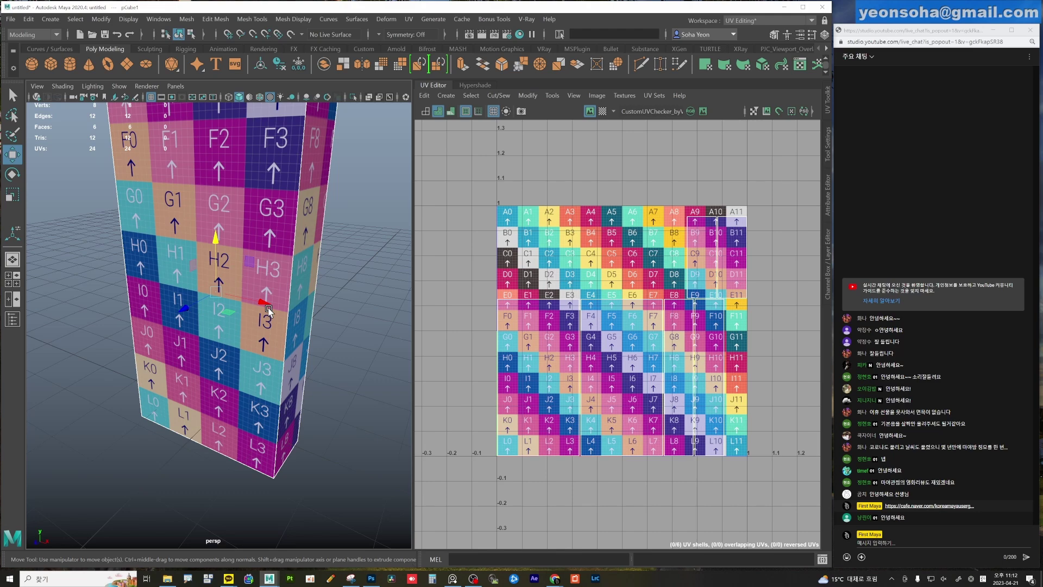
alt+right_drag(268, 311, 242, 336)
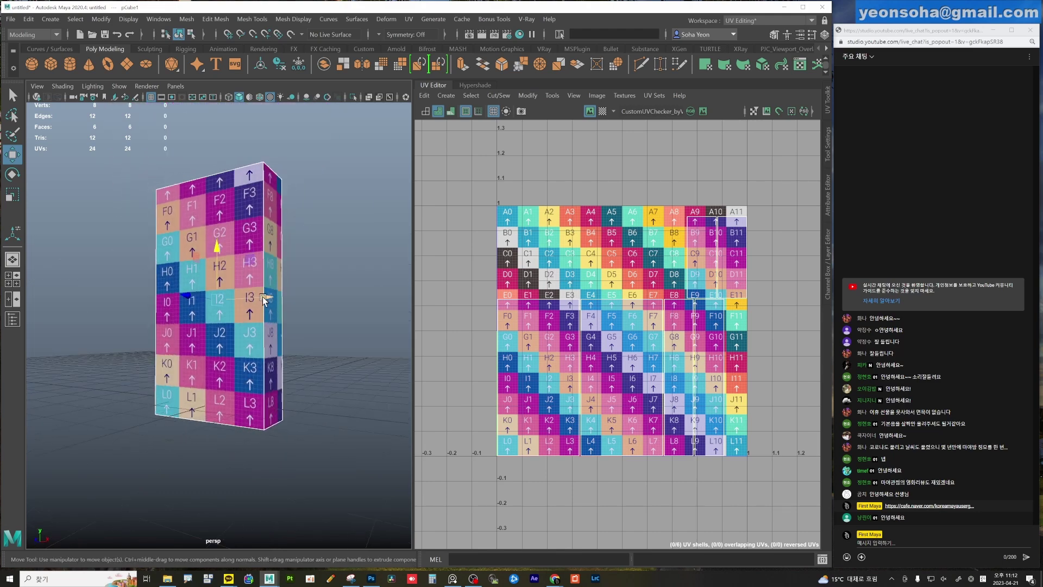
mouse_move(242, 335)
alt+mouse_down()
mouse_move(272, 326)
mouse_move(274, 315)
mouse_move(268, 344)
mouse_move(246, 315)
mouse_move(253, 311)
mouse_move(231, 309)
mouse_move(259, 256)
mouse_move(189, 348)
mouse_move(145, 355)
mouse_move(242, 336)
alt+mouse_up()
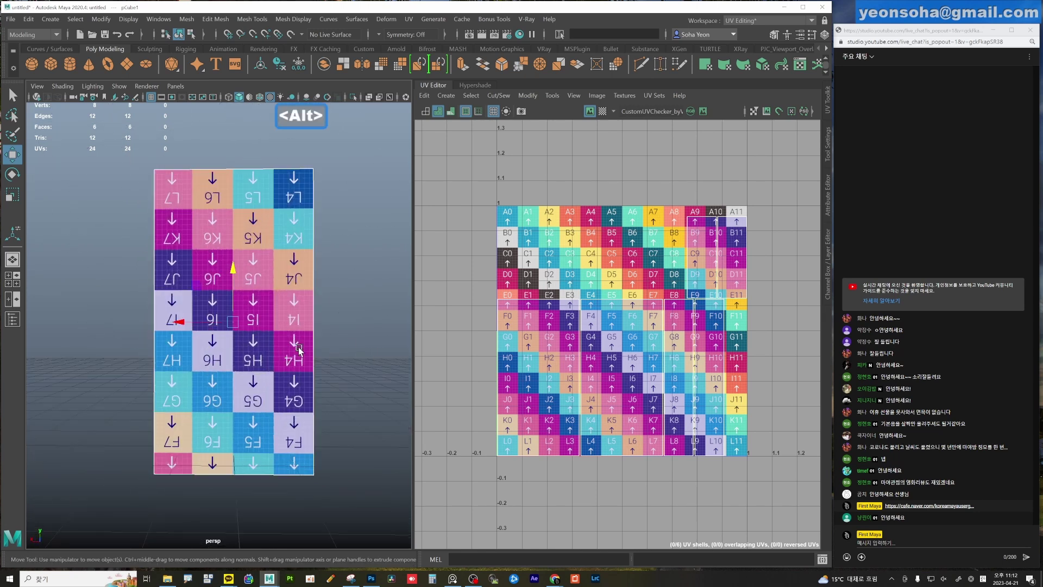
mouse_move(403, 363)
alt+mouse_down()
mouse_move(314, 354)
mouse_move(326, 333)
mouse_move(282, 305)
alt+mouse_up()
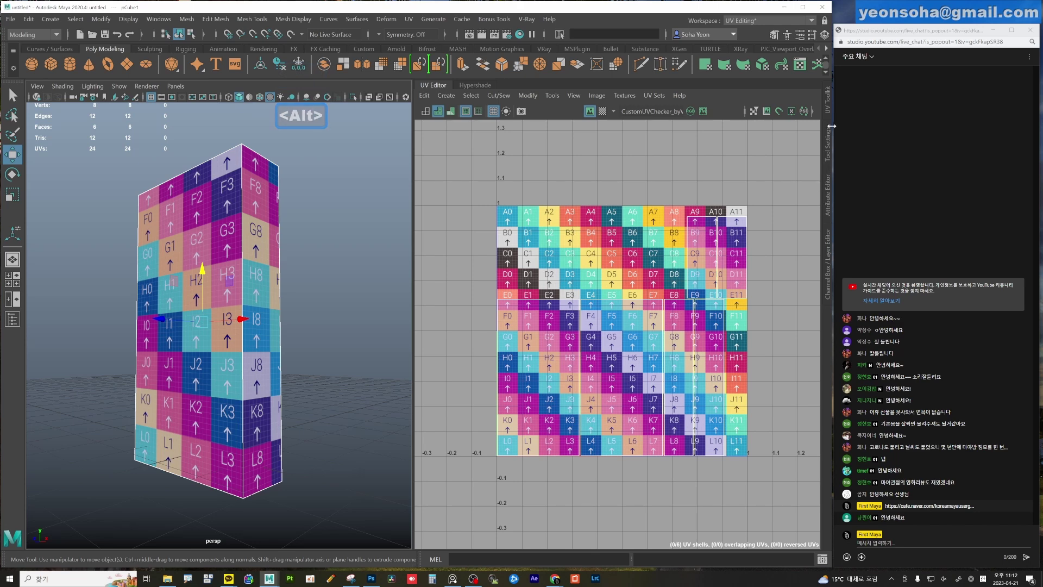
click(825, 103)
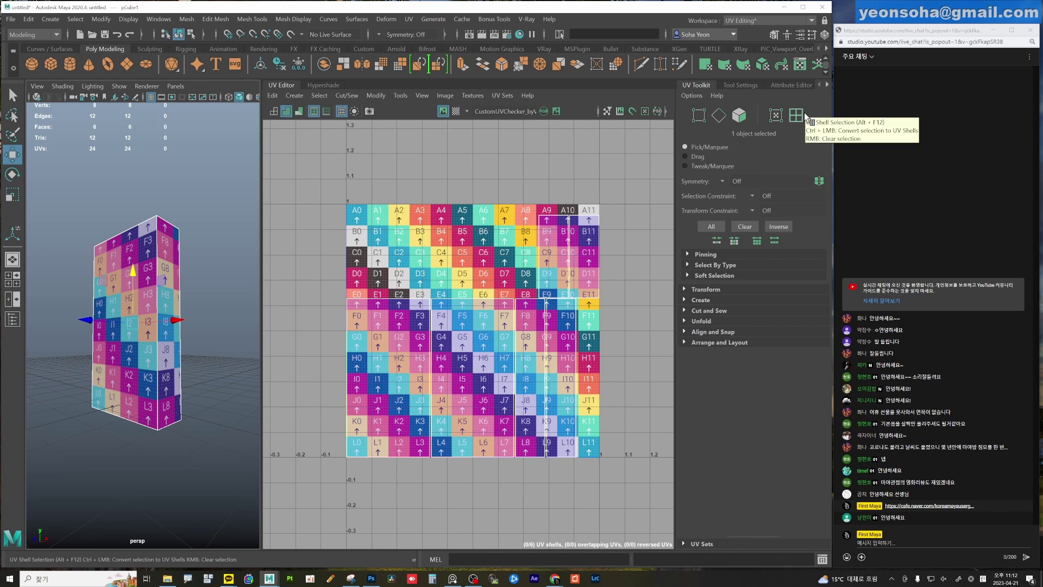
Cycle through vertex, edge, face, UV and UV shell selection modes (Alt+1 to Alt+5).
key(alt+1)
key(alt+2)
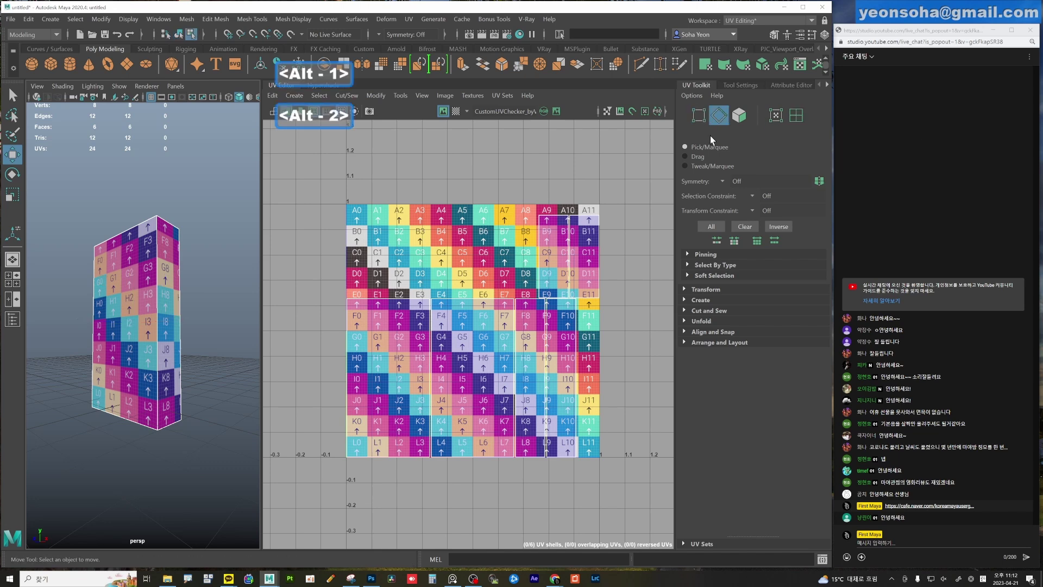
key(alt+3)
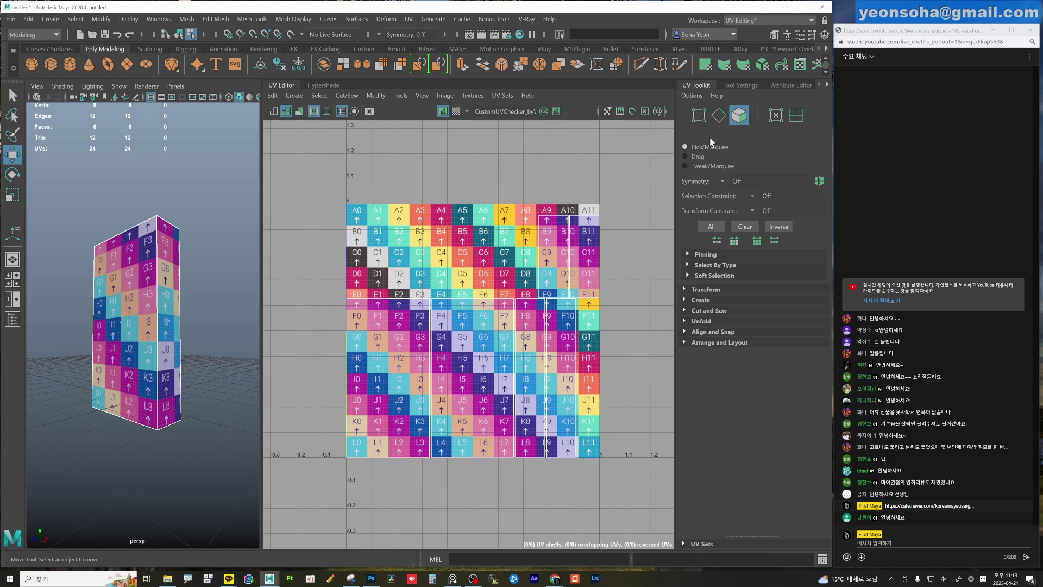
key(alt+4)
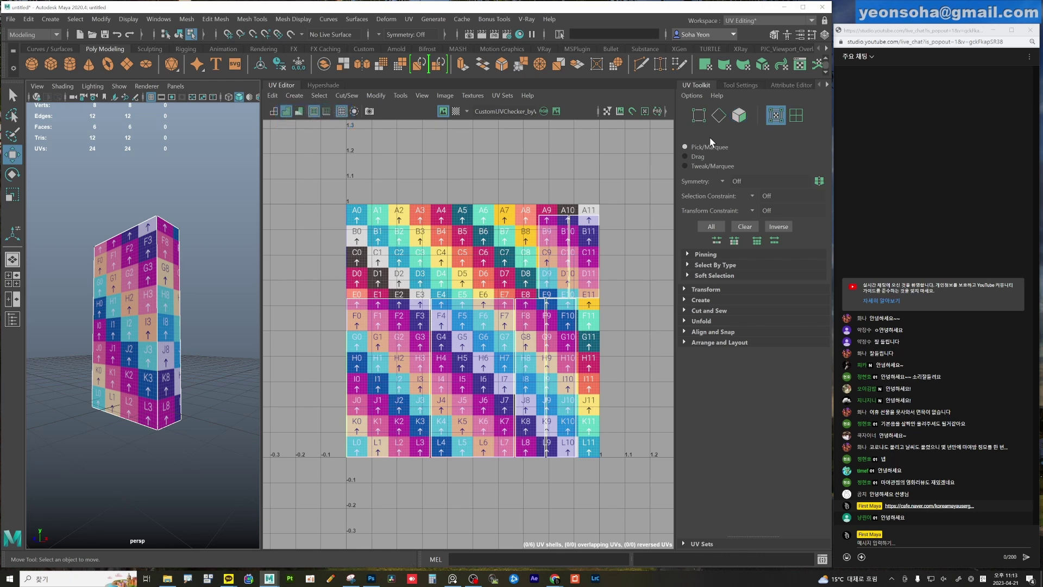
key(alt+5)
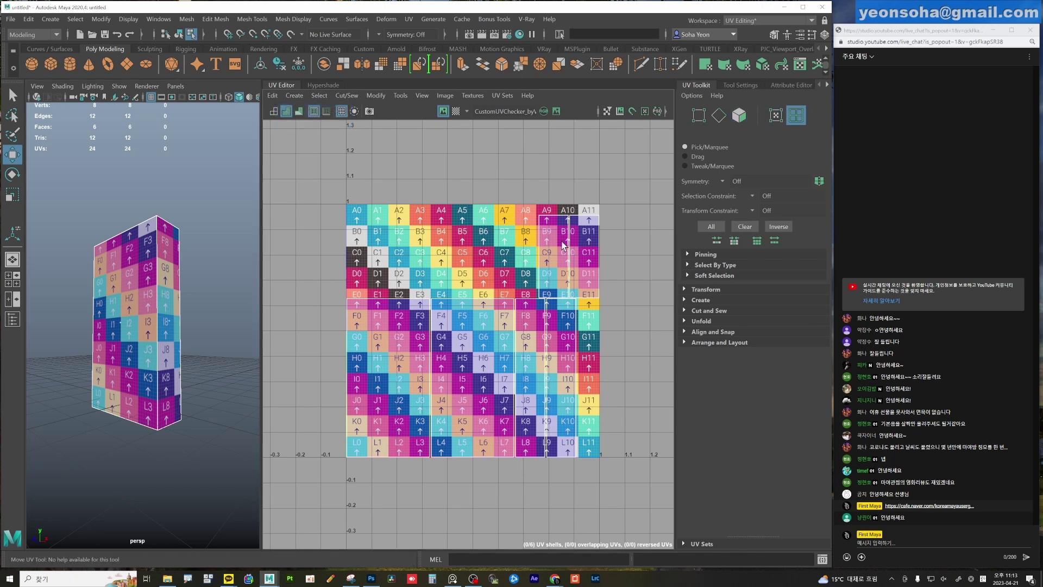
Marquee-select some UVs, then select the middle UV shell and tumble to its face.
click(406, 343)
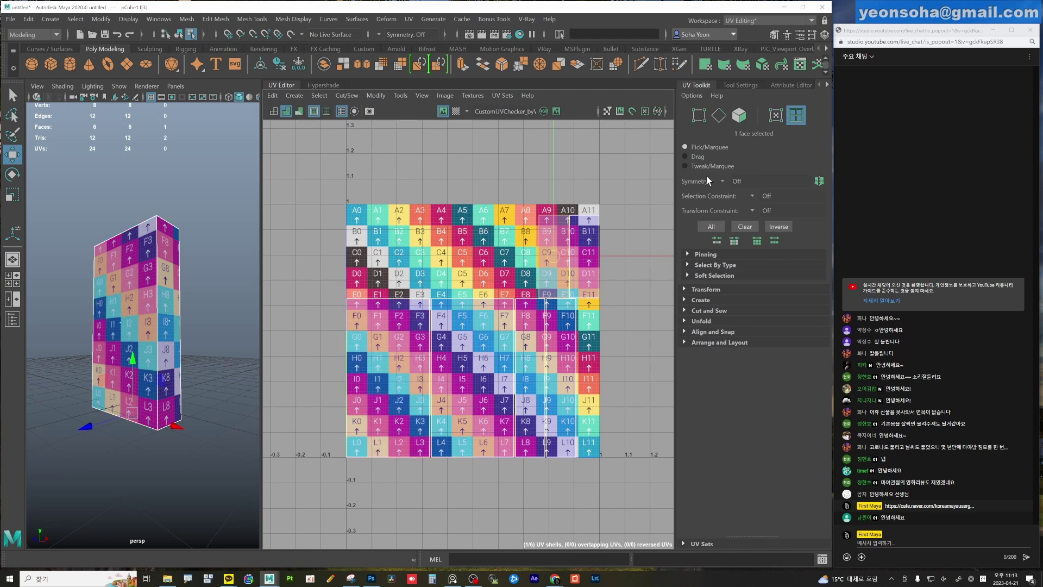
click(774, 116)
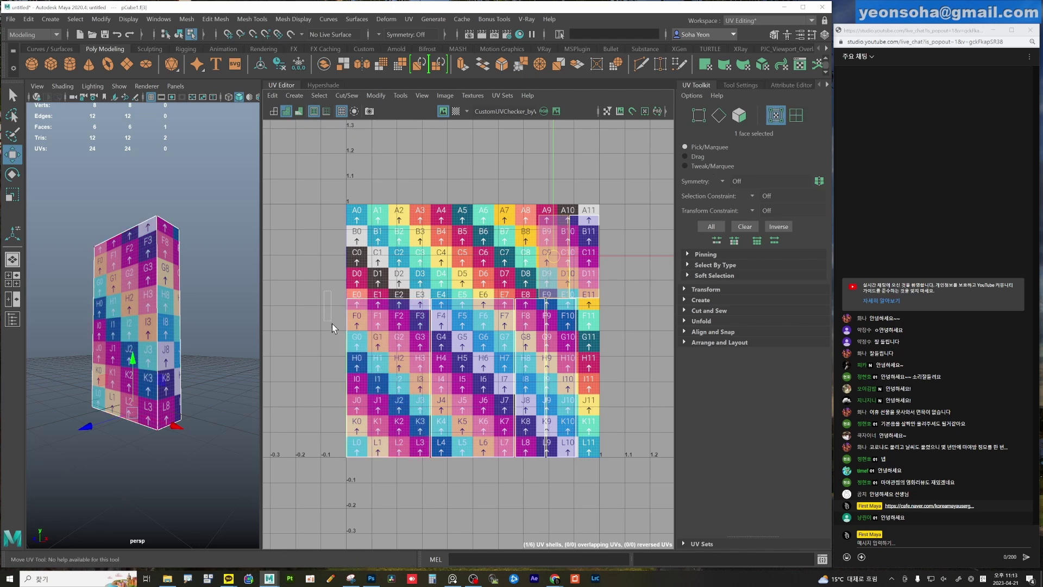
mouse_move(406, 480)
mouse_down()
mouse_move(428, 484)
mouse_move(423, 462)
mouse_up()
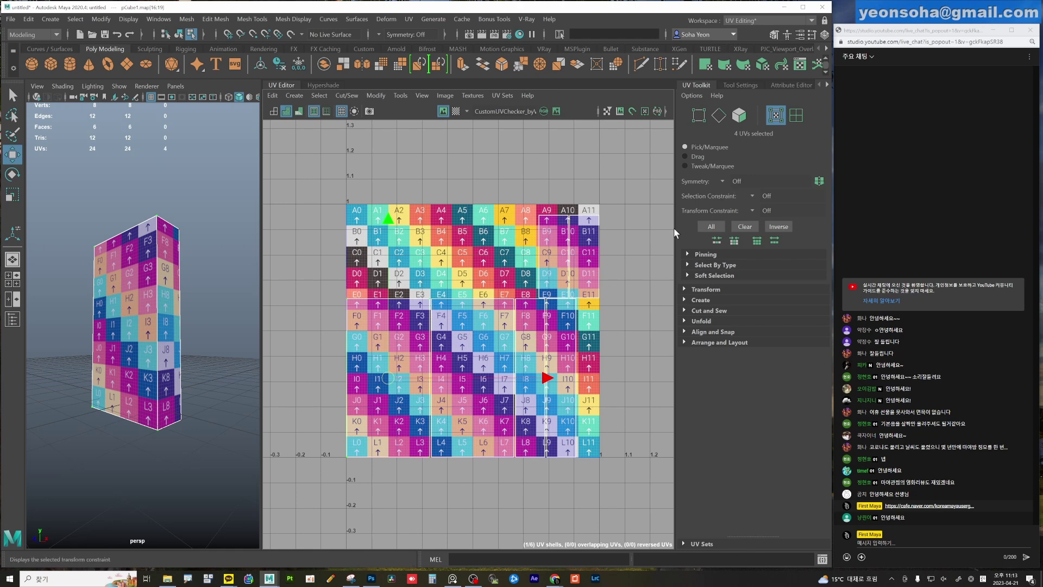
click(796, 115)
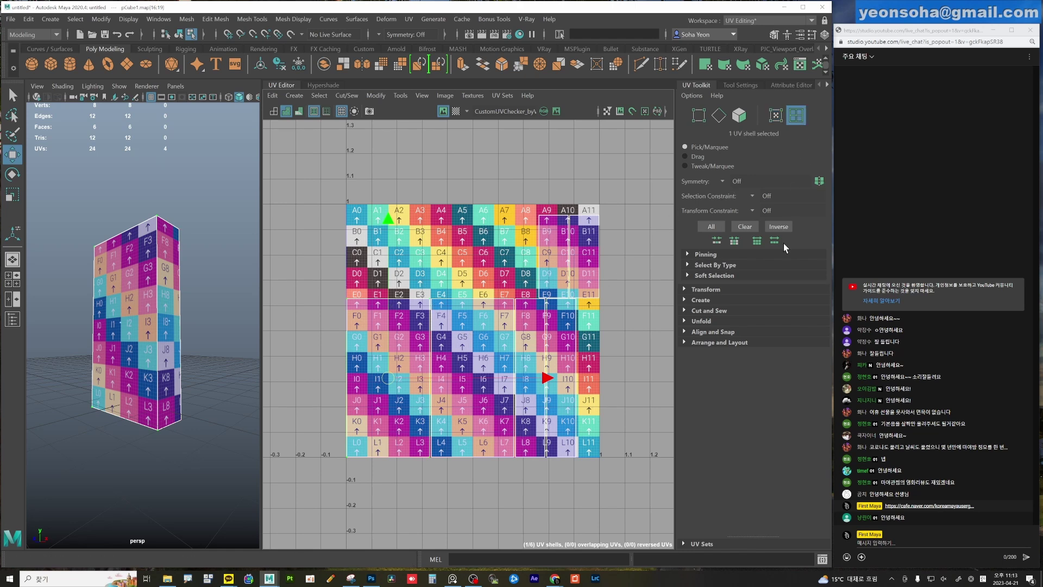
key(alt)
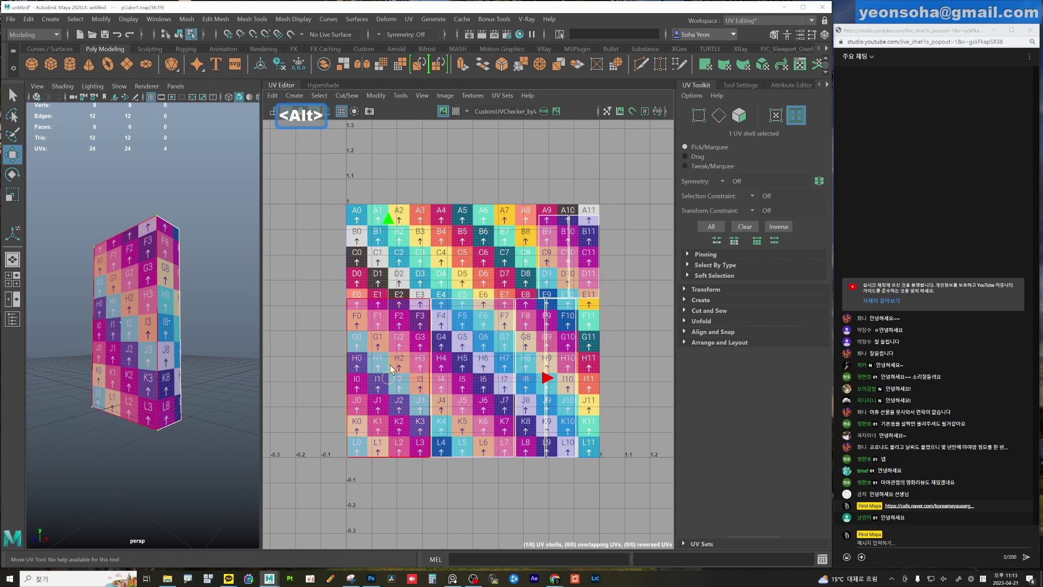
click(482, 368)
mouse_move(217, 364)
alt+mouse_down()
mouse_move(154, 365)
mouse_move(180, 362)
alt+mouse_up()
key(alt)
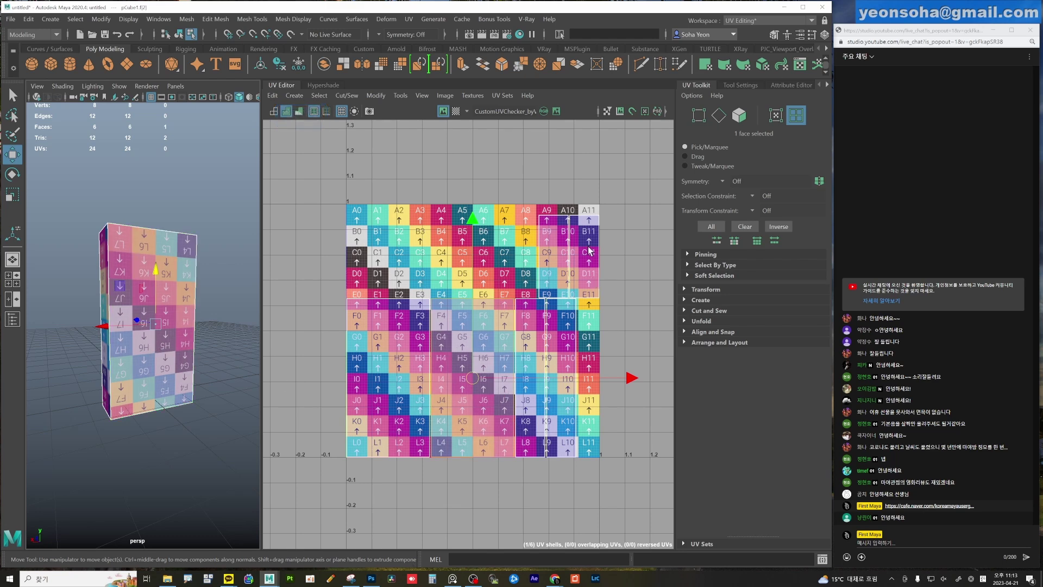
Rotate the selected shell 90° clockwise twice using the UV Toolkit Transform section.
click(706, 290)
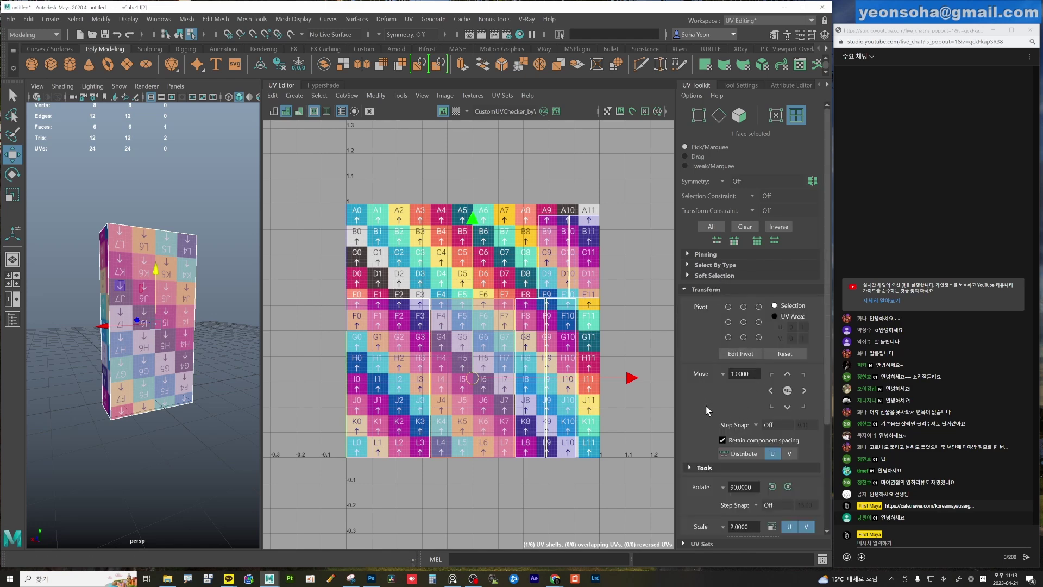
scroll(713, 396, down, 1)
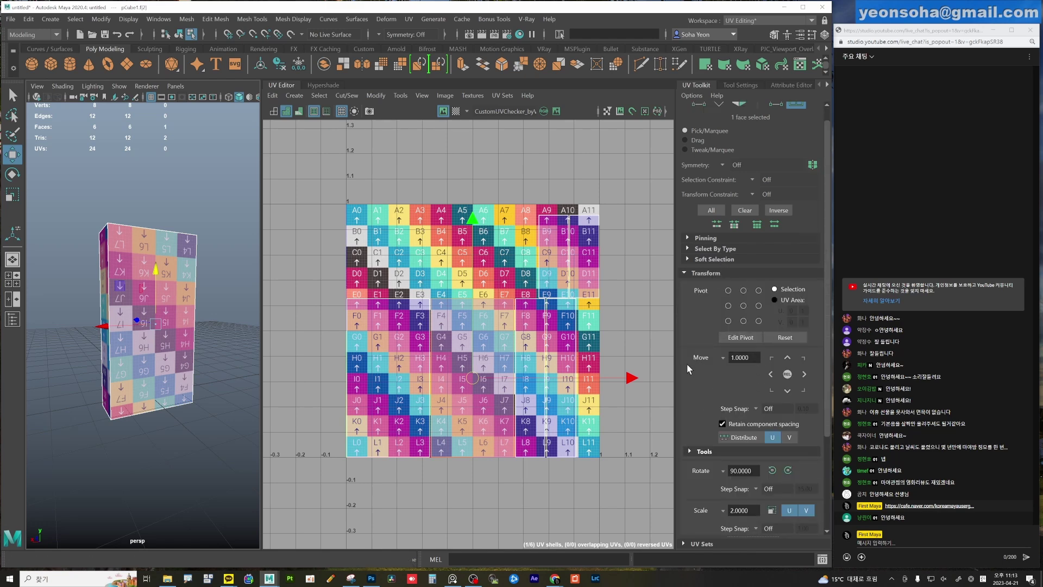
scroll(687, 363, down, 3)
scroll(689, 380, down, 1)
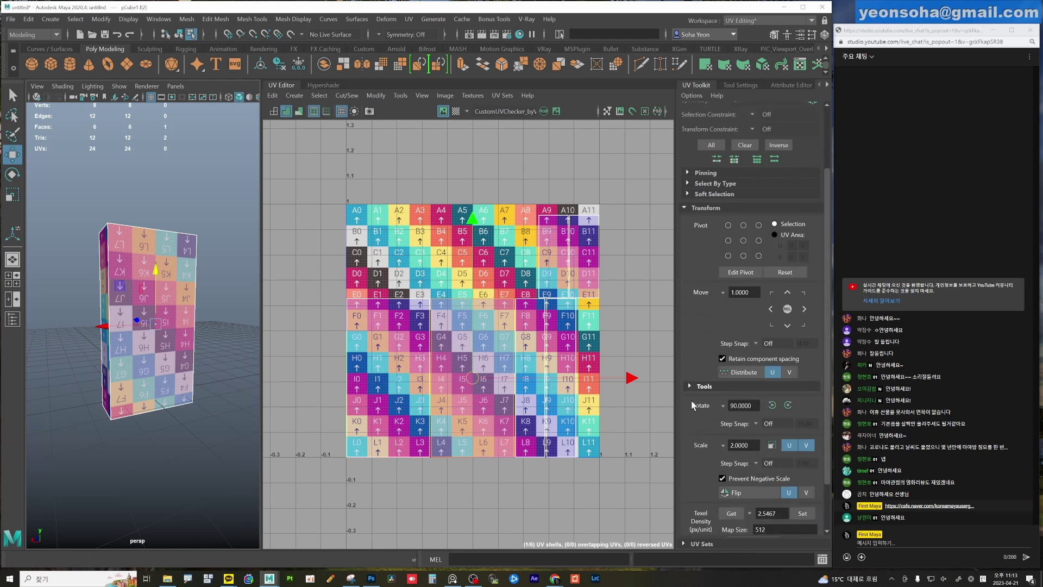
middle_click(772, 405)
right_click(772, 405)
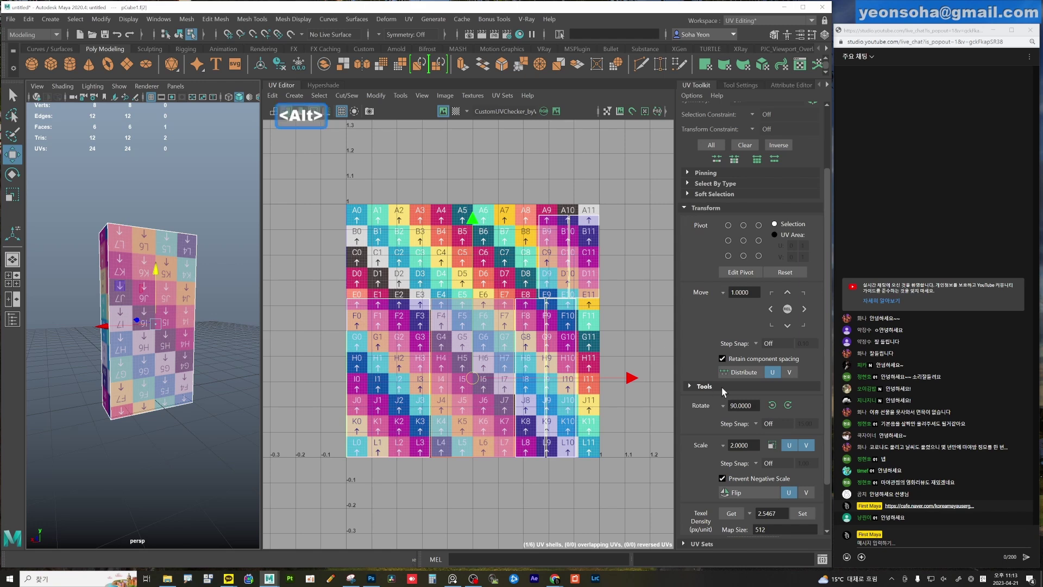
right_click(788, 406)
middle_click(788, 405)
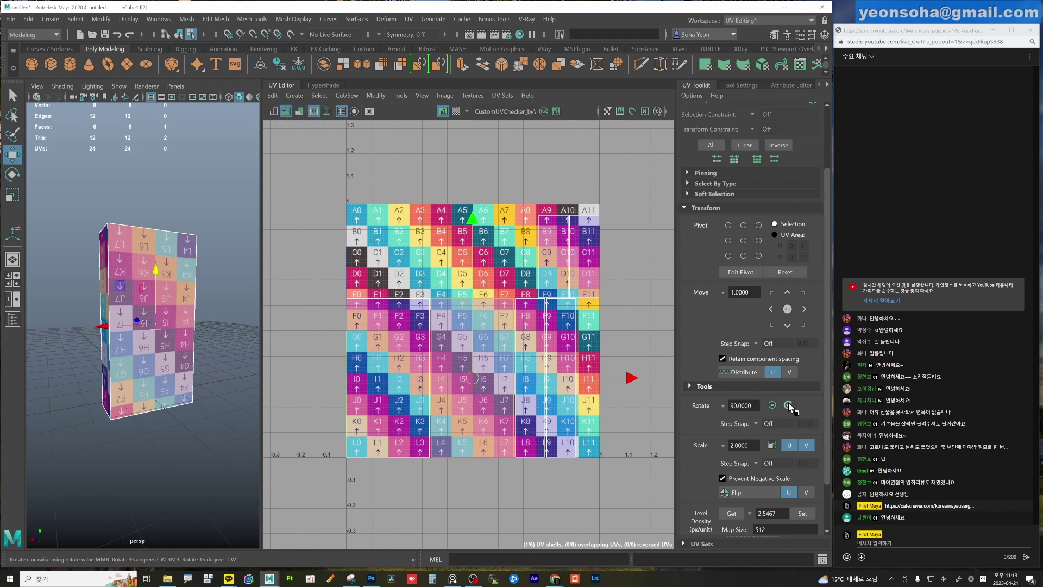
middle_click(788, 405)
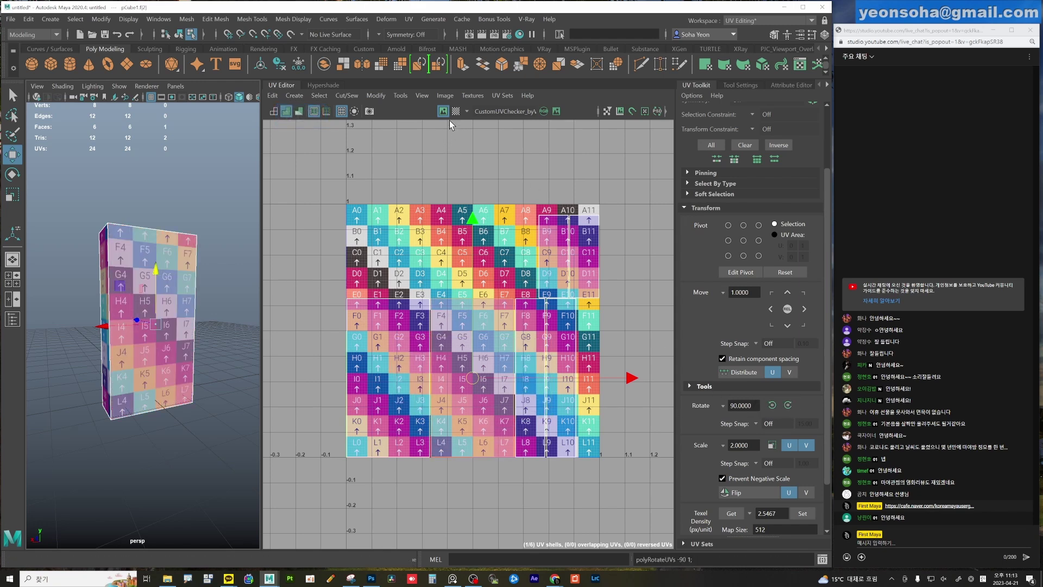
Rotate the front-face shell further with Modify > Rotate and three presses of C.
click(376, 95)
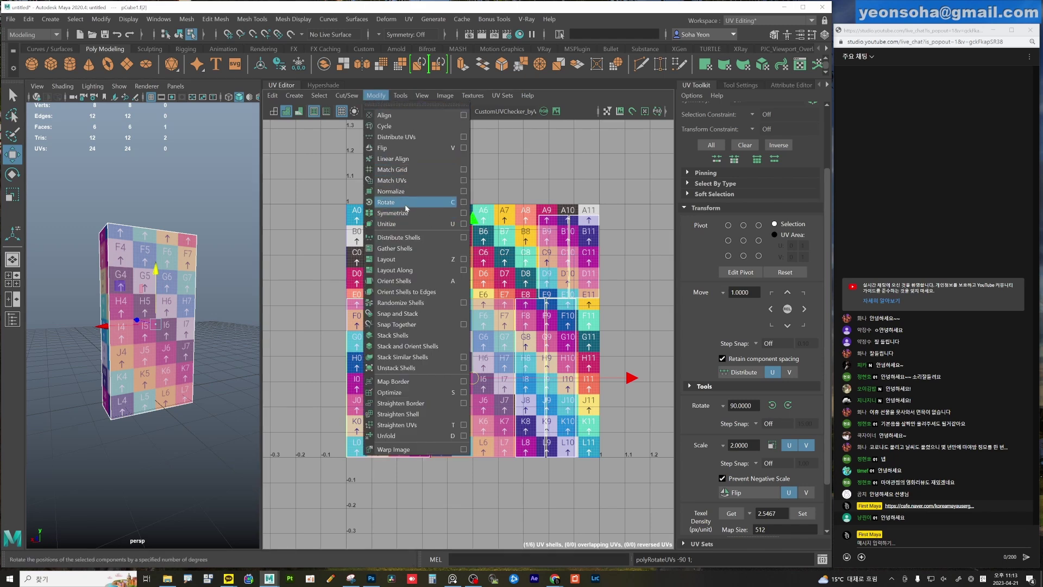
click(426, 202)
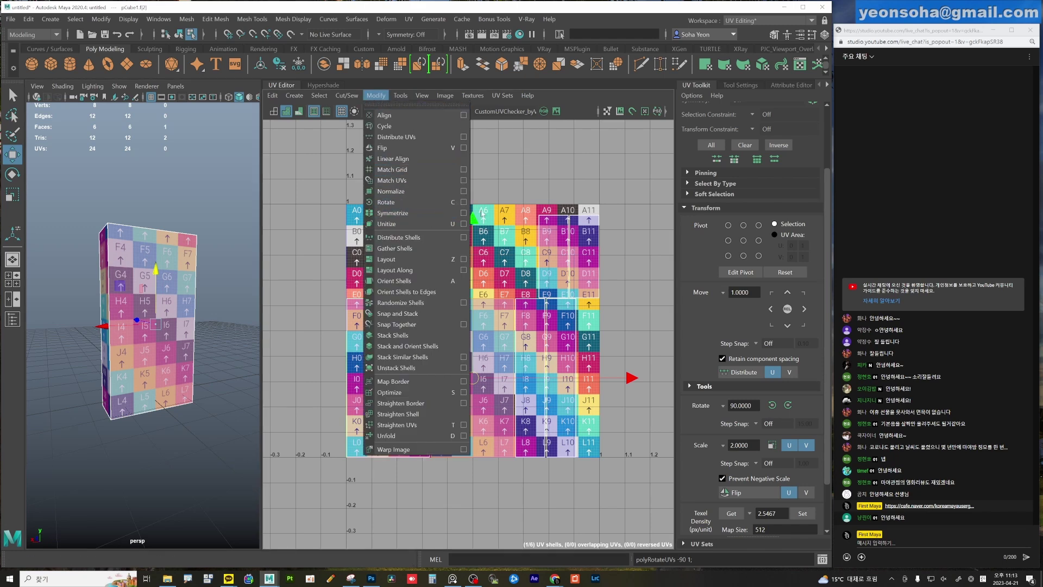
alt+middle_drag(498, 346, 507, 308)
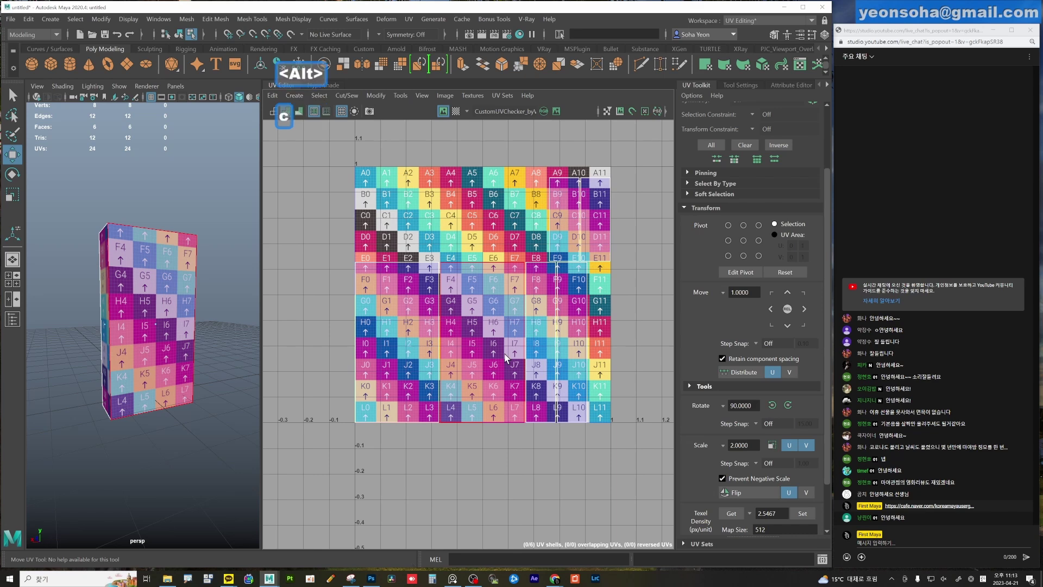
click(482, 344)
key(c)
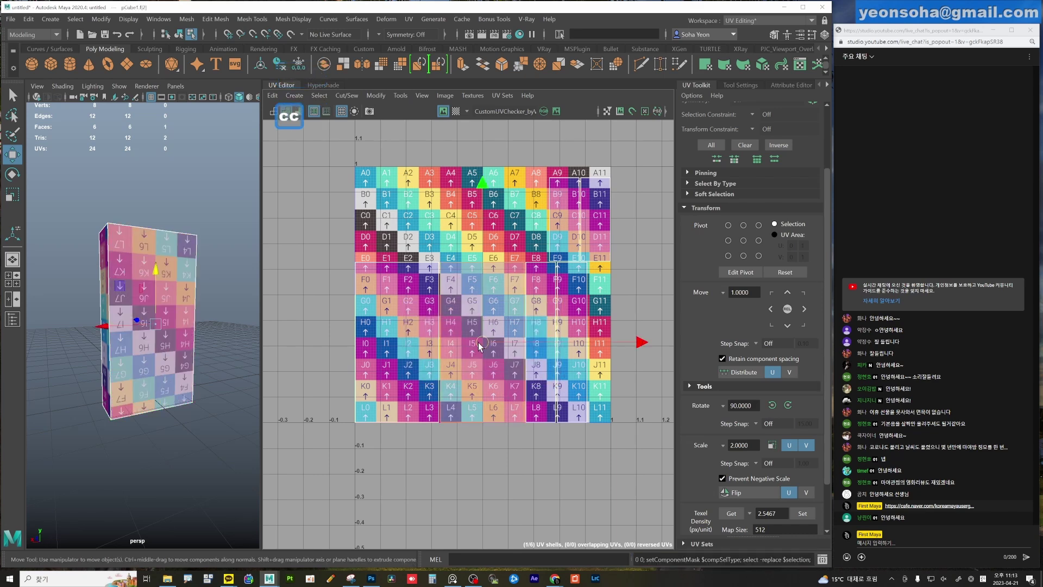
key(c)
key(c)
key(c)
key(c)
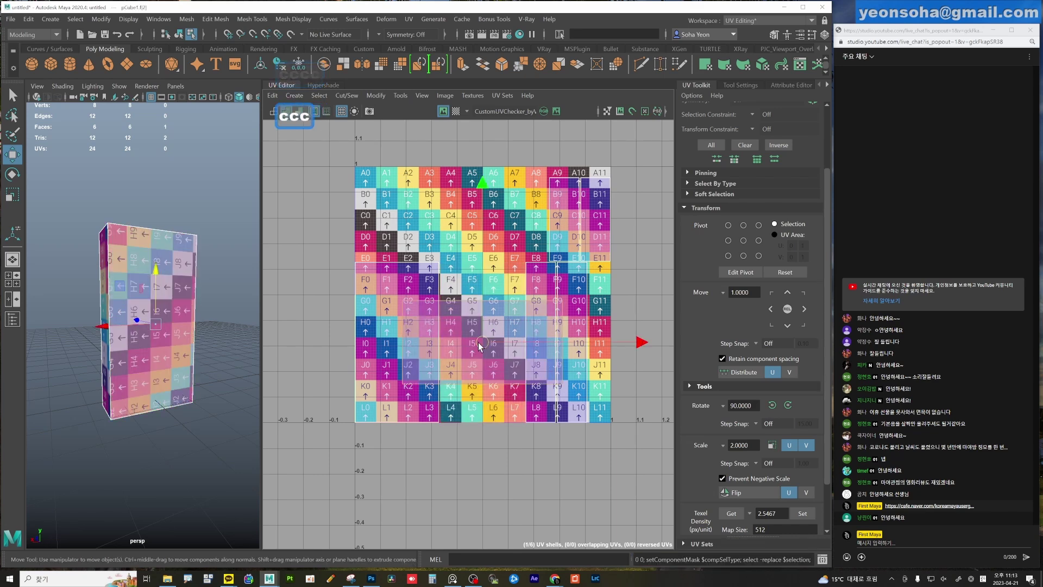
key(c)
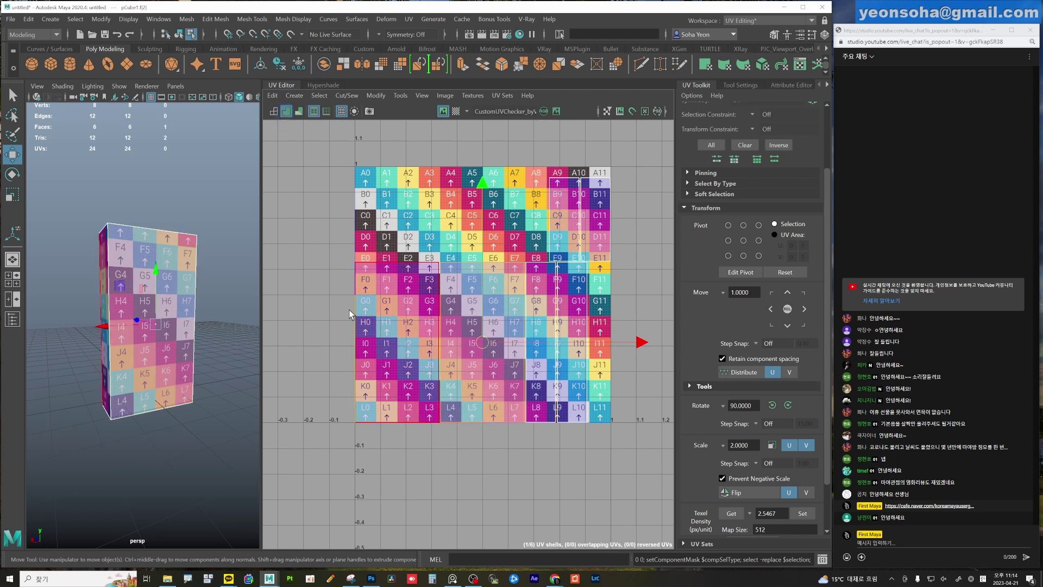
Tumble to the cube's narrow side and select several edges to sew along.
alt+drag(248, 334, 200, 360)
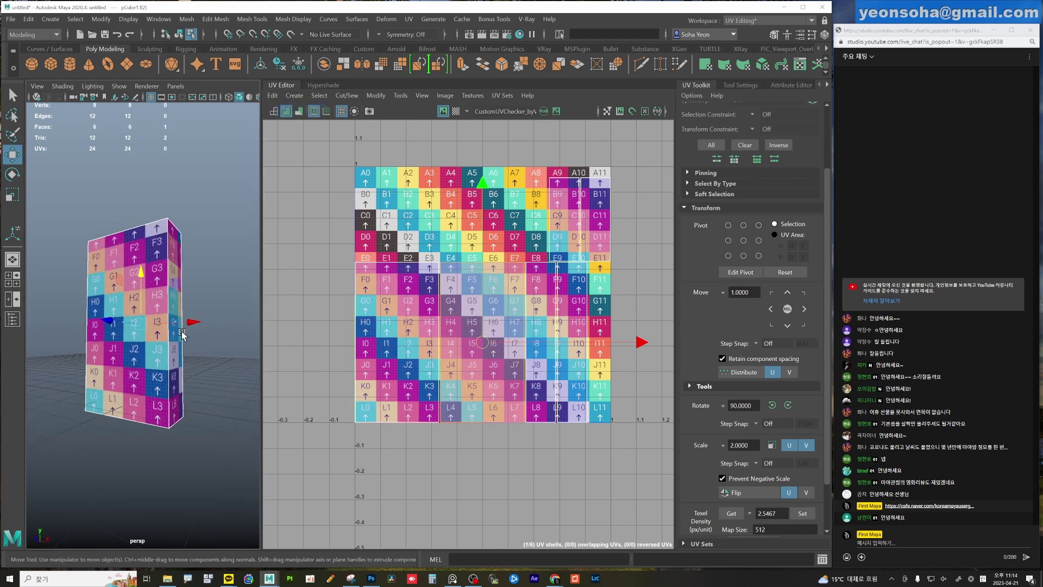
alt+drag(182, 334, 158, 334)
alt+drag(243, 362, 190, 358)
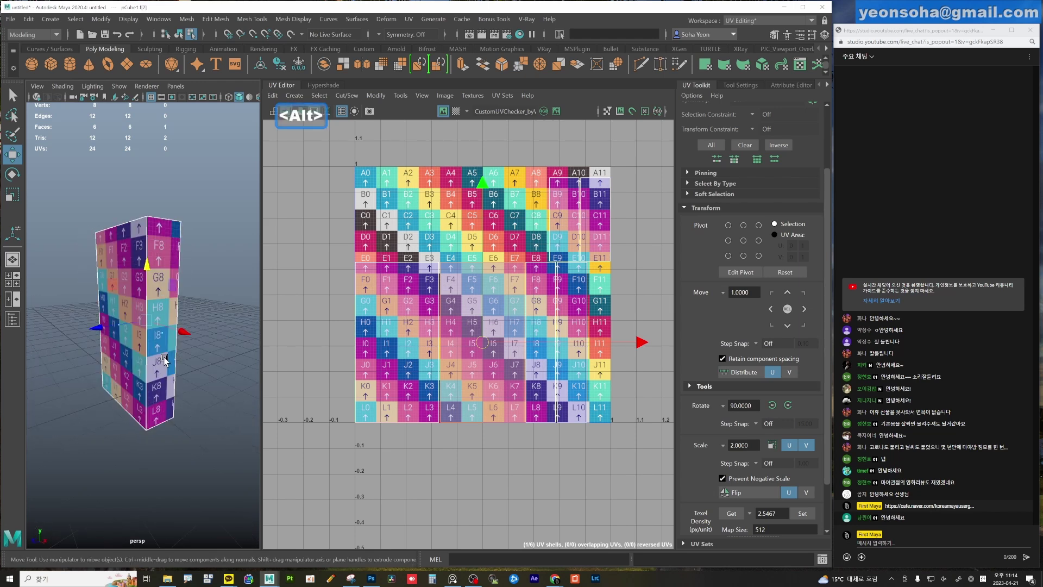
mouse_move(190, 358)
alt+mouse_down()
mouse_move(197, 340)
mouse_move(172, 348)
mouse_move(142, 239)
mouse_move(142, 346)
mouse_move(109, 326)
alt+mouse_up()
key(alt+2)
shift+click(137, 235)
shift+click(143, 346)
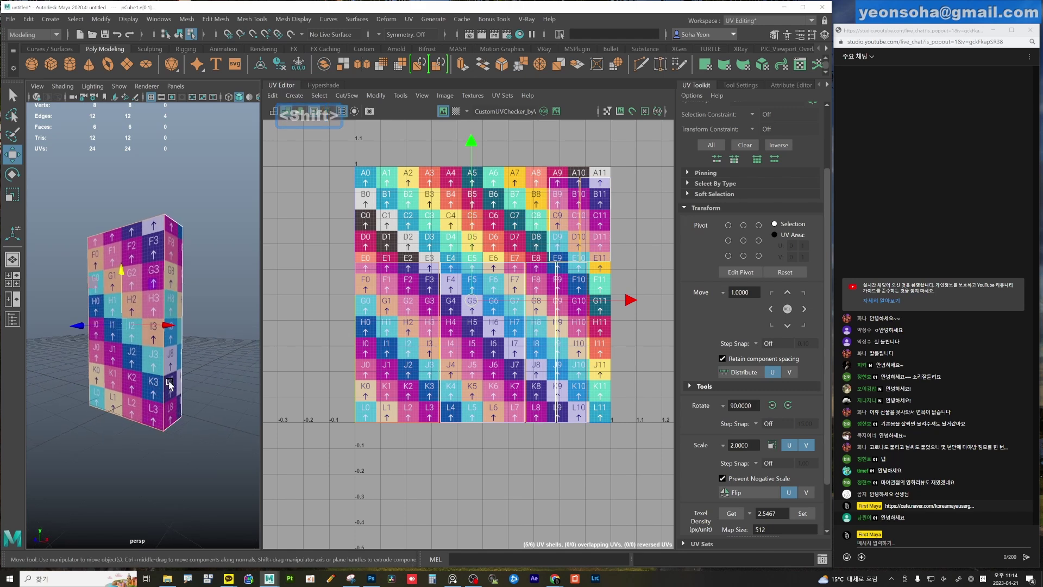
Check the UV menus for Cut/Sew, then orbit above the cube and pick one edge.
click(294, 95)
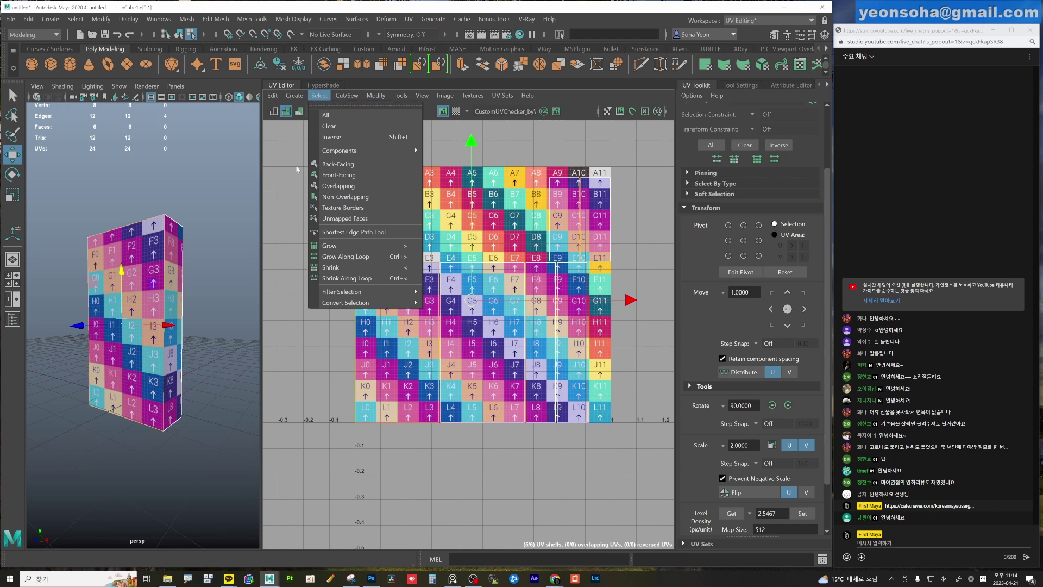
click(348, 97)
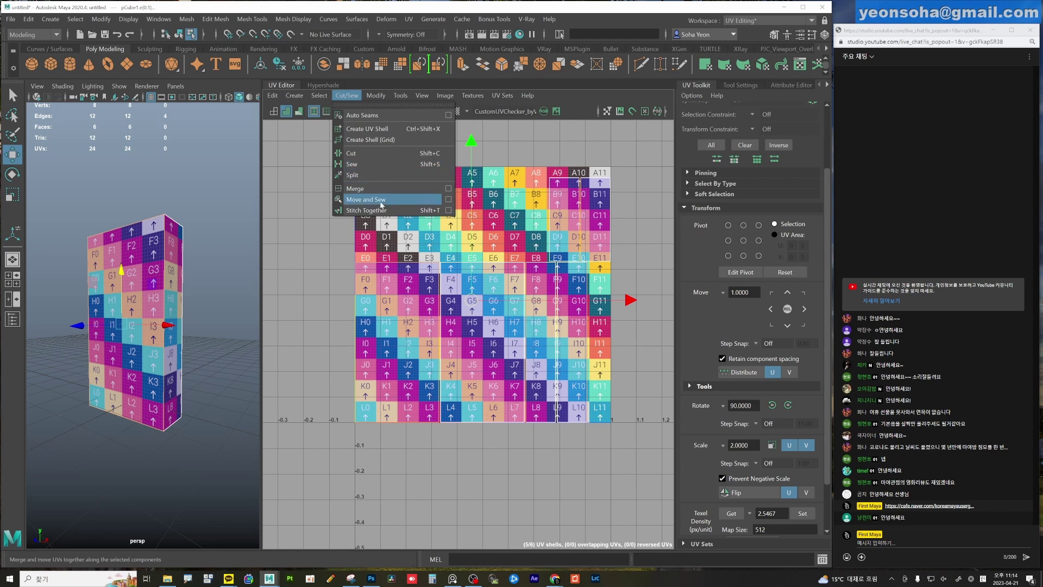
alt+drag(146, 246, 120, 242)
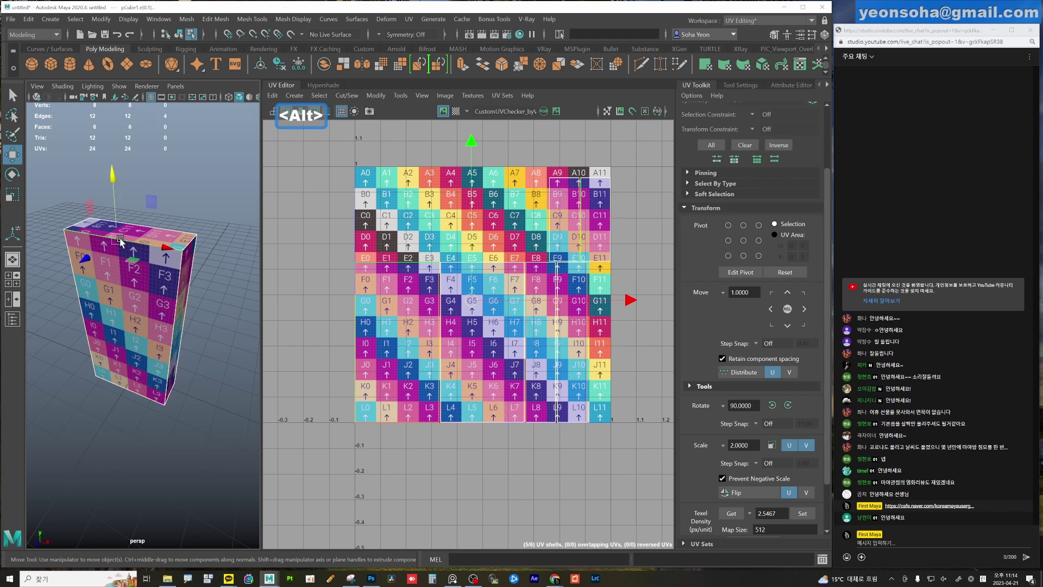
click(561, 252)
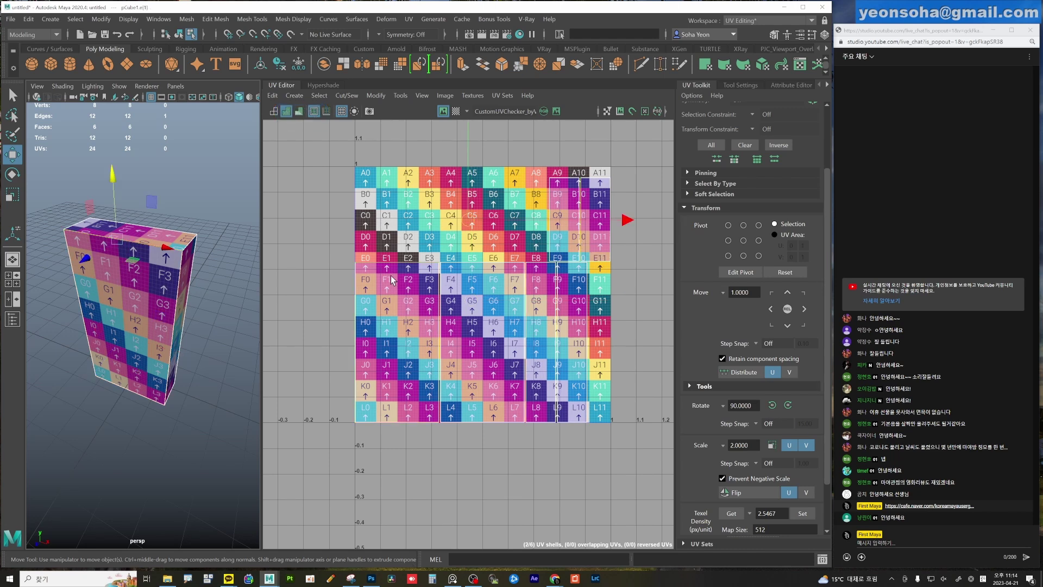
Hide the checker image, sew the small shells' shared edge, then undo the warped sew.
click(443, 111)
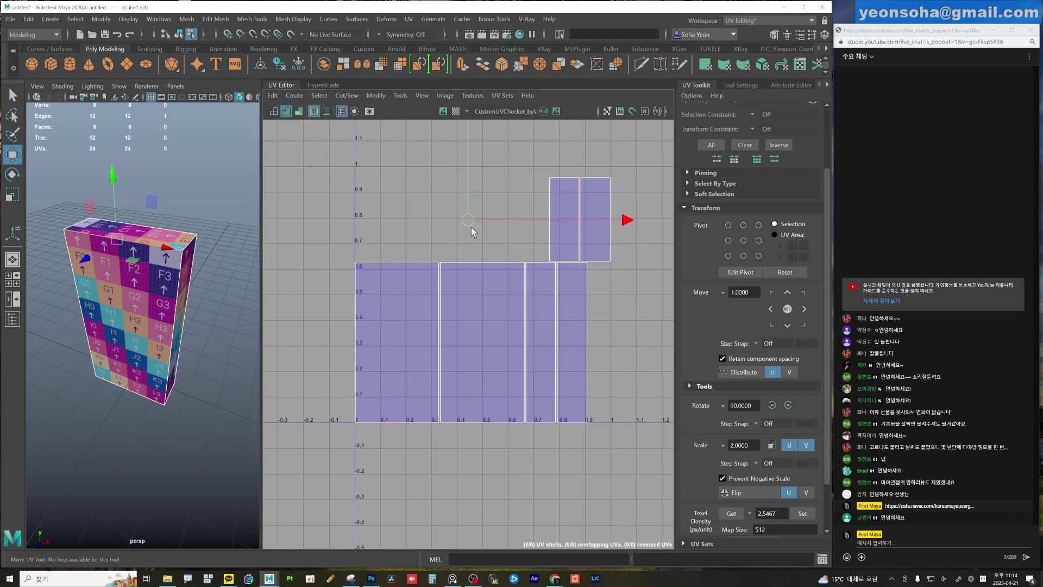
click(579, 227)
click(347, 95)
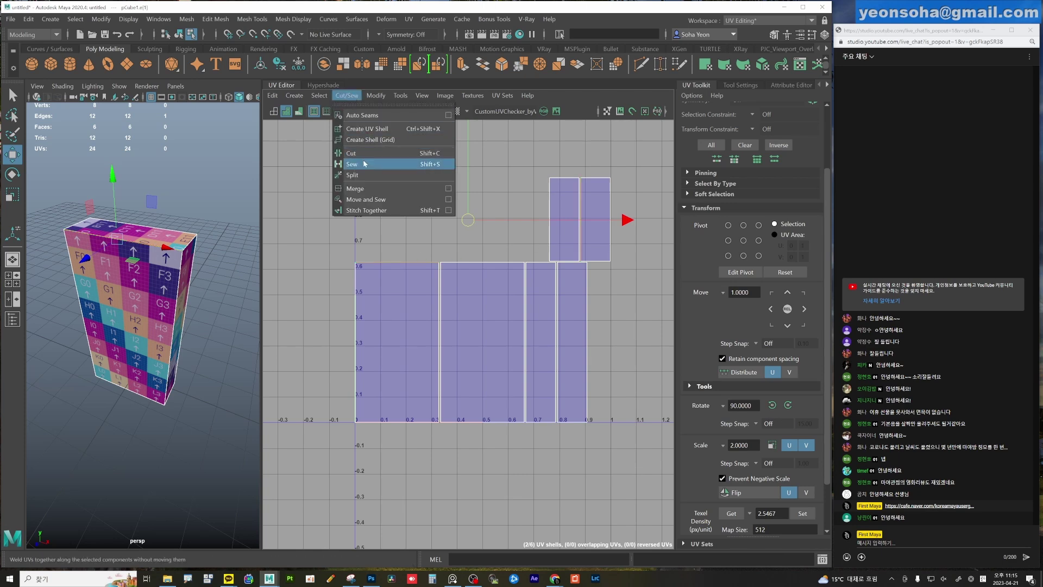
click(364, 163)
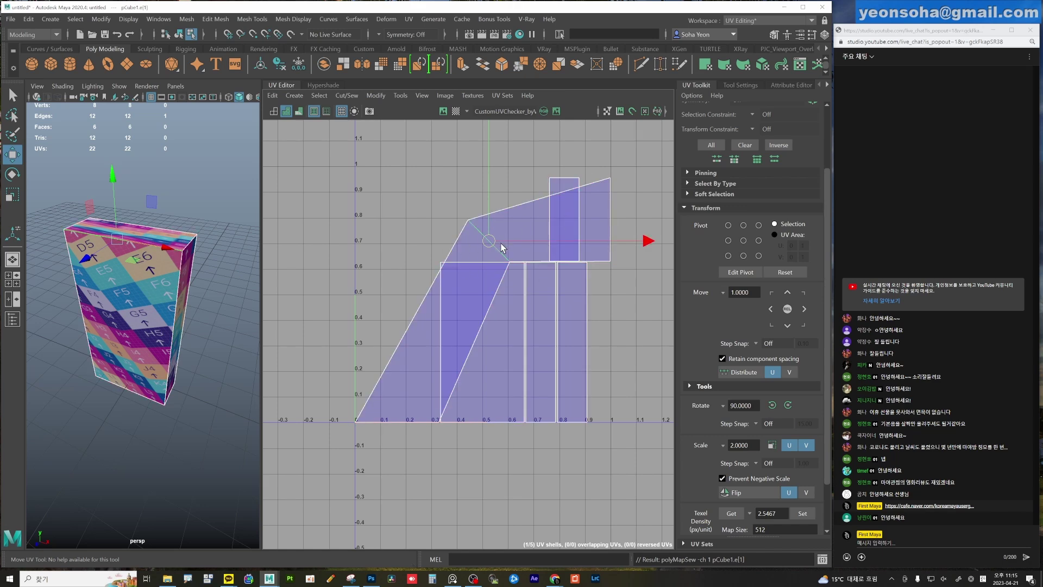
key(ctrl+z)
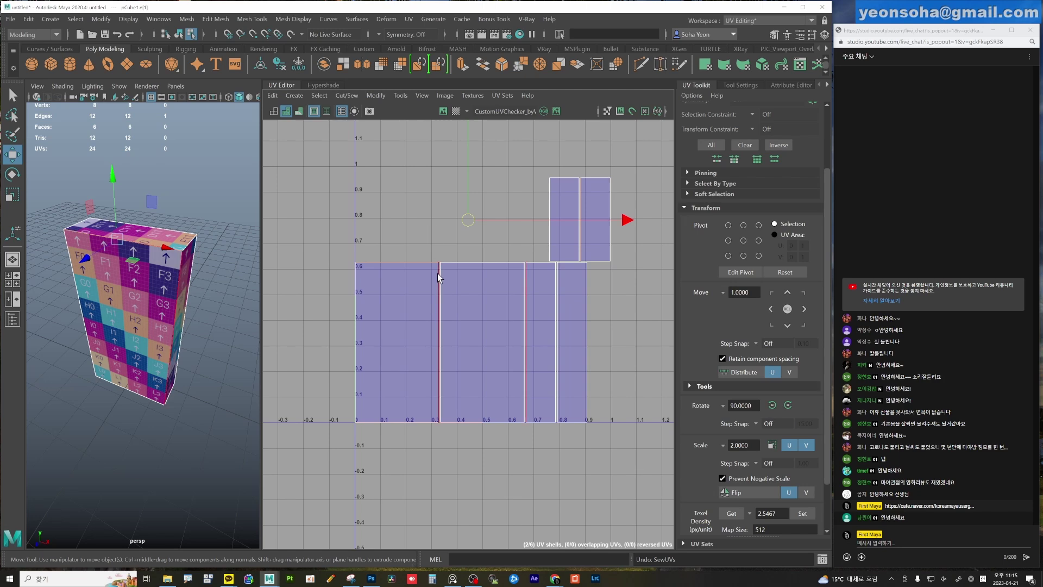
Join two UV pieces with Move and Sew, moving one to meet the other.
click(352, 97)
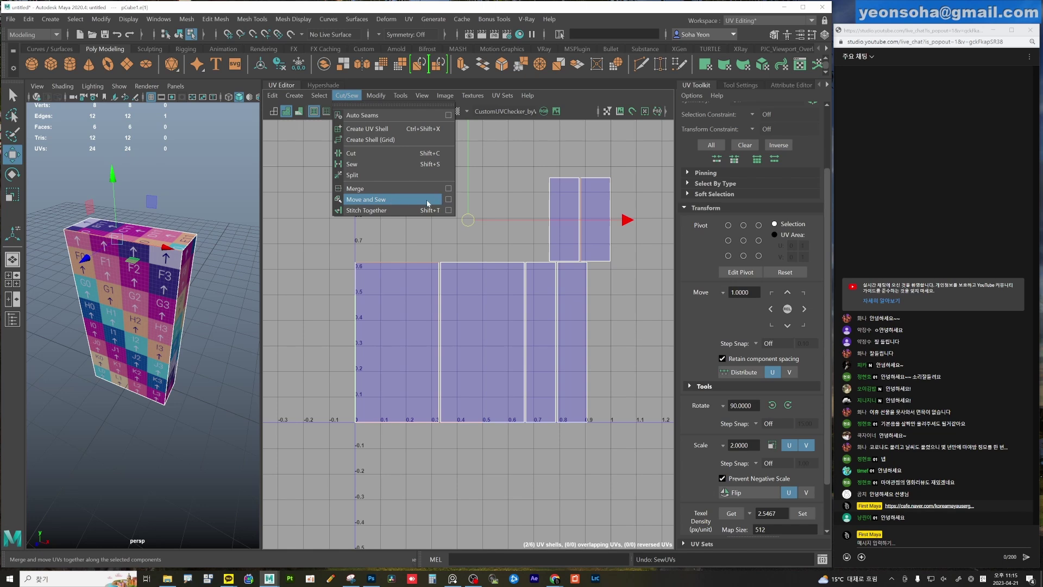
click(367, 199)
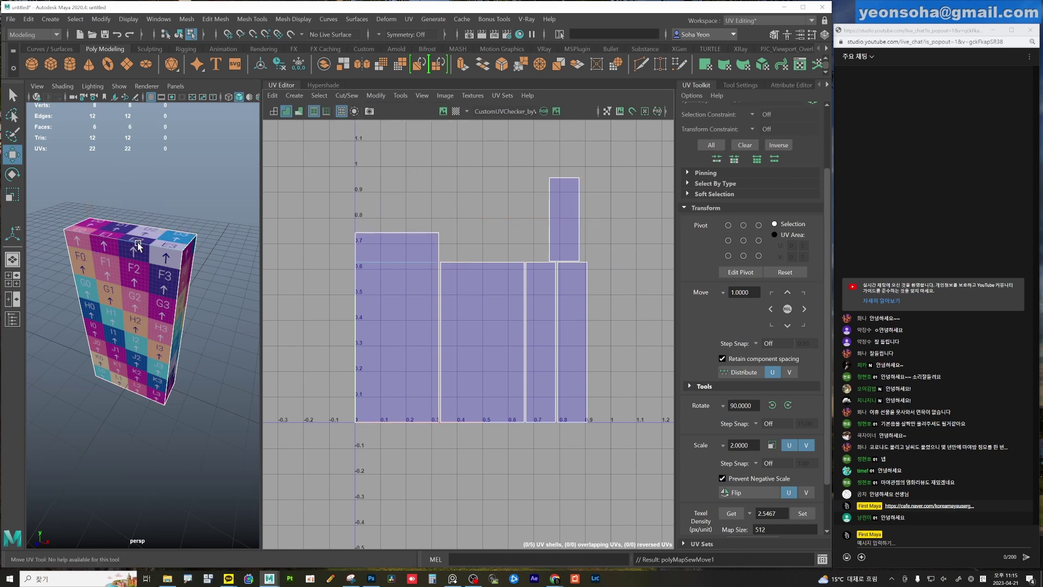
scroll(413, 342, up, 1)
scroll(467, 348, up, 1)
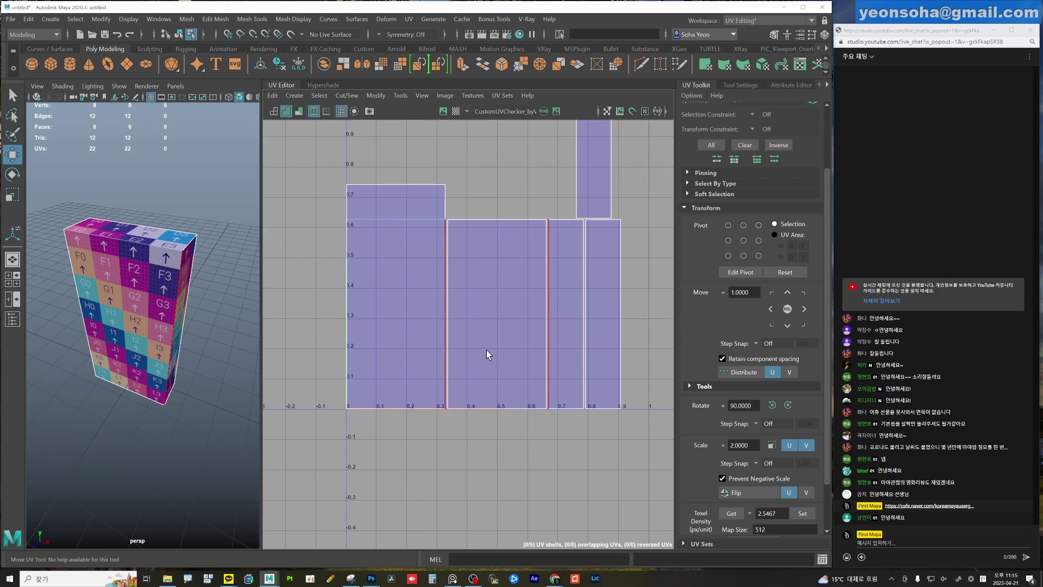
scroll(443, 269, up, 1)
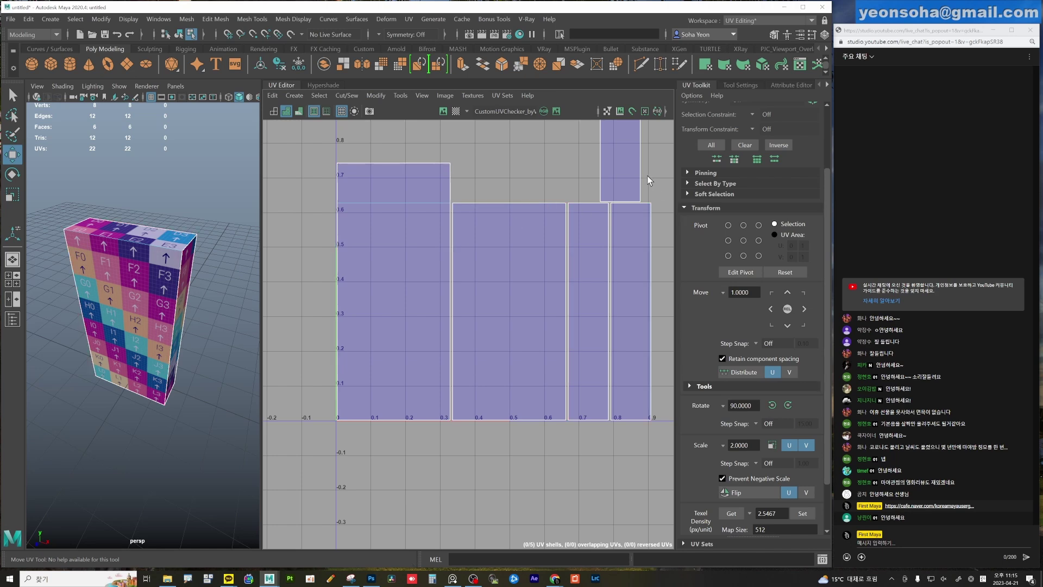
Select the shared edges of the right-hand pieces and Move and Sew them together.
click(346, 95)
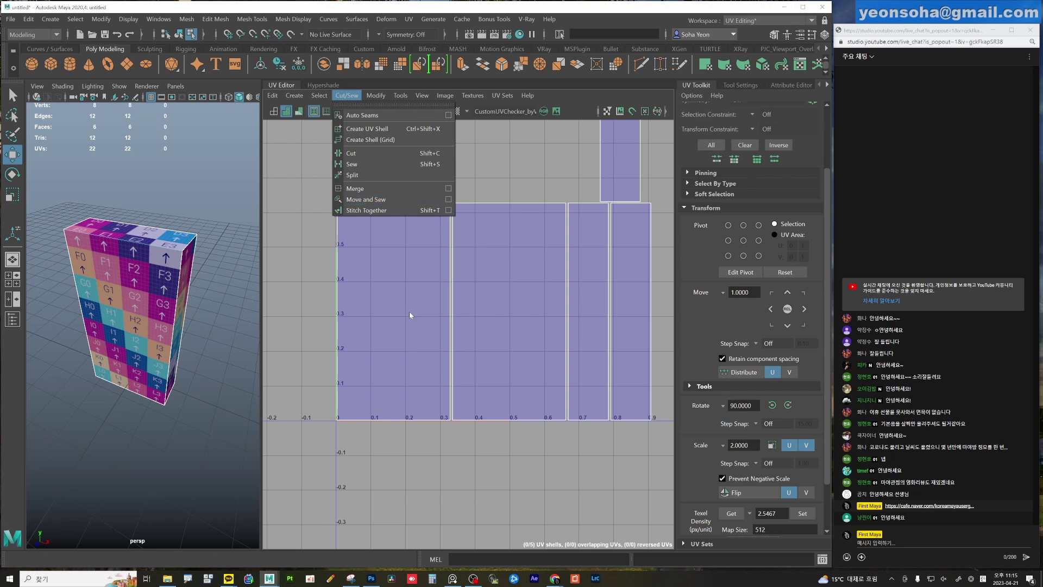
click(346, 359)
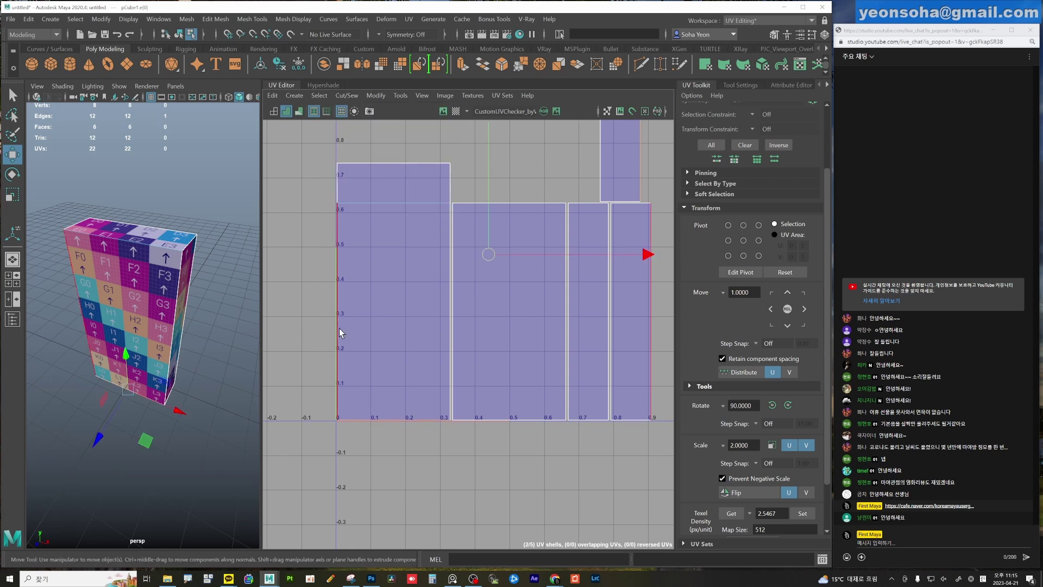
key(Right)
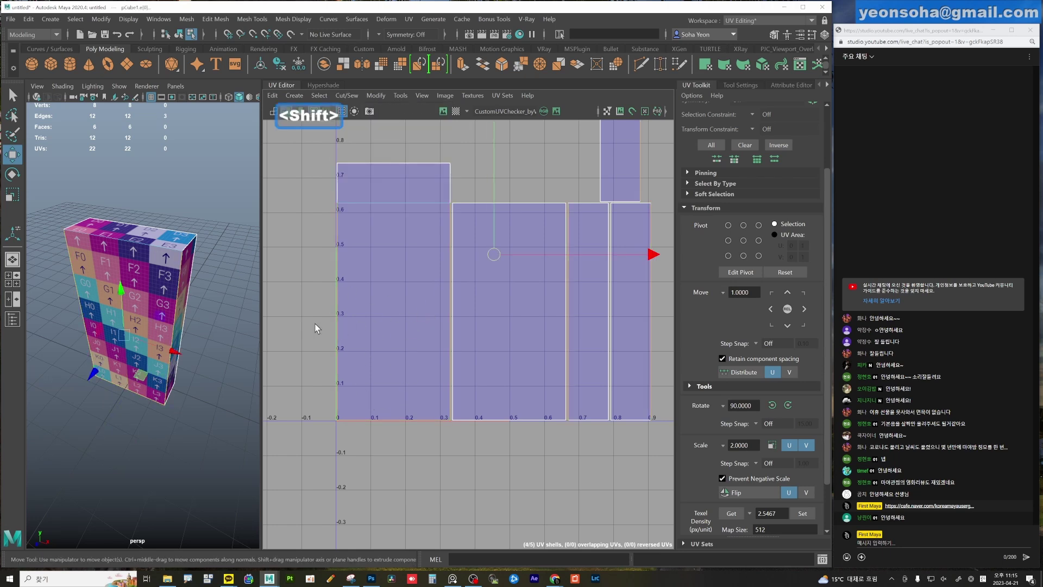
shift+click(171, 334)
mouse_move(171, 334)
alt+shift+mouse_down()
mouse_move(181, 289)
mouse_move(197, 356)
mouse_move(179, 326)
alt+shift+mouse_up()
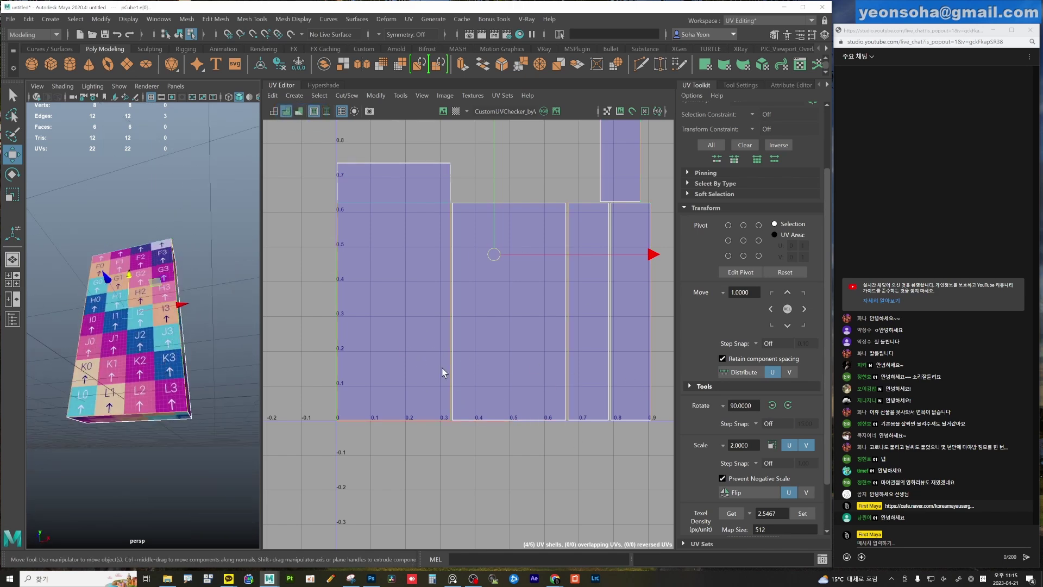
alt+drag(124, 338, 210, 389)
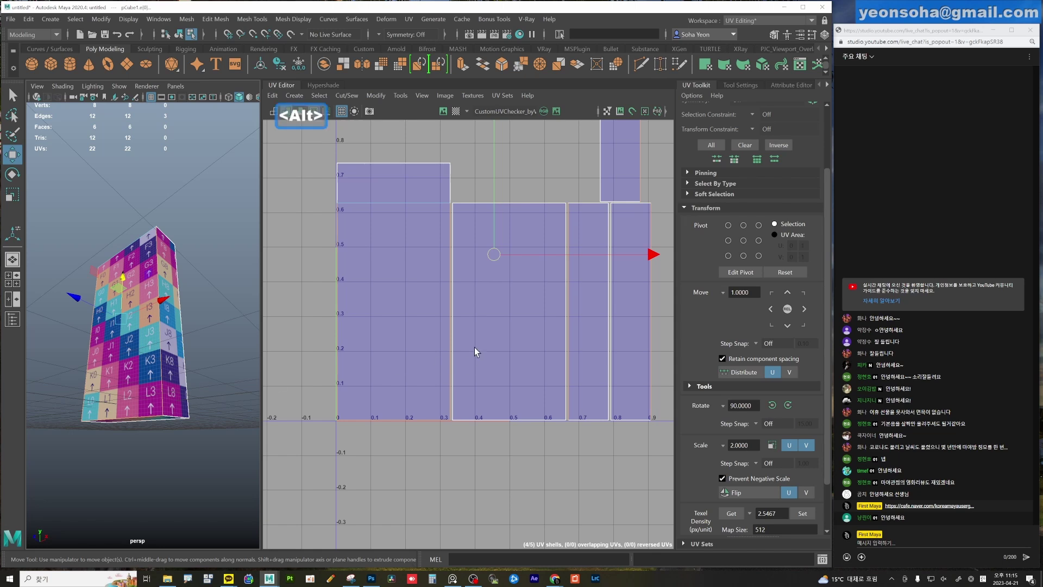
click(347, 95)
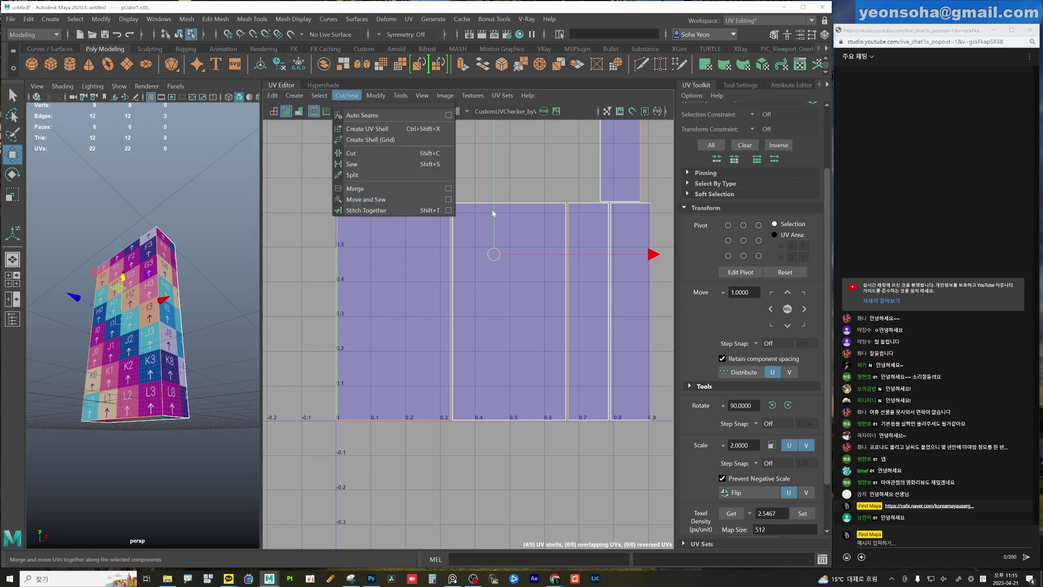
click(559, 96)
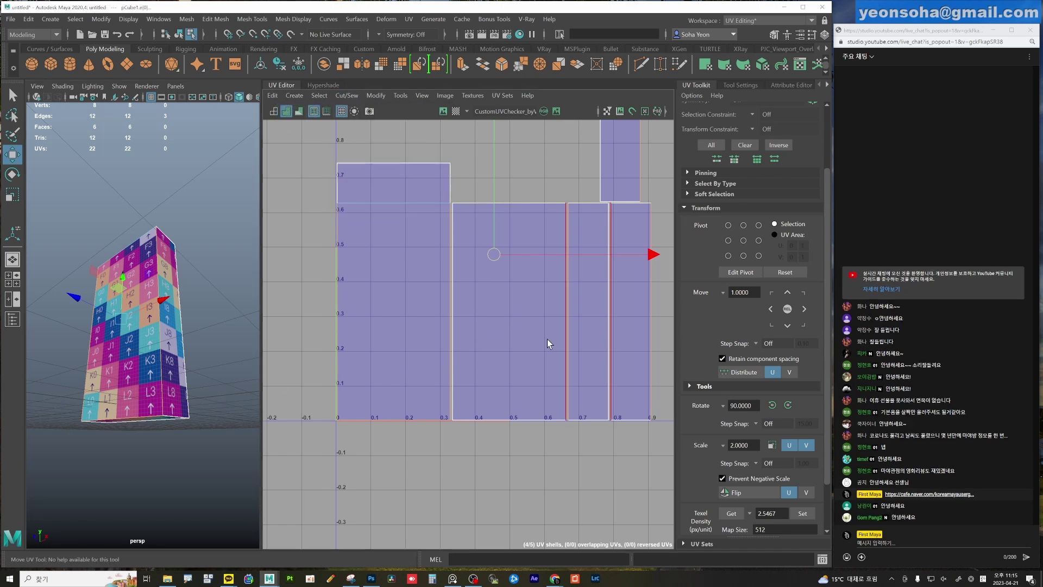
key(shift+v)
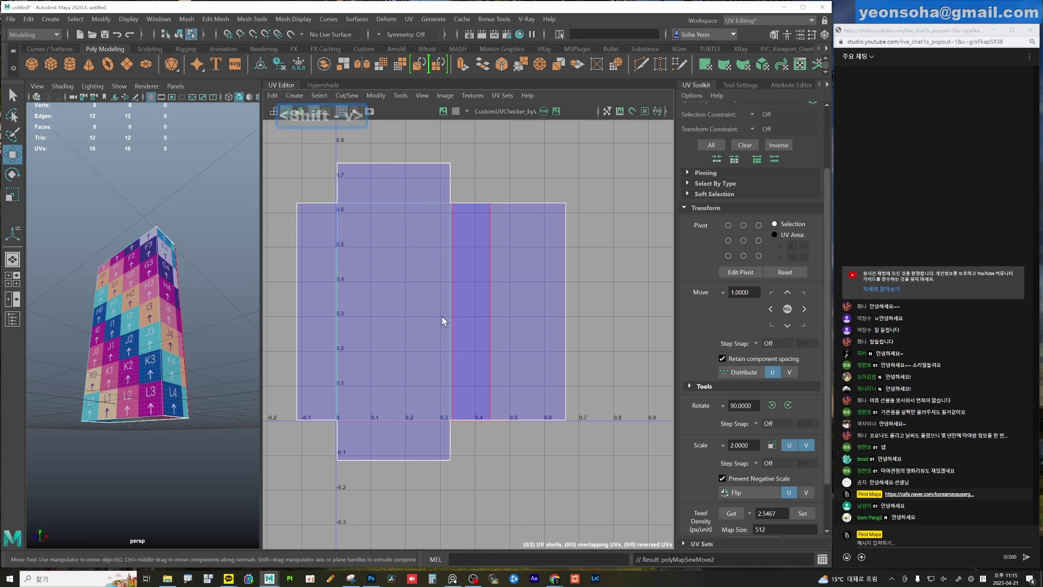
Select another box edge and Move and Sew the remaining two shells into one.
scroll(444, 306, down, 1)
mouse_move(160, 338)
alt+mouse_down()
mouse_move(134, 325)
mouse_move(141, 351)
mouse_move(191, 302)
alt+mouse_up()
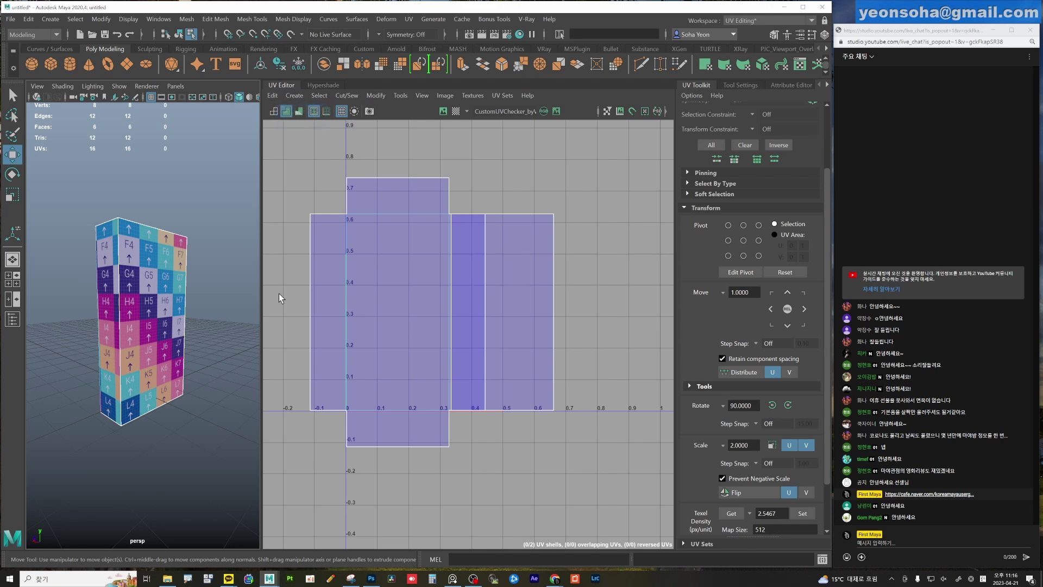
click(116, 318)
alt+drag(115, 318, 234, 359)
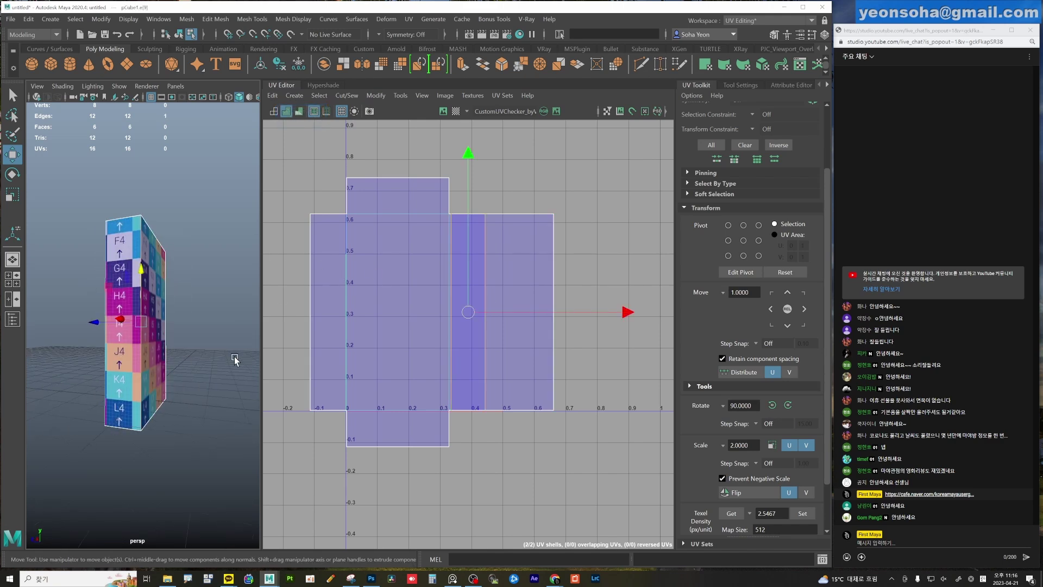
key(shift+v)
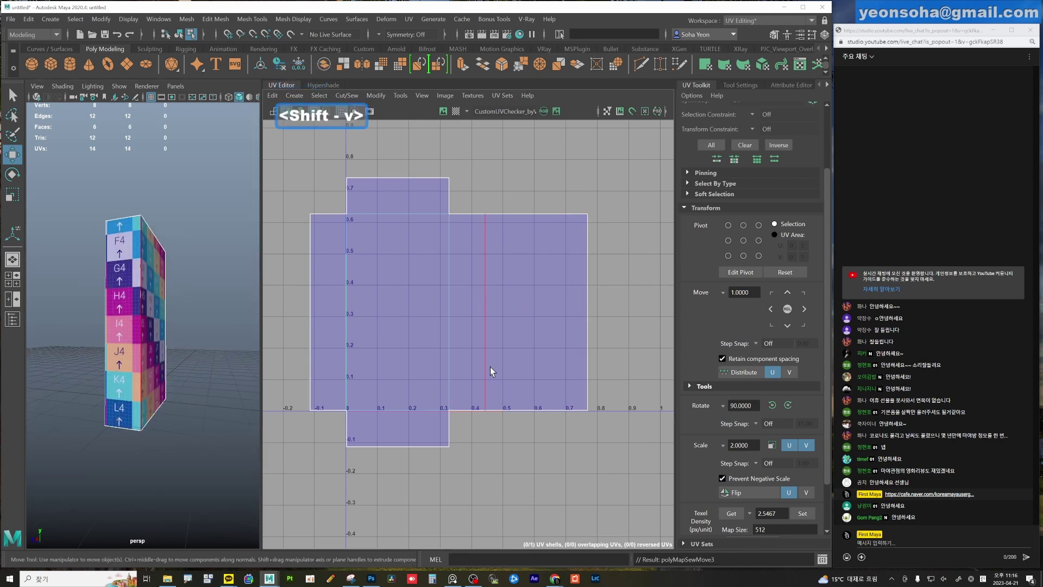
Reframe the UV layout in the editor and turn the box to face its front.
scroll(462, 364, down, 3)
alt+right_drag(364, 351, 468, 344)
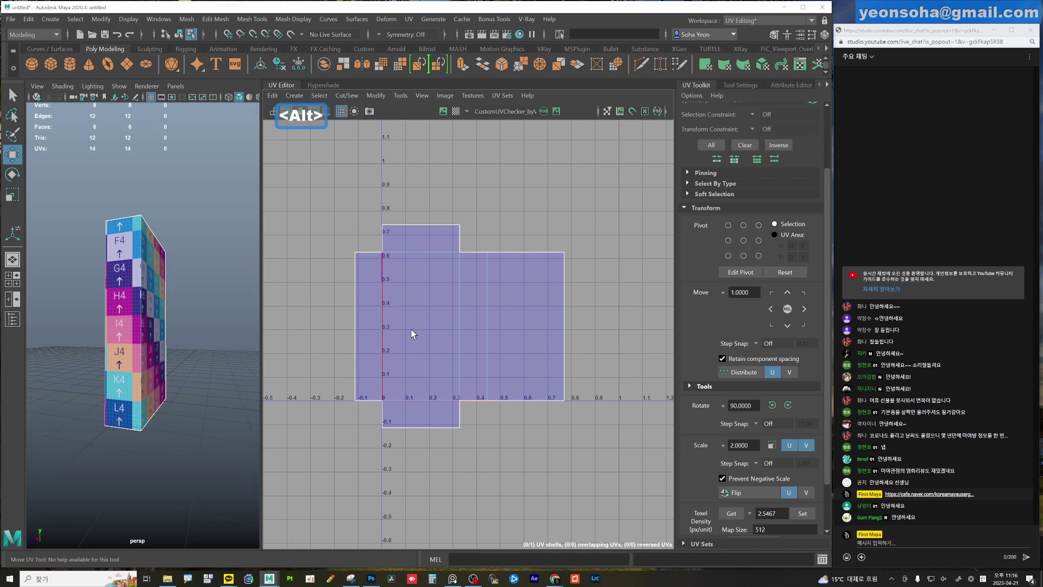
alt+drag(131, 342, 187, 338)
alt+right_drag(364, 318, 302, 324)
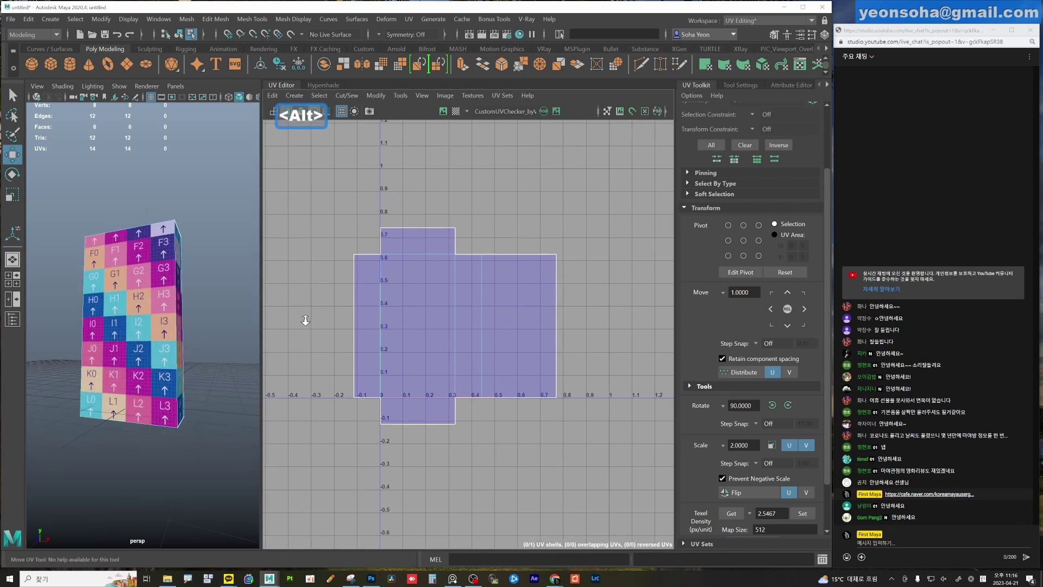
alt+middle_drag(303, 324, 349, 310)
click(295, 96)
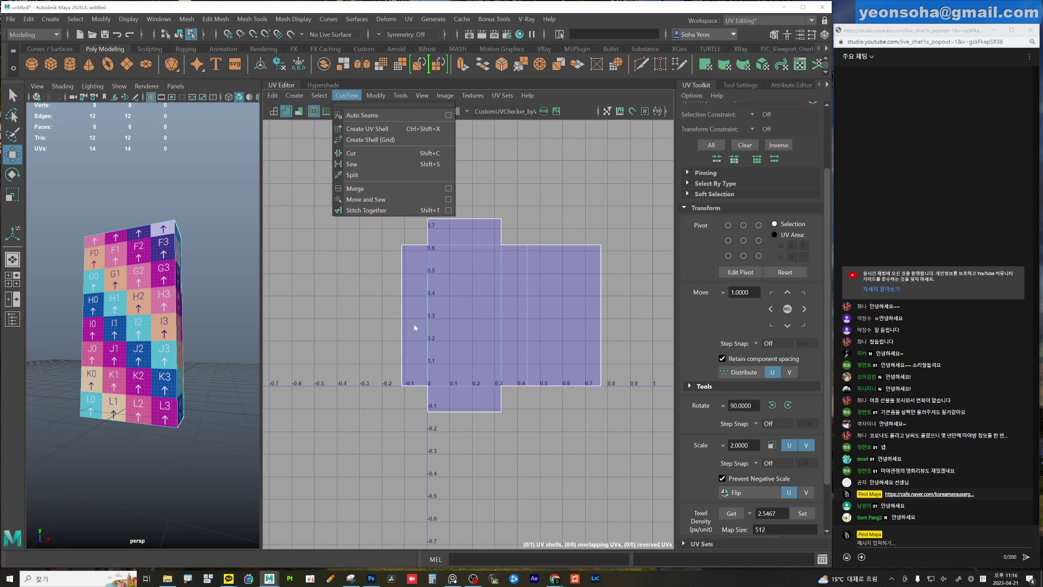
Cut the UVs along a vertical box edge and re-sew them along the chosen UV edge.
alt+drag(236, 318, 475, 318)
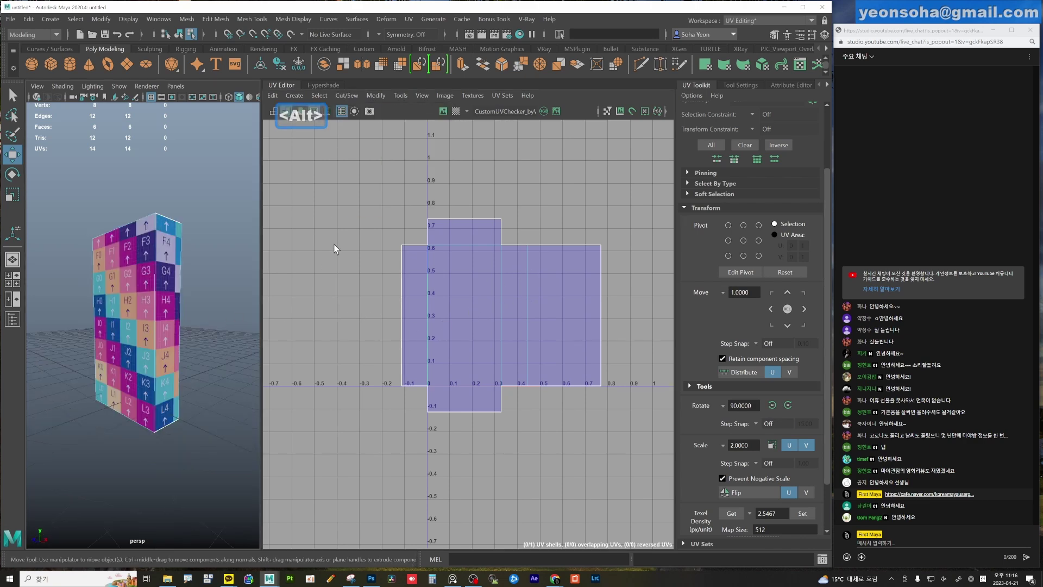
alt+drag(179, 310, 121, 308)
click(123, 309)
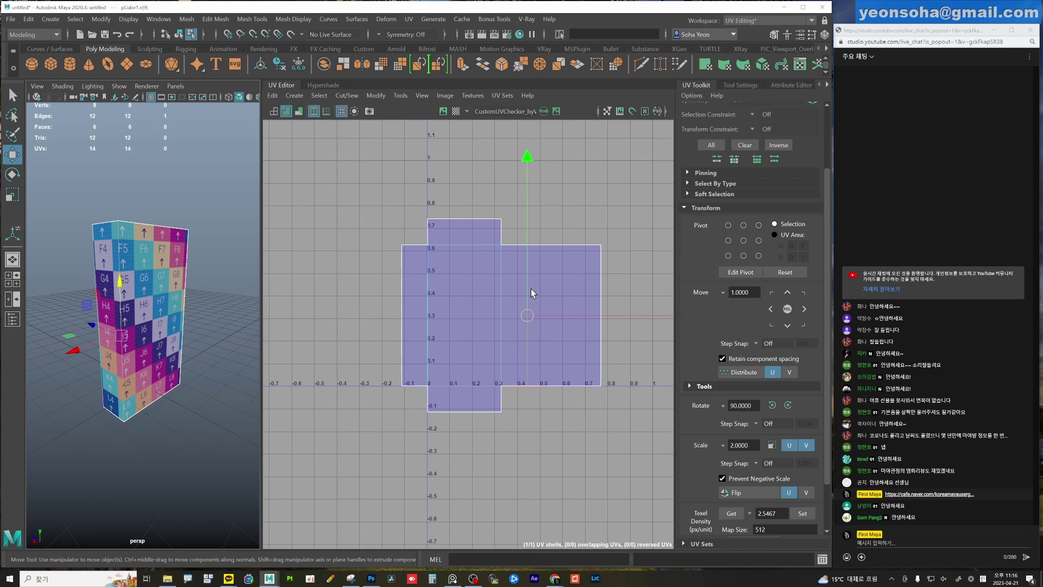
key(shift+x)
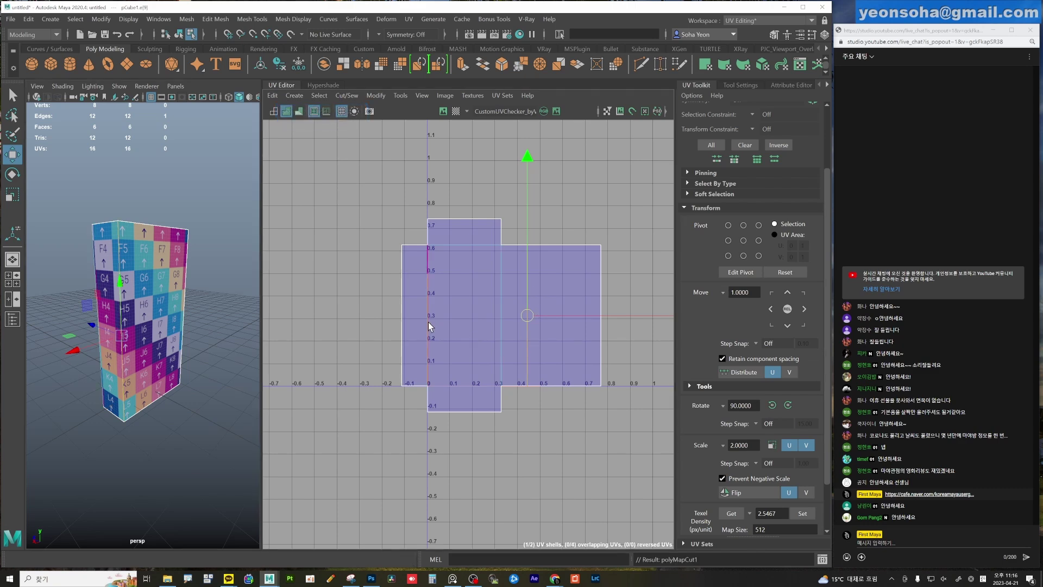
click(402, 313)
key(shift+v)
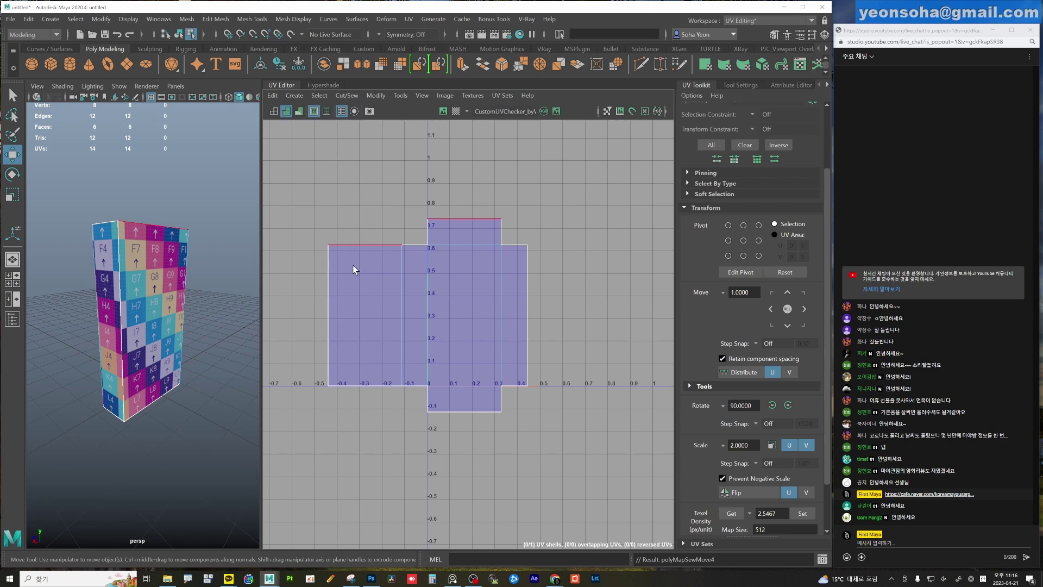
mouse_move(184, 296)
alt+mouse_down()
mouse_move(136, 303)
mouse_move(144, 292)
alt+mouse_up()
mouse_move(161, 343)
alt+mouse_down()
mouse_move(119, 359)
mouse_move(190, 353)
mouse_move(79, 345)
mouse_move(117, 330)
mouse_move(217, 342)
mouse_move(126, 318)
mouse_move(183, 286)
mouse_move(190, 302)
alt+mouse_up()
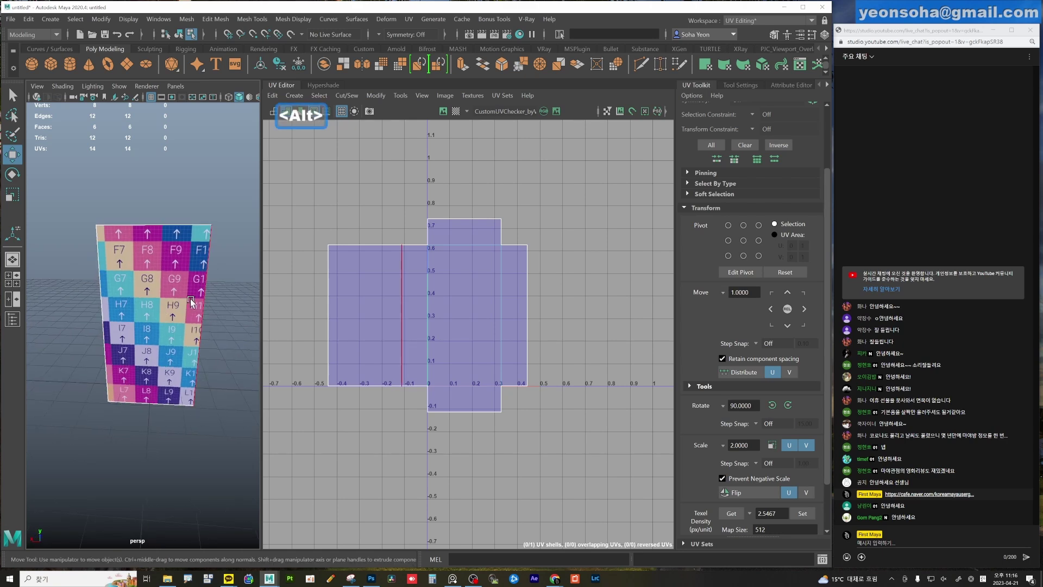
Convert the two right-edge UVs to their shared edge and Move and Sew the left piece on.
key(shift+c)
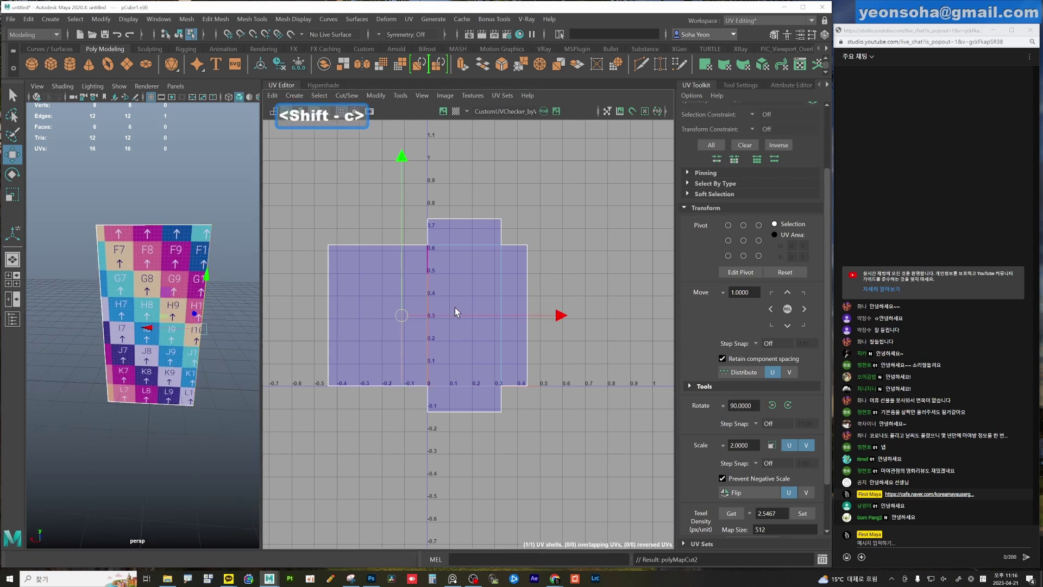
key(w)
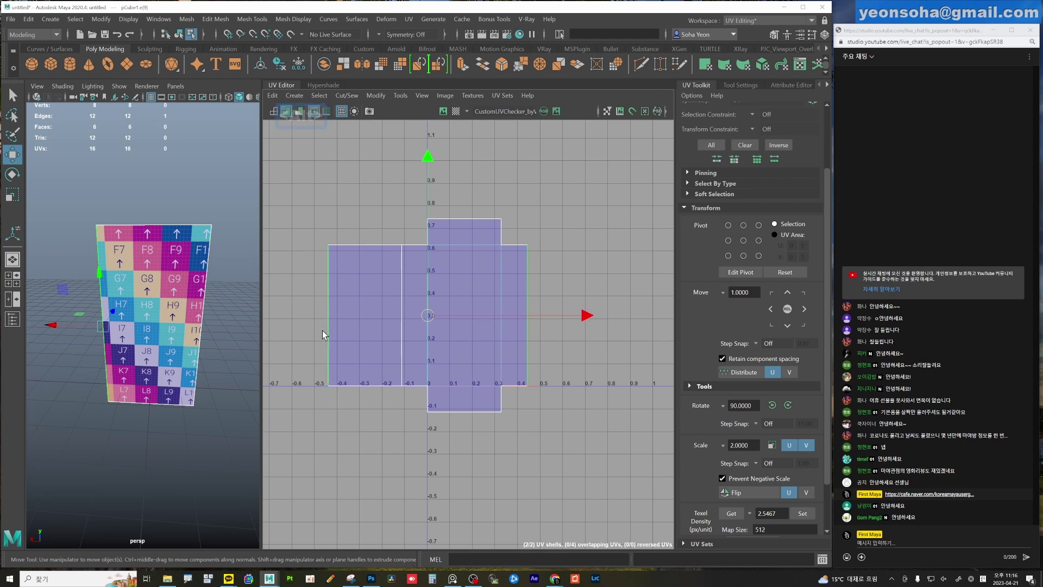
alt+drag(142, 334, 209, 337)
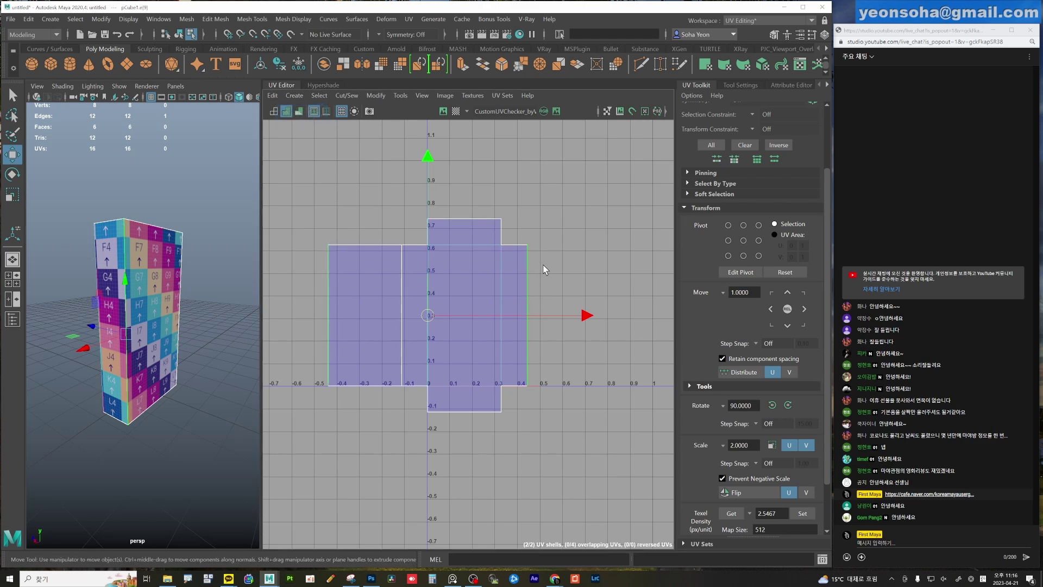
alt+middle_drag(538, 283, 552, 348)
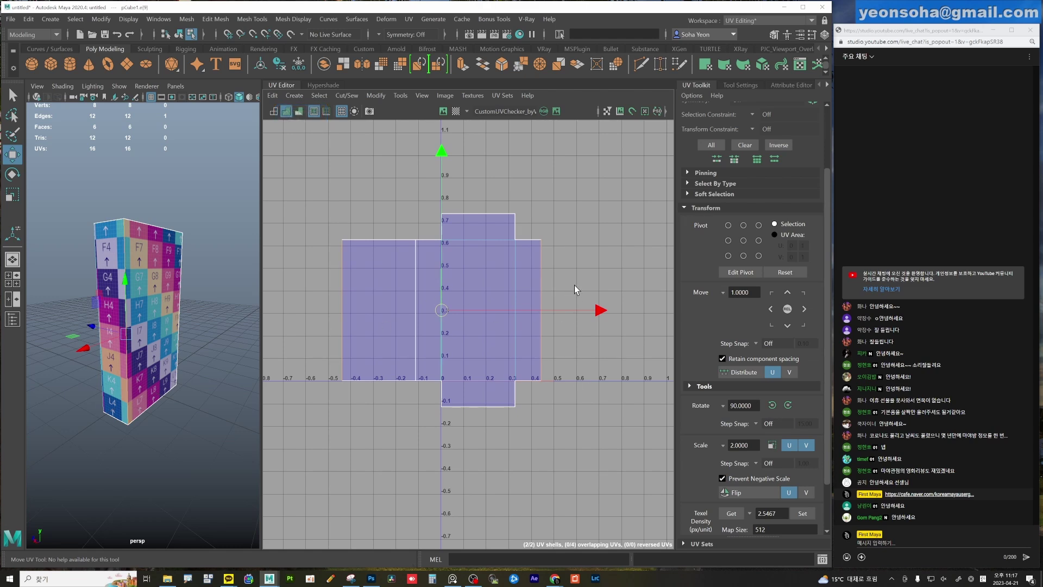
key(alt+4)
drag(529, 245, 578, 443)
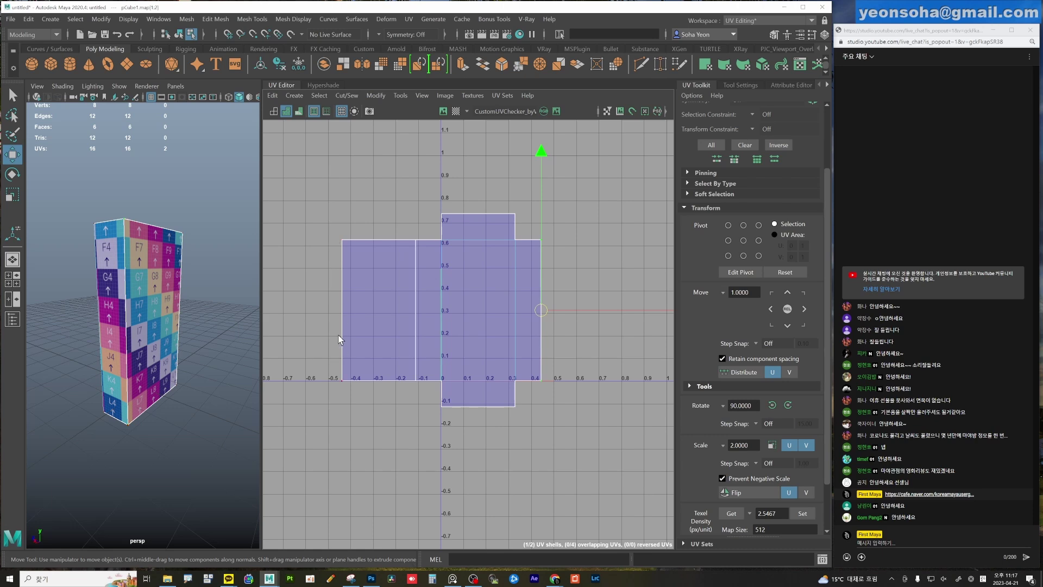
key(alt+2)
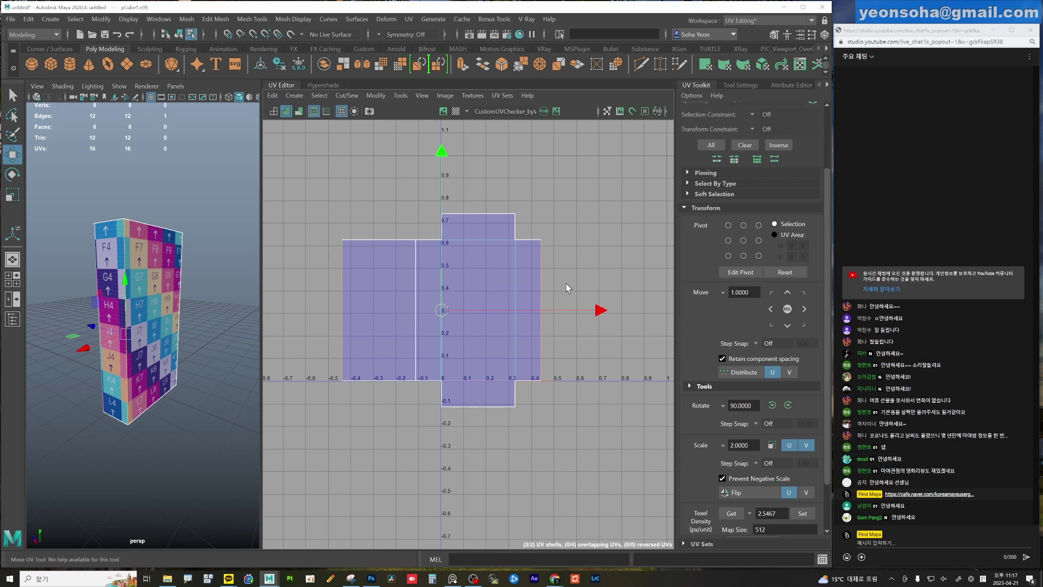
key(shift+v)
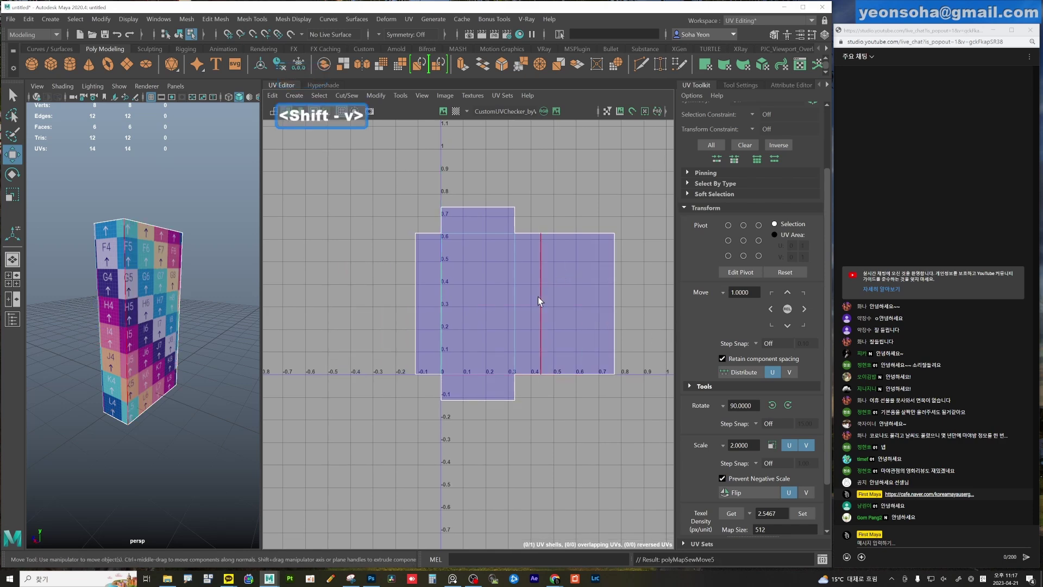
click(538, 296)
mouse_move(179, 345)
alt+mouse_down()
mouse_move(200, 345)
mouse_move(190, 338)
alt+mouse_up()
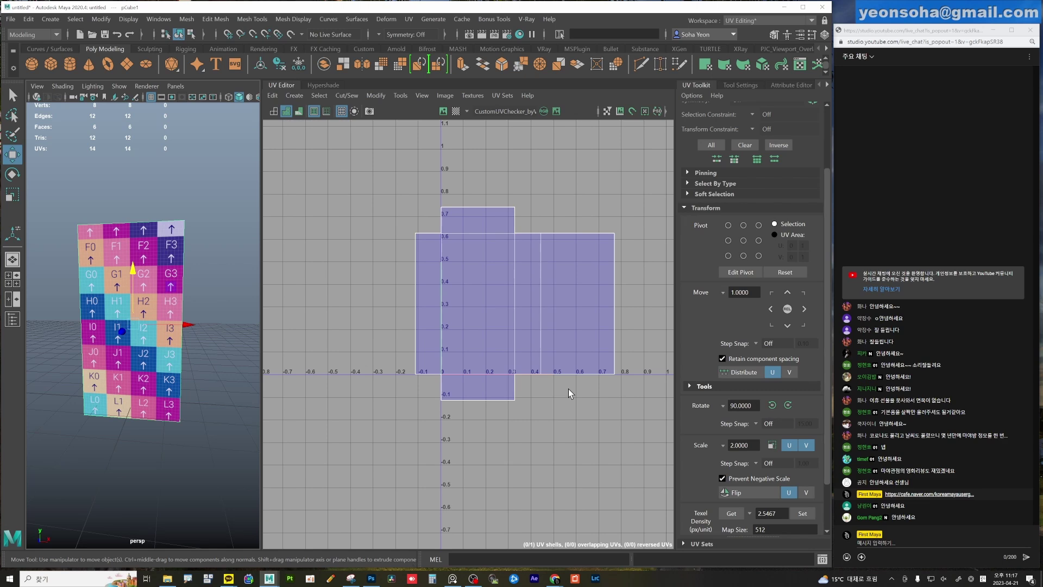
Select the entire cross-shaped UV shell in the UV Editor.
scroll(506, 327, down, 2)
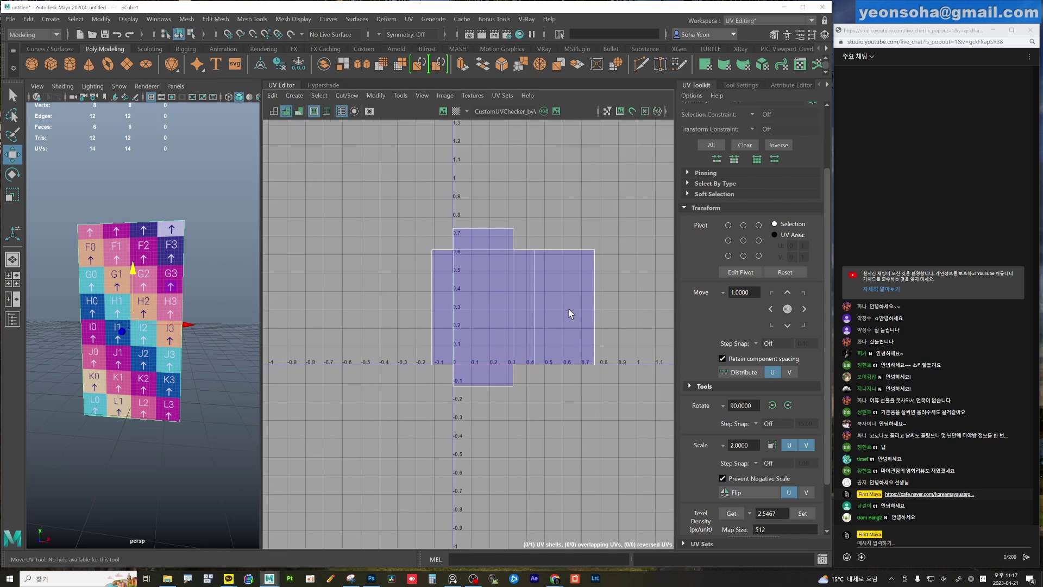
alt+middle_drag(568, 314, 540, 324)
mouse_move(191, 349)
alt+mouse_down()
mouse_move(123, 384)
mouse_move(73, 333)
mouse_move(87, 337)
mouse_move(226, 268)
mouse_move(198, 324)
mouse_move(171, 328)
alt+mouse_up()
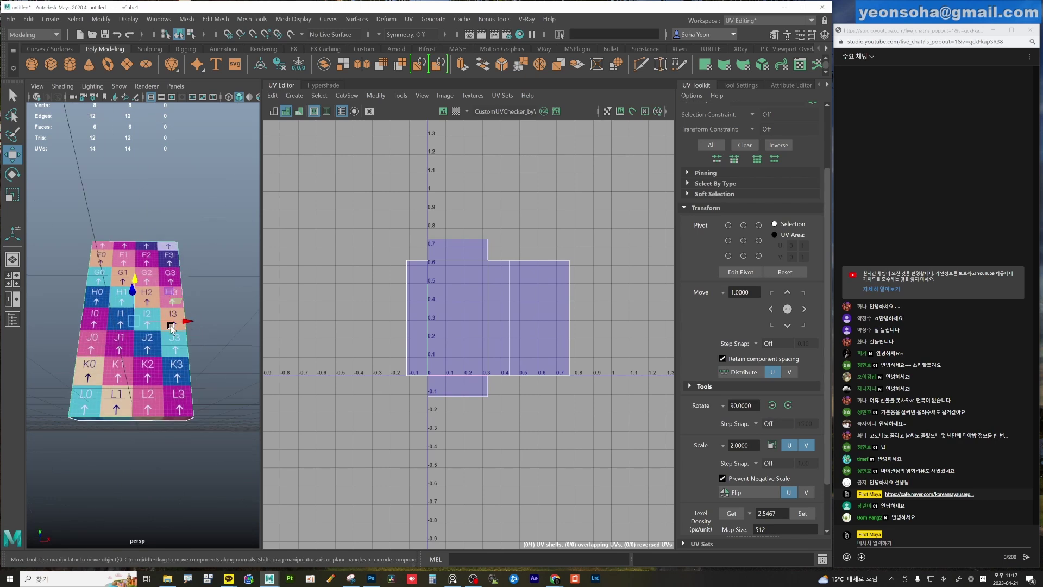
alt+middle_drag(513, 311, 491, 344)
scroll(494, 342, up, 1)
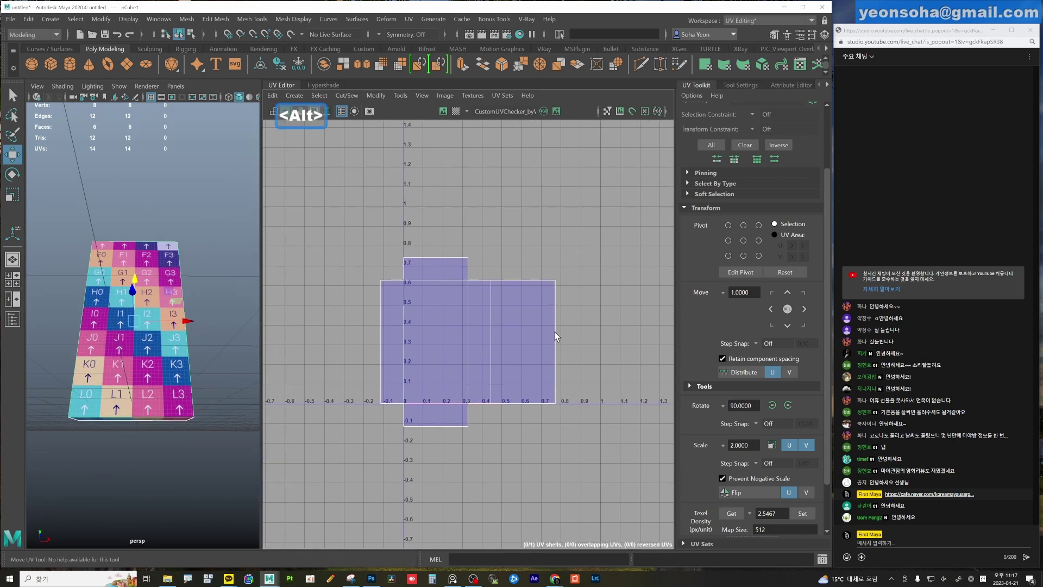
drag(340, 222, 552, 457)
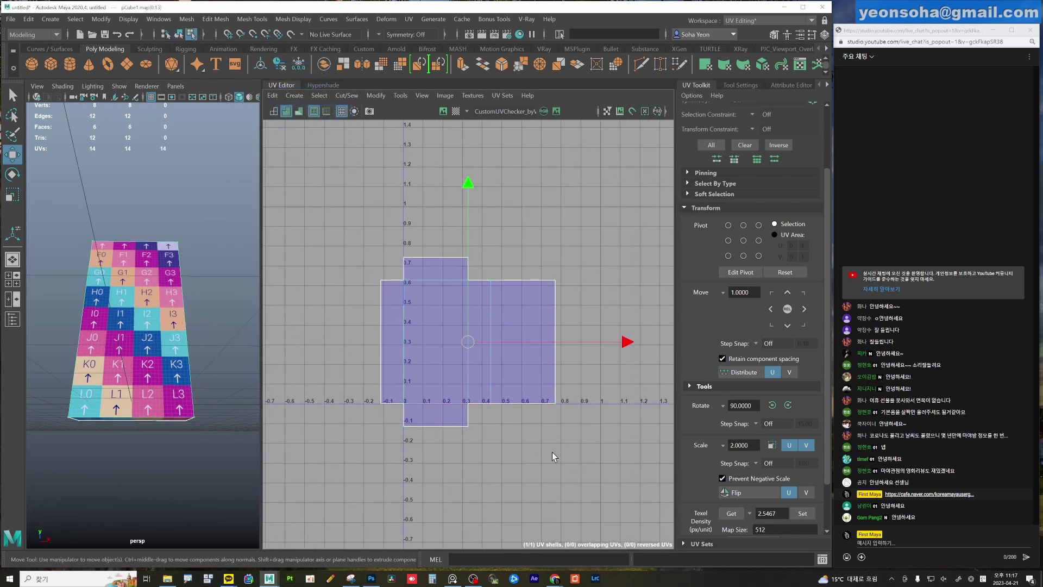
alt+middle_drag(552, 452, 530, 416)
alt+middle_drag(580, 375, 562, 421)
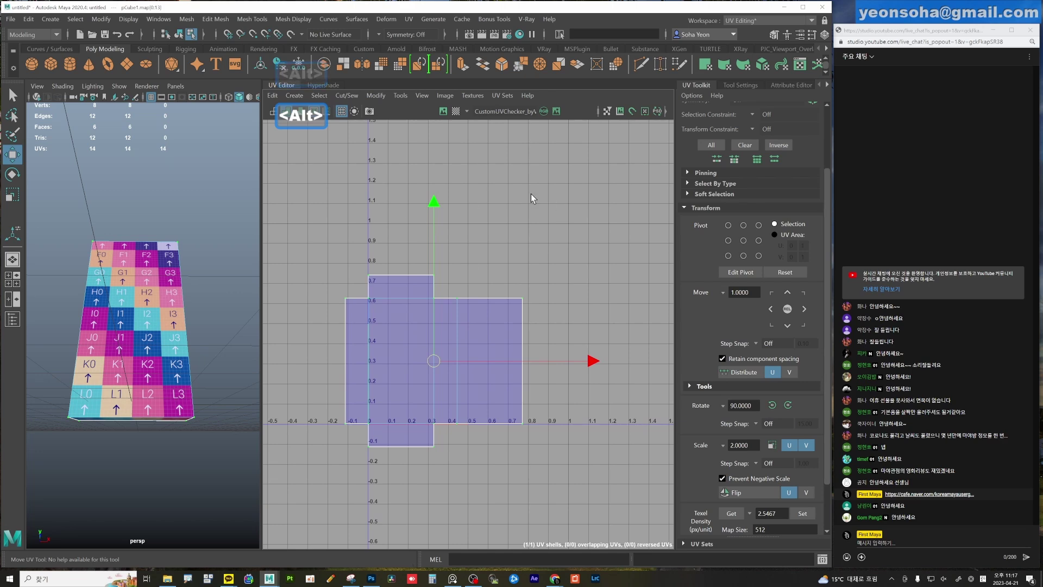
Turn on Checker Display on the cube and show the checker image behind the shell.
click(456, 111)
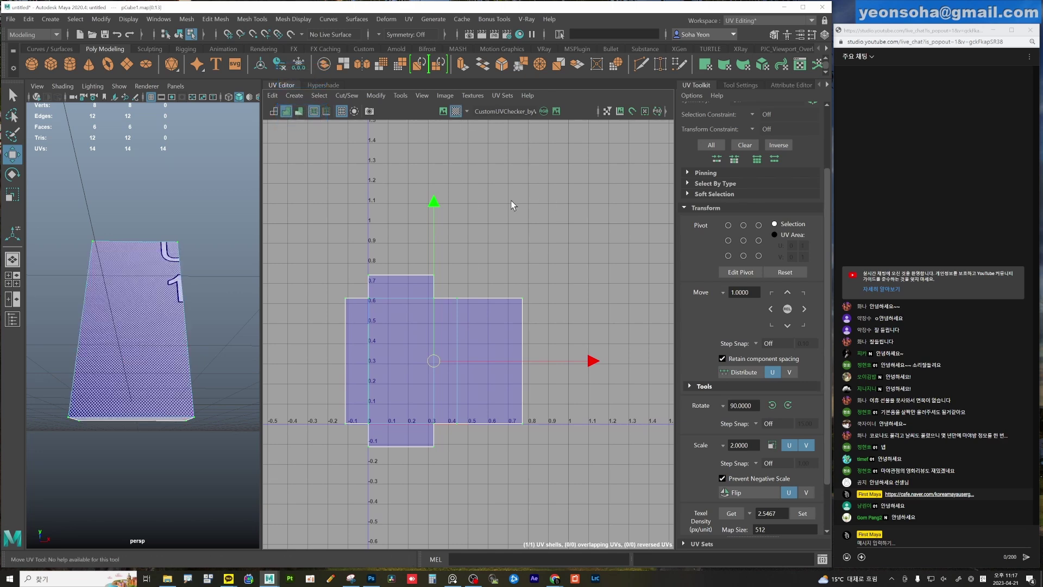
click(443, 111)
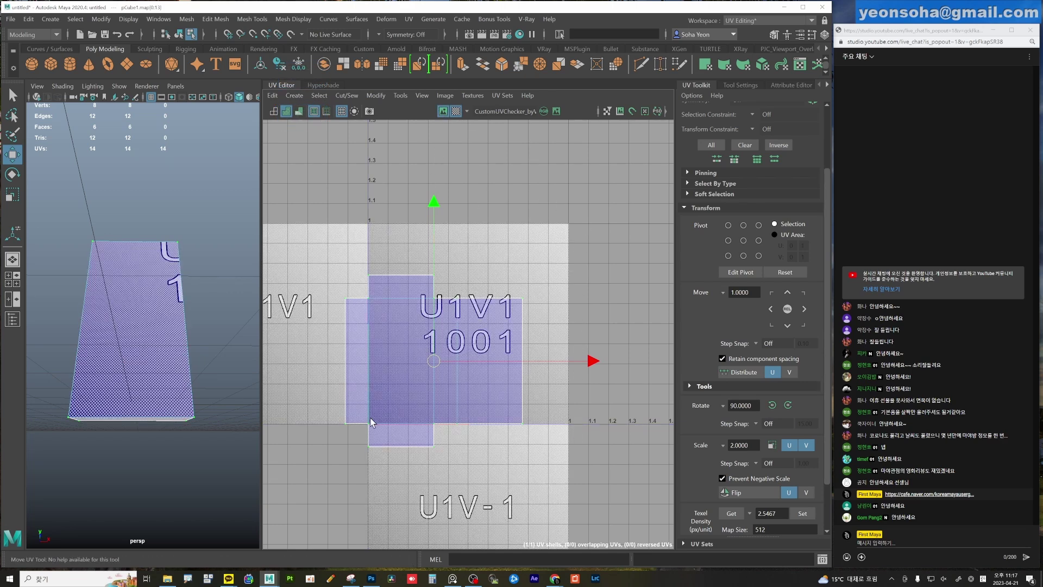
alt+right_drag(503, 235, 523, 323)
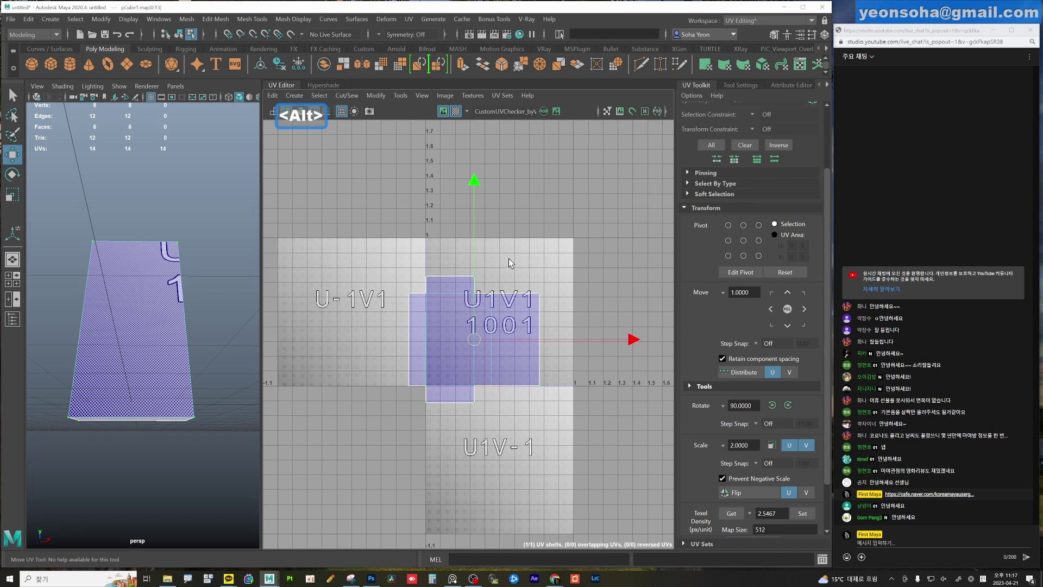
alt+right_drag(508, 259, 384, 253)
alt+middle_drag(385, 253, 452, 280)
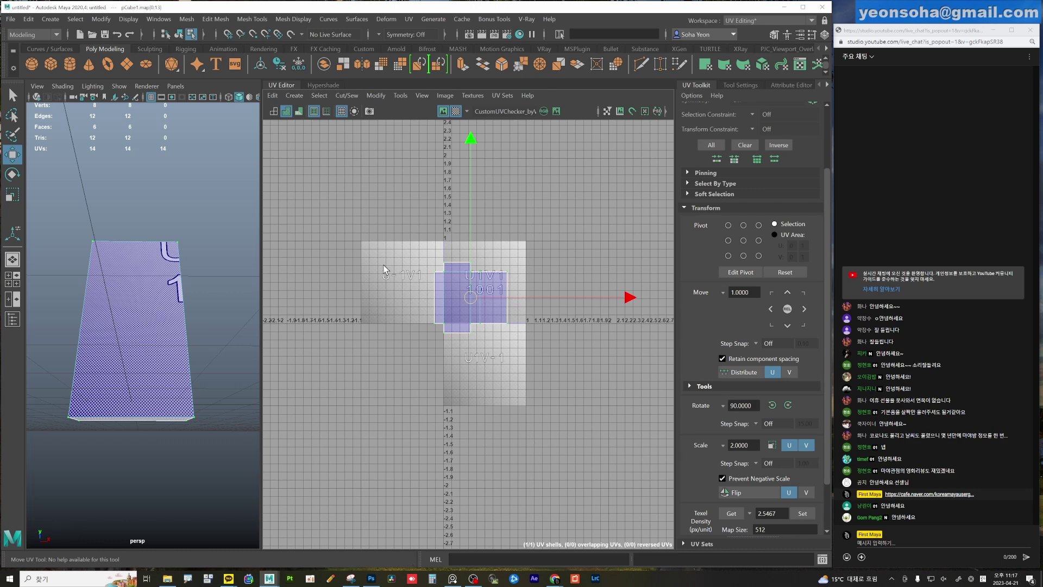
Draw red freehand annotations around the UV tiles, then clear them.
key(F7)
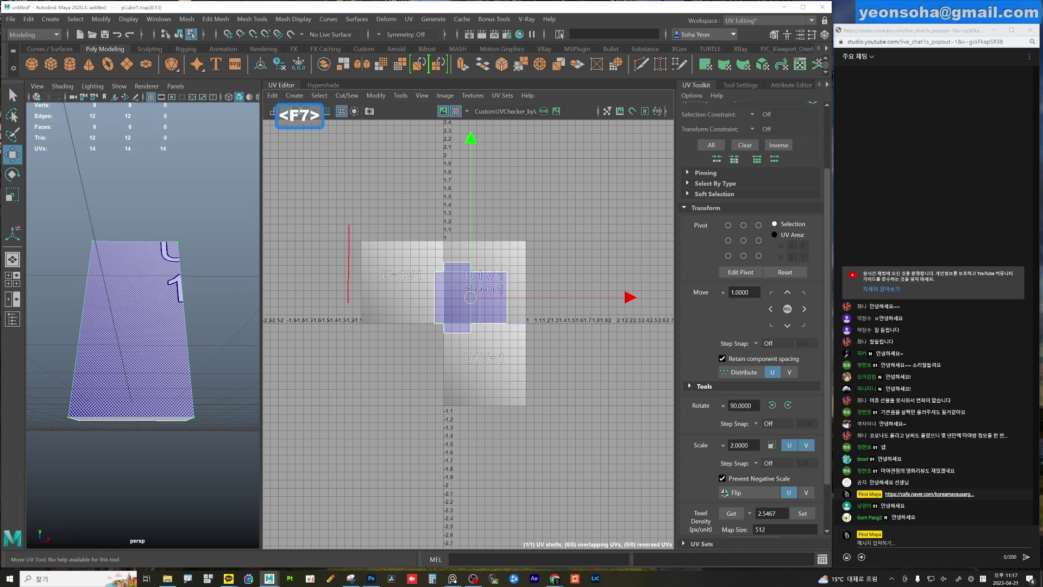
drag(348, 302, 470, 429)
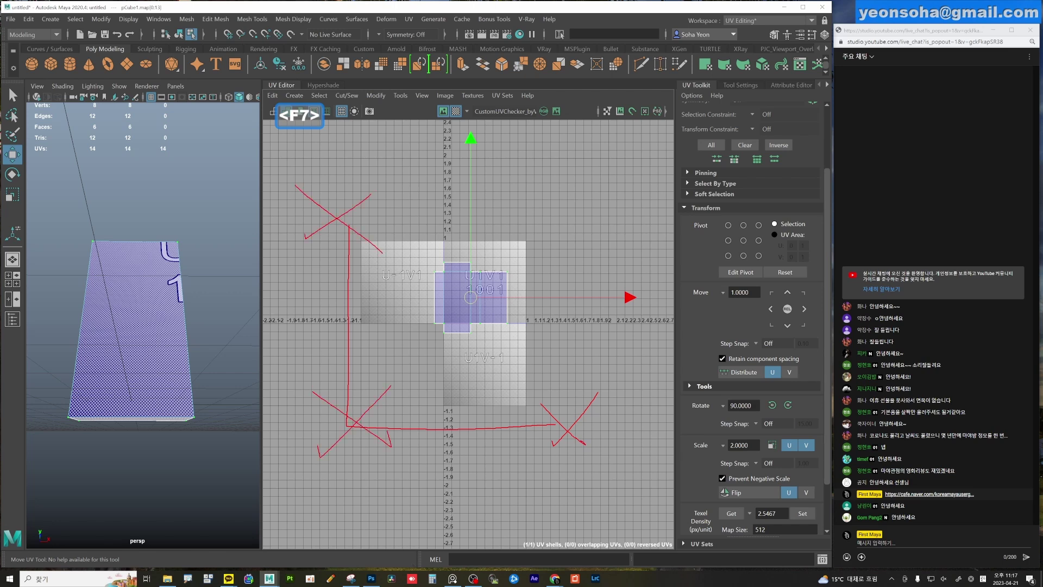
mouse_move(602, 287)
mouse_down()
mouse_move(630, 130)
mouse_move(532, 255)
mouse_move(576, 269)
mouse_move(567, 209)
mouse_up()
key(Escape)
Trial-move and scale the shell, then undo so its position stays unchanged.
alt+right_drag(337, 430, 466, 400)
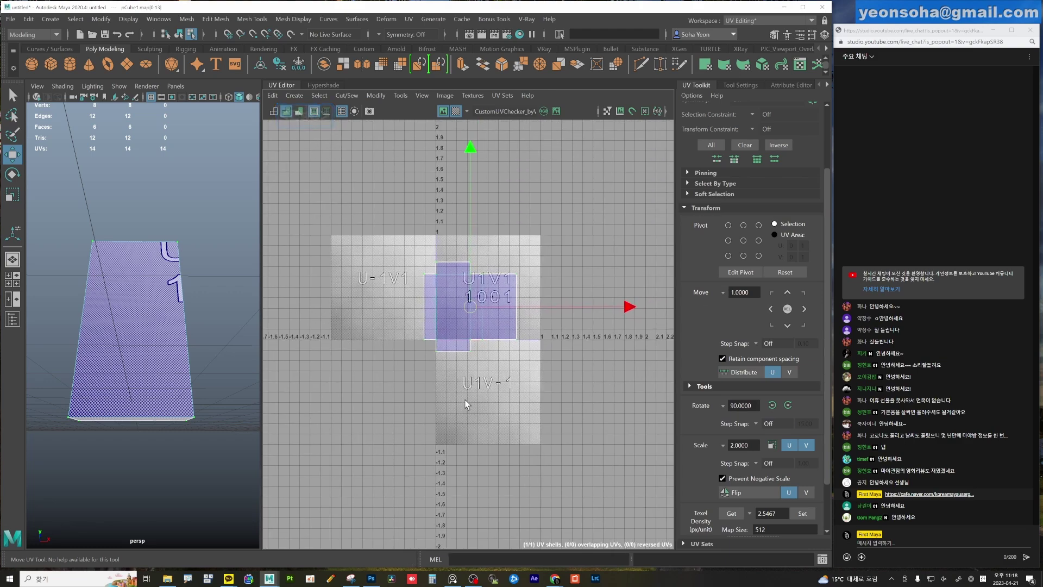
alt+right_drag(568, 389, 578, 410)
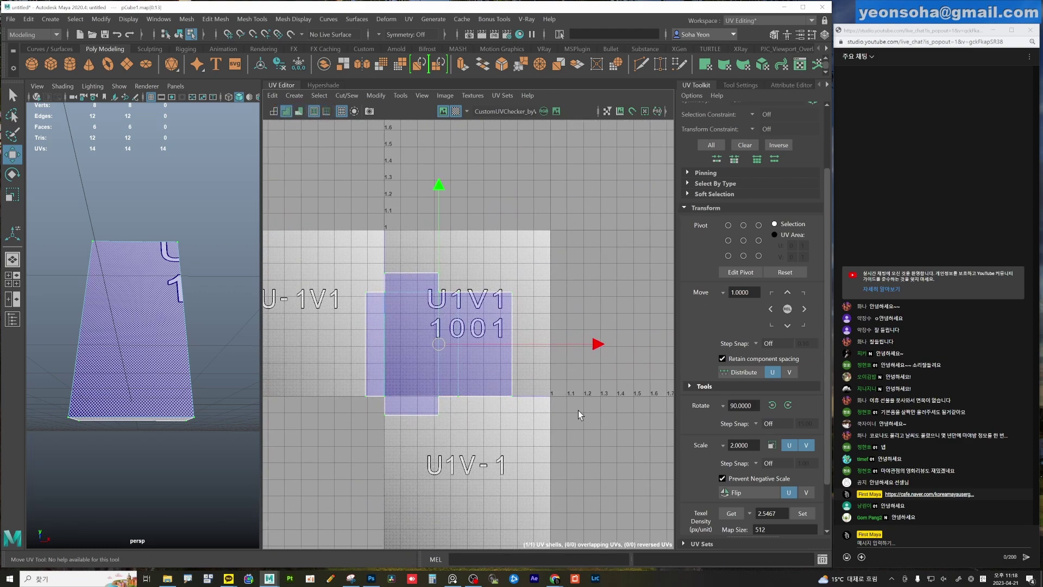
mouse_move(440, 345)
mouse_down()
mouse_move(468, 315)
mouse_move(486, 321)
mouse_up()
key(r)
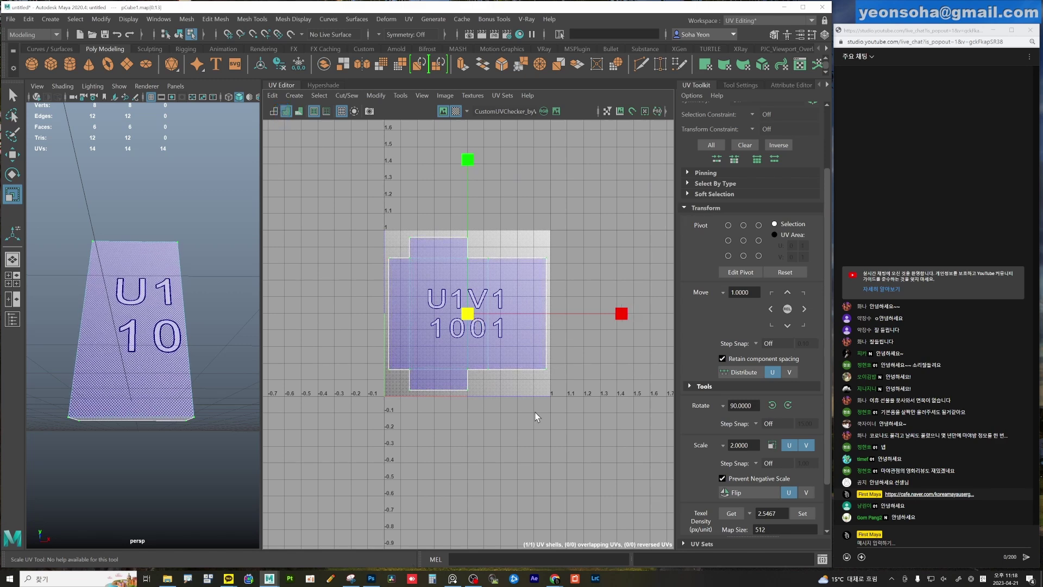
key(ctrl+z)
key(ctrl+z)
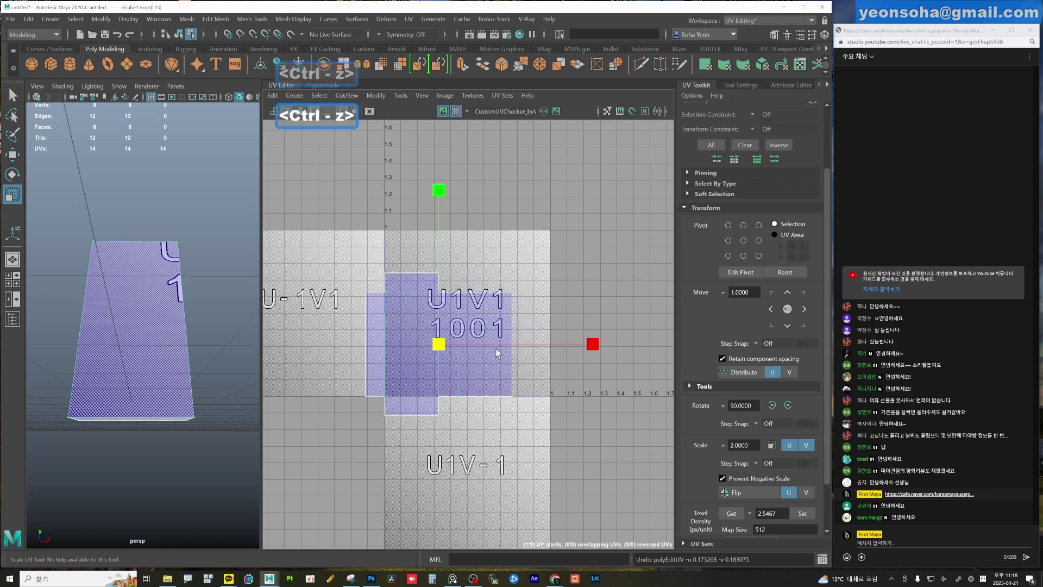
click(376, 95)
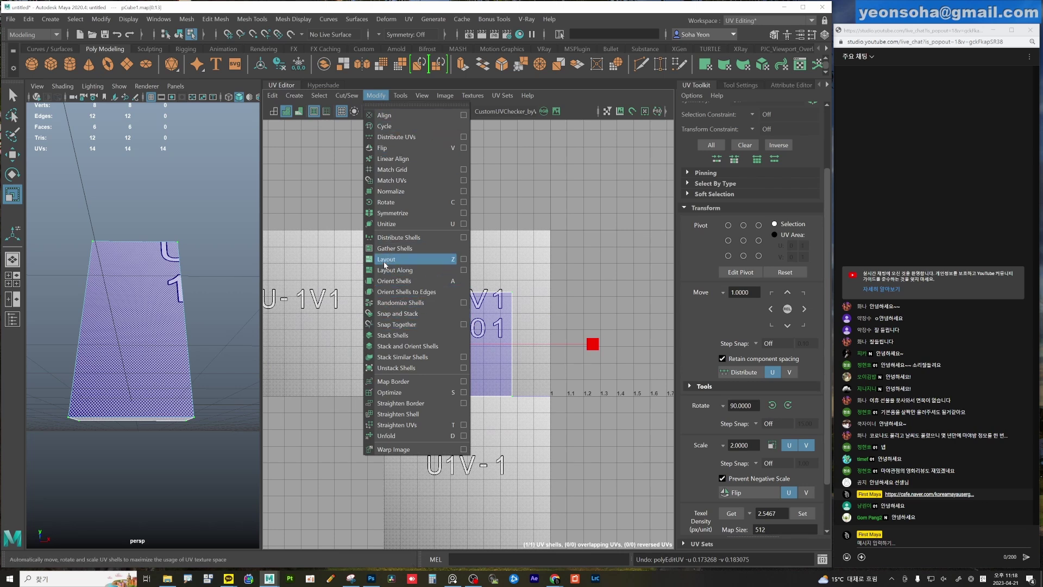
Reset Layout UVs options to 0.0000 shell and tile padding and lay the shell into the 1001 tile.
click(463, 260)
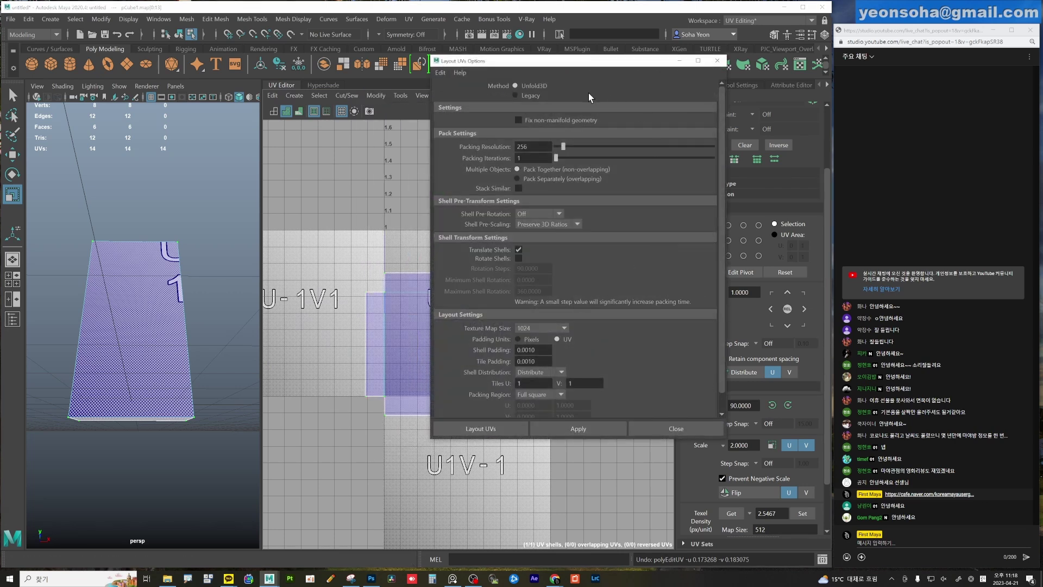
drag(567, 68, 660, 93)
scroll(369, 288, down, 2)
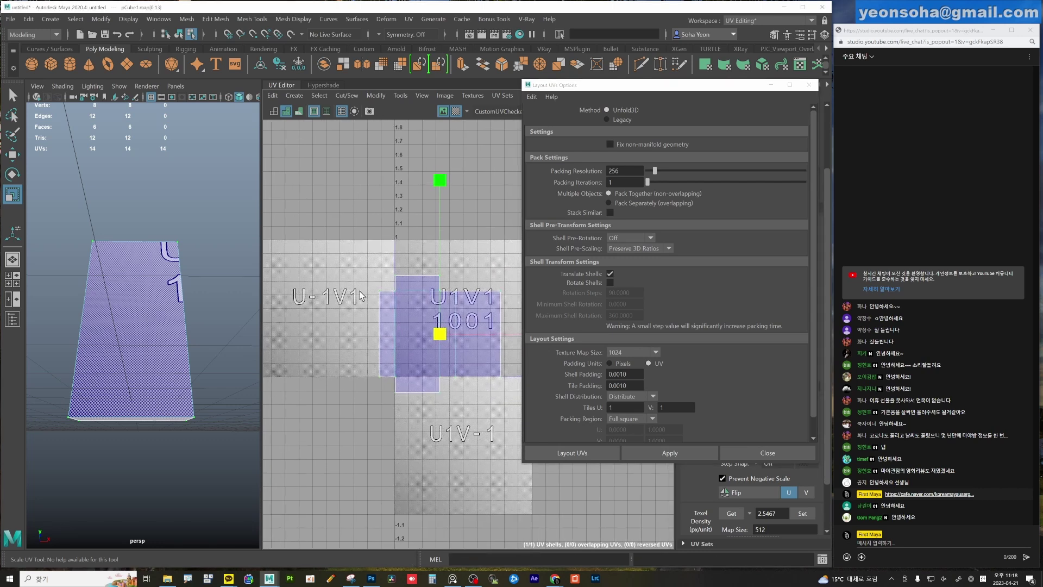
scroll(370, 288, down, 2)
key(alt+e)
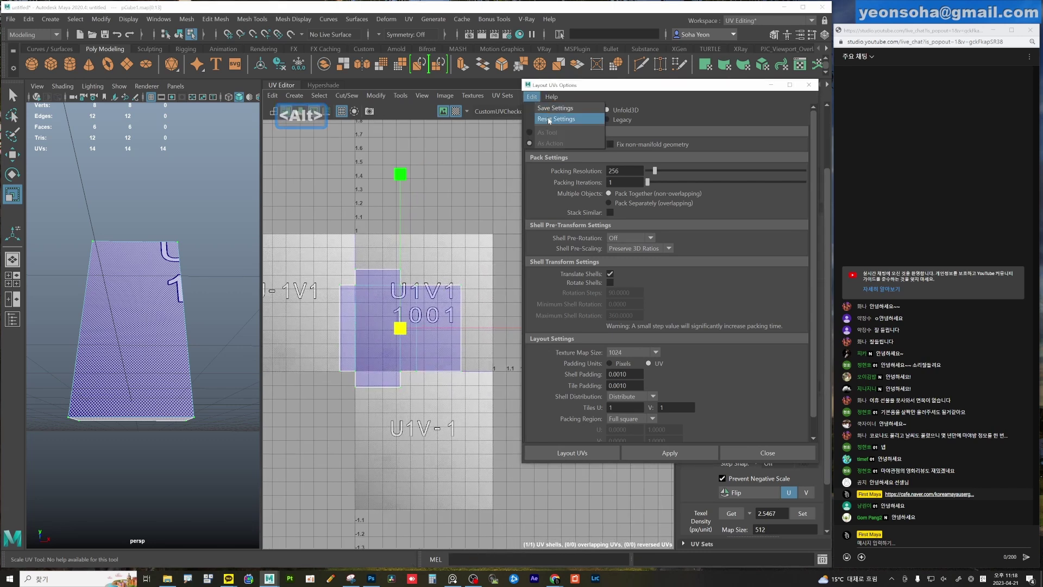
click(559, 118)
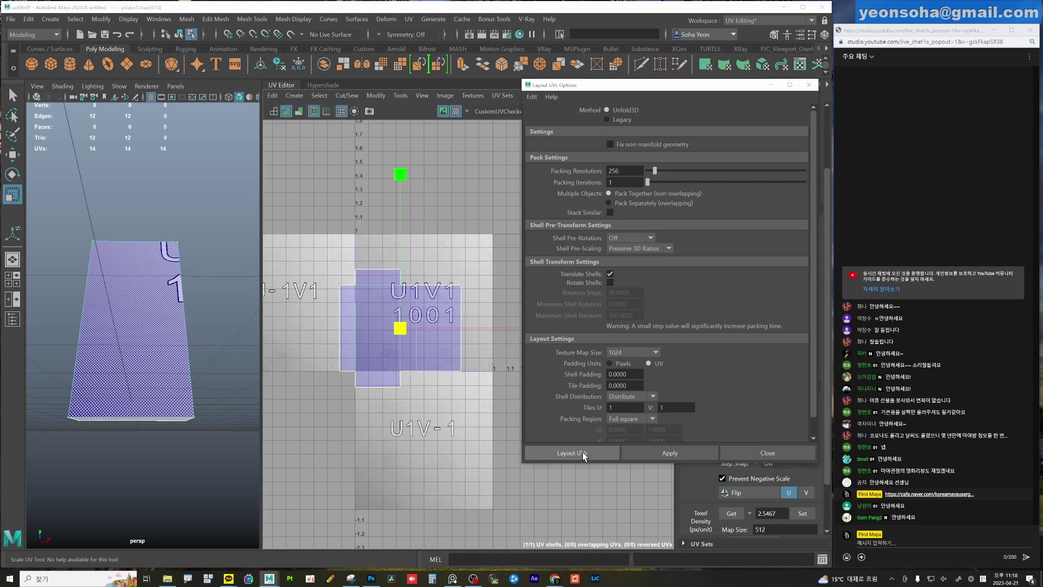
click(653, 448)
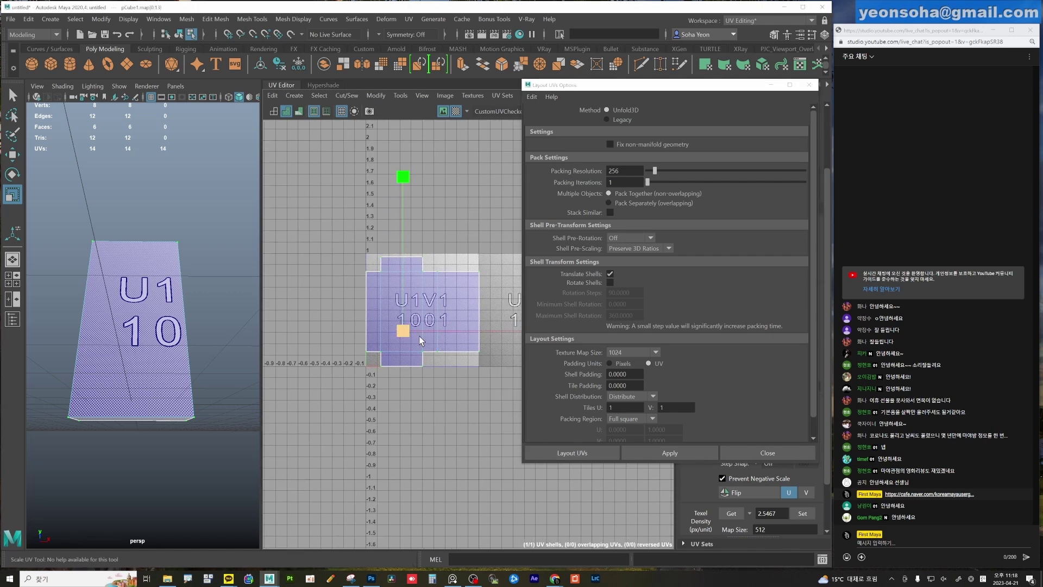
alt+middle_drag(425, 352, 419, 347)
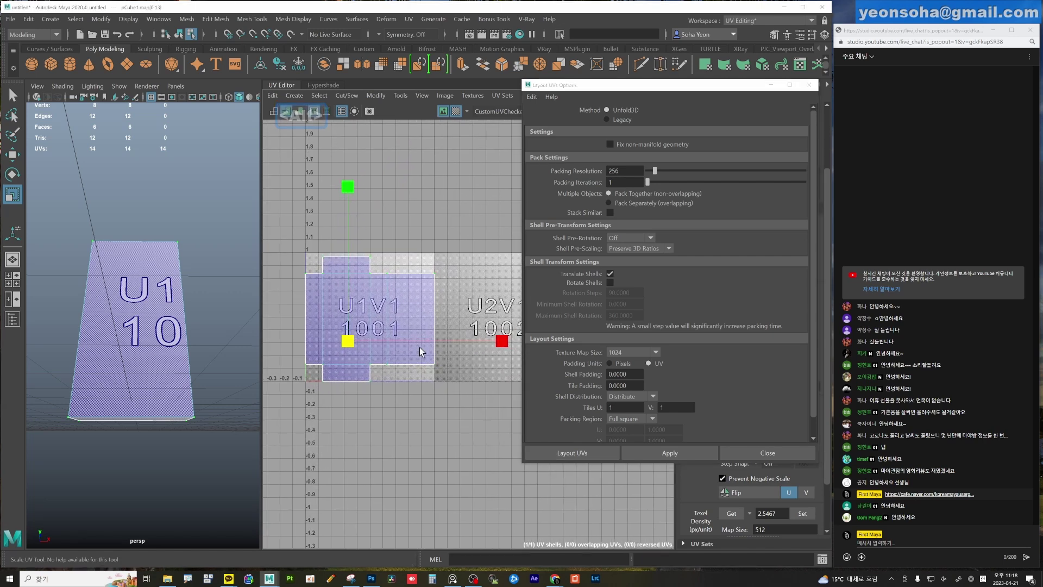
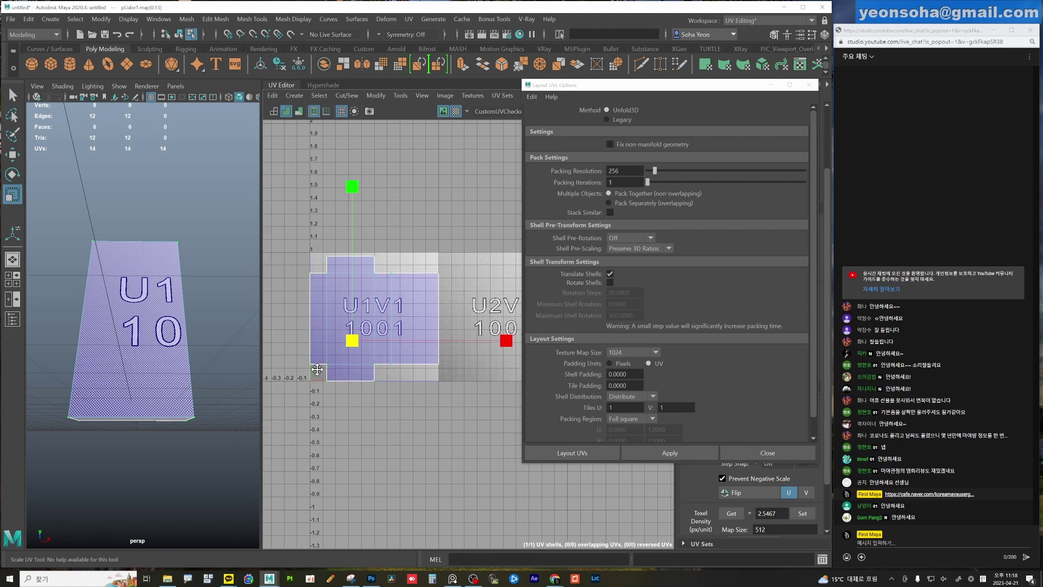
Zoom in on the cube's shell in the U1V1 tile, undoing a trial corner UV move.
scroll(337, 348, up, 3)
scroll(353, 369, up, 3)
scroll(373, 402, up, 3)
scroll(373, 402, up, 2)
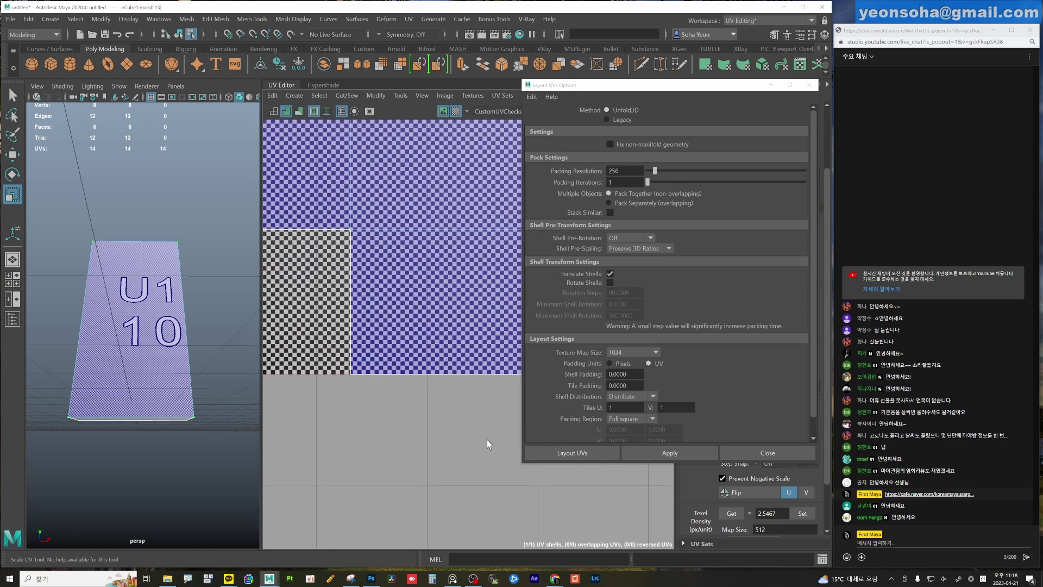
mouse_move(393, 378)
alt+right_down()
mouse_move(424, 369)
mouse_move(163, 359)
alt+right_up()
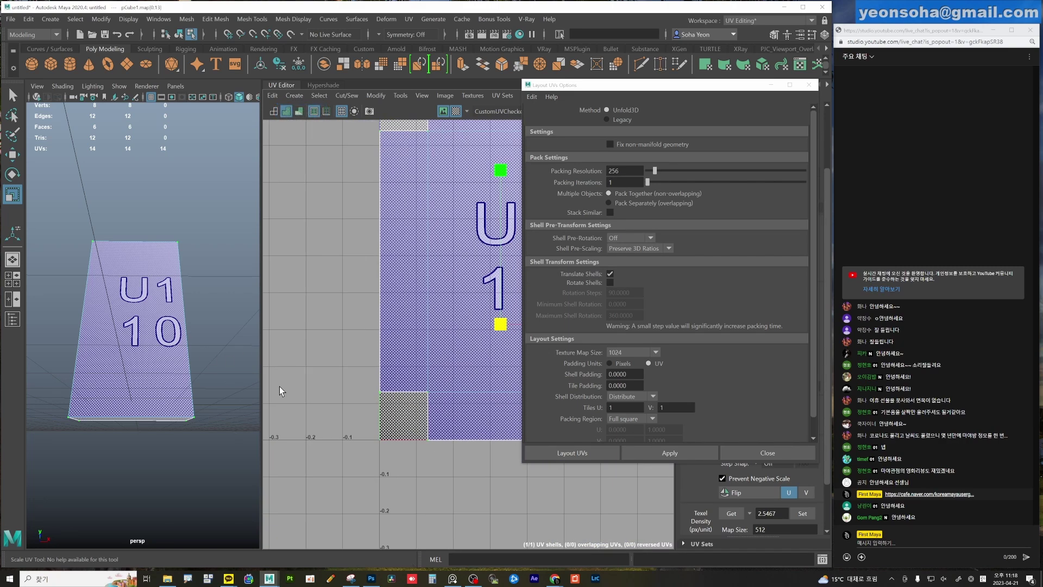
key(alt)
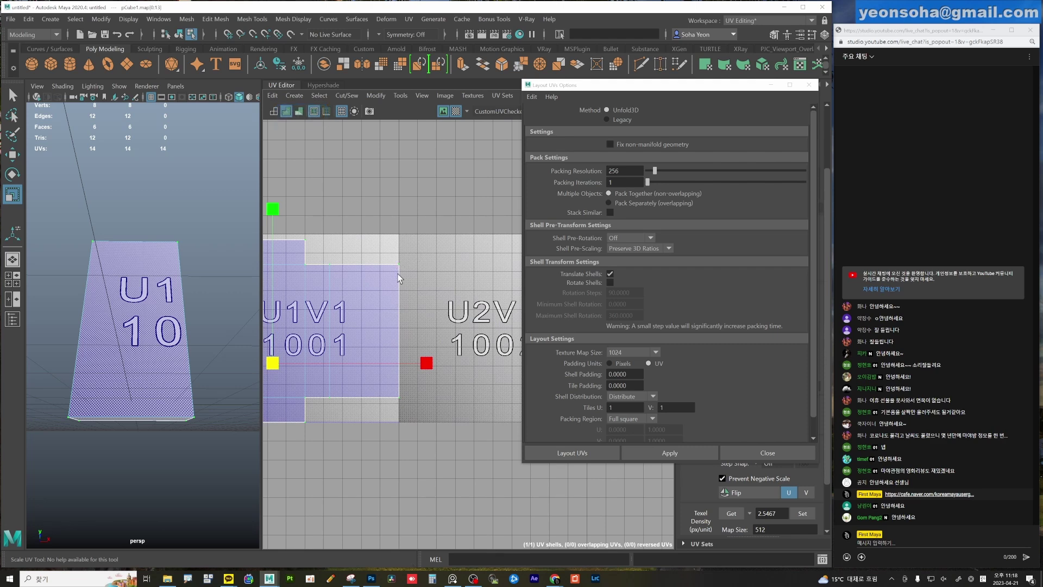
alt+middle_drag(464, 318, 319, 303)
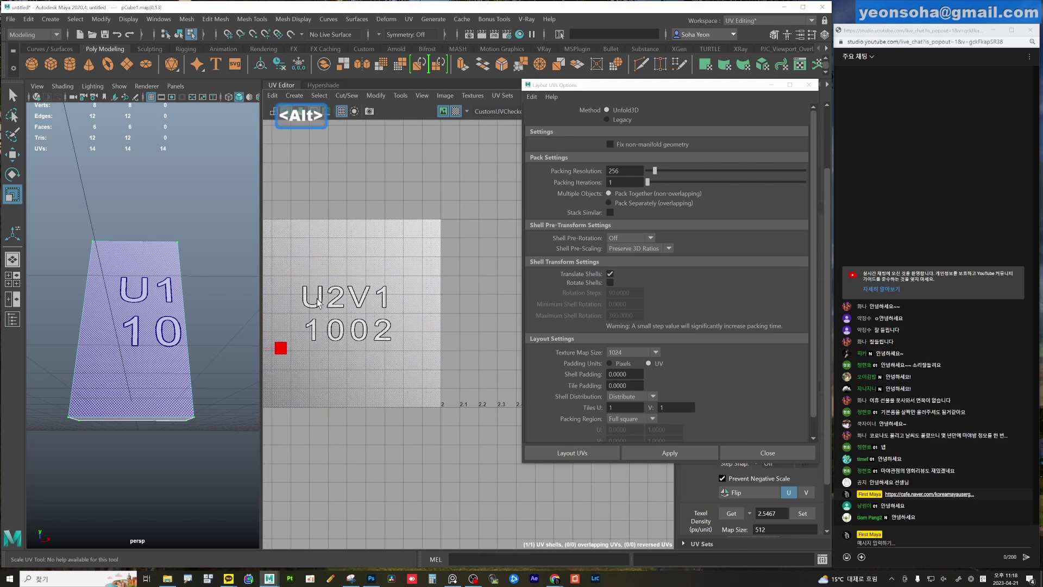
alt+middle_drag(357, 363, 451, 326)
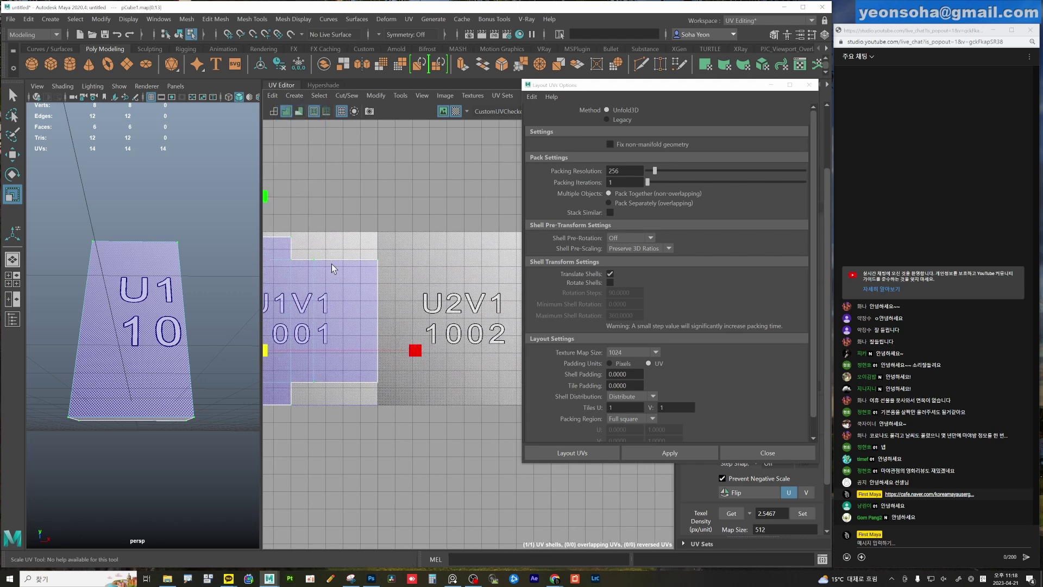
alt+right_drag(357, 311, 300, 349)
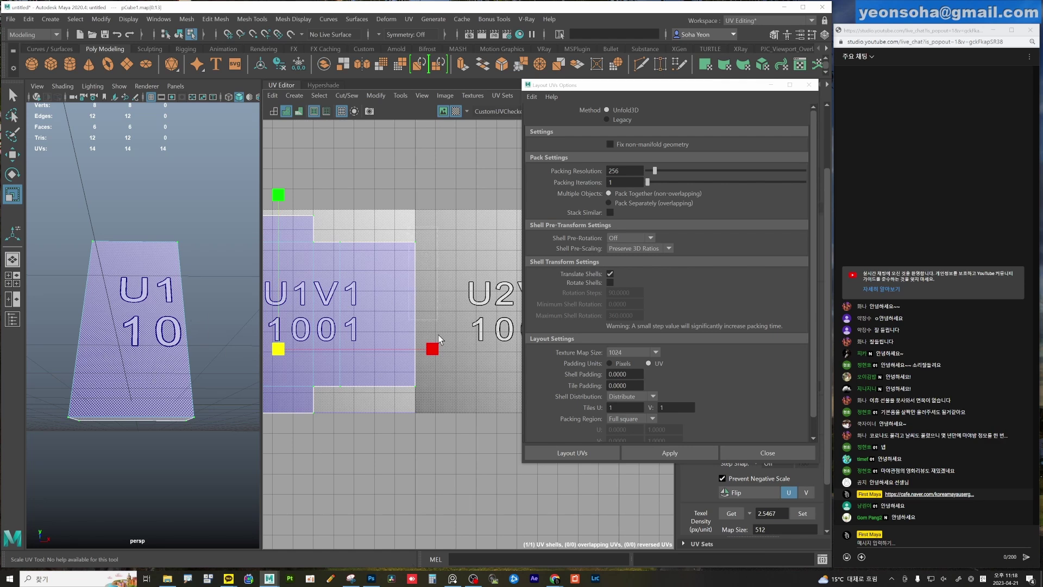
key(w)
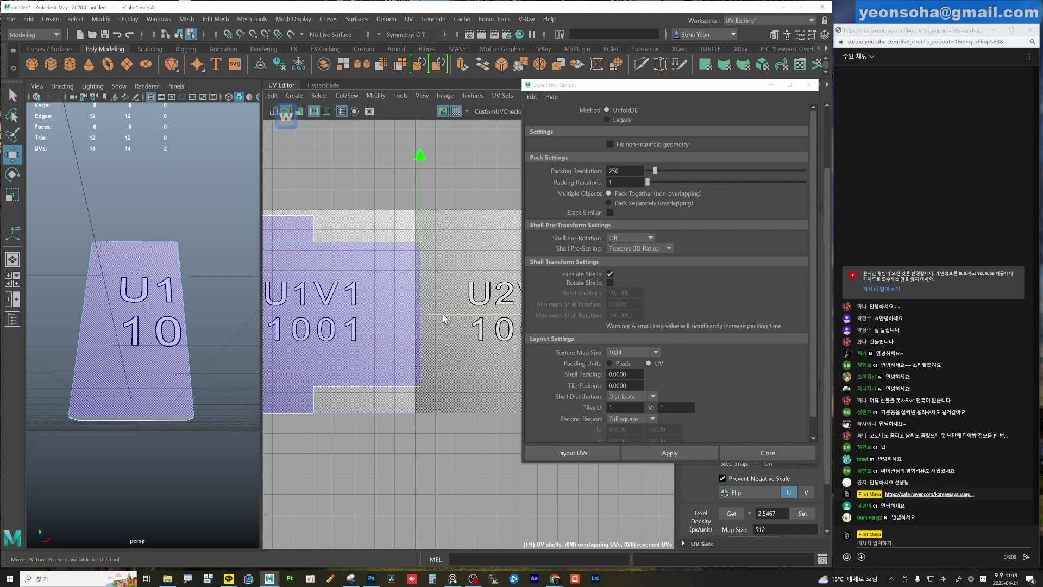
alt+middle_drag(318, 236, 400, 274)
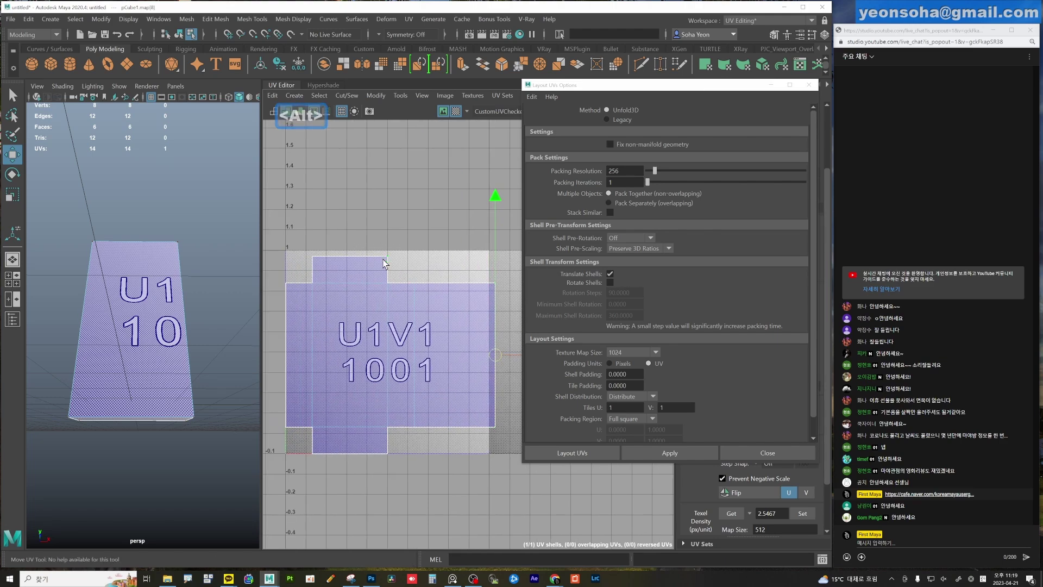
key(w)
drag(388, 256, 389, 238)
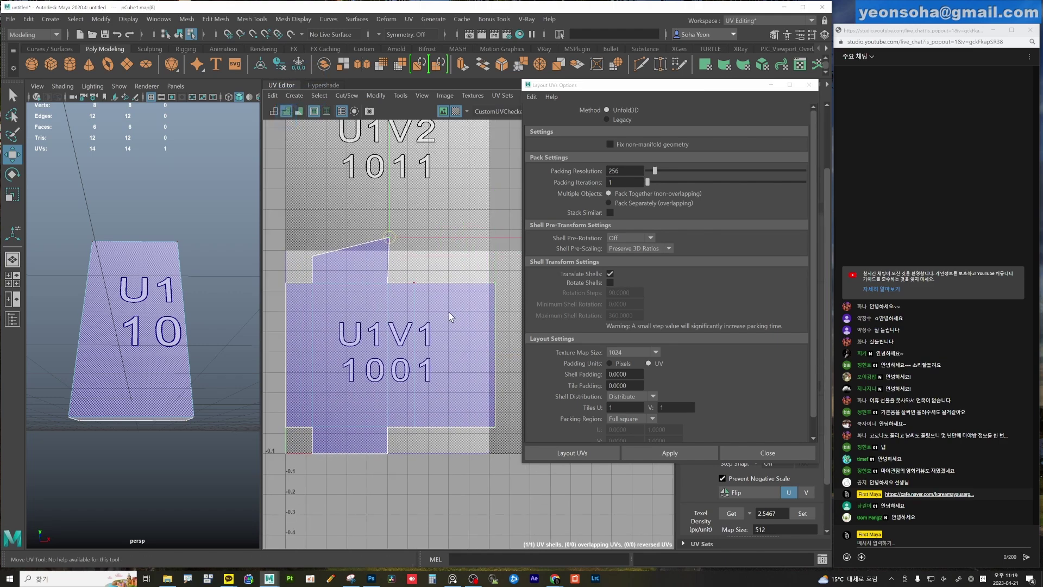
alt+right_drag(449, 316, 426, 313)
key(ctrl+z)
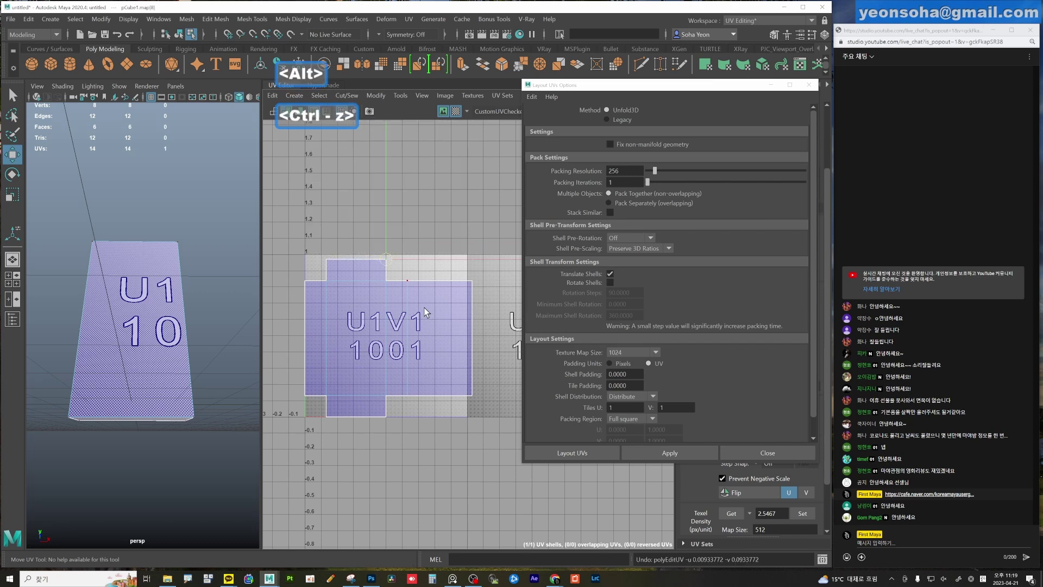
key(ctrl+z)
key(ctrl+z)
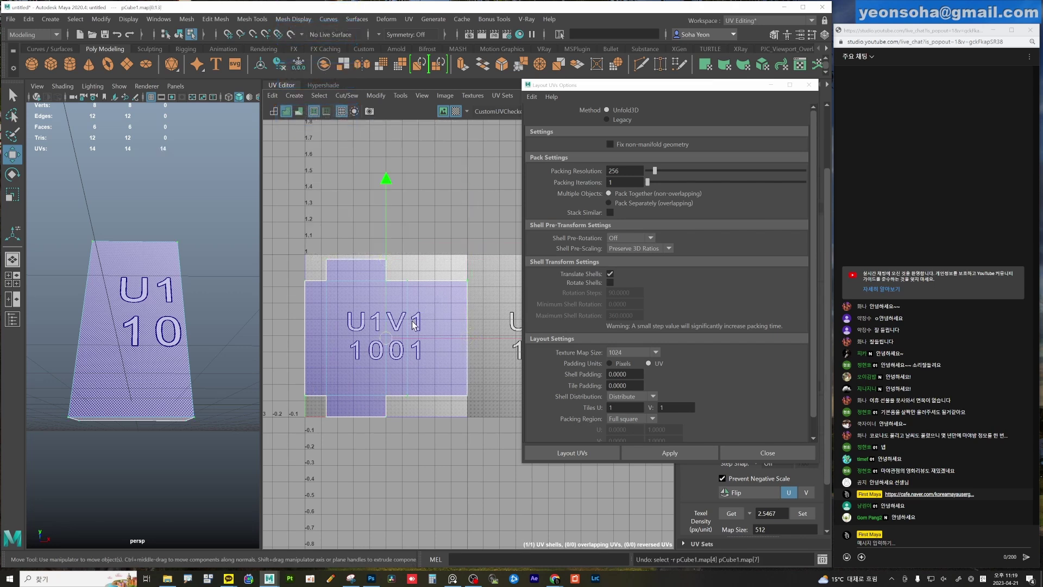
Re-lay out the cube's shell with Shell Padding 0.01 and Tile Padding 0.01.
click(625, 374)
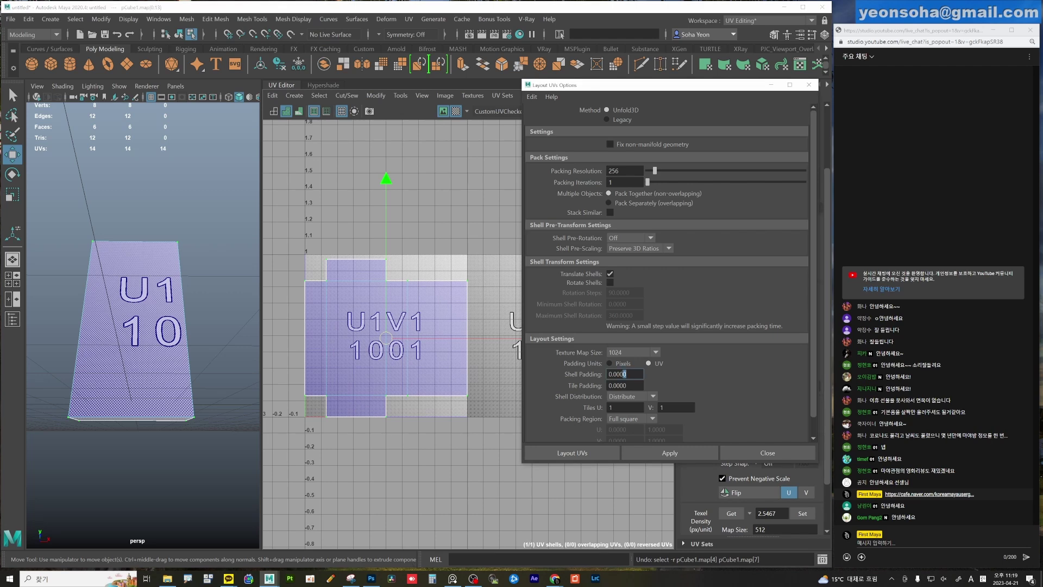
text(0.)
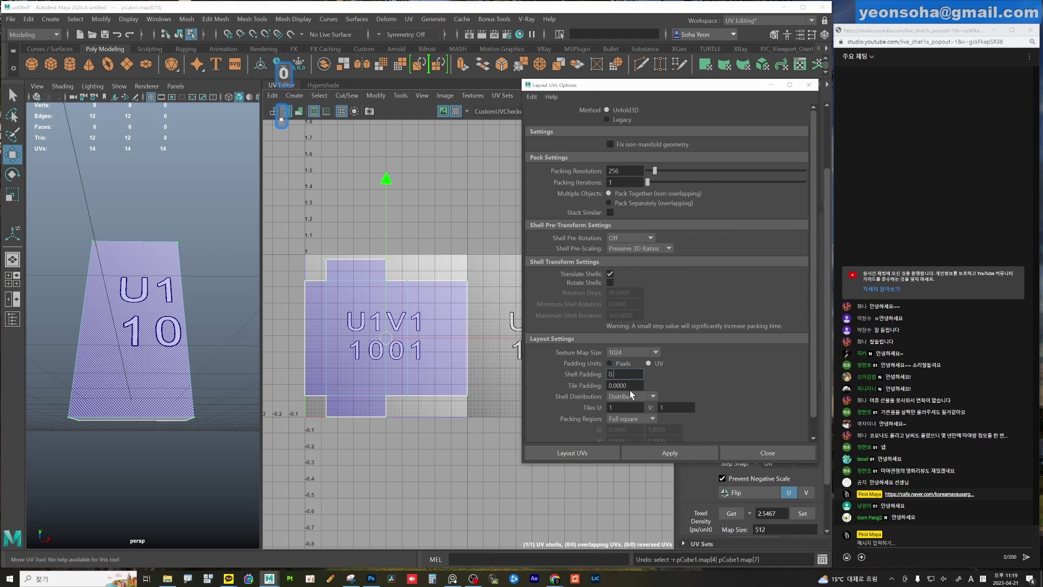
text(01)
key(Tab)
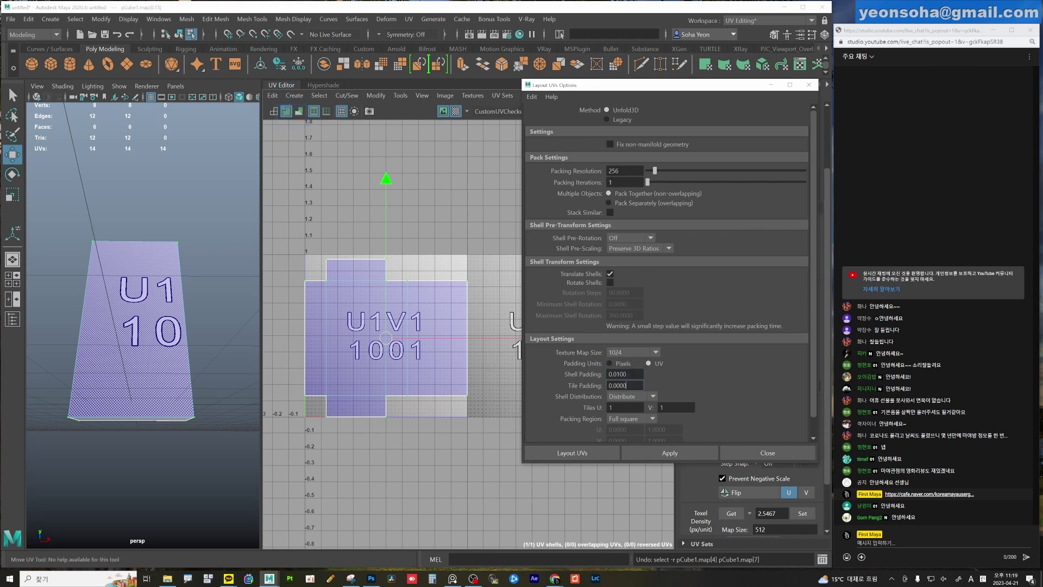
text(0.0)
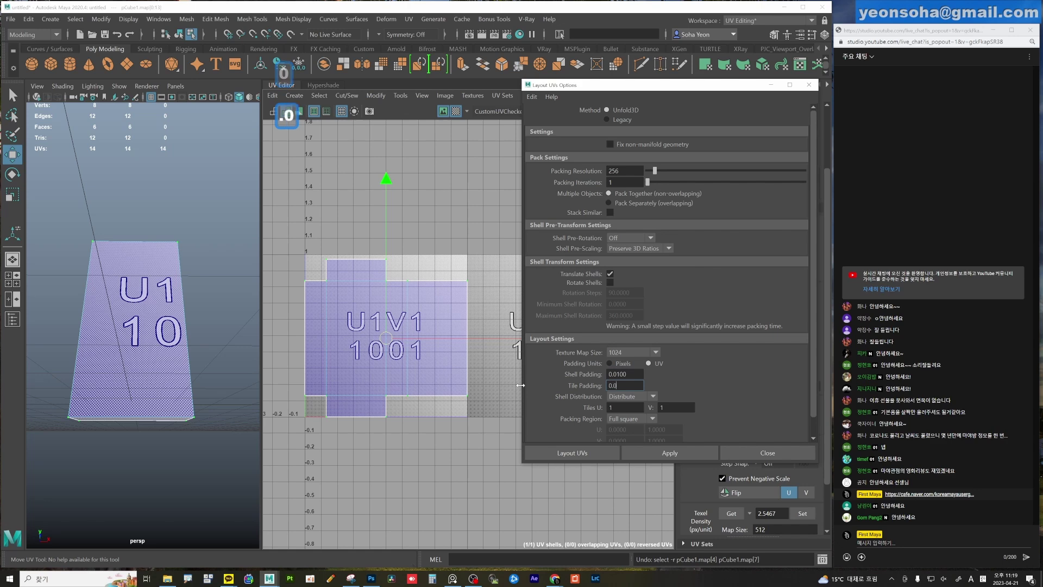
text(1)
key(shift+Tab)
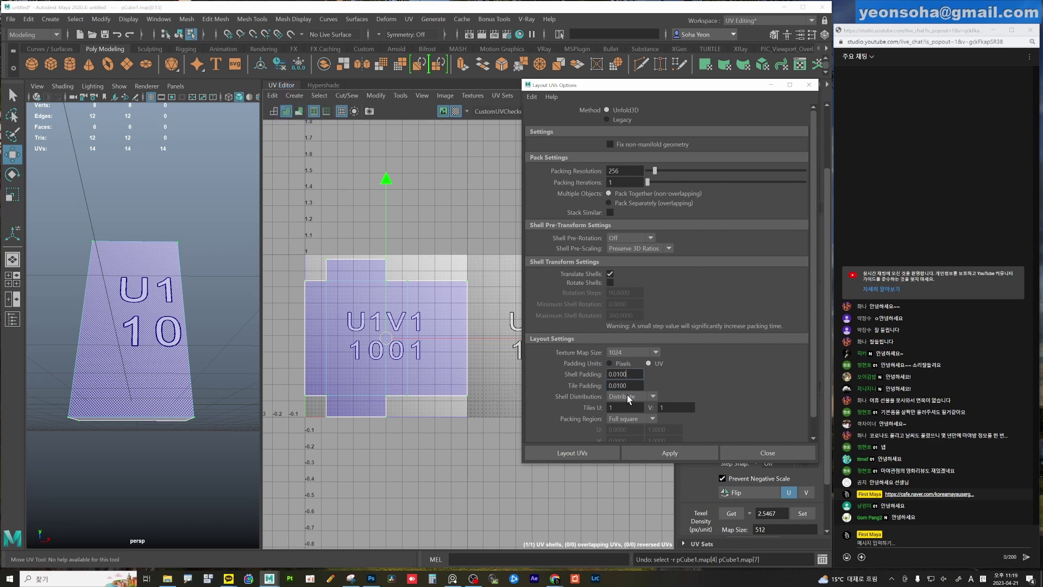
scroll(350, 382, up, 1)
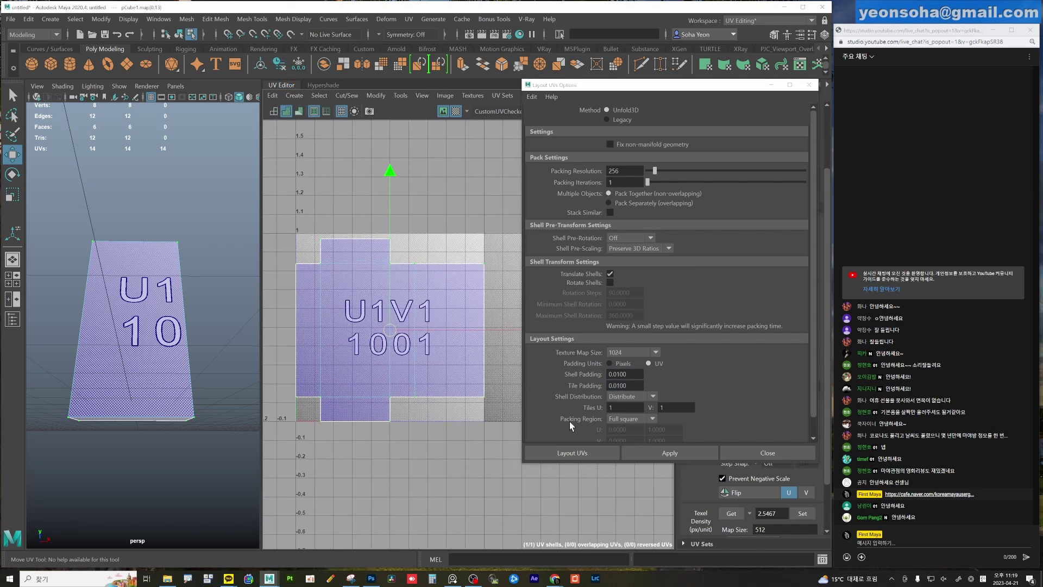
click(683, 451)
alt+middle_drag(382, 313, 363, 321)
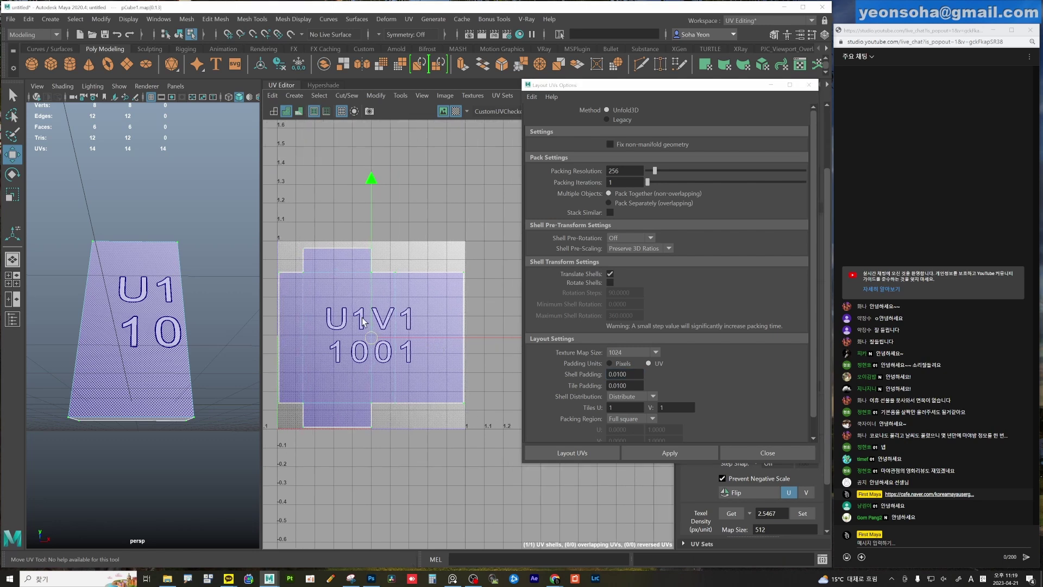
scroll(470, 314, up, 2)
scroll(443, 293, up, 2)
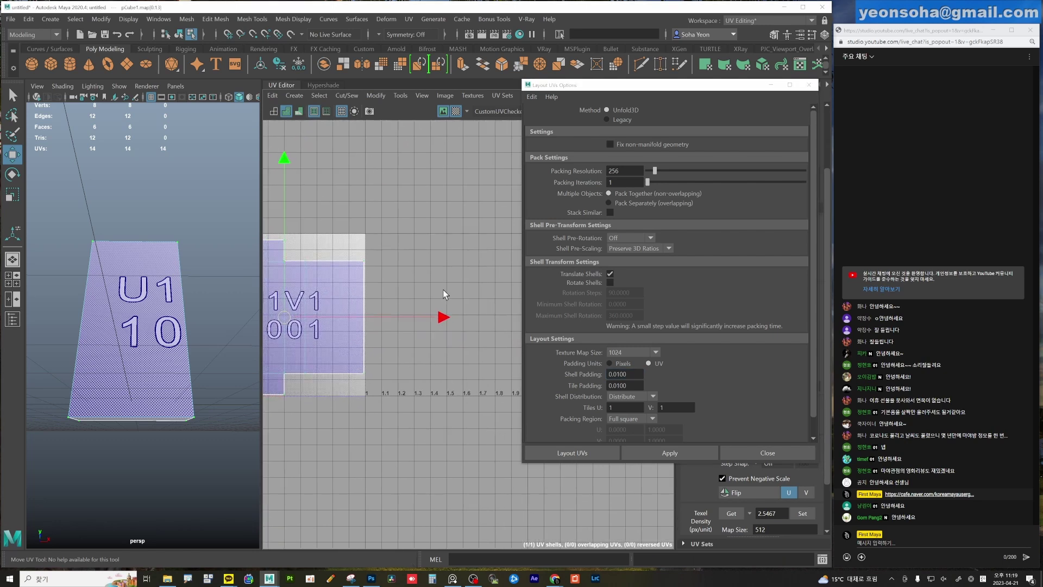
alt+right_drag(395, 276, 370, 259)
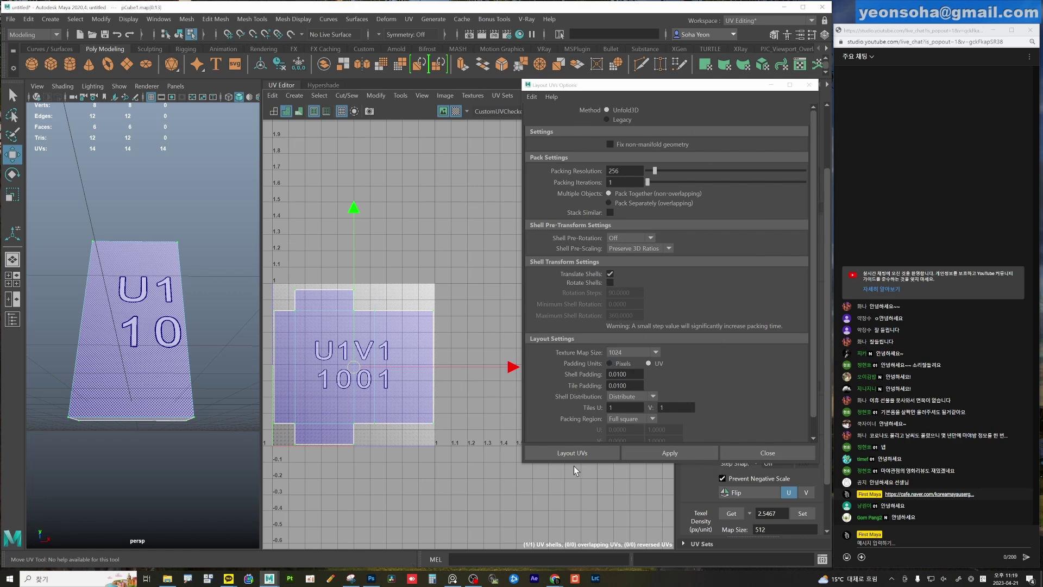
scroll(348, 396, up, 2)
scroll(354, 380, up, 2)
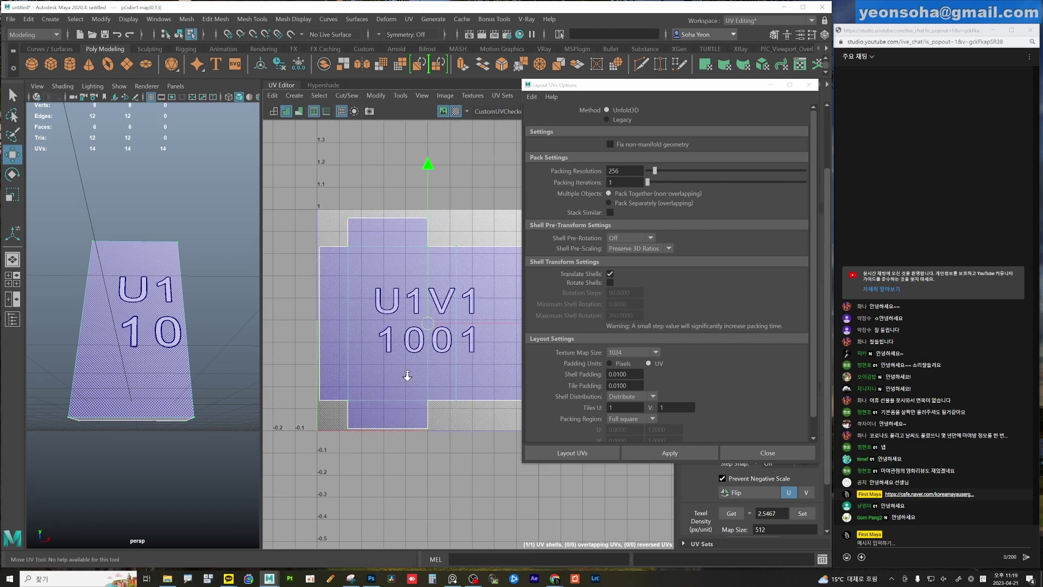
scroll(361, 365, up, 2)
scroll(369, 350, up, 2)
scroll(370, 351, up, 2)
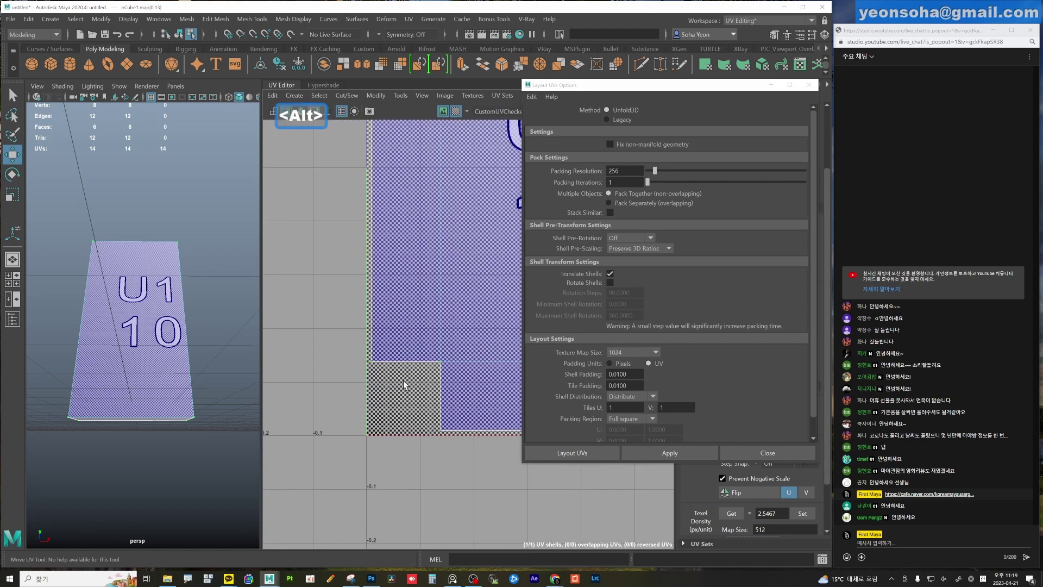
scroll(403, 385, down, 2)
scroll(405, 402, down, 2)
scroll(406, 429, down, 2)
scroll(409, 456, down, 1)
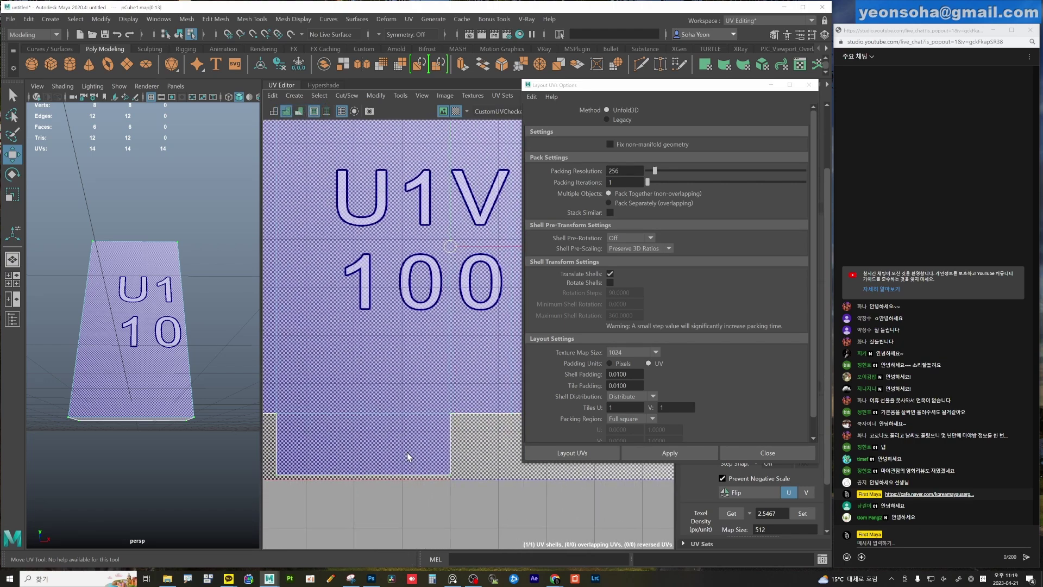
scroll(409, 457, up, 2)
scroll(373, 419, up, 1)
alt+right_drag(350, 383, 594, 359)
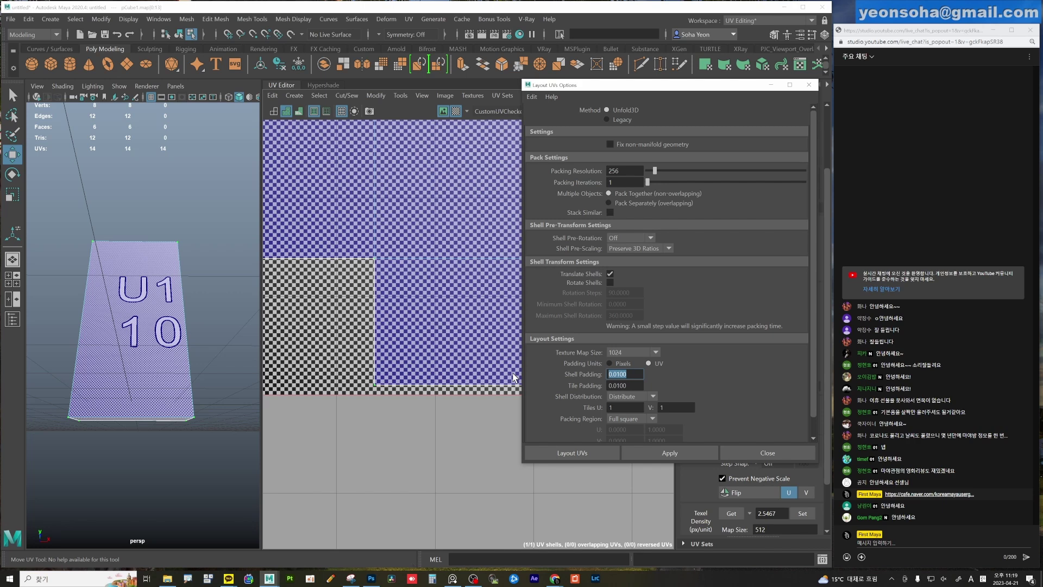
text(0.00)
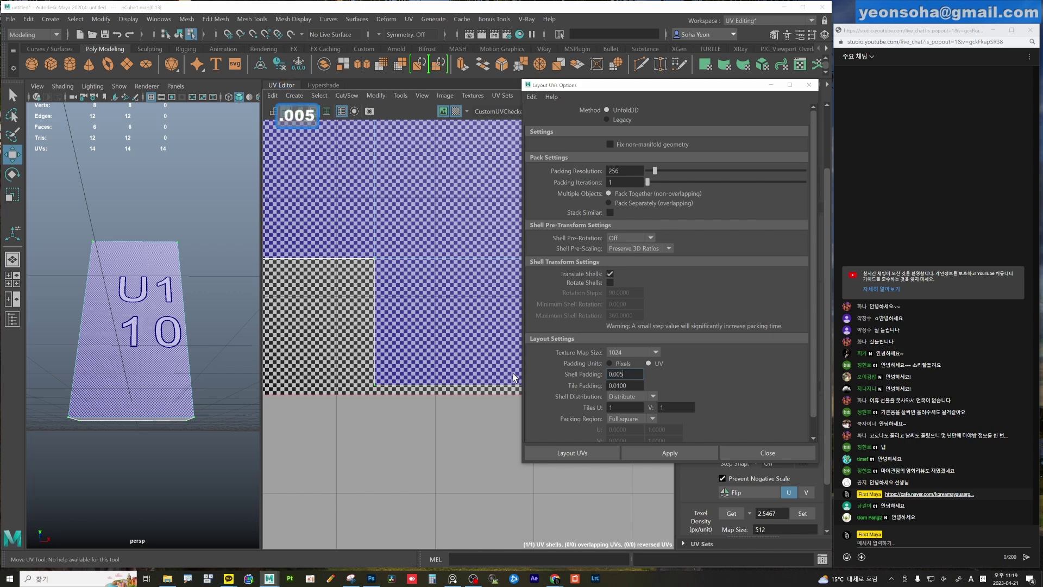
key(Tab)
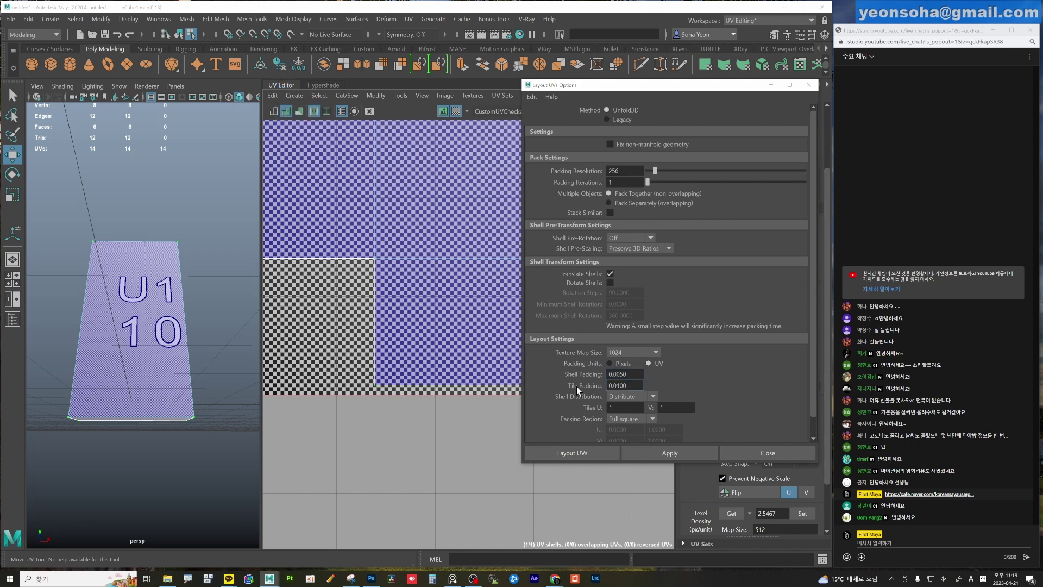
key(BackSpace)
key(BackSpace)
key(BackSpace)
key(BackSpace)
key(BackSpace)
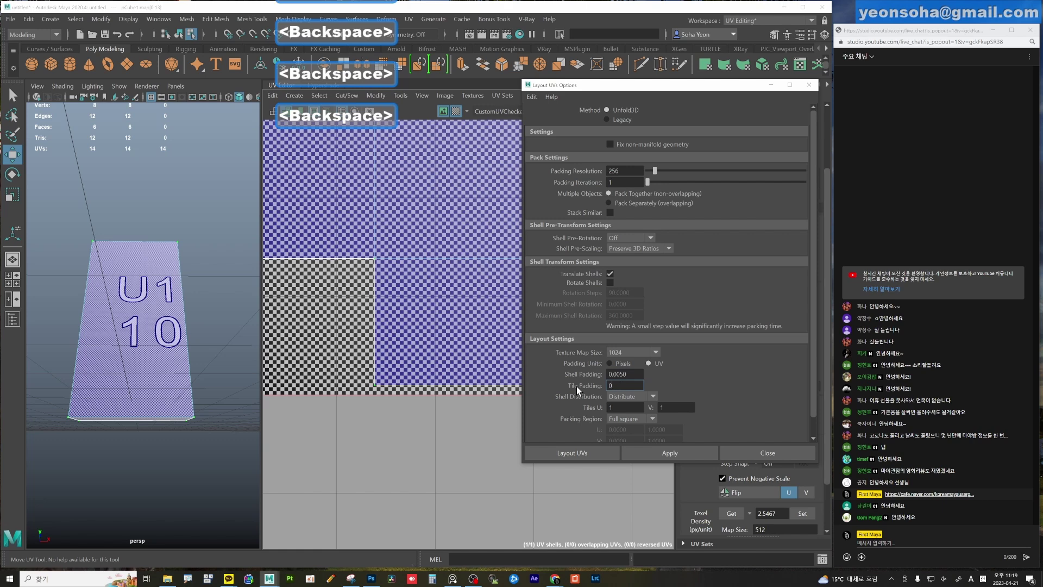
key(BackSpace)
text(0.00)
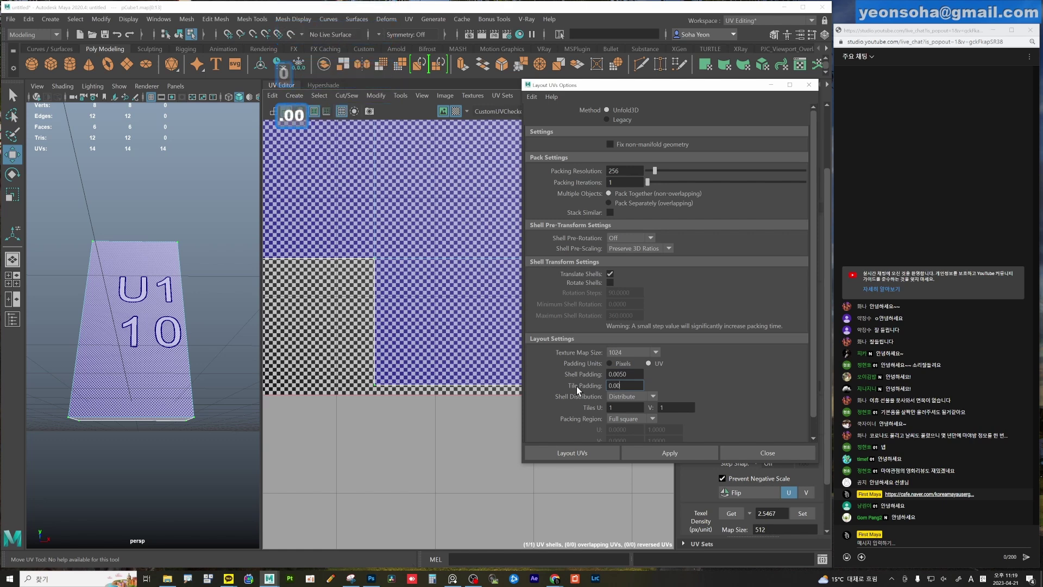
text(5)
key(Return)
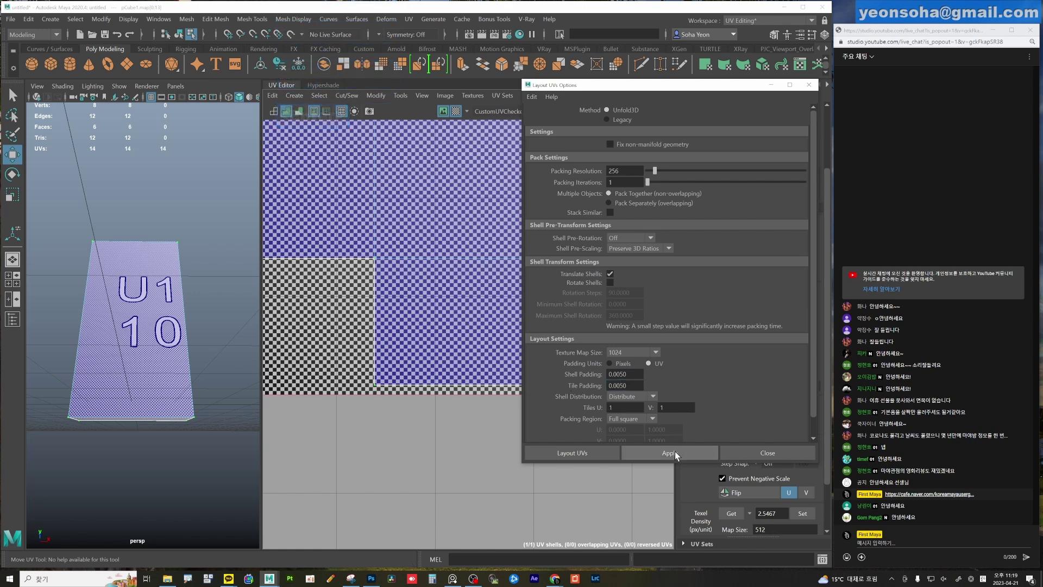
click(674, 453)
scroll(377, 403, down, 2)
scroll(358, 386, down, 2)
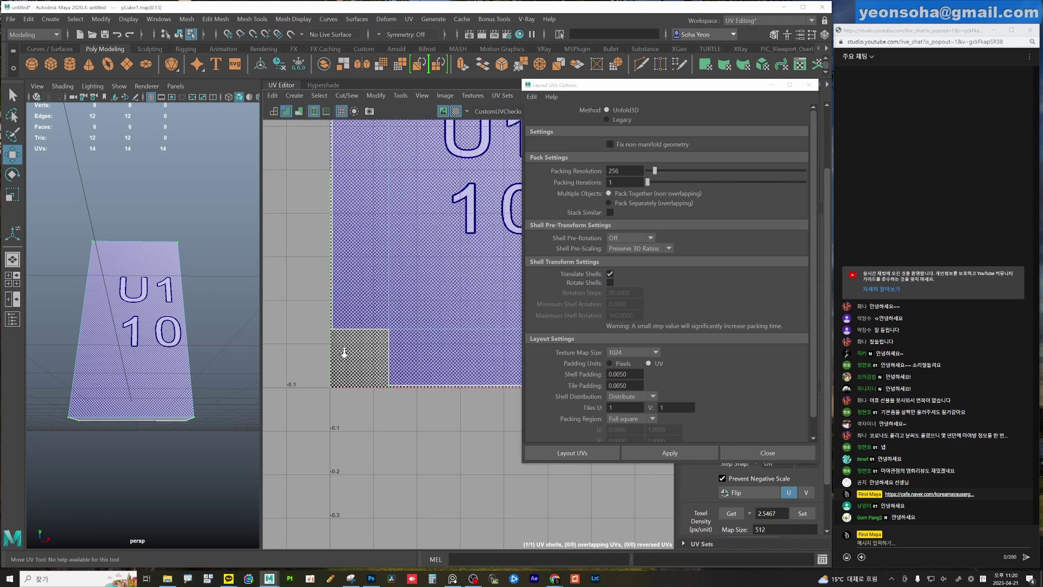
scroll(326, 375, down, 2)
scroll(335, 288, down, 1)
key(alt)
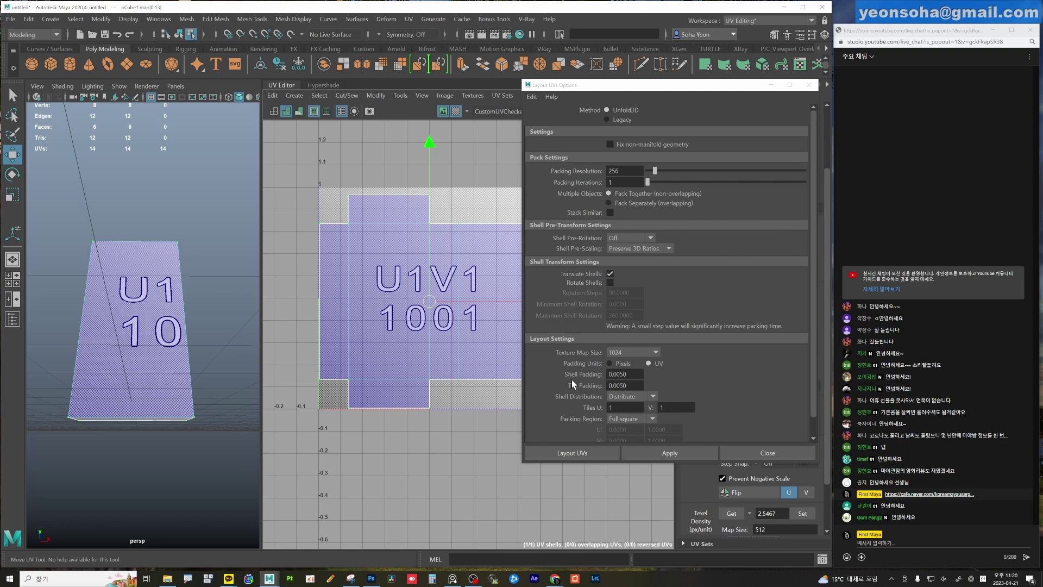
scroll(337, 383, down, 2)
scroll(326, 353, down, 1)
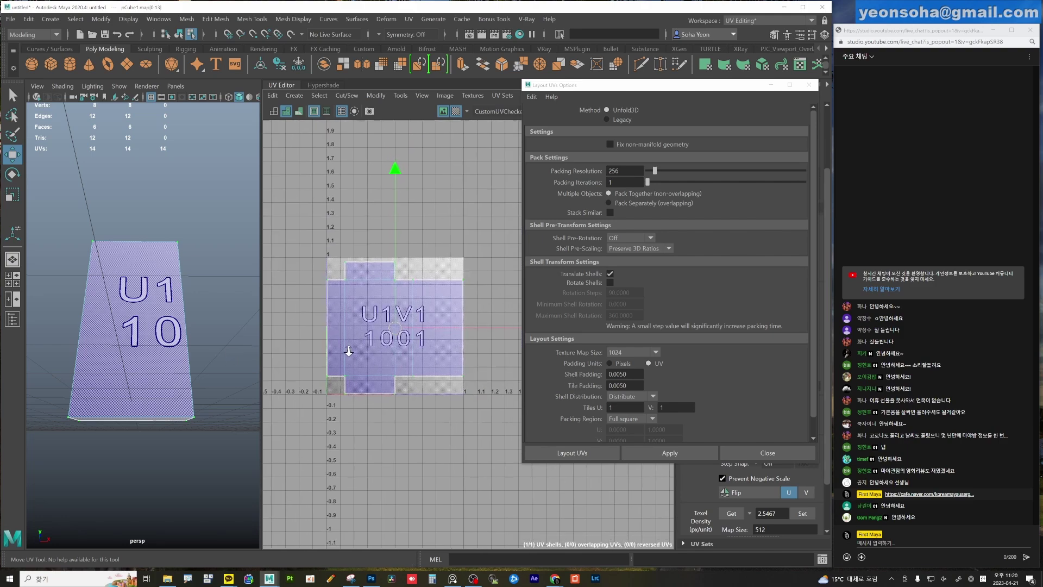
scroll(381, 348, up, 2)
scroll(405, 341, up, 2)
alt+right_drag(400, 327, 500, 361)
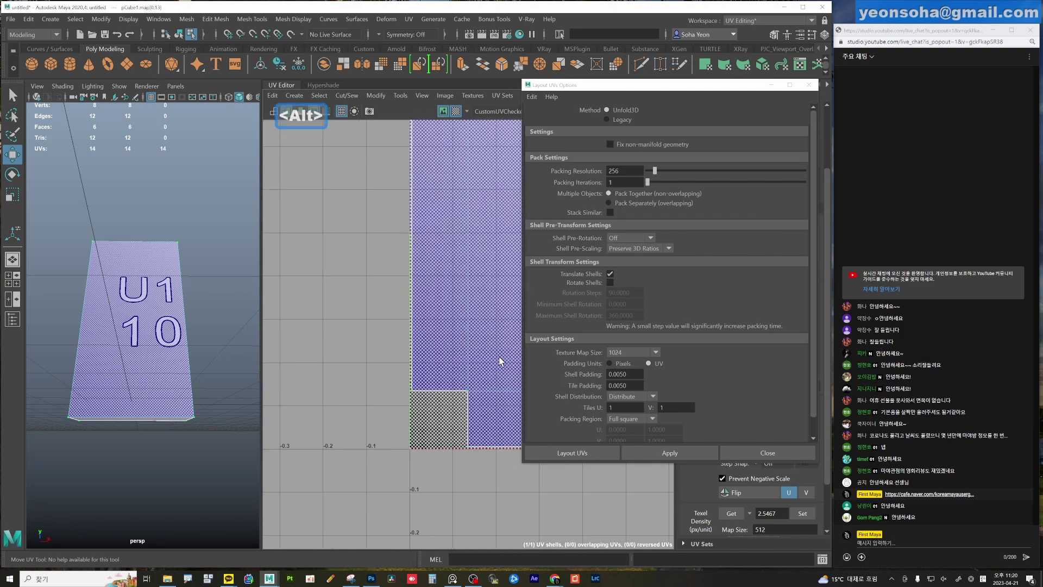
scroll(344, 345, up, 1)
scroll(395, 352, up, 2)
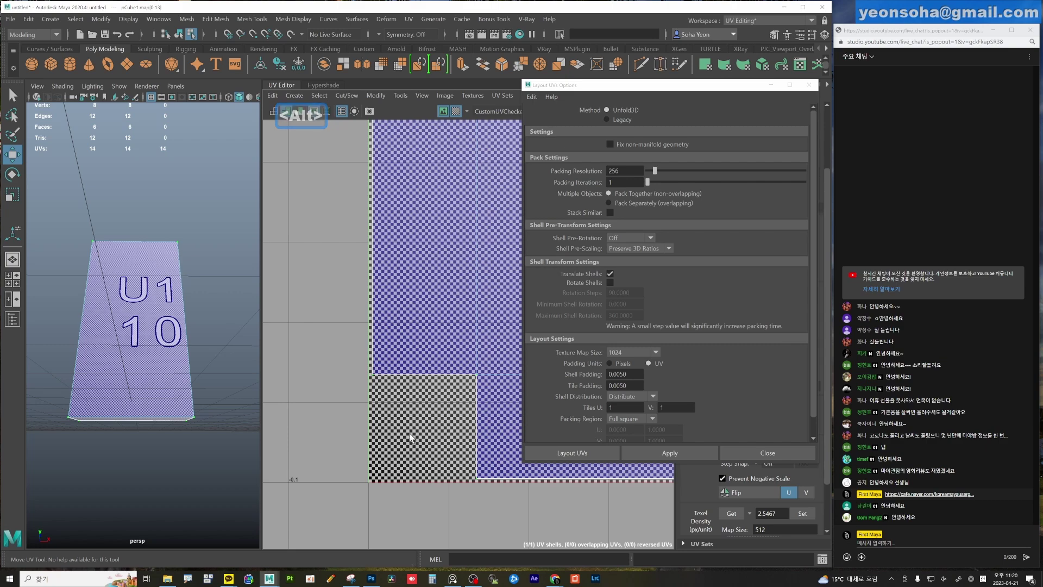
alt+middle_drag(527, 486, 422, 441)
scroll(451, 326, down, 2)
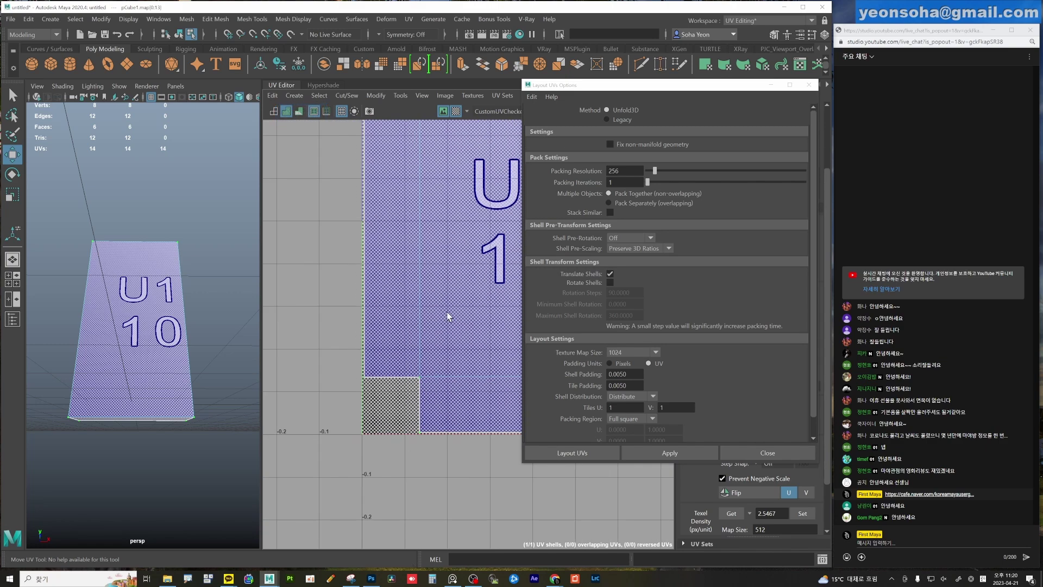
scroll(432, 297, down, 2)
scroll(432, 297, down, 2)
alt+drag(206, 331, 155, 347)
mouse_move(155, 348)
alt+right_down()
mouse_move(158, 243)
mouse_move(210, 246)
alt+right_up()
Add a sphere above the cube and lay out both objects' UVs together.
click(159, 242)
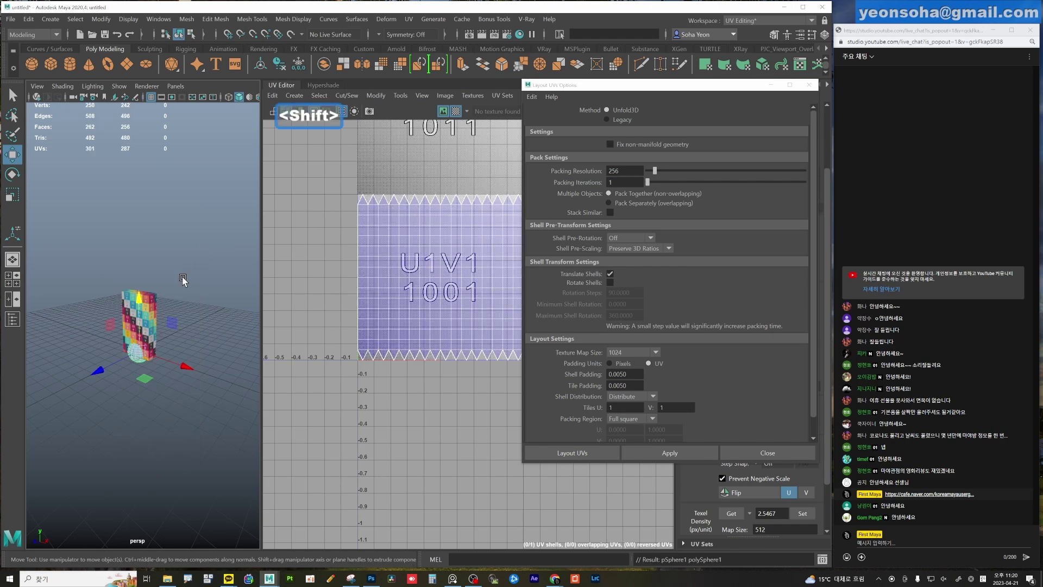
key(alt+w)
middle_drag(166, 290, 166, 222)
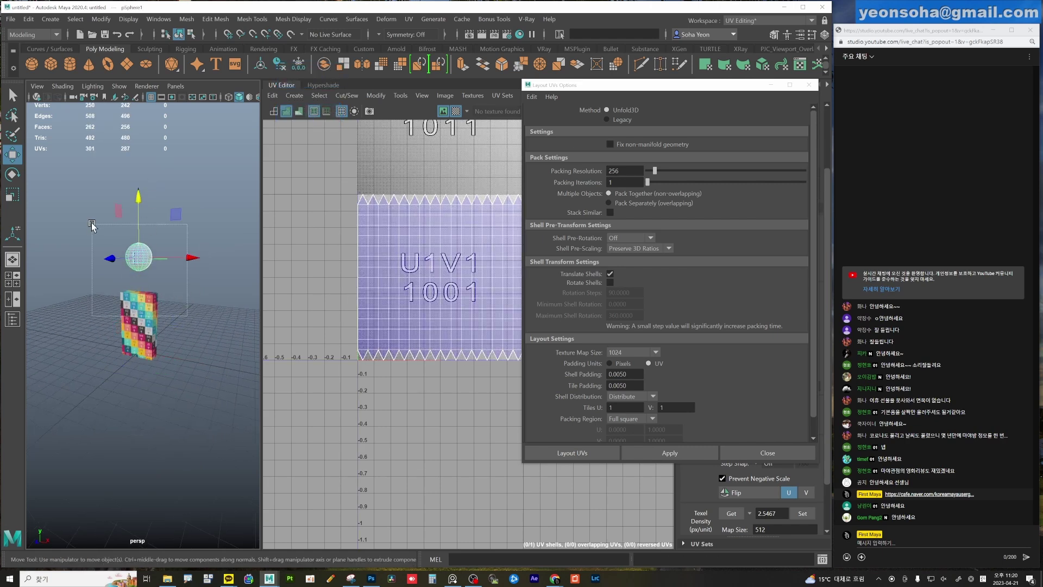
shift+click(138, 326)
key(shift+a)
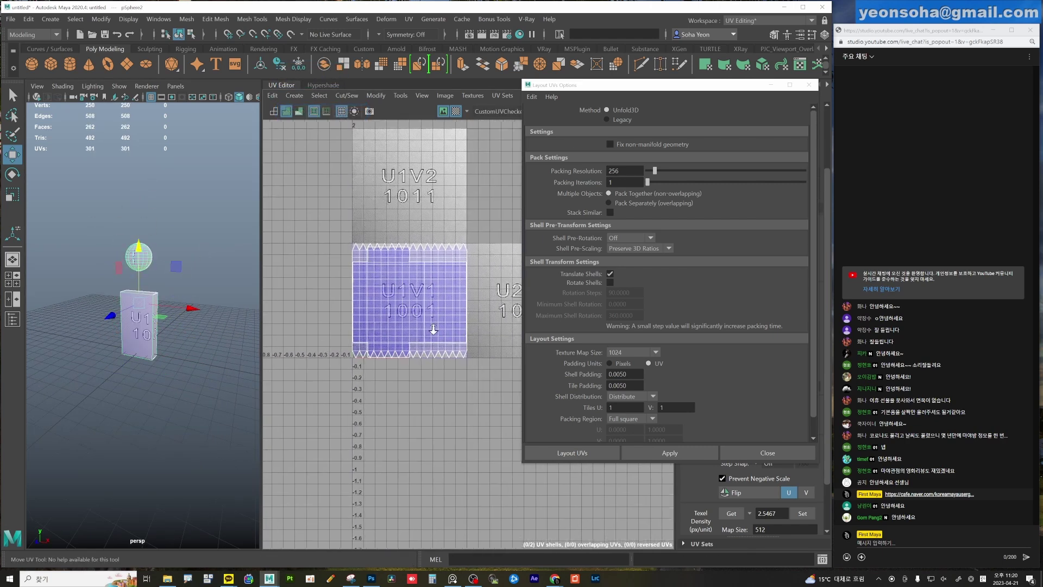
key(alt+4)
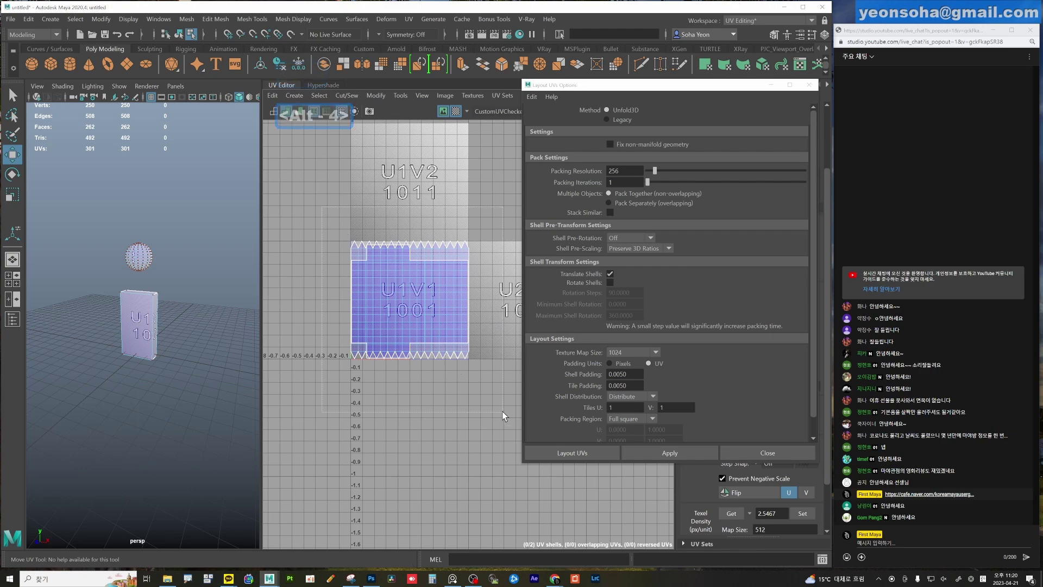
click(692, 454)
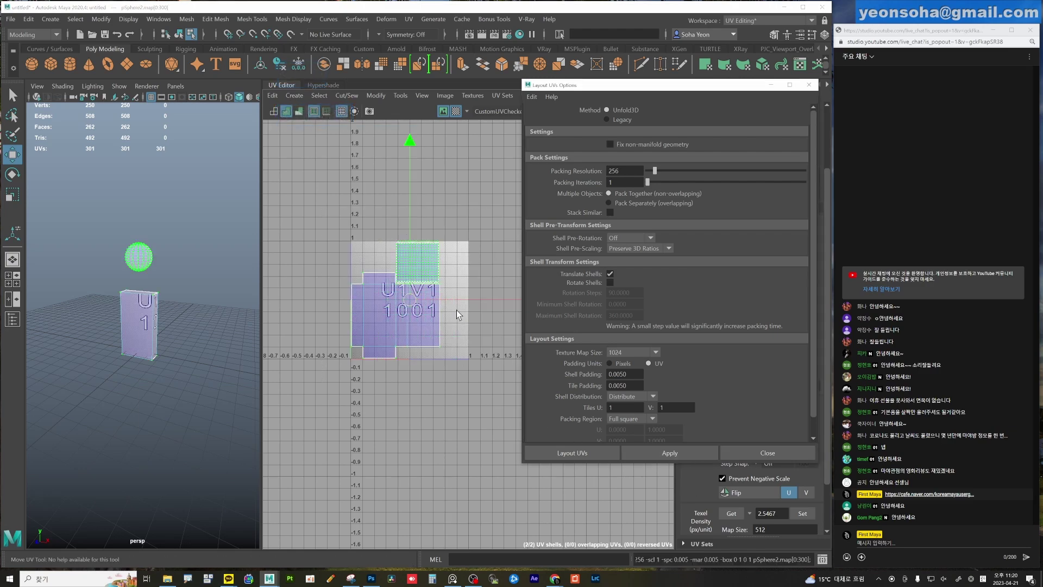
Re-pack the sphere and cube shells with a 0.1 tile padding.
alt+right_drag(351, 303, 426, 270)
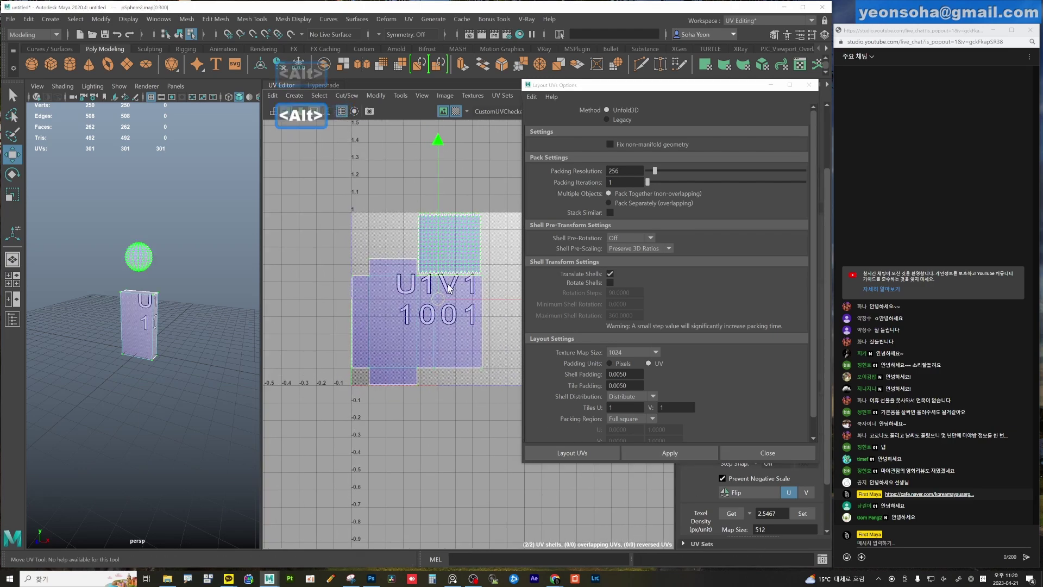
mouse_move(382, 303)
alt+right_down()
mouse_move(457, 357)
mouse_move(408, 325)
alt+right_up()
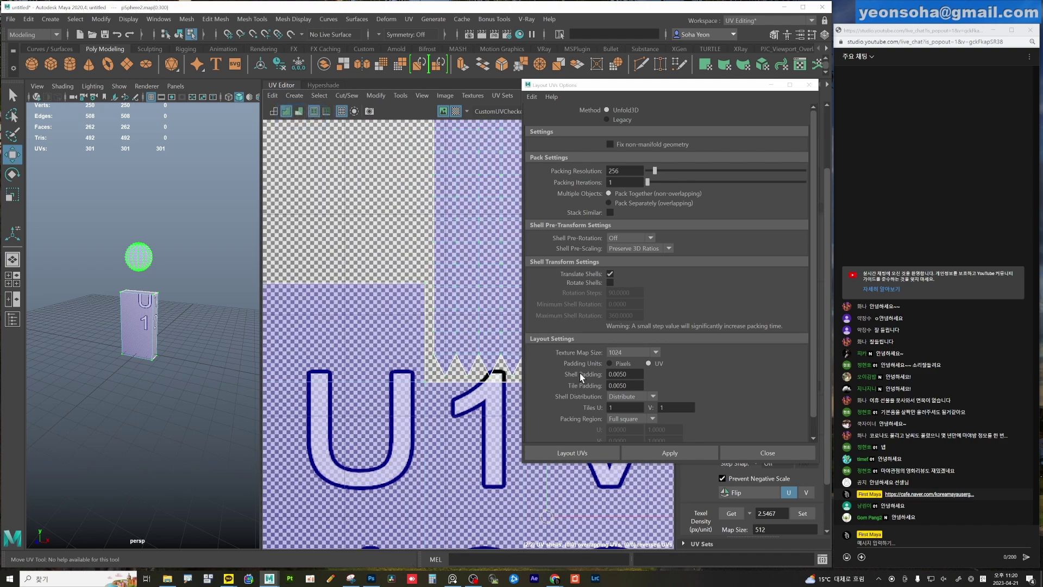
scroll(527, 411, down, 3)
scroll(527, 411, up, 3)
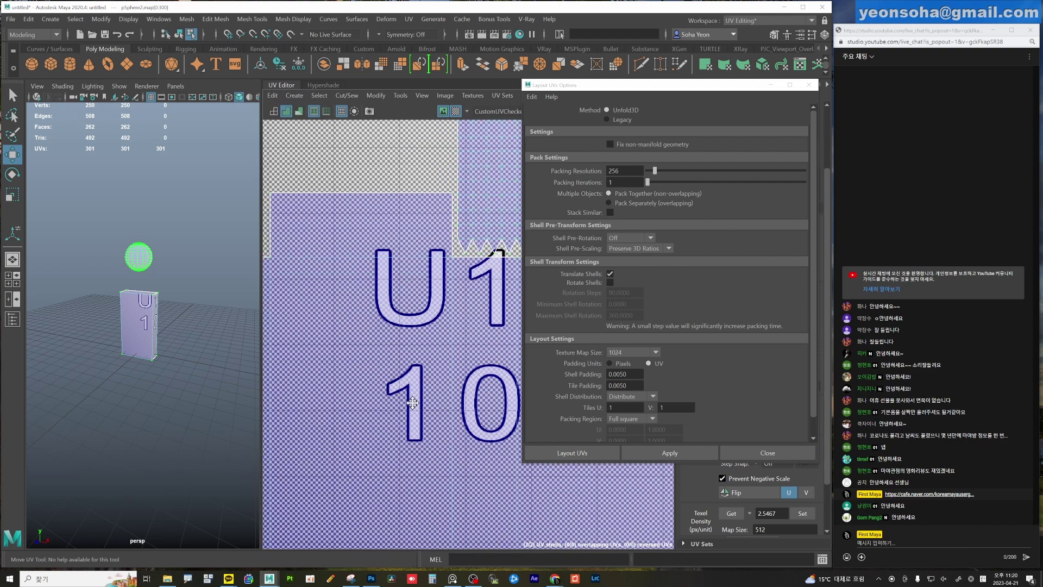
alt+middle_drag(413, 462, 426, 389)
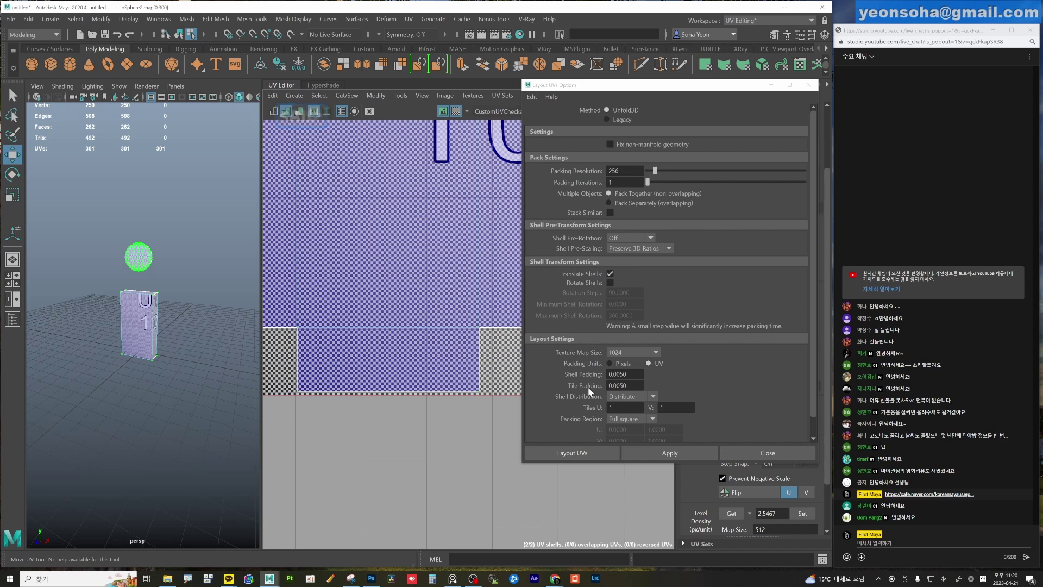
scroll(392, 372, down, 2)
scroll(314, 384, down, 2)
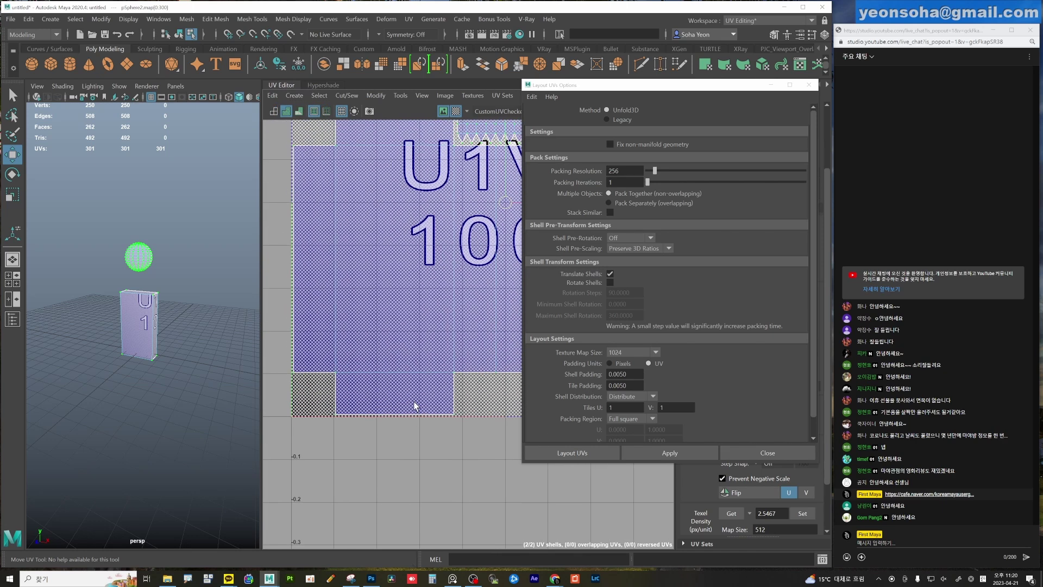
text(0)
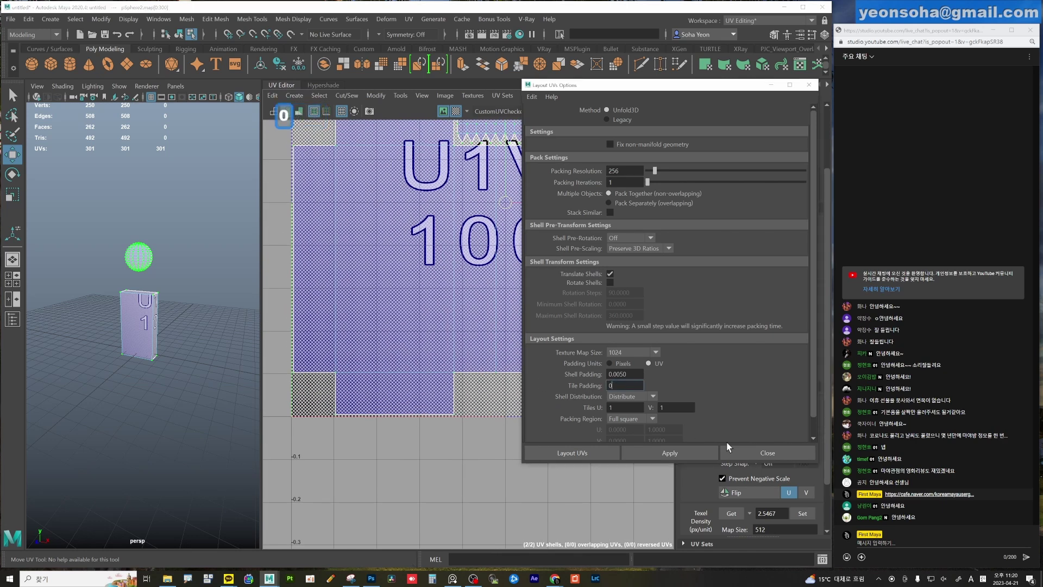
text(.1)
click(670, 453)
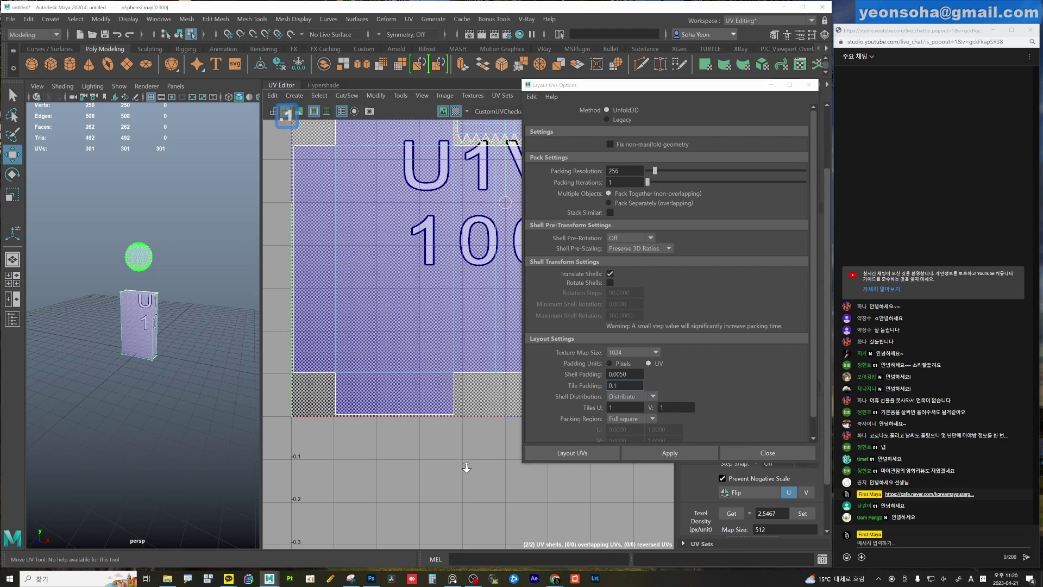
alt+middle_drag(283, 420, 249, 430)
click(670, 453)
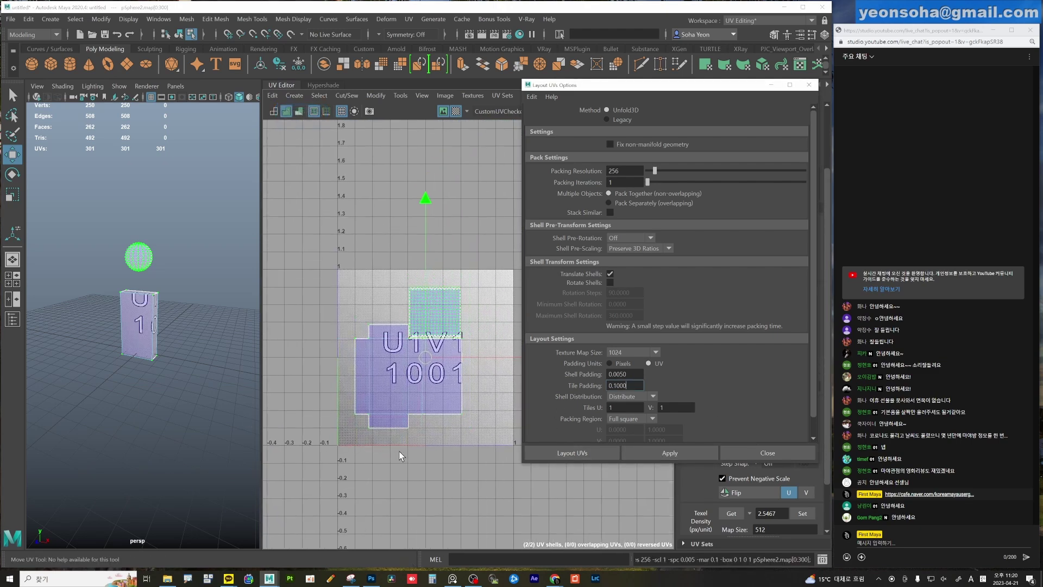
alt+right_drag(403, 427, 466, 431)
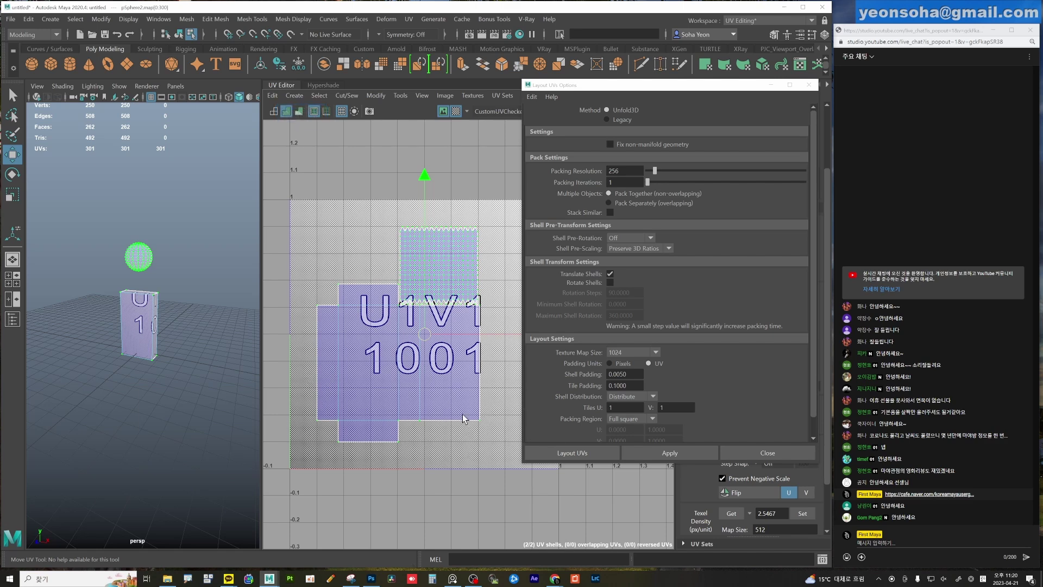
Re-pack the shells with 0.005 tile padding and close the Layout UVs options.
double_click(623, 385)
text(0.)
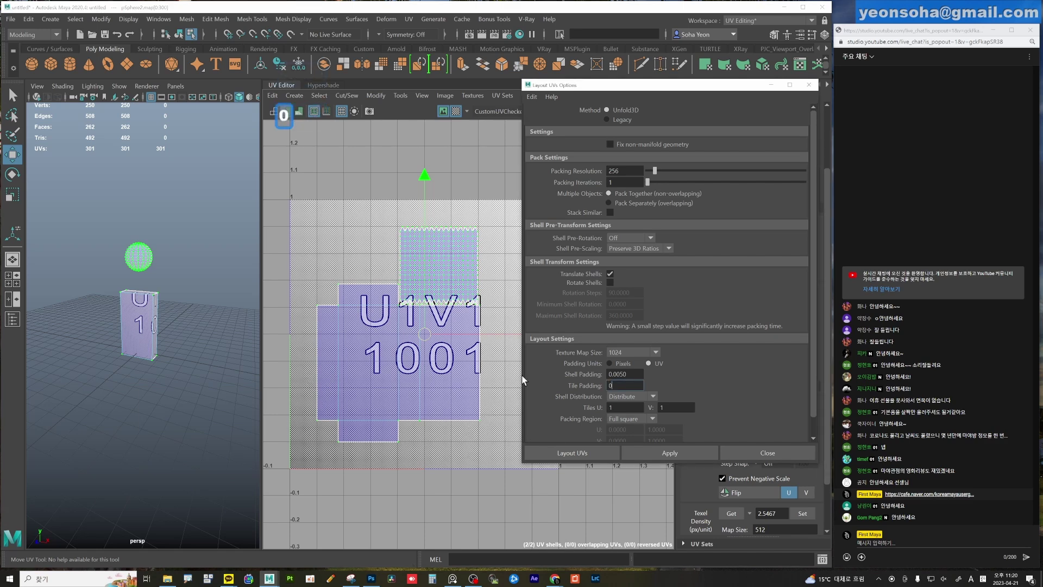
text(00)
text(5)
key(shift+Tab)
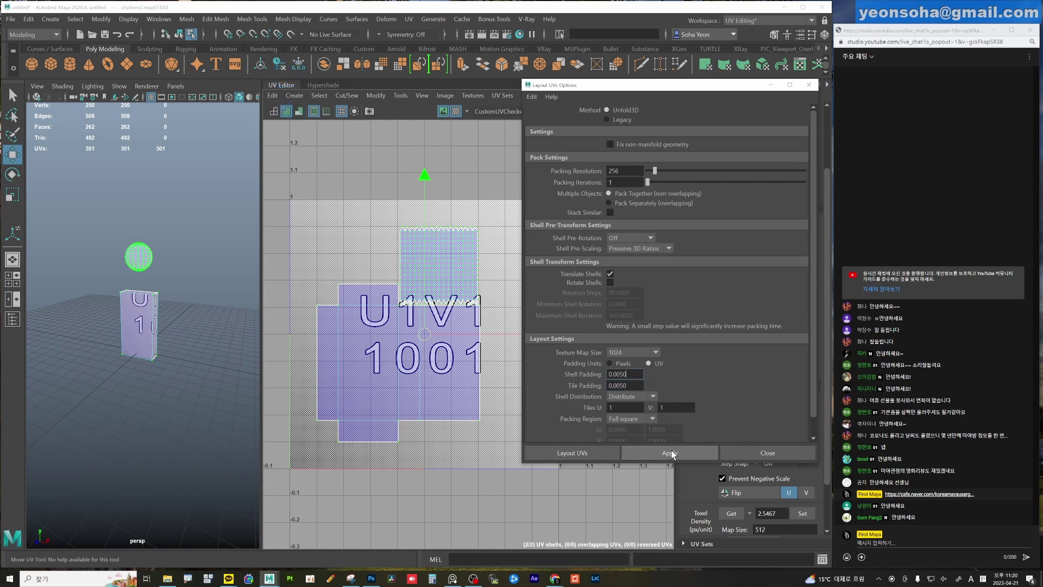
click(672, 454)
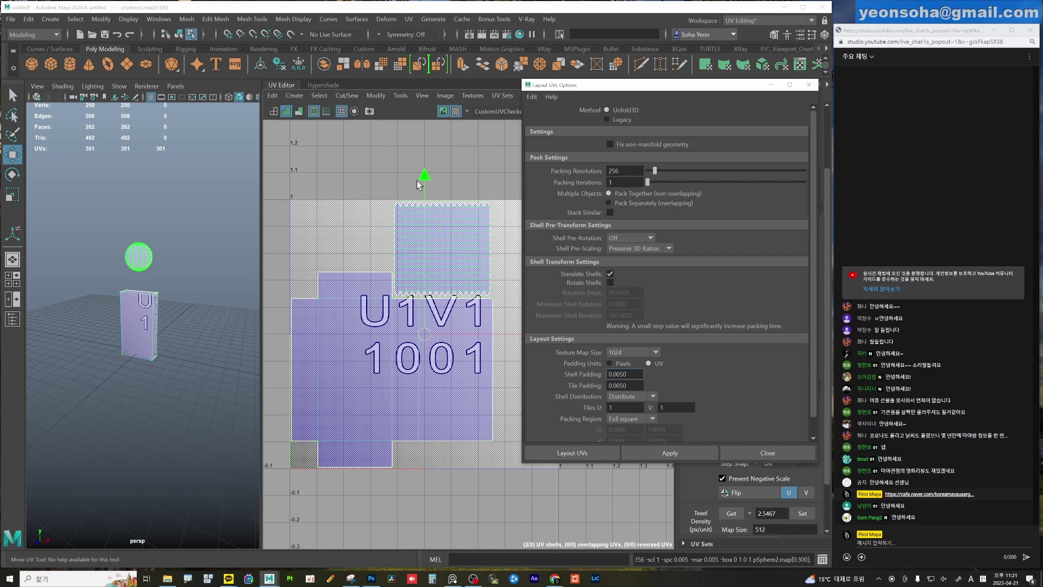
scroll(471, 414, down, 3)
scroll(380, 380, down, 2)
alt+middle_drag(303, 370, 357, 385)
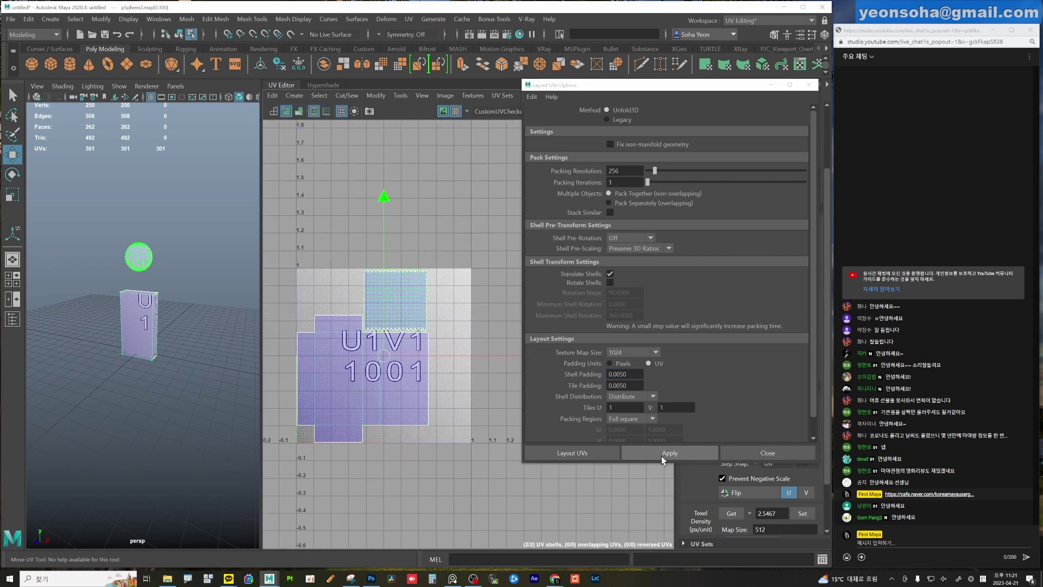
click(780, 452)
alt+middle_drag(560, 348, 580, 352)
scroll(580, 352, up, 1)
key(alt)
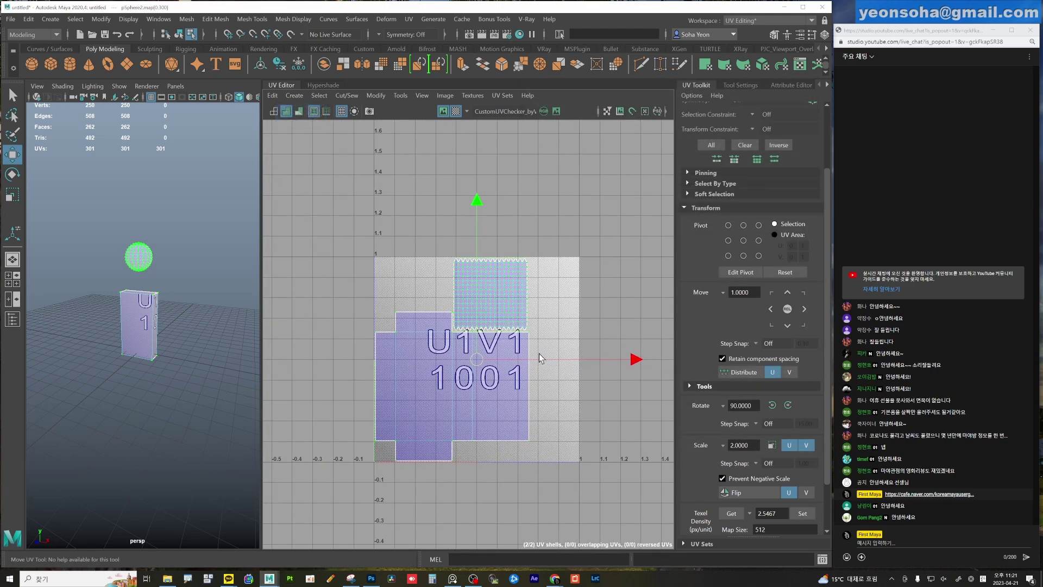
Browse the UV Modify menu, then clear the selection and select the cube.
scroll(440, 356, up, 2)
scroll(440, 357, up, 1)
alt+drag(256, 367, 214, 366)
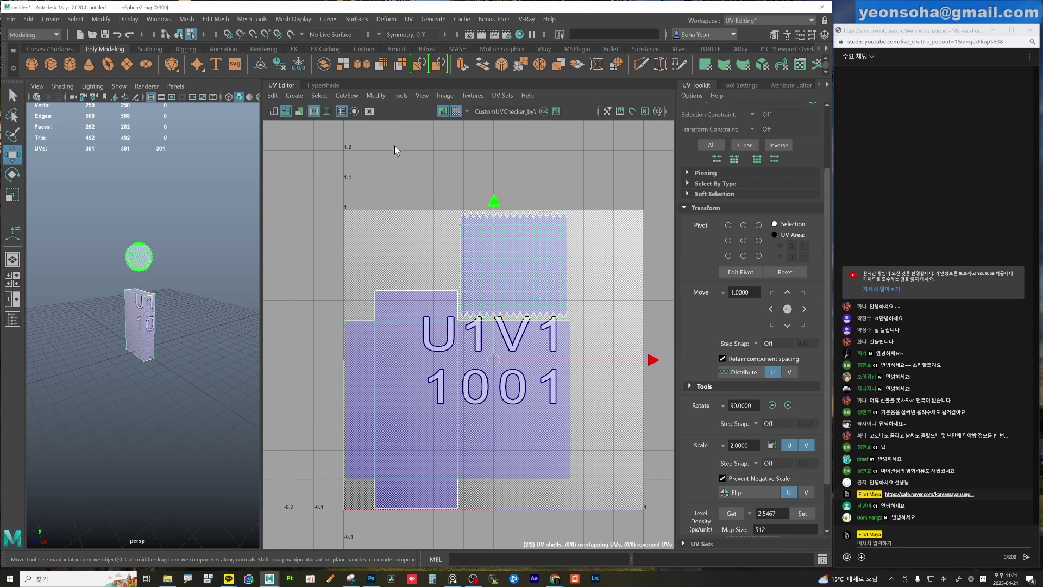
click(376, 95)
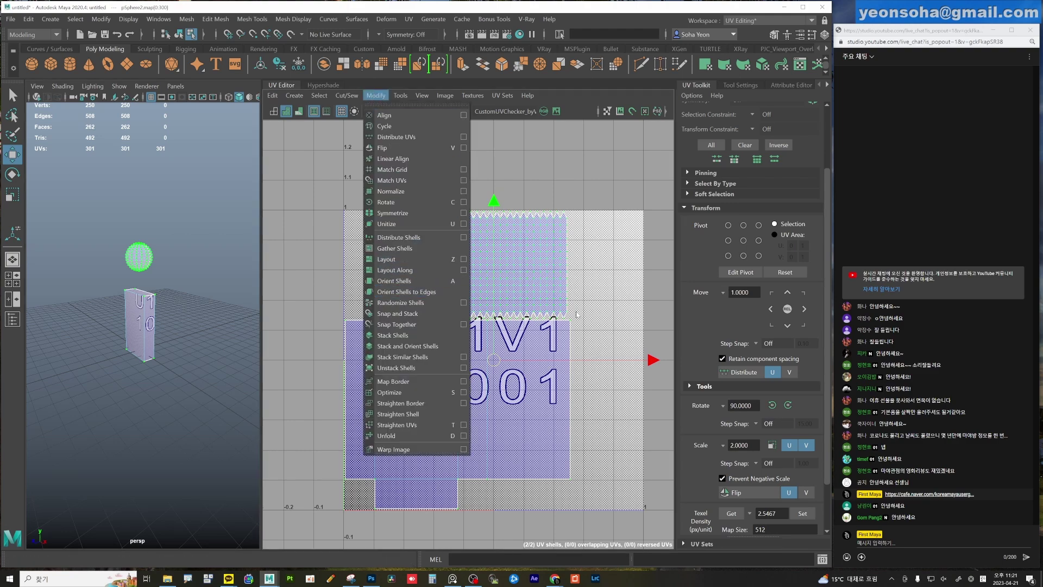
scroll(525, 478, down, 2)
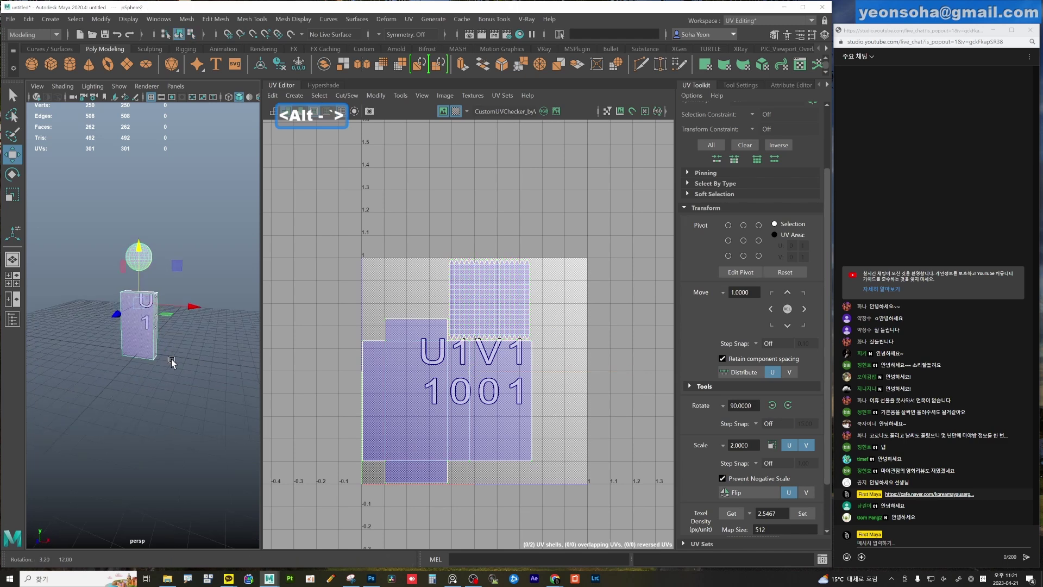
click(115, 227)
click(147, 331)
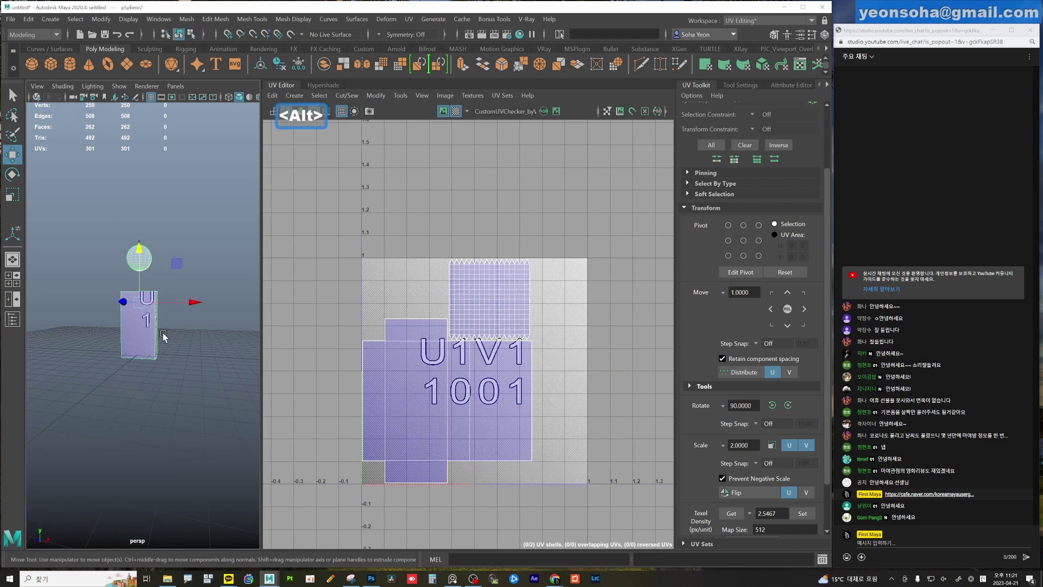
alt+drag(155, 326, 163, 325)
alt+right_drag(163, 325, 228, 348)
Hide the sphere, reselect the cube, and show the UV Editor's Create > UV Mapping methods.
click(203, 353)
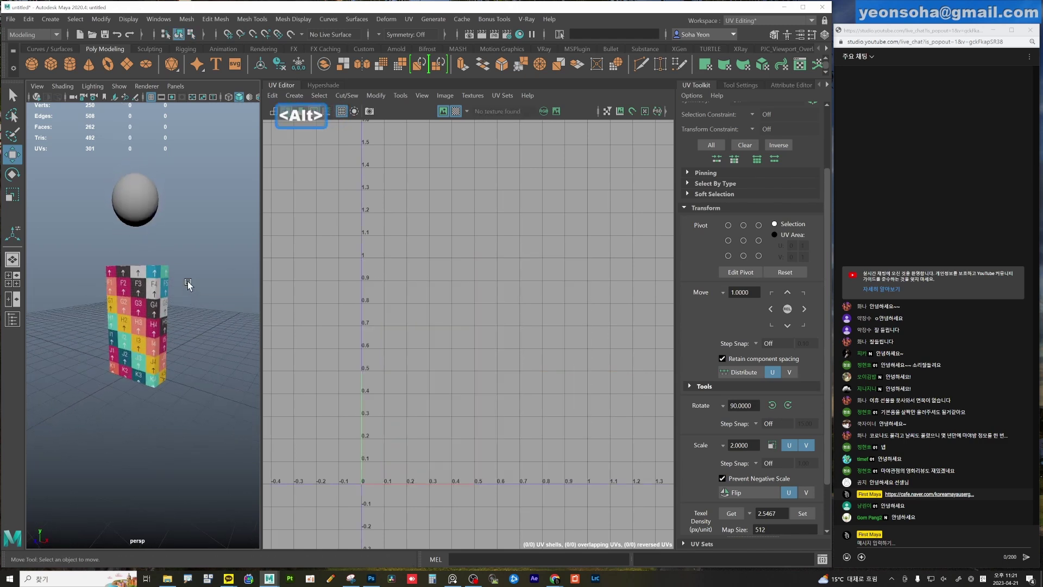
drag(189, 284, 139, 203)
key(alt+3)
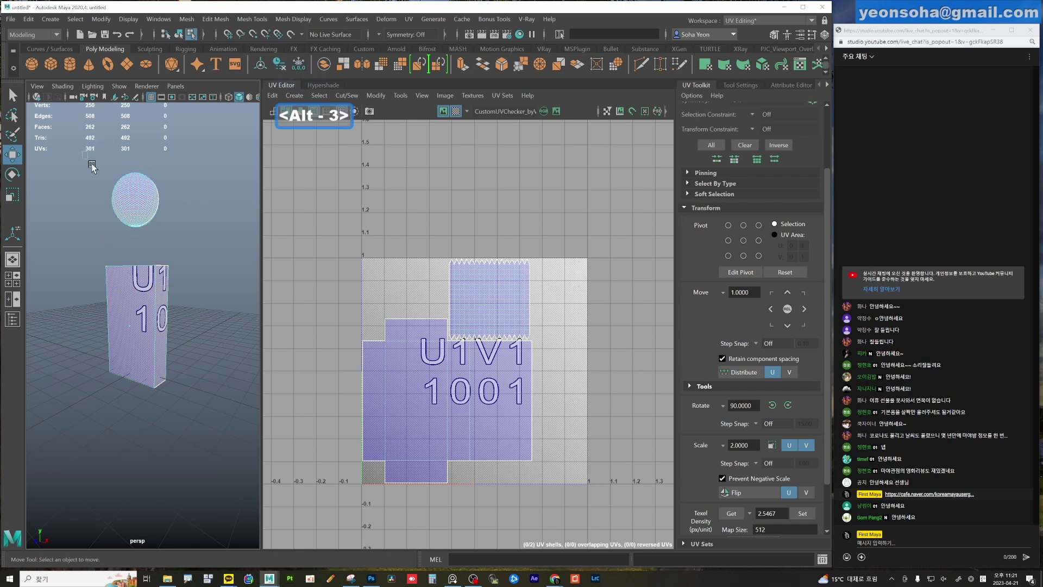
key(ctrl+z)
alt+right_drag(205, 244, 224, 303)
key(ctrl+z)
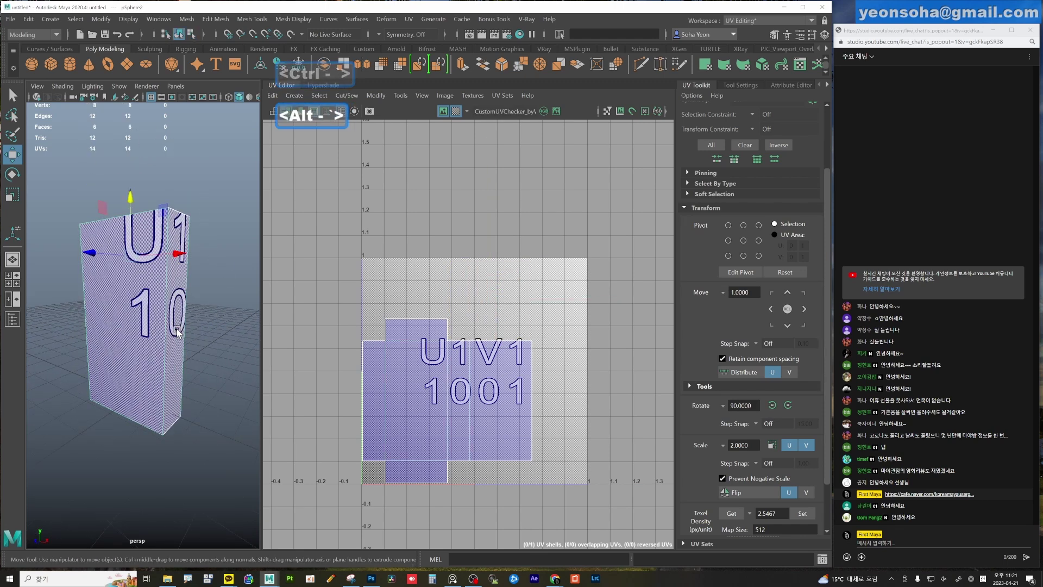
alt+drag(223, 302, 215, 351)
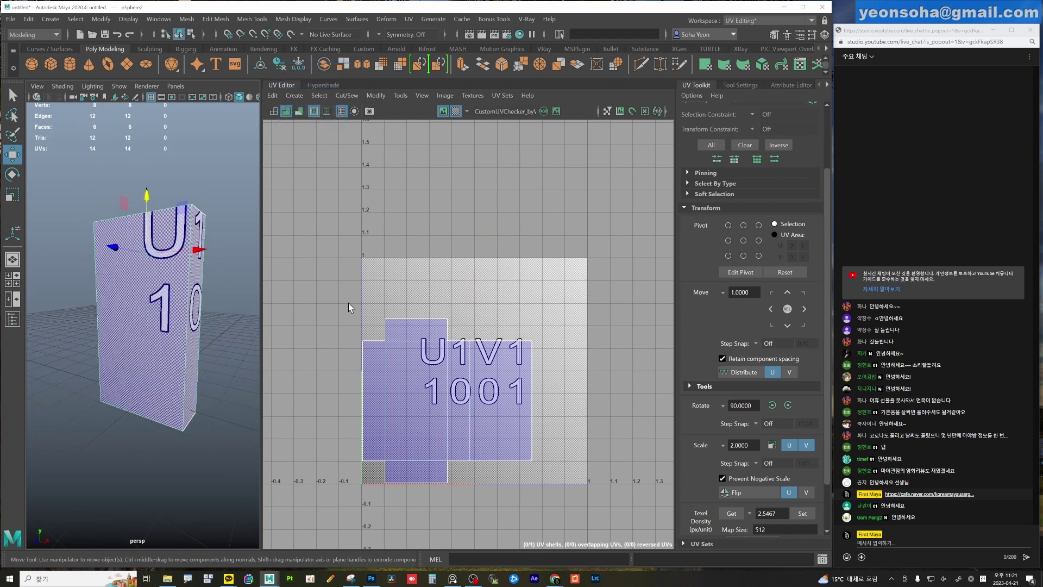
click(294, 95)
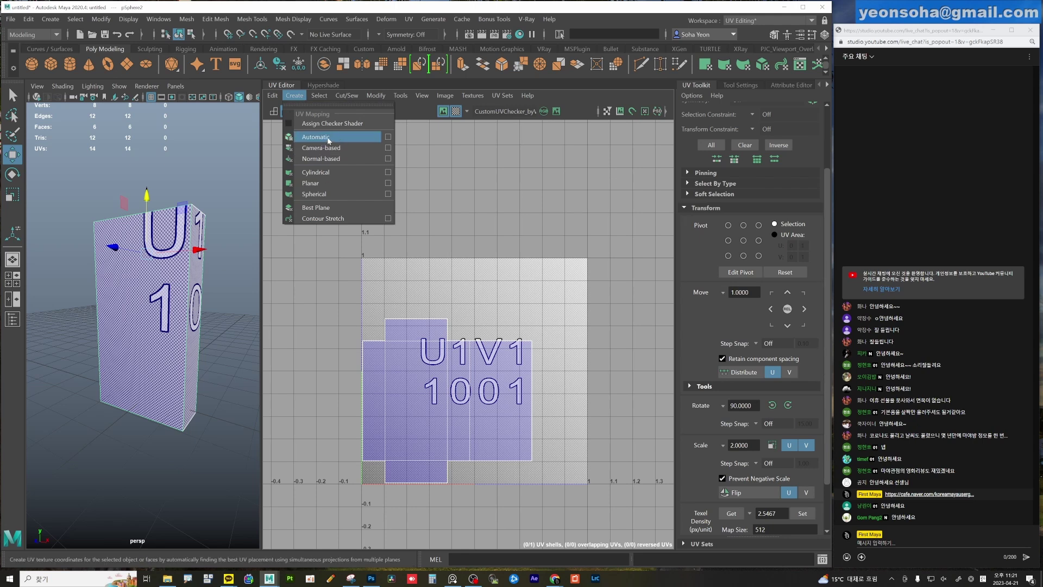
Project the box's UVs with Create > Camera-based from the current viewport angle.
click(203, 220)
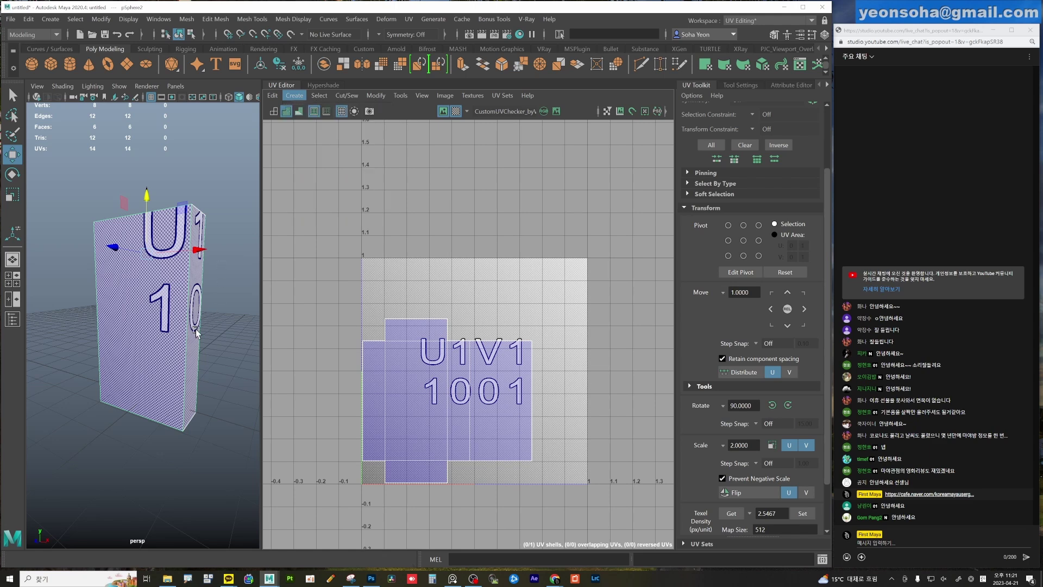
alt+drag(203, 220, 286, 240)
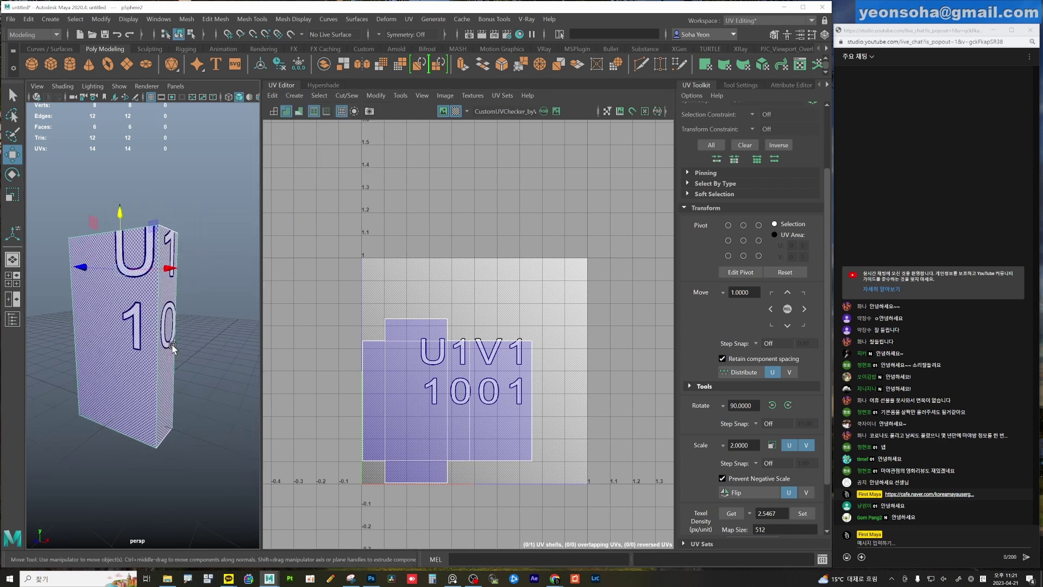
click(298, 95)
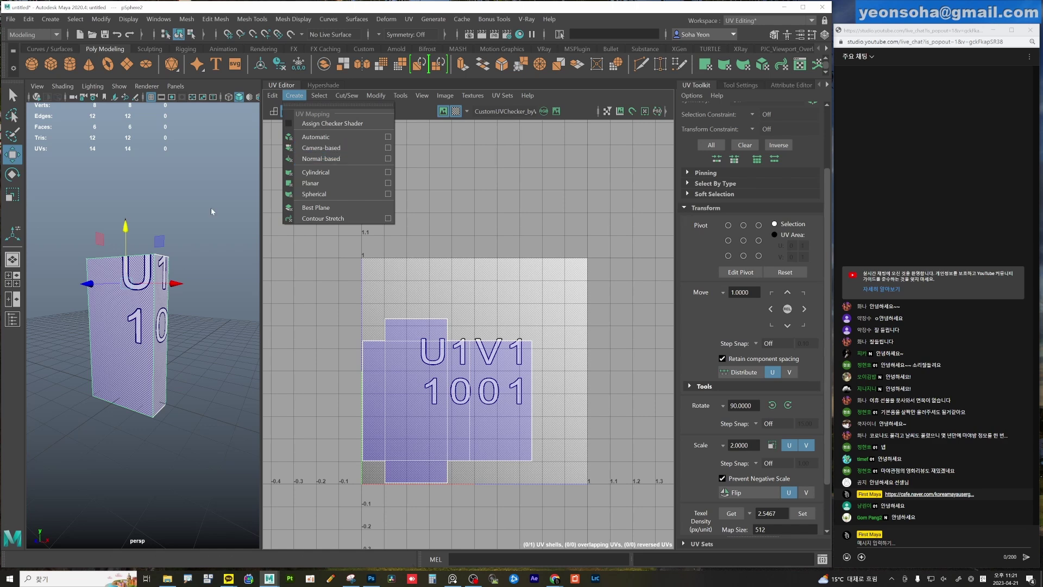
mouse_move(175, 335)
alt+mouse_down()
mouse_move(194, 342)
mouse_move(233, 329)
alt+mouse_up()
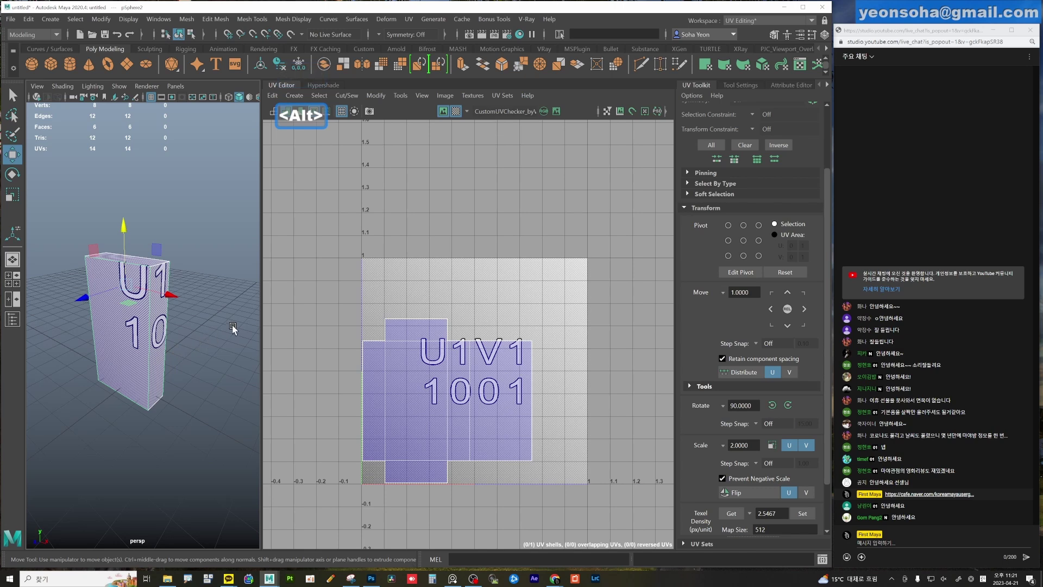
click(294, 95)
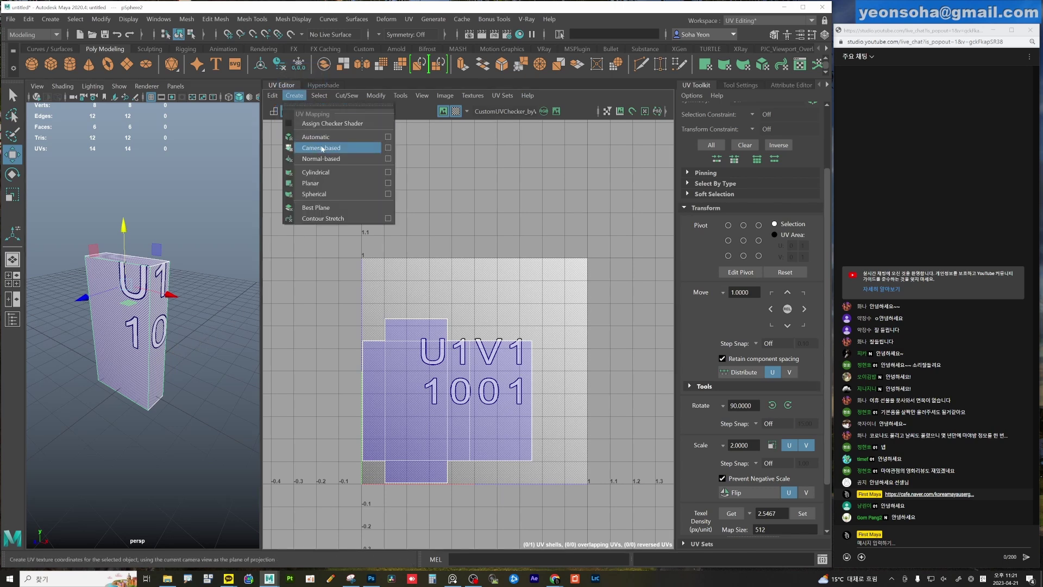
click(323, 149)
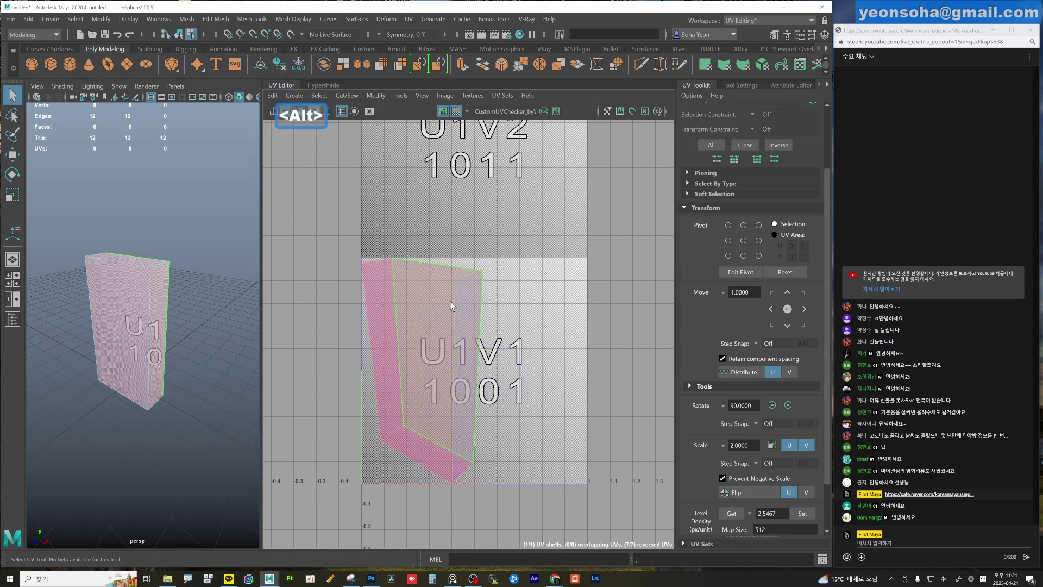
Inspect the projected shell and widen the 3D view beside the UV layout.
click(459, 462)
alt+drag(172, 392, 168, 362)
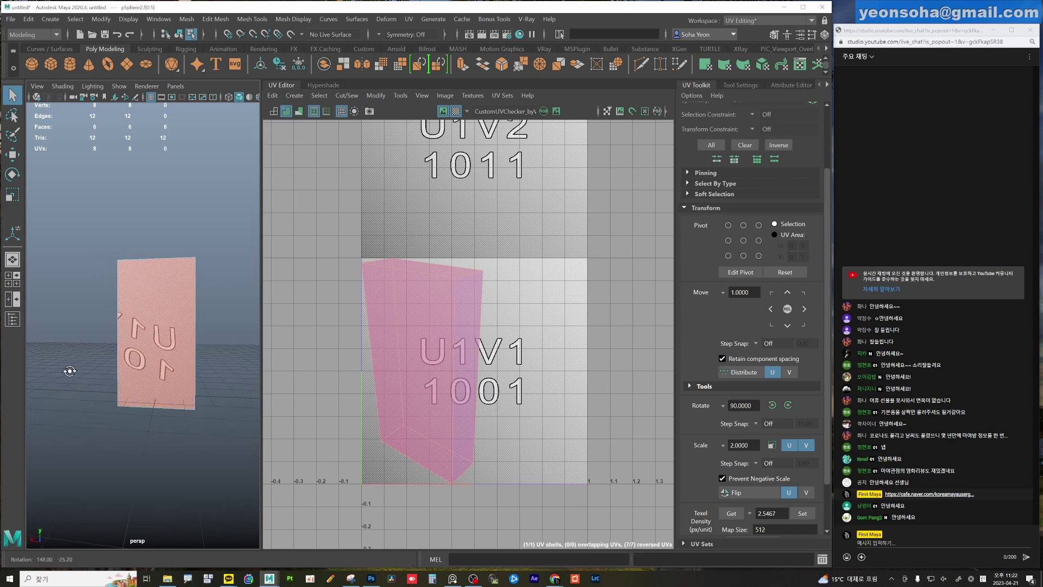
key(alt)
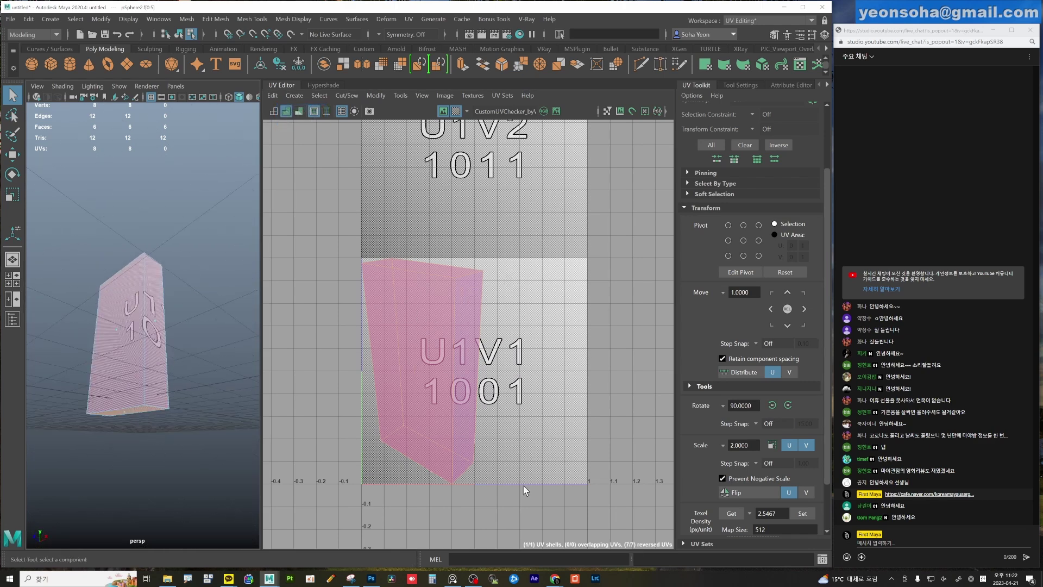
key(alt)
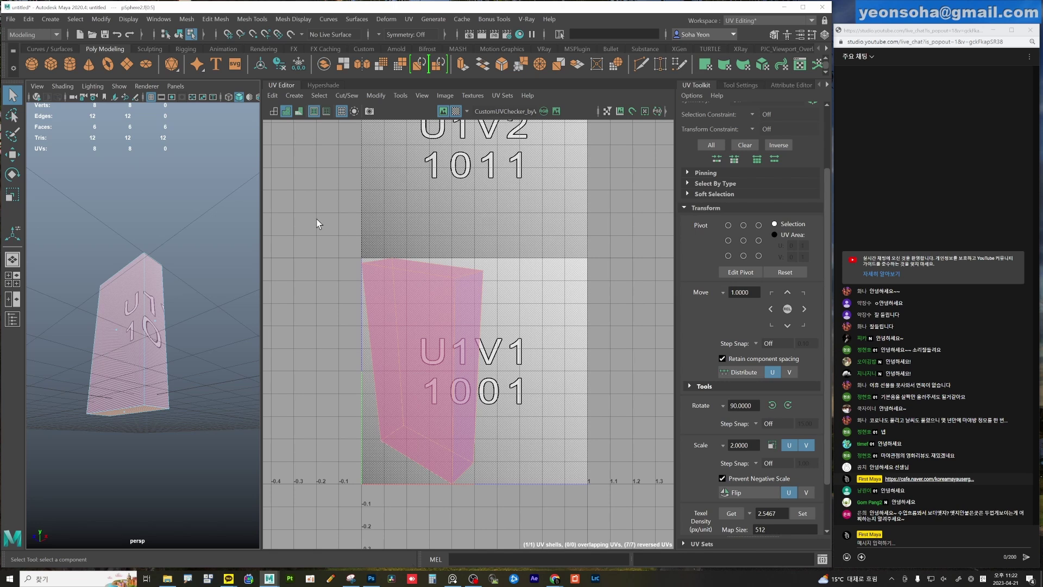
drag(261, 219, 397, 219)
key(alt+grave)
mouse_move(209, 261)
alt+mouse_down()
mouse_move(258, 304)
mouse_move(190, 282)
alt+mouse_up()
Multi-Cut a vertical loop through the box and delete one half's faces.
key(alt+3)
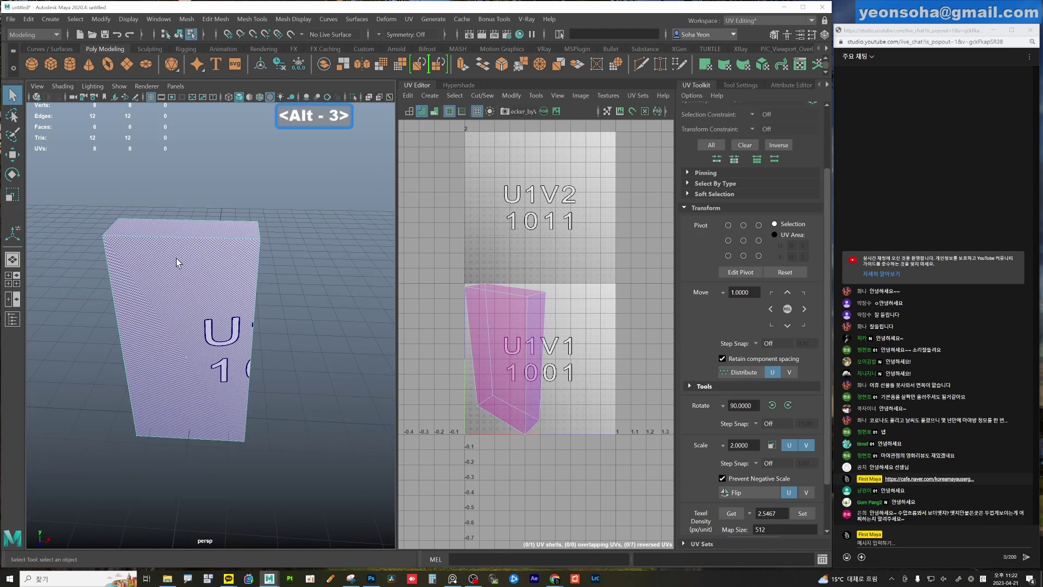
key(alt+s)
click(103, 235)
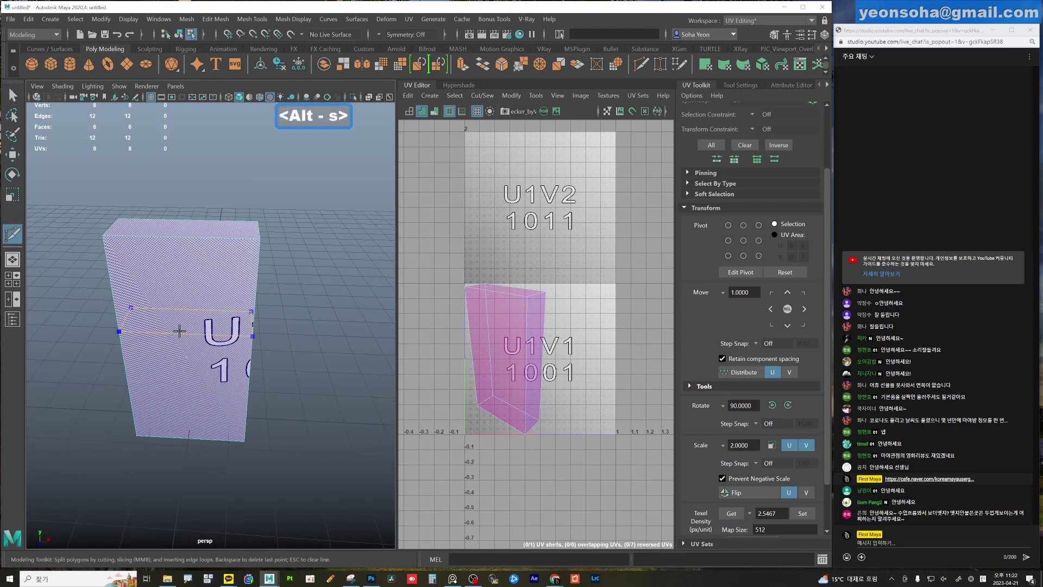
ctrl+click(182, 233)
key(w)
mouse_move(200, 312)
alt+mouse_down()
mouse_move(190, 294)
mouse_move(158, 291)
alt+mouse_up()
mouse_move(102, 183)
mouse_down()
mouse_move(186, 443)
mouse_move(237, 349)
mouse_up()
key(Delete)
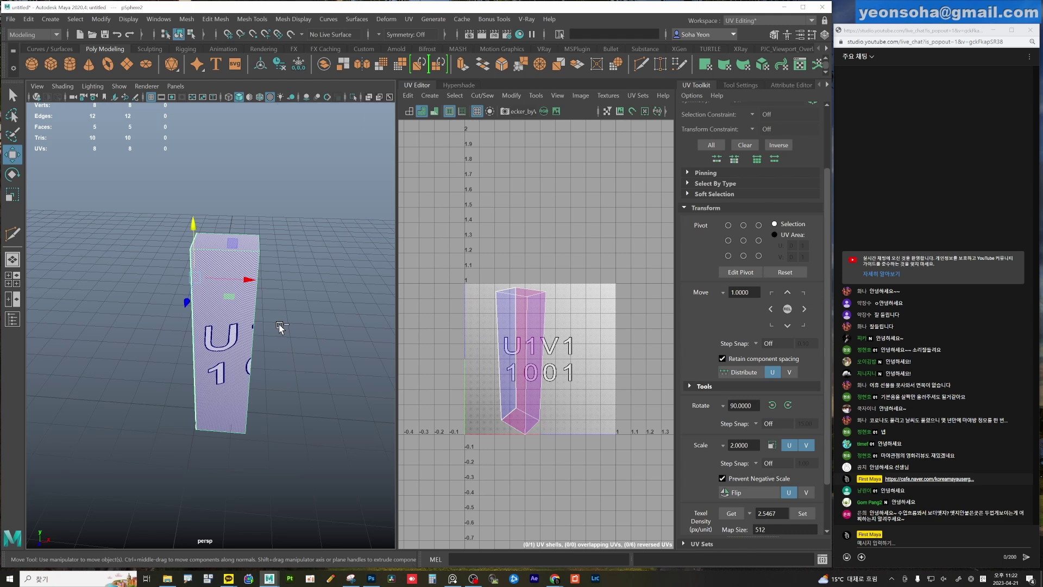
Duplicate the remaining half, mirror it with Scale X -1, and combine both halves.
key(ctrl+d)
key(ctrl+a)
key(ctrl+a)
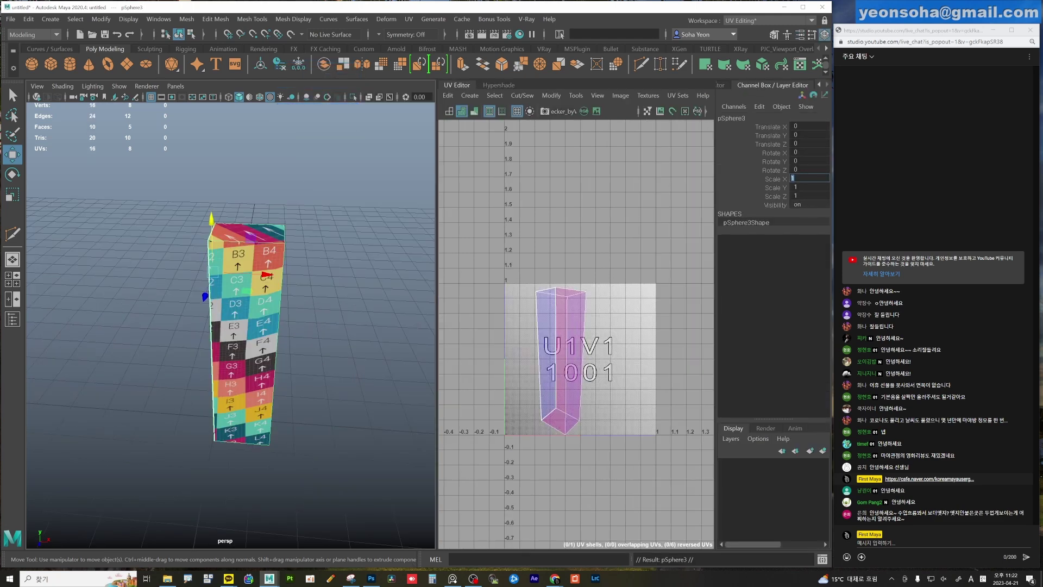
key(Return)
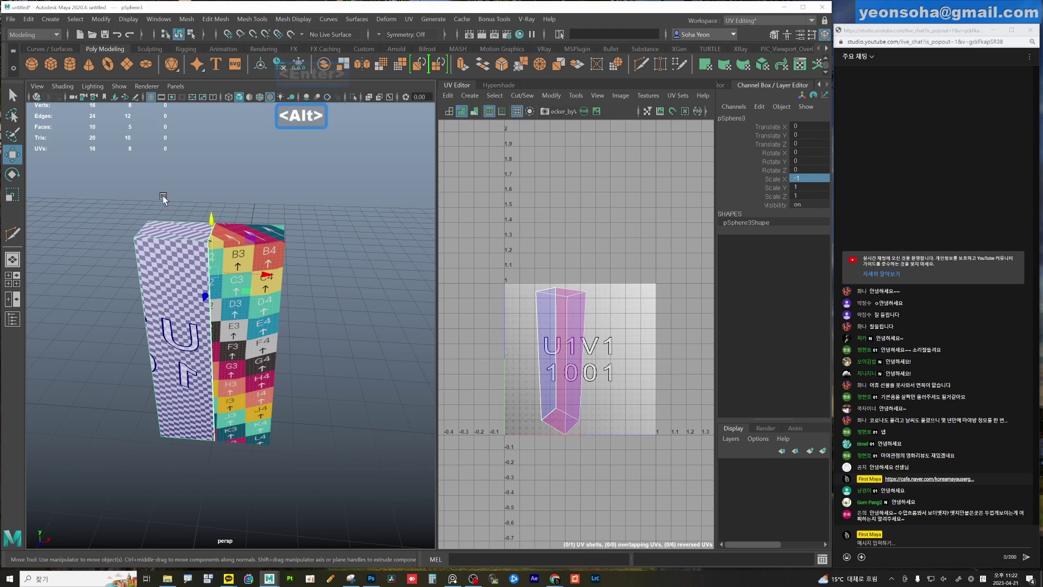
alt+drag(386, 294, 275, 303)
key(shift+a)
Hide the UV layout panel and frame the combined box to check its texture.
click(353, 321)
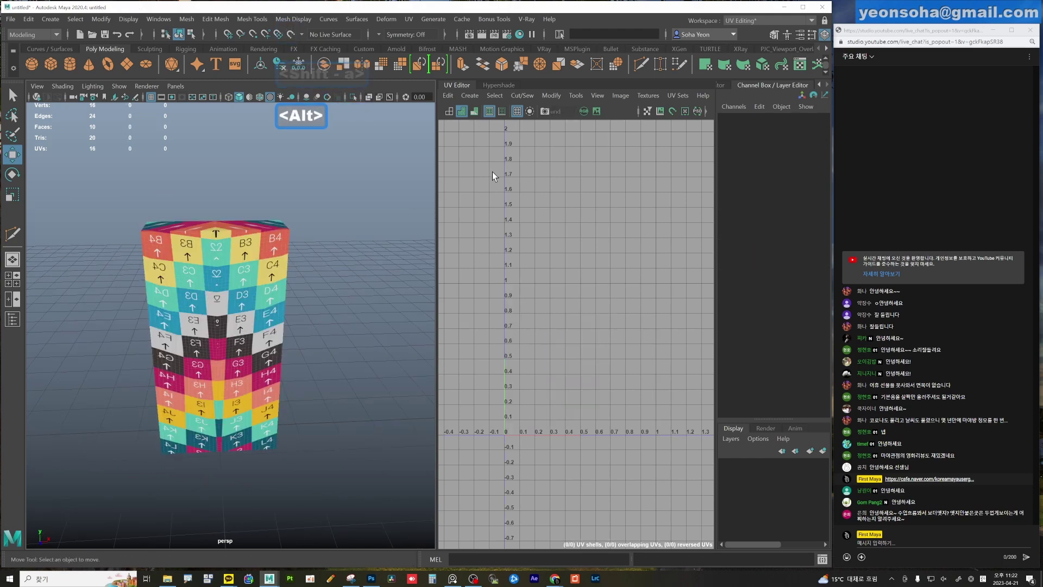
click(455, 84)
alt+drag(347, 185, 344, 229)
click(344, 229)
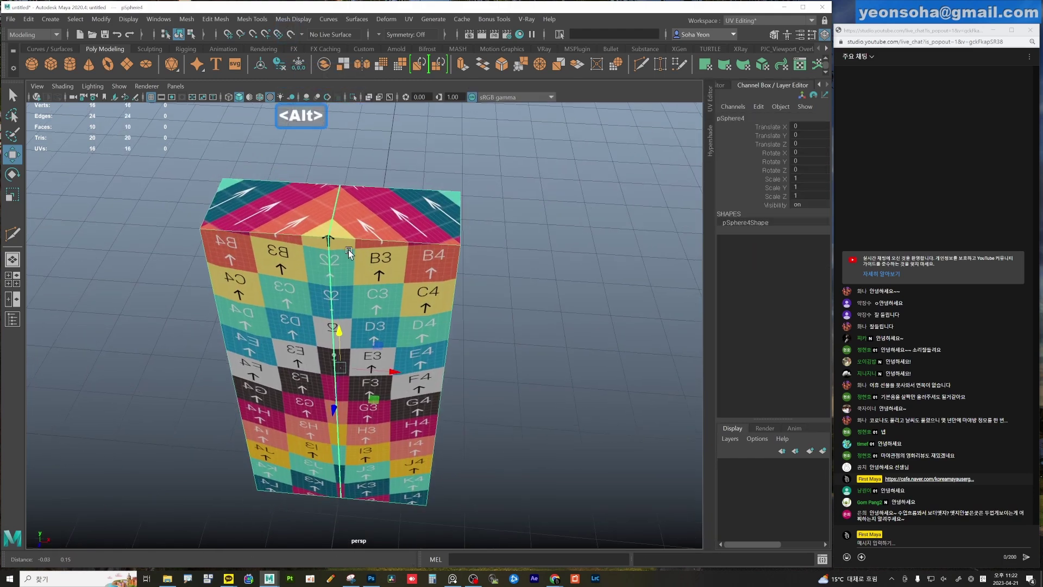
alt+right_drag(348, 249, 314, 185)
alt+middle_drag(360, 223, 352, 193)
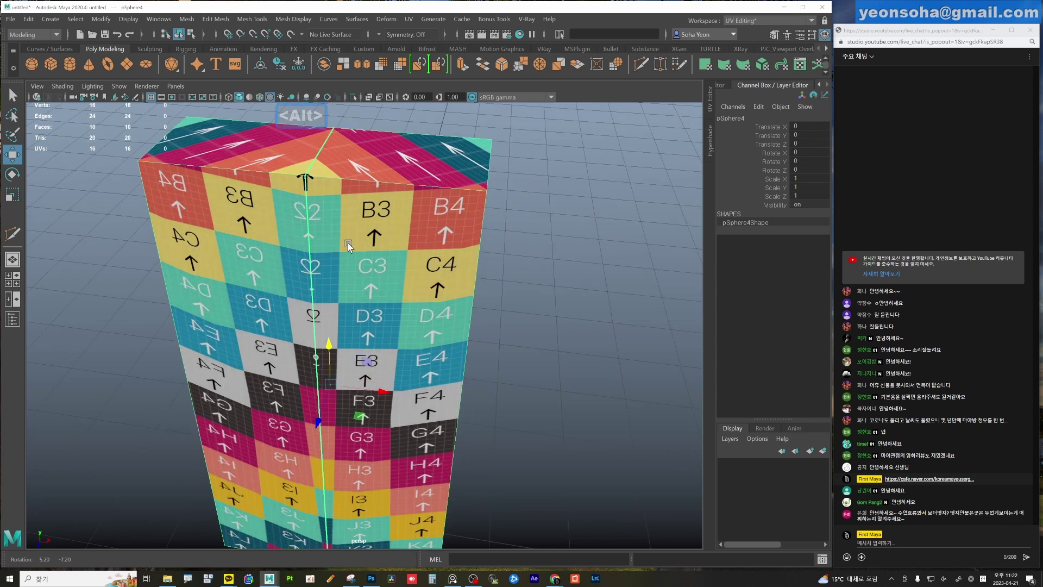
click(131, 20)
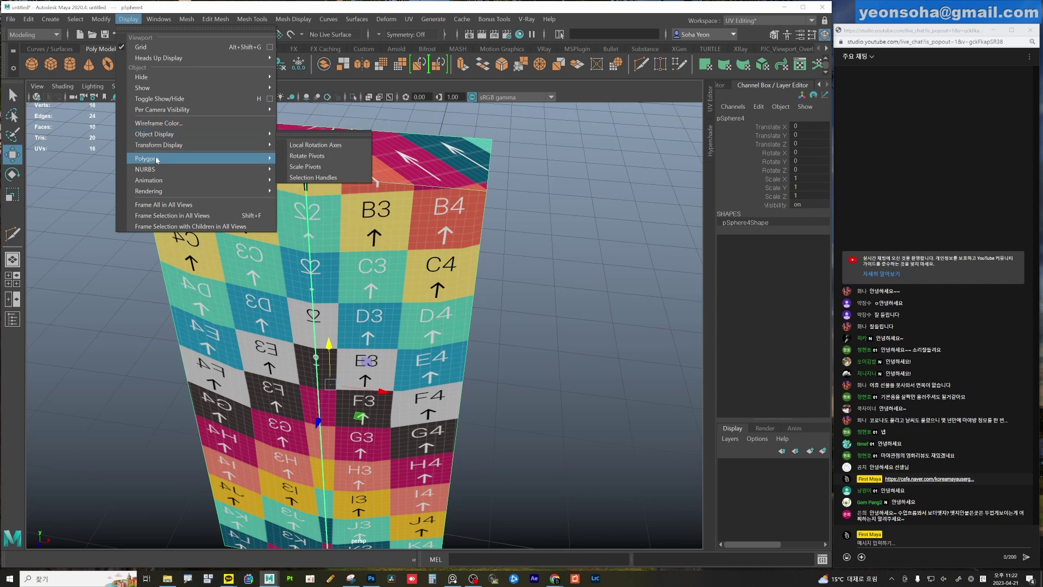
mouse_move(148, 159)
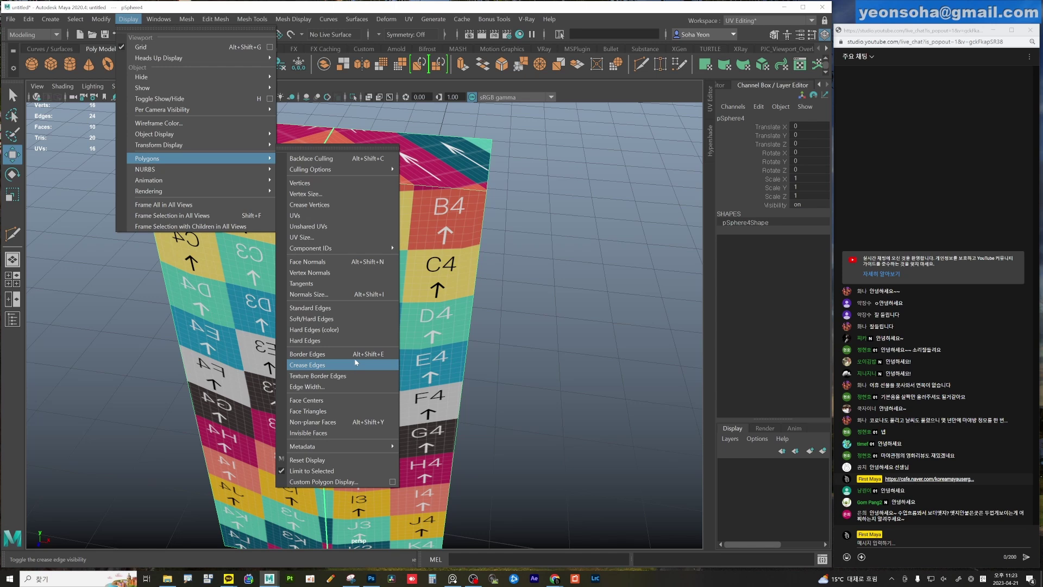
Select the vertices along the column's centre seam, undoing an accidental vertex move.
click(519, 370)
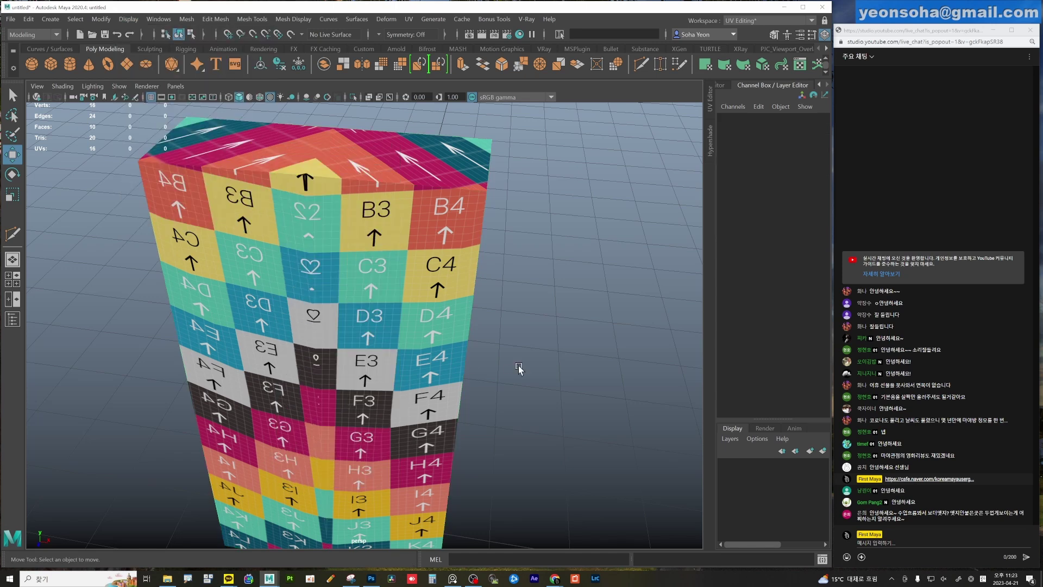
click(472, 350)
key(shift+alt+e)
key(shift+alt+e)
key(shift+alt+e)
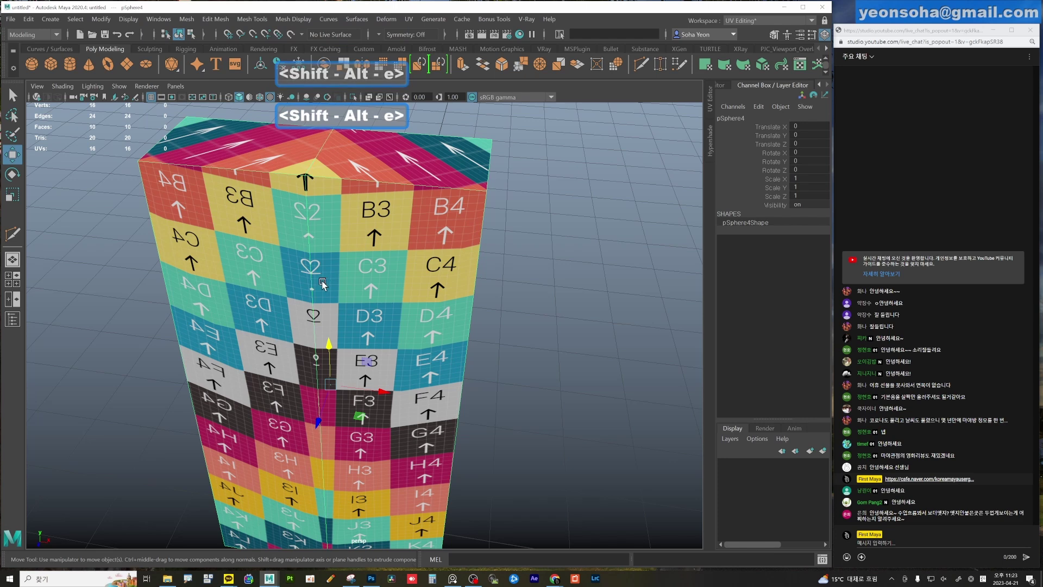
click(311, 195)
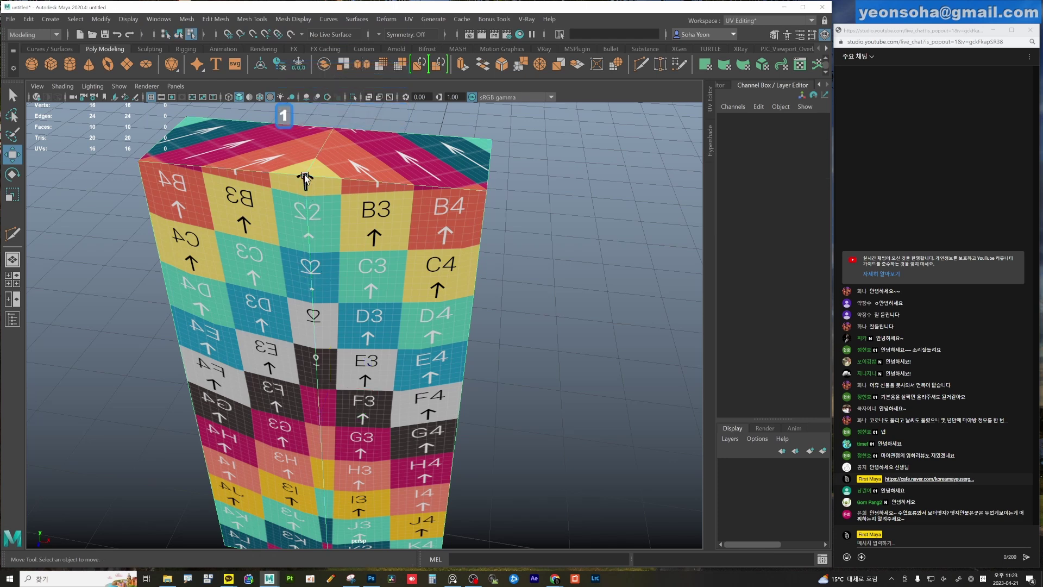
key(w)
drag(309, 180, 260, 176)
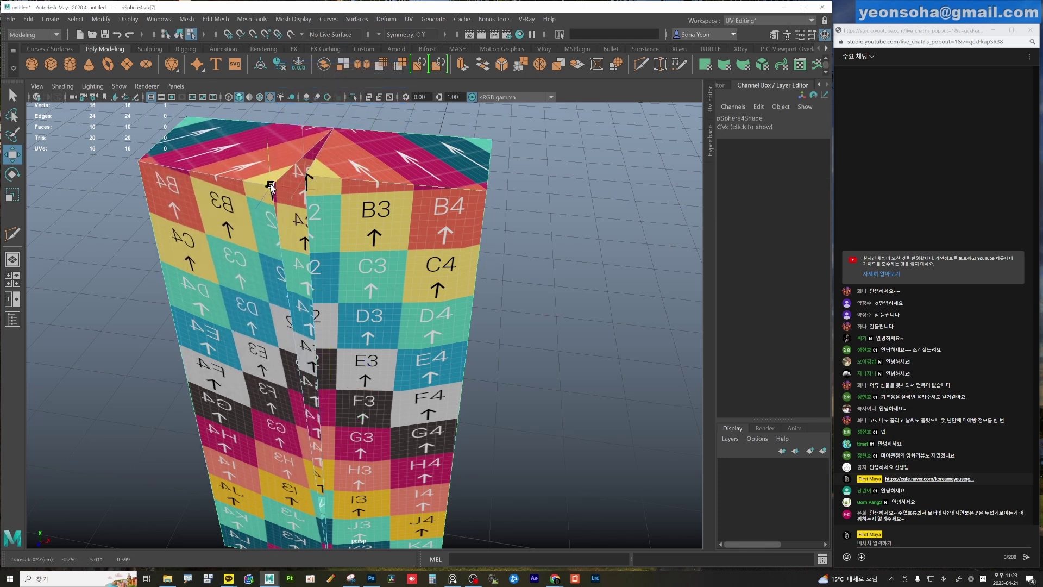
key(ctrl+z)
scroll(396, 221, down, 4)
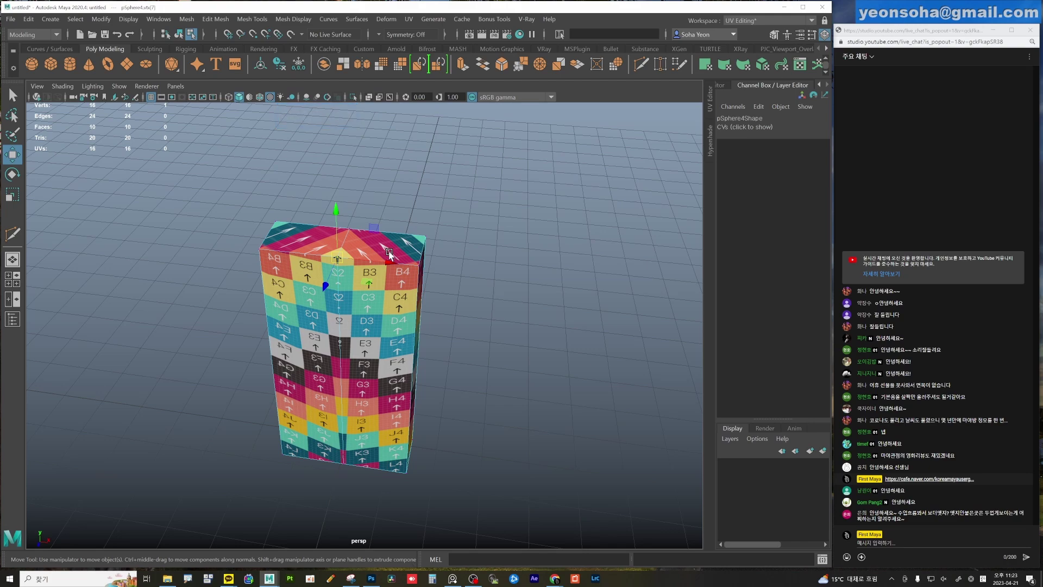
key(alt+shift+e)
mouse_move(389, 250)
alt+mouse_down()
mouse_move(392, 316)
mouse_move(358, 273)
mouse_move(349, 538)
alt+mouse_up()
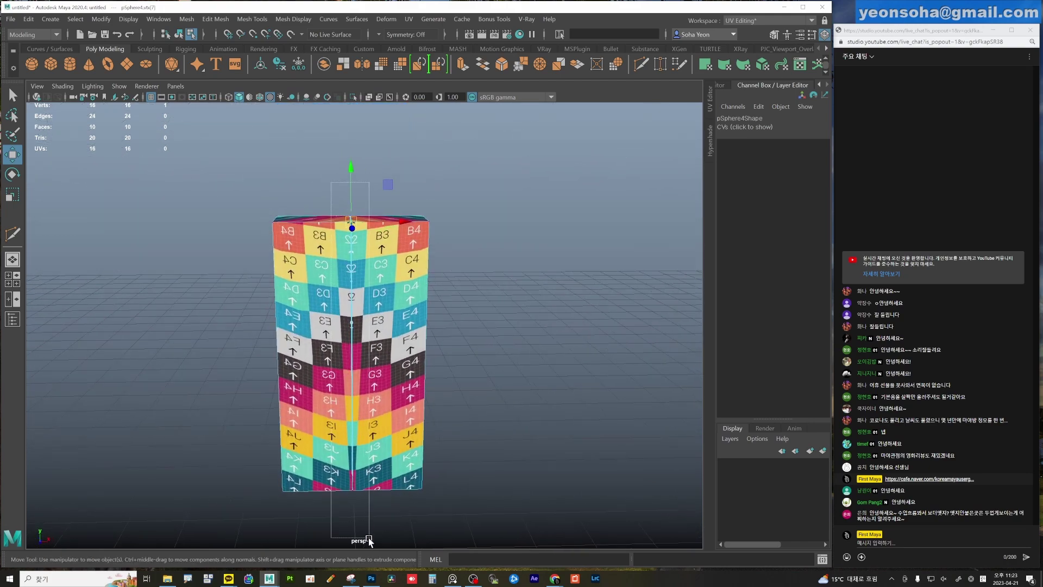
Merge the seam vertices, return to object mode and bring back the UV layout panel.
key(ctrl+q)
mouse_move(419, 508)
alt+mouse_down()
mouse_move(356, 439)
mouse_move(370, 348)
alt+mouse_up()
key(F8)
alt+middle_drag(399, 360, 370, 336)
mouse_move(370, 336)
alt+mouse_down()
mouse_move(393, 305)
mouse_move(340, 298)
alt+mouse_up()
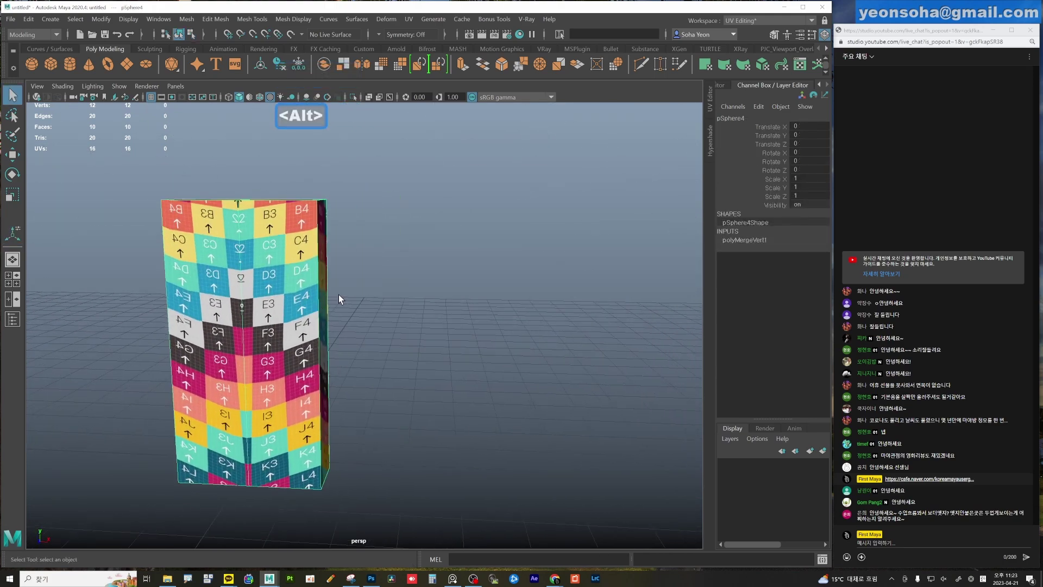
click(709, 97)
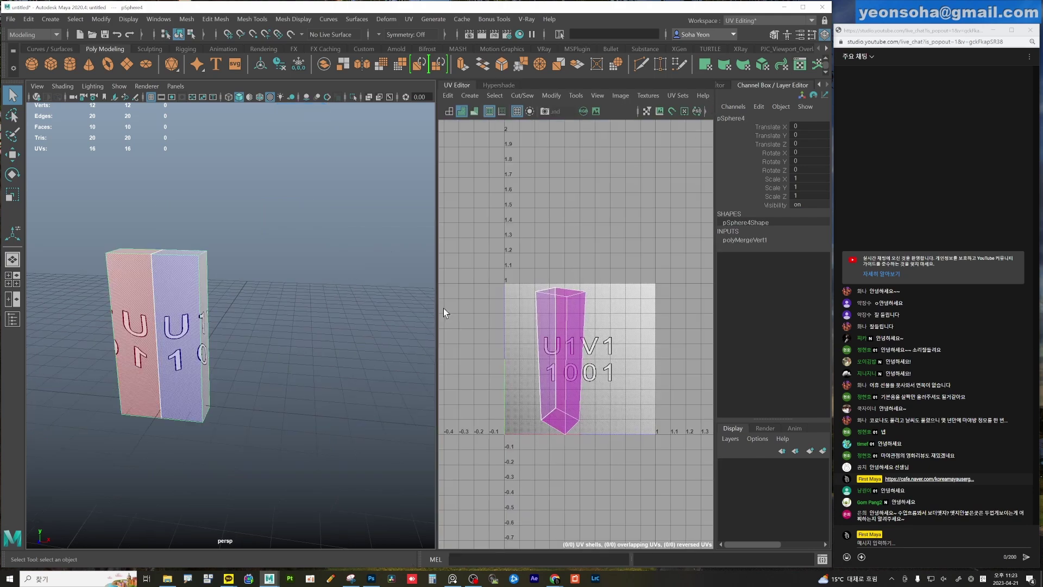
mouse_move(326, 339)
alt+mouse_down()
mouse_move(308, 358)
mouse_move(273, 311)
alt+mouse_up()
Re-project the merged box's UVs with Create > Normal-based.
click(470, 95)
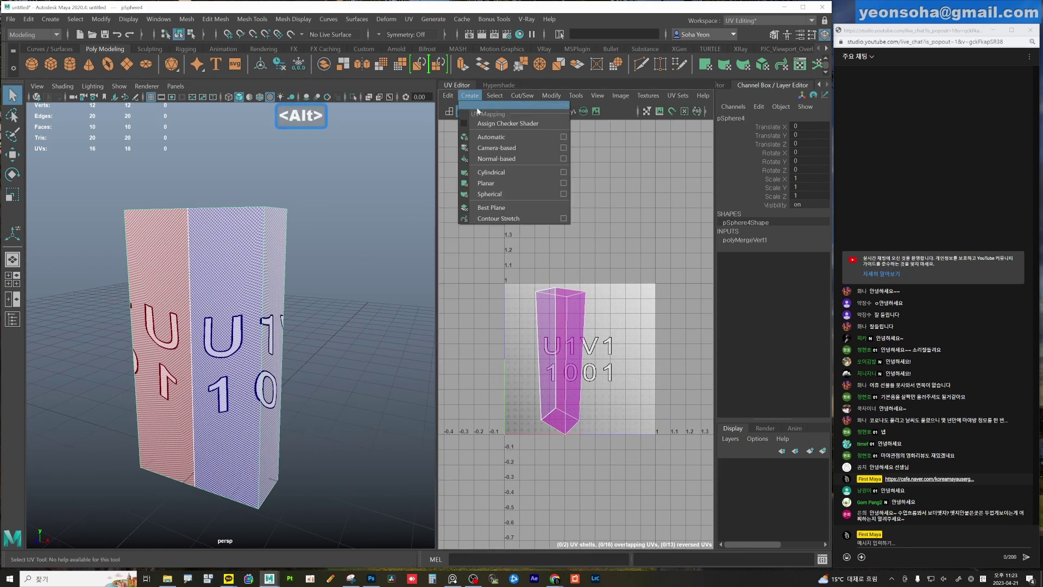
click(497, 159)
alt+drag(341, 355, 141, 337)
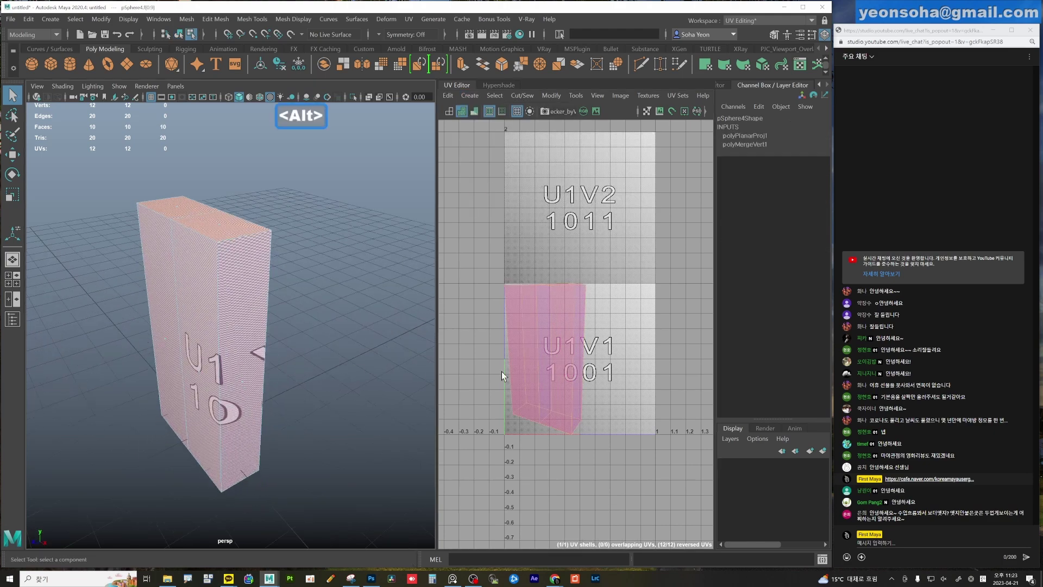
alt+drag(304, 332, 242, 331)
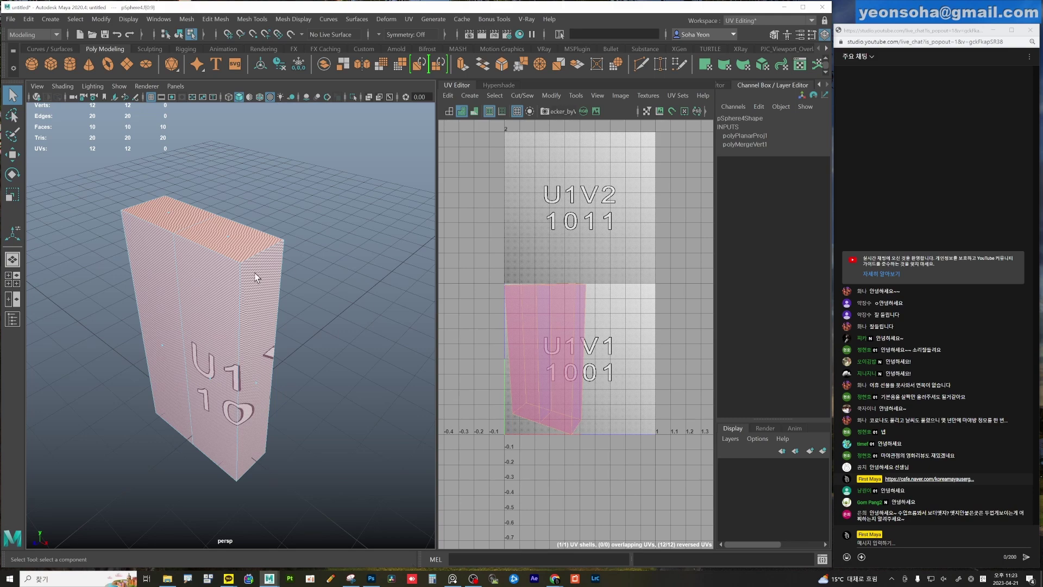
Select the box's centre edge loop and delete it, leaving an 8-vertex box.
key(alt+2)
click(244, 347)
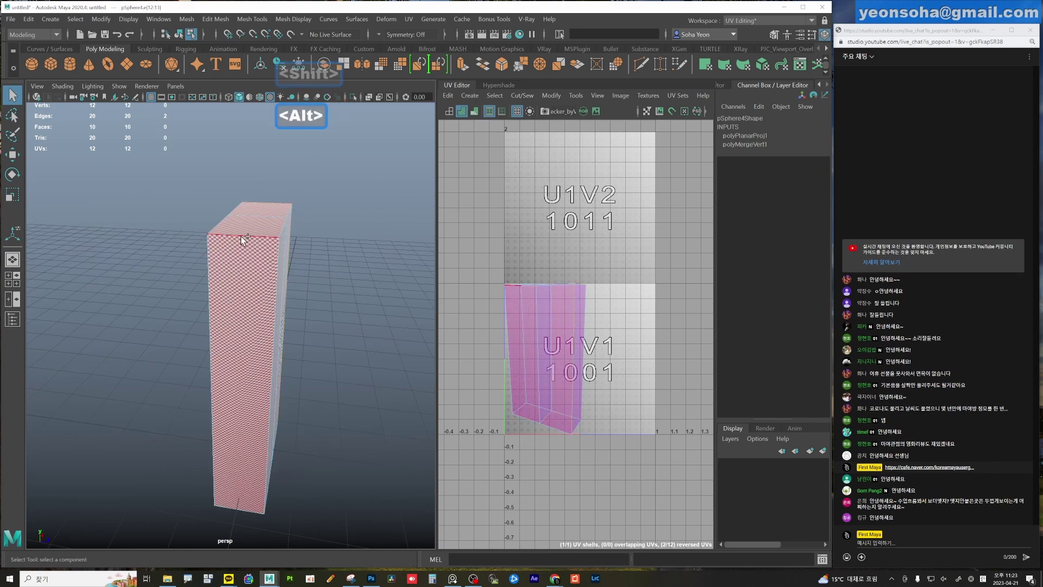
shift+click(242, 233)
key(w)
mouse_move(259, 277)
alt+mouse_down()
mouse_move(224, 286)
mouse_move(233, 296)
mouse_move(205, 291)
alt+mouse_up()
key(alt+2)
key(alt+q)
key(alt+2)
click(237, 302)
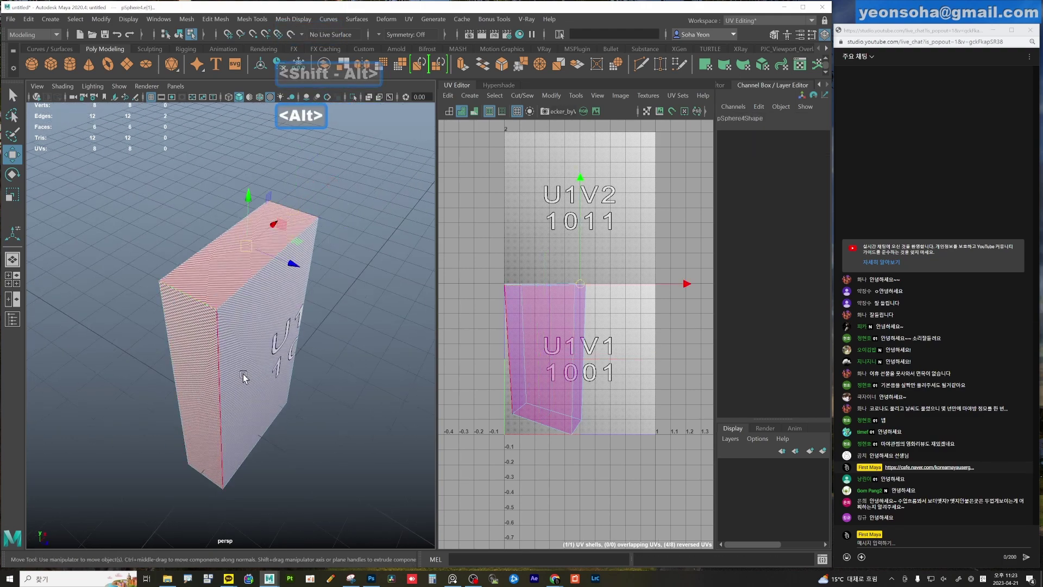
Select several of the box's upper and lower edges as UV seams, orbiting to reach each side.
alt+drag(244, 373, 249, 326)
shift+click(195, 266)
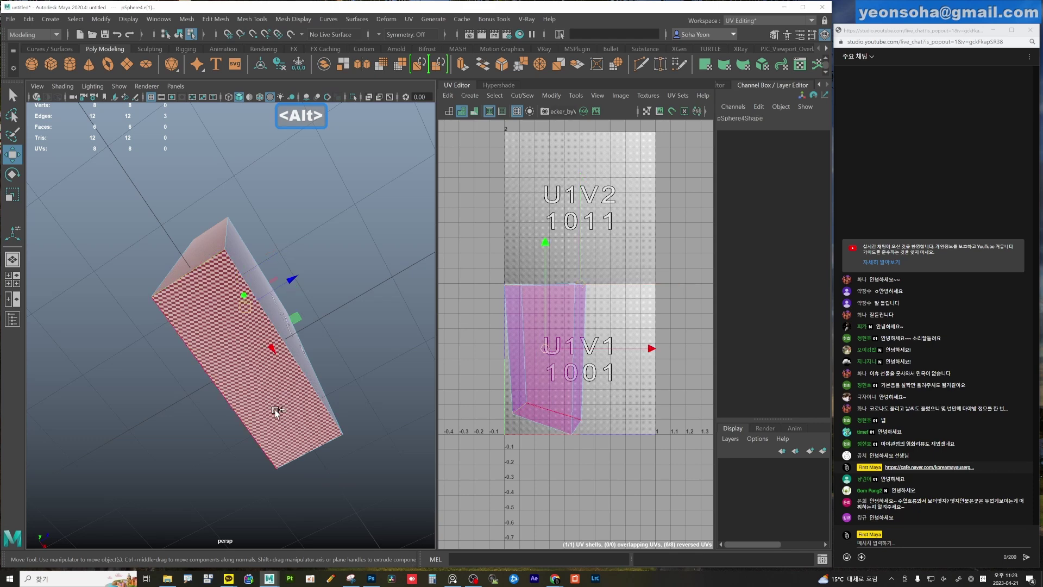
shift+click(251, 430)
key(shift+alt)
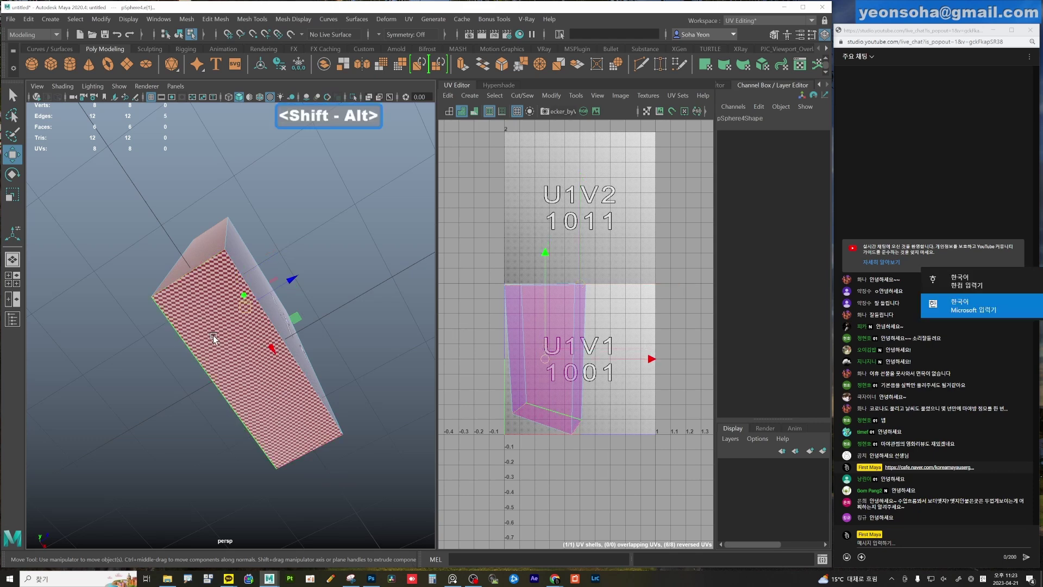
mouse_move(219, 316)
alt+mouse_down()
mouse_move(226, 291)
mouse_move(210, 328)
alt+mouse_up()
shift+click(217, 251)
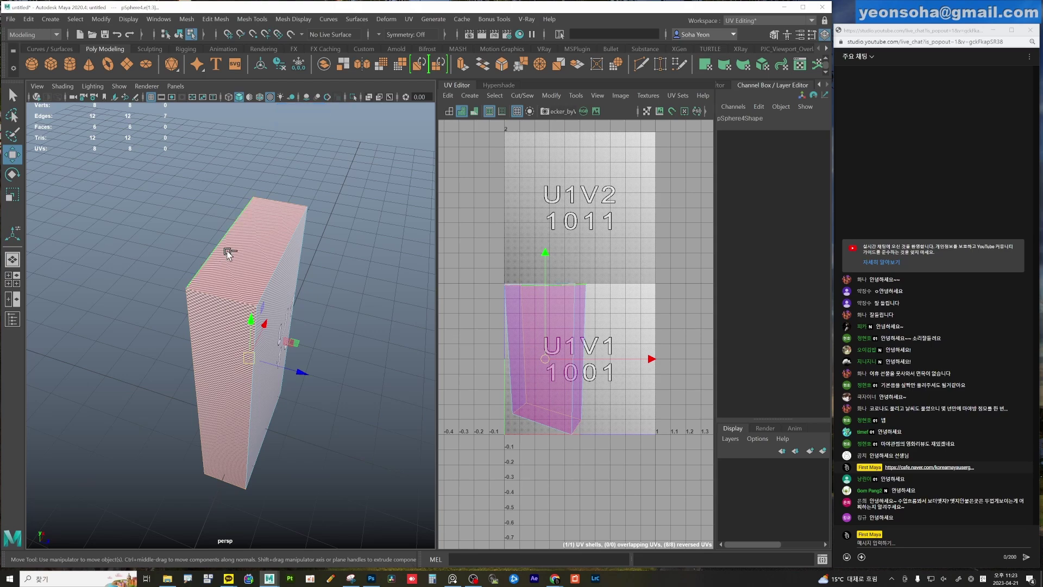
mouse_move(228, 250)
alt+mouse_down()
mouse_move(210, 257)
mouse_move(312, 298)
mouse_move(250, 311)
mouse_move(396, 340)
mouse_move(303, 340)
alt+mouse_up()
alt+middle_drag(303, 341, 294, 352)
mouse_move(293, 352)
alt+mouse_down()
mouse_move(307, 342)
mouse_move(288, 348)
alt+mouse_up()
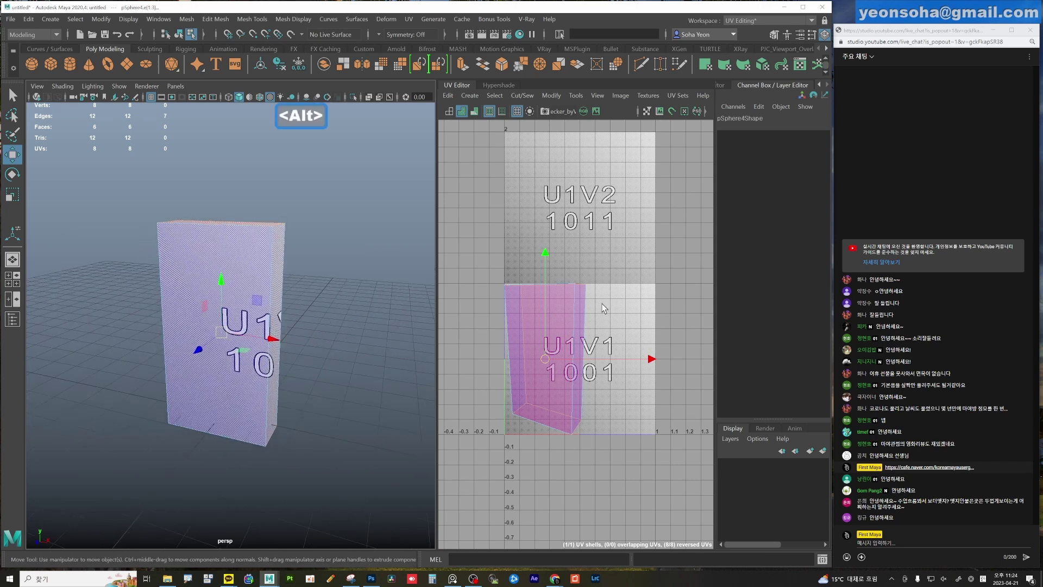
Add one more box edge and cut the UVs along the seams with Shift+C (8 to 14 UVs).
click(494, 96)
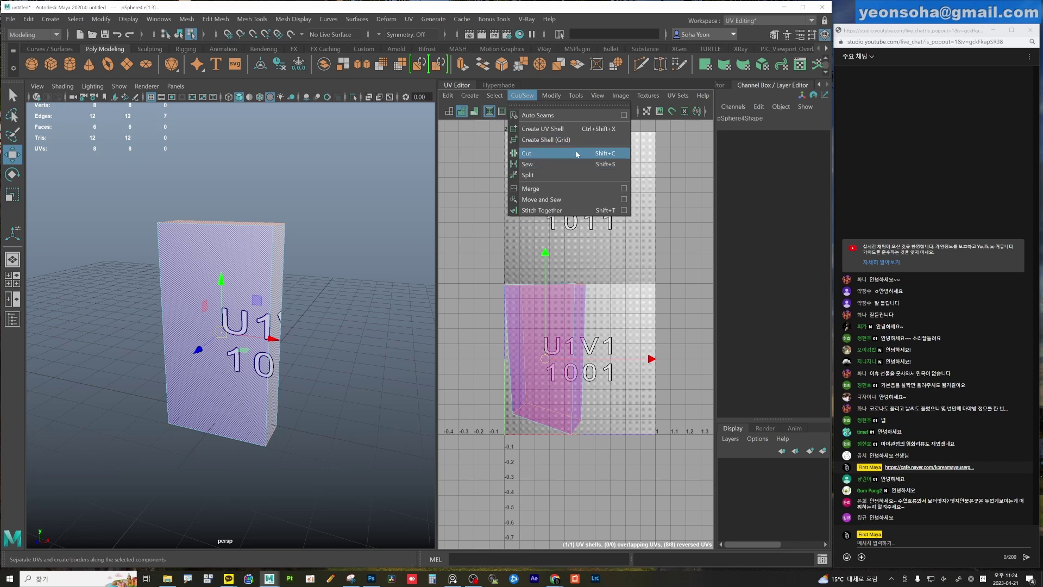
click(641, 294)
click(559, 351)
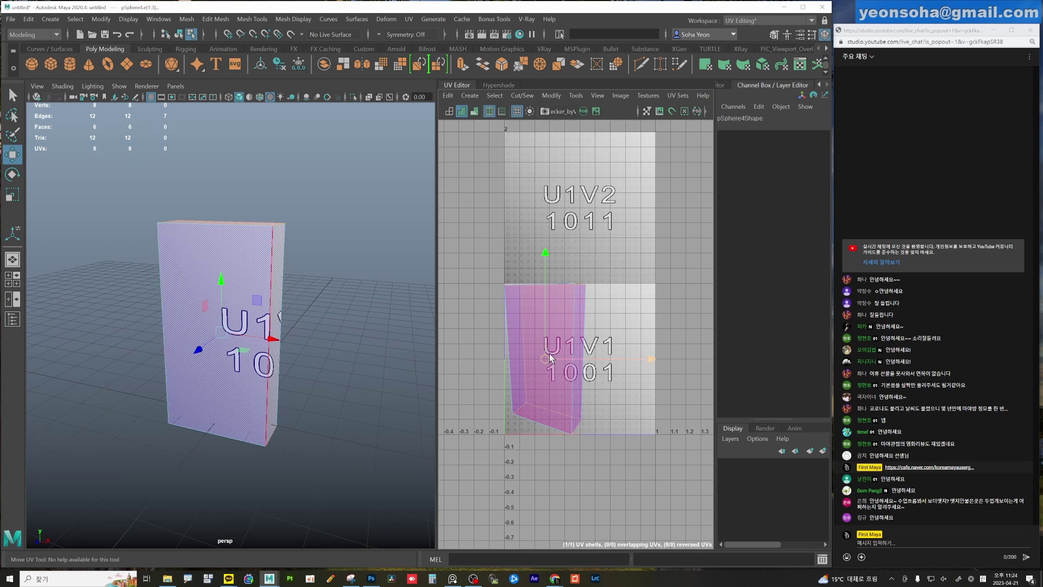
key(shift+c)
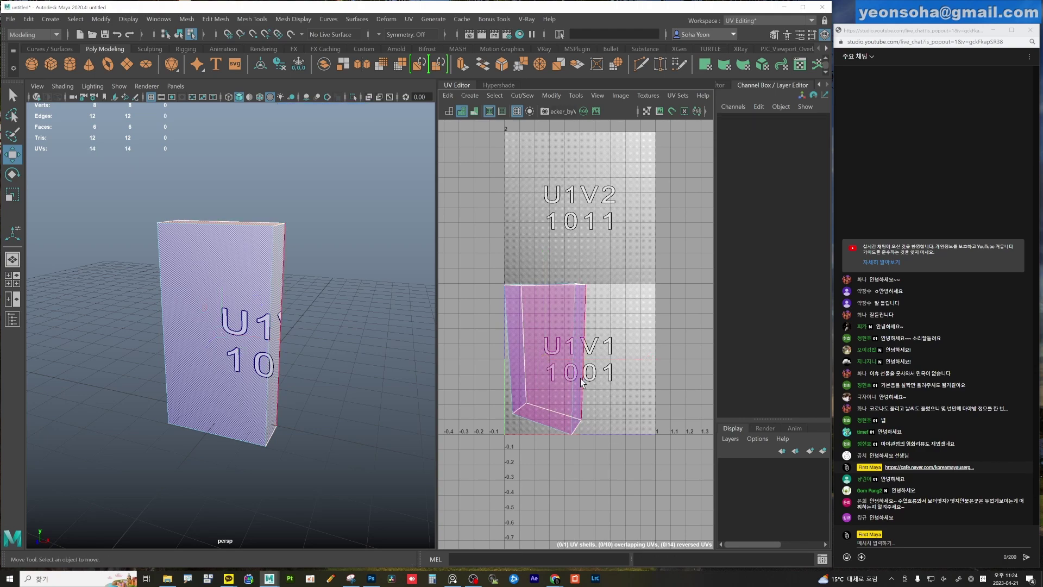
mouse_move(326, 326)
alt+mouse_down()
mouse_move(145, 292)
mouse_move(279, 326)
alt+mouse_up()
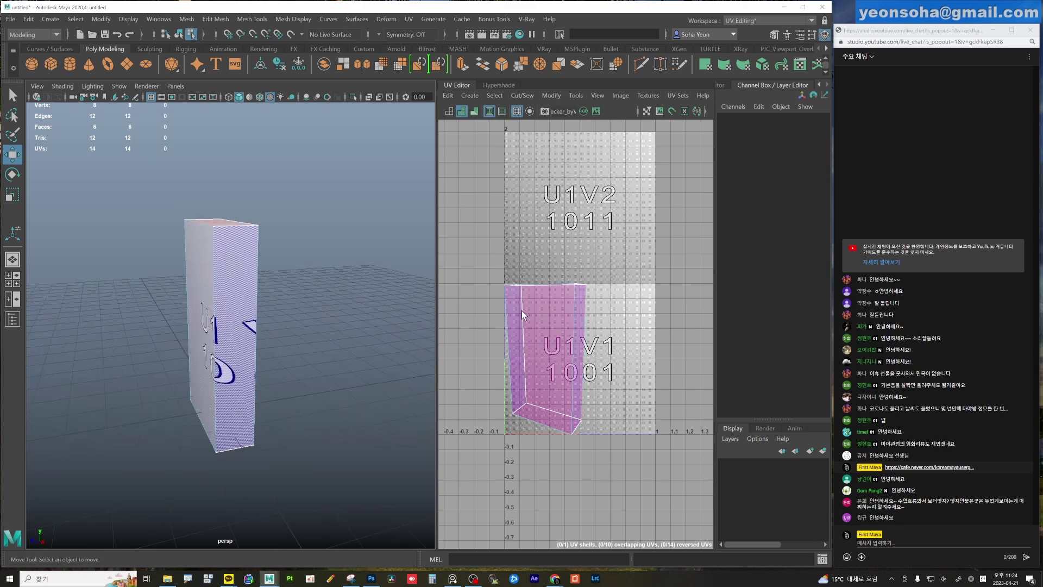
alt+middle_drag(526, 312, 549, 314)
Marquee-select all of the box's UVs and centre the shell in the UV view.
key(alt+4)
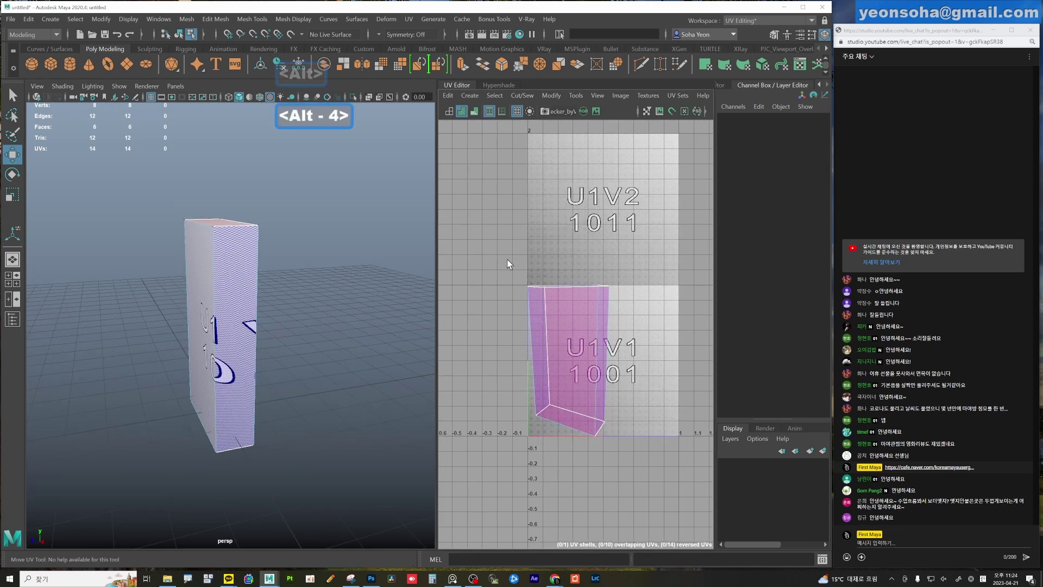
drag(502, 262, 674, 504)
scroll(653, 297, up, 2)
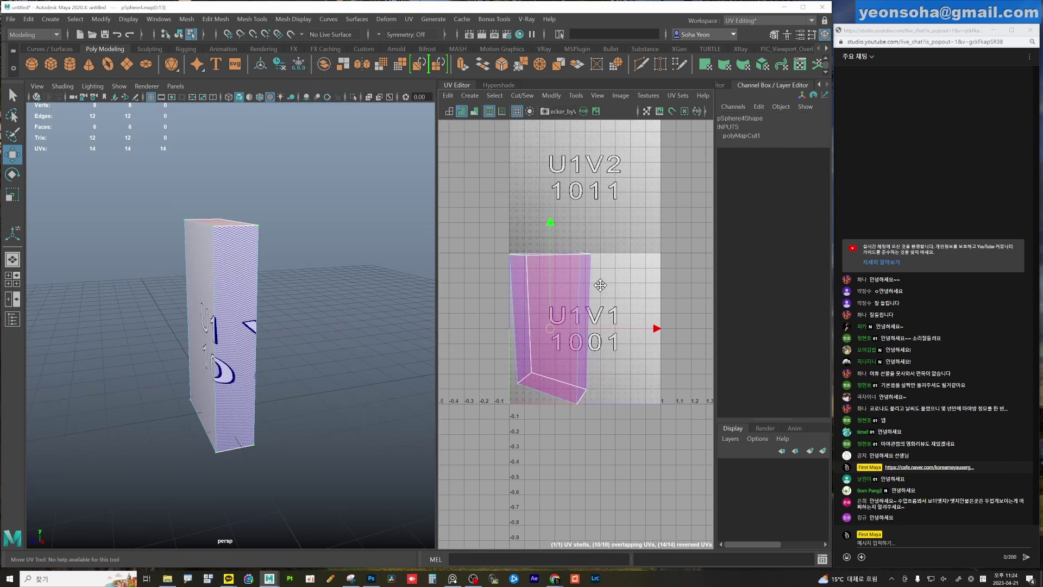
alt+middle_drag(669, 283, 652, 297)
key(alt)
key(alt)
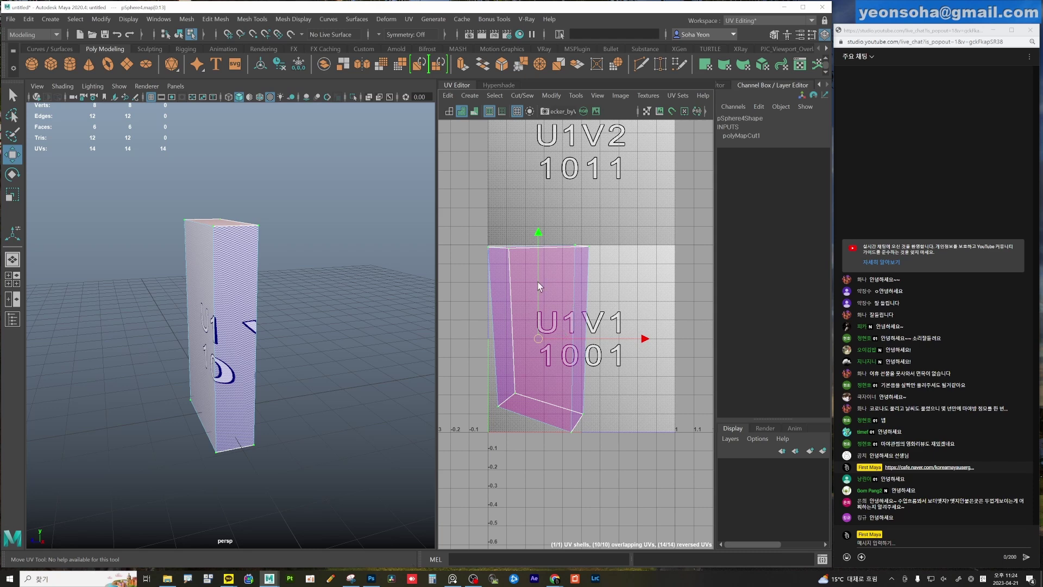
Unfold the selected box shell with Modify > Unfold and inspect the flattened layout.
click(556, 95)
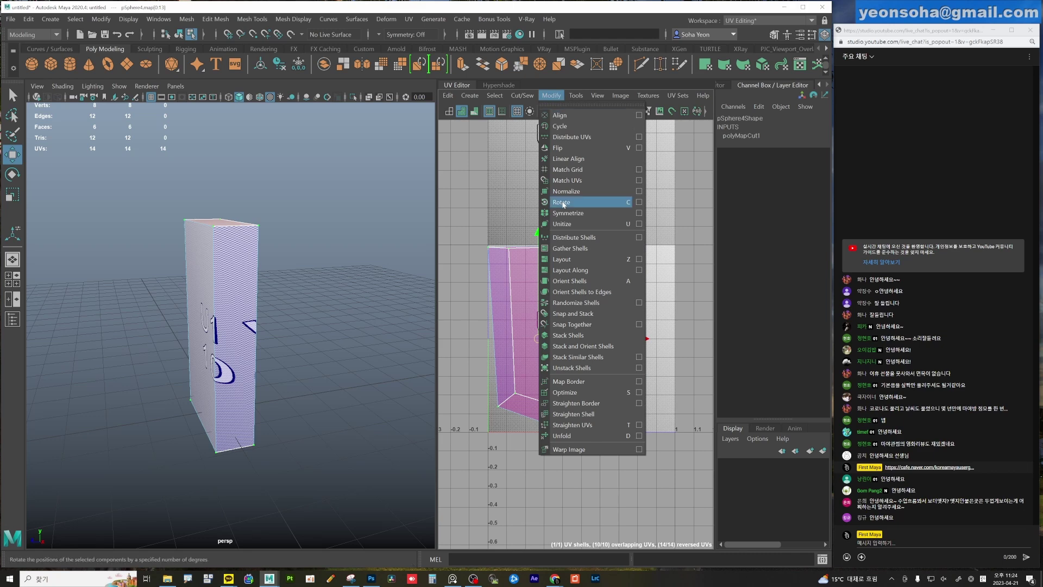
click(573, 435)
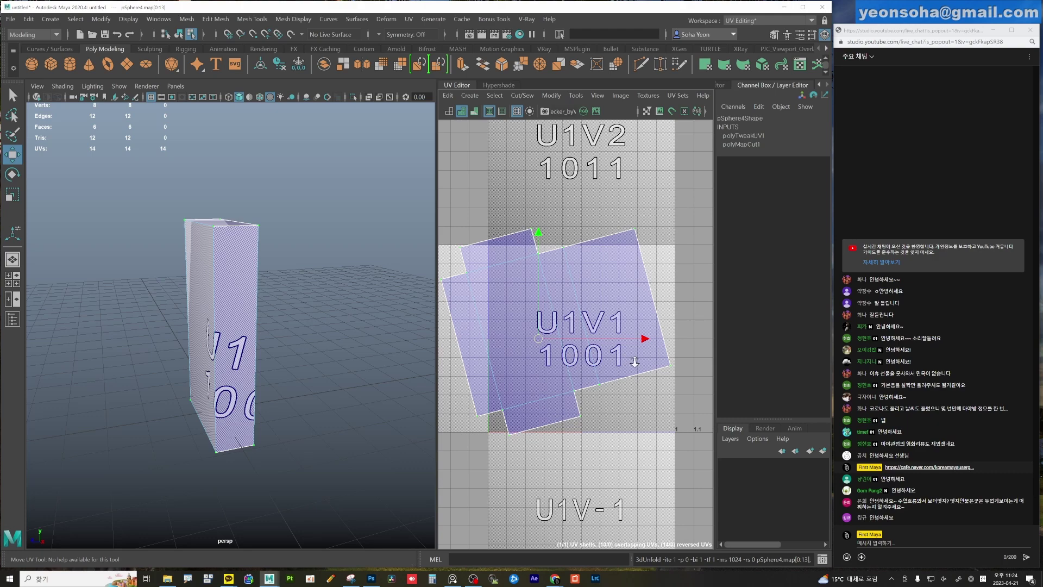
scroll(622, 312, up, 2)
scroll(623, 310, down, 2)
alt+middle_drag(598, 303, 613, 306)
alt+right_drag(612, 305, 601, 322)
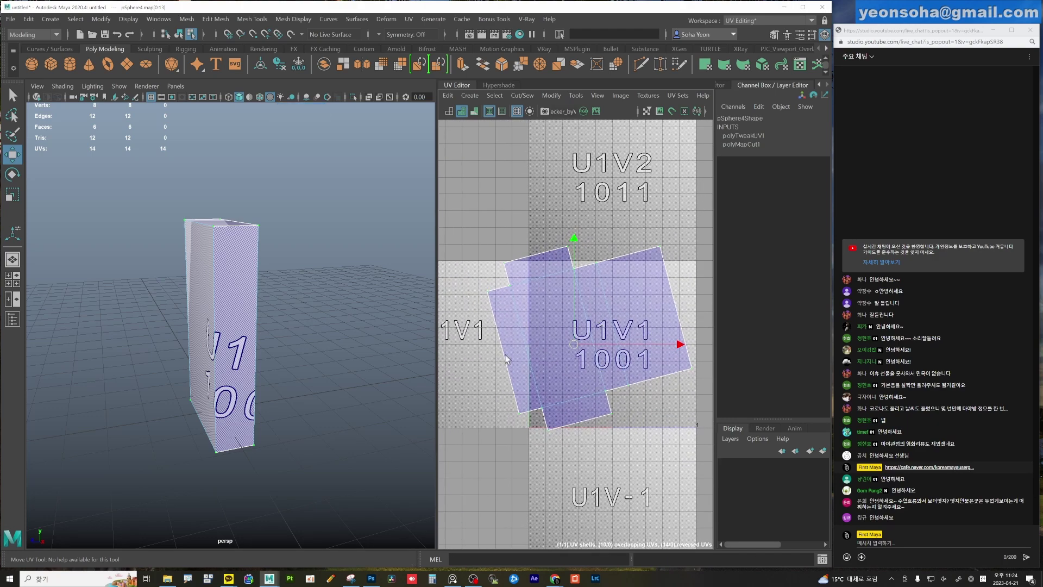
click(550, 95)
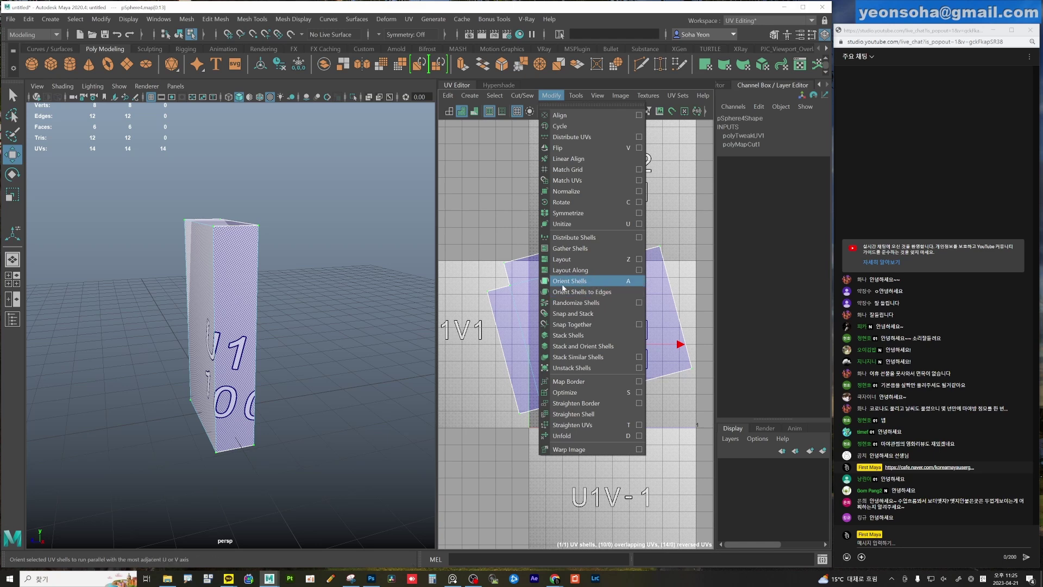
Orient the box's UV shell upright along the UV axes with Orient Shells.
click(563, 288)
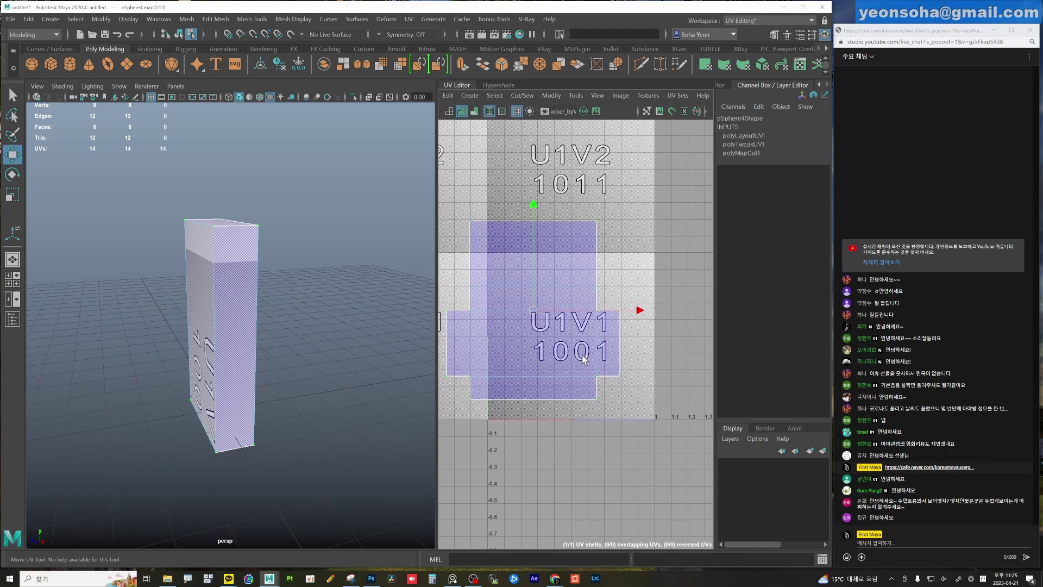
scroll(583, 360, down, 2)
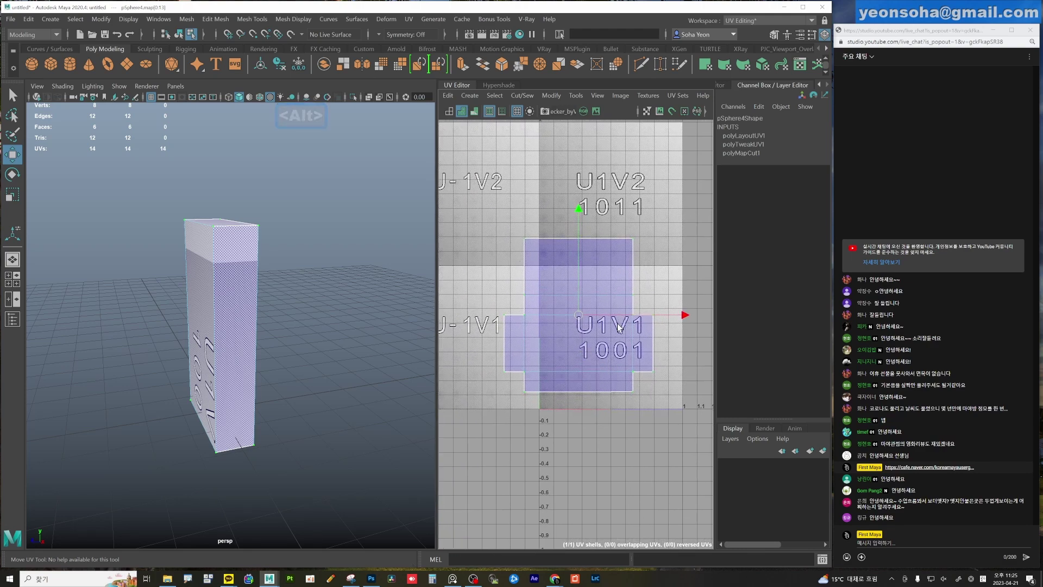
alt+drag(275, 349, 279, 354)
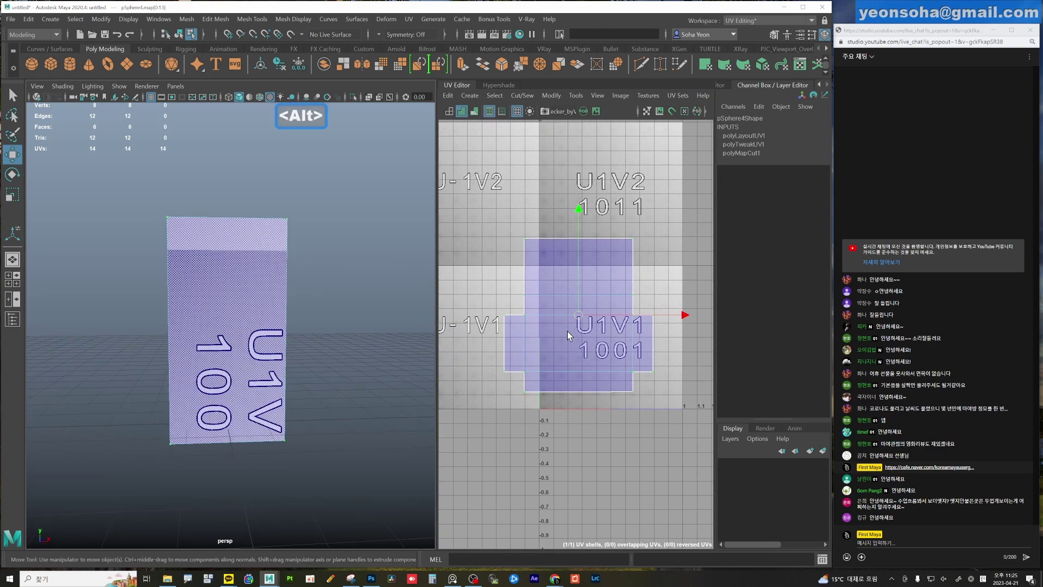
alt+middle_drag(568, 330, 551, 331)
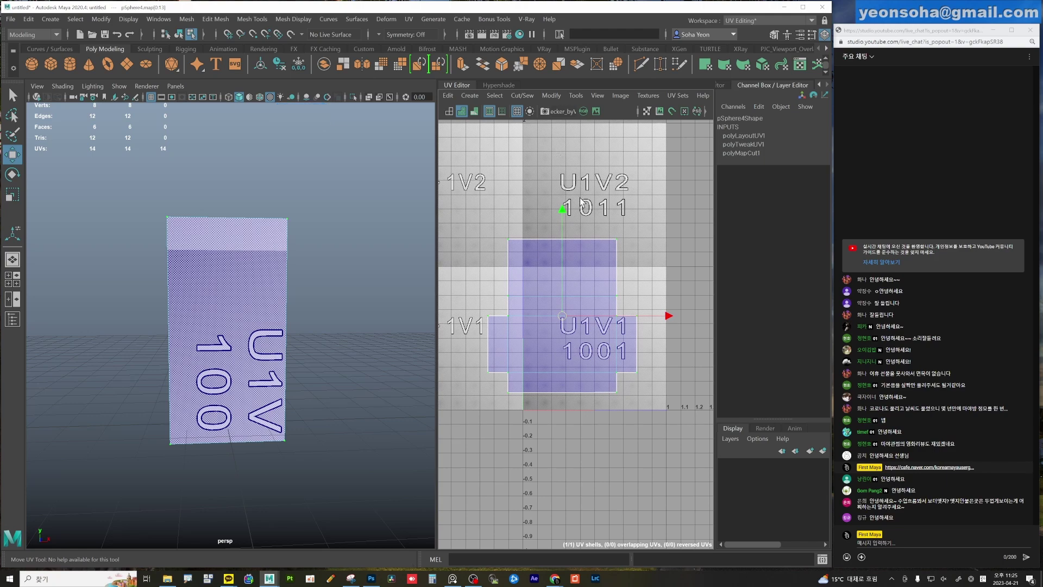
click(550, 96)
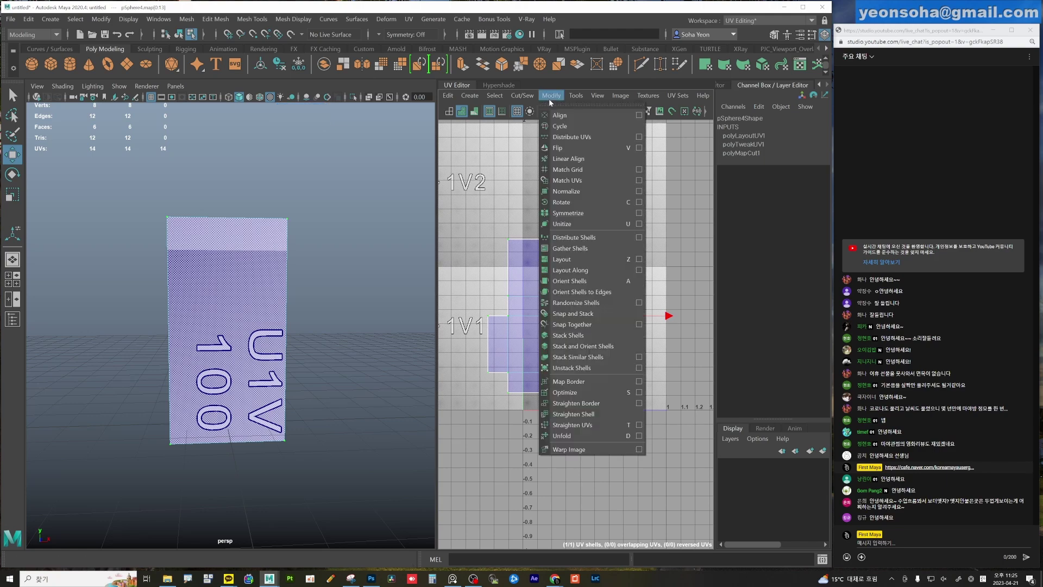
click(573, 206)
alt+middle_drag(597, 293, 592, 290)
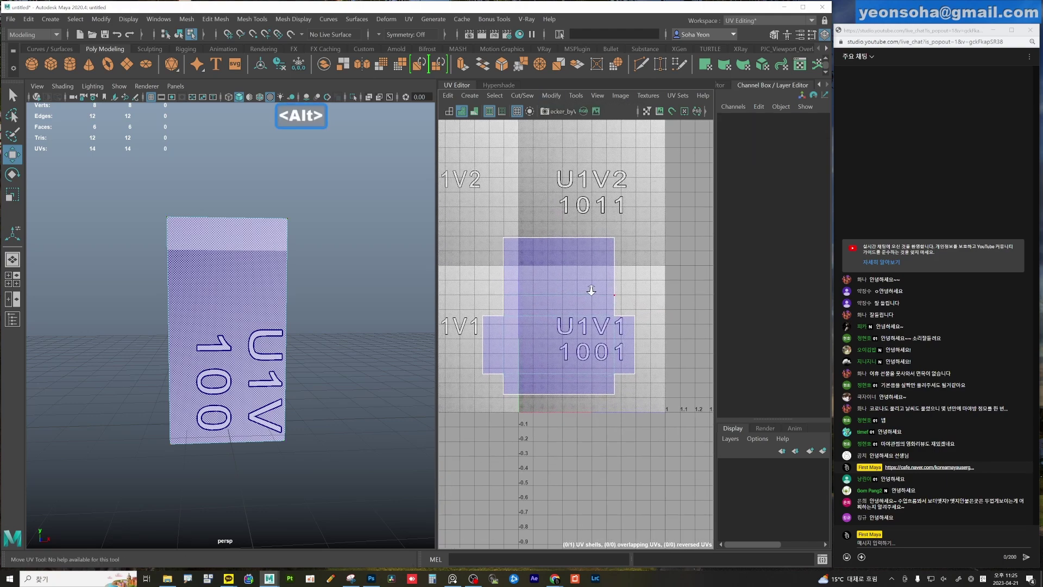
Try a 90-degree shell rotation and undo it, then lay the shell out to 0–1 and deselect.
drag(622, 413, 663, 323)
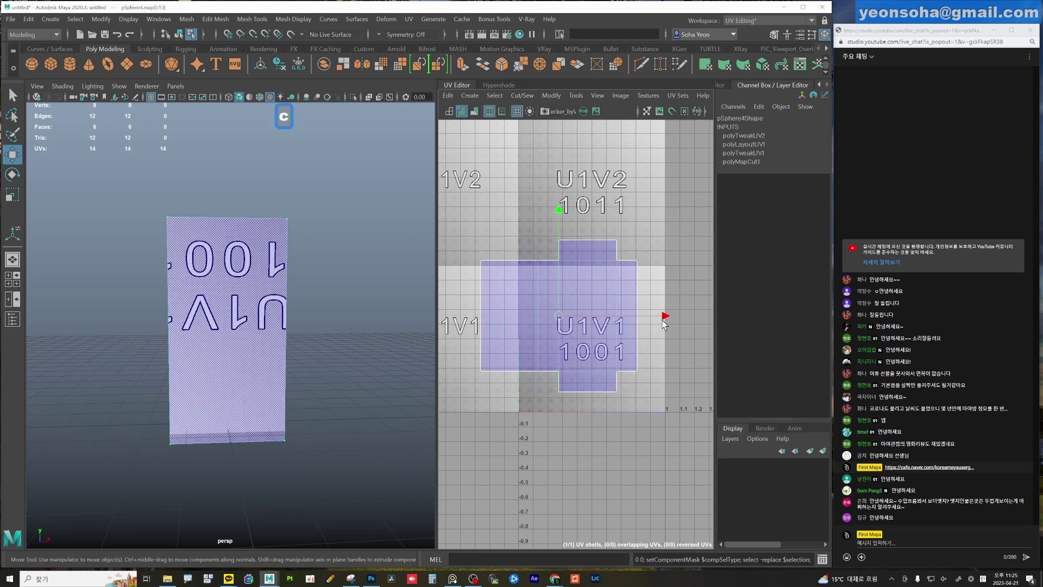
key(g)
key(g)
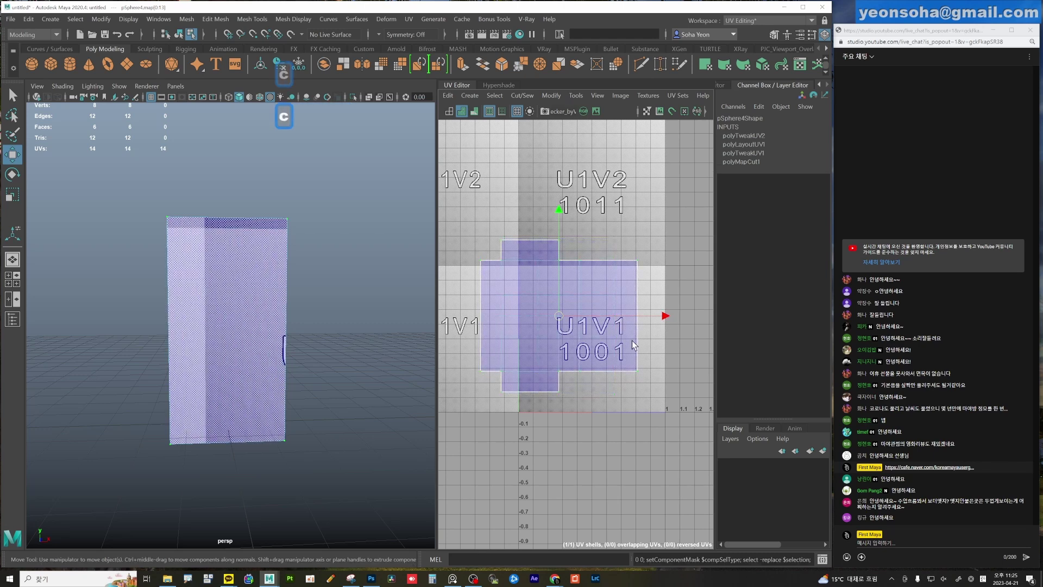
key(z)
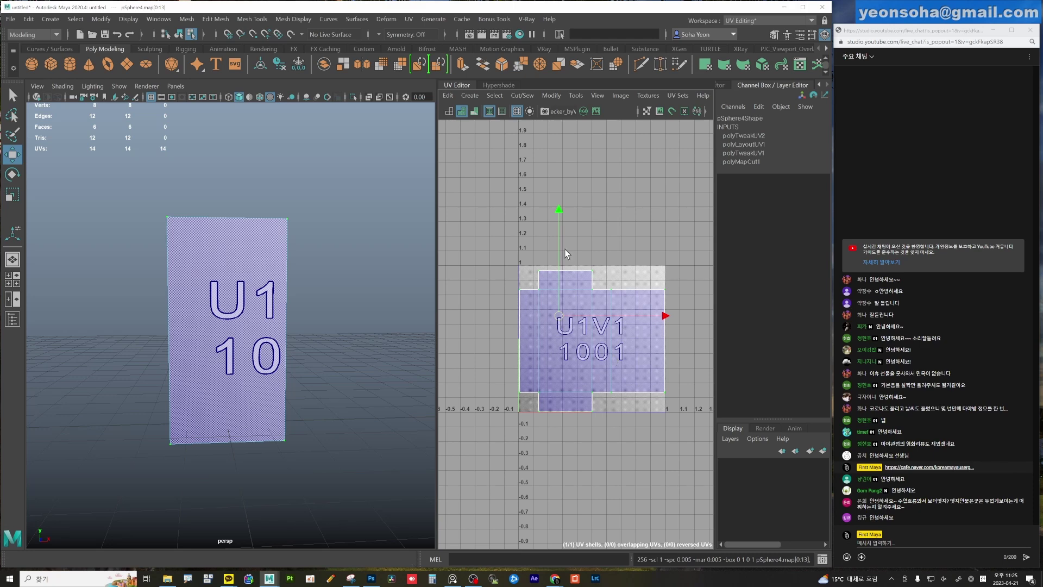
click(553, 96)
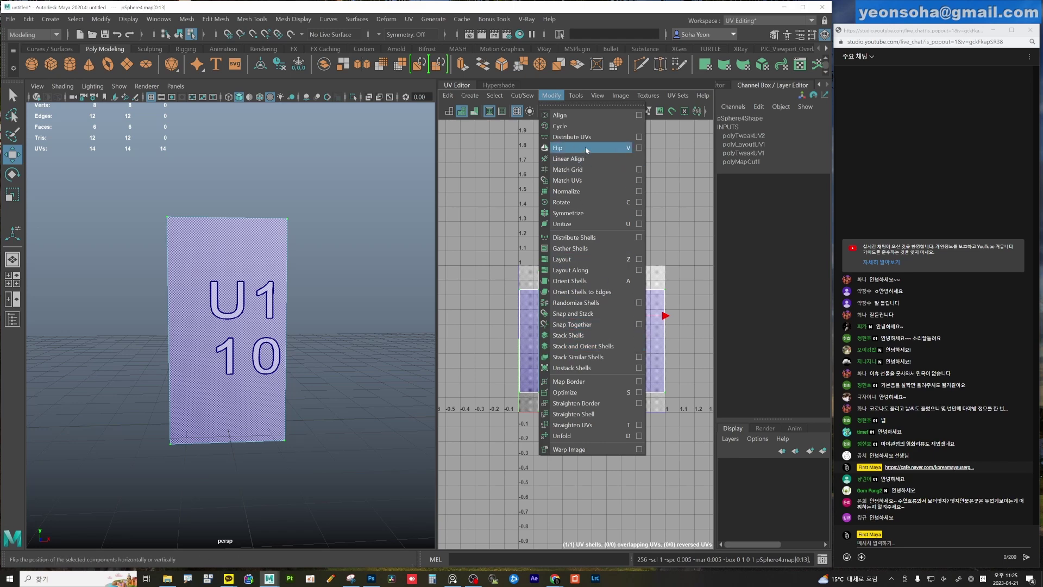
click(373, 298)
key(9)
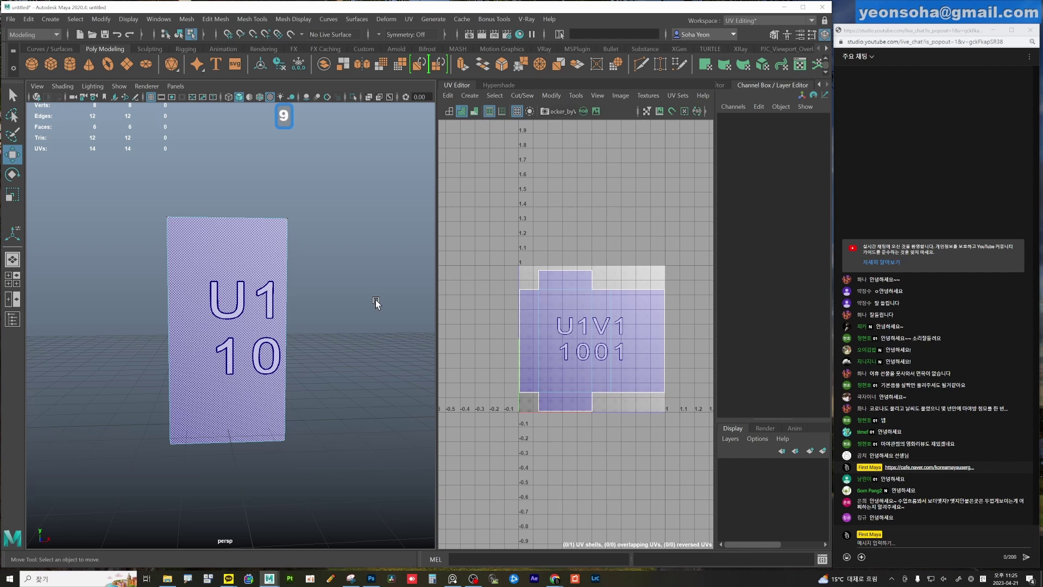
click(551, 96)
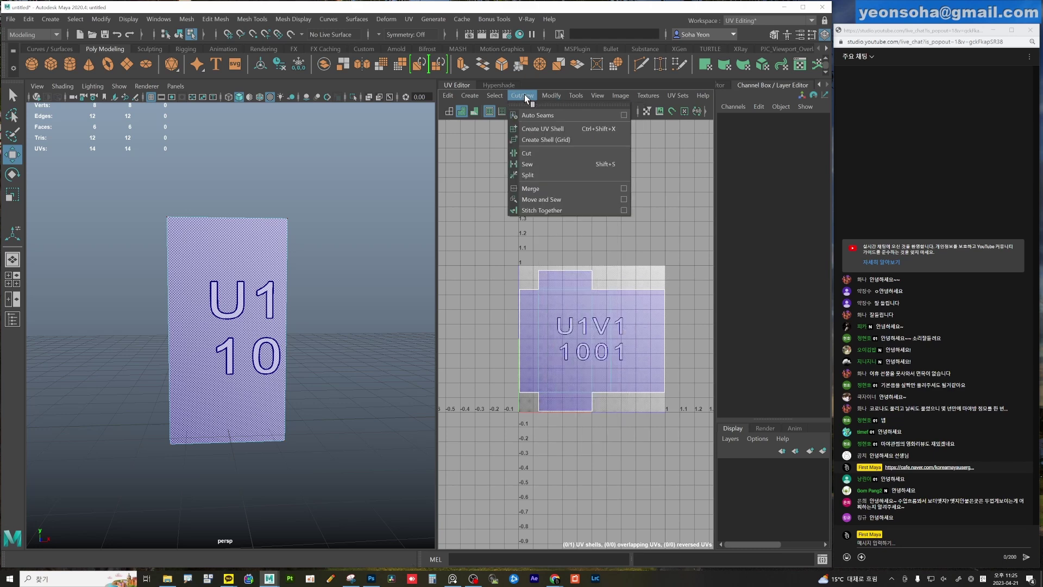
mouse_move(522, 96)
click(617, 367)
key(alt)
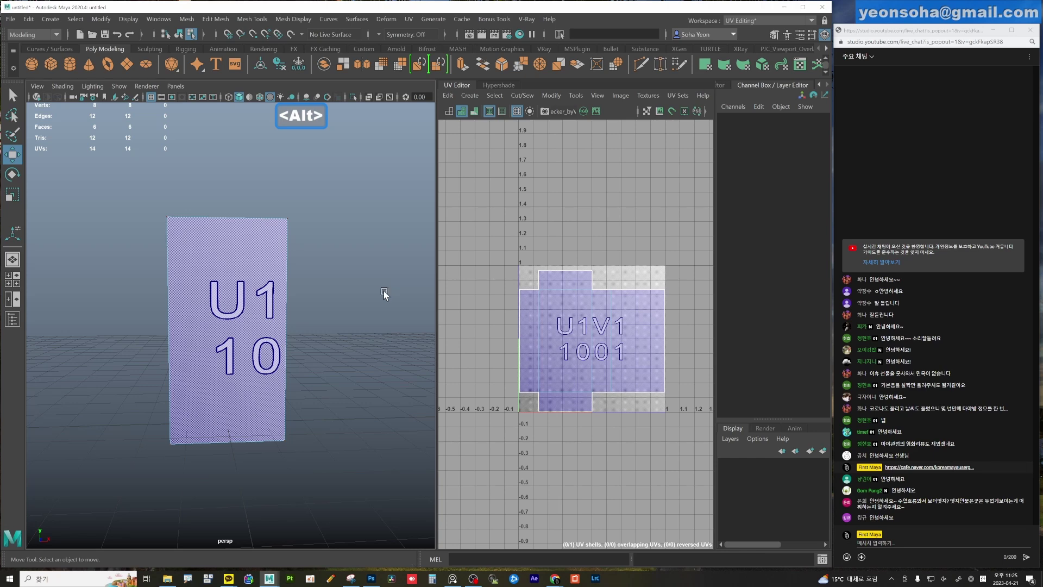
key(9)
click(552, 95)
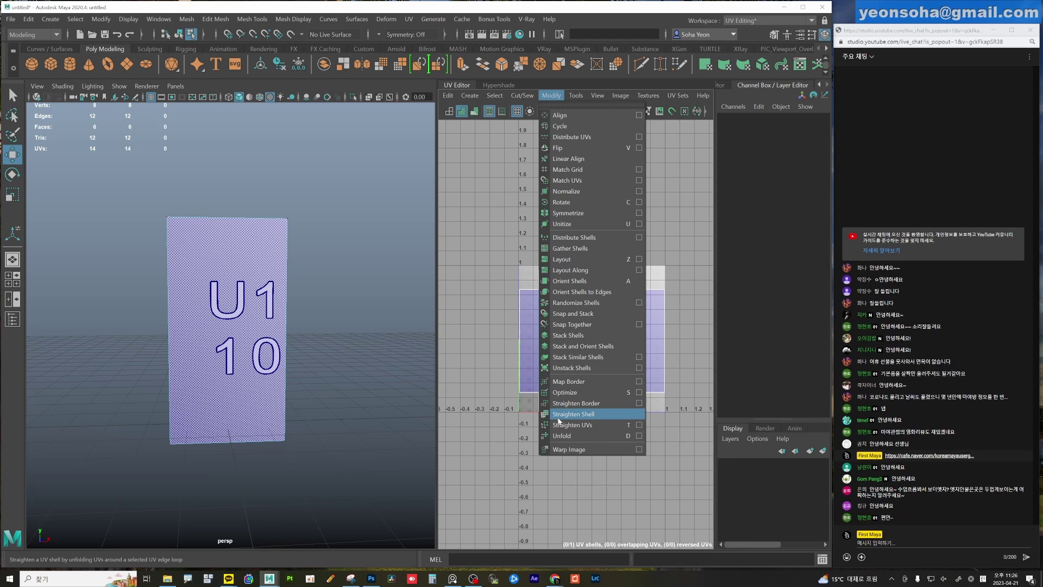
click(573, 475)
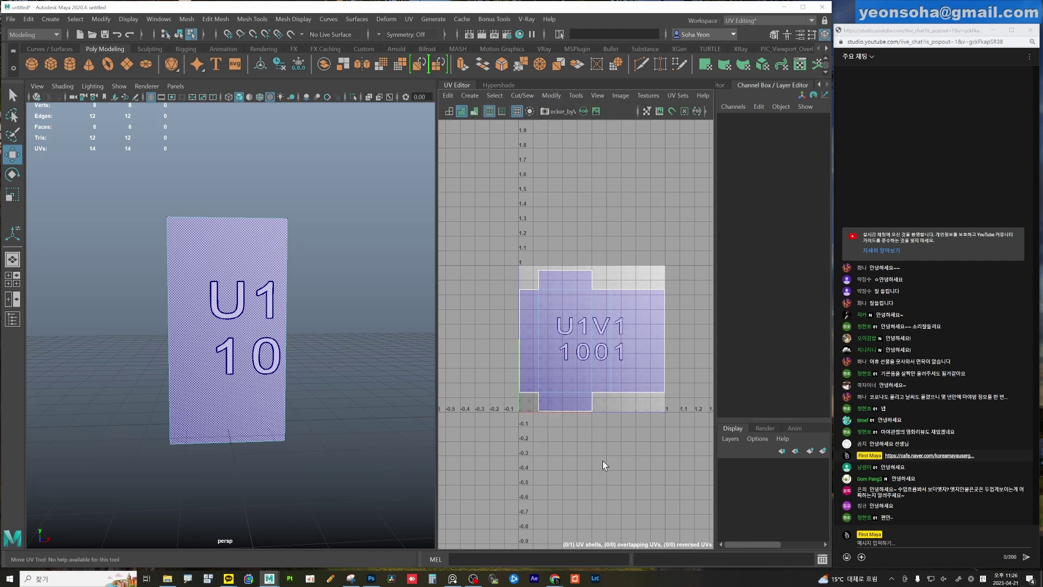
mouse_move(344, 348)
alt+mouse_down()
mouse_move(279, 357)
mouse_move(315, 354)
alt+mouse_up()
alt+right_drag(315, 354, 349, 354)
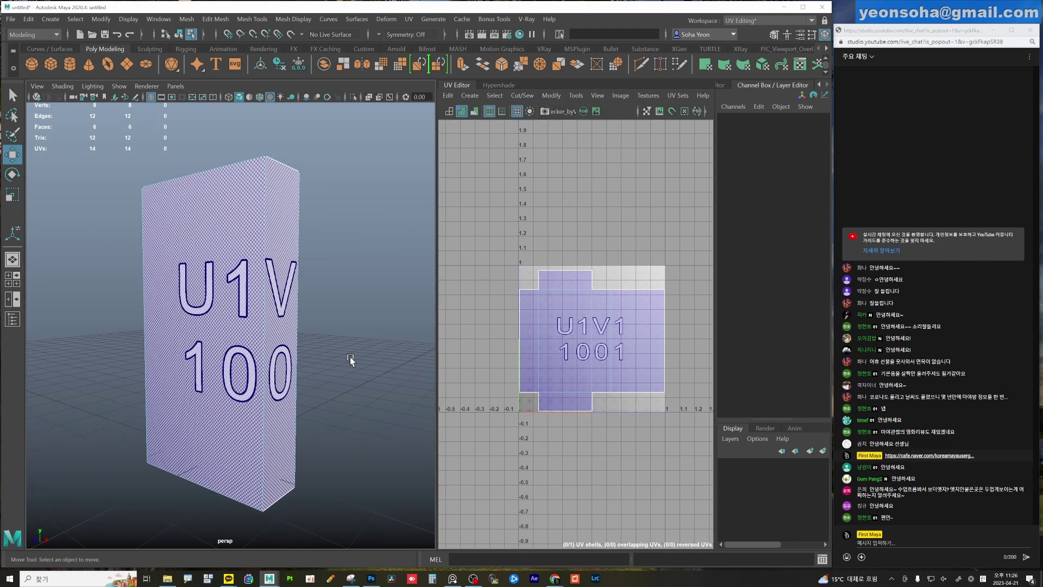
scroll(581, 308, up, 2)
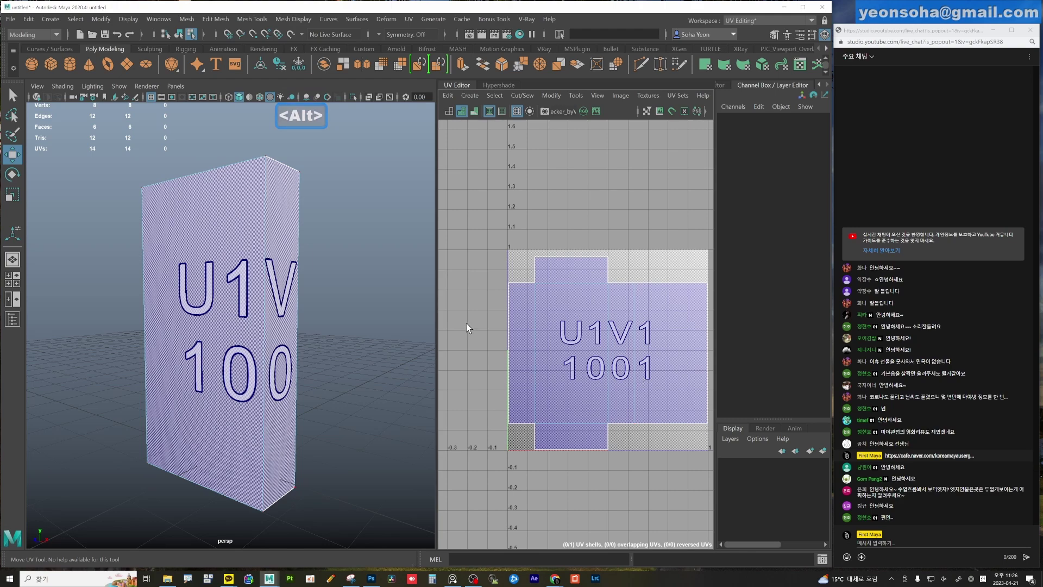
drag(438, 311, 388, 310)
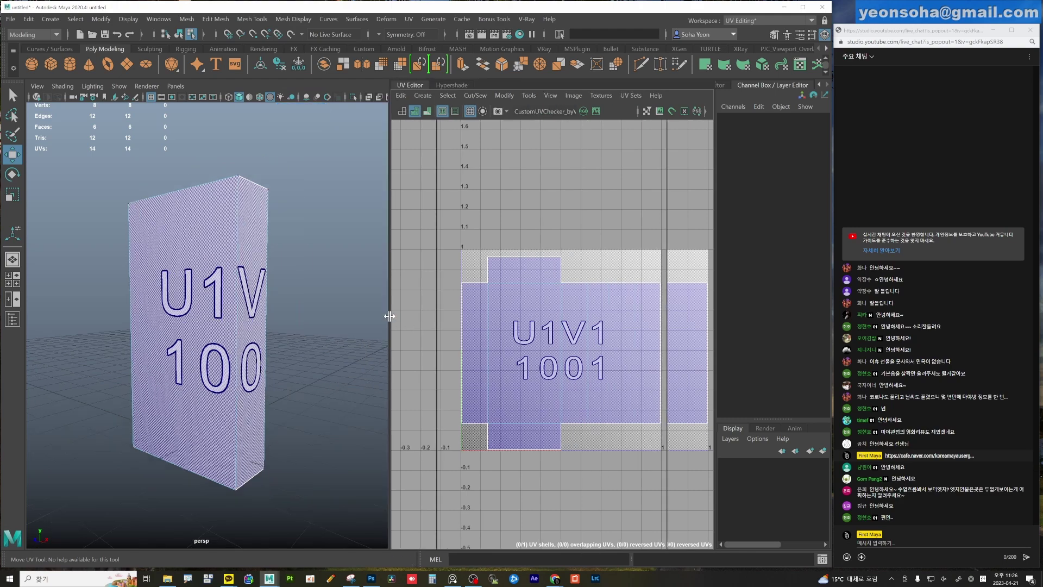
scroll(628, 357, down, 2)
alt+middle_drag(635, 386, 569, 318)
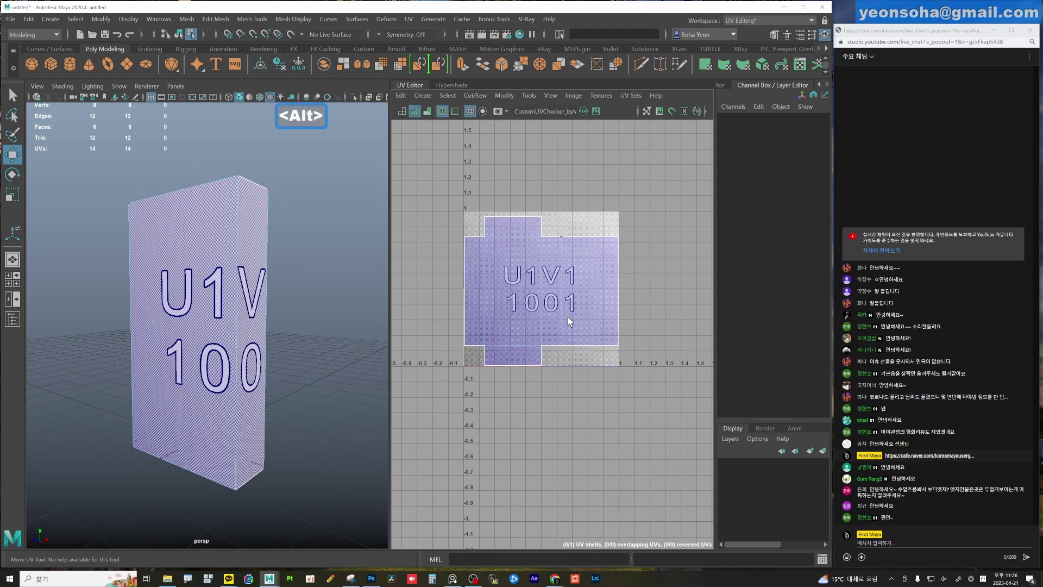
alt+drag(296, 325, 231, 333)
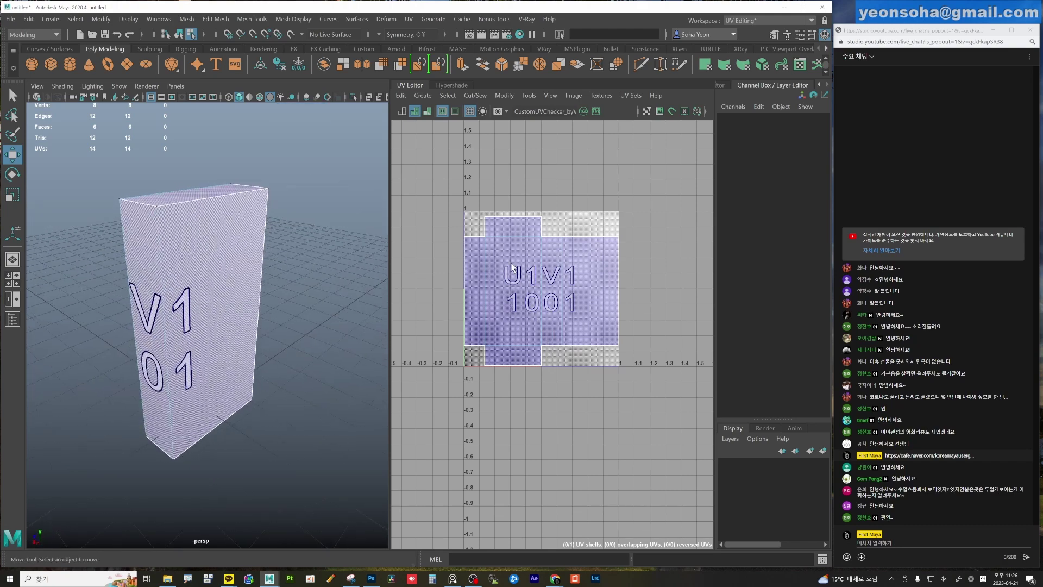
scroll(560, 316, up, 3)
alt+right_drag(571, 286, 609, 353)
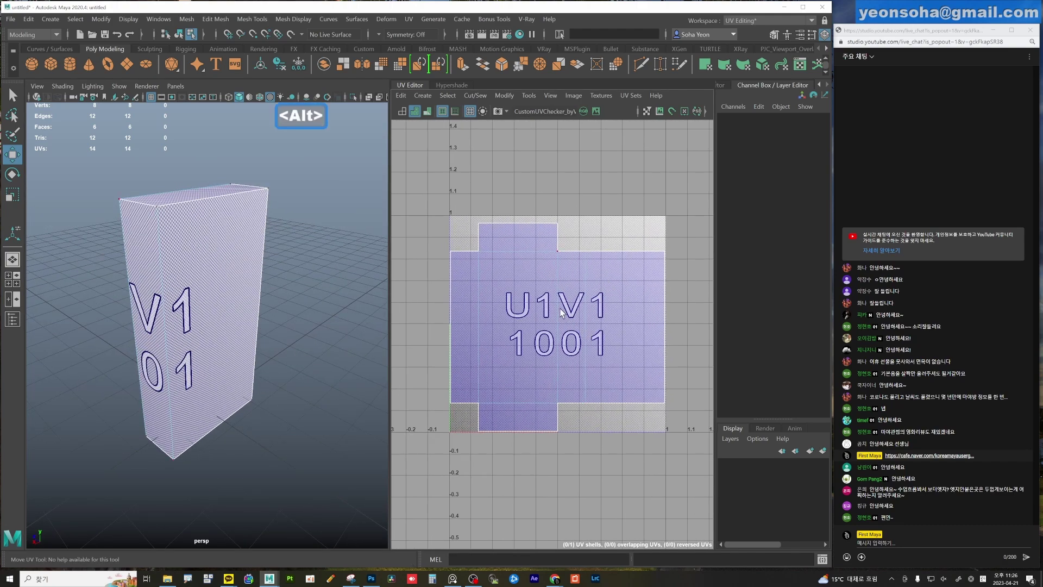
alt+middle_drag(562, 312, 574, 304)
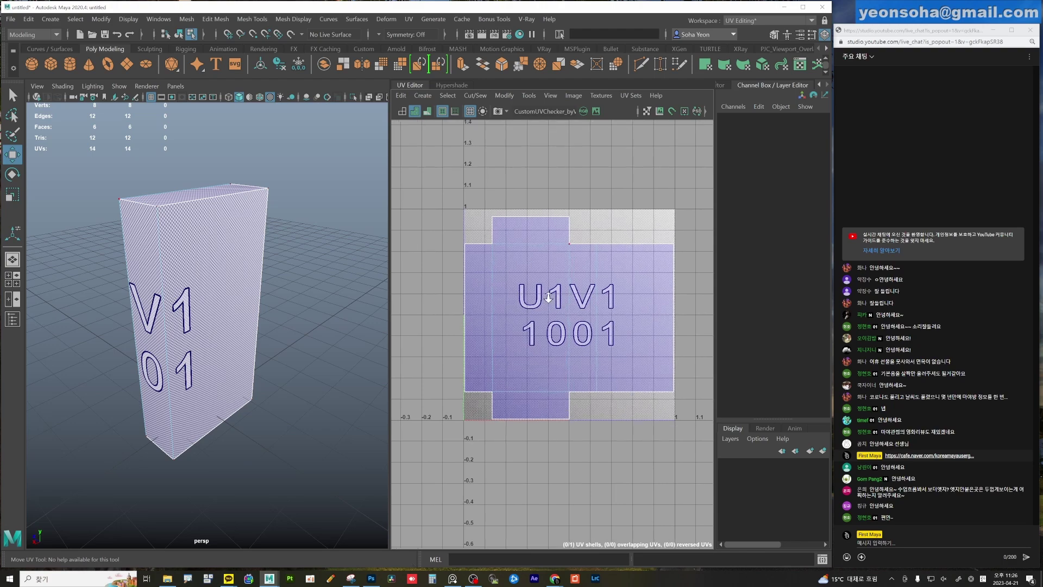
mouse_move(613, 322)
alt+right_down()
mouse_move(495, 288)
mouse_move(554, 274)
alt+right_up()
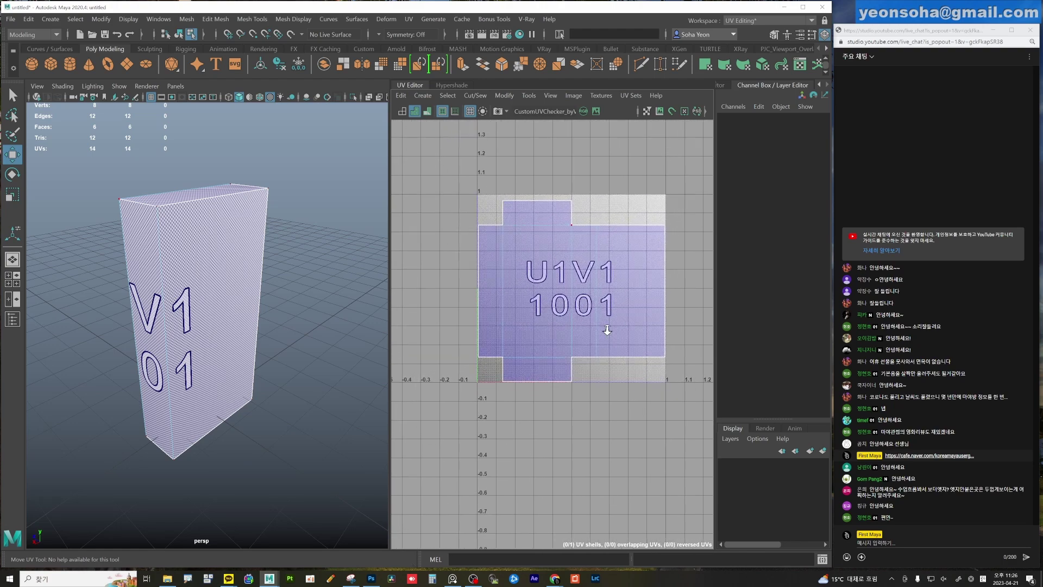
click(510, 100)
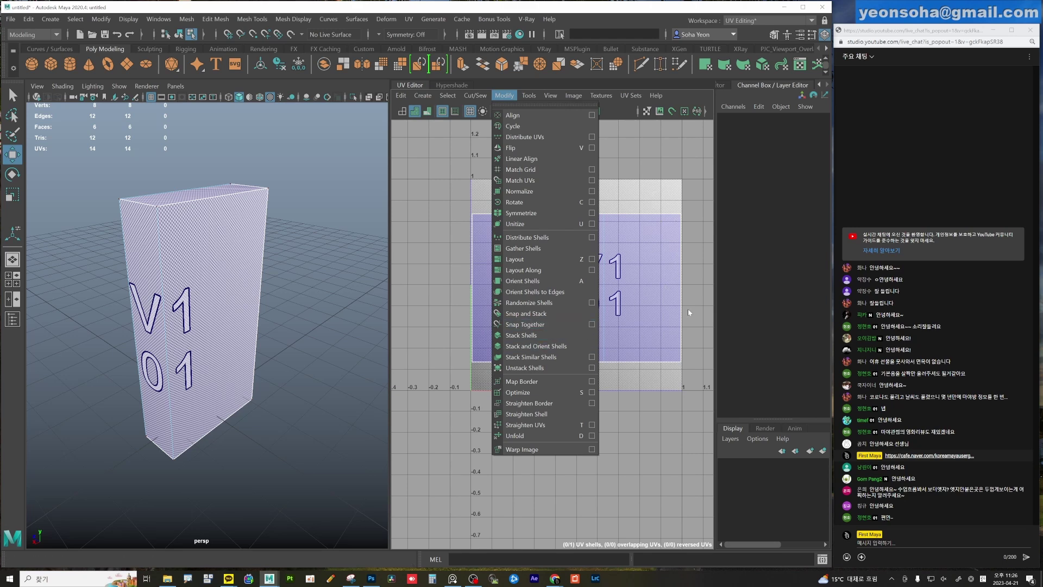
click(630, 314)
alt+right_drag(586, 294, 606, 284)
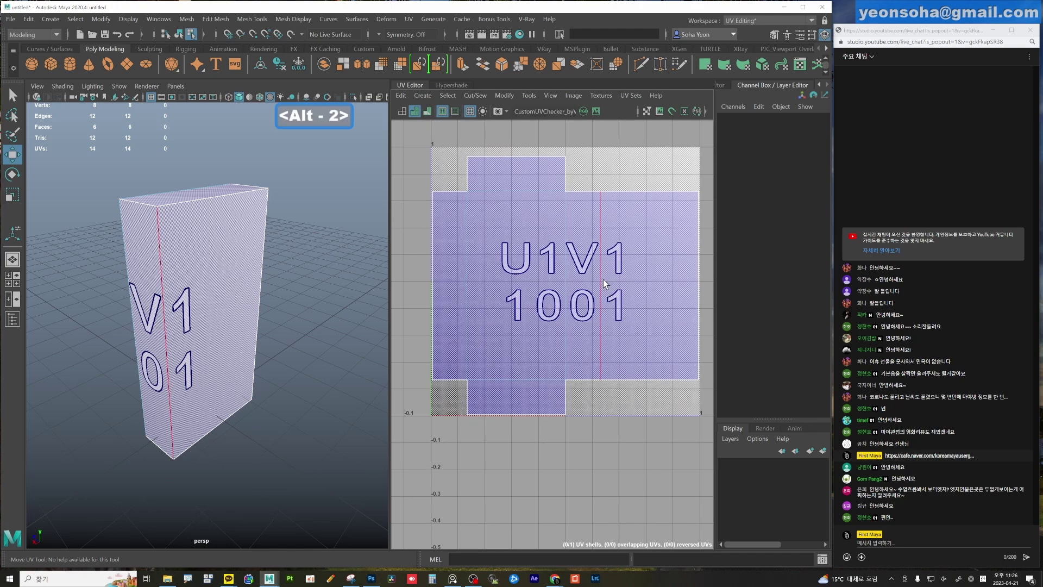
scroll(601, 282, down, 2)
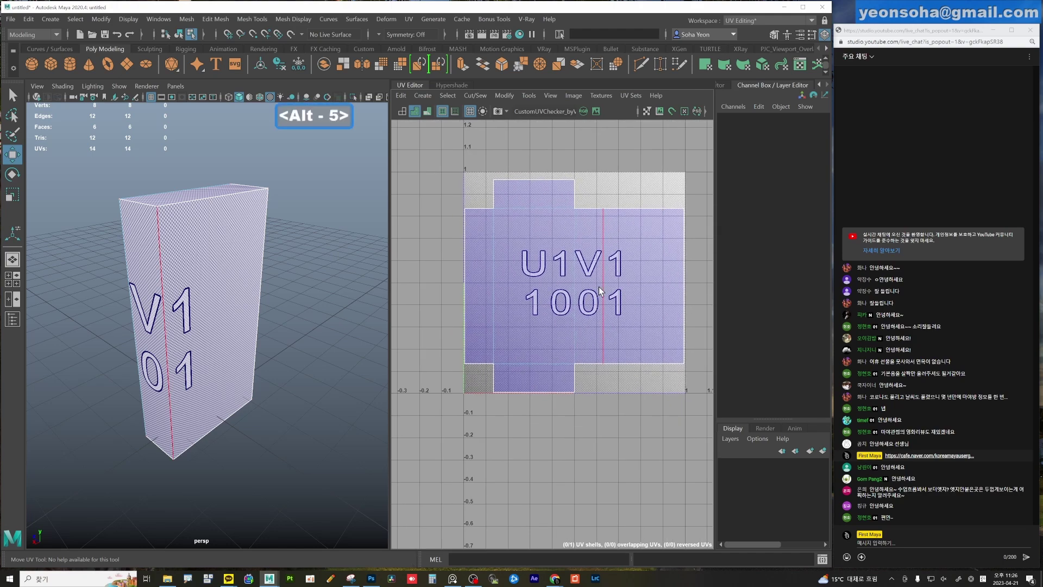
Select the box's whole UV shell and rotate it to an angle with the Rotate UV tool.
double_click(566, 288)
key(e)
drag(623, 174, 648, 205)
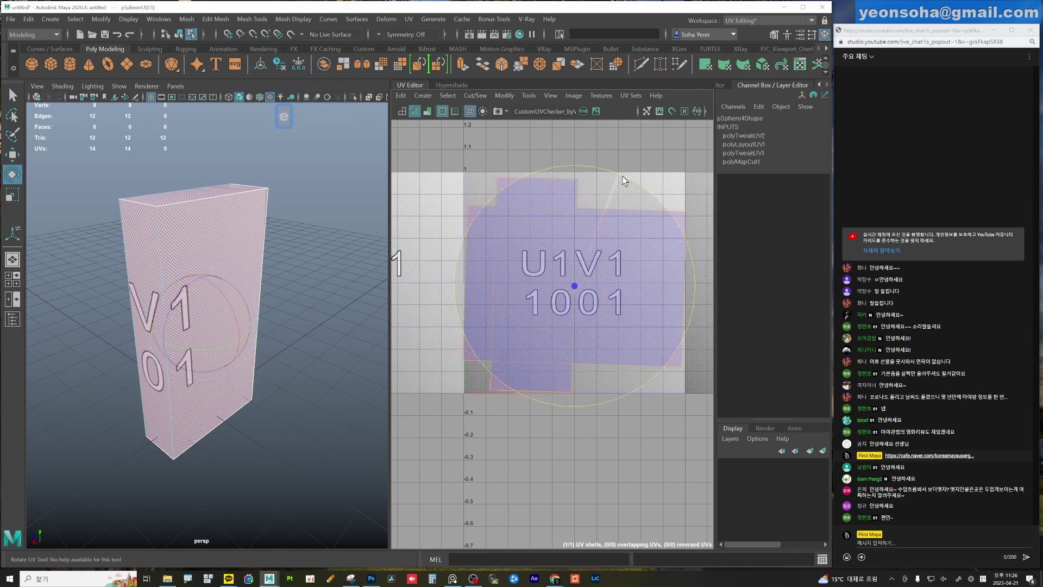
key(w)
alt+middle_drag(590, 244, 587, 225)
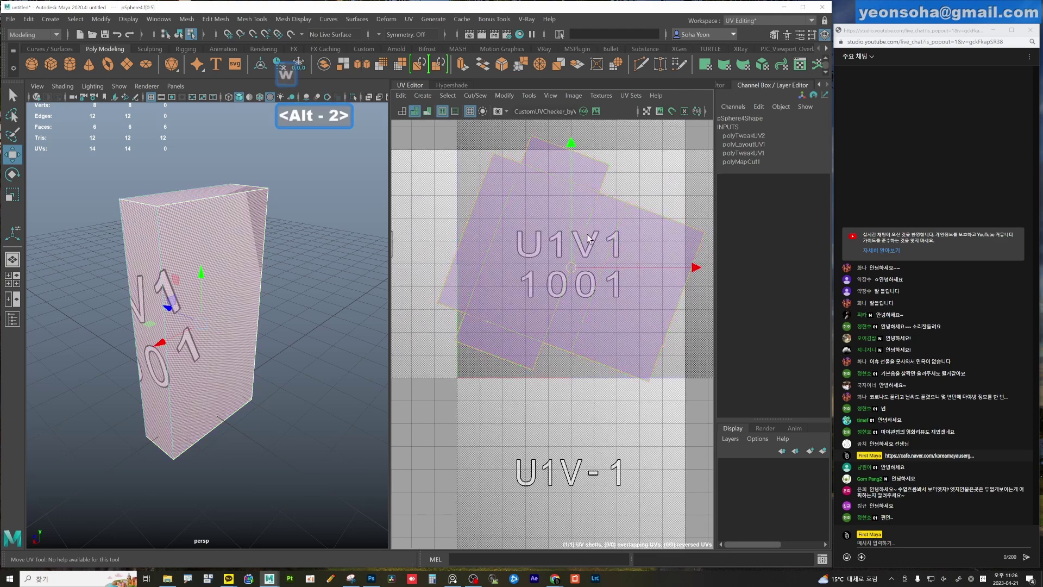
Straighten the tilted shell upright with Orient Shells to Edges along a chosen edge.
key(F10)
click(559, 300)
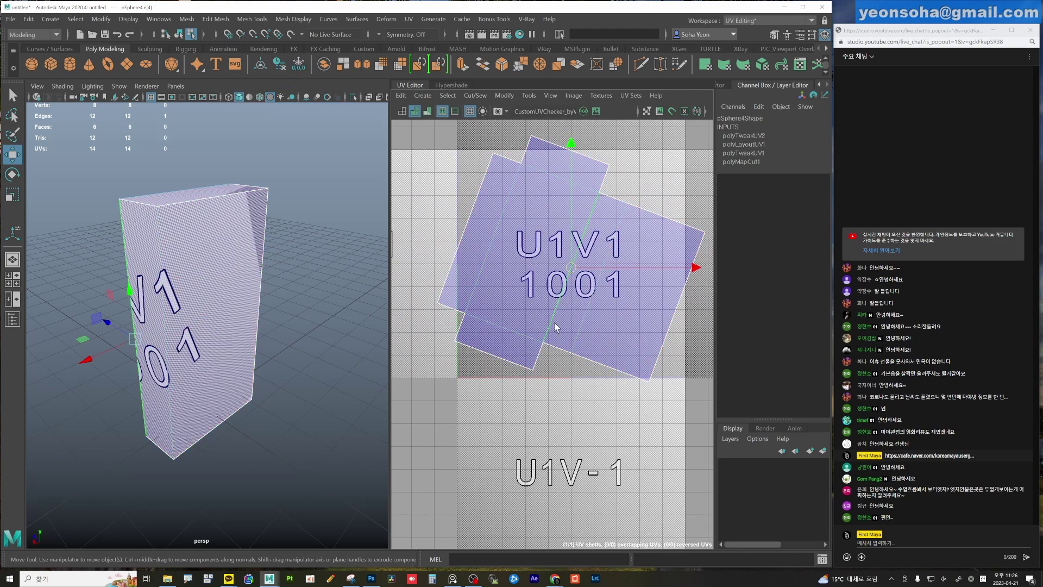
click(504, 96)
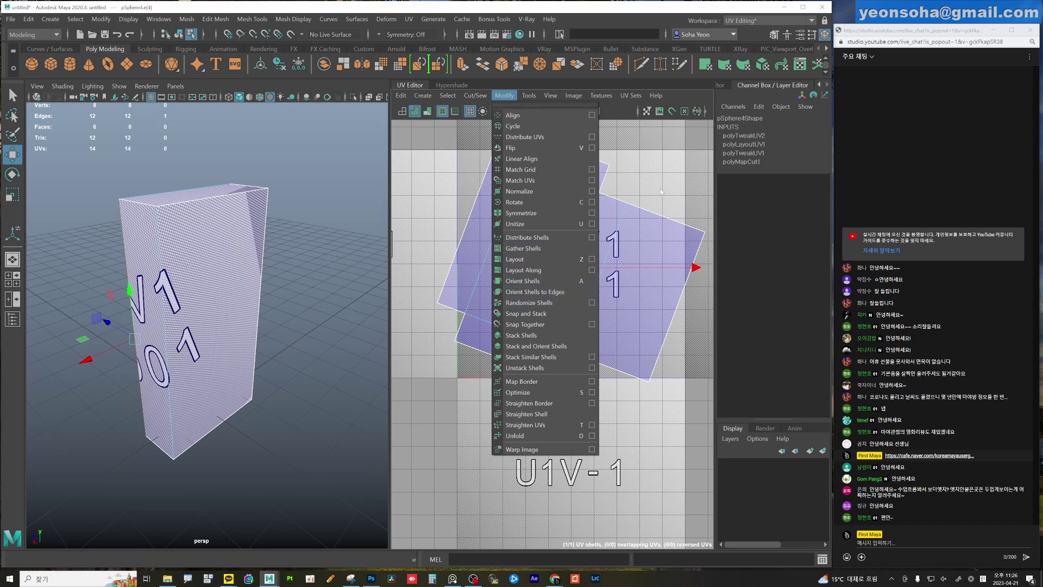
click(662, 191)
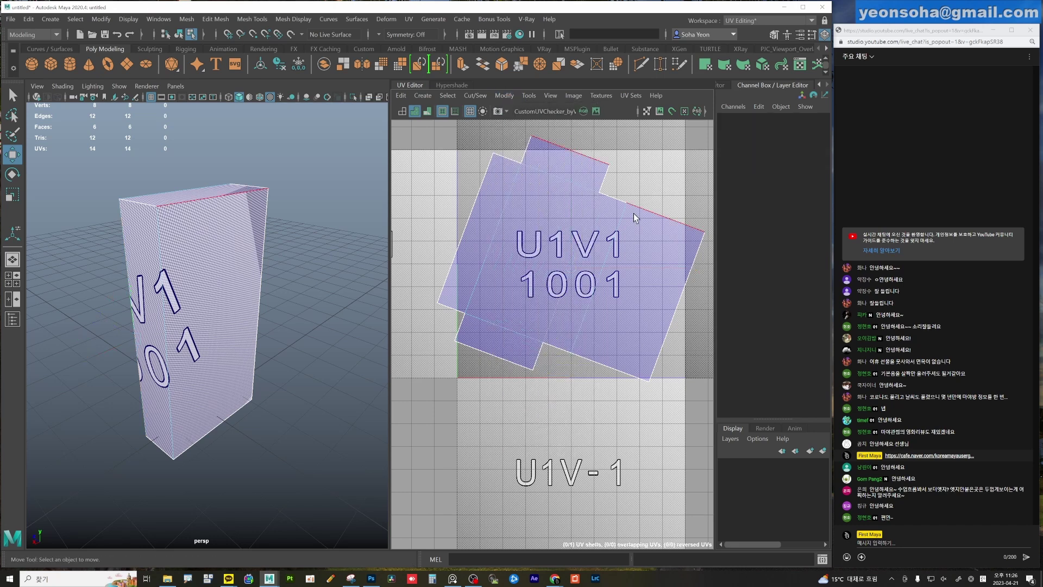
click(598, 284)
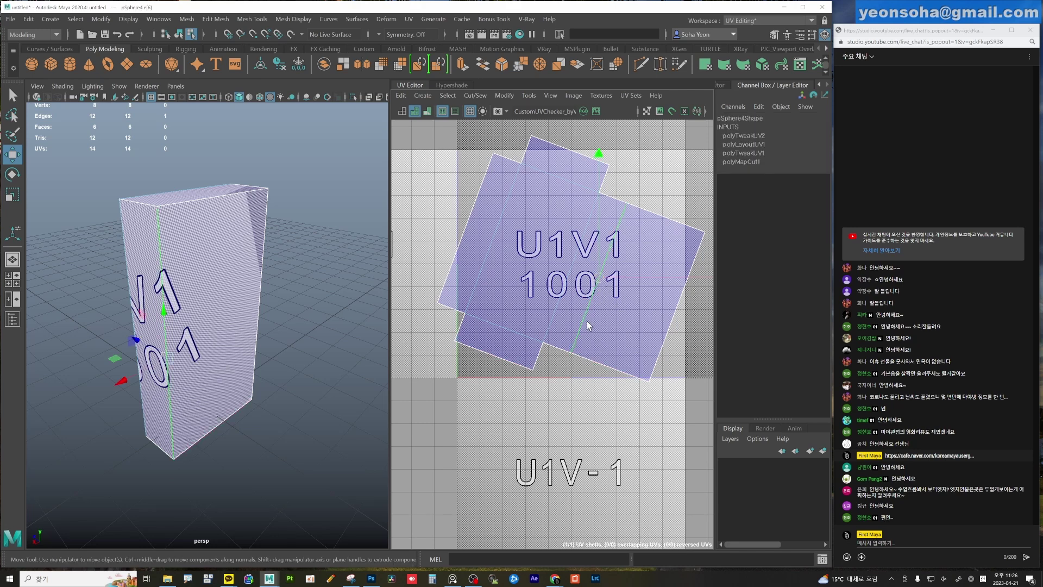
key(ctrl+alt+shift+z)
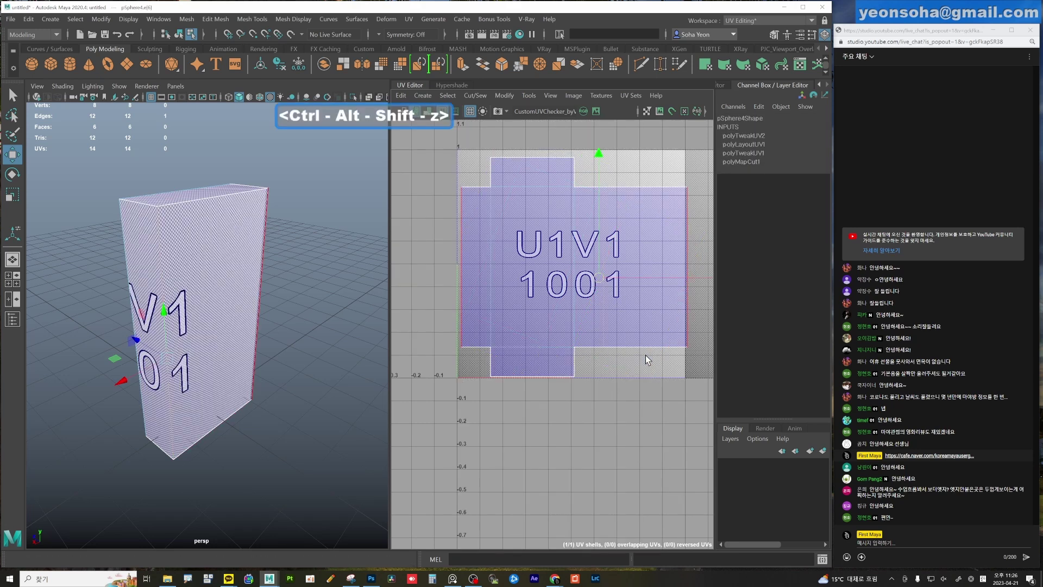
click(604, 294)
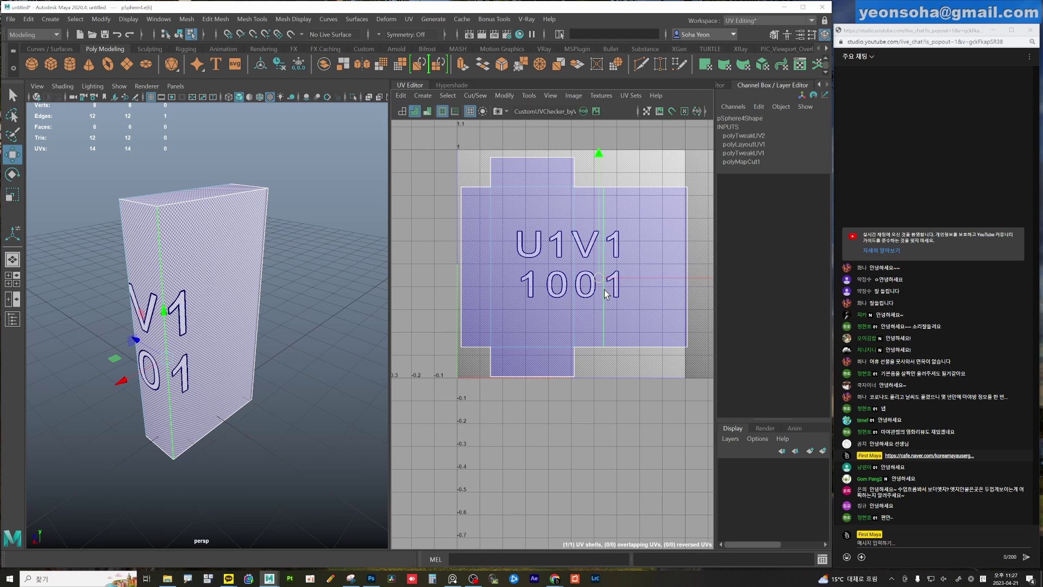
Lay the shell out to fill the 0–1 tile with 0.005 shell spacing and margin.
scroll(598, 294, down, 2)
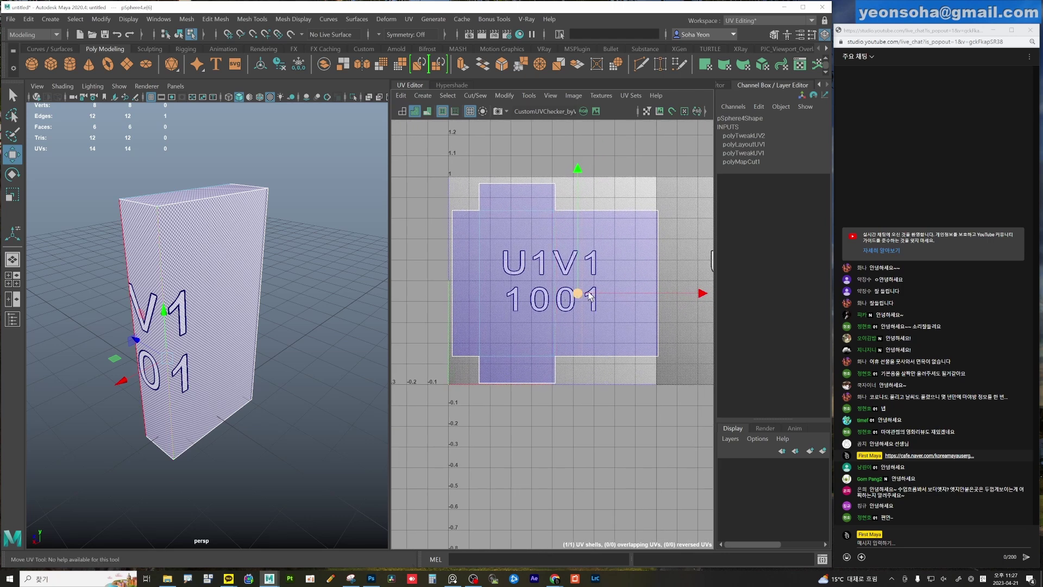
alt+middle_drag(590, 295, 583, 319)
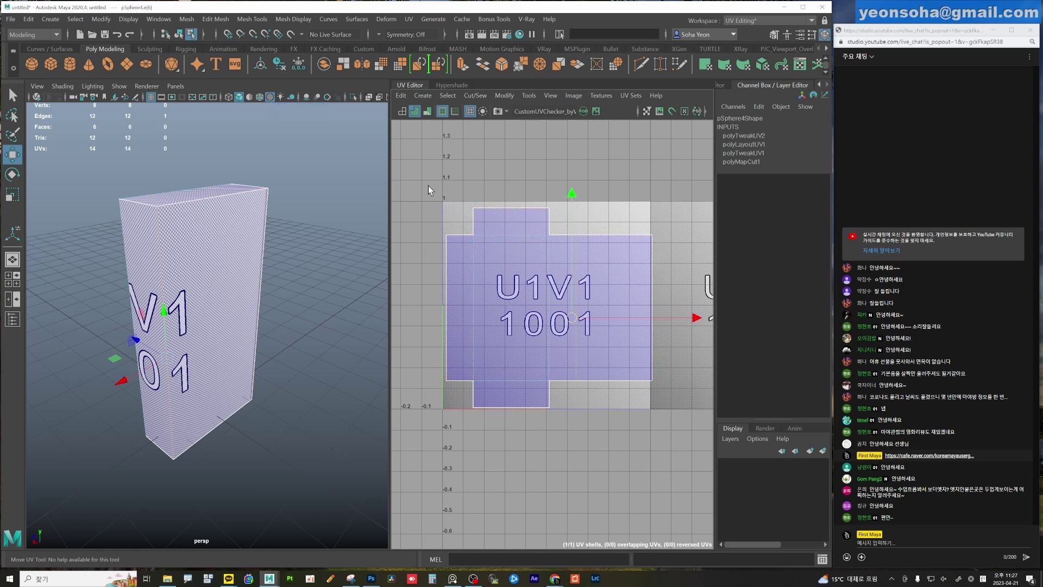
key(z)
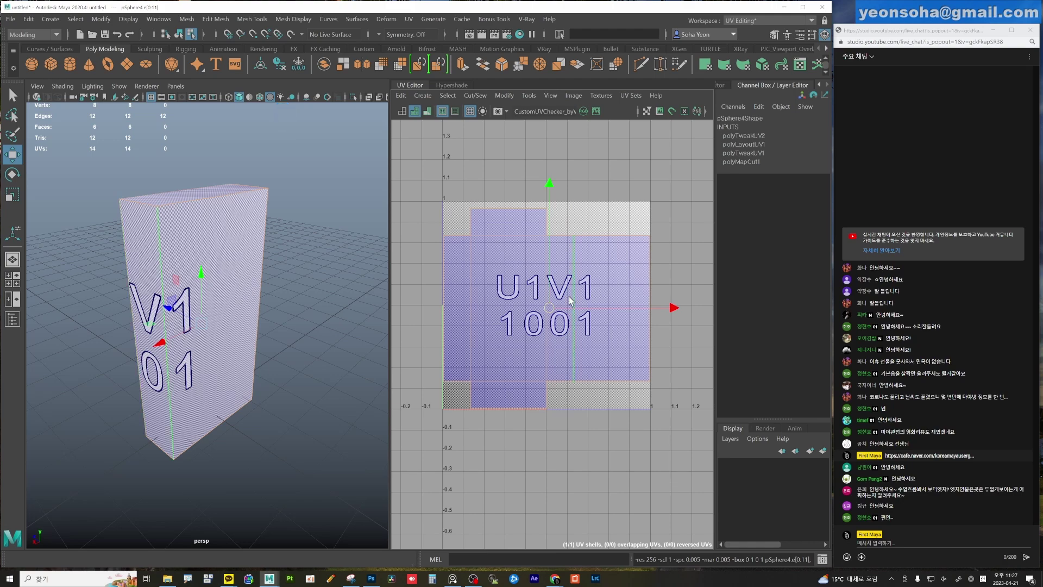
mouse_move(207, 326)
alt+mouse_down()
mouse_move(249, 379)
mouse_move(288, 388)
alt+mouse_up()
key(alt+grave)
Create a sphere and place it on top of the box as the head.
alt+middle_drag(288, 388, 304, 392)
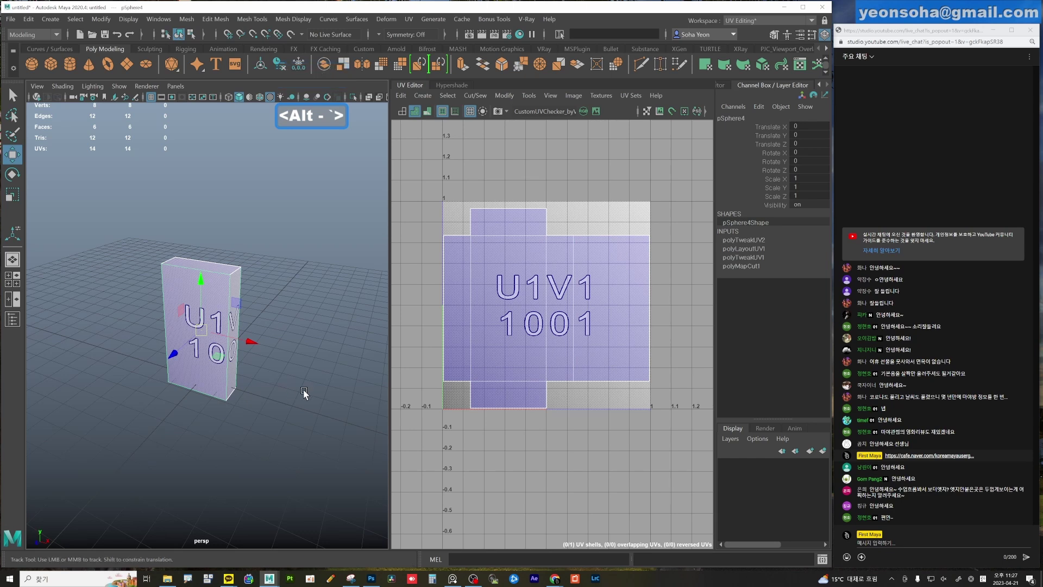
alt+drag(304, 392, 251, 317)
click(298, 296)
shift+right_drag(297, 296, 333, 301)
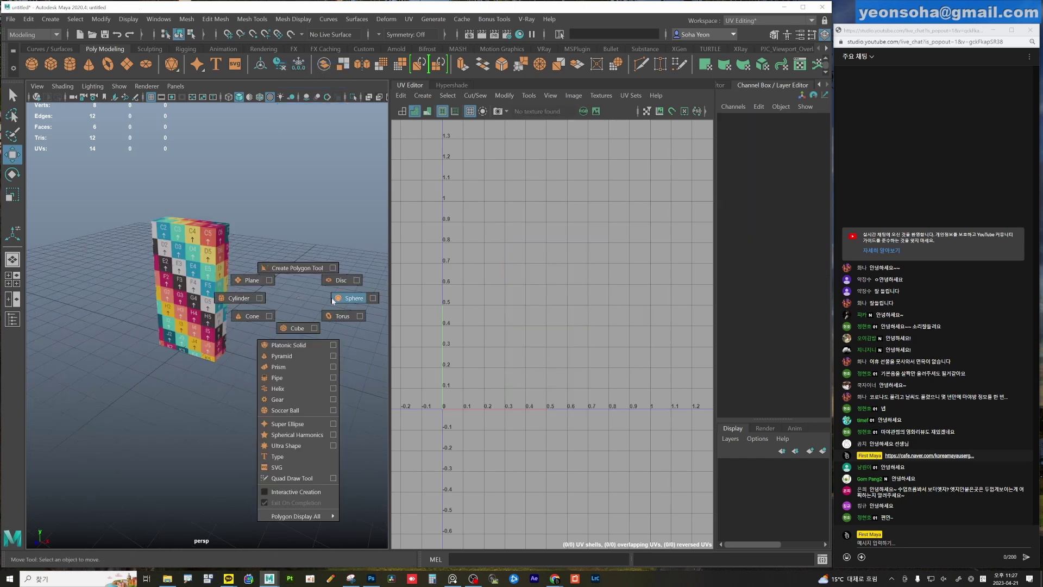
key(alt+w)
drag(245, 361, 312, 366)
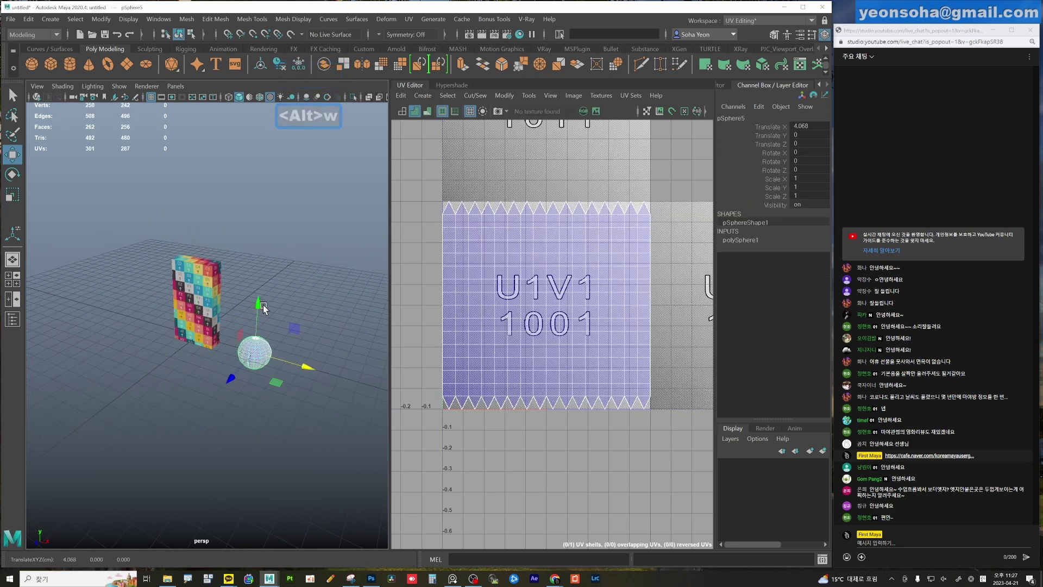
drag(263, 309, 263, 272)
mouse_move(314, 332)
mouse_down()
mouse_move(261, 335)
mouse_move(218, 296)
mouse_move(197, 187)
mouse_up()
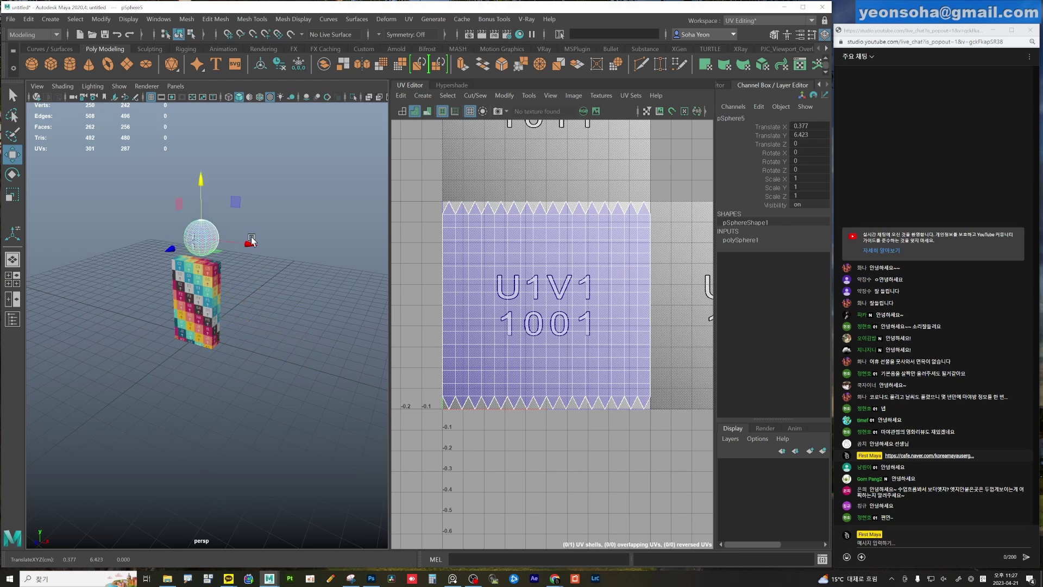
click(253, 292)
Create a cylinder, move it out beside the box and tilt it about 38 degrees.
right_drag(253, 291, 239, 298)
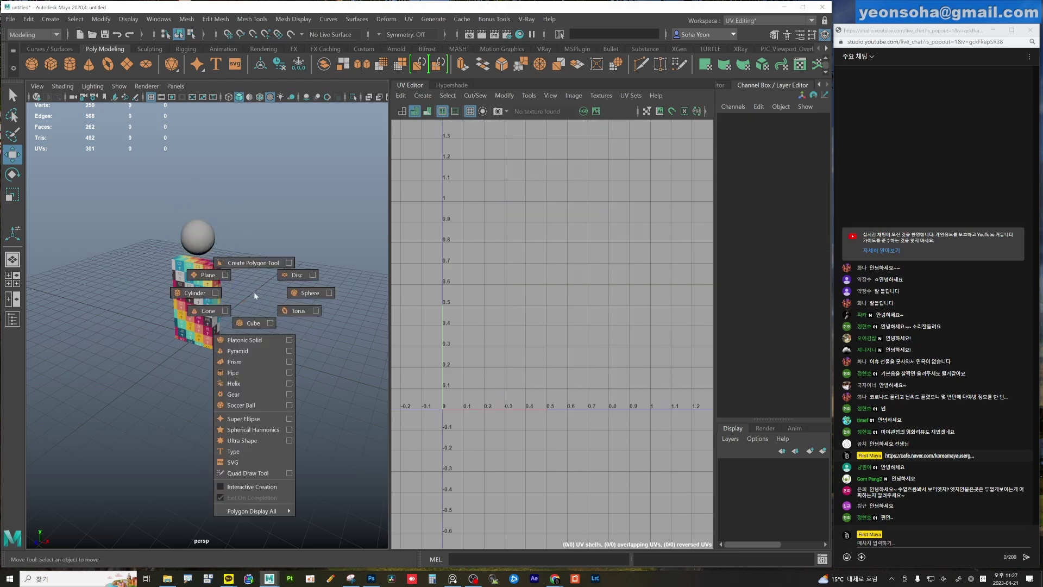
key(alt+w)
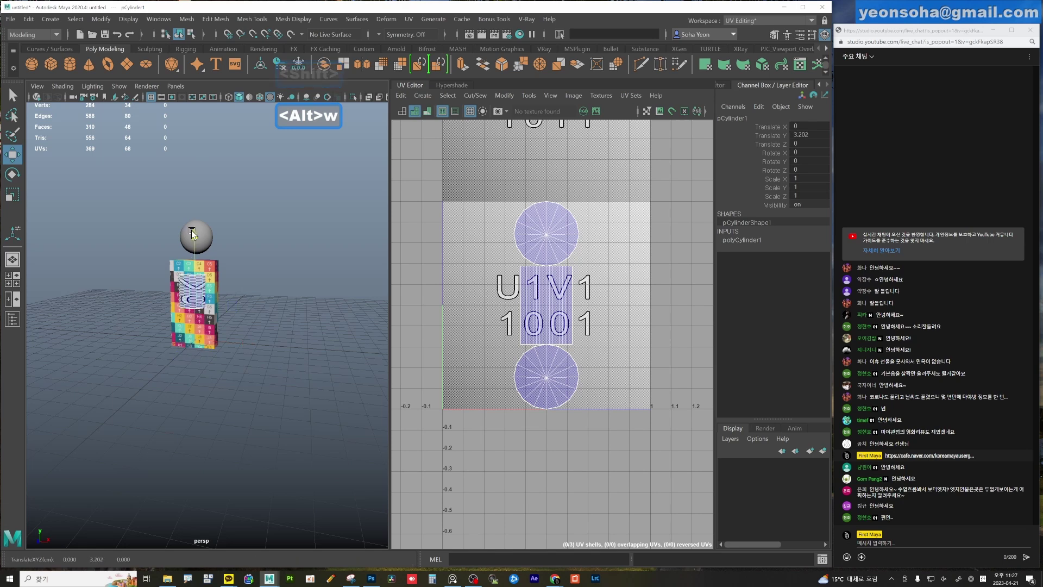
drag(240, 300, 307, 287)
key(e)
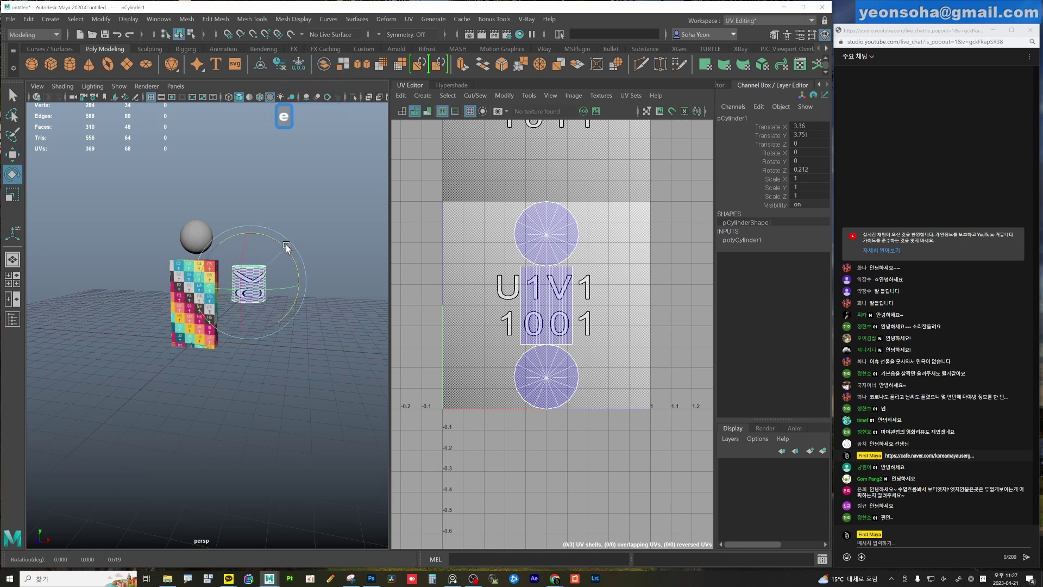
drag(289, 242, 265, 284)
Stretch the cylinder arm to Scale Y 2.101, roughly twice its length.
key(r)
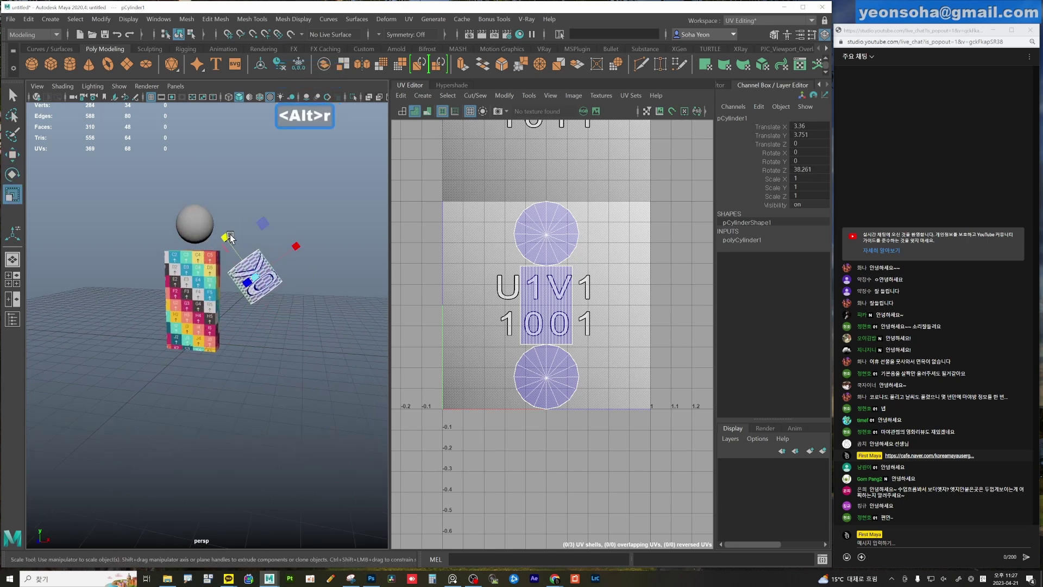
right_drag(181, 165, 223, 236)
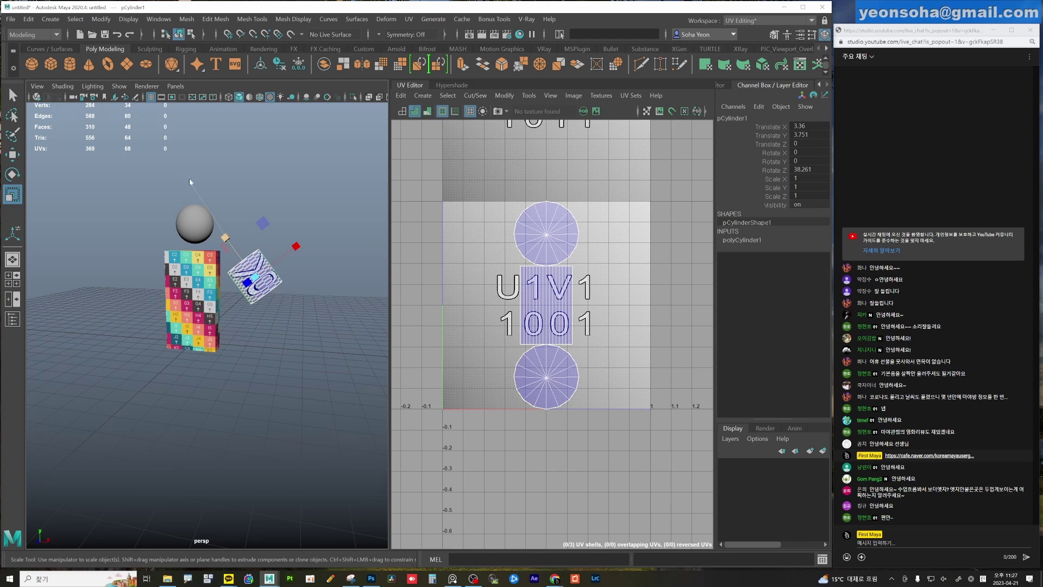
mouse_move(190, 182)
alt+mouse_down()
mouse_move(225, 252)
mouse_move(255, 253)
alt+mouse_up()
key(w)
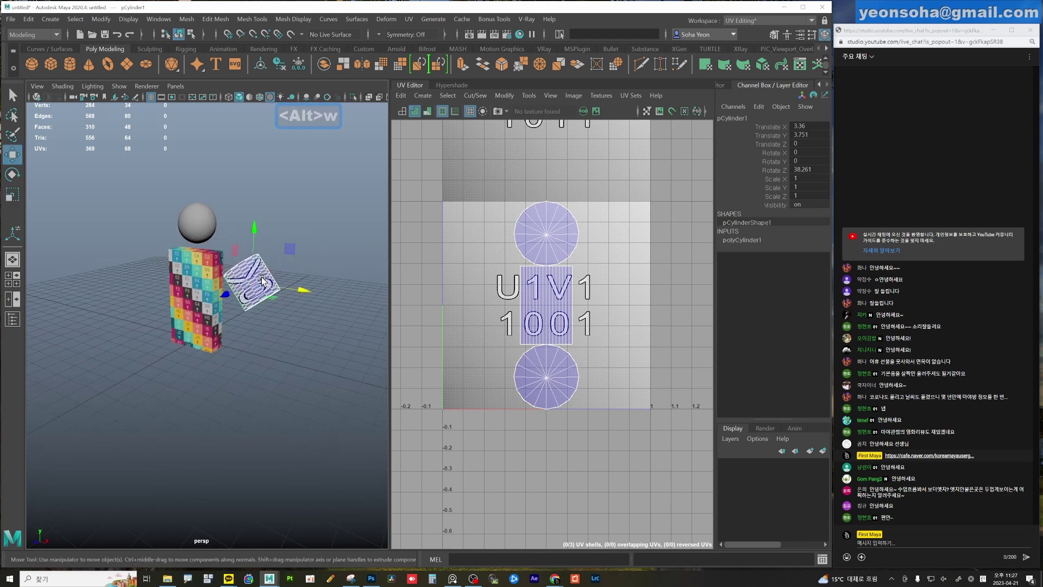
key(e)
key(r)
key(r)
drag(228, 244, 204, 192)
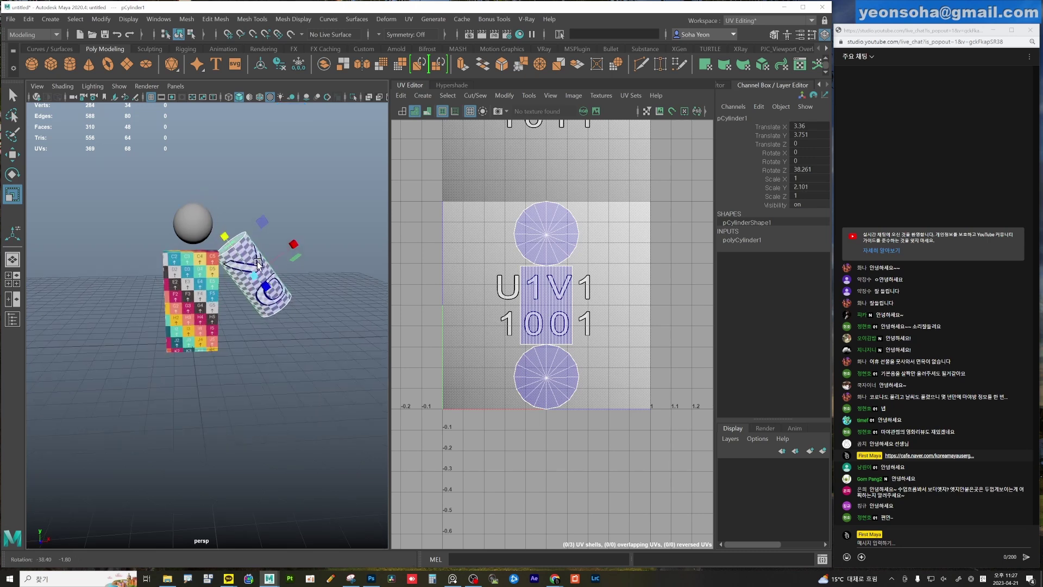
mouse_move(205, 192)
alt+mouse_down()
mouse_move(337, 266)
mouse_move(274, 195)
alt+mouse_up()
key(w)
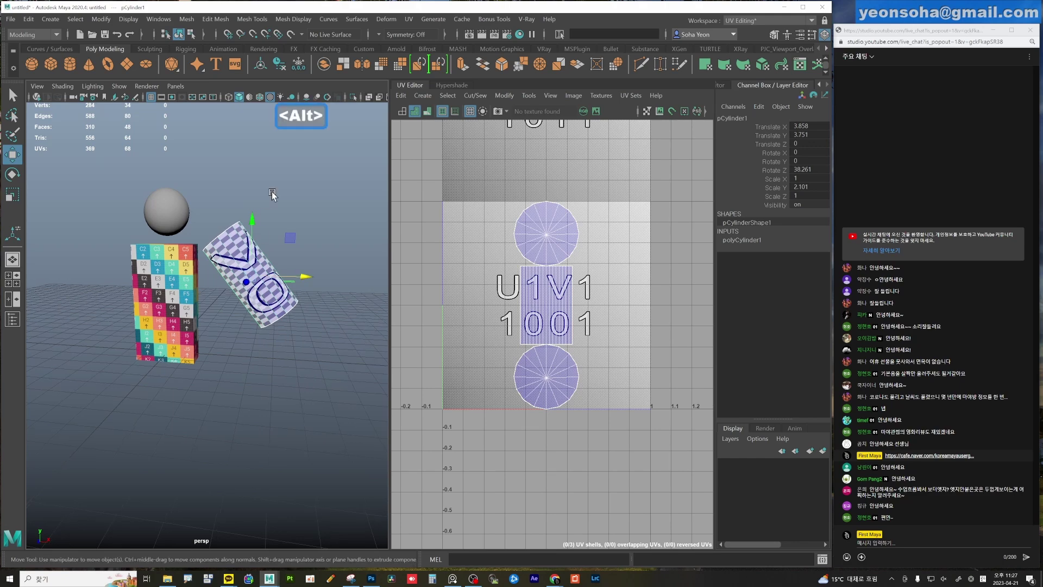
click(271, 194)
alt+drag(217, 216, 171, 207)
click(171, 207)
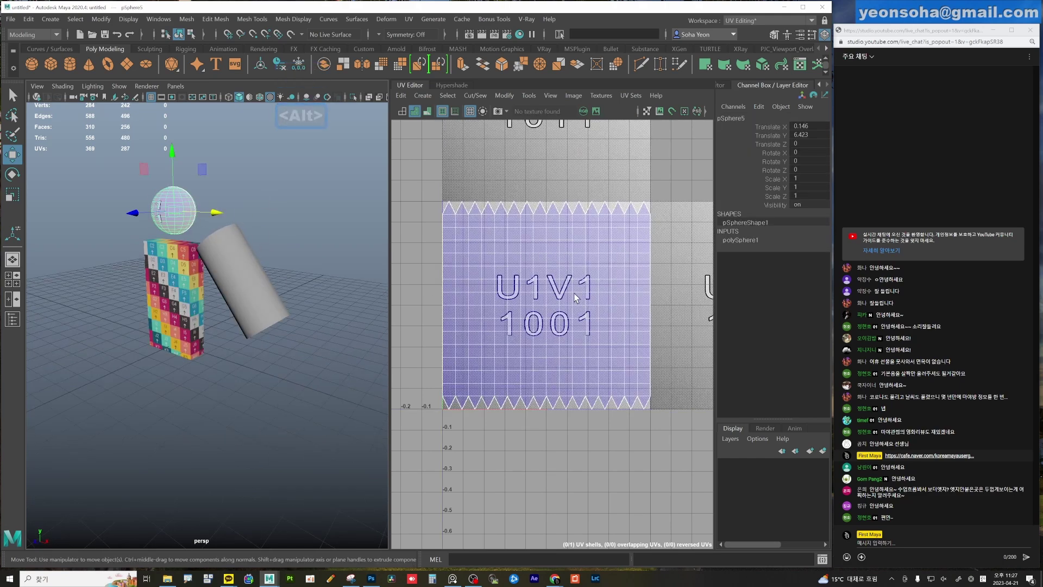
key(f)
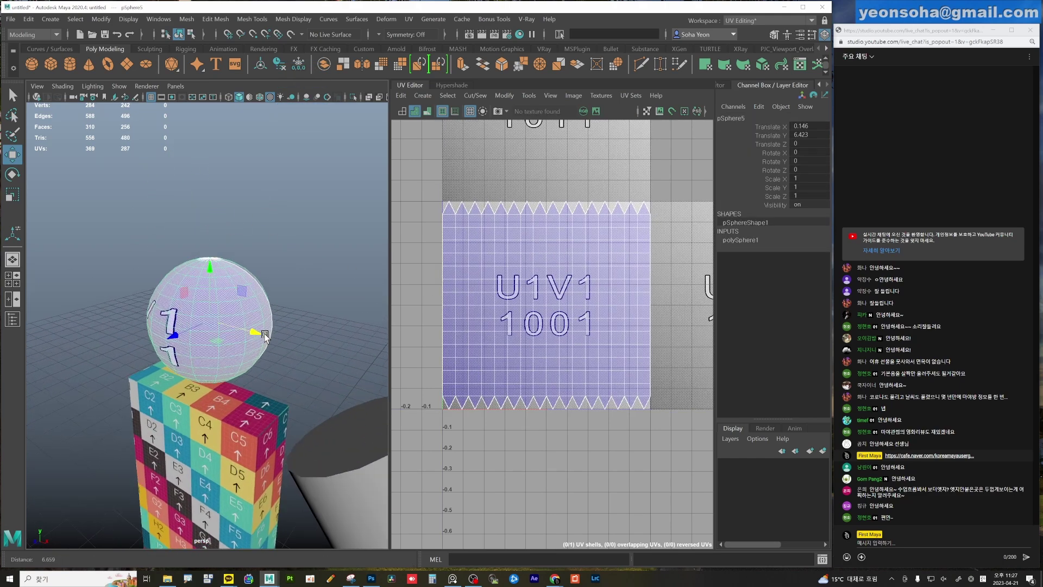
scroll(264, 335, up, 3)
scroll(249, 336, up, 3)
scroll(248, 336, up, 3)
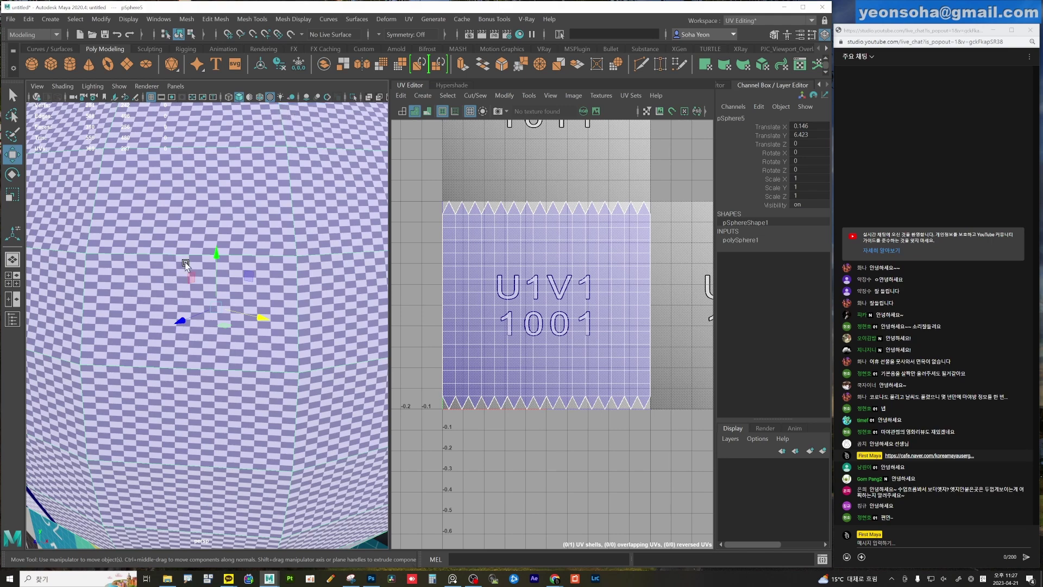
key(shift+f)
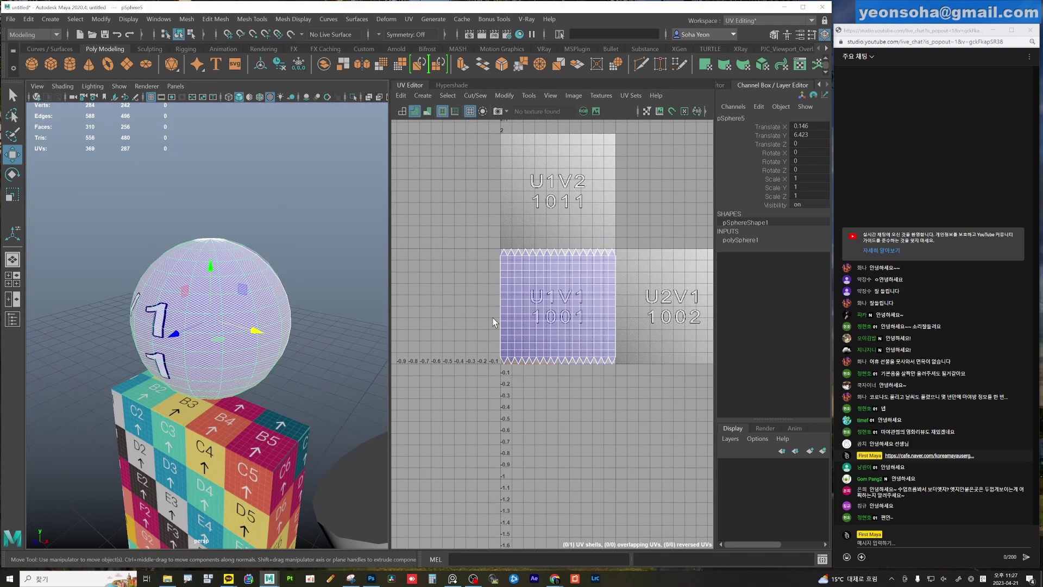
drag(474, 219, 512, 365)
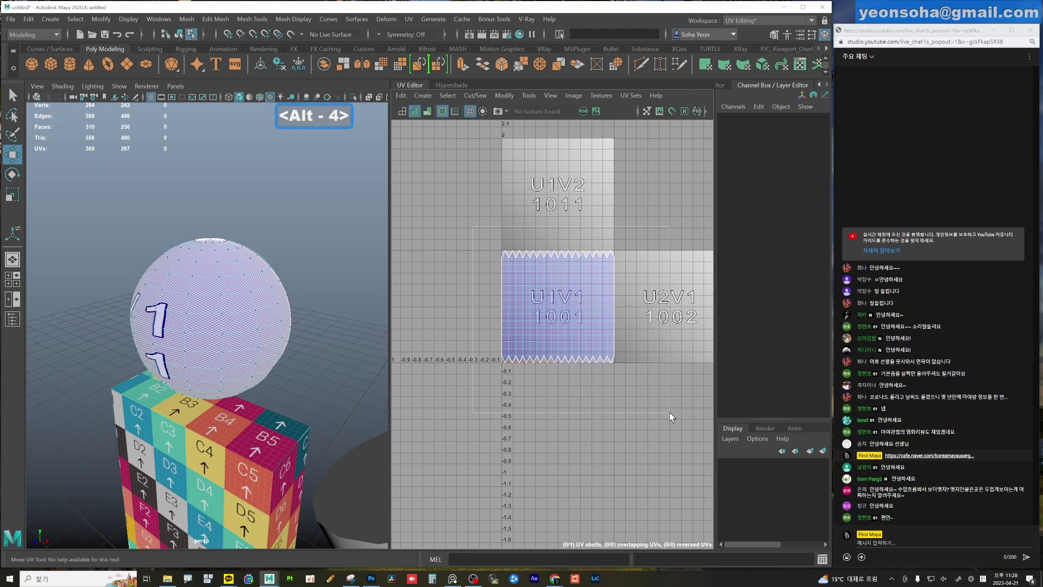
key(f)
key(r)
scroll(256, 317, up, 5)
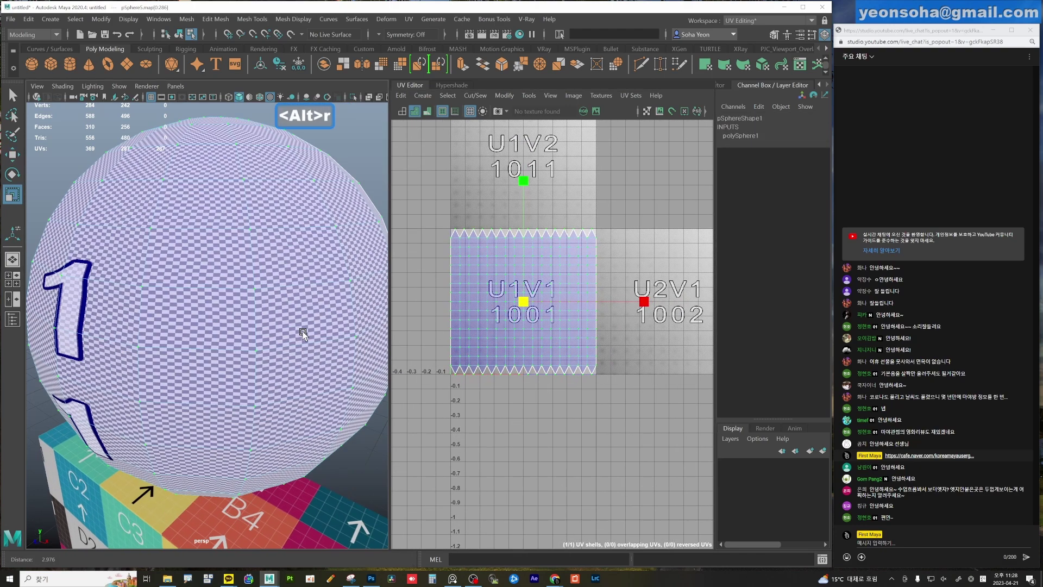
key(alt)
drag(640, 305, 701, 313)
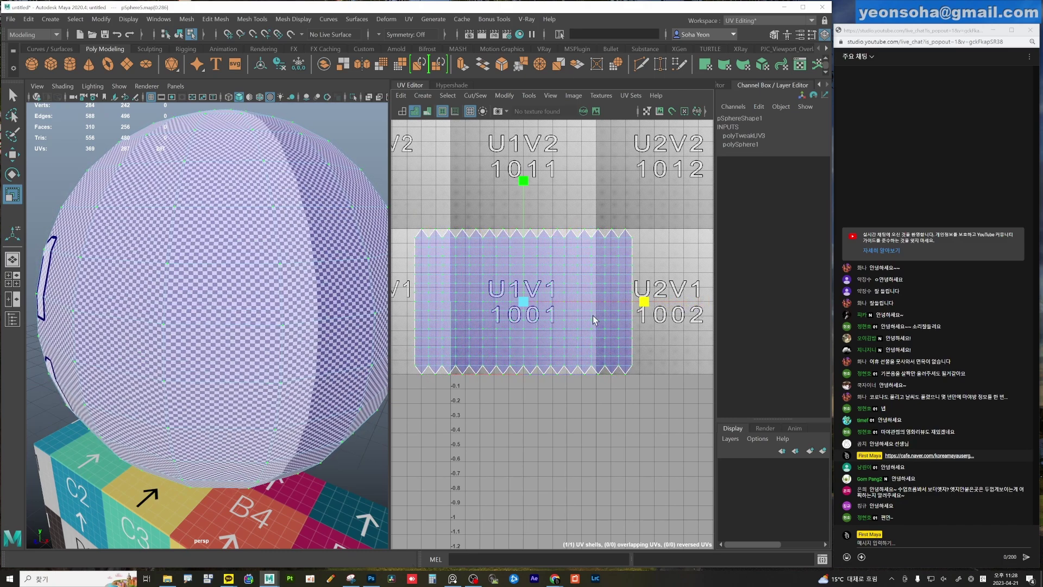
scroll(365, 328, up, 5)
scroll(366, 328, up, 3)
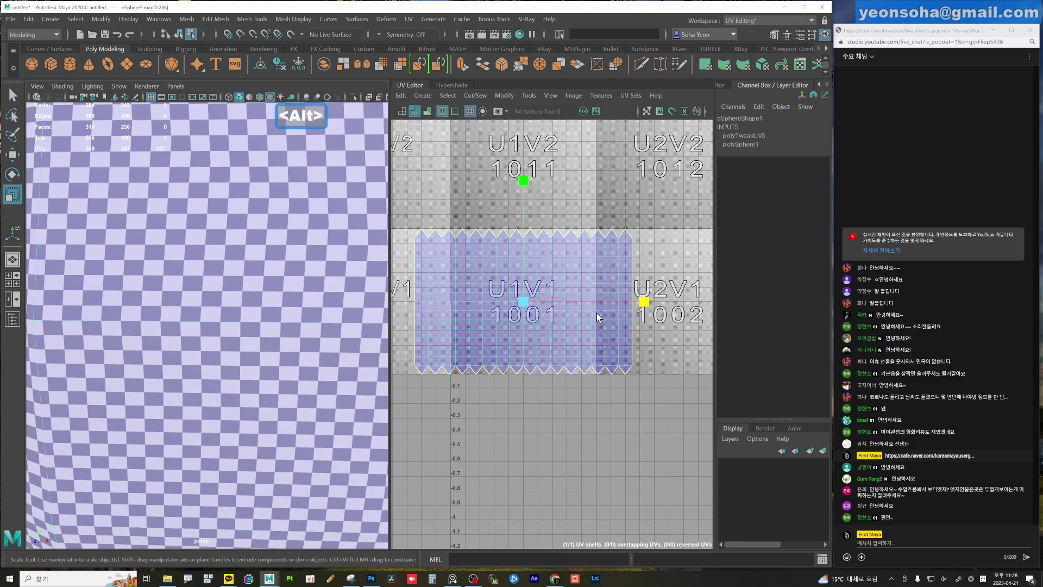
drag(644, 311, 668, 308)
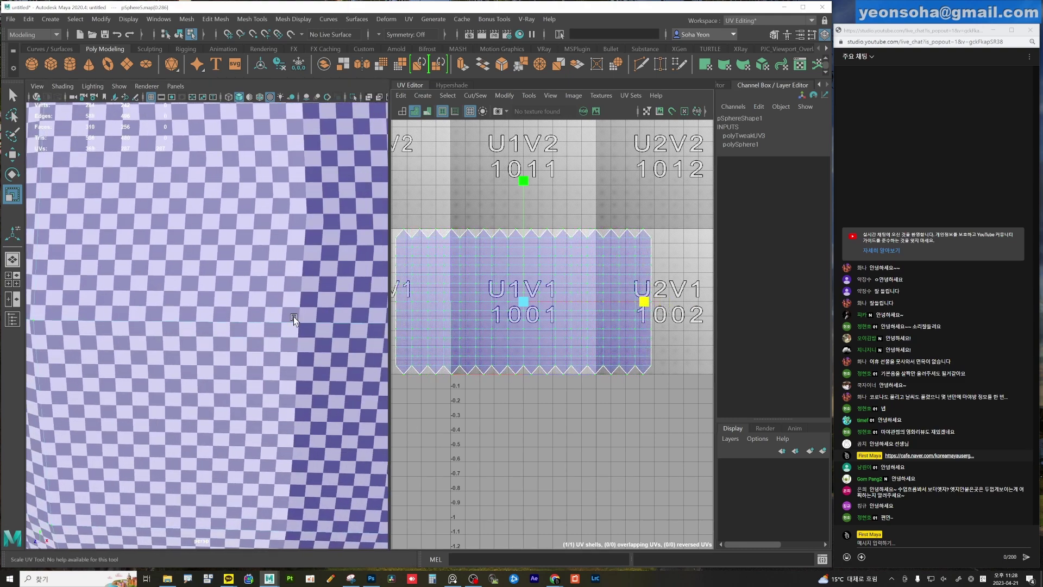
scroll(293, 319, down, 5)
scroll(556, 330, down, 3)
scroll(556, 330, down, 3)
Undo the previous stretch and restore the sphere's UV shell selection.
key(alt+z)
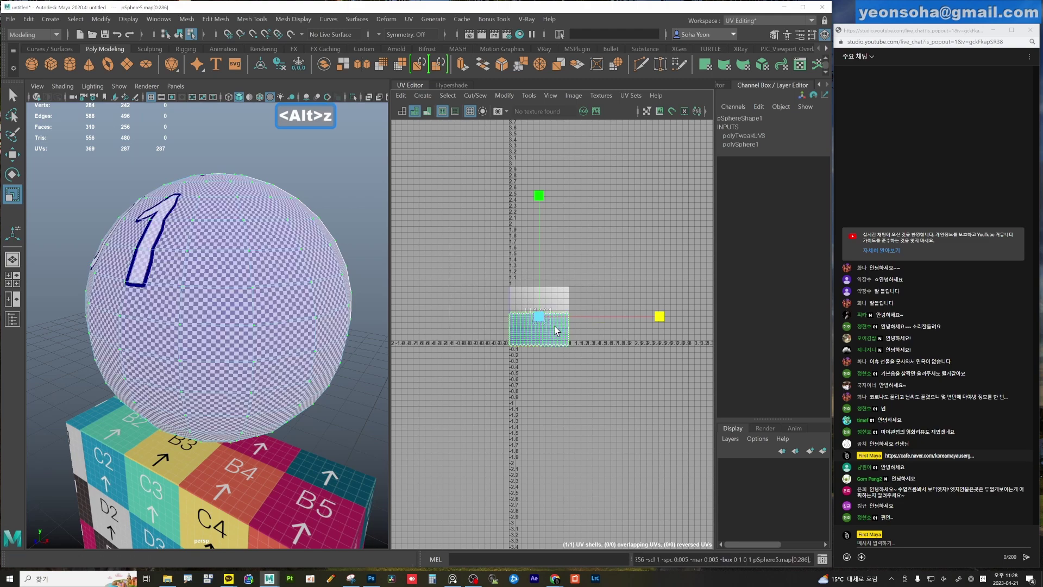
mouse_move(301, 344)
alt+mouse_down()
mouse_move(268, 321)
mouse_move(272, 337)
mouse_move(226, 273)
alt+mouse_up()
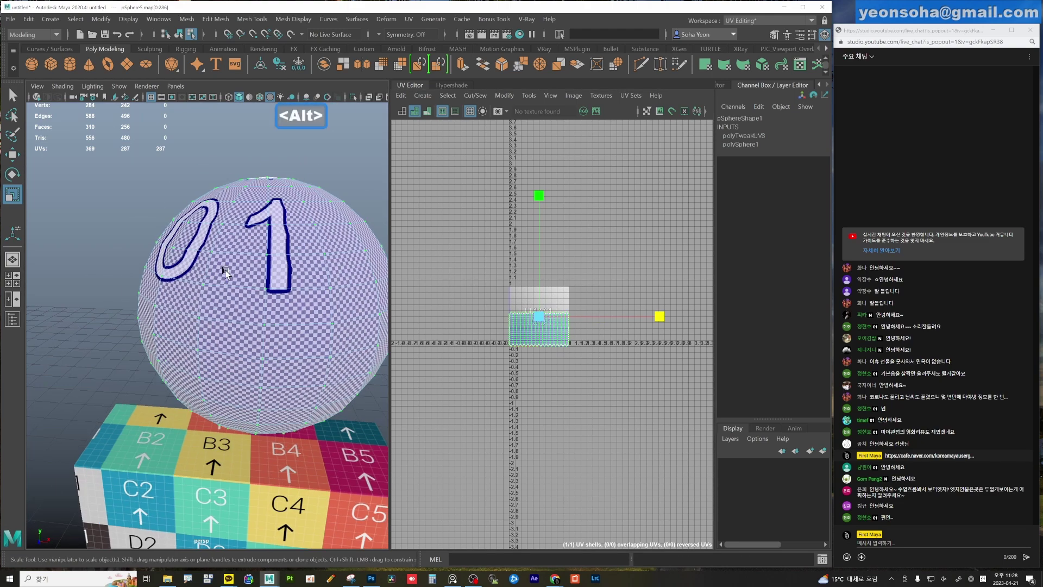
alt+drag(291, 344, 273, 315)
mouse_move(273, 315)
alt+right_down()
mouse_move(355, 385)
mouse_move(287, 333)
mouse_move(449, 342)
alt+right_up()
click(367, 400)
click(281, 332)
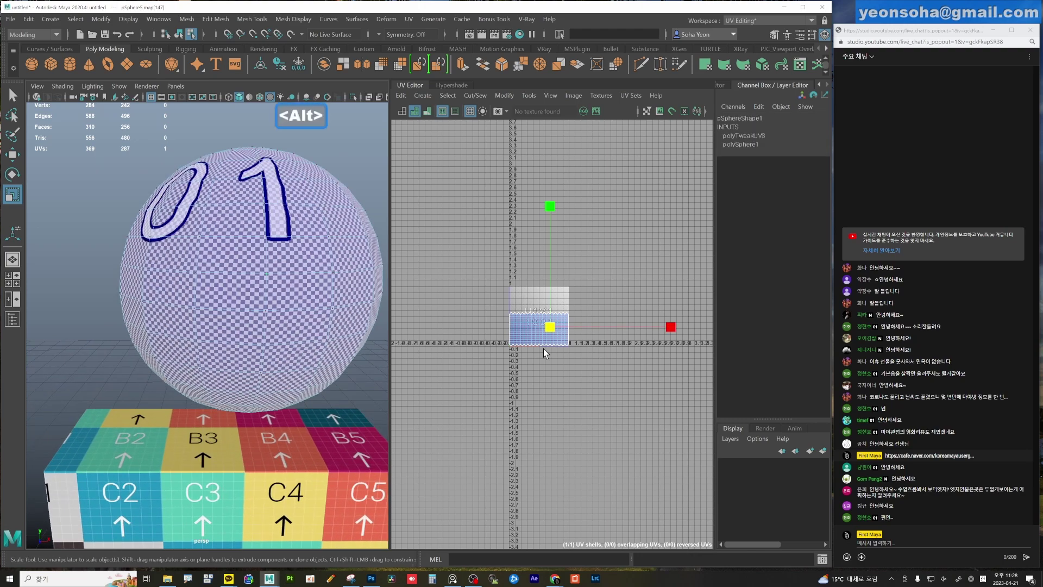
key(ctrl+z)
key(ctrl+z)
key(ctrl+z)
key(ctrl+z)
key(ctrl+z)
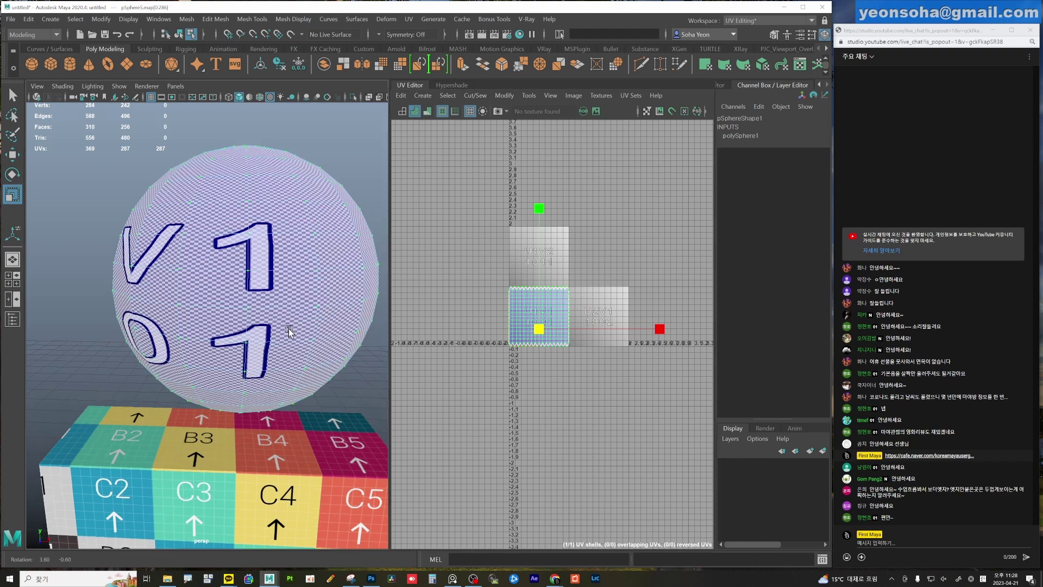
Widen the sphere's UV shell in U and shift it right to span tiles 1001 and 1002.
alt+right_drag(289, 331, 326, 342)
mouse_move(576, 305)
alt+right_down()
mouse_move(618, 303)
mouse_move(622, 348)
alt+right_up()
drag(622, 348, 701, 347)
key(w)
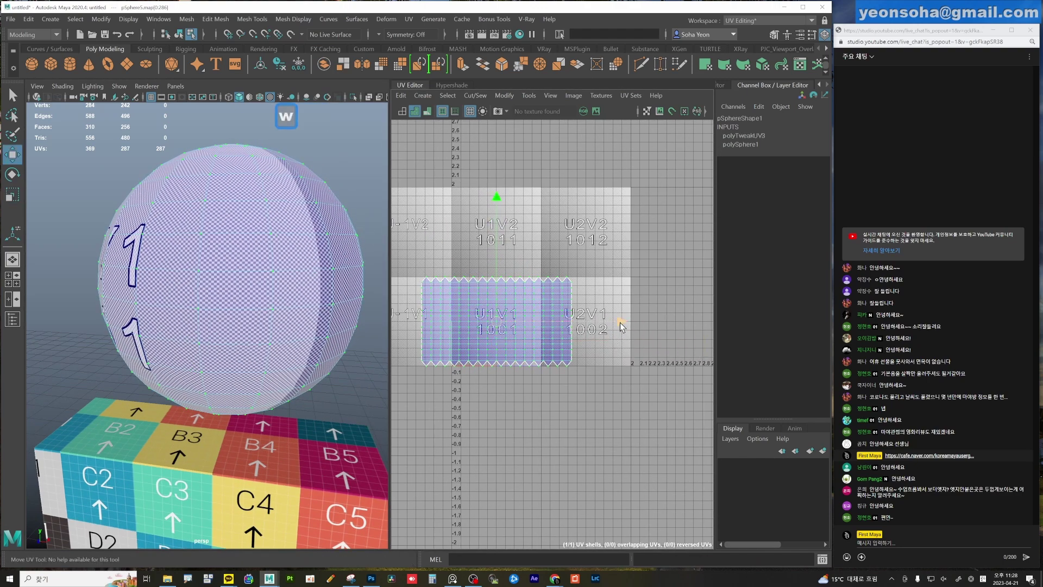
drag(621, 321, 681, 326)
key(r)
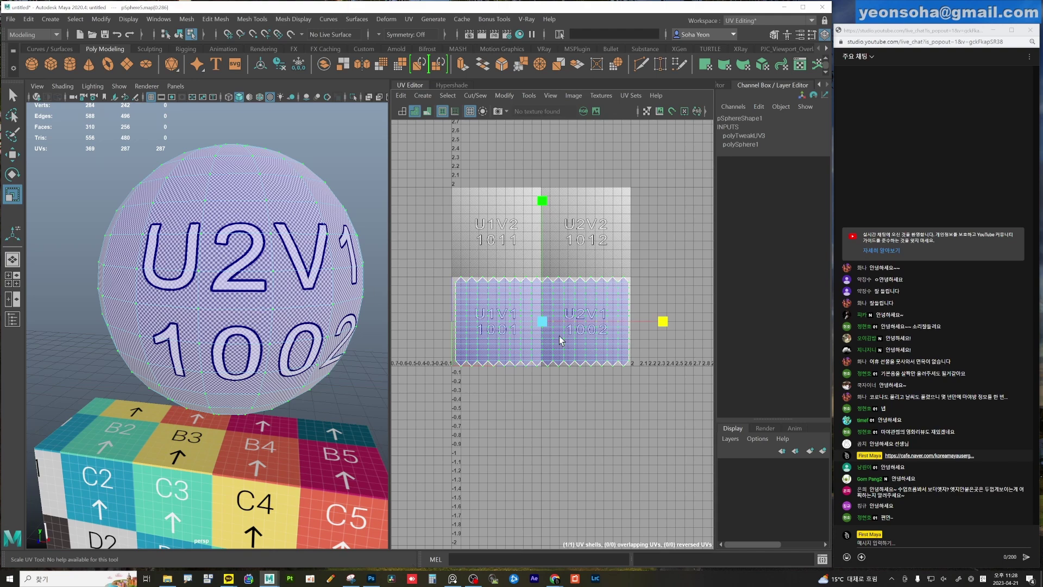
scroll(663, 326, up, 3)
Undo the horizontal scaling so the sphere's shell returns to tile 1001, then reselect the sphere.
key(ctrl+z)
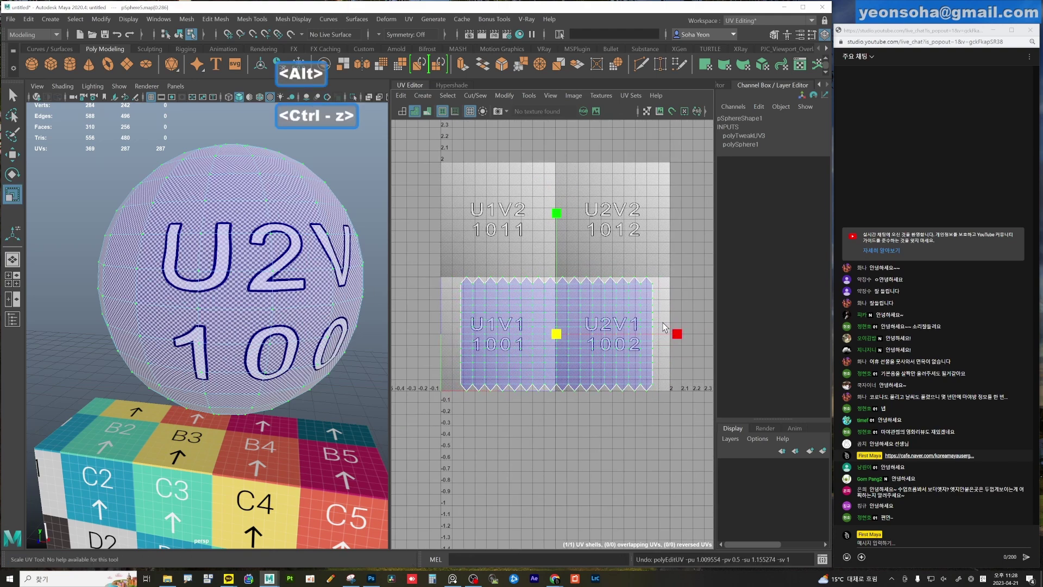
key(ctrl+z)
key(ctrl+z)
mouse_move(278, 296)
alt+right_down()
mouse_move(233, 296)
mouse_move(318, 314)
alt+right_up()
key(alt+grave)
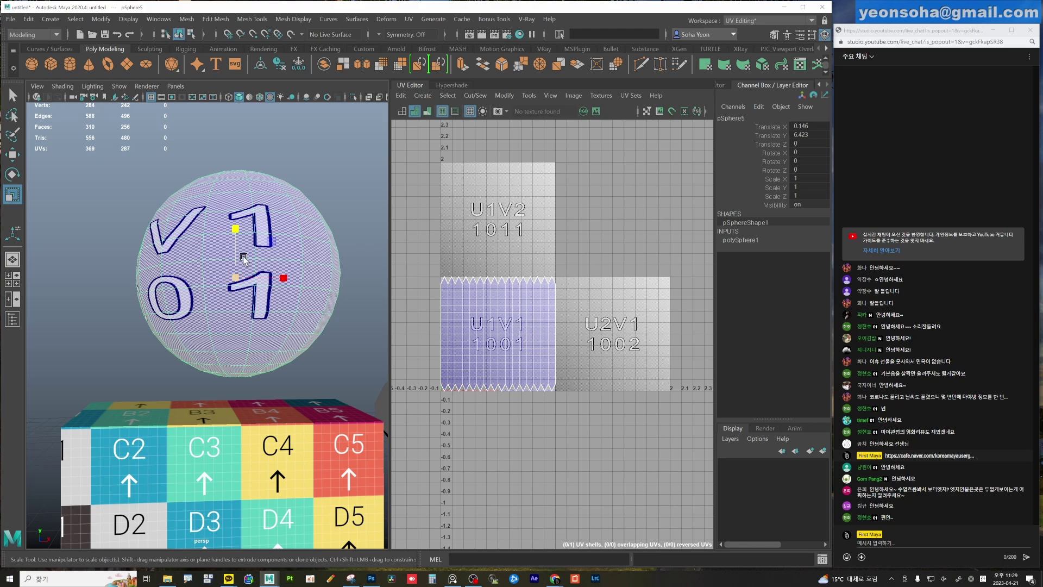
alt+drag(243, 260, 255, 275)
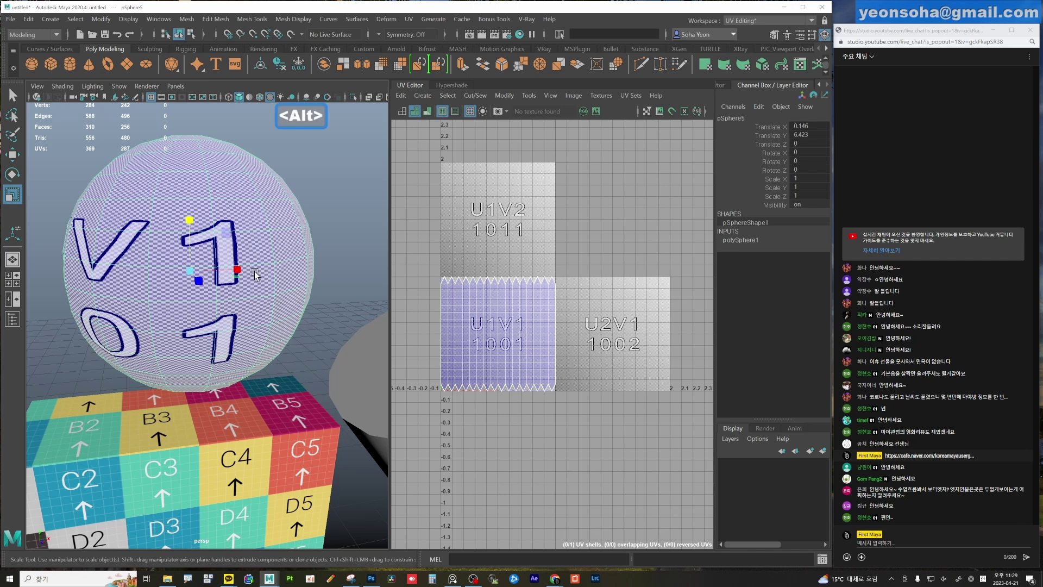
click(340, 268)
click(205, 261)
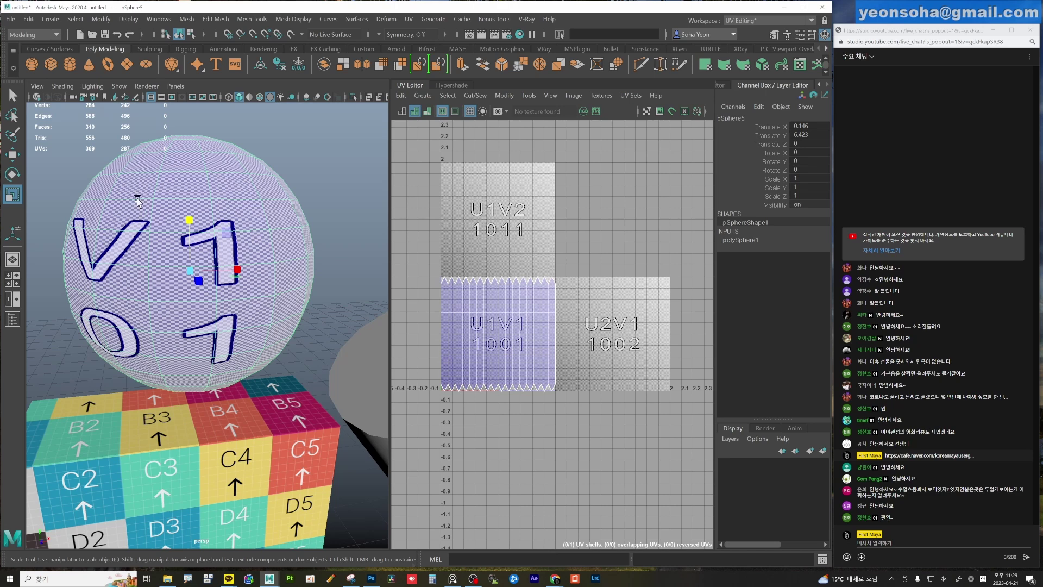
scroll(618, 302, down, 1)
scroll(618, 302, down, 1)
Switch back to the sphere's UVs and select its whole UV shell.
key(alt+4)
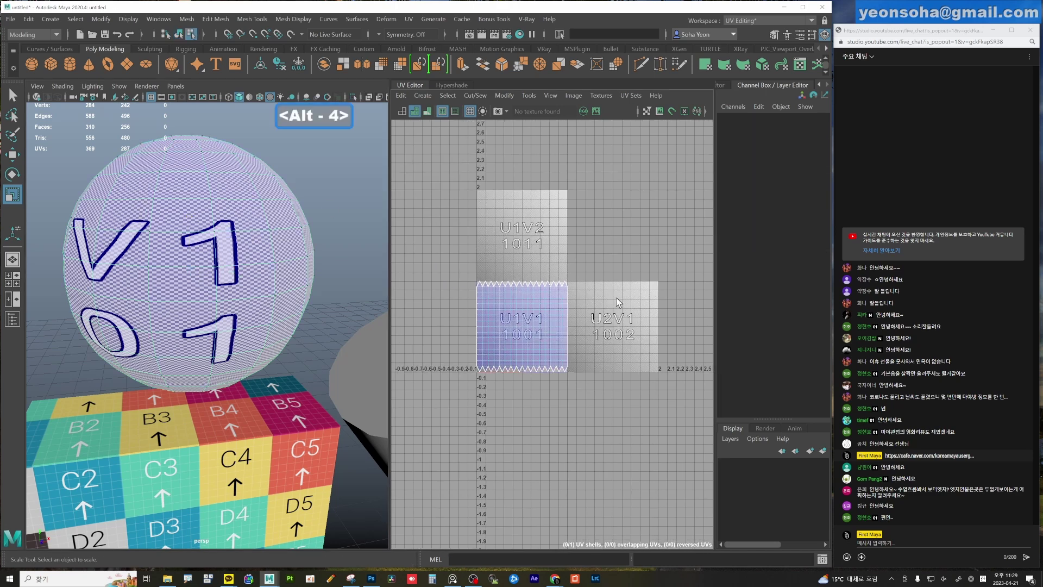
drag(458, 271, 616, 402)
key(z)
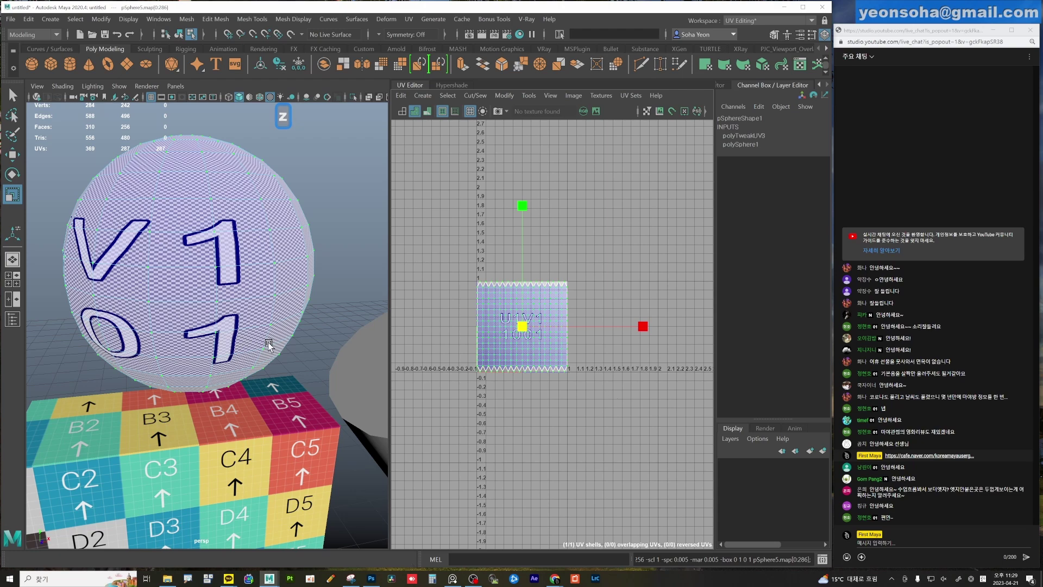
alt+drag(268, 344, 281, 344)
key(alt+grave)
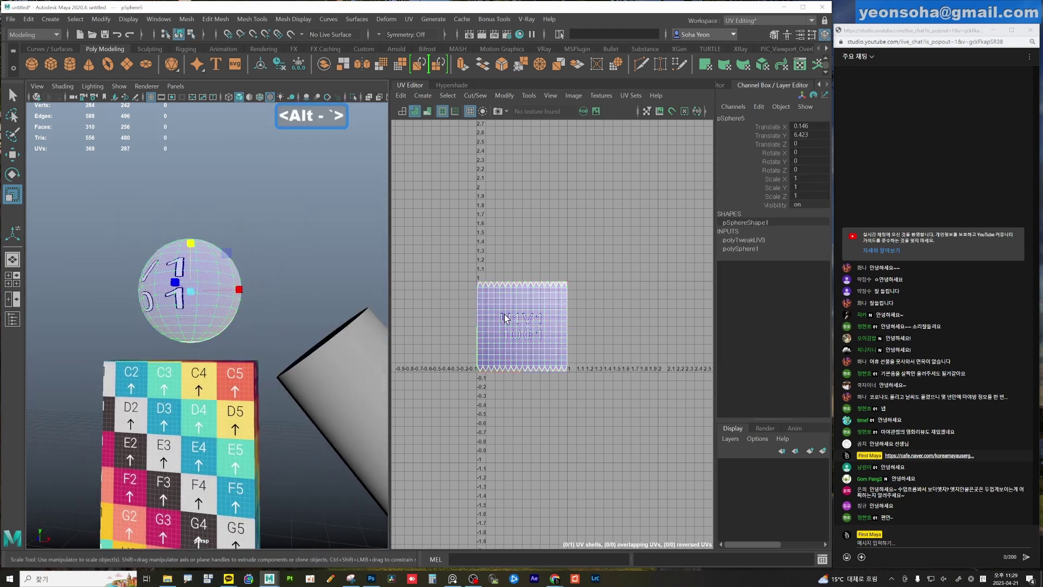
alt+right_drag(506, 318, 556, 338)
key(alt+4)
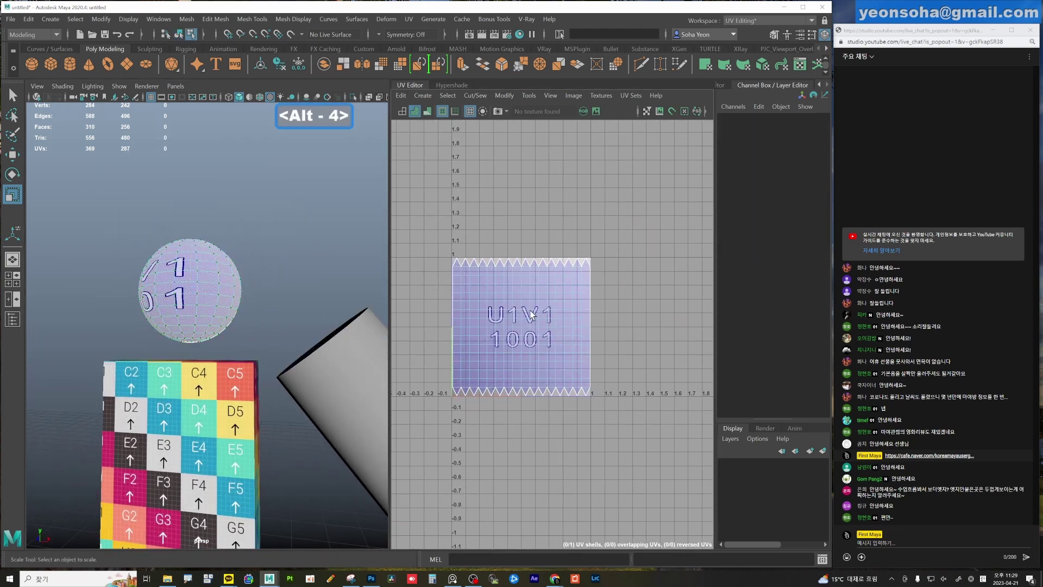
click(567, 391)
Stretch the shell to about twice its width and position it so tile 1002 shows on the sphere.
drag(640, 326, 815, 343)
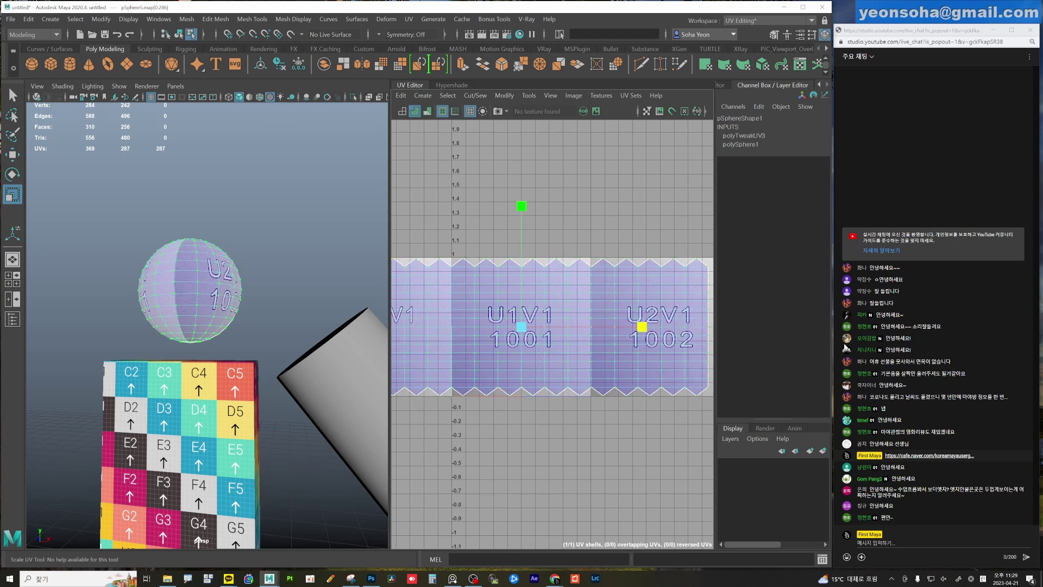
alt+right_drag(663, 349, 526, 337)
key(w)
mouse_move(664, 351)
alt+middle_down()
mouse_move(625, 344)
mouse_move(659, 348)
alt+middle_up()
key(r)
mouse_move(655, 345)
mouse_down()
mouse_move(623, 350)
mouse_move(665, 348)
mouse_up()
key(w)
key(r)
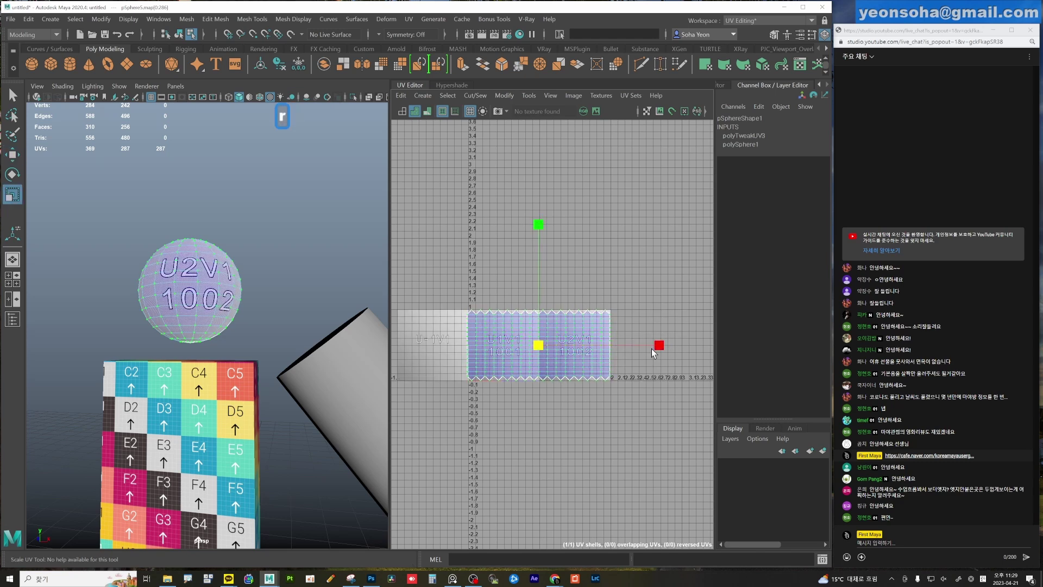
scroll(657, 348, up, 1)
key(w)
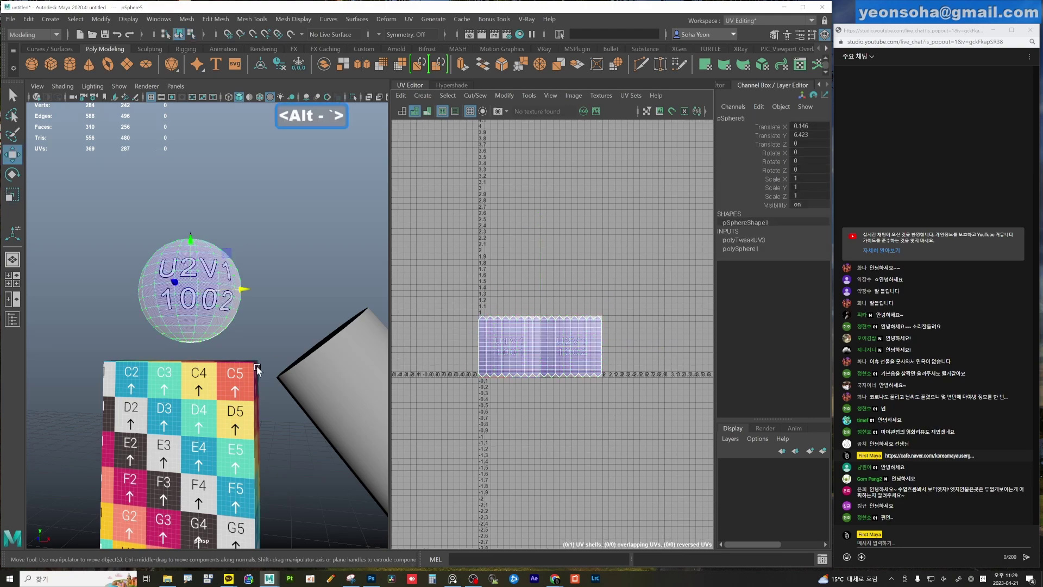
mouse_move(261, 305)
alt+mouse_down()
mouse_move(326, 380)
mouse_move(413, 405)
alt+mouse_up()
Select the cylinder arm's UV shells and run Unfold, Orient Shells and Layout on them.
click(336, 413)
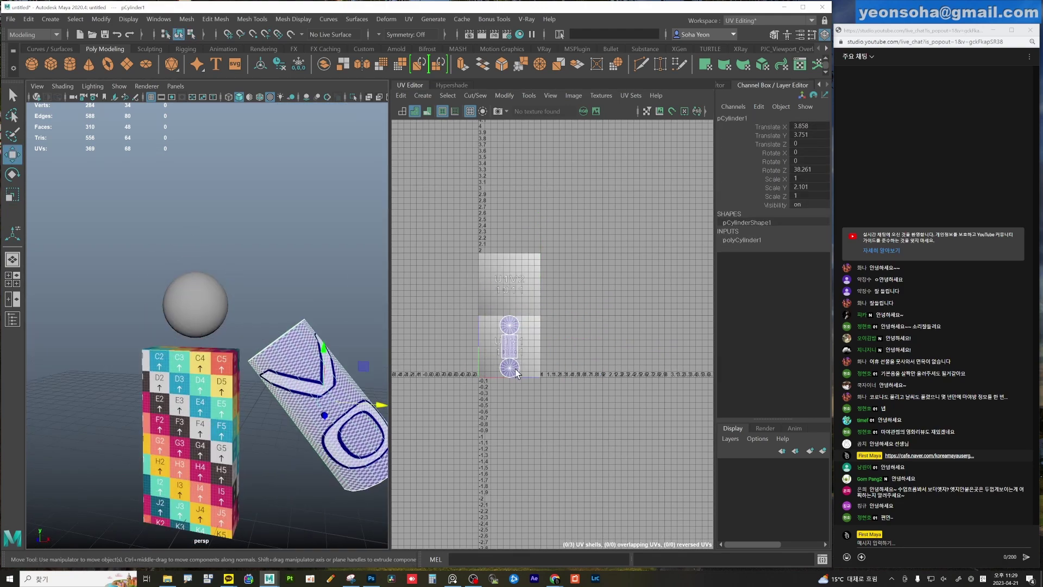
alt+right_drag(373, 405, 289, 412)
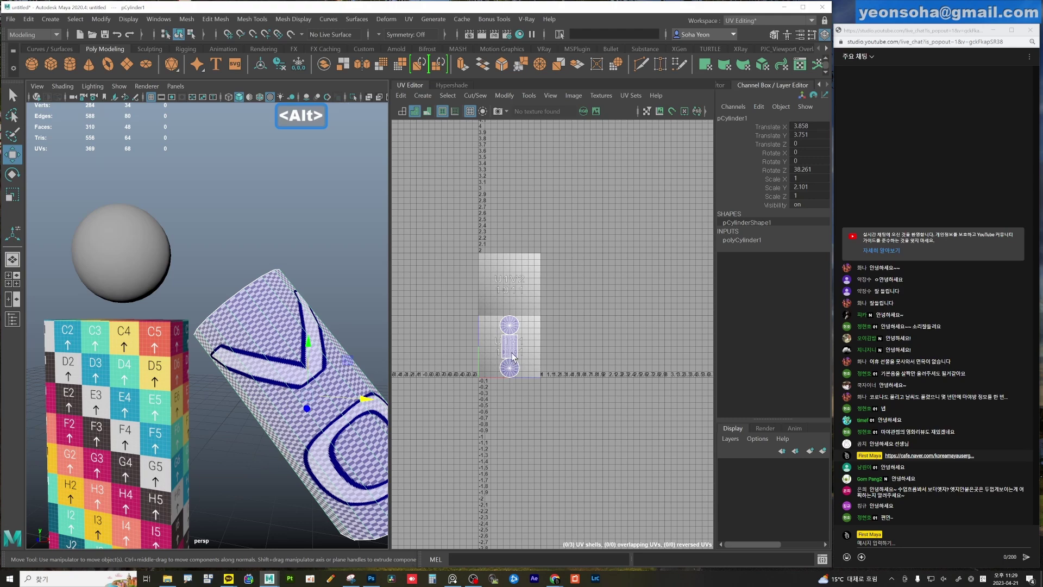
alt+right_drag(514, 357, 497, 318)
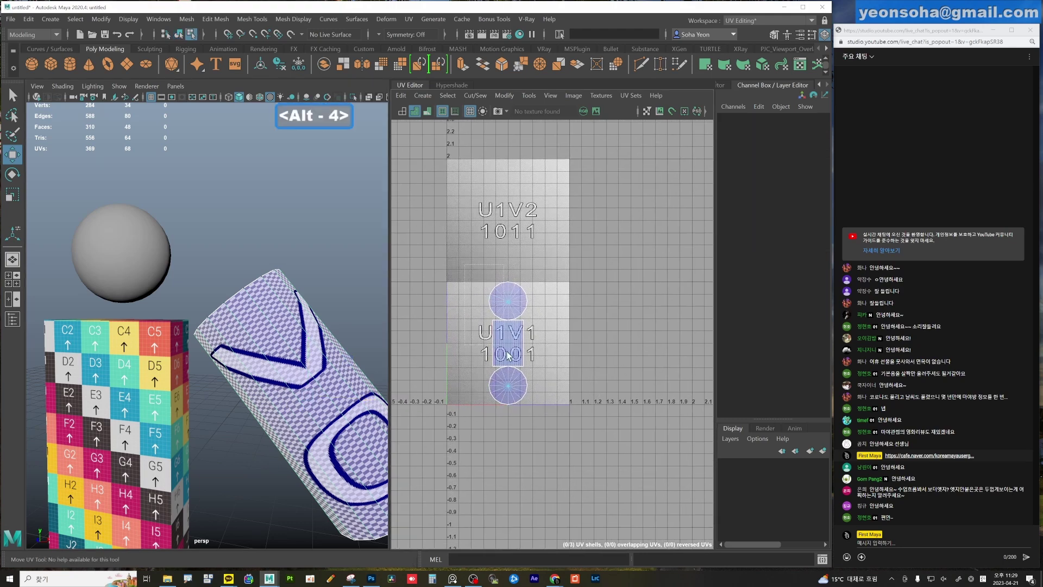
click(508, 356)
alt+middle_drag(572, 367, 582, 285)
key(alt+d)
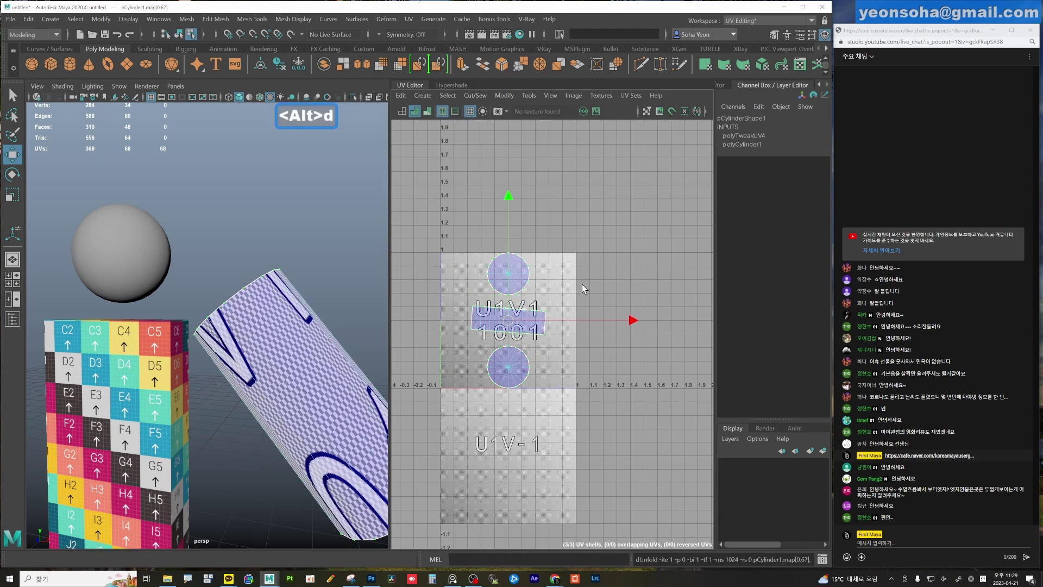
alt+right_drag(475, 348, 638, 311)
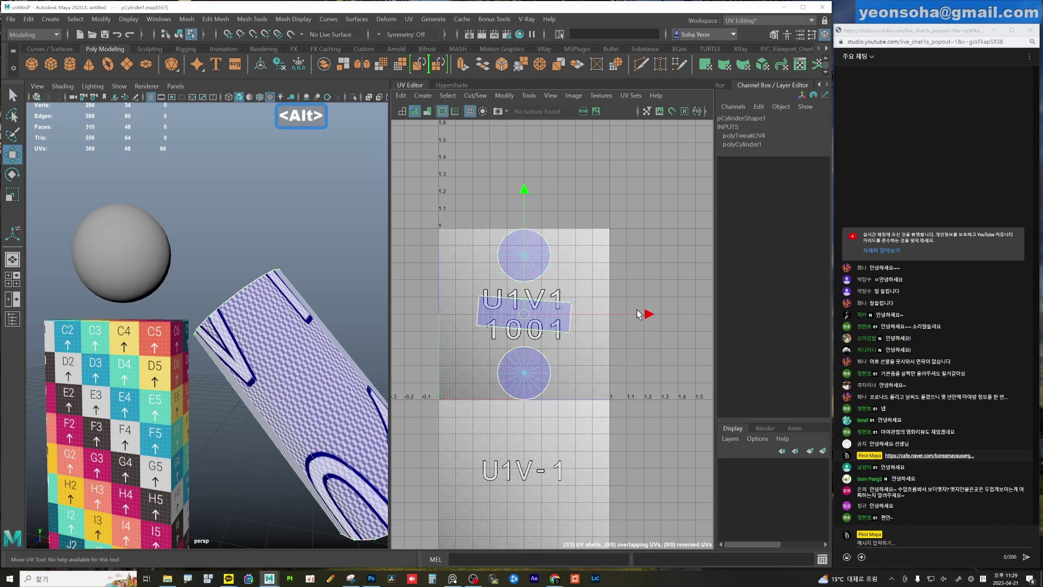
key(alt+a)
key(z)
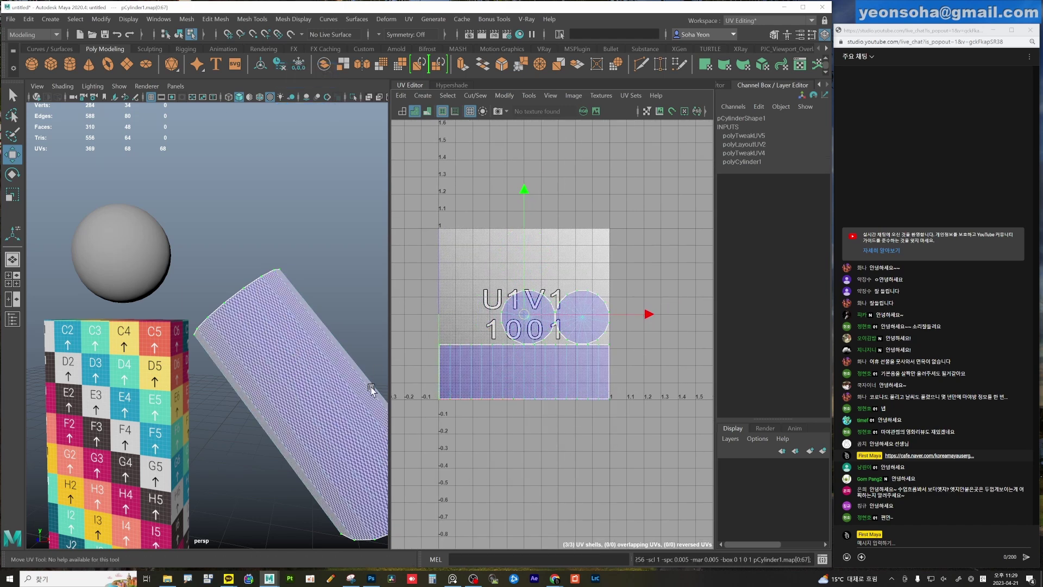
Redo Unfold, Orient and Layout so the cylinder's two caps sit above the body shell in 1001.
mouse_move(348, 405)
alt+middle_down()
mouse_move(299, 353)
mouse_move(289, 370)
alt+middle_up()
alt+right_drag(280, 367, 296, 363)
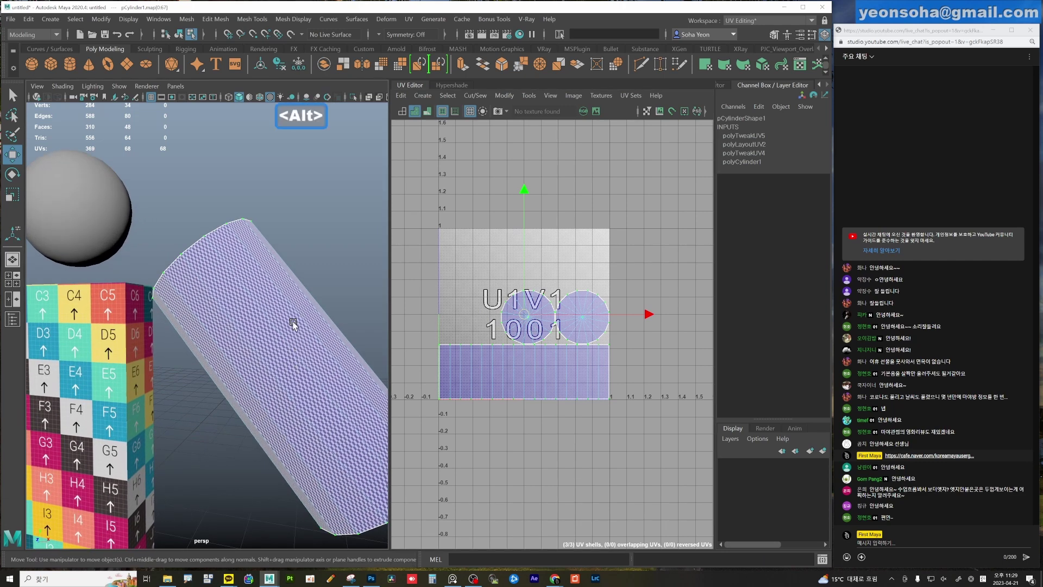
key(alt+grave)
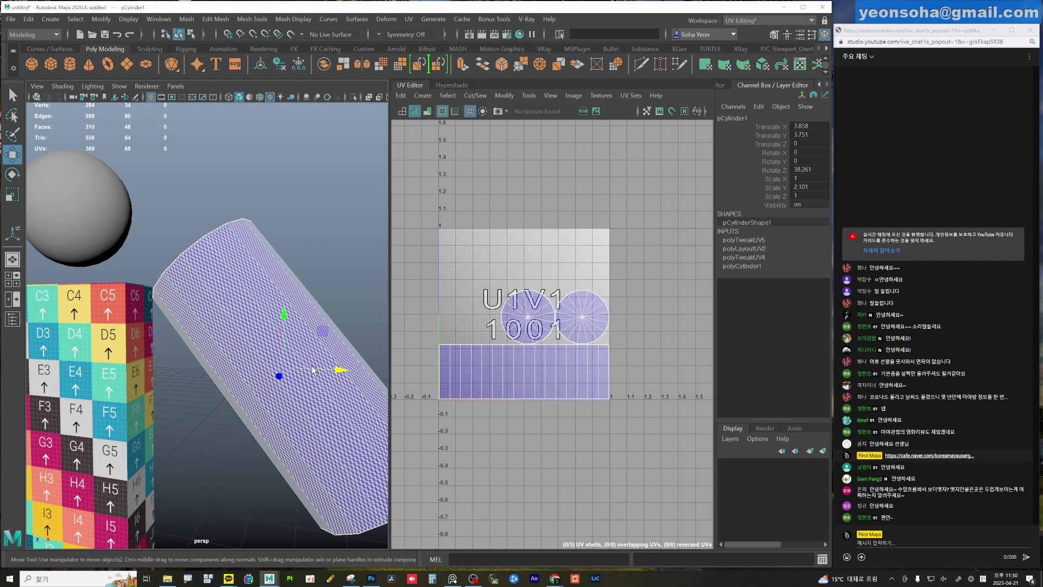
mouse_move(364, 346)
alt+mouse_down()
mouse_move(267, 354)
mouse_move(284, 354)
mouse_move(275, 333)
mouse_move(288, 326)
mouse_move(263, 326)
mouse_move(288, 313)
alt+mouse_up()
key(alt)
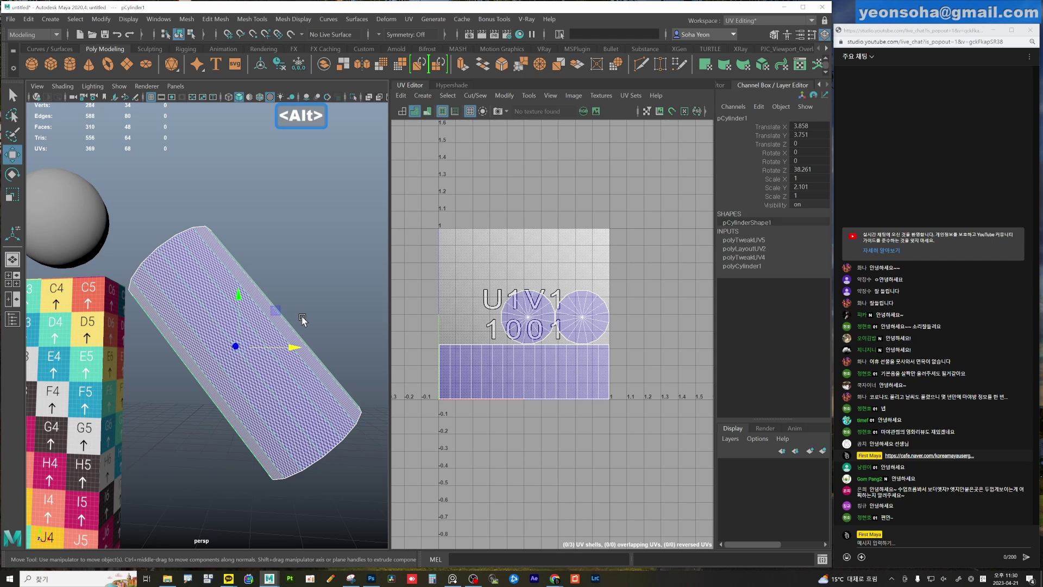
alt+right_drag(566, 344, 514, 318)
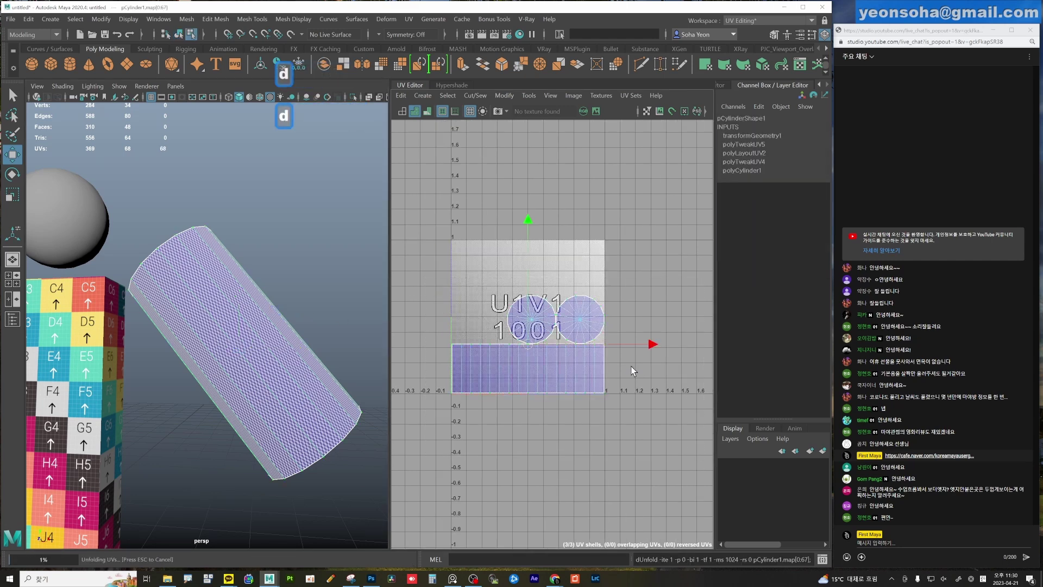
key(d)
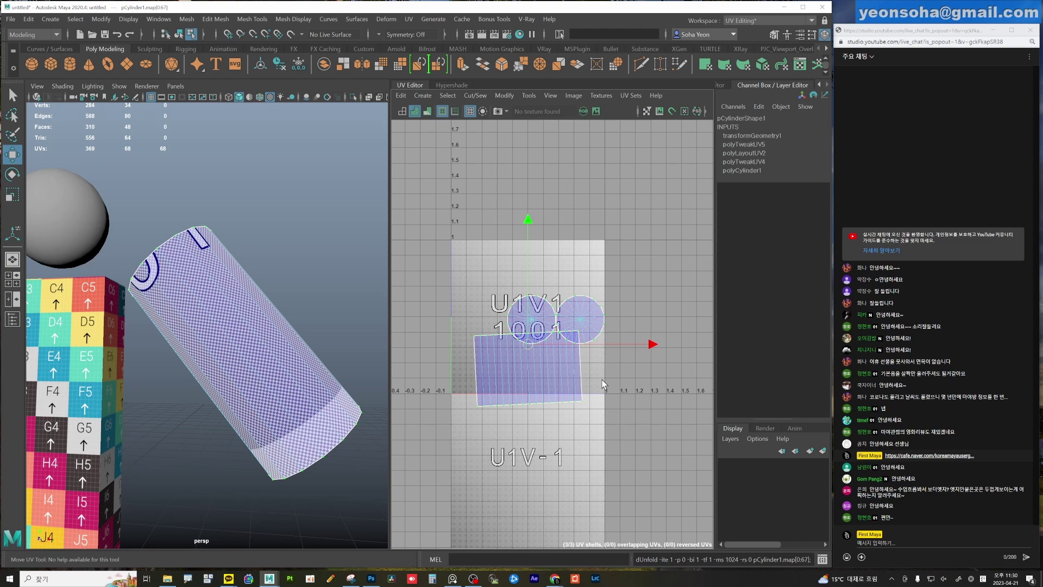
key(a)
key(z)
key(z)
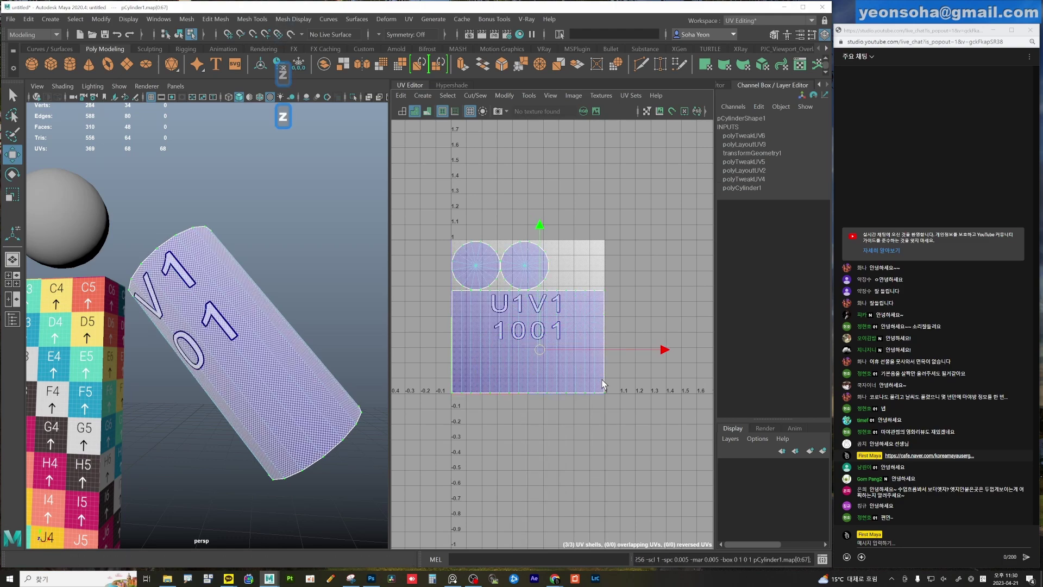
Frame all three objects in the viewport and clear the selection.
scroll(277, 347, up, 3)
scroll(242, 354, up, 3)
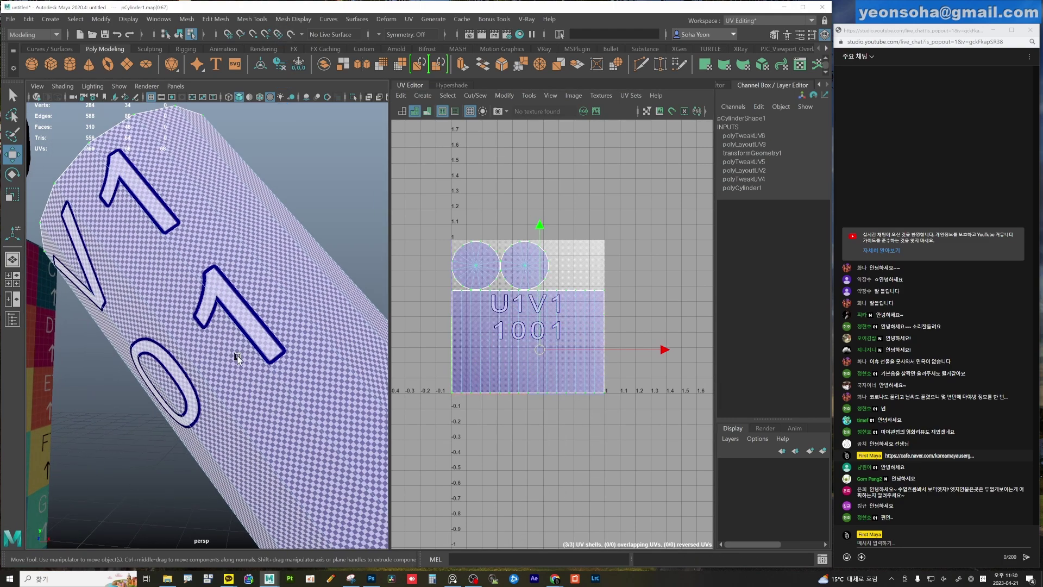
key(a)
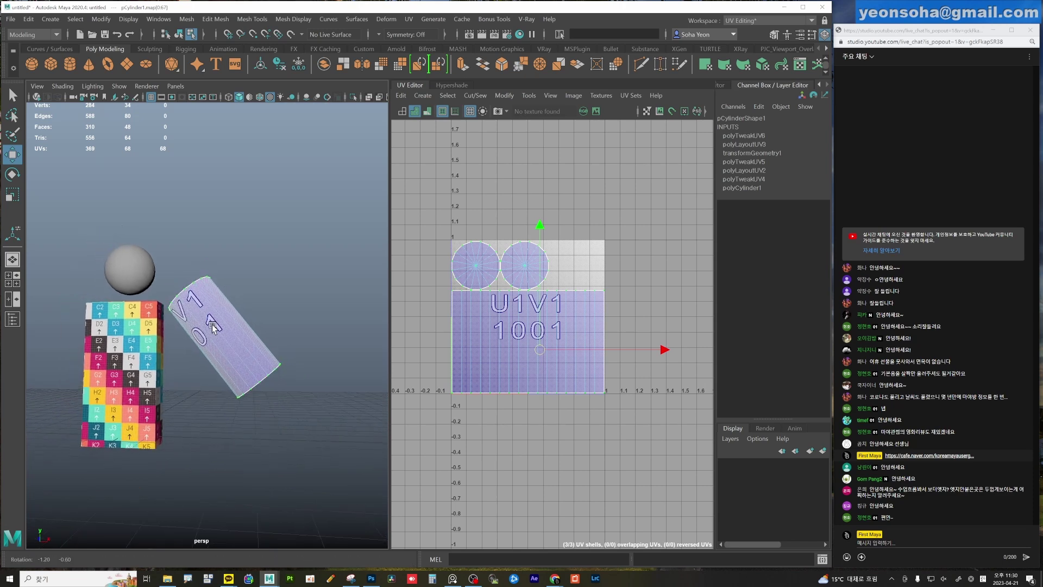
click(272, 326)
Combine the sphere head, cube body and cylinder arm into a single mesh.
drag(101, 243, 271, 370)
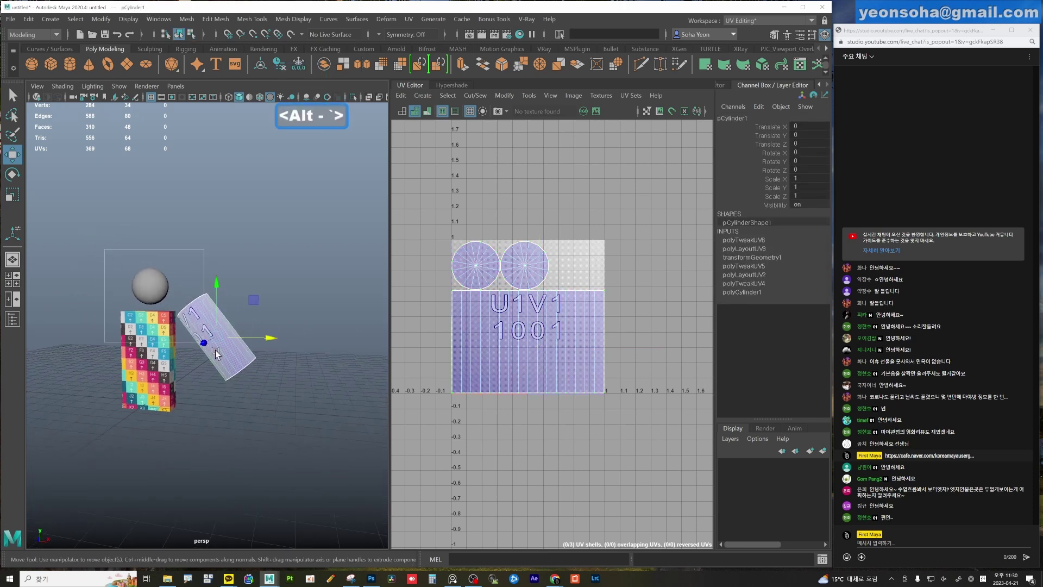
key(shift+a)
click(531, 369)
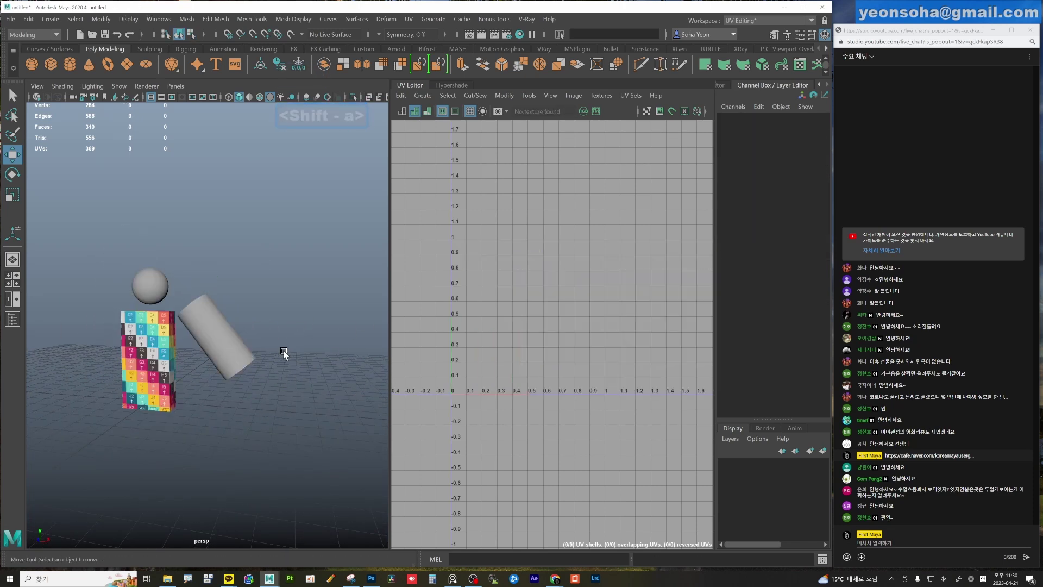
click(213, 327)
Select the cylinder arm's faces on the combined mesh.
scroll(259, 351, down, 3)
scroll(233, 340, down, 1)
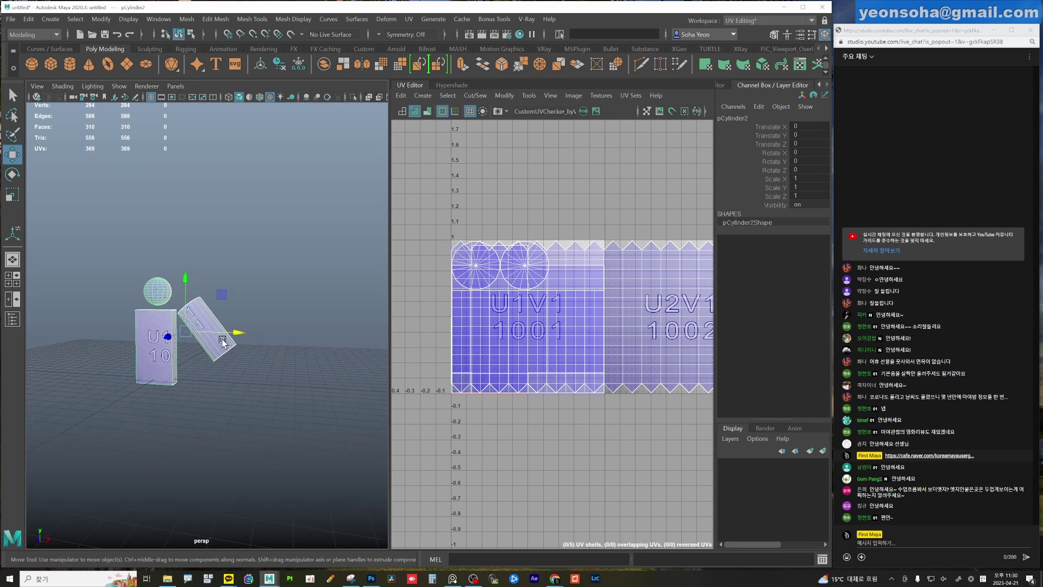
key(alt)
alt+right_drag(229, 359, 296, 349)
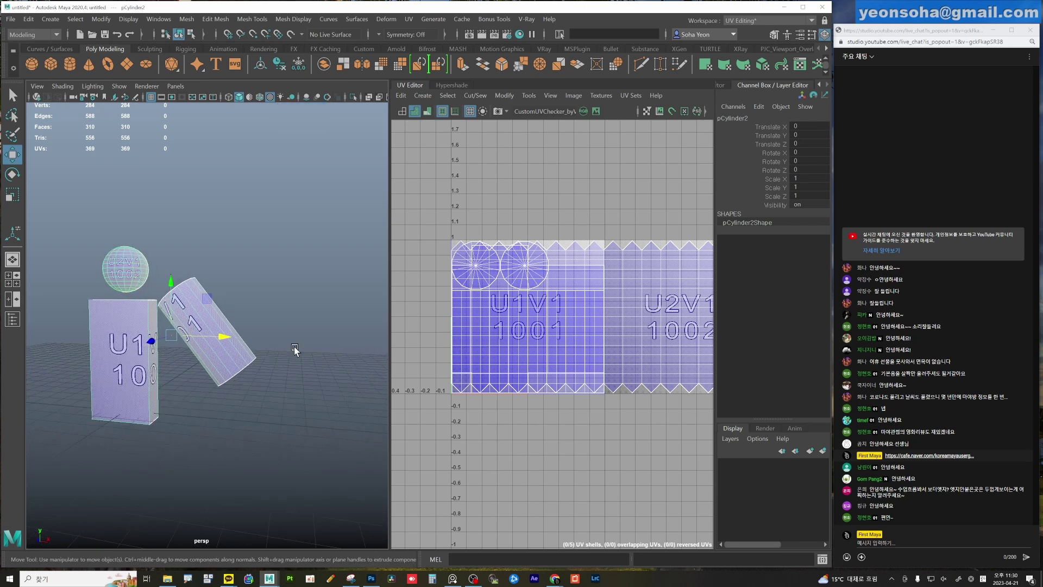
key(alt+5)
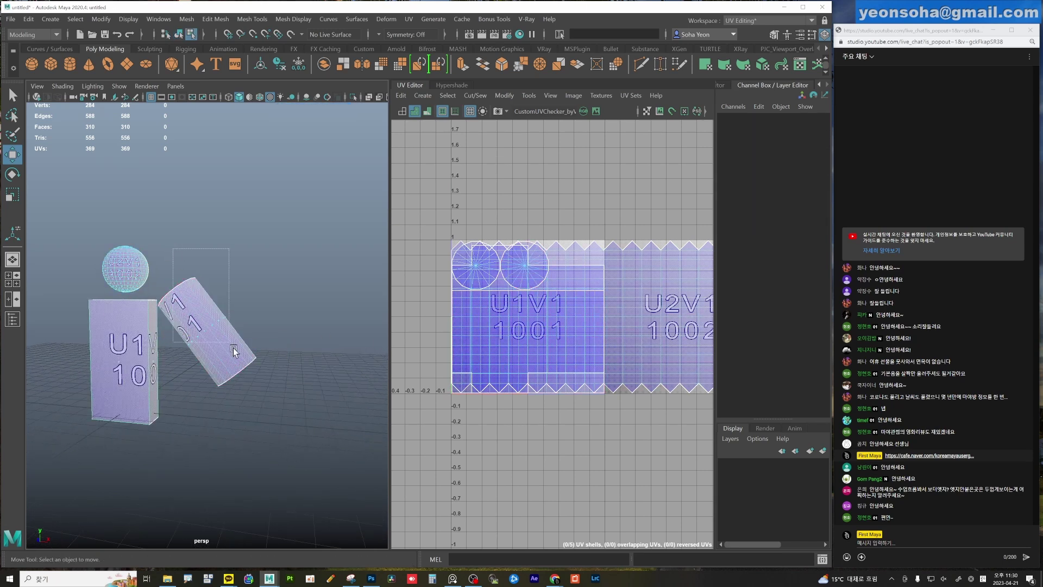
drag(234, 350, 288, 427)
Show the UV Toolkit panel, frame every UV shell including tile 1002, and select all shells.
alt+middle_drag(546, 353, 439, 347)
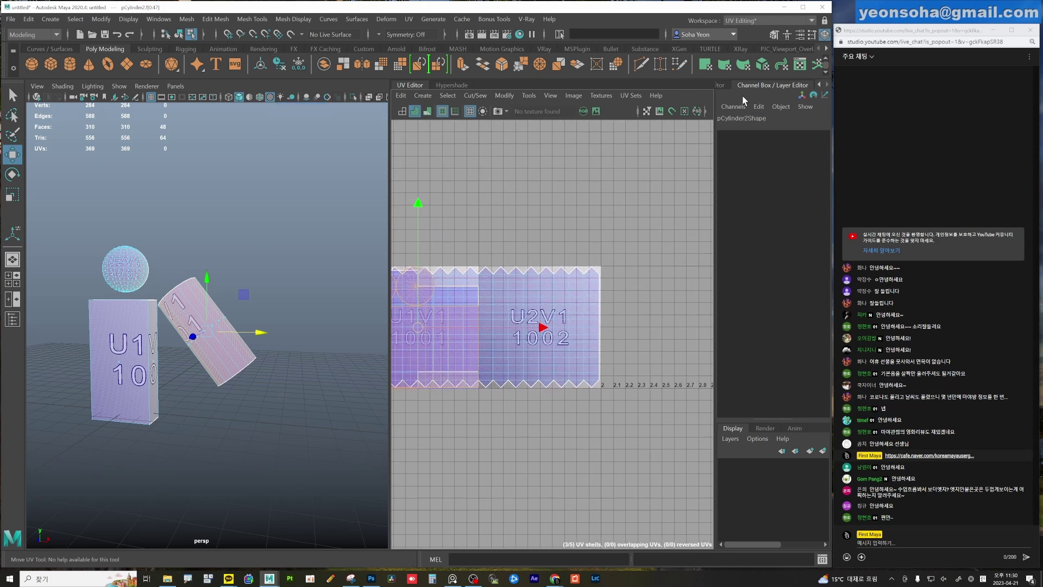
click(719, 85)
click(602, 84)
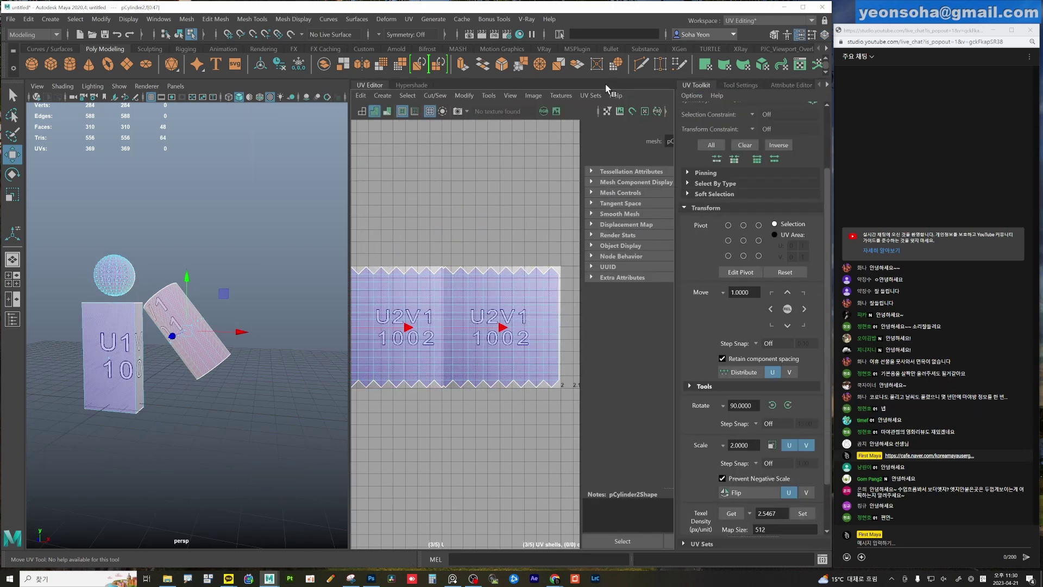
scroll(766, 374, down, 1)
scroll(766, 374, down, 1)
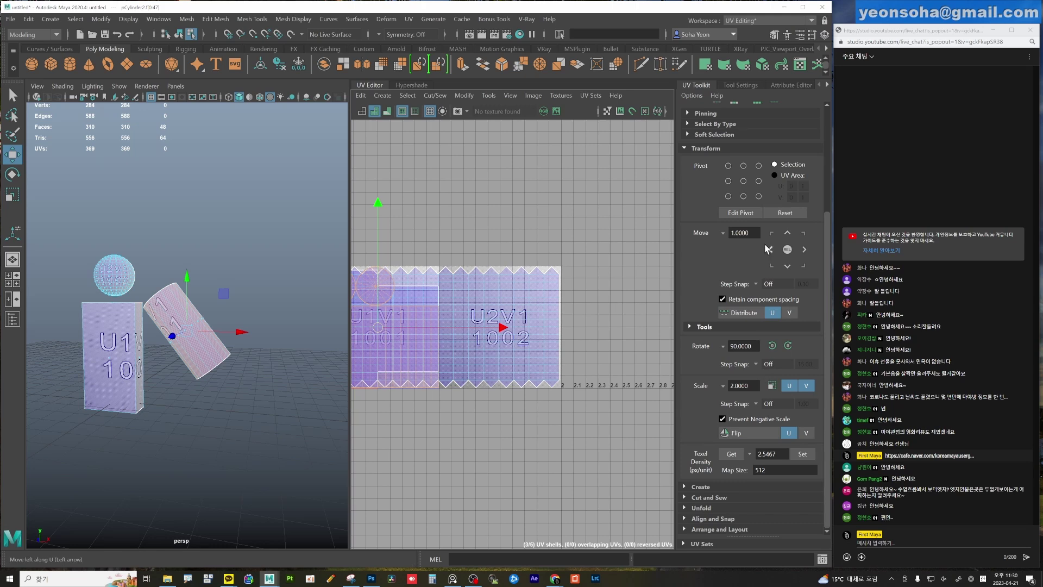
key(f)
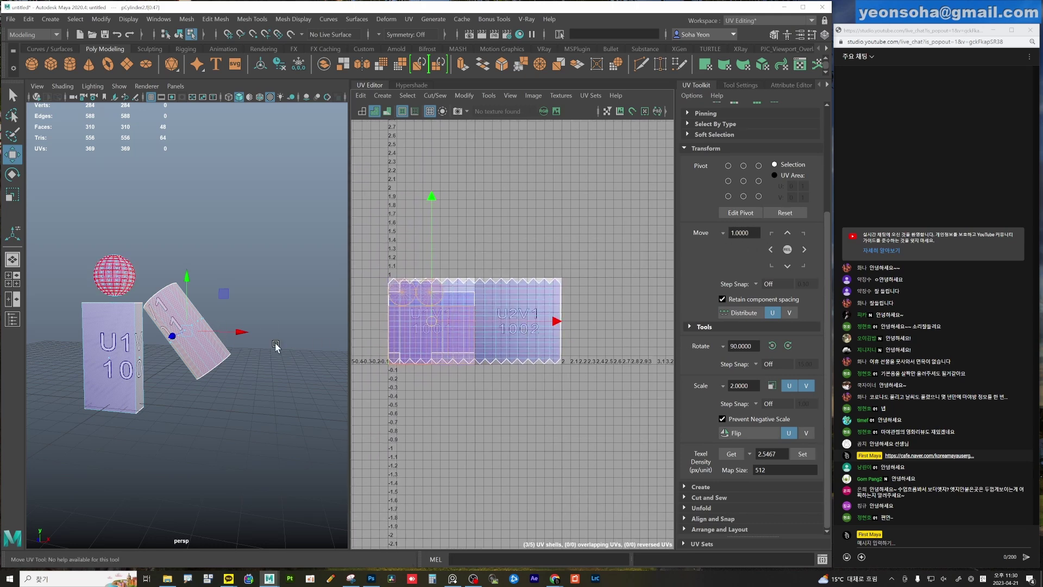
scroll(276, 346, up, 1)
scroll(125, 320, up, 5)
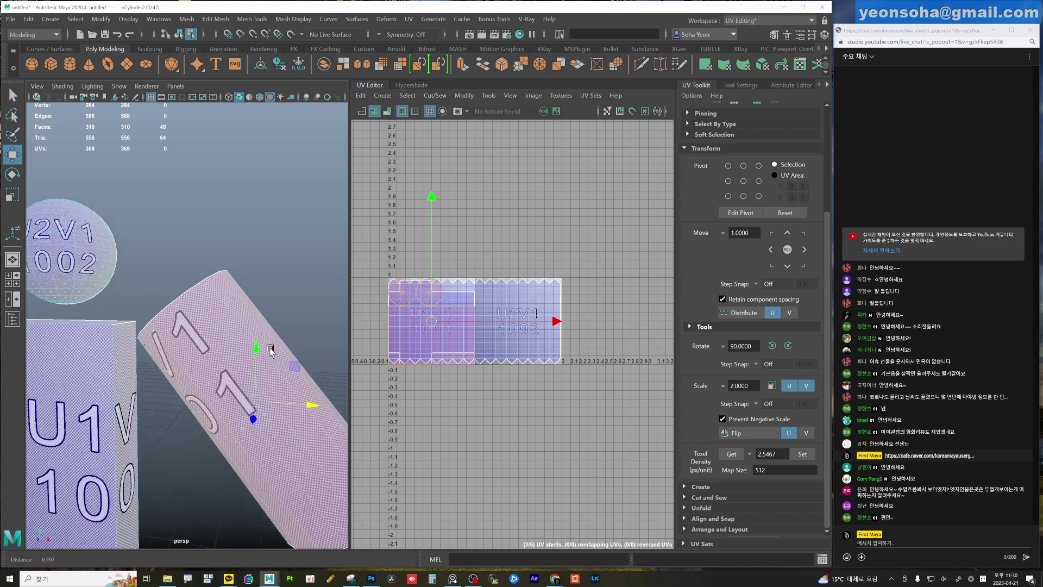
scroll(115, 267, down, 3)
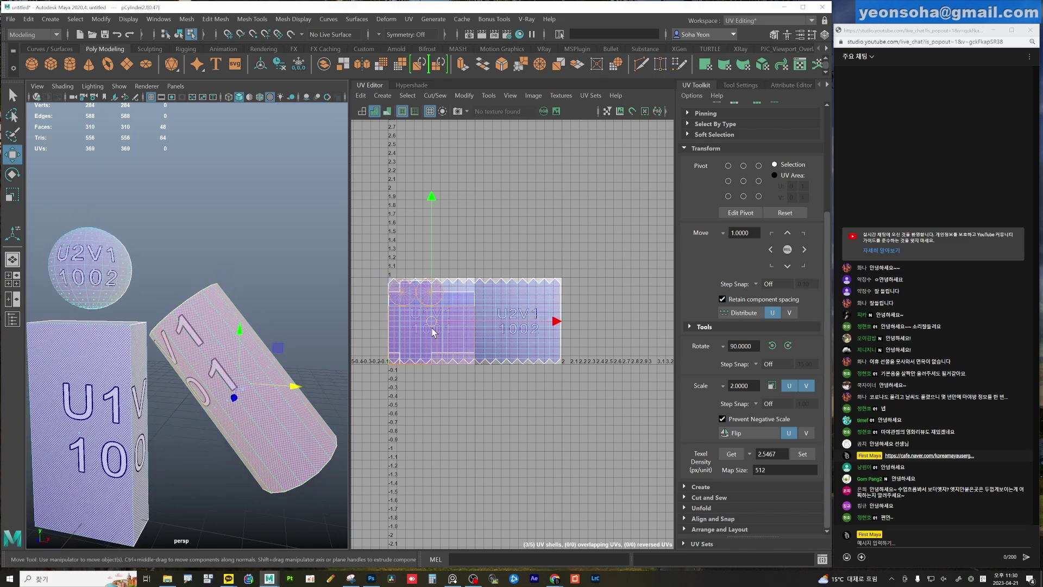
key(alt+grave)
key(ctrl+a)
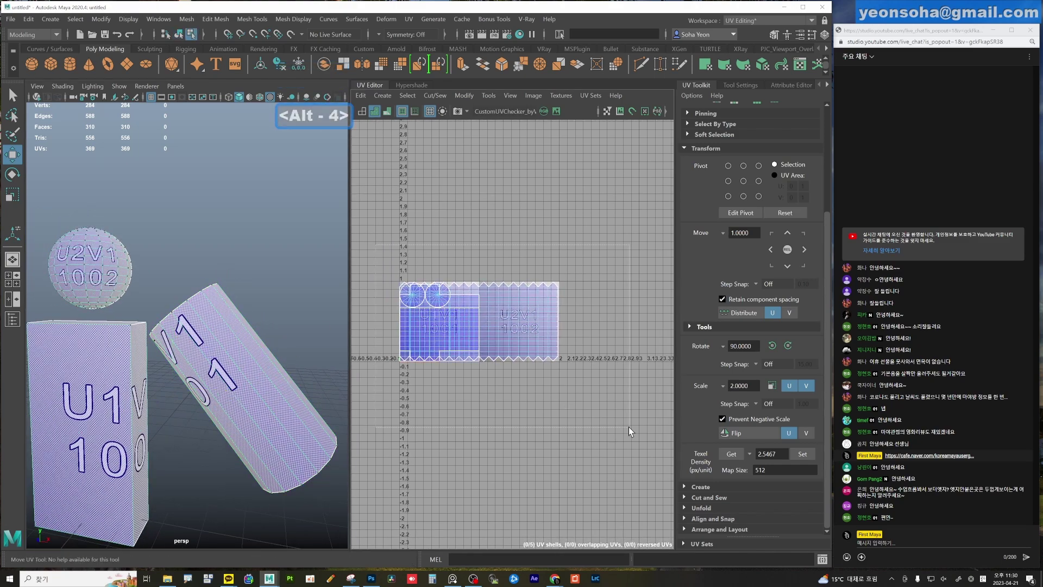
Pack every UV shell of the combined mesh into the 1001 tile.
key(w)
key(ctrl+z)
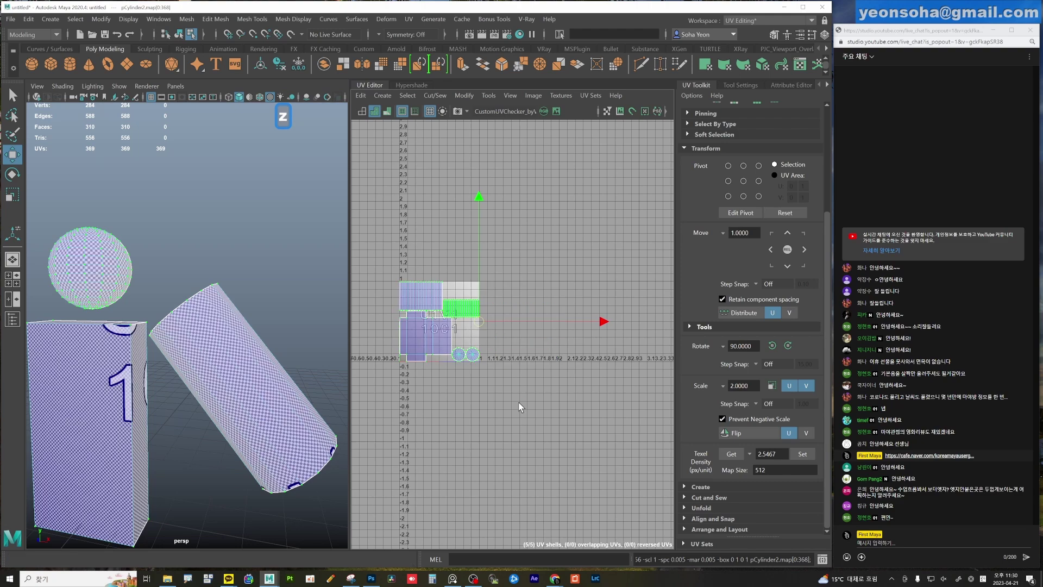
alt+drag(70, 266, 82, 270)
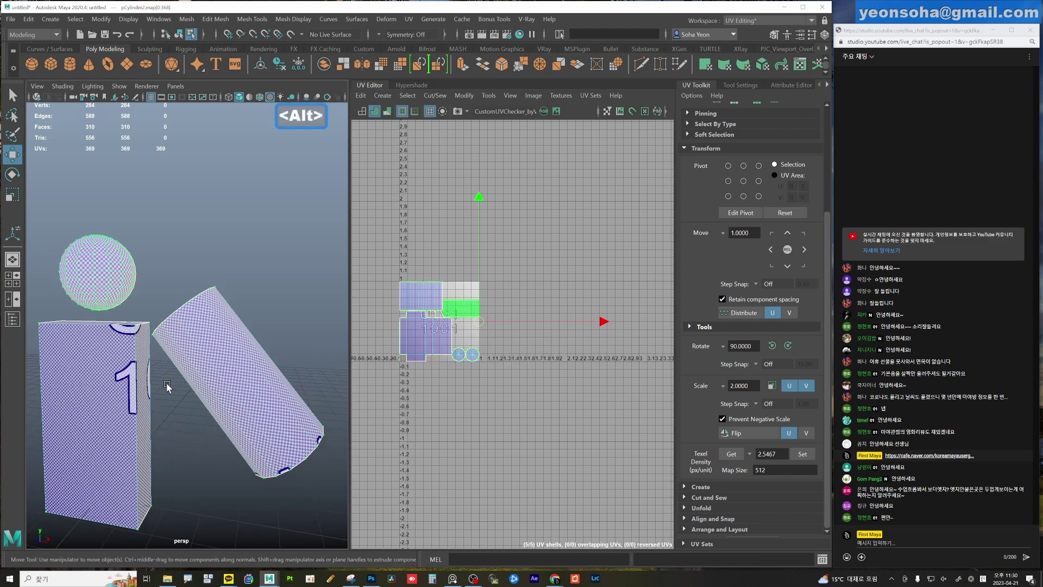
alt+right_drag(167, 387, 527, 384)
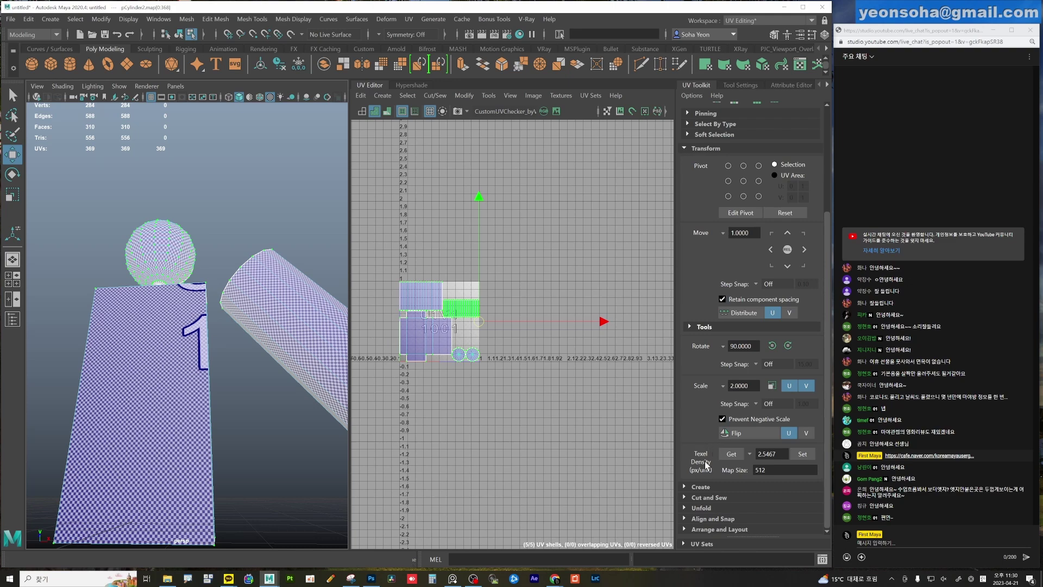
mouse_move(317, 390)
alt+mouse_down()
mouse_move(200, 388)
mouse_move(256, 375)
alt+mouse_up()
scroll(511, 328, up, 3)
scroll(561, 335, up, 2)
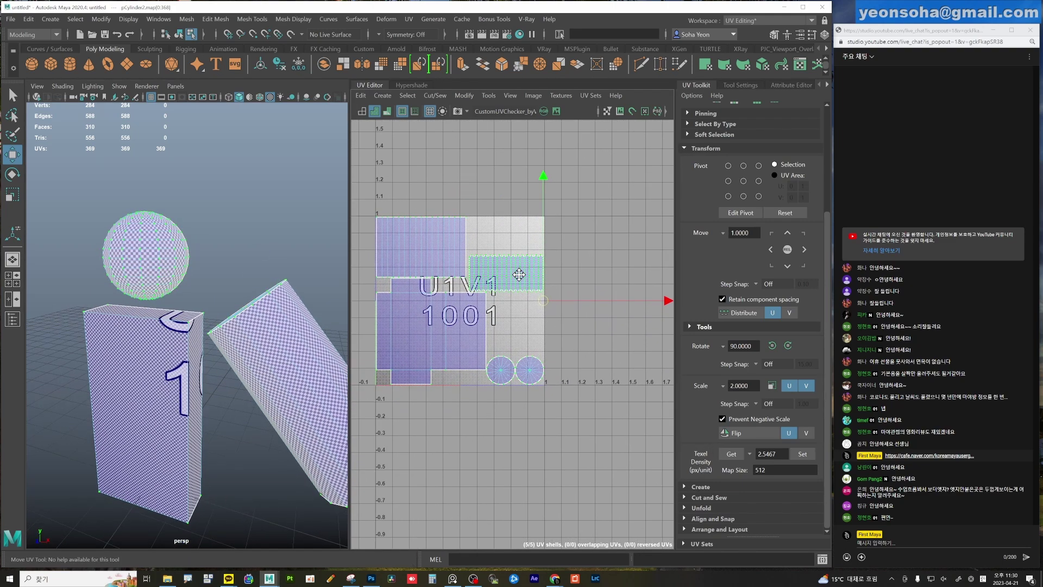
scroll(560, 335, up, 3)
Shrink the sphere's UV shell with the Scale tool inside tile 1001.
key(ctrl+F11)
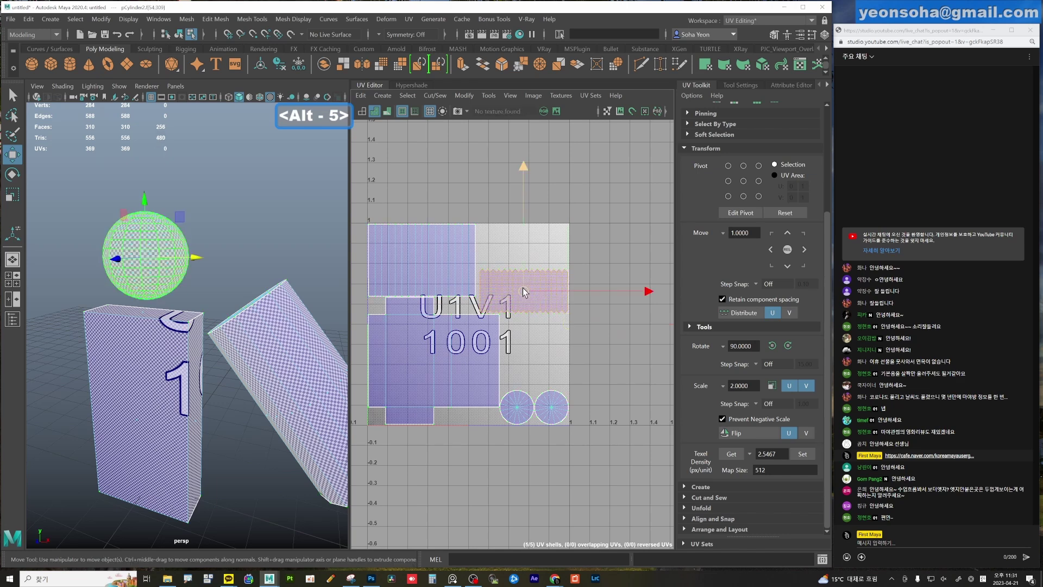
key(r)
mouse_move(524, 291)
mouse_down()
mouse_move(661, 288)
mouse_move(268, 325)
mouse_up()
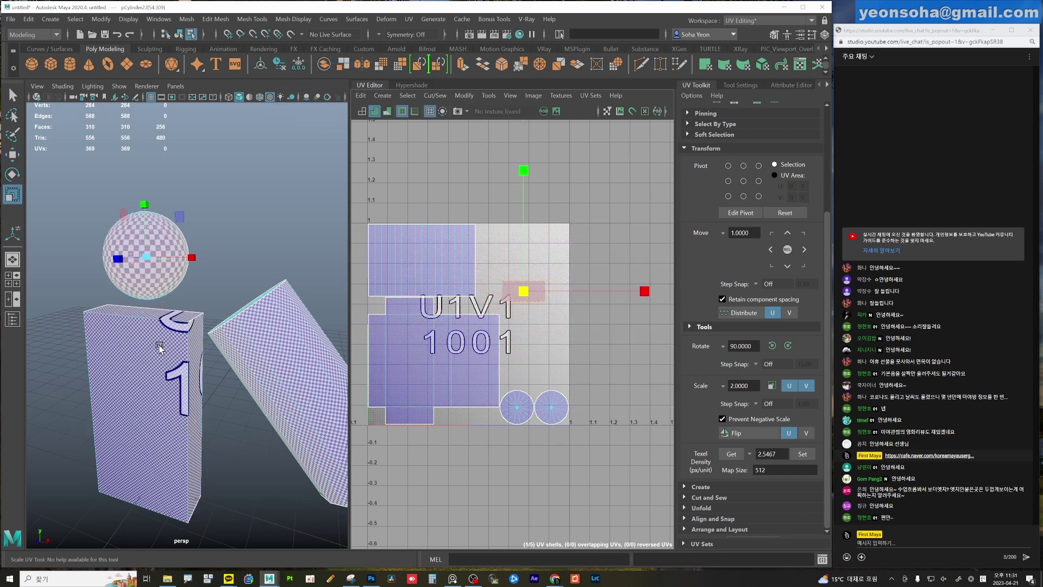
alt+drag(159, 346, 174, 346)
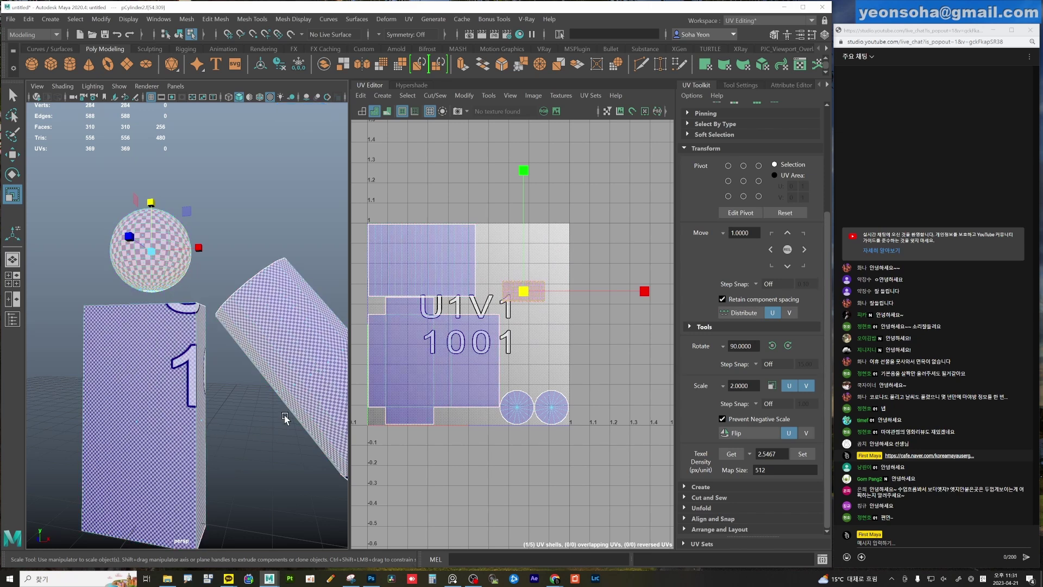
scroll(547, 335, up, 2)
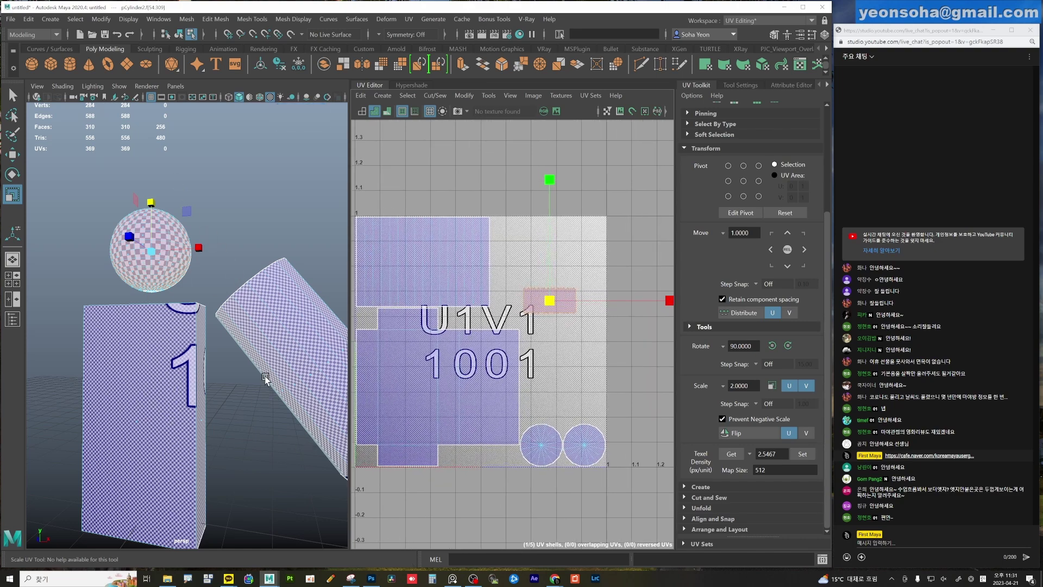
alt+drag(266, 378, 143, 240)
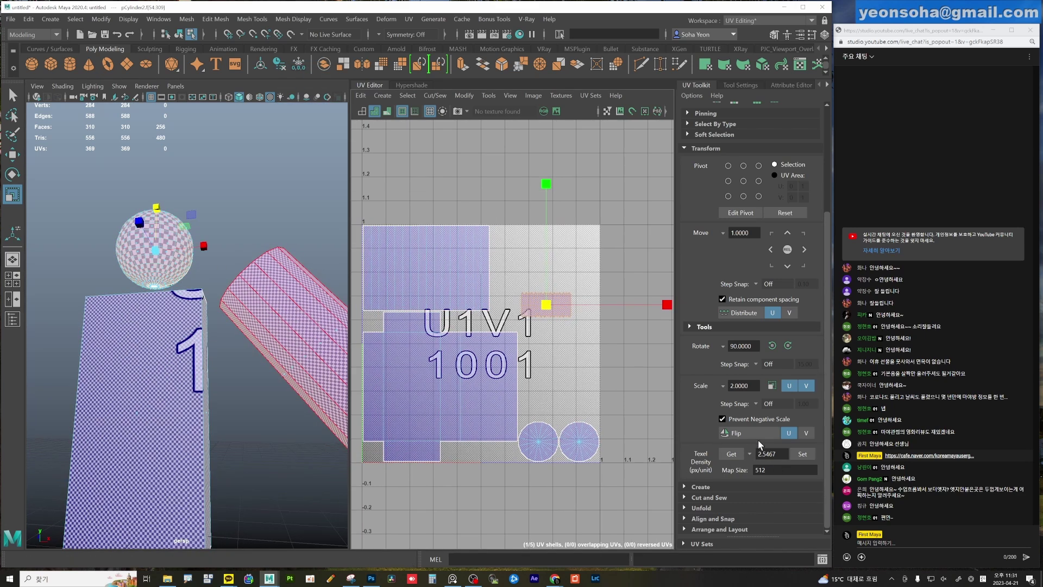
alt+right_drag(495, 387, 450, 372)
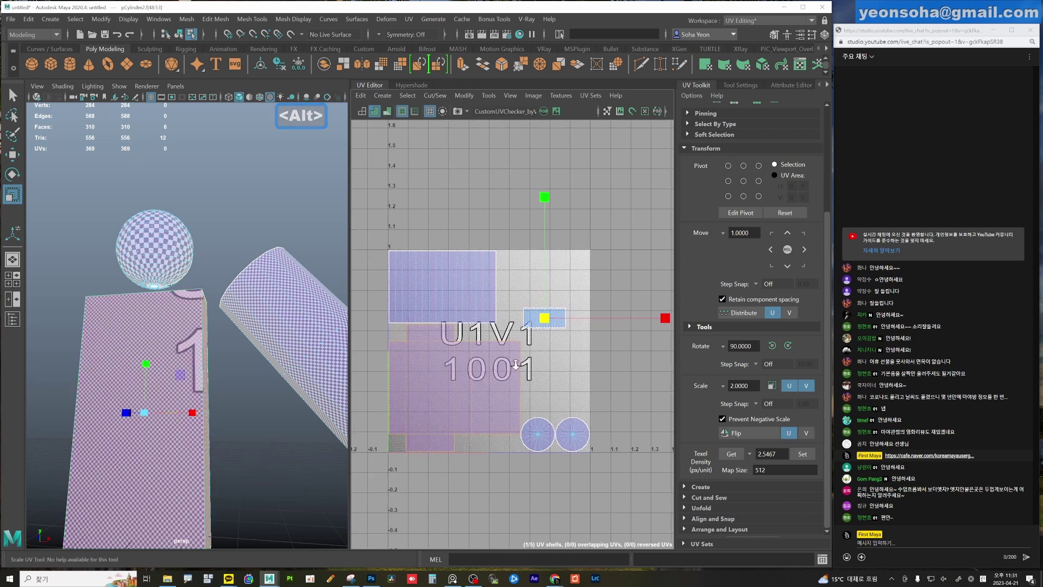
alt+right_drag(431, 370, 380, 375)
Select all UV shells and bring up the Layout UVs settings.
drag(389, 239, 650, 497)
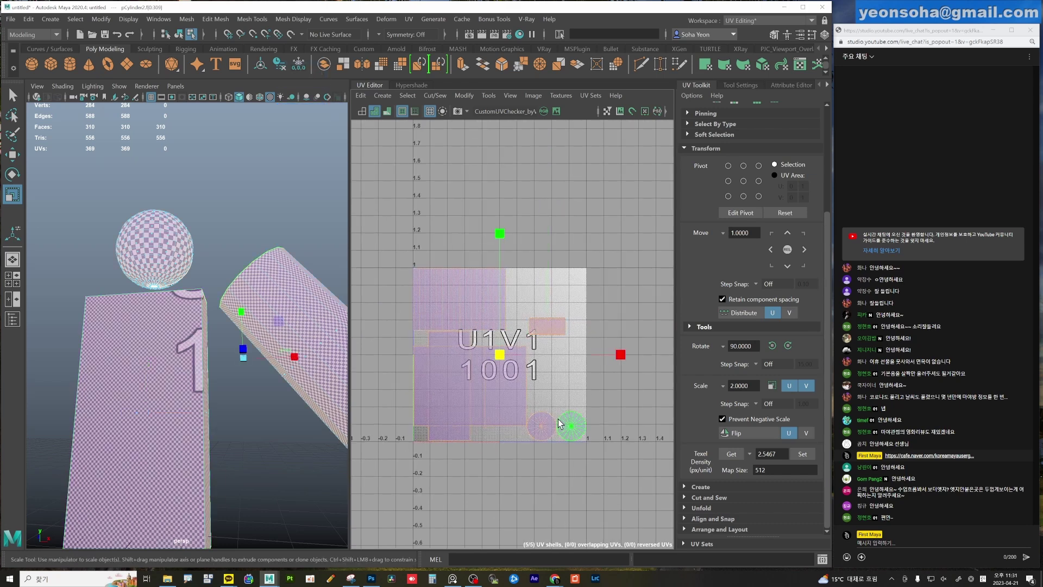
click(464, 96)
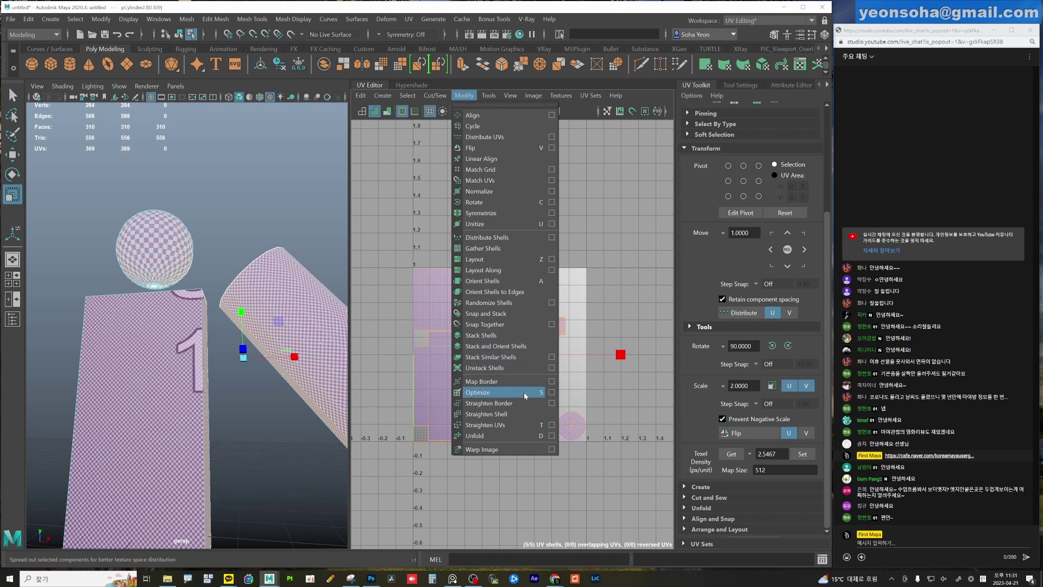
click(552, 260)
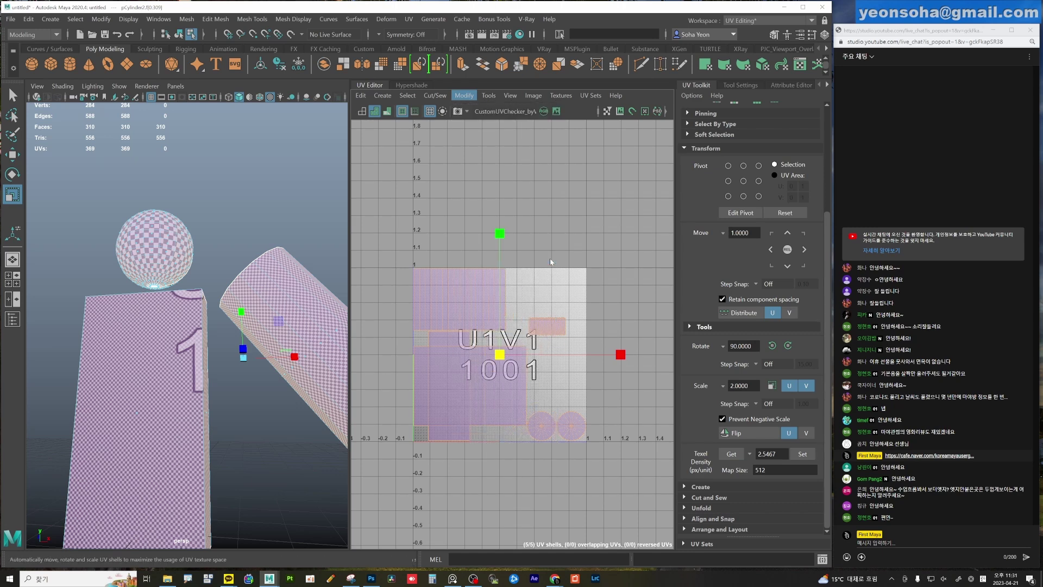
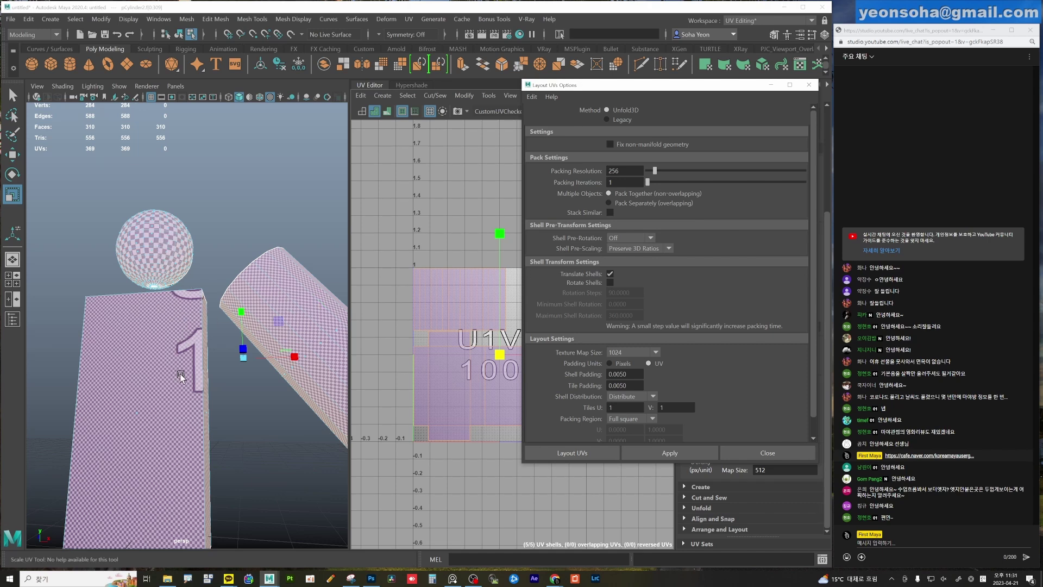
Lay out the cylinder's UVs into the 0–1 tile and close the Layout UVs options.
click(275, 356)
click(660, 452)
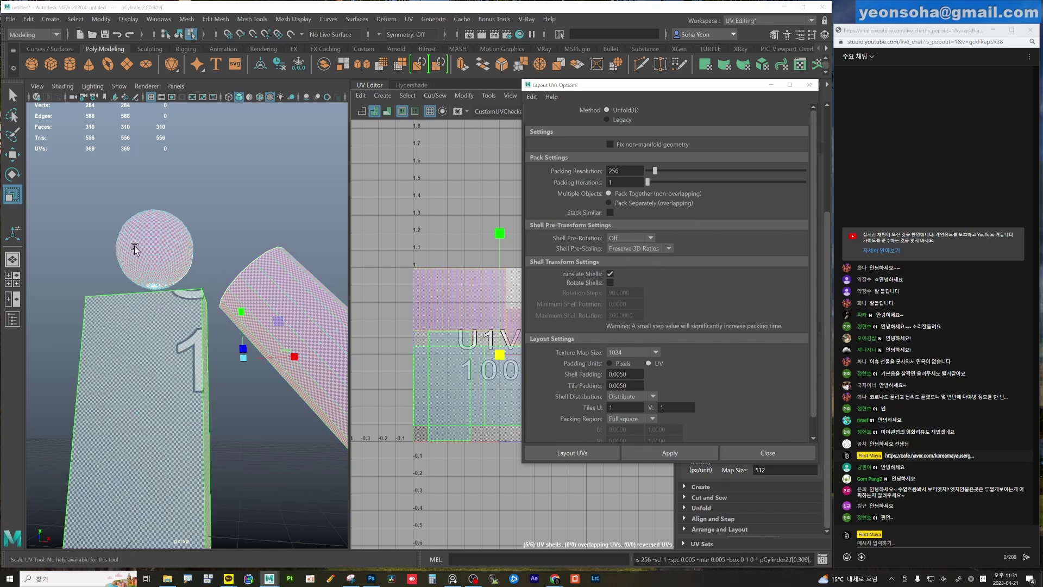
click(768, 452)
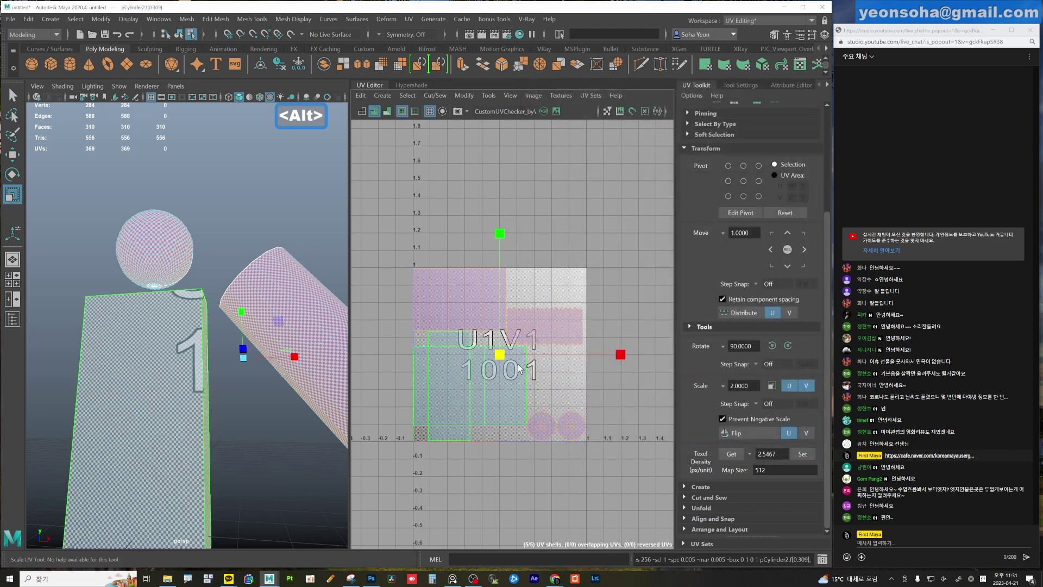
scroll(622, 373, up, 2)
scroll(622, 374, down, 2)
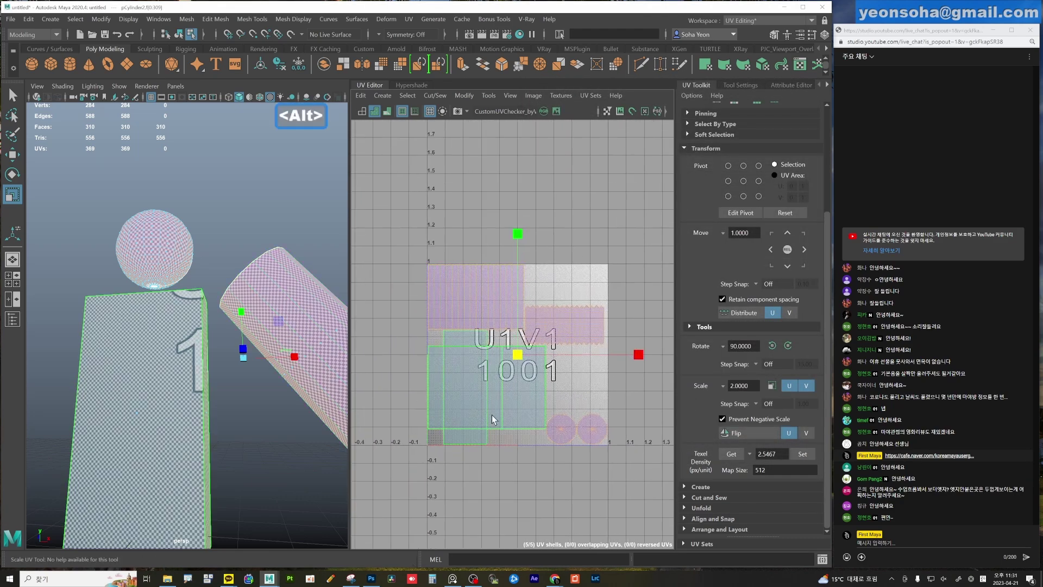
Select the sphere, cap and box UV shells in turn to inspect the packed layout.
click(576, 317)
click(543, 296)
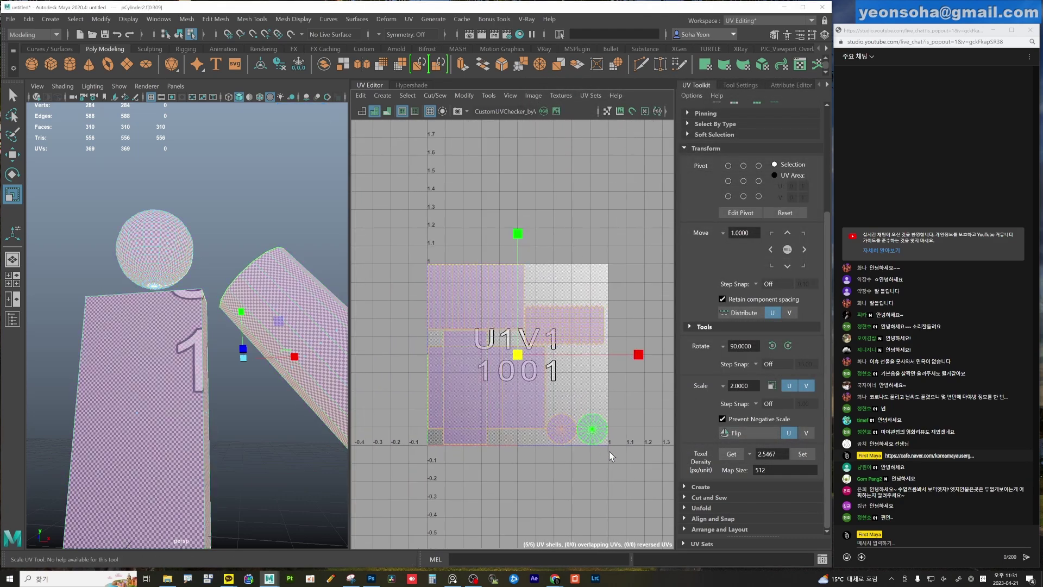
click(589, 437)
drag(609, 455, 546, 410)
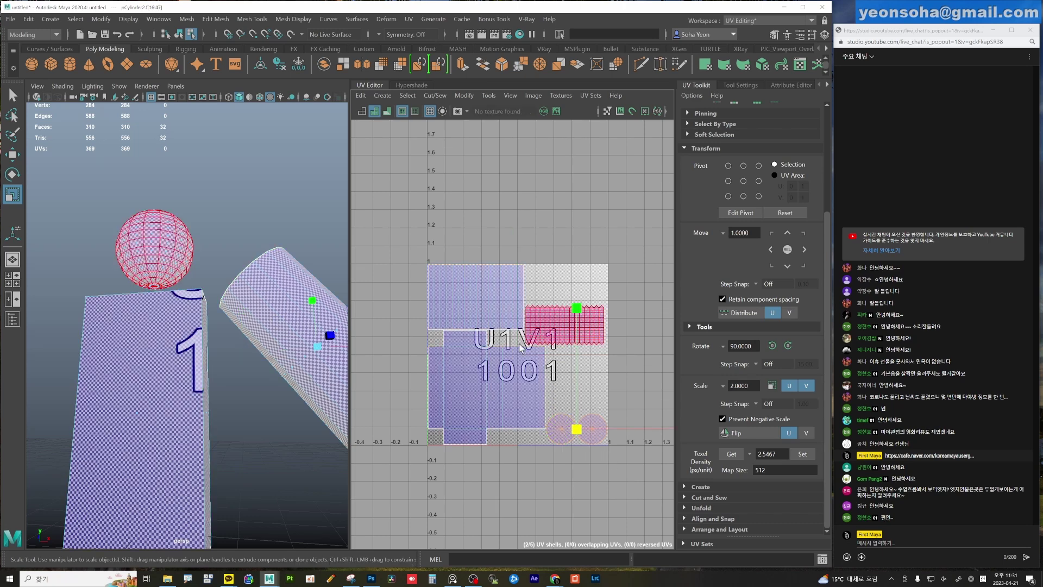
click(505, 456)
click(455, 391)
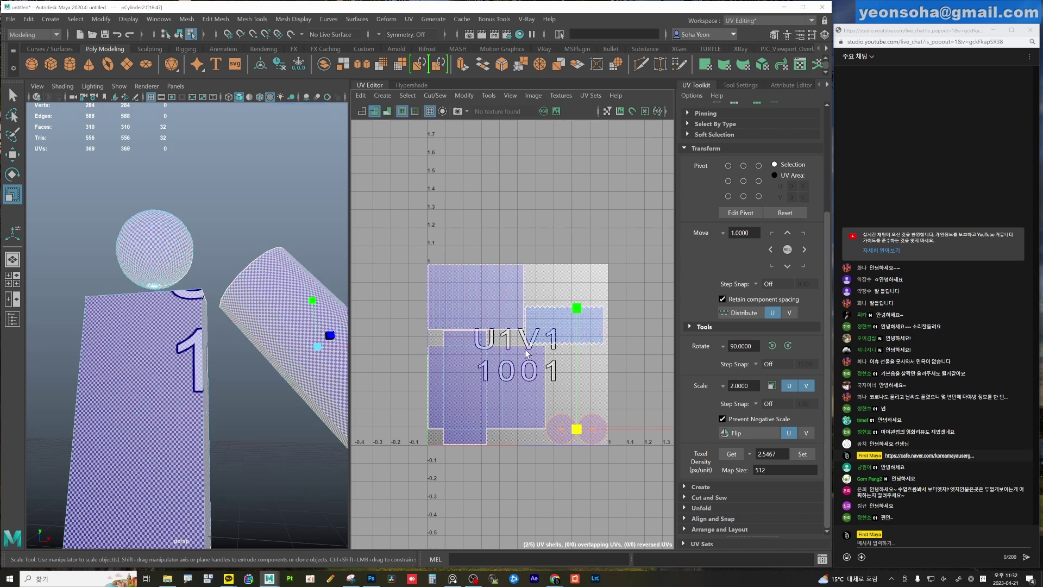
alt+middle_drag(537, 387, 514, 372)
click(504, 326)
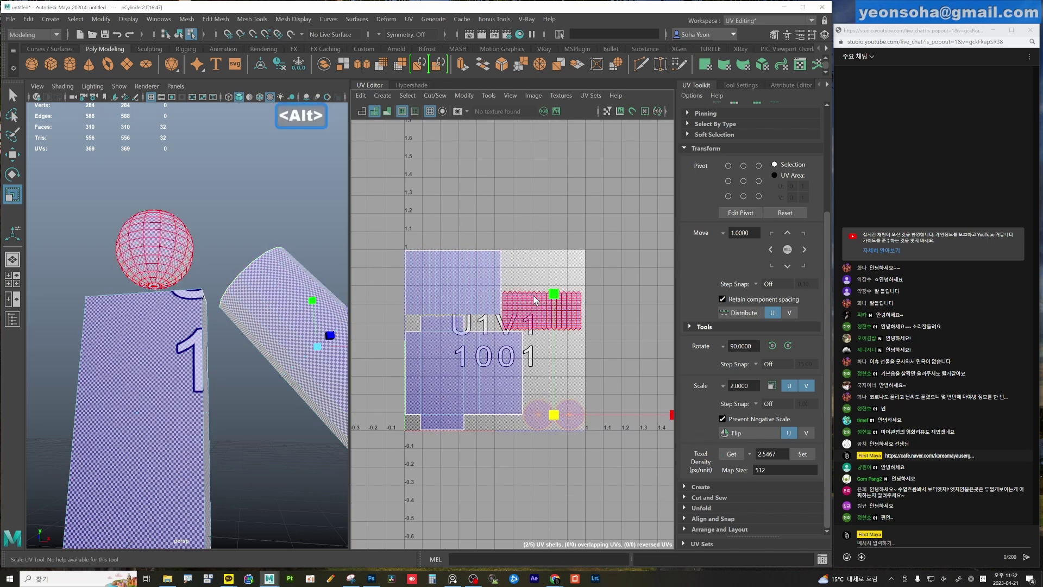
Measure the box UV shell's texel density, reading 43.3765.
click(470, 334)
scroll(524, 358, up, 2)
scroll(476, 383, up, 3)
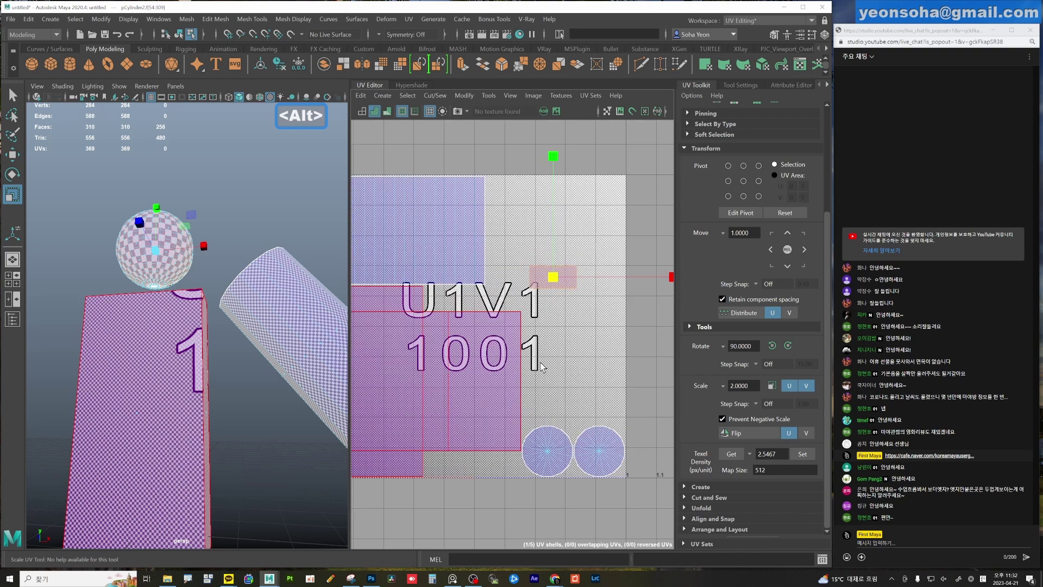
click(470, 368)
click(658, 433)
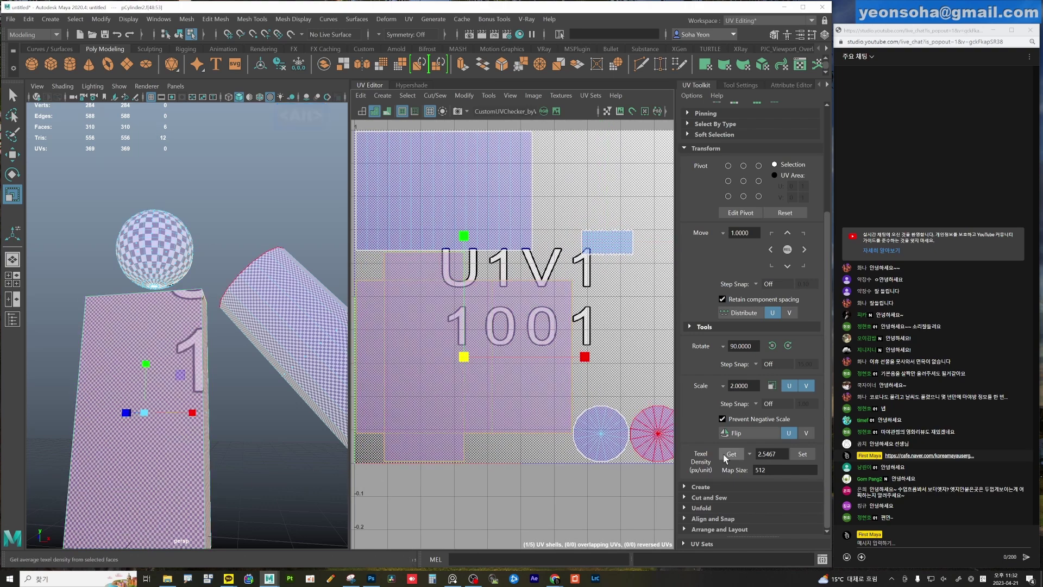
click(731, 454)
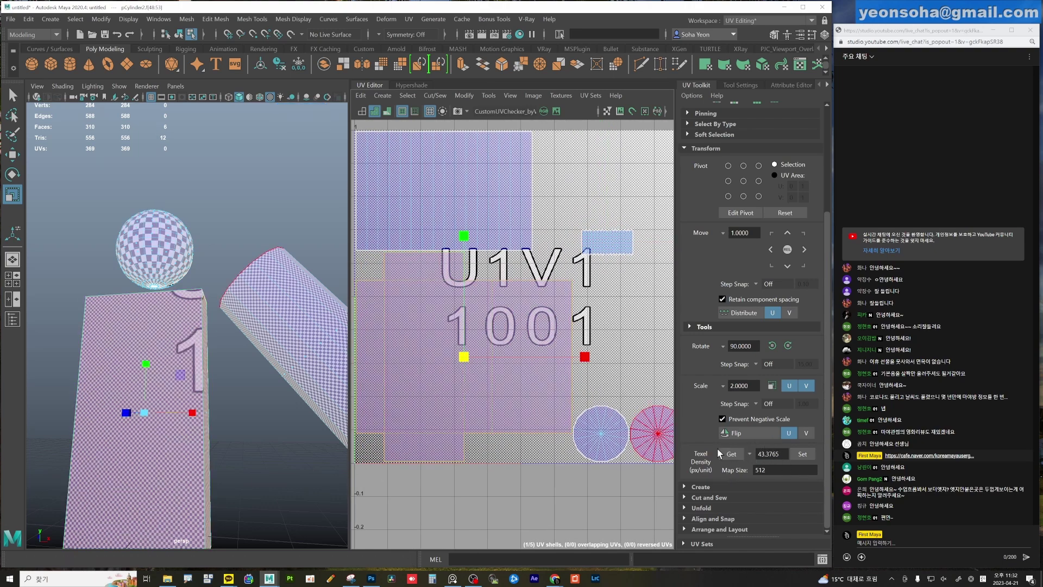
Apply texel density 43.3765 to the sphere's UV shell, then select both cylinder cap shells.
alt+middle_drag(614, 300, 593, 311)
click(584, 253)
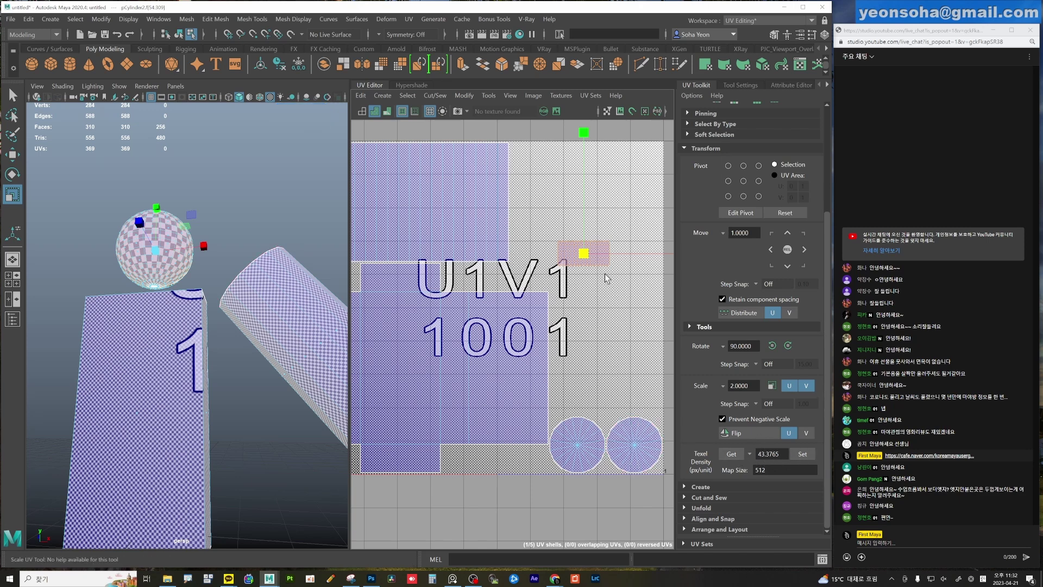
click(732, 454)
key(ctrl+z)
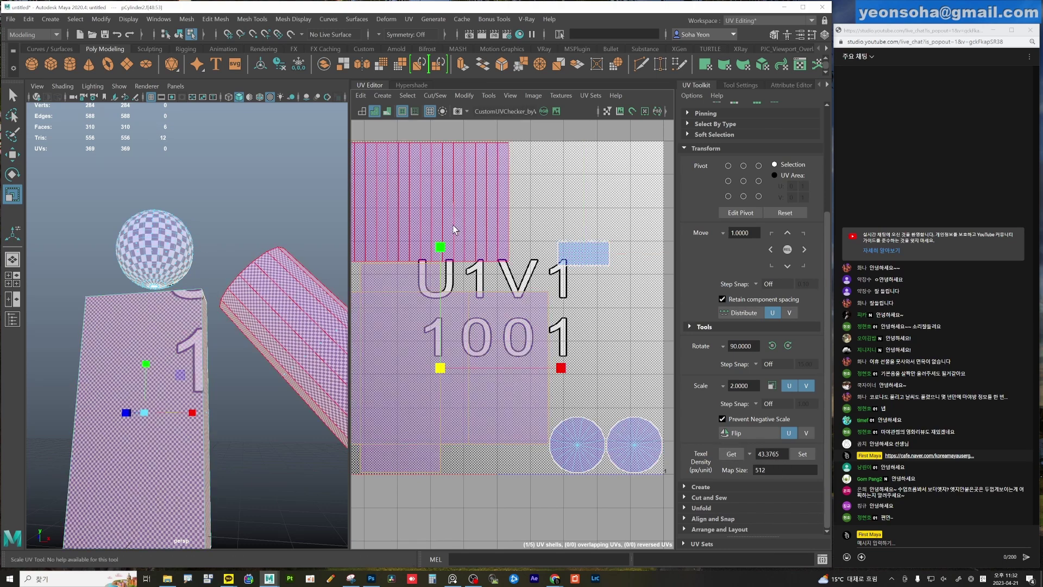
click(583, 252)
click(803, 455)
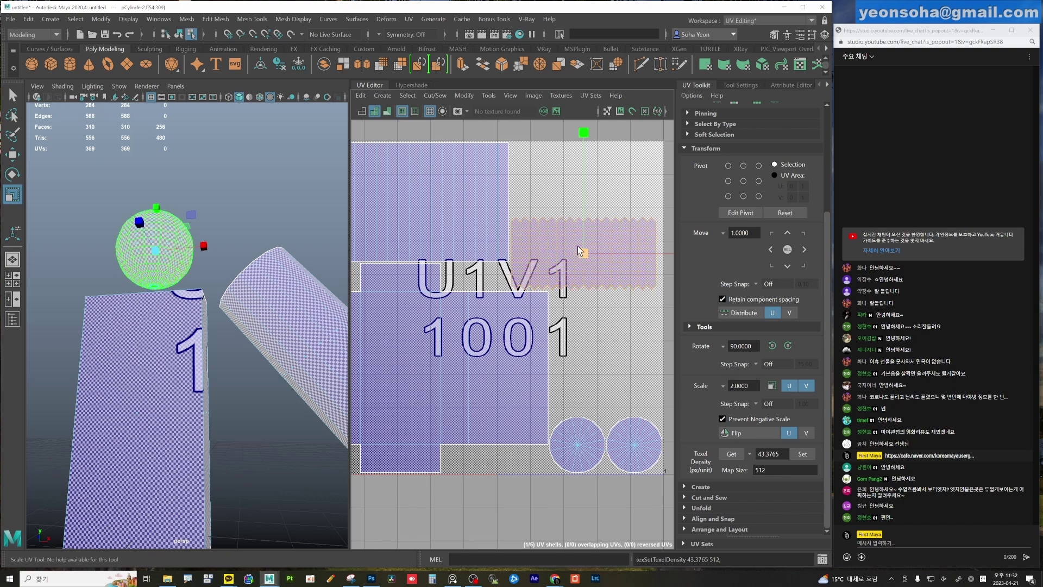
scroll(615, 414, down, 1)
mouse_move(597, 422)
mouse_down()
mouse_move(608, 439)
mouse_move(590, 216)
mouse_up()
Move the cylinder's cap shells to the upper right of the UV tile.
key(w)
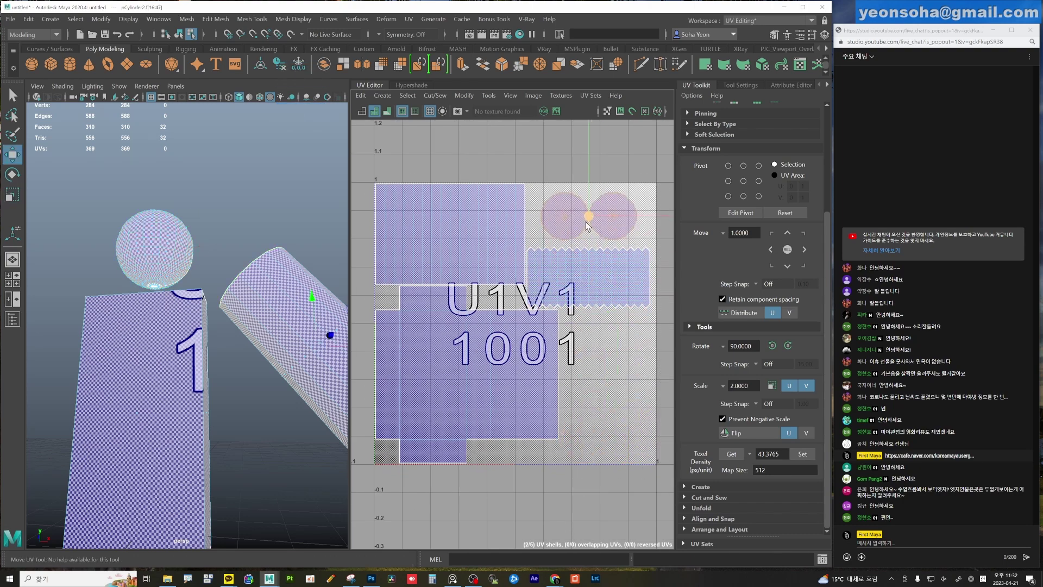
click(508, 400)
click(480, 255)
click(555, 371)
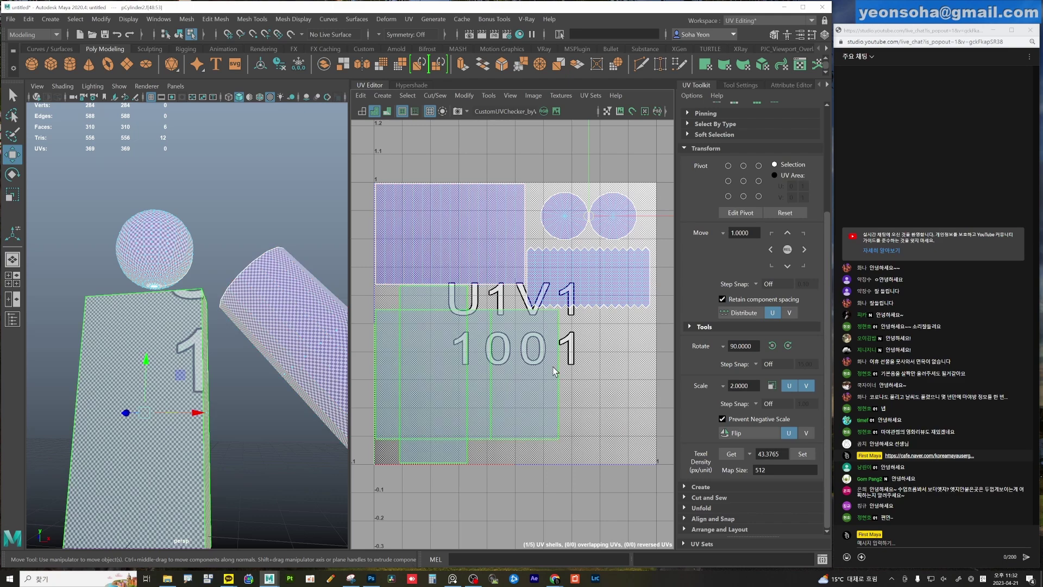
scroll(545, 374, down, 3)
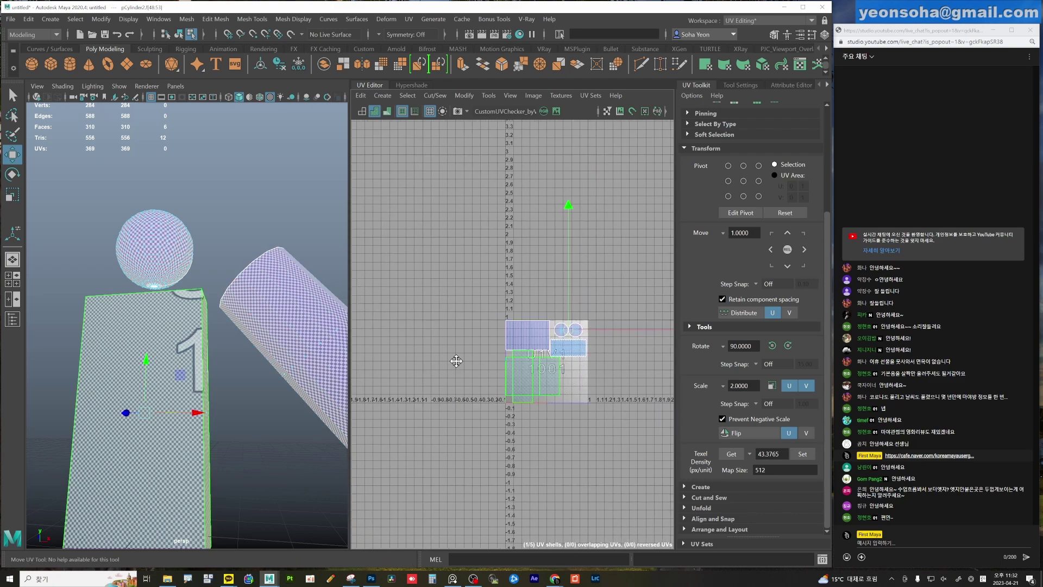
alt+middle_drag(468, 404, 384, 384)
Return to object mode and select the sphere, box and cylinder together.
key(F8)
alt+drag(239, 375, 254, 404)
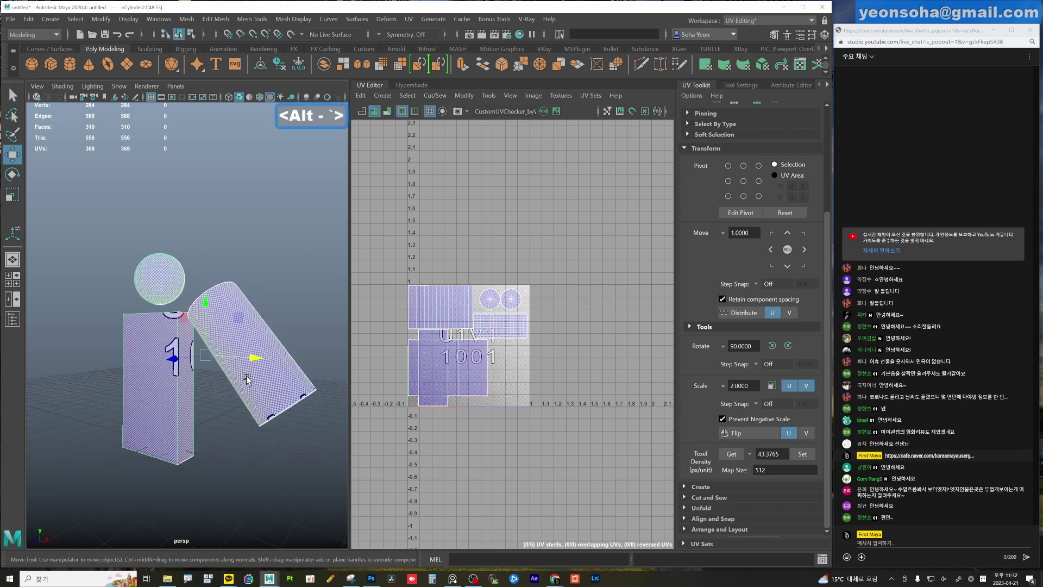
click(239, 432)
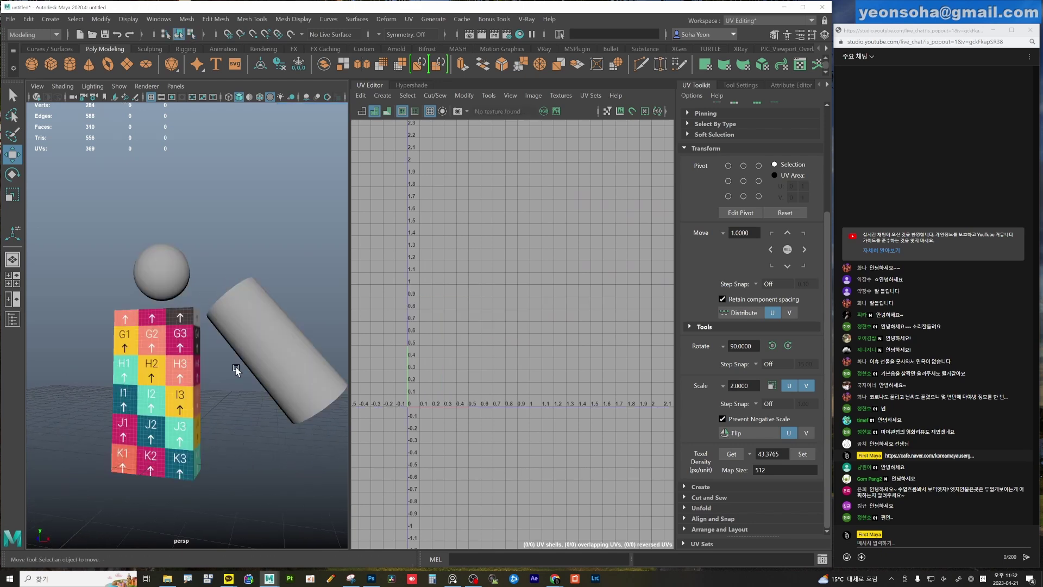
key(ctrl+z)
click(281, 442)
drag(265, 416, 125, 256)
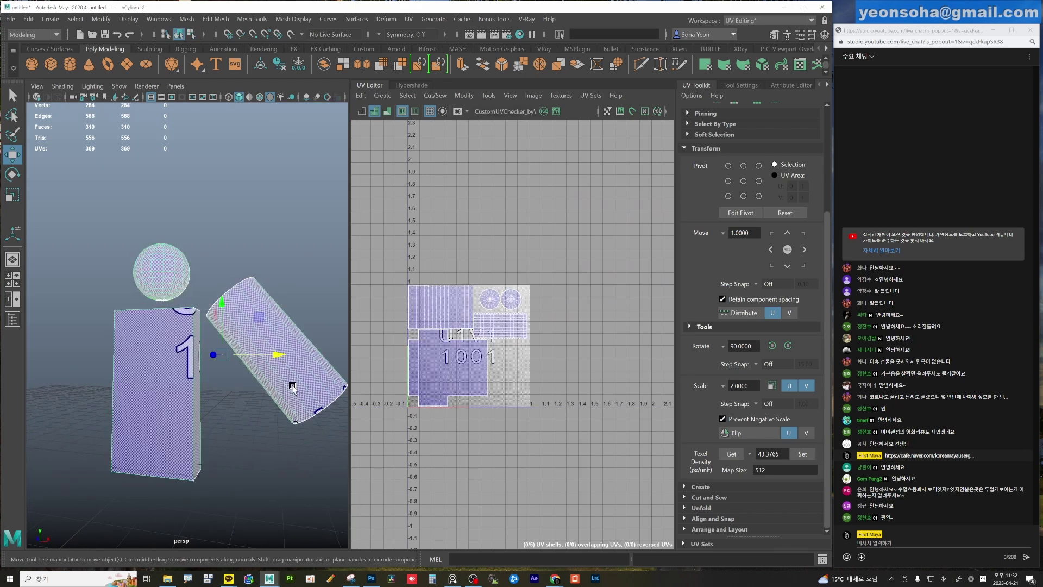
Widen the 3D viewport beside the UV Editor and frame the three checkered objects.
alt+drag(260, 380, 487, 374)
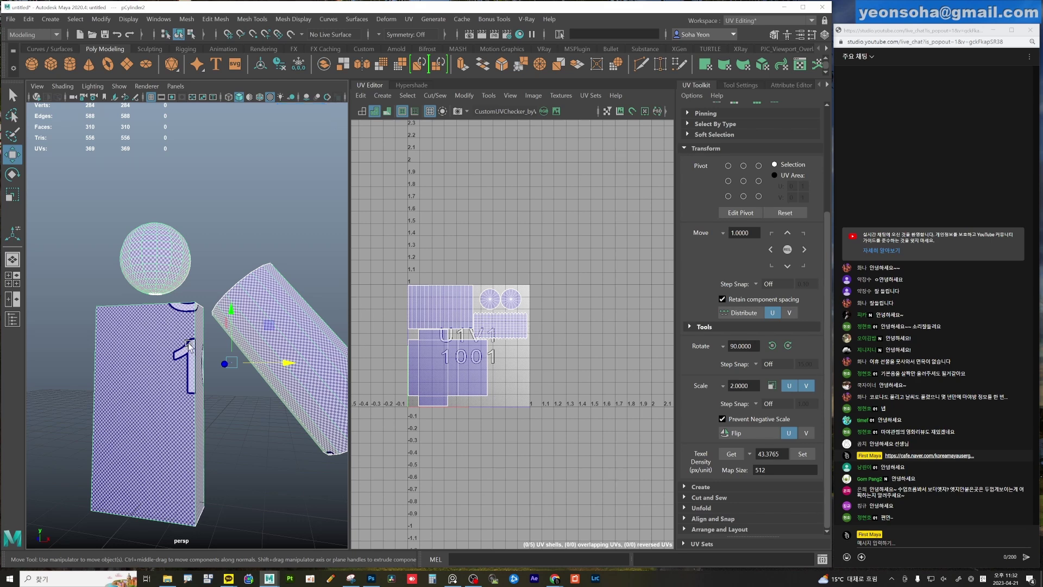
scroll(492, 310, down, 3)
scroll(543, 310, down, 2)
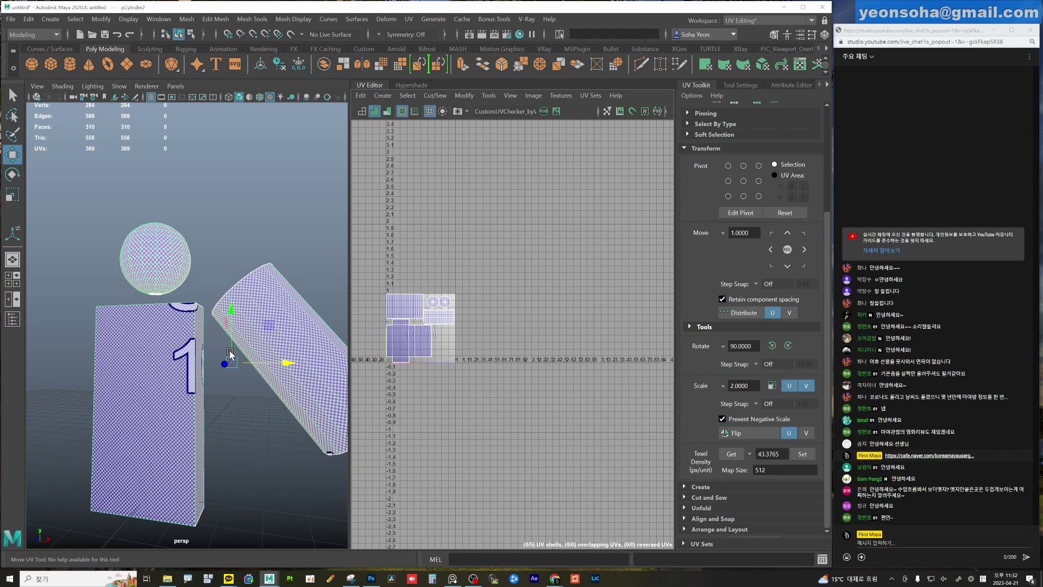
alt+right_drag(230, 354, 255, 348)
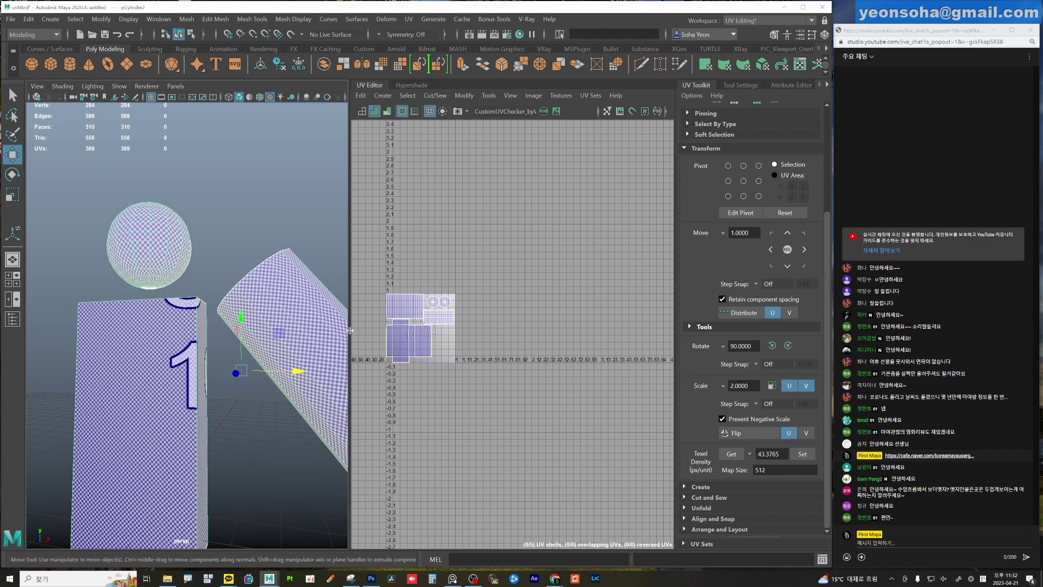
drag(349, 292, 406, 291)
alt+right_drag(233, 374, 214, 377)
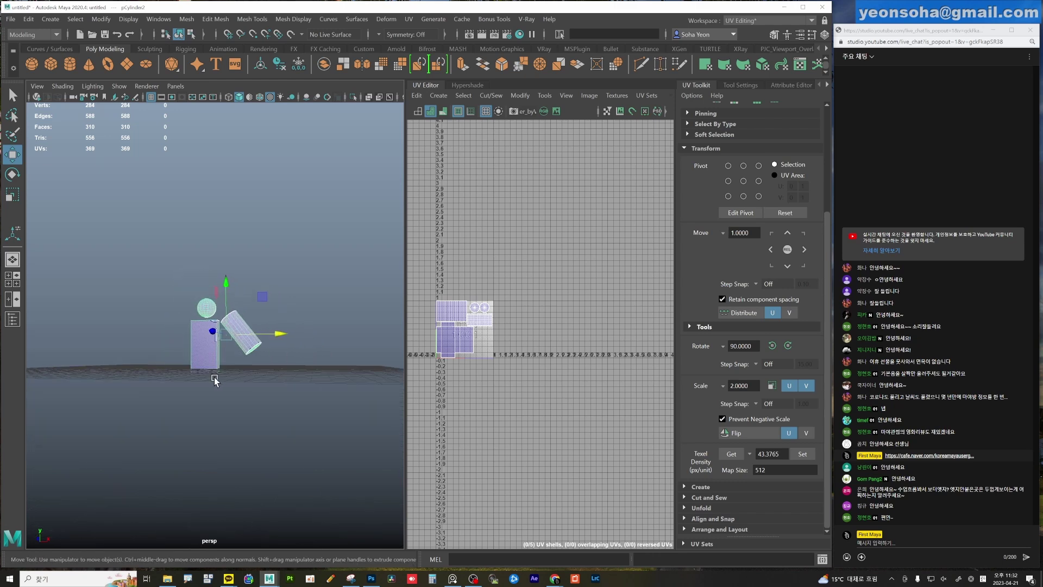
Frame the sphere in the perspective view and turn on the 960 x 540 resolution gate.
key(alt)
alt+drag(288, 316, 264, 334)
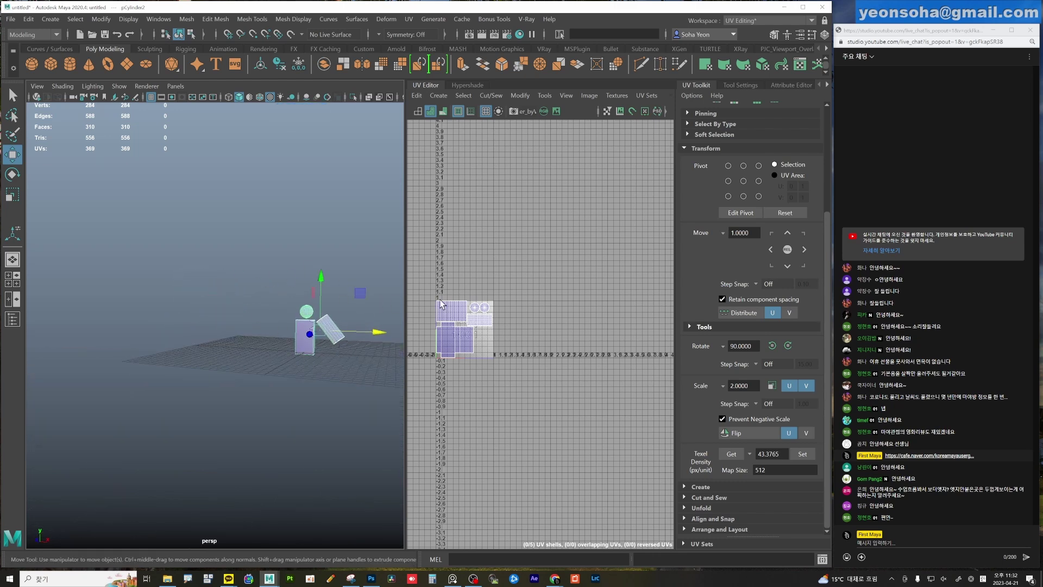
alt+middle_drag(329, 348, 250, 378)
scroll(247, 370, up, 2)
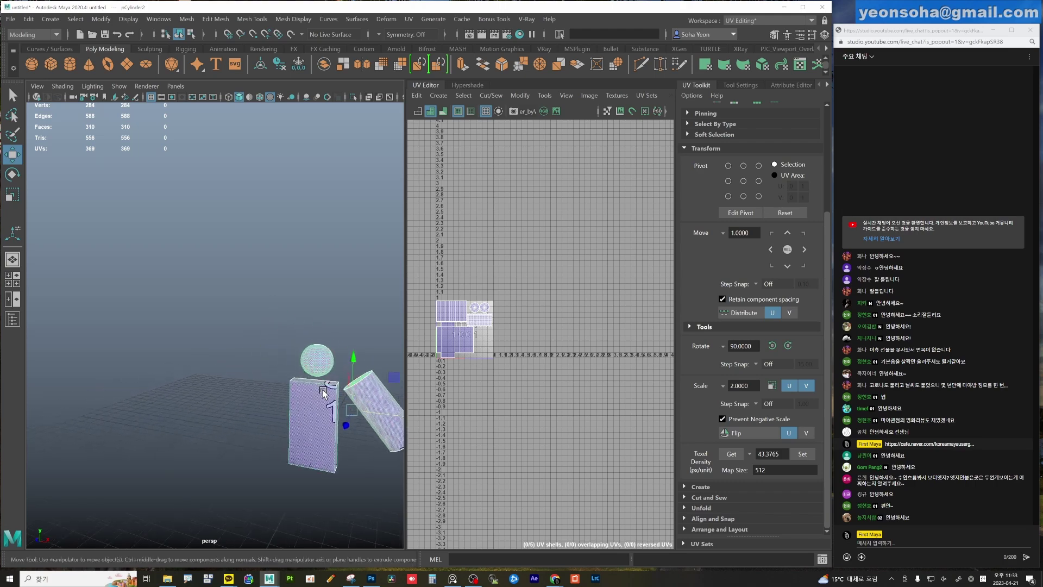
scroll(244, 353, up, 2)
scroll(242, 340, up, 2)
alt+right_drag(240, 335, 291, 400)
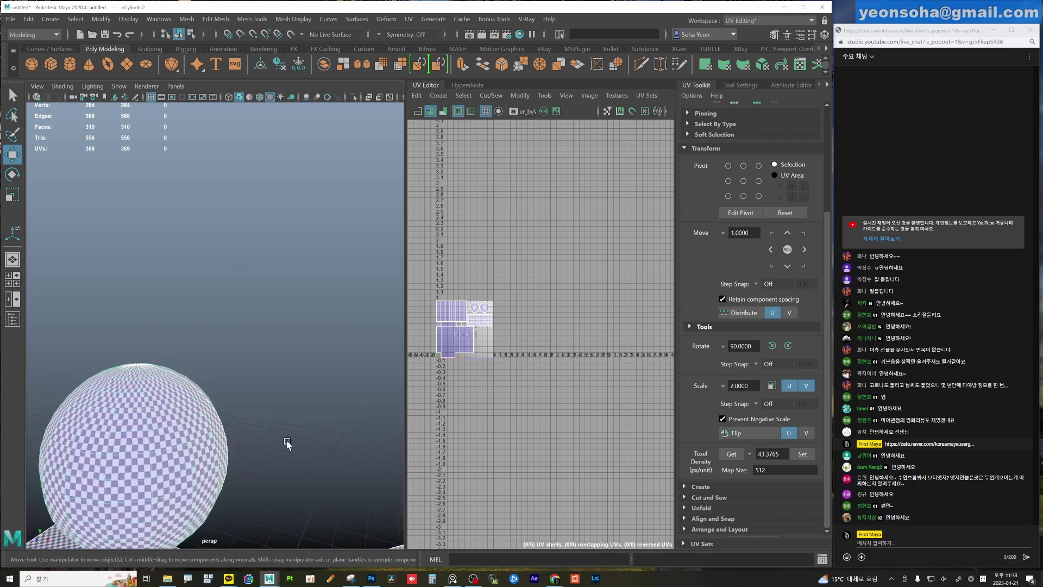
mouse_move(292, 399)
alt+mouse_down()
mouse_move(280, 380)
mouse_move(298, 373)
mouse_move(271, 361)
alt+mouse_up()
key(alt)
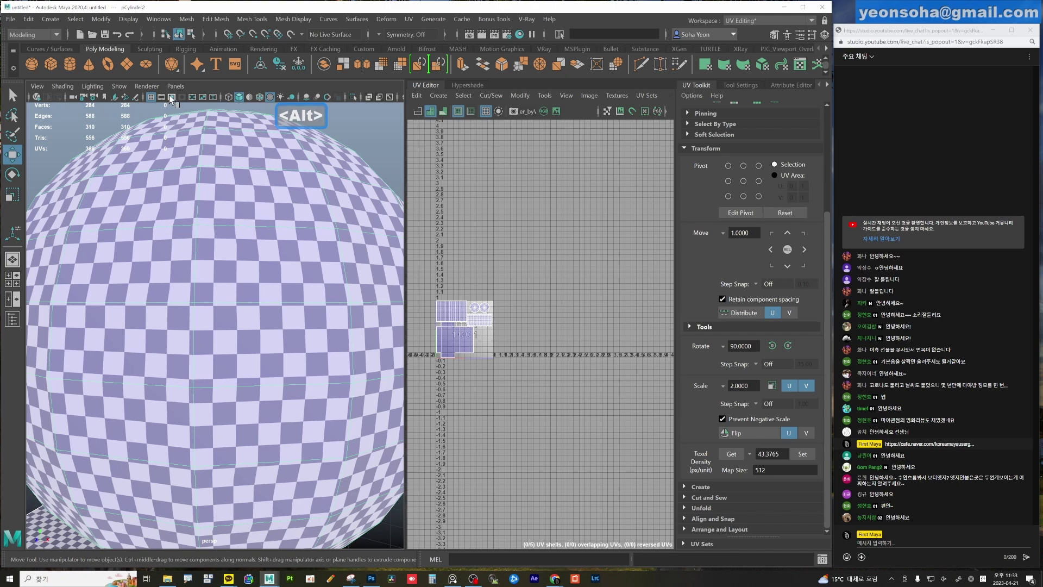
click(171, 98)
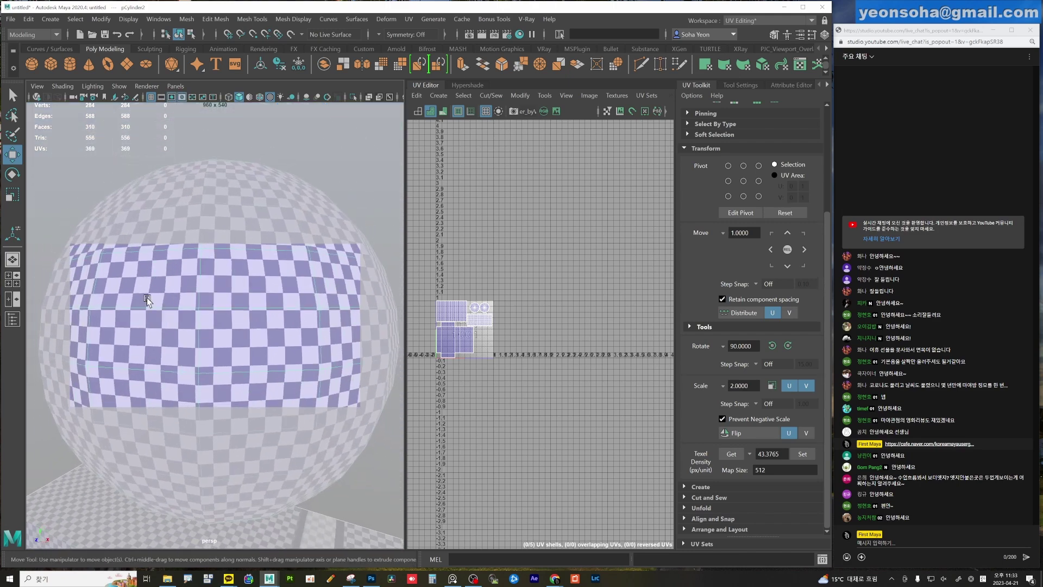
key(alt)
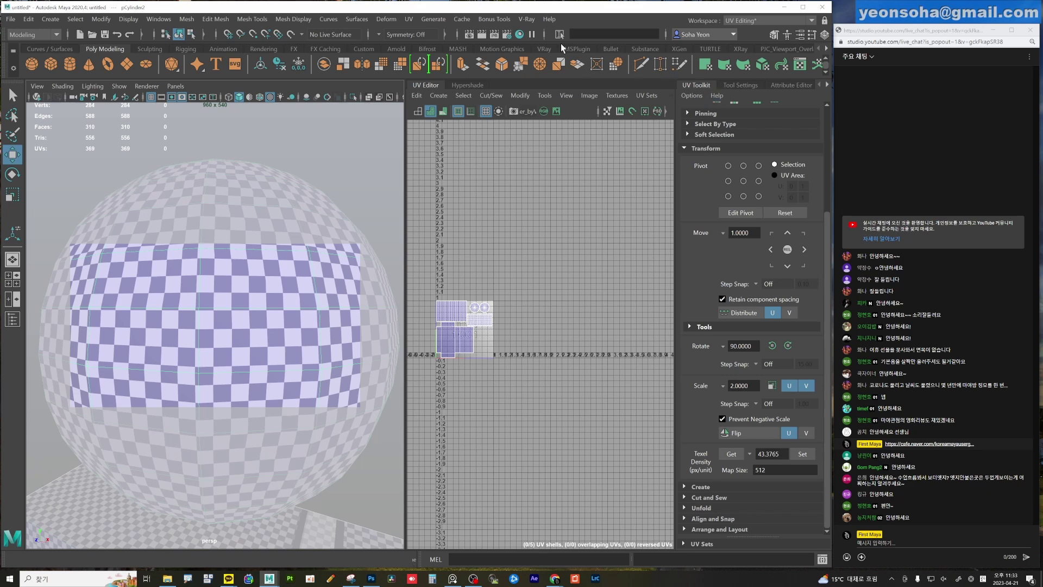
Choose the HD 1080 (1920 × 1080) resolution preset in Render Settings and close it.
click(507, 34)
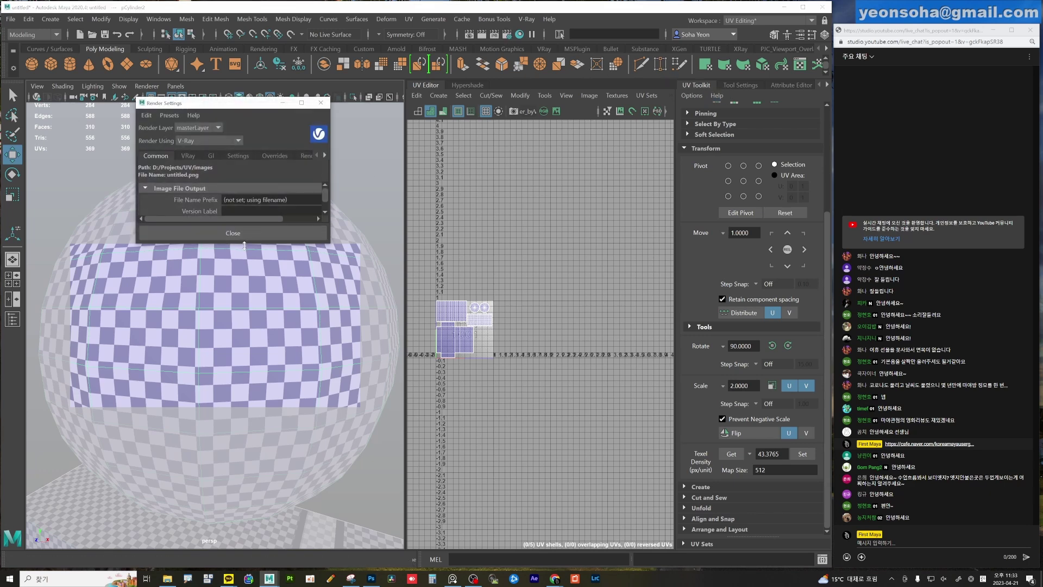
drag(244, 244, 239, 474)
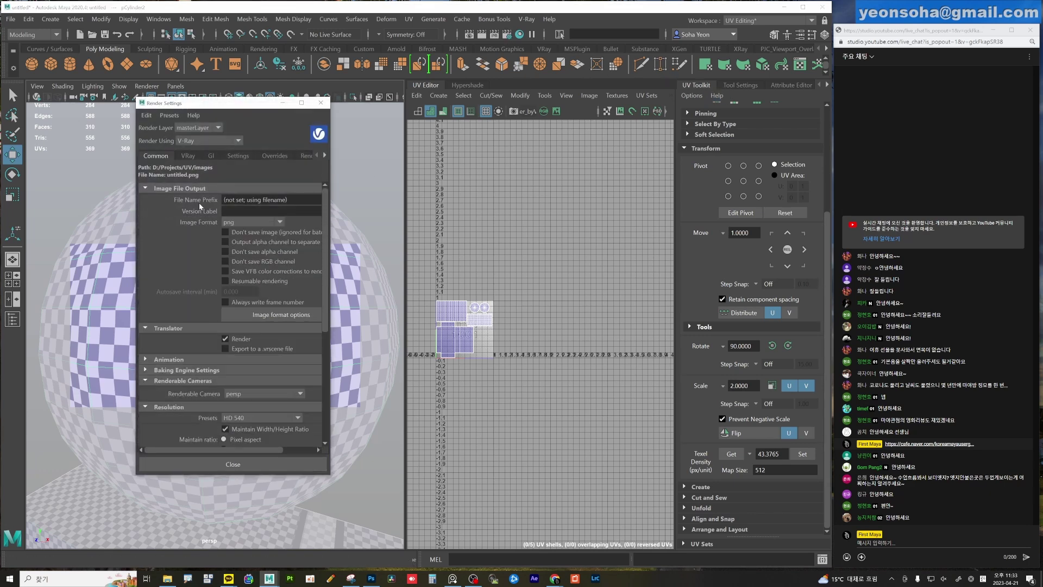
scroll(238, 380, down, 3)
click(249, 352)
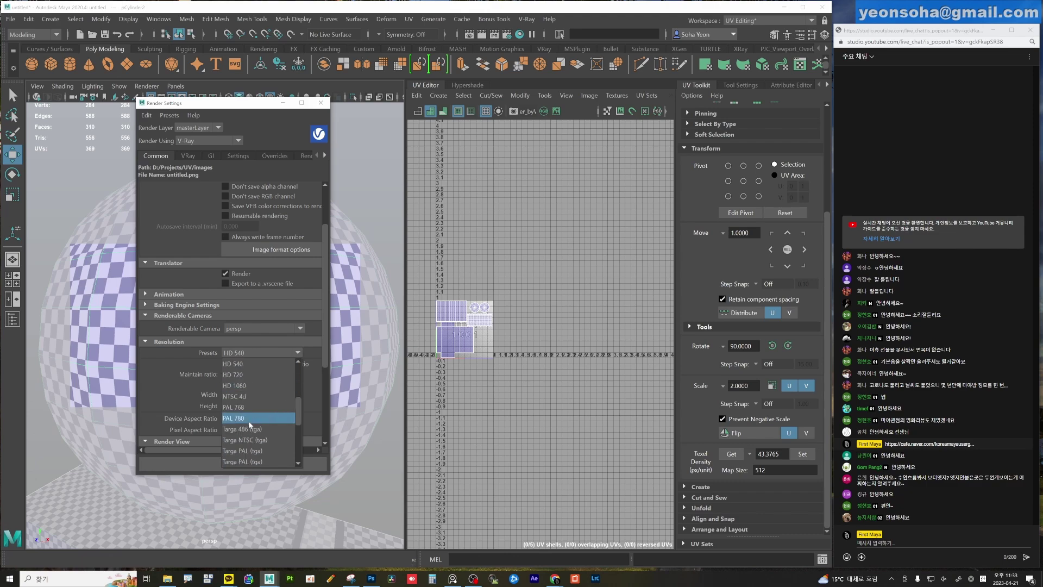
click(239, 385)
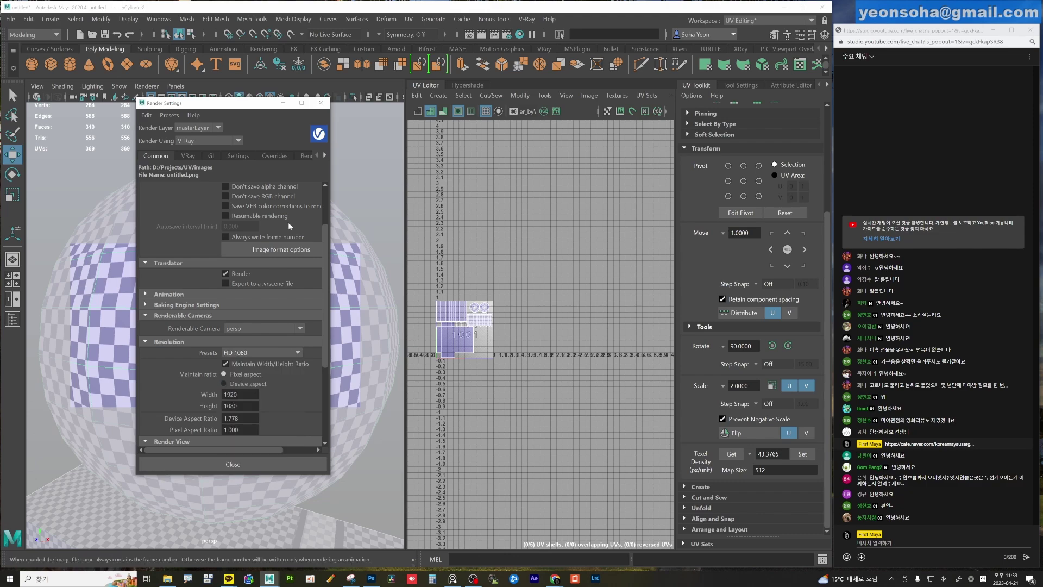
click(318, 108)
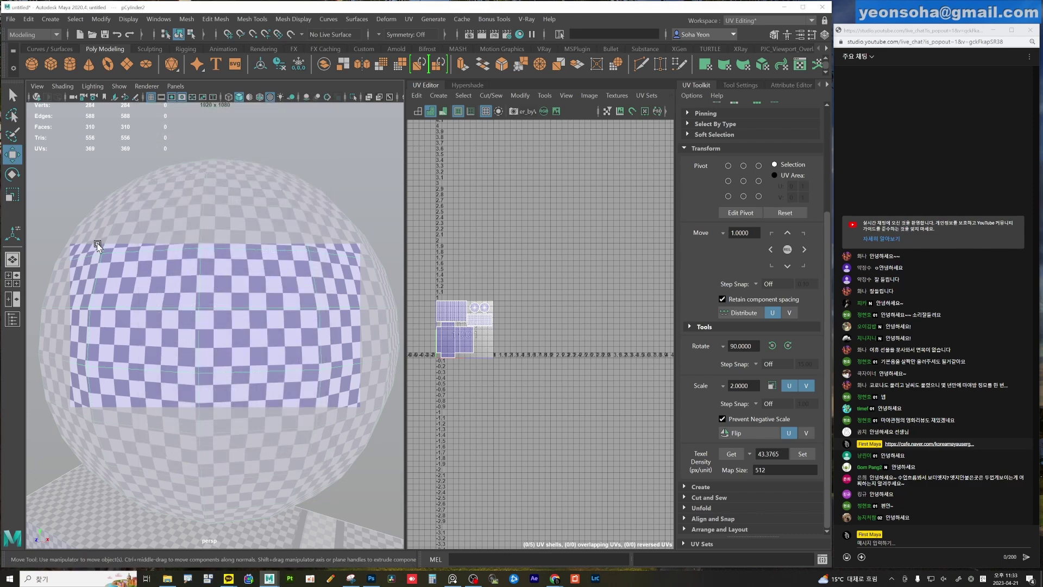
scroll(341, 268, down, 3)
scroll(286, 302, down, 1)
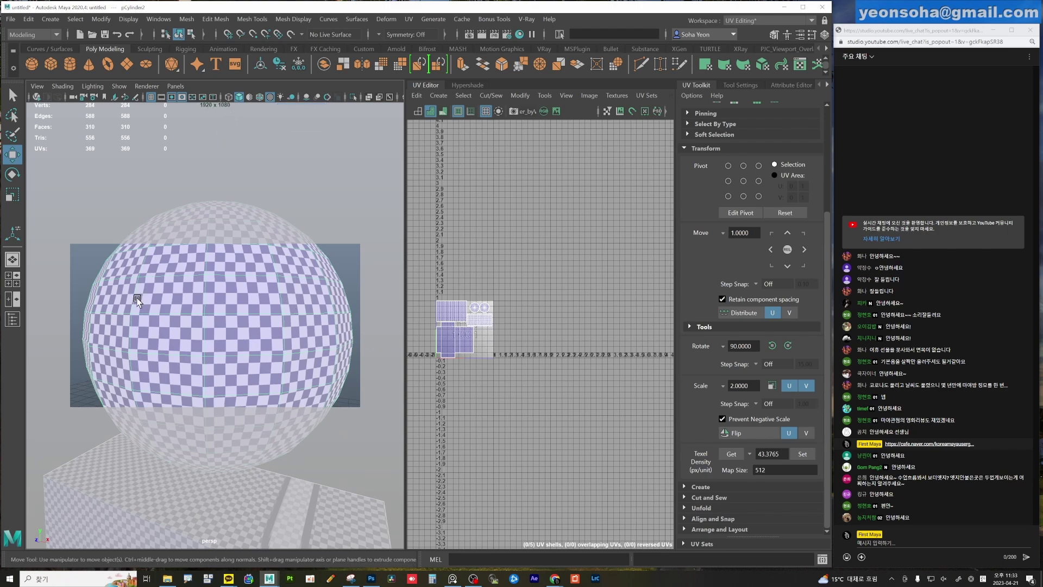
scroll(445, 333, up, 2)
scroll(489, 339, up, 2)
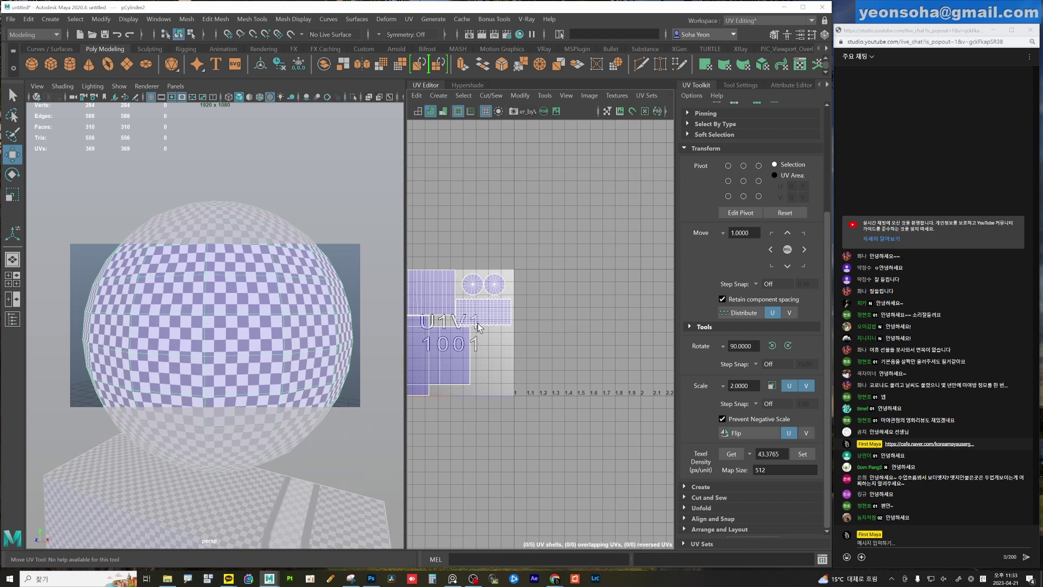
scroll(479, 327, up, 2)
scroll(467, 332, up, 2)
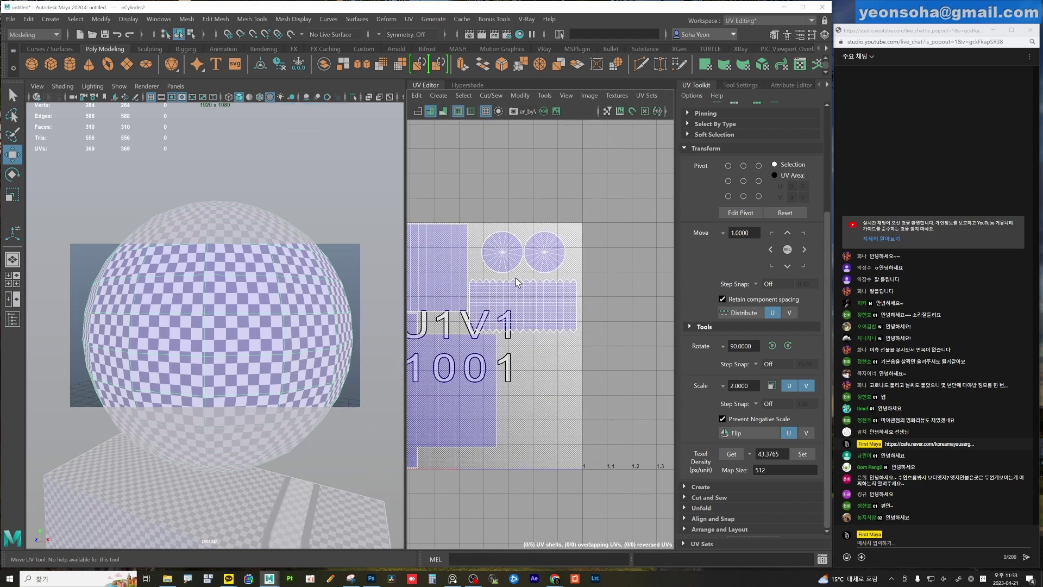
scroll(538, 330, up, 2)
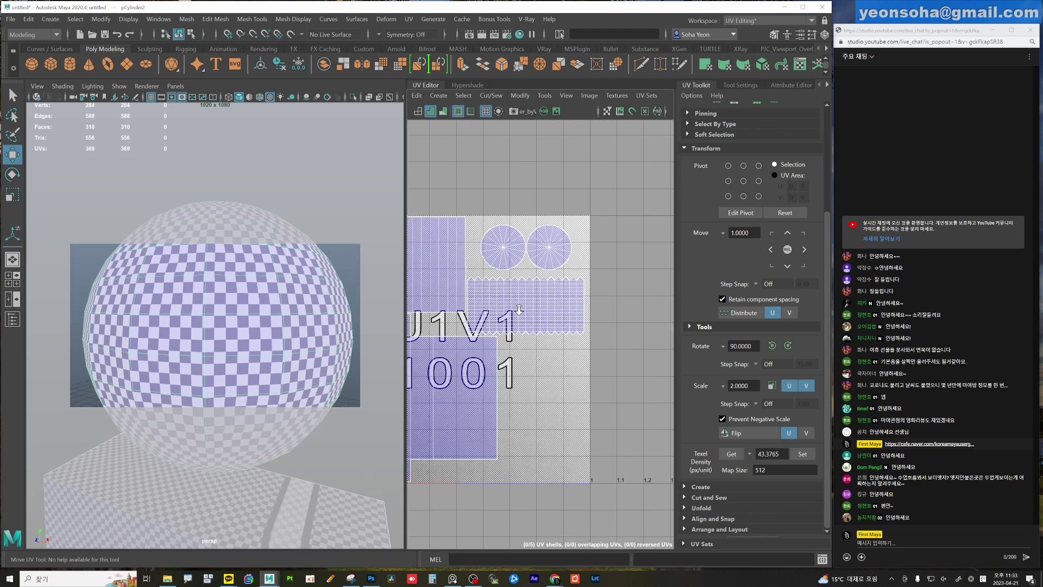
scroll(544, 326, up, 2)
scroll(544, 310, up, 2)
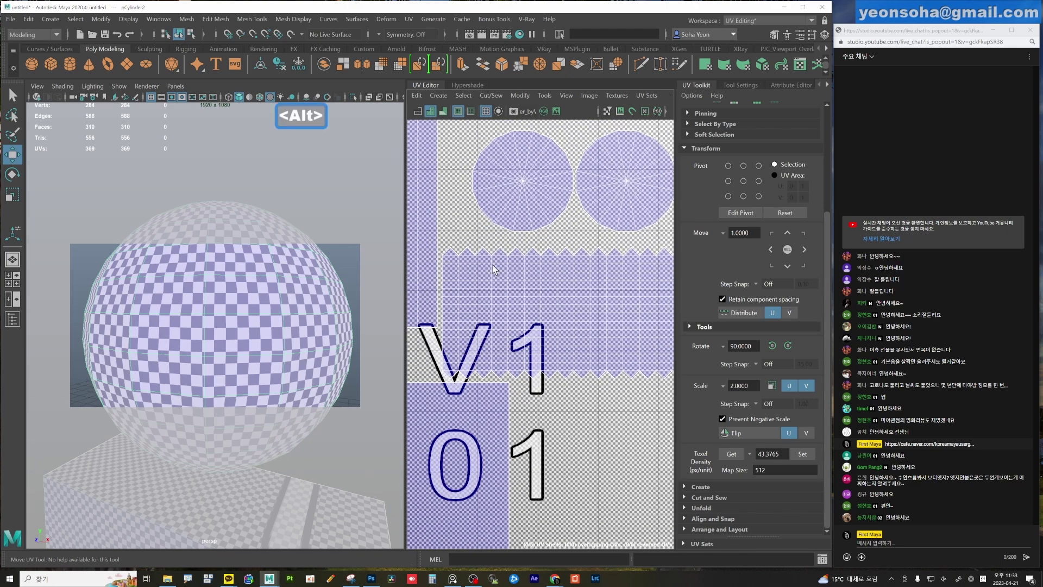
scroll(493, 270, down, 2)
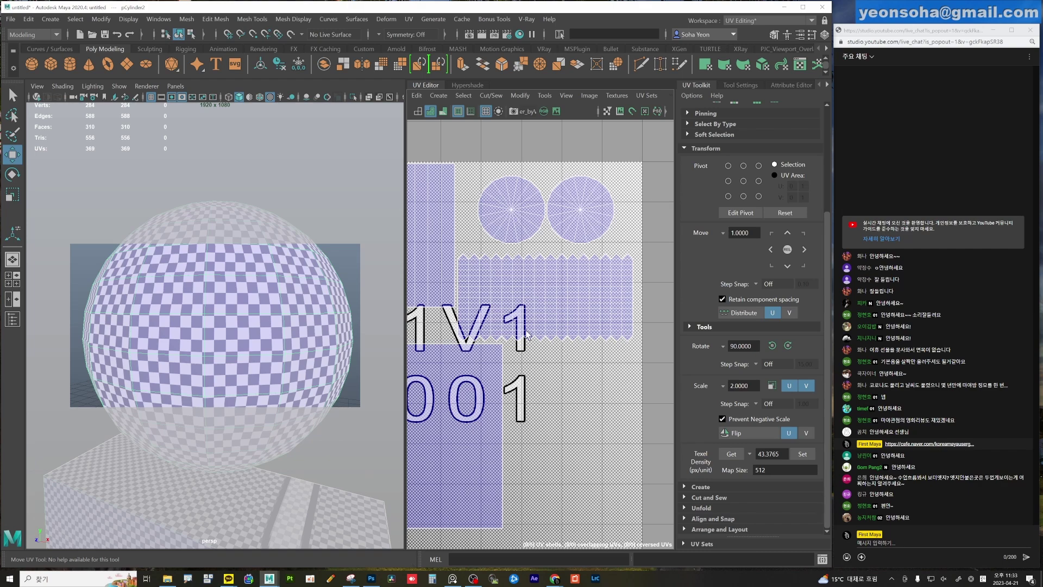
scroll(526, 332, down, 1)
scroll(535, 310, down, 1)
scroll(538, 301, down, 1)
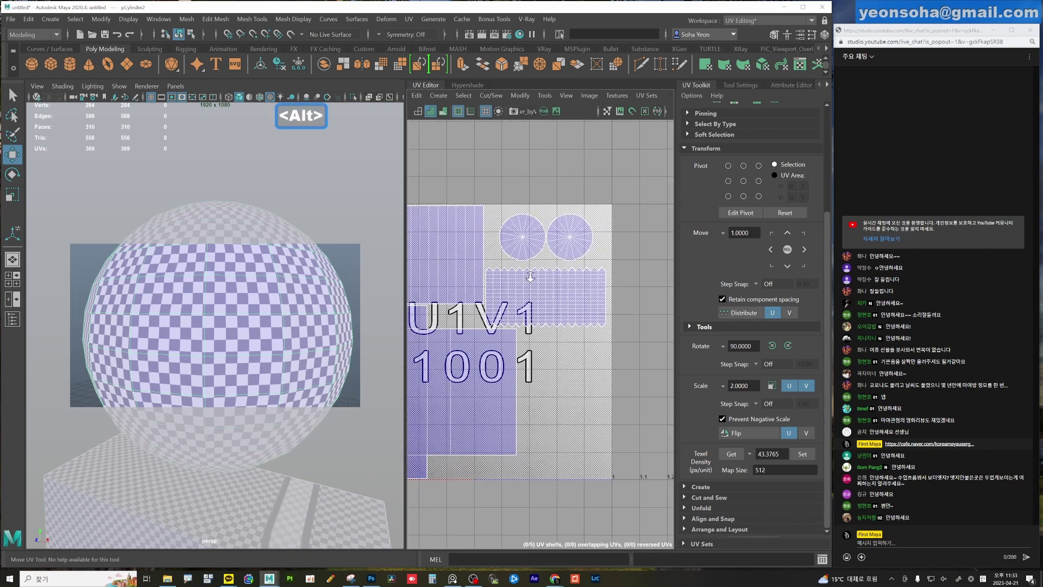
scroll(538, 283, down, 2)
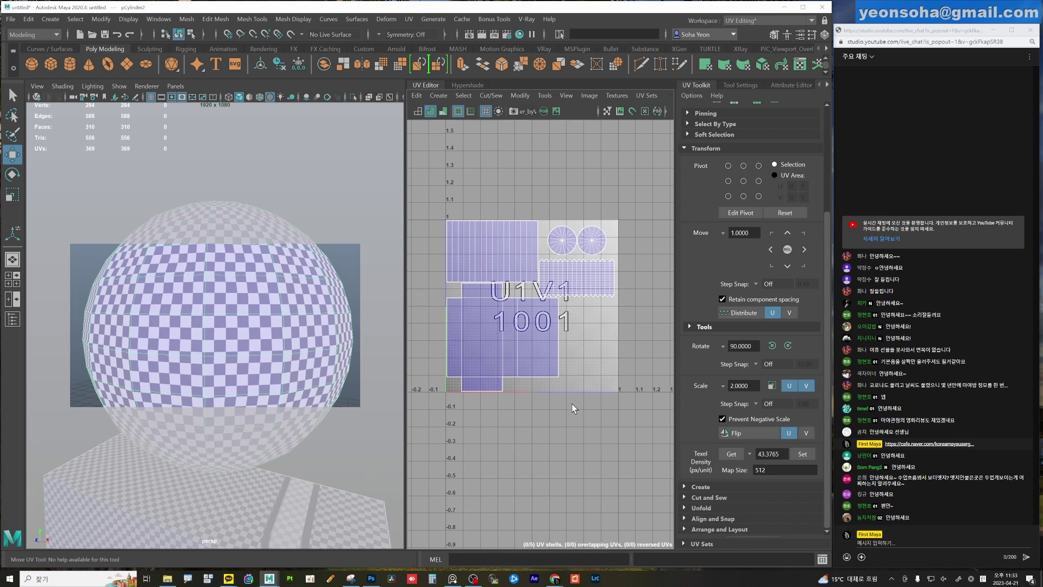
alt+right_drag(541, 406, 478, 407)
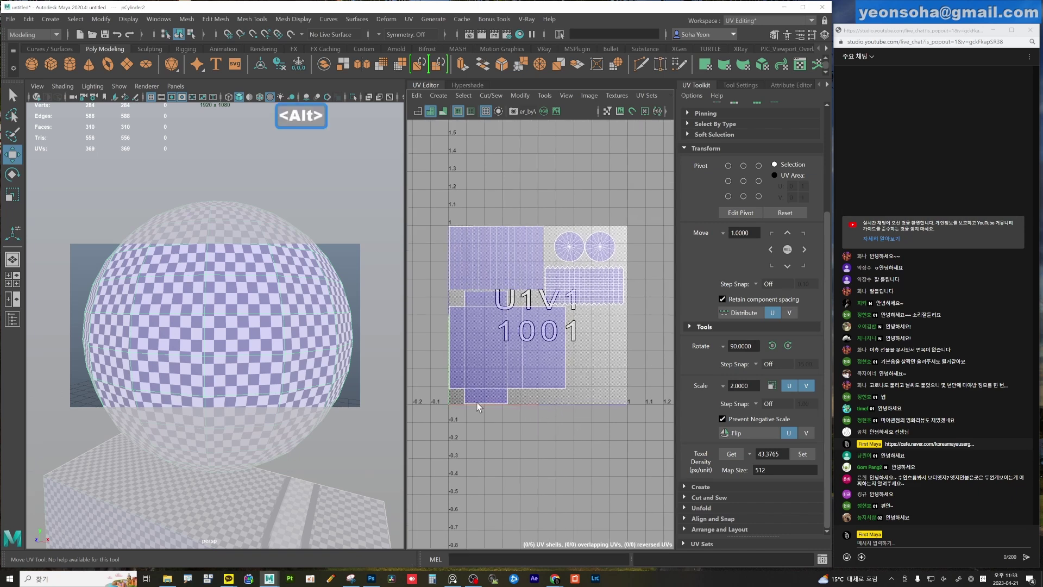
alt+middle_drag(588, 376, 538, 388)
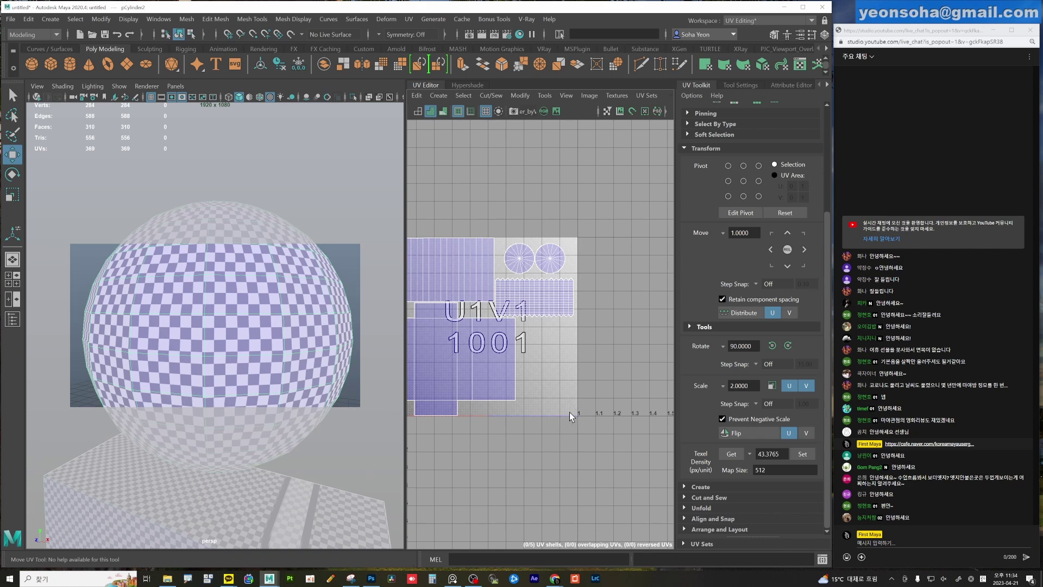
alt+right_drag(570, 412, 612, 389)
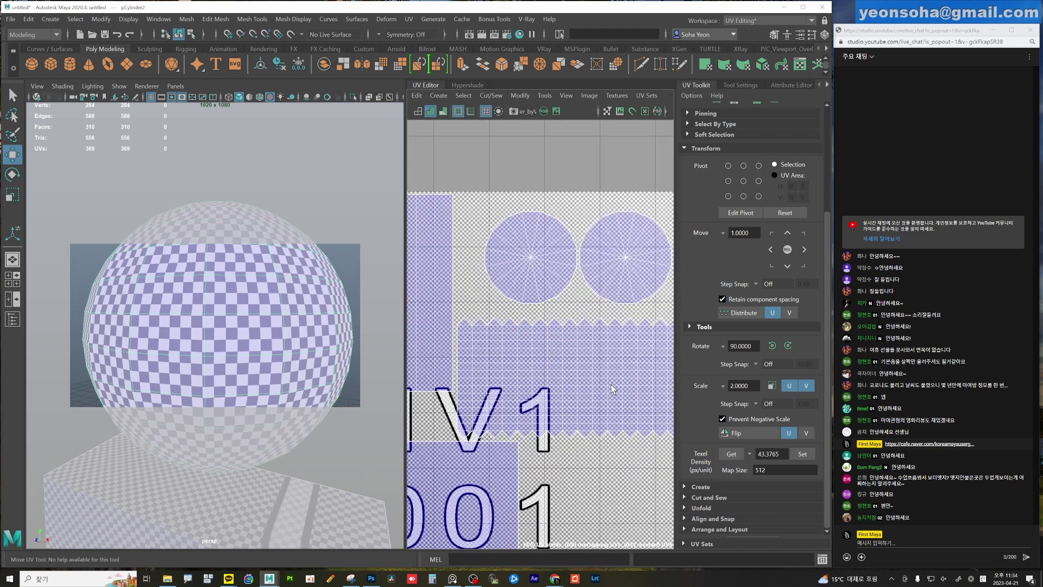
key(alt)
scroll(584, 317, up, 5)
scroll(544, 353, down, 8)
scroll(516, 380, up, 5)
scroll(468, 405, up, 1)
key(alt)
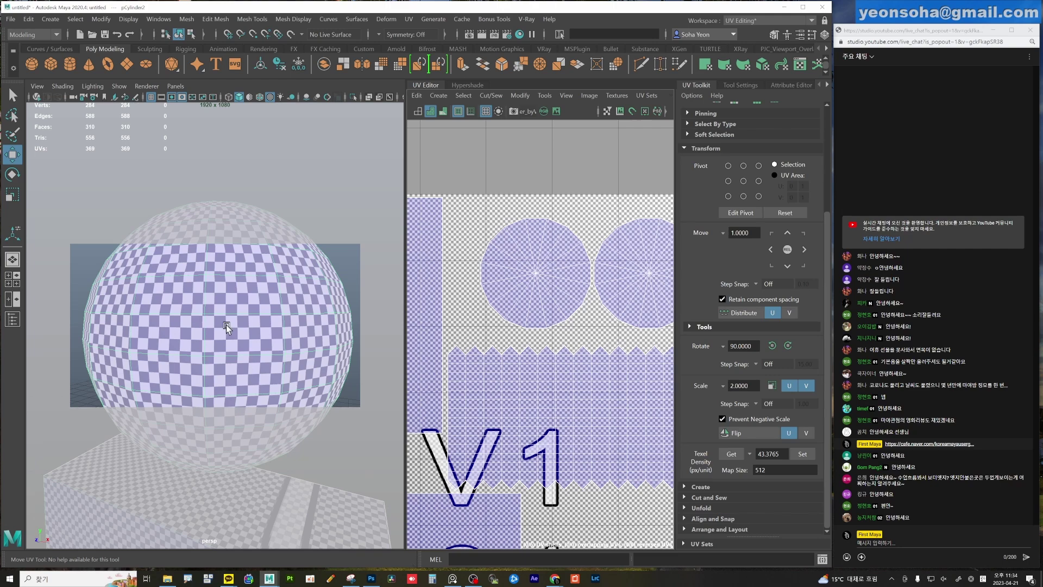
scroll(596, 390, down, 3)
scroll(543, 380, down, 3)
scroll(543, 380, down, 1)
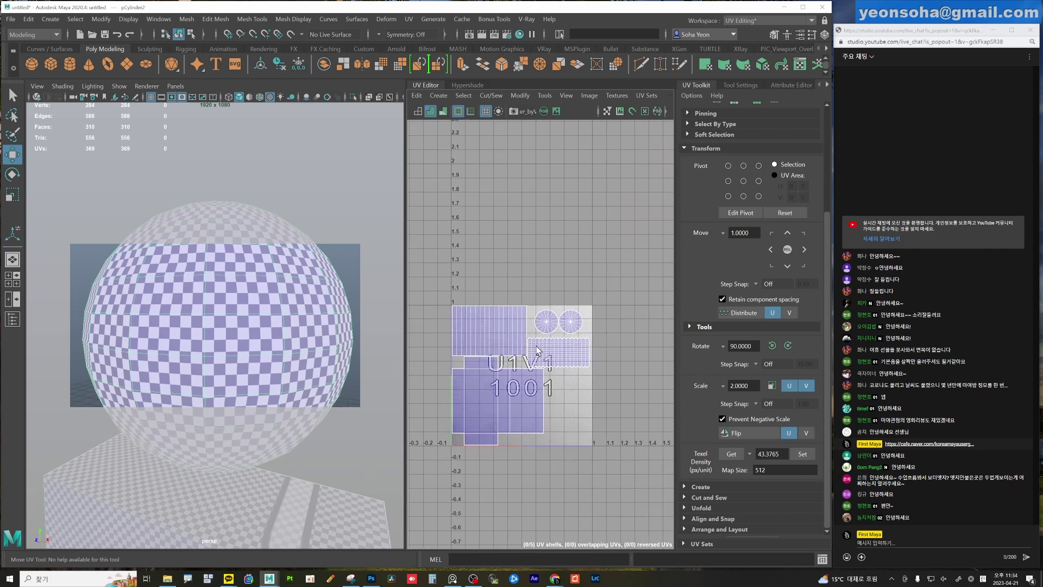
key(alt)
scroll(559, 356, up, 1)
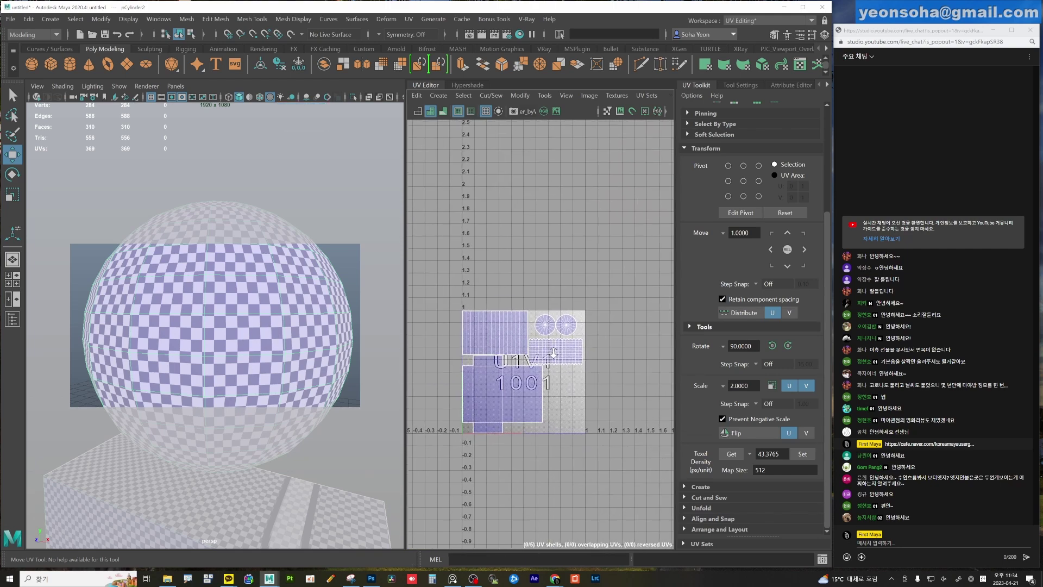
scroll(560, 356, up, 2)
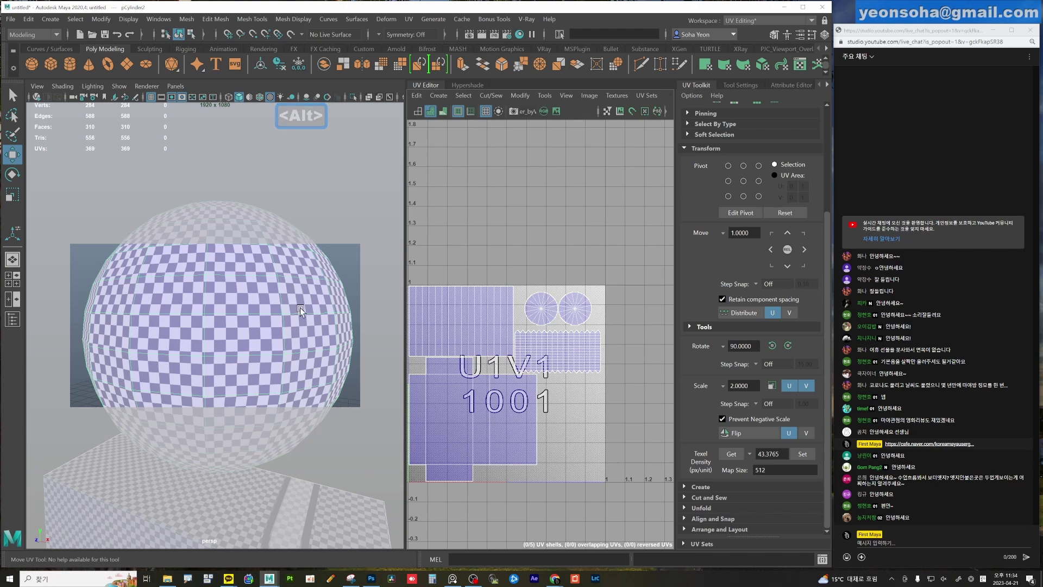
scroll(555, 335, up, 1)
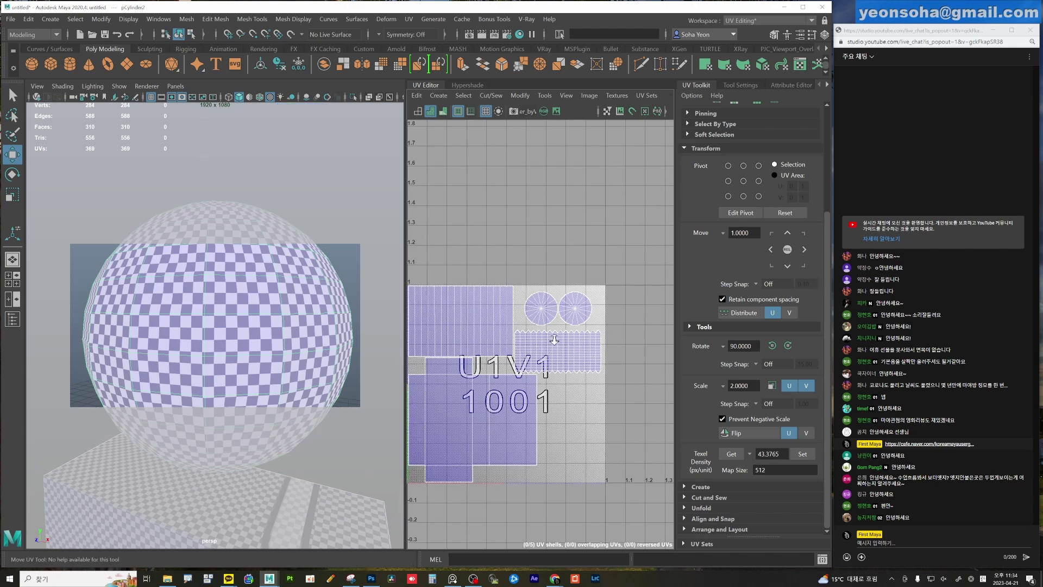
scroll(556, 336, up, 2)
key(alt)
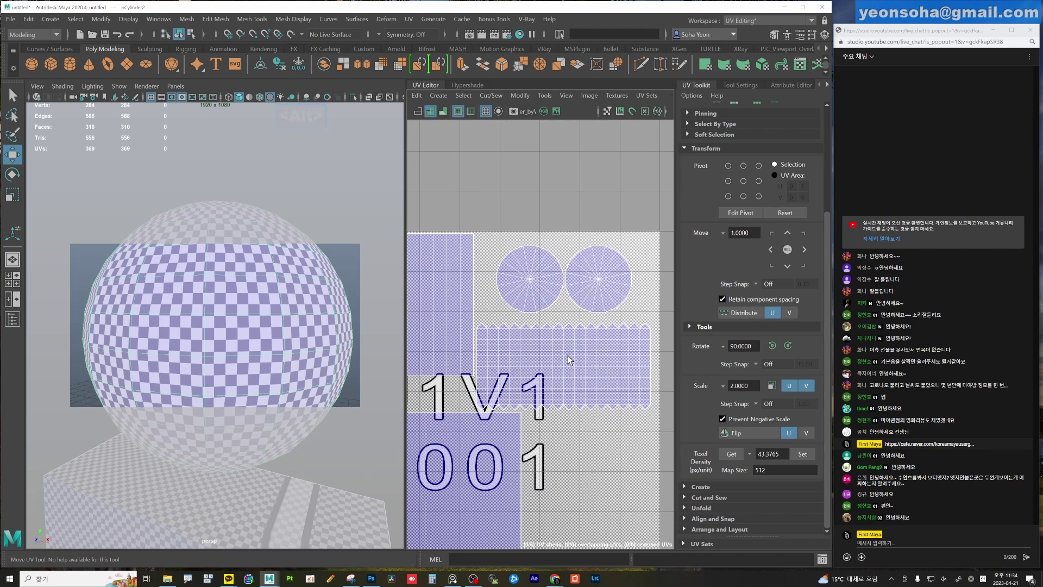
scroll(625, 361, down, 3)
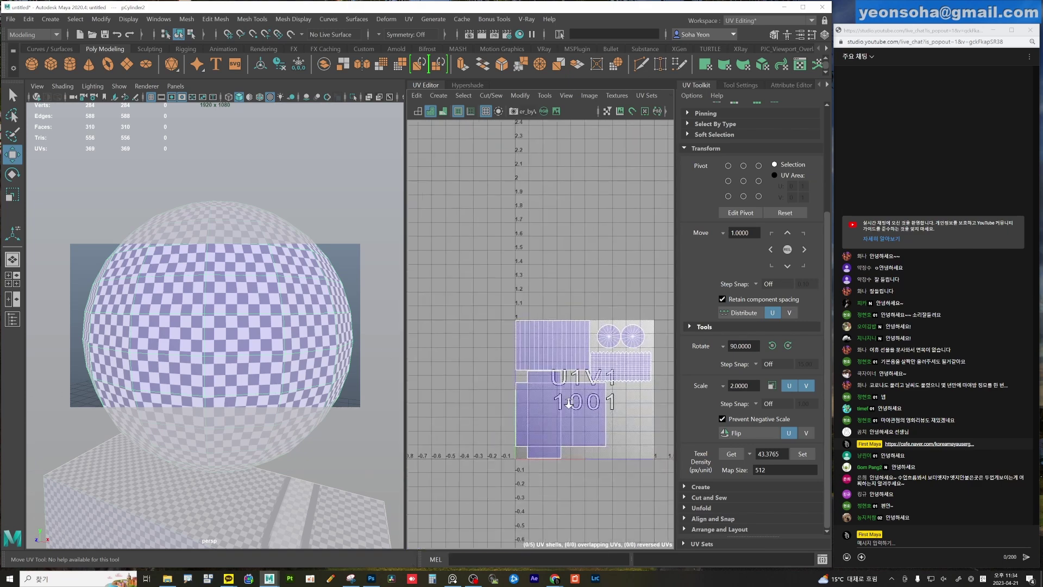
key(alt)
alt+middle_drag(616, 433, 569, 415)
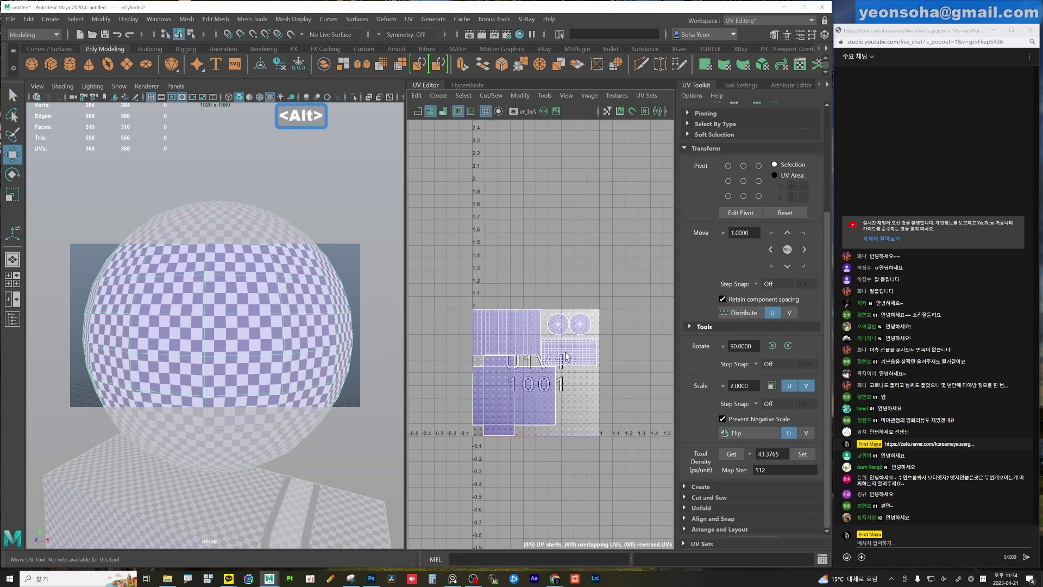
alt+middle_drag(573, 357, 454, 343)
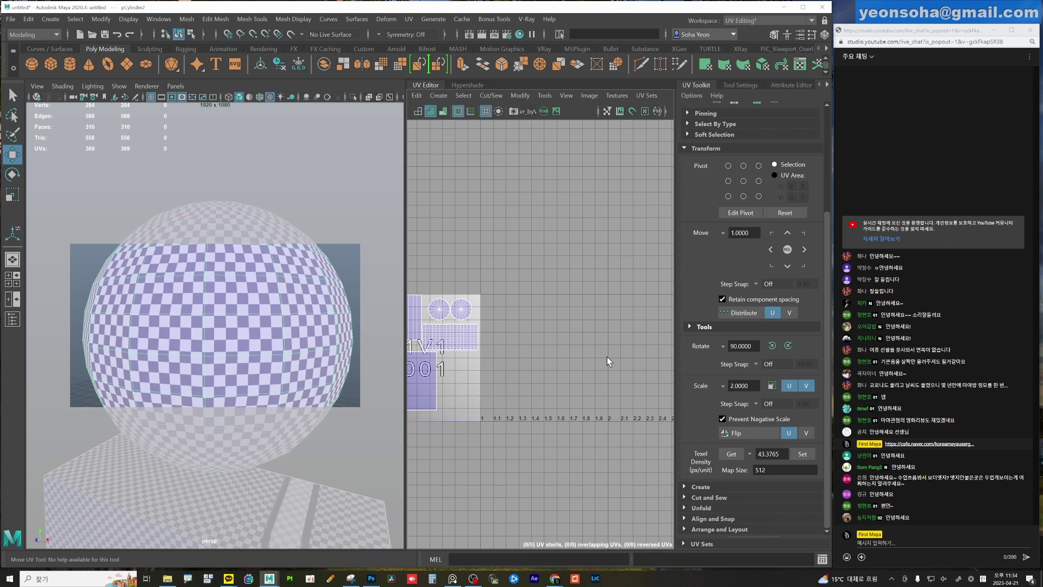
alt+middle_drag(588, 357, 646, 345)
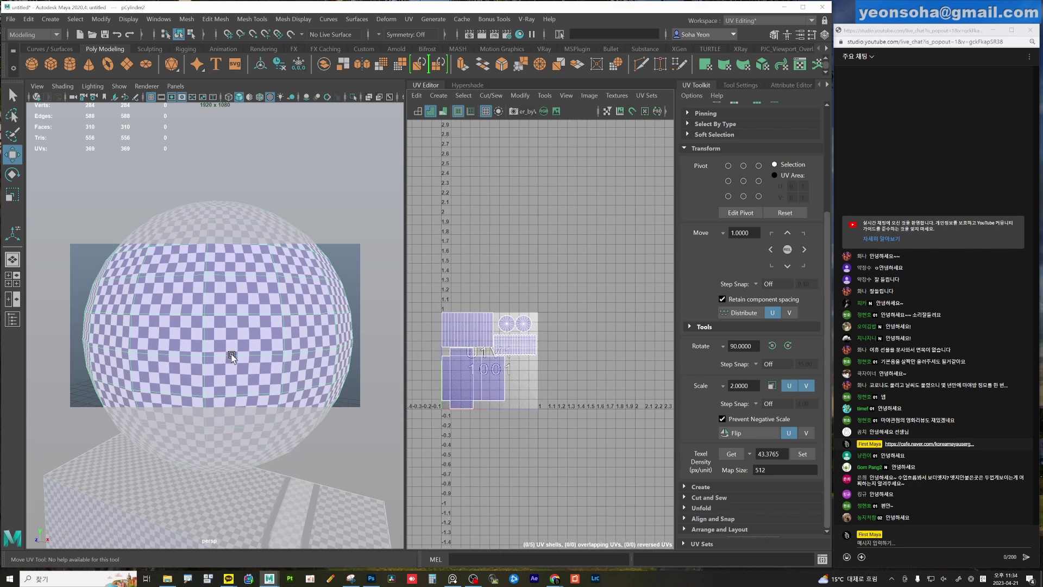
mouse_move(302, 349)
alt+right_down()
mouse_move(192, 336)
mouse_move(321, 344)
alt+right_up()
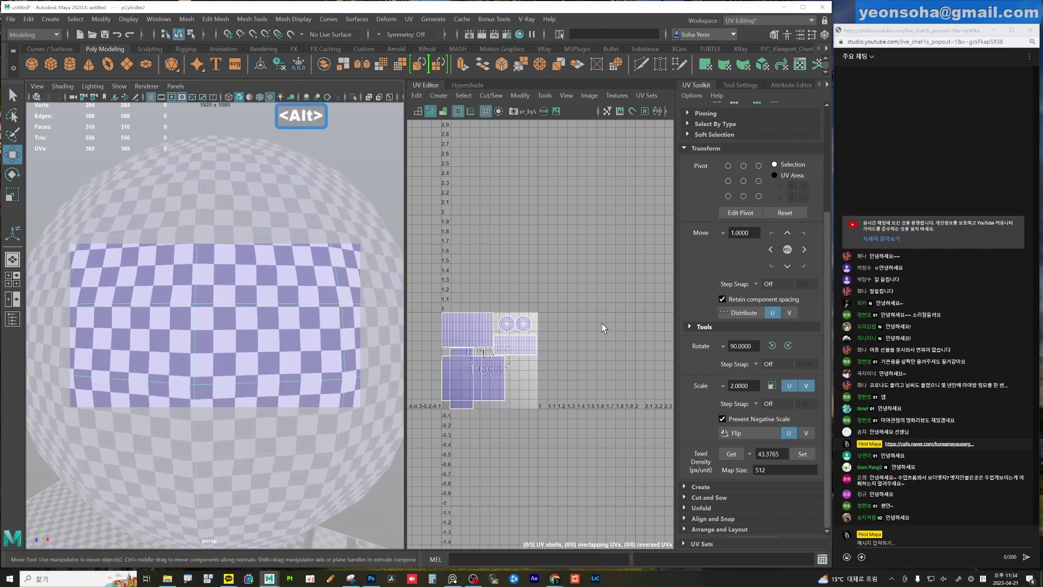
alt+right_drag(603, 329, 604, 353)
Switch display with Alt+5 and marquee-select the sphere's two circle shells and strip shell.
alt+right_drag(329, 386, 234, 375)
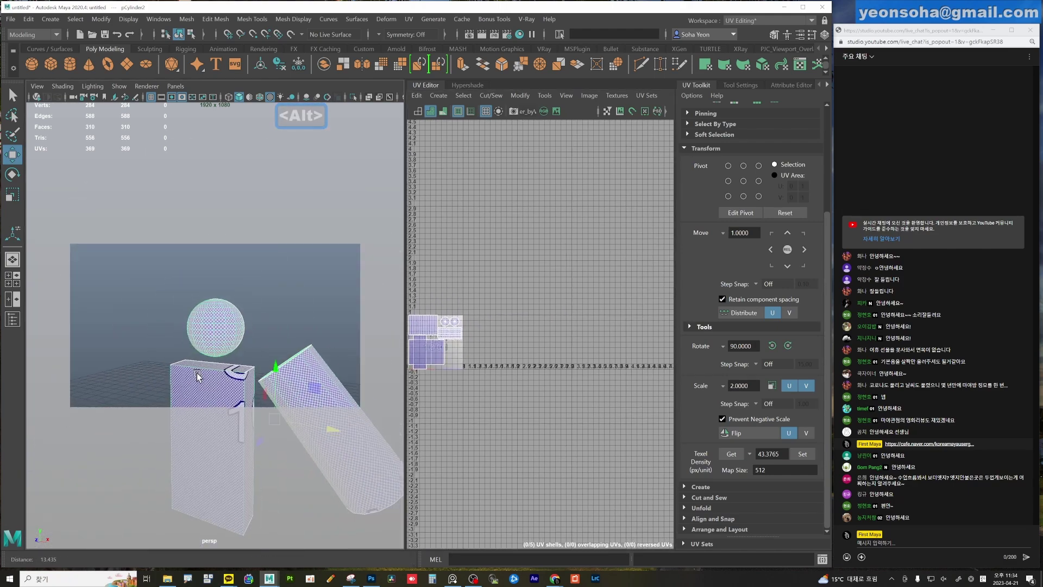
mouse_move(234, 375)
alt+mouse_down()
mouse_move(180, 363)
mouse_move(249, 356)
alt+mouse_up()
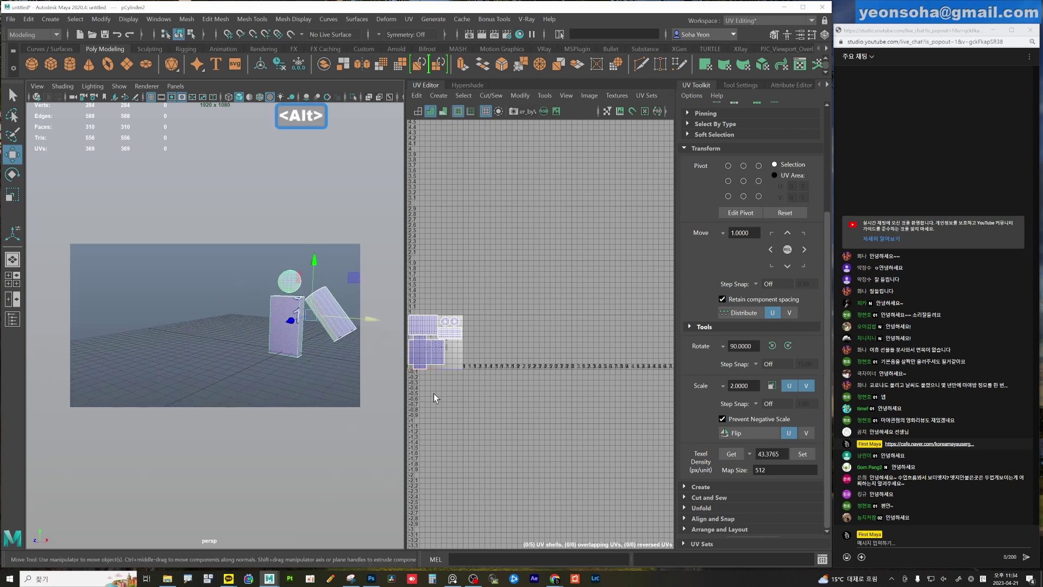
alt+middle_drag(288, 358, 185, 359)
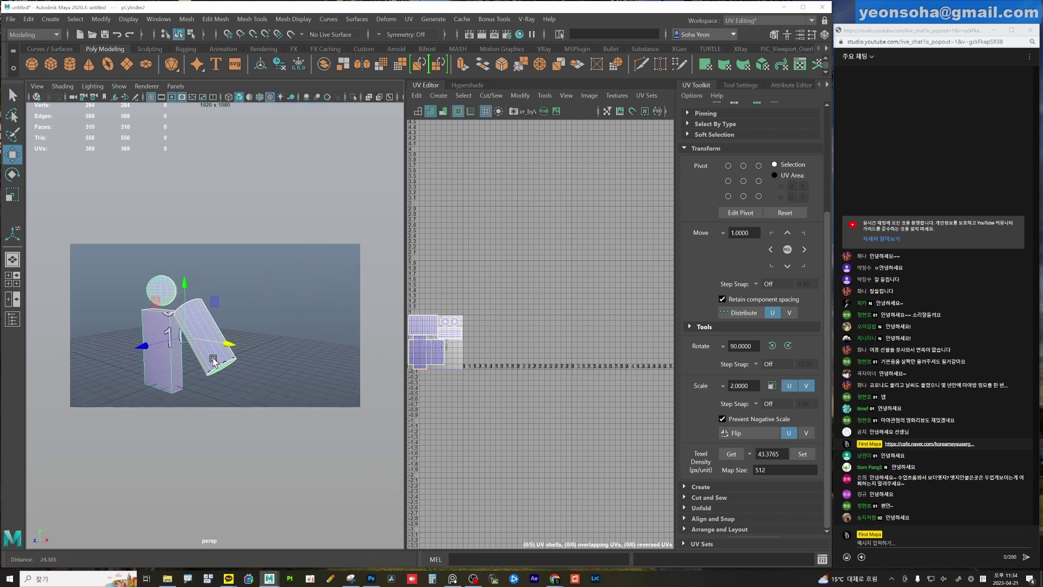
alt+drag(185, 360, 218, 326)
scroll(534, 363, up, 2)
scroll(534, 363, up, 2)
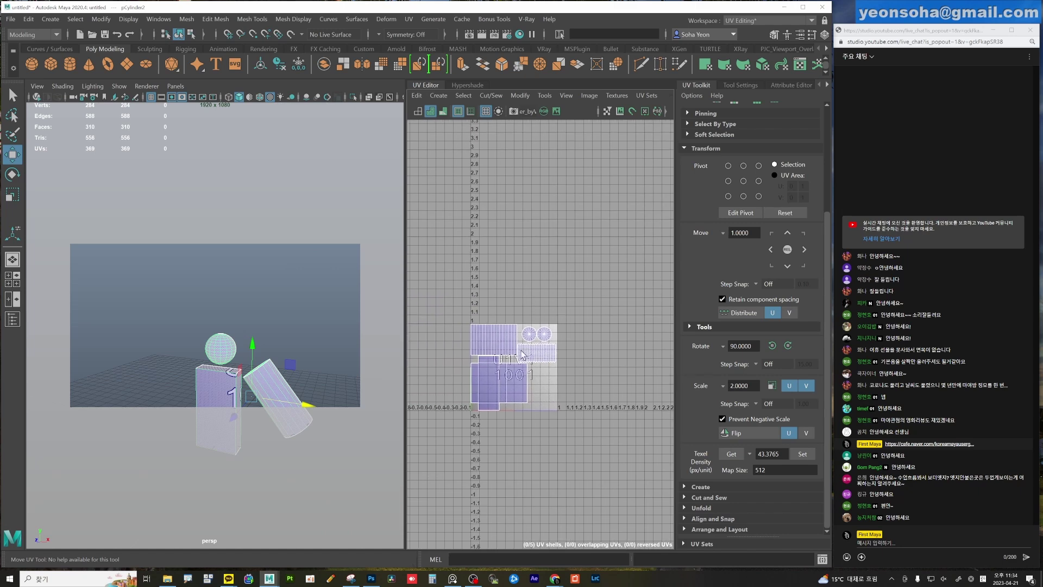
scroll(541, 355, up, 2)
scroll(549, 348, up, 2)
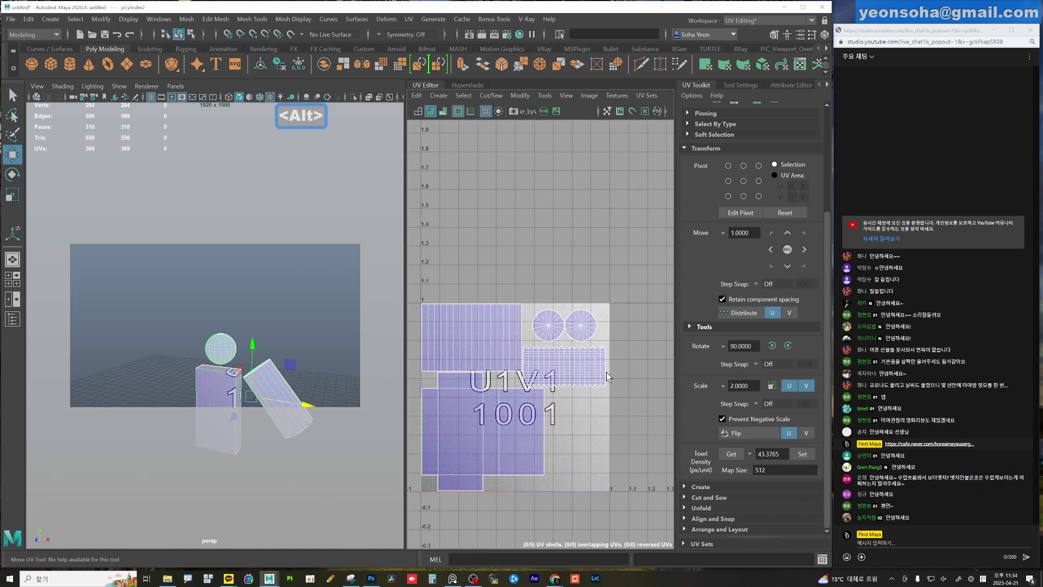
key(alt+5)
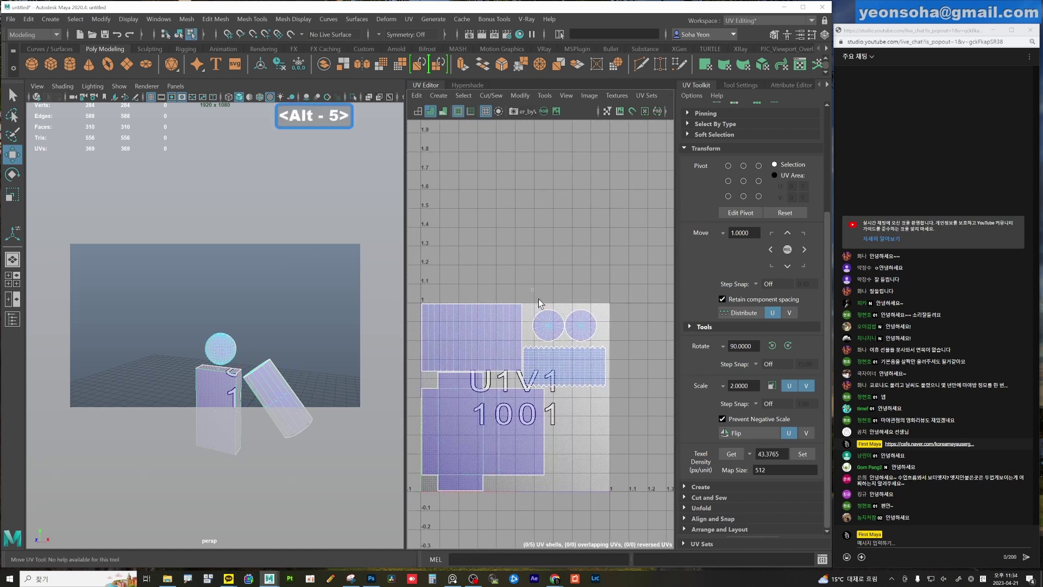
drag(539, 299, 609, 381)
alt+middle_drag(618, 380, 611, 337)
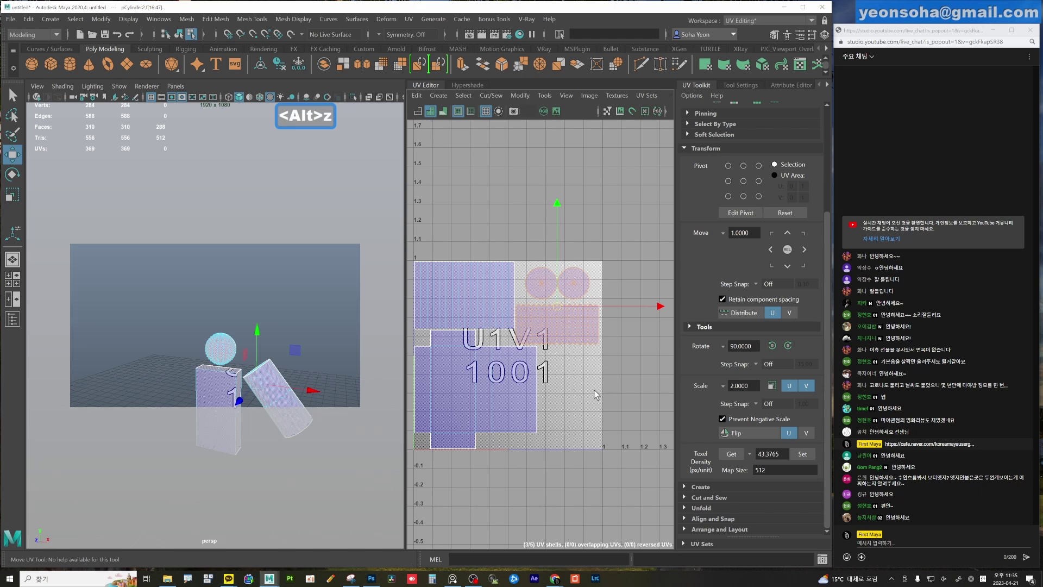
Set the UV Toolkit Transform move step to 1 unit.
scroll(569, 394, down, 3)
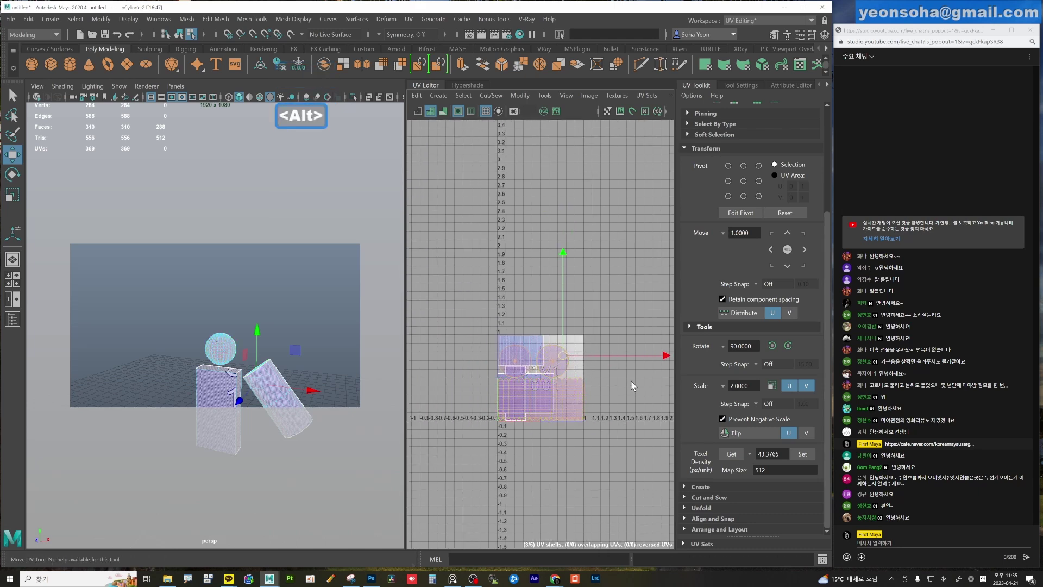
alt+middle_drag(634, 386, 599, 386)
text(0)
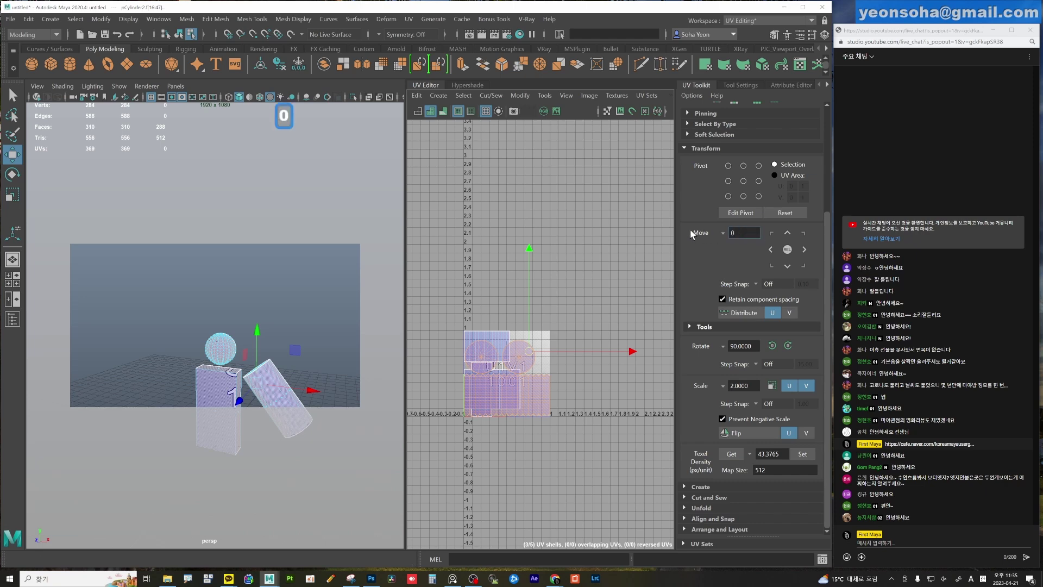
text(.1)
key(Return)
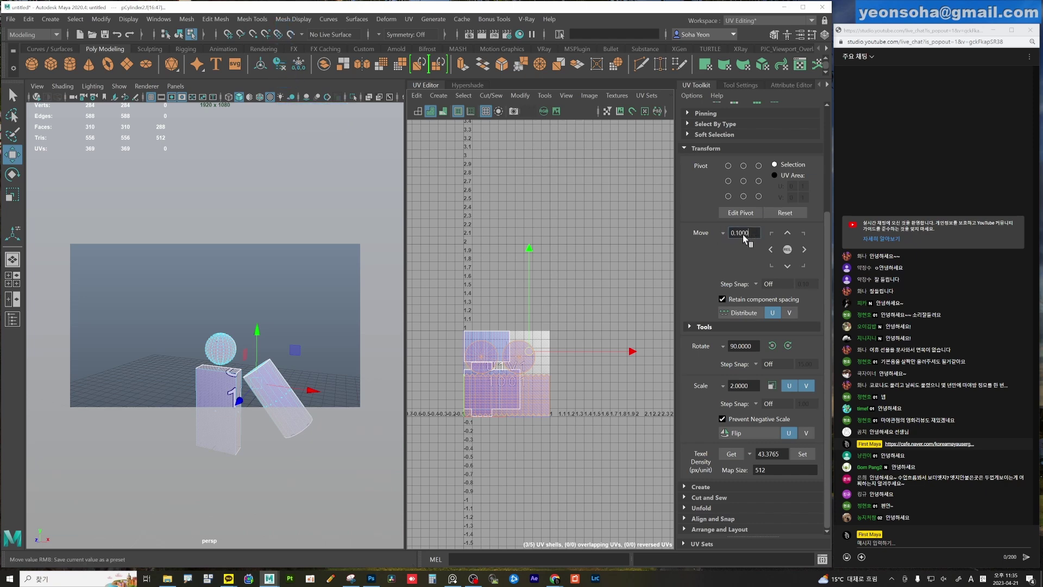
double_click(742, 233)
text(1)
key(Return)
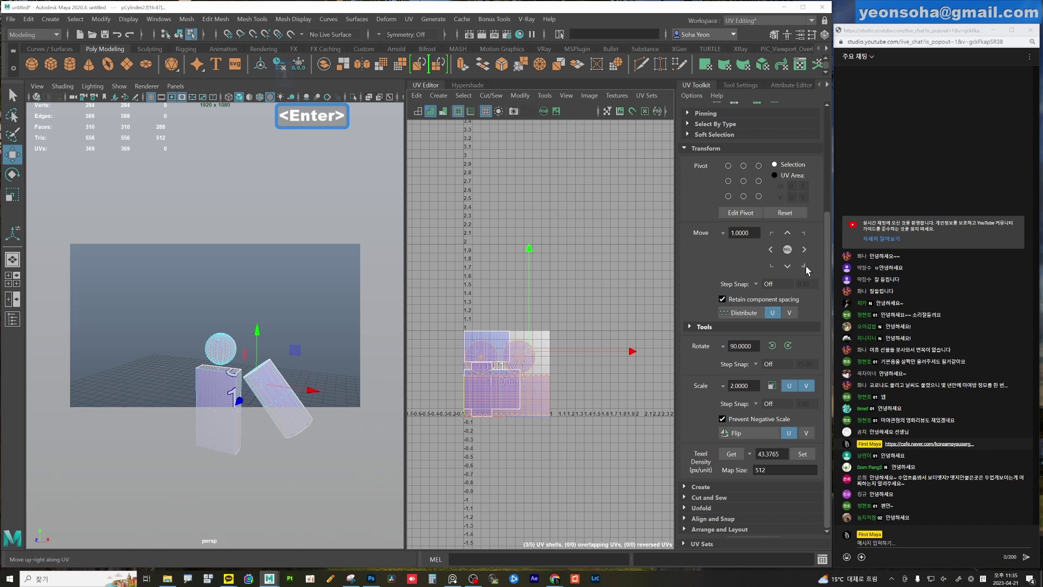
Shift the sphere's UV shells one tile right into UDIM 1002.
click(805, 250)
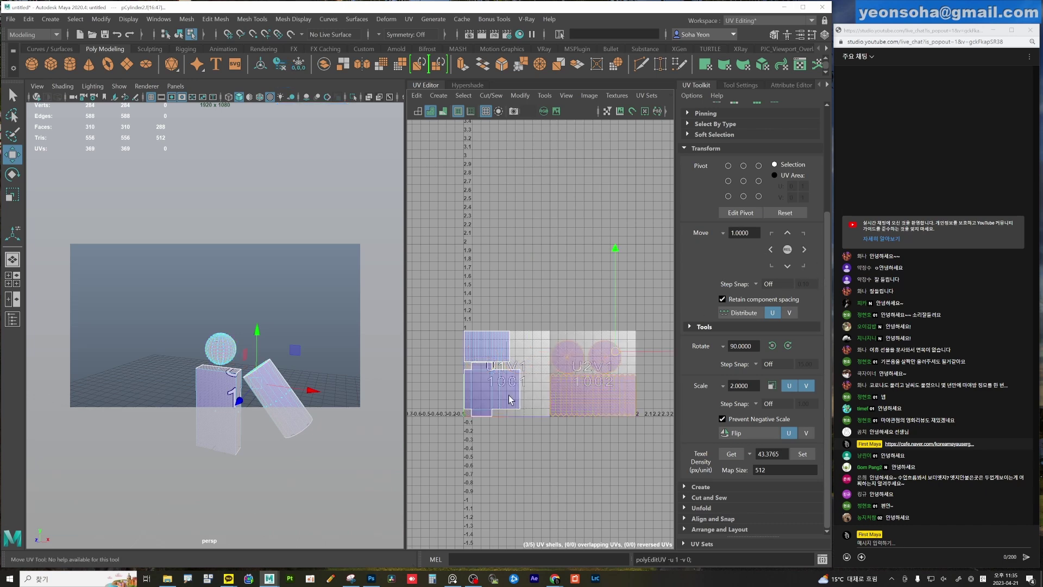
alt+middle_drag(625, 380, 603, 326)
key(alt)
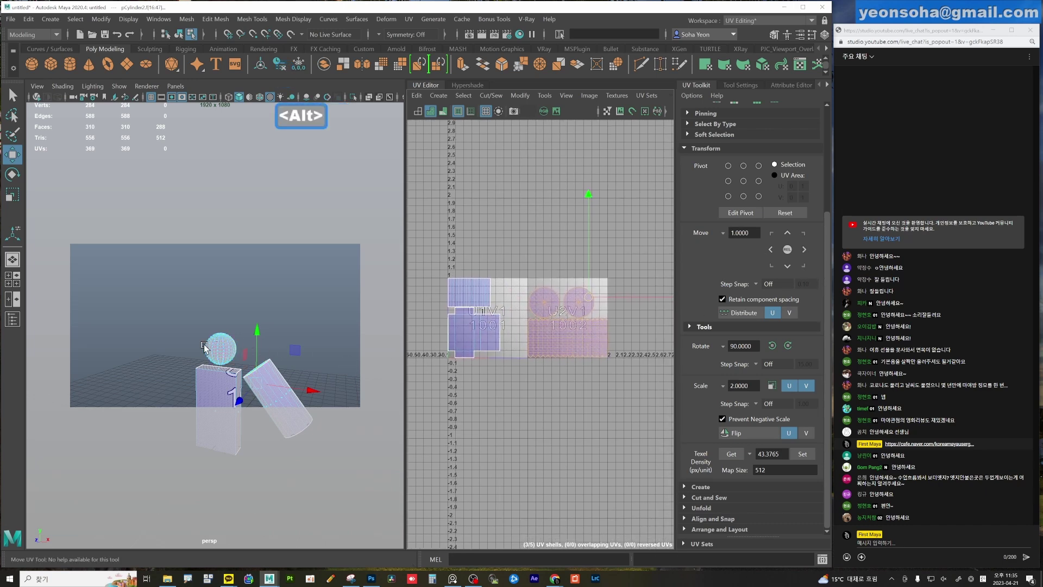
alt+right_drag(535, 333, 572, 294)
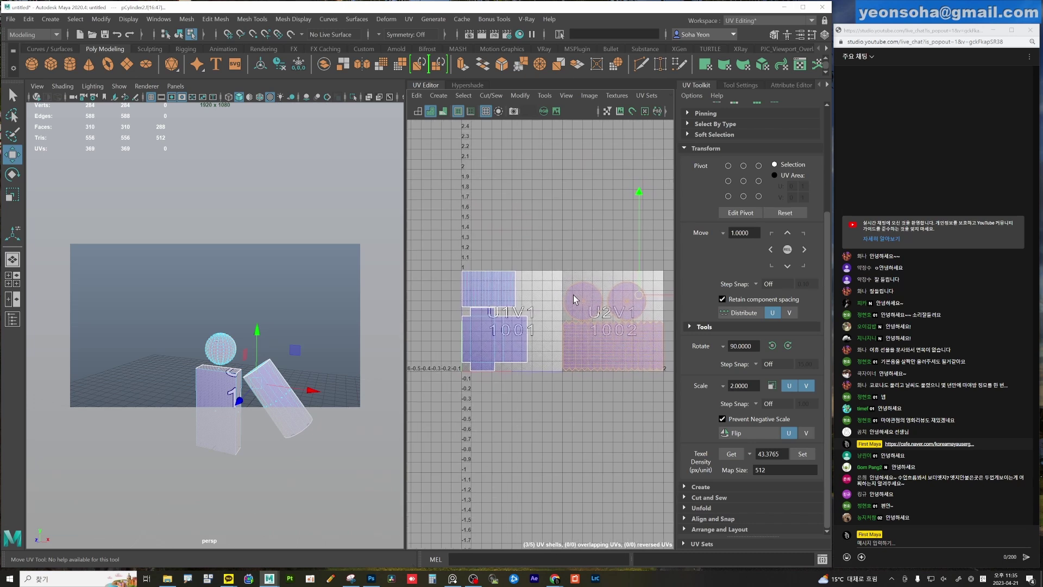
Undo a stray shift of the box's shells to keep them in 1001, then select all shells.
click(491, 296)
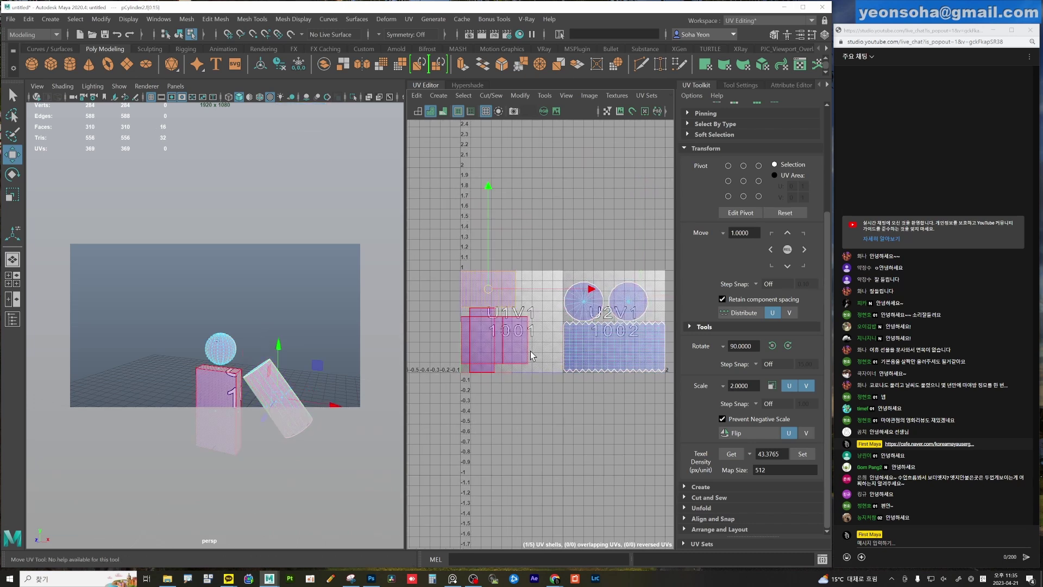
scroll(533, 347, down, 1)
key(alt+z)
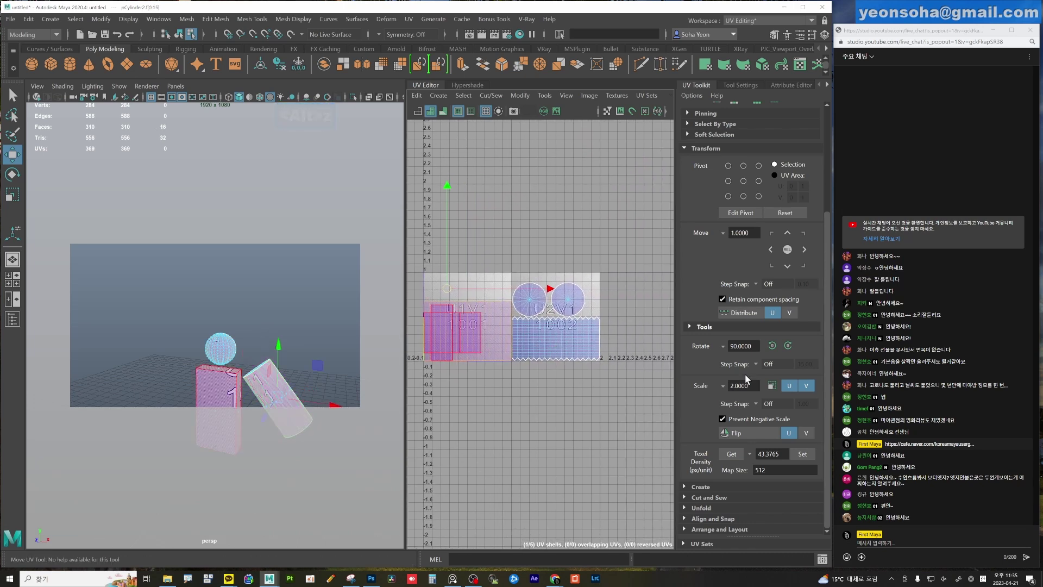
click(804, 248)
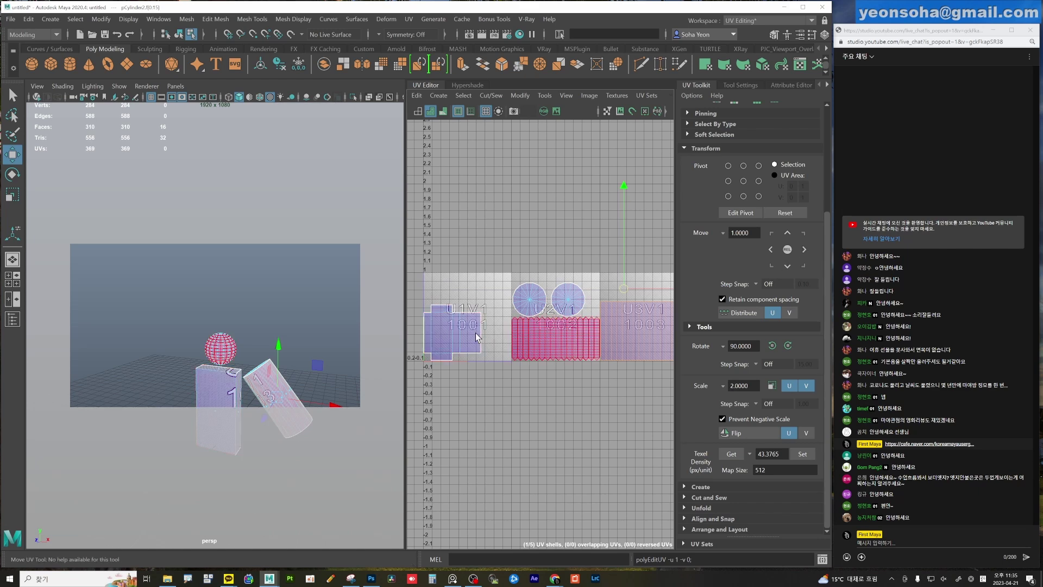
alt+middle_drag(423, 277, 467, 280)
key(z)
key(z)
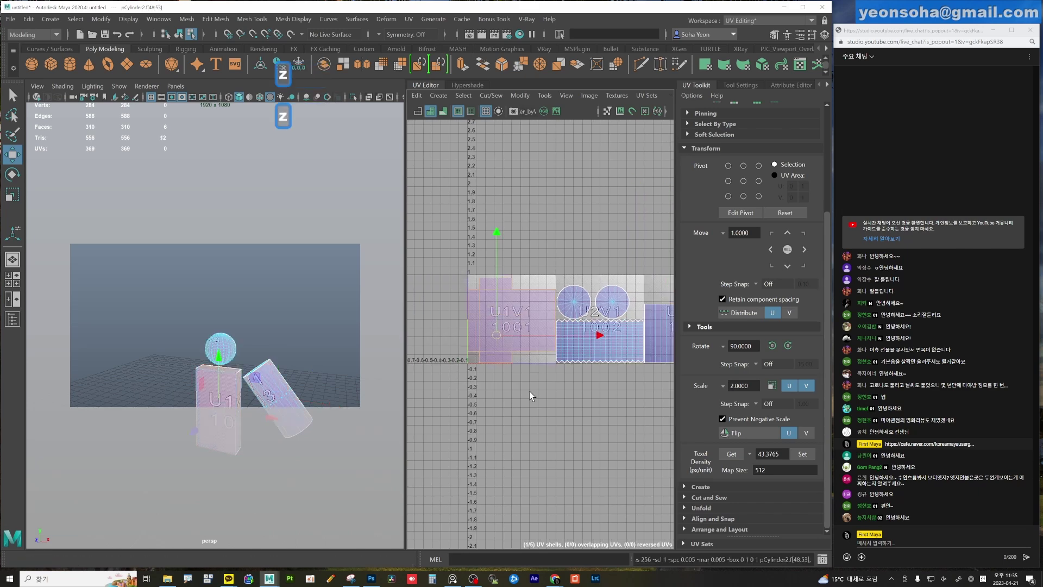
alt+right_drag(603, 410, 465, 279)
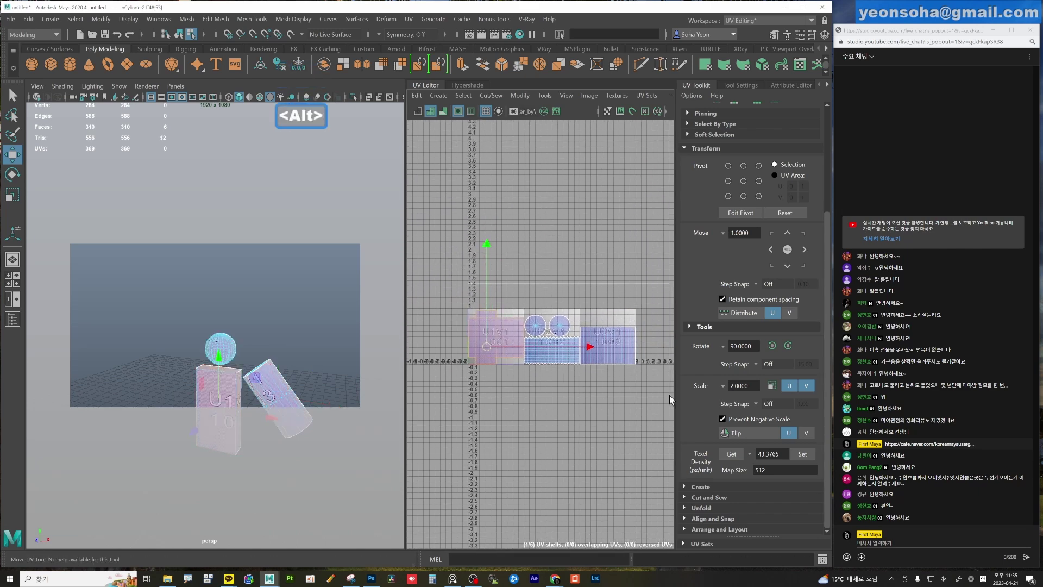
key(ctrl+shift+a)
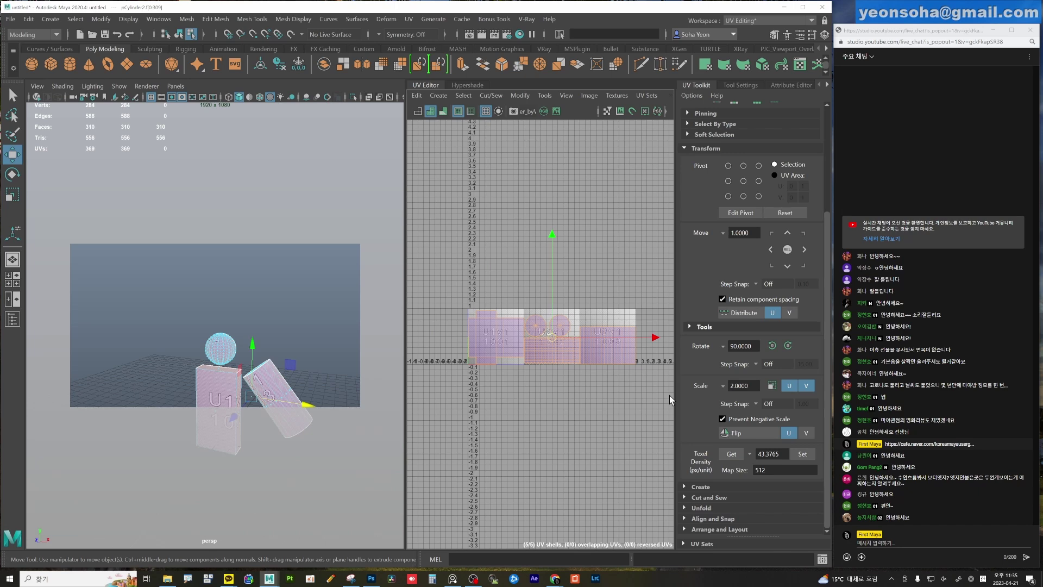
Orbit the 3D view and zoom the UV view to review the sphere and box shells.
alt+right_drag(326, 370, 291, 332)
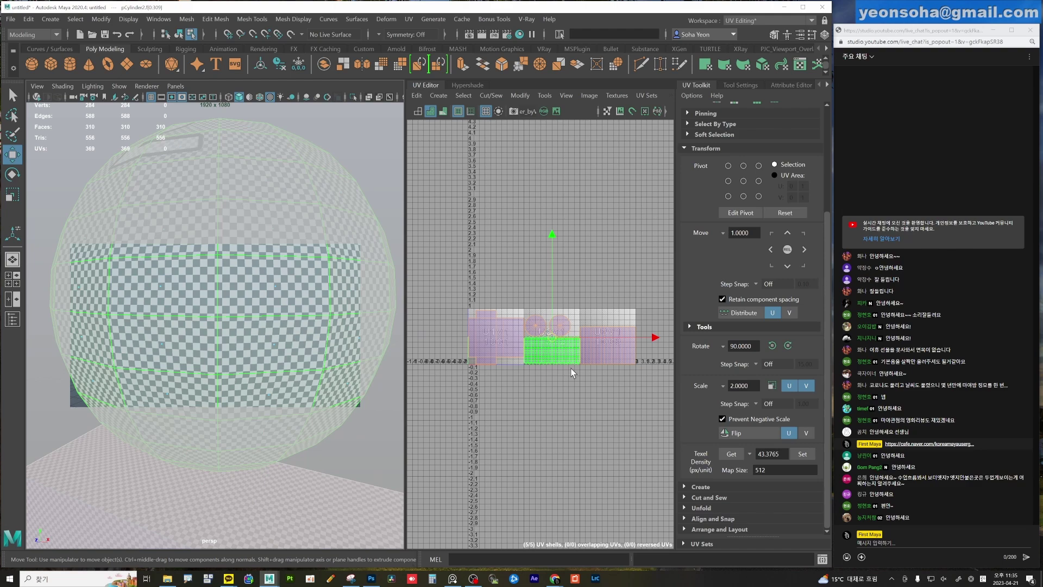
scroll(571, 373, down, 5)
mouse_move(574, 321)
alt+right_down()
mouse_move(496, 348)
mouse_move(496, 261)
alt+right_up()
alt+right_drag(538, 314, 555, 319)
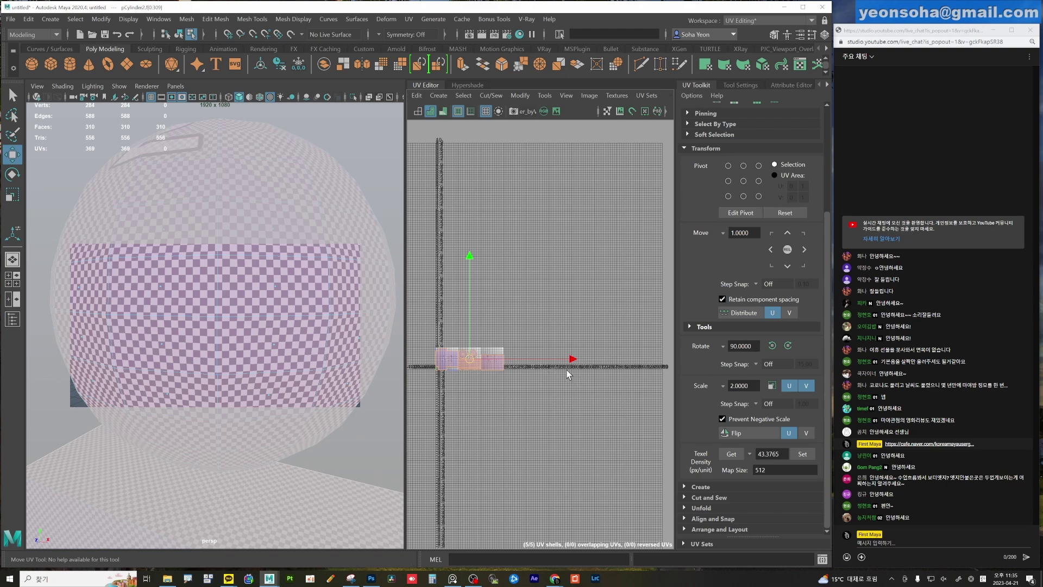
scroll(205, 341, up, 3)
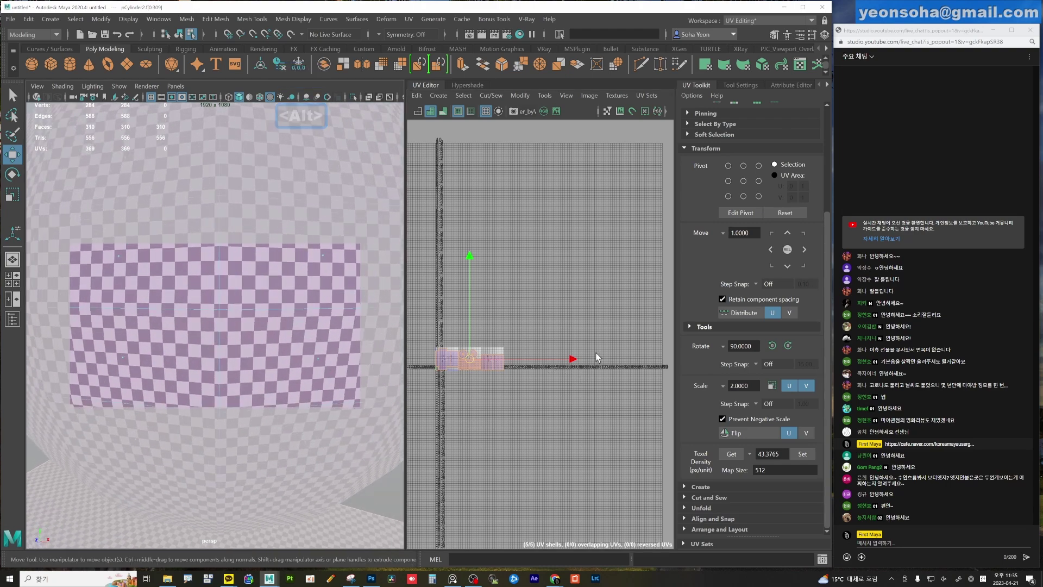
scroll(245, 365, down, 3)
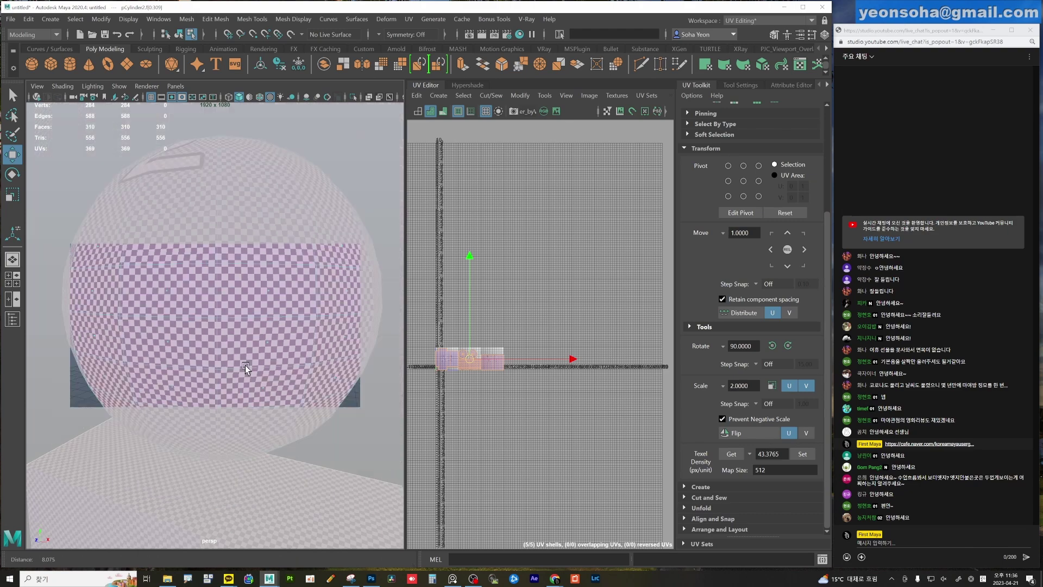
scroll(248, 379, down, 3)
alt+drag(248, 379, 235, 344)
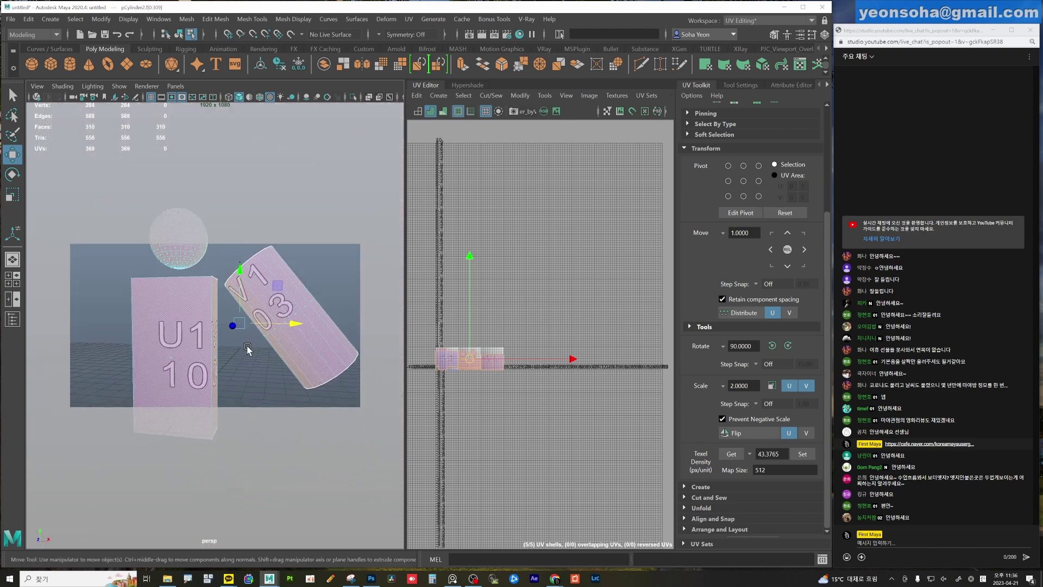
alt+right_drag(236, 344, 396, 326)
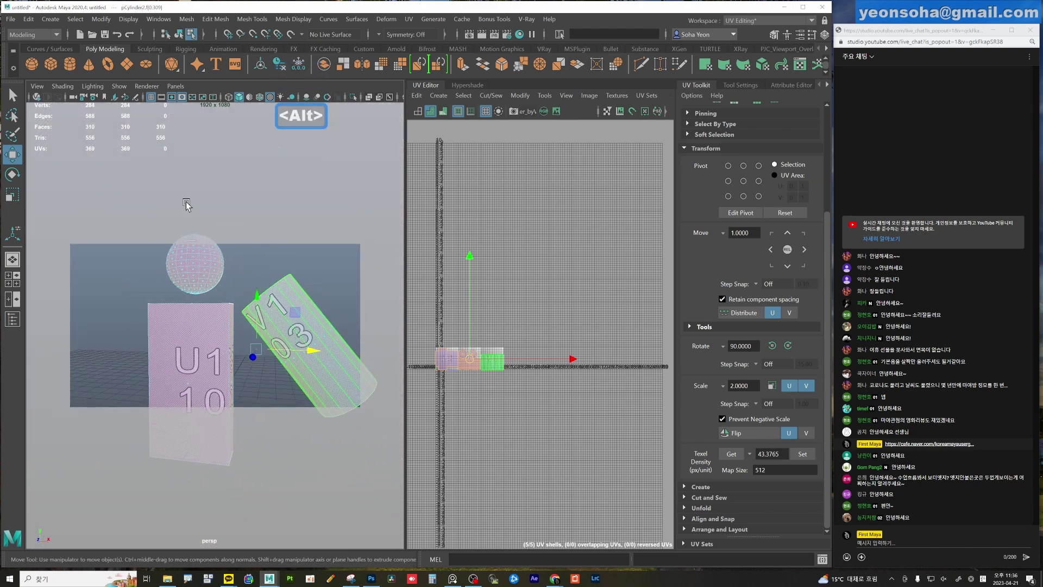
Turn off the gate mask and camera resolution frame in the viewport.
click(179, 101)
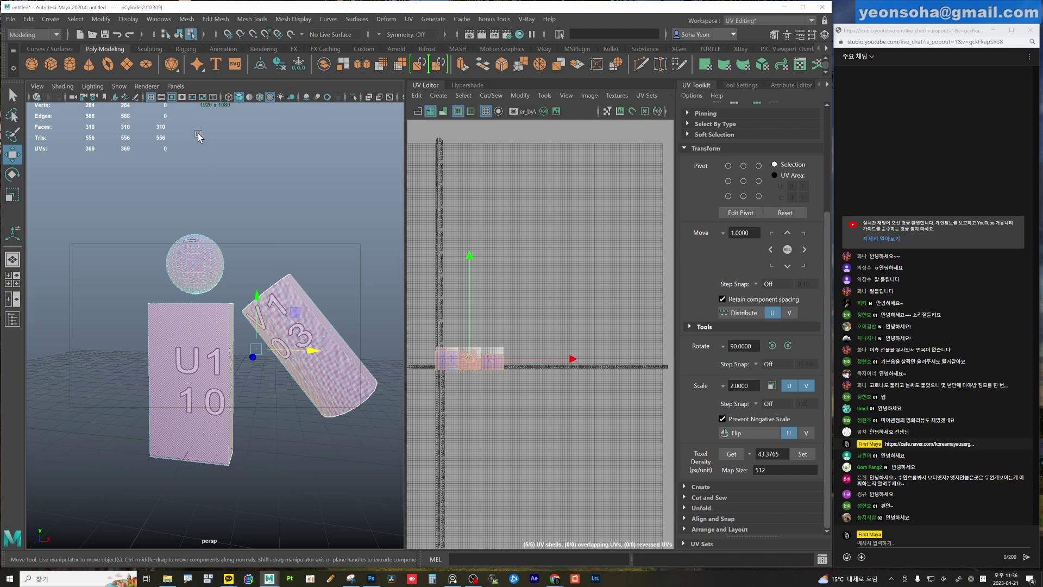
click(172, 97)
mouse_move(316, 317)
alt+right_down()
mouse_move(275, 326)
mouse_move(286, 343)
mouse_move(268, 338)
alt+right_up()
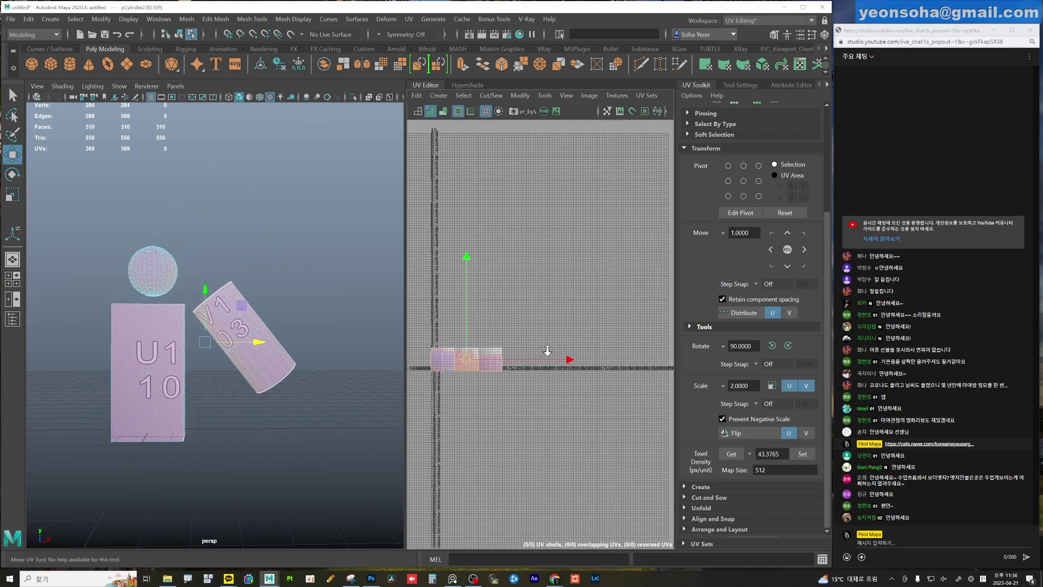
Zoom in to enlarge the UV shells in the UV view.
scroll(538, 350, up, 2)
alt+middle_drag(511, 331, 574, 356)
scroll(555, 363, up, 1)
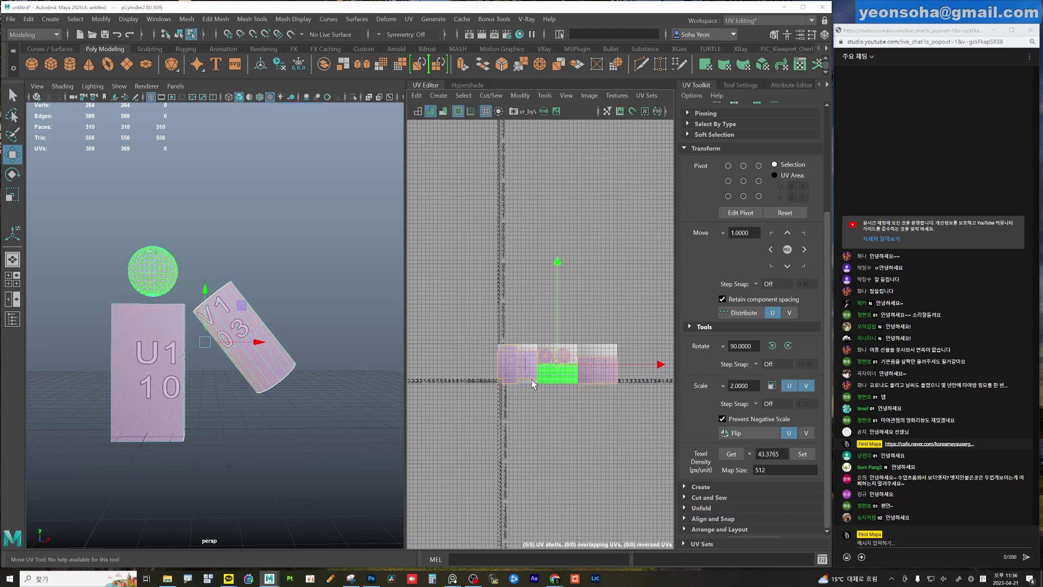
scroll(527, 372, up, 3)
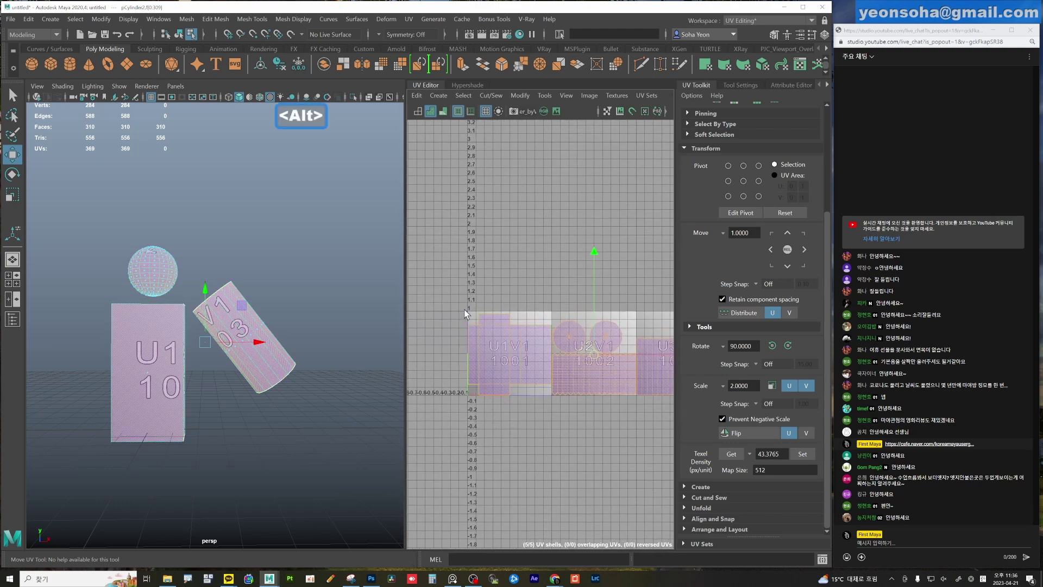
scroll(517, 340, up, 1)
scroll(500, 338, up, 1)
scroll(462, 336, up, 1)
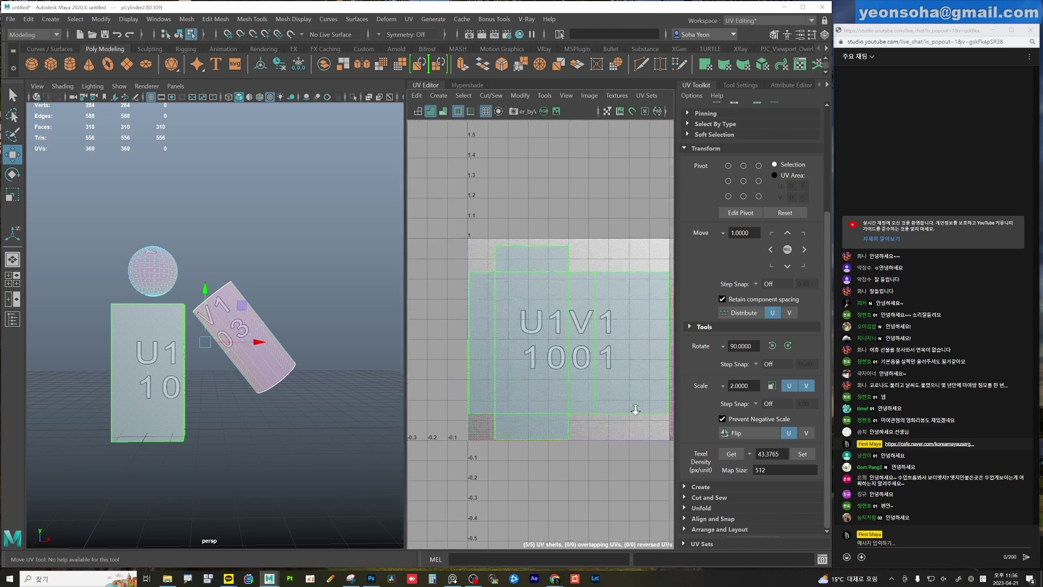
scroll(424, 334, up, 1)
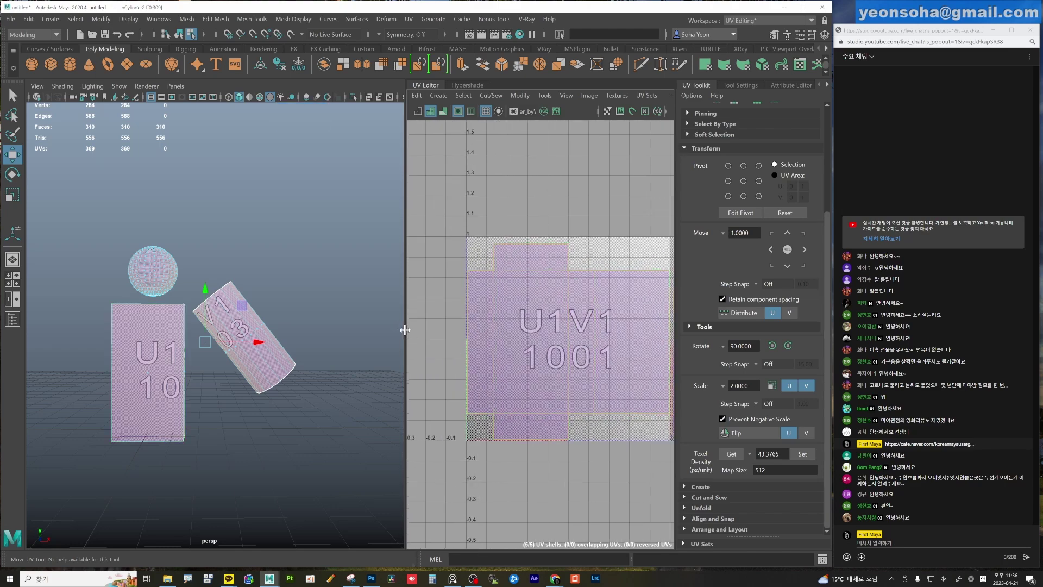
Widen the UV Editor panel, adjust its zoom, and clear the selection.
drag(405, 329, 298, 330)
scroll(184, 348, up, 5)
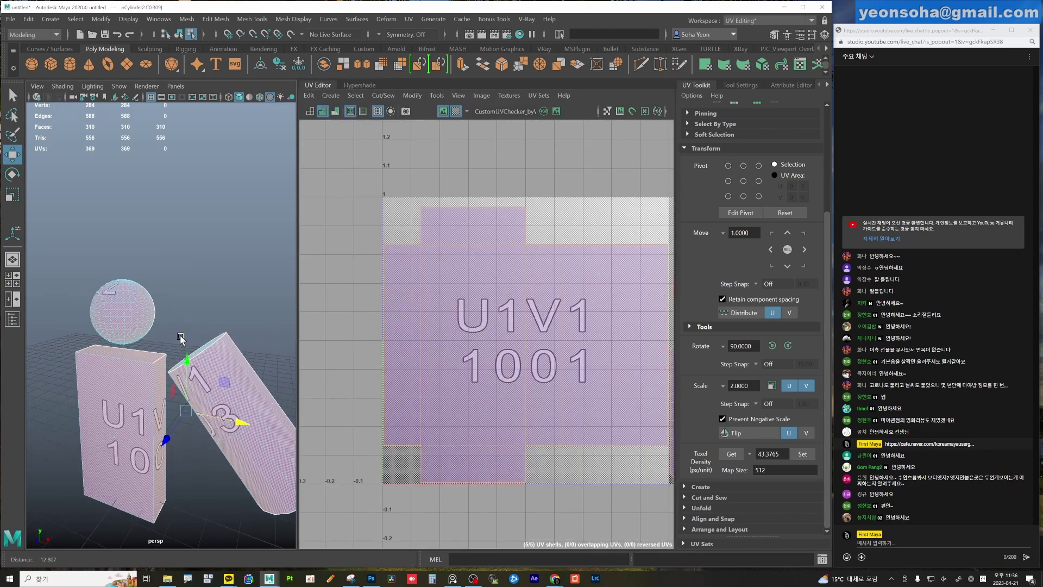
scroll(180, 338, up, 3)
scroll(196, 342, up, 2)
scroll(217, 348, up, 2)
scroll(236, 350, up, 2)
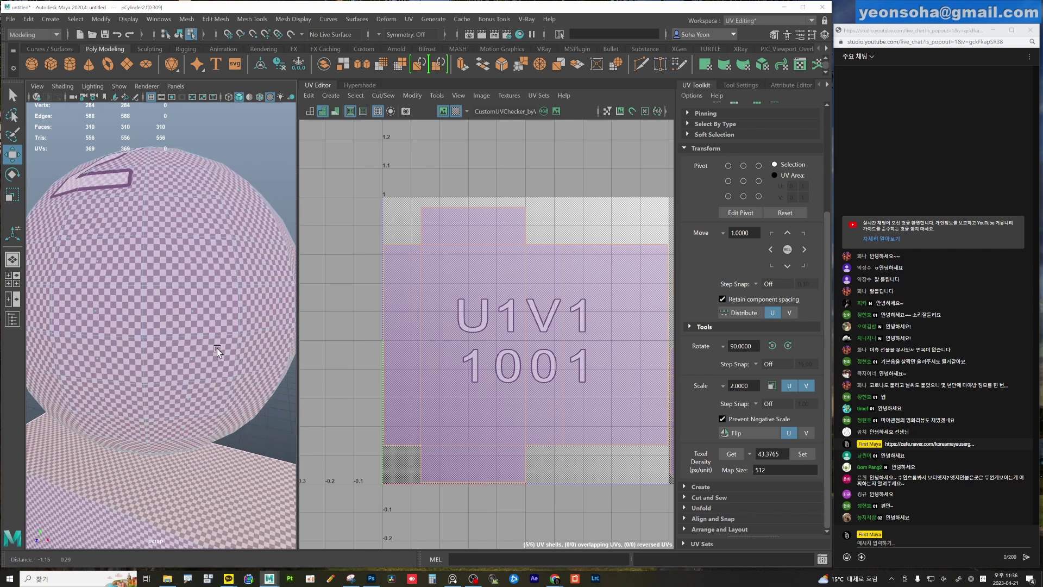
scroll(217, 348, up, 2)
scroll(539, 380, down, 3)
scroll(506, 359, down, 3)
scroll(467, 337, down, 2)
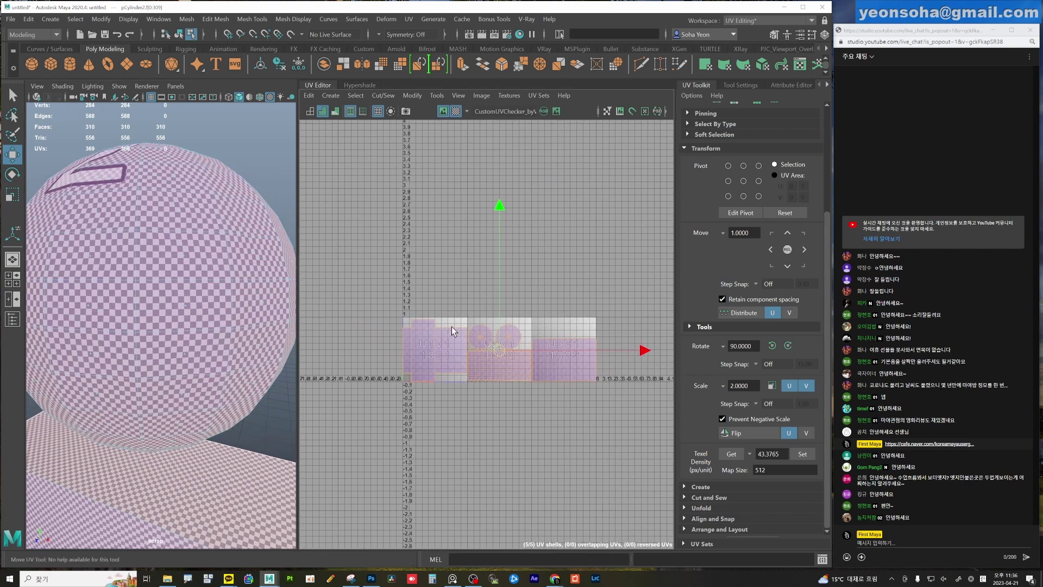
scroll(544, 356, down, 2)
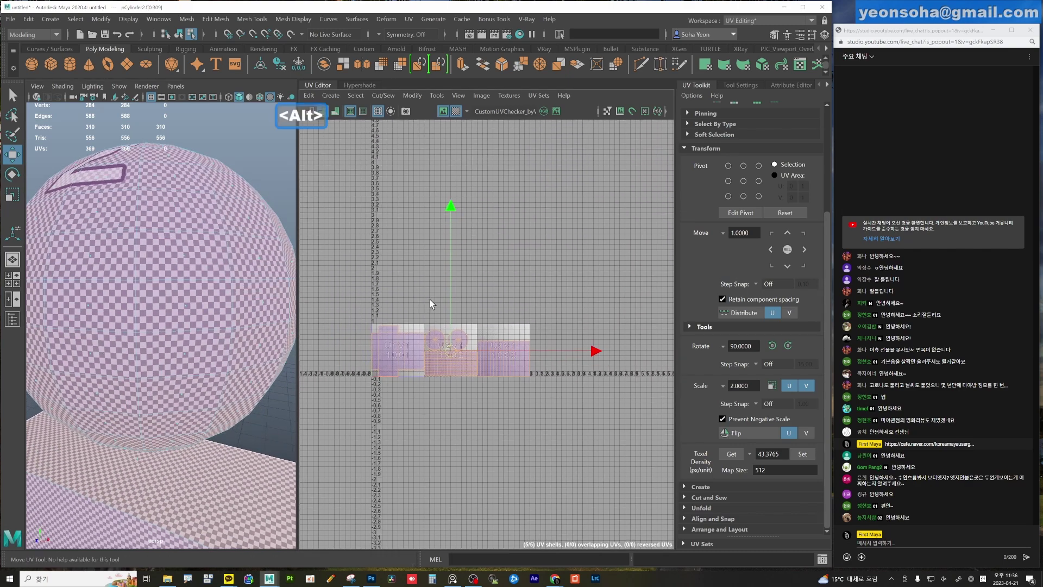
scroll(261, 302, down, 5)
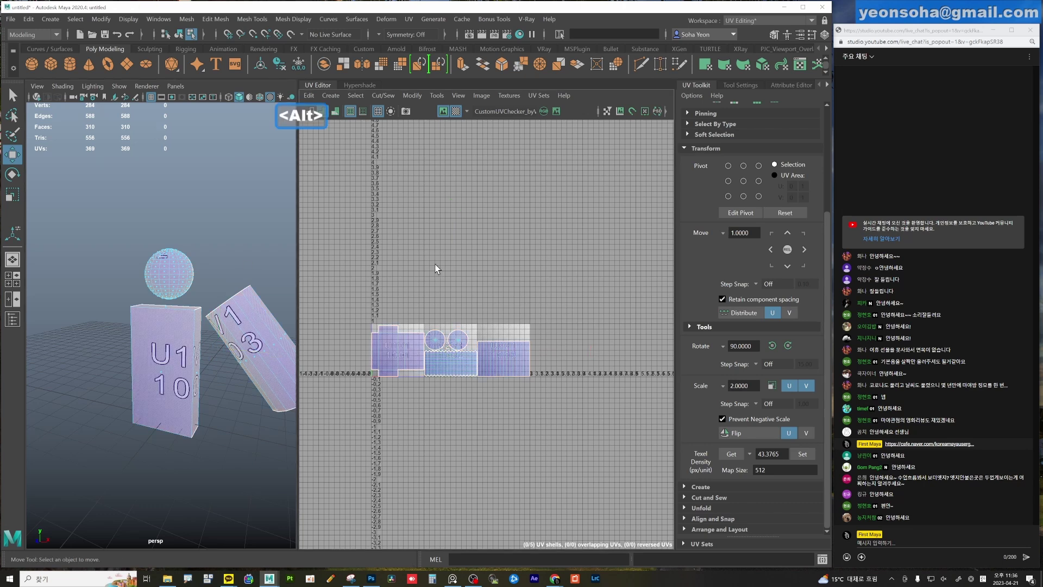
click(359, 331)
Select the sphere, box and cylinder and delete them, leaving the scene empty.
click(331, 97)
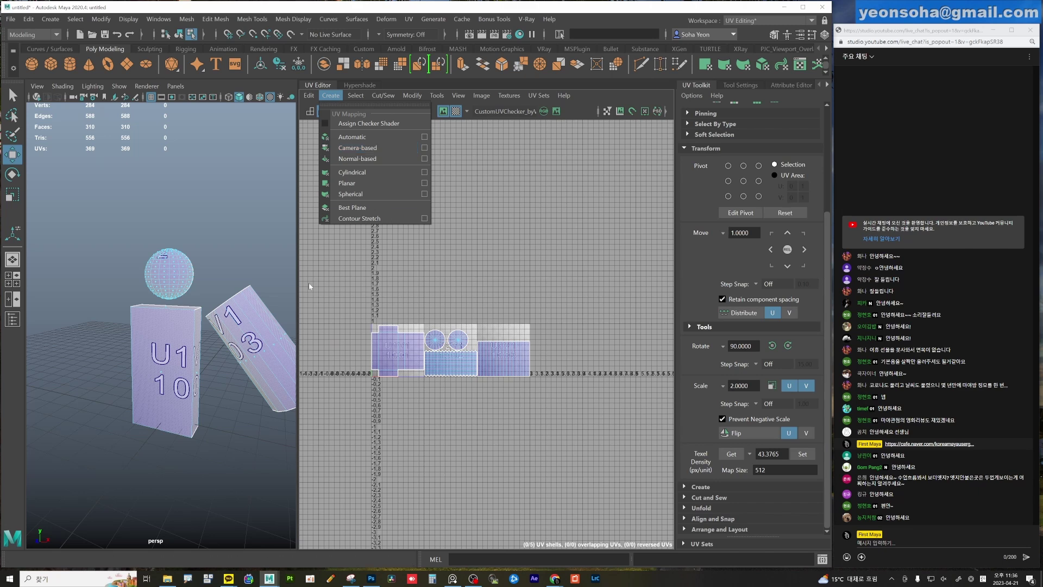
click(368, 148)
alt+right_drag(256, 332, 205, 299)
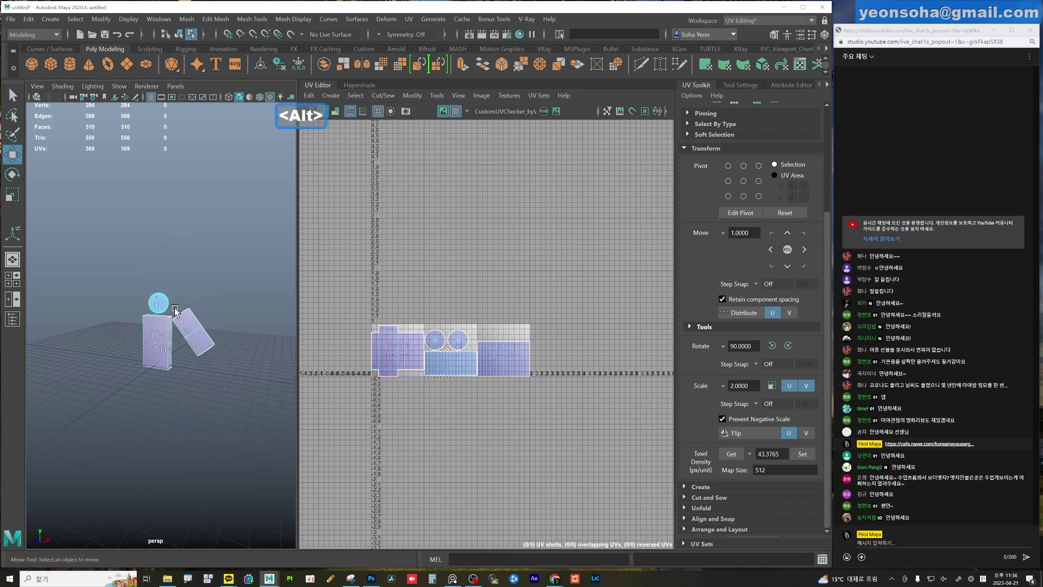
key(Delete)
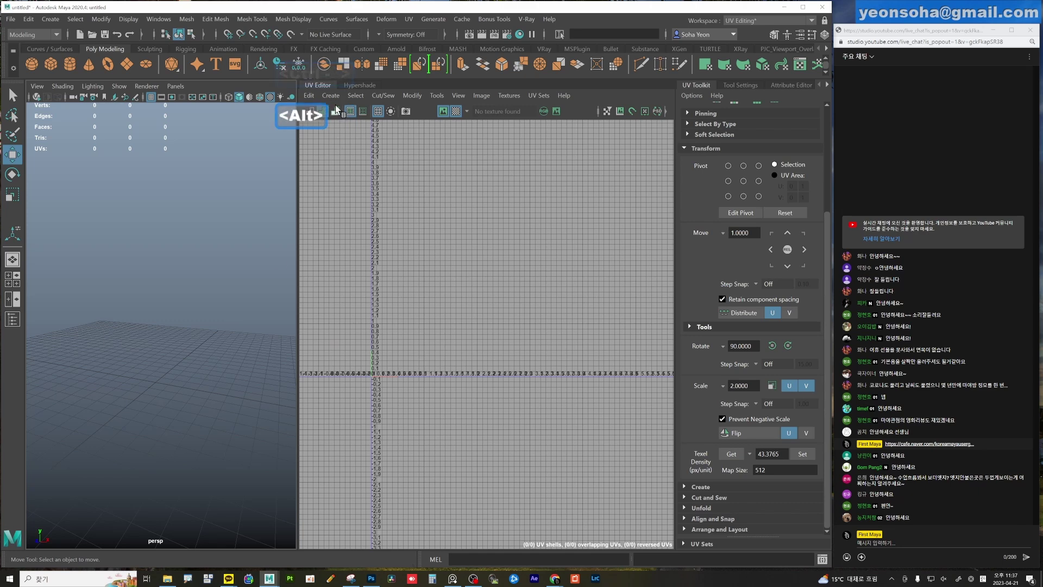
click(331, 95)
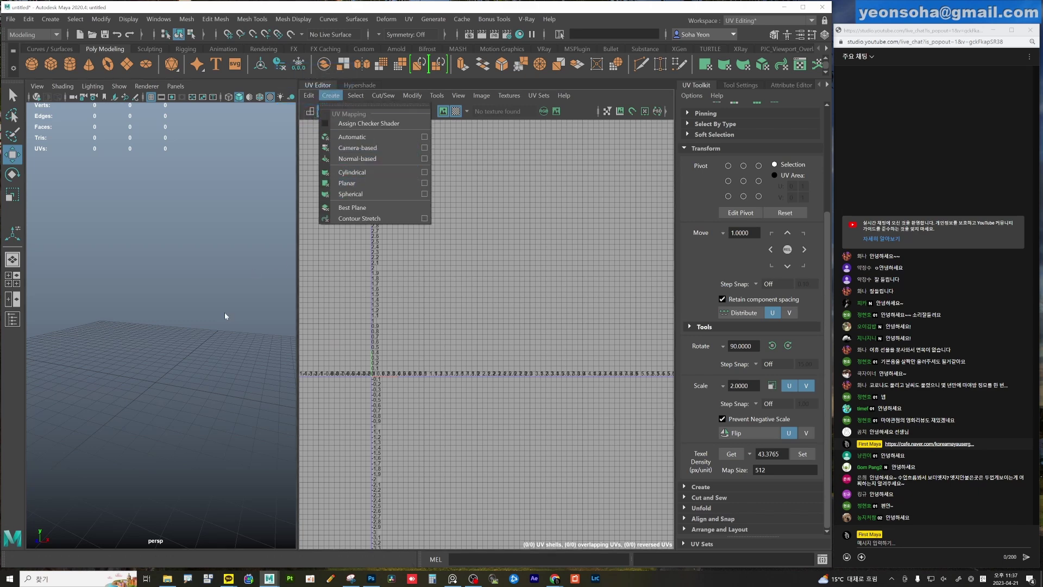
Create a new polygon cube at the origin.
click(204, 355)
shift+right_click(171, 359)
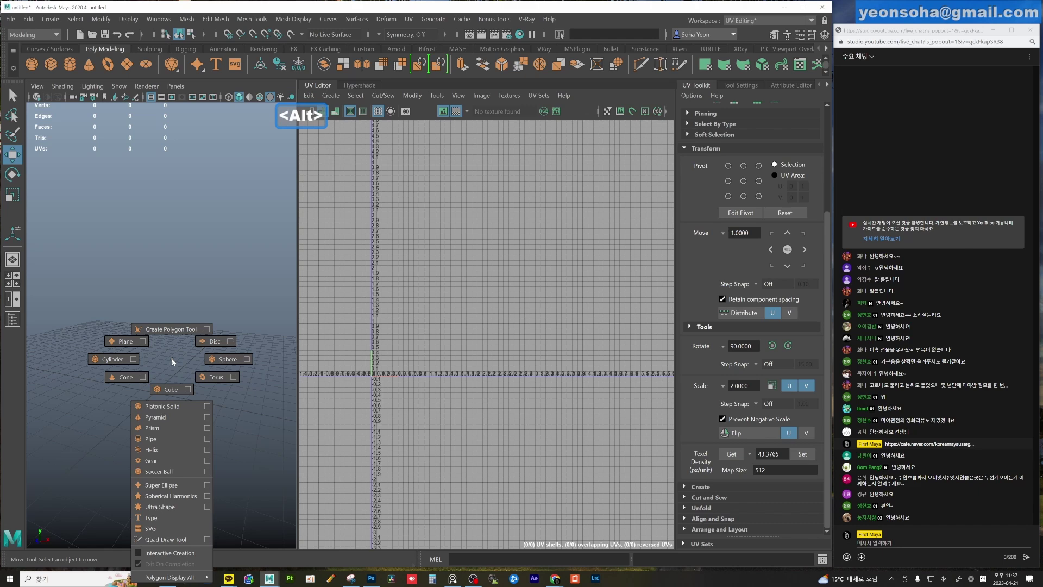
click(172, 390)
scroll(172, 348, up, 3)
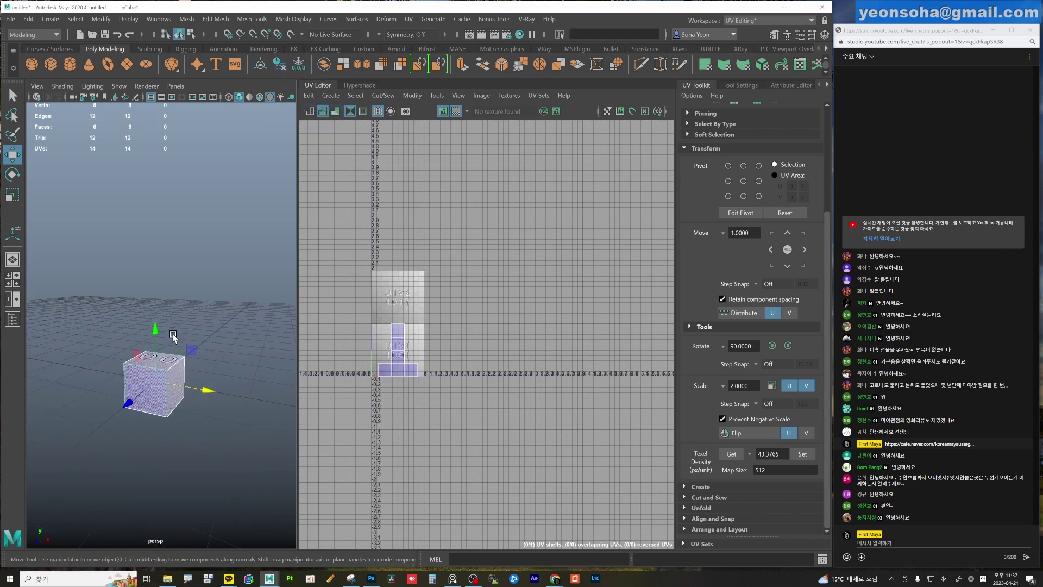
Scale the cube tall along Y and wider along X into an upright panel.
key(r)
drag(156, 329, 155, 255)
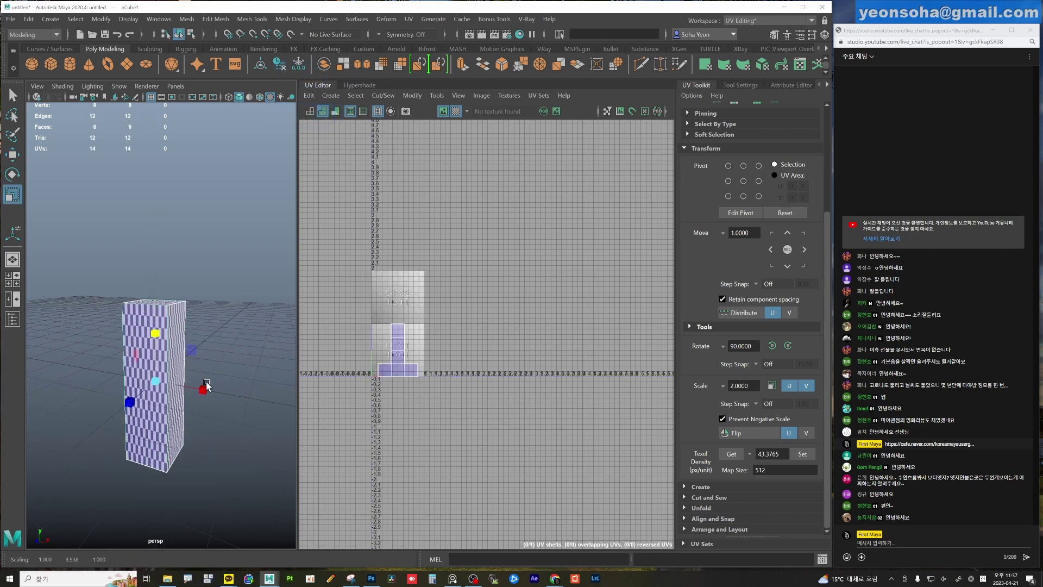
click(207, 394)
key(ctrl+z)
mouse_move(210, 396)
mouse_down()
mouse_move(220, 401)
mouse_move(222, 369)
mouse_up()
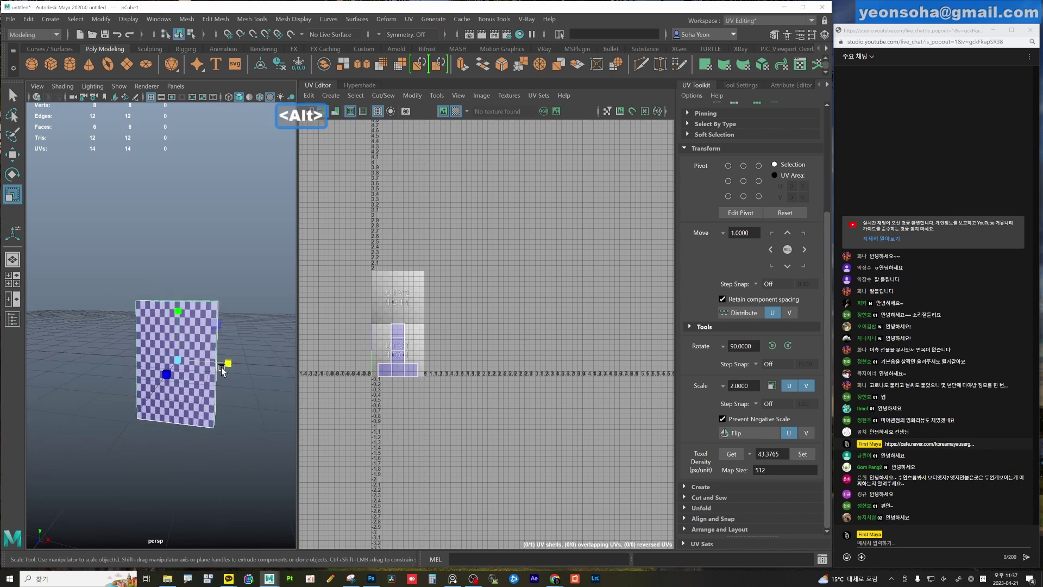
Freeze the box's transformations and bring up the UV mapping choices.
key(alt+d)
key(shift+1)
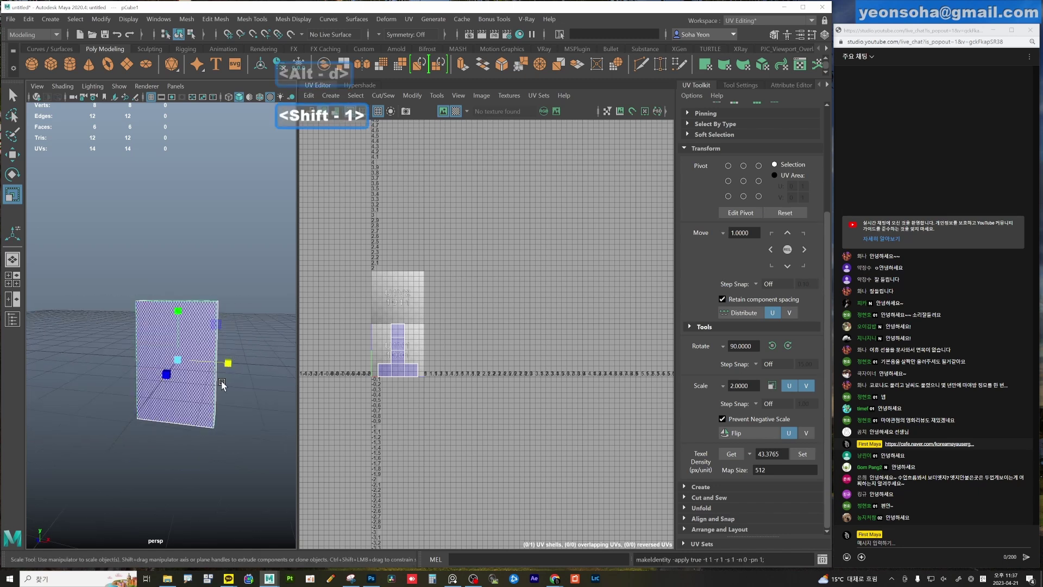
mouse_move(222, 383)
alt+mouse_down()
mouse_move(204, 380)
mouse_move(210, 345)
mouse_move(198, 350)
alt+mouse_up()
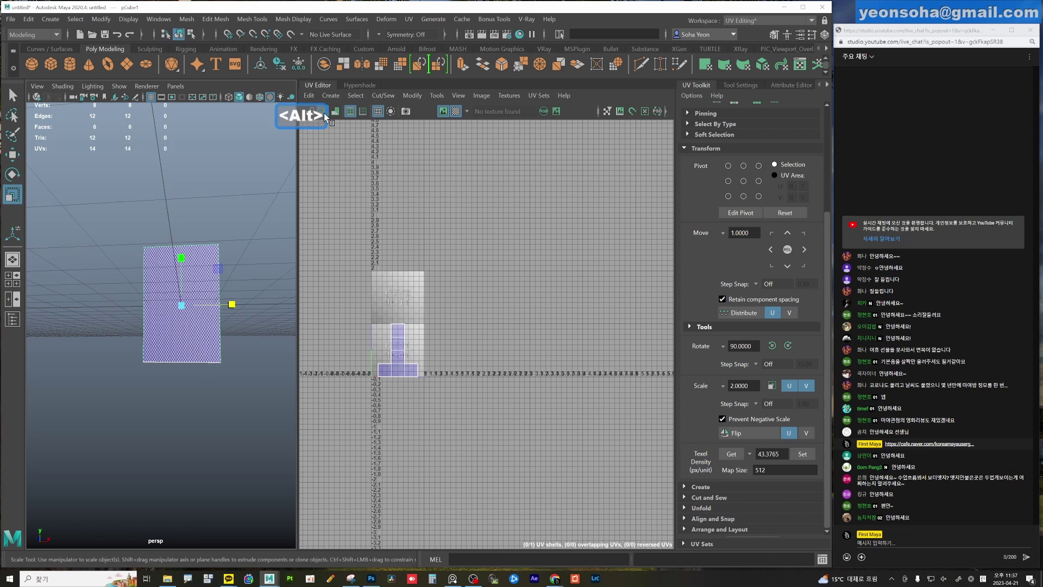
click(331, 96)
Apply an X-axis planar projection to the box from the Planar Mapping options.
click(423, 184)
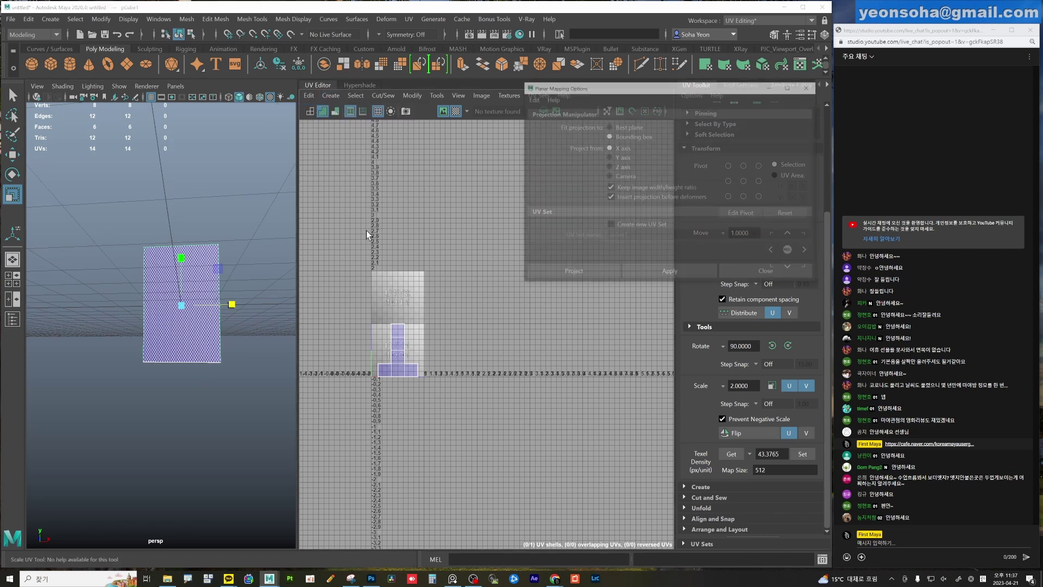
drag(616, 87, 442, 162)
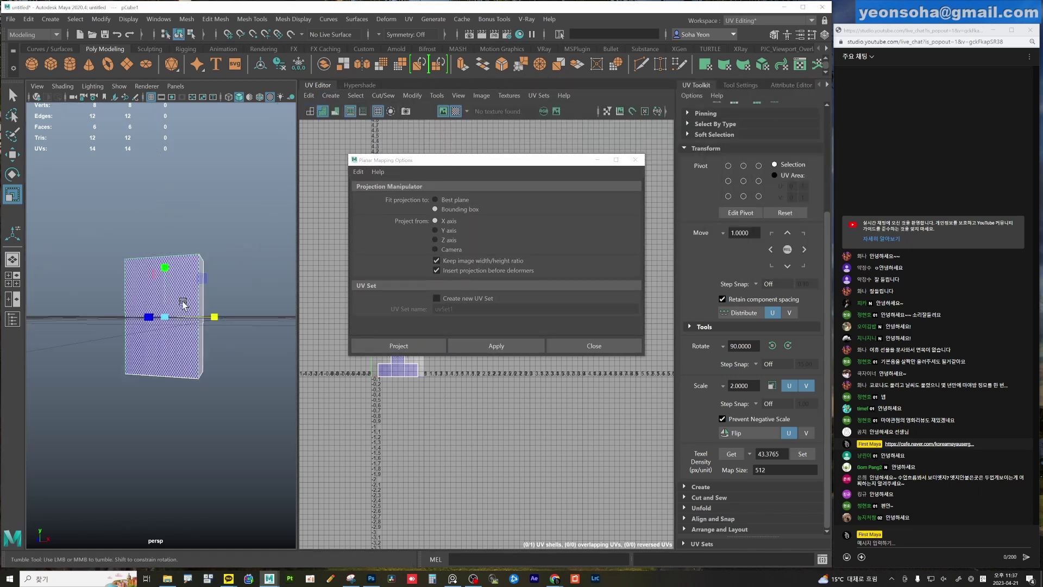
mouse_move(181, 298)
alt+mouse_down()
mouse_move(156, 305)
mouse_move(165, 314)
mouse_move(75, 331)
mouse_move(103, 336)
mouse_move(121, 368)
mouse_move(122, 303)
mouse_move(228, 272)
mouse_move(171, 313)
mouse_move(179, 293)
mouse_move(196, 282)
mouse_move(152, 326)
mouse_move(158, 315)
alt+mouse_up()
key(alt)
click(489, 346)
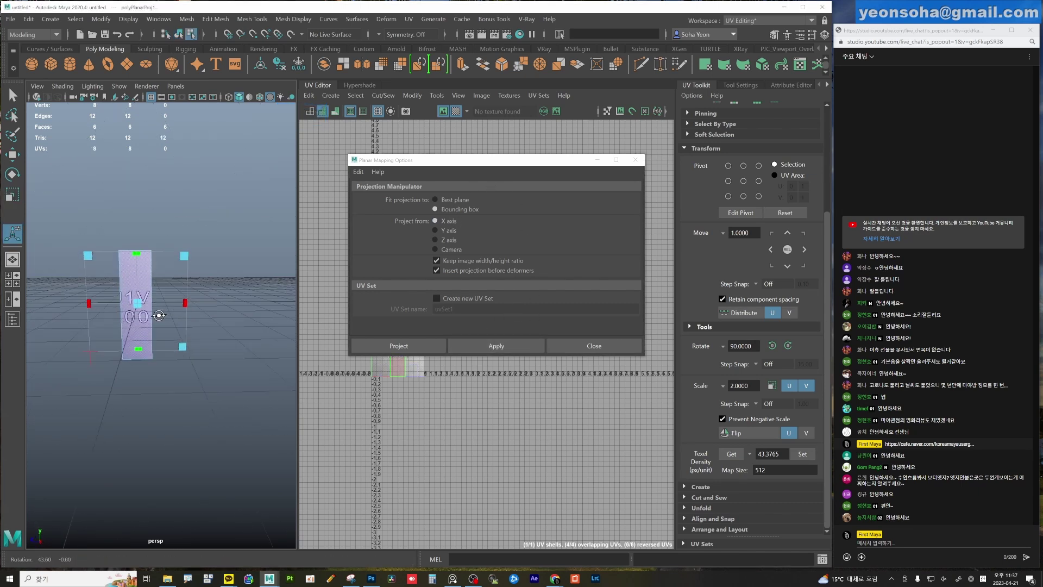
key(alt)
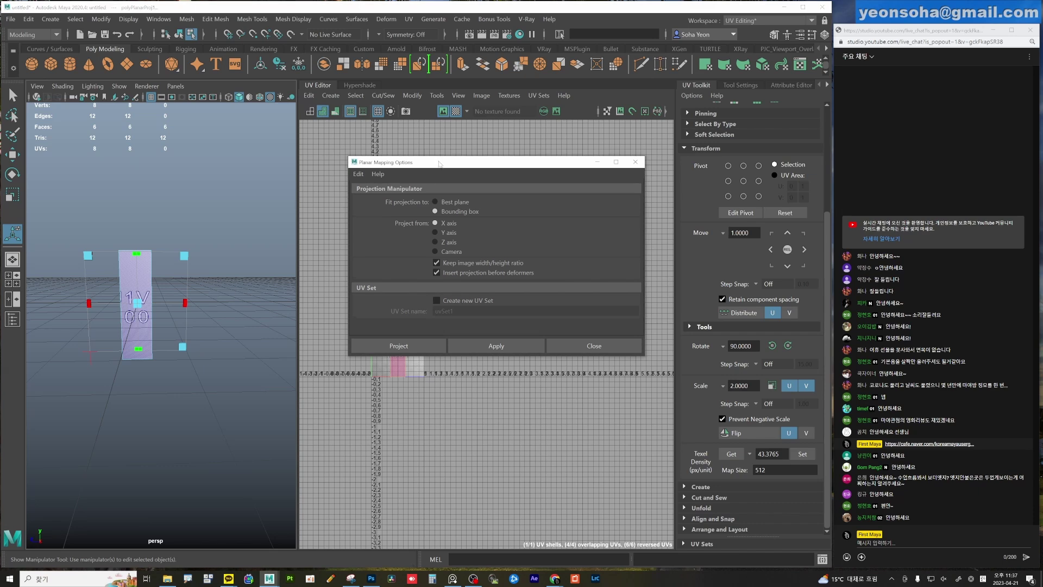
Planar-project one side face and move its UV shell up one tile.
drag(478, 160, 590, 140)
mouse_move(262, 325)
alt+mouse_down()
mouse_move(163, 326)
mouse_move(163, 345)
mouse_move(194, 366)
alt+mouse_up()
key(alt+w)
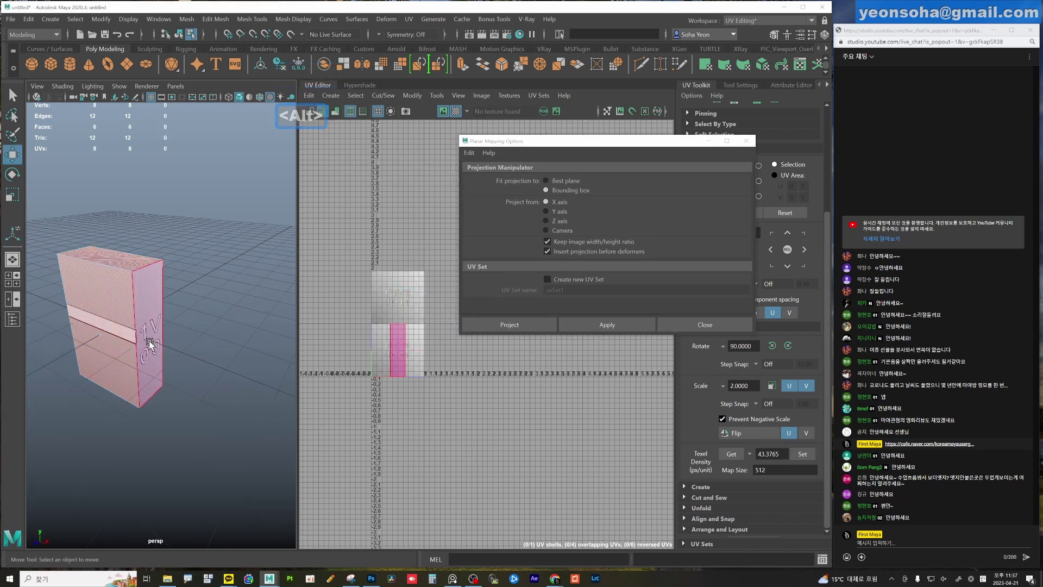
click(146, 340)
click(601, 324)
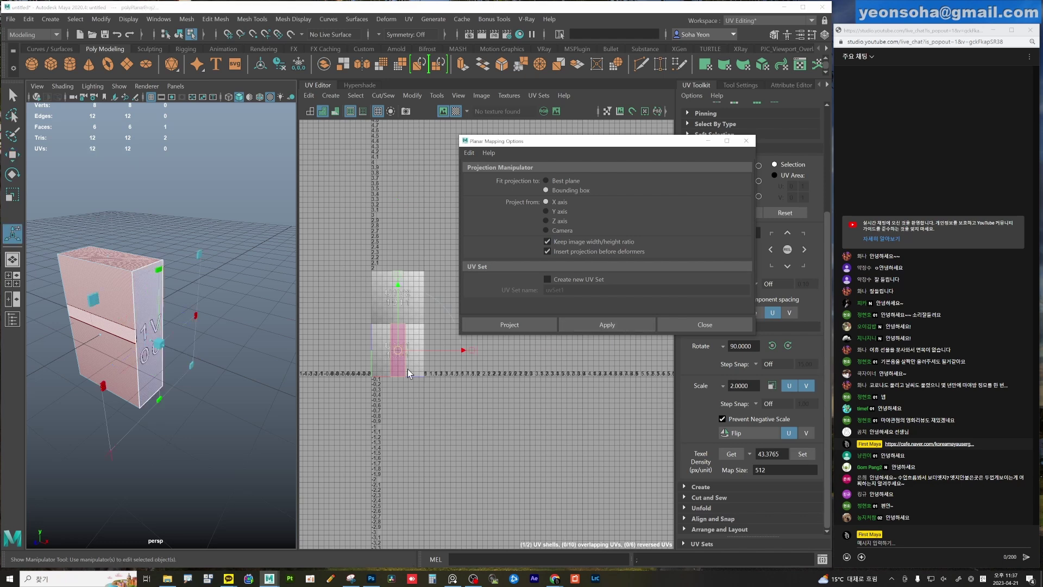
drag(395, 282, 397, 175)
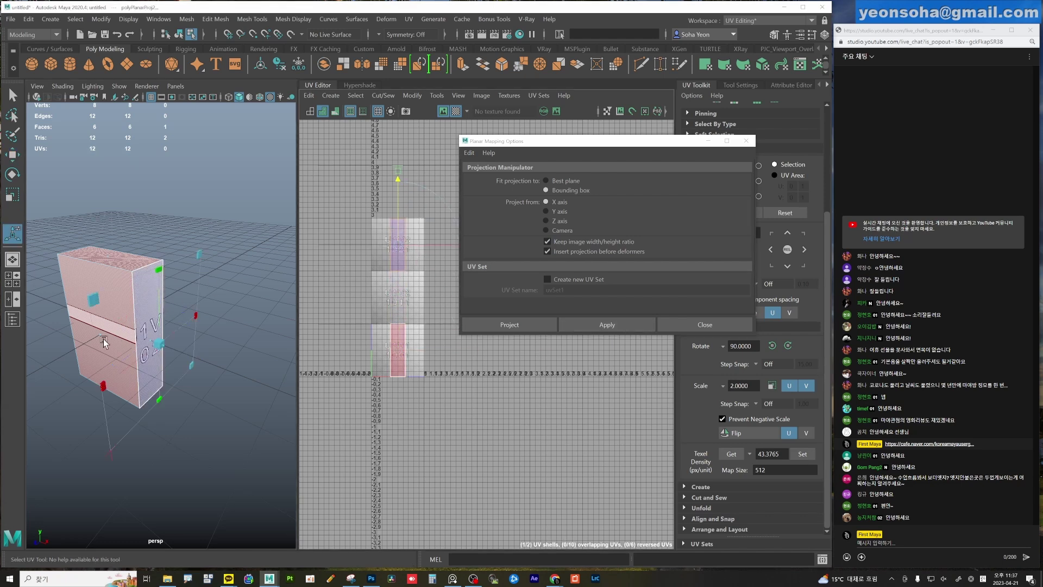
key(w)
Select the box's front face and planar-project it along the Z axis.
click(100, 333)
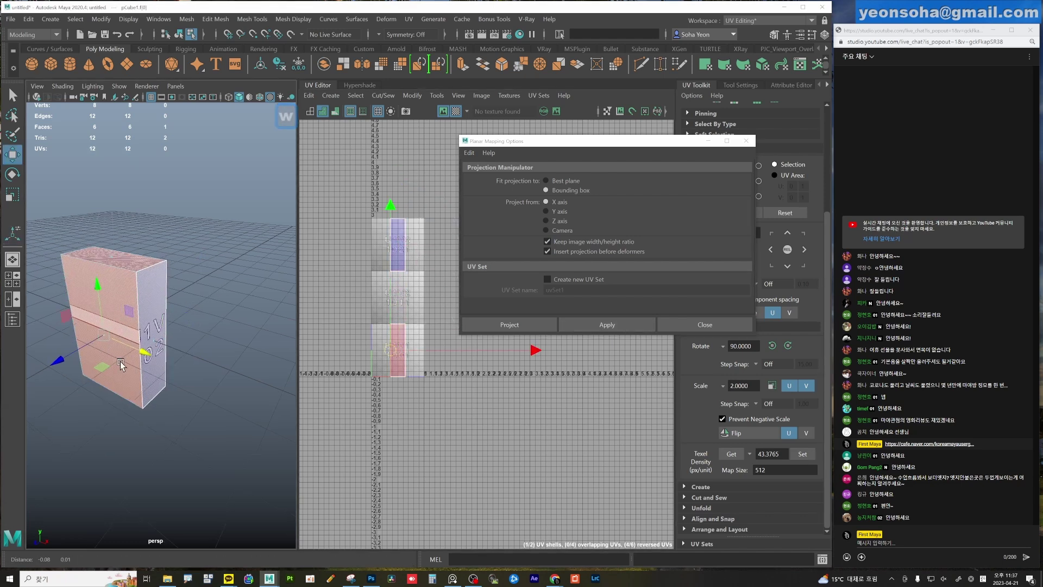
alt+drag(120, 365, 76, 453)
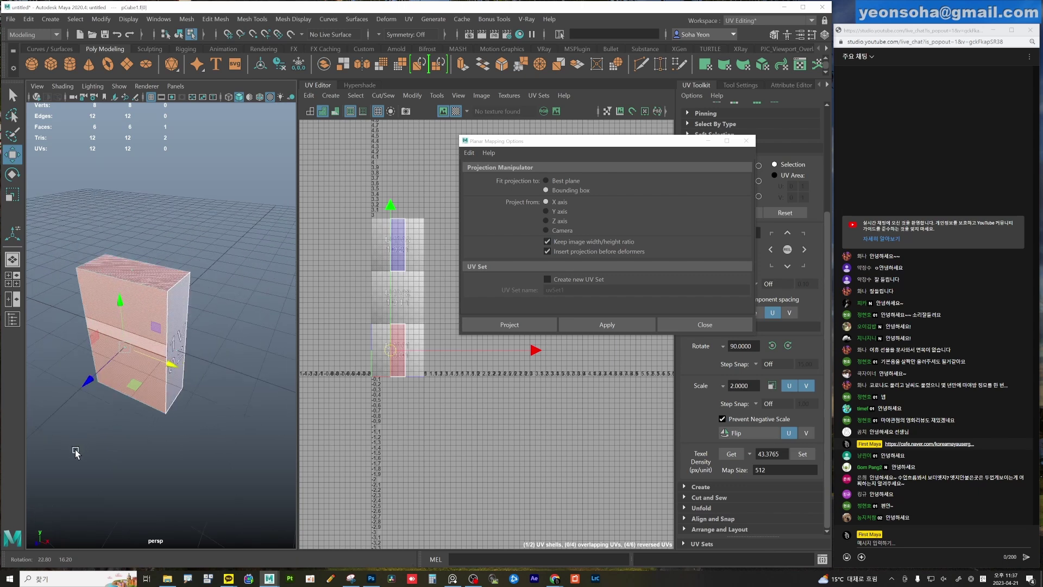
key(alt)
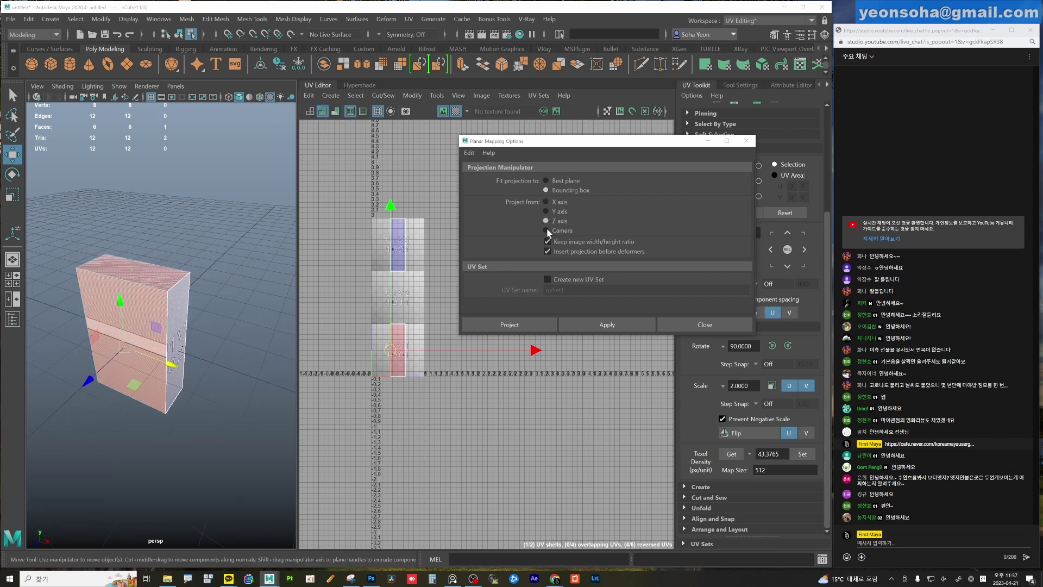
alt+drag(264, 372, 233, 368)
click(589, 327)
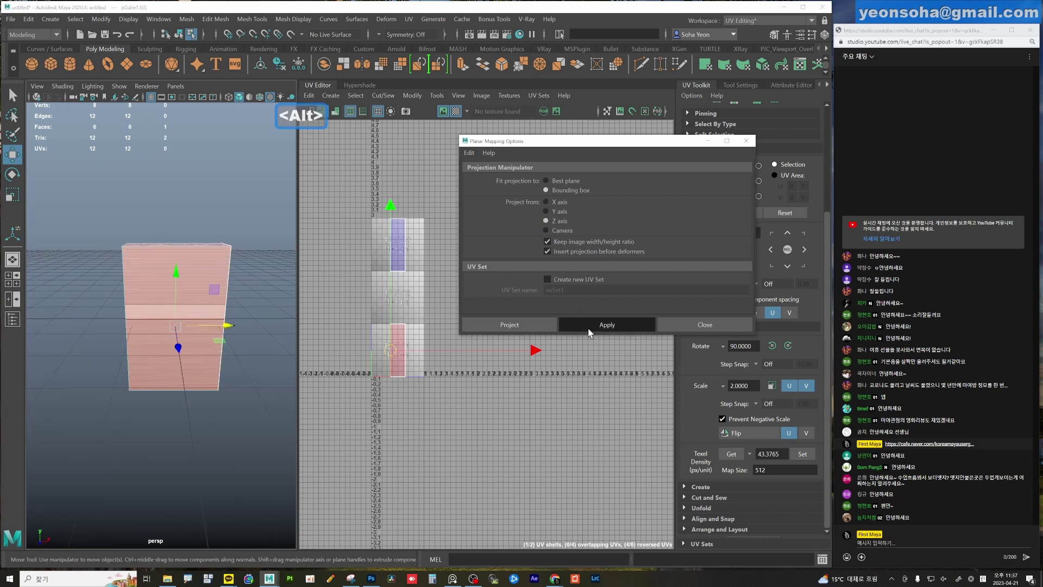
key(alt)
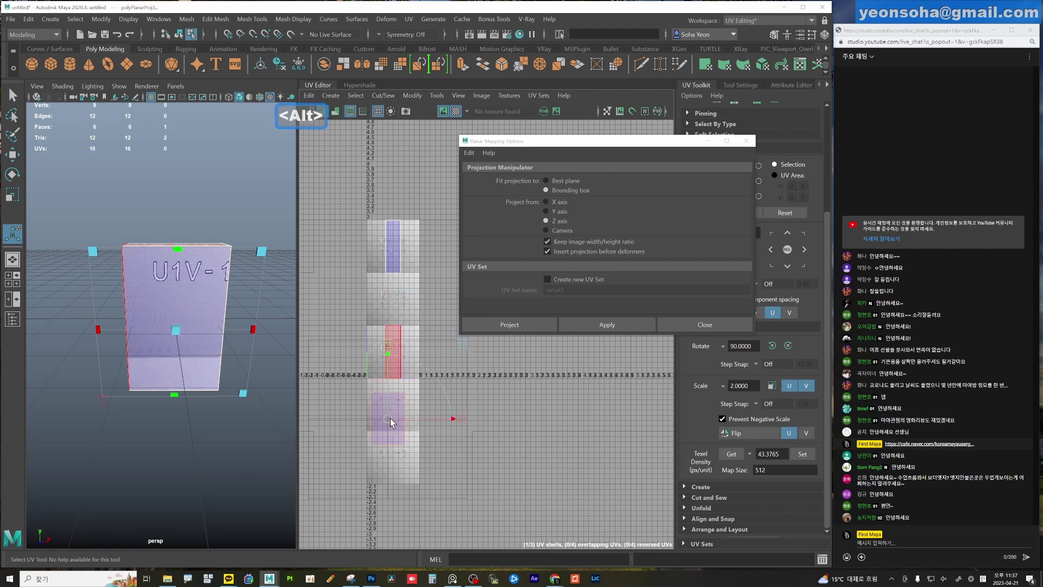
mouse_move(210, 366)
alt+mouse_down()
mouse_move(124, 313)
mouse_move(164, 290)
mouse_move(164, 314)
alt+mouse_up()
Planar-project the top face along Y and shift its shell into tile U2V1.
click(124, 315)
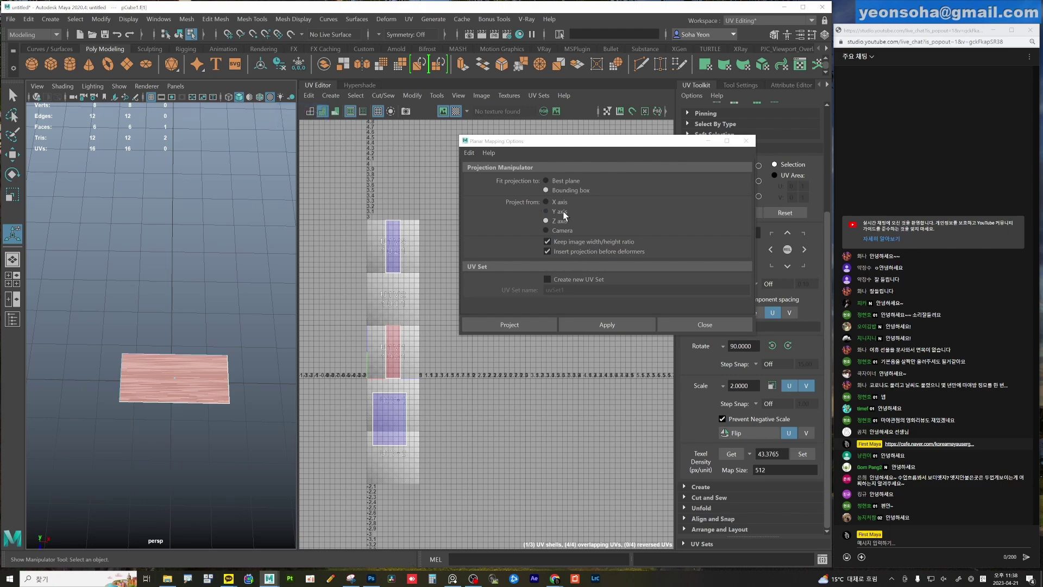
click(618, 328)
alt+drag(163, 304, 109, 228)
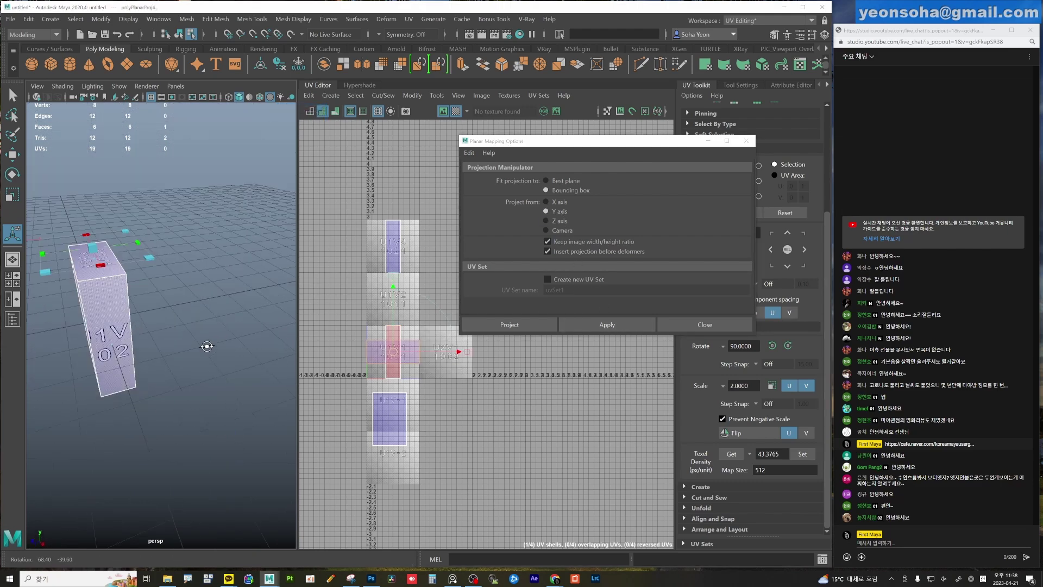
key(alt+w)
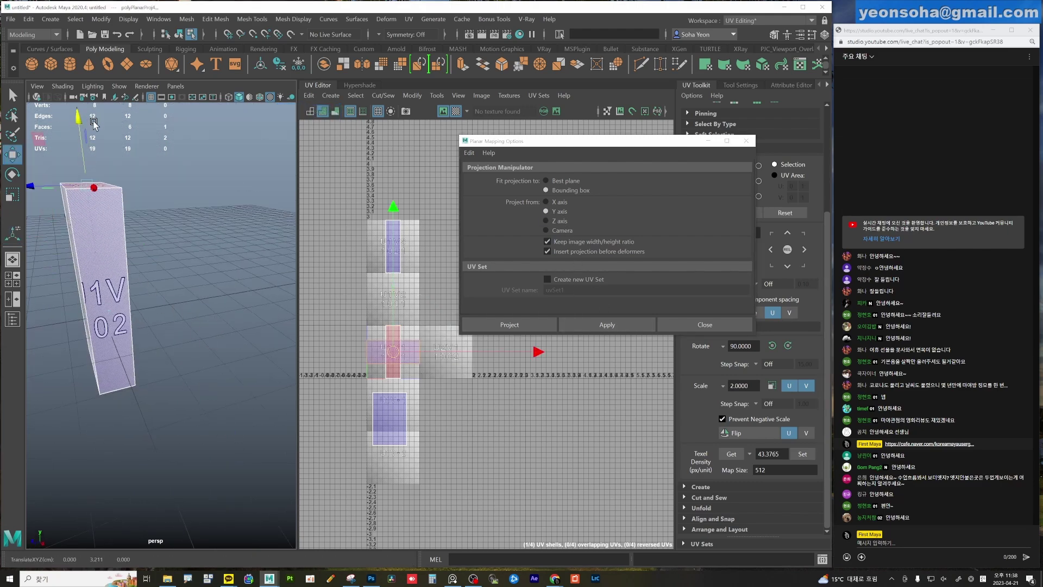
key(ctrl+z)
key(ctrl+z)
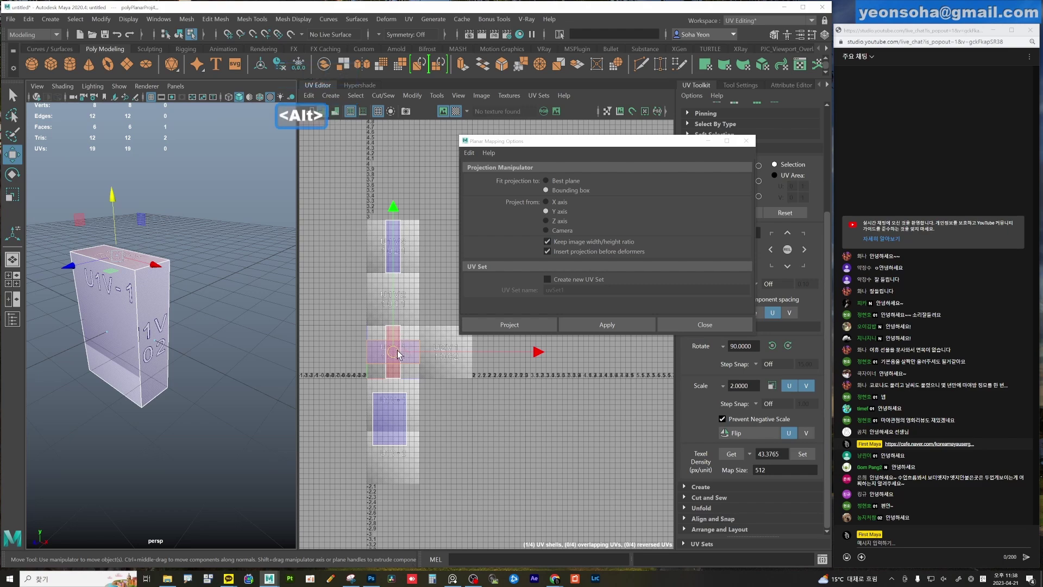
mouse_move(397, 350)
mouse_down()
mouse_move(445, 352)
mouse_move(421, 301)
mouse_move(396, 303)
mouse_up()
Orbit closer to the box and apply another planar projection.
alt+drag(174, 348, 86, 344)
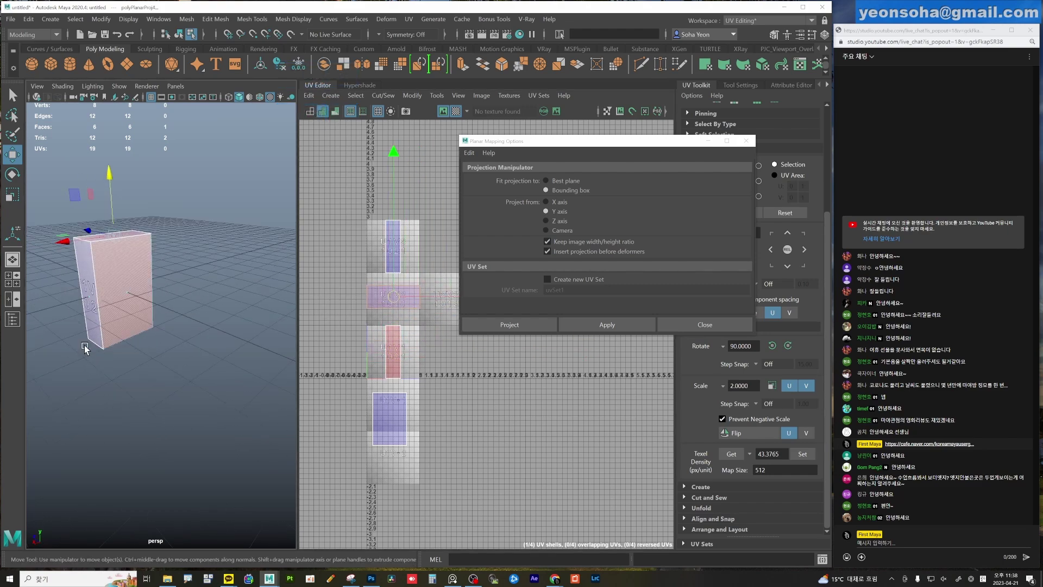
mouse_move(127, 294)
alt+mouse_down()
mouse_move(144, 326)
mouse_move(103, 331)
mouse_move(133, 319)
mouse_move(147, 354)
mouse_move(158, 349)
mouse_move(93, 333)
mouse_move(156, 319)
mouse_move(179, 326)
alt+mouse_up()
key(alt)
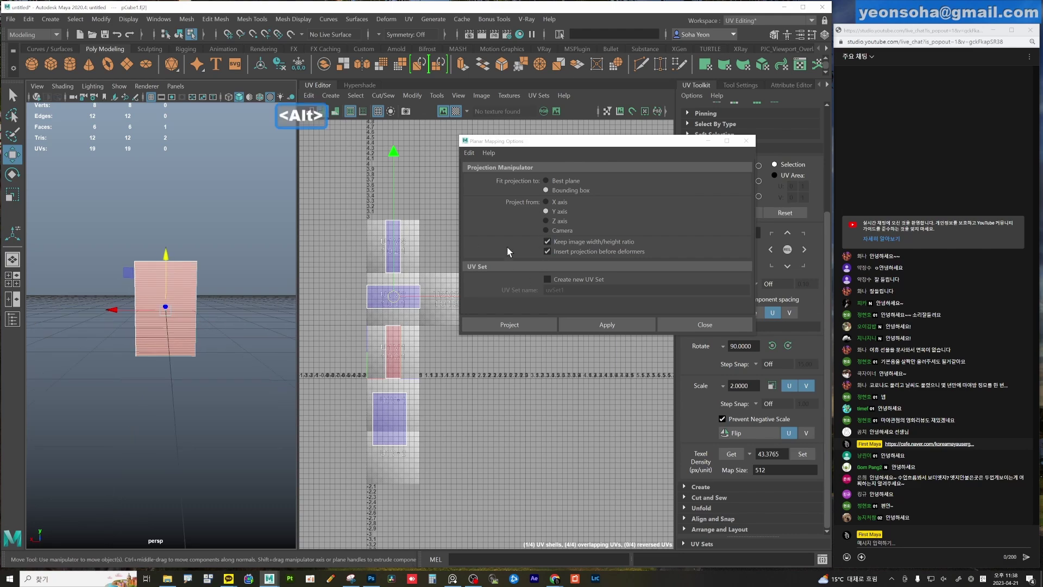
alt+drag(242, 290, 179, 304)
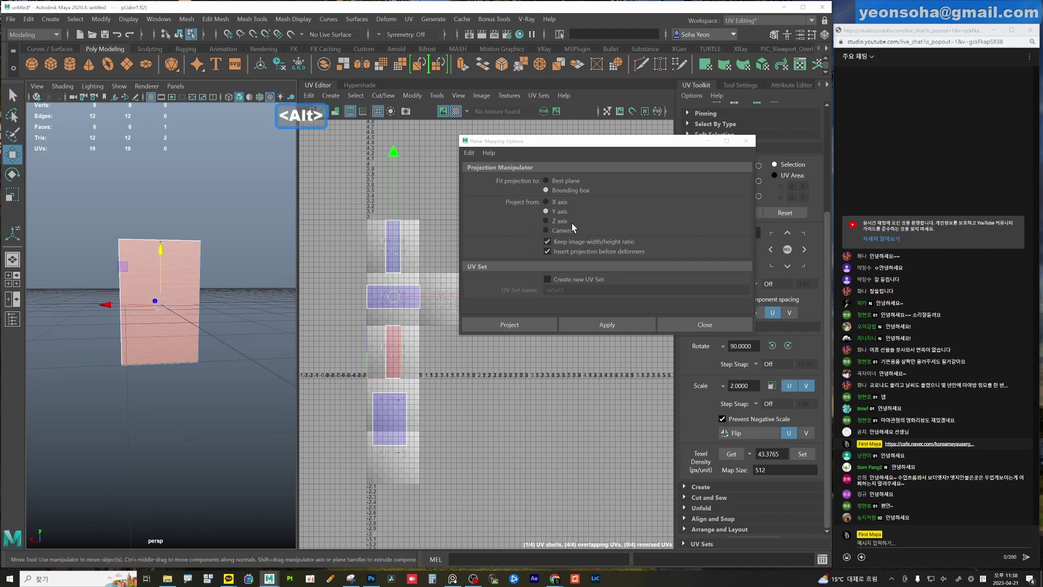
mouse_move(271, 347)
alt+mouse_down()
mouse_move(309, 352)
mouse_move(245, 326)
alt+mouse_up()
click(607, 326)
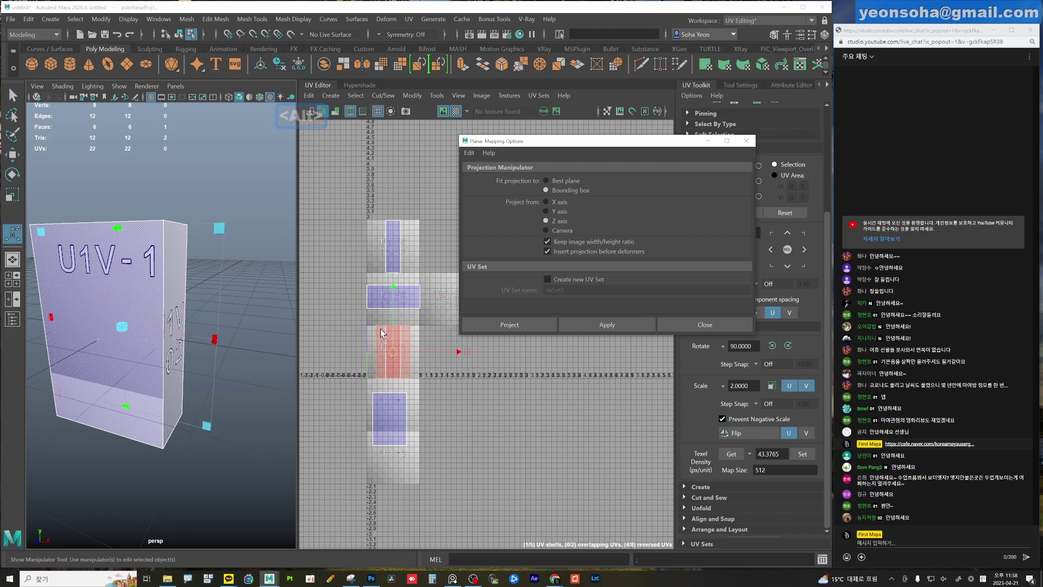
Orbit to the back face and move its projected shell into tile U2V1.
alt+drag(165, 375, 175, 366)
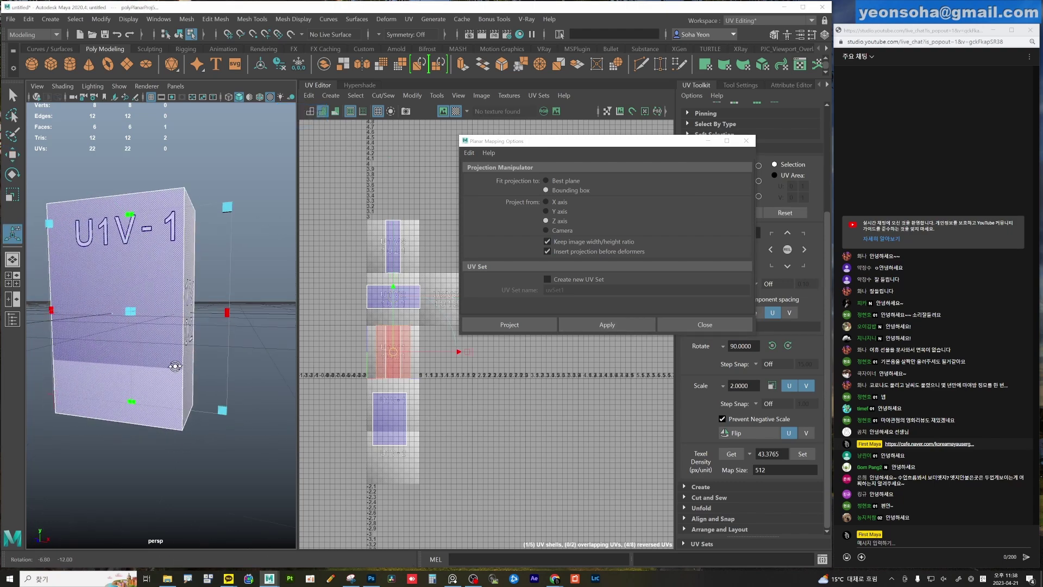
mouse_move(166, 365)
alt+mouse_down()
mouse_move(181, 359)
mouse_move(157, 357)
alt+mouse_up()
drag(460, 354, 527, 353)
alt+middle_drag(527, 353, 471, 342)
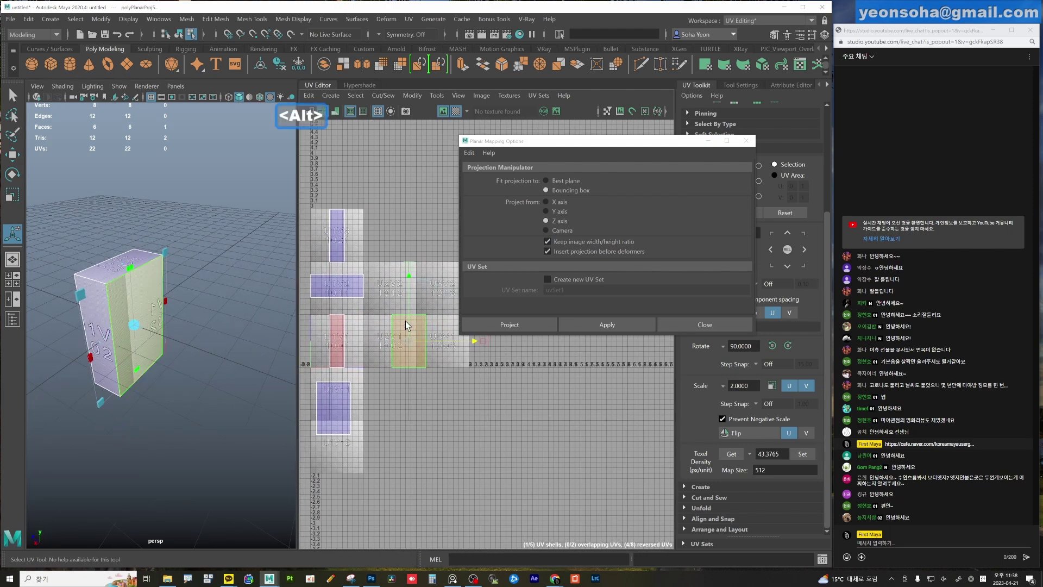
Toggle the UV shells between wireframe, shaded and per-shell colour display to check overlaps.
click(418, 98)
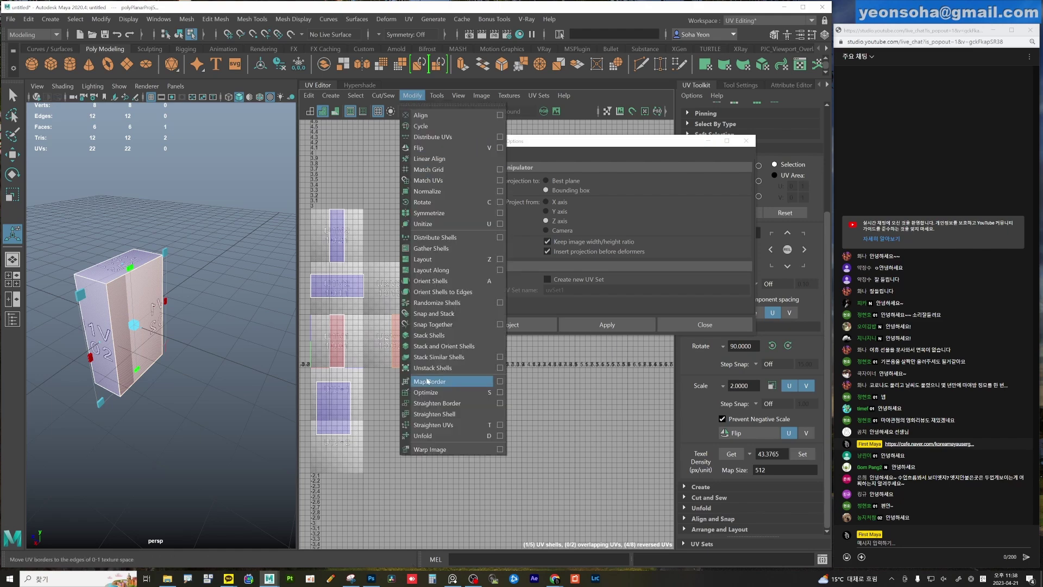
alt+middle_drag(421, 377, 443, 360)
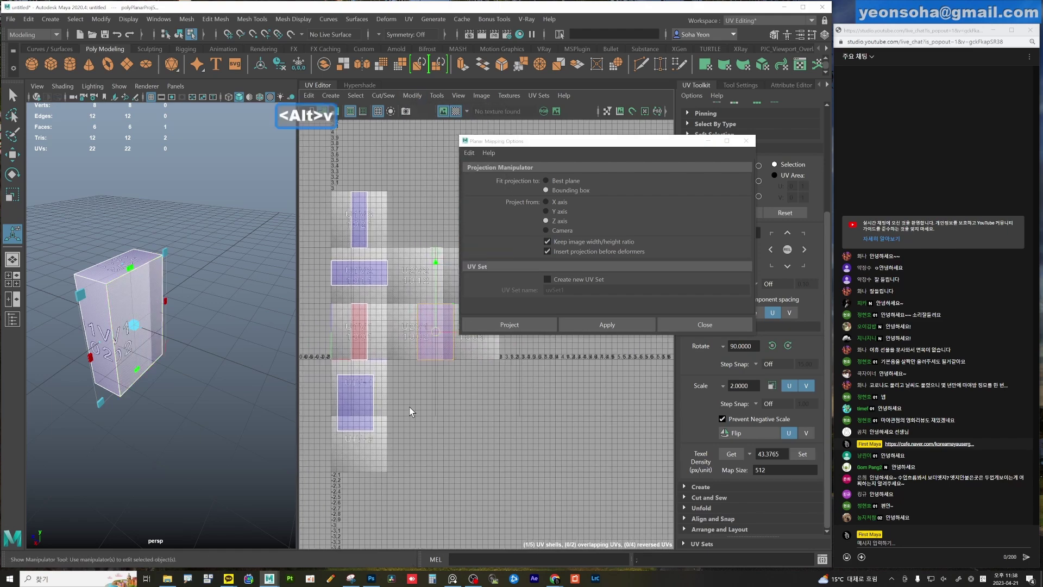
key(alt)
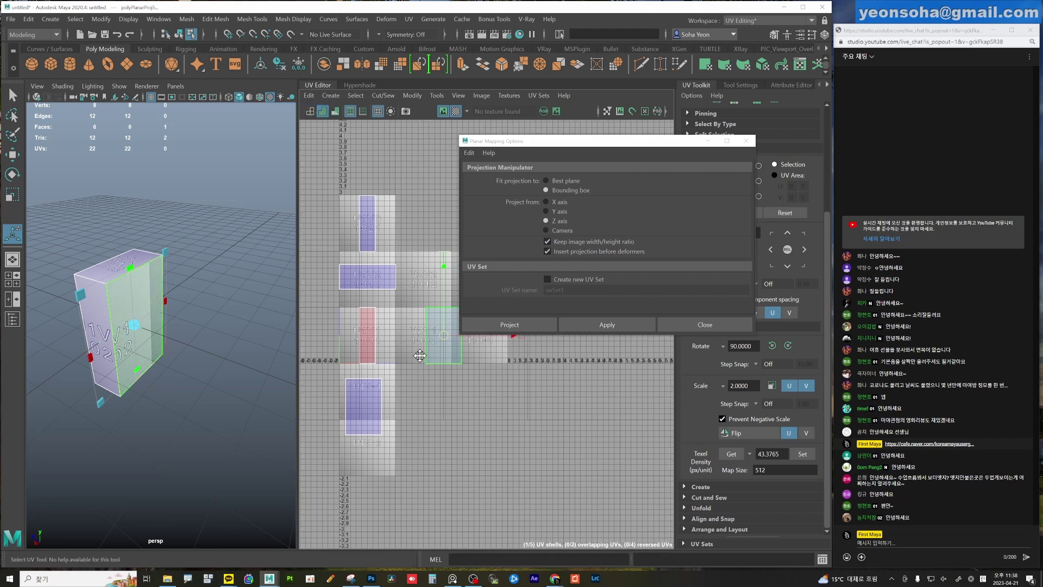
mouse_move(438, 341)
alt+right_down()
mouse_move(456, 394)
mouse_move(465, 383)
alt+right_up()
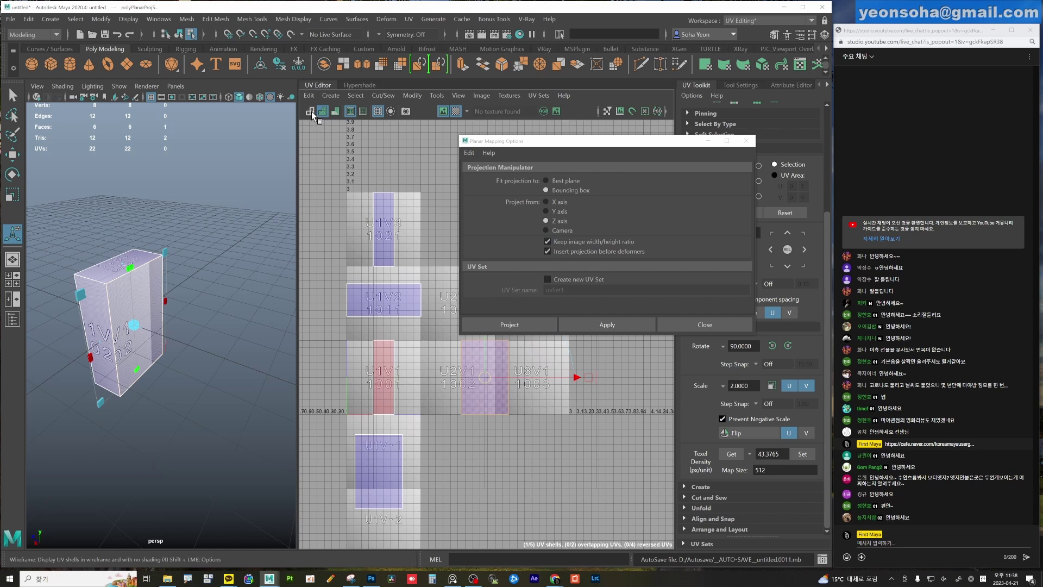
click(311, 111)
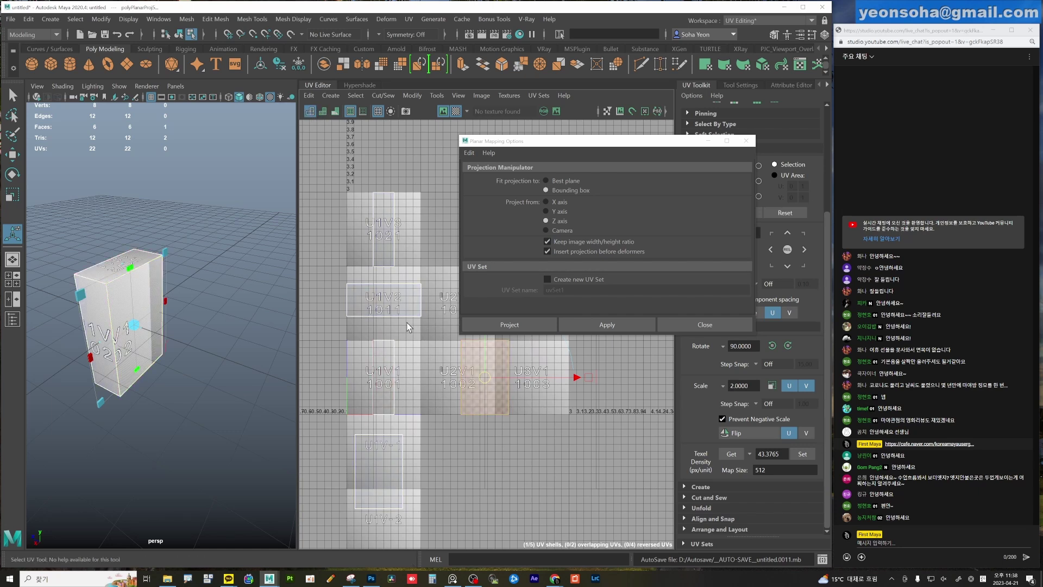
click(322, 111)
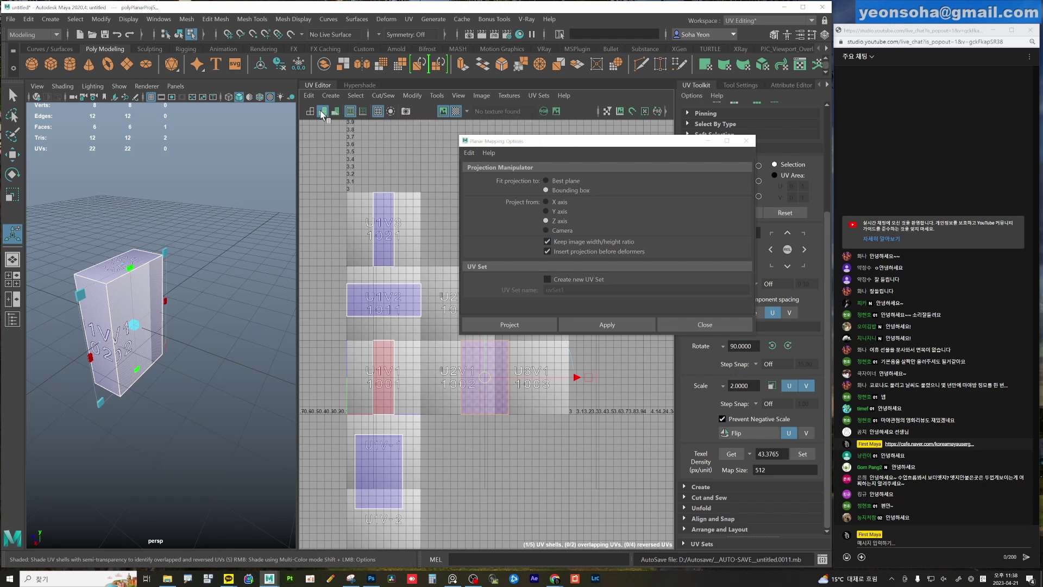
right_click(322, 113)
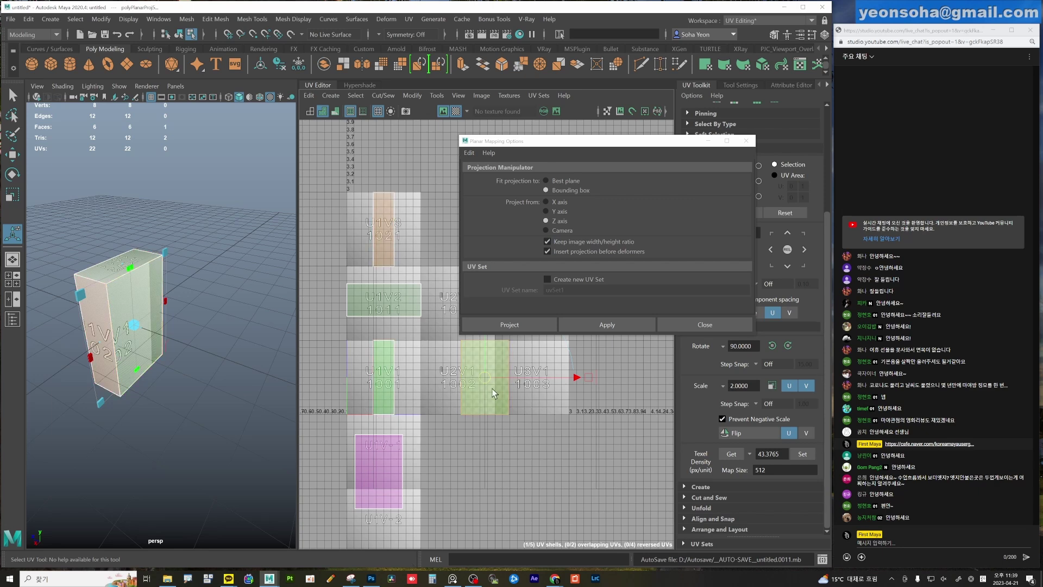
click(324, 112)
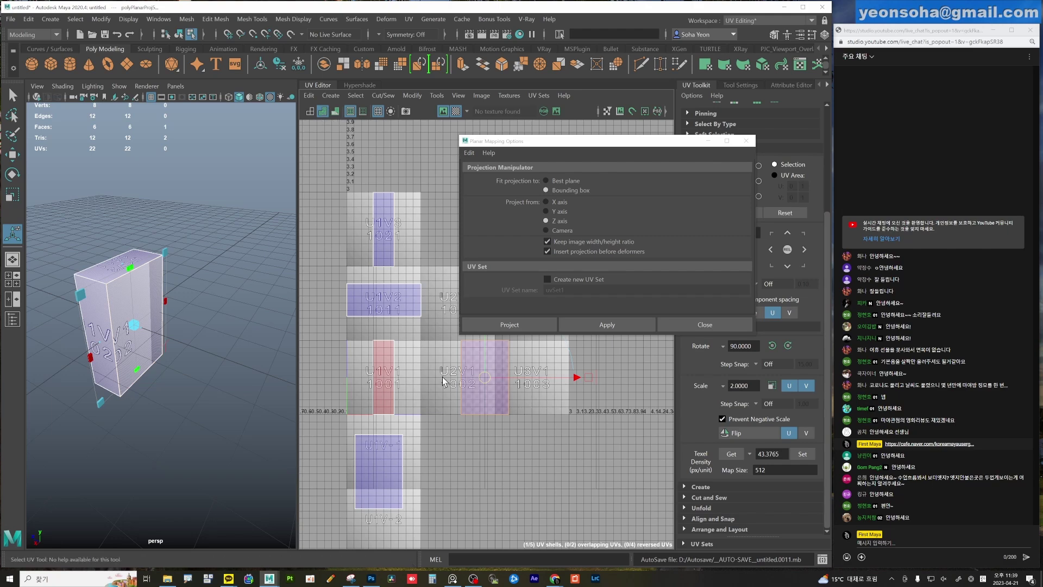
mouse_move(191, 356)
alt+mouse_down()
mouse_move(205, 344)
mouse_move(136, 380)
mouse_move(174, 375)
mouse_move(205, 433)
mouse_move(145, 375)
mouse_move(116, 375)
mouse_move(191, 388)
mouse_move(141, 462)
mouse_move(102, 484)
mouse_move(123, 482)
mouse_move(204, 418)
mouse_move(187, 419)
alt+mouse_up()
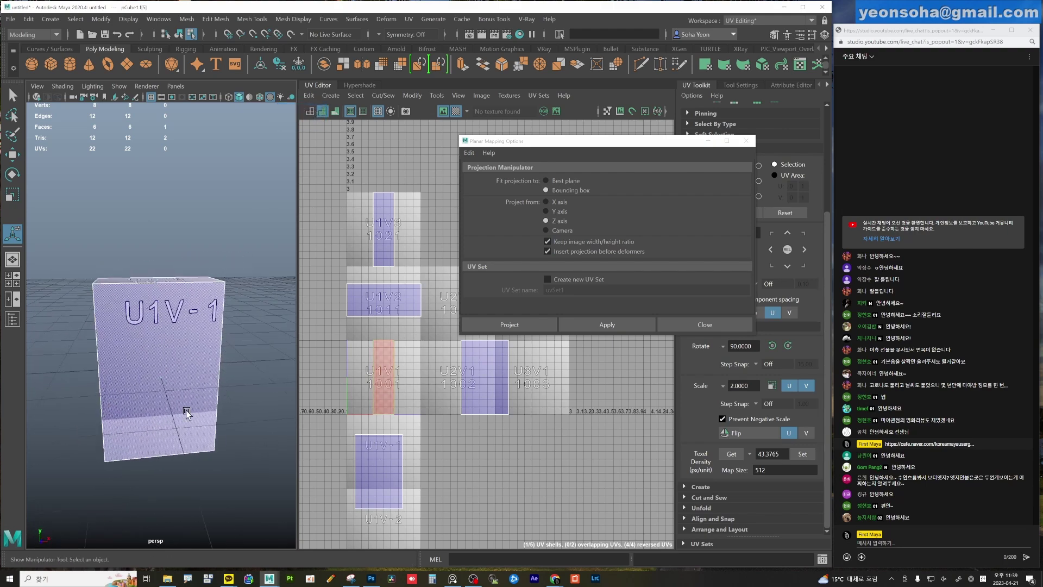
Planar-project the chosen face along X and move its shell to the U3V1/U4V1 border.
click(610, 325)
key(alt)
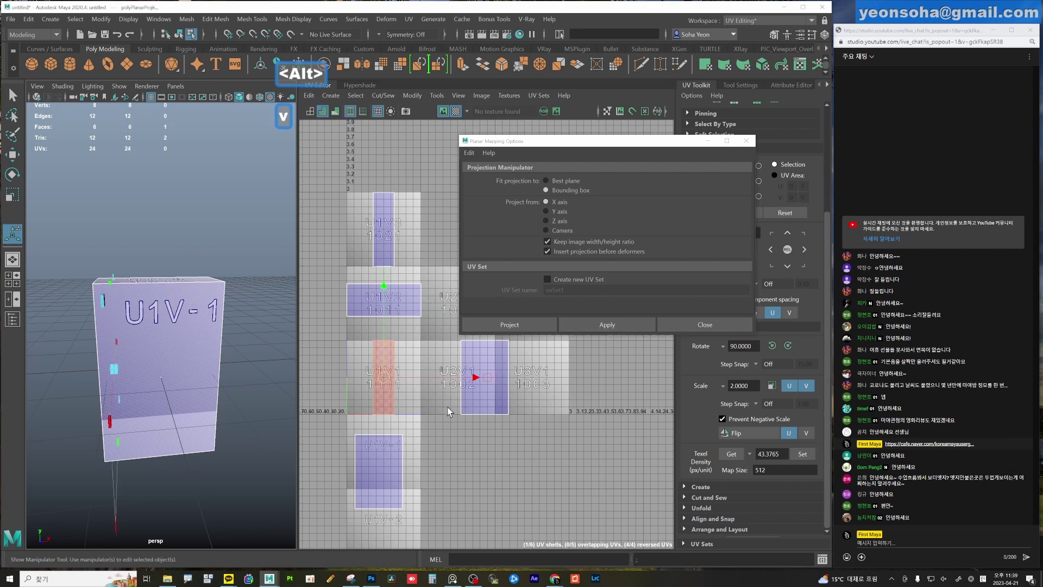
key(v)
drag(471, 385, 389, 376)
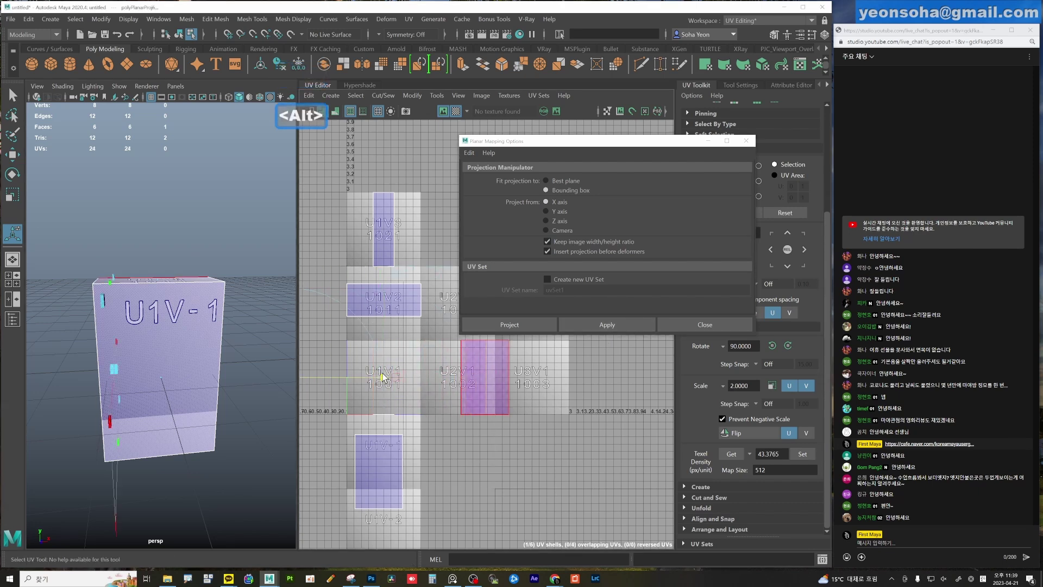
key(alt+w)
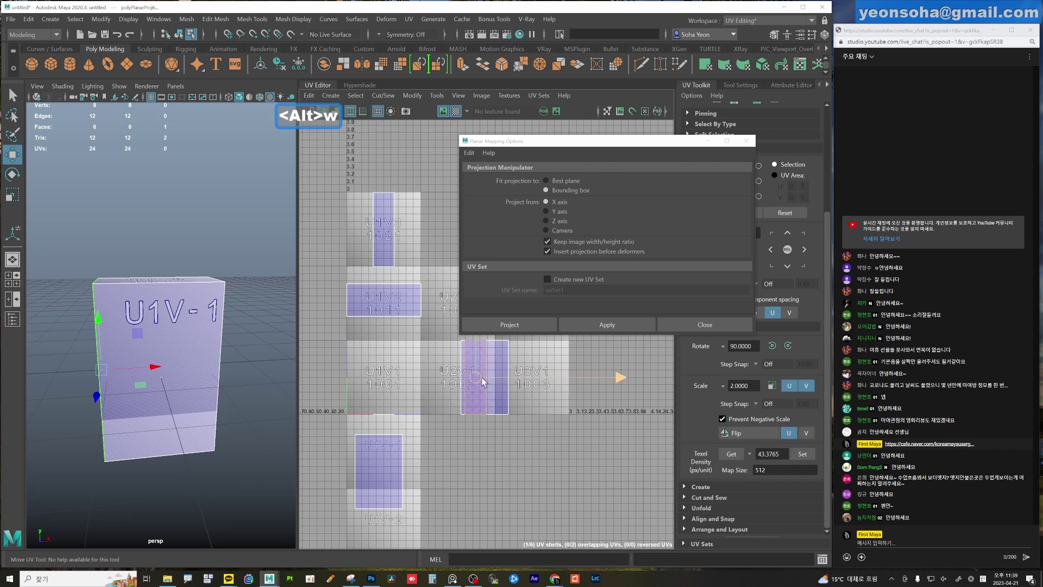
drag(482, 382, 560, 370)
alt+drag(163, 229, 166, 308)
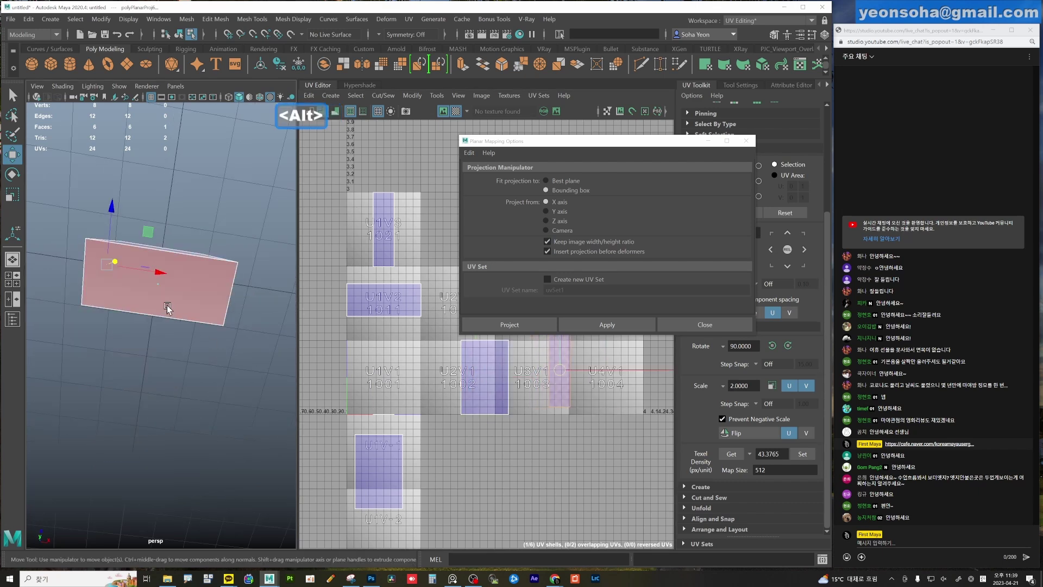
Project another face along Y, flip its reversed shell, and close Planar Mapping options.
mouse_move(217, 357)
alt+mouse_down()
mouse_move(171, 378)
mouse_move(156, 368)
alt+mouse_up()
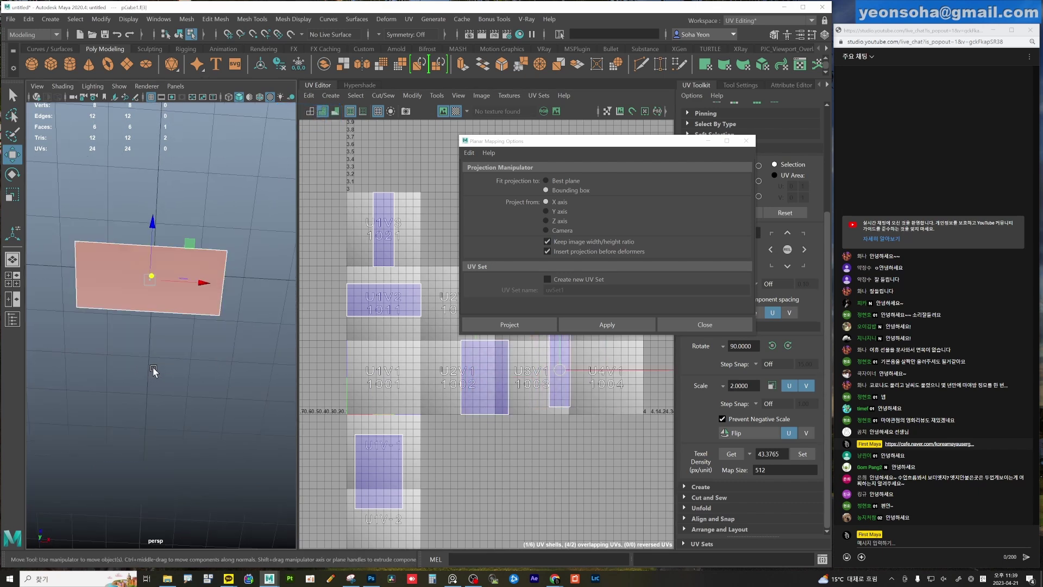
click(150, 303)
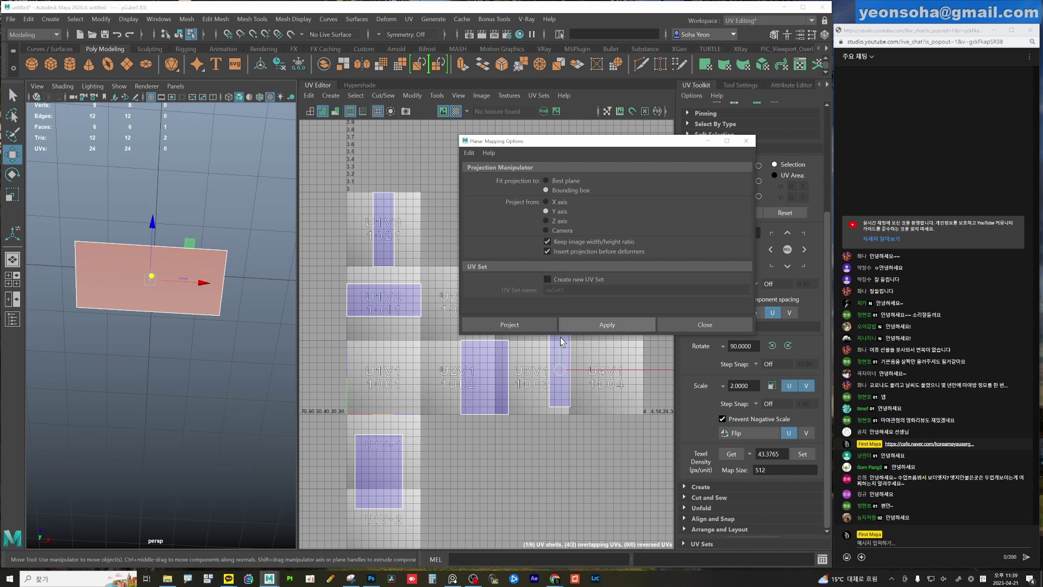
mouse_move(211, 326)
alt+mouse_down()
mouse_move(244, 408)
mouse_move(261, 397)
alt+mouse_up()
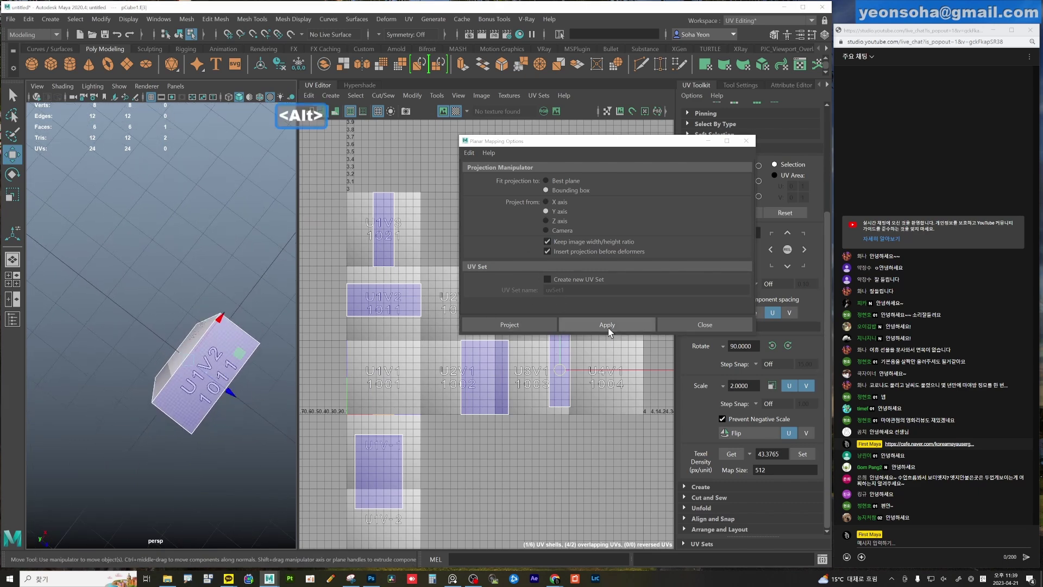
click(607, 324)
mouse_move(163, 342)
alt+mouse_down()
mouse_move(161, 308)
mouse_move(163, 326)
alt+mouse_up()
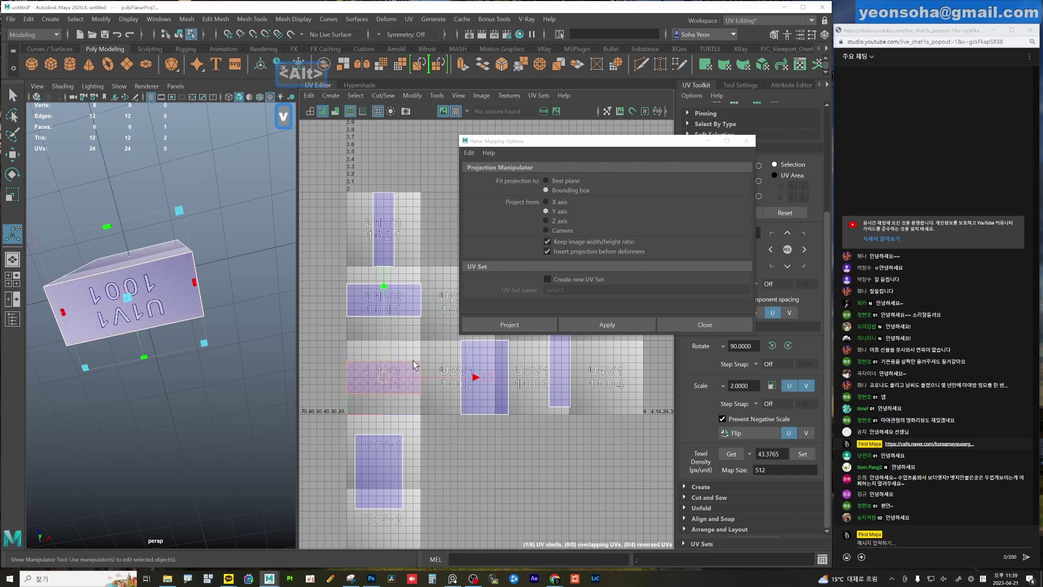
shift+right_drag(413, 360, 313, 391)
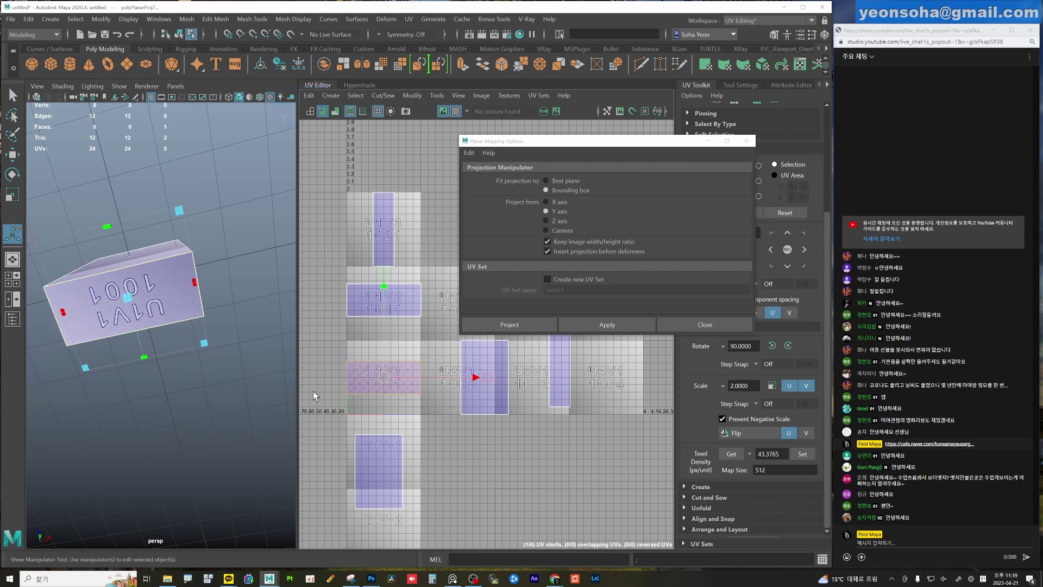
click(693, 322)
scroll(331, 344, down, 1)
alt+middle_drag(332, 345, 377, 333)
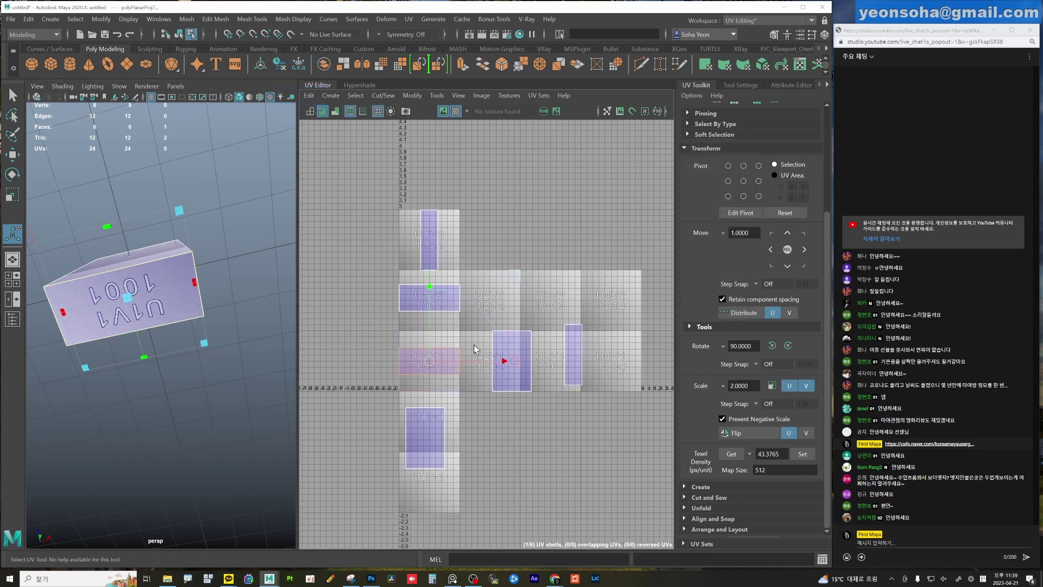
mouse_move(179, 337)
alt+mouse_down()
mouse_move(145, 386)
mouse_move(211, 385)
alt+mouse_up()
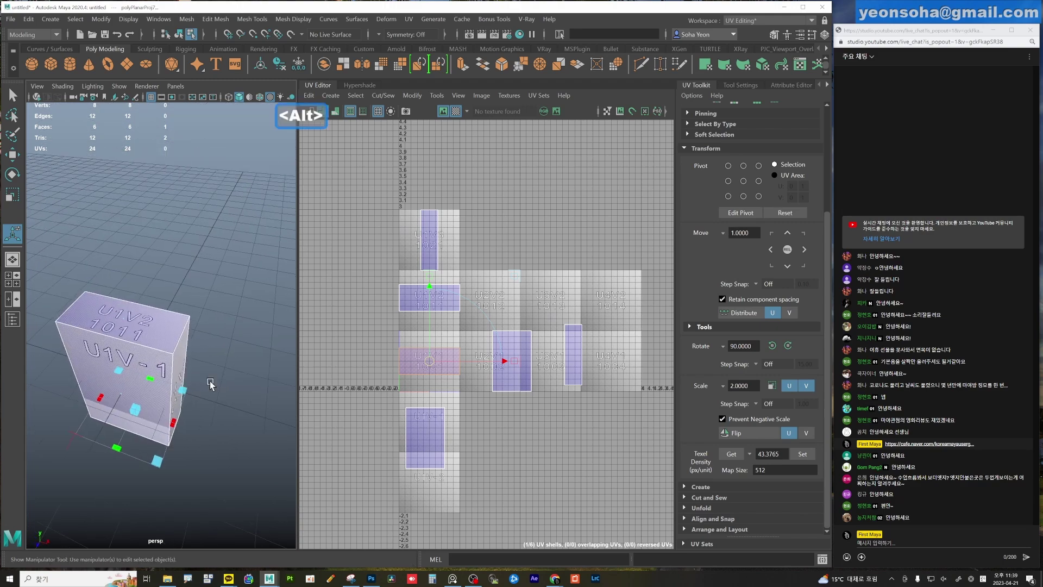
alt+drag(275, 402, 112, 314)
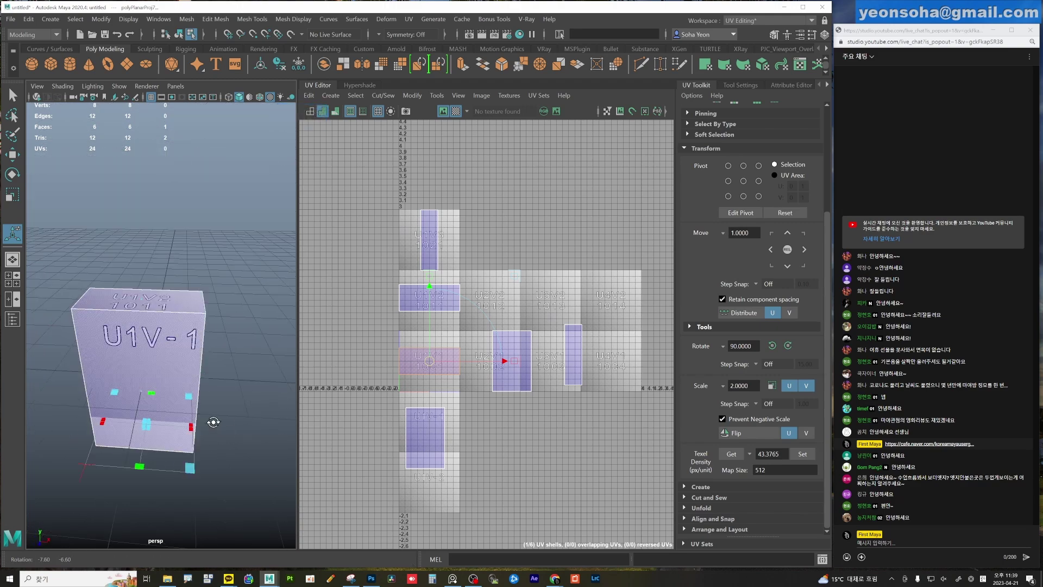
key(alt)
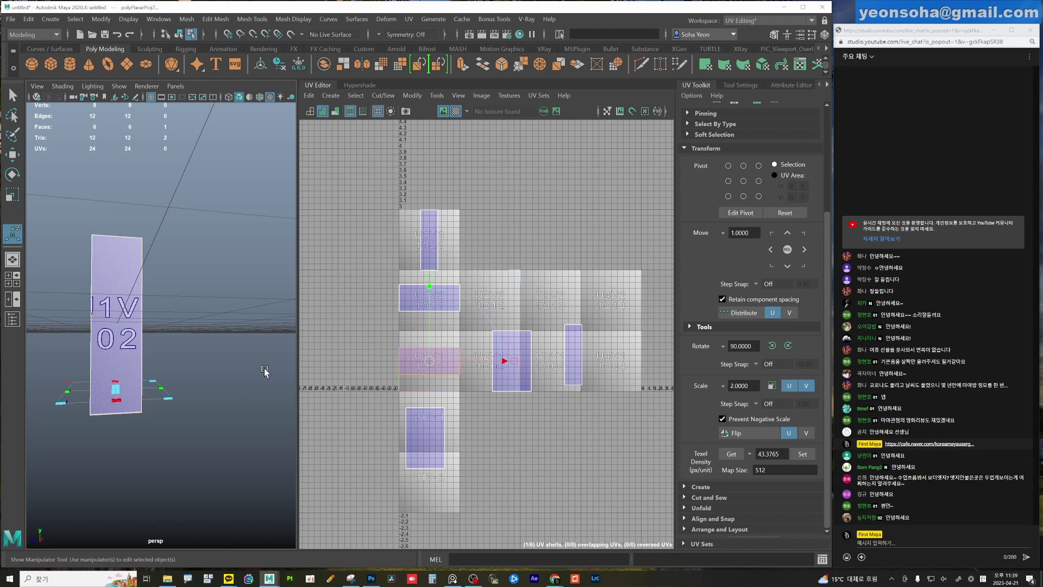
alt+drag(265, 372, 266, 386)
key(q)
click(266, 385)
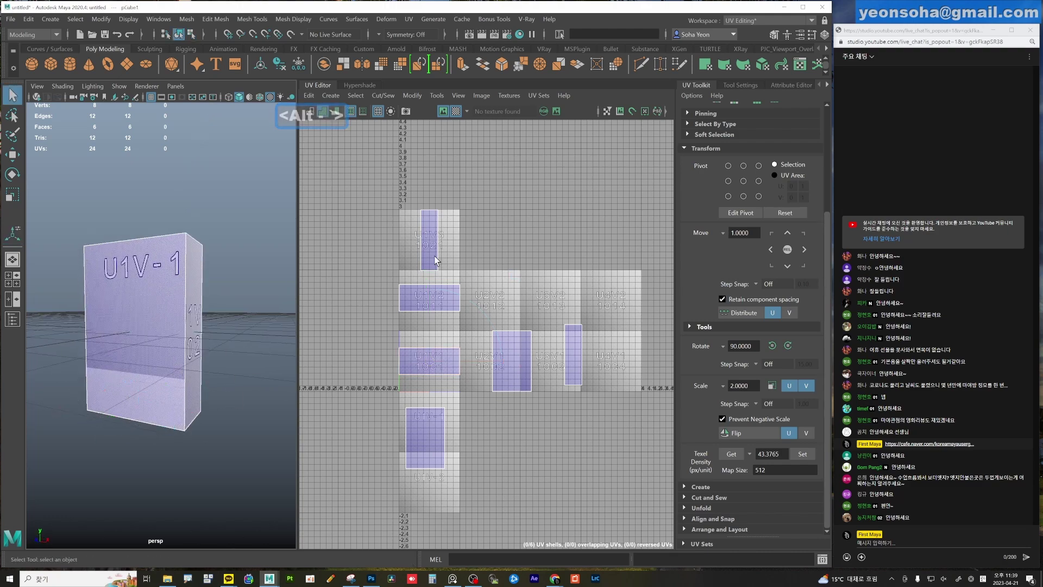
alt+drag(179, 326, 250, 338)
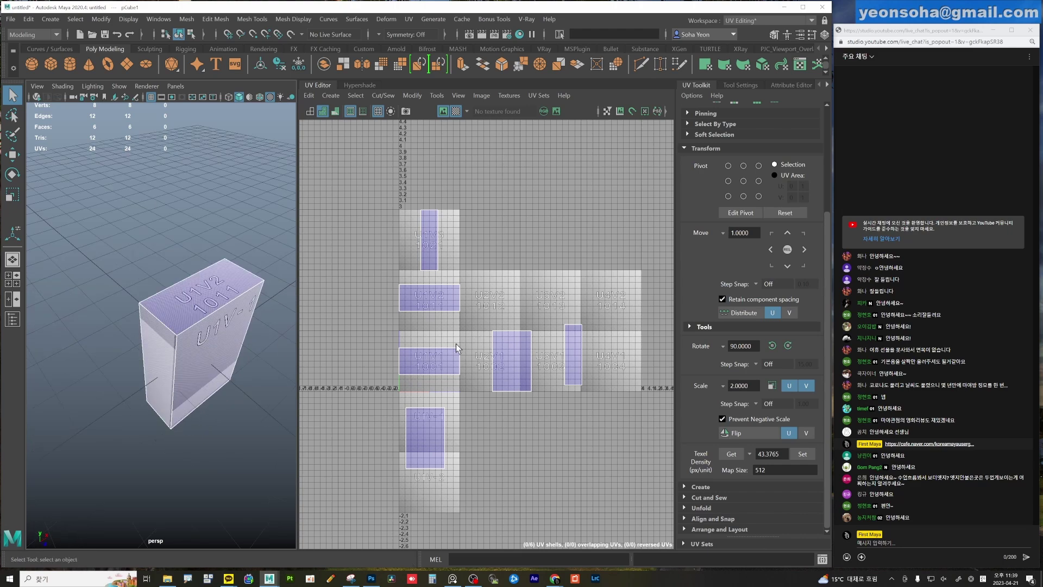
alt+right_drag(456, 344, 621, 333)
mouse_move(270, 370)
alt+mouse_down()
mouse_move(139, 419)
mouse_move(140, 345)
alt+mouse_up()
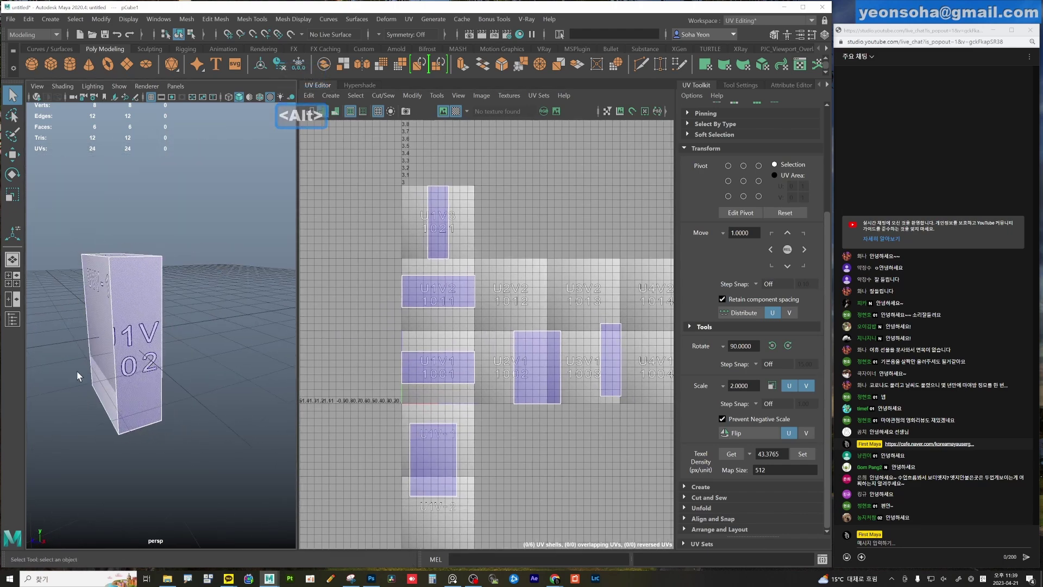
mouse_move(183, 413)
alt+mouse_down()
mouse_move(158, 289)
mouse_move(144, 326)
alt+mouse_up()
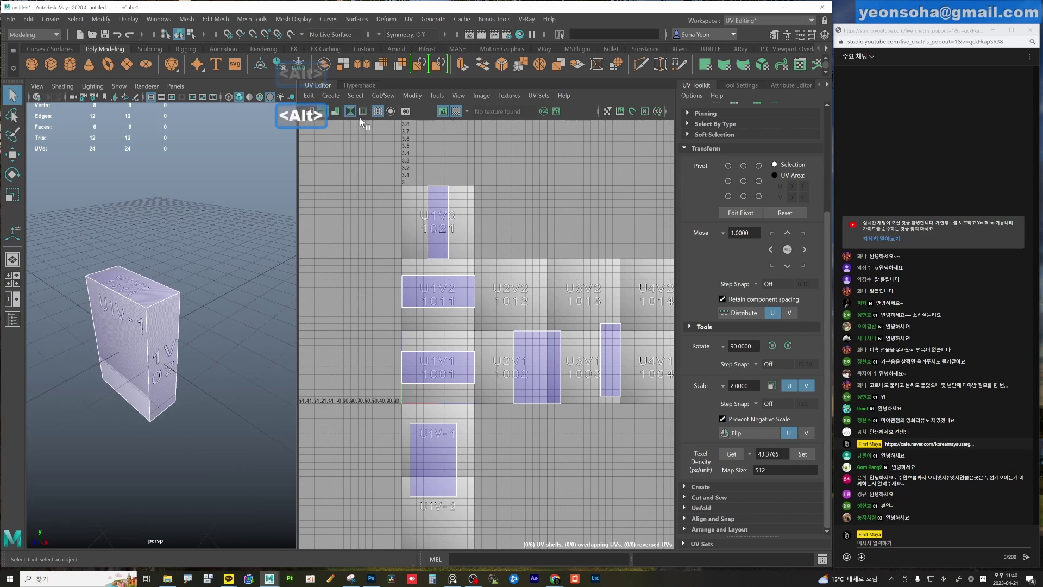
Automatically project the box's UVs and re-lay out the shells in the 0-1 tile.
click(331, 97)
click(359, 140)
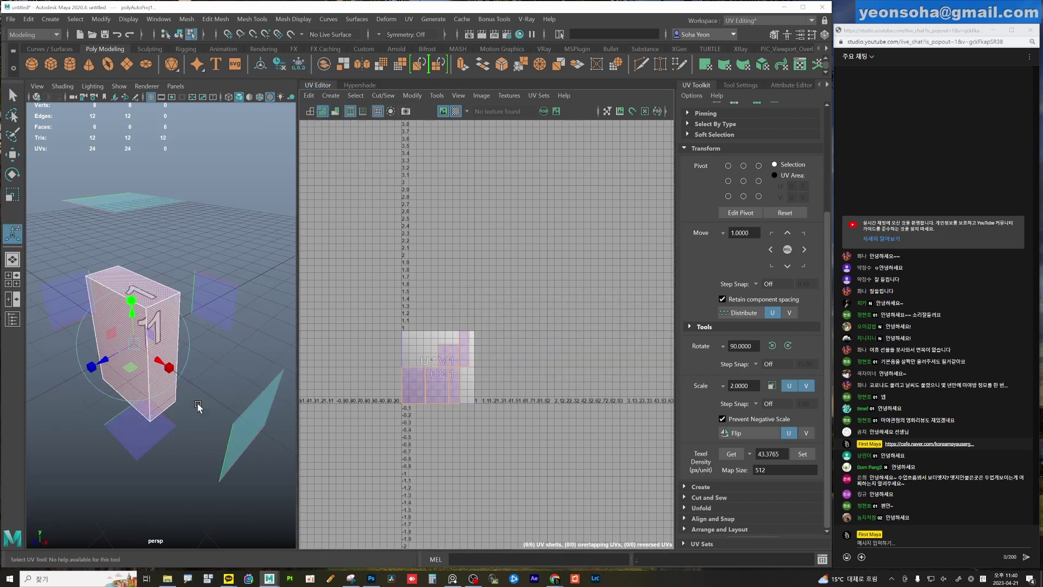
mouse_move(197, 407)
alt+mouse_down()
mouse_move(207, 286)
mouse_move(209, 348)
alt+mouse_up()
scroll(422, 360, up, 3)
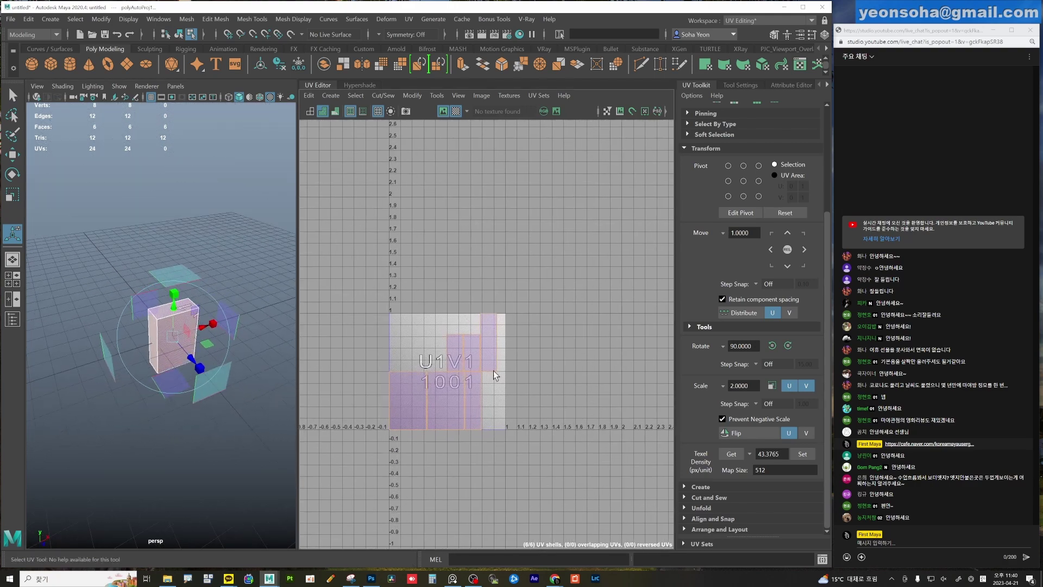
scroll(494, 375, up, 2)
key(alt+z)
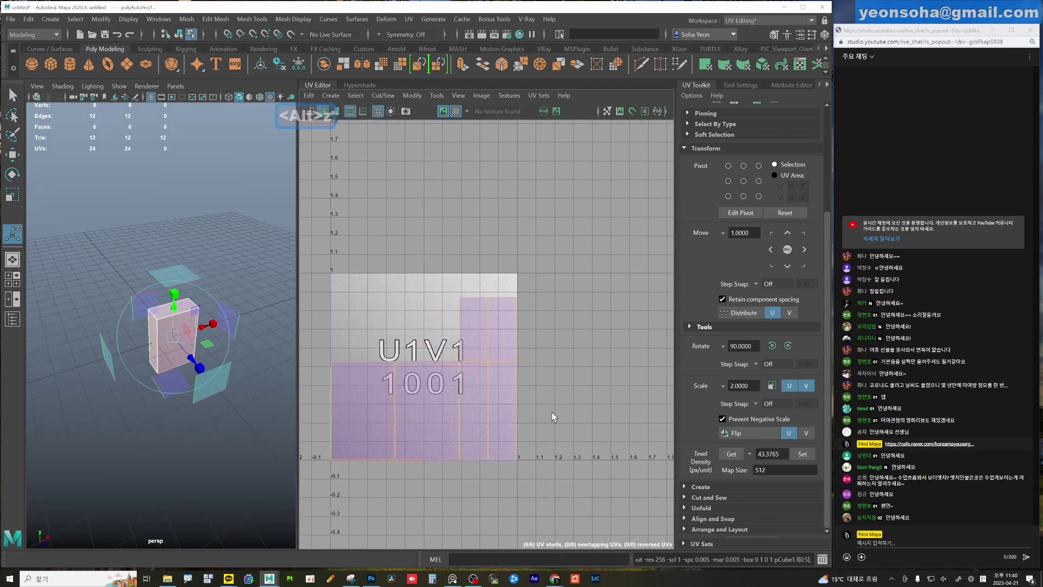
Return to object mode and delete the box.
mouse_move(264, 385)
alt+mouse_down()
mouse_move(190, 380)
mouse_move(170, 364)
alt+mouse_up()
key(F8)
key(w)
click(330, 95)
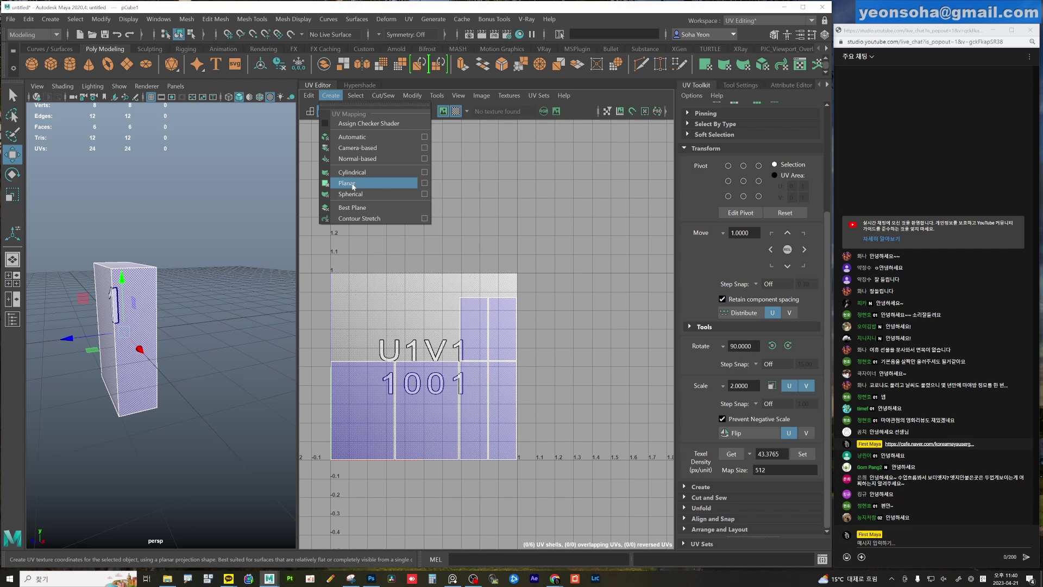
click(197, 337)
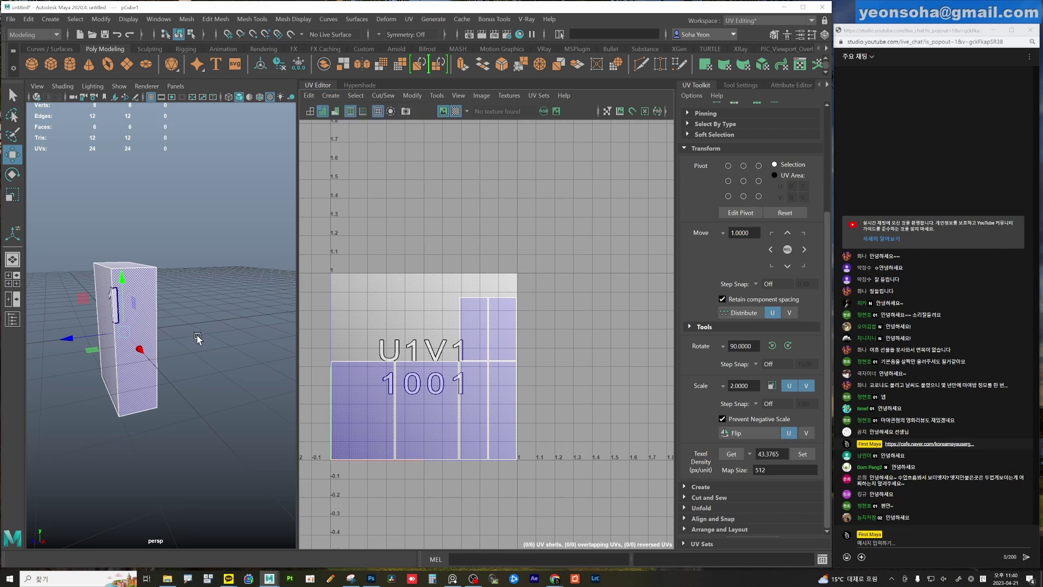
mouse_move(152, 357)
alt+mouse_down()
mouse_move(223, 345)
mouse_move(233, 326)
mouse_move(176, 338)
mouse_move(170, 363)
mouse_move(184, 329)
alt+mouse_up()
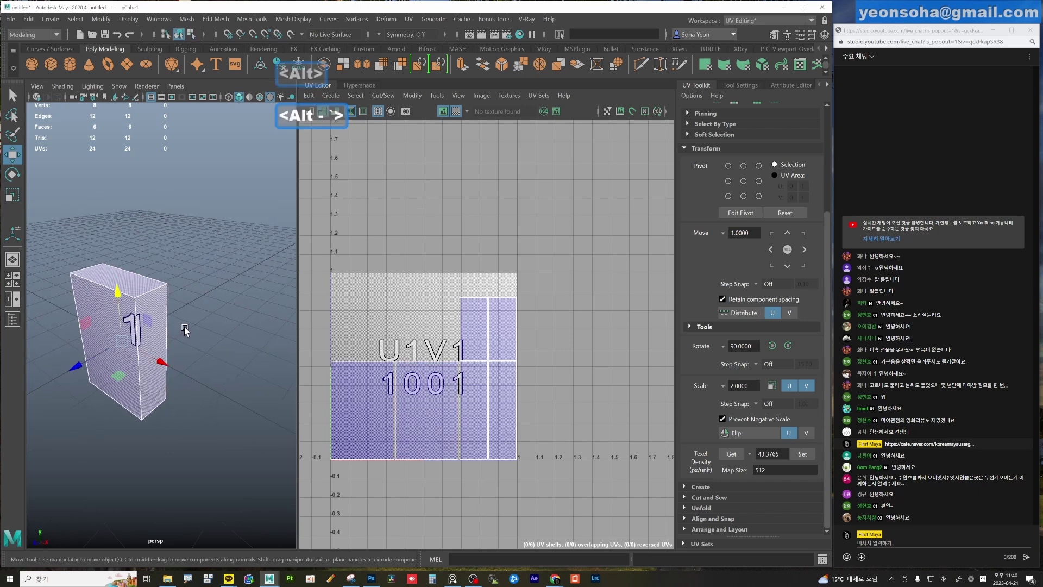
key(Delete)
Create a new polygon cylinder from the primitive marking menu.
shift+right_click(168, 305)
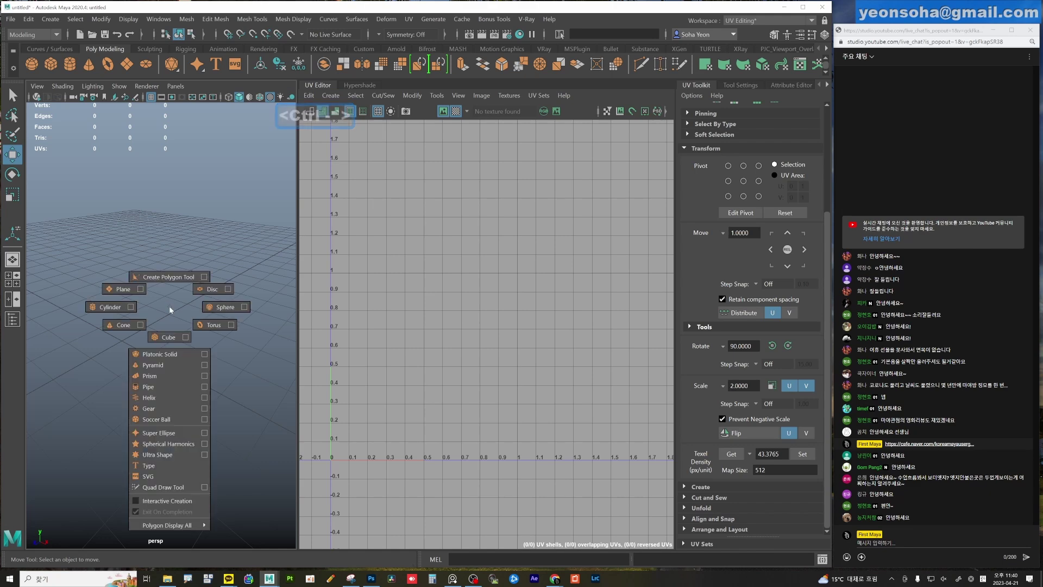
click(114, 308)
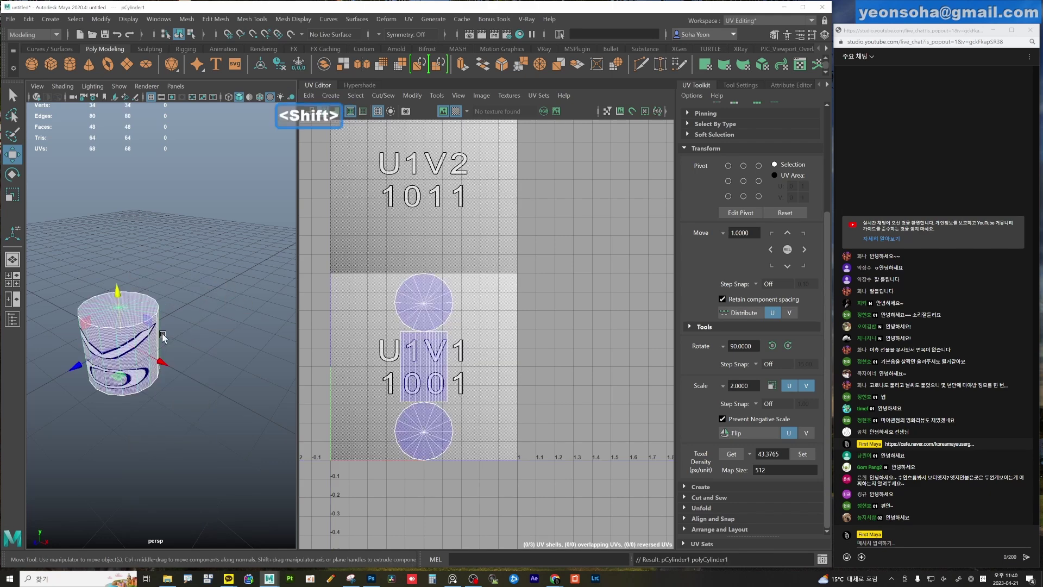
alt+drag(114, 326, 163, 304)
Apply a planar UV projection to the cylinder and inspect it from several angles.
click(331, 96)
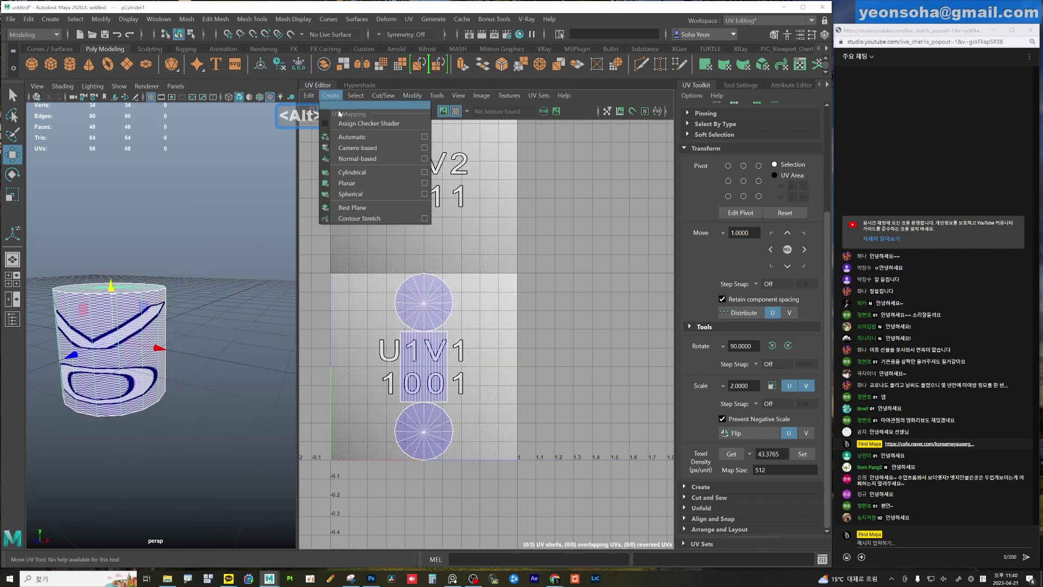
click(425, 183)
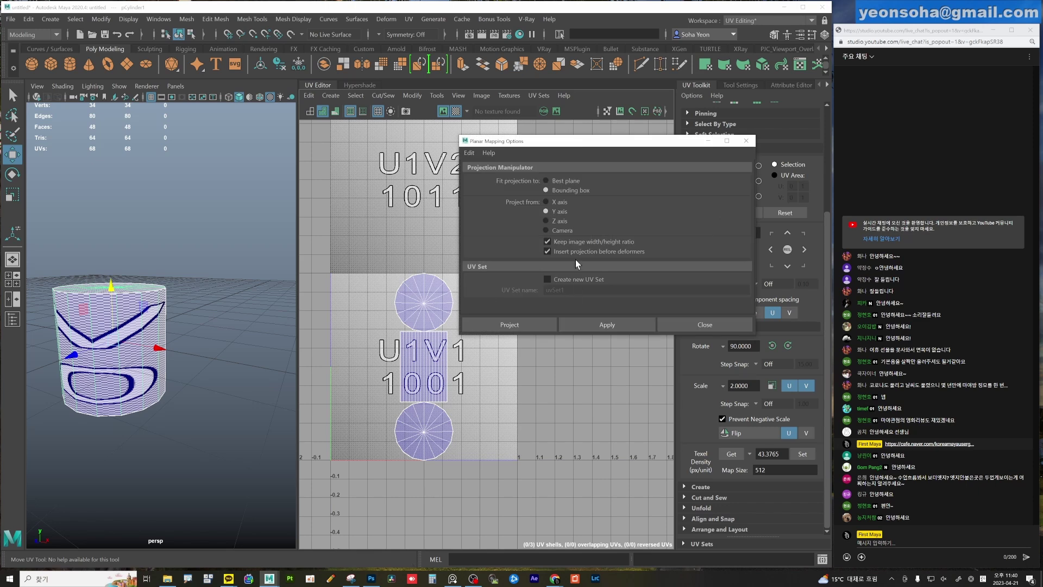
click(607, 325)
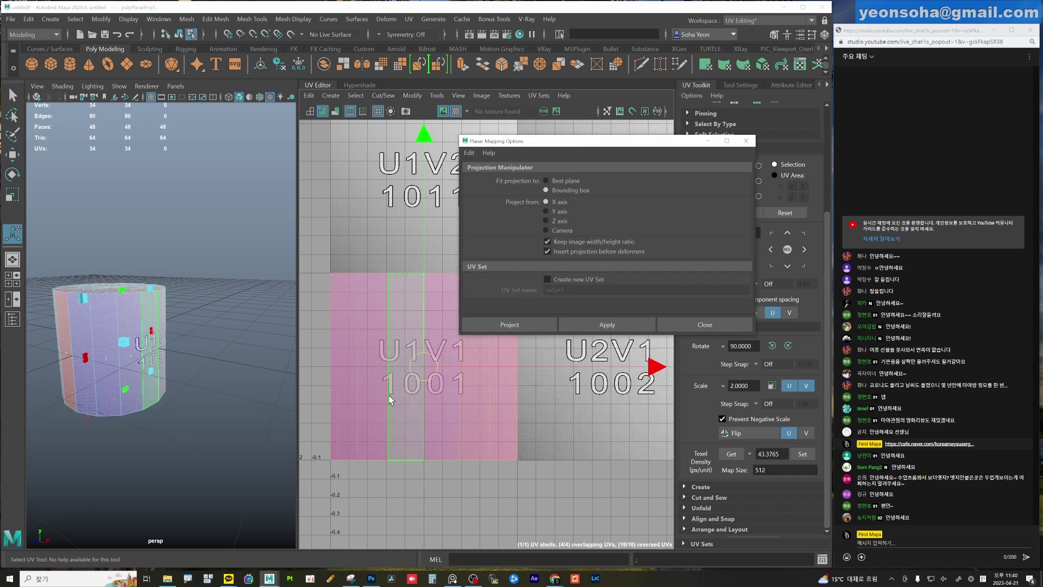
scroll(127, 377, down, 3)
key(alt)
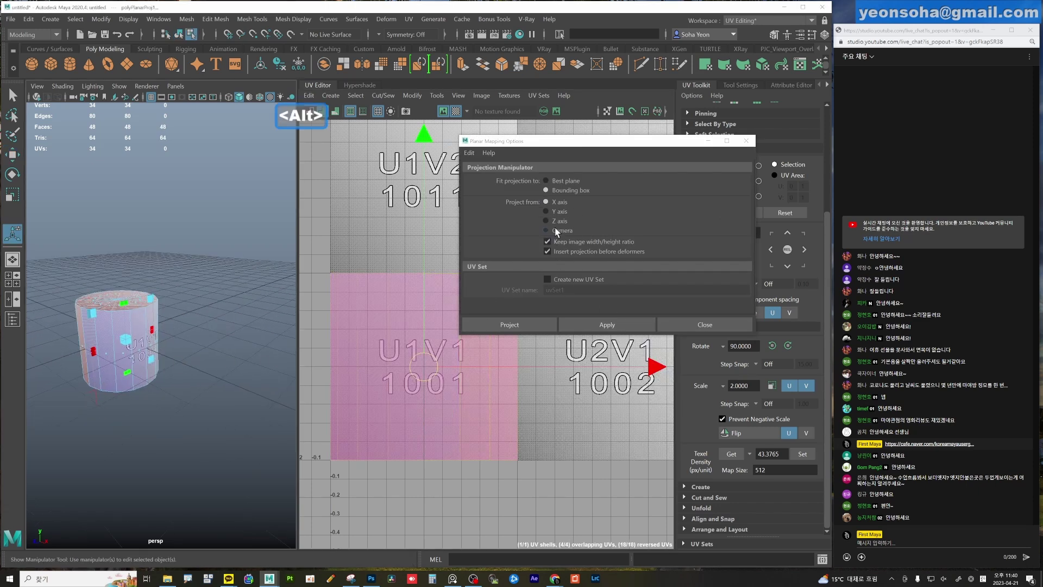
mouse_move(217, 354)
alt+mouse_down()
mouse_move(255, 368)
mouse_move(155, 361)
alt+mouse_up()
scroll(191, 392, up, 3)
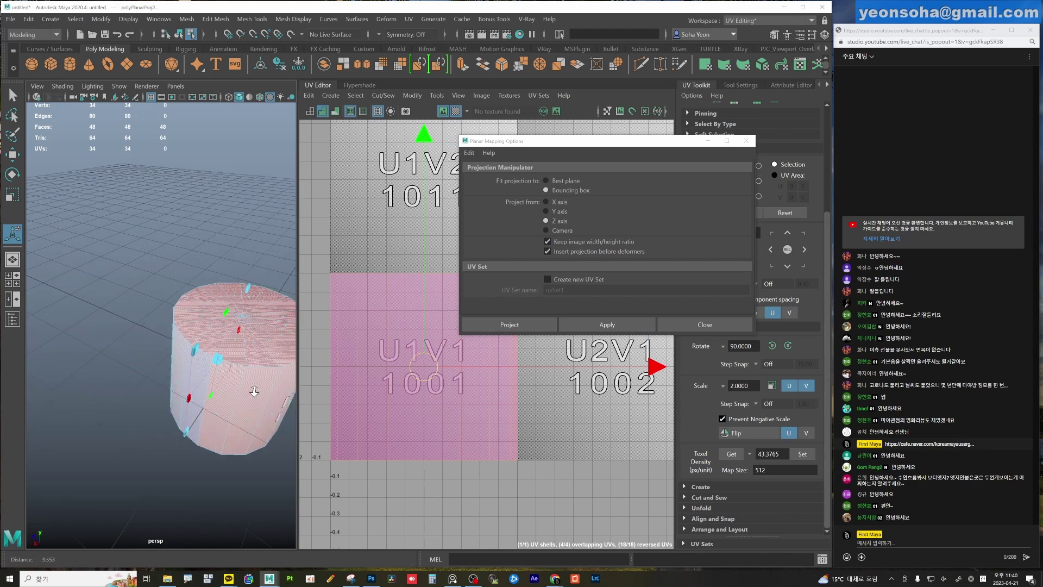
scroll(205, 382, up, 3)
scroll(159, 364, up, 3)
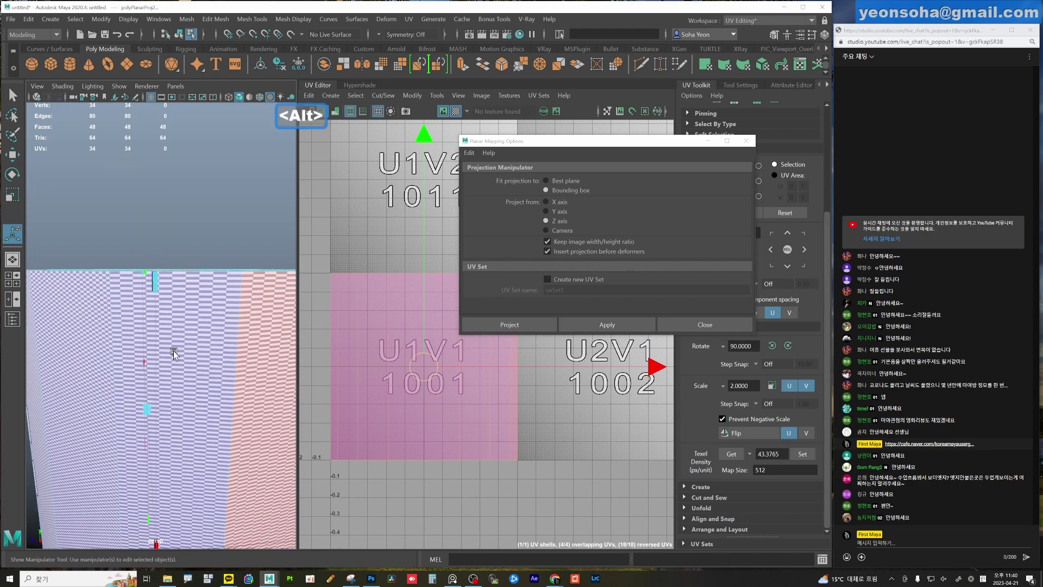
mouse_move(170, 350)
alt+mouse_down()
mouse_move(185, 354)
mouse_move(183, 308)
mouse_move(163, 333)
mouse_move(142, 309)
mouse_move(176, 313)
alt+mouse_up()
scroll(170, 354, up, 3)
scroll(166, 334, down, 5)
scroll(180, 343, down, 5)
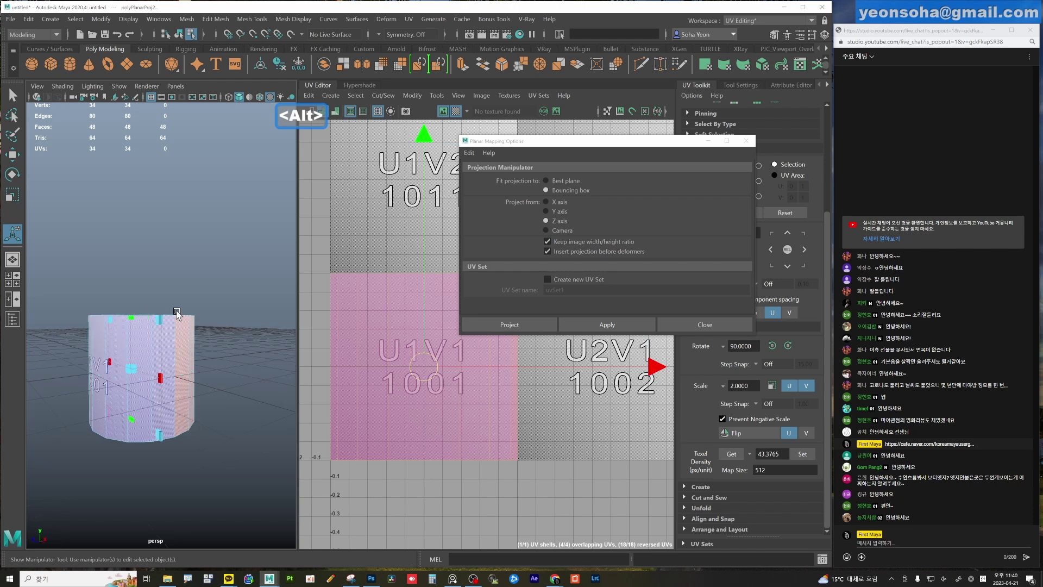
Delete the cylinder's top and bottom cap faces, leaving an open tube.
key(alt+z)
key(ctrl+z)
mouse_move(175, 389)
alt+mouse_down()
mouse_move(183, 367)
mouse_move(97, 443)
alt+mouse_up()
key(ctrl+z)
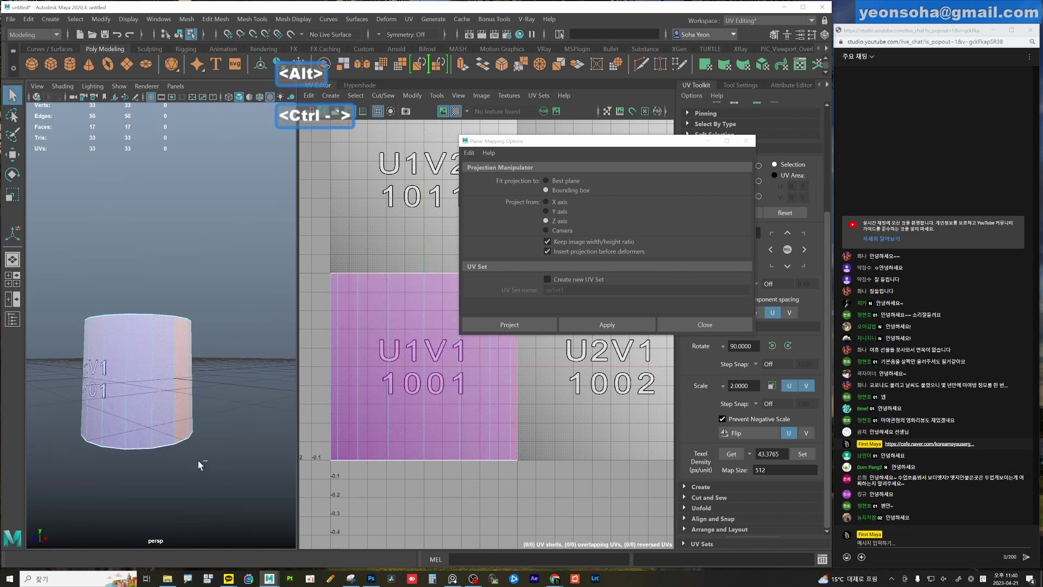
mouse_move(197, 458)
alt+mouse_down()
mouse_move(144, 454)
mouse_move(102, 469)
mouse_move(108, 478)
alt+mouse_up()
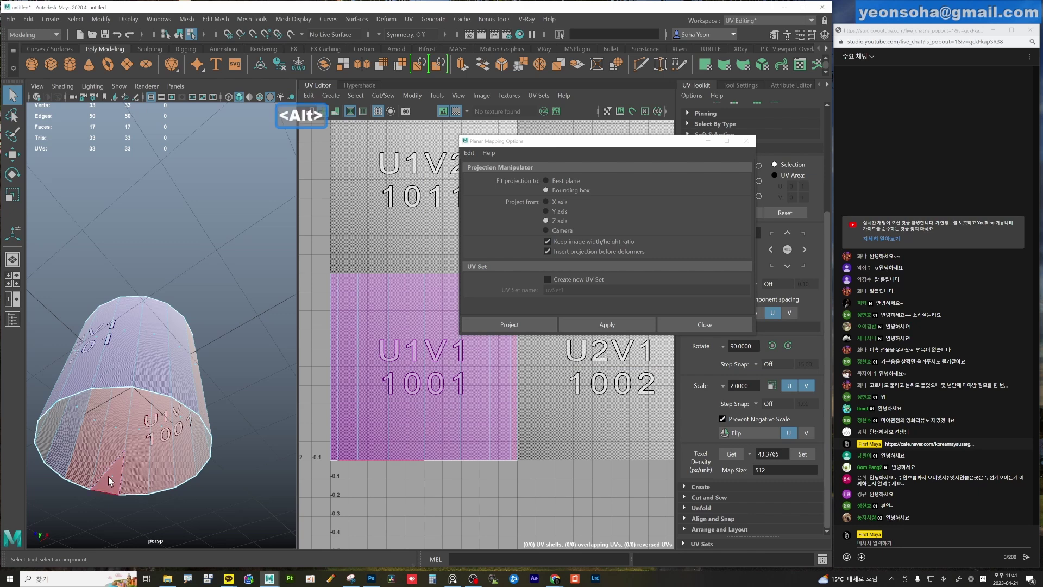
key(ctrl+z)
key(ctrl+z)
alt+drag(198, 292, 208, 382)
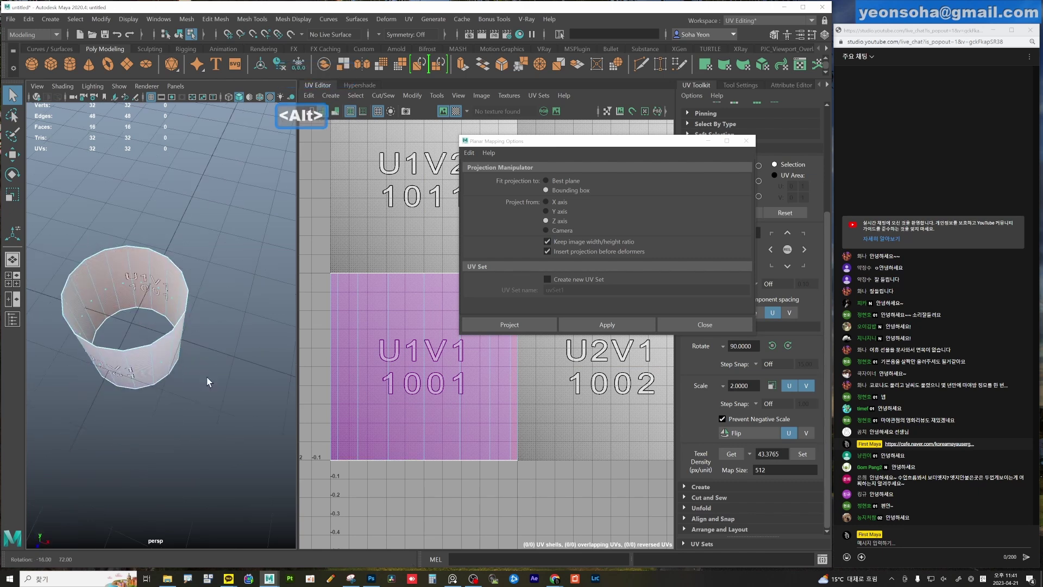
alt+drag(67, 325, 188, 348)
alt+right_drag(188, 347, 230, 343)
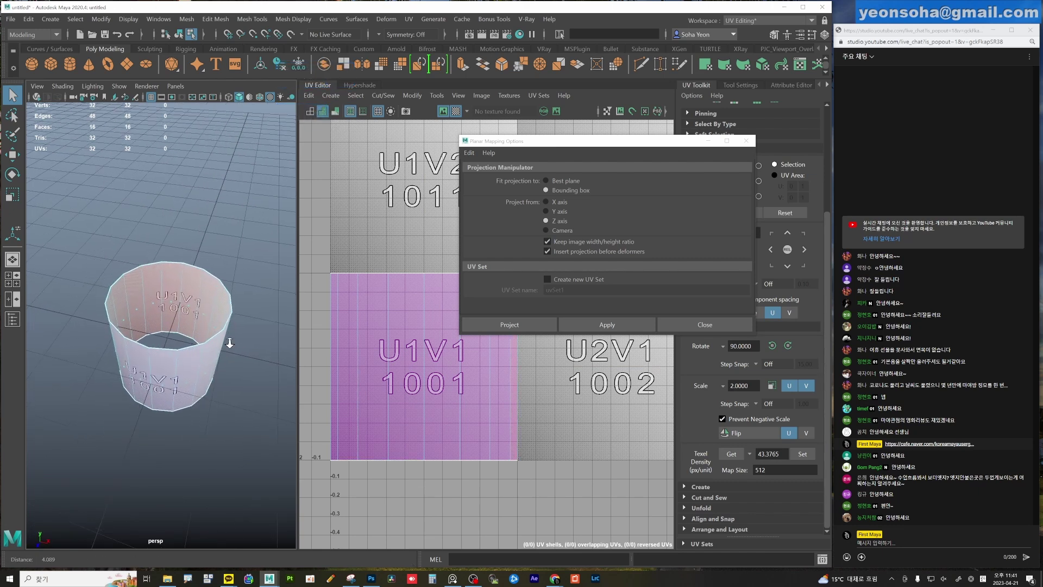
Close the Planar Mapping options and make a first cylindrical projection attempt on the tube.
click(697, 325)
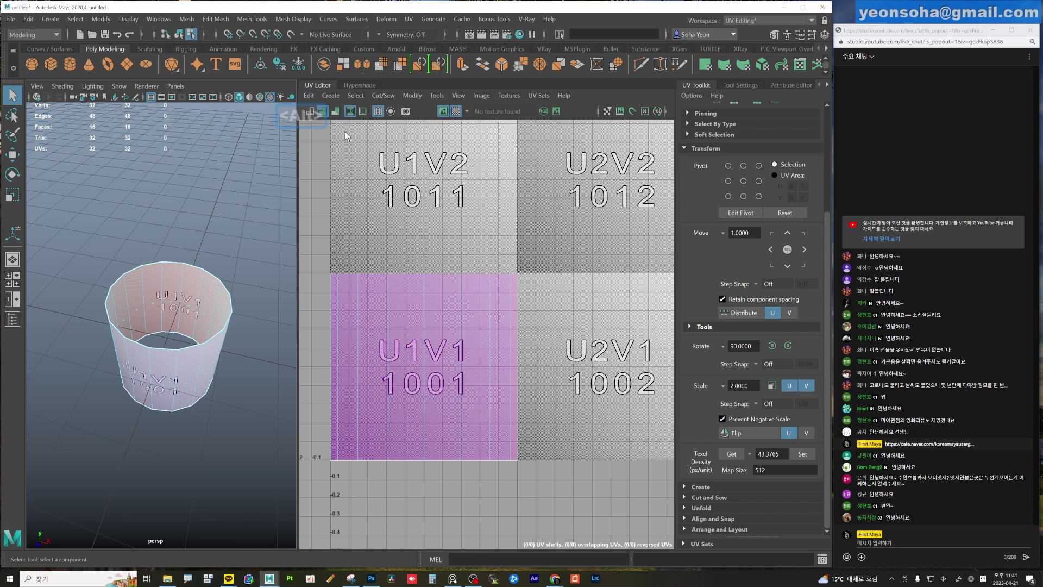
click(330, 99)
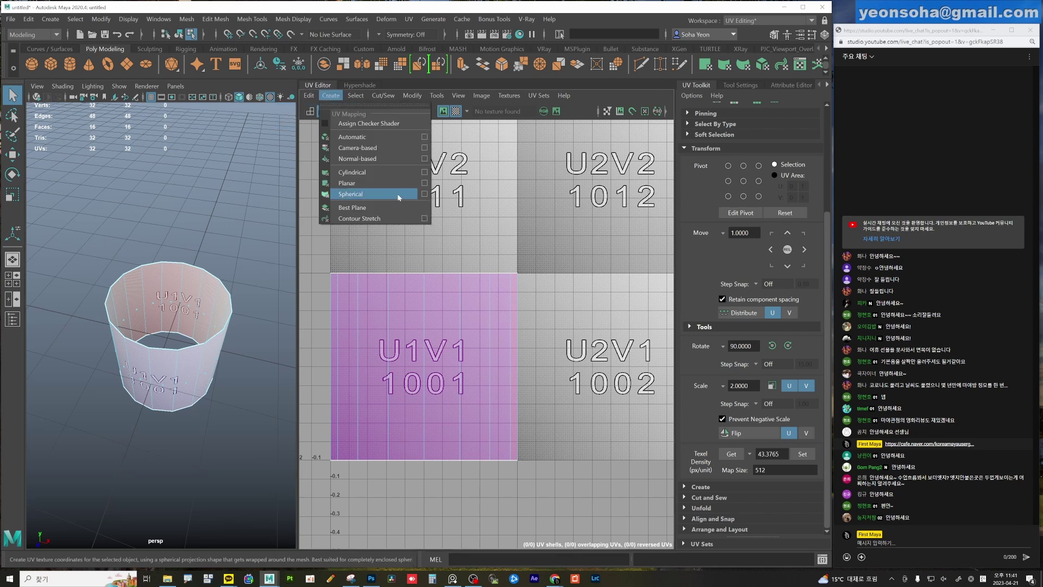
click(368, 174)
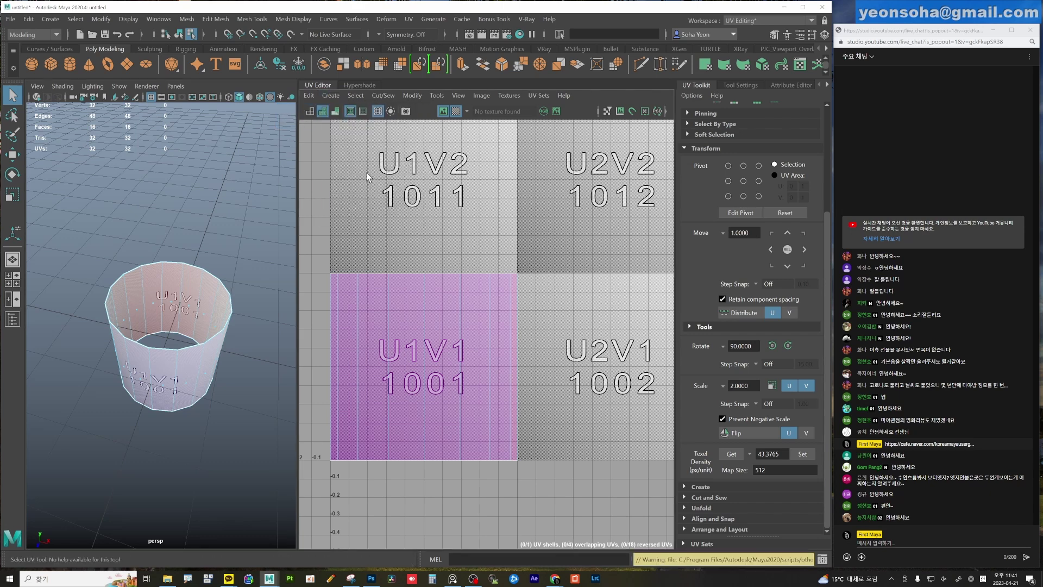
alt+drag(285, 279, 247, 305)
key(w)
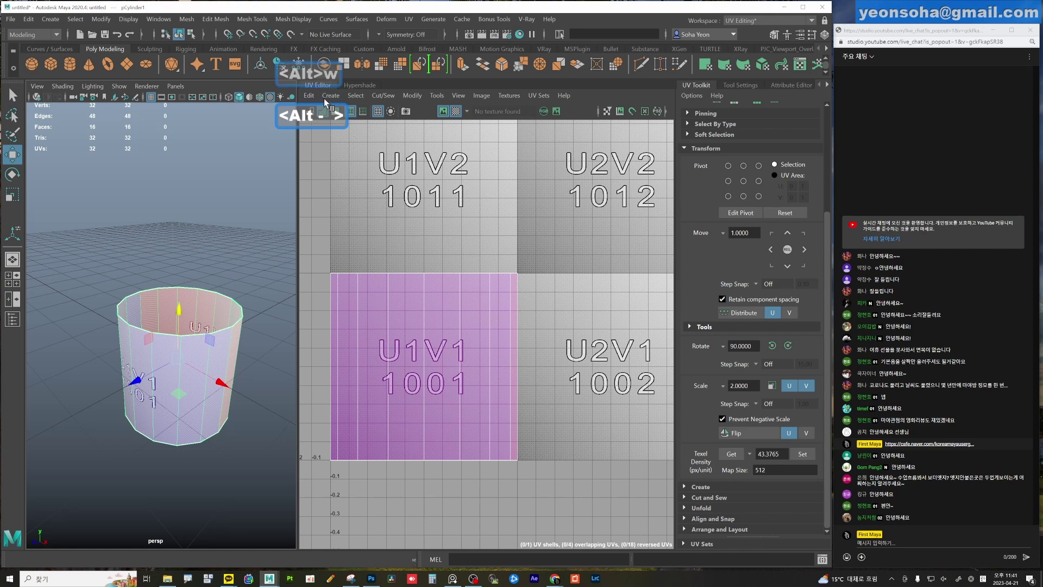
Wrap a cylindrical UV projection around the tube and inspect its manipulator from all sides.
click(330, 96)
click(352, 172)
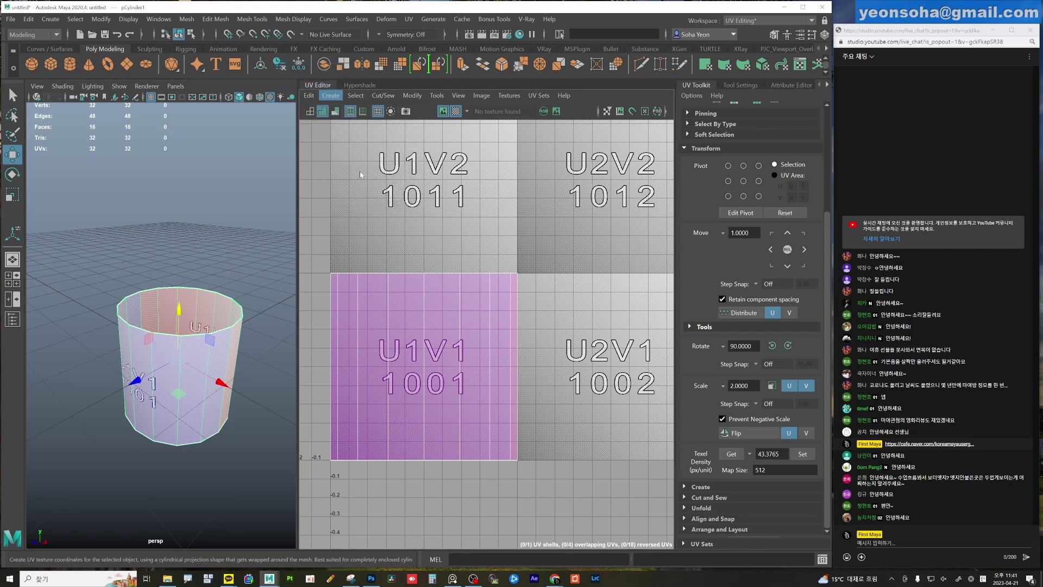
alt+drag(187, 397, 121, 332)
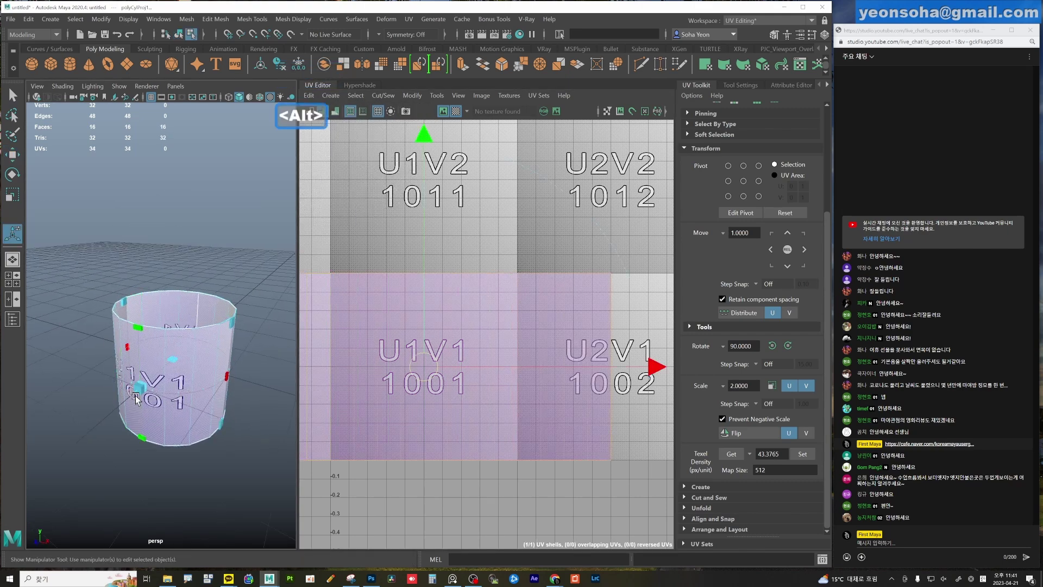
mouse_move(137, 411)
alt+mouse_down()
mouse_move(114, 387)
mouse_move(101, 333)
alt+mouse_up()
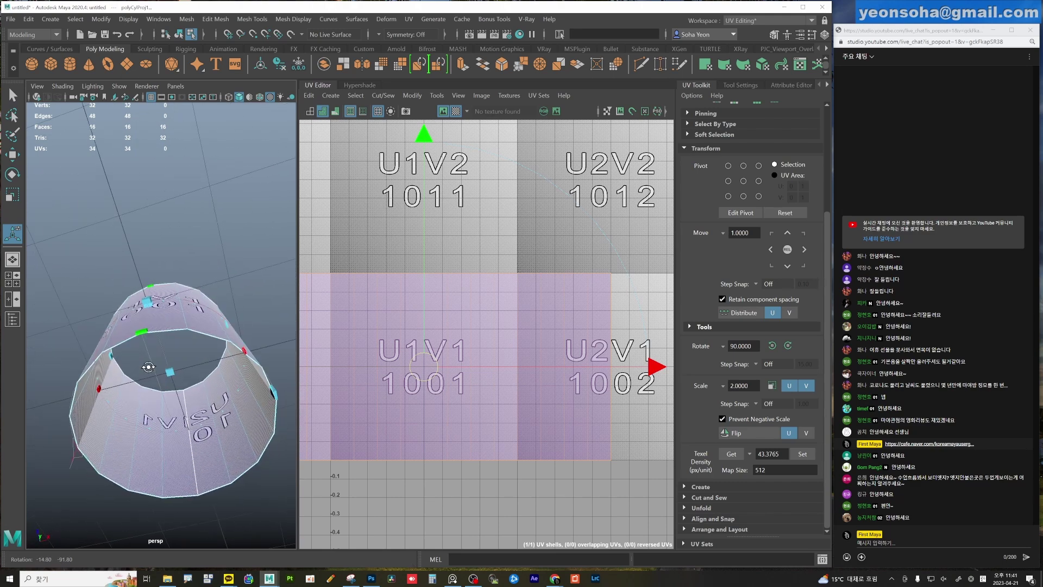
alt+drag(239, 331, 184, 392)
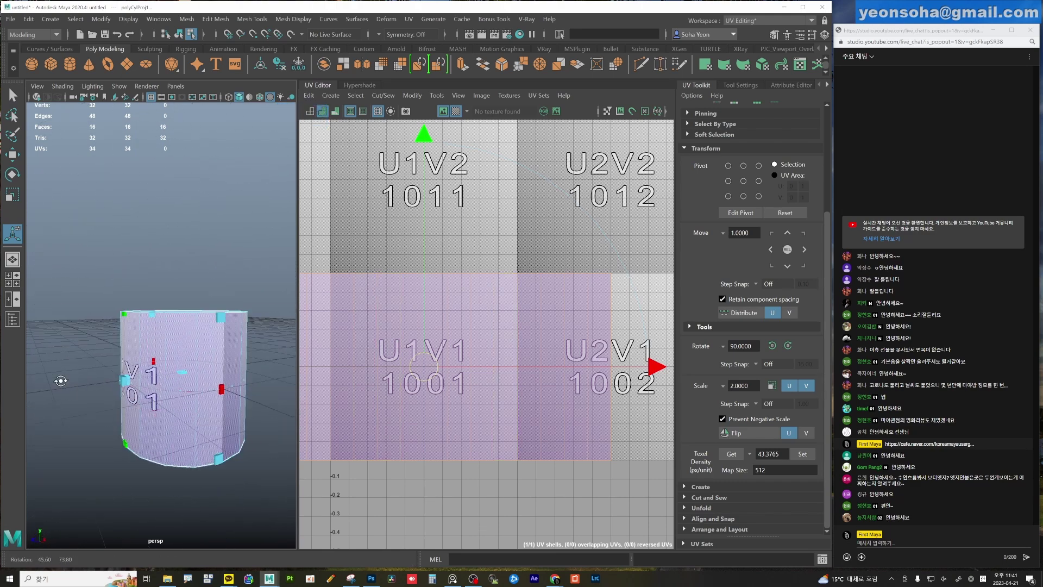
scroll(129, 389, up, 3)
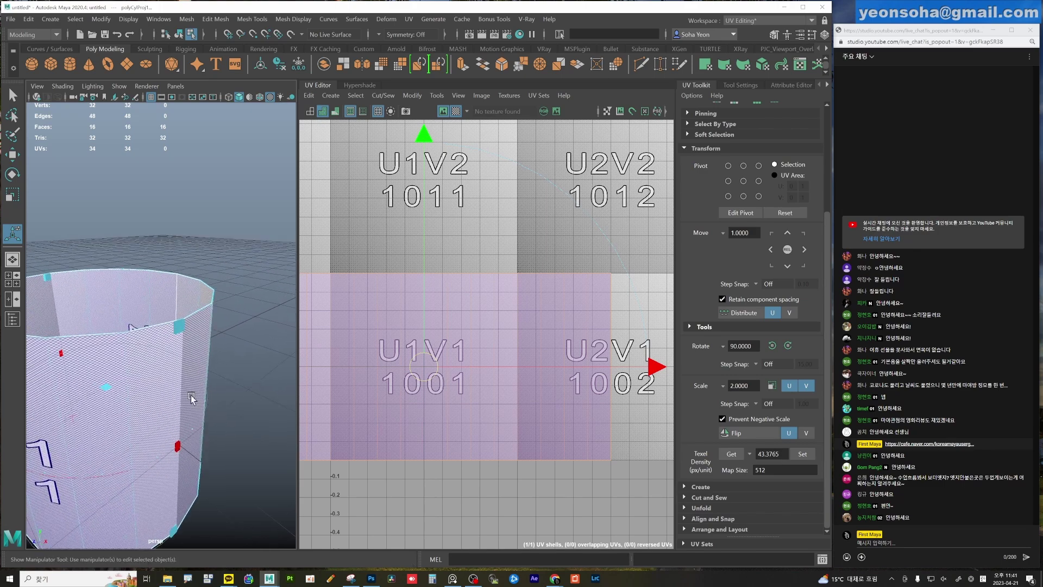
scroll(164, 383, up, 3)
mouse_move(159, 385)
alt+mouse_down()
mouse_move(153, 440)
mouse_move(166, 450)
alt+mouse_up()
scroll(154, 397, down, 5)
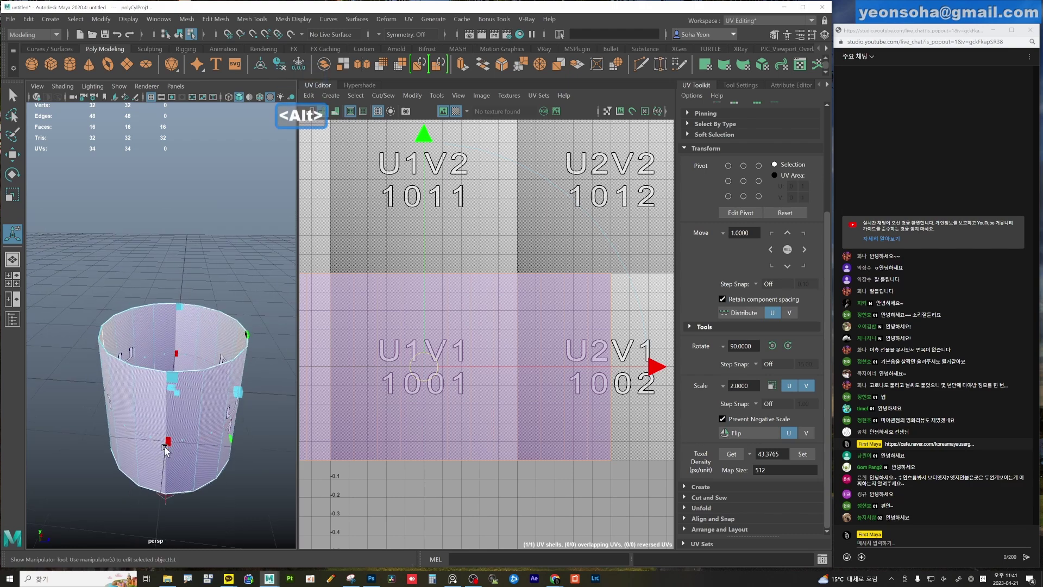
alt+drag(243, 412, 181, 426)
mouse_move(205, 380)
alt+mouse_down()
mouse_move(143, 410)
mouse_move(120, 372)
mouse_move(148, 378)
alt+mouse_up()
mouse_move(124, 340)
alt+mouse_down()
mouse_move(159, 386)
mouse_move(213, 333)
mouse_move(184, 372)
alt+mouse_up()
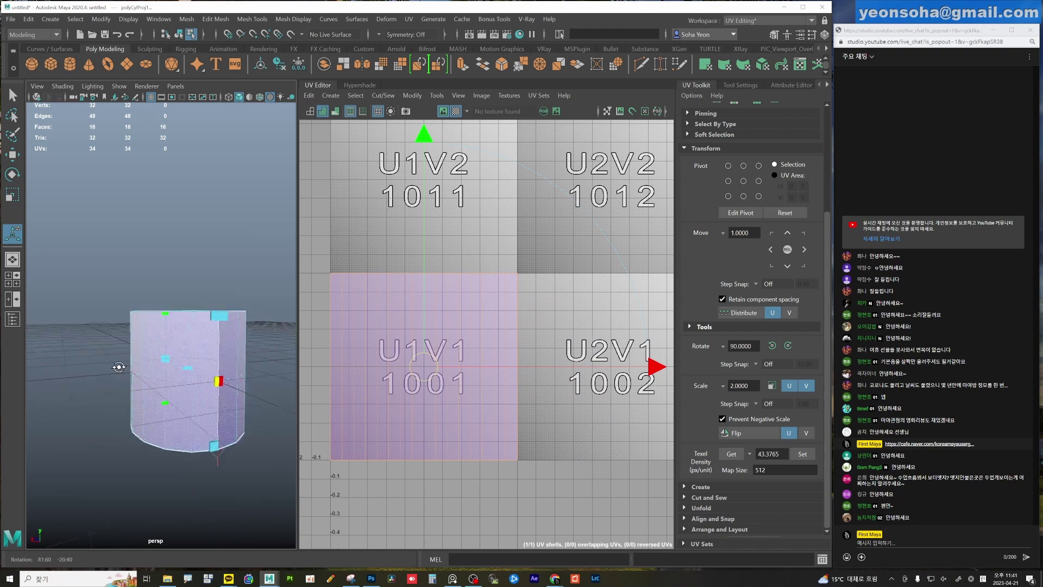
Set polyCylProj1's Projection Horizontal Sweep from 180 to 360 degrees.
key(ctrl+a)
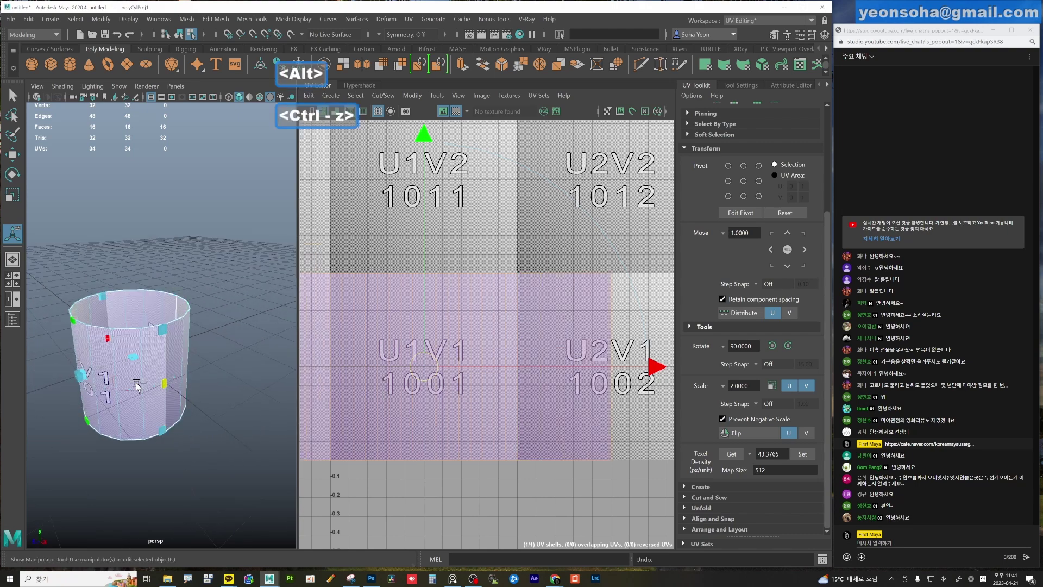
alt+drag(182, 381, 163, 347)
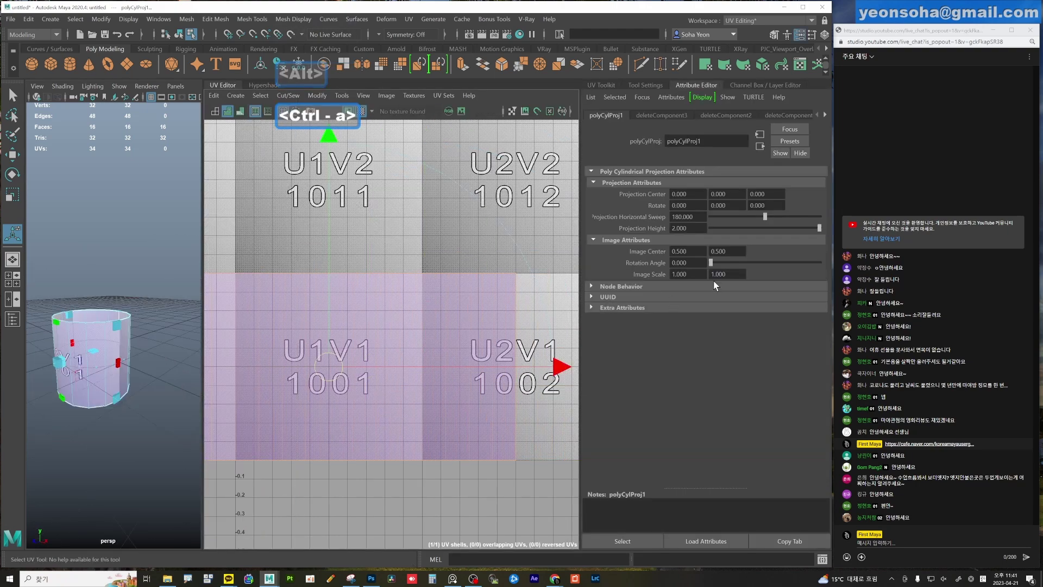
key(alt)
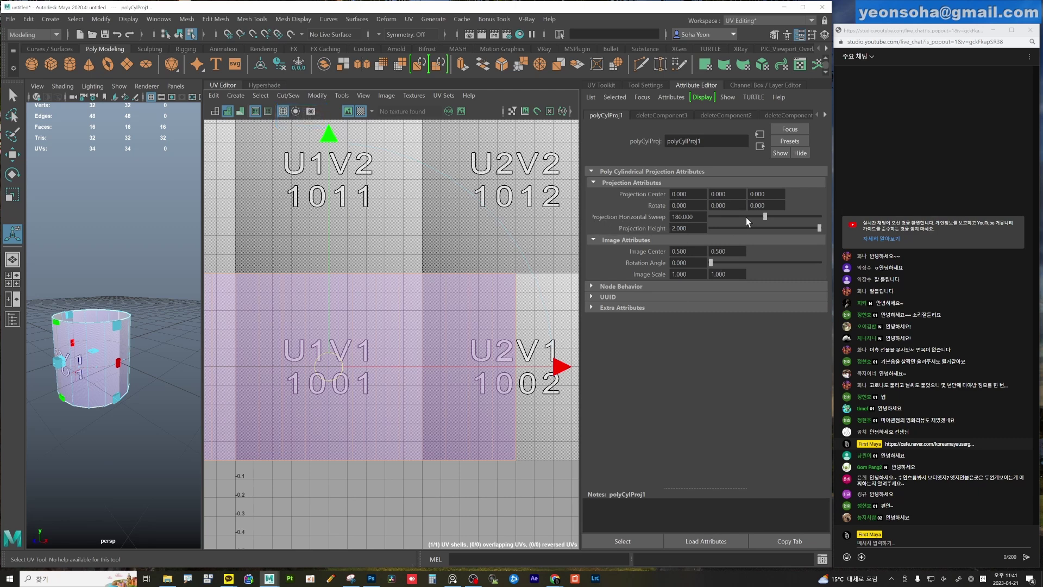
drag(764, 217, 830, 208)
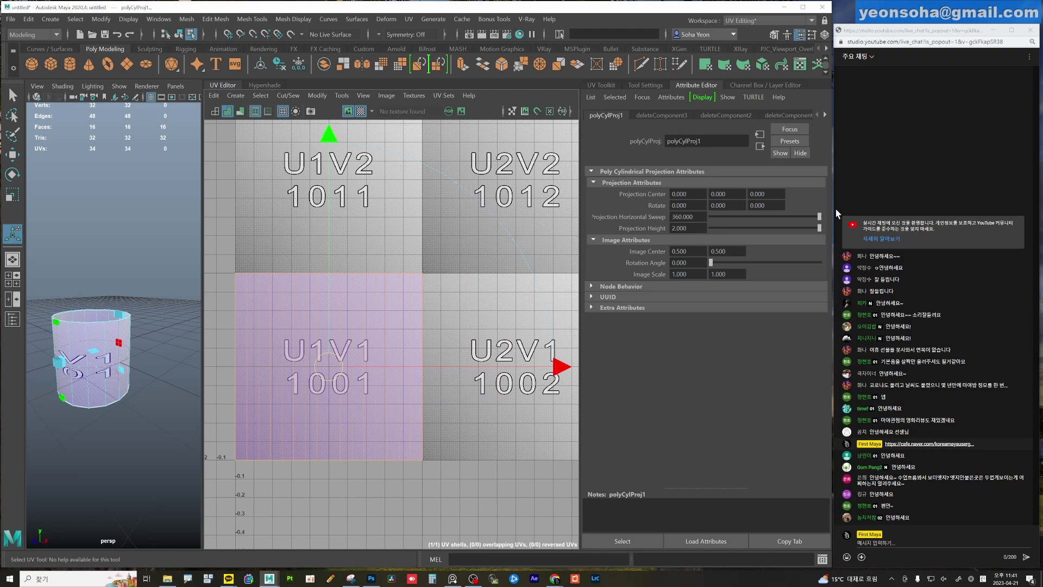
drag(820, 216, 757, 220)
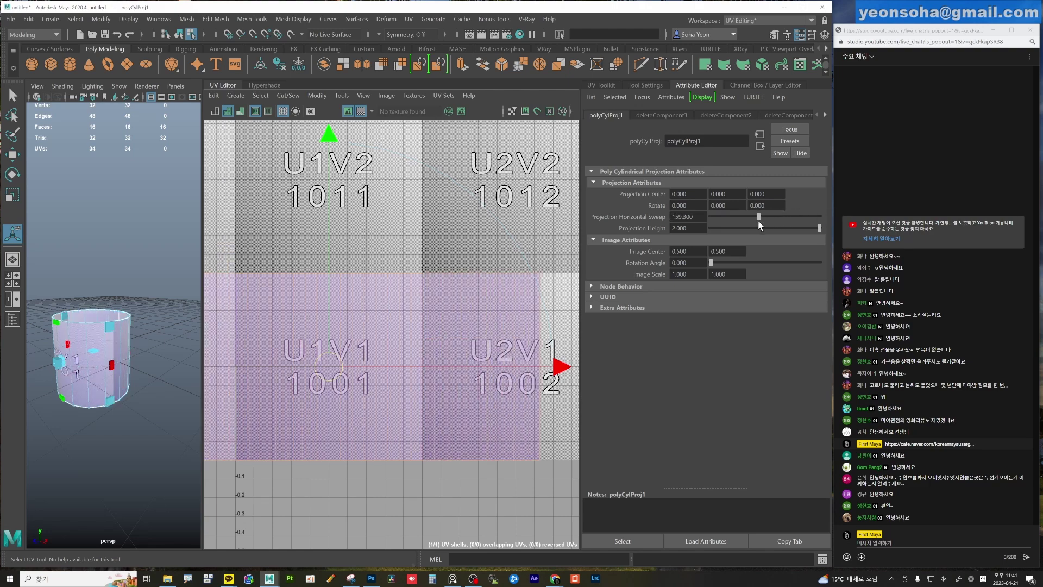
key(ctrl+a)
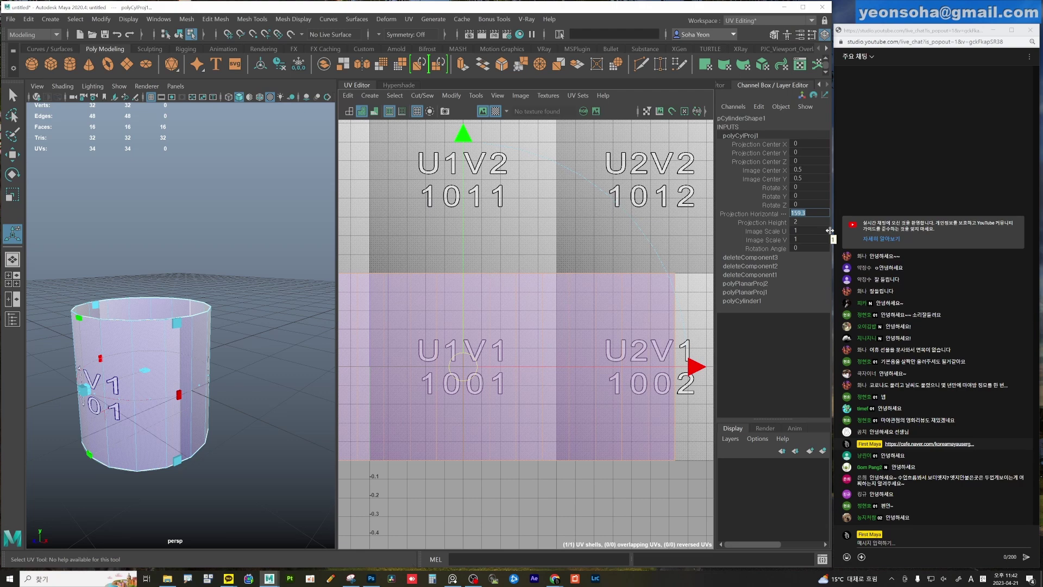
text(360)
key(Return)
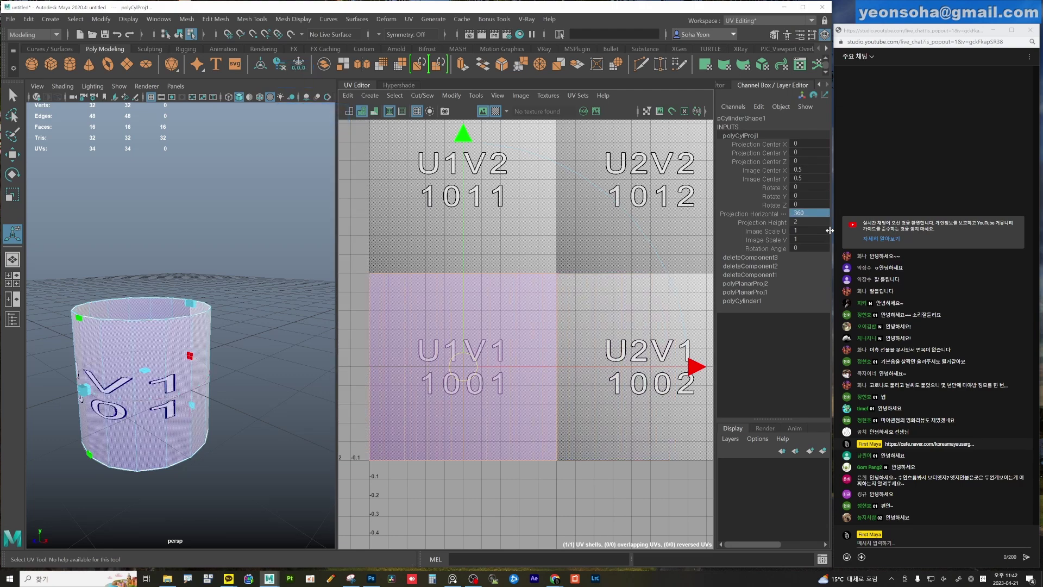
mouse_move(328, 388)
alt+mouse_down()
mouse_move(213, 370)
mouse_move(233, 382)
mouse_move(310, 343)
alt+mouse_up()
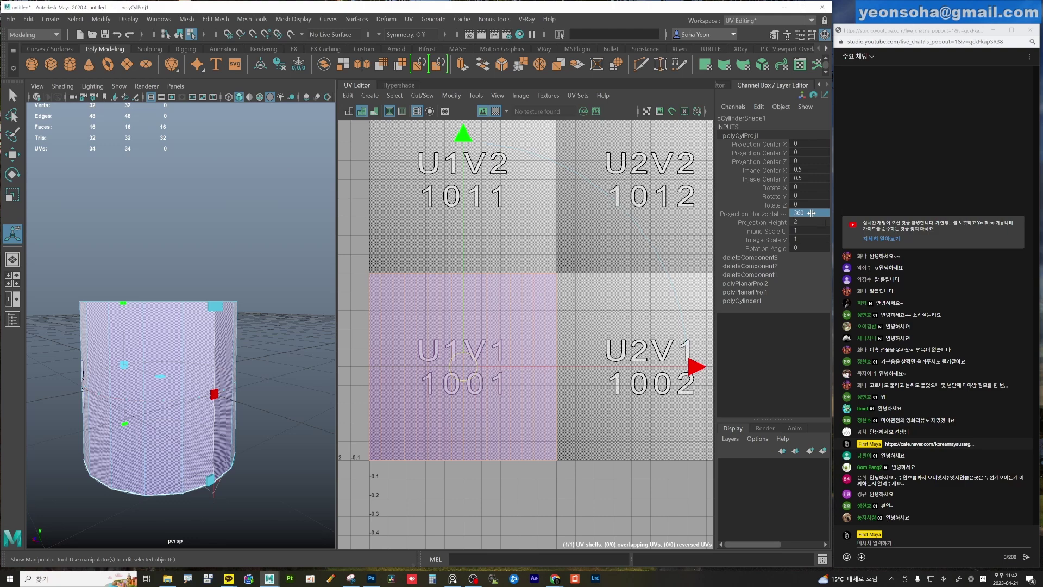
key(ctrl+a)
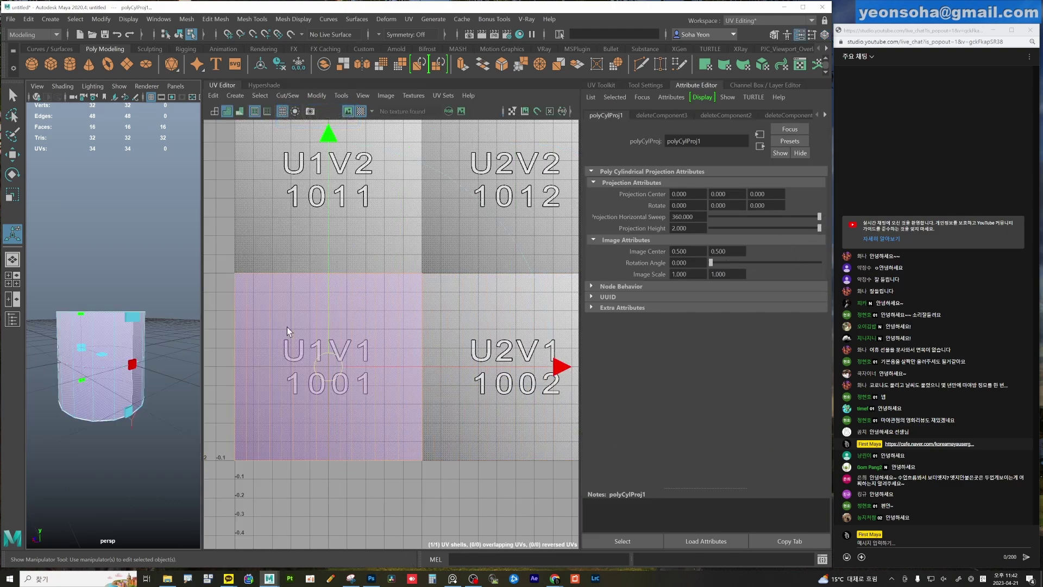
Scale the cylinder's UV shell down in V so its checker fills tile 1001, then reselect the cylinder.
mouse_move(153, 356)
alt+mouse_down()
mouse_move(115, 381)
mouse_move(85, 375)
mouse_move(136, 374)
mouse_move(163, 405)
mouse_move(182, 407)
mouse_move(205, 345)
mouse_move(257, 349)
alt+mouse_up()
alt+drag(160, 372, 175, 375)
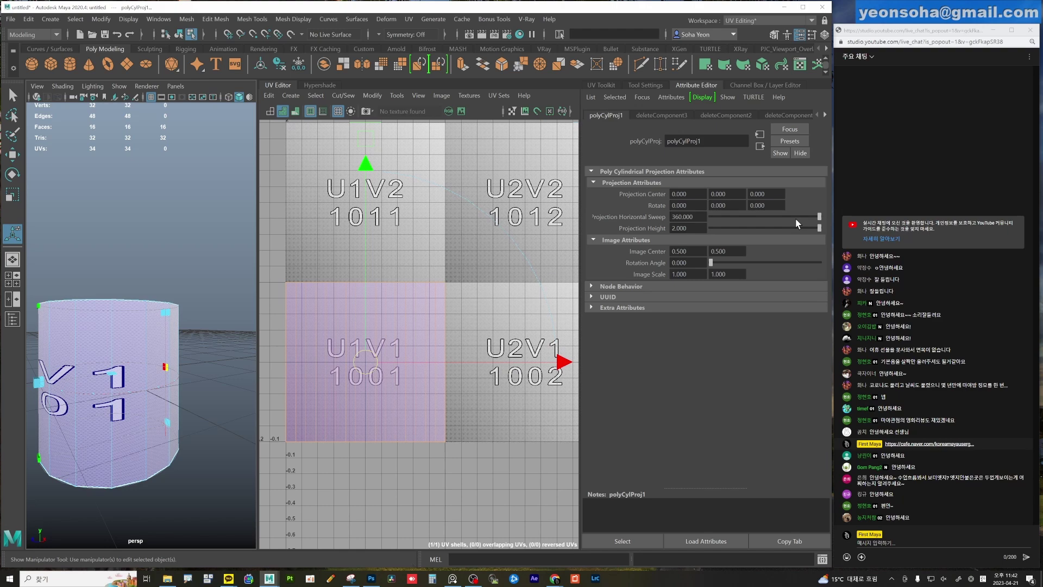
scroll(163, 354, down, 3)
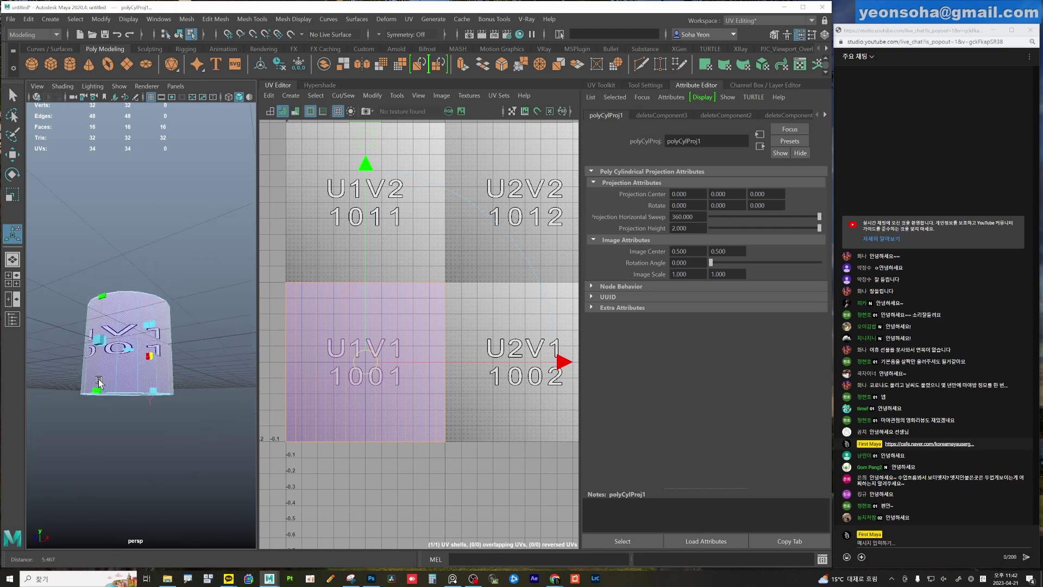
mouse_move(163, 353)
alt+mouse_down()
mouse_move(157, 373)
mouse_move(102, 341)
mouse_move(199, 343)
alt+mouse_up()
scroll(199, 342, up, 5)
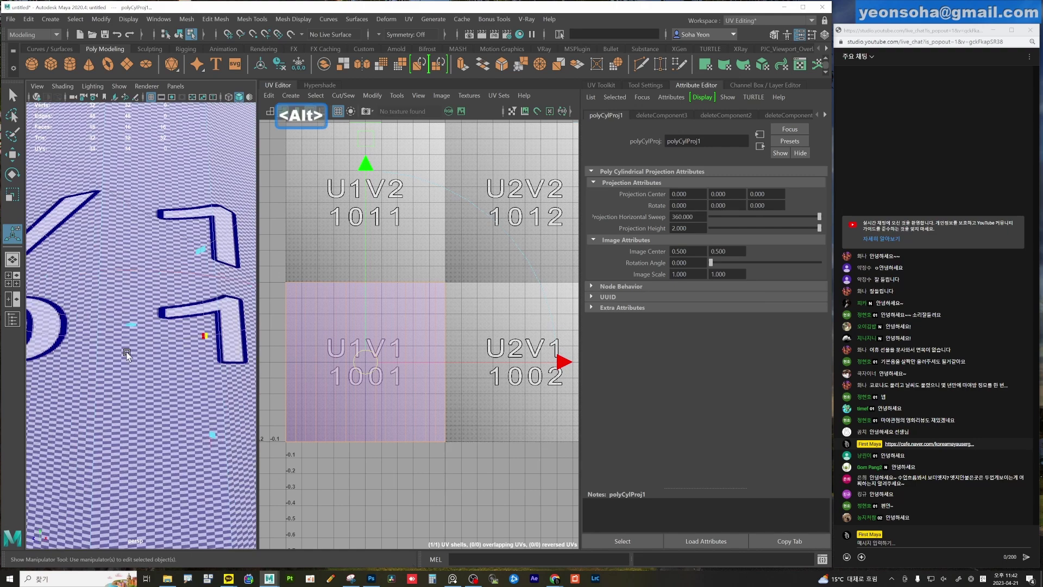
scroll(475, 363, down, 3)
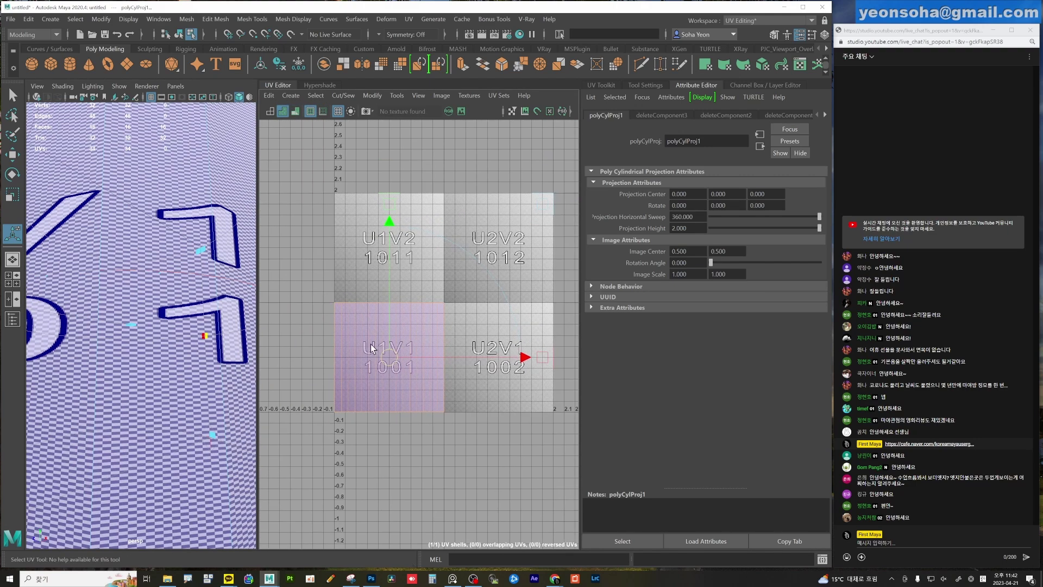
scroll(442, 315, down, 2)
key(r)
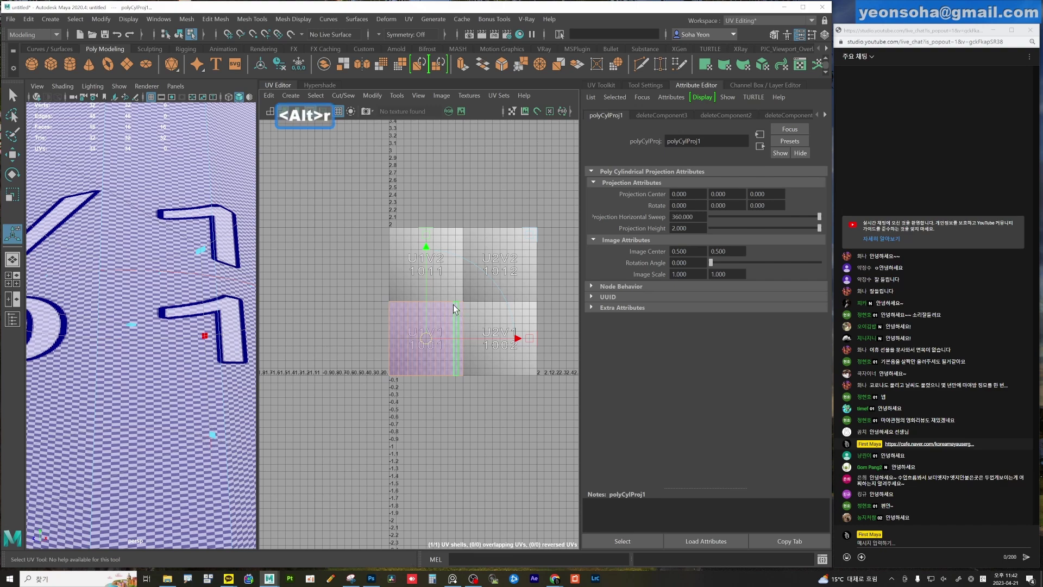
drag(425, 220, 433, 291)
key(f)
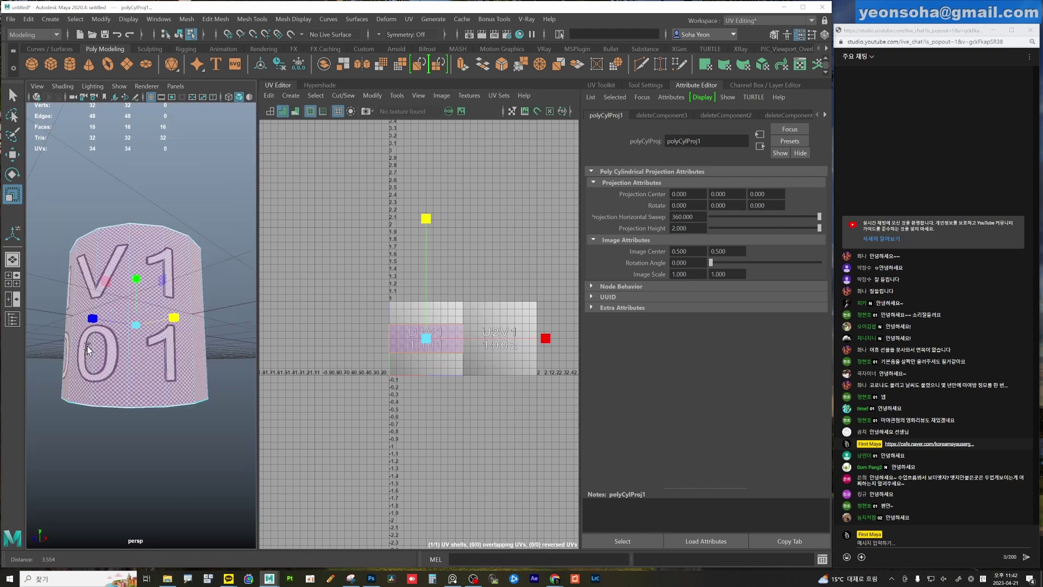
mouse_move(87, 346)
alt+mouse_down()
mouse_move(168, 347)
mouse_move(132, 304)
mouse_move(189, 356)
alt+mouse_up()
click(189, 357)
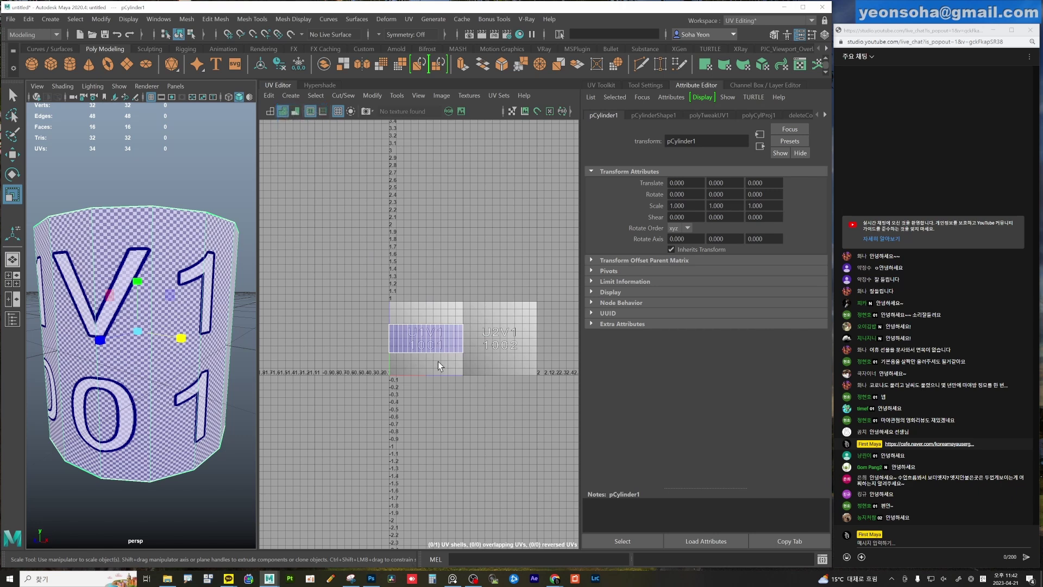
Undo an accidental stretch of the cylinder's height and switch to UV selection mode.
scroll(440, 366, up, 3)
scroll(422, 326, up, 2)
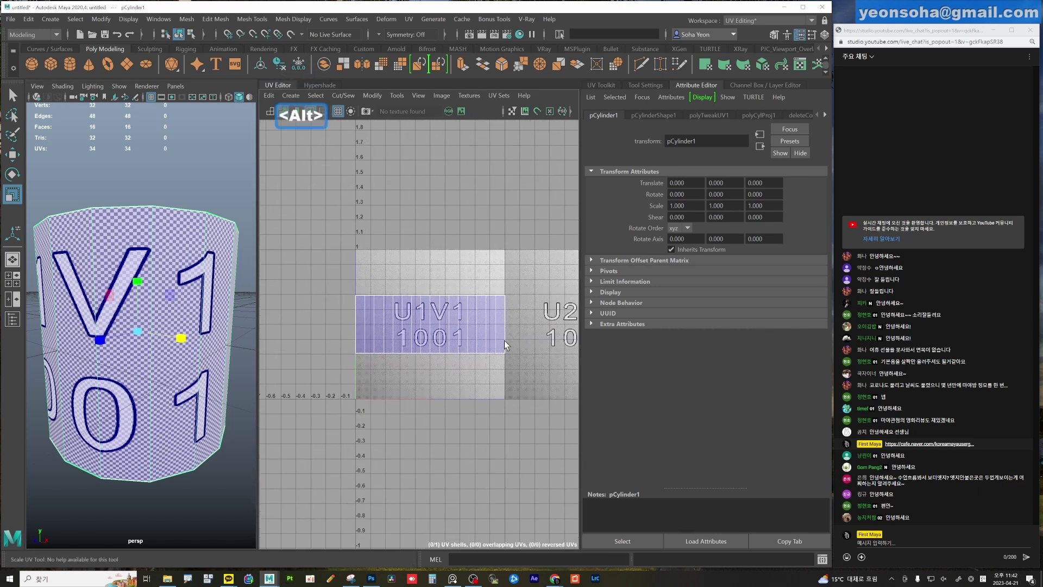
drag(136, 284, 139, 277)
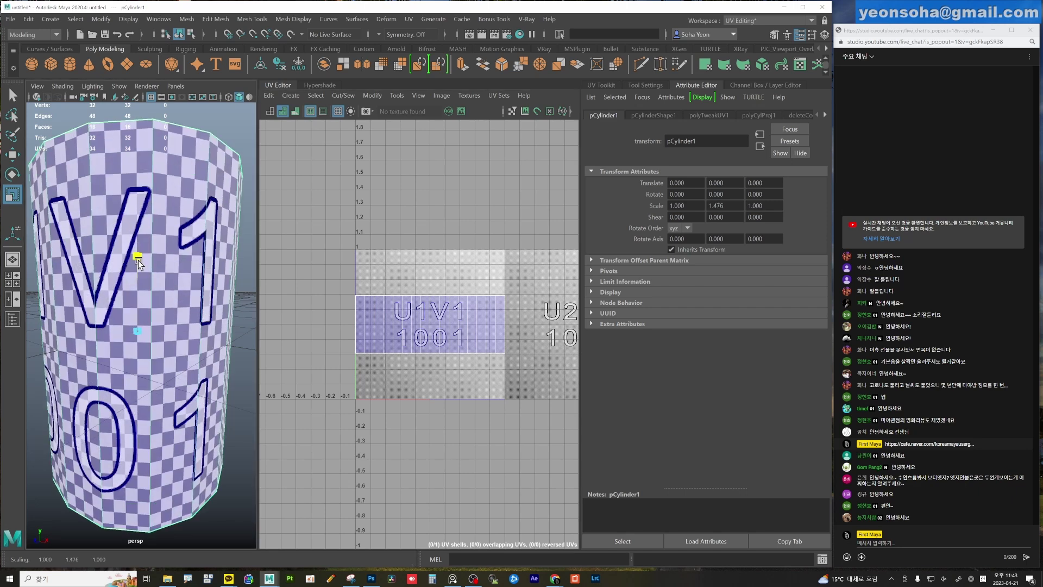
key(ctrl+z)
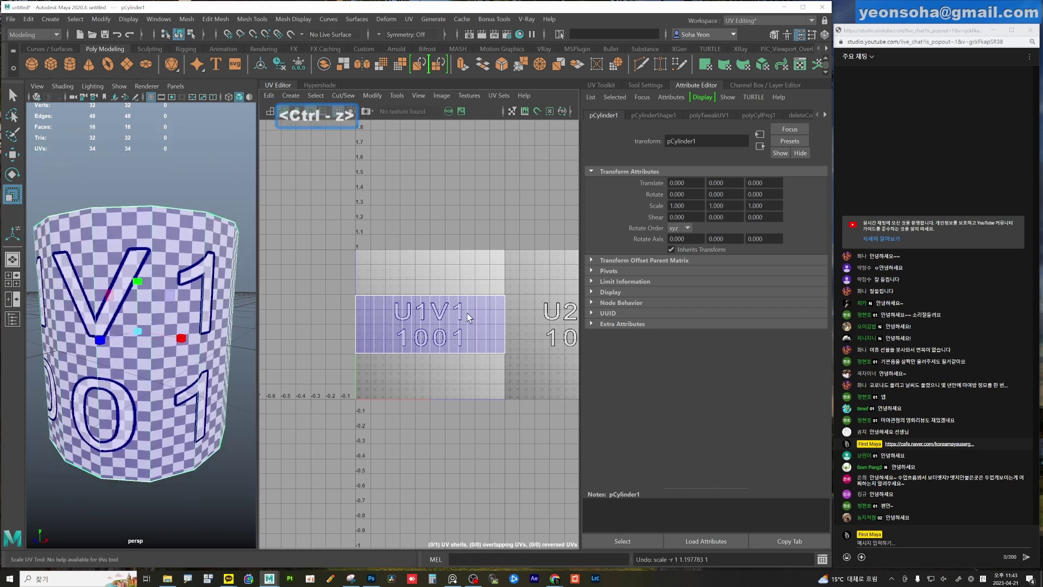
click(384, 290)
key(alt+4)
Move the cylinder's UV shell down and centre it in the UV view.
drag(527, 370, 432, 280)
key(w)
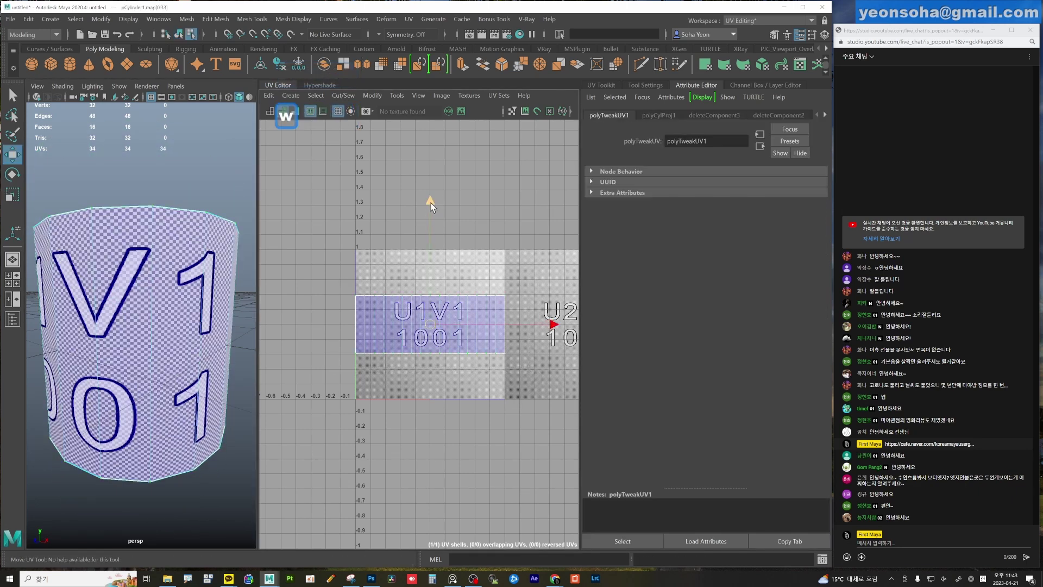
mouse_move(430, 204)
mouse_down()
mouse_move(447, 90)
mouse_move(399, 91)
mouse_up()
key(r)
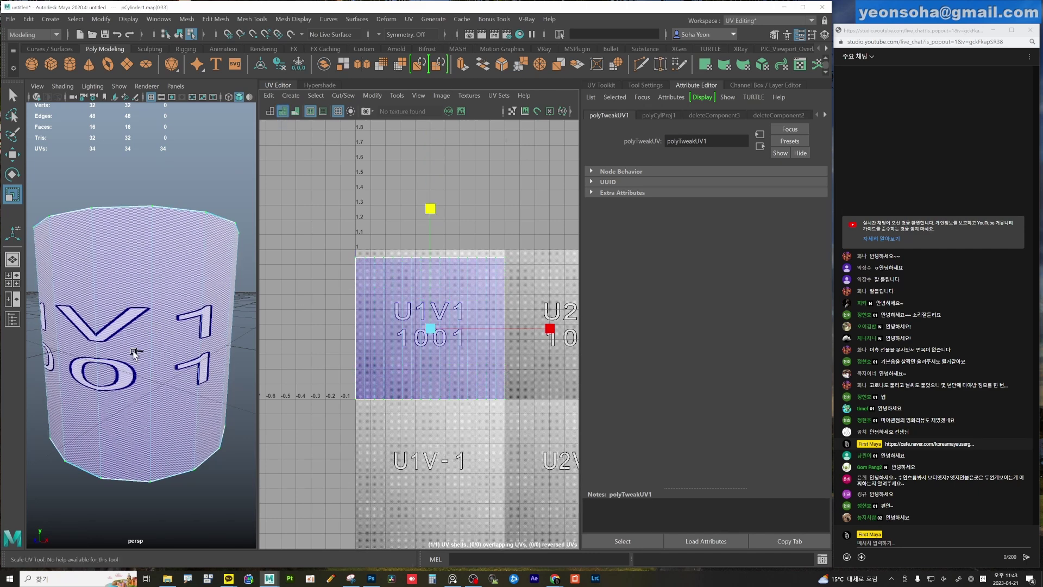
alt+middle_drag(480, 261, 470, 229)
Unfold, orient and lay out the UV shell flat inside the 0–1 tile.
key(alt+d)
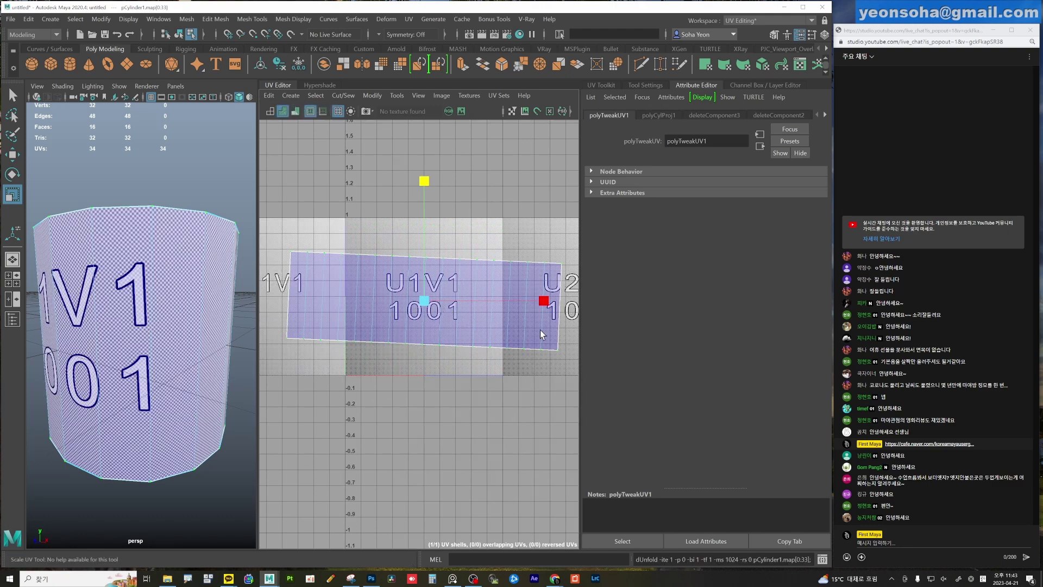
scroll(541, 335, down, 2)
scroll(524, 327, down, 1)
scroll(519, 330, down, 1)
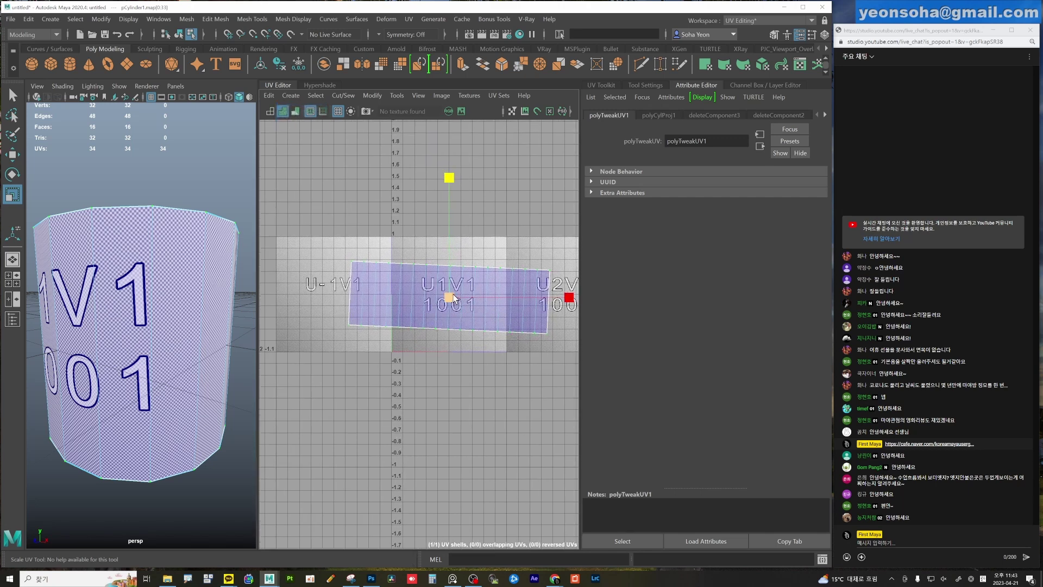
key(a)
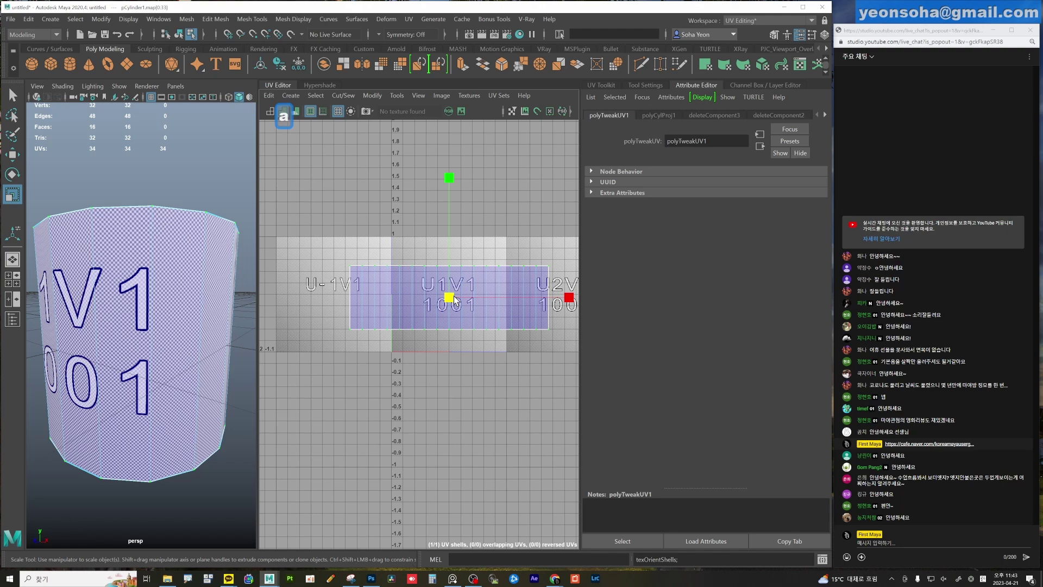
key(z)
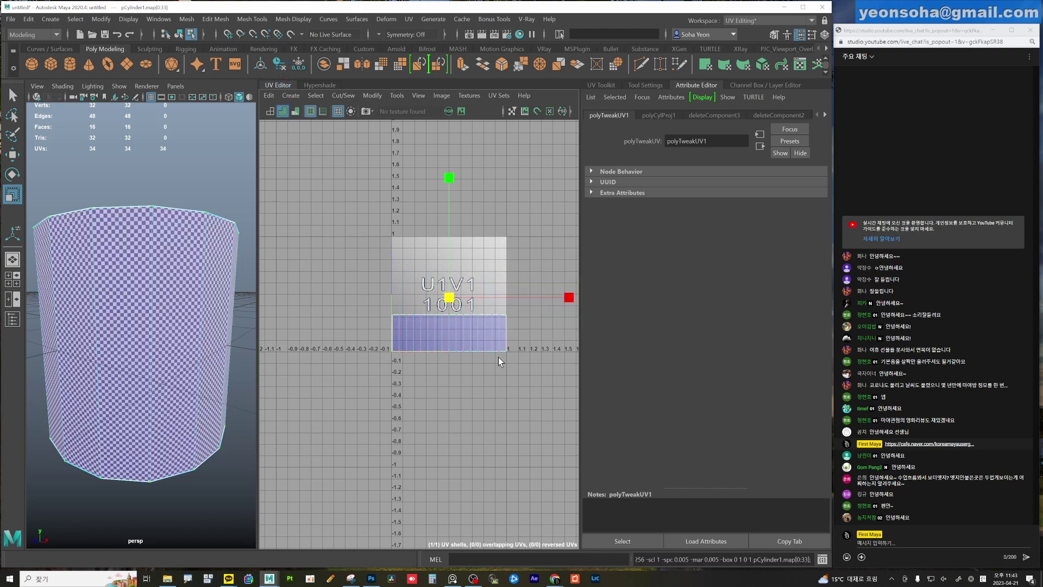
Orbit closer to inspect the tube's dense checker and open the UV Editor Create menu.
alt+right_drag(231, 334, 140, 326)
mouse_move(140, 326)
alt+mouse_down()
mouse_move(86, 333)
mouse_move(128, 333)
mouse_move(108, 330)
alt+mouse_up()
alt+right_drag(108, 330, 324, 208)
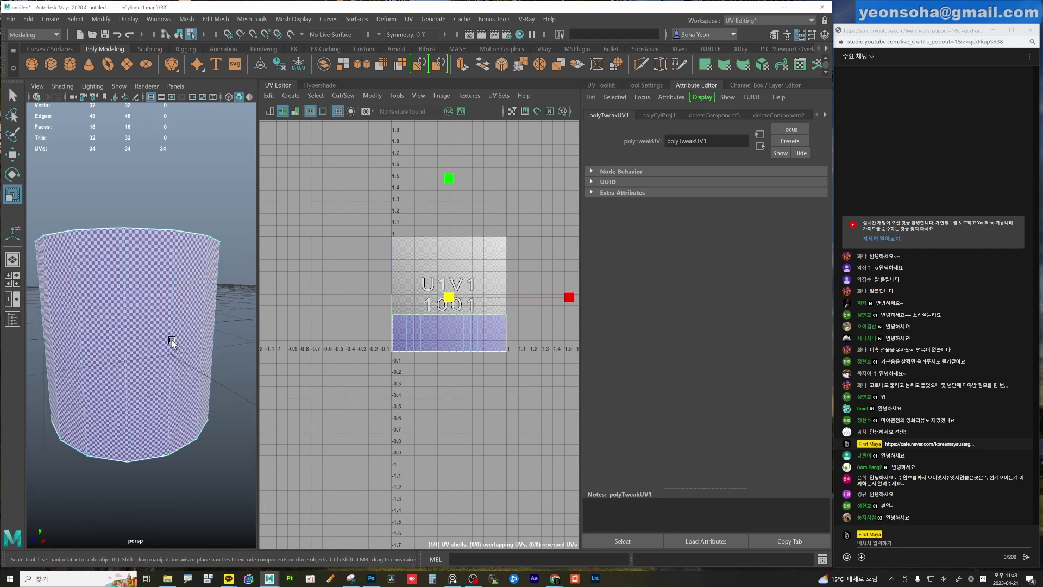
click(291, 95)
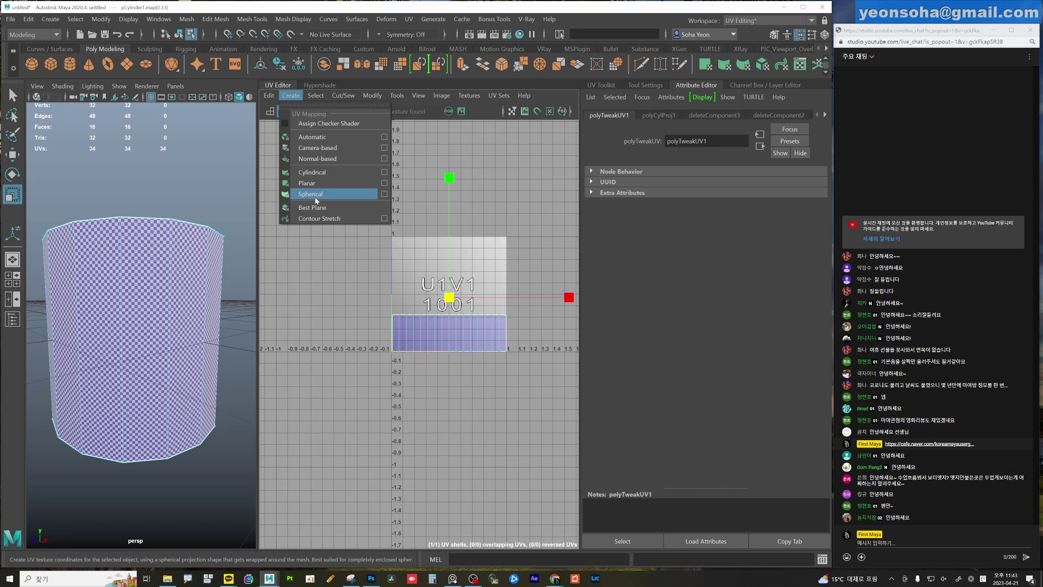
Dismiss the Create menu and remove the cylinder from the scene.
click(140, 366)
scroll(142, 358, down, 5)
alt+drag(144, 350, 212, 345)
click(153, 349)
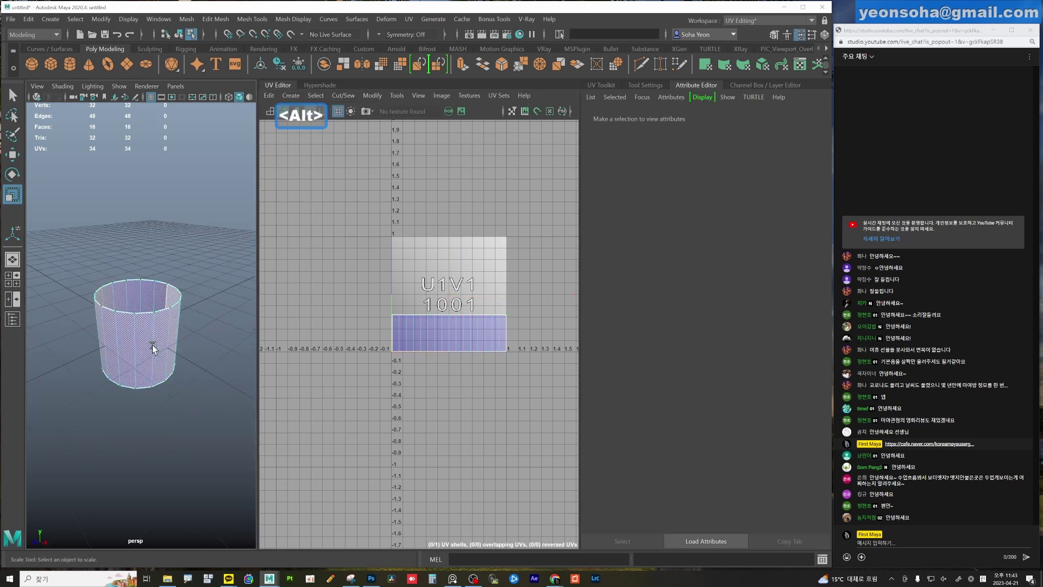
key(ctrl+z)
key(ctrl+z)
key(ctrl+z)
key(ctrl+z)
key(ctrl+z)
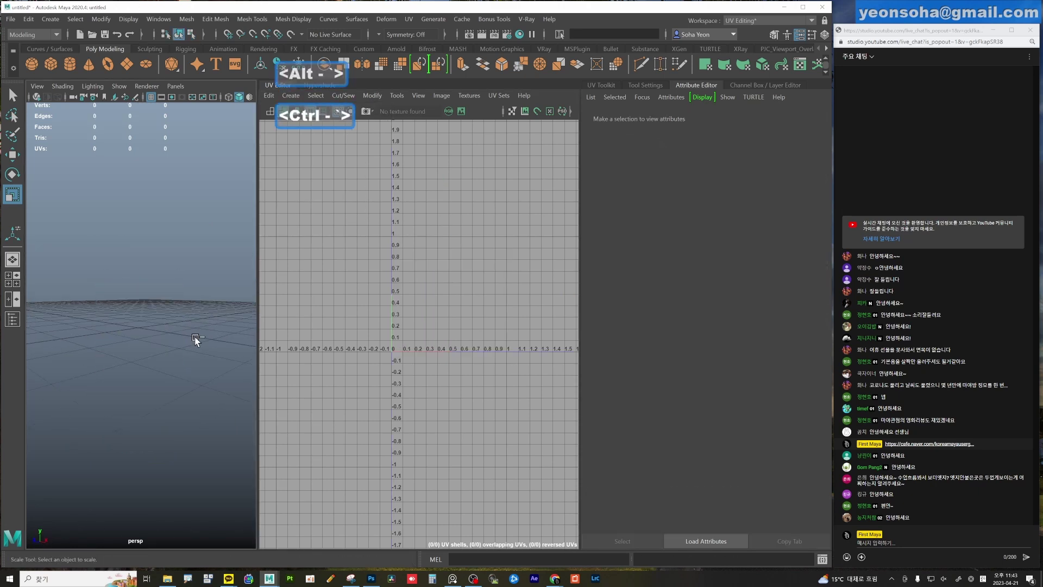
Create a polygon sphere, frame it, and apply a Spherical UV projection.
shift+right_drag(150, 318, 200, 325)
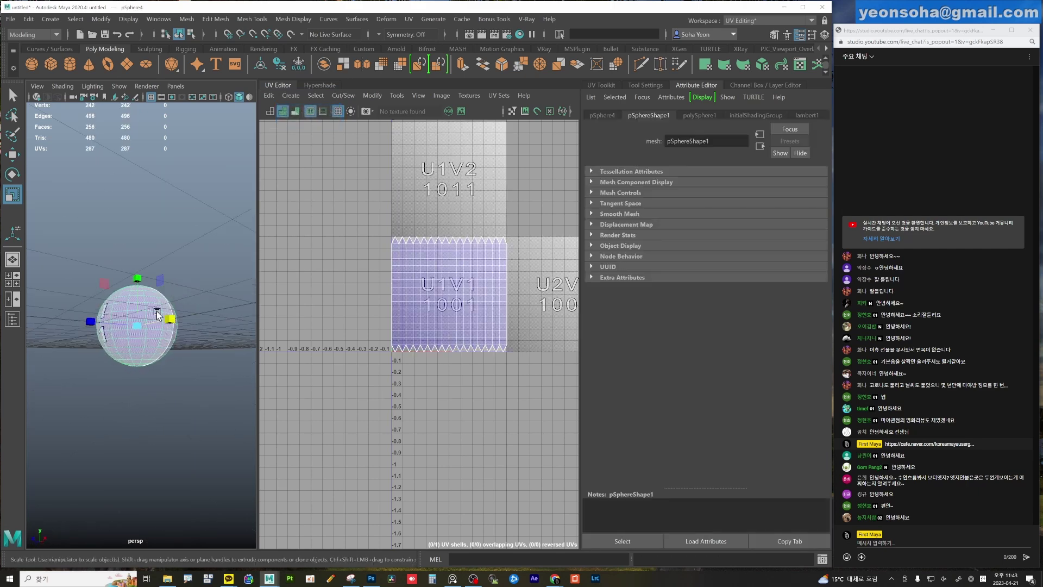
key(f)
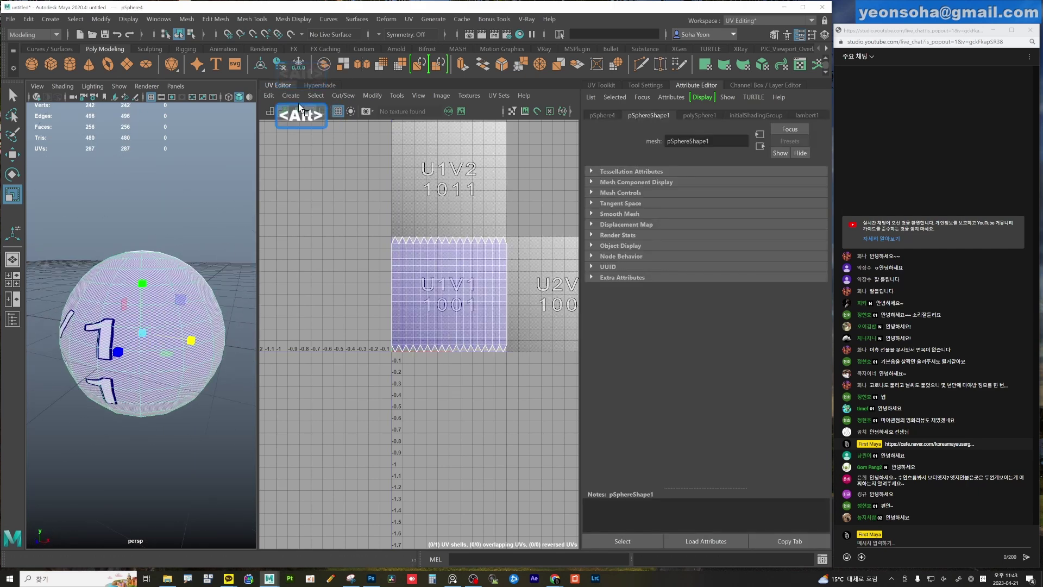
click(291, 96)
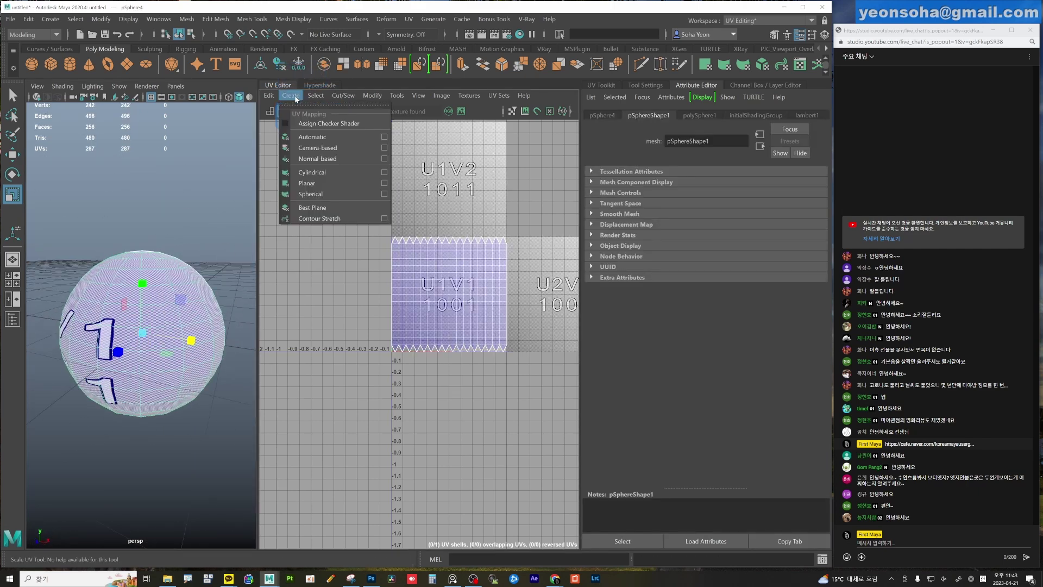
click(315, 195)
mouse_move(158, 342)
alt+mouse_down()
mouse_move(98, 343)
mouse_move(120, 348)
mouse_move(104, 334)
alt+mouse_up()
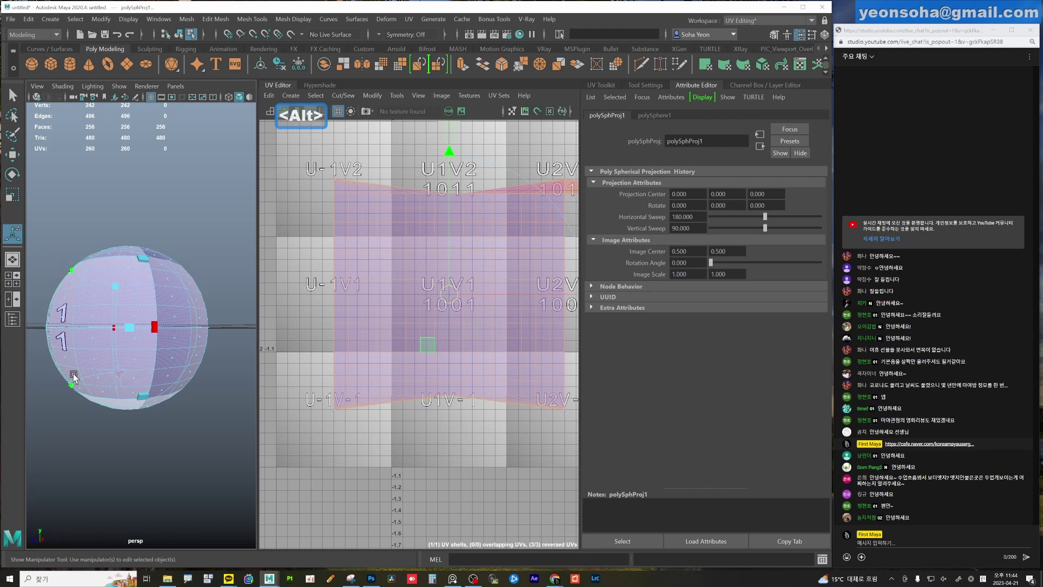
Widen the spherical projection to about 359° horizontal and 176° vertical sweep, then orbit to check it.
mouse_move(79, 265)
alt+mouse_down()
mouse_move(109, 370)
mouse_move(183, 361)
mouse_move(221, 337)
alt+mouse_up()
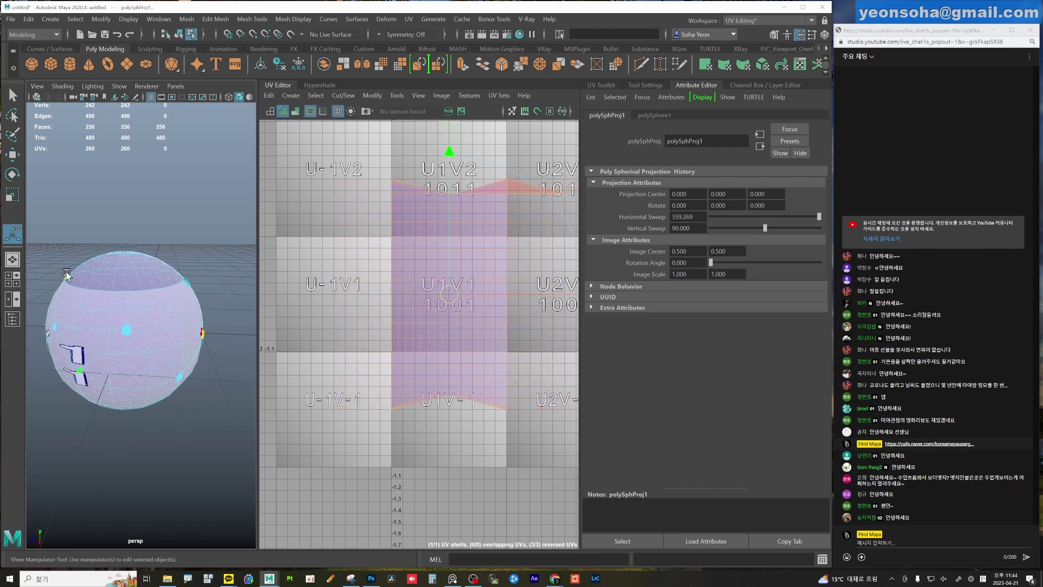
mouse_move(66, 274)
alt+mouse_down()
mouse_move(76, 294)
mouse_move(134, 287)
alt+mouse_up()
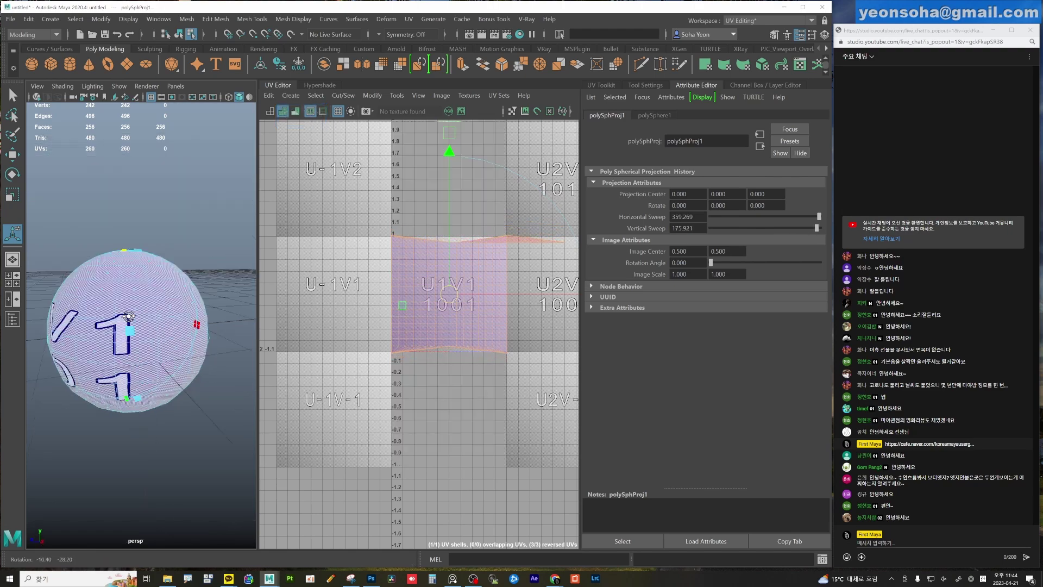
alt+drag(85, 330, 89, 293)
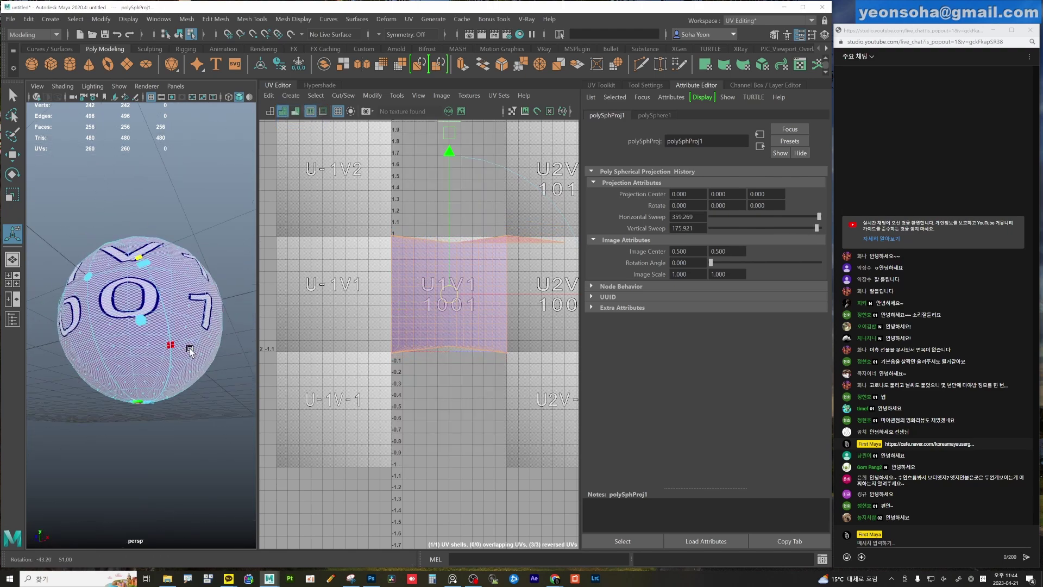
alt+drag(185, 326, 193, 225)
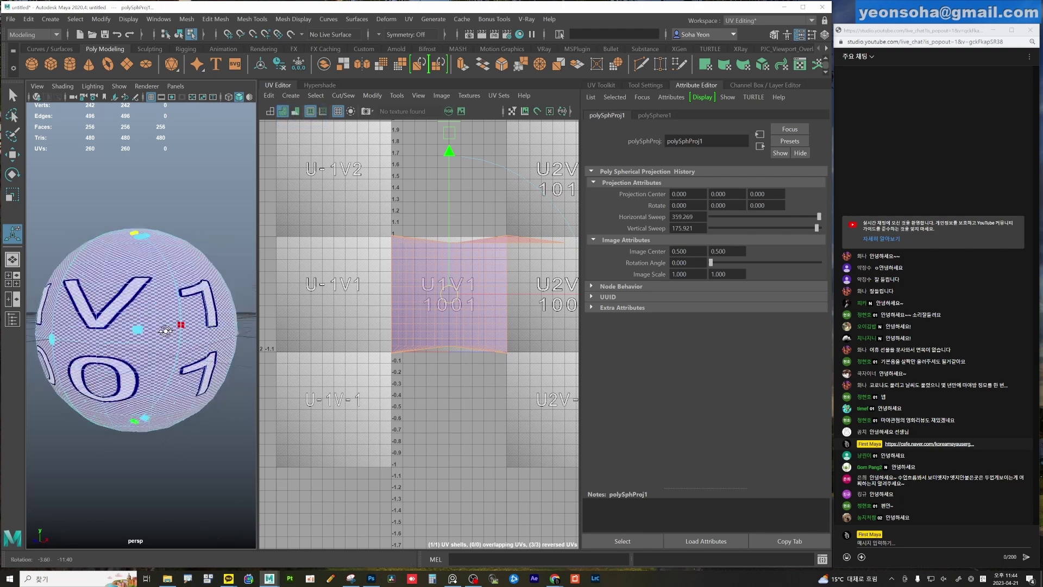
alt+drag(185, 315, 210, 250)
Undo the sphere back to its default UVs filling tile 1001 and reselect it as an object.
key(q)
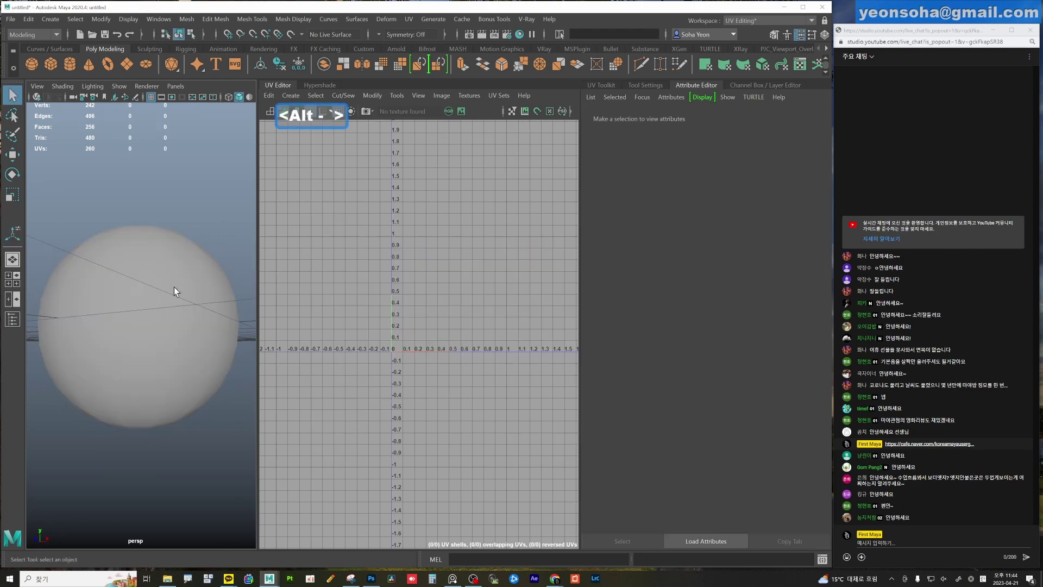
click(174, 287)
scroll(181, 328, down, 3)
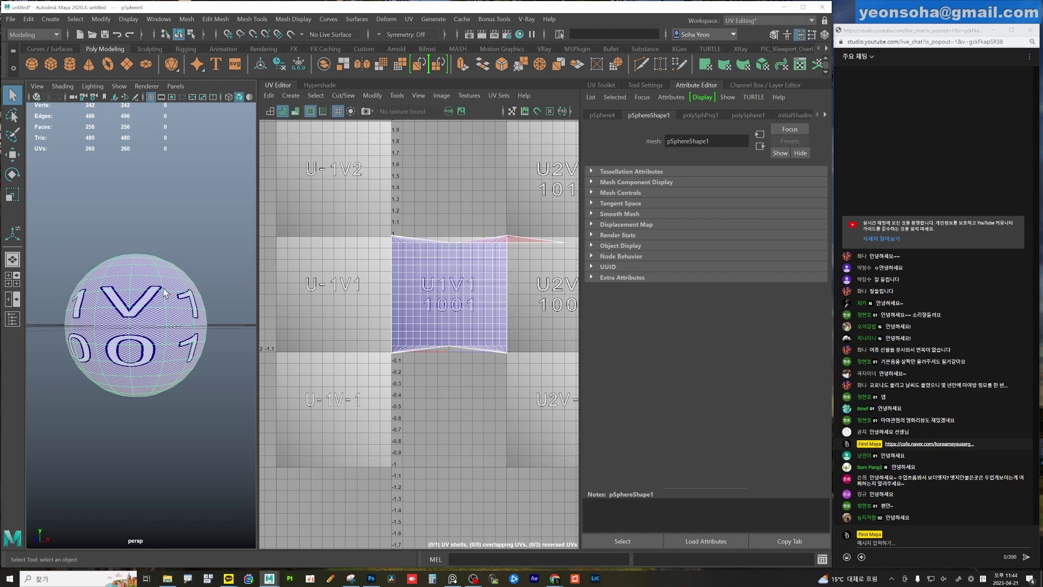
mouse_move(166, 293)
alt+right_down()
mouse_move(182, 310)
mouse_move(154, 304)
mouse_move(180, 326)
alt+right_up()
key(F11)
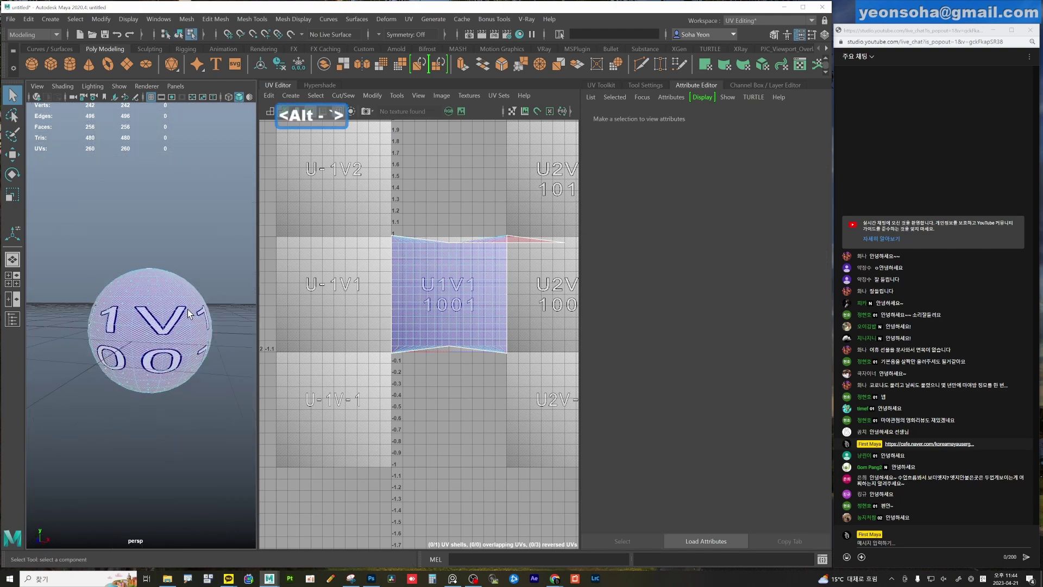
click(173, 318)
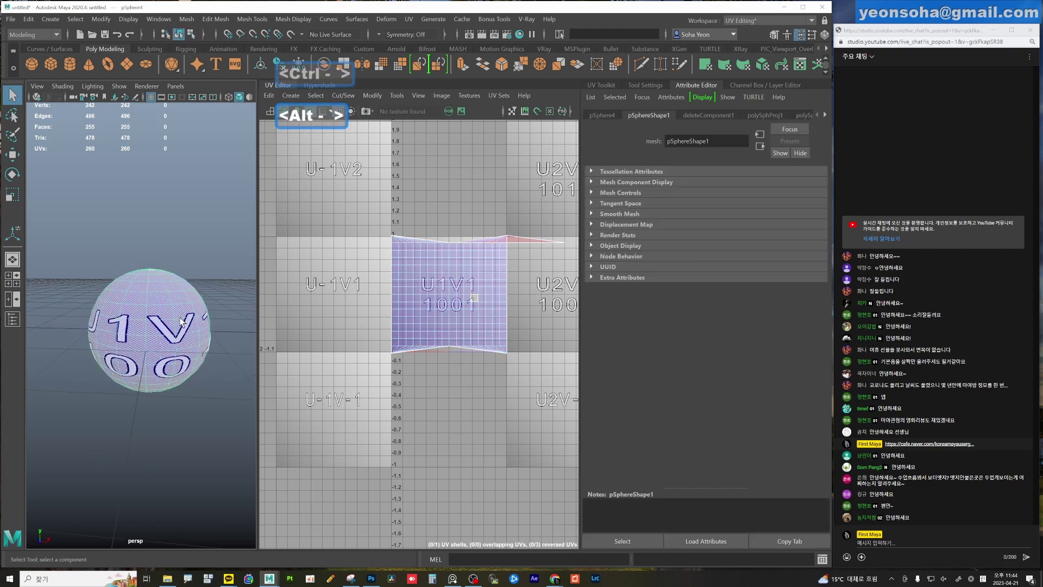
key(ctrl+z)
shift+right_drag(164, 306, 211, 308)
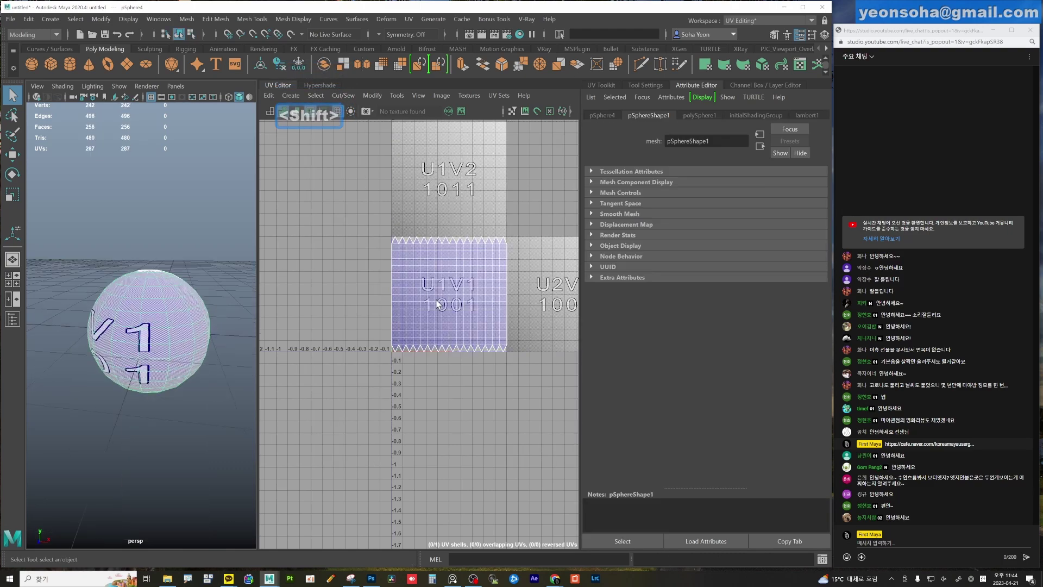
Orbit and zoom around the sphere to inspect its checker texture.
scroll(438, 304, up, 3)
scroll(437, 305, up, 2)
mouse_move(163, 326)
alt+mouse_down()
mouse_move(152, 342)
mouse_move(130, 336)
alt+mouse_up()
alt+right_drag(130, 337, 92, 331)
alt+drag(92, 331, 125, 326)
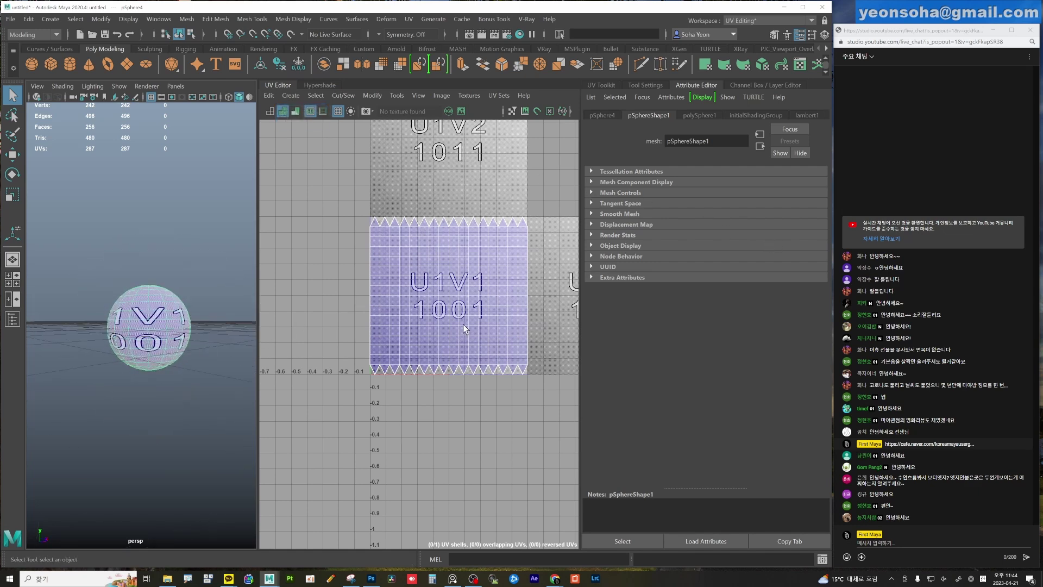
scroll(467, 302, down, 2)
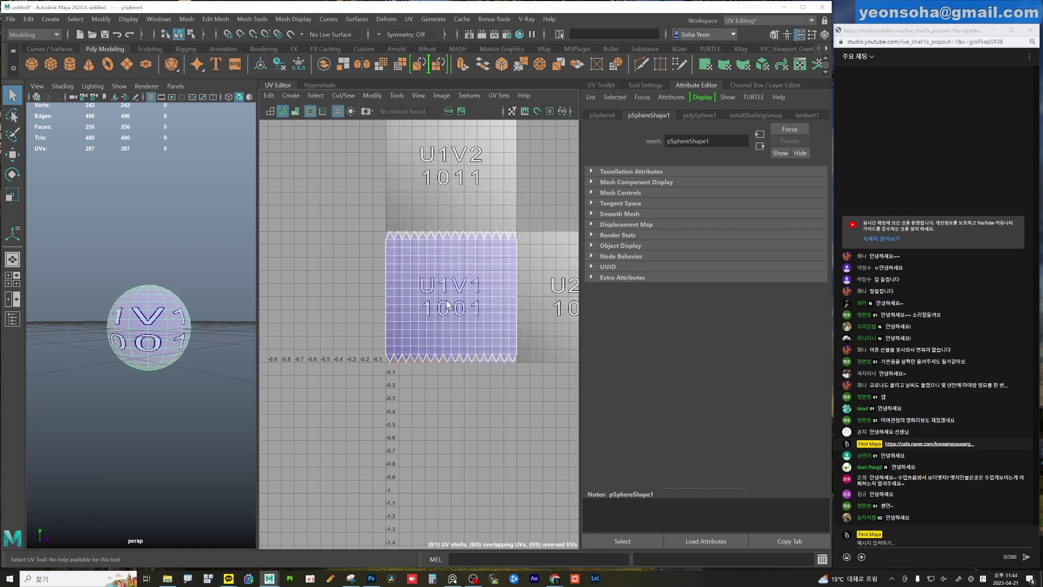
Select the sphere's whole UV shell and rescale it vertically, squashing then stretching it.
key(alt+4)
drag(386, 255, 520, 358)
key(r)
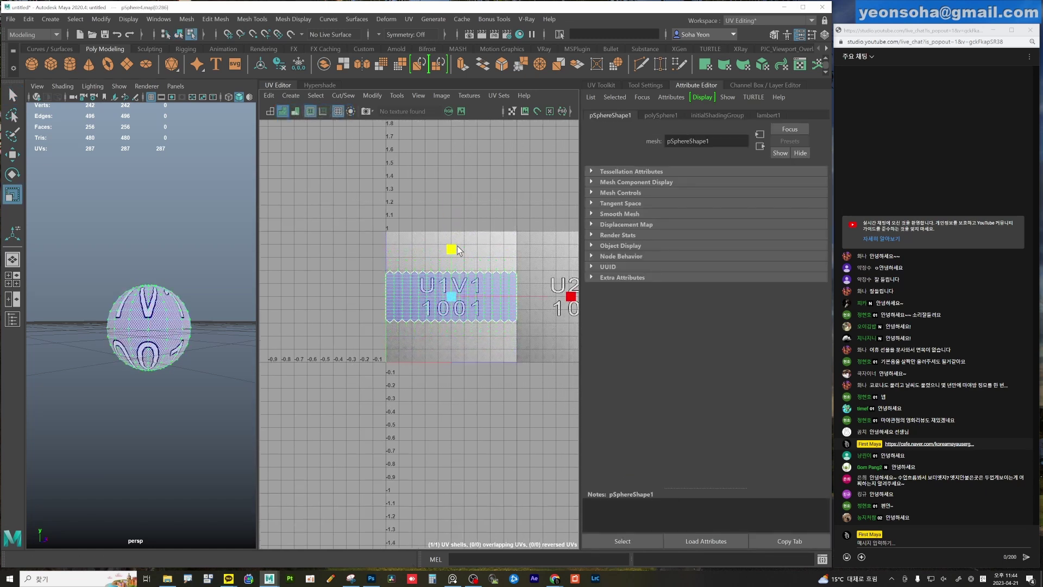
drag(452, 178, 452, 250)
scroll(209, 320, up, 5)
alt+drag(209, 321, 176, 305)
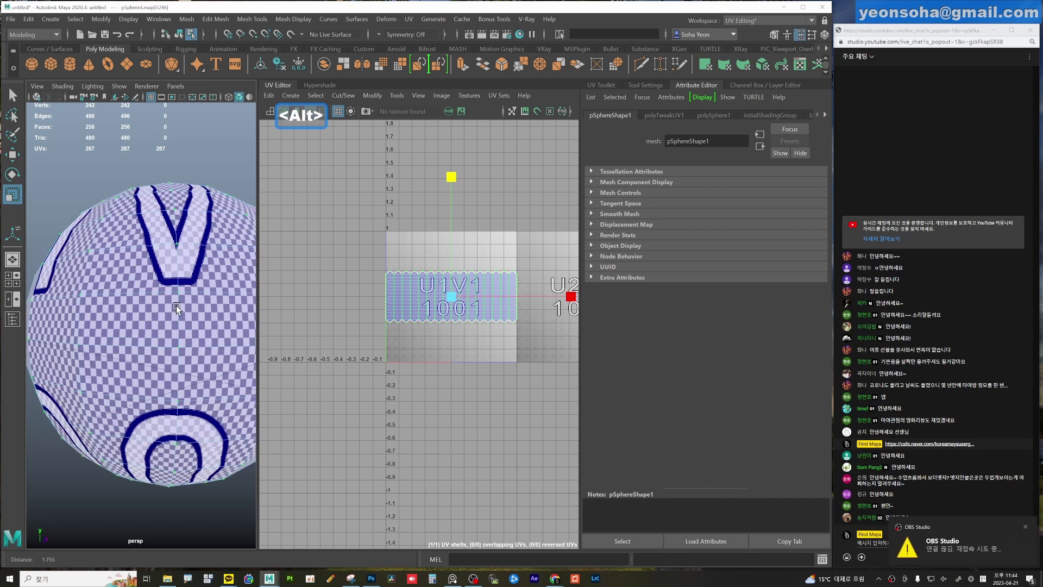
drag(453, 186, 457, 144)
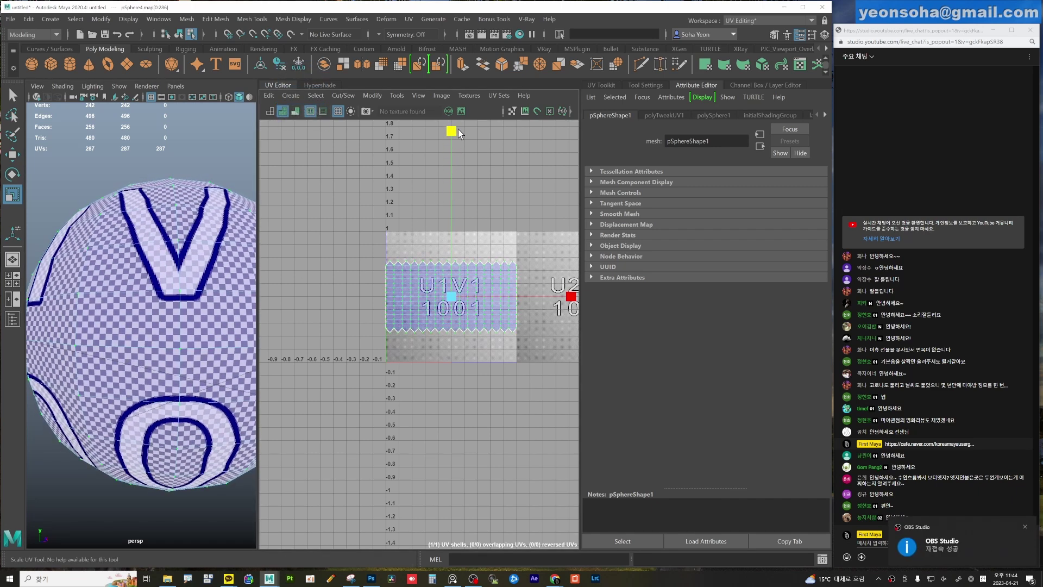
drag(456, 144, 456, 130)
Check the U1V1 letters on the sphere and unfold the UV shell into an oval.
scroll(154, 296, down, 3)
alt+drag(153, 296, 142, 329)
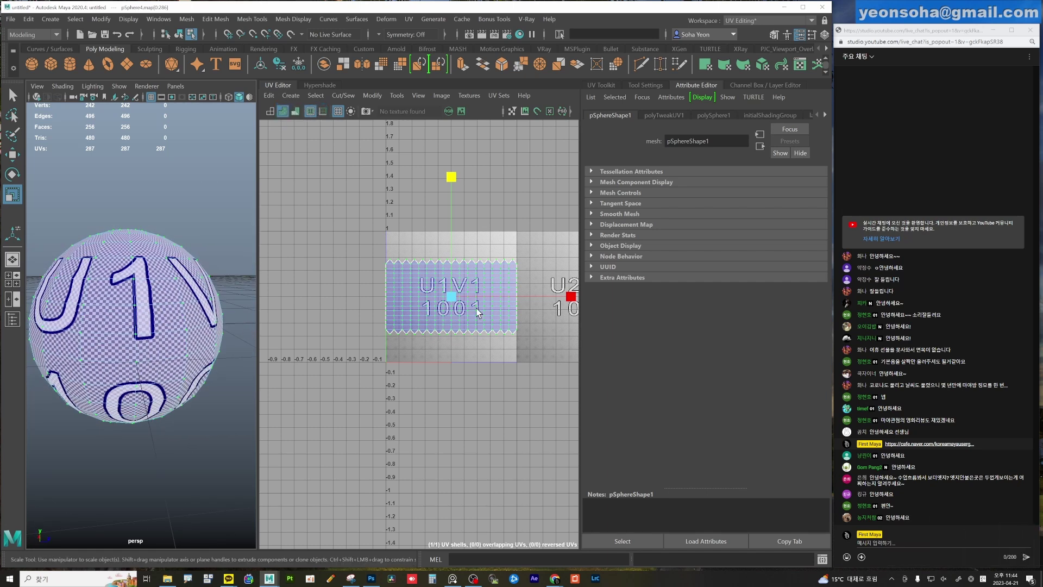
scroll(482, 314, up, 1)
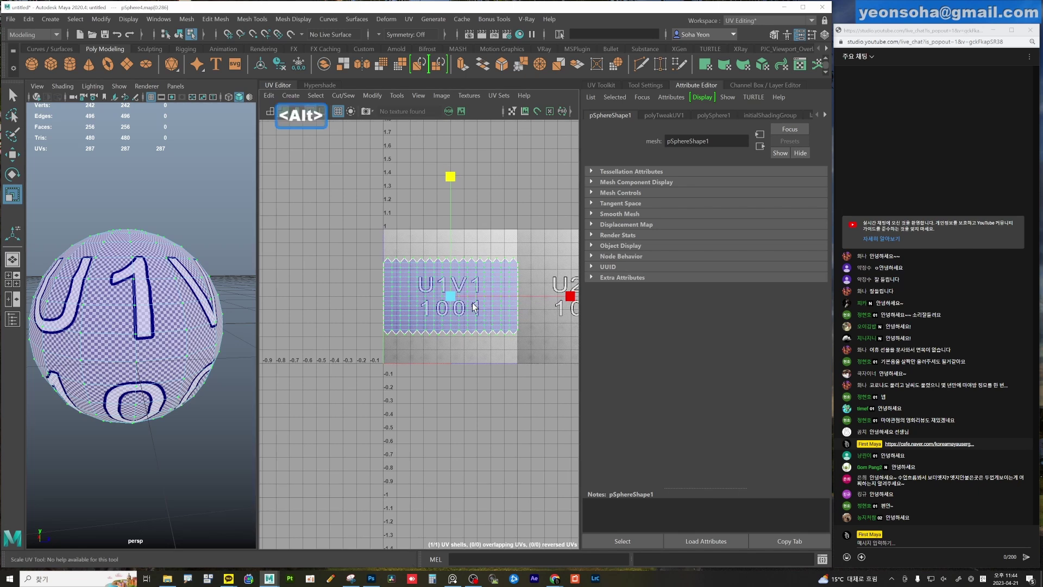
key(d)
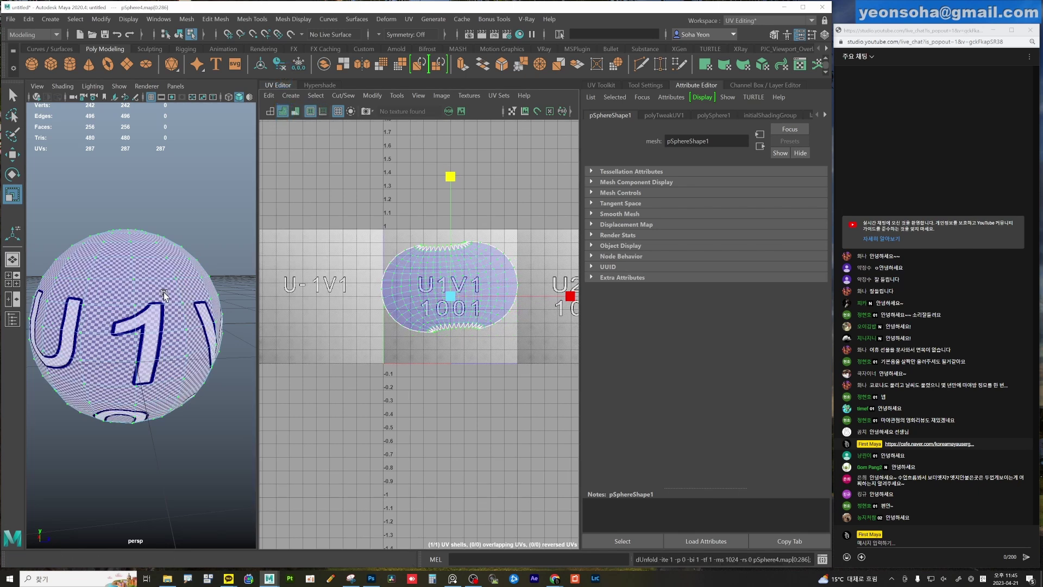
Undo the unfold and vertical squashing so the shell is a full rectangle in tile 1001.
scroll(462, 286, up, 2)
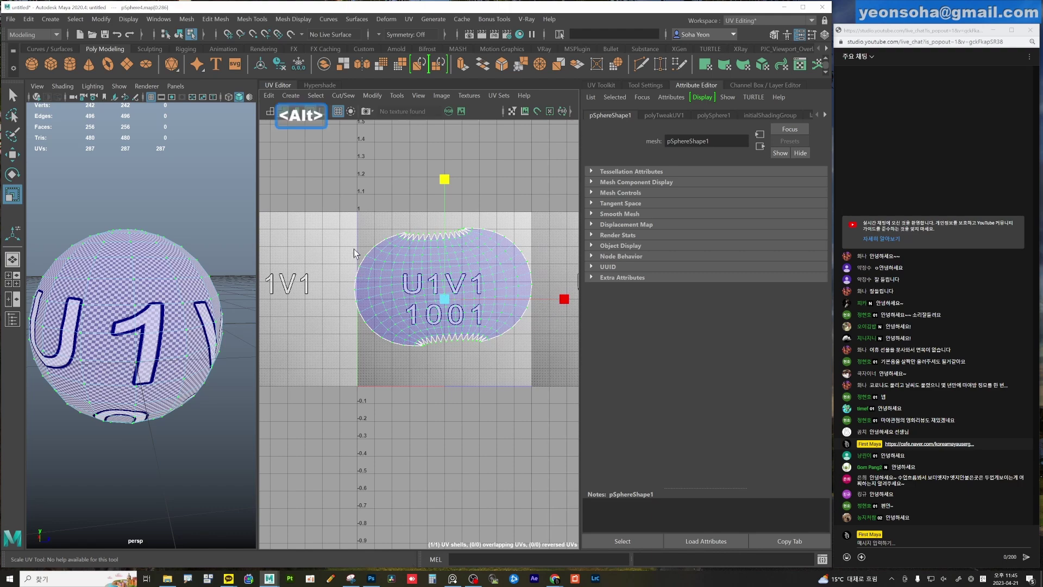
key(ctrl+z)
alt+right_drag(407, 256, 449, 225)
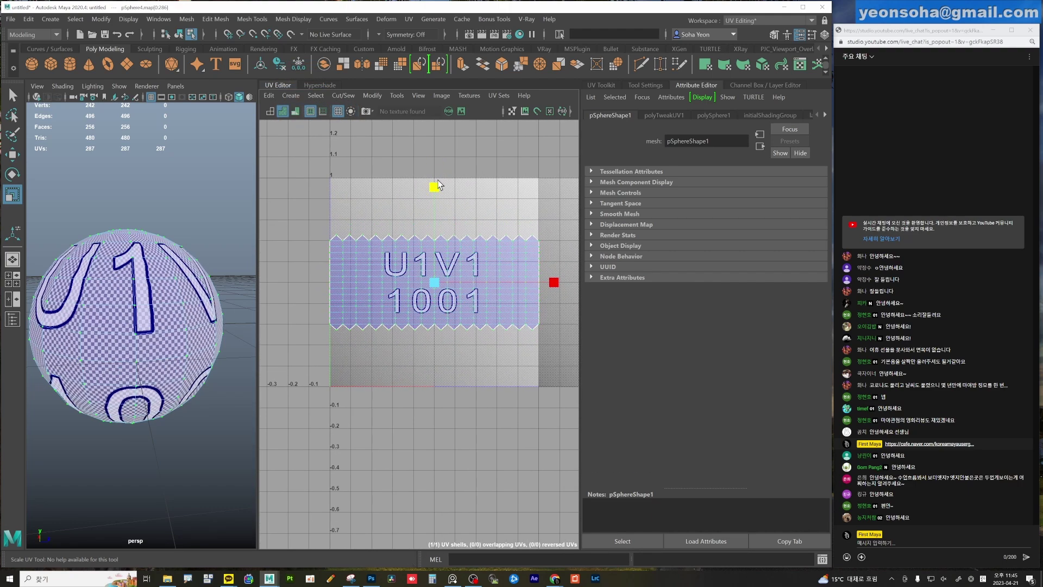
drag(436, 168, 492, 227)
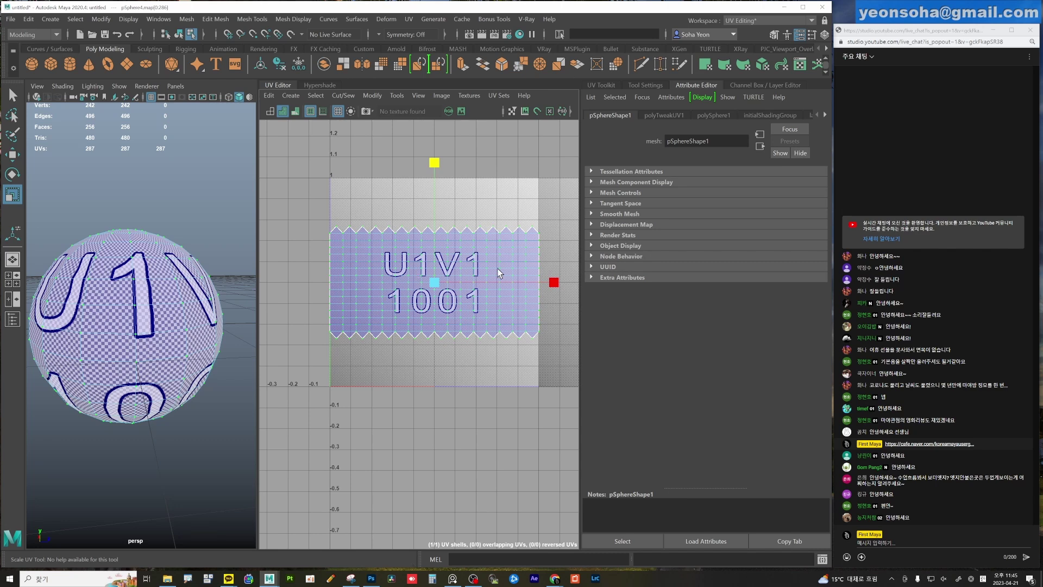
drag(434, 163, 434, 185)
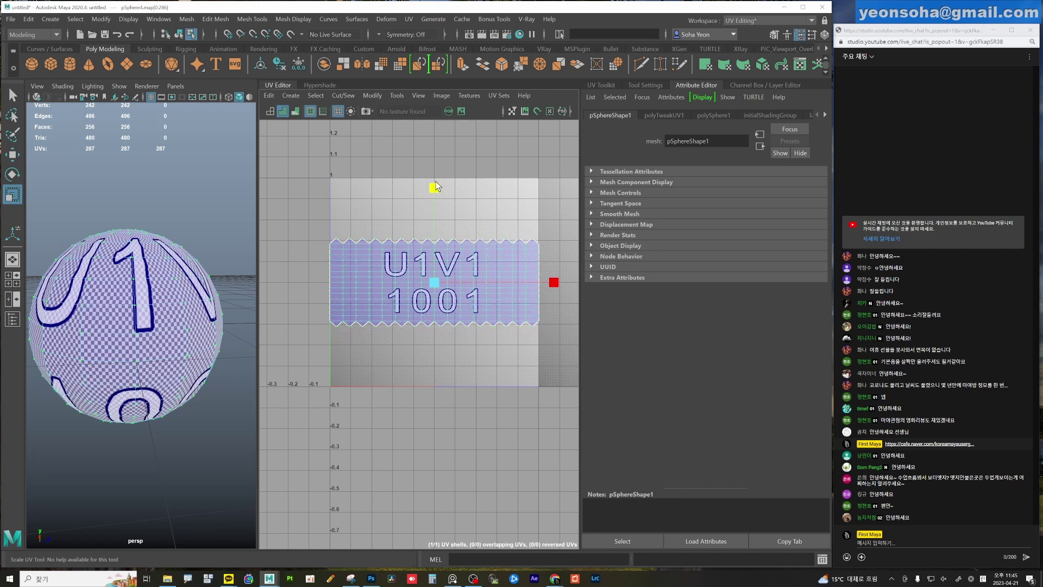
key(alt)
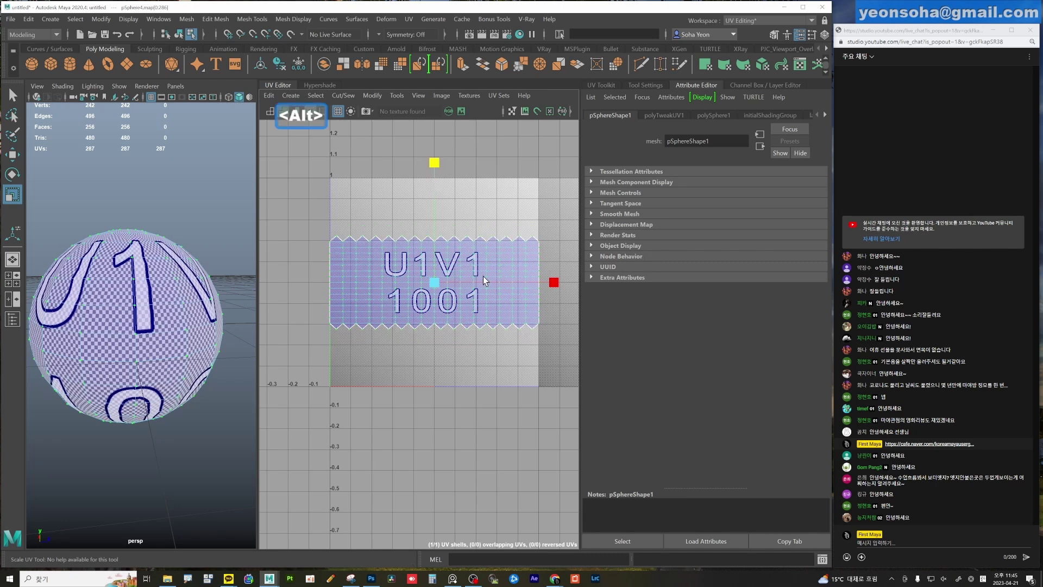
key(ctrl+z)
key(ctrl+z)
key(ctrl+z)
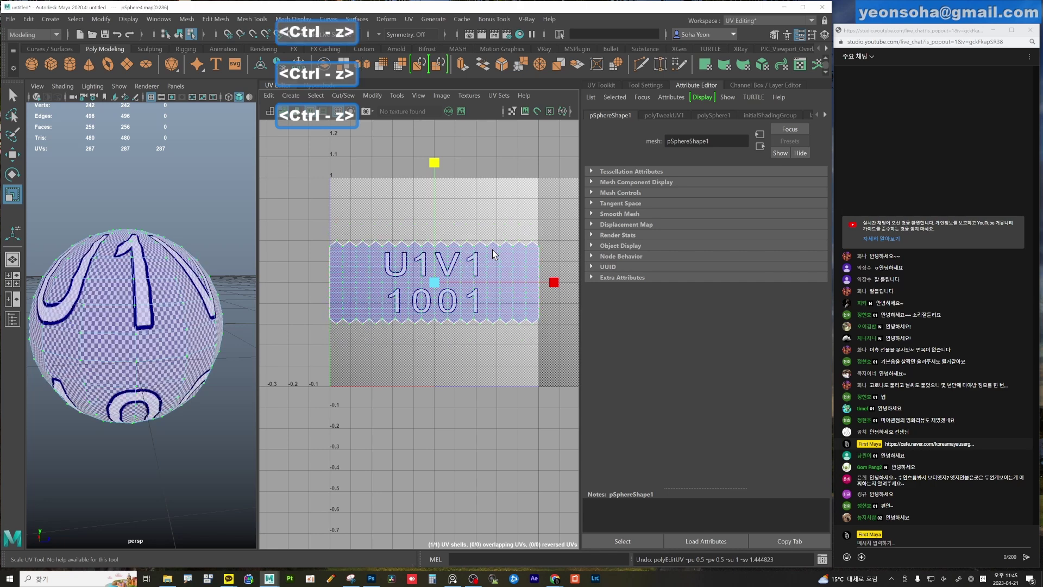
key(ctrl+z)
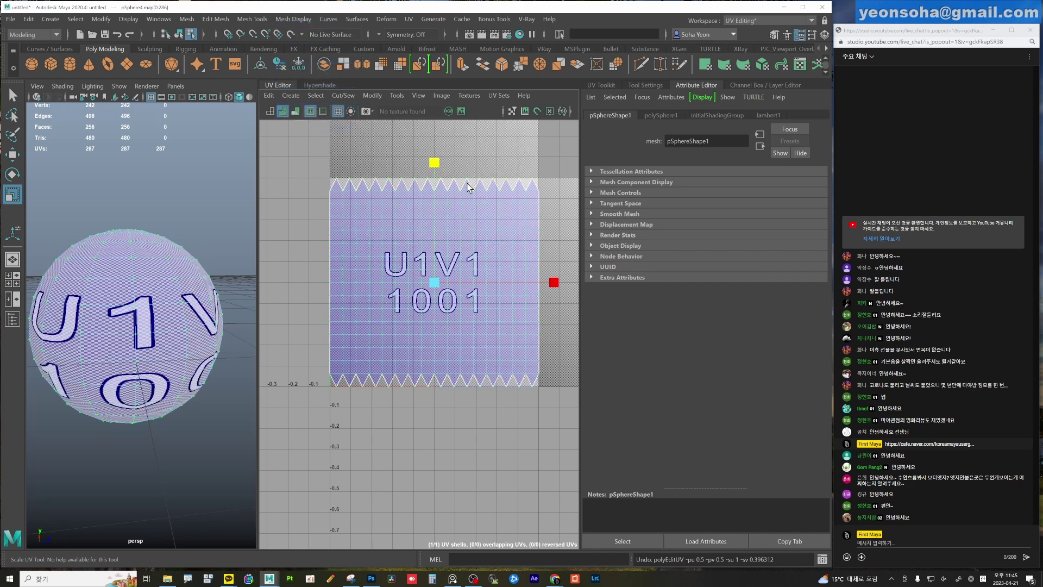
alt+middle_drag(465, 275, 496, 241)
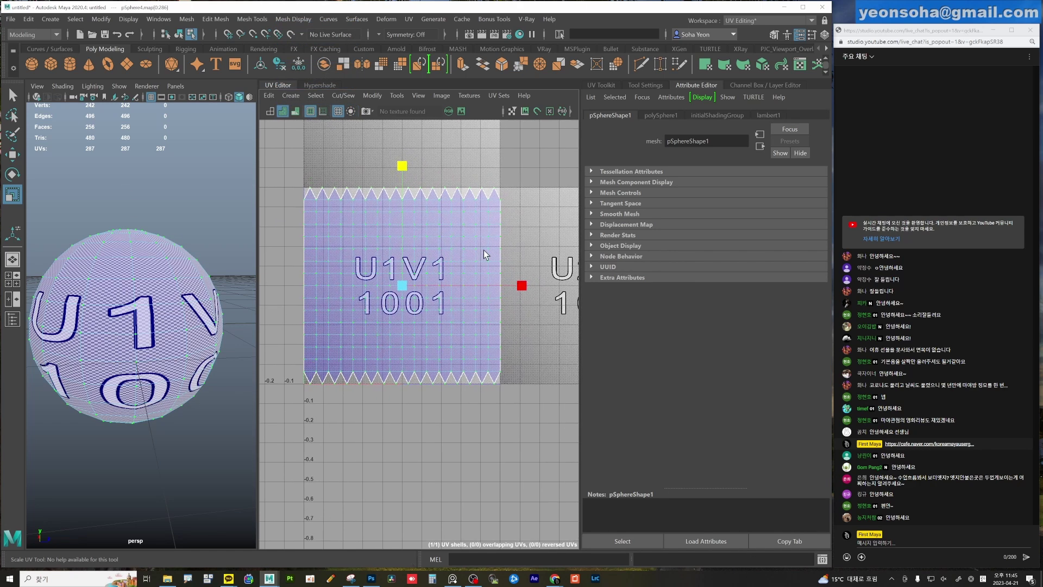
Apply Unfold with Method set to Legacy from its option box, then inspect the sphere.
click(372, 95)
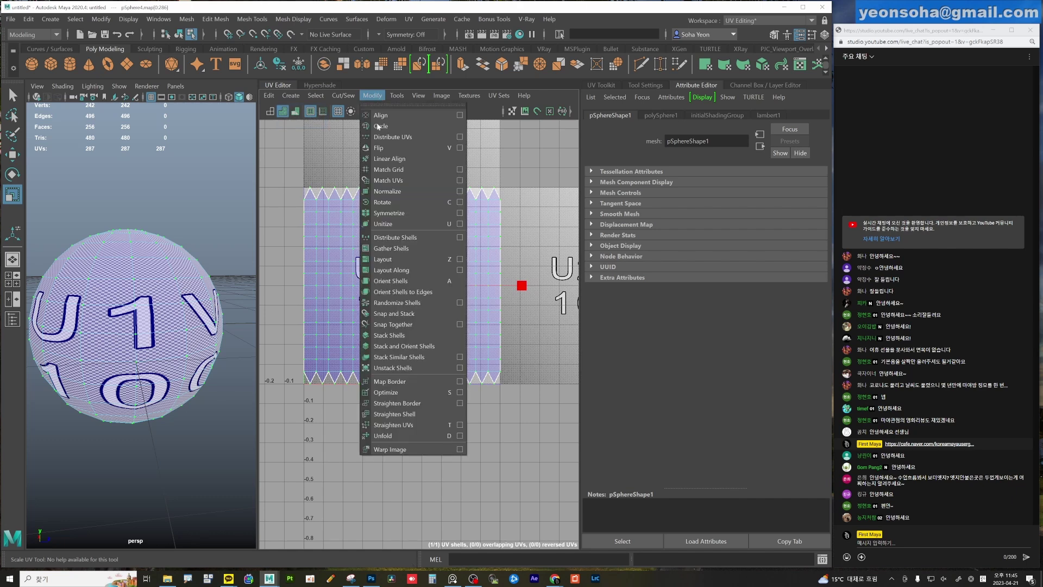
click(459, 436)
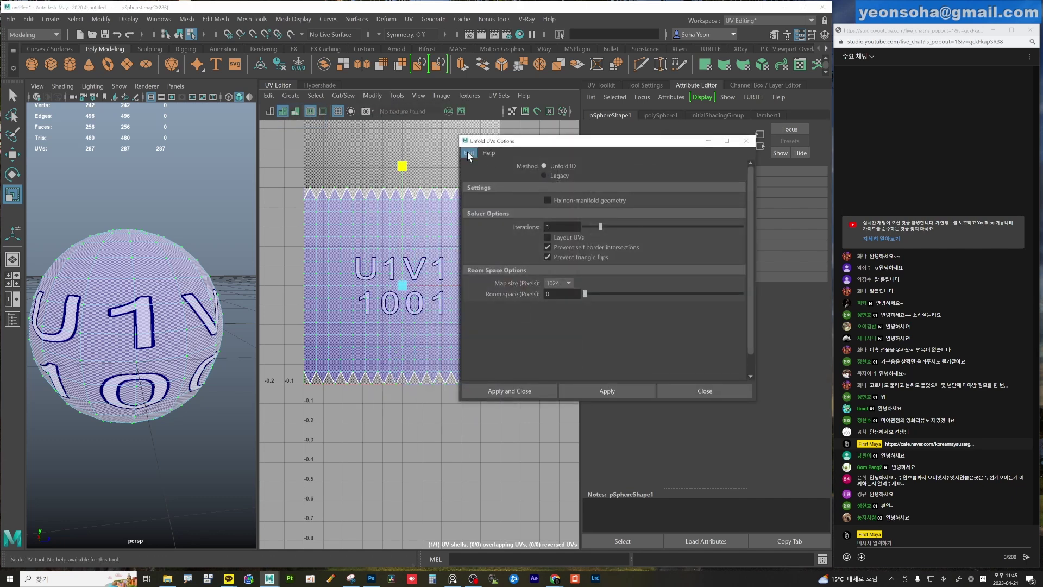
click(468, 153)
click(557, 179)
click(557, 174)
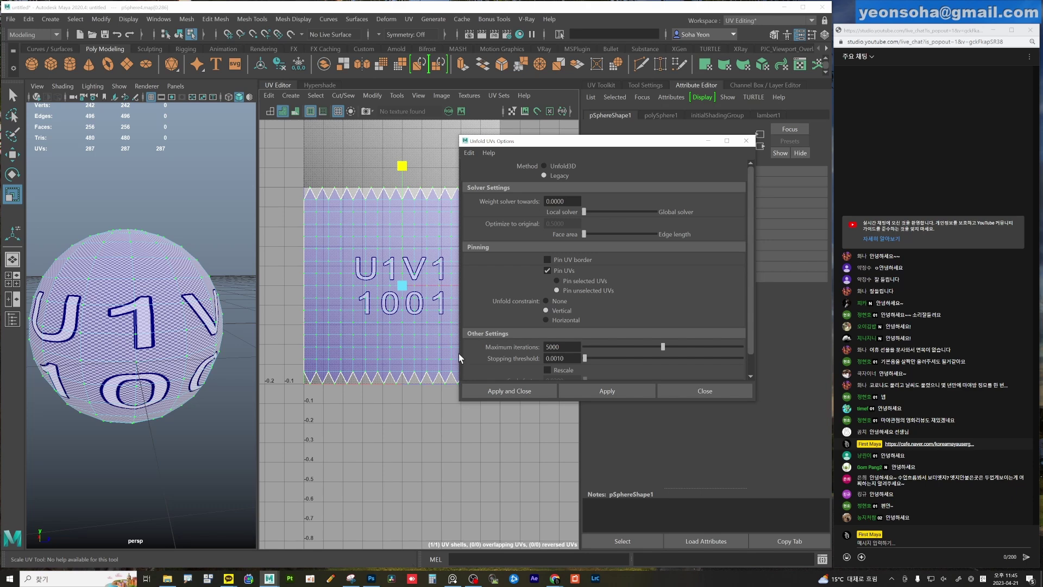
click(592, 391)
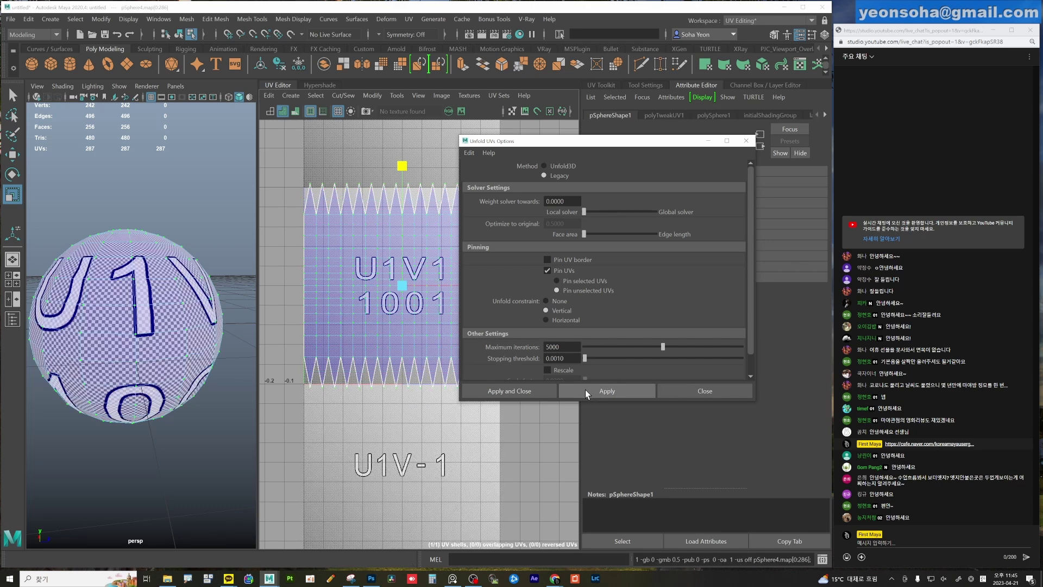
click(690, 388)
scroll(191, 322, up, 3)
mouse_move(190, 322)
alt+mouse_down()
mouse_move(155, 295)
mouse_move(157, 321)
alt+mouse_up()
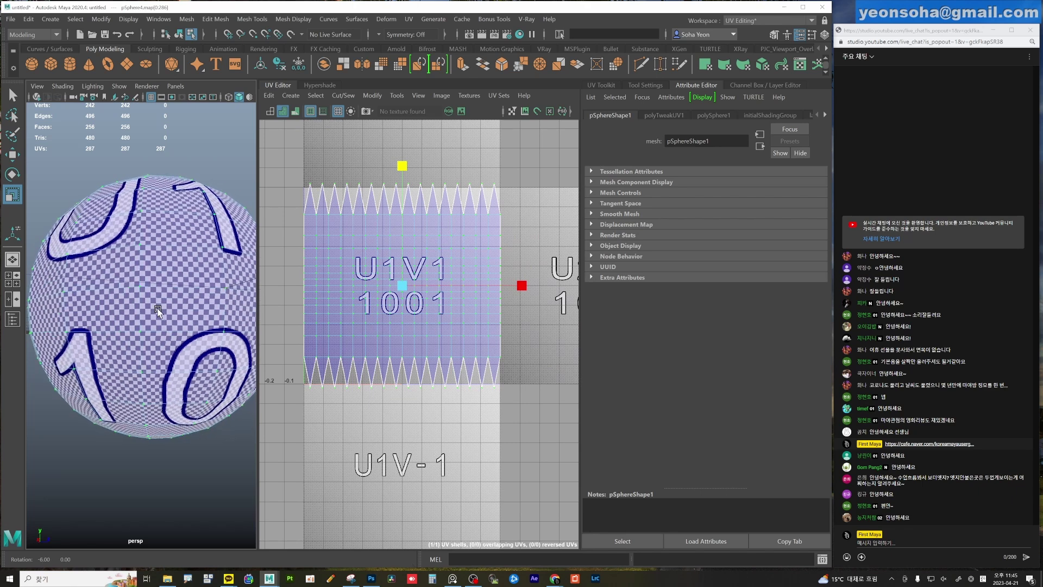
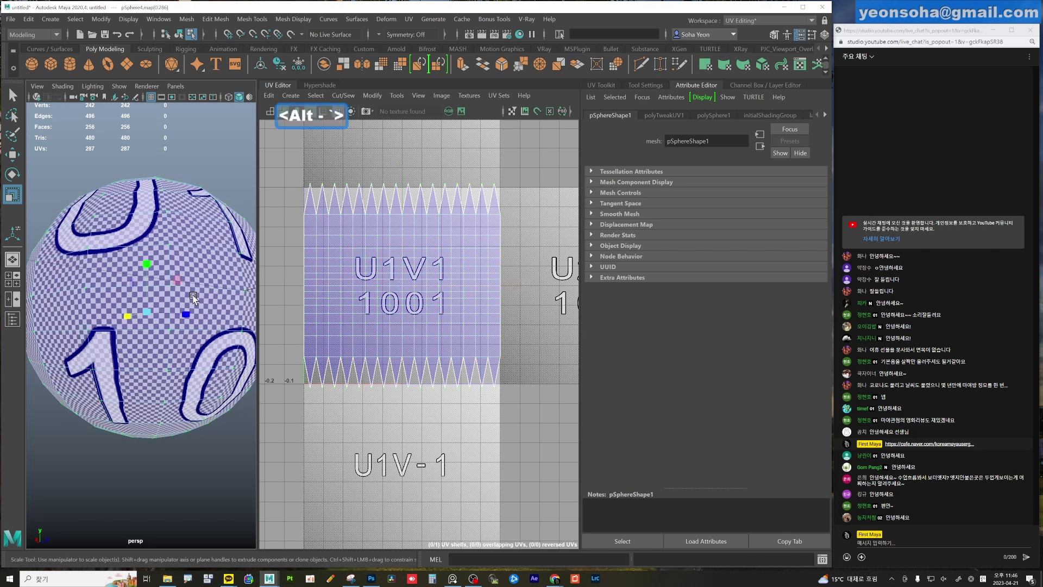
Delete the textured sphere and tilt the view down onto the empty grid.
key(ctrl+z)
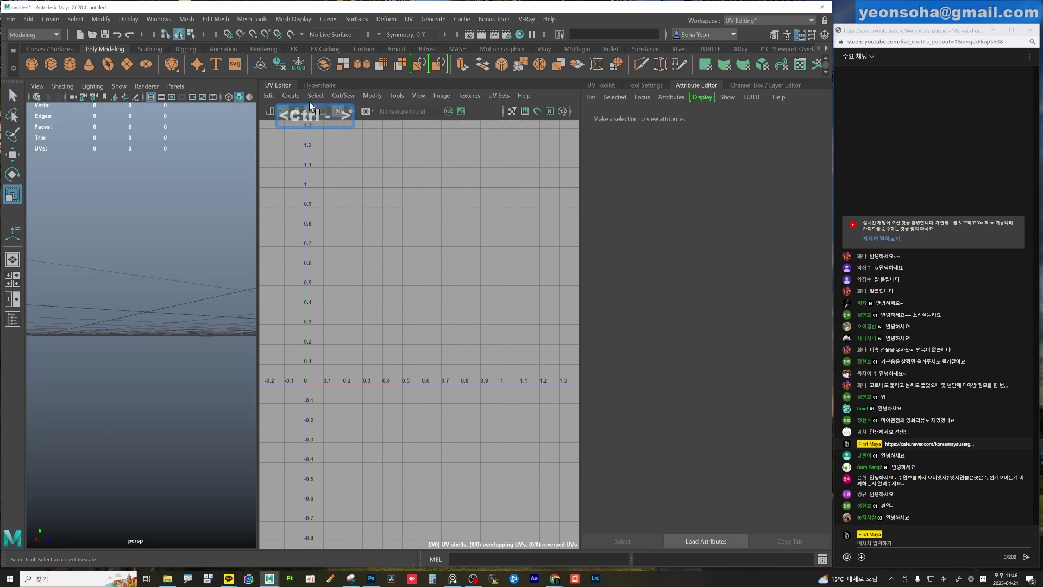
click(314, 96)
click(342, 302)
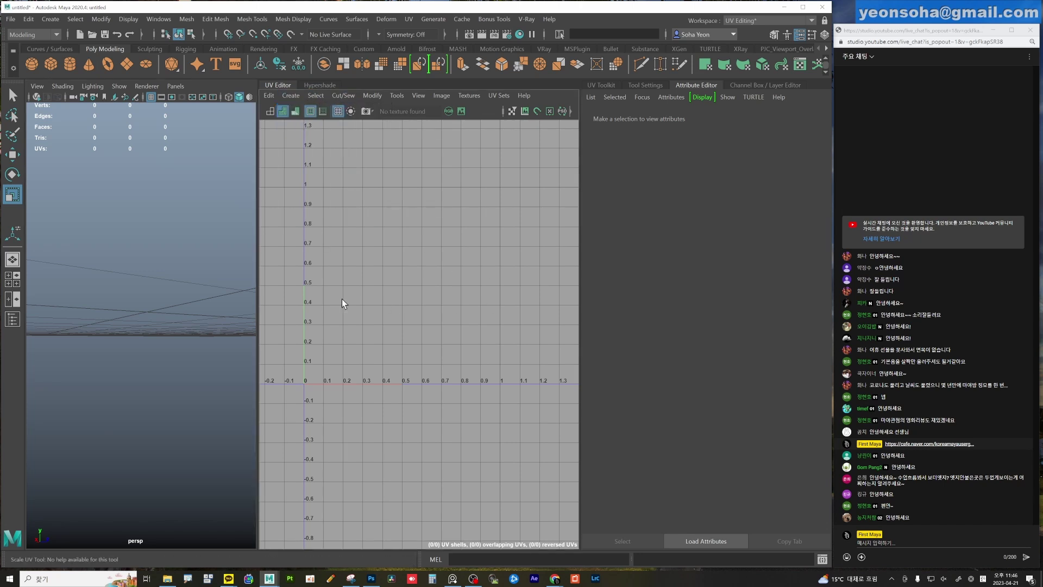
mouse_move(154, 285)
alt+mouse_down()
mouse_move(149, 294)
mouse_move(179, 298)
alt+mouse_up()
Open the Planar Mapping Options, check the UV projection list, then close the dialog.
key(ctrl+shift+z)
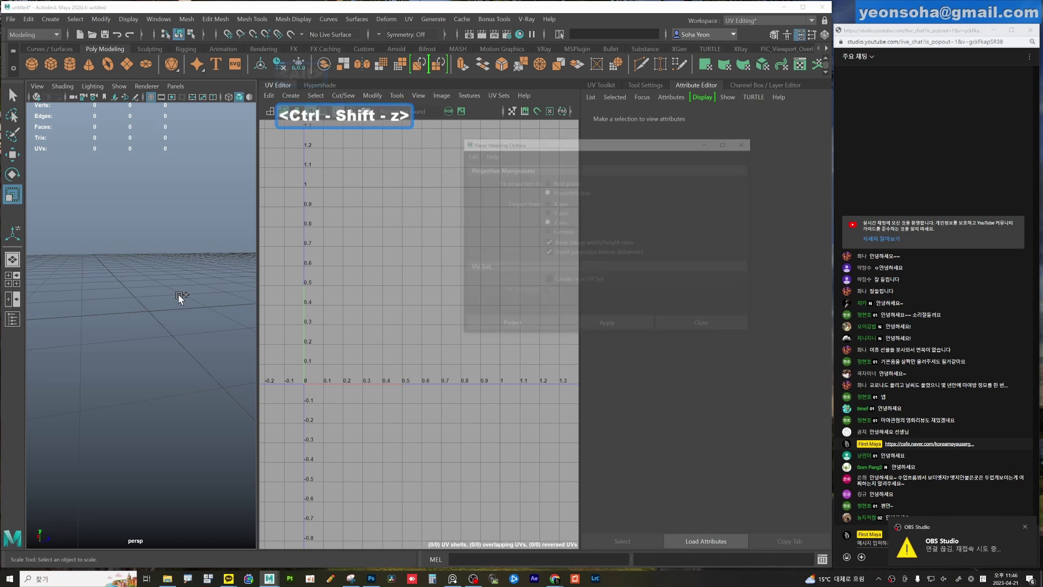
mouse_move(547, 142)
mouse_down()
mouse_move(456, 165)
mouse_move(533, 163)
mouse_up()
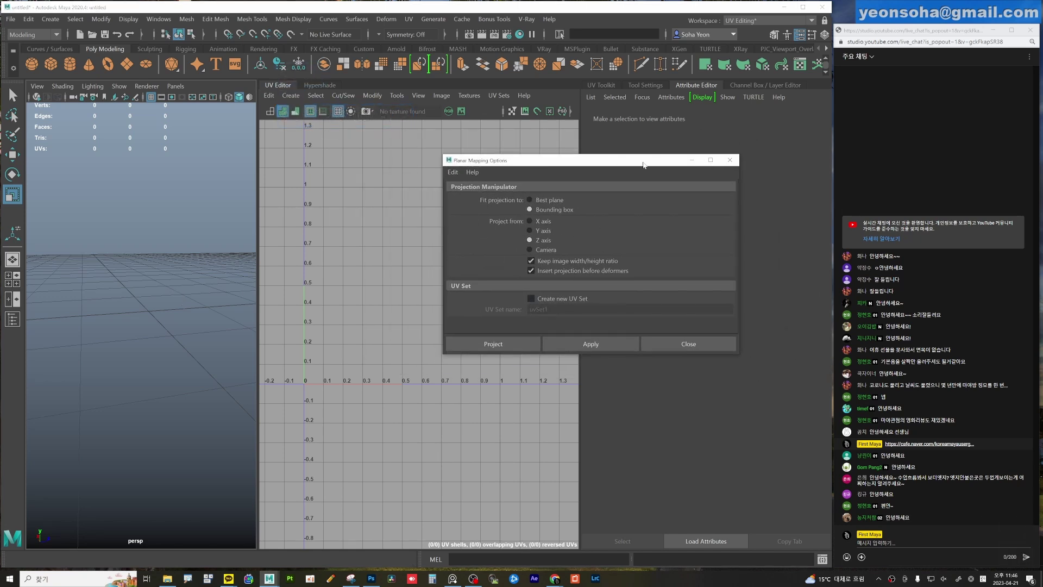
click(291, 95)
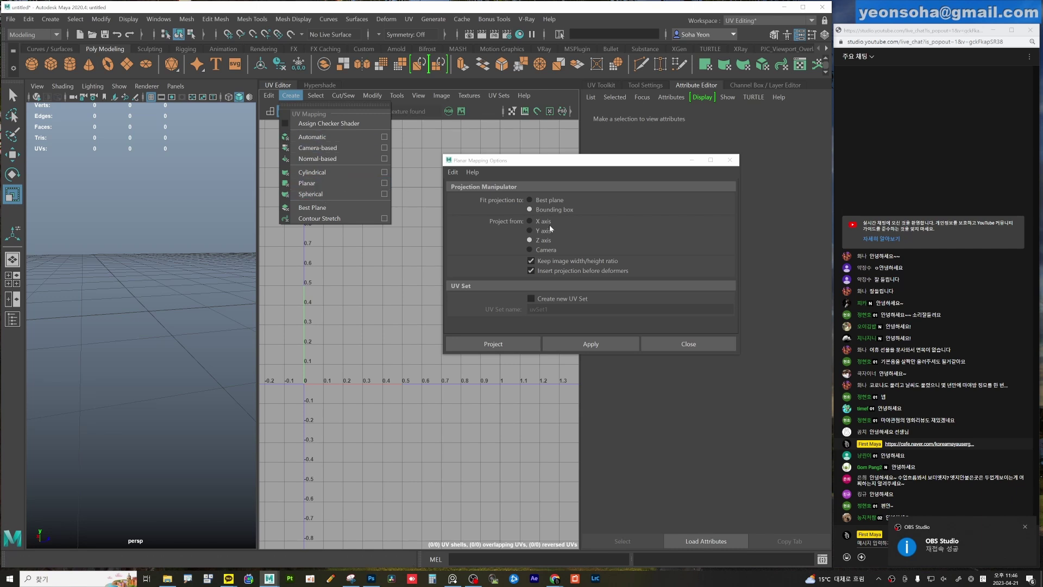
click(679, 345)
key(ctrl+shift+z)
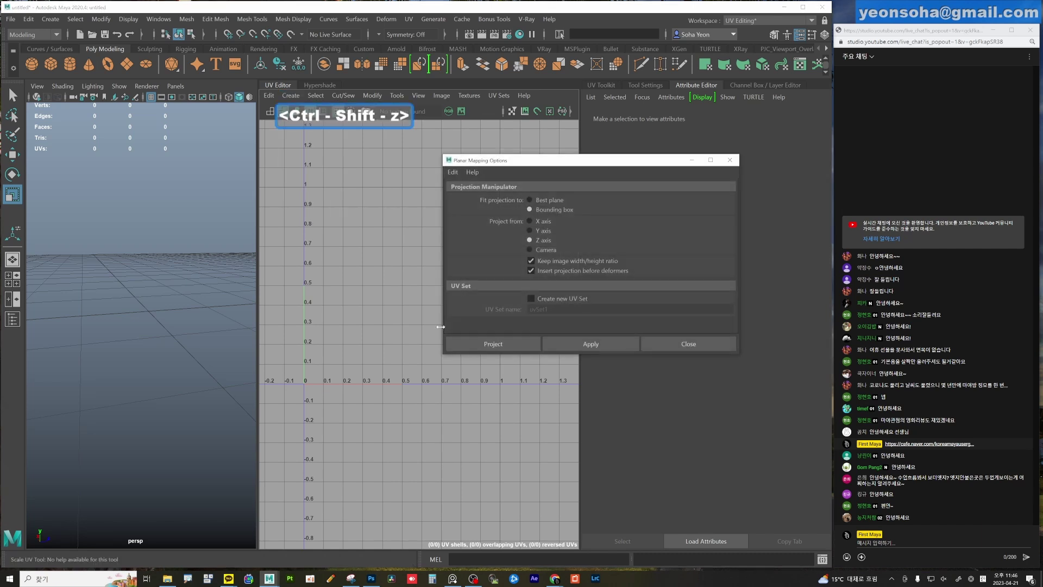
click(177, 302)
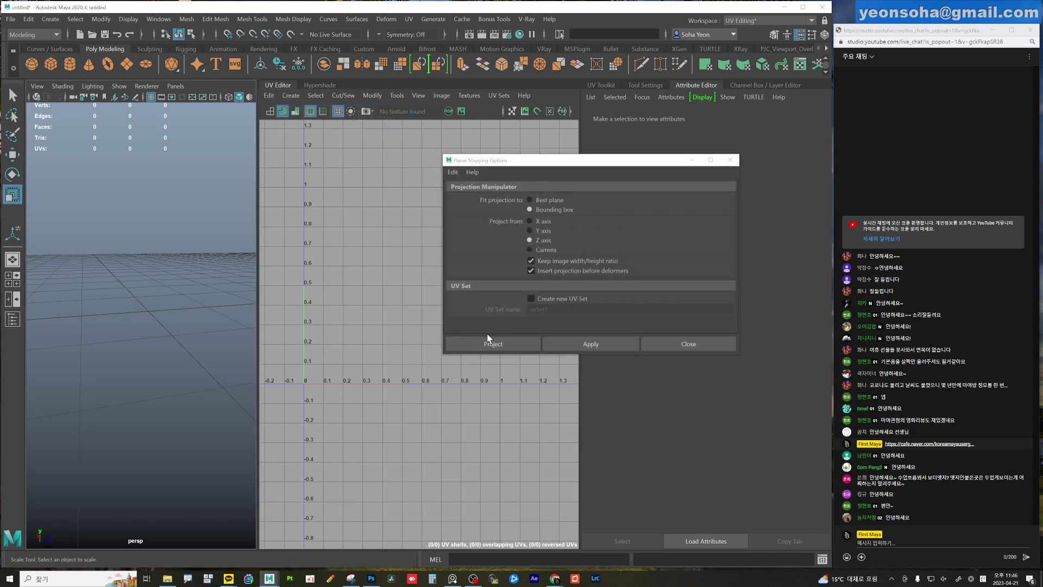
click(666, 344)
Create a trial polygon cylinder and give it a cylindrical UV projection.
key(ctrl+shift+x)
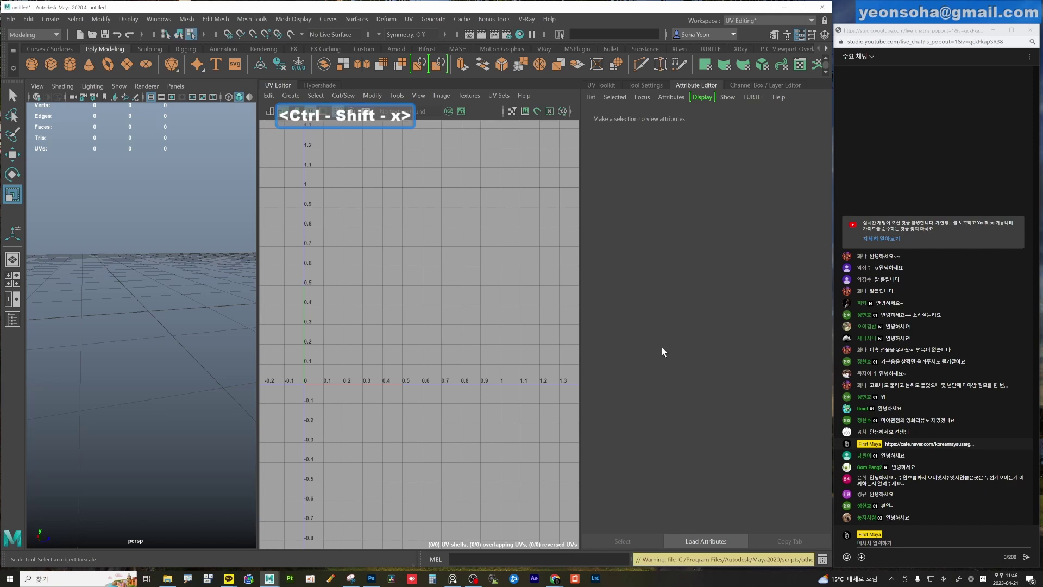
alt+drag(170, 311, 138, 289)
shift+right_drag(142, 290, 96, 294)
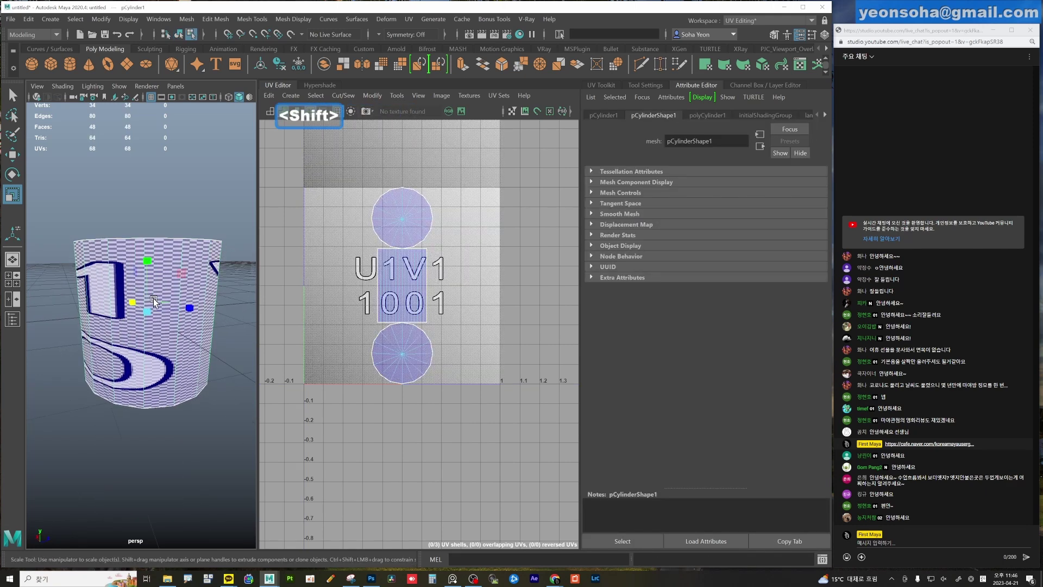
alt+drag(96, 294, 192, 311)
key(ctrl+shift+x)
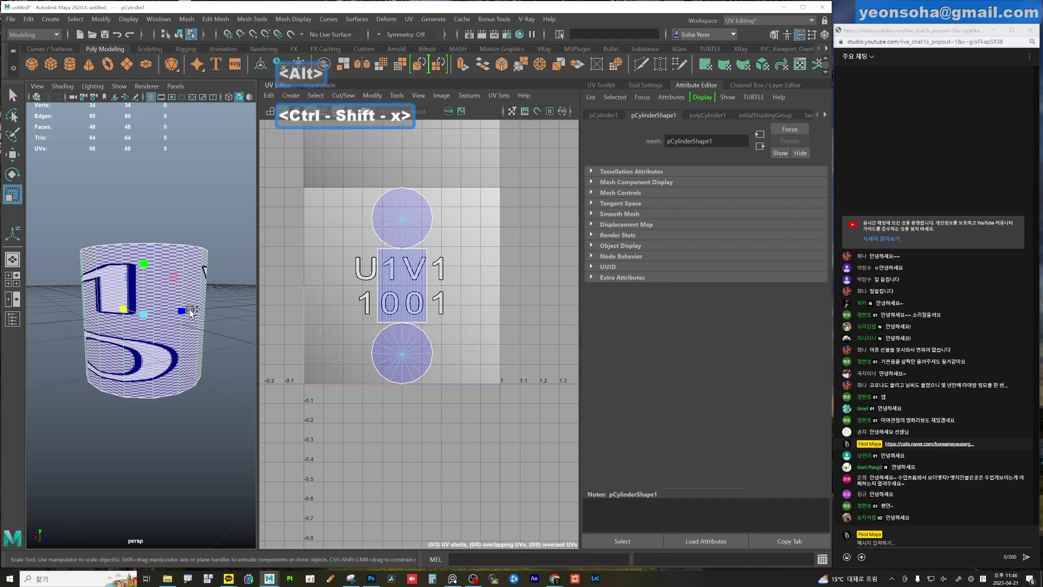
alt+drag(201, 370, 165, 339)
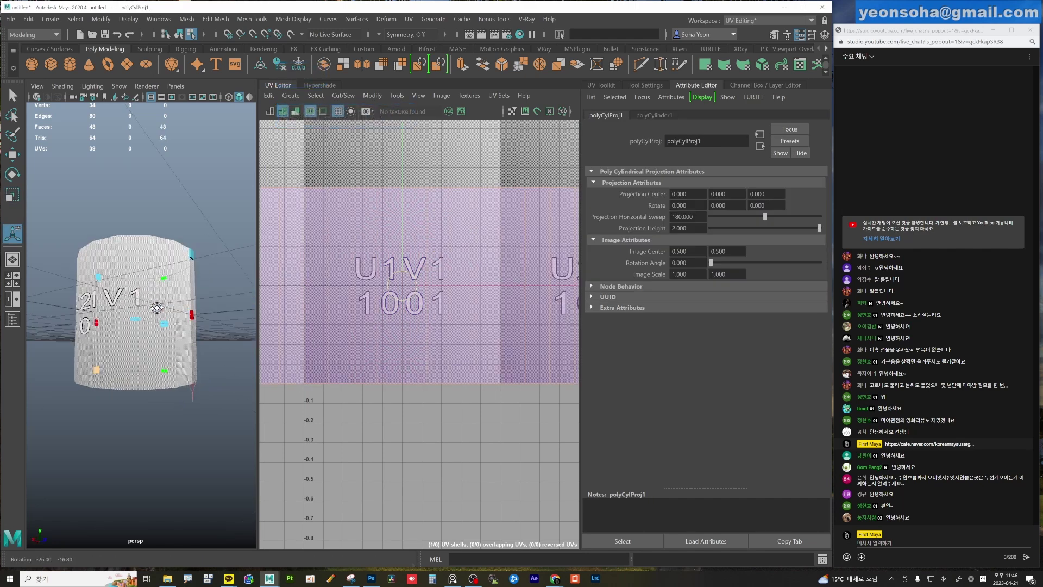
Delete the trial cylinder and create a polygon sphere, pSphere1.
key(q)
click(217, 321)
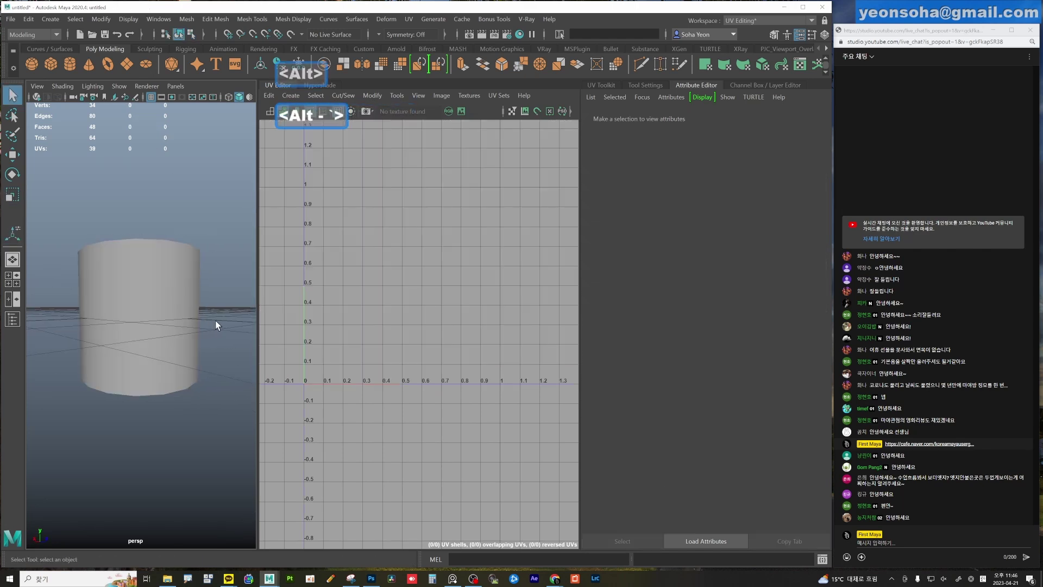
click(135, 314)
key(ctrl+x)
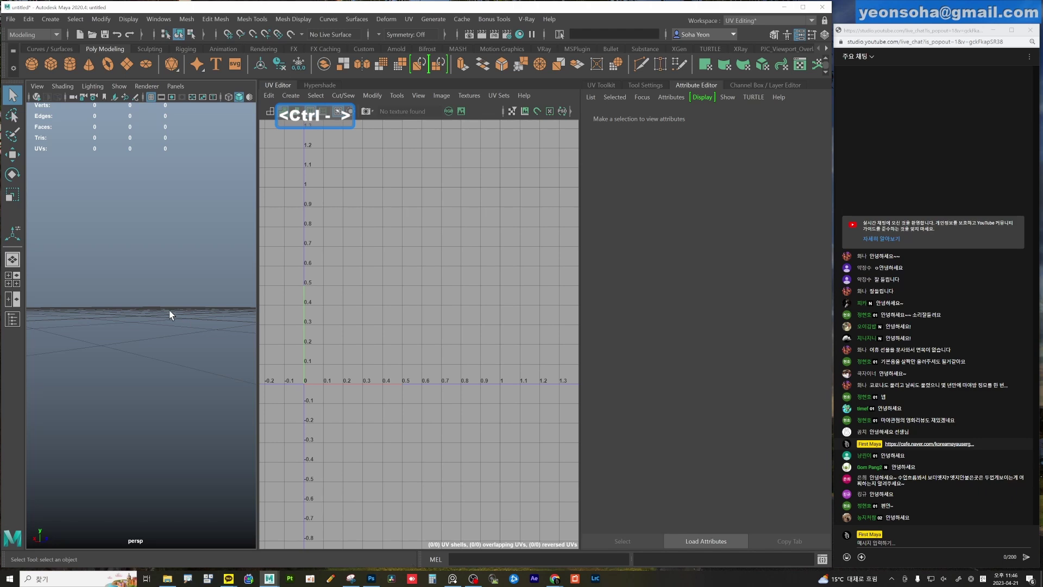
shift+right_click(134, 323)
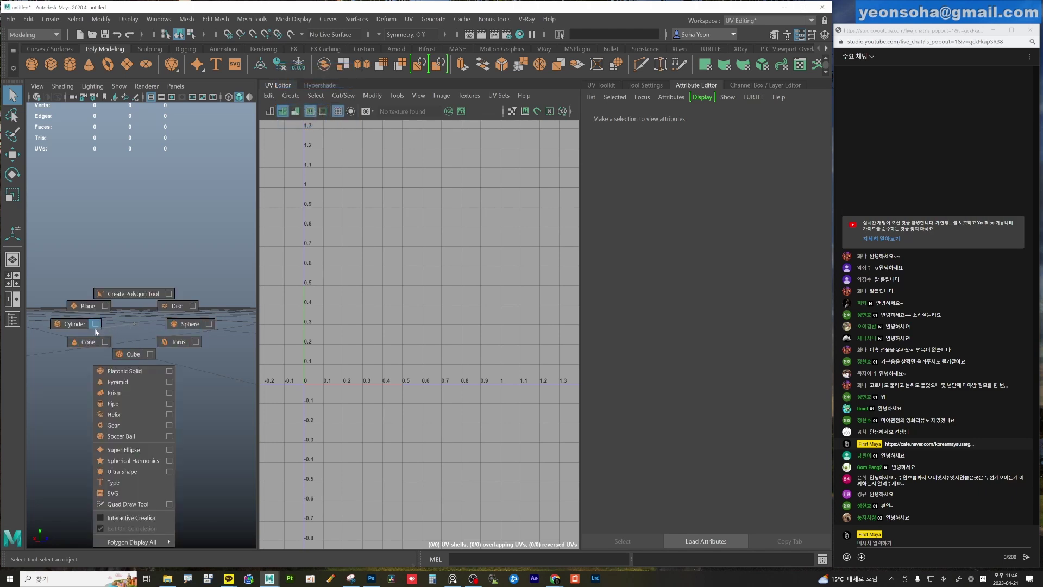
shift+right_drag(95, 332, 188, 325)
Apply an initial planar UV projection and orbit until the sphere faces front.
key(w)
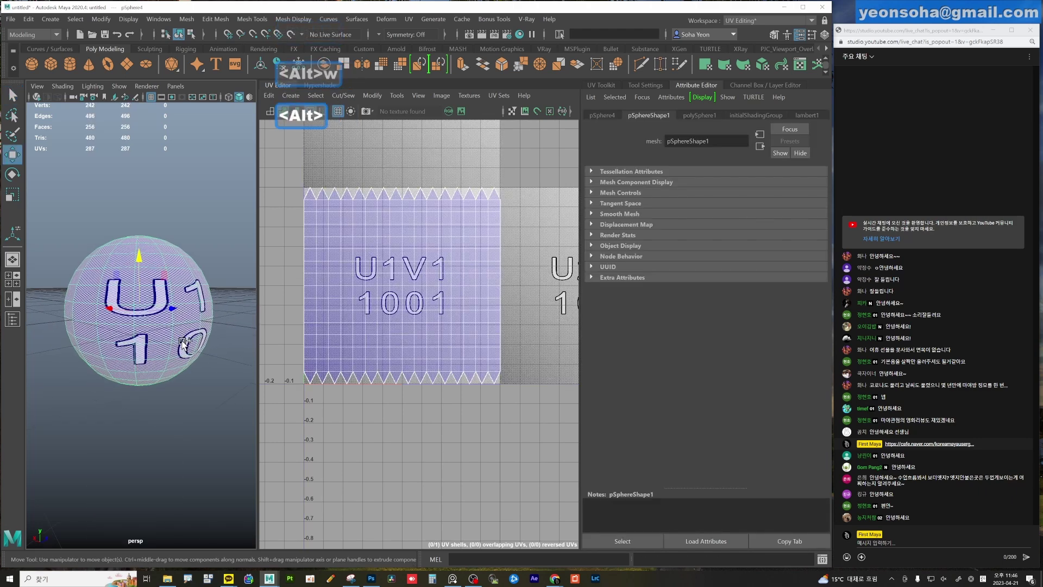
key(ctrl+shift+c)
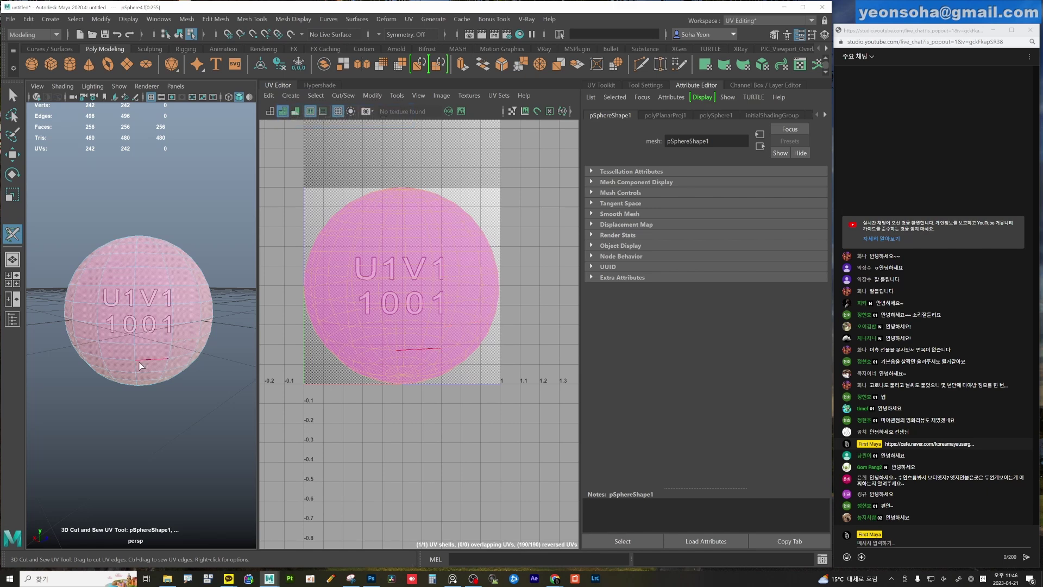
scroll(153, 321, up, 3)
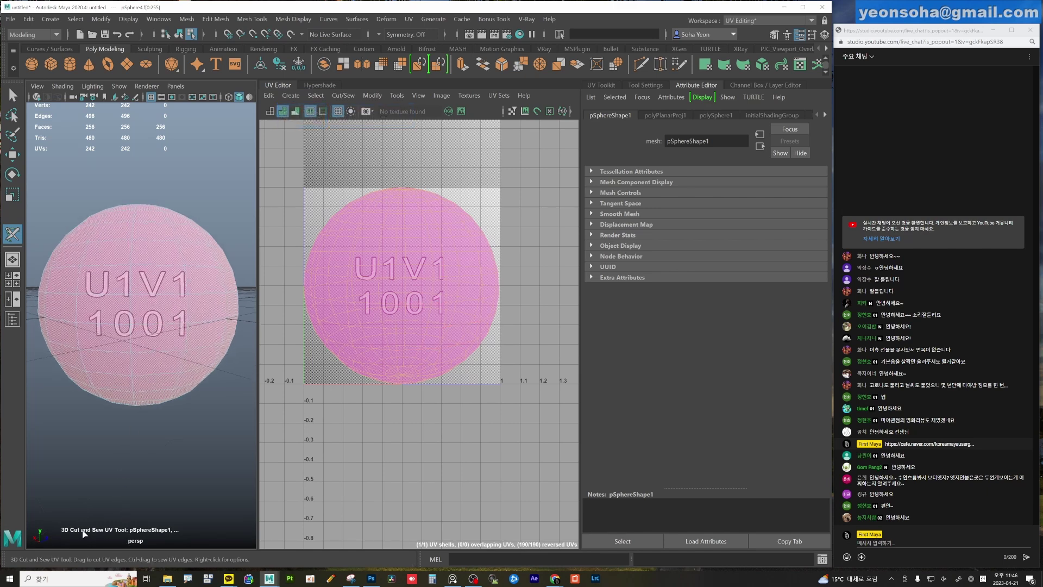
alt+drag(126, 509, 151, 391)
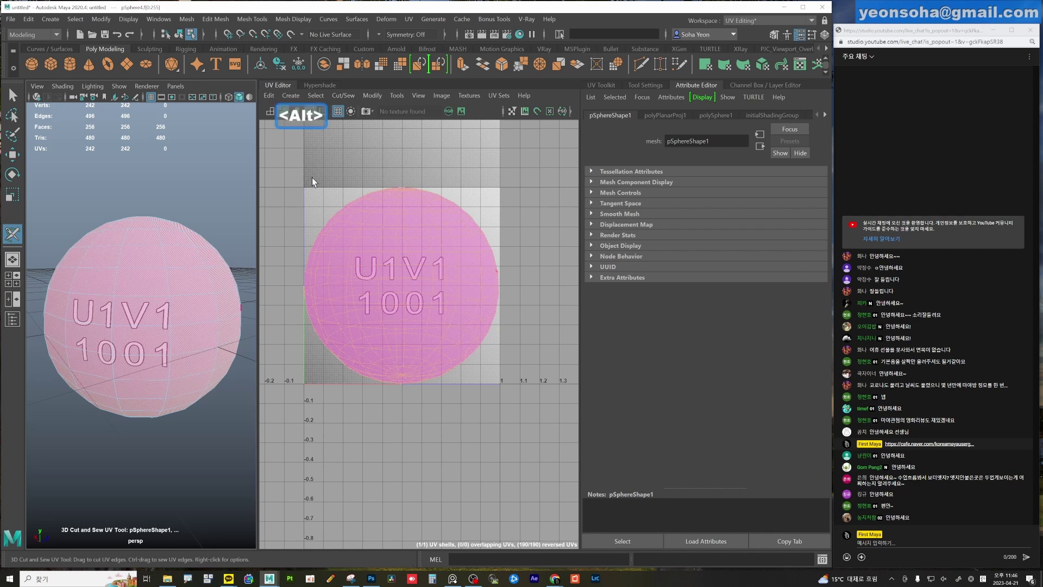
key(w)
mouse_move(180, 239)
alt+mouse_down()
mouse_move(146, 313)
mouse_move(164, 211)
alt+mouse_up()
alt+drag(170, 337, 152, 305)
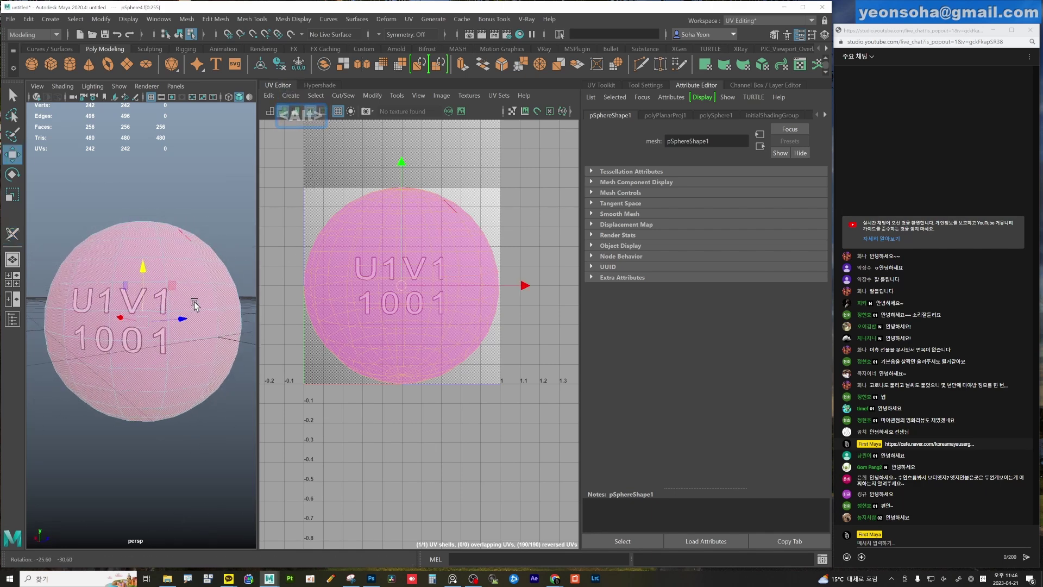
Apply an Automatic, then a Planar UV projection to the whole sphere object.
key(F8)
click(291, 95)
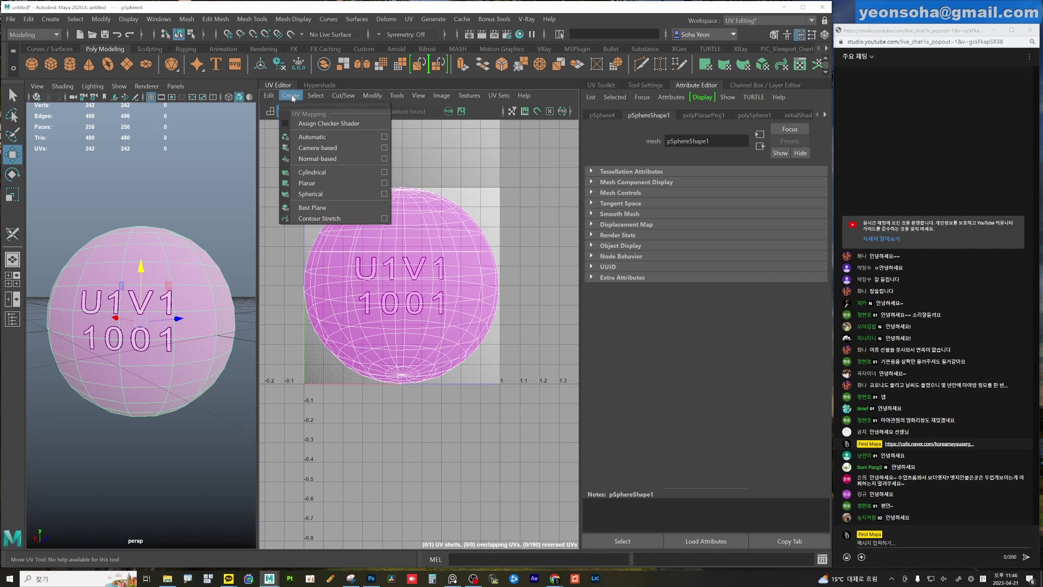
click(323, 142)
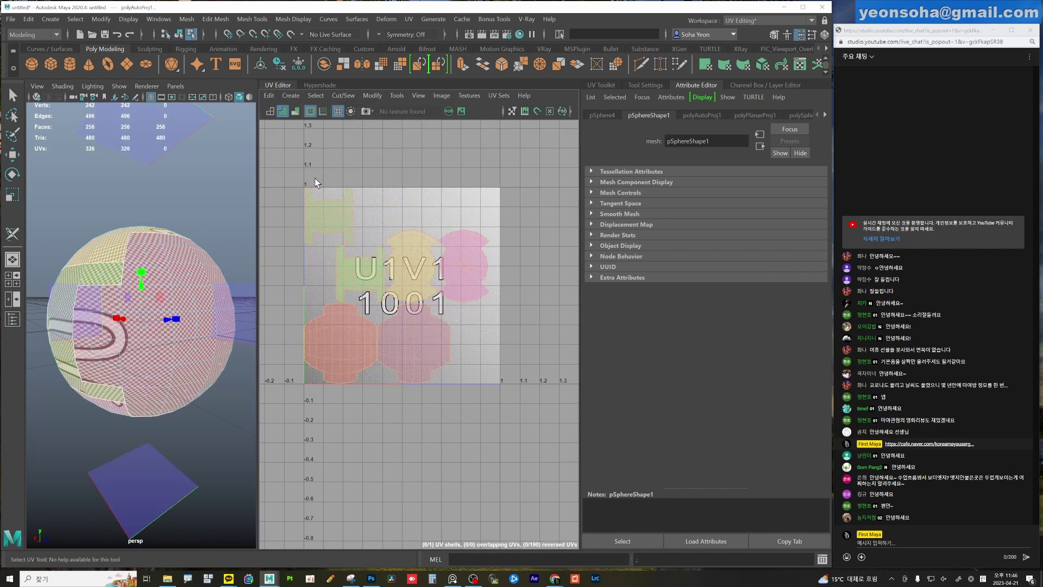
key(t)
click(291, 96)
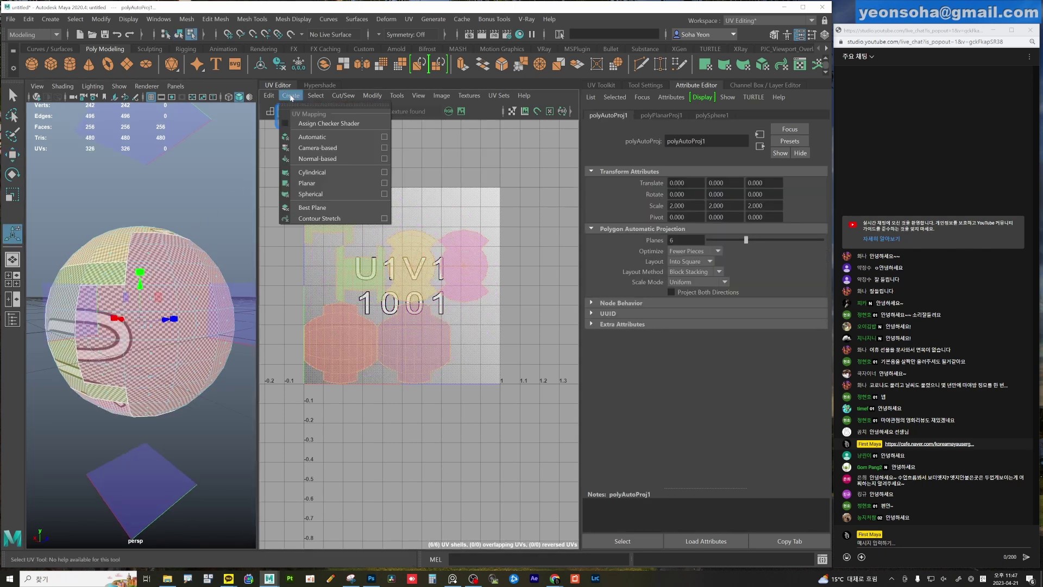
click(321, 146)
Select a 16-edge loop on the sphere's upper half.
mouse_move(187, 301)
alt+mouse_down()
mouse_move(105, 310)
mouse_move(212, 295)
mouse_move(182, 292)
alt+mouse_up()
alt+middle_drag(149, 289, 179, 281)
mouse_move(179, 281)
alt+mouse_down()
mouse_move(159, 286)
mouse_move(136, 260)
mouse_move(144, 337)
mouse_move(206, 298)
alt+mouse_up()
double_click(138, 342)
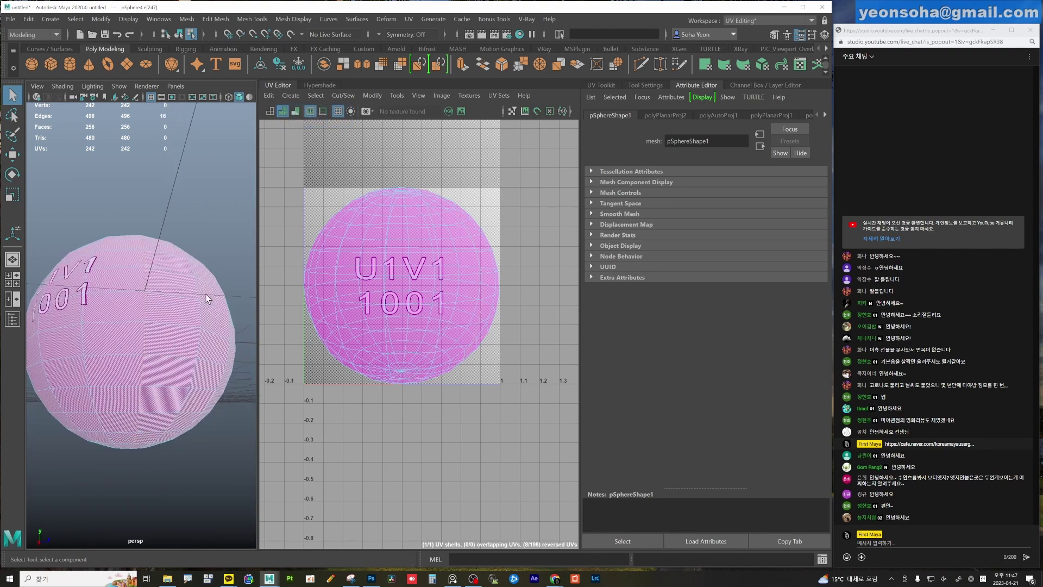
Cut the sphere's UVs along the selected edge loop.
alt+middle_drag(399, 285, 446, 270)
key(shift+c)
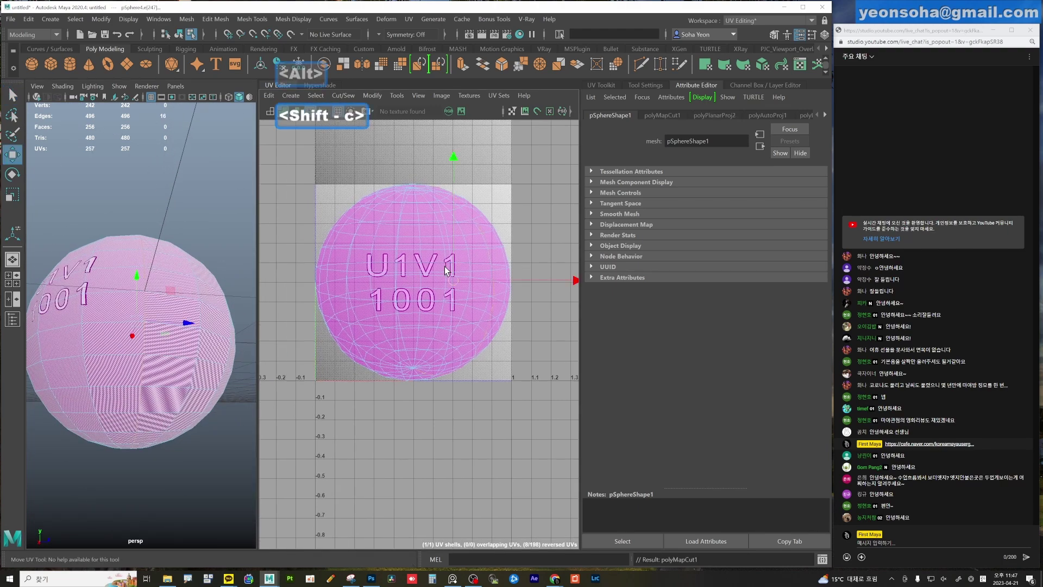
key(w)
scroll(489, 337, up, 2)
scroll(511, 351, up, 1)
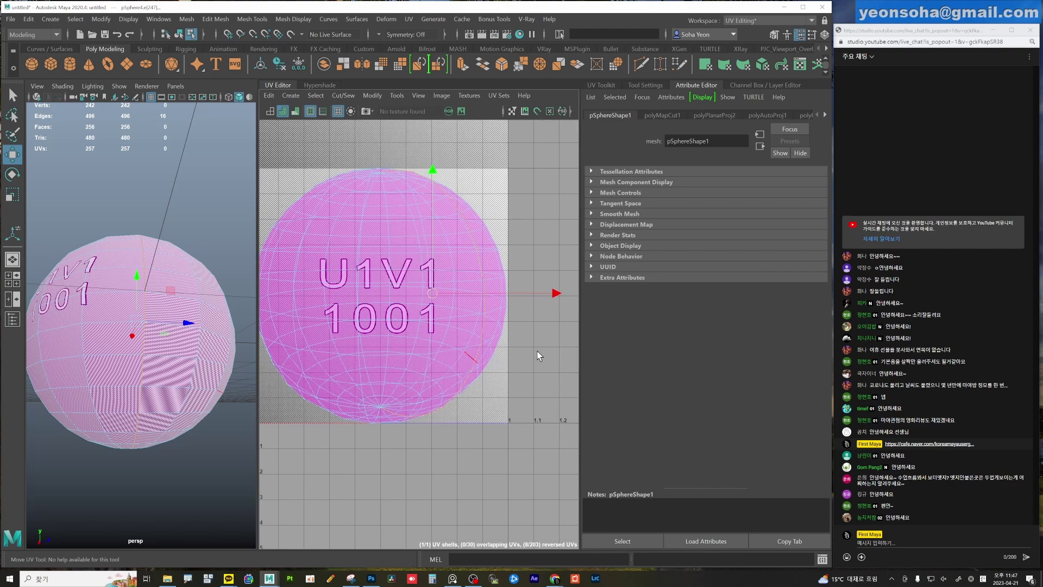
scroll(511, 331, up, 1)
Cut UVs along another edge set, try unfolding all UVs, then undo the unfold.
key(shift+c)
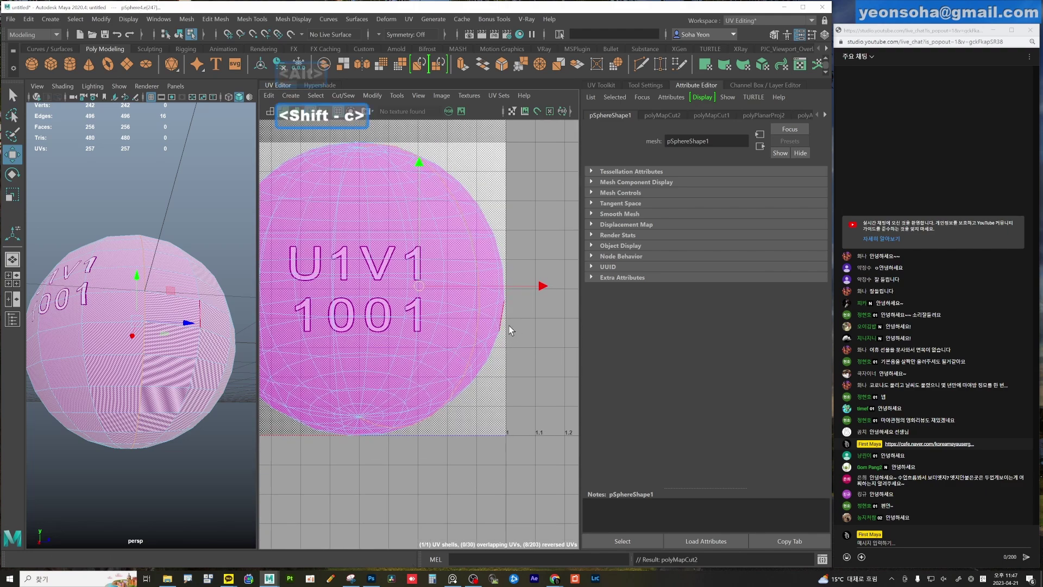
alt+drag(217, 329, 253, 419)
click(184, 449)
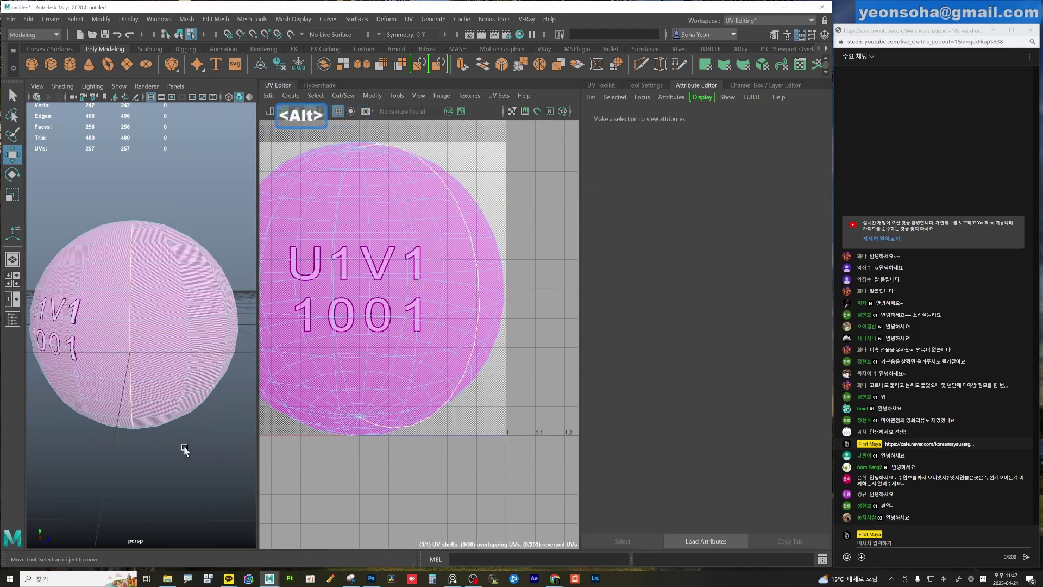
scroll(349, 340, down, 2)
scroll(401, 366, down, 1)
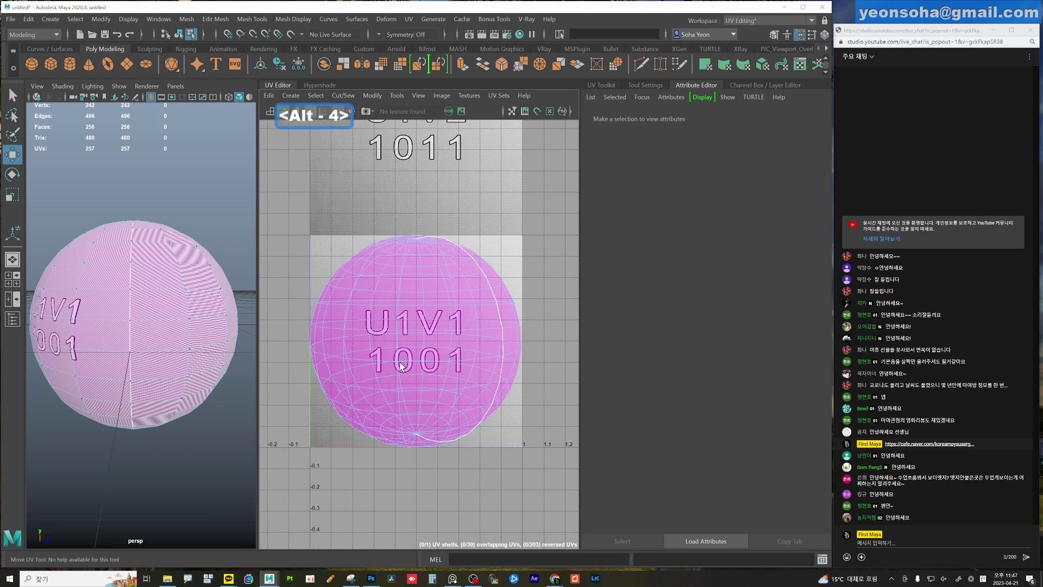
drag(285, 207, 521, 495)
key(d)
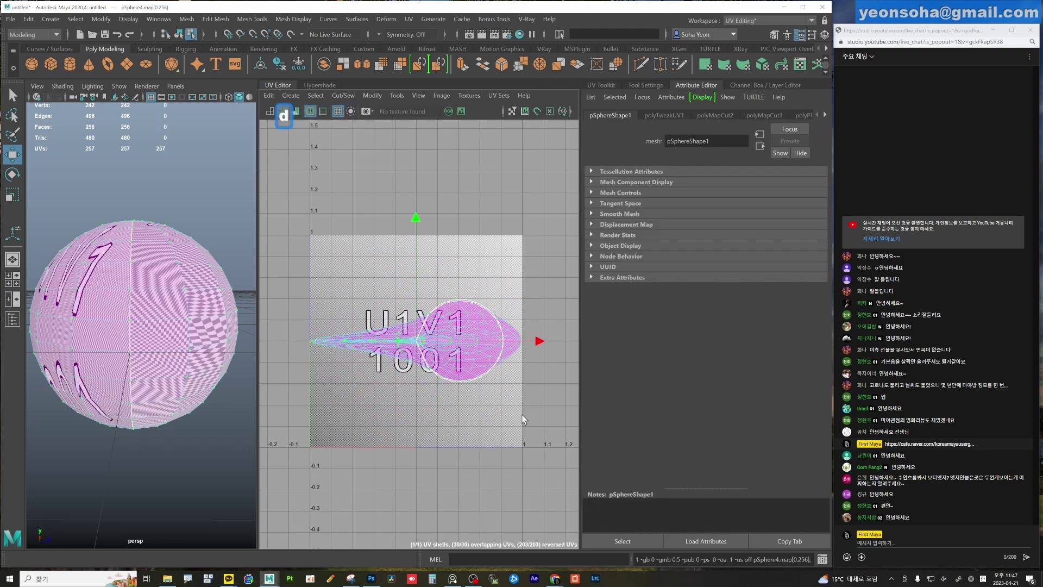
key(ctrl+z)
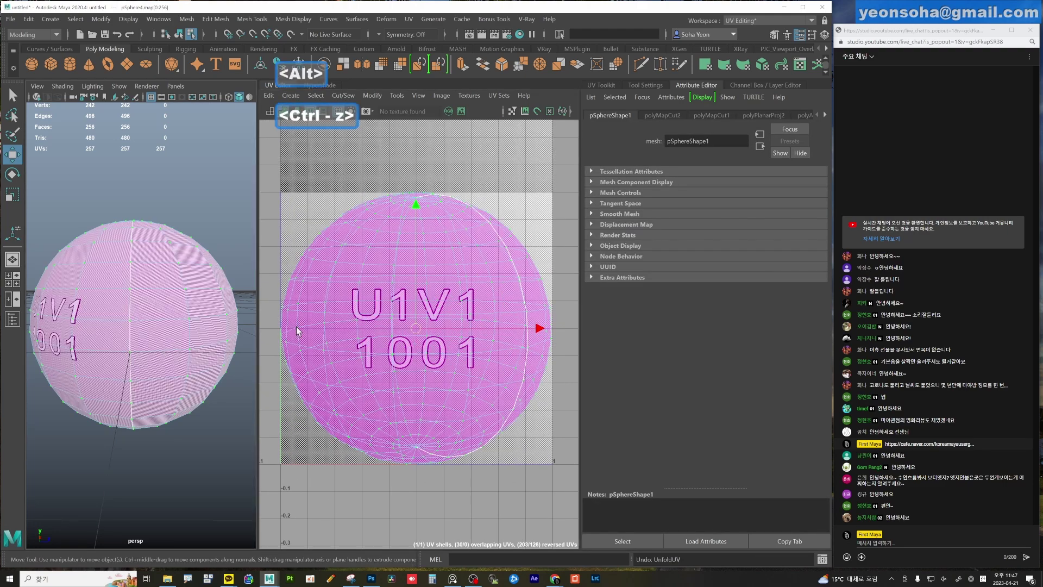
Cut UVs along an edge loop around the sphere and unfold all its UVs.
mouse_move(169, 351)
alt+mouse_down()
mouse_move(209, 332)
mouse_move(114, 324)
alt+mouse_up()
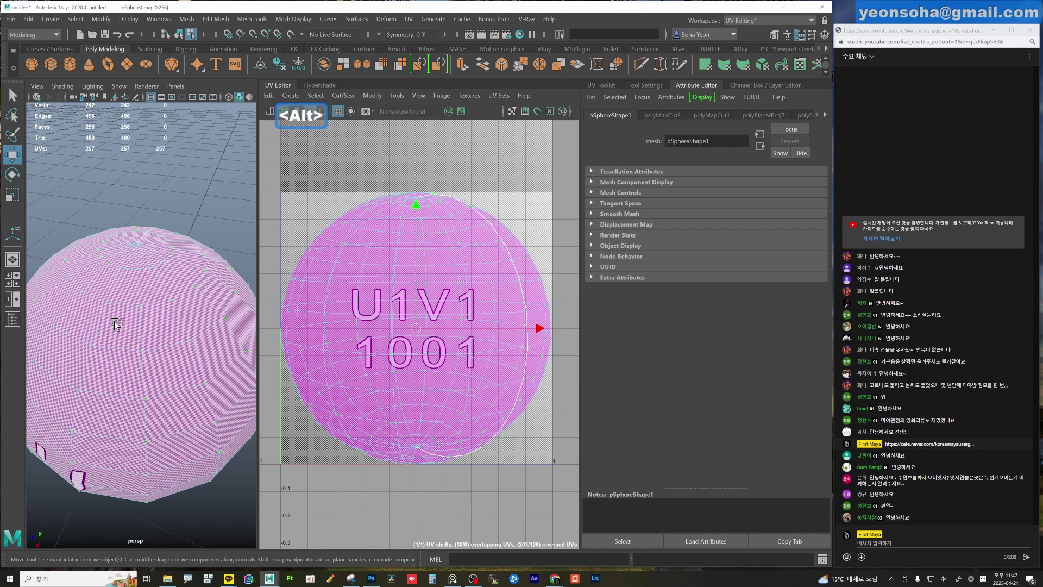
double_click(100, 324)
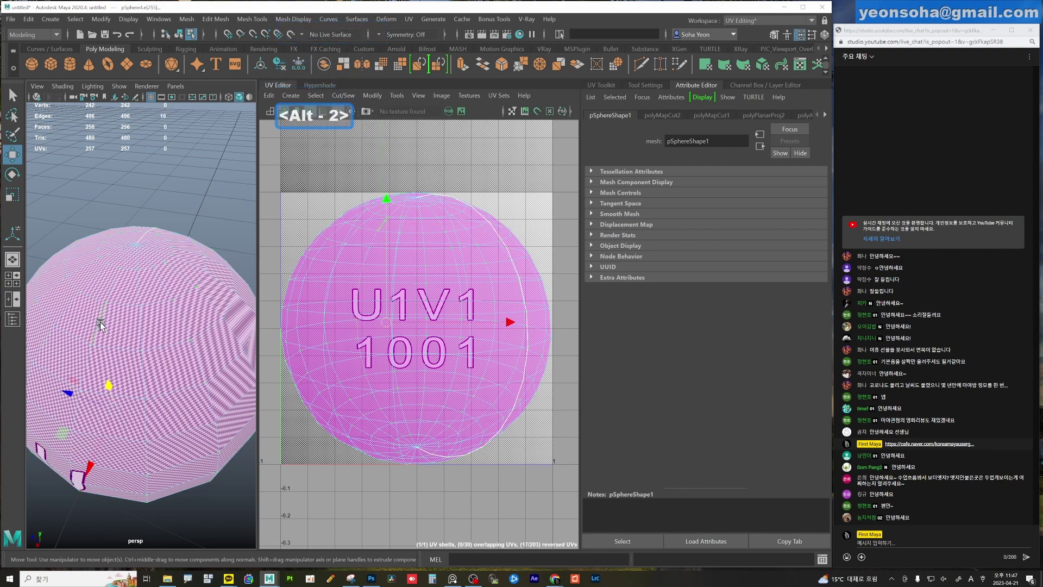
alt+drag(101, 325, 136, 342)
key(shift+c)
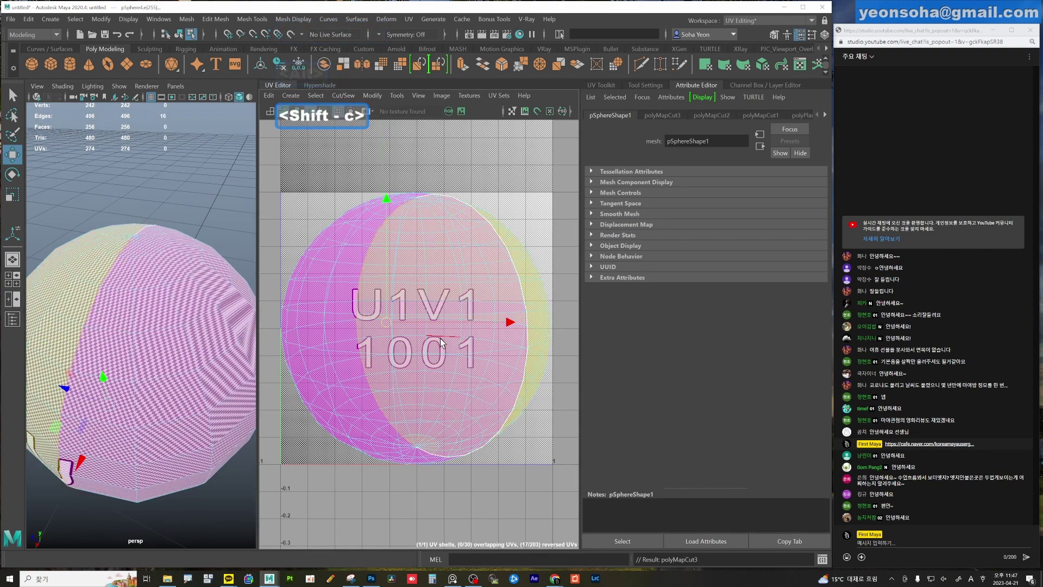
scroll(419, 369, down, 2)
scroll(399, 328, down, 2)
key(alt+4)
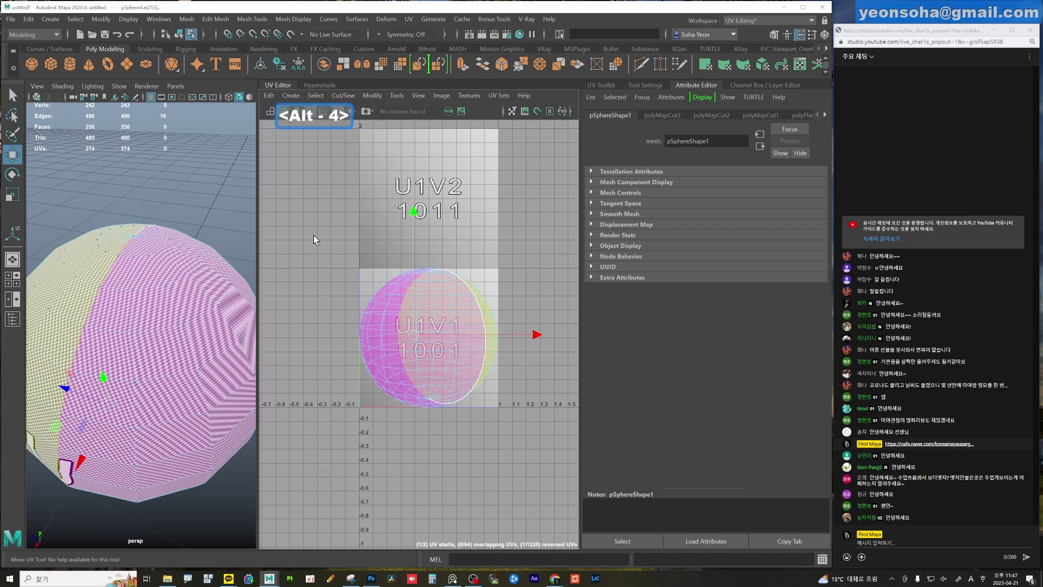
drag(547, 462, 510, 412)
key(d)
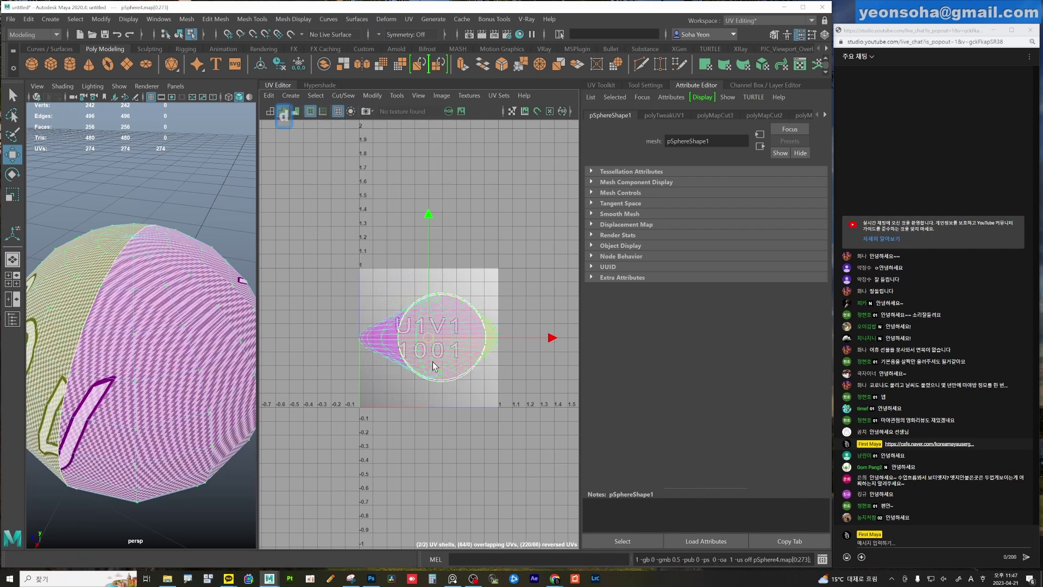
alt+right_drag(433, 361, 454, 220)
Unfold the UVs with Unfold Options reset to defaults, applied and closed.
click(372, 96)
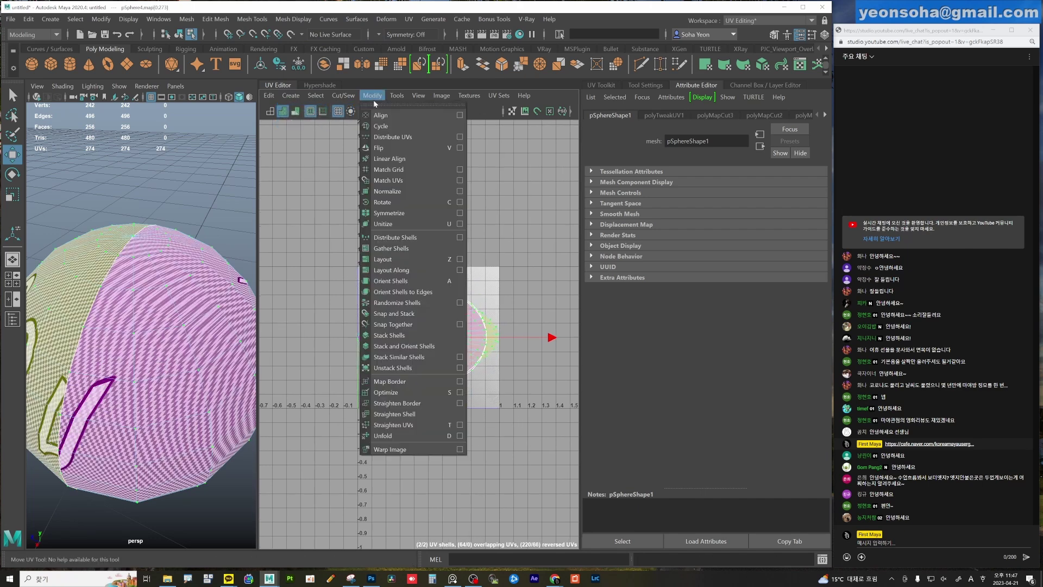
click(460, 436)
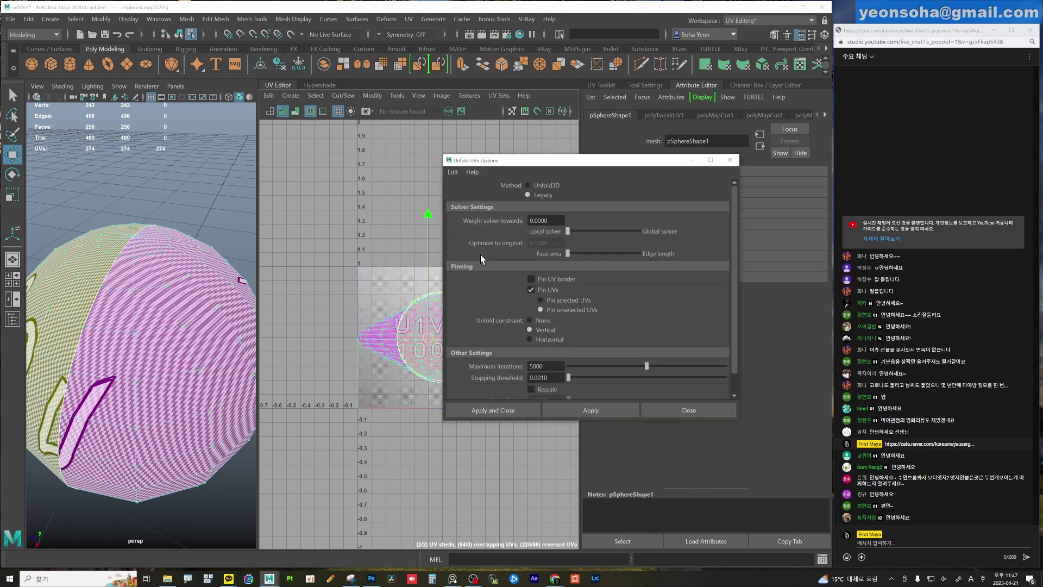
click(453, 172)
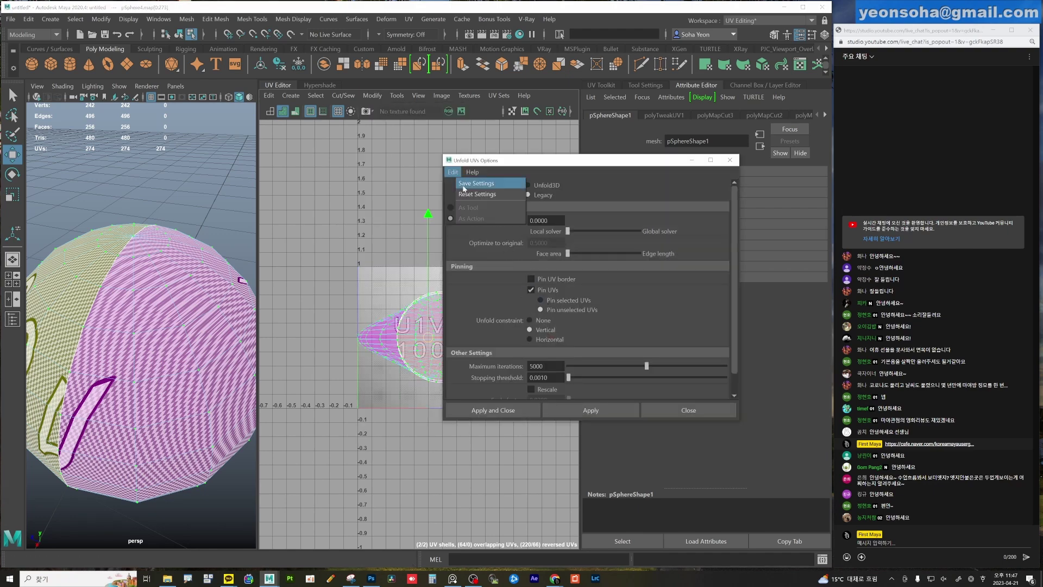
click(478, 194)
click(508, 410)
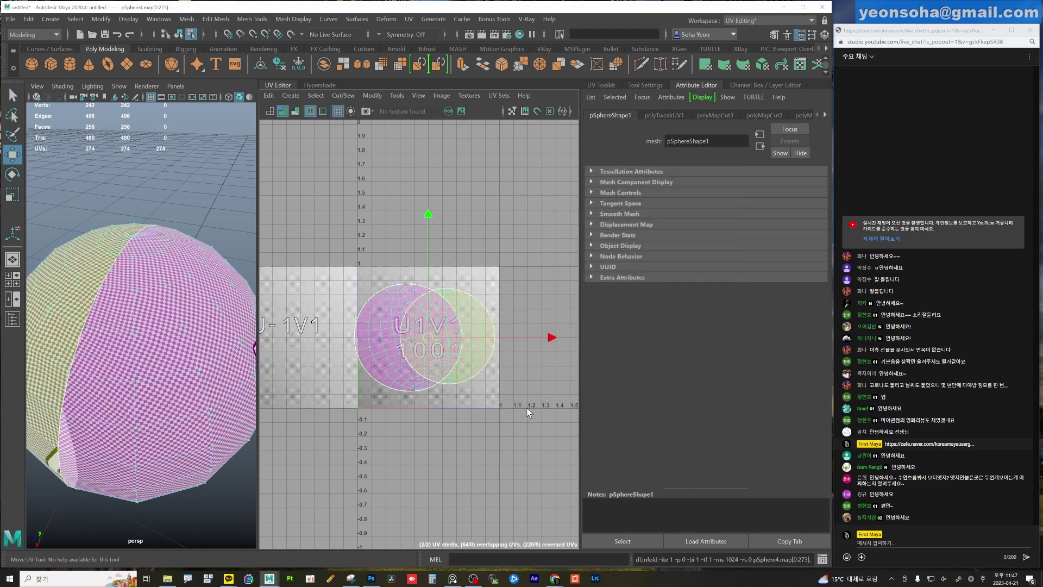
Move the overlapping right UV shell off to sit beside the other shell.
scroll(433, 338, up, 1)
scroll(433, 338, up, 2)
alt+middle_drag(433, 337, 465, 361)
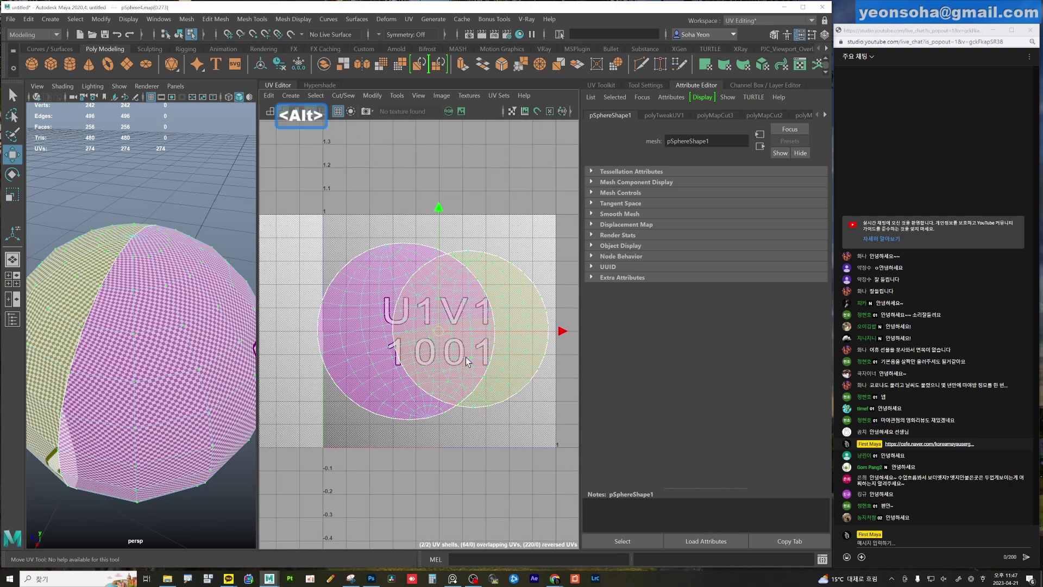
key(alt+s)
key(w)
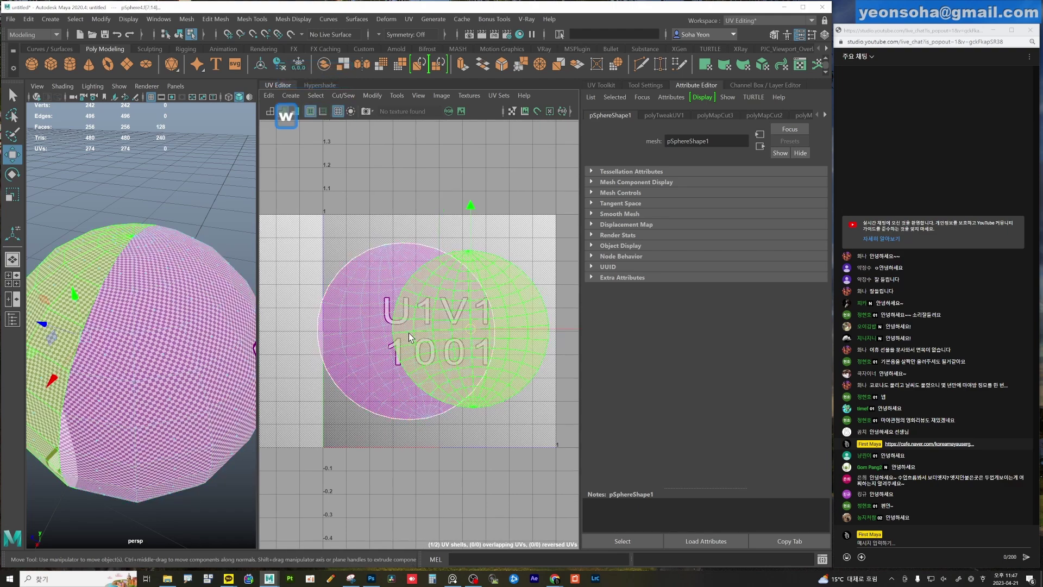
drag(471, 328, 601, 334)
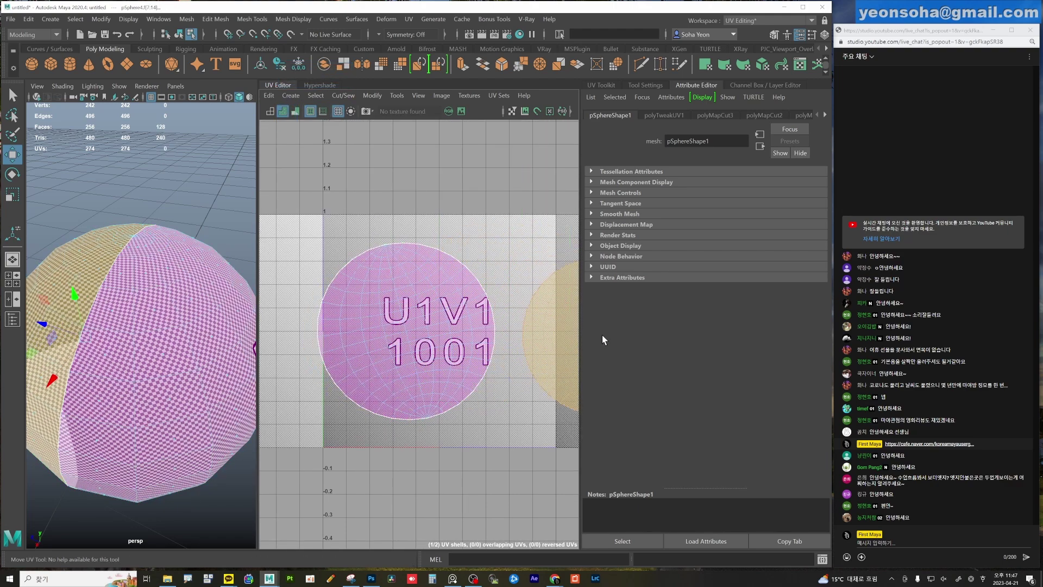
Reframe the views and return to whole-object selection around the sphere.
alt+middle_drag(444, 327, 421, 315)
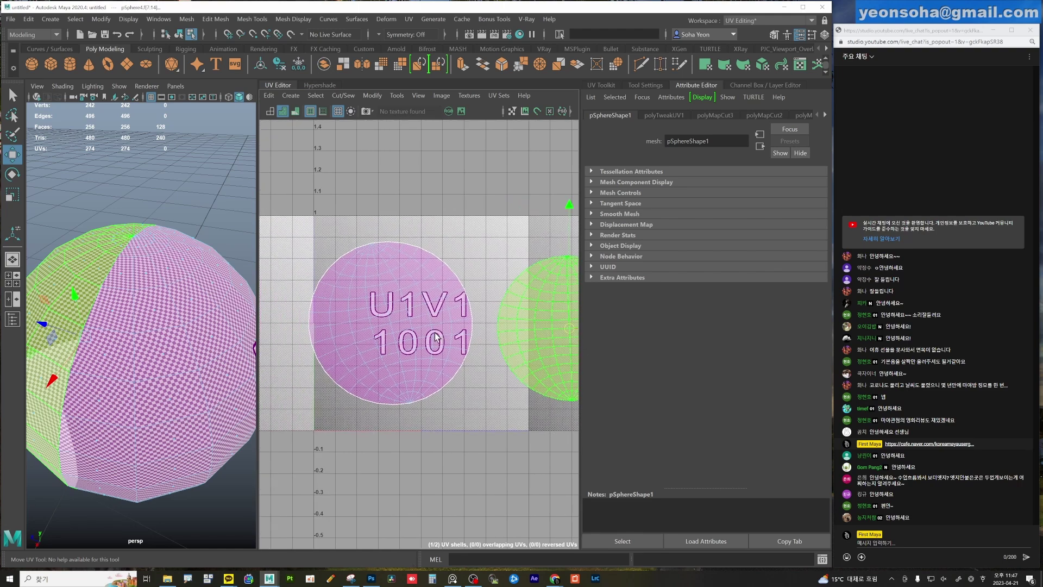
alt+drag(155, 346, 128, 332)
key(F8)
alt+right_drag(129, 332, 111, 327)
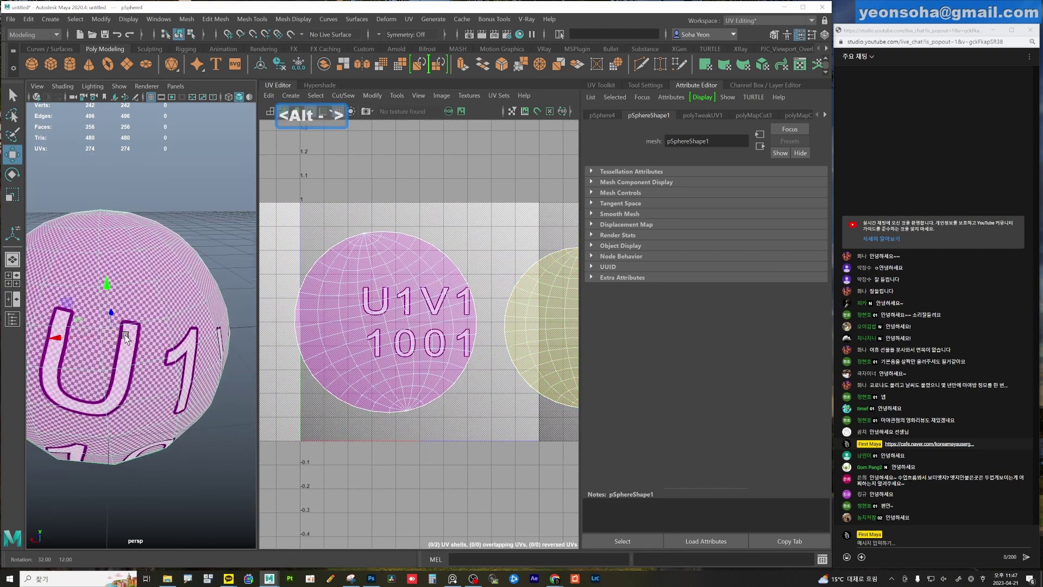
alt+drag(110, 328, 129, 306)
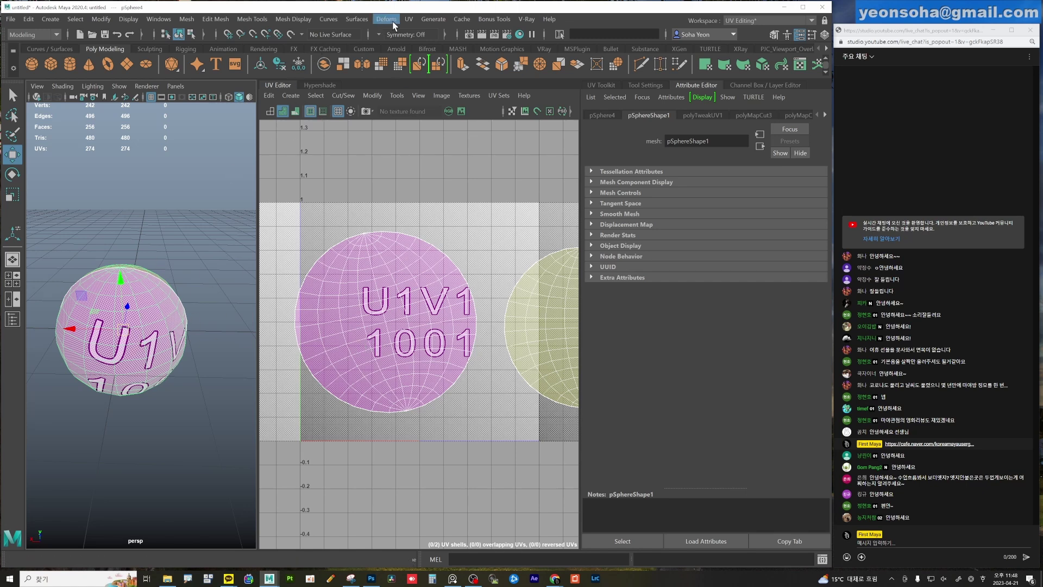
Use the 3D Cut and Sew UV Tool to cut UVs along two horizontal edge loops.
click(409, 19)
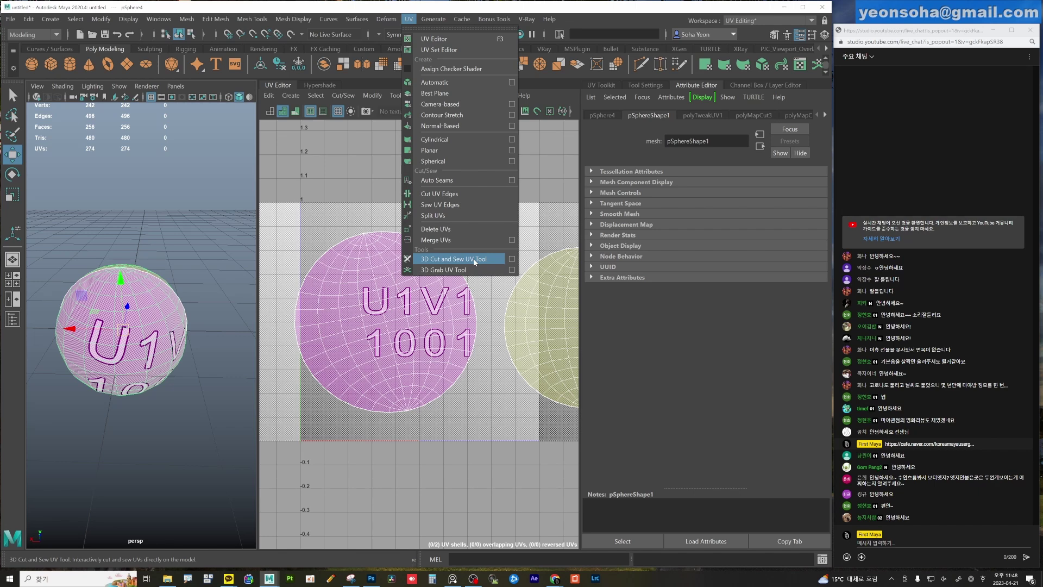
click(474, 260)
alt+drag(114, 373, 136, 336)
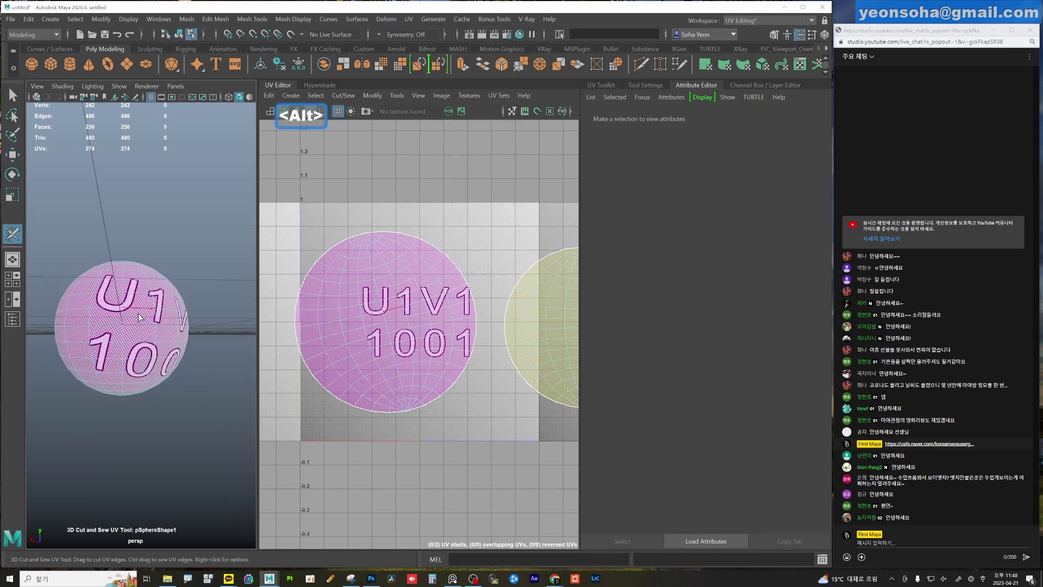
double_click(140, 311)
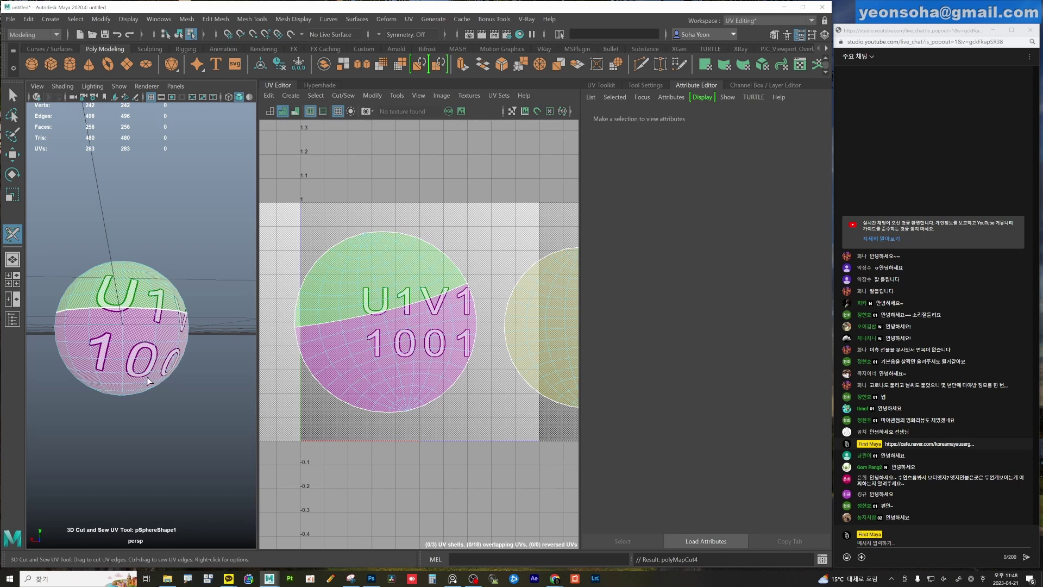
alt+drag(217, 370, 183, 363)
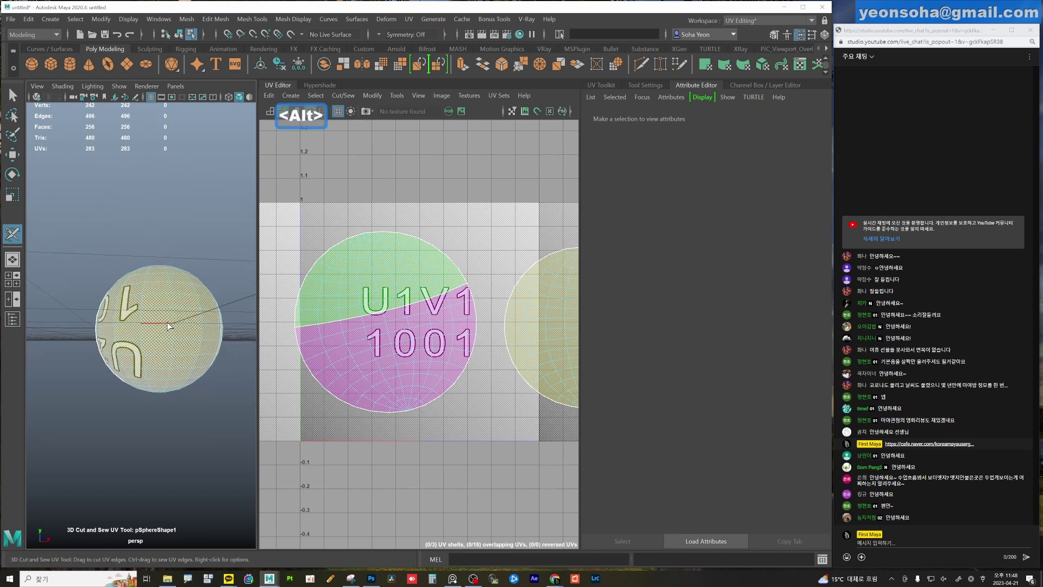
double_click(164, 323)
Orbit to inspect the green shell, then select an edge loop on the sphere.
alt+drag(164, 324, 118, 369)
scroll(118, 368, up, 3)
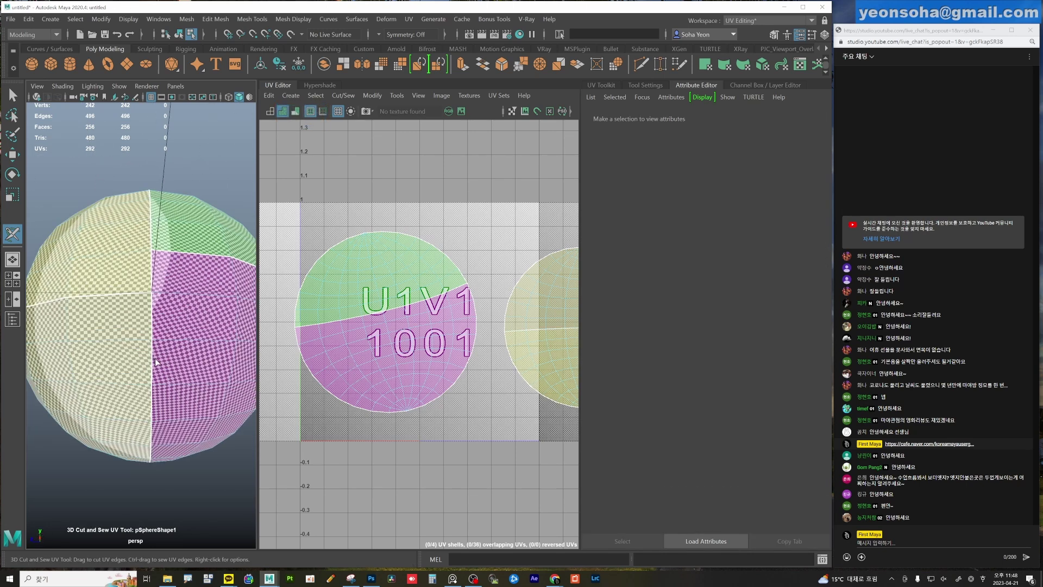
scroll(62, 327, up, 2)
mouse_move(158, 251)
alt+mouse_down()
mouse_move(148, 288)
mouse_move(151, 226)
alt+mouse_up()
alt+drag(112, 373, 45, 374)
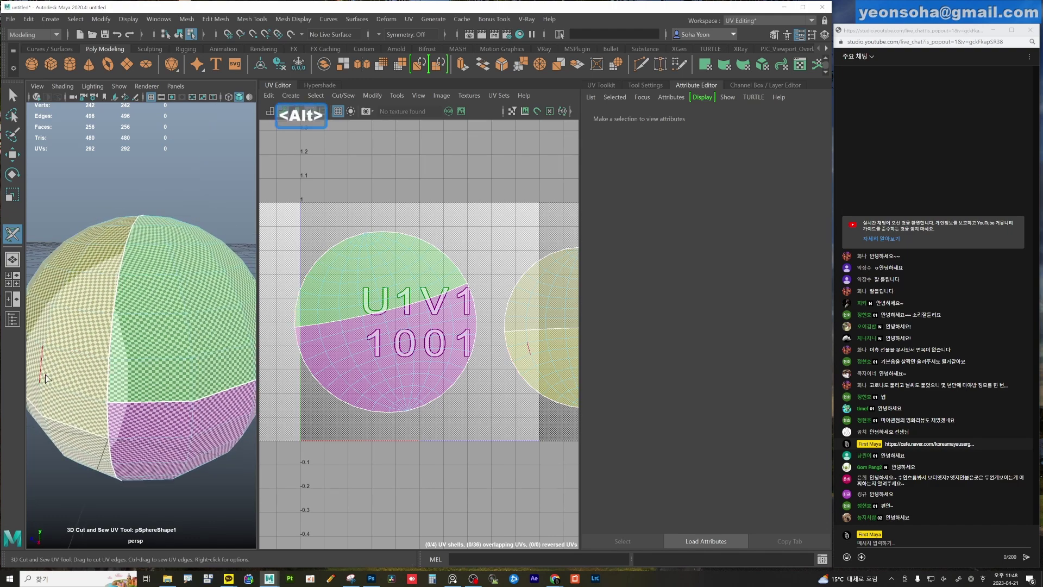
alt+drag(117, 371, 133, 424)
scroll(135, 416, down, 5)
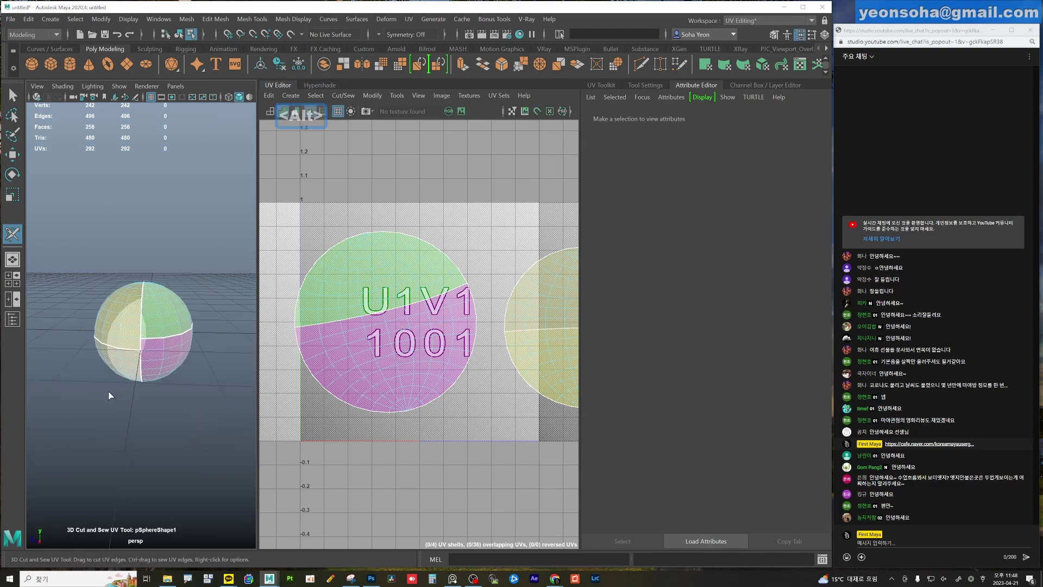
key(w)
alt+drag(199, 342, 151, 339)
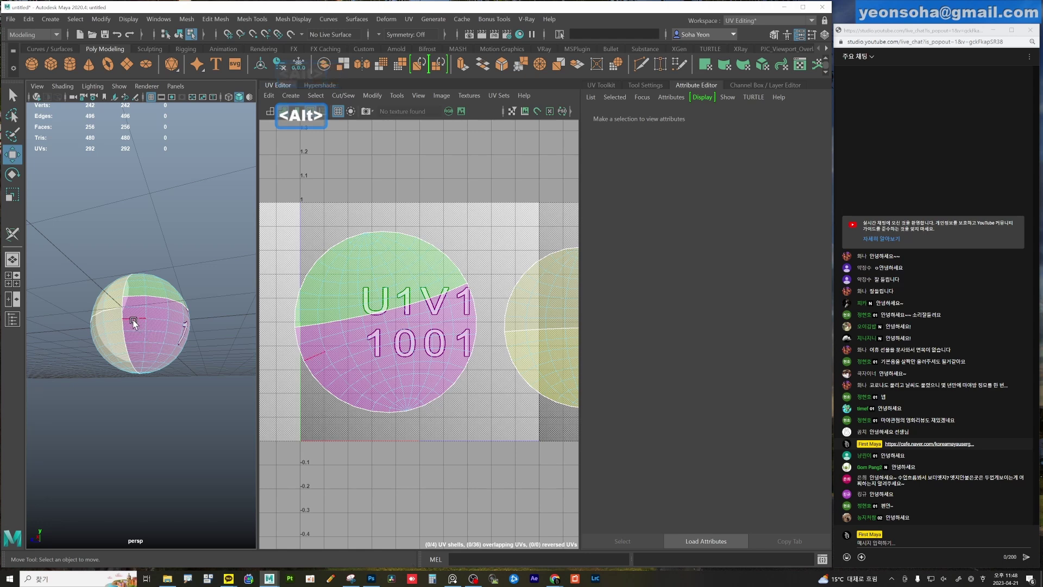
double_click(138, 338)
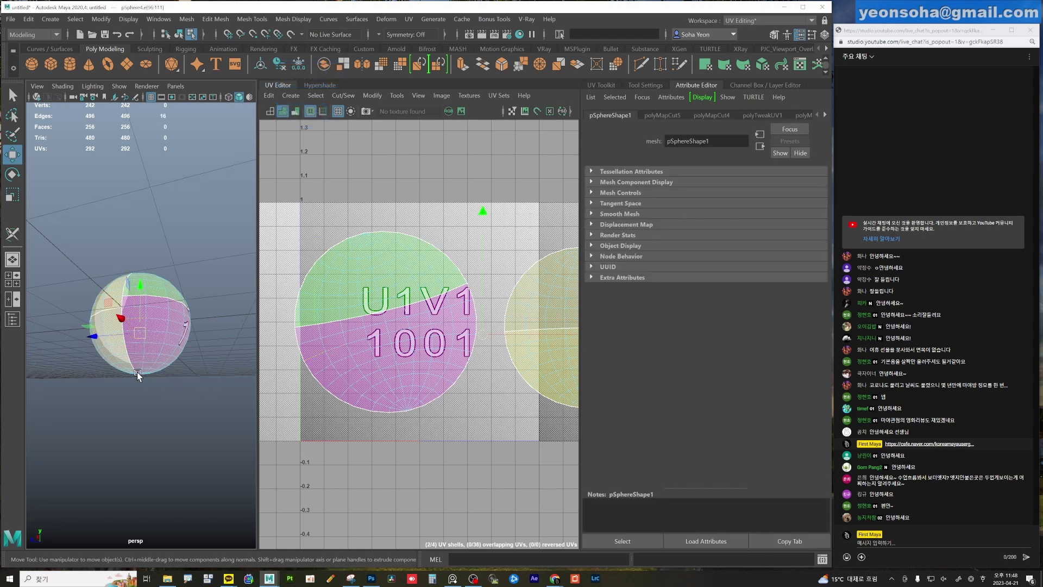
Select a run of eight edges on the sphere and cut the UVs along them.
mouse_move(184, 389)
alt+mouse_down()
mouse_move(131, 328)
mouse_move(144, 354)
mouse_move(135, 356)
mouse_move(186, 357)
alt+mouse_up()
scroll(144, 356, up, 3)
click(109, 371)
click(103, 352)
double_click(138, 350)
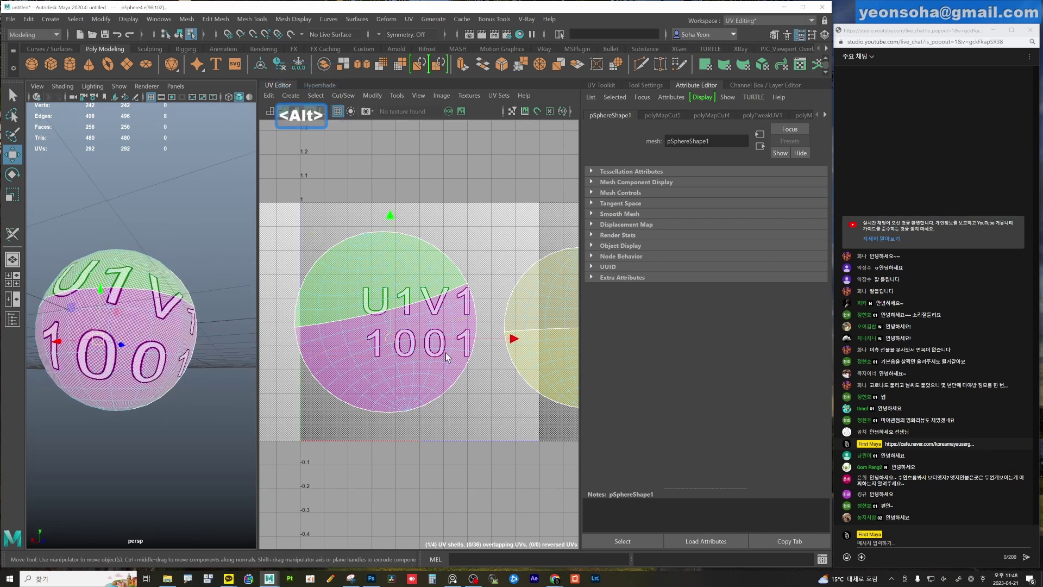
key(shift+x)
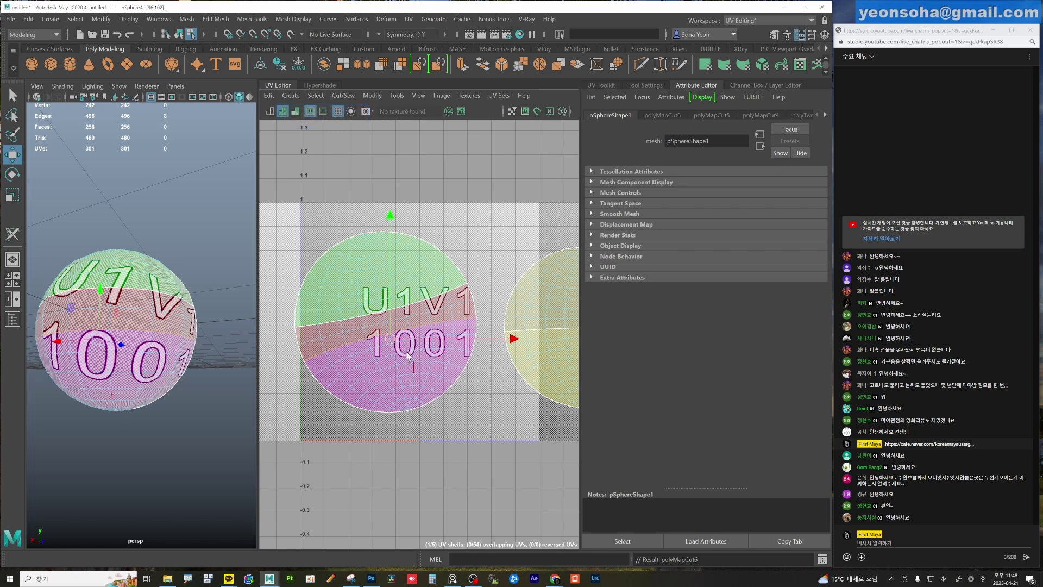
Undo that UV cut and return to the 3D Cut and Sew UV Tool.
scroll(140, 363, down, 3)
alt+drag(141, 363, 154, 352)
key(ctrl+z)
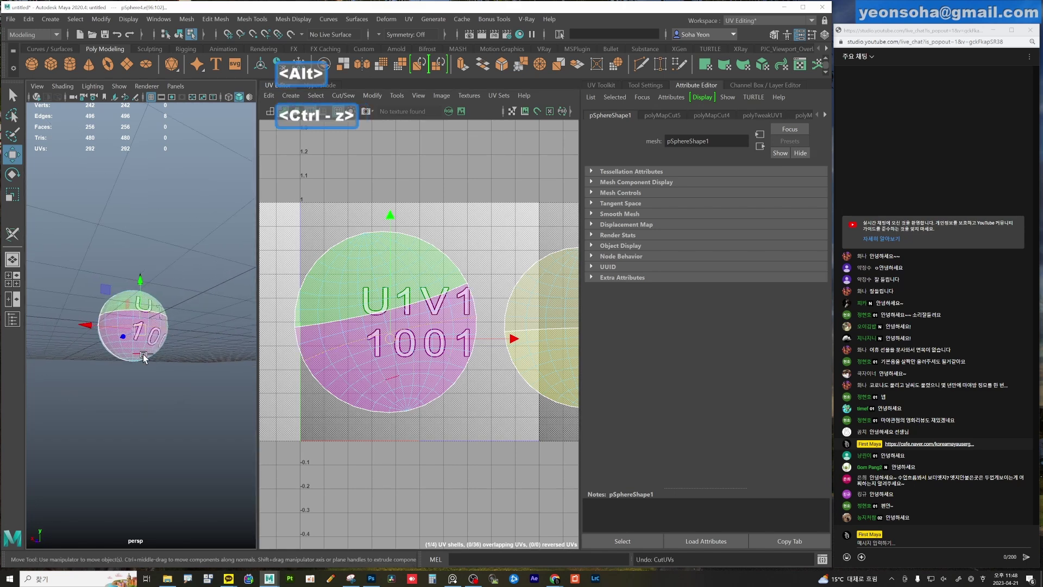
alt+right_drag(154, 353, 187, 354)
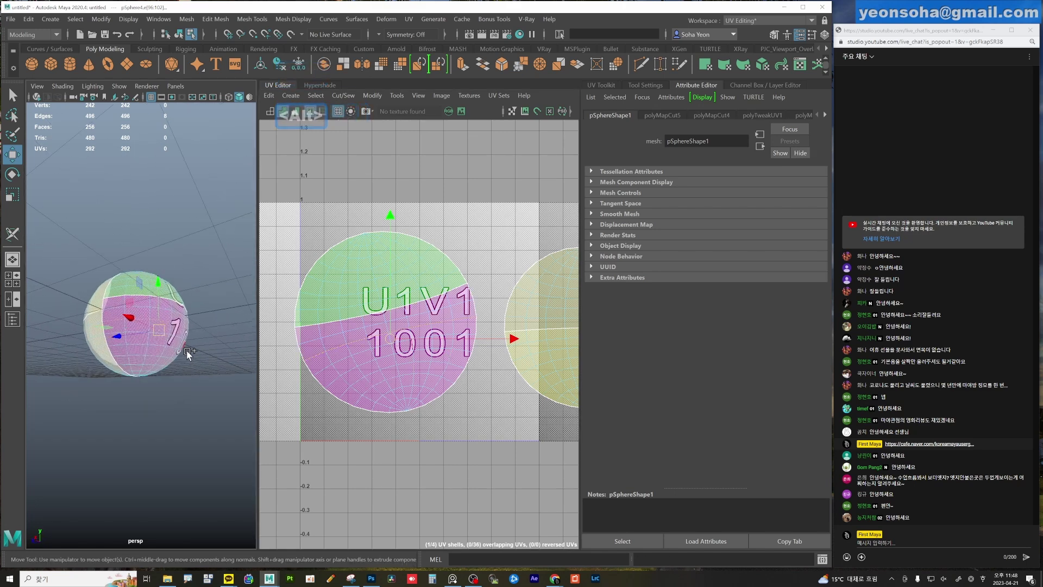
key(ctrl+shift+v)
scroll(145, 339, up, 2)
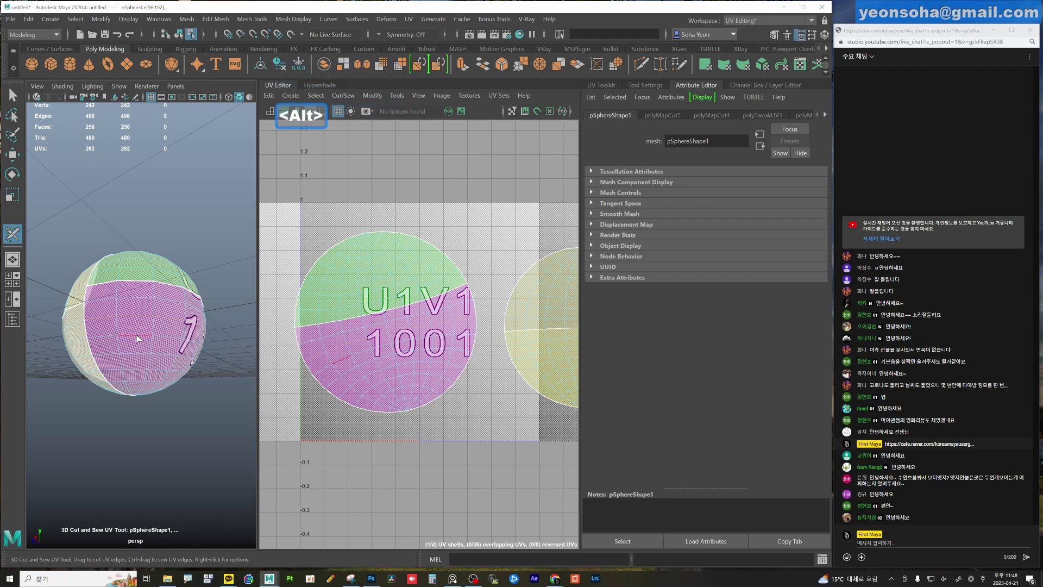
Cut UVs along a line of edges, sew the red shell back, then cut the pink shell.
click(131, 353)
mouse_move(122, 366)
alt+mouse_down()
mouse_move(114, 326)
mouse_move(118, 357)
mouse_move(165, 342)
mouse_move(209, 380)
mouse_move(154, 362)
alt+mouse_up()
key(alt)
key(alt)
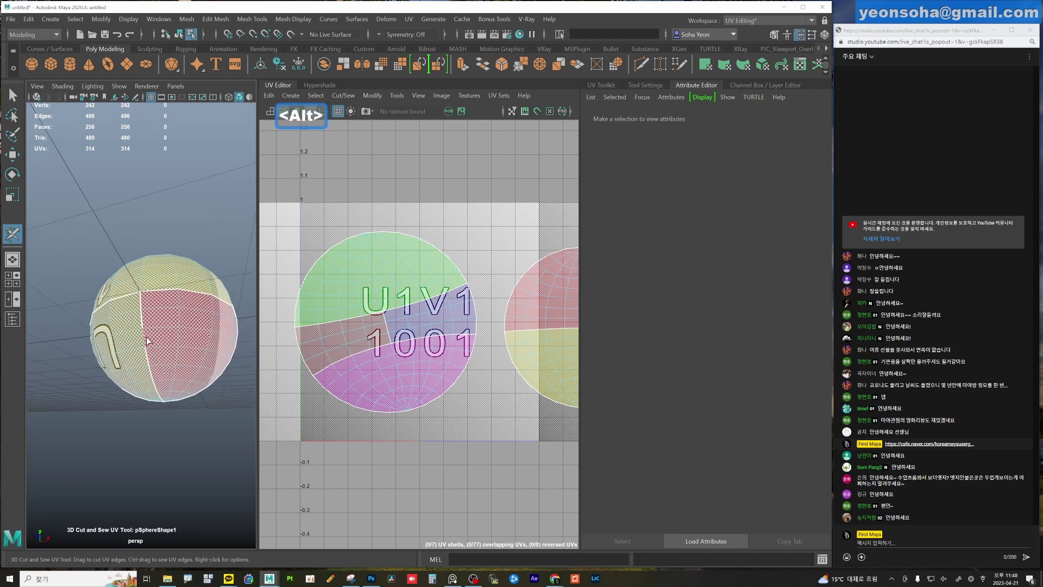
ctrl+drag(146, 362, 168, 354)
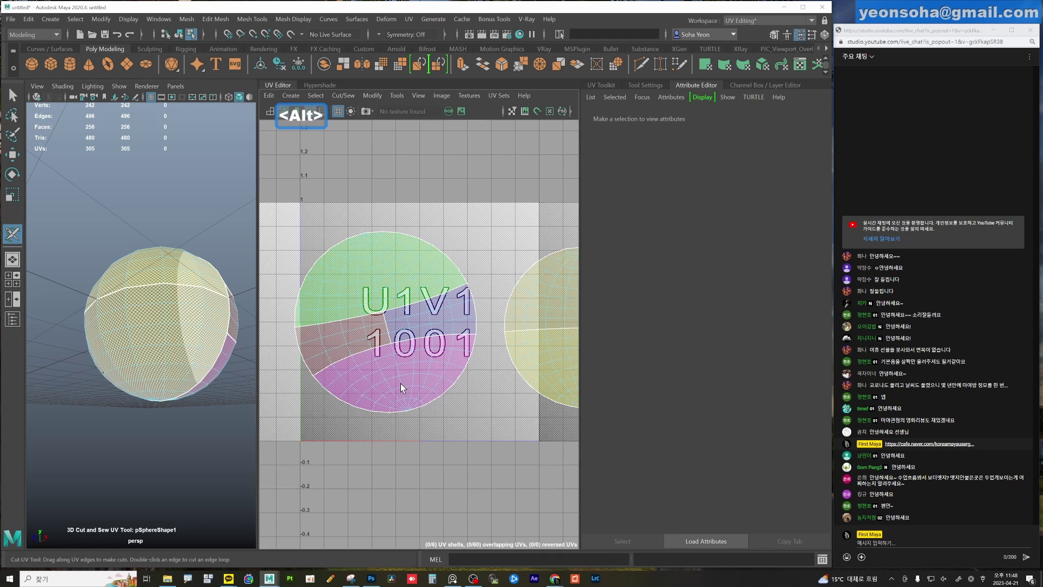
scroll(412, 397, up, 1)
key(alt)
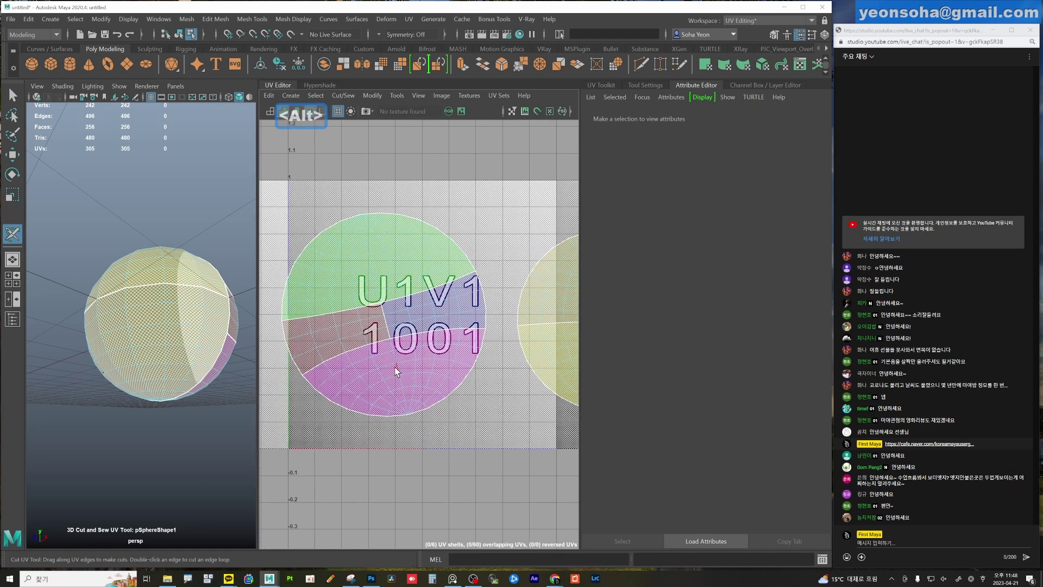
double_click(395, 371)
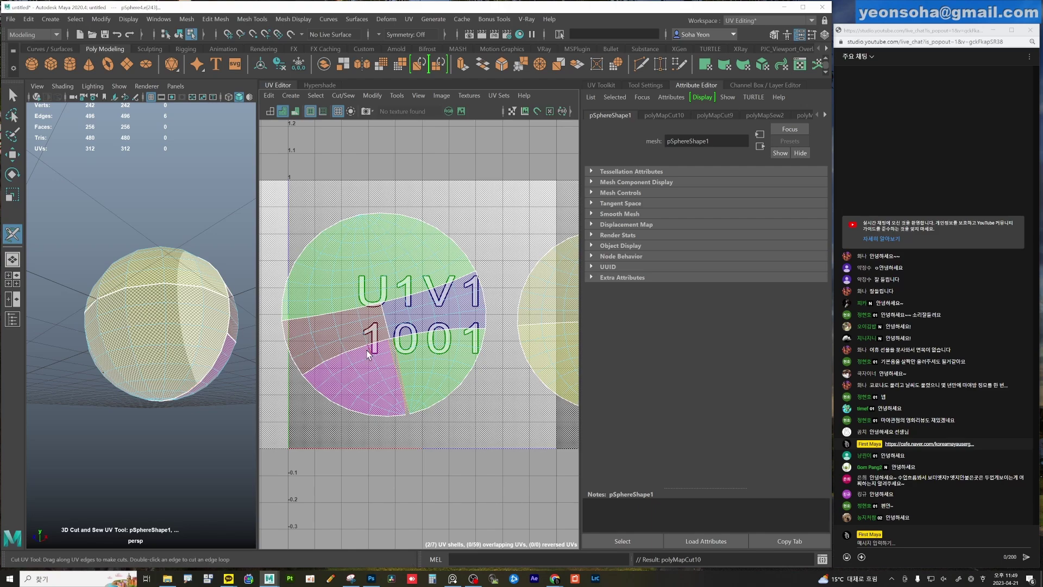
Zoom around the UV Editor to inspect the seam, then undo the last UV cut.
scroll(391, 325, up, 2)
scroll(391, 325, up, 2)
key(alt)
scroll(392, 325, up, 3)
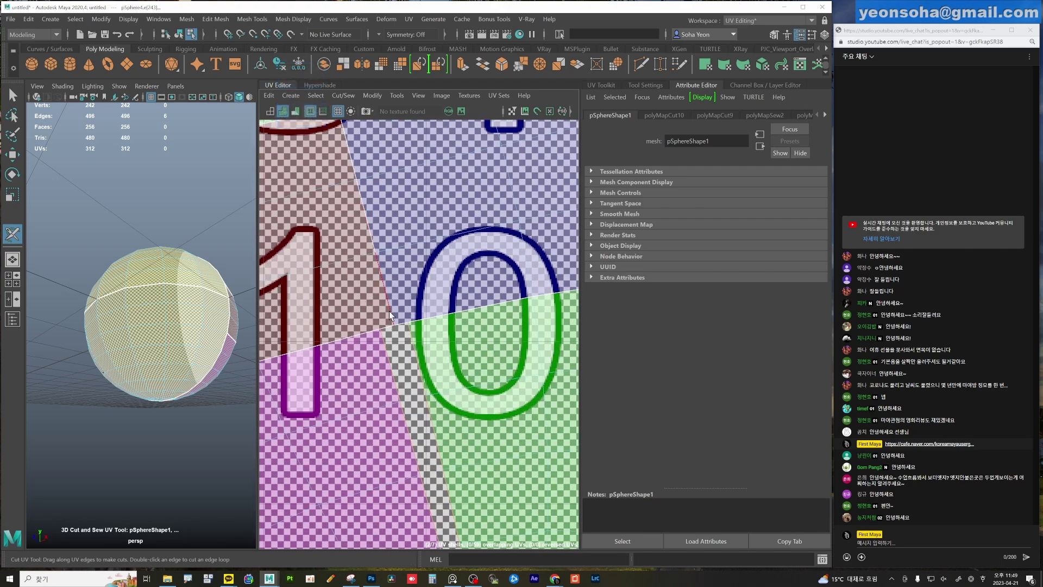
scroll(155, 335, up, 4)
scroll(408, 380, down, 3)
scroll(407, 380, down, 3)
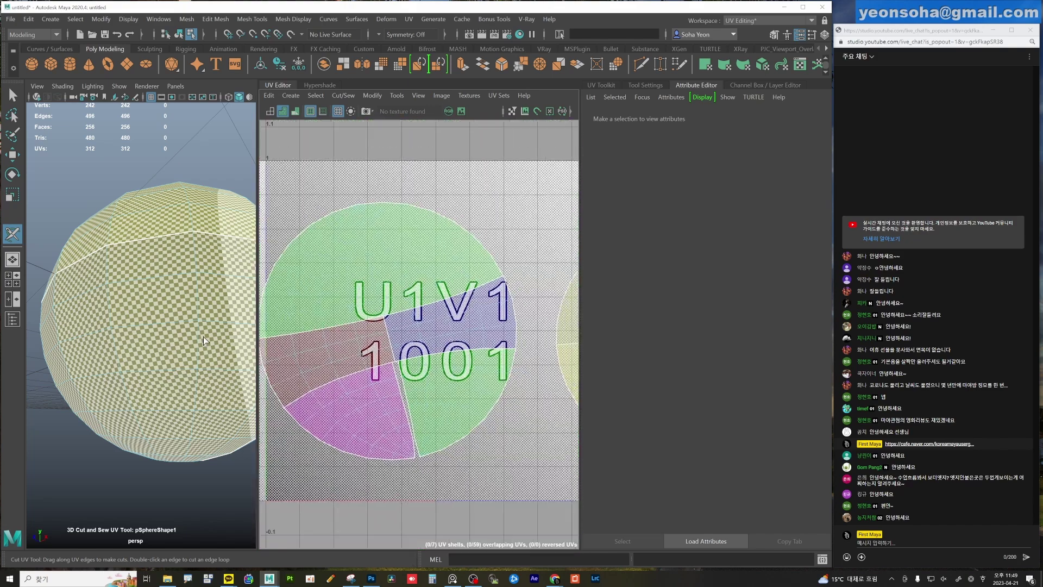
scroll(429, 433, up, 4)
scroll(429, 433, up, 3)
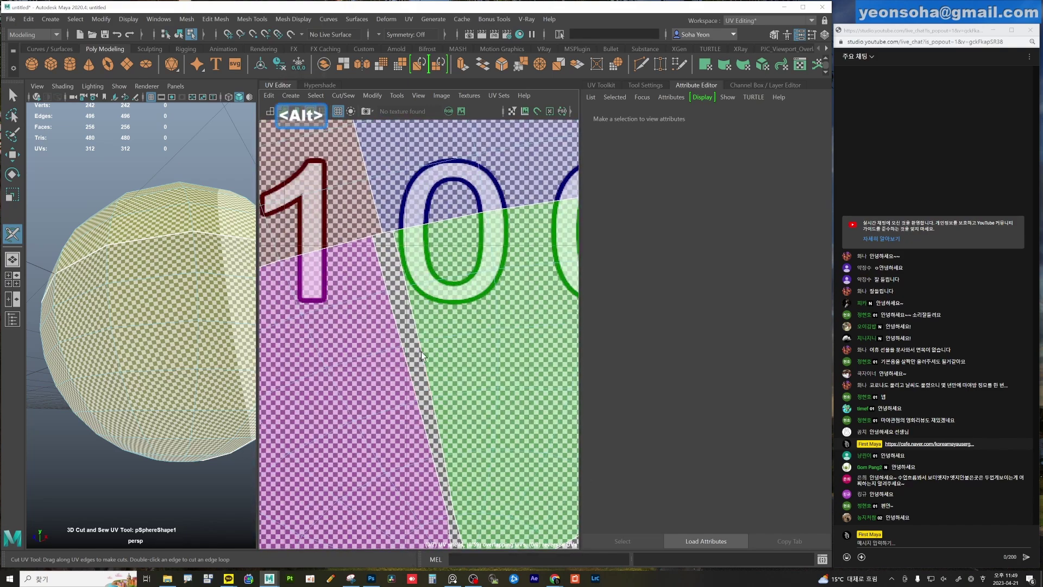
scroll(463, 363, down, 1)
scroll(424, 370, down, 1)
scroll(373, 365, down, 1)
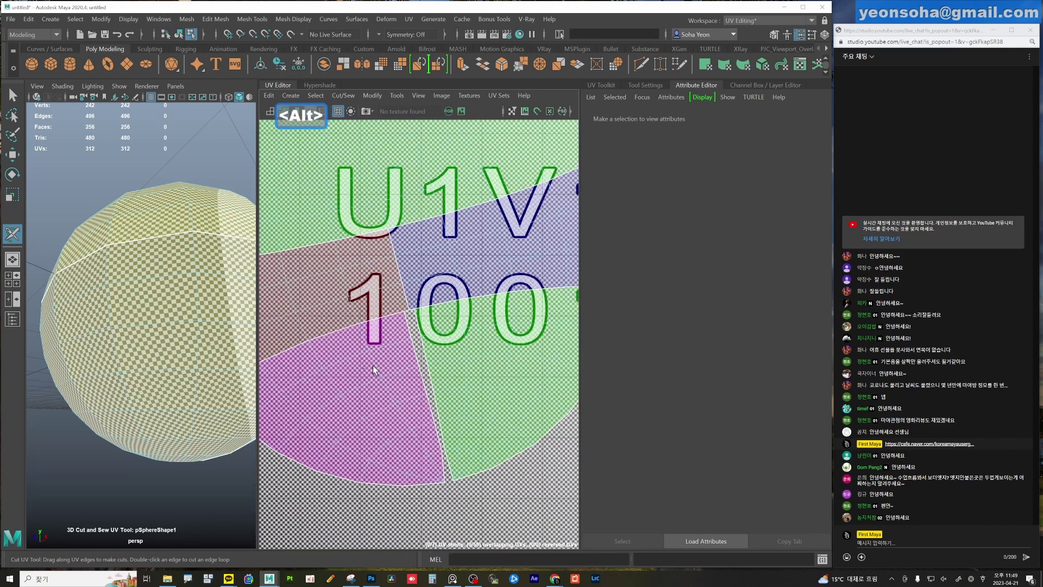
scroll(381, 261, down, 1)
scroll(435, 304, down, 2)
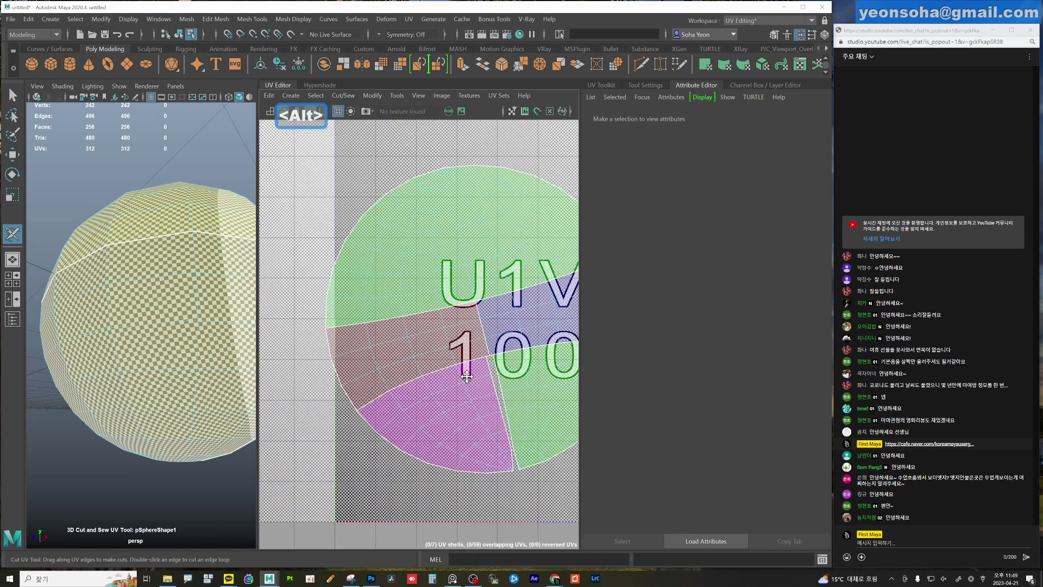
scroll(481, 363, up, 1)
key(ctrl+z)
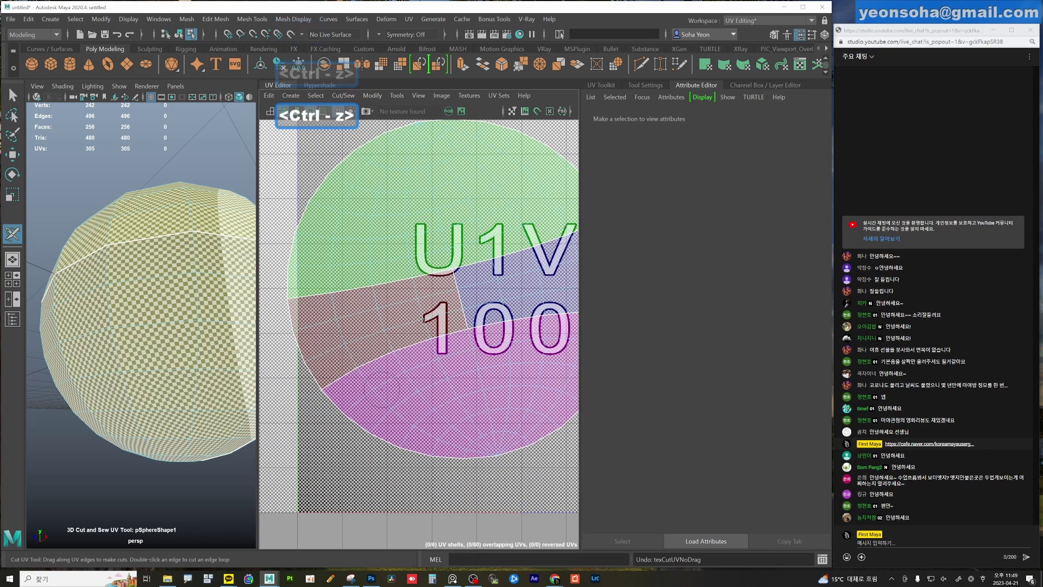
Try a trial UV seam cut on a sphere edge, then undo it.
mouse_move(163, 353)
alt+mouse_down()
mouse_move(194, 370)
mouse_move(144, 364)
alt+mouse_up()
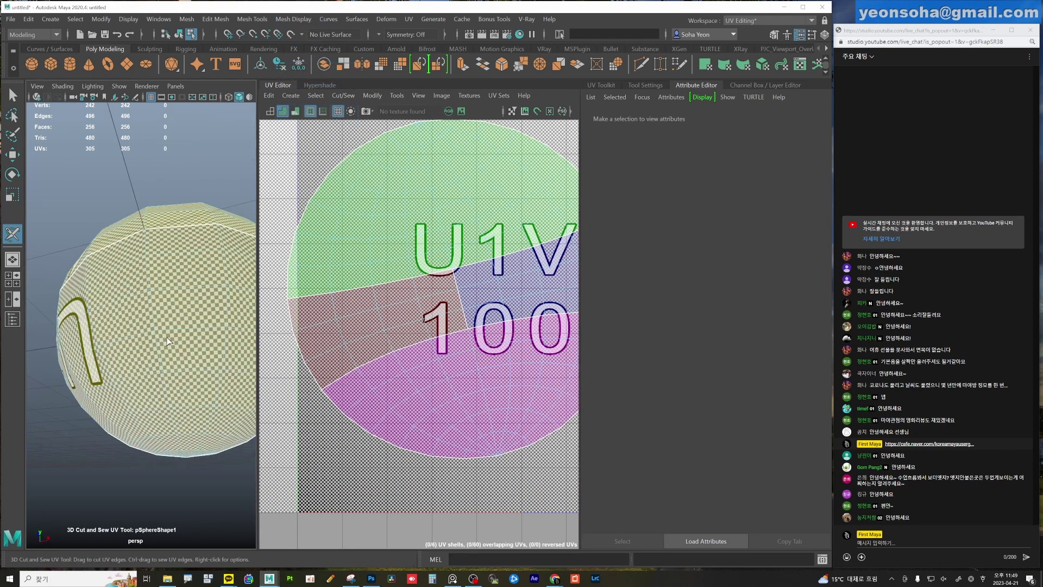
click(156, 325)
scroll(156, 324, down, 3)
key(ctrl+z)
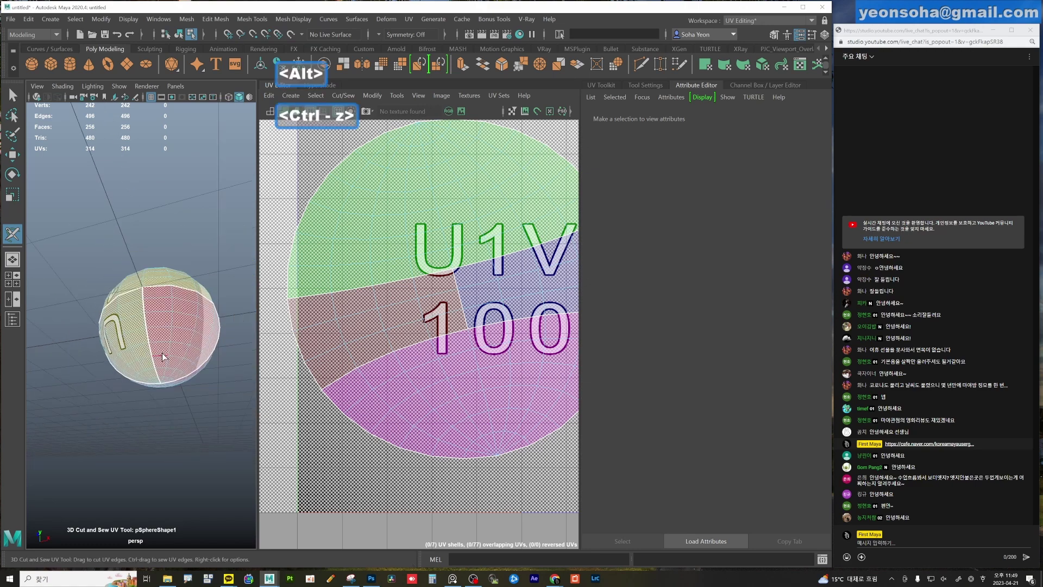
alt+drag(107, 391, 212, 400)
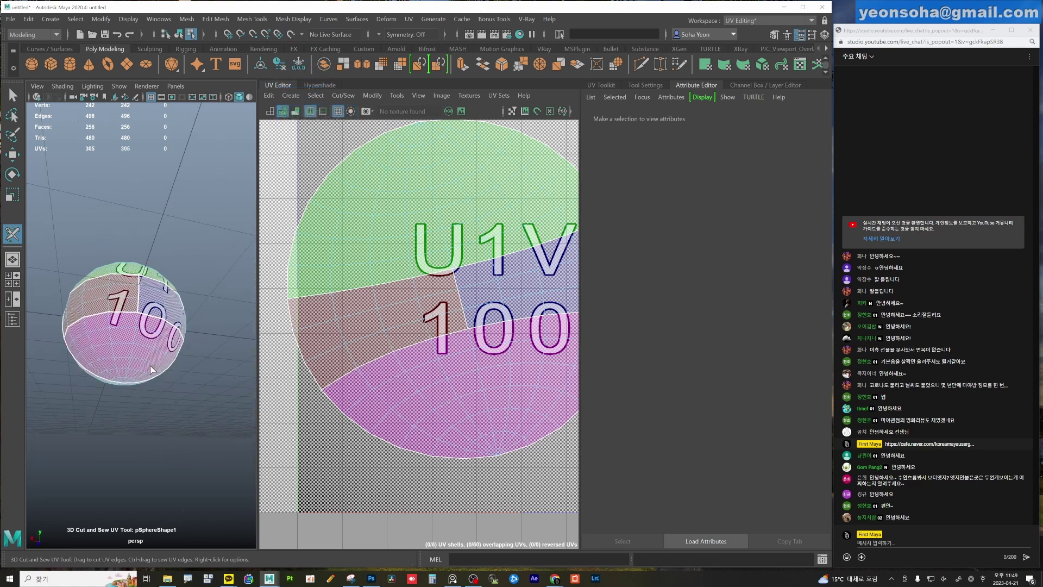
scroll(138, 349, up, 5)
alt+drag(138, 350, 122, 343)
Cut two more seams splitting off new shells, then undo the latest cut.
double_click(120, 342)
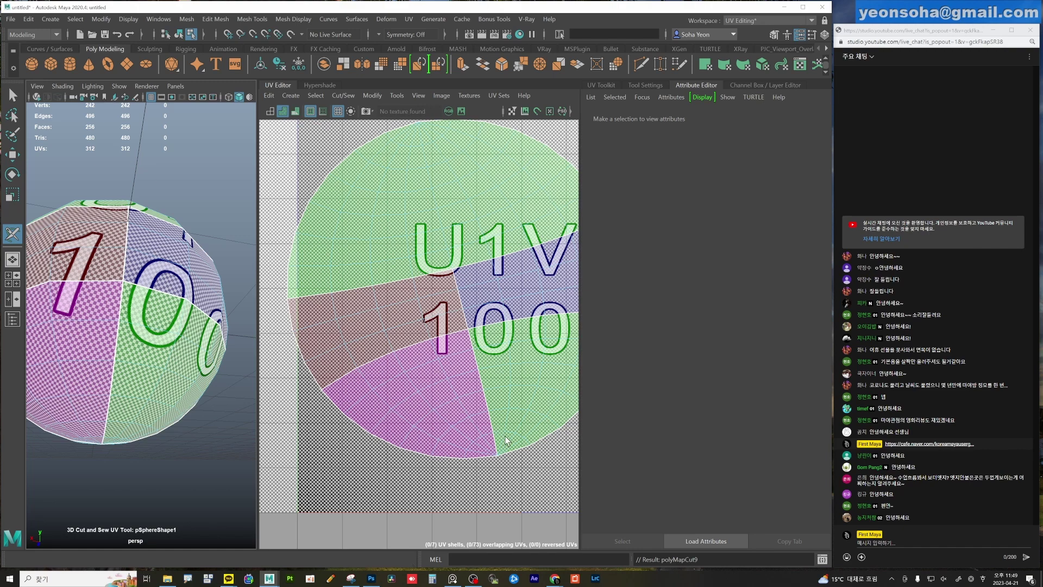
scroll(464, 413, up, 2)
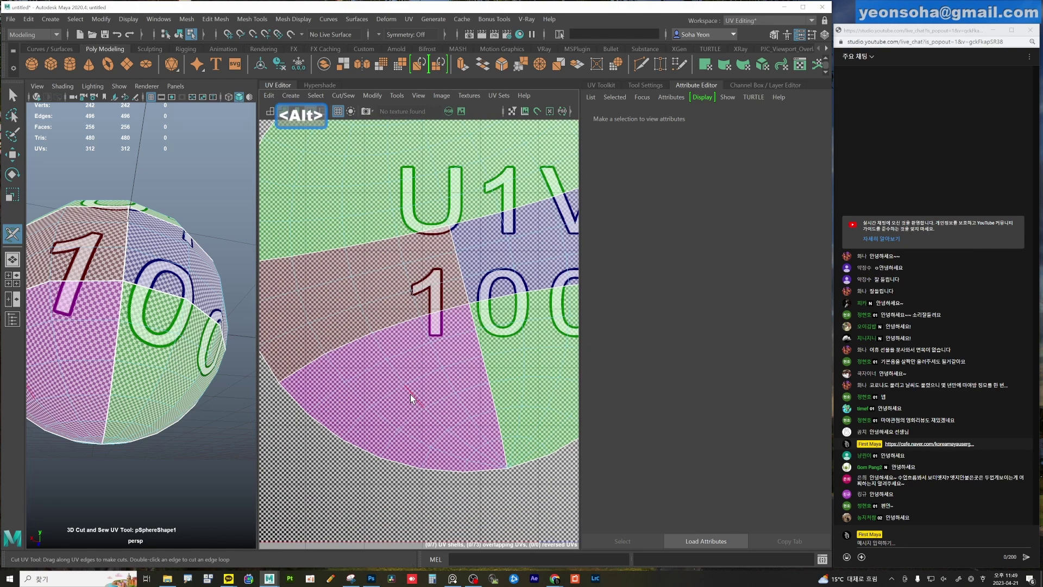
click(410, 394)
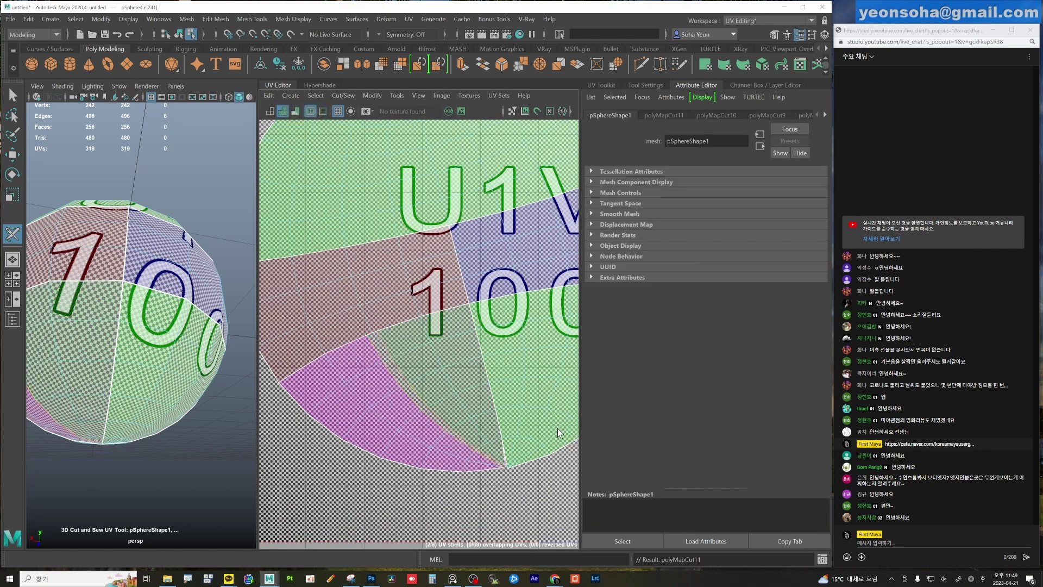
scroll(558, 429, down, 3)
scroll(558, 428, down, 2)
scroll(163, 395, up, 3)
scroll(170, 398, up, 2)
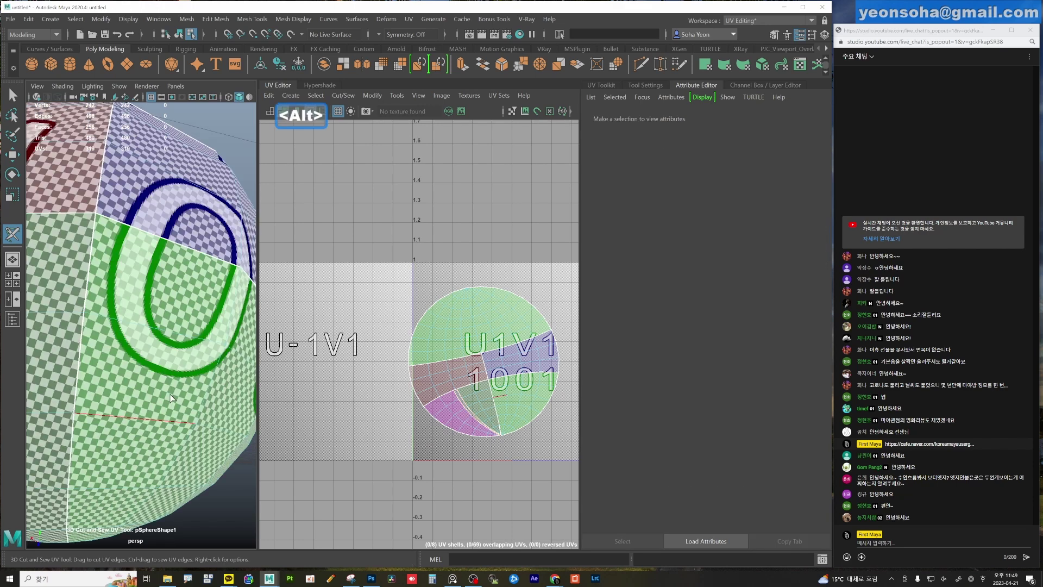
key(ctrl+z)
key(ctrl+z)
key(ctrl+z)
key(ctrl+z)
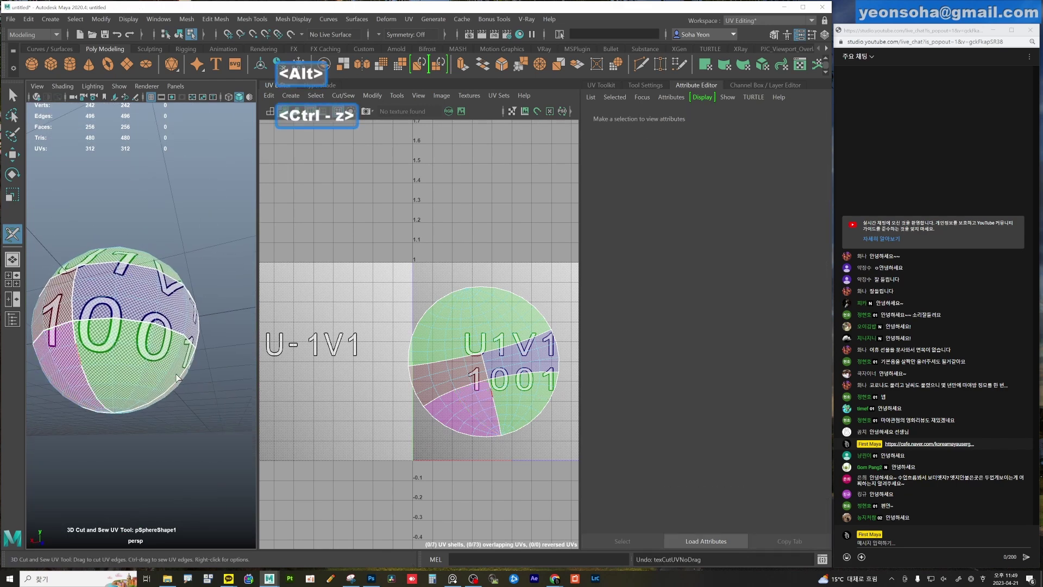
Orbit the sphere to show the 1001 band, with the Move tool active.
alt+drag(215, 375, 124, 368)
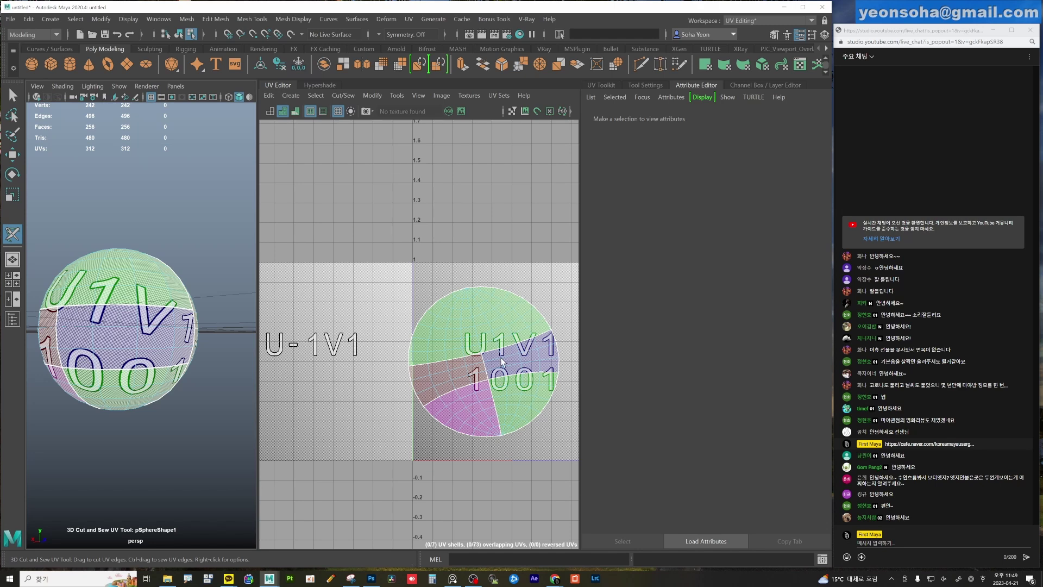
alt+drag(127, 343, 135, 327)
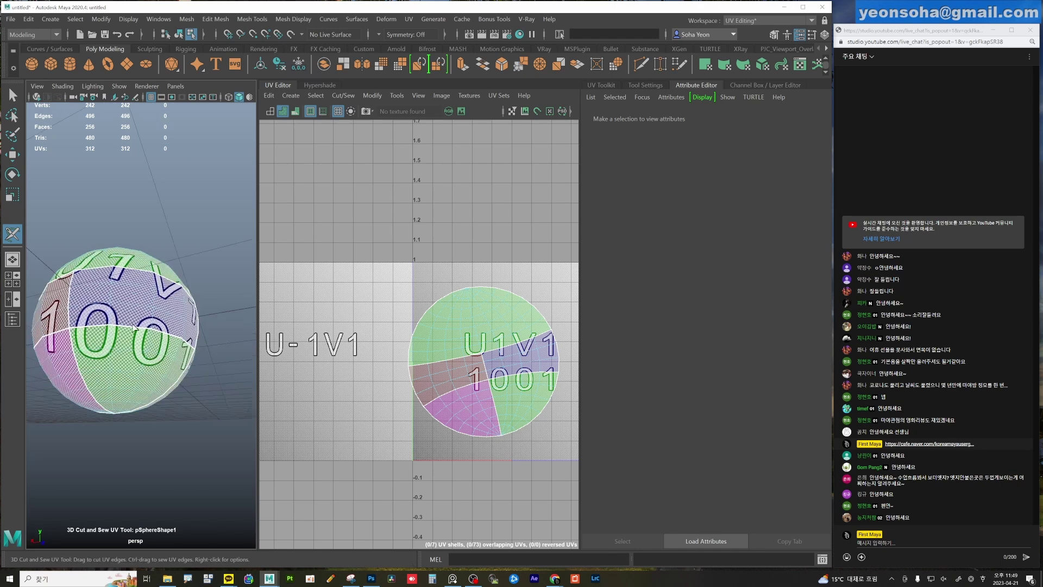
key(w)
alt+drag(146, 380, 143, 383)
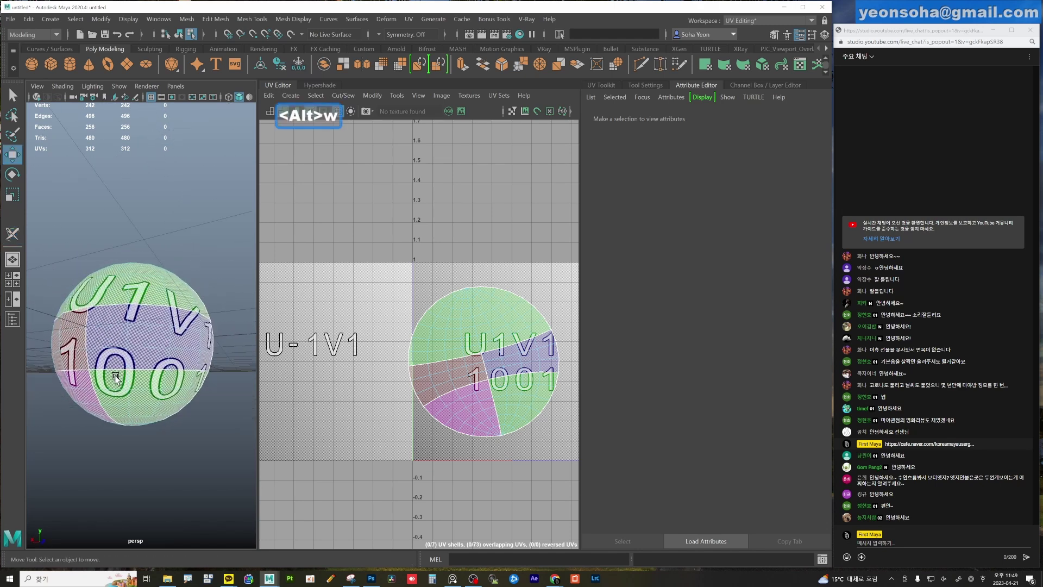
Cut a full horizontal seam loop around the sphere with 3D Cut and Sew.
key(ctrl+shift+c)
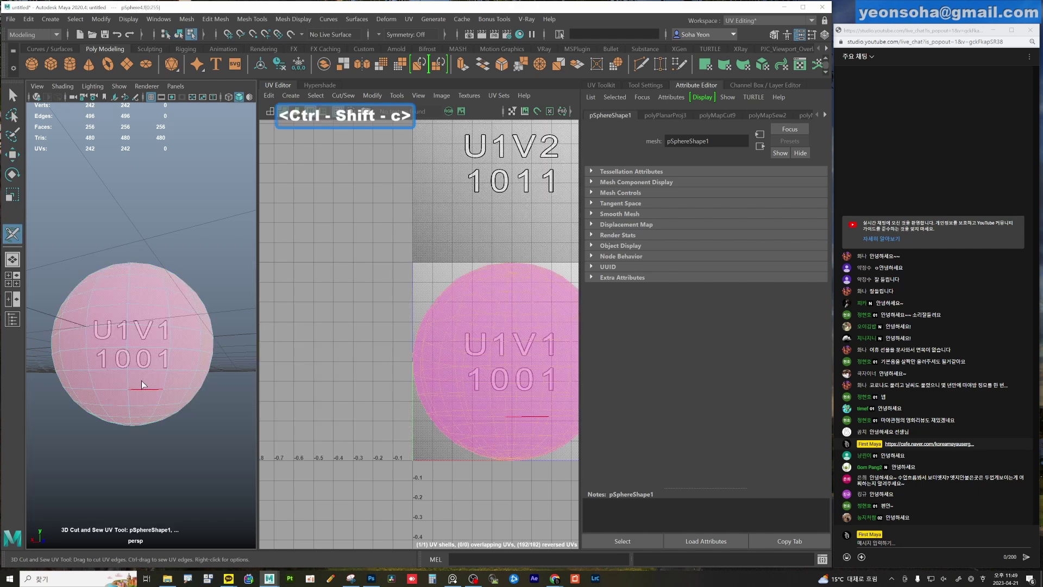
double_click(122, 371)
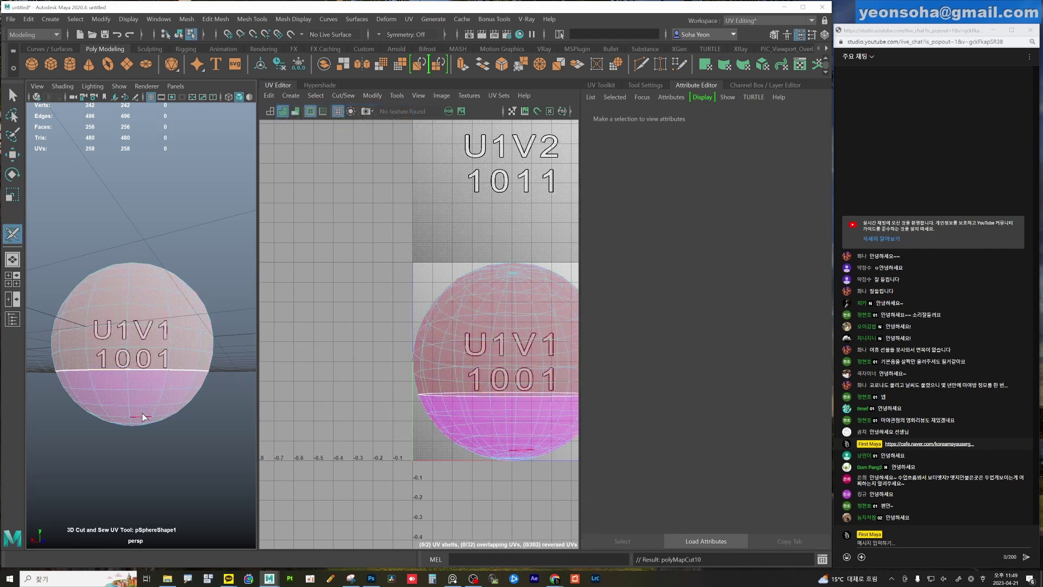
mouse_move(202, 390)
alt+mouse_down()
mouse_move(139, 366)
mouse_move(134, 348)
mouse_move(202, 361)
mouse_move(139, 410)
alt+mouse_up()
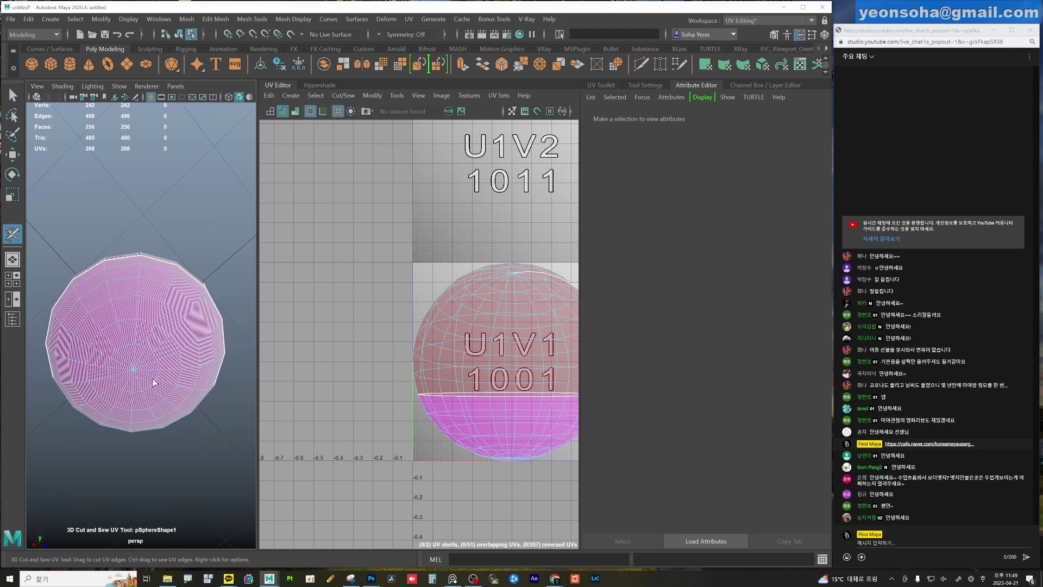
mouse_move(146, 366)
alt+mouse_down()
mouse_move(217, 333)
mouse_move(154, 438)
mouse_move(115, 436)
mouse_move(150, 370)
mouse_move(159, 326)
mouse_move(223, 348)
alt+mouse_up()
scroll(484, 351, down, 3)
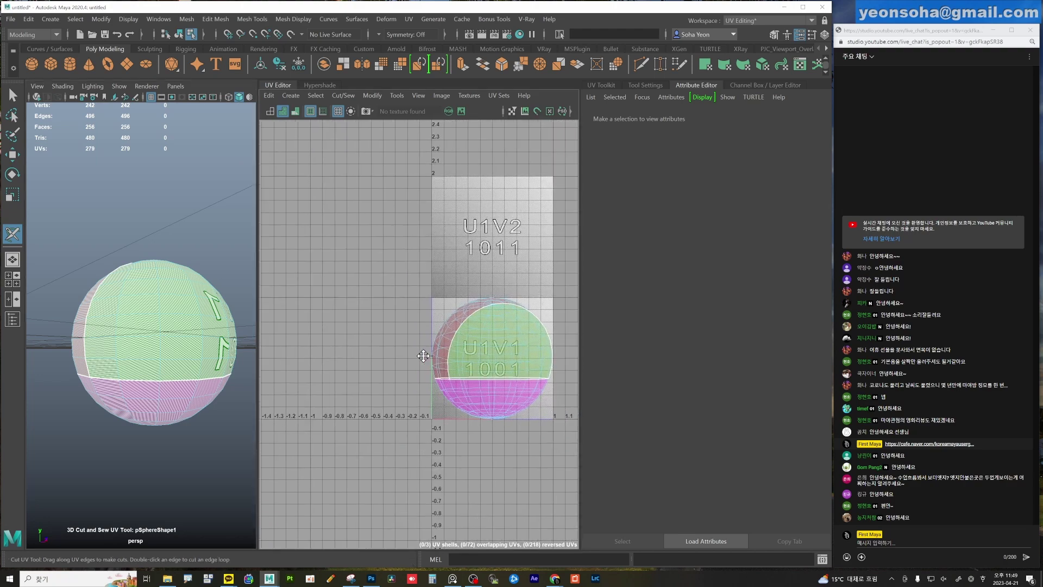
scroll(465, 362, up, 2)
Select all the sphere's UVs with the Move UV tool and unfold them.
alt+middle_drag(465, 362, 485, 334)
key(alt+w)
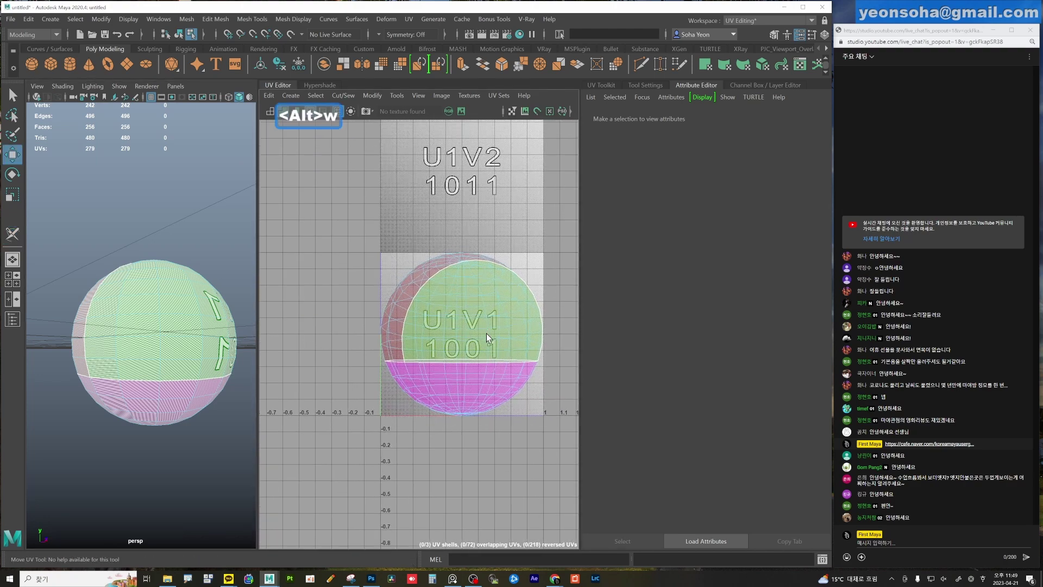
key(alt+4)
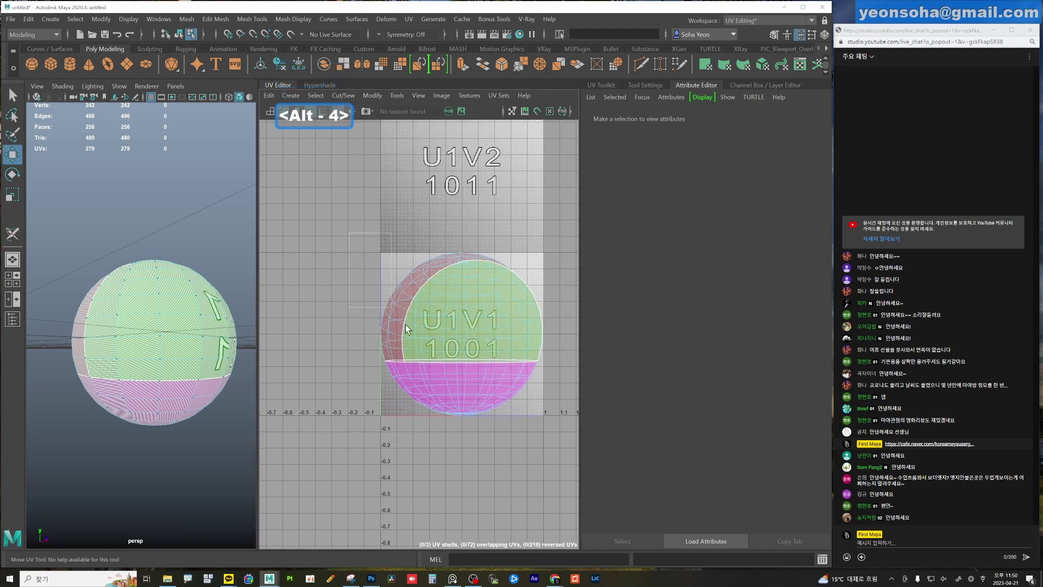
drag(406, 328, 582, 492)
key(d)
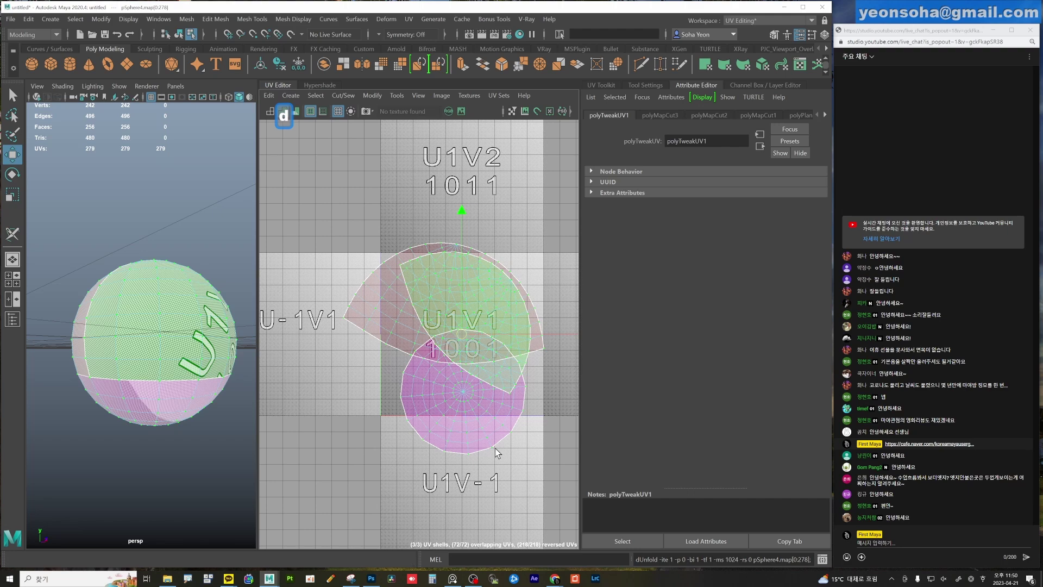
alt+drag(155, 389, 193, 315)
scroll(127, 277, up, 3)
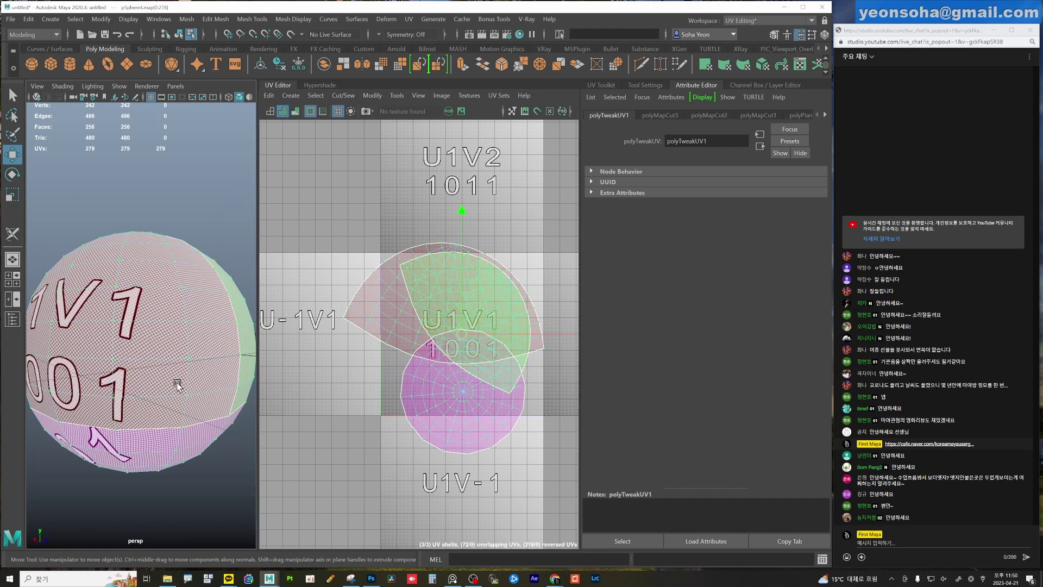
mouse_move(128, 278)
alt+mouse_down()
mouse_move(181, 392)
mouse_move(148, 396)
alt+mouse_up()
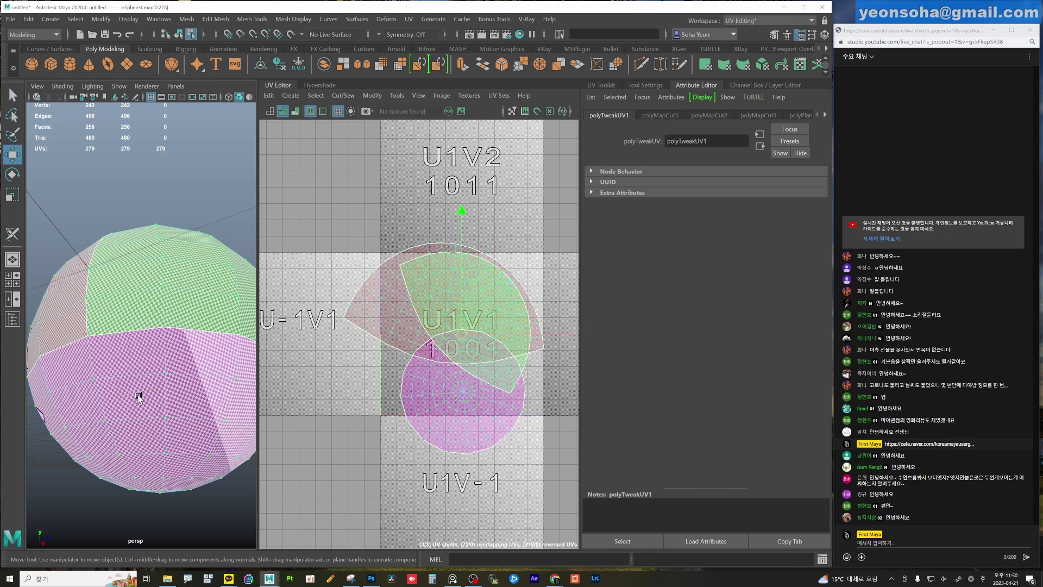
click(291, 95)
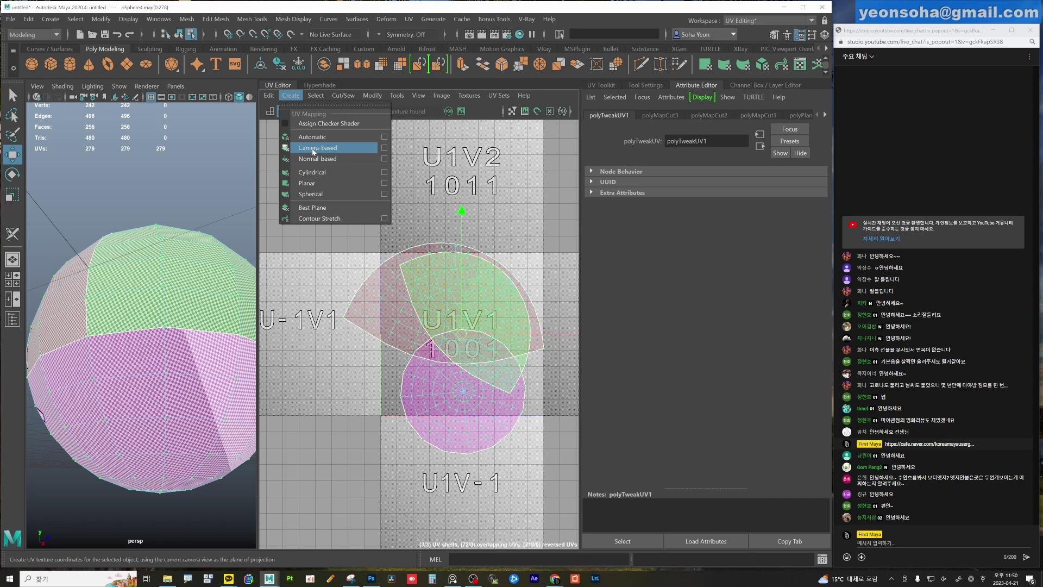
click(408, 19)
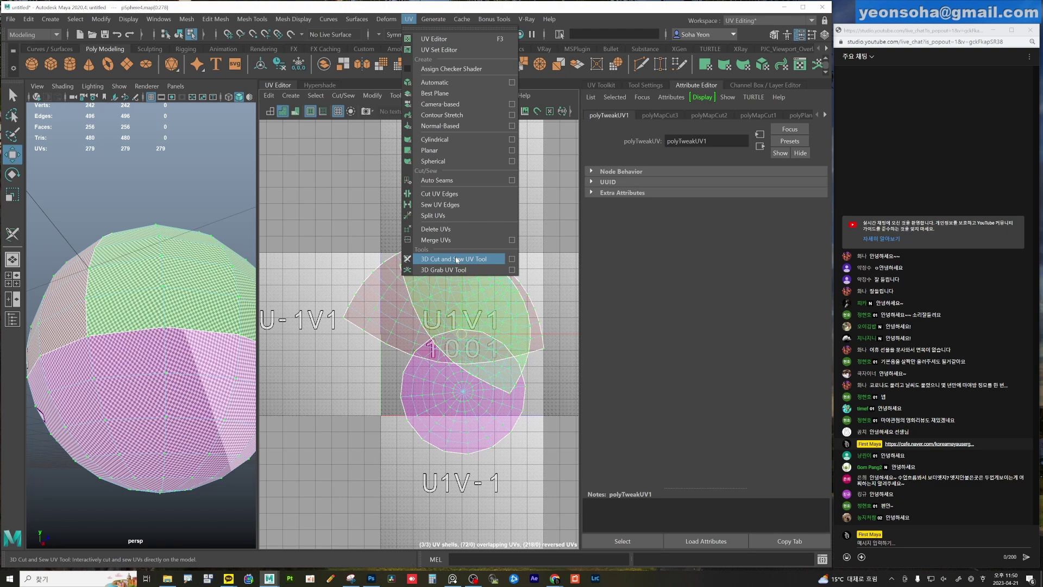
click(432, 475)
scroll(432, 476, down, 4)
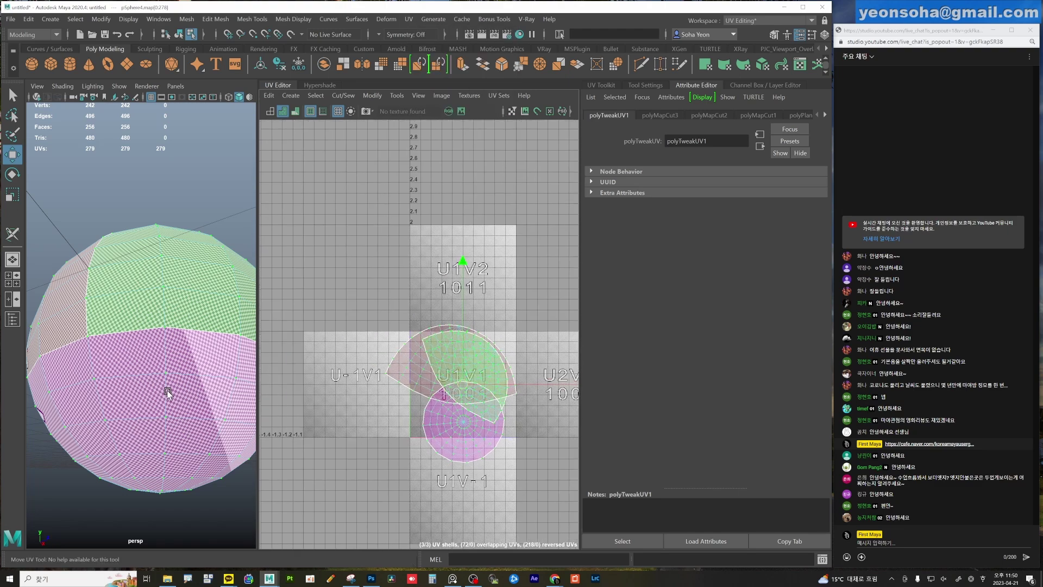
alt+drag(168, 389, 147, 354)
mouse_move(147, 354)
alt+right_down()
mouse_move(166, 369)
mouse_move(147, 362)
alt+right_up()
alt+drag(147, 362, 170, 373)
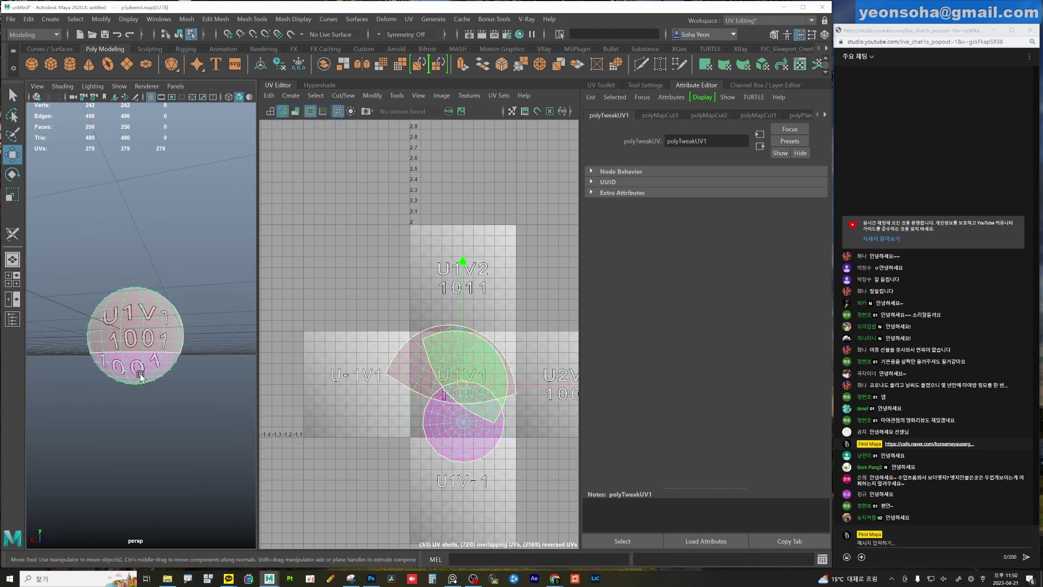
Select the sphere, lay its UV shells out in the 0–1 tile, and view it from above.
key(F8)
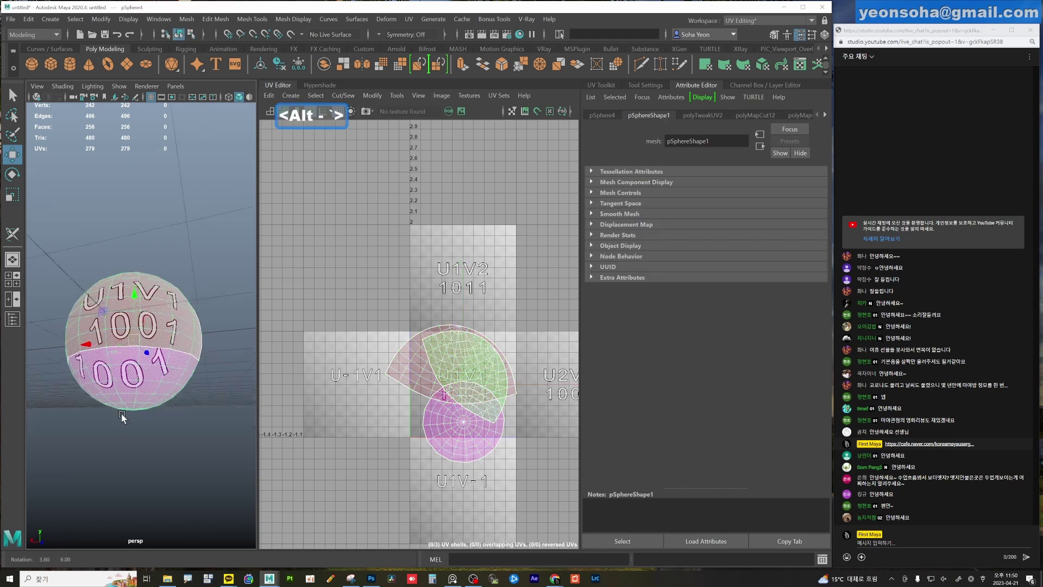
alt+drag(121, 419, 152, 419)
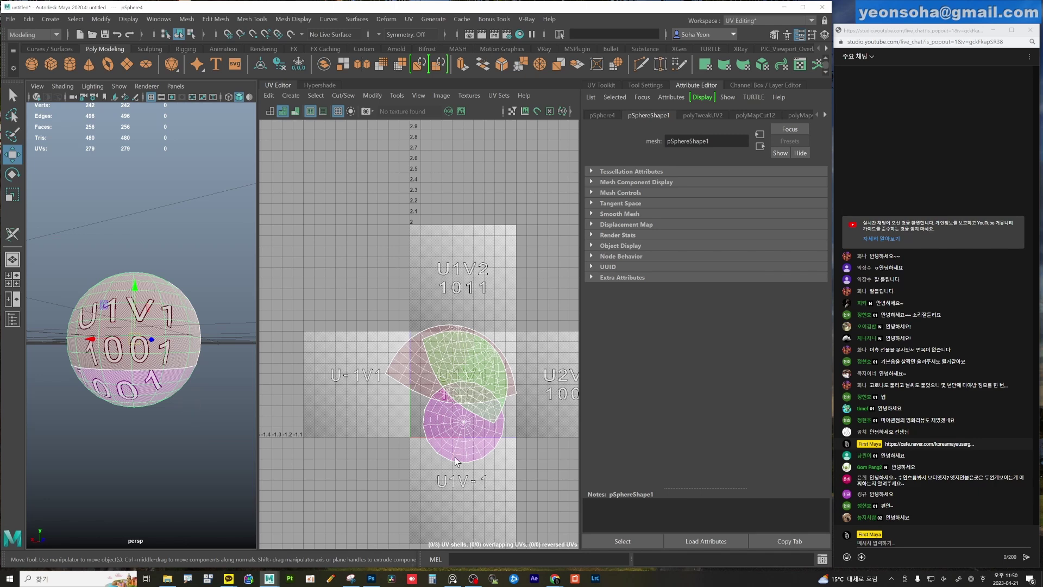
key(ctrl+l)
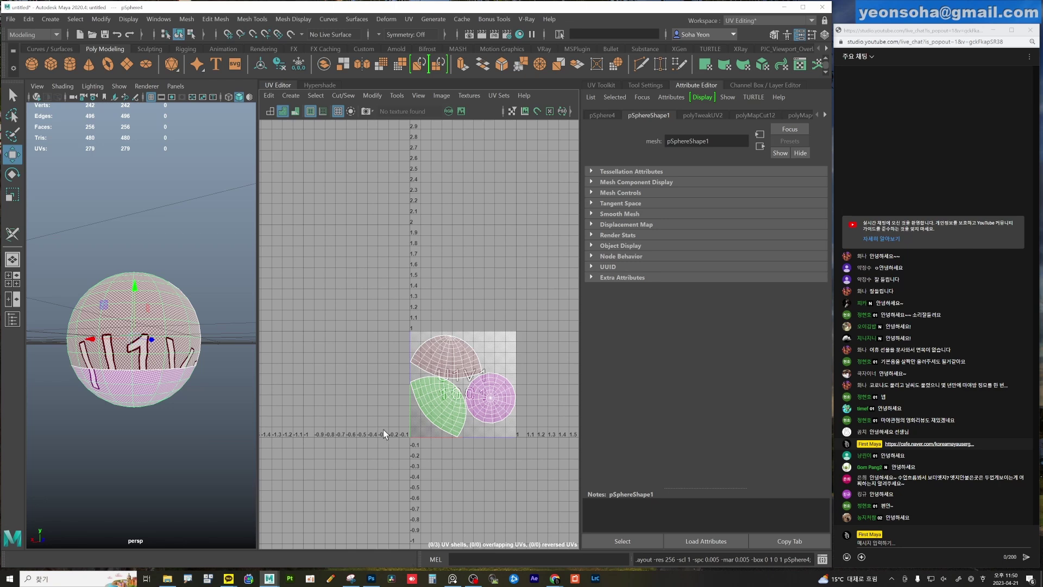
mouse_move(204, 396)
alt+mouse_down()
mouse_move(166, 373)
mouse_move(148, 380)
alt+mouse_up()
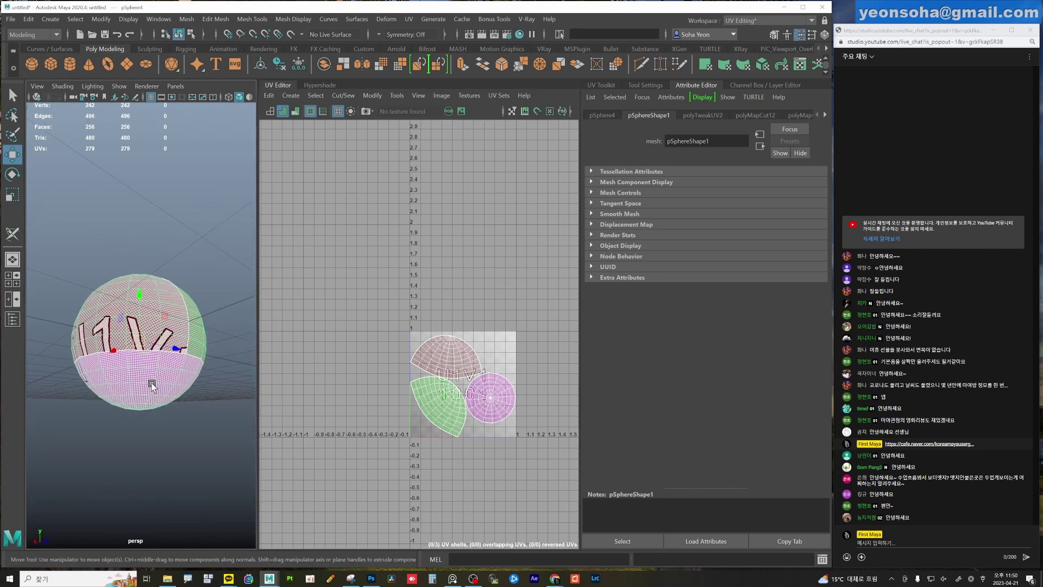
click(343, 100)
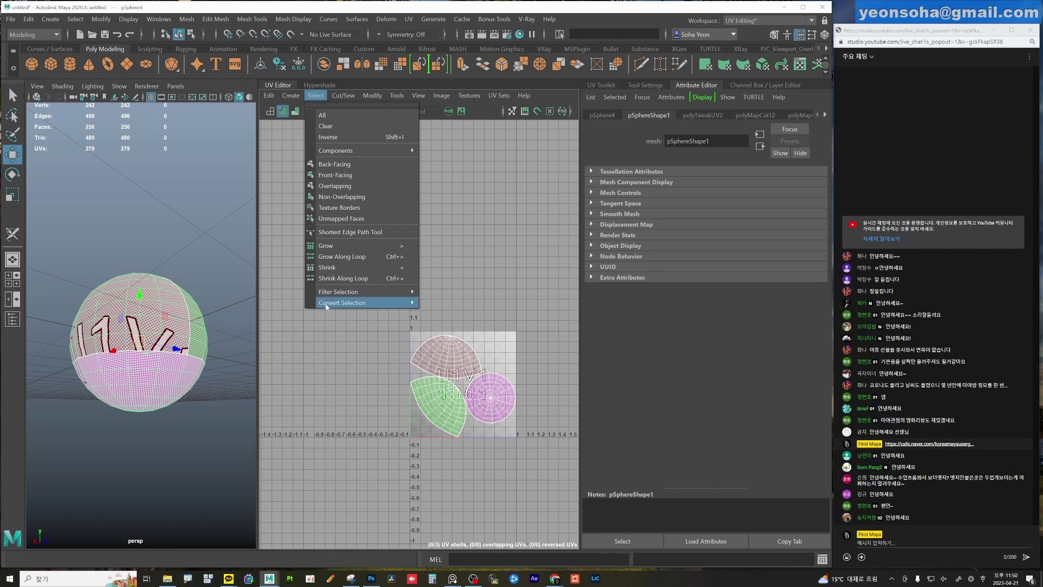
mouse_move(341, 302)
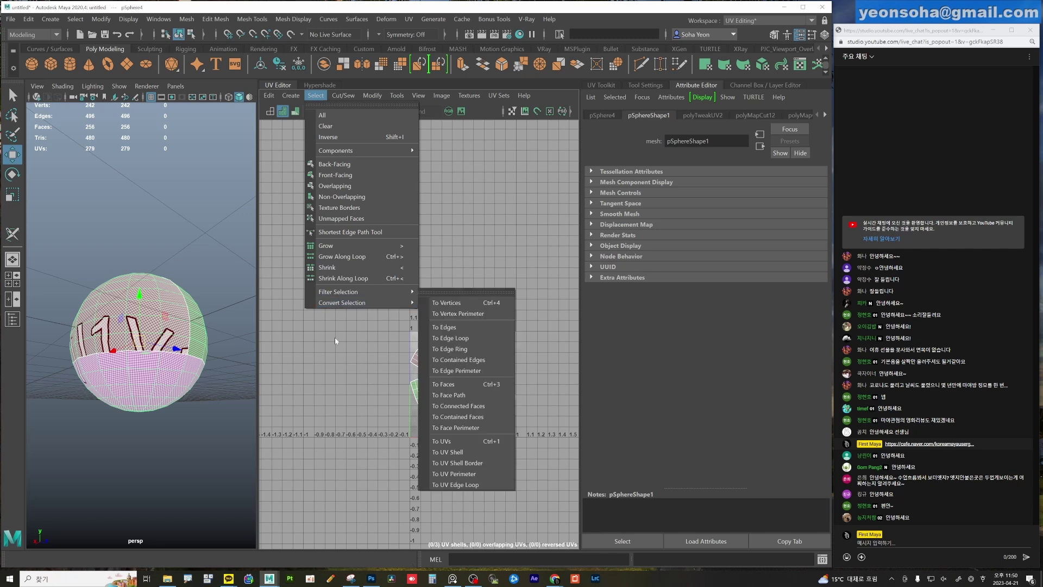
Frame the 0–1 tile and shade all UV shells in one uniform colour.
key(Escape)
scroll(335, 269, up, 2)
alt+middle_drag(396, 269, 334, 268)
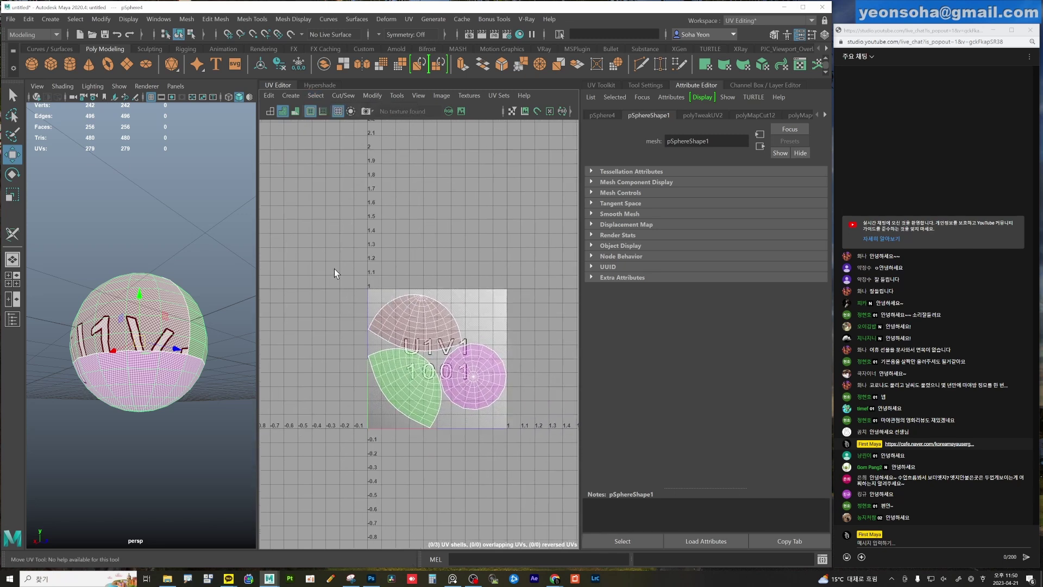
click(283, 111)
scroll(460, 369, up, 1)
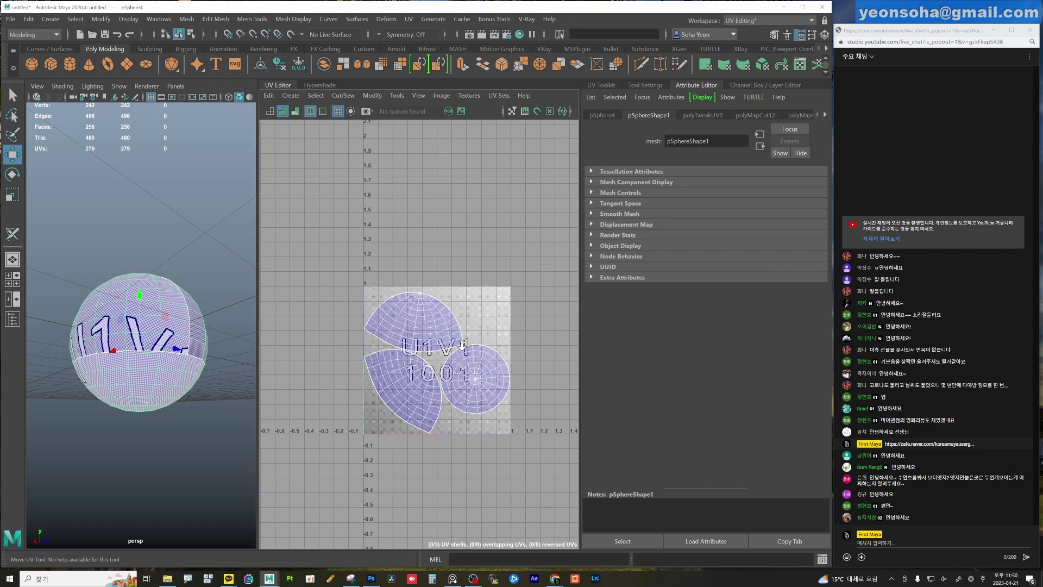
scroll(461, 370, up, 1)
key(alt)
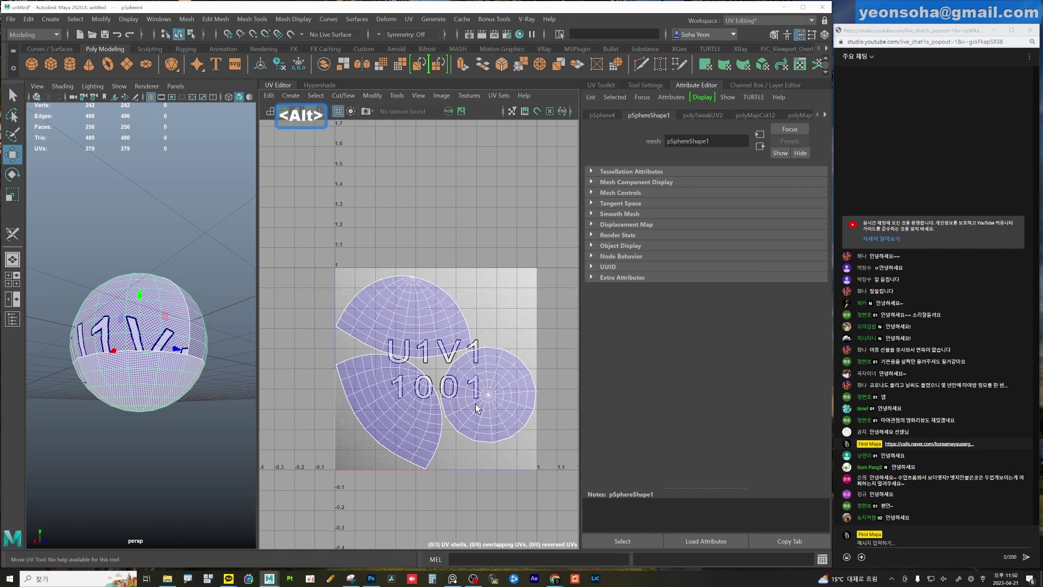
key(alt)
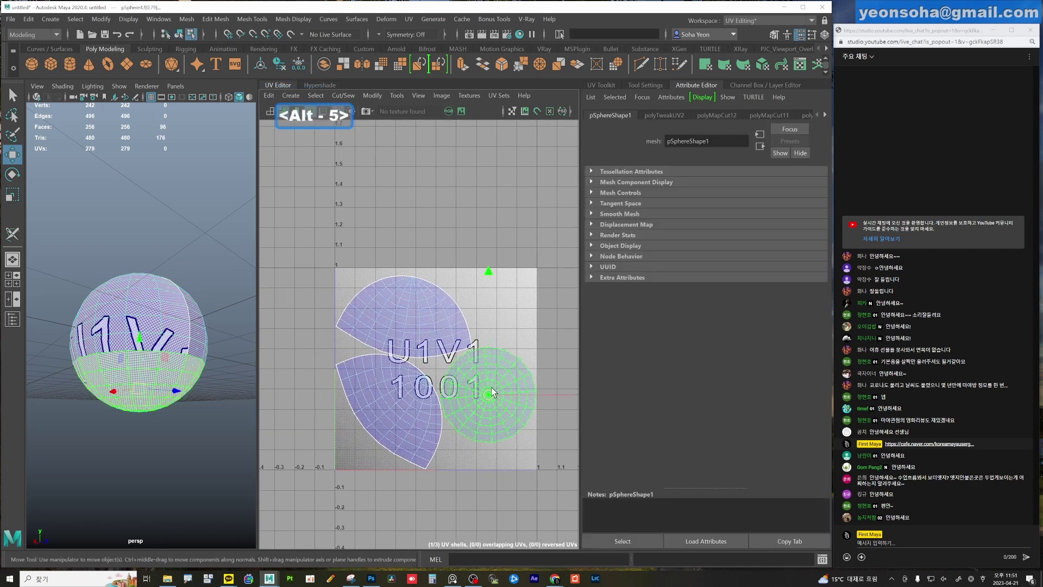
Scale the round cap shell down to a tiny patch and move it toward the tile centre.
click(505, 402)
key(v)
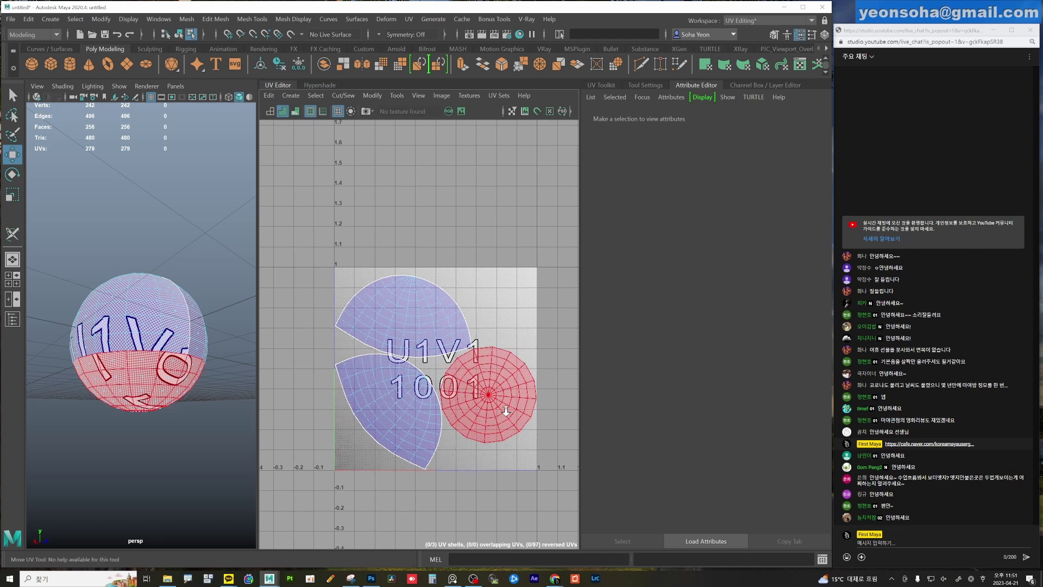
scroll(506, 404, up, 2)
key(r)
click(487, 398)
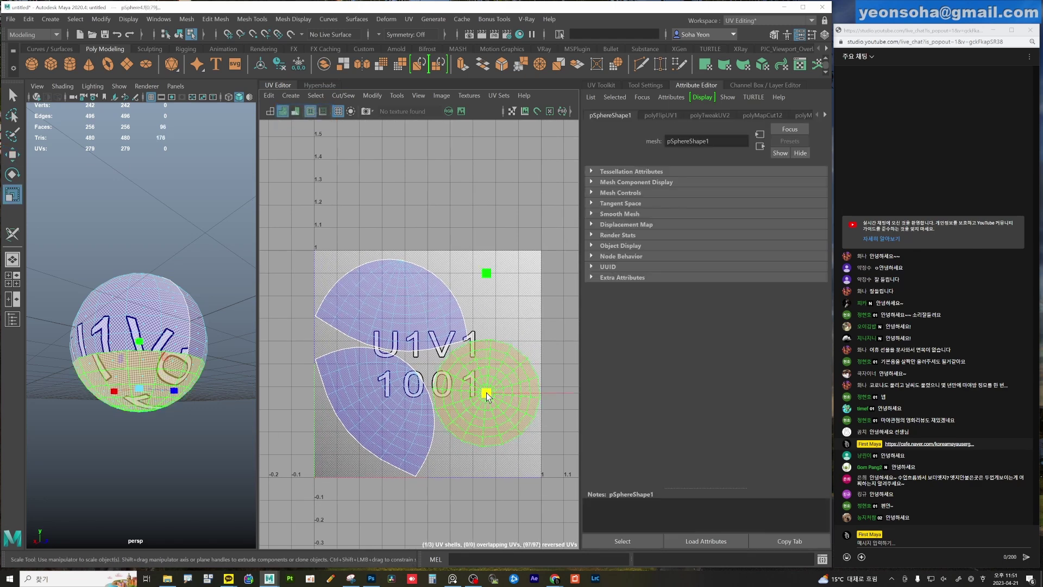
middle_drag(463, 398, 380, 402)
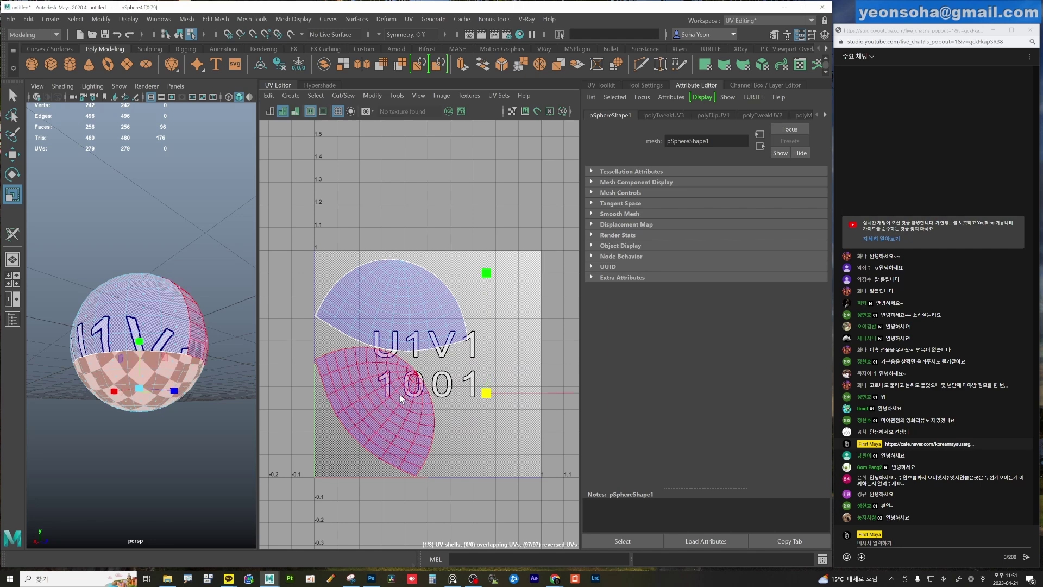
key(w)
mouse_move(481, 391)
middle_down()
mouse_move(445, 386)
mouse_move(419, 361)
middle_up()
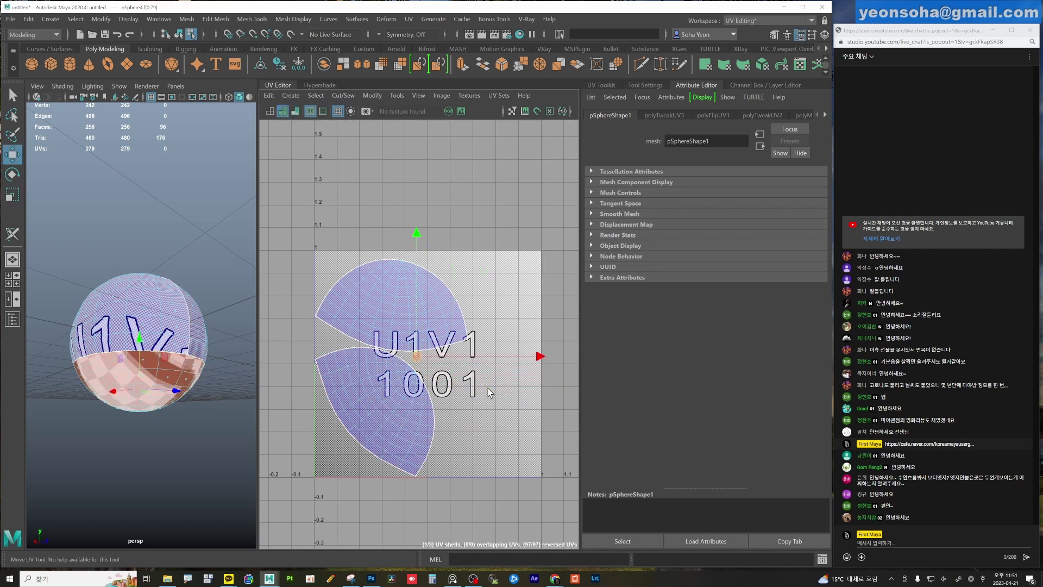
Inspect the tiny shell up close near the 1 label, then zoom back out to the tile.
click(536, 419)
scroll(535, 416, down, 5)
scroll(465, 363, up, 5)
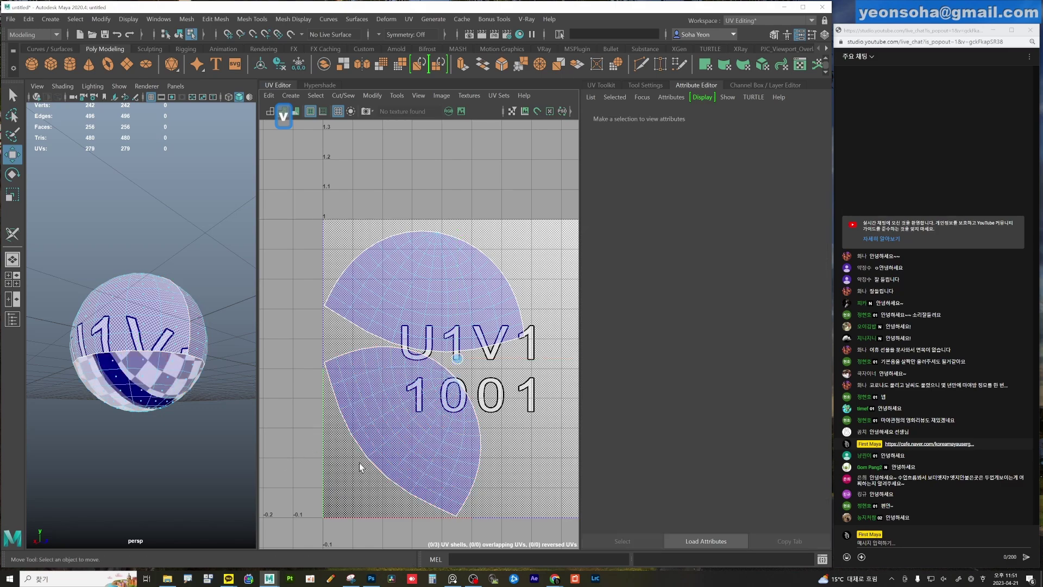
alt+right_drag(453, 344, 567, 393)
scroll(477, 367, up, 3)
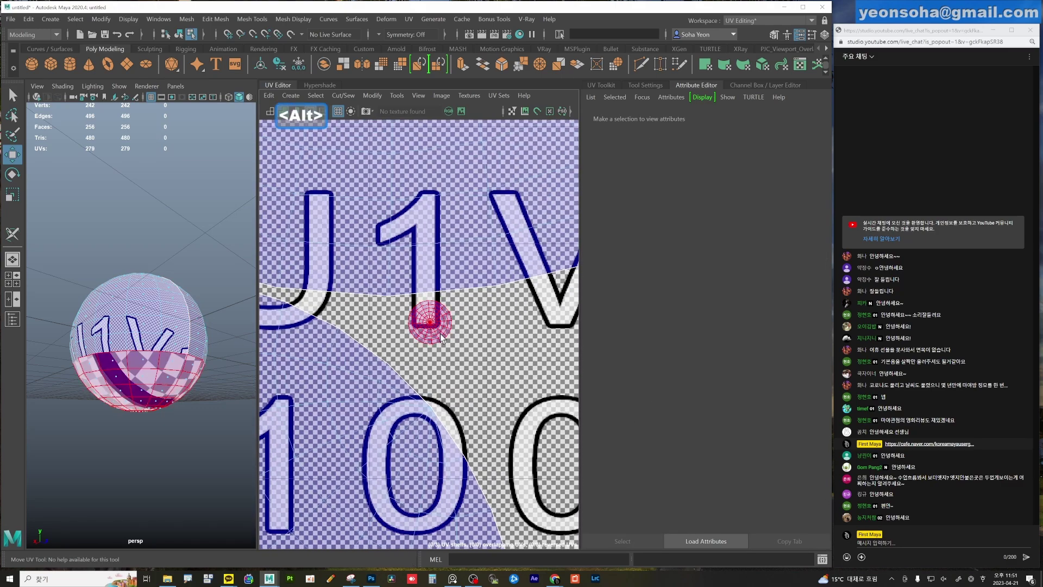
click(464, 357)
alt+right_drag(477, 373, 334, 441)
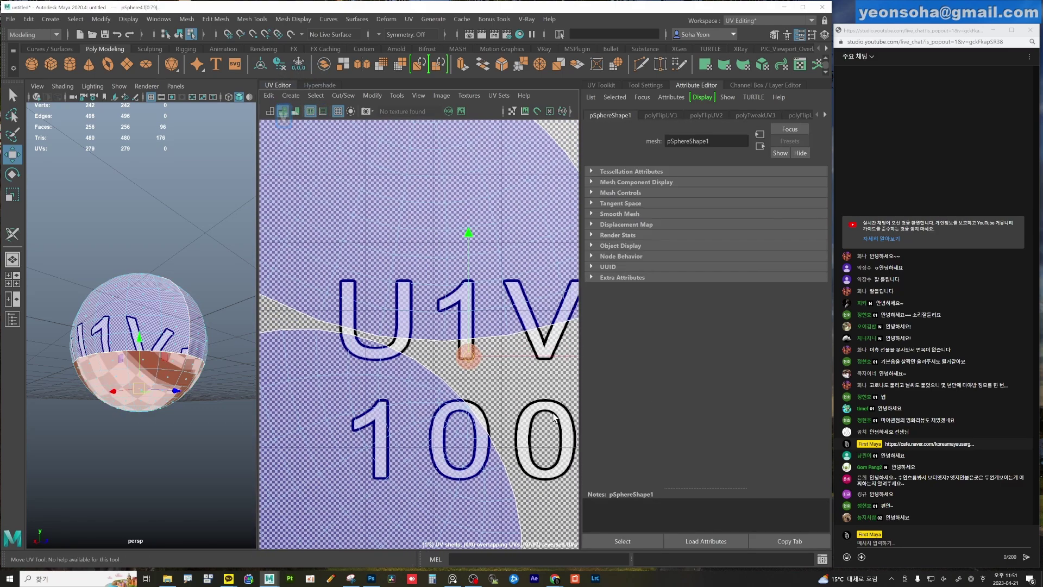
click(334, 442)
scroll(372, 437, down, 2)
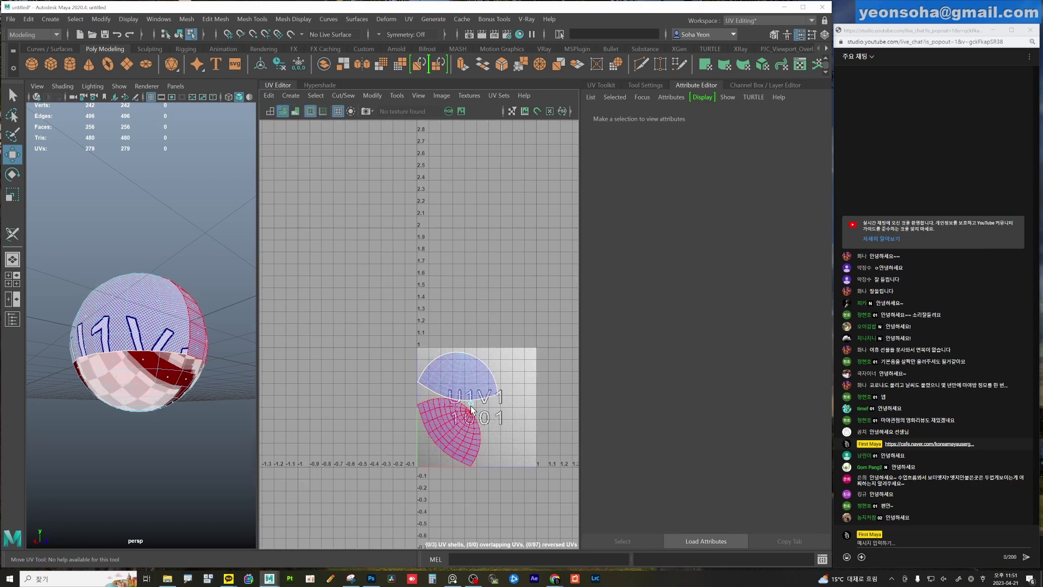
scroll(474, 457, up, 3)
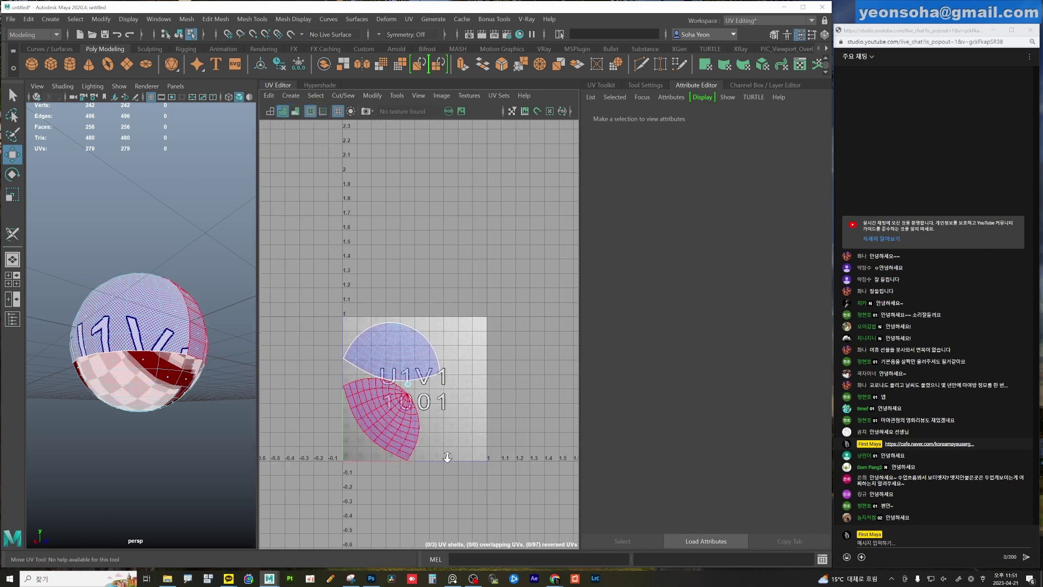
scroll(451, 413, up, 4)
scroll(432, 337, up, 4)
scroll(539, 471, up, 3)
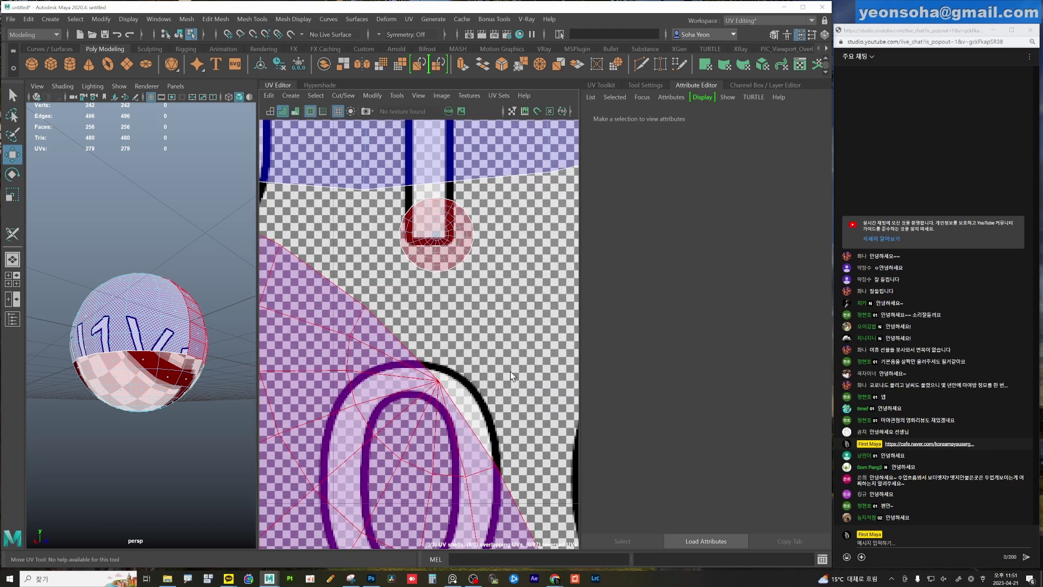
Check the small round shell close up, clear the selection, and open the Select menu.
alt+right_drag(419, 390, 434, 337)
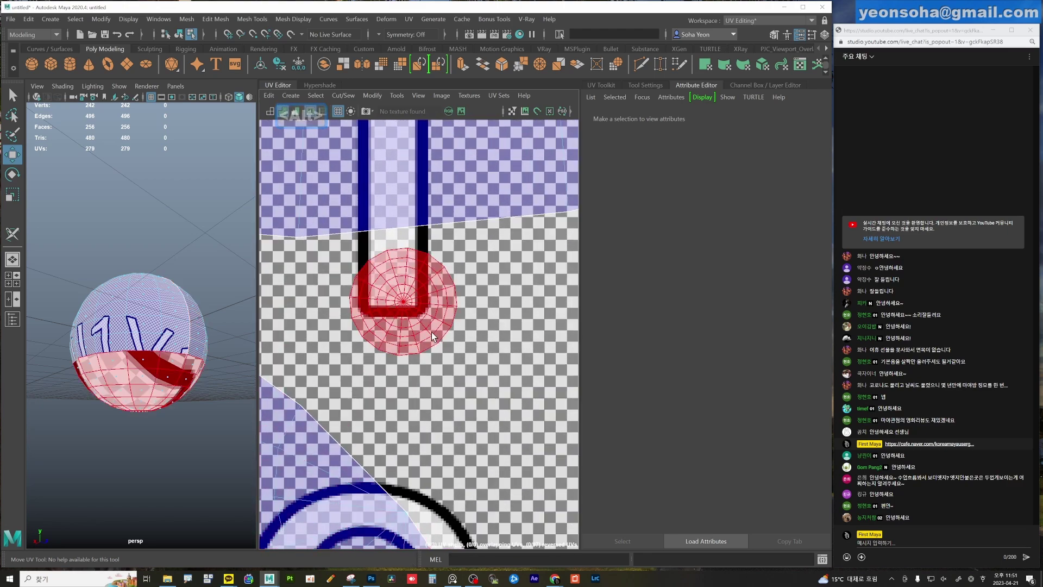
scroll(438, 369, down, 2)
scroll(441, 402, down, 3)
scroll(446, 434, down, 2)
scroll(446, 436, down, 2)
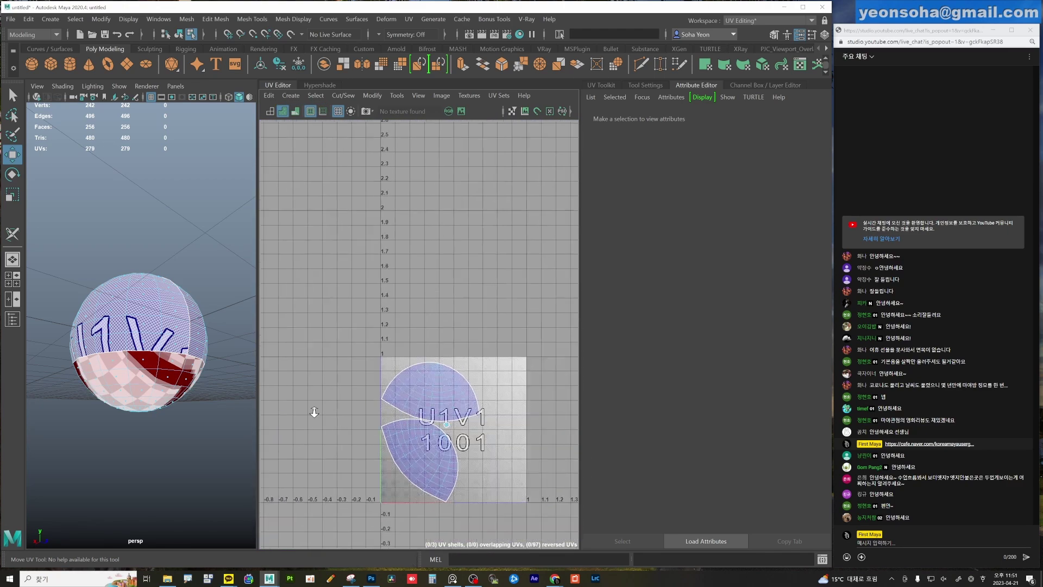
scroll(434, 413, down, 2)
click(555, 341)
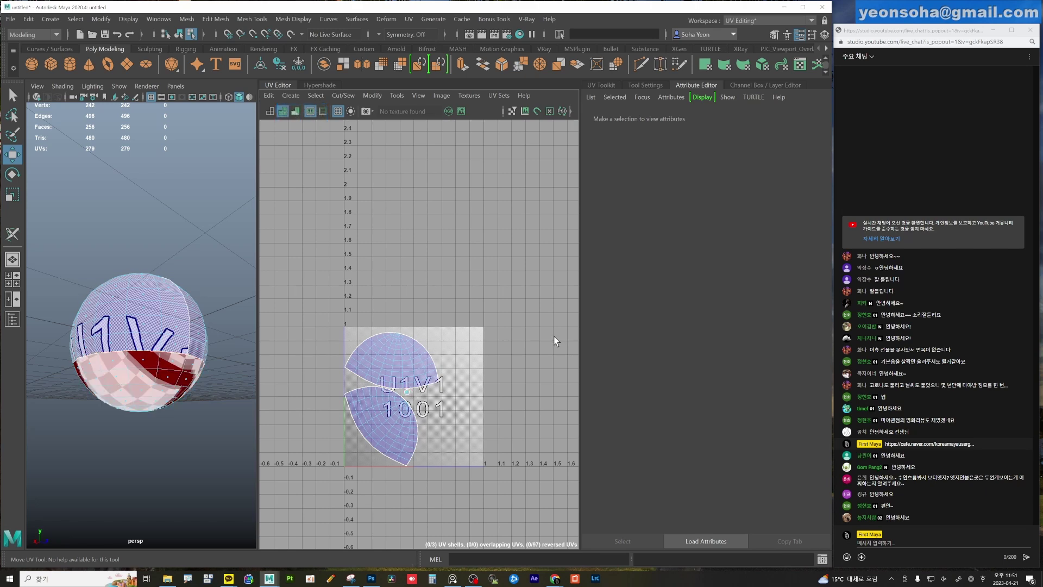
click(315, 96)
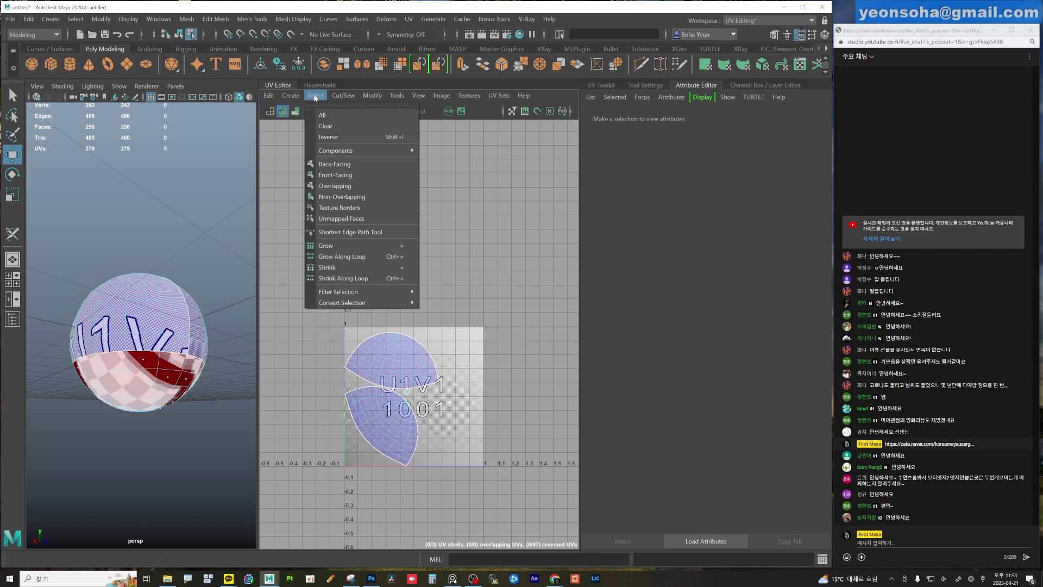
Select back-facing UVs and flip the lower shell's reversed UVs.
click(340, 164)
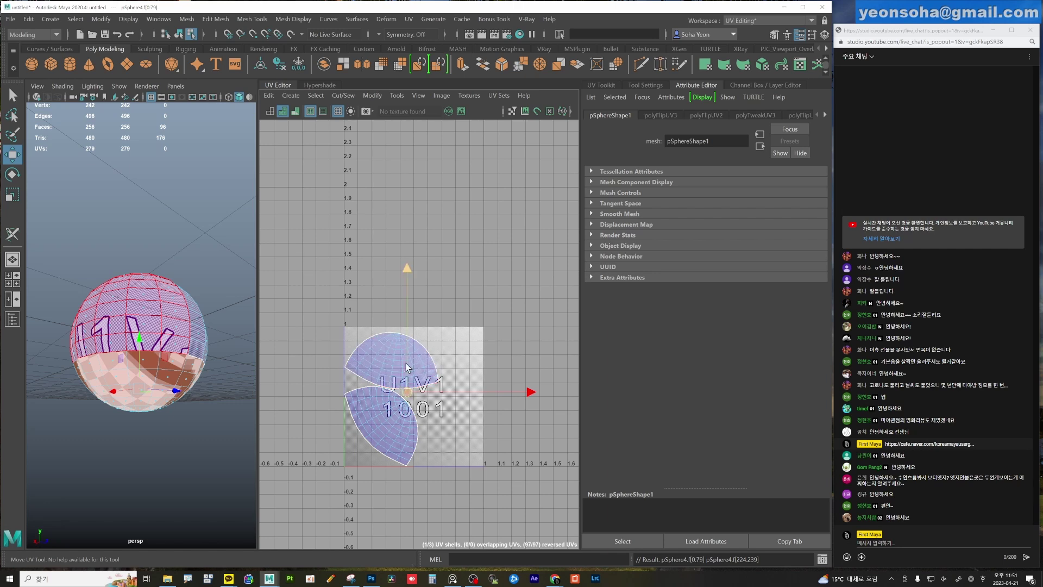
double_click(393, 420)
key(w)
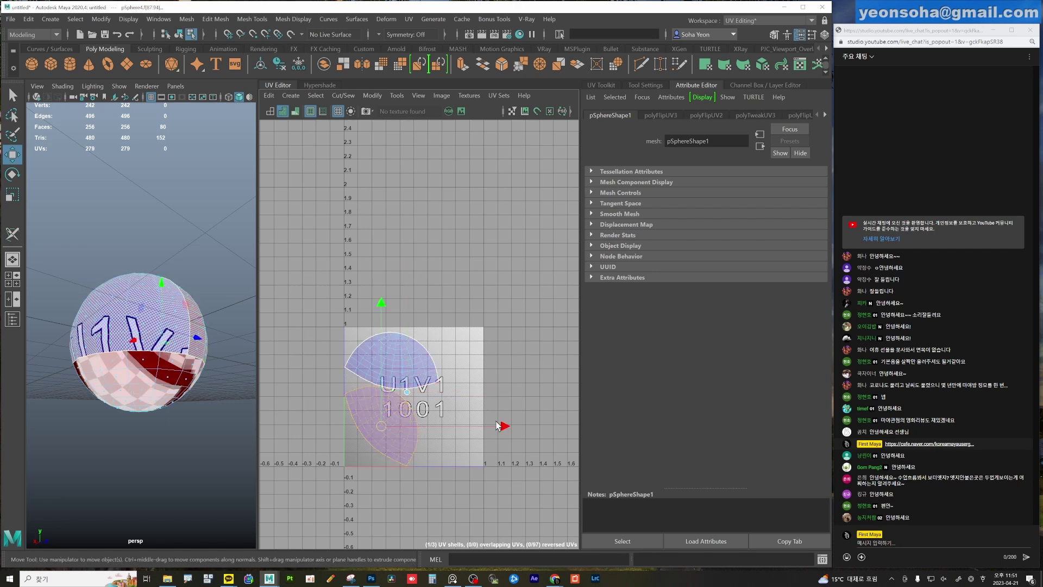
click(497, 423)
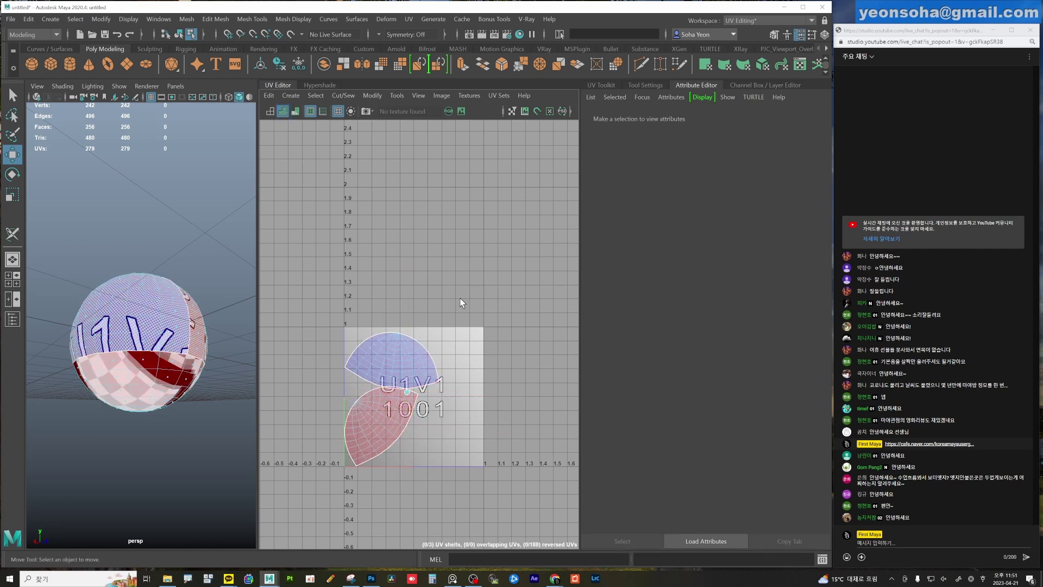
Move the upper half-disc shell up and right, then reselect back-facing faces.
click(421, 375)
drag(391, 364, 448, 306)
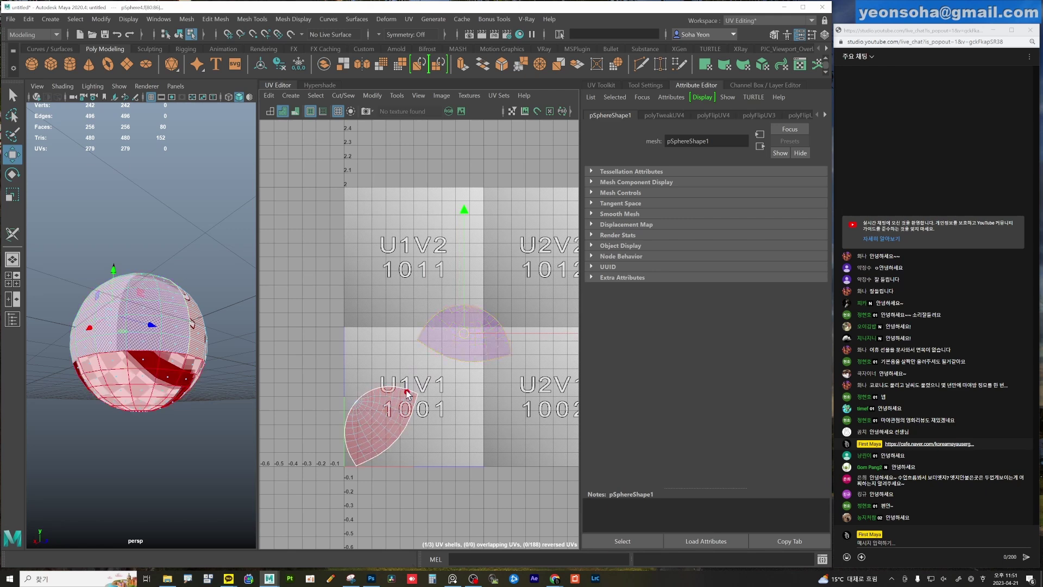
click(508, 408)
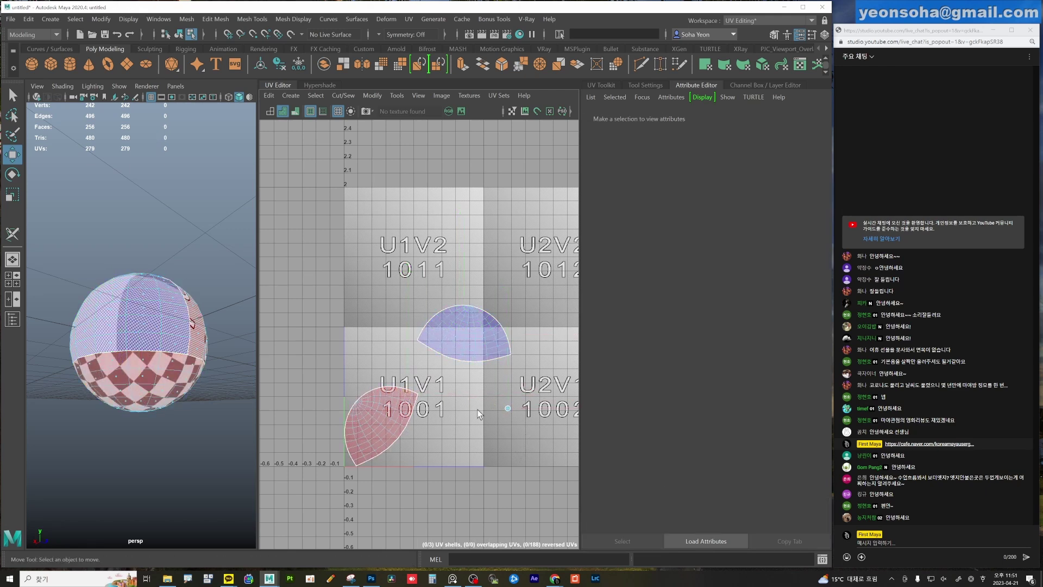
click(316, 95)
click(327, 165)
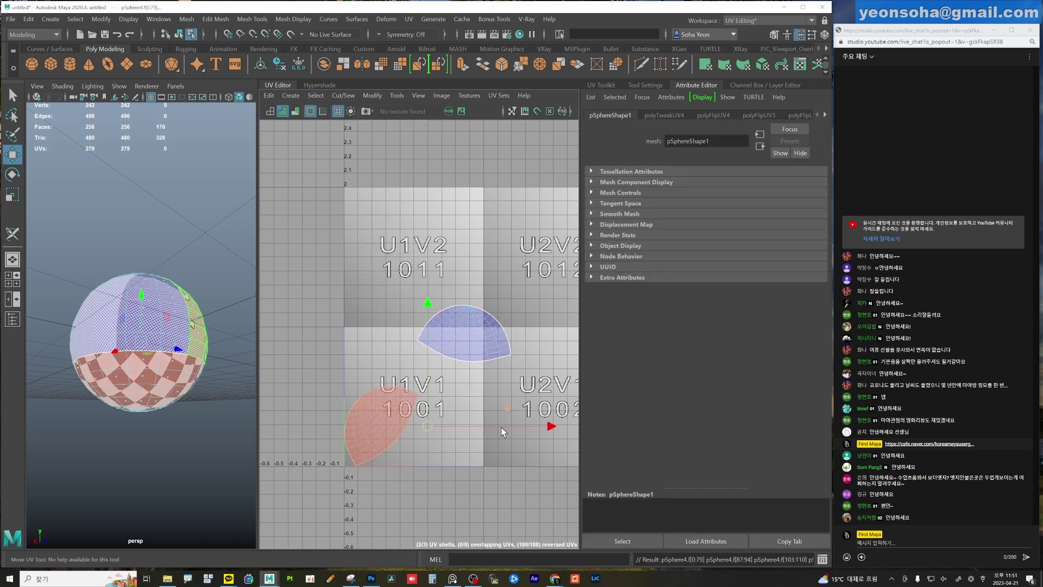
scroll(522, 402, up, 4)
scroll(428, 355, down, 5)
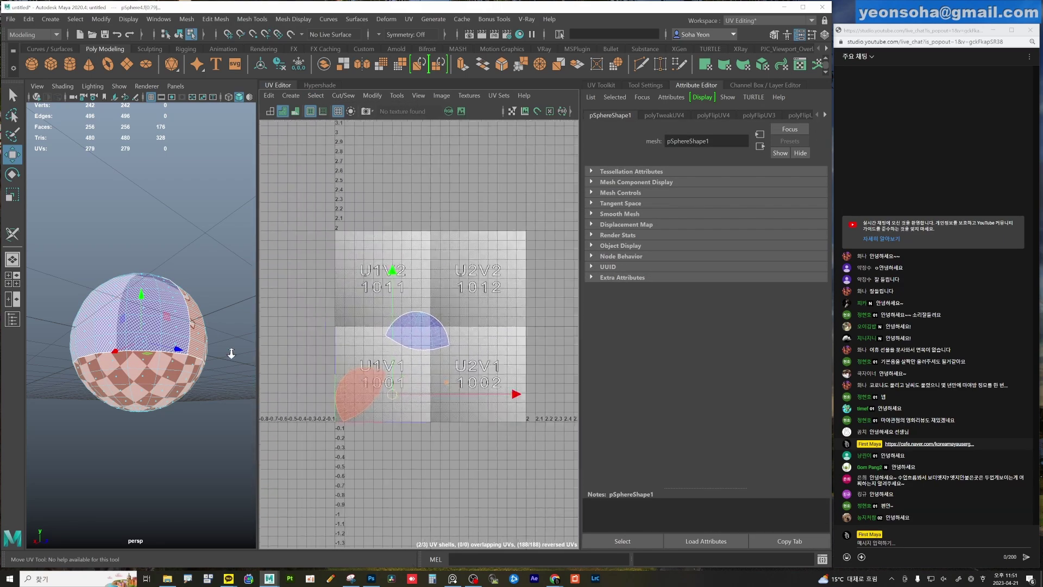
alt+middle_drag(370, 348, 383, 353)
Look for a flip option, undo two shell changes, and redo the shell move.
click(315, 96)
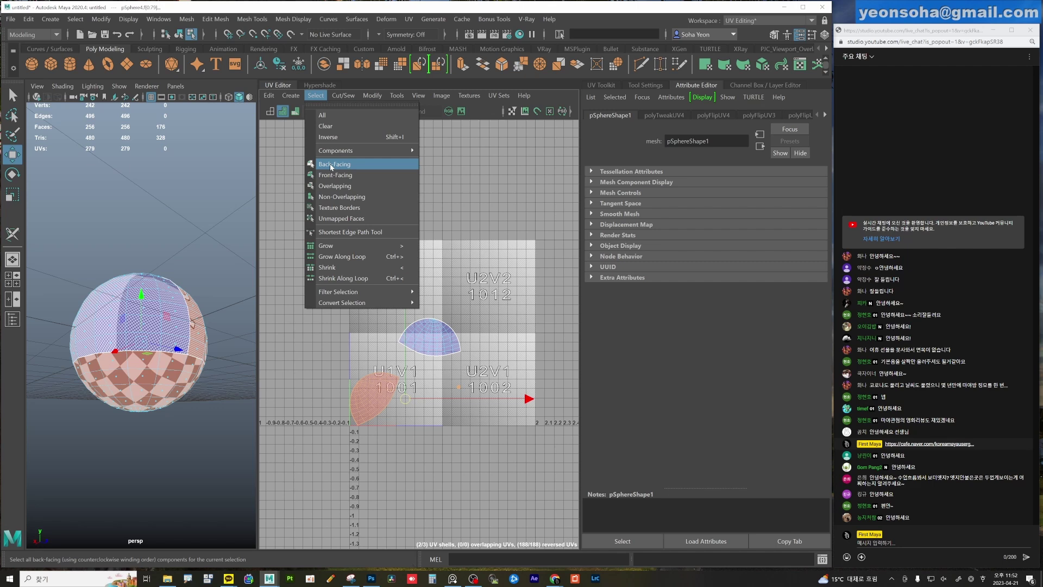
click(386, 155)
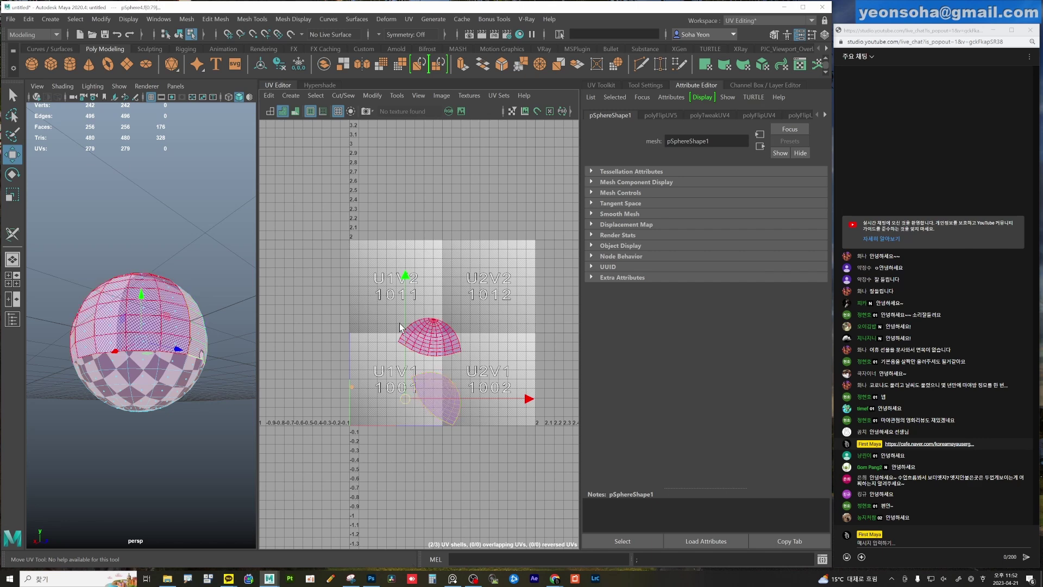
scroll(410, 240, up, 1)
key(ctrl+z)
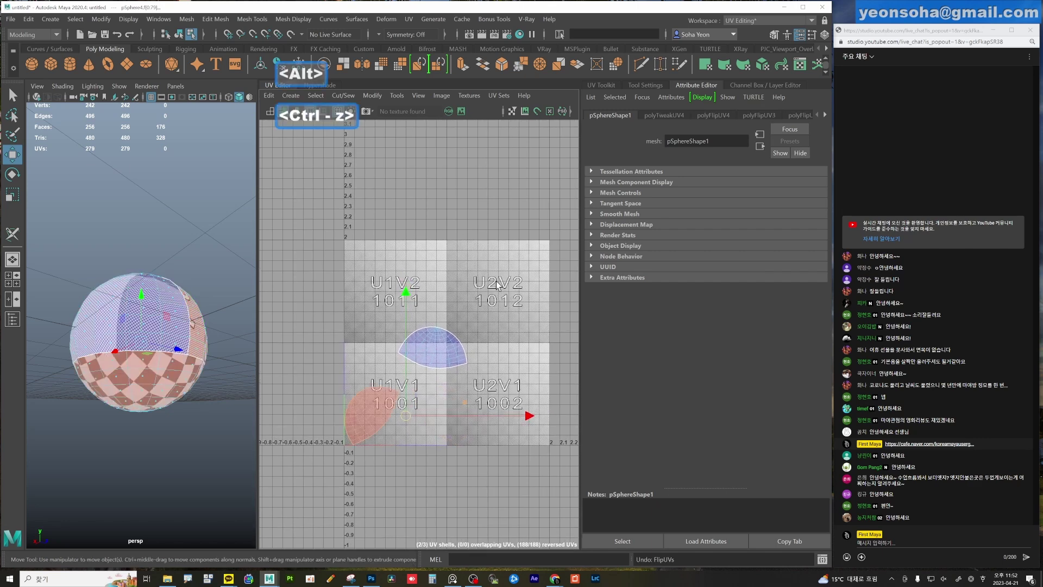
key(ctrl+z)
alt+middle_drag(465, 402, 475, 367)
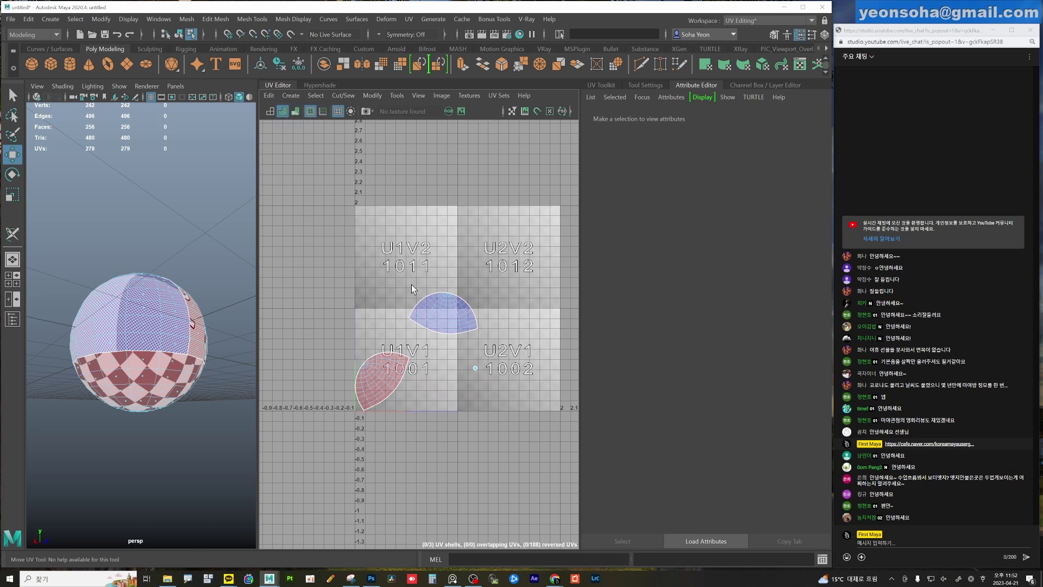
key(ctrl+shift+z)
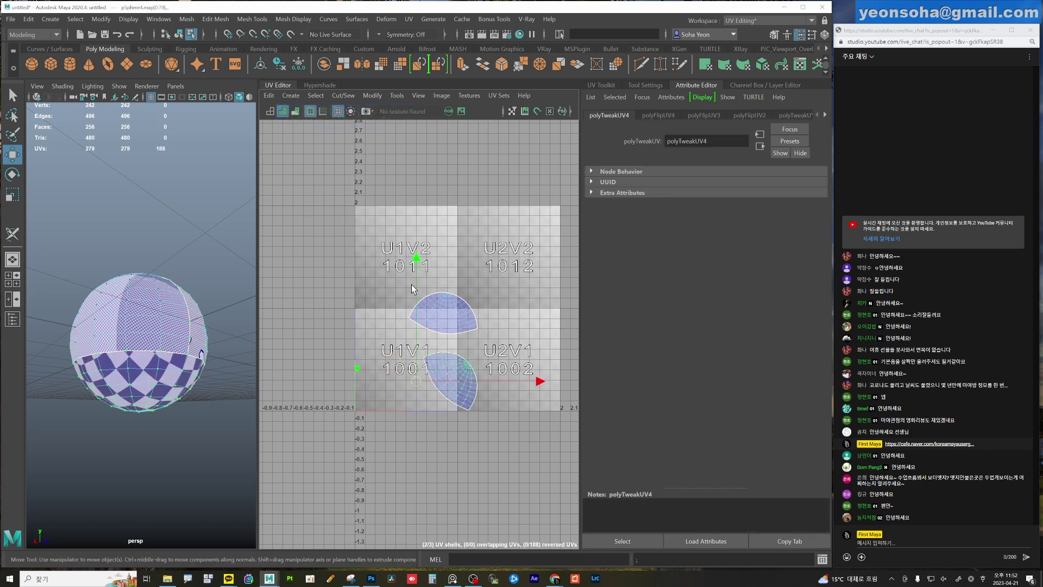
Clear the selection, snap the lower shell onto the U=0 line, and lay out the shells.
click(316, 96)
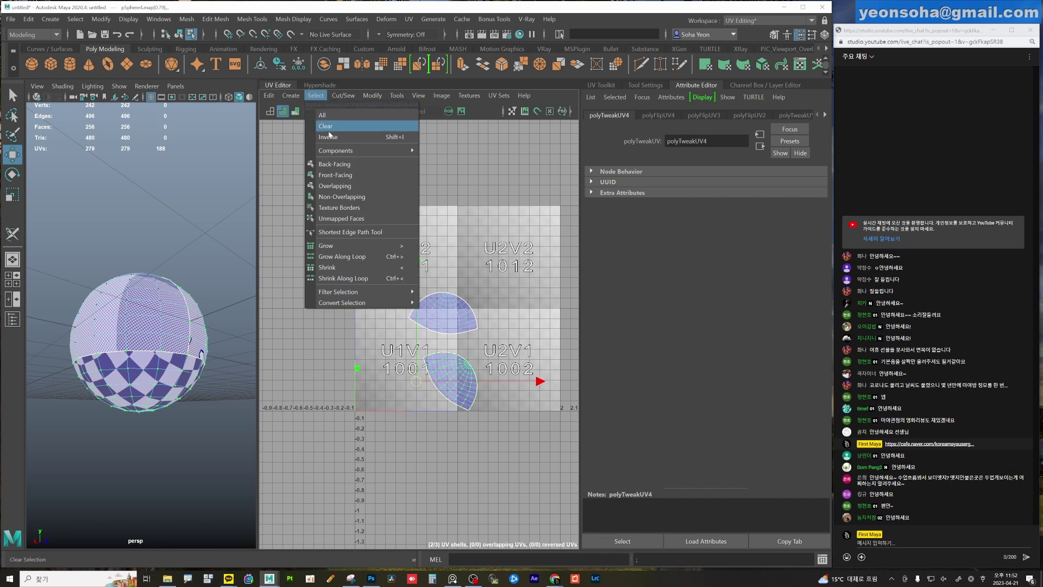
click(372, 95)
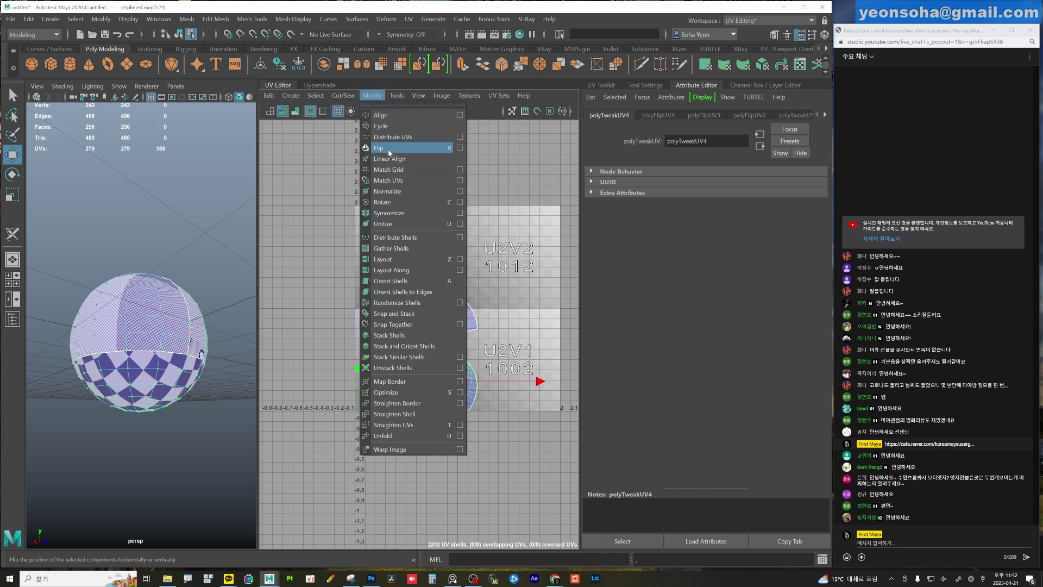
click(291, 278)
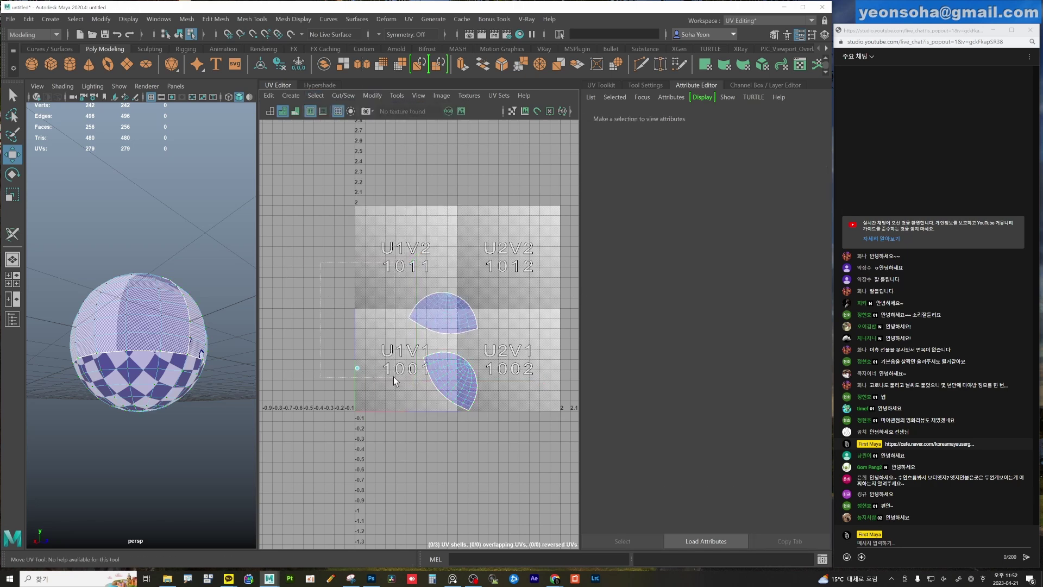
drag(333, 357, 524, 443)
middle_drag(497, 425, 314, 248)
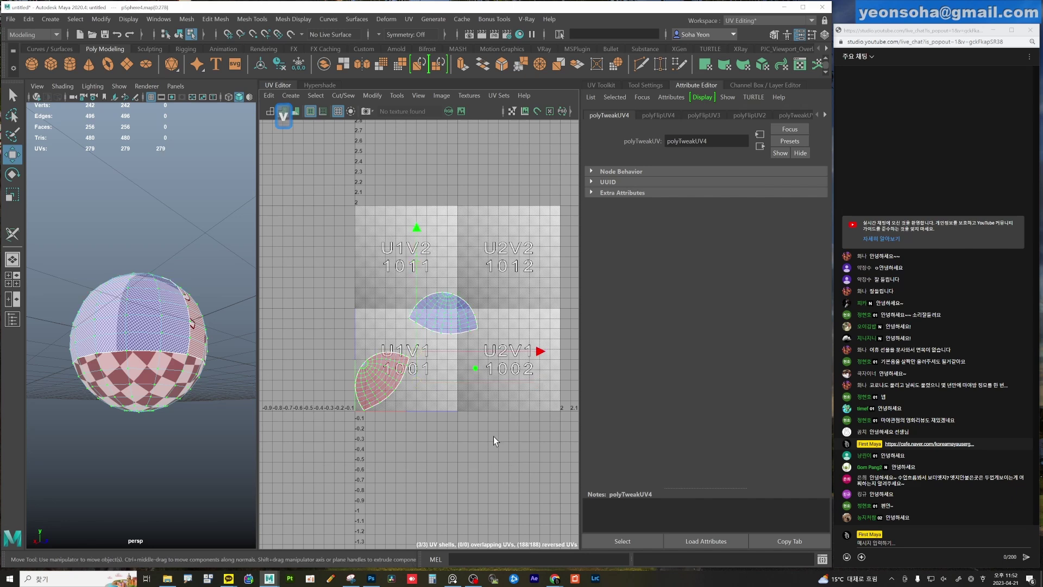
key(ctrl+l)
Flip the two half-sphere shells horizontally, then lay out all three shells in 0–1.
scroll(478, 421, up, 2)
scroll(443, 406, up, 2)
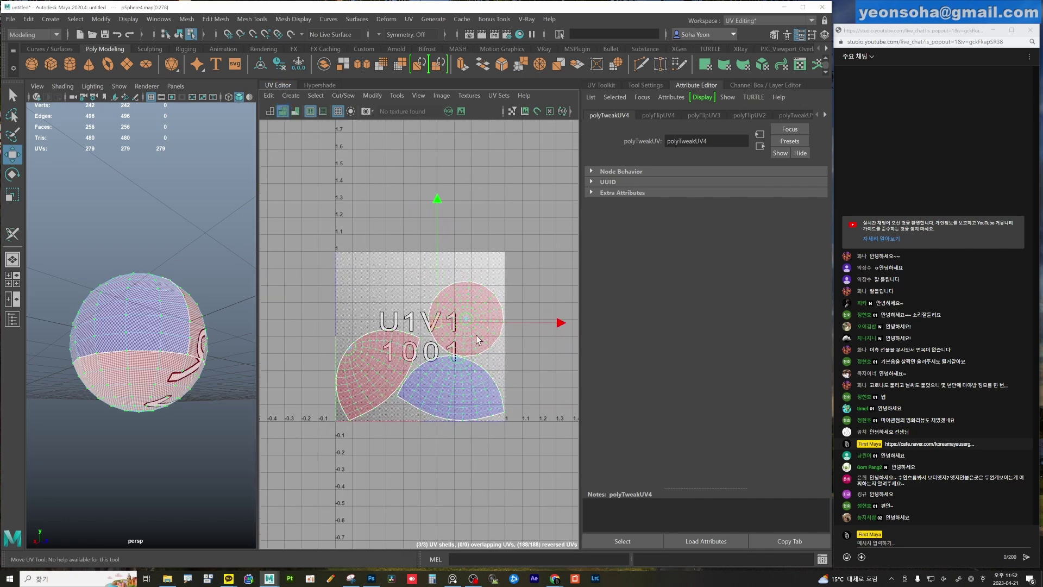
click(501, 455)
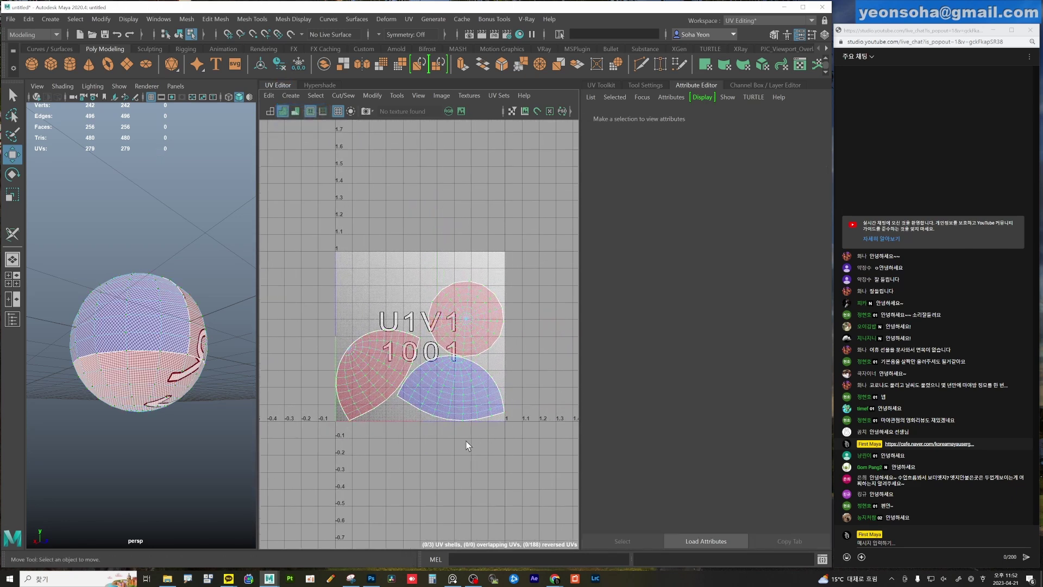
key(ctrl+shift+s)
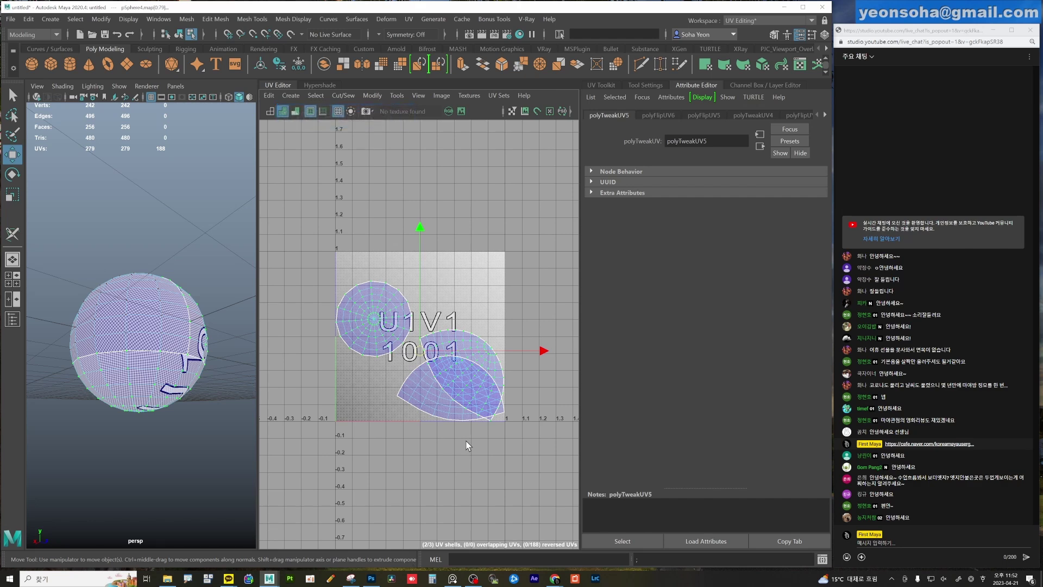
drag(292, 239, 533, 474)
key(ctrl+l)
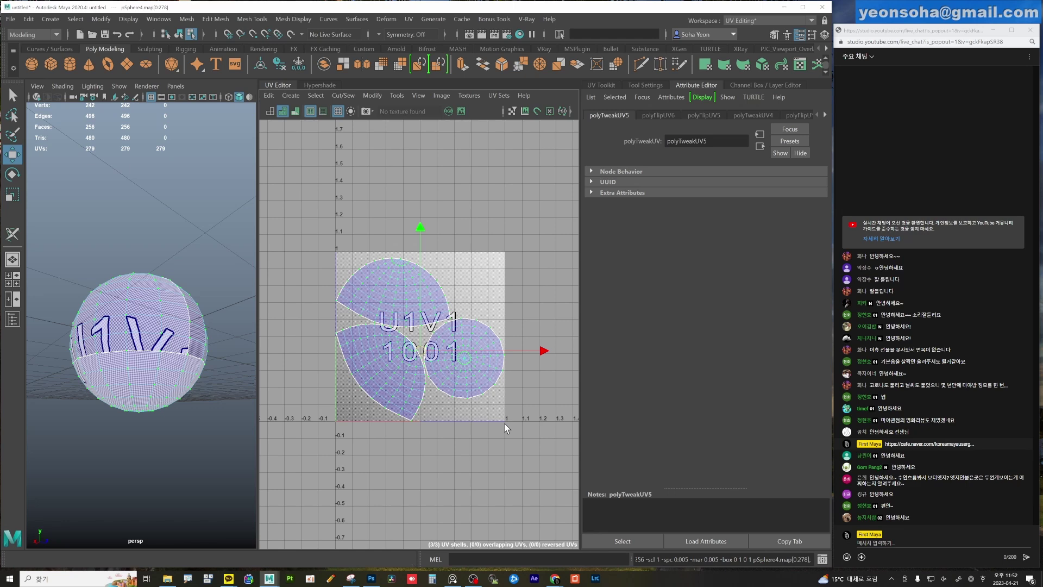
Browse the Select menu and dismiss the Modify options without flipping.
click(316, 96)
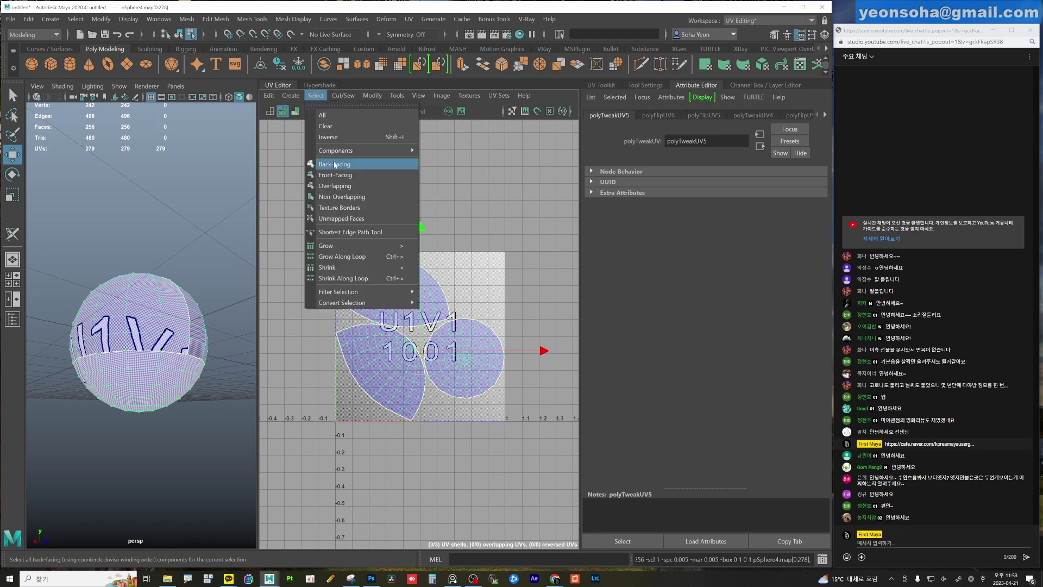
mouse_move(372, 95)
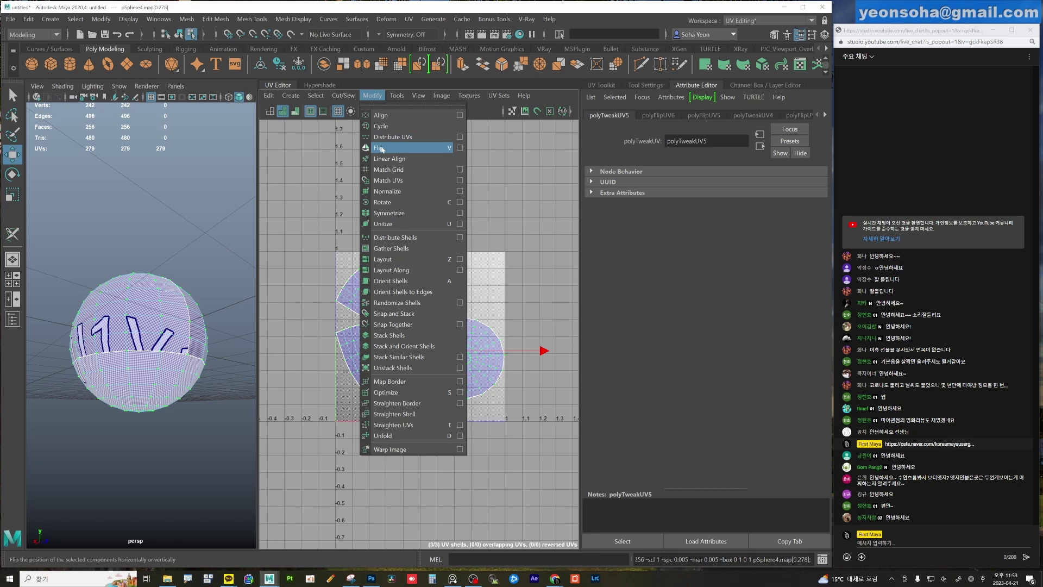
click(319, 228)
scroll(336, 396, up, 3)
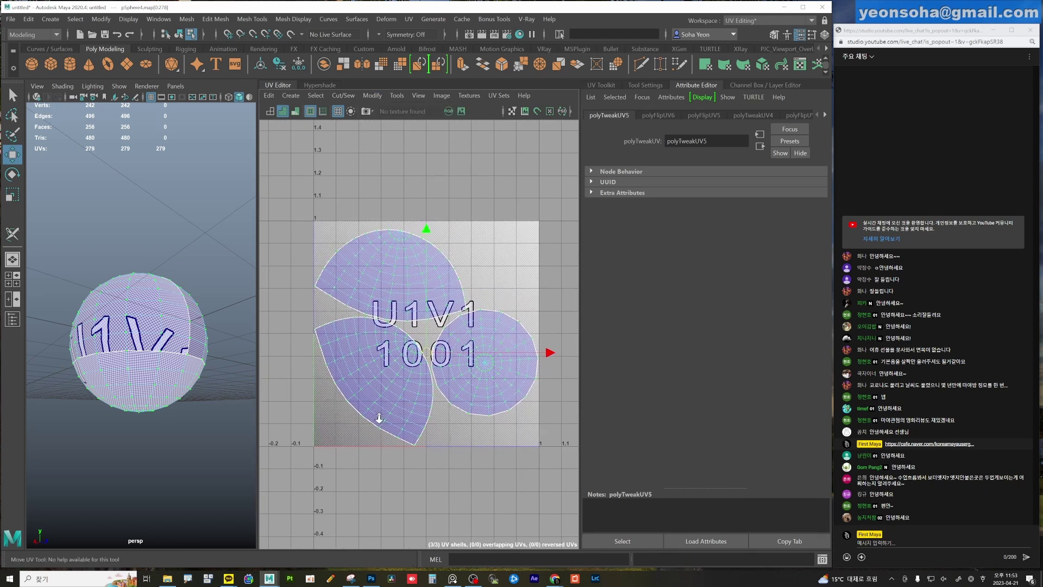
scroll(379, 418, up, 1)
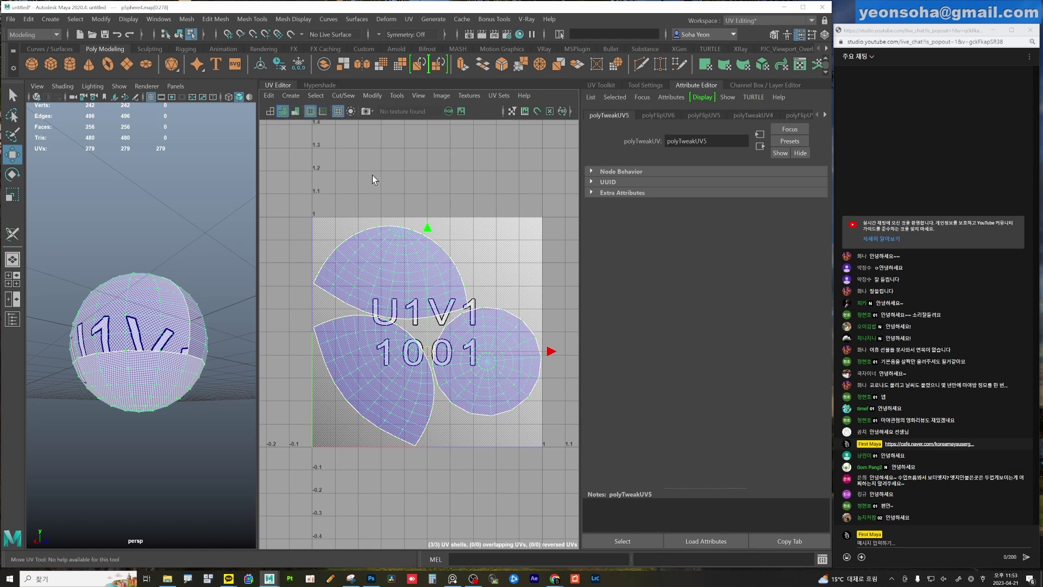
Widen the UV editing panel and zoom in on the three shells.
click(387, 95)
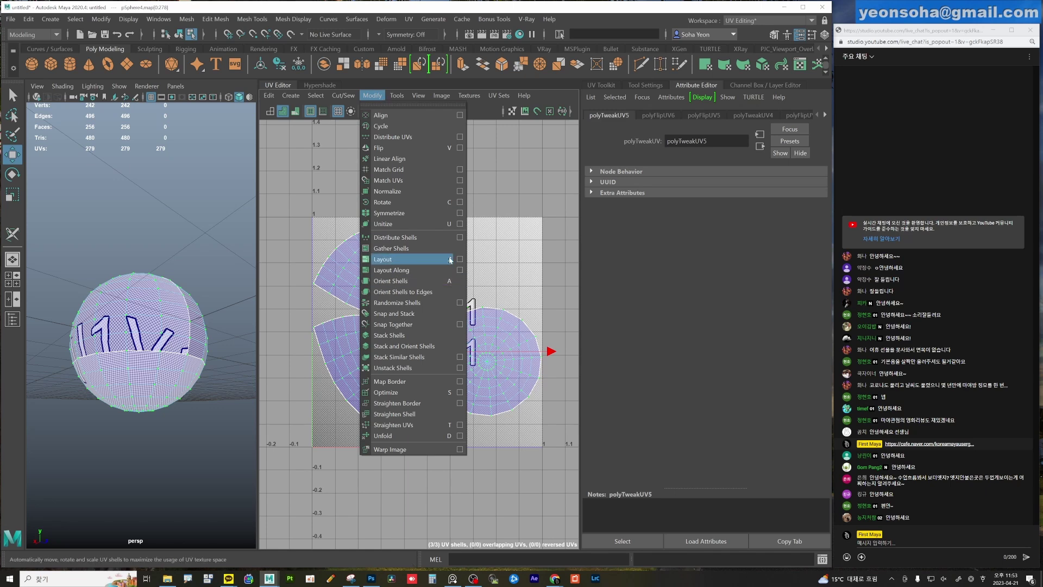
click(405, 259)
scroll(485, 287, down, 2)
alt+right_drag(485, 286, 513, 288)
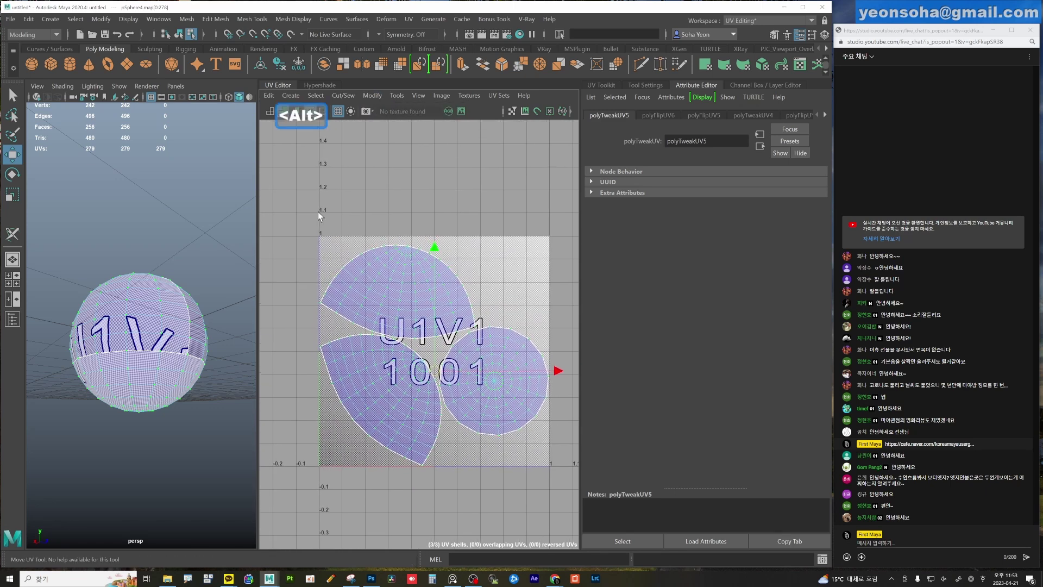
drag(257, 205, 228, 205)
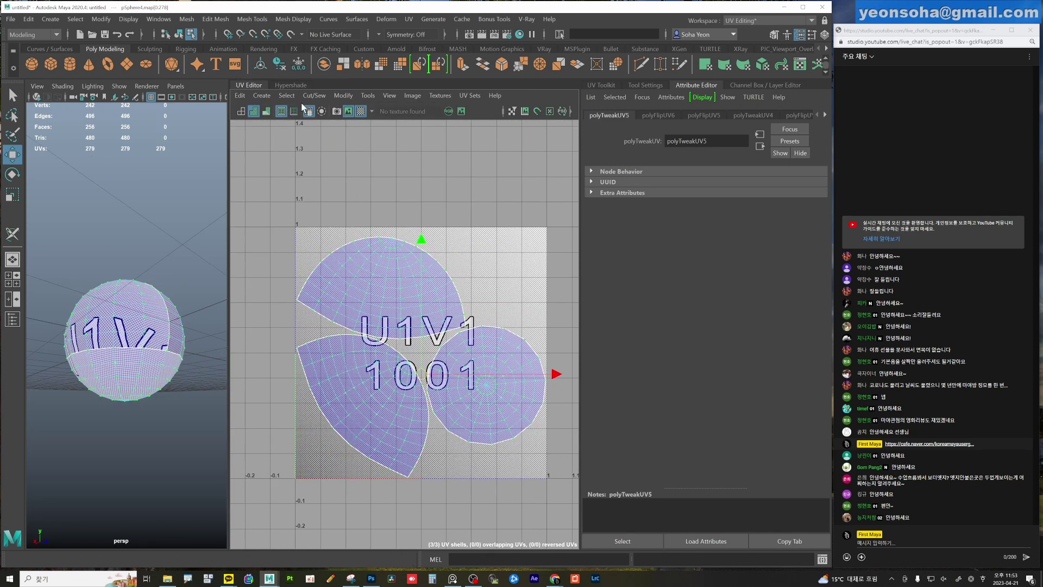
click(287, 95)
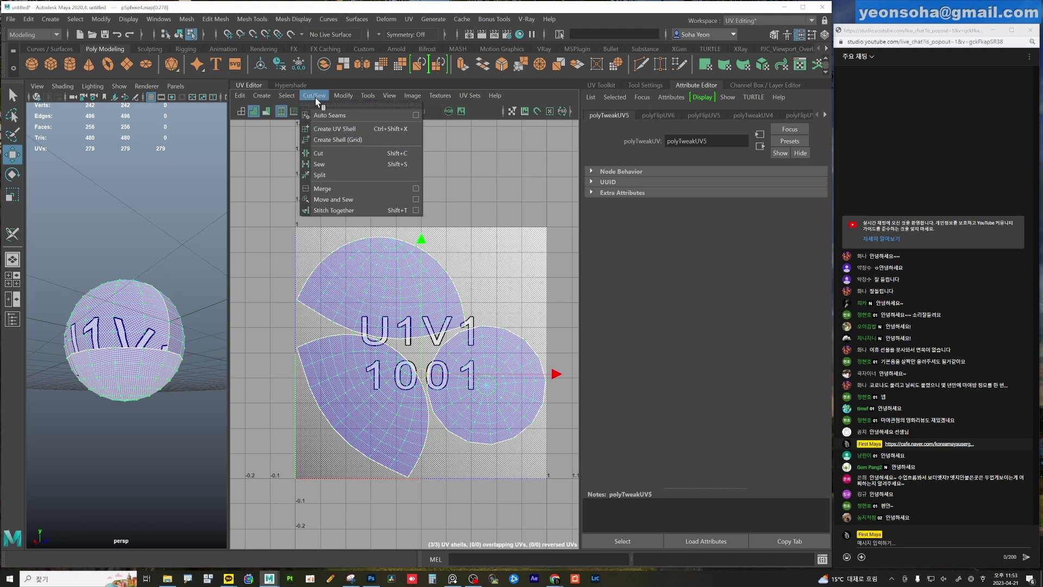
alt+right_drag(467, 320, 514, 326)
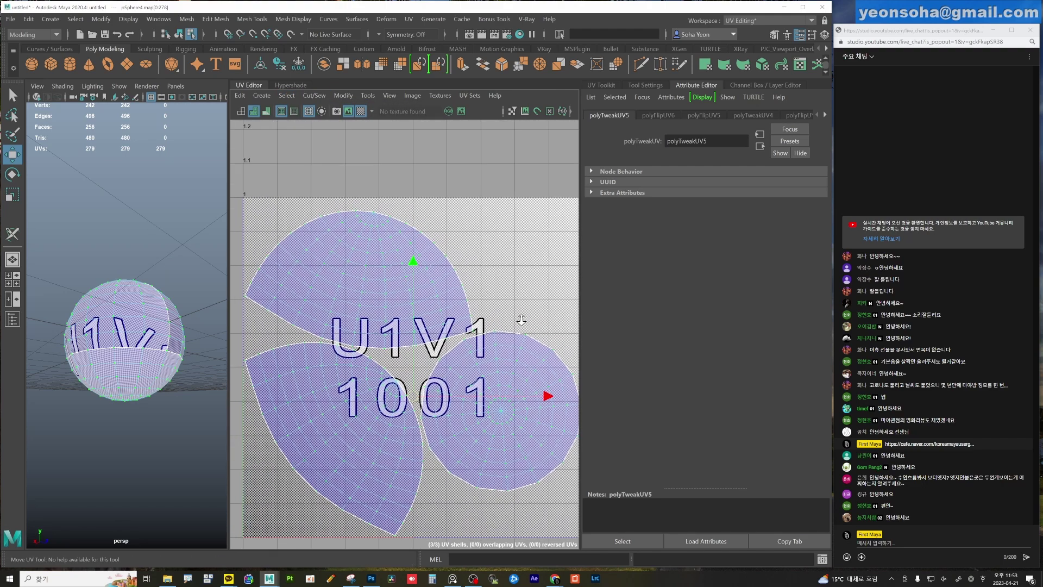
Nudge the round UV shell slightly upward with the Move tool, then deselect it.
click(506, 402)
key(alt+5)
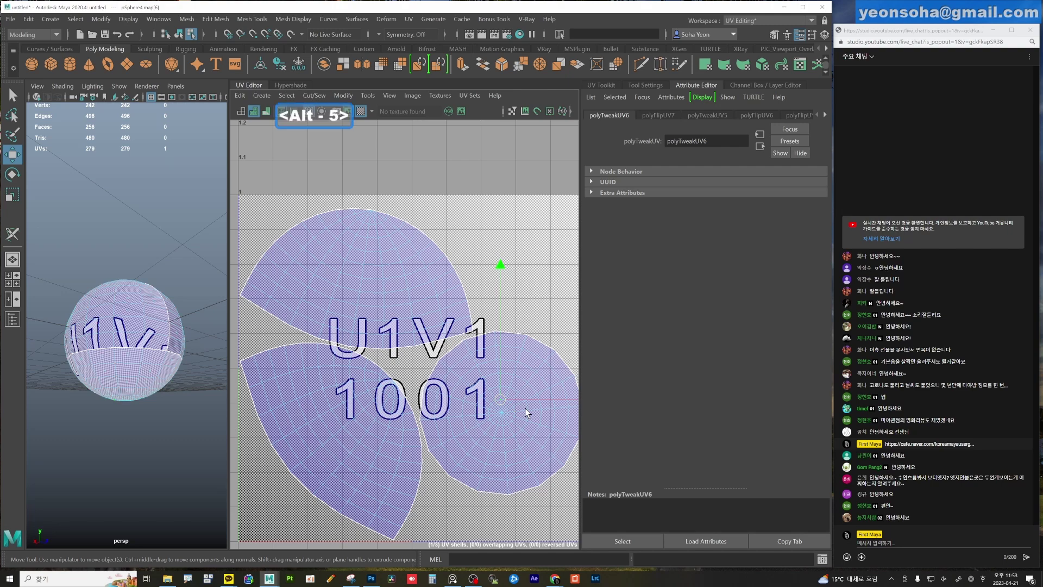
key(w)
drag(510, 410, 510, 402)
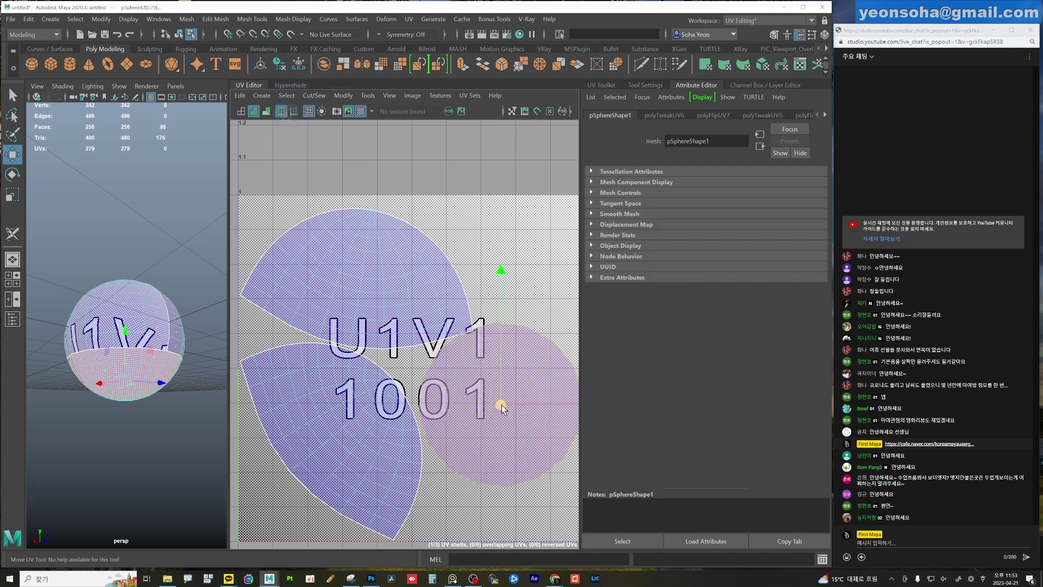
click(477, 517)
Reframe the view on the three shells, leaving the round shell deselected.
alt+right_drag(473, 488, 498, 530)
alt+middle_drag(347, 369, 307, 294)
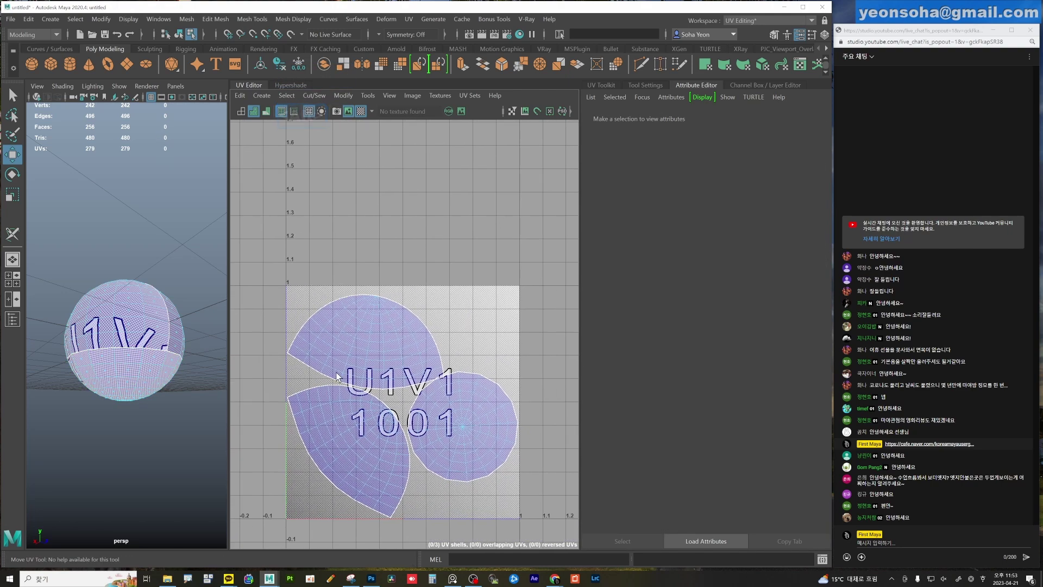
drag(554, 544, 489, 468)
alt+right_drag(489, 467, 522, 489)
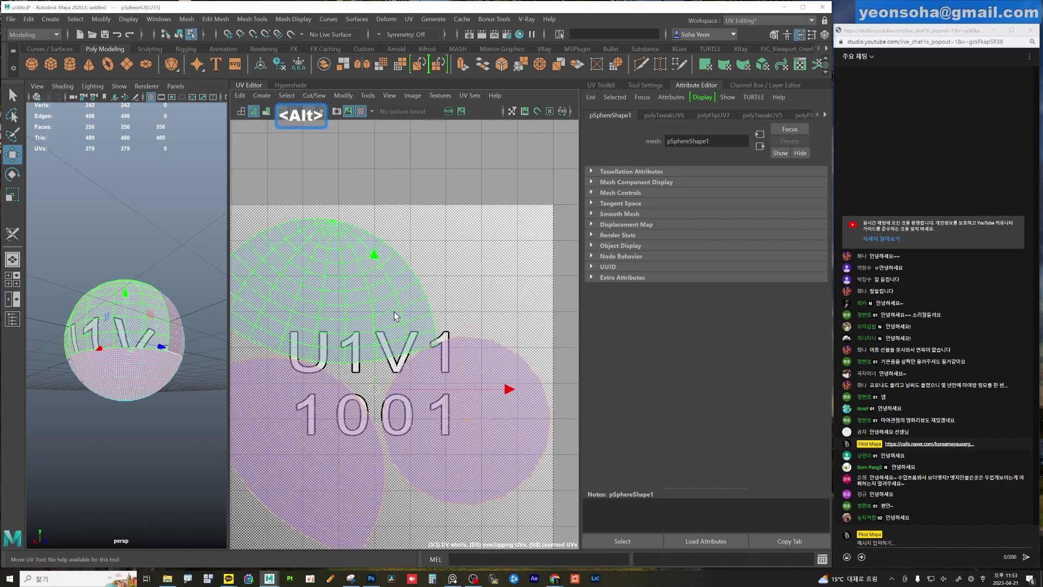
mouse_move(454, 421)
alt+middle_down()
mouse_move(447, 376)
mouse_move(490, 291)
alt+middle_up()
click(490, 292)
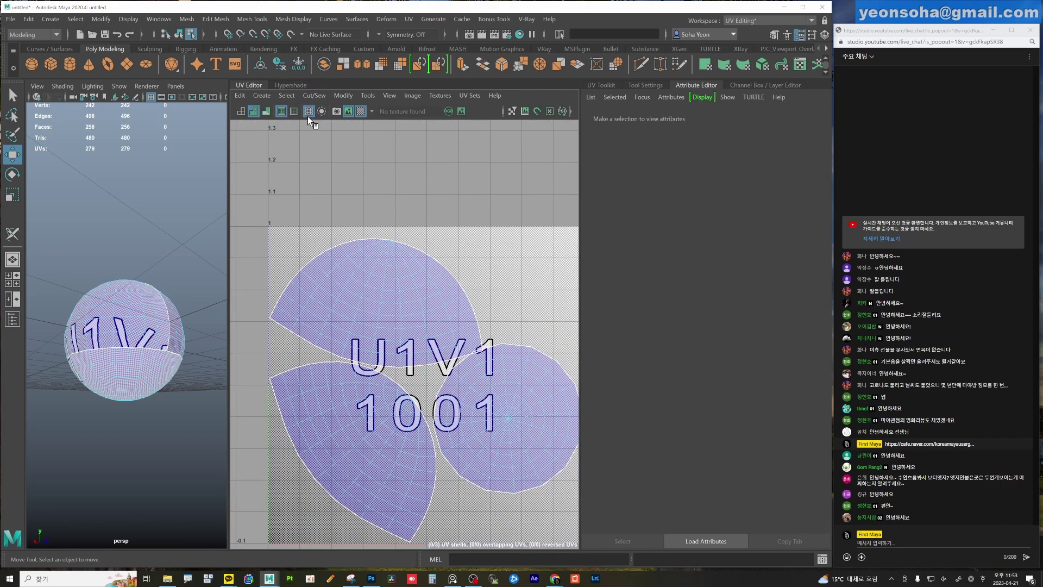
Check the shells for overlaps via the Select menu's overlap options, then clear the selection.
click(286, 95)
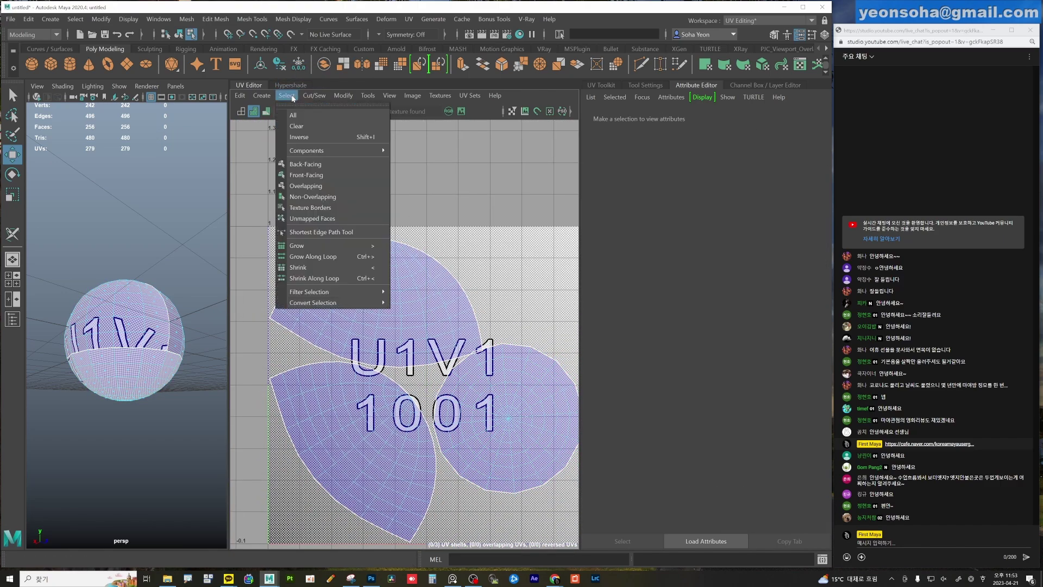
click(320, 199)
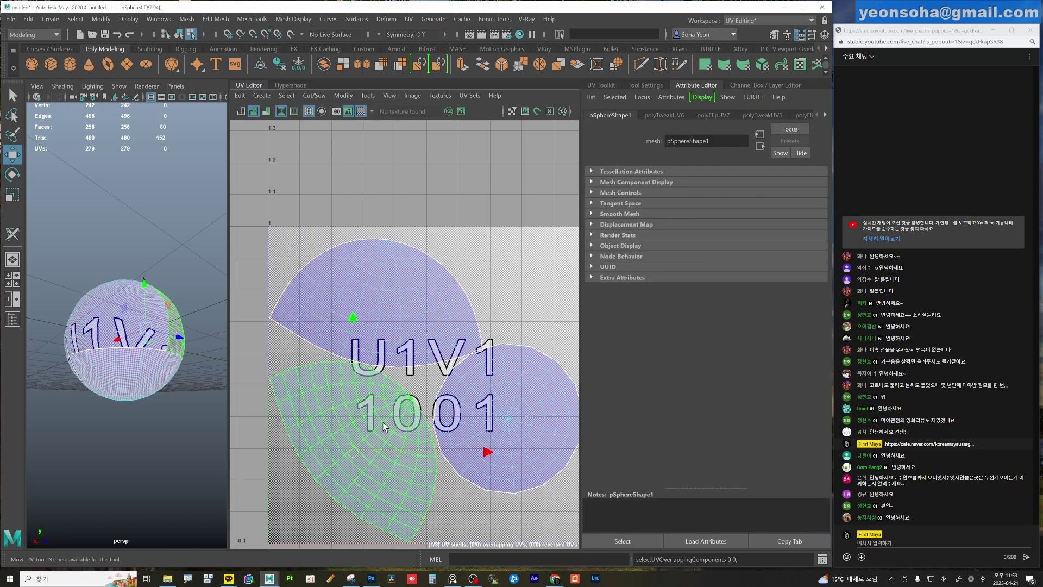
click(287, 96)
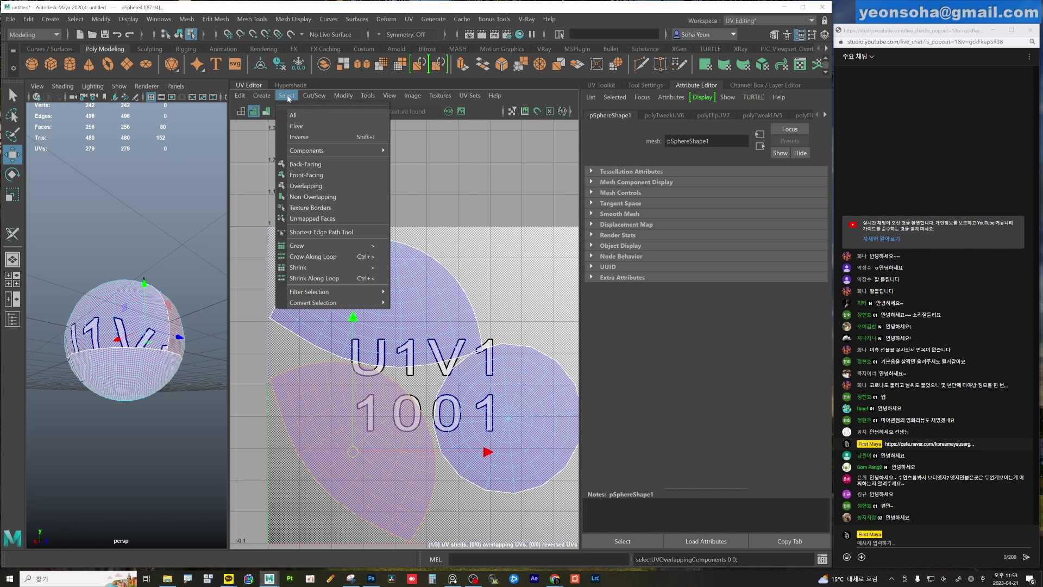
click(307, 186)
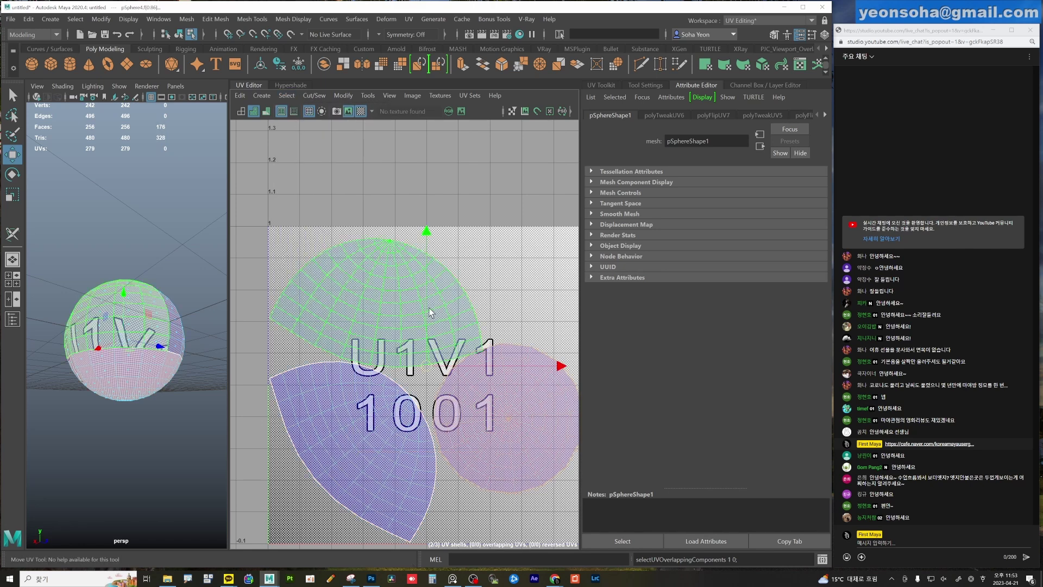
click(505, 418)
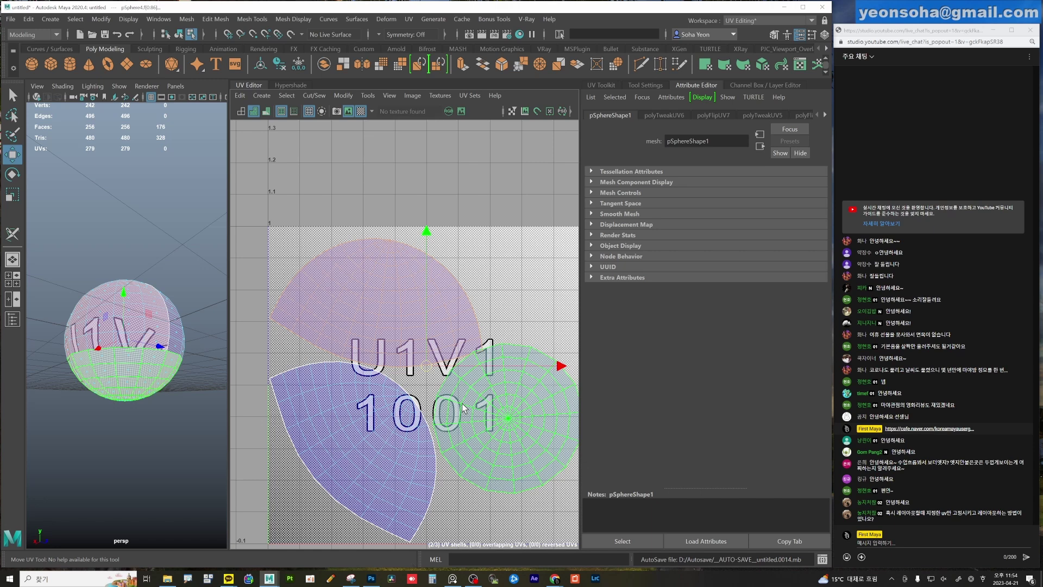
Marquee-select all three sphere UV shells with the Move UV tool and open Cut/Sew.
scroll(462, 348, down, 2)
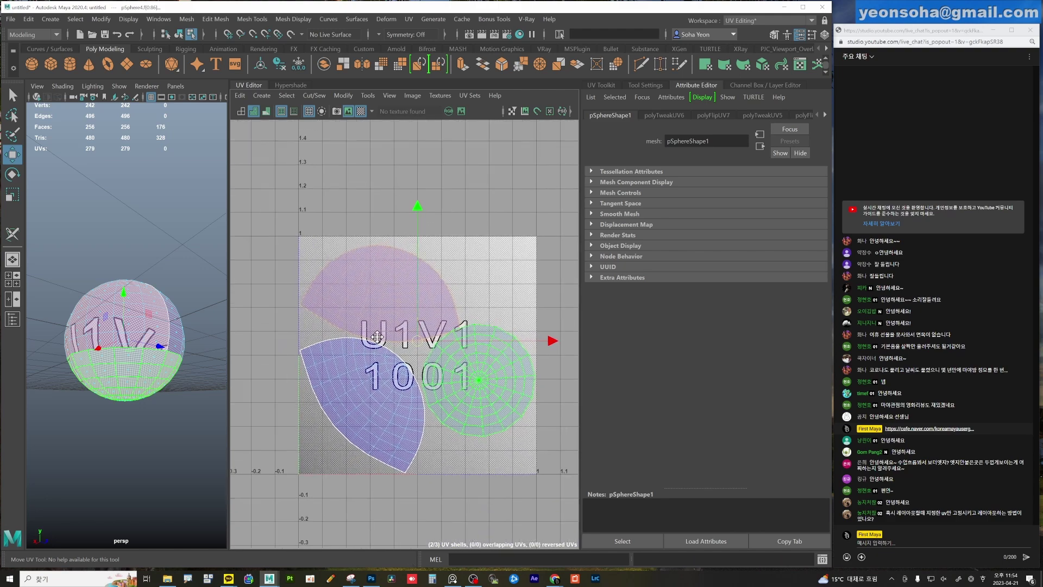
scroll(460, 338, up, 2)
click(508, 391)
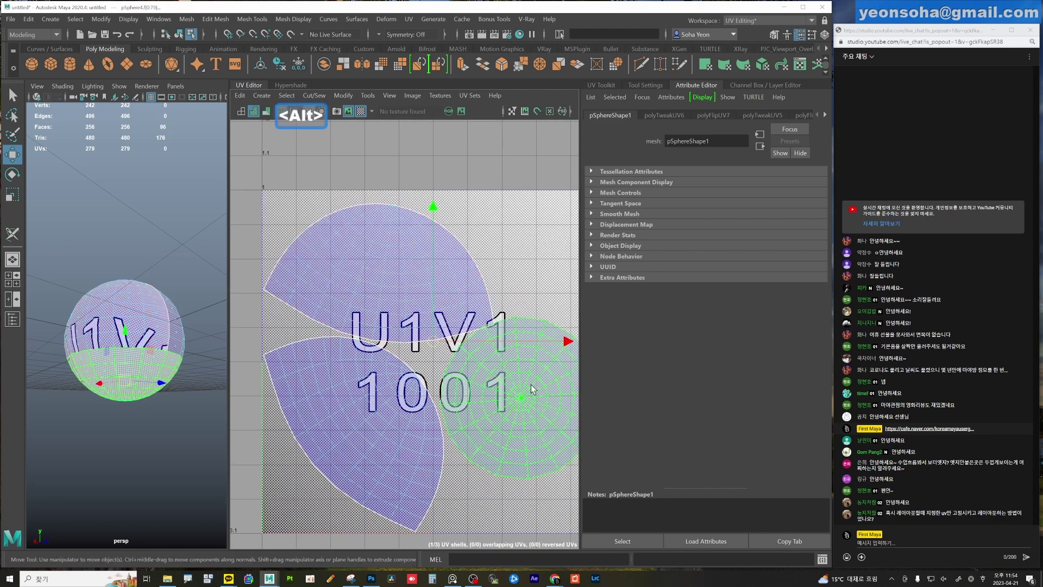
key(alt+w)
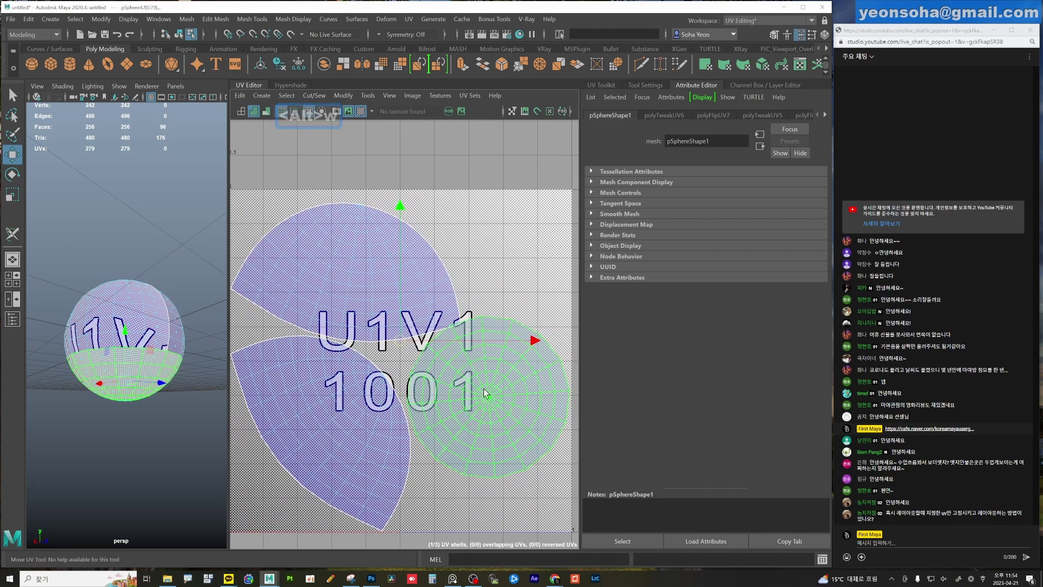
mouse_move(483, 389)
alt+middle_down()
mouse_move(486, 347)
mouse_move(433, 387)
alt+middle_up()
scroll(430, 338, down, 2)
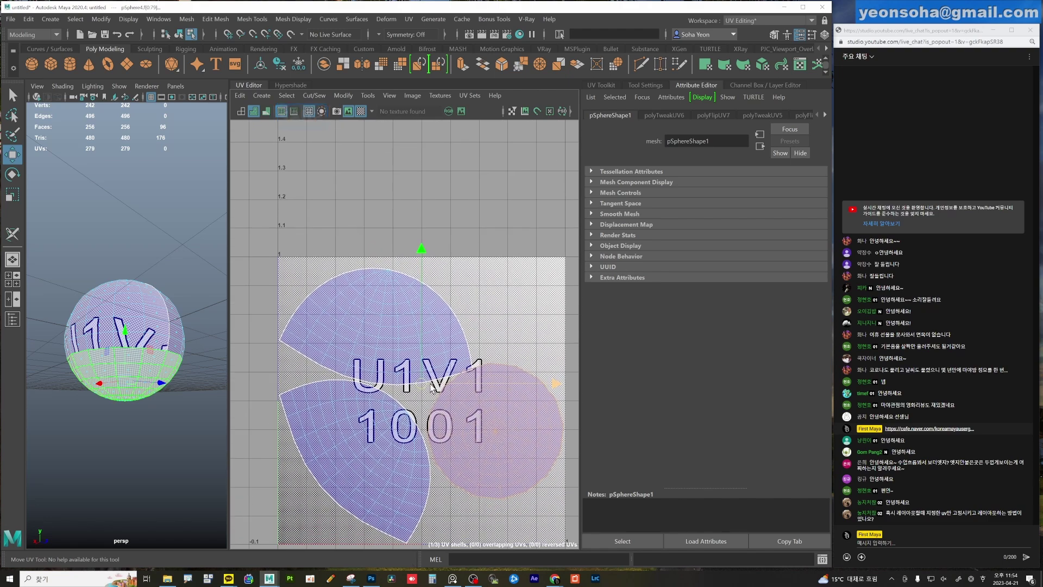
scroll(369, 271, down, 2)
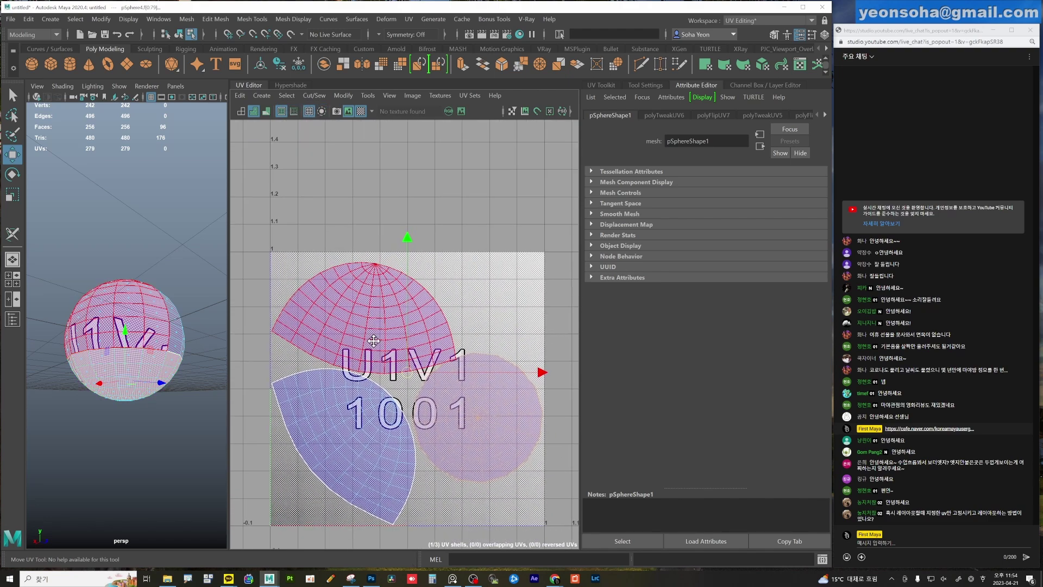
drag(308, 259, 508, 426)
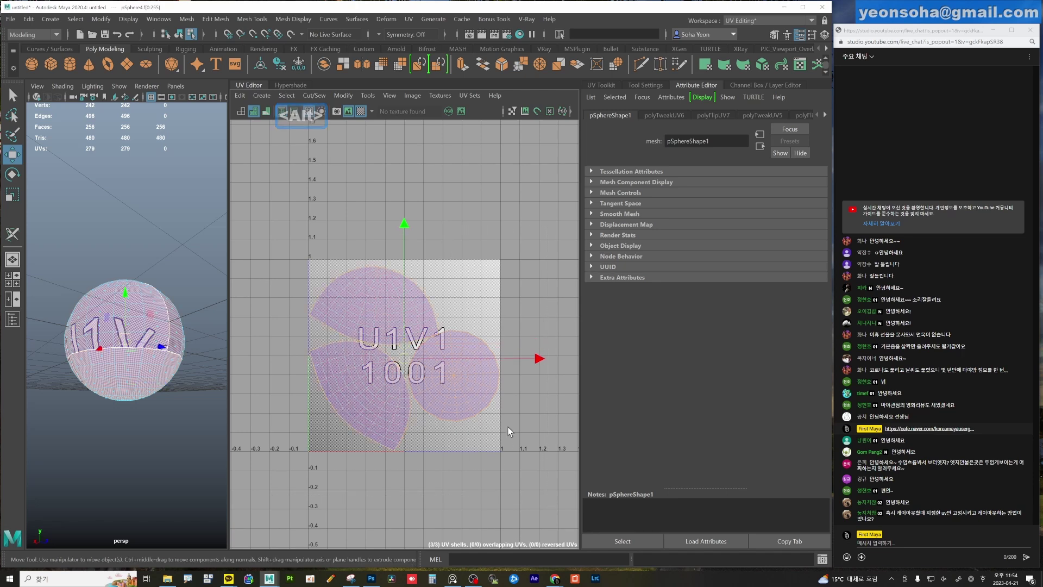
click(323, 102)
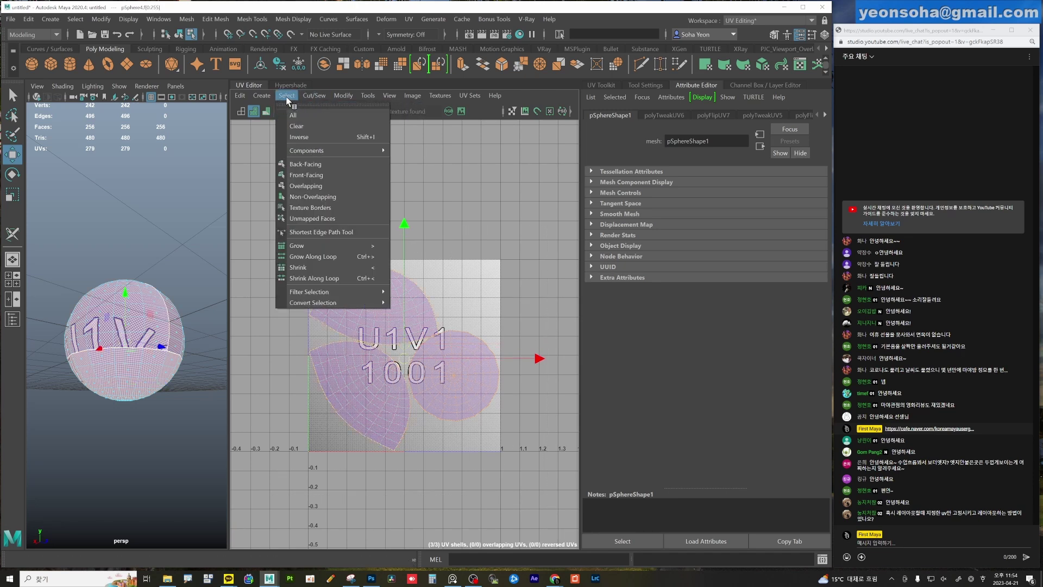
mouse_move(314, 95)
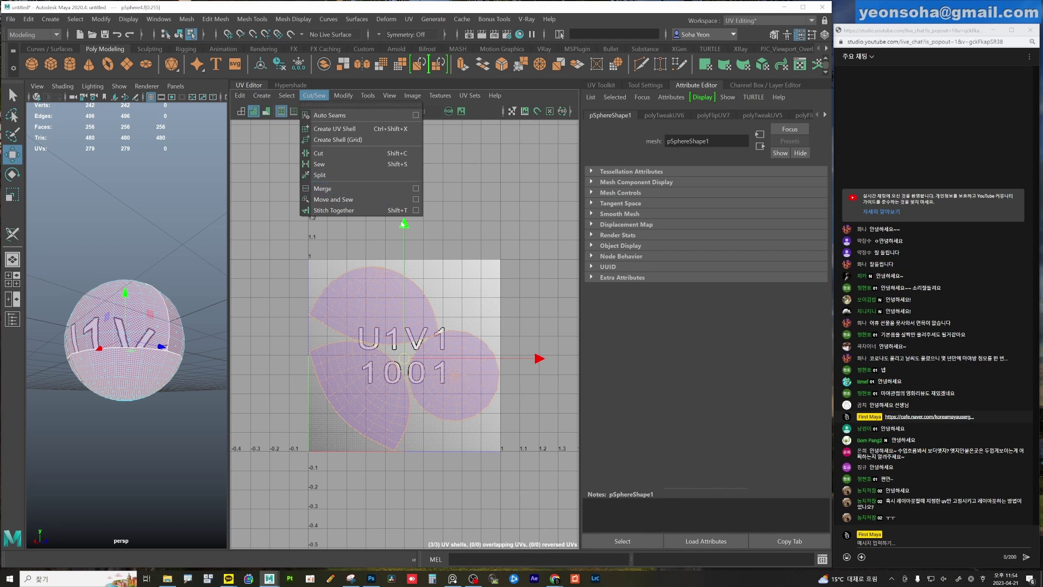
Select the sphere and marquee-select four faces on its top.
click(314, 95)
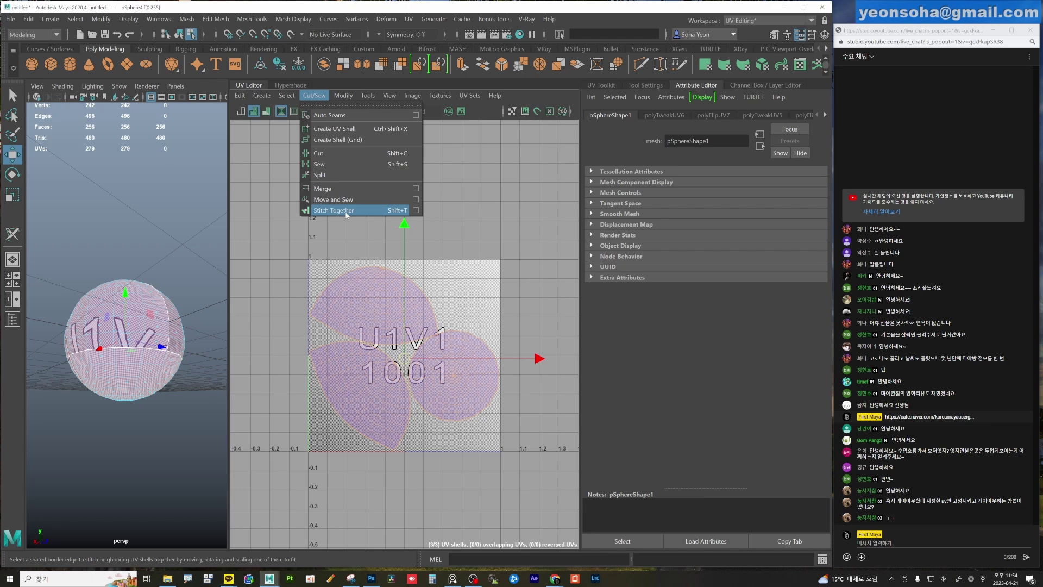
click(197, 307)
click(161, 380)
mouse_move(173, 373)
alt+mouse_down()
mouse_move(186, 373)
mouse_move(182, 361)
mouse_move(136, 368)
mouse_move(196, 396)
mouse_move(192, 388)
alt+mouse_up()
click(201, 414)
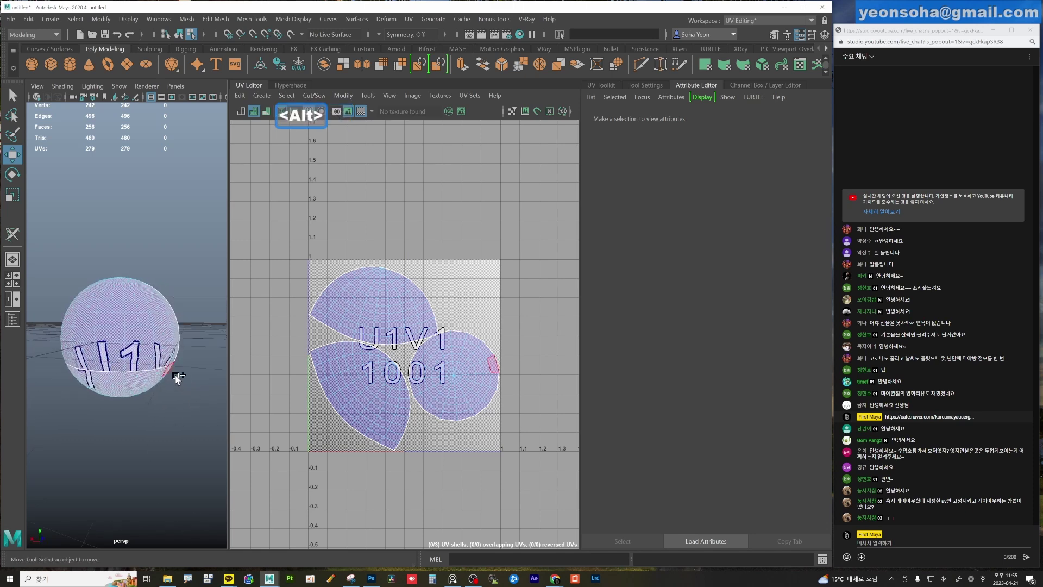
scroll(175, 354, up, 5)
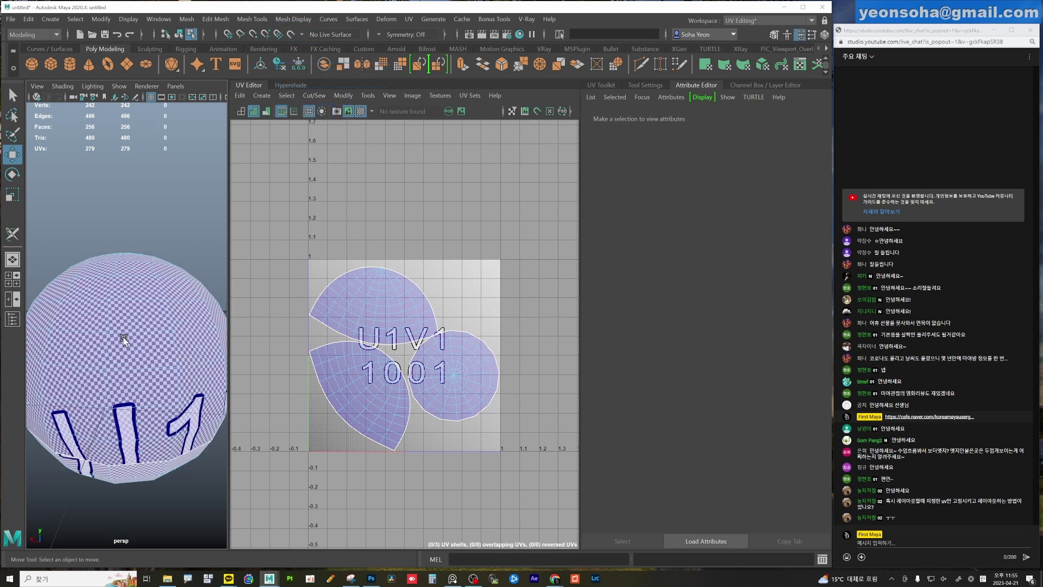
drag(112, 343, 154, 371)
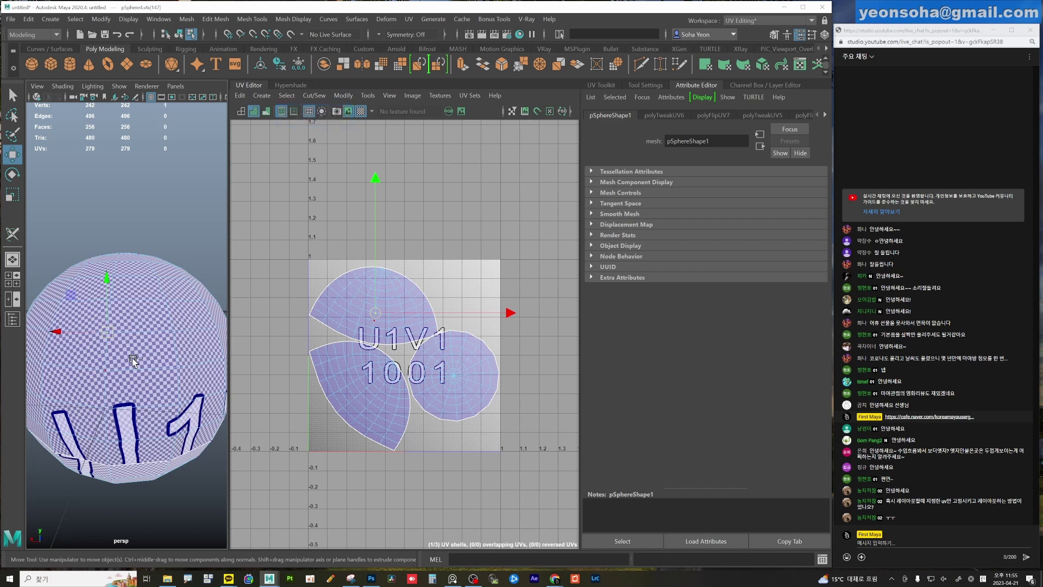
alt+right_drag(152, 371, 138, 358)
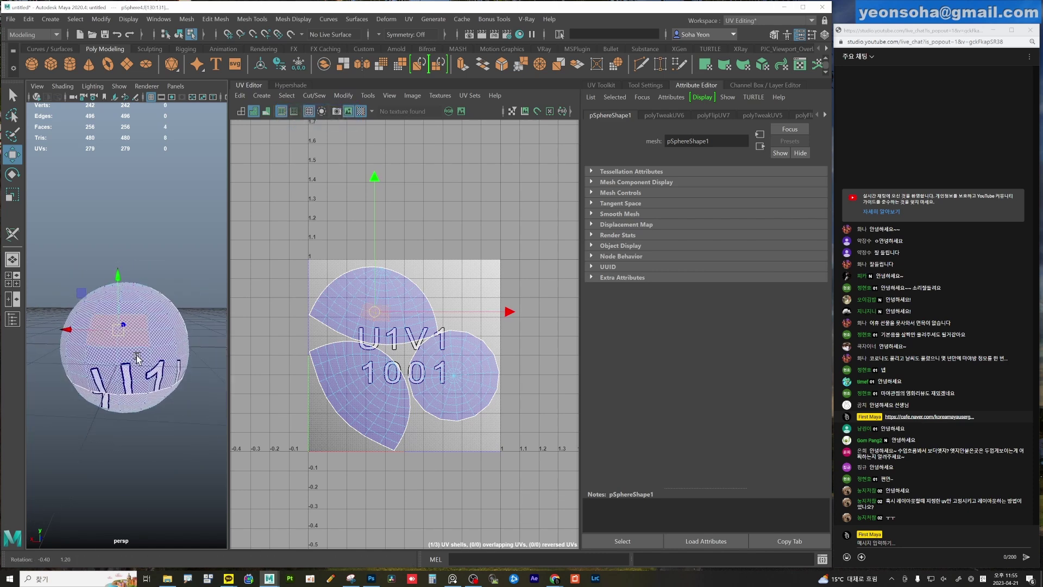
Planar-project the four faces into their own UV shell and move it up into the U2 tiles.
key(ctrl+shift+c)
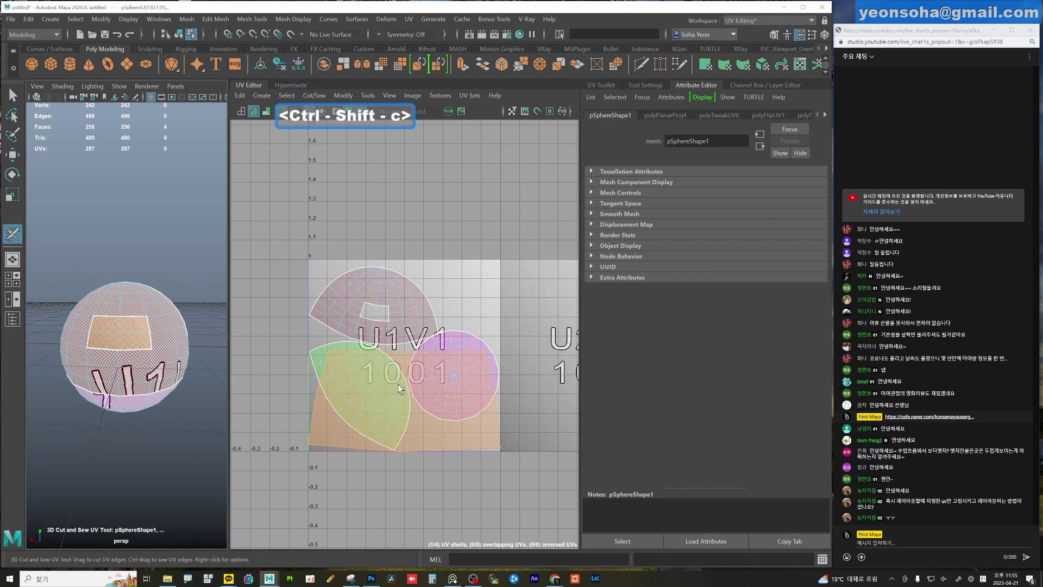
alt+right_drag(119, 341, 171, 316)
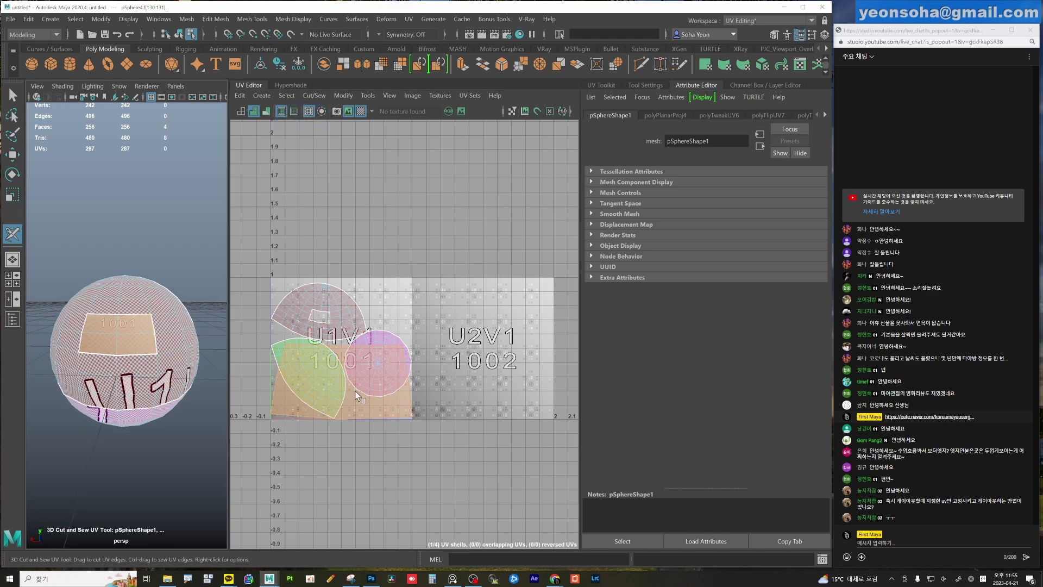
scroll(342, 375, up, 1)
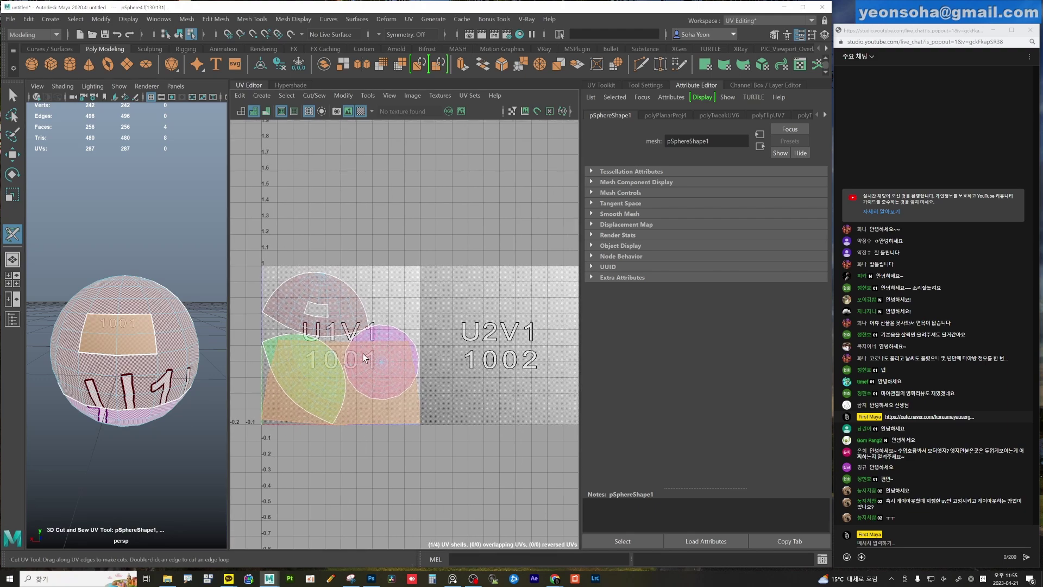
key(alt+w)
scroll(306, 373, up, 1)
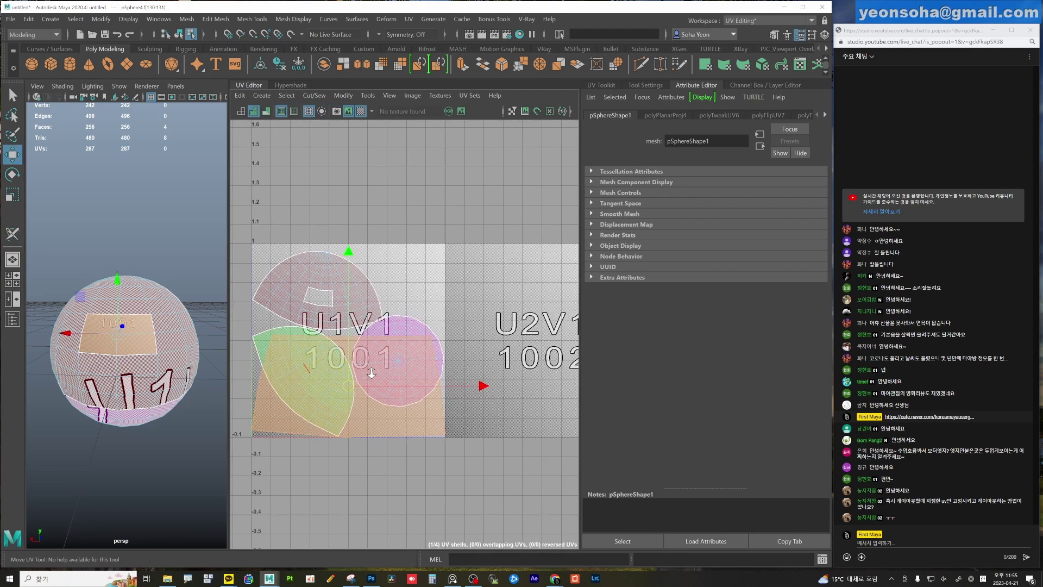
drag(346, 385, 548, 251)
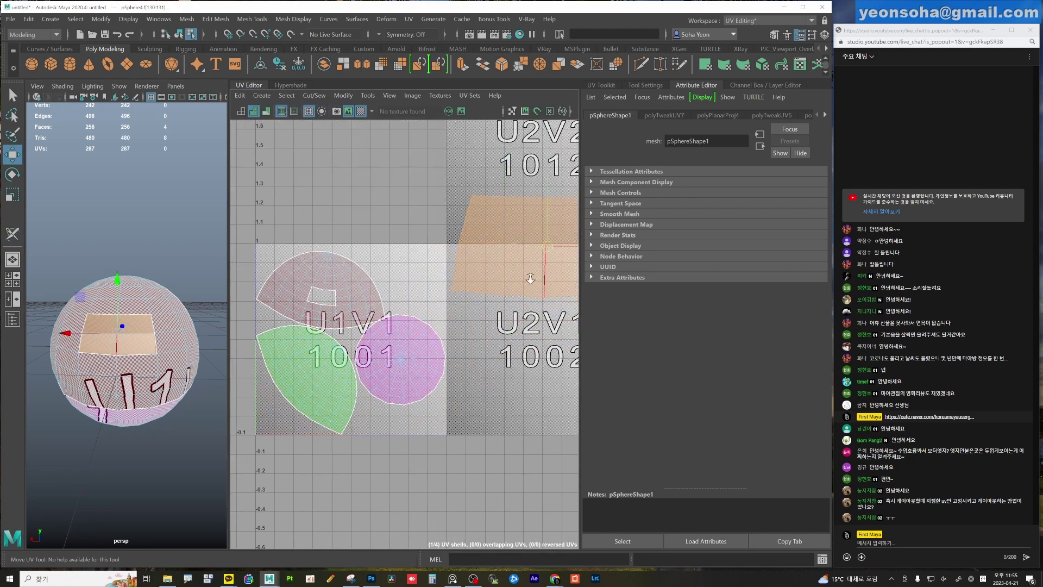
scroll(331, 374, down, 1)
scroll(163, 333, up, 3)
mouse_move(163, 332)
alt+mouse_down()
mouse_move(163, 344)
mouse_move(53, 359)
mouse_move(122, 325)
alt+mouse_up()
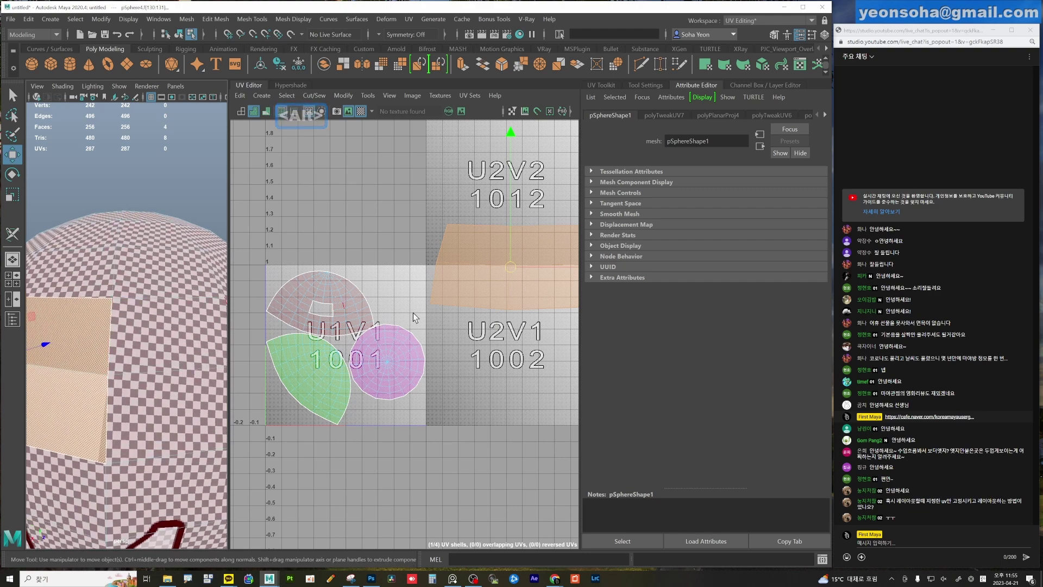
alt+middle_drag(413, 312, 462, 230)
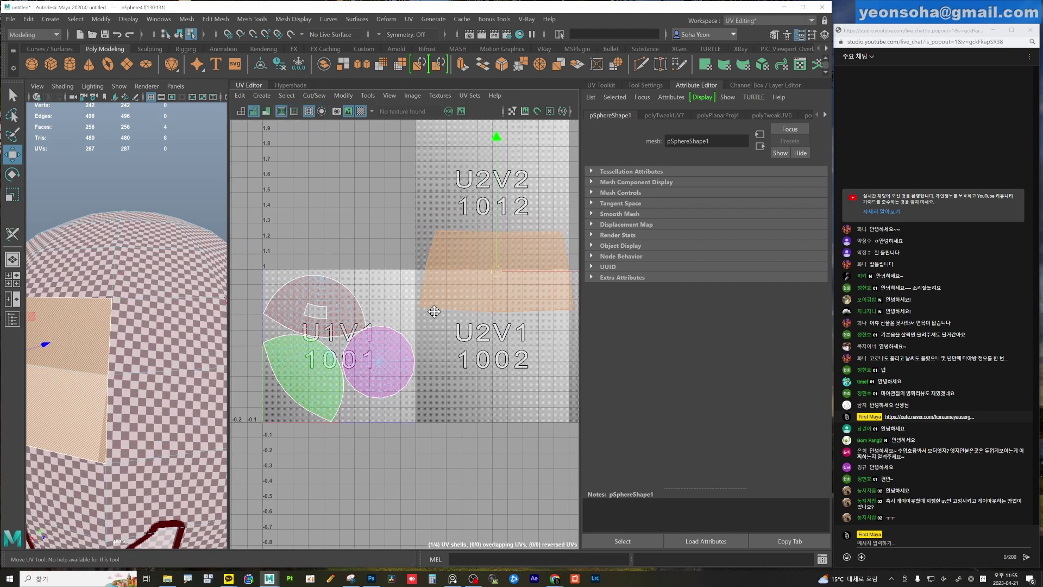
Select the new shell's border edge loop, sew it with Shift+V, then undo the sew.
double_click(458, 229)
alt+right_drag(350, 286, 405, 279)
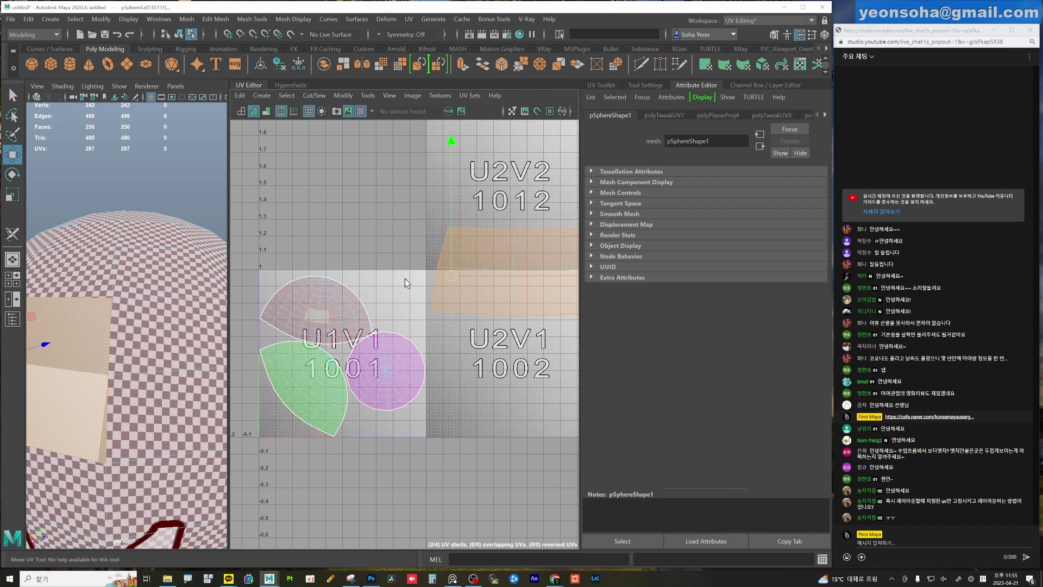
key(shift+v)
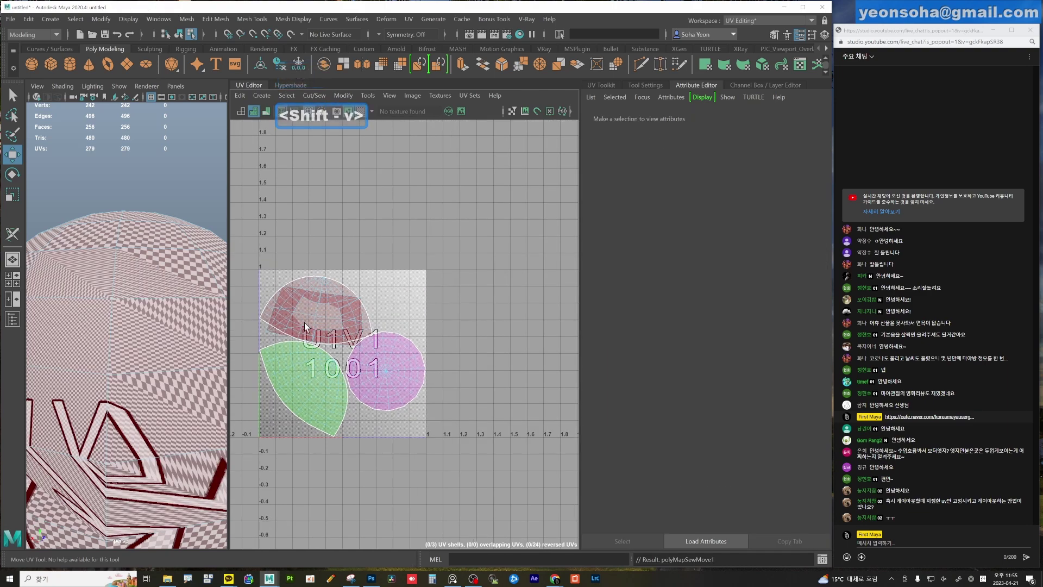
alt+right_drag(410, 291, 480, 282)
key(ctrl+z)
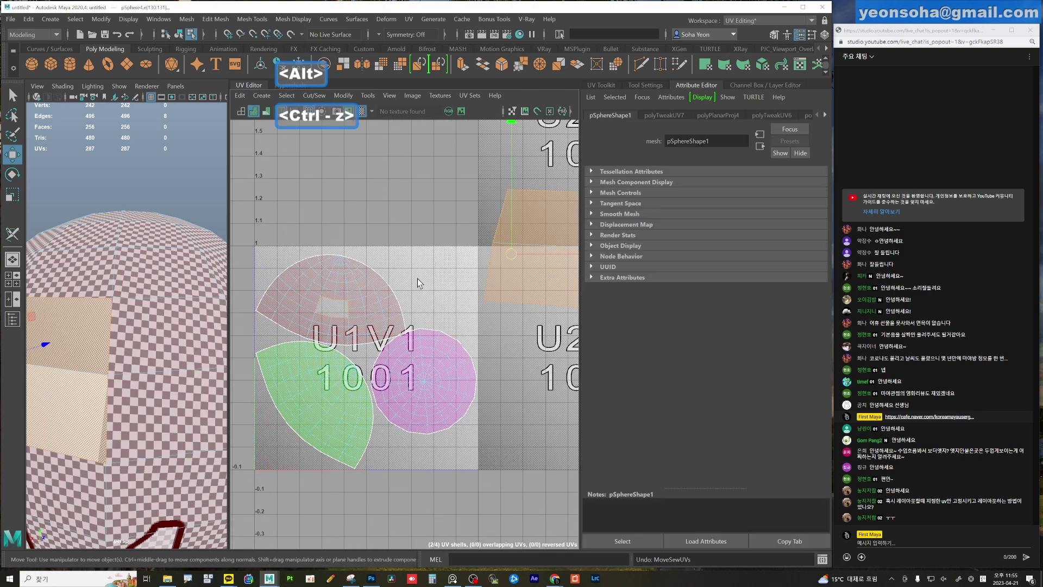
scroll(441, 304, down, 2)
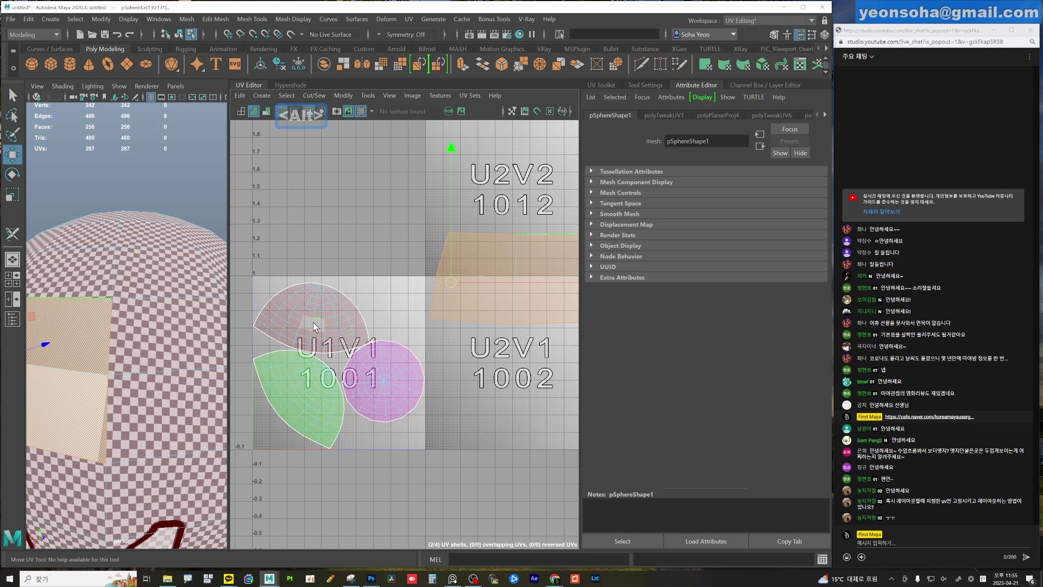
click(314, 95)
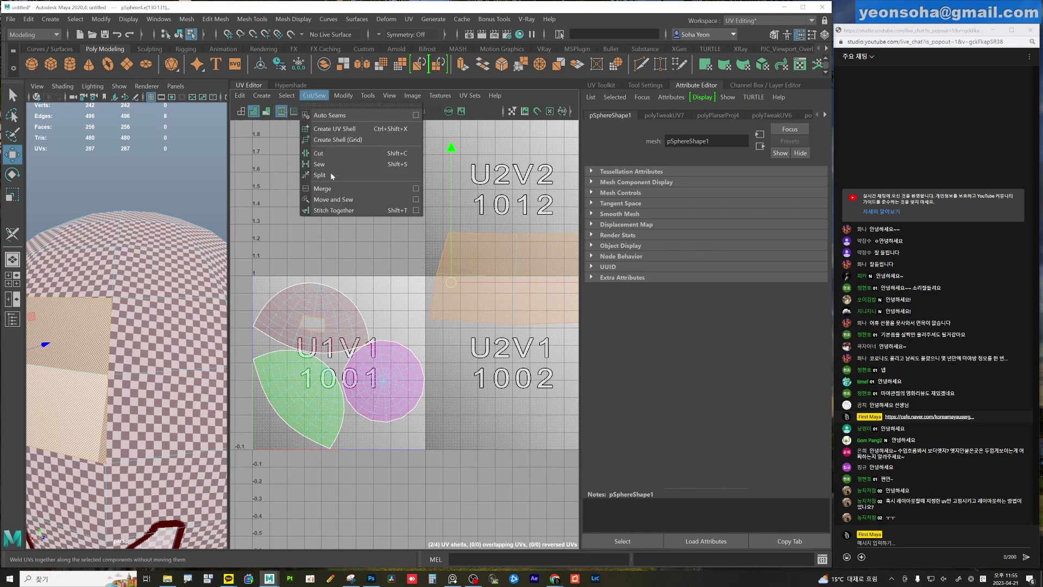
Stitch the orange shell together, then undo back to the original three shells in the 0–1 tile.
click(340, 211)
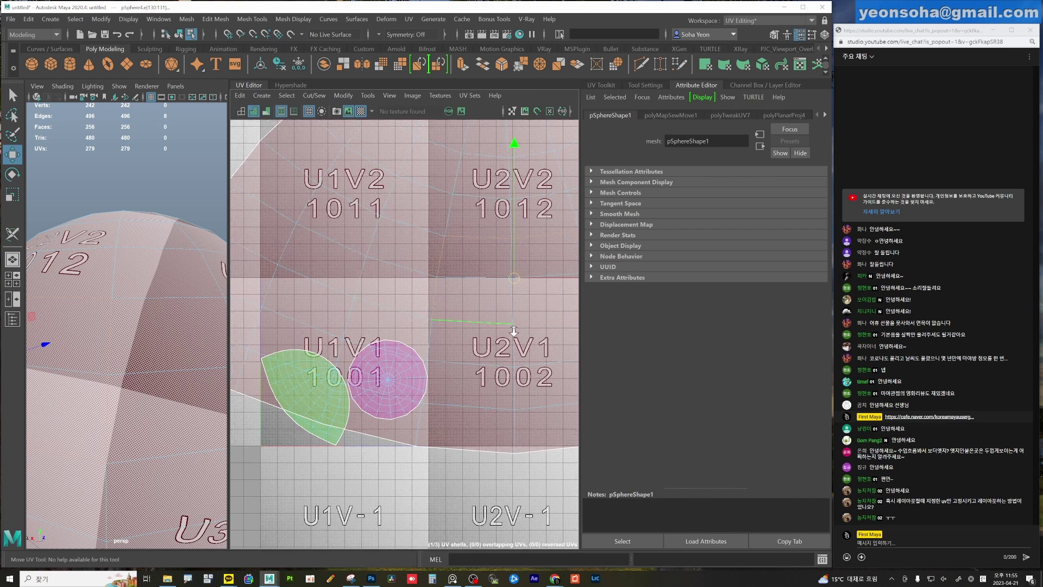
scroll(412, 325, down, 3)
alt+middle_drag(412, 326, 381, 292)
key(alt)
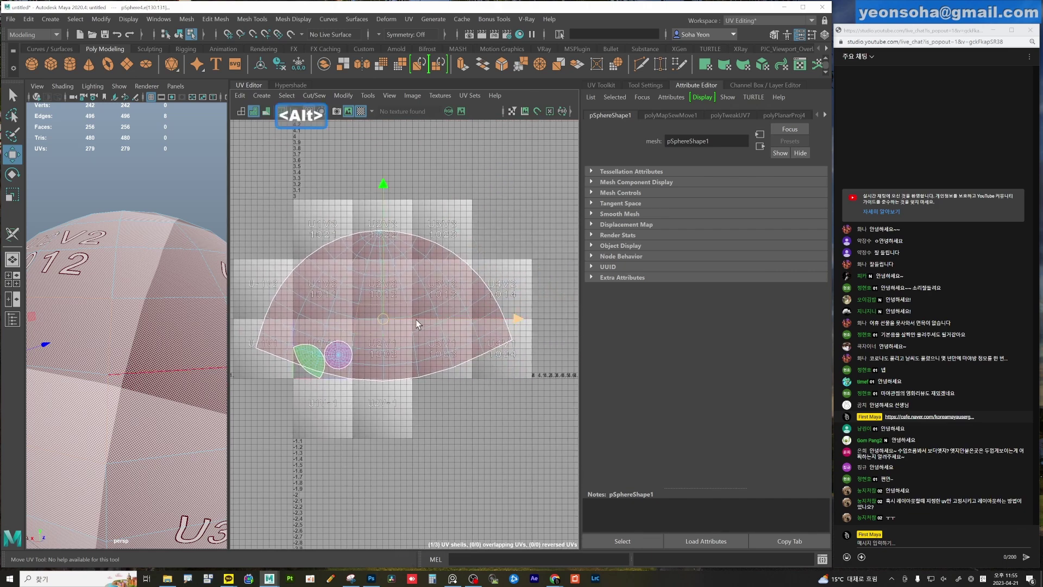
scroll(406, 335, up, 2)
scroll(396, 312, down, 2)
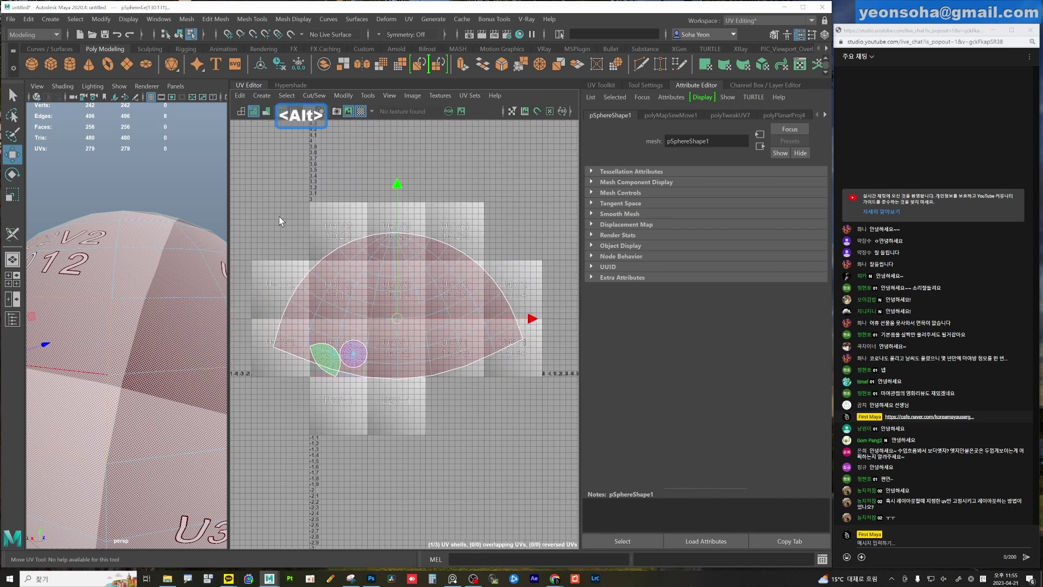
key(z)
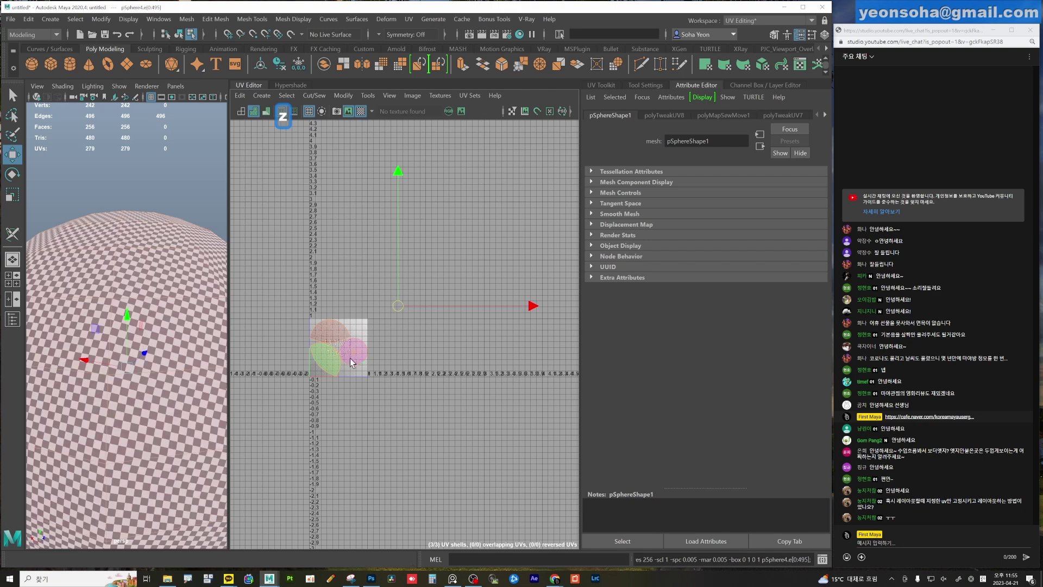
scroll(404, 373, up, 3)
scroll(462, 386, up, 1)
scroll(490, 392, up, 1)
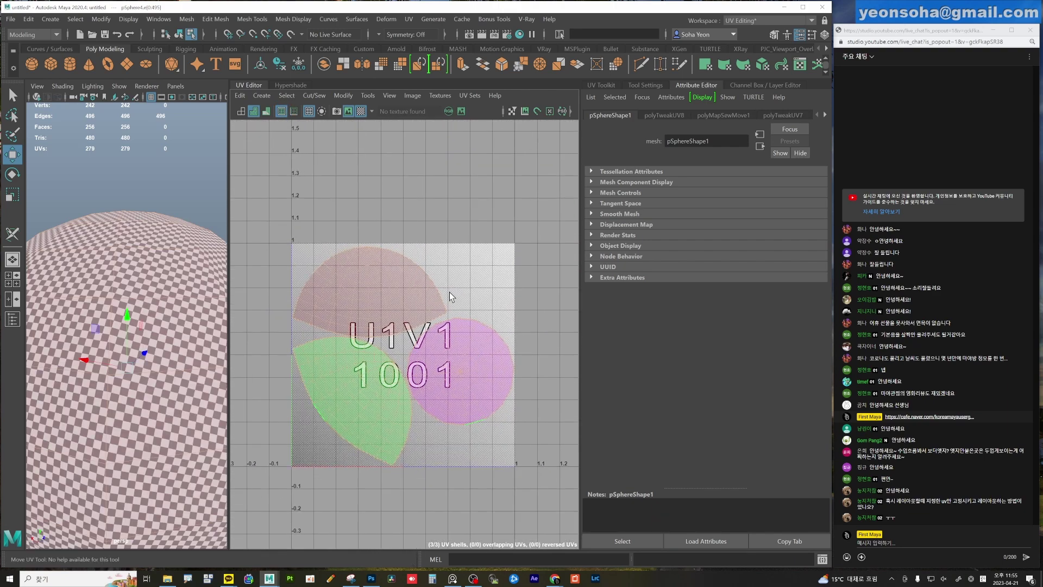
click(314, 95)
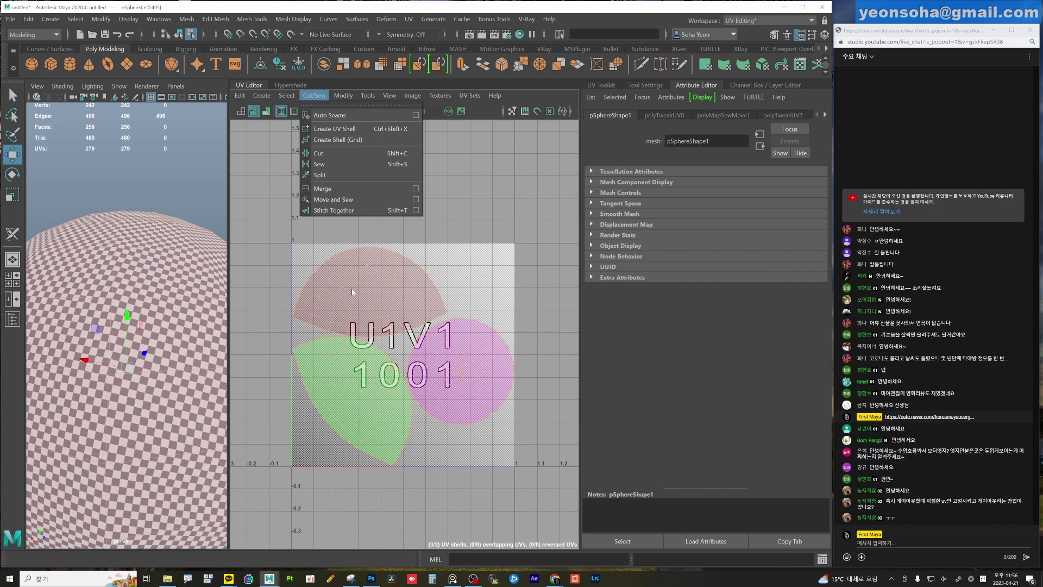
Select a patch of faces in the red shell and planar-project them into a new shell.
click(429, 312)
scroll(403, 299, up, 2)
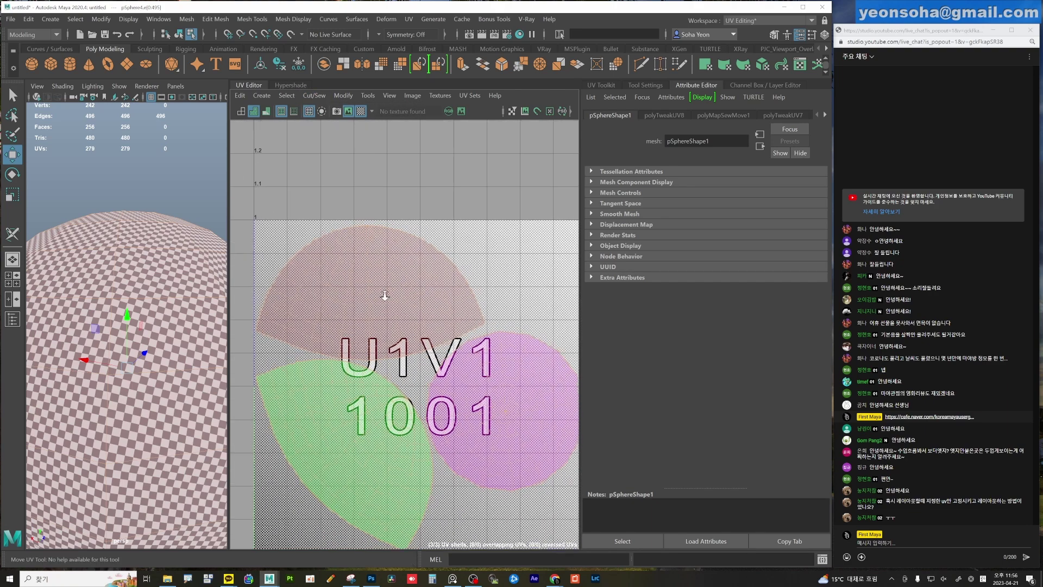
scroll(375, 290, up, 2)
key(alt+2)
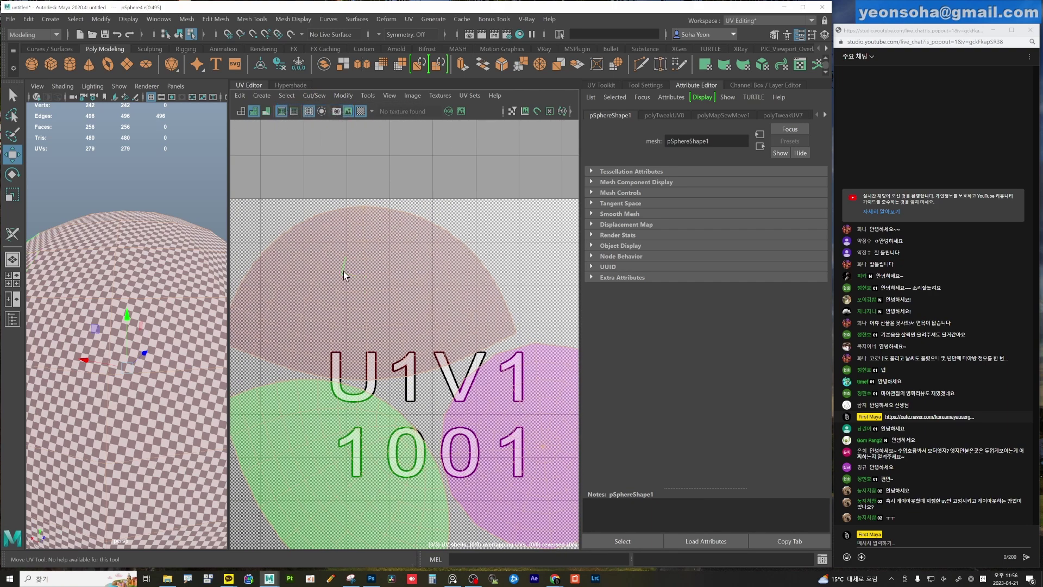
key(alt+3)
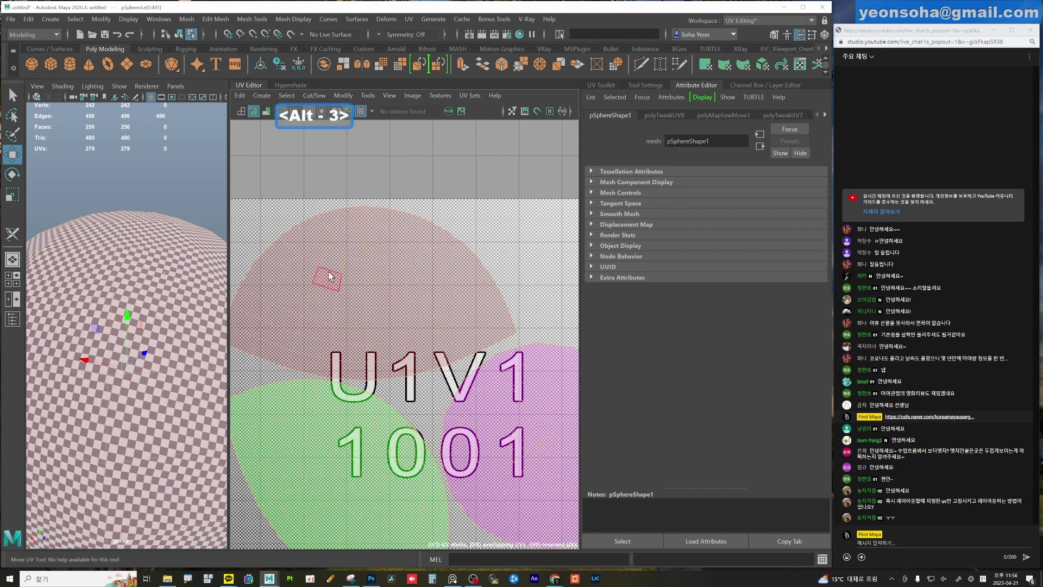
click(395, 316)
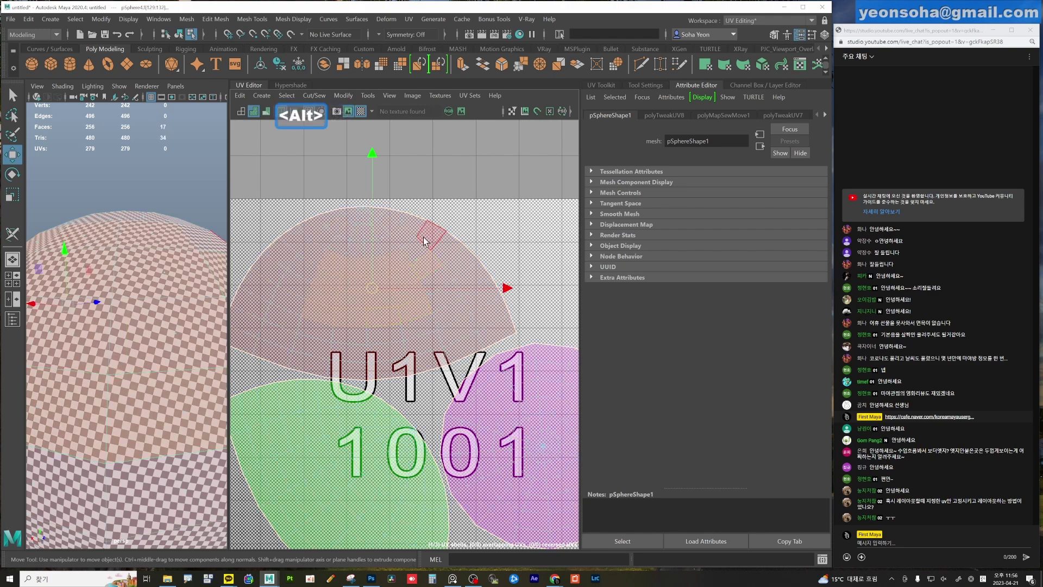
scroll(435, 299, down, 3)
key(ctrl+shift+c)
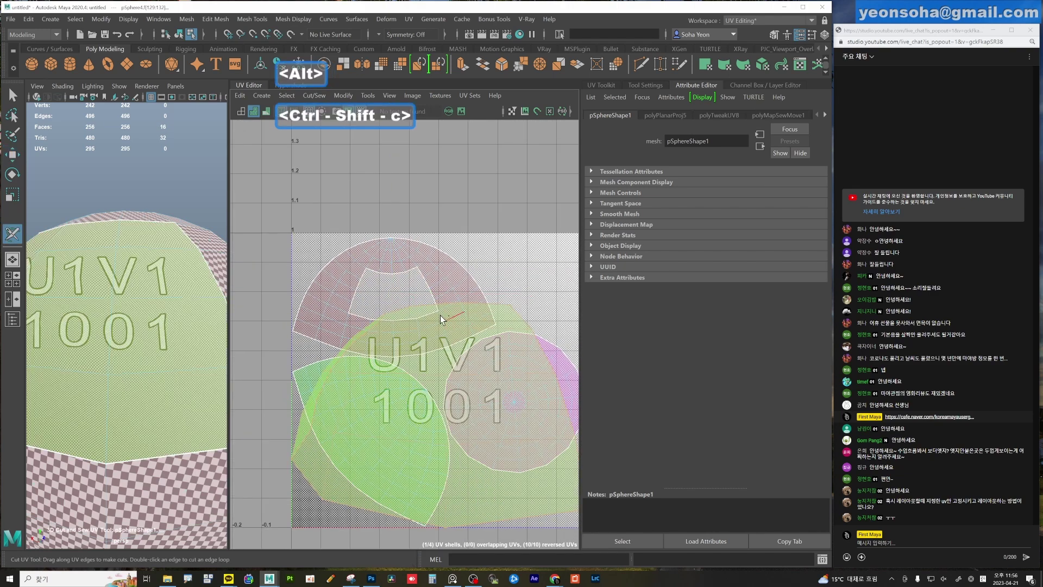
Shrink the new yellow shell and move it toward the tile's top right.
scroll(376, 333, down, 2)
key(w)
key(r)
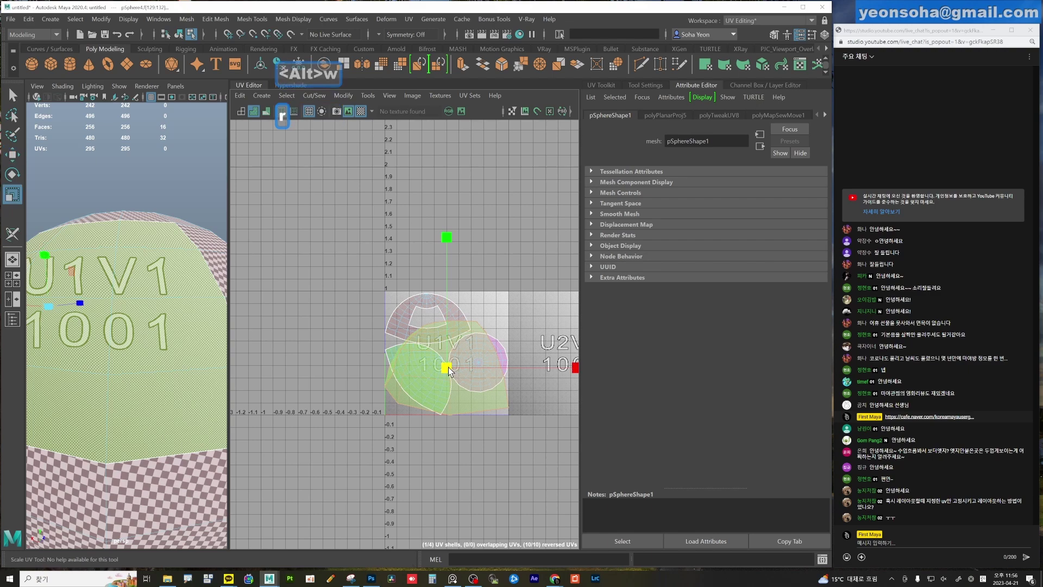
alt+right_drag(379, 379, 414, 394)
key(alt+w)
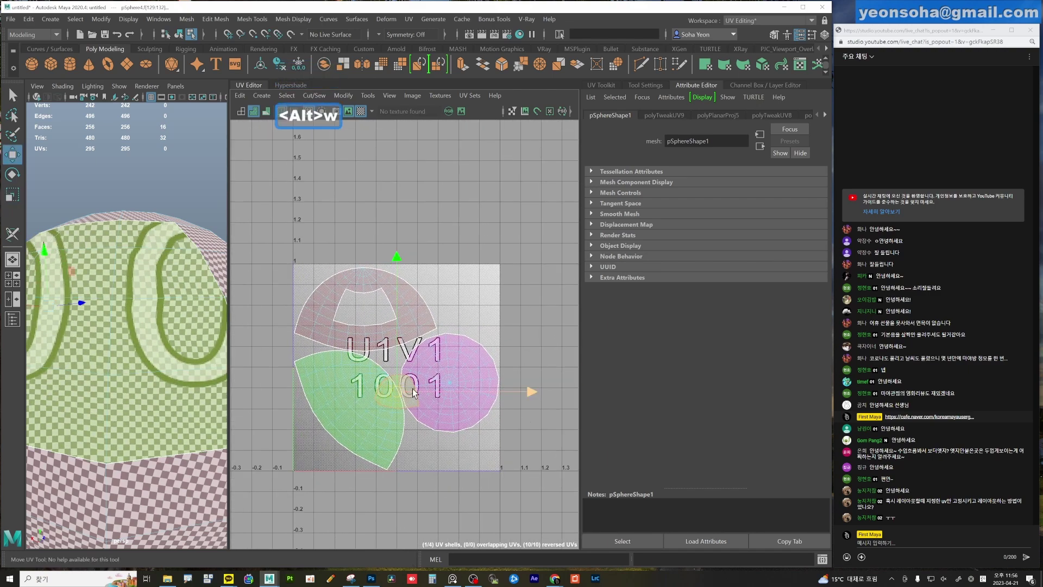
drag(398, 395, 458, 295)
alt+middle_drag(459, 295, 475, 320)
alt+right_drag(475, 320, 496, 317)
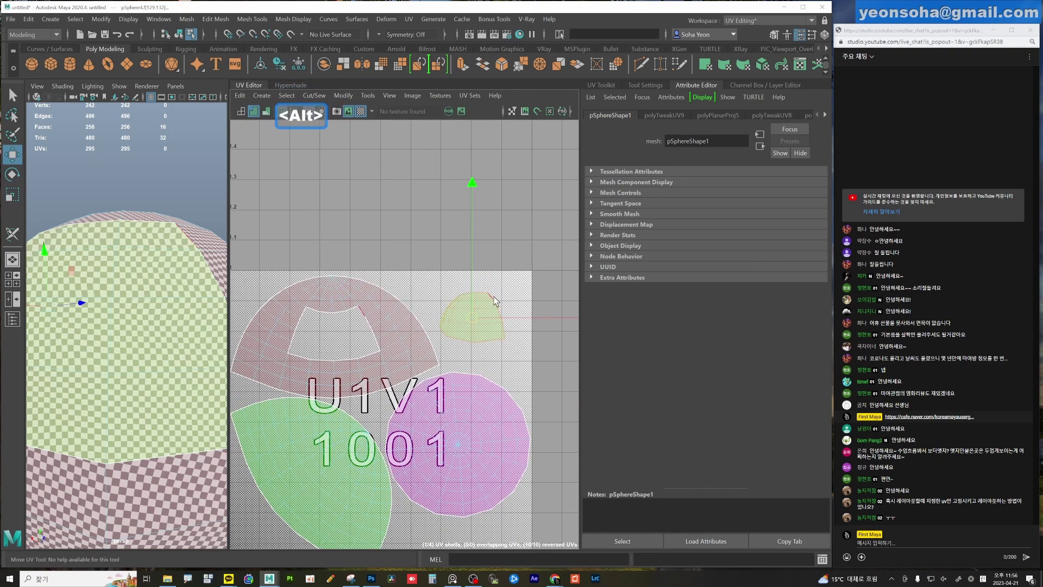
scroll(492, 315, up, 2)
alt+middle_drag(473, 315, 531, 310)
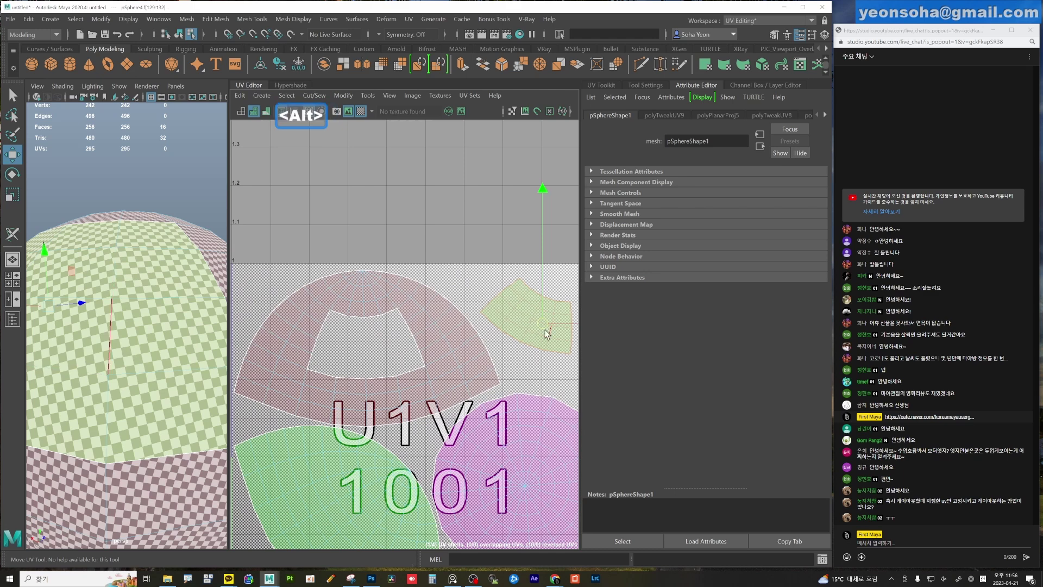
key(alt+r)
drag(544, 326, 505, 332)
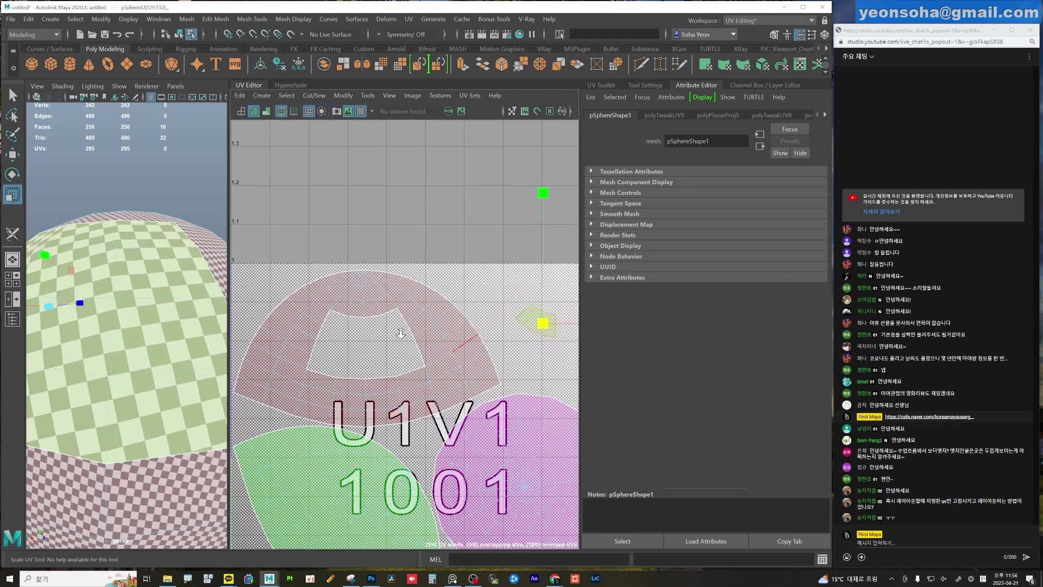
Select the seam edges and Move and Sew (Shift+T) the inner shell onto the outer shell.
ctrl+right_drag(366, 326, 400, 320)
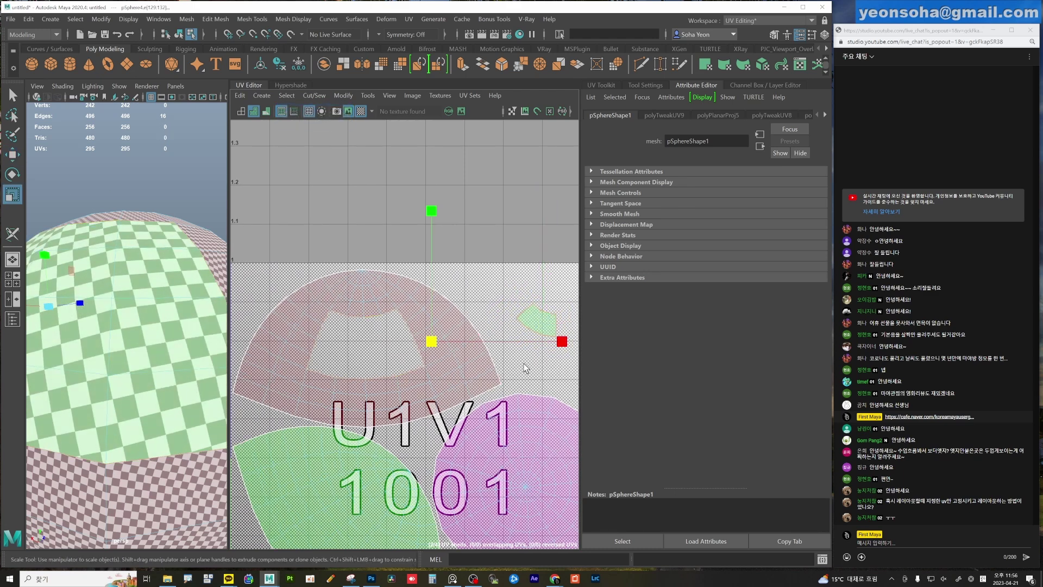
key(shift+t)
key(shift+5)
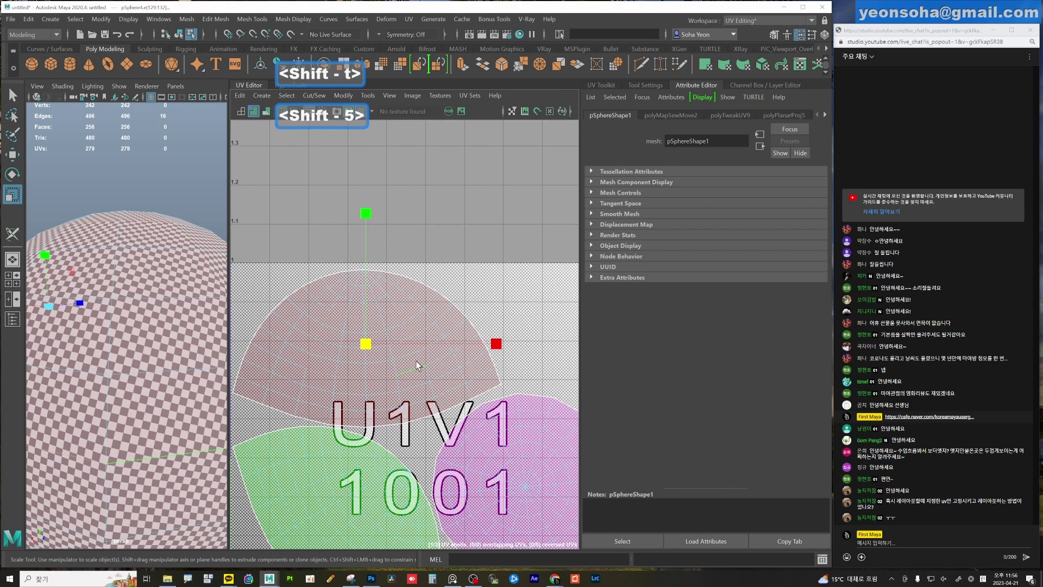
scroll(437, 357, down, 2)
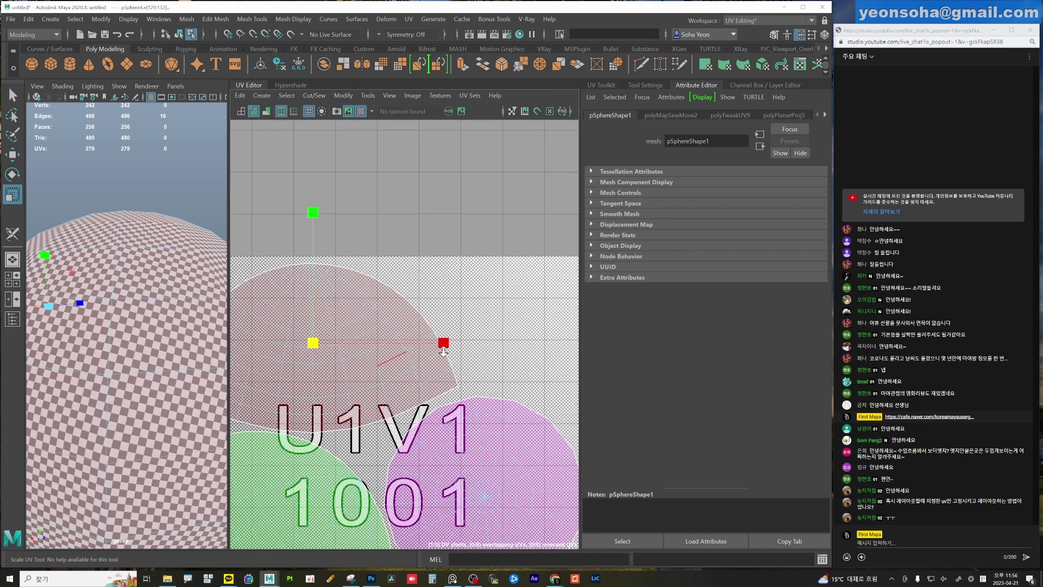
scroll(413, 353, down, 2)
scroll(321, 337, down, 2)
alt+middle_drag(322, 336, 317, 325)
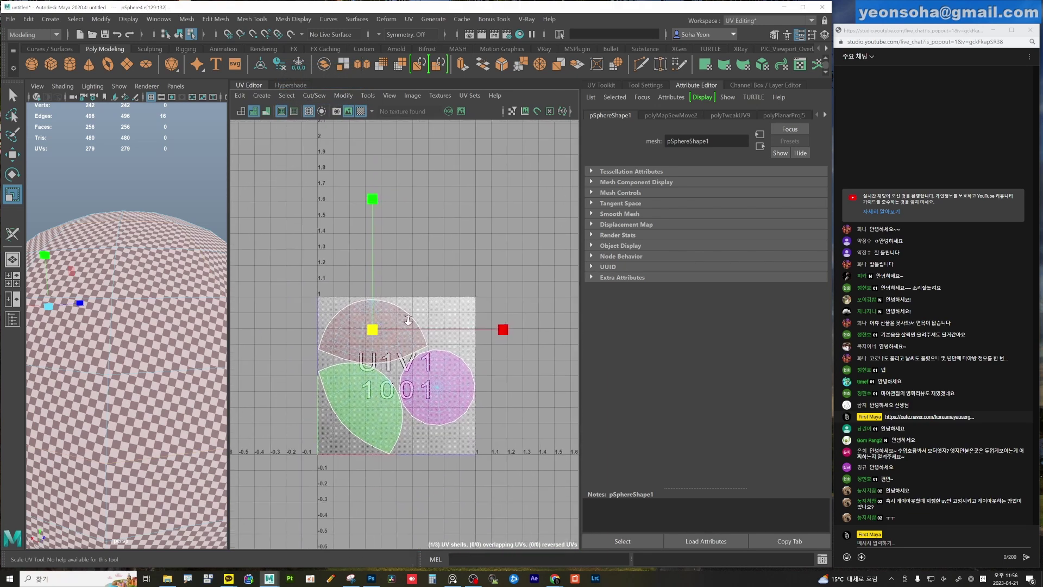
click(314, 95)
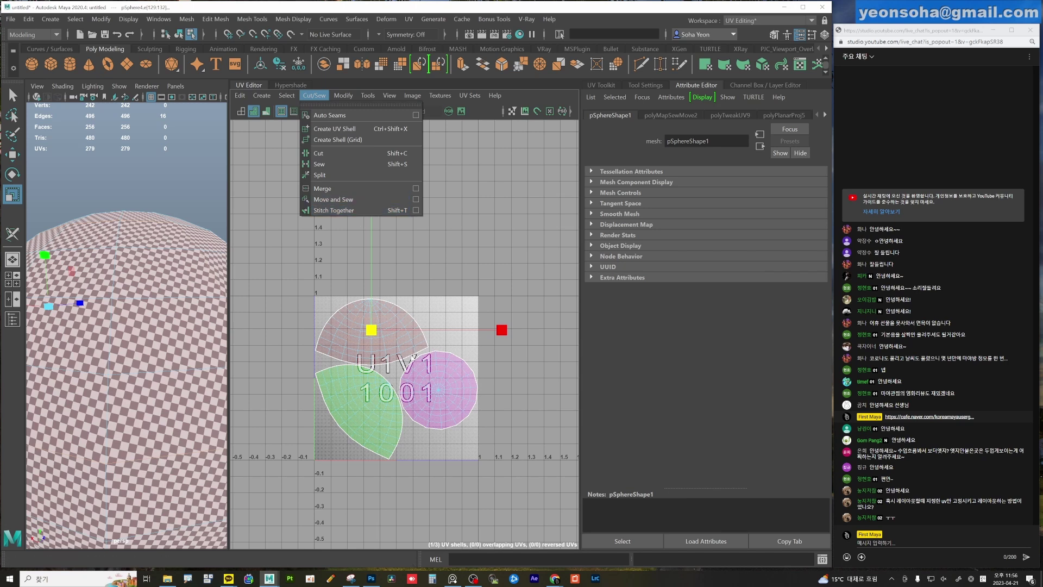
alt+middle_drag(438, 305, 436, 314)
alt+right_drag(436, 314, 478, 305)
Tear off the UV Editor's Modify menu and place the floating panel beside the UV tile.
click(508, 285)
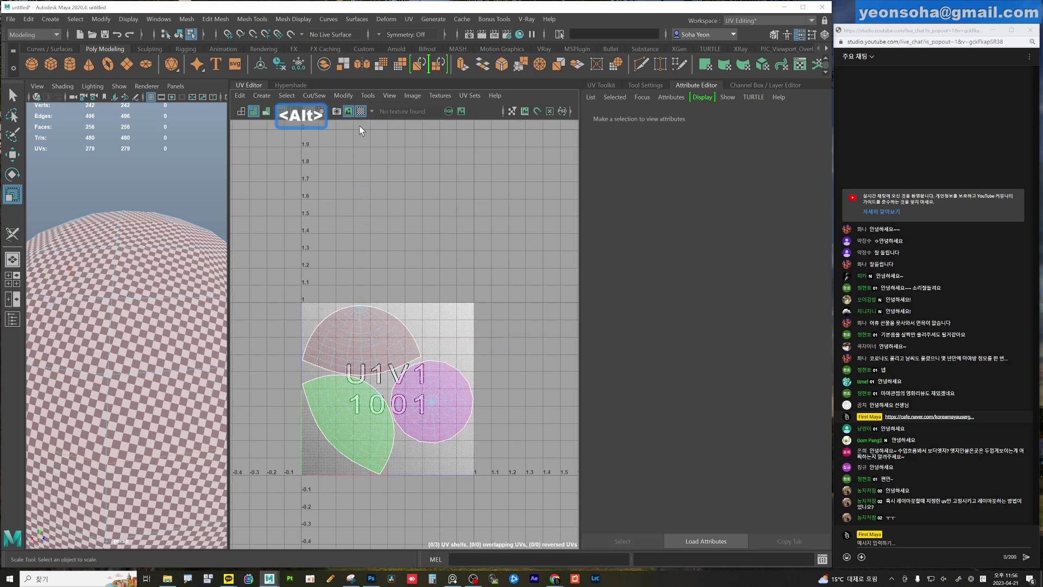
click(343, 95)
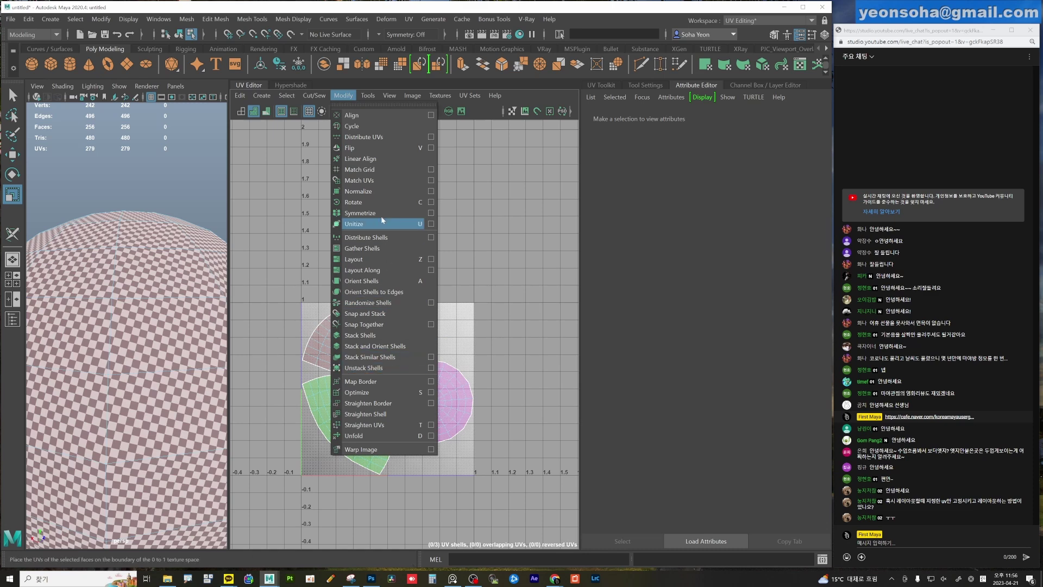
click(352, 105)
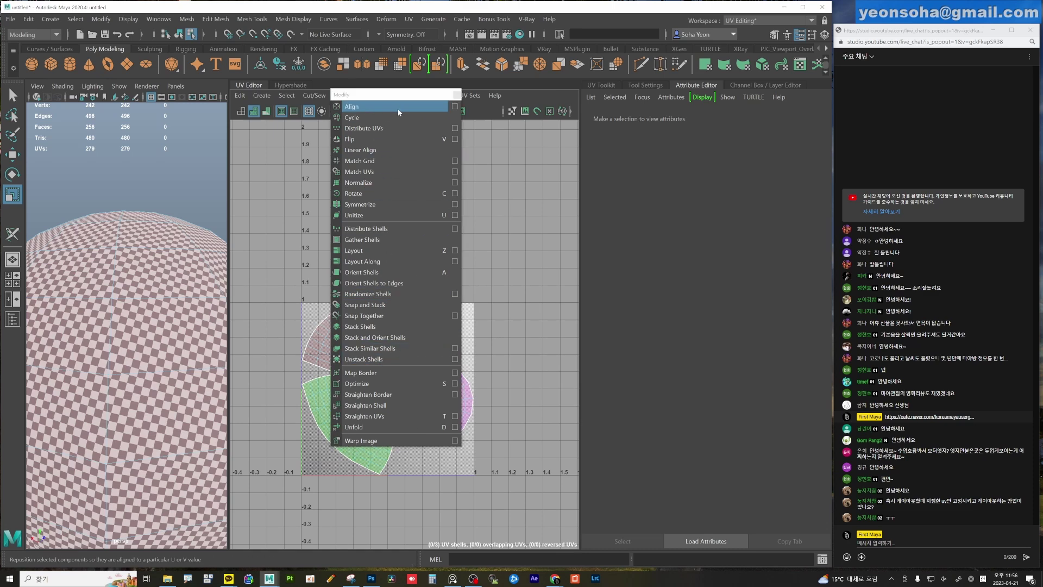
drag(398, 107, 556, 142)
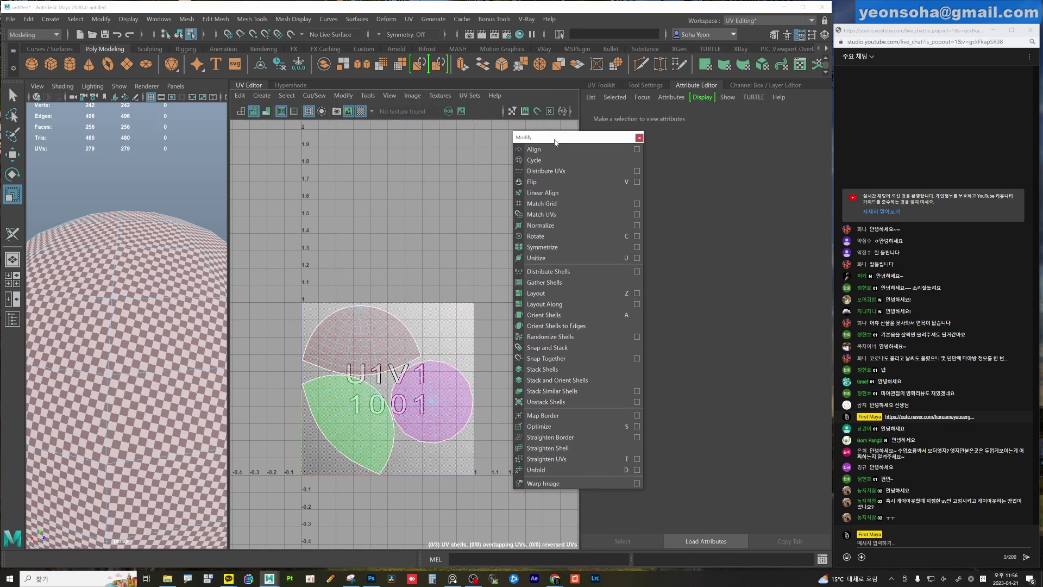
mouse_move(395, 319)
alt+middle_down()
mouse_move(419, 291)
mouse_move(413, 240)
alt+middle_up()
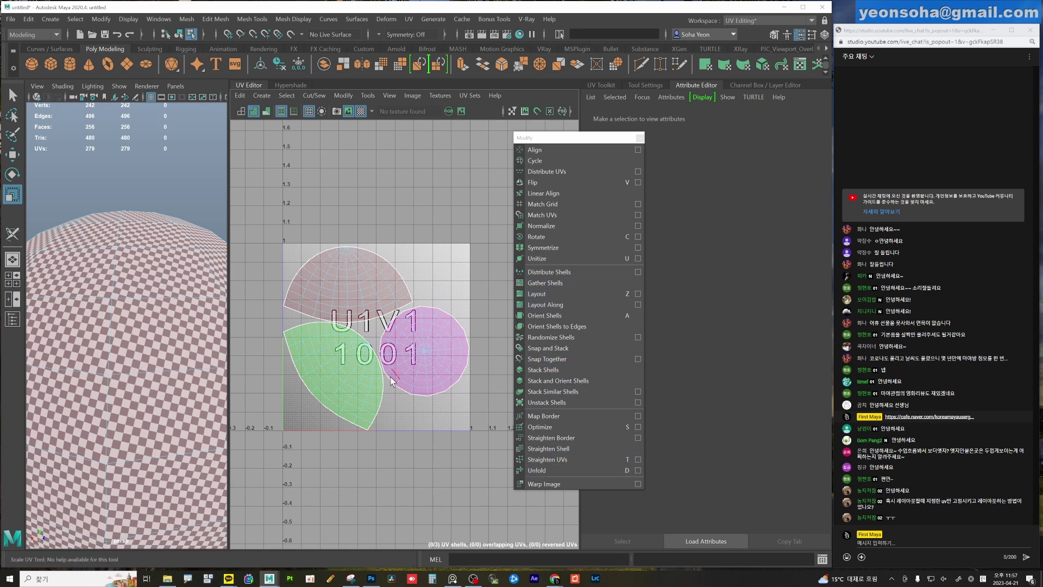
key(alt)
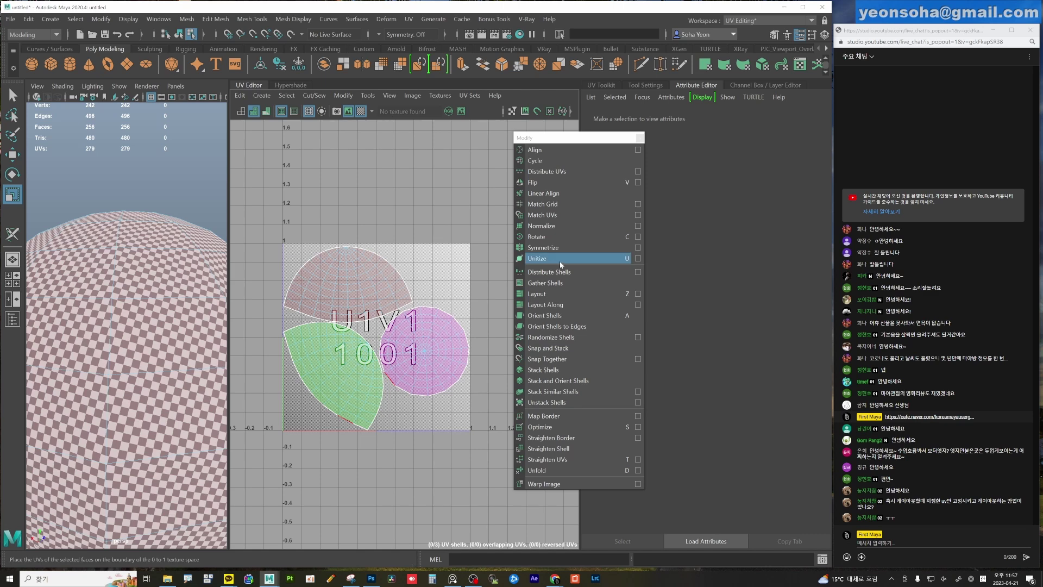
alt+right_drag(326, 272, 218, 275)
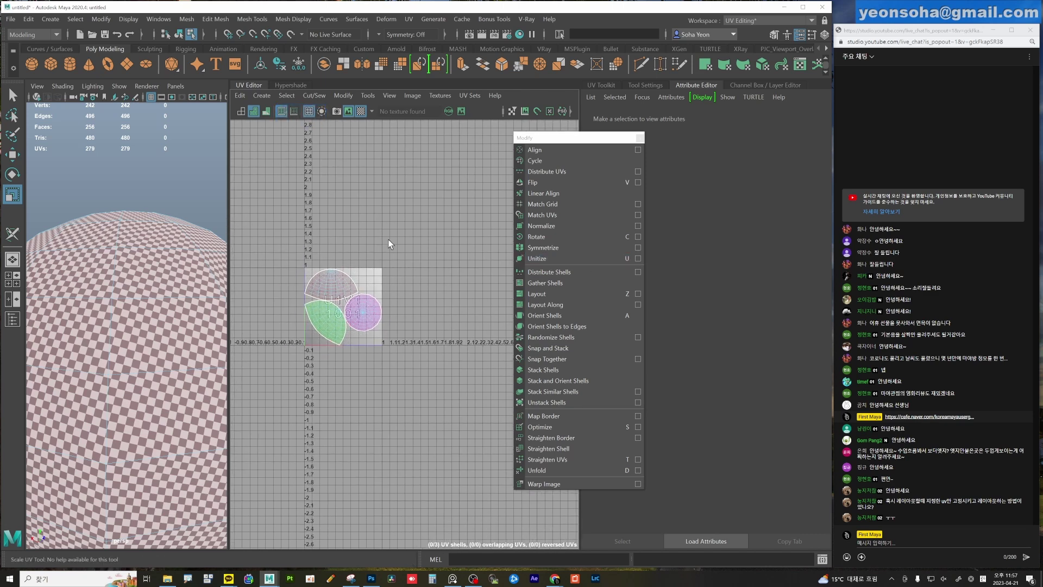
Select and delete the sphere, dismissing the Shift+right-click polygon marking menu afterwards.
drag(228, 274, 414, 272)
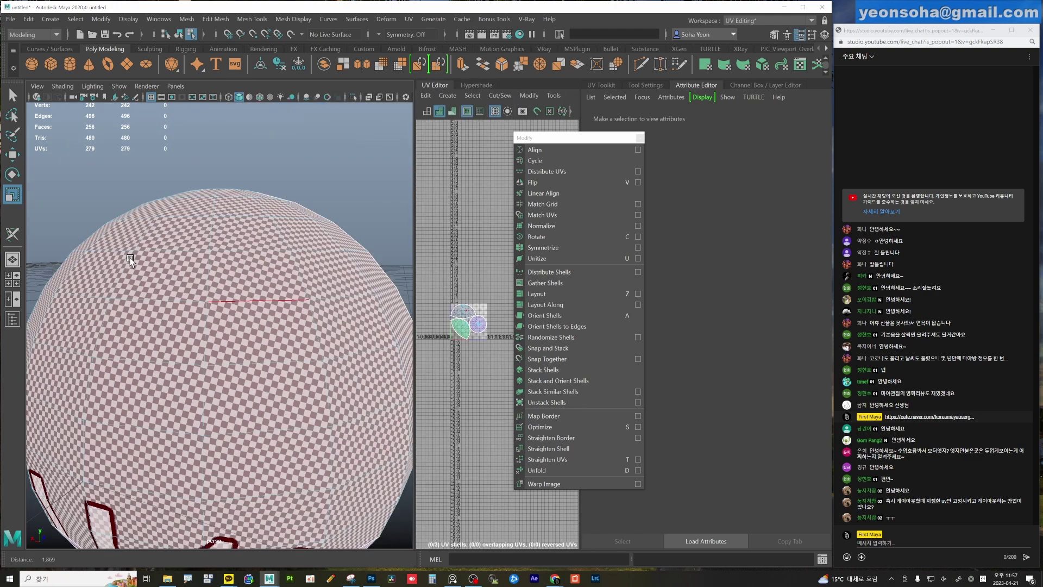
scroll(185, 265, down, 5)
click(209, 287)
alt+drag(250, 301, 298, 302)
key(ctrl+h)
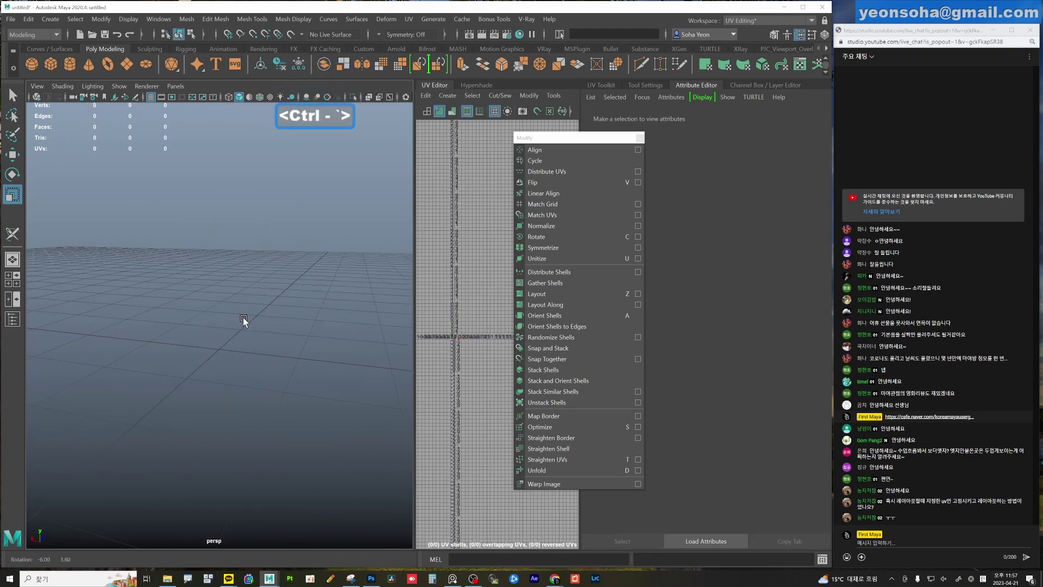
shift+right_click(249, 300)
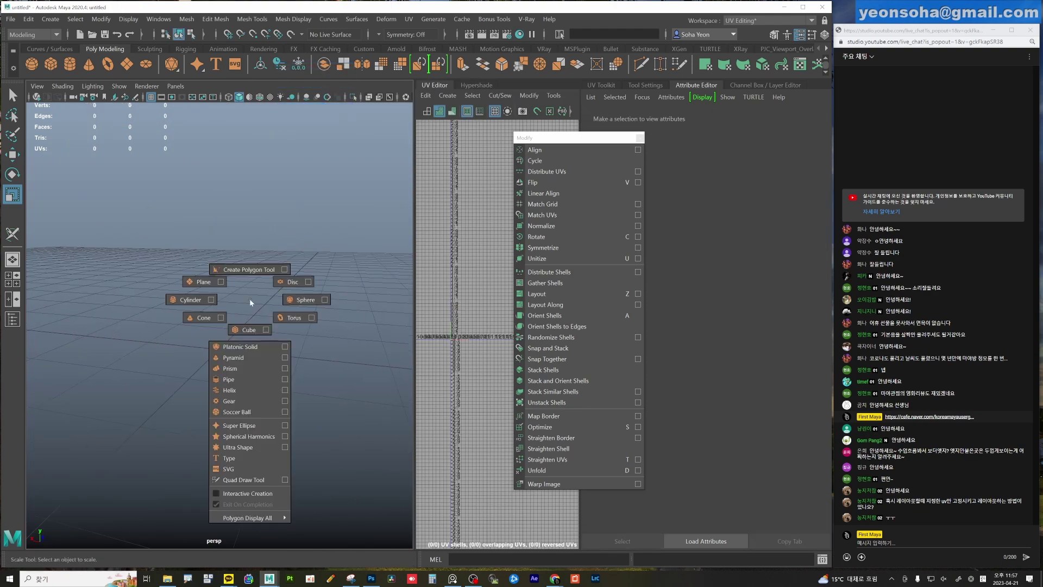
click(250, 302)
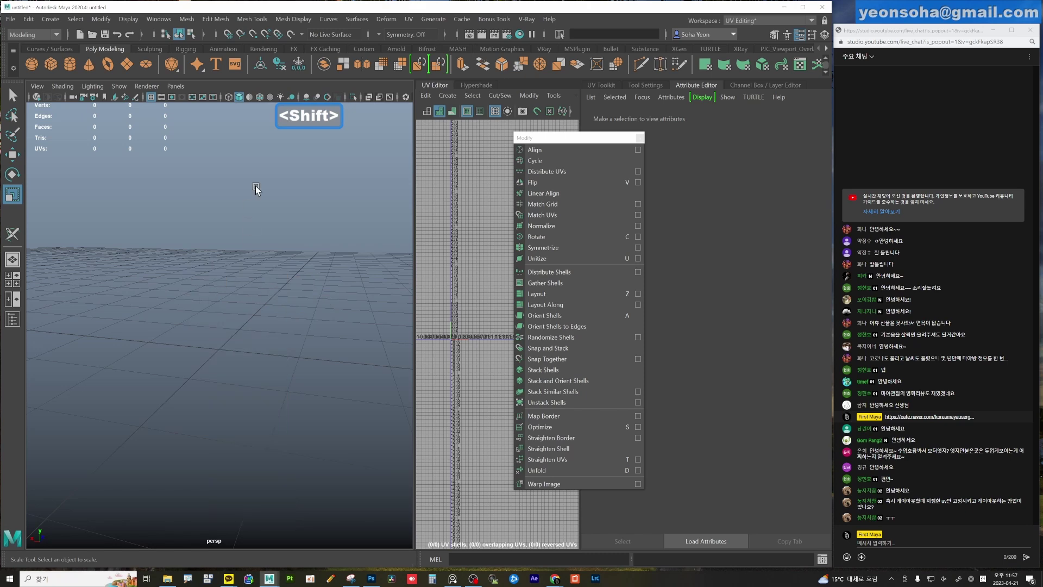
click(330, 21)
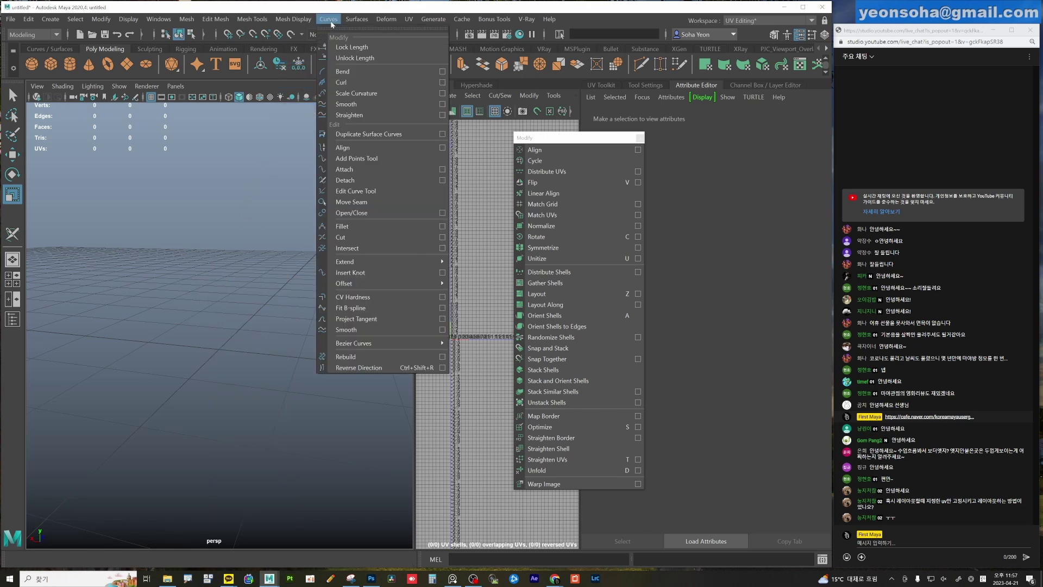
Draw a winding CV curve with seven control points on the grid.
click(152, 244)
key(alt+ctrl+shift+v)
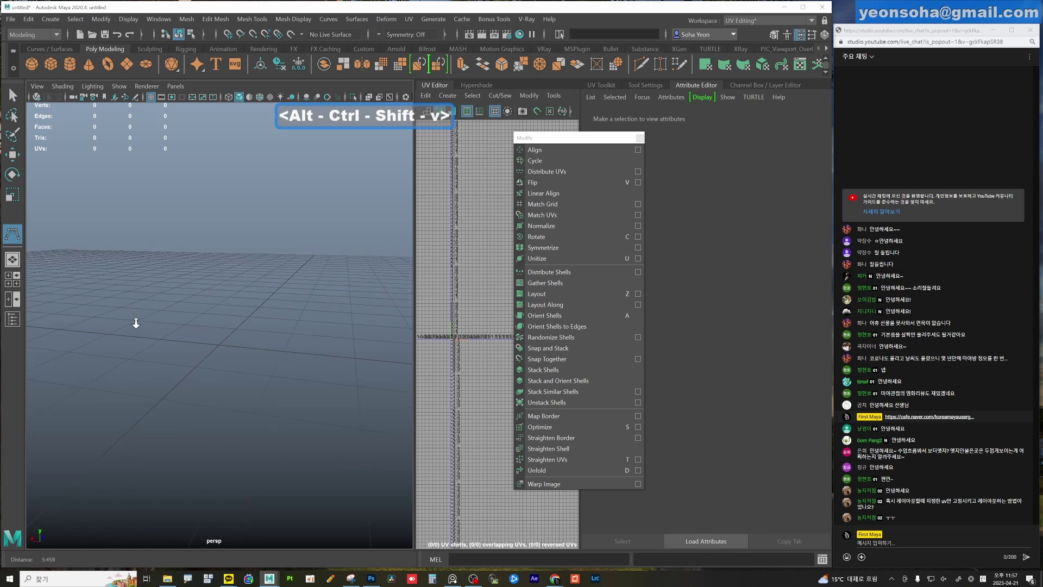
alt+drag(136, 321, 86, 364)
click(86, 364)
click(200, 318)
click(245, 325)
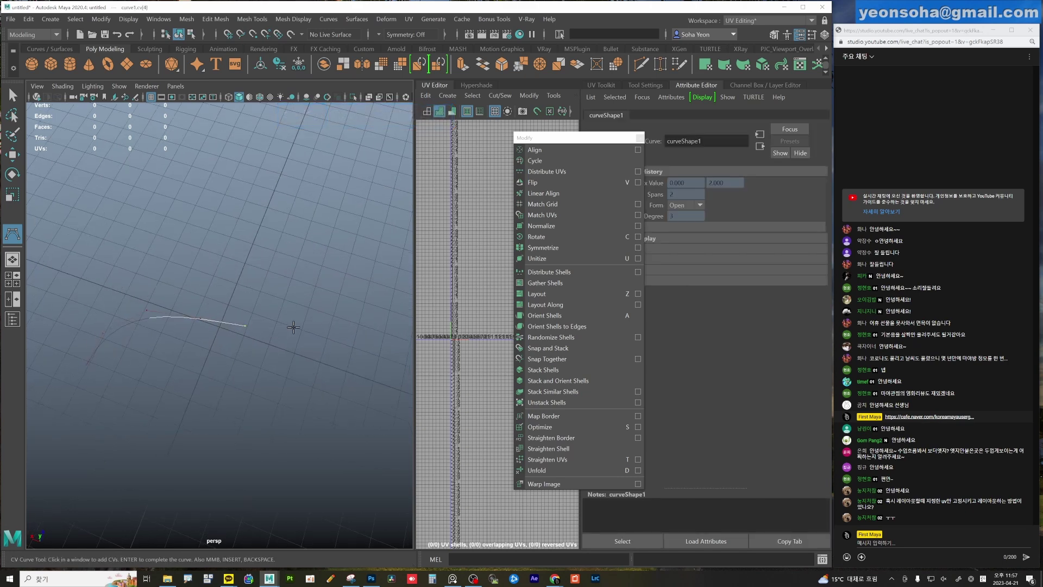
click(309, 324)
click(339, 297)
click(347, 185)
click(326, 155)
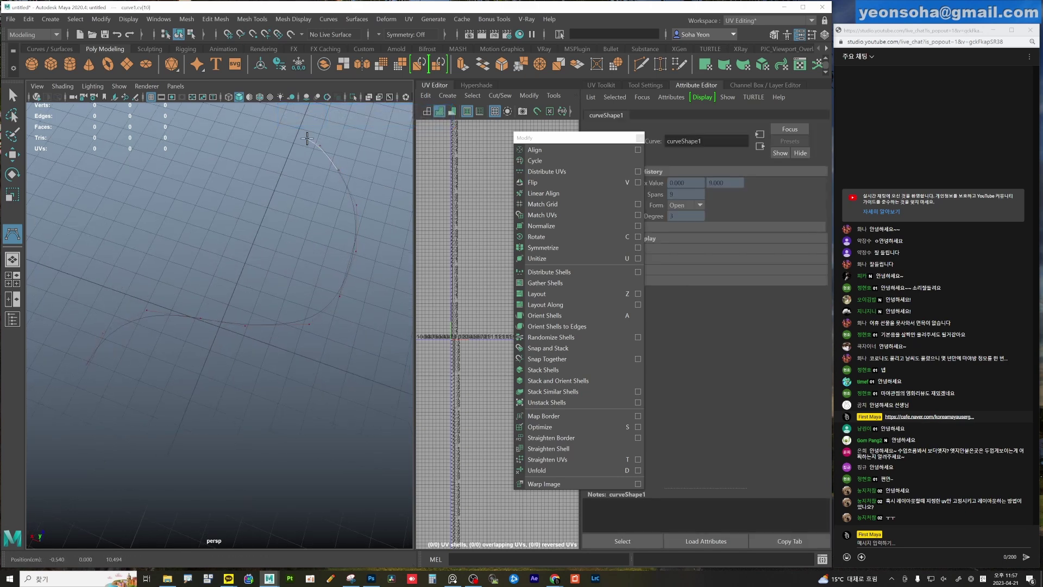
key(Return)
key(w)
Create a NURBS circle, scale it down, and extrude it along the curve into a tube.
alt+drag(234, 207, 291, 203)
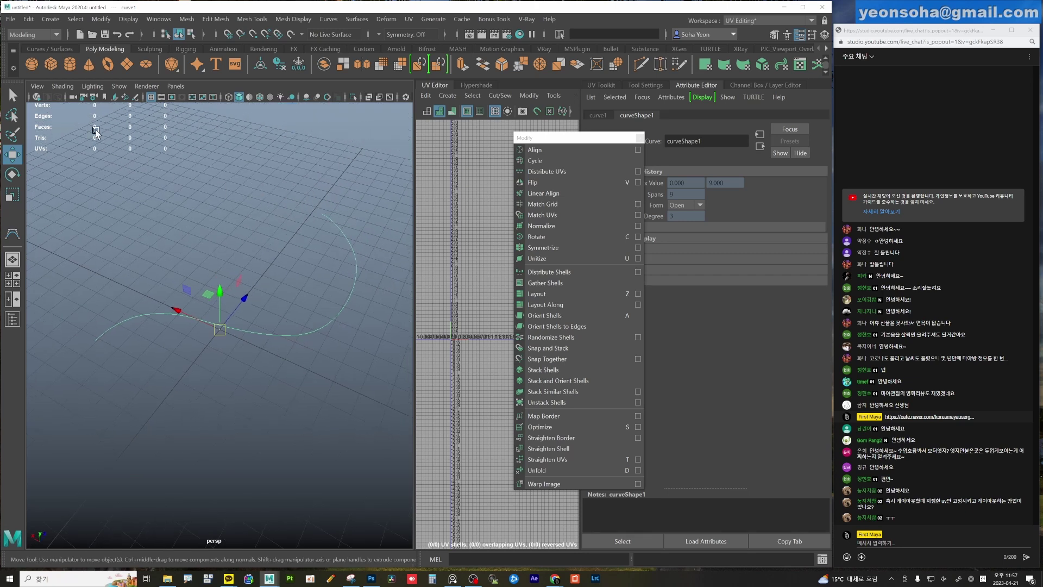
click(57, 50)
click(32, 64)
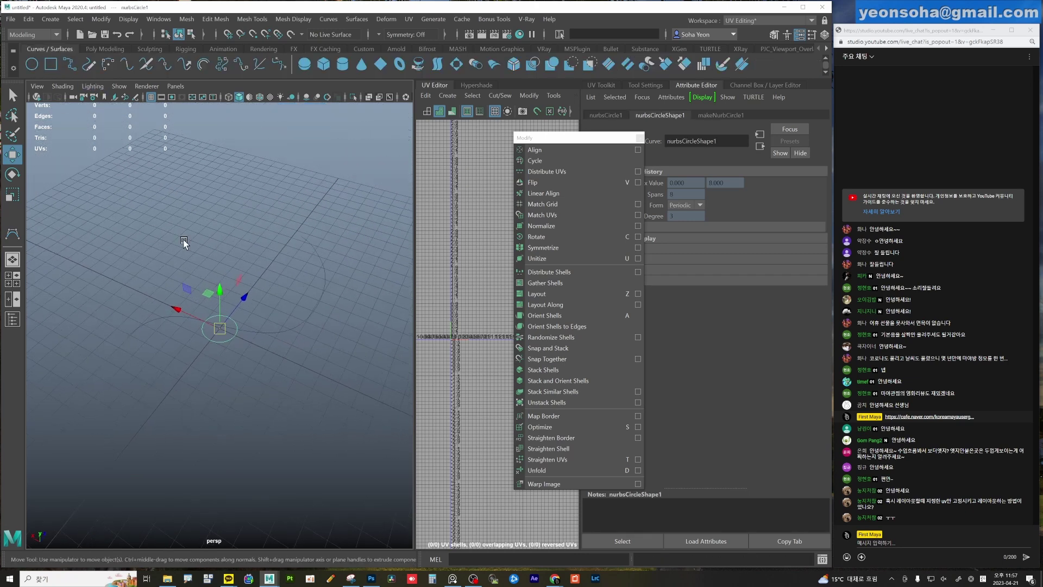
mouse_move(217, 261)
alt+mouse_down()
mouse_move(220, 338)
mouse_move(200, 335)
alt+mouse_up()
key(r)
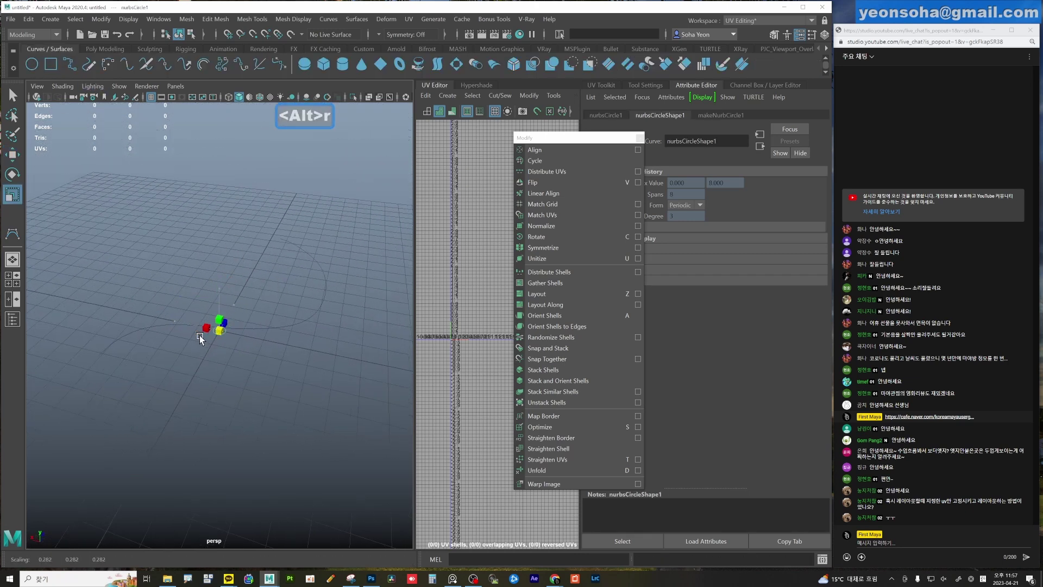
shift+click(289, 315)
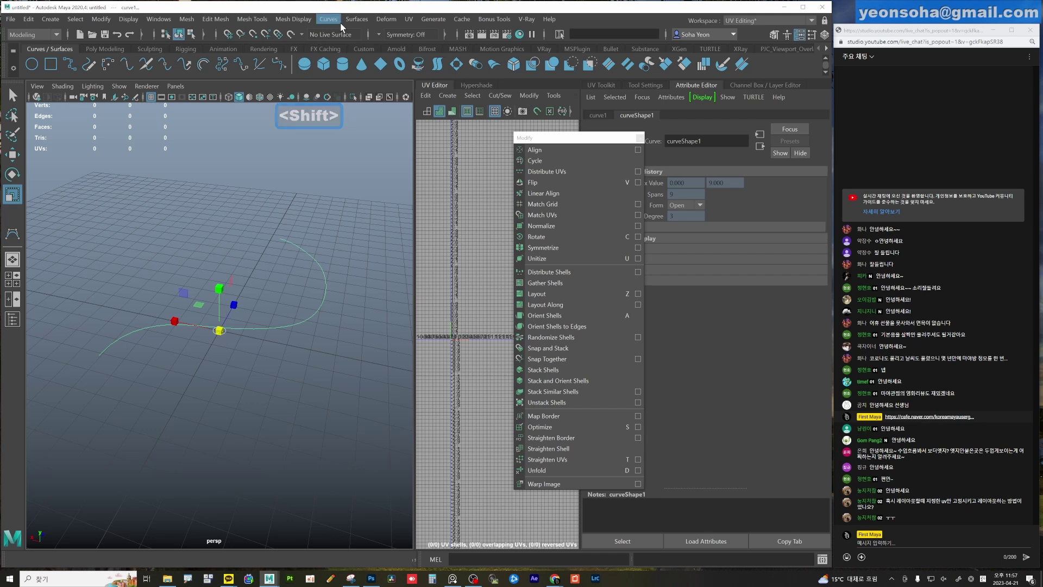
click(357, 19)
click(377, 97)
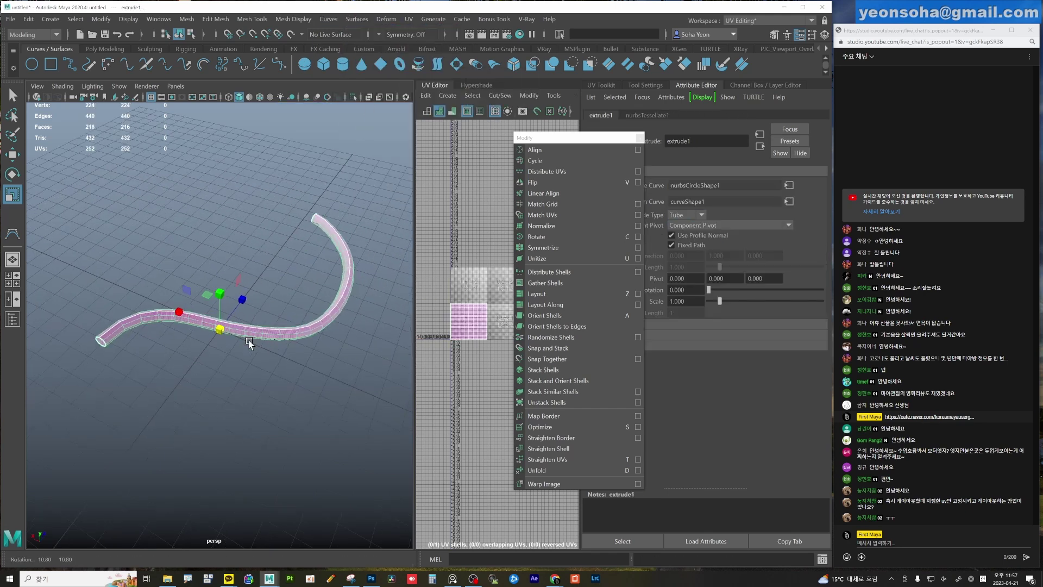
Close the floating Modify panel and zoom the UV editor onto the tube's UVs in tile 1001.
alt+drag(348, 165, 408, 359)
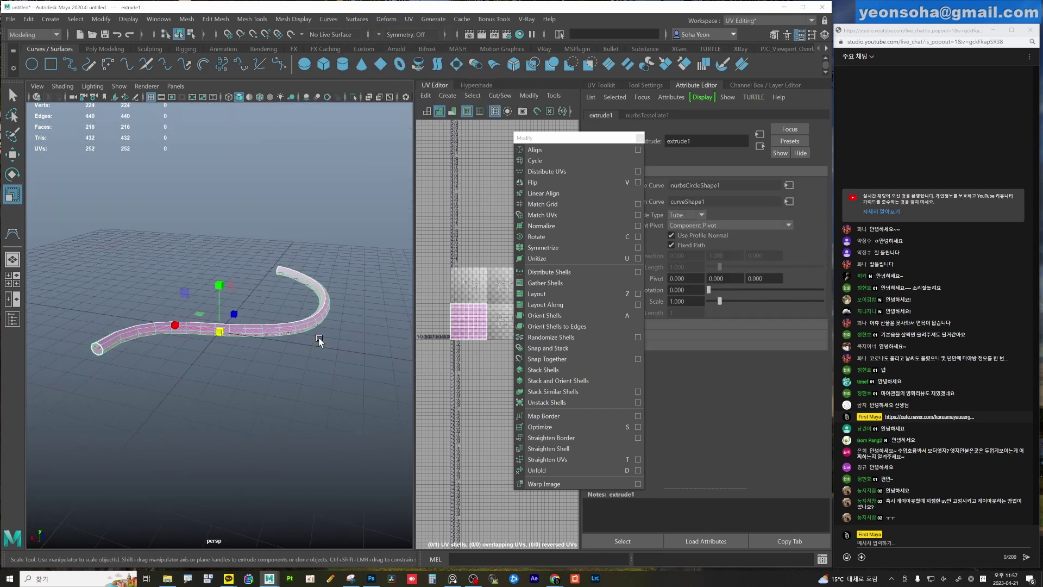
click(640, 138)
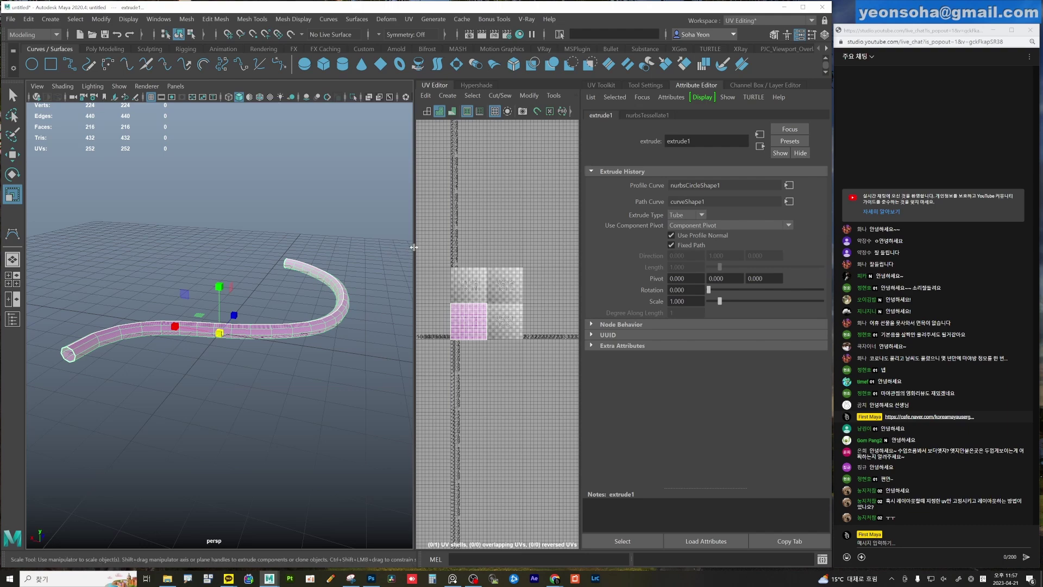
drag(414, 247, 279, 247)
alt+right_drag(379, 288, 453, 313)
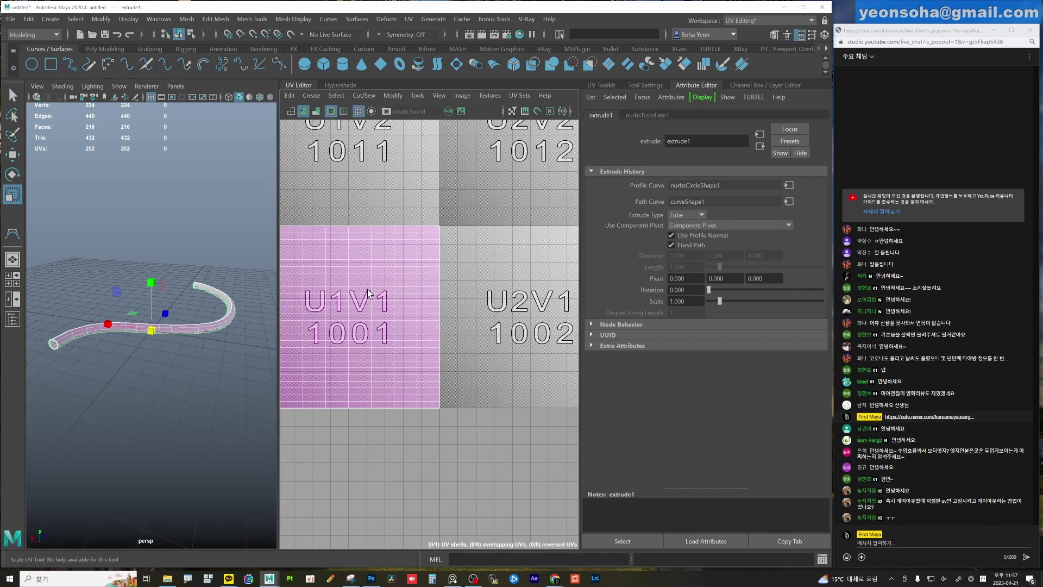
Remove every UV from the tube with Edit > Delete UVs, leaving 0 UVs.
alt+drag(176, 321, 171, 352)
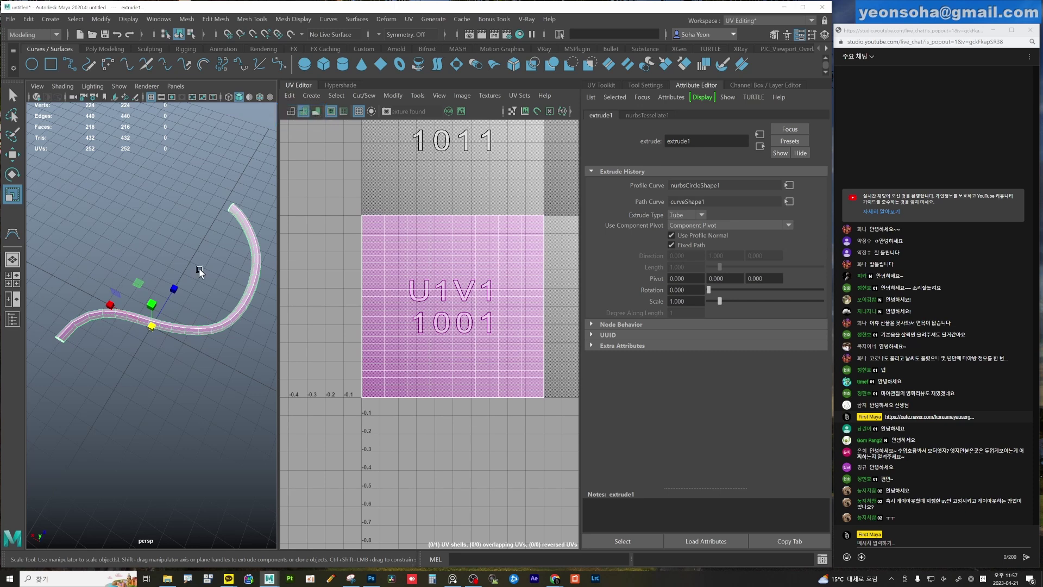
alt+drag(201, 273, 255, 251)
click(289, 96)
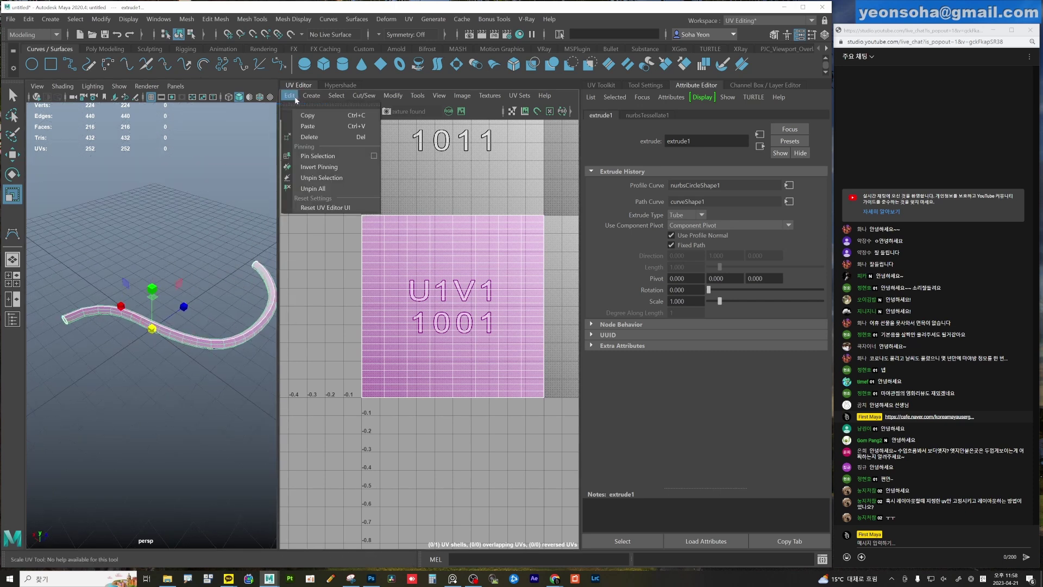
click(309, 137)
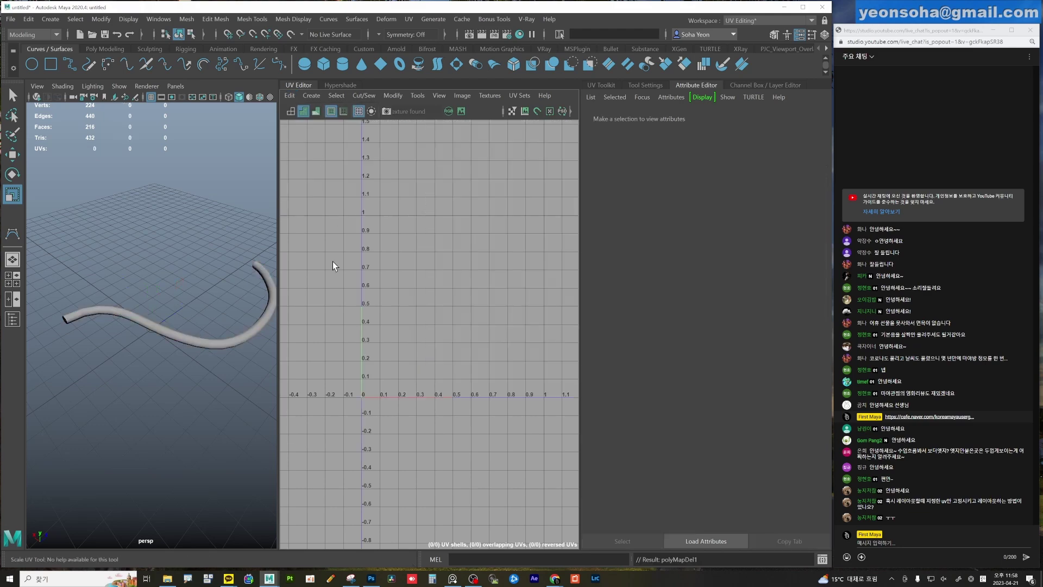
mouse_move(232, 321)
alt+mouse_down()
mouse_move(167, 337)
mouse_move(215, 332)
alt+mouse_up()
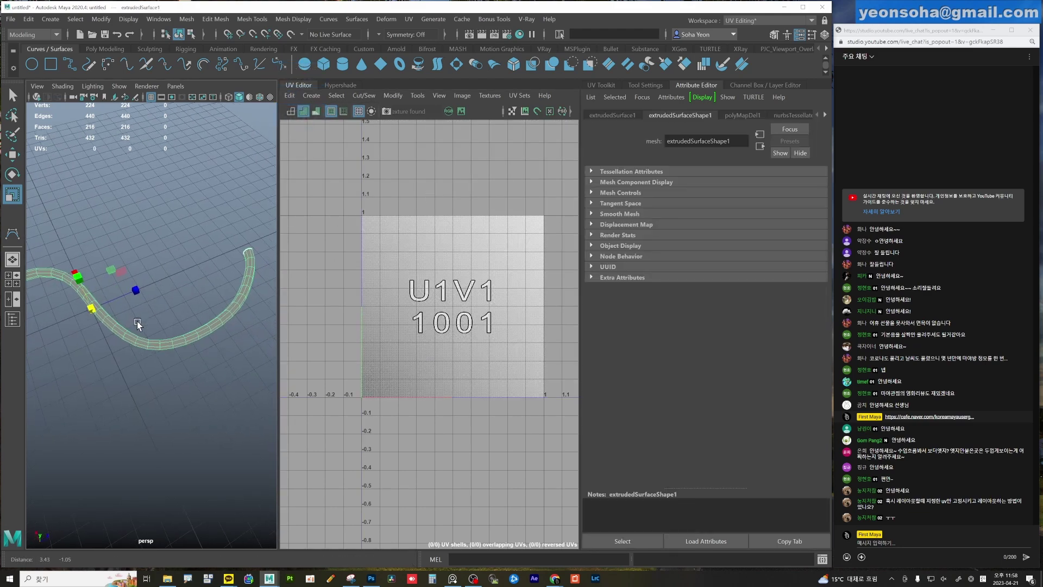
mouse_move(174, 348)
alt+mouse_down()
mouse_move(169, 296)
mouse_move(162, 339)
alt+mouse_up()
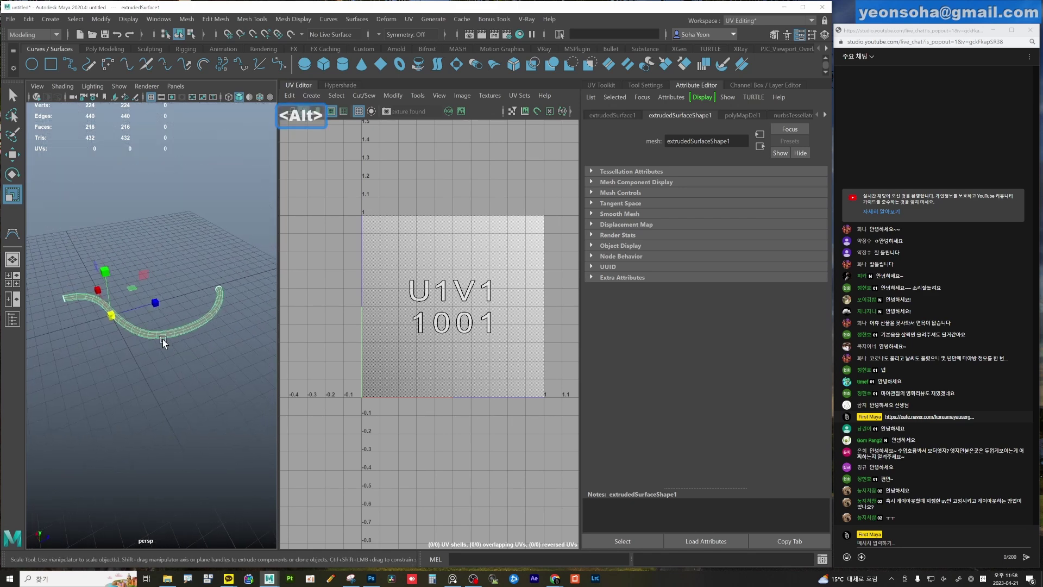
alt+middle_drag(162, 339, 172, 346)
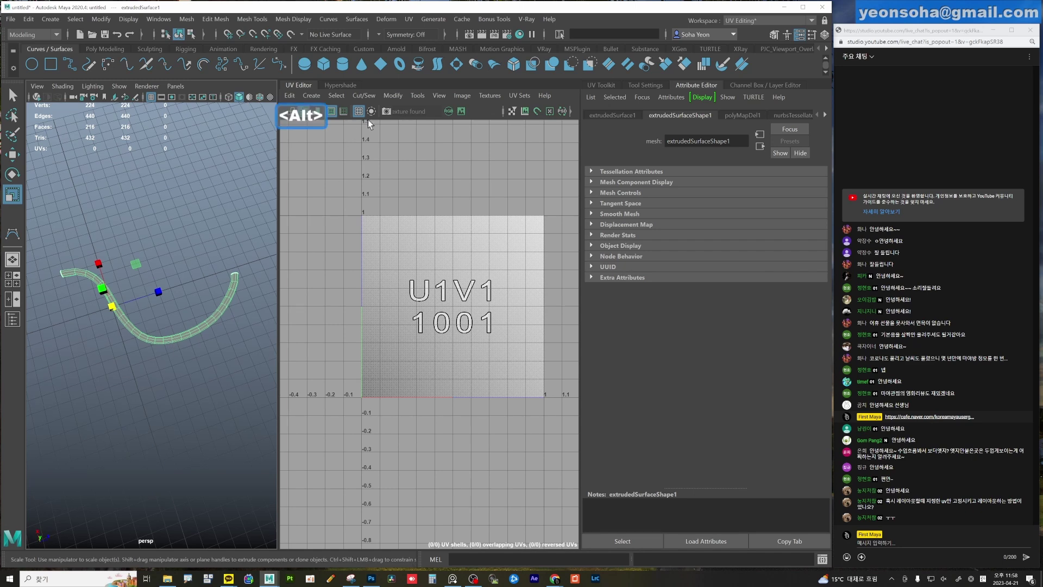
click(394, 96)
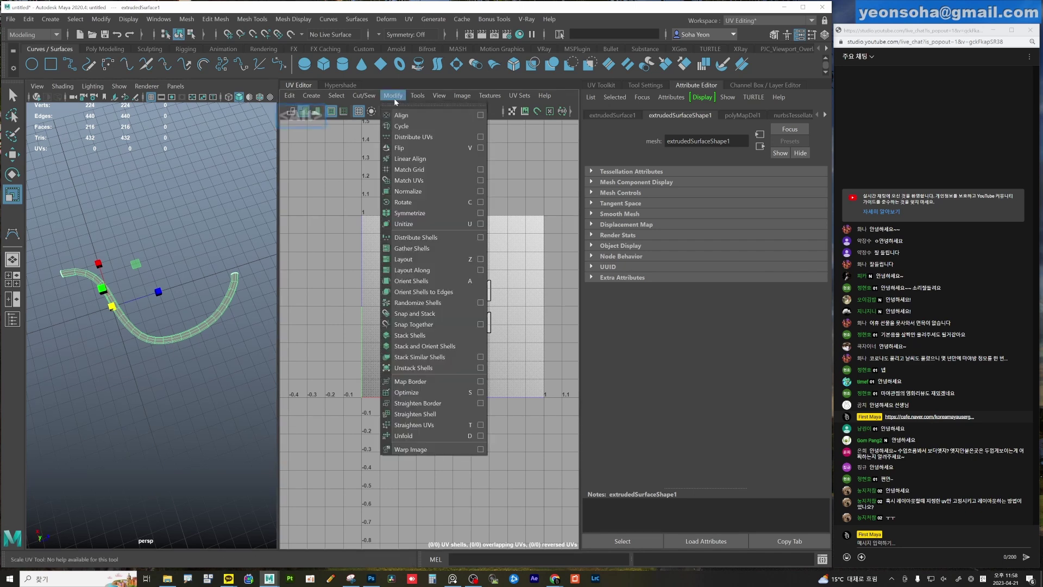
Unitize the tube's UVs so every face fills the 0–1 tile, and shade the UV shells.
click(403, 224)
alt+drag(141, 282, 170, 282)
scroll(169, 281, up, 3)
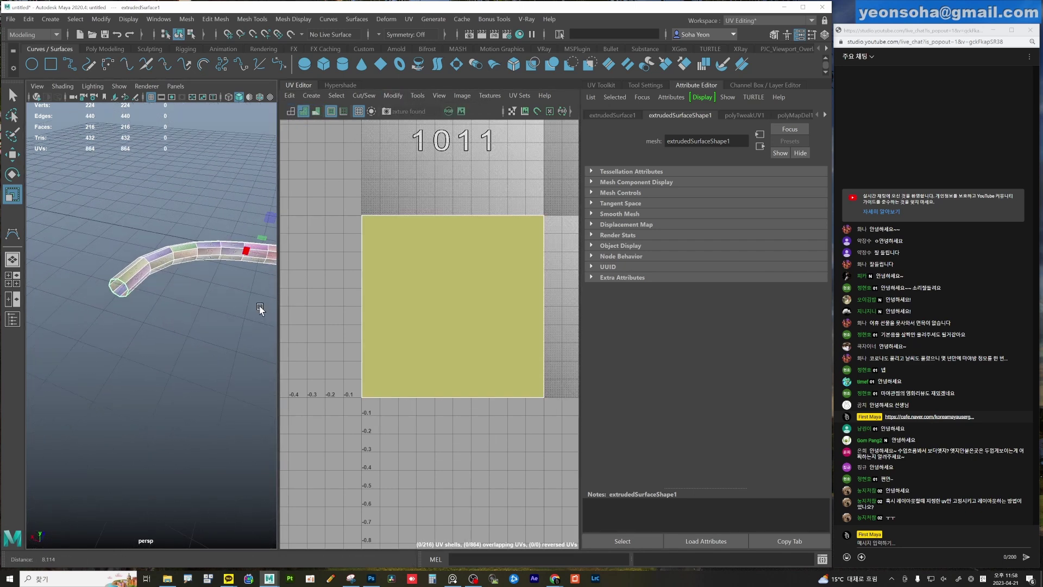
scroll(142, 275, up, 3)
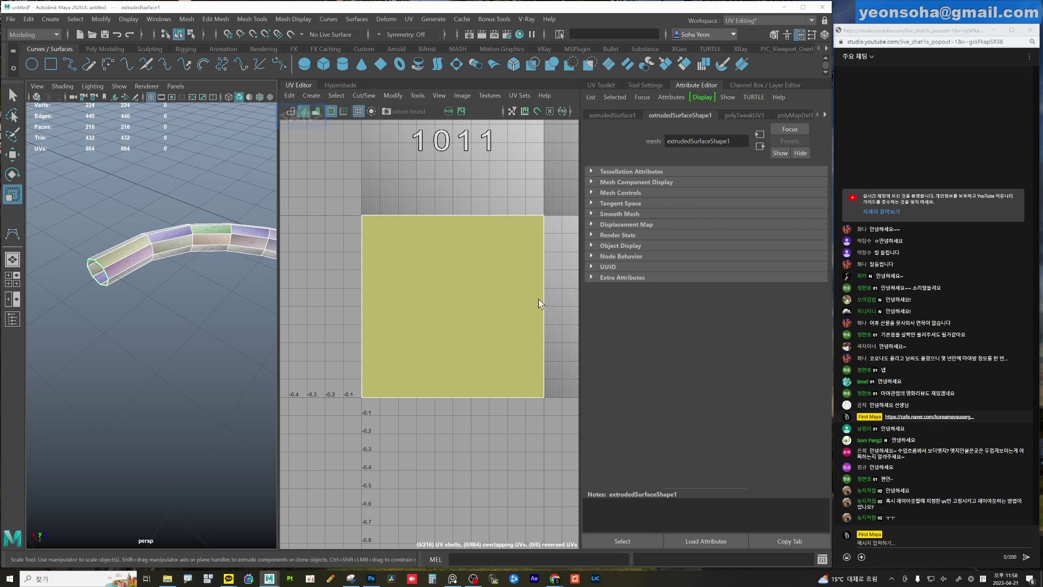
mouse_move(161, 295)
alt+mouse_down()
mouse_move(140, 311)
mouse_move(175, 296)
mouse_move(210, 302)
alt+mouse_up()
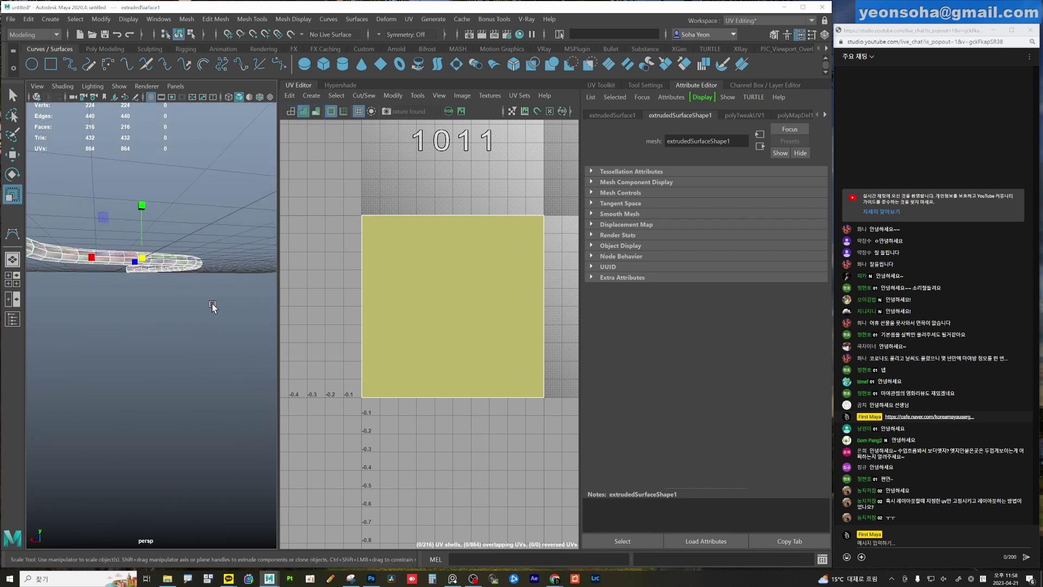
alt+right_drag(210, 303, 171, 296)
alt+drag(170, 296, 123, 305)
click(90, 280)
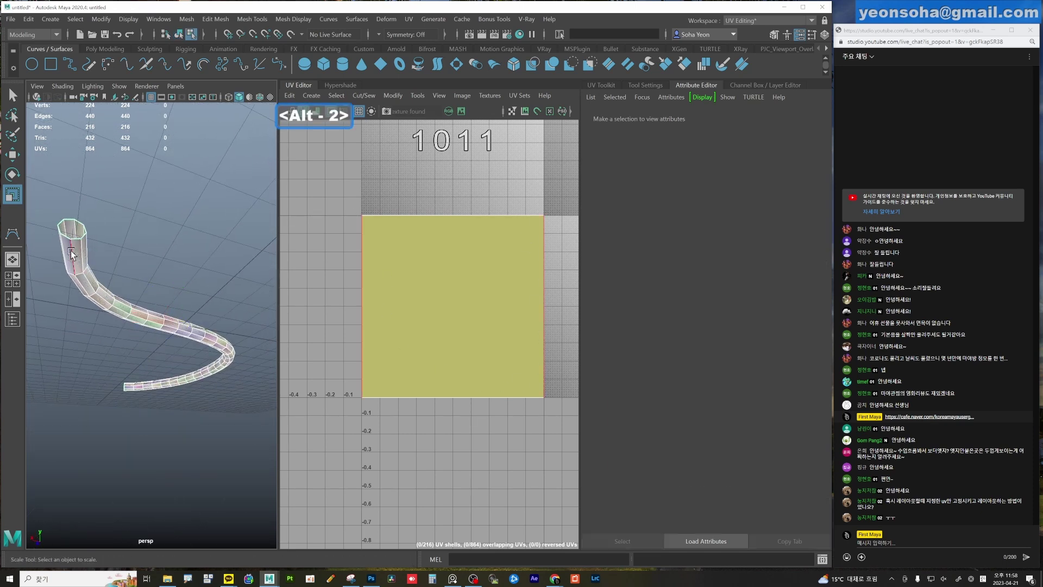
alt+right_drag(72, 253, 133, 299)
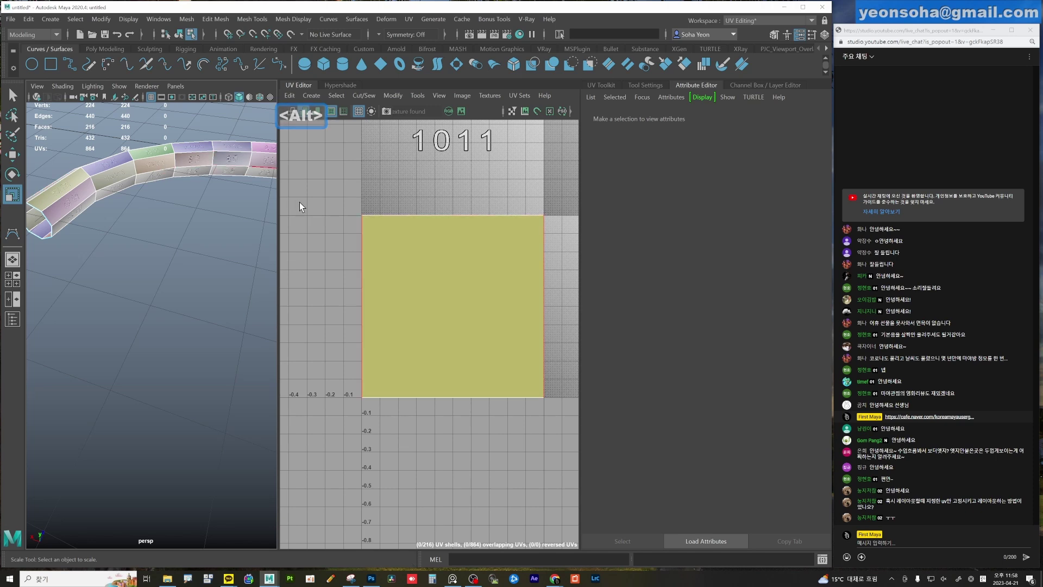
scroll(195, 229, down, 3)
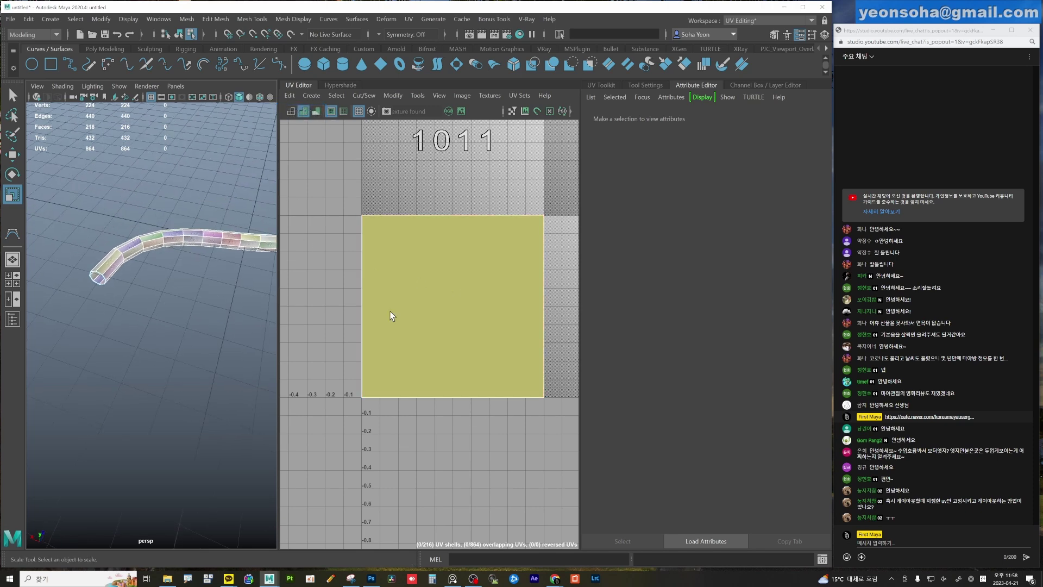
click(302, 113)
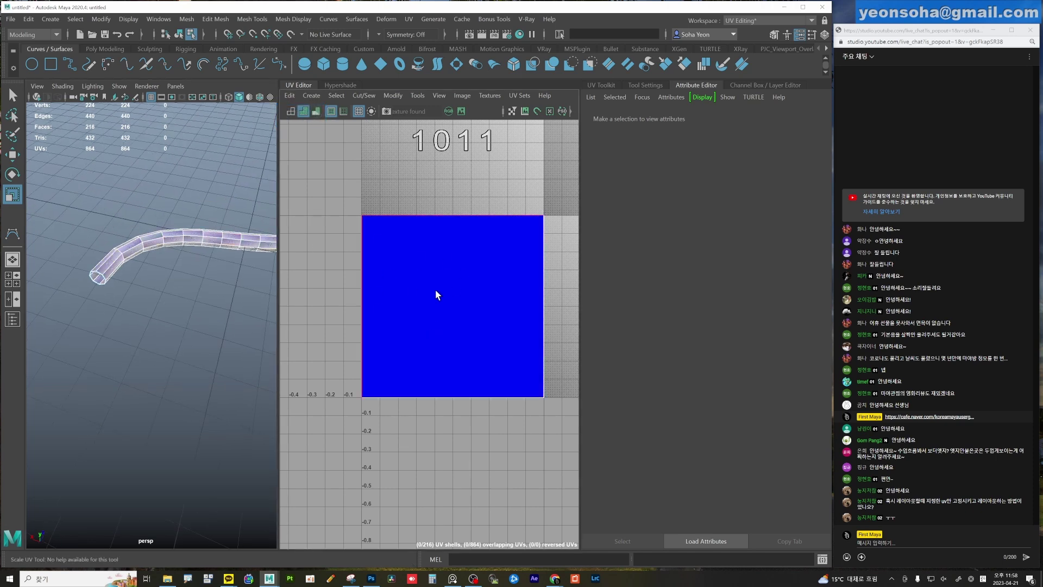
Select the tube mesh and marquee-select all of its edges.
scroll(233, 303, up, 5)
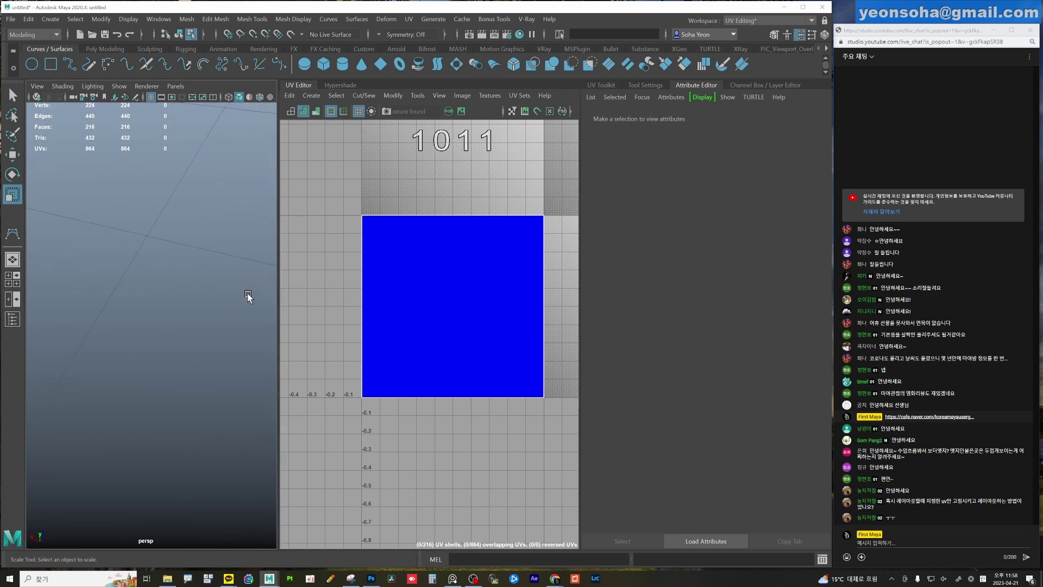
alt+drag(73, 179, 249, 152)
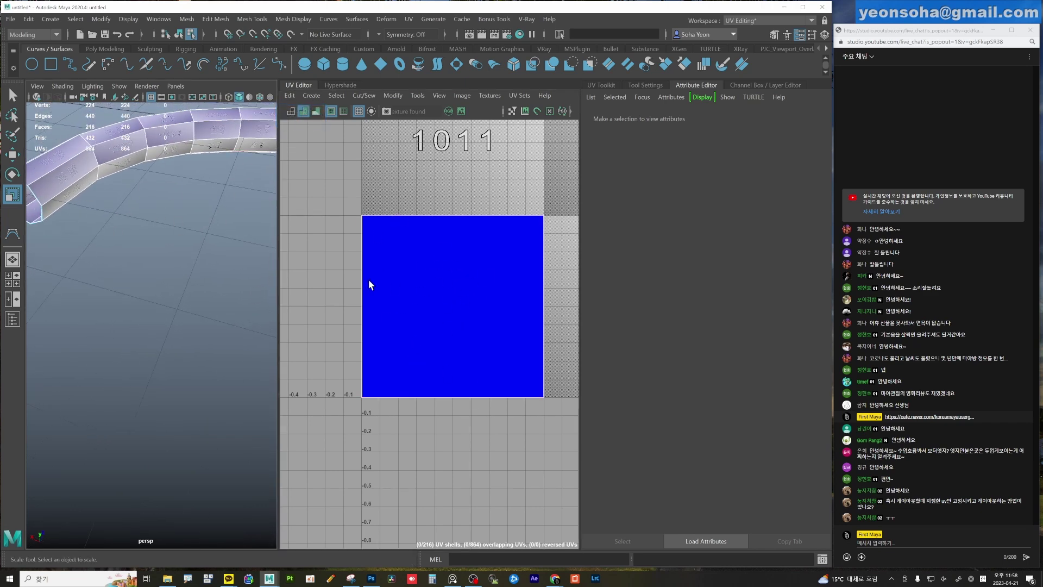
scroll(163, 218, down, 3)
mouse_move(136, 215)
alt+mouse_down()
mouse_move(108, 267)
mouse_move(81, 272)
alt+mouse_up()
click(69, 269)
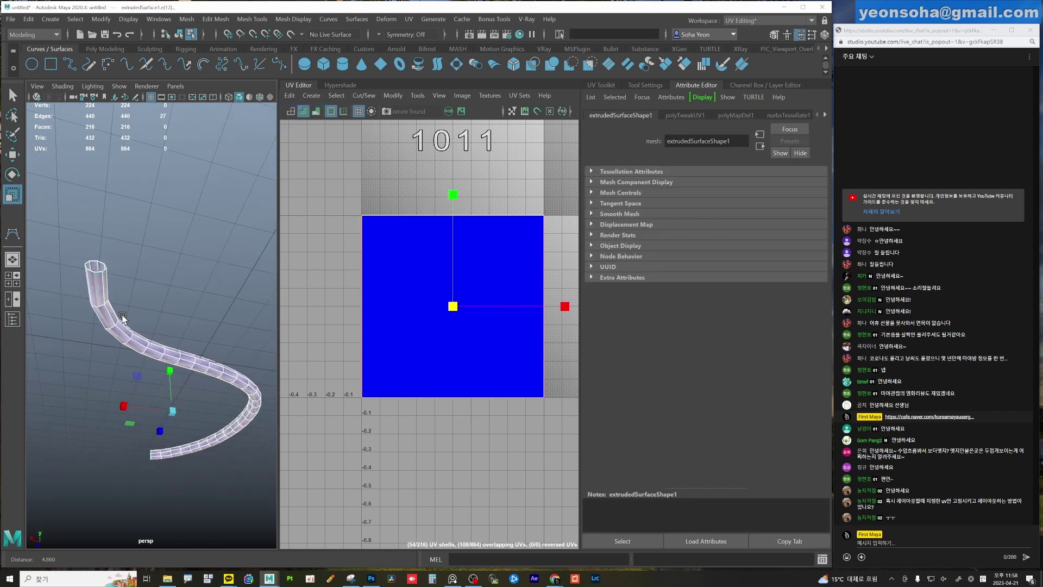
mouse_move(213, 295)
alt+mouse_down()
mouse_move(167, 337)
mouse_move(187, 350)
mouse_move(136, 299)
alt+mouse_up()
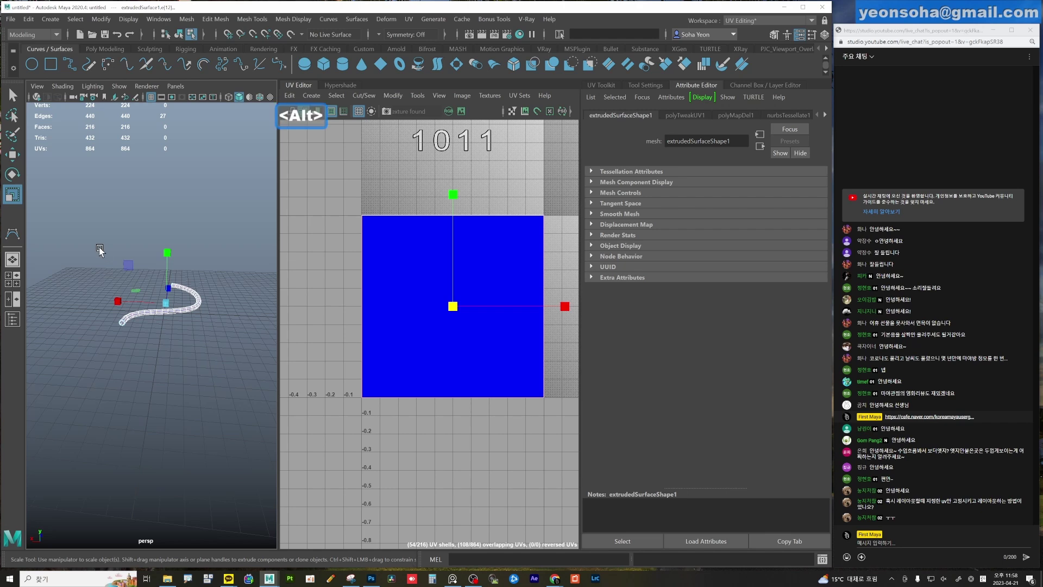
mouse_move(100, 249)
shift+mouse_down()
mouse_move(283, 423)
mouse_move(94, 265)
mouse_move(89, 309)
mouse_move(136, 302)
mouse_move(156, 332)
mouse_move(179, 329)
shift+mouse_up()
key(q)
key(r)
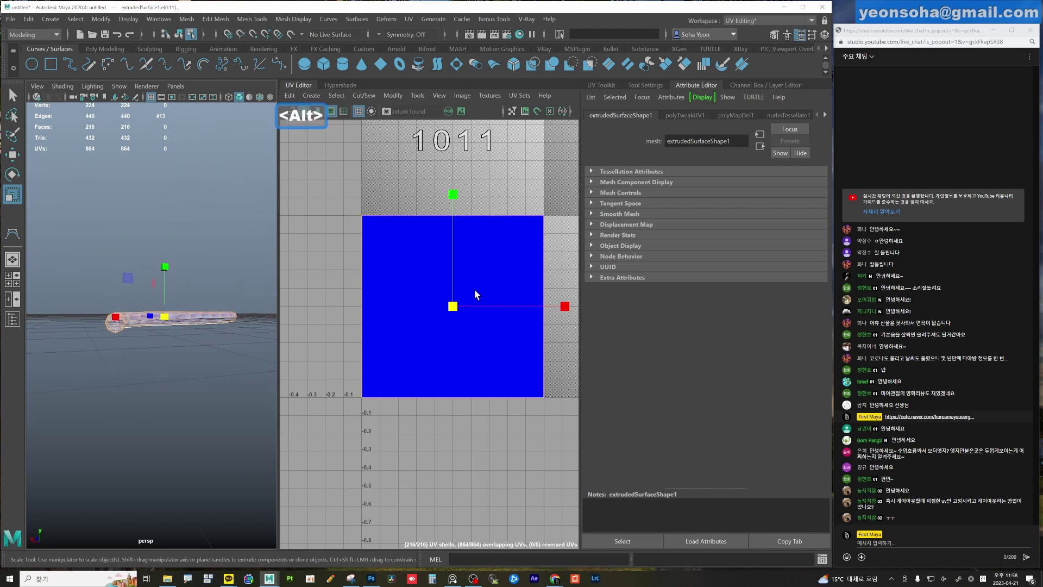
Sew the selected edges into one strip shell and fit it along the 0–1 tile's bottom edge.
shift+right_drag(478, 285, 466, 321)
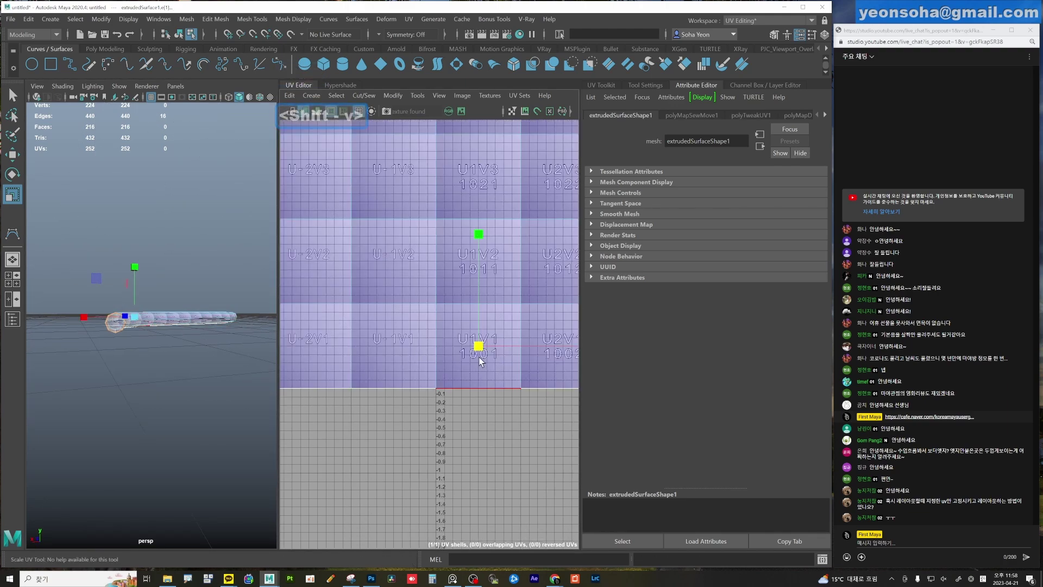
scroll(467, 321, down, 3)
scroll(500, 302, down, 3)
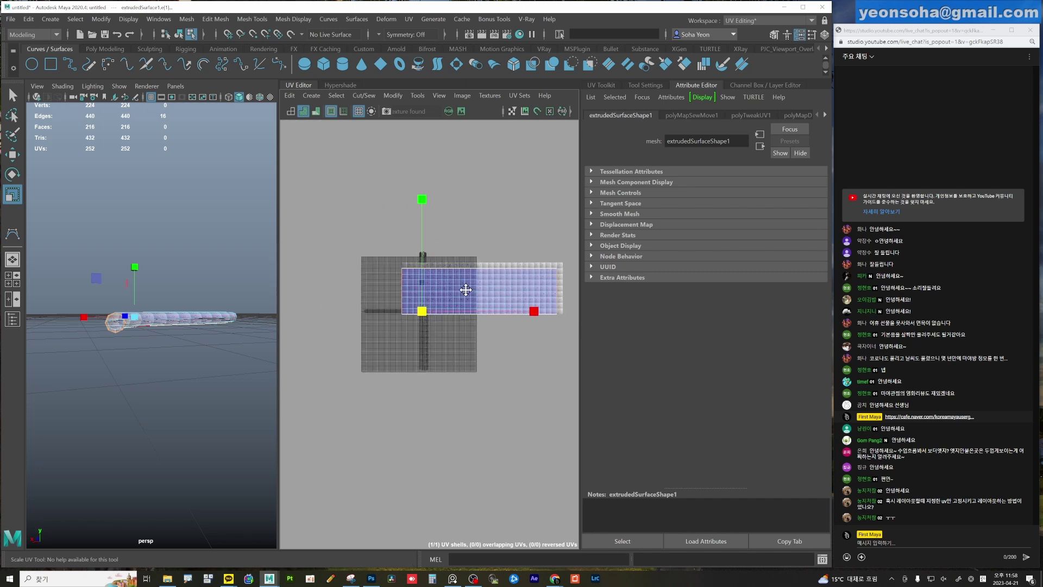
alt+middle_drag(521, 318, 478, 317)
scroll(408, 302, up, 1)
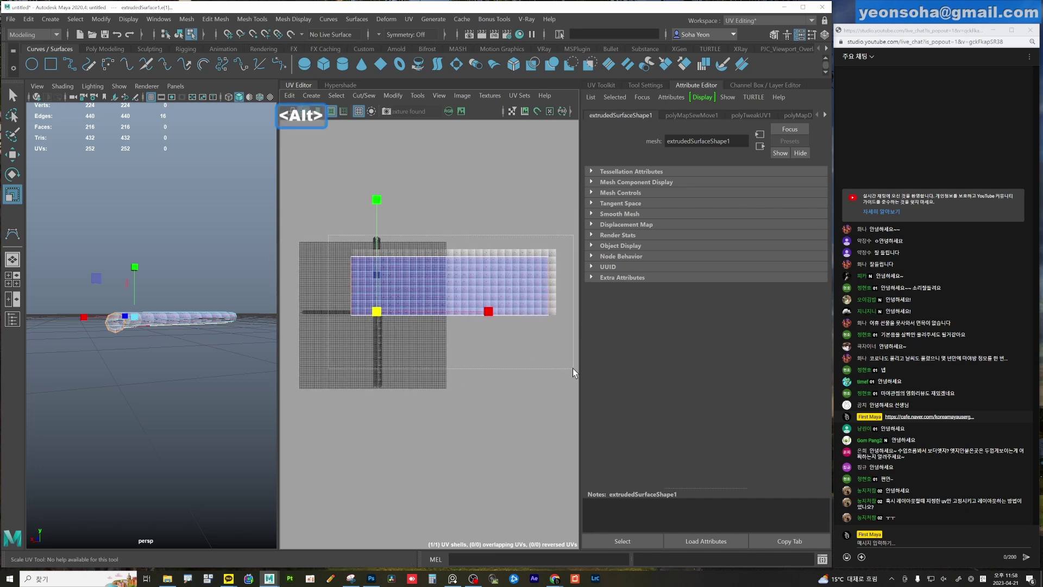
key(z)
Zoom in on the tube and the 0–1 UV tile to inspect the laid-out strip.
mouse_move(214, 347)
alt+mouse_down()
mouse_move(135, 324)
mouse_move(154, 338)
mouse_move(116, 361)
mouse_move(229, 342)
alt+mouse_up()
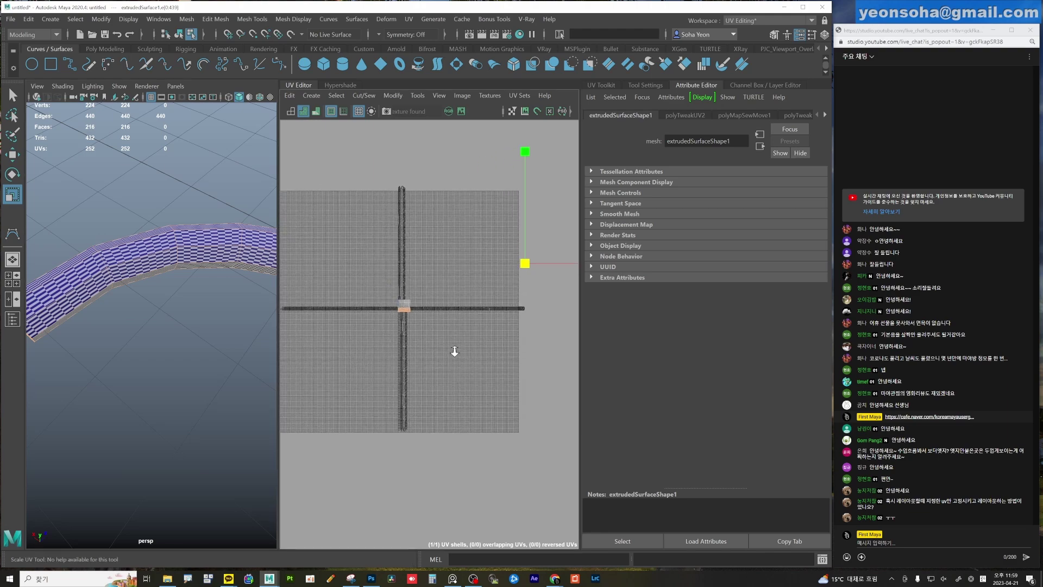
alt+right_drag(396, 319, 534, 326)
scroll(403, 359, up, 5)
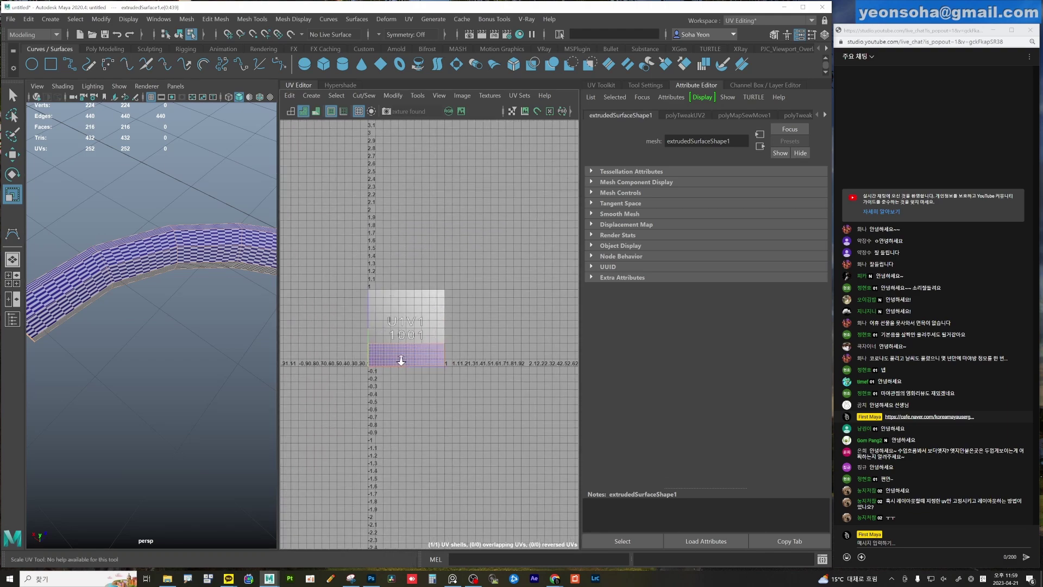
mouse_move(185, 333)
alt+mouse_down()
mouse_move(194, 330)
mouse_move(186, 319)
alt+mouse_up()
scroll(429, 348, up, 3)
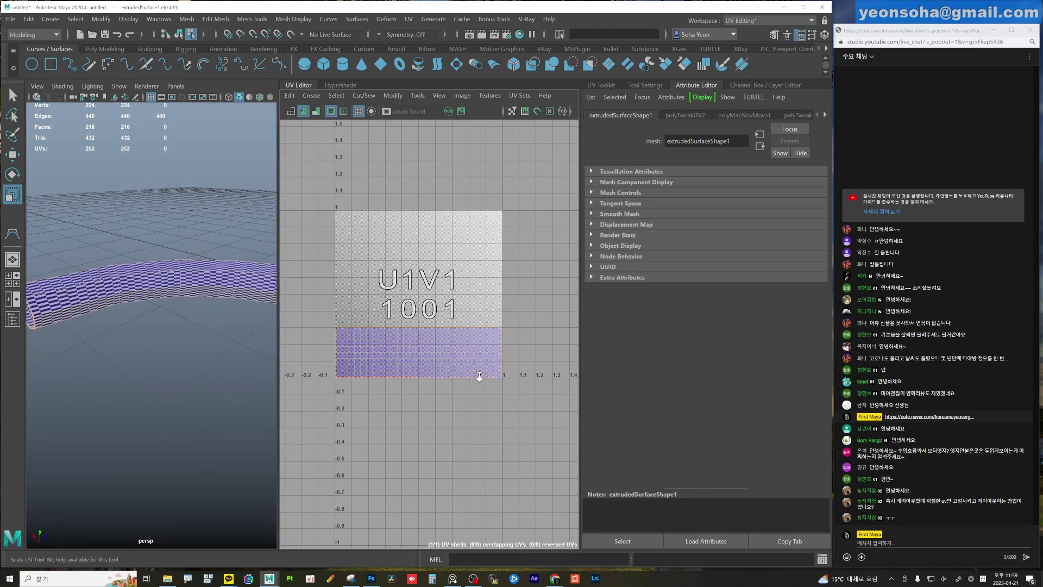
scroll(467, 330, up, 2)
scroll(467, 330, up, 1)
key(alt+4)
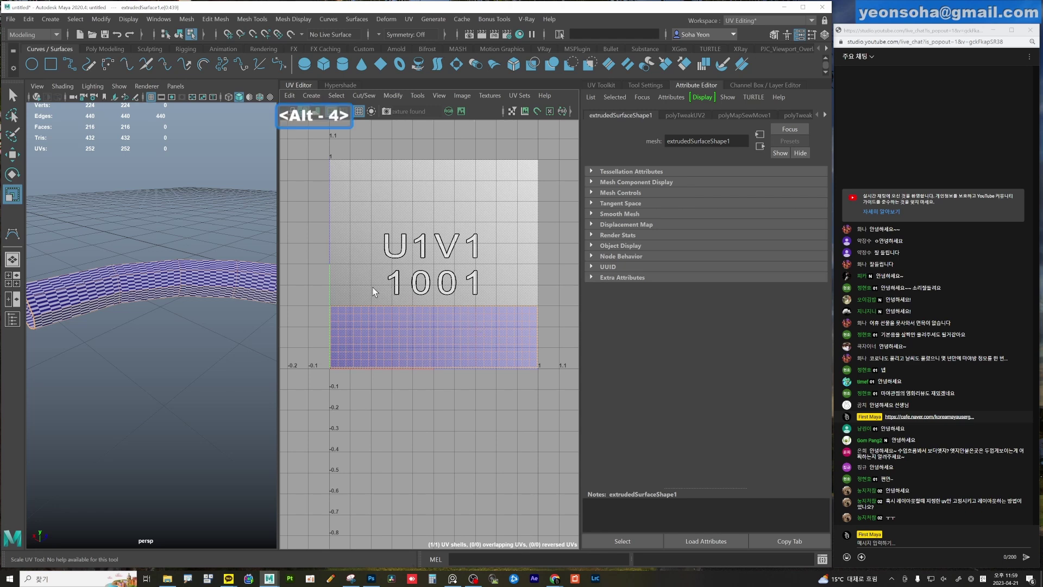
Select the 252-UV strip shell and open the UV editing Tools menu.
drag(360, 338, 361, 339)
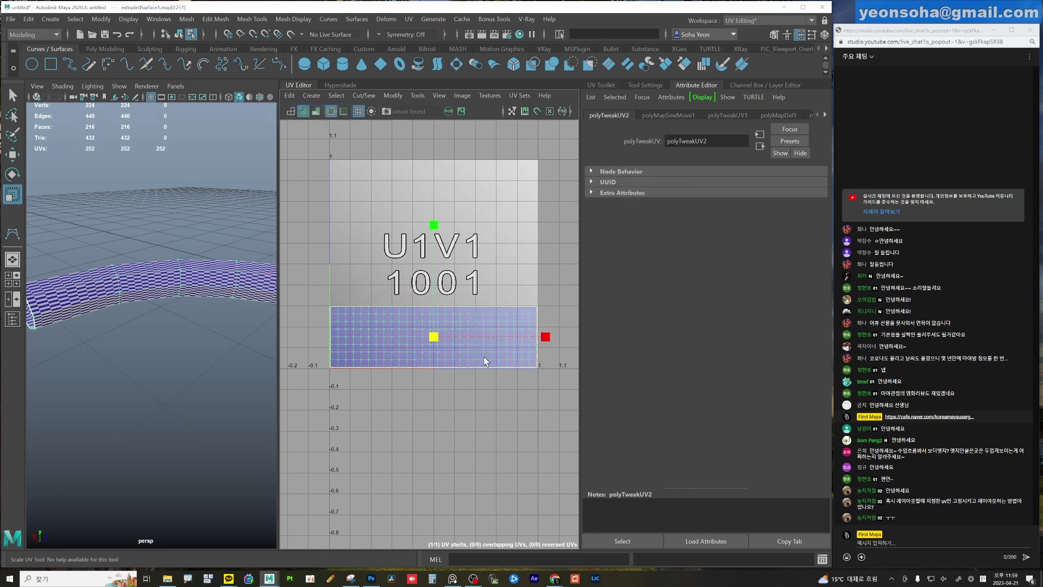
scroll(460, 343, down, 1)
alt+middle_drag(461, 343, 483, 316)
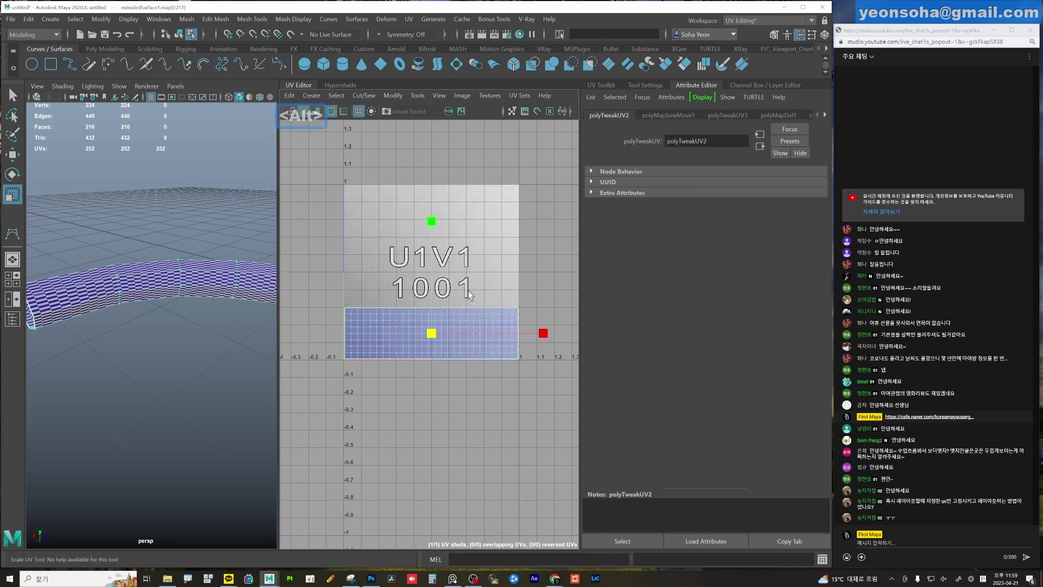
click(418, 96)
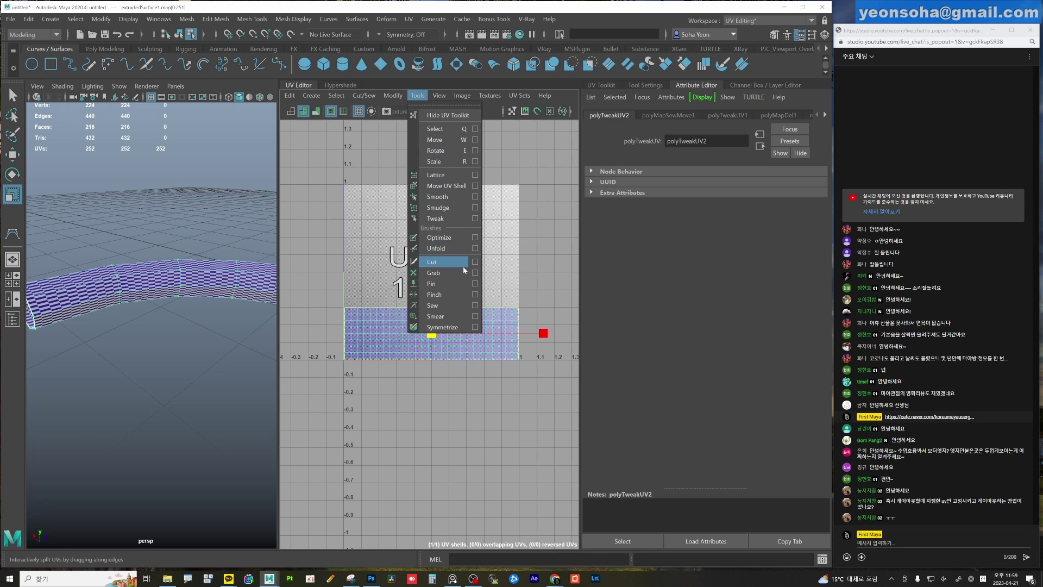
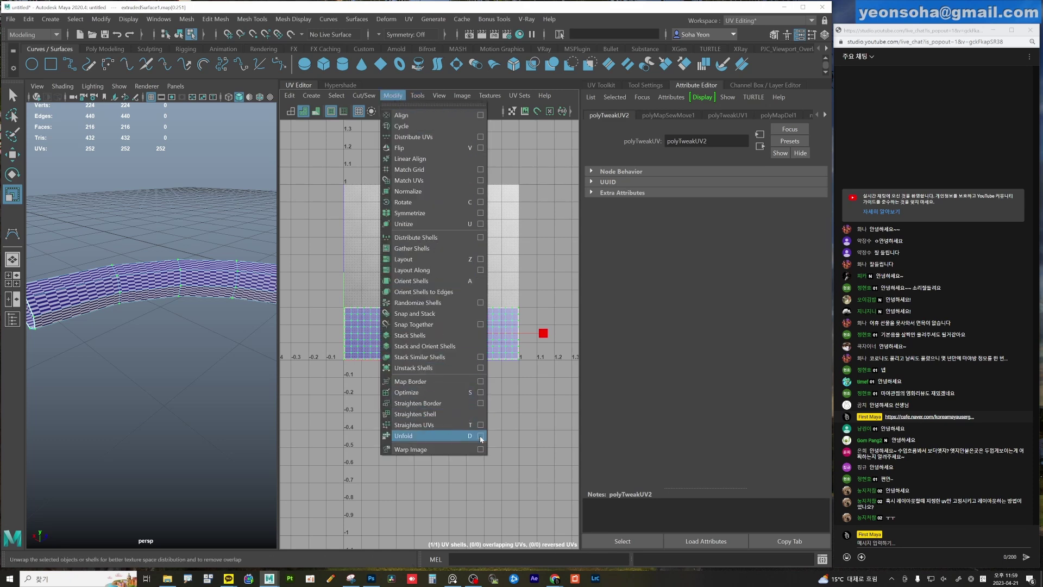
Try a Legacy unfold on the tube's UVs constrained to the Vertical direction.
click(530, 435)
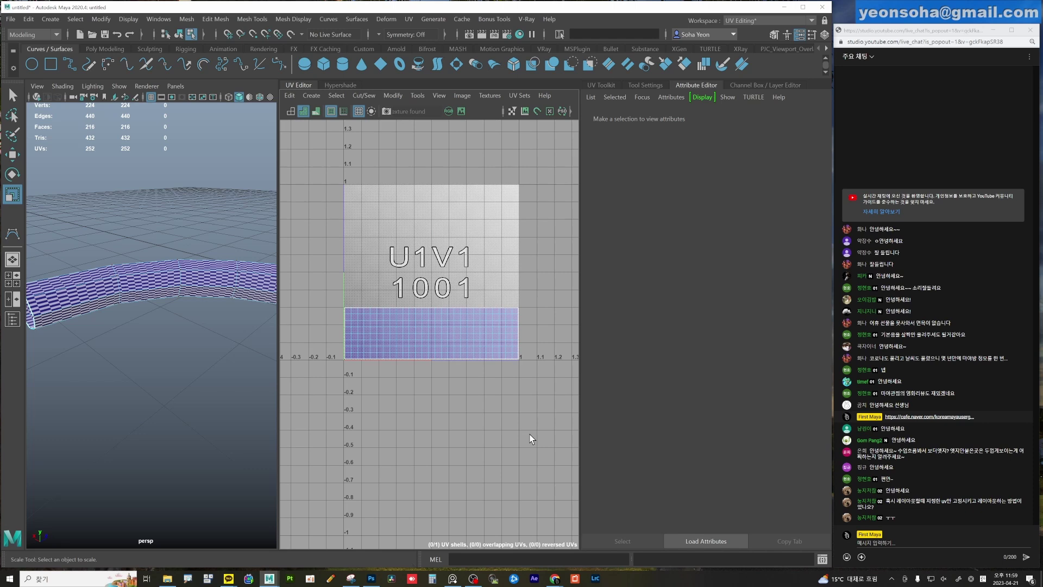
drag(553, 154, 648, 91)
scroll(468, 292, up, 2)
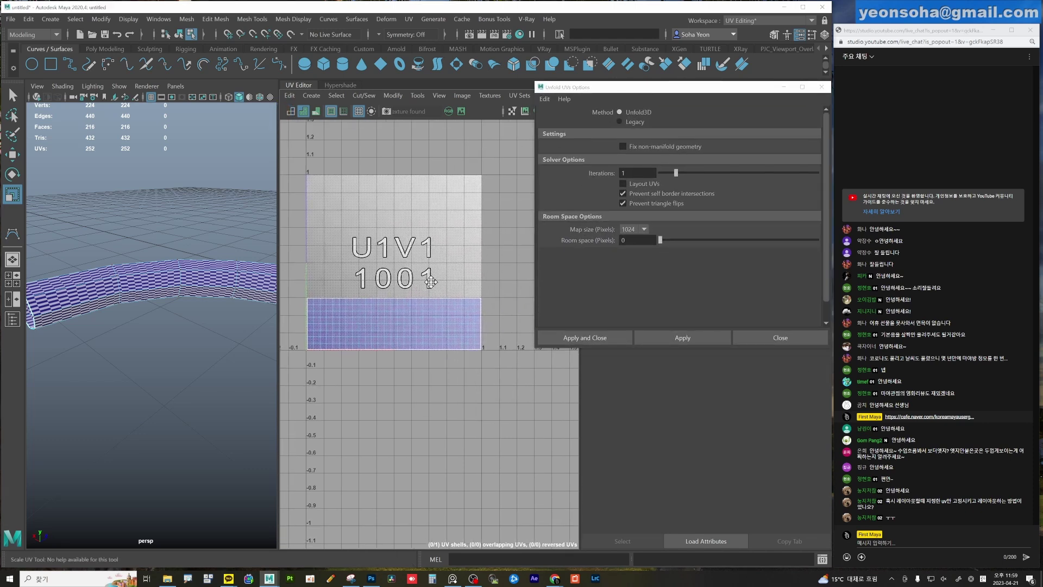
key(alt)
key(alt)
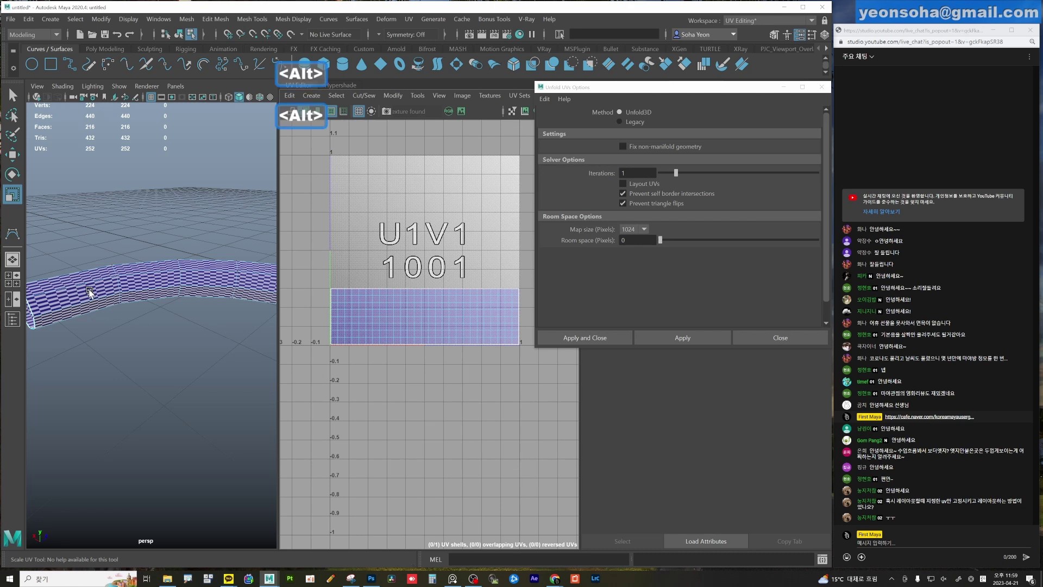
click(634, 122)
alt+right_drag(500, 306, 429, 325)
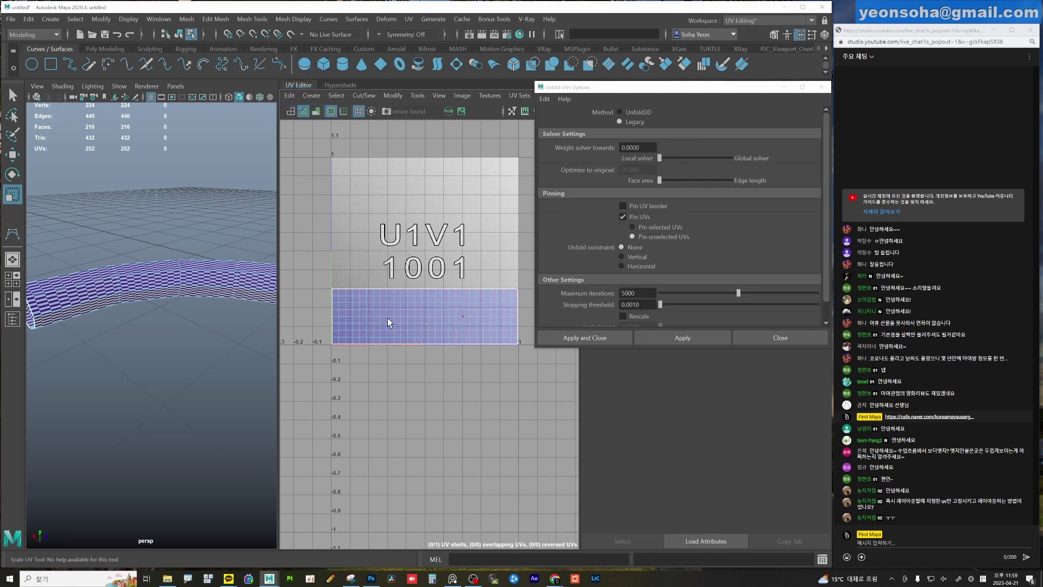
click(640, 257)
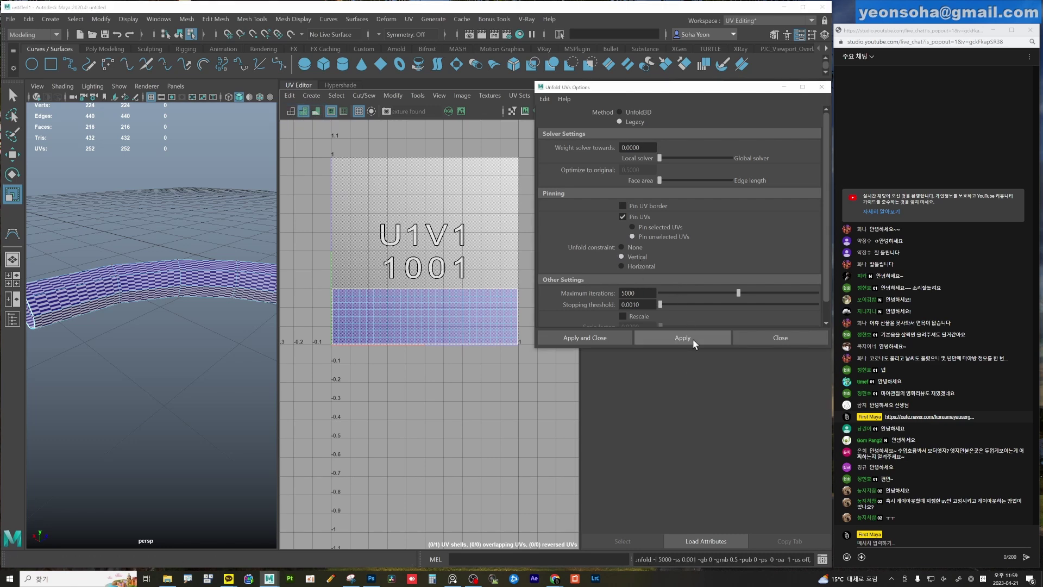
key(alt+4)
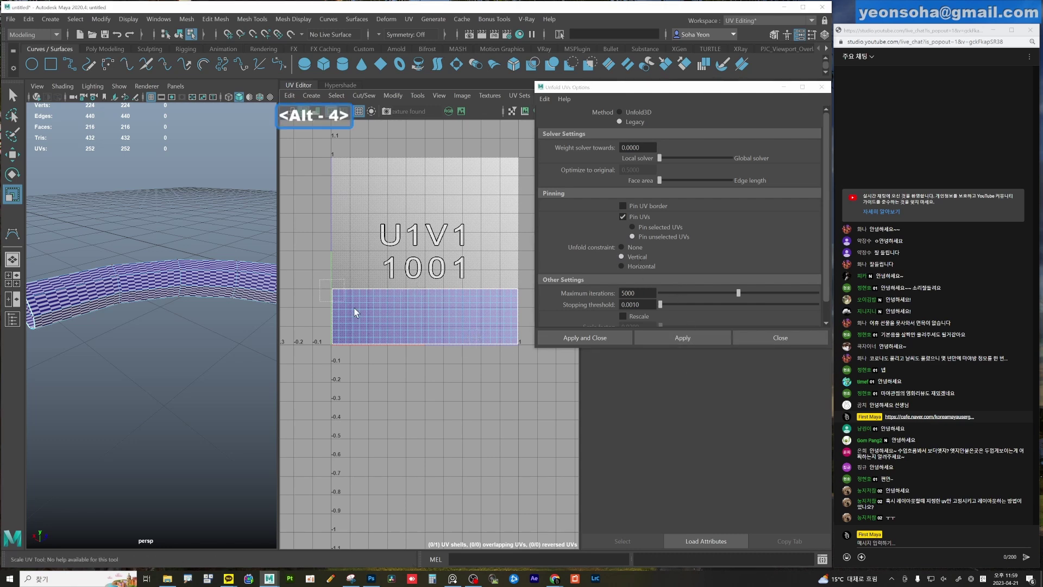
click(684, 337)
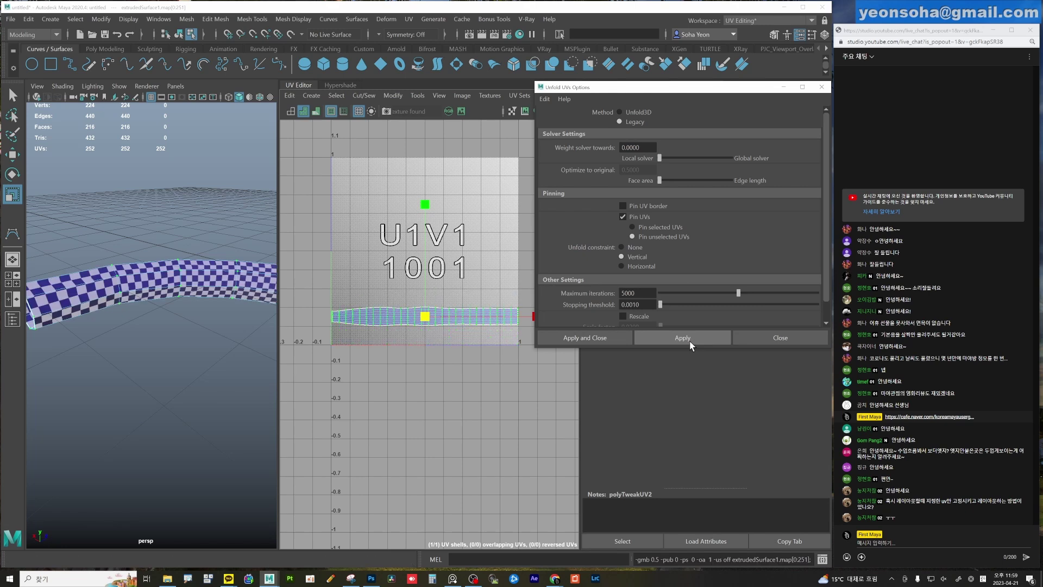
Undo it, unfold with a Horizontal constraint instead, and fit the strip into 0–1.
scroll(464, 347, up, 1)
key(ctrl+z)
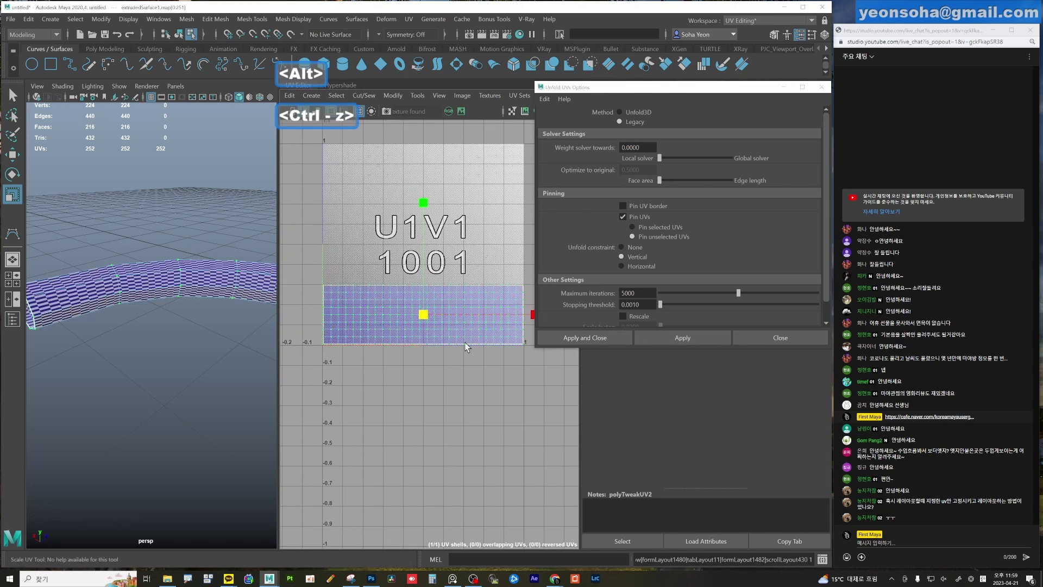
click(641, 265)
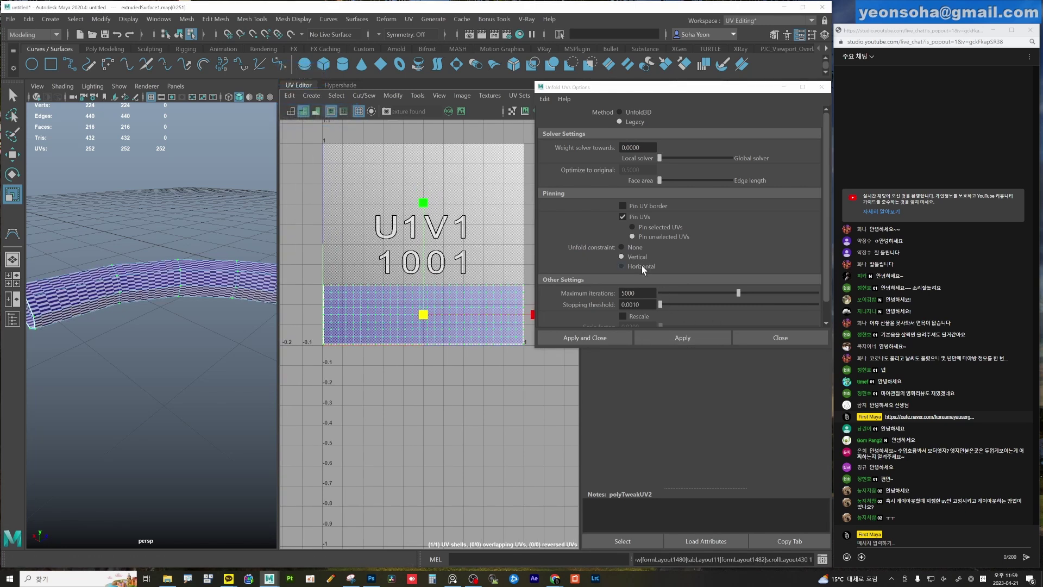
click(692, 338)
scroll(418, 348, down, 5)
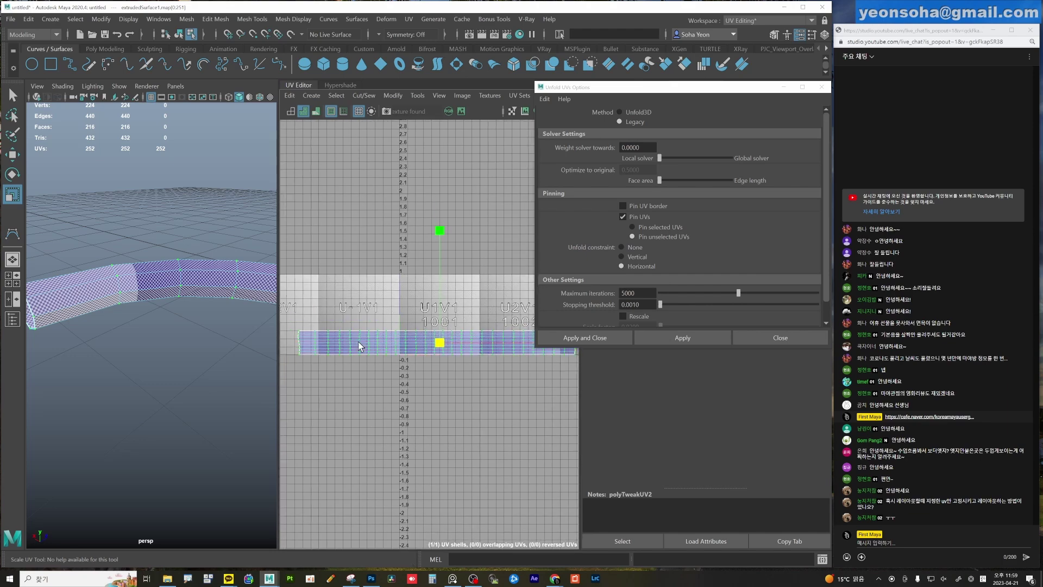
scroll(419, 348, down, 1)
key(alt+z)
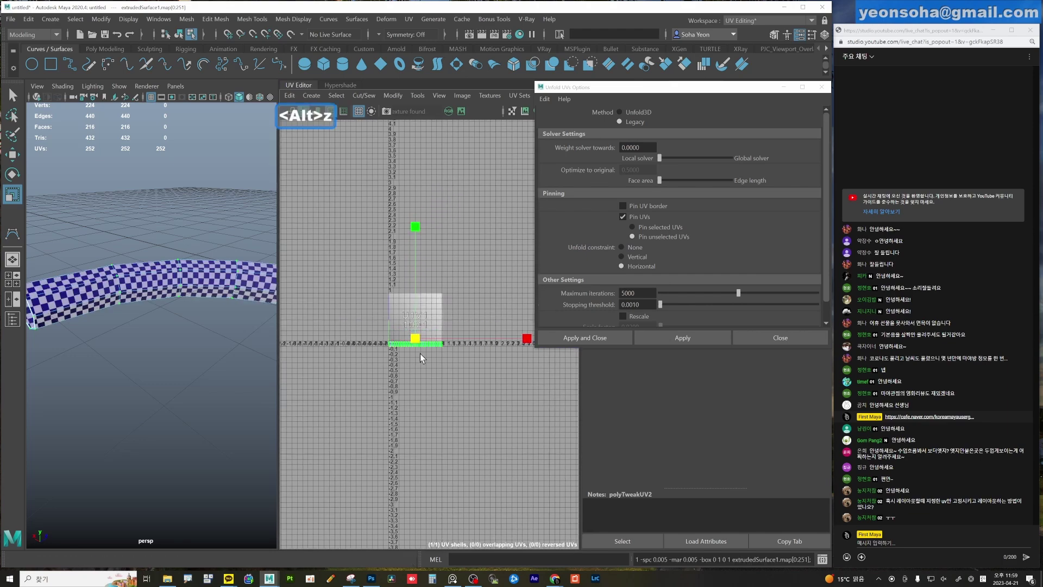
scroll(402, 359, up, 2)
mouse_move(209, 344)
alt+mouse_down()
mouse_move(237, 338)
mouse_move(157, 364)
mouse_move(303, 317)
mouse_move(367, 318)
alt+mouse_up()
Orbit the viewport to inspect the curved tube from several angles.
mouse_move(227, 324)
alt+mouse_down()
mouse_move(242, 360)
mouse_move(200, 276)
alt+mouse_up()
mouse_move(219, 334)
alt+mouse_down()
mouse_move(163, 345)
mouse_move(304, 359)
alt+mouse_up()
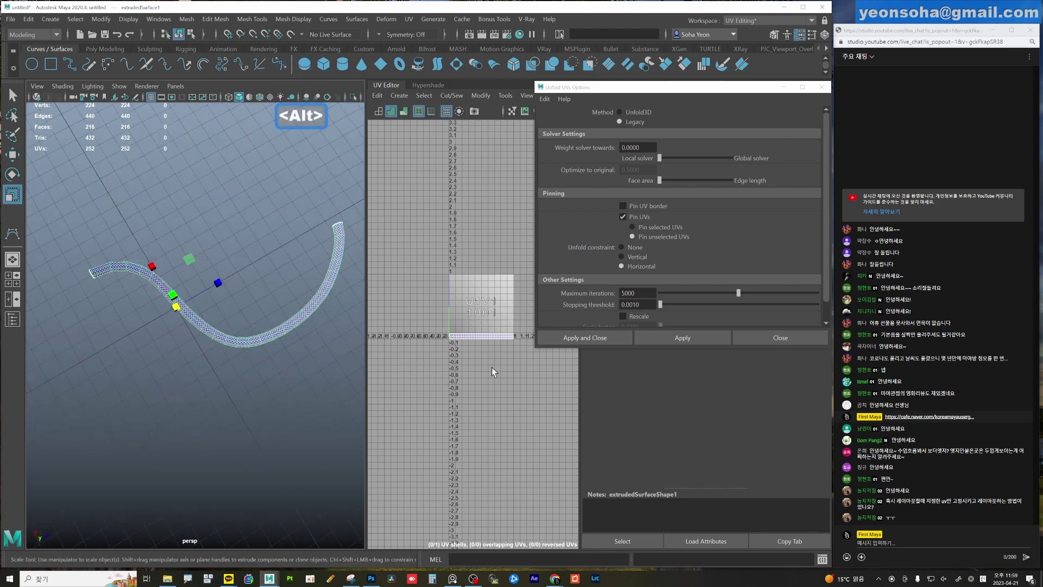
mouse_move(210, 362)
alt+mouse_down()
mouse_move(245, 361)
mouse_move(220, 337)
mouse_move(233, 327)
alt+mouse_up()
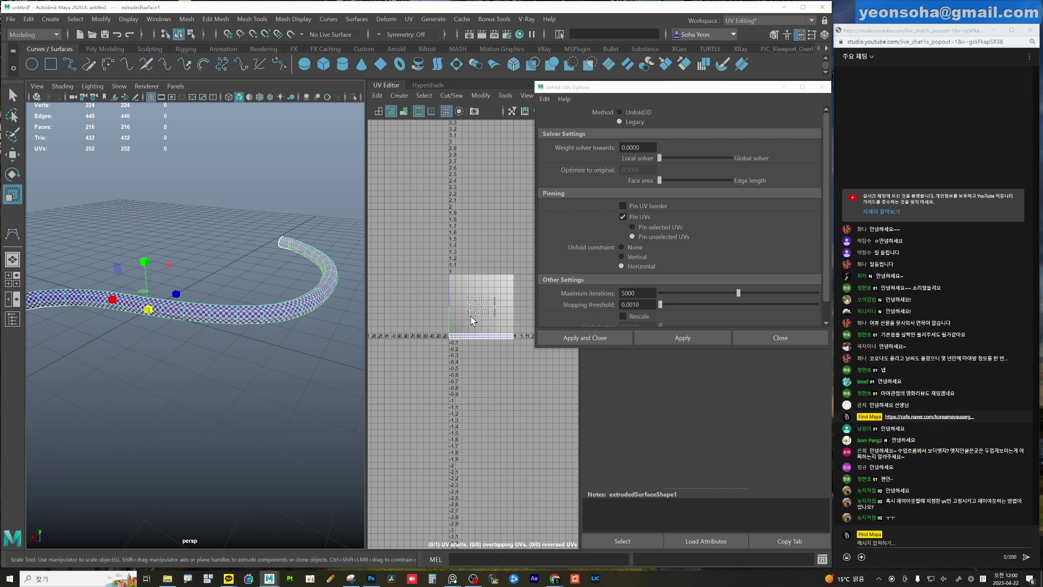
mouse_move(278, 316)
alt+mouse_down()
mouse_move(214, 337)
mouse_move(213, 297)
mouse_move(233, 249)
mouse_move(259, 361)
mouse_move(493, 361)
alt+mouse_up()
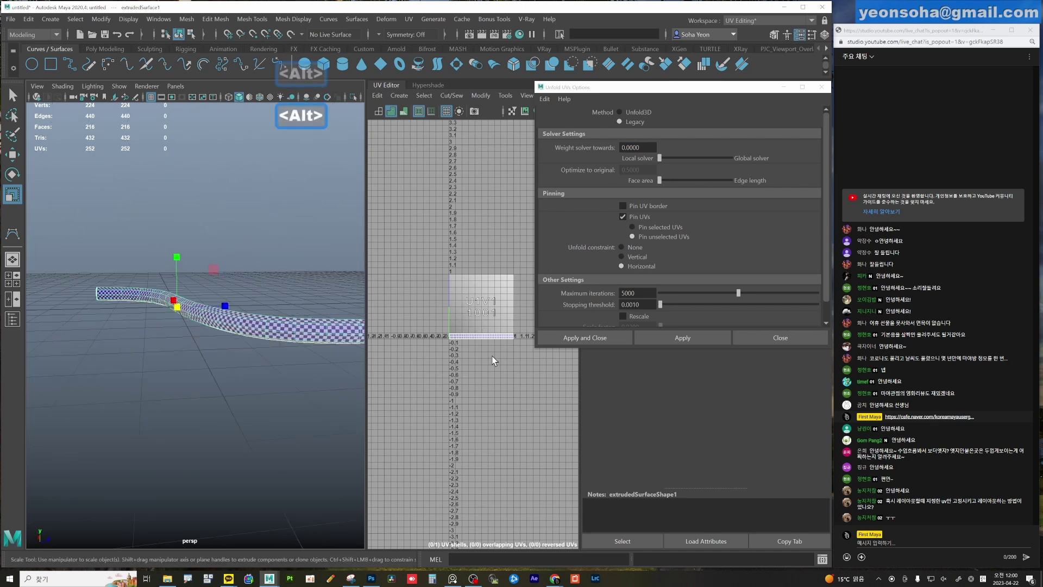
Close Unfold UVs Options and give the tube a planar projection with Ctrl+Shift+C.
click(772, 336)
mouse_move(237, 344)
alt+mouse_down()
mouse_move(188, 328)
mouse_move(201, 349)
mouse_move(195, 319)
alt+mouse_up()
key(ctrl+shift+c)
scroll(213, 324, up, 2)
Cut a seam along the whole length of the tube with 3D Cut and Sew.
scroll(162, 272, up, 2)
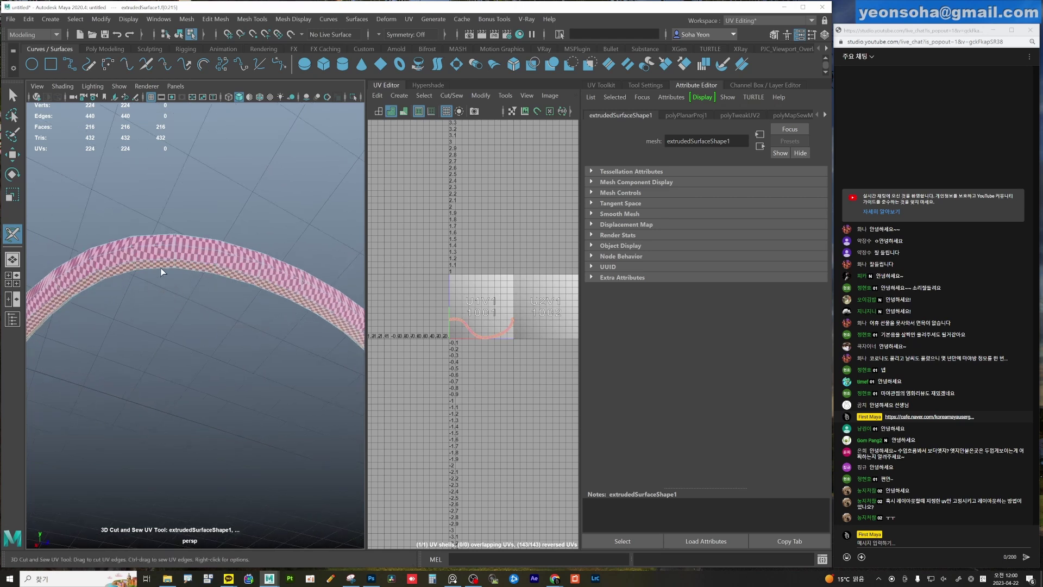
double_click(157, 261)
mouse_move(235, 326)
alt+mouse_down()
mouse_move(178, 309)
mouse_move(224, 298)
alt+mouse_up()
key(w)
scroll(505, 348, up, 4)
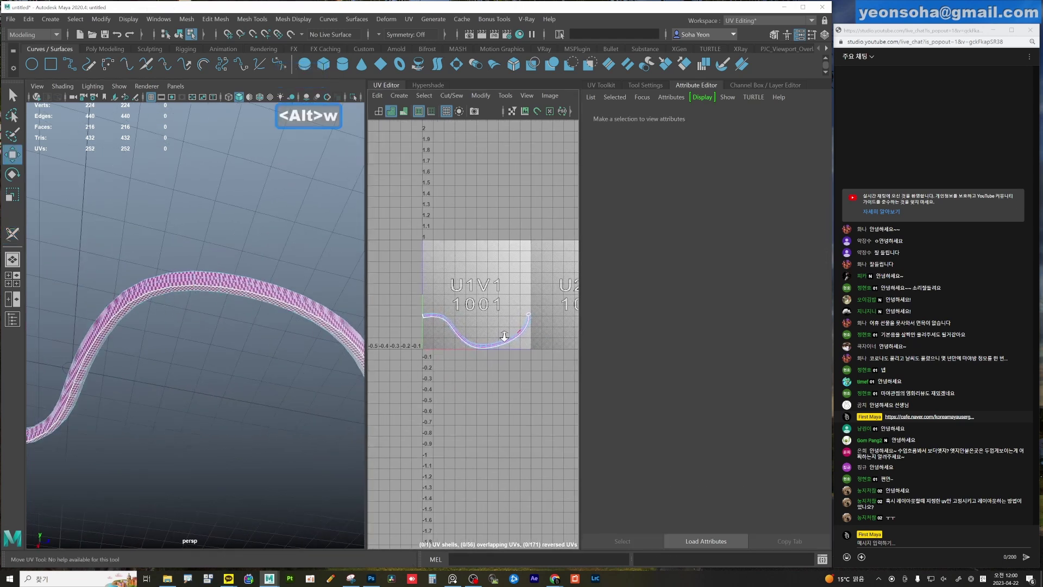
scroll(505, 348, down, 3)
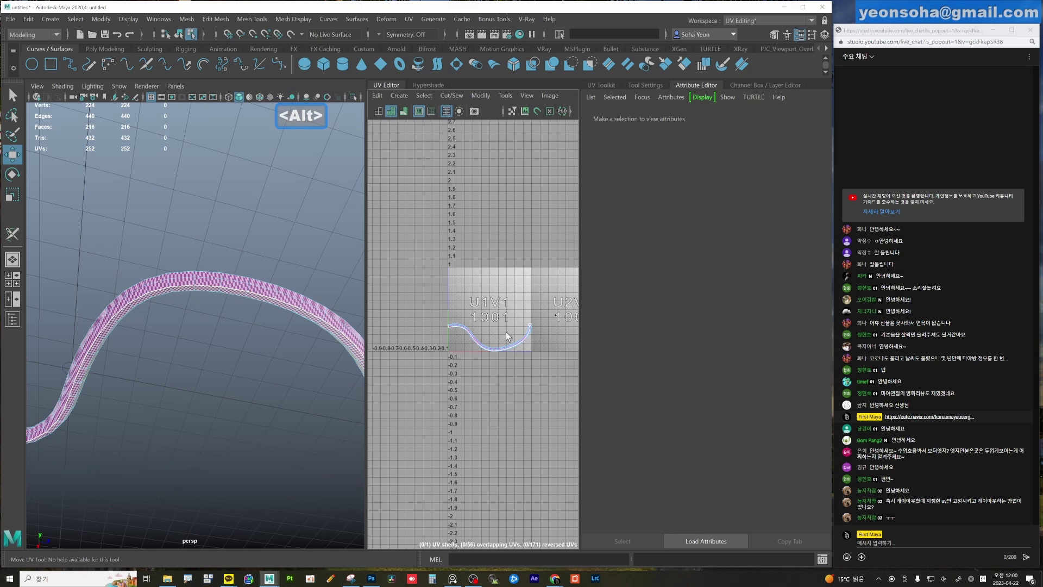
Select the tube's UV shell and unfold it using the Unfold3D method.
key(alt+4)
drag(441, 295, 547, 362)
key(d)
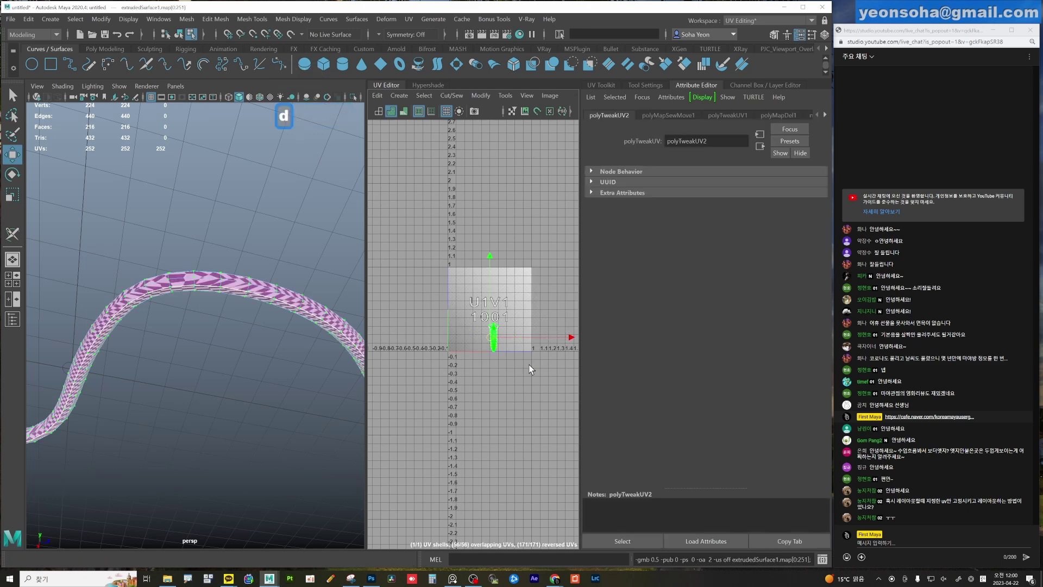
key(ctrl+z)
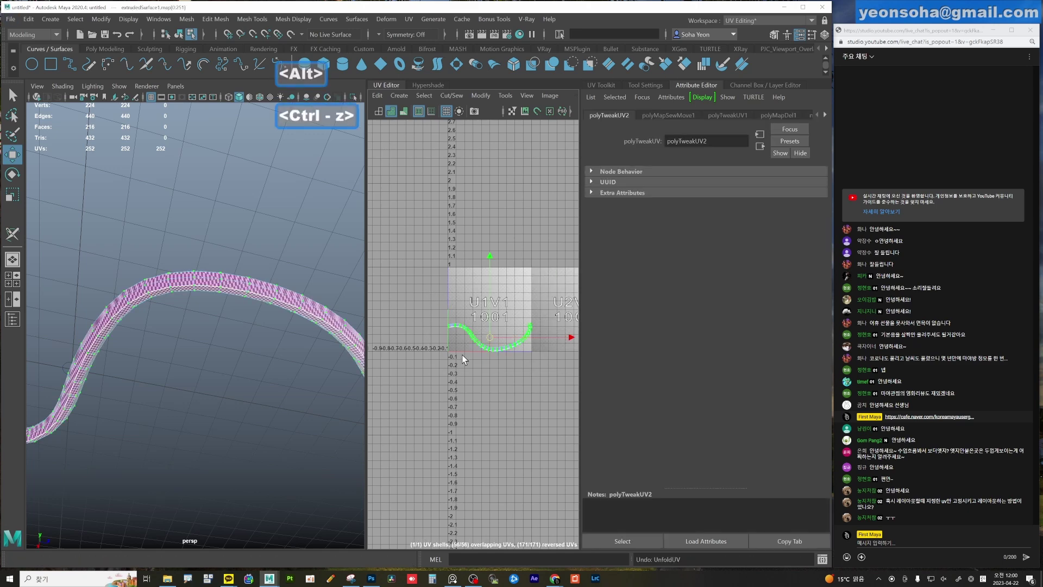
shift+right_drag(463, 359, 625, 265)
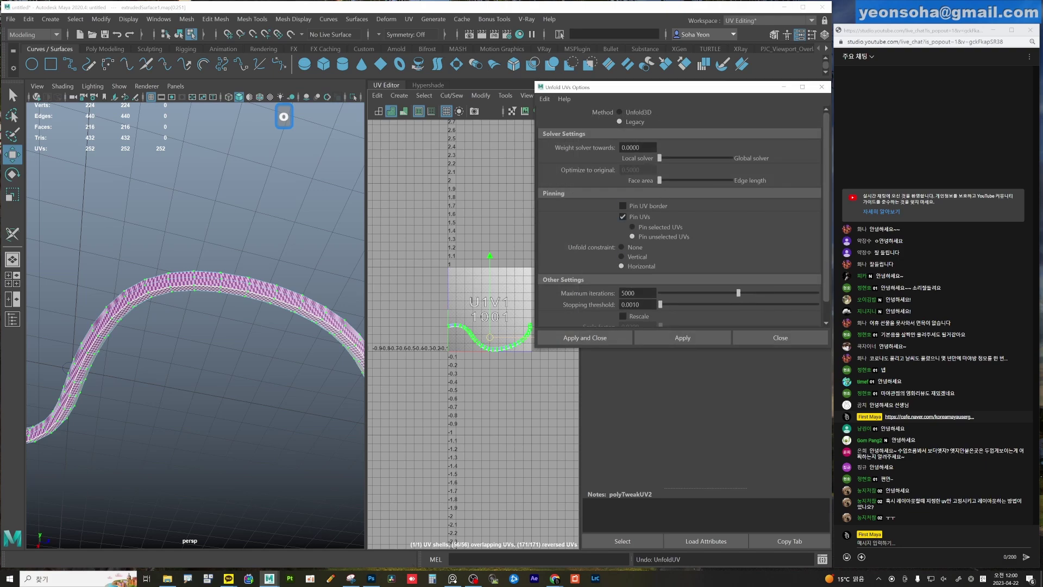
click(620, 112)
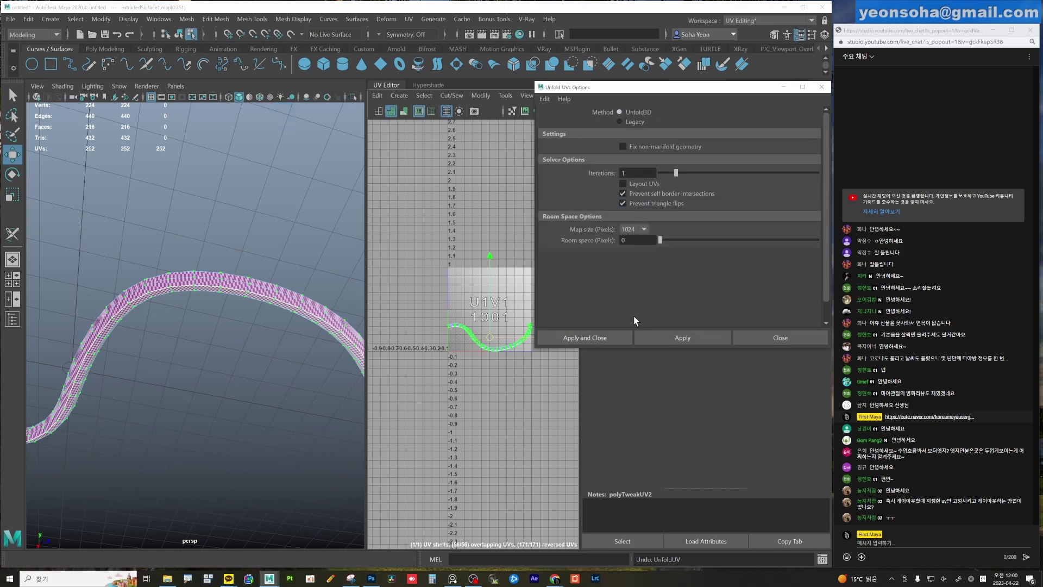
click(592, 337)
scroll(481, 351, up, 3)
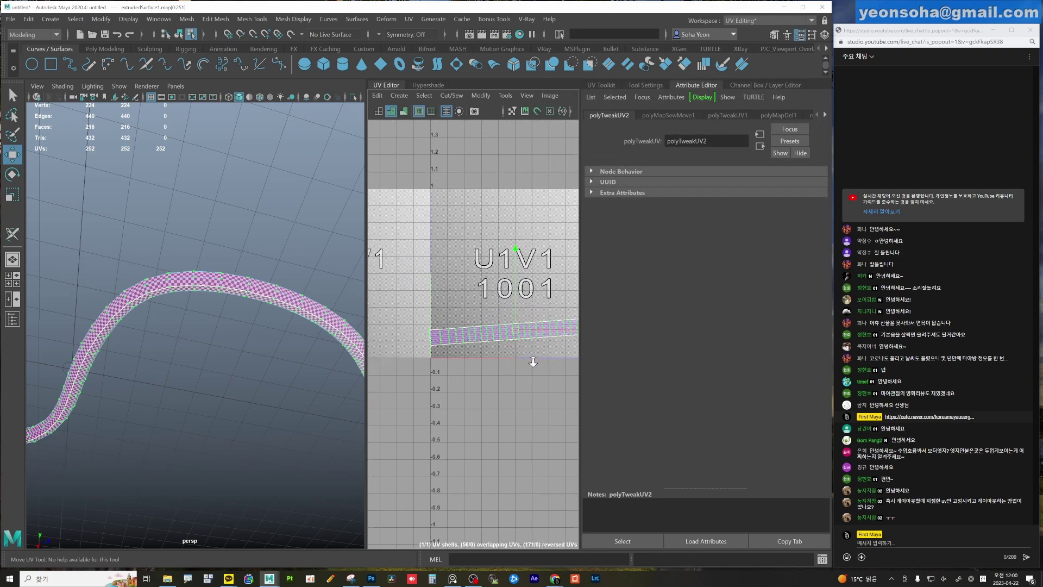
Frame the 1001 tile and straighten the tube's shell into a horizontal strip.
scroll(533, 362, up, 1)
scroll(427, 344, up, 3)
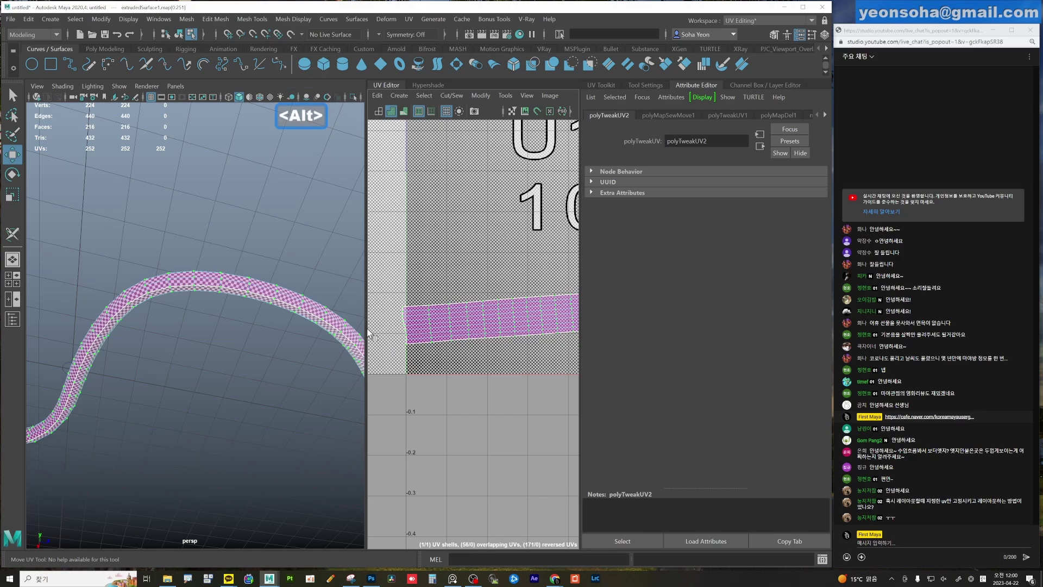
drag(366, 328, 298, 328)
scroll(451, 358, down, 3)
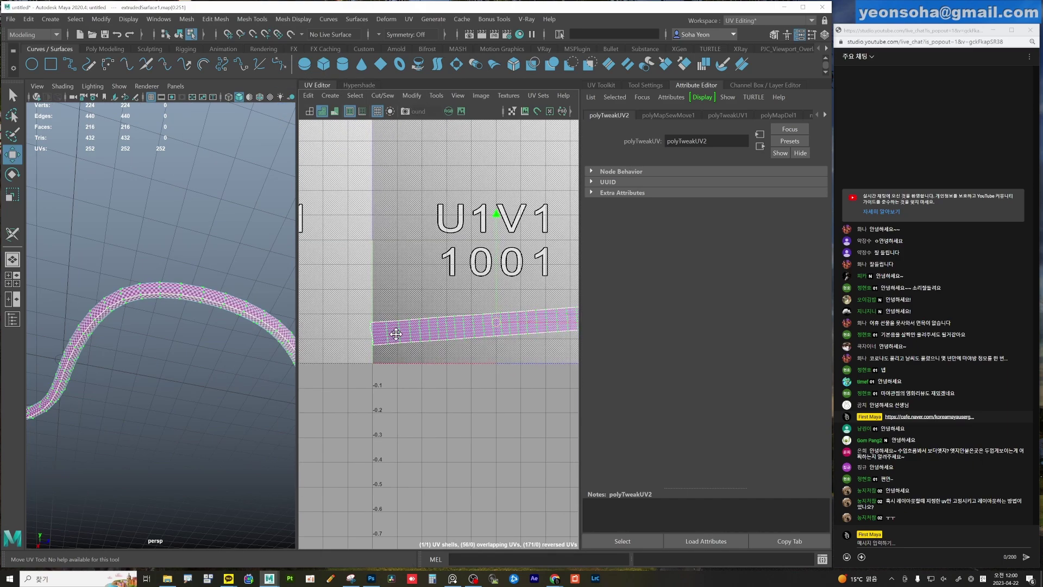
alt+middle_drag(543, 305, 474, 298)
scroll(452, 338, up, 3)
scroll(423, 331, up, 2)
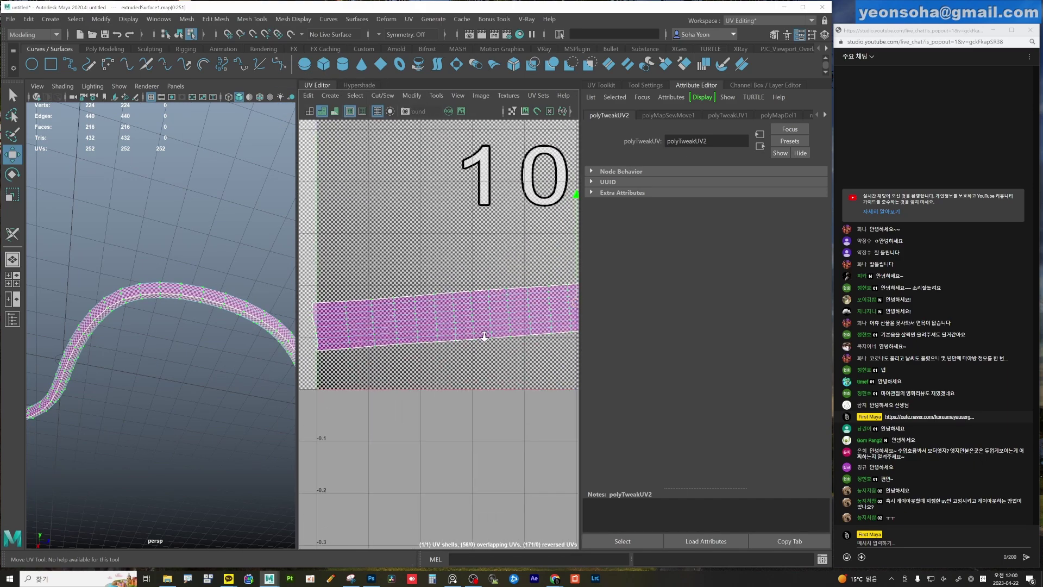
scroll(494, 335, up, 2)
scroll(484, 315, up, 2)
key(a)
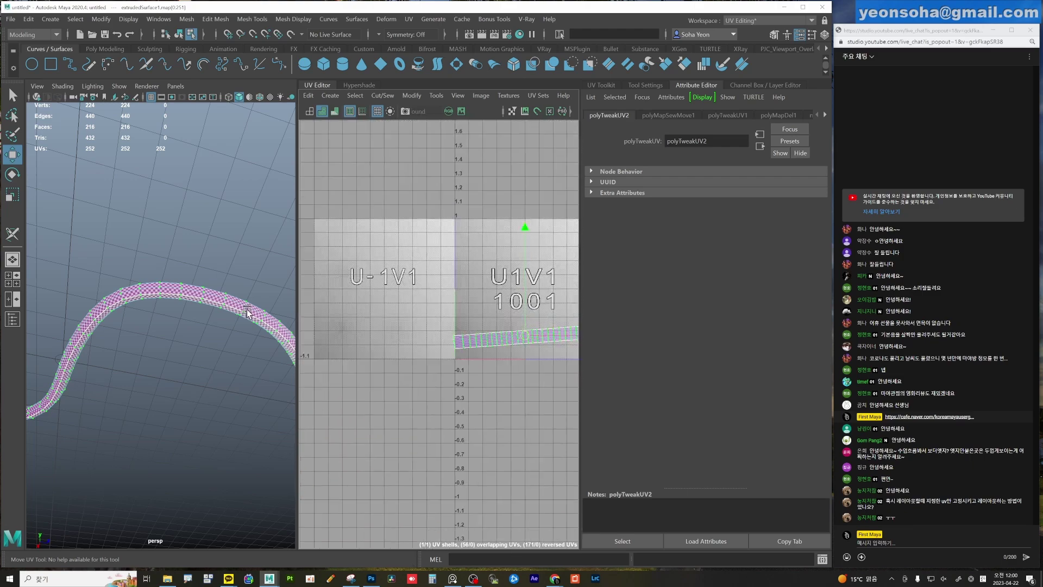
key(alt+a)
Lay out the straightened UV strip along the bottom of the 0–1 tile.
alt+right_drag(393, 328, 392, 364)
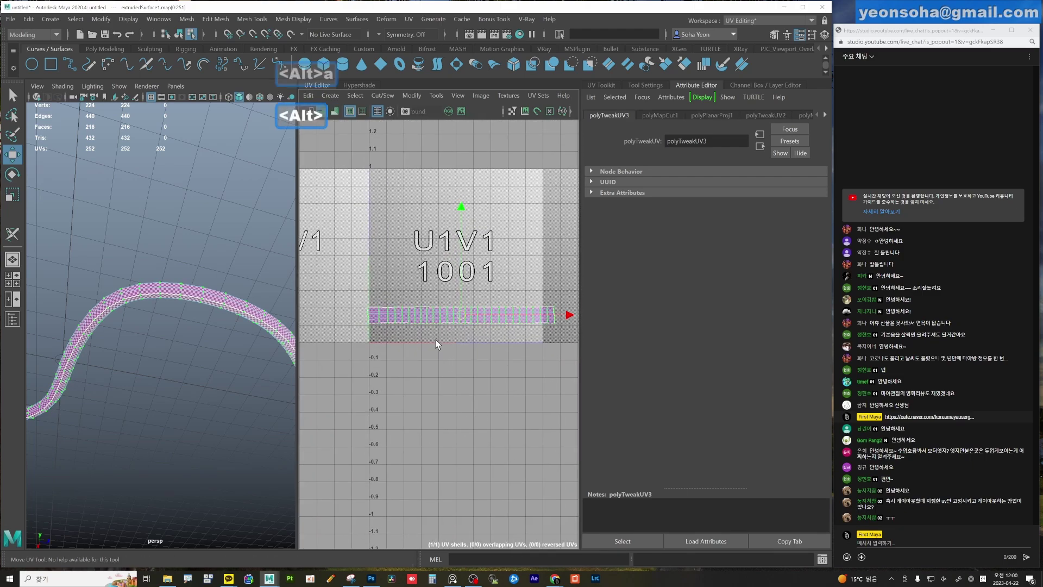
scroll(392, 365, up, 2)
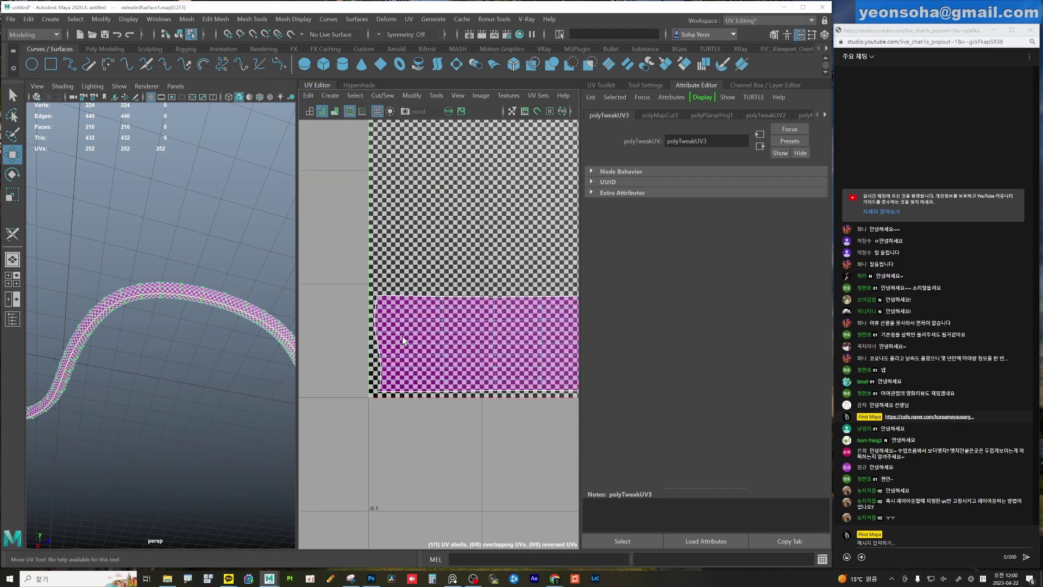
scroll(389, 331, up, 1)
alt+right_drag(494, 343, 464, 325)
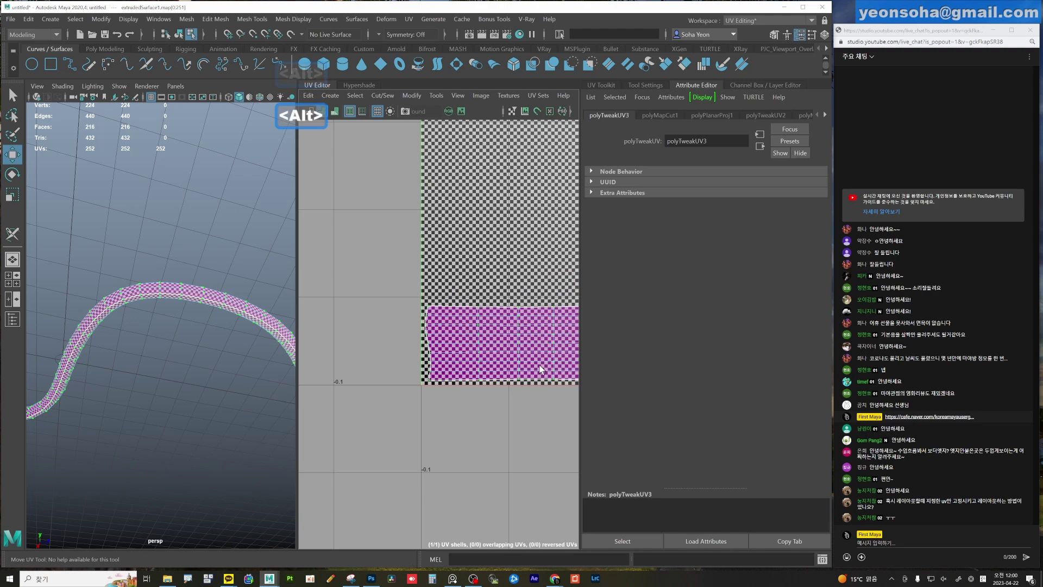
scroll(541, 370, down, 3)
alt+middle_drag(540, 369, 415, 343)
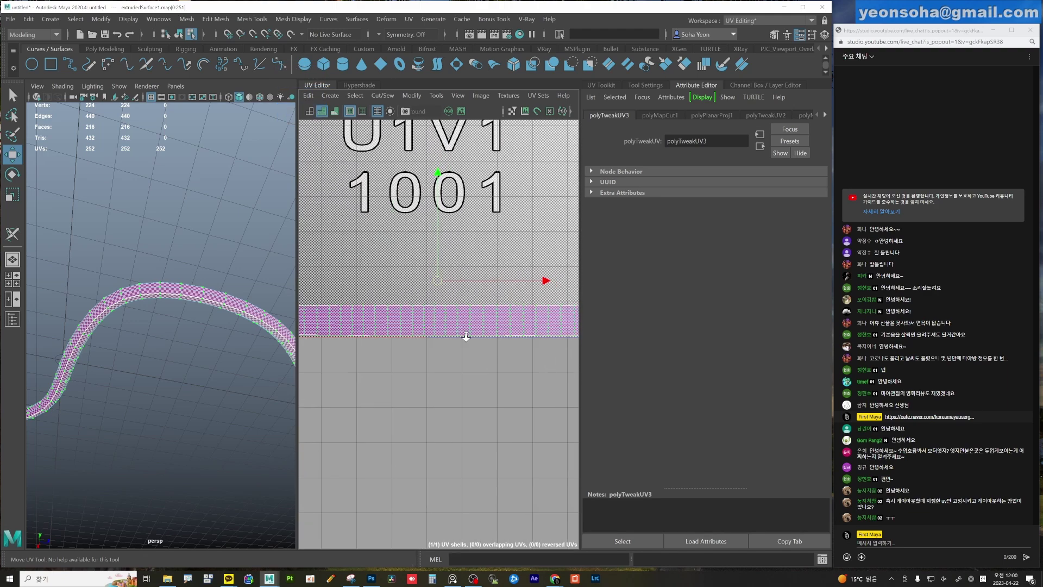
scroll(466, 337, up, 1)
scroll(471, 321, up, 1)
mouse_move(438, 316)
alt+right_down()
mouse_move(552, 331)
mouse_move(364, 307)
alt+right_up()
alt+middle_drag(473, 346, 373, 314)
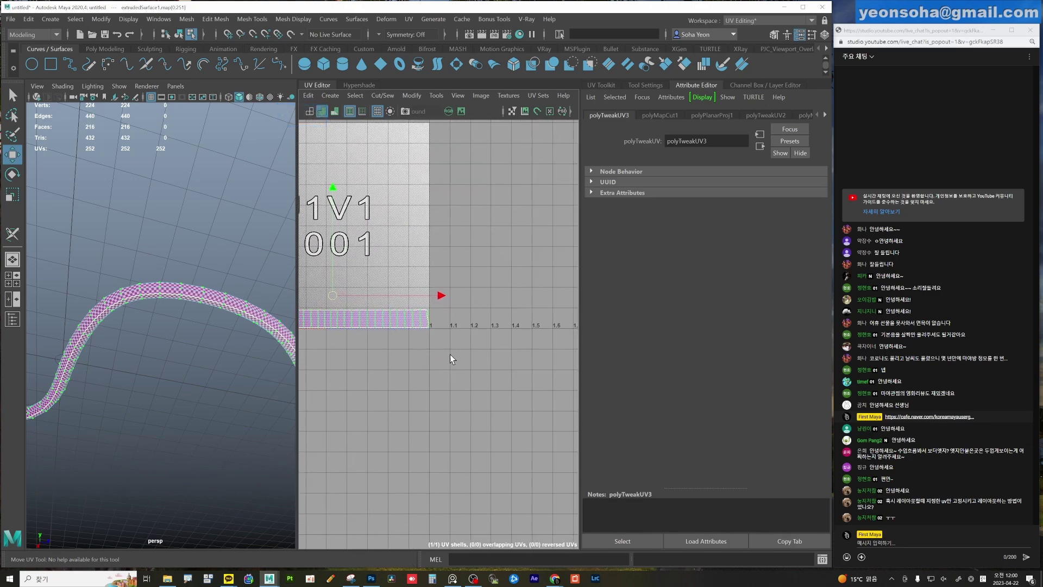
scroll(451, 360, up, 2)
scroll(414, 340, up, 2)
scroll(429, 345, up, 2)
scroll(440, 349, up, 2)
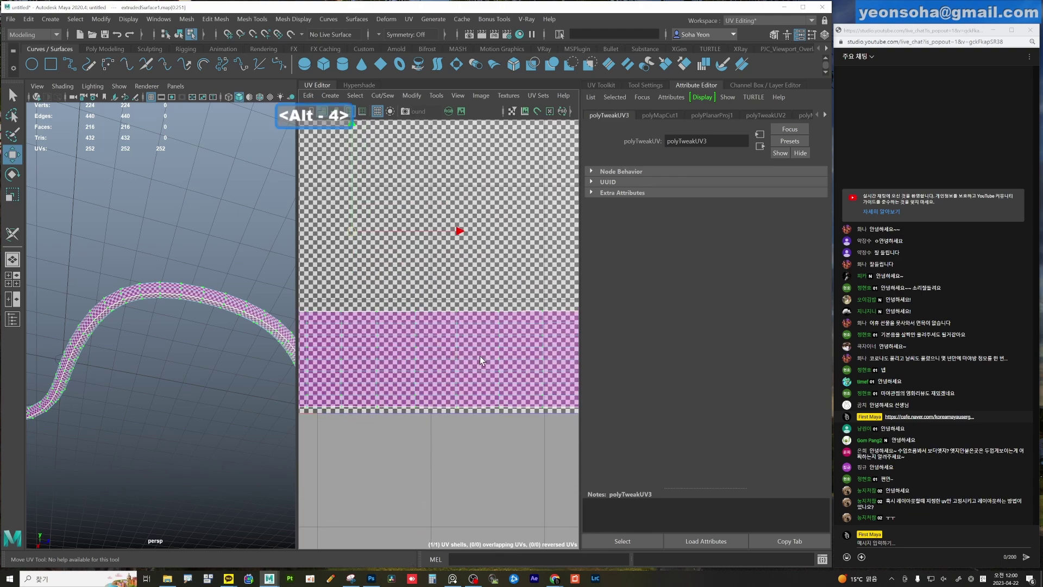
key(ctrl+l)
scroll(462, 348, down, 2)
scroll(467, 359, down, 2)
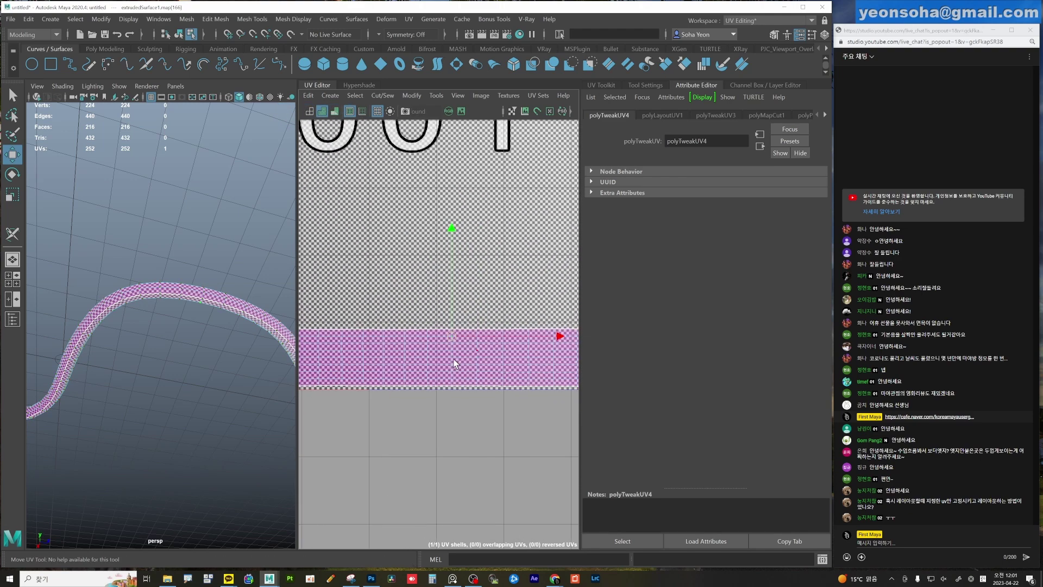
Select UVs at the shell's lower-left corner and bring up the UV Toolkit.
key(8)
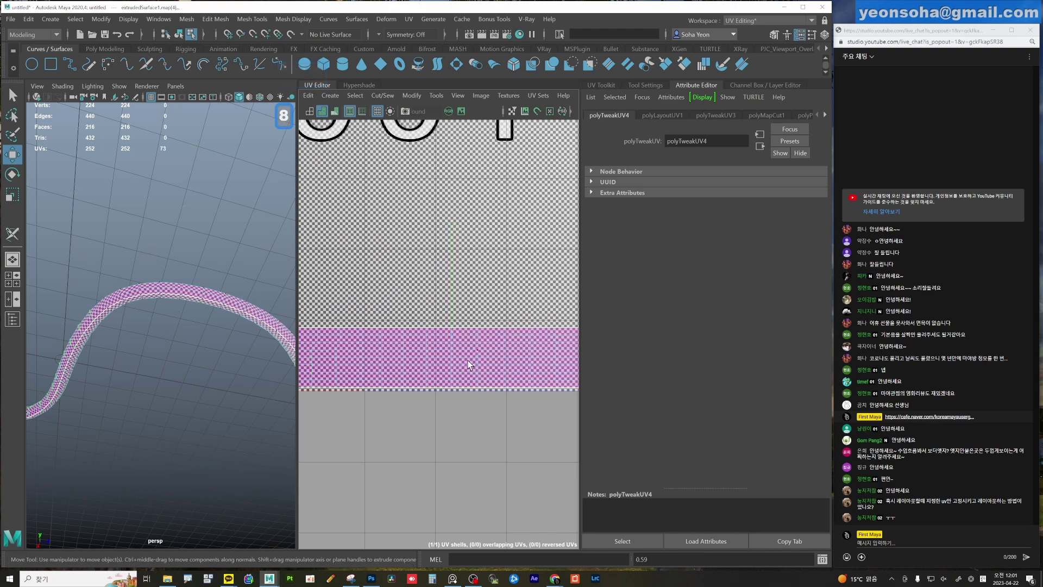
scroll(438, 369, down, 3)
alt+middle_drag(350, 361, 479, 364)
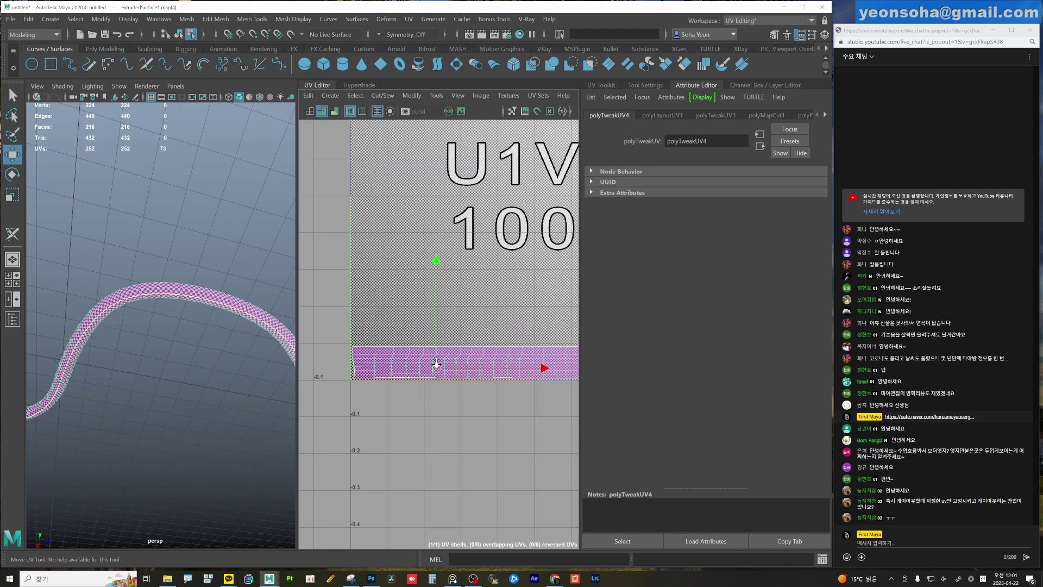
scroll(353, 362, down, 2)
click(429, 379)
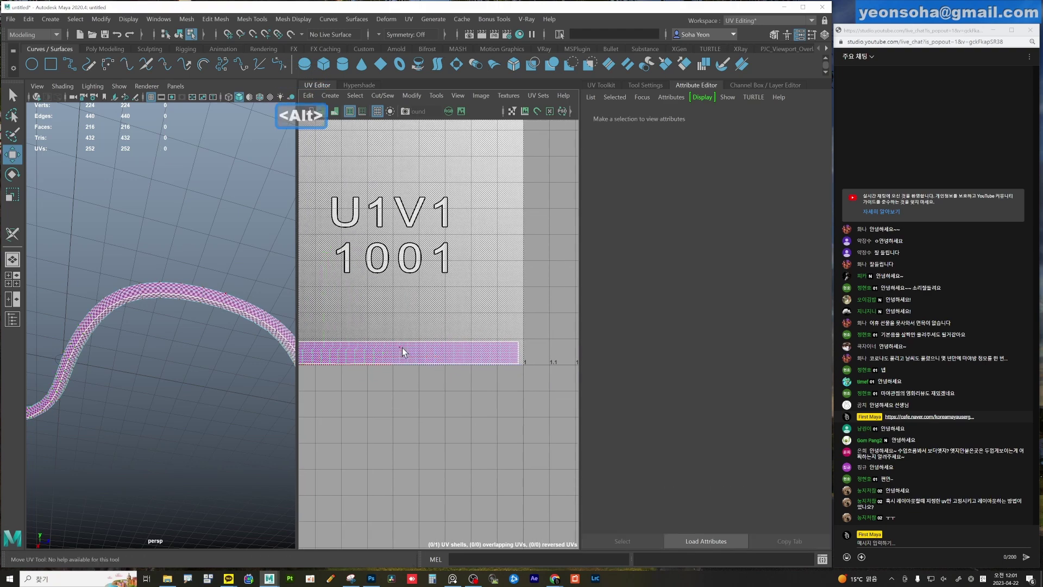
click(402, 349)
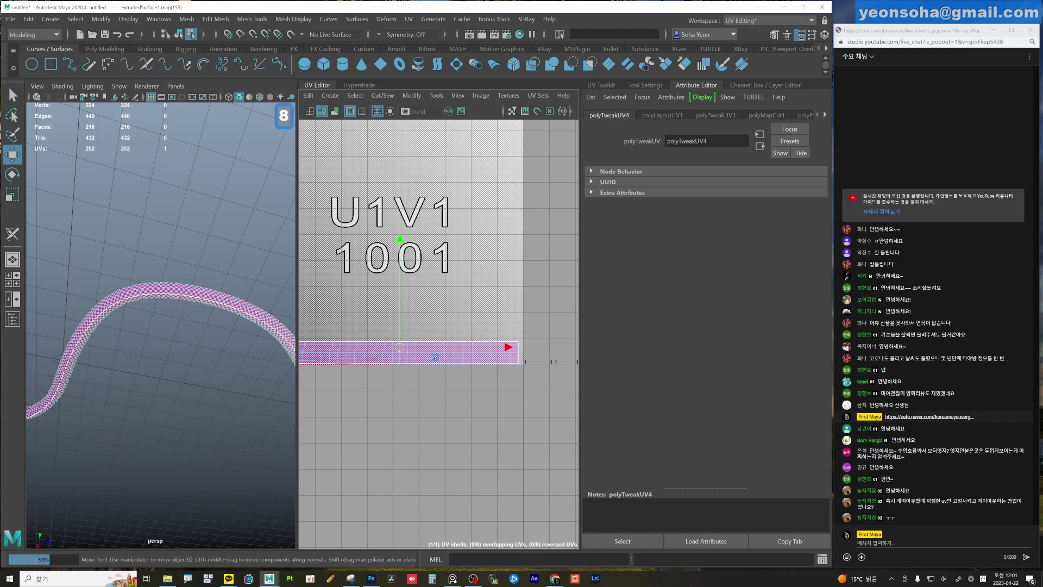
shift+click(434, 357)
alt+middle_drag(408, 368, 498, 367)
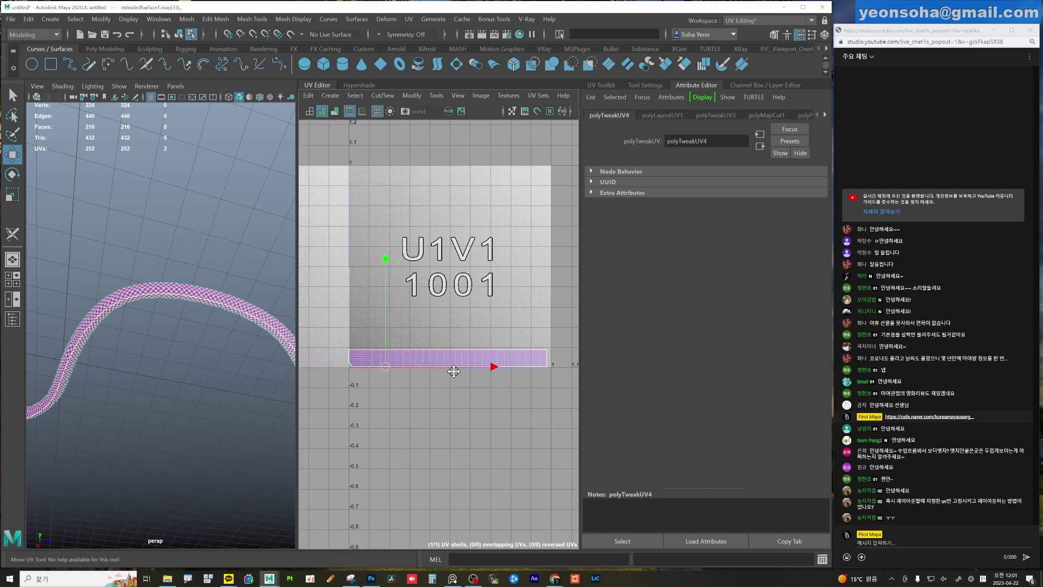
scroll(512, 396, up, 4)
scroll(543, 400, up, 4)
scroll(438, 354, up, 3)
key(alt+w)
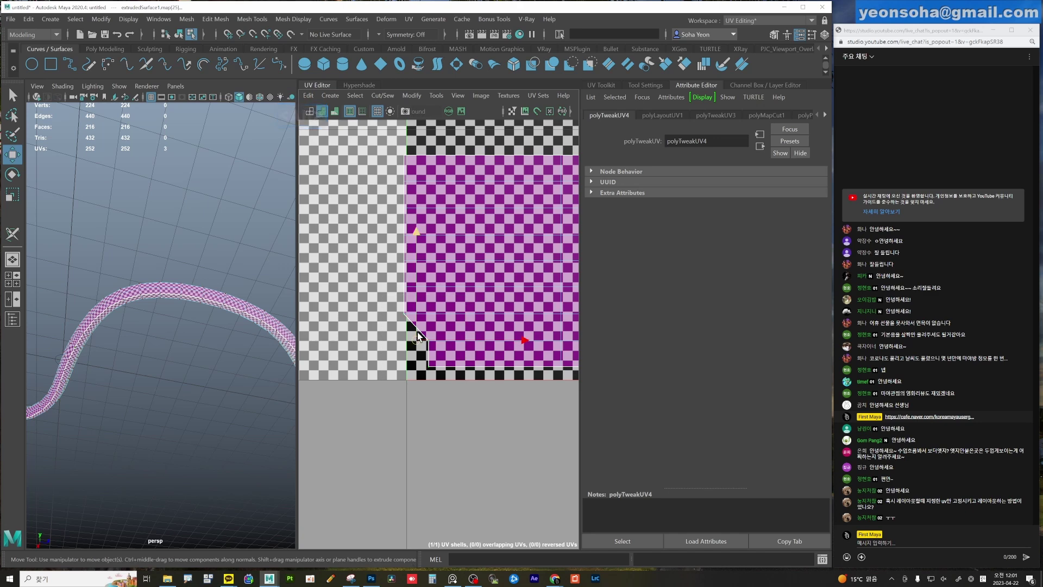
shift+click(396, 300)
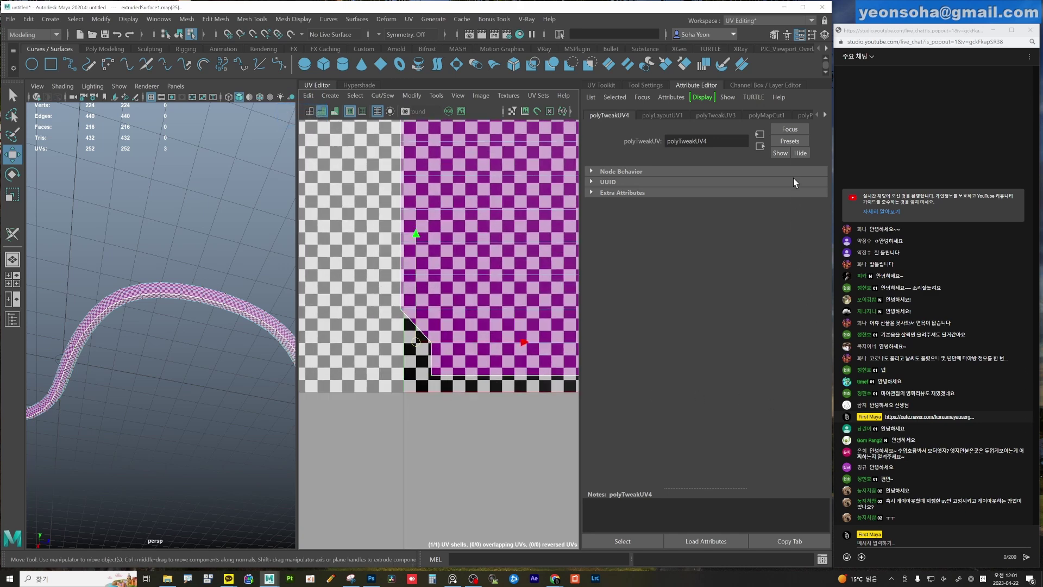
click(605, 84)
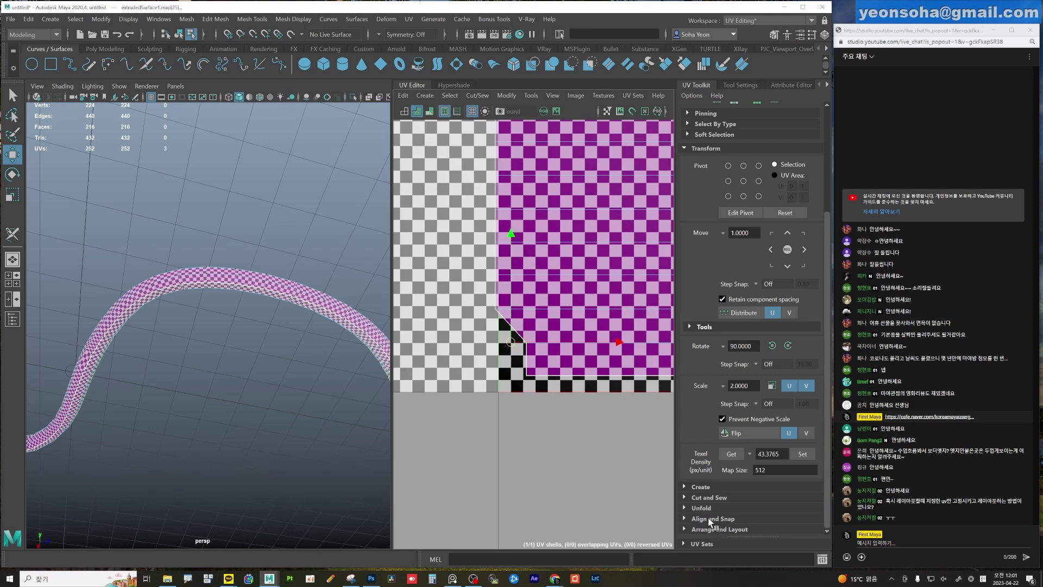
Scroll the UV Toolkit down to Align and Snap and frame the strip shell.
scroll(748, 511, down, 1)
scroll(748, 488, down, 1)
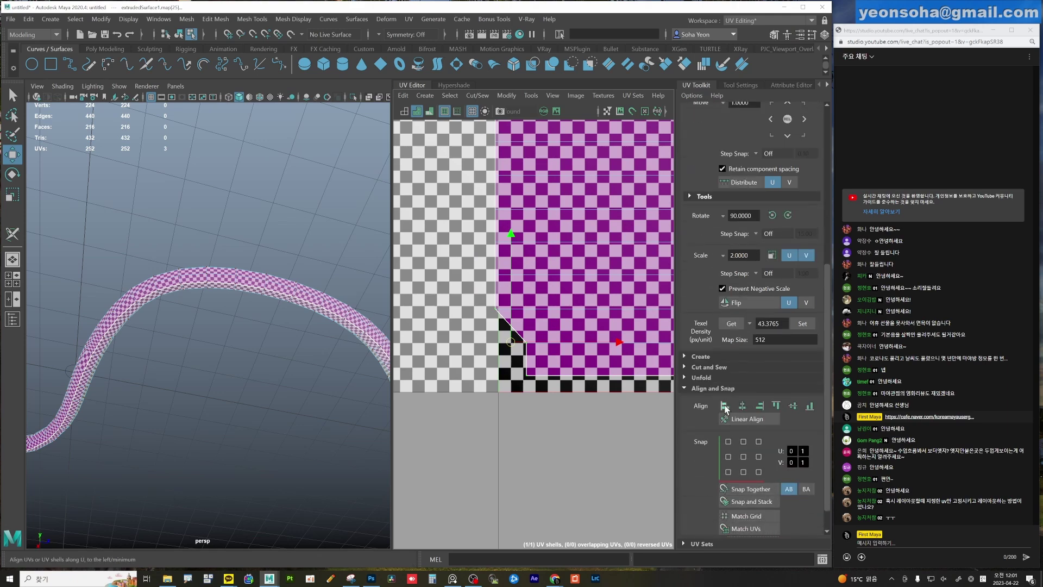
scroll(549, 381, down, 1)
scroll(531, 375, down, 1)
scroll(531, 375, down, 1)
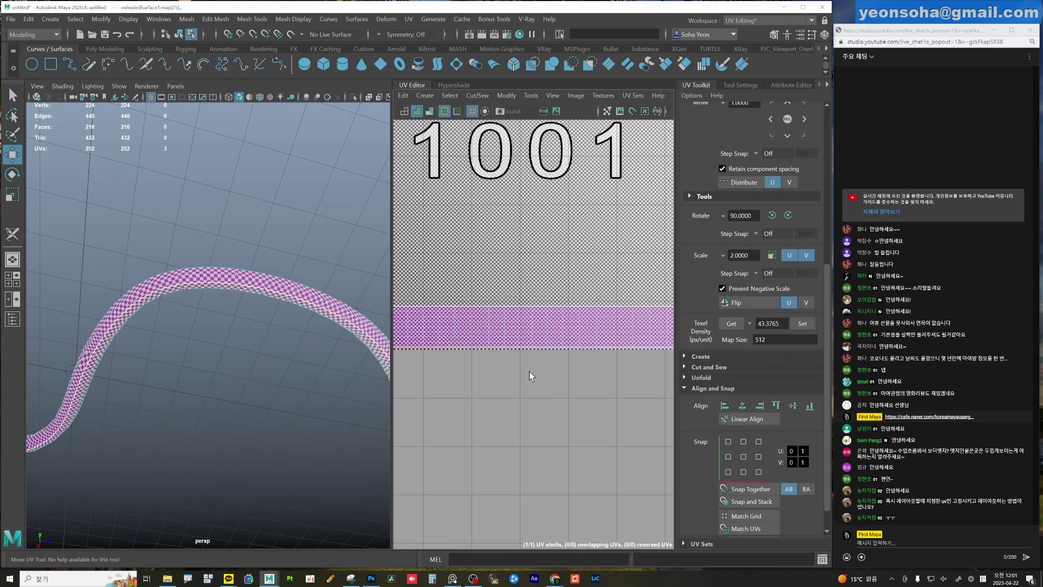
scroll(531, 376, down, 2)
scroll(670, 407, down, 1)
key(f)
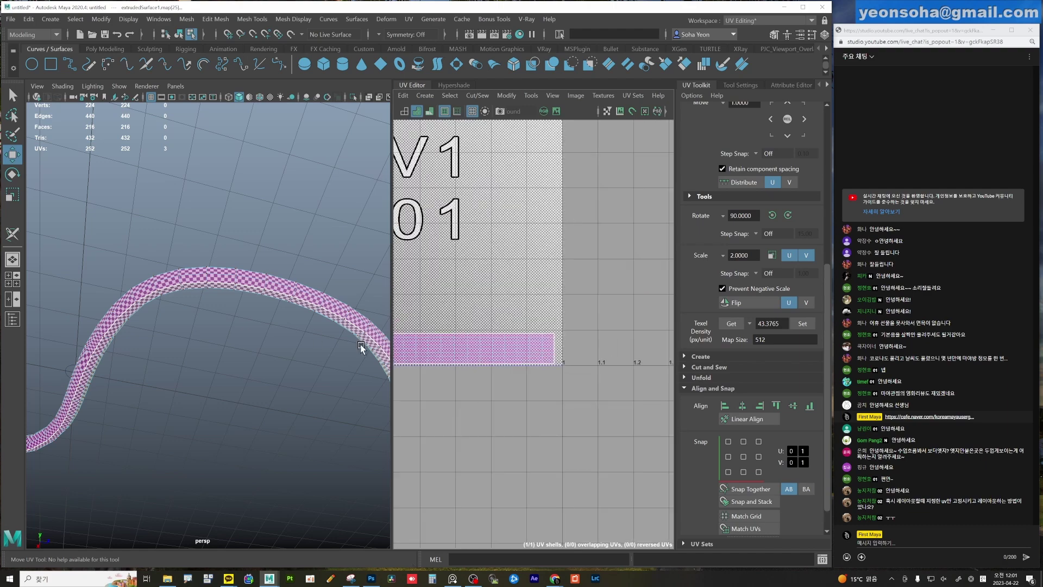
mouse_move(371, 357)
alt+mouse_down()
mouse_move(226, 341)
mouse_move(235, 377)
alt+mouse_up()
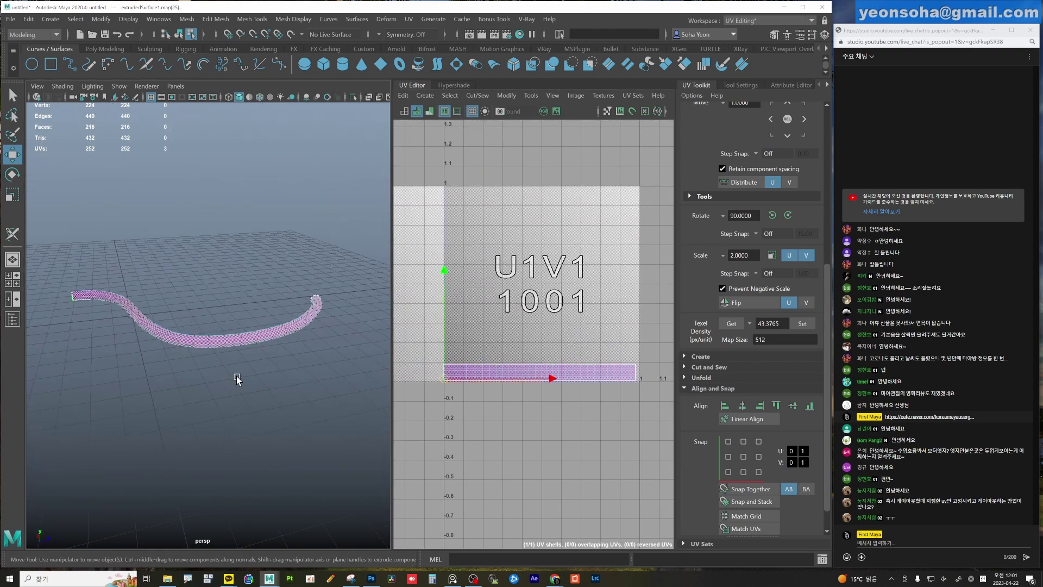
key(alt+grave)
mouse_move(510, 383)
alt+right_down()
mouse_move(540, 403)
mouse_move(539, 366)
alt+right_up()
Select the entire UV shell and review the Align buttons.
key(alt+4)
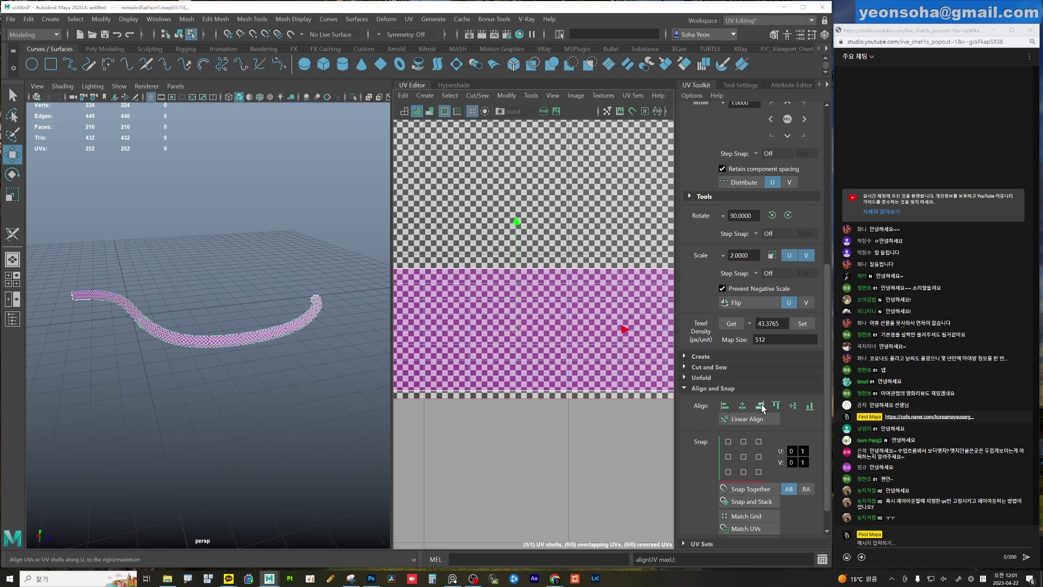
scroll(412, 383, down, 5)
scroll(411, 383, down, 3)
scroll(536, 400, down, 3)
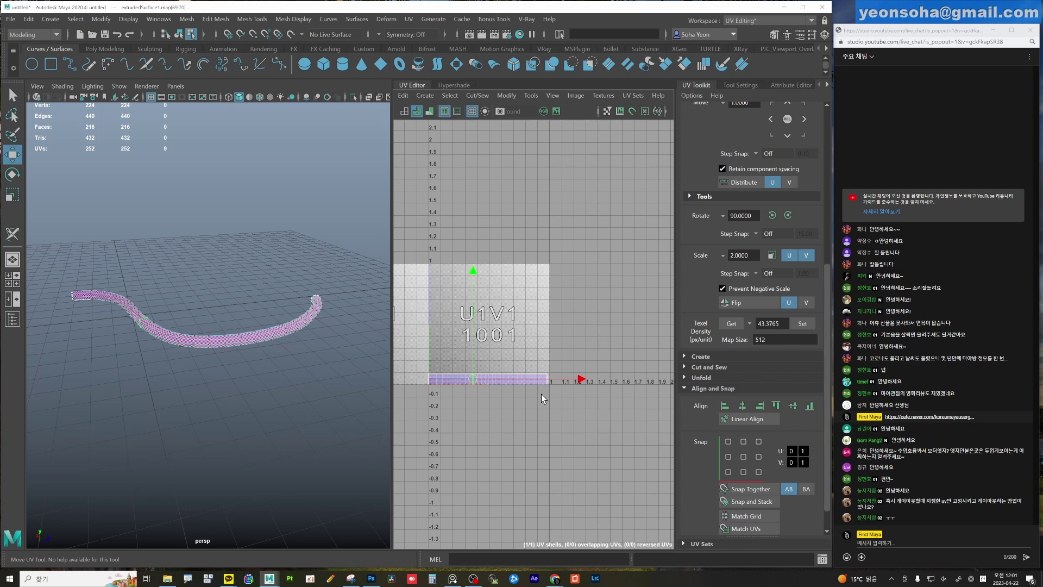
mouse_move(251, 282)
alt+mouse_down()
mouse_move(198, 342)
mouse_move(218, 334)
alt+mouse_up()
Delete the tube mesh, keeping the curve, and create a polygon cylinder.
scroll(228, 359, up, 2)
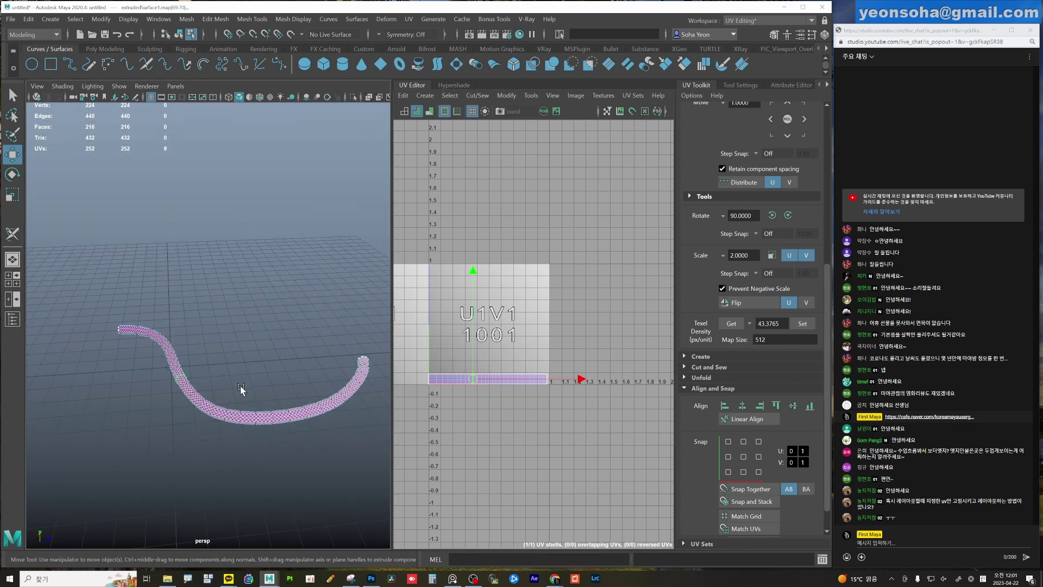
scroll(240, 391, up, 2)
key(alt+grave)
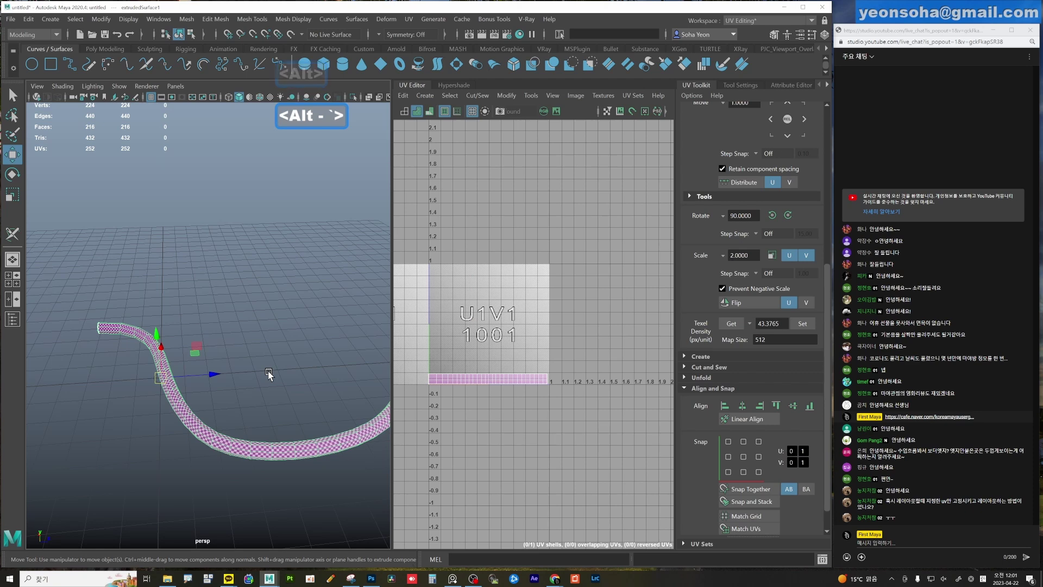
key(ctrl+grave)
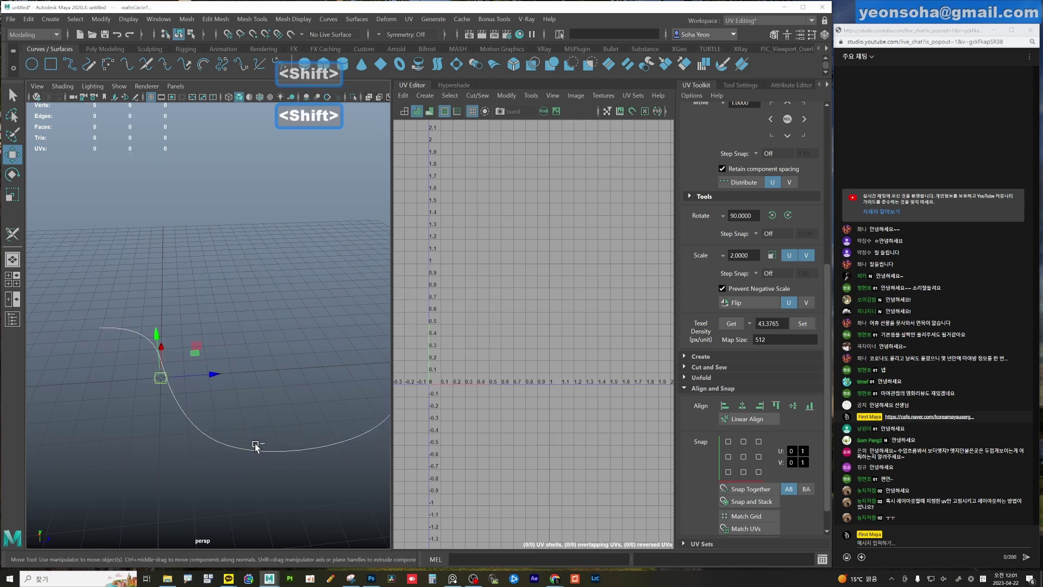
shift+right_click(231, 322)
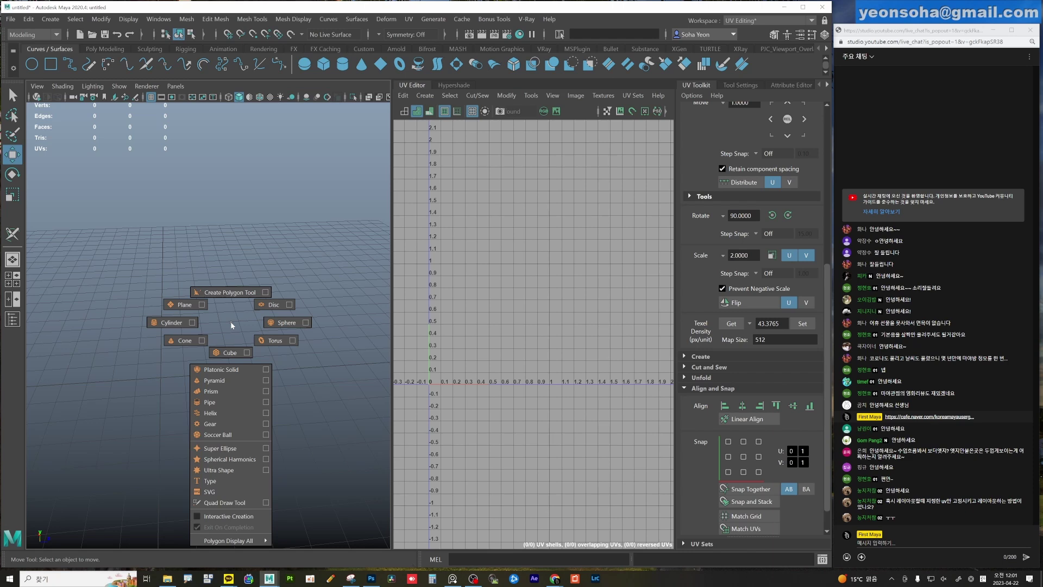
click(174, 324)
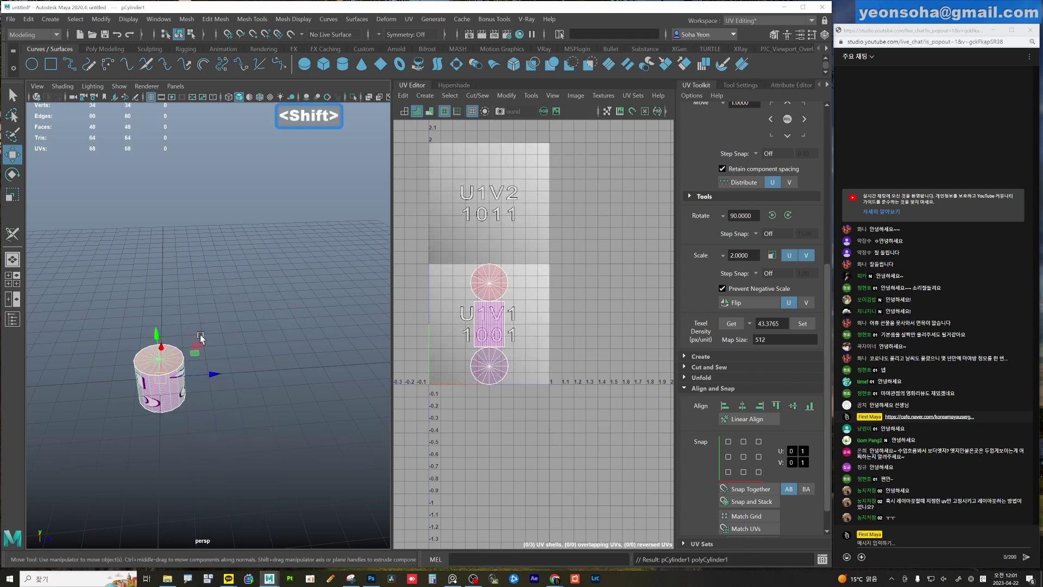
Scale the cylinder's top ring of vertices down so it tapers.
alt+drag(159, 350, 195, 337)
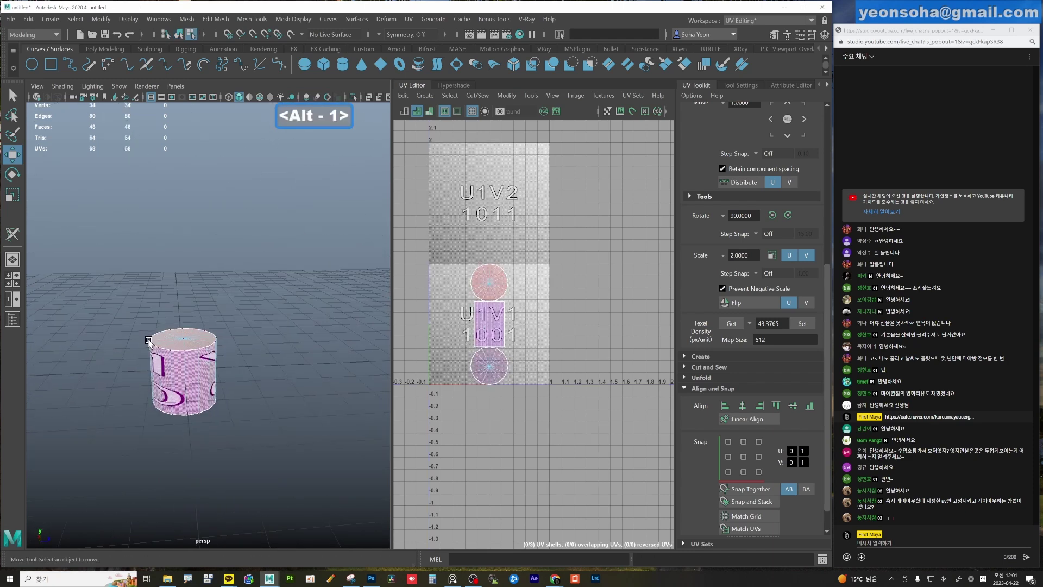
drag(117, 314, 245, 361)
key(r)
drag(184, 343, 206, 375)
click(227, 386)
click(203, 416)
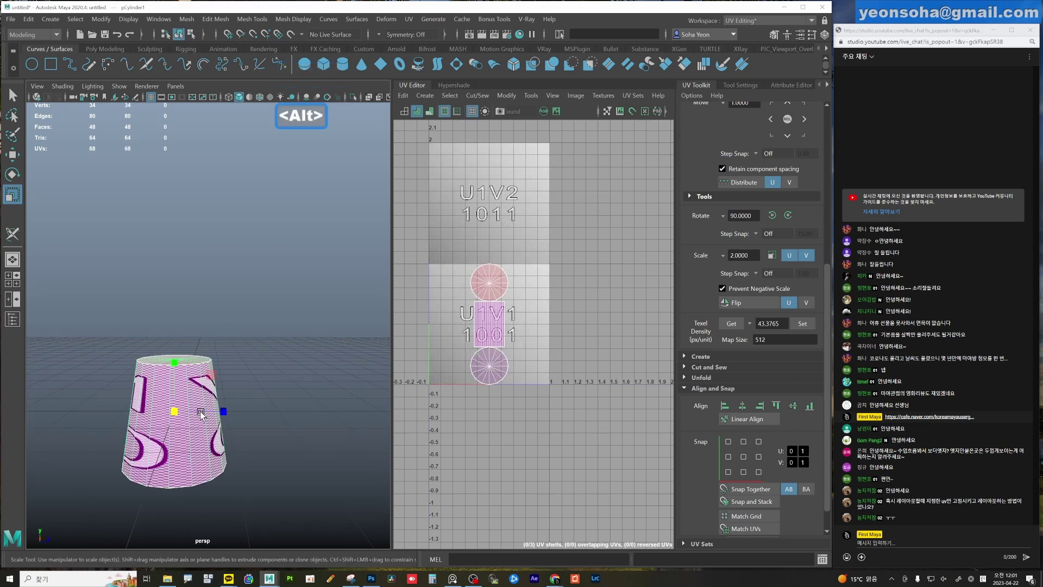
alt+right_drag(490, 350, 545, 356)
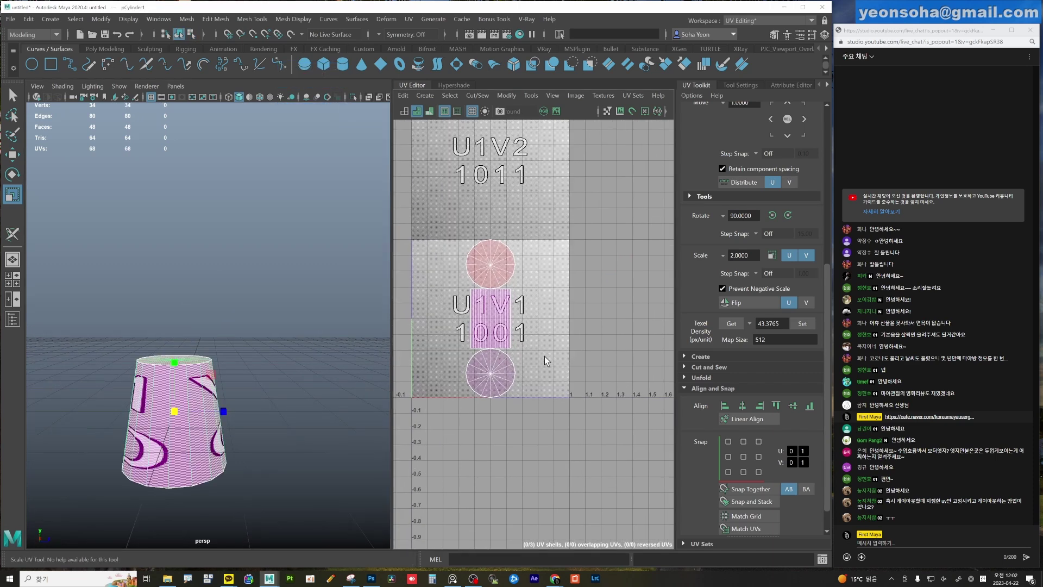
Select the cylinder's UVs and unfold the side shell into an arc.
drag(422, 213, 578, 332)
mouse_move(579, 332)
shift+right_down()
mouse_move(546, 338)
mouse_move(538, 326)
shift+right_up()
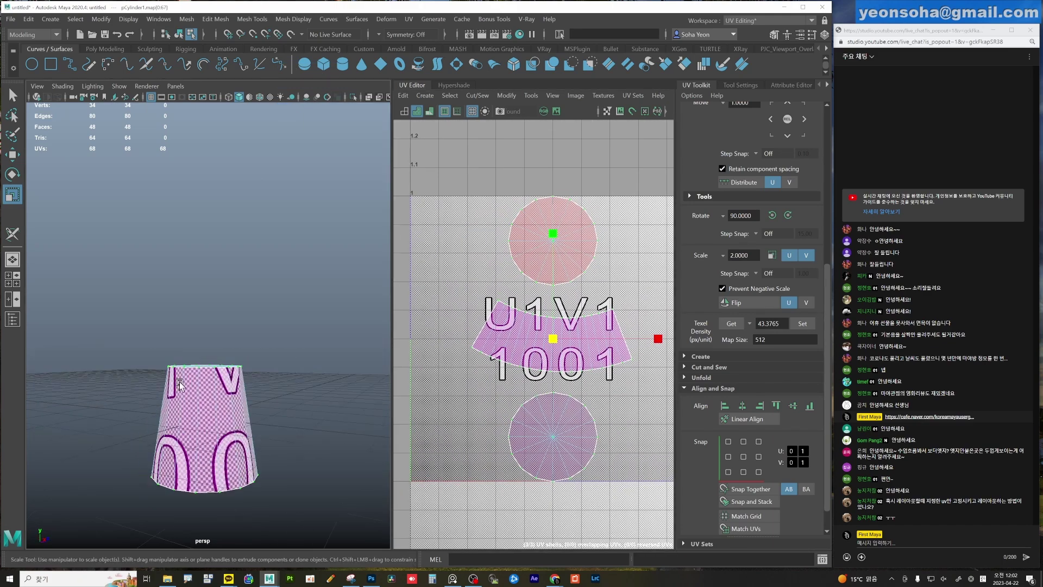
alt+drag(354, 368, 206, 382)
scroll(200, 446, up, 3)
alt+drag(203, 477, 233, 405)
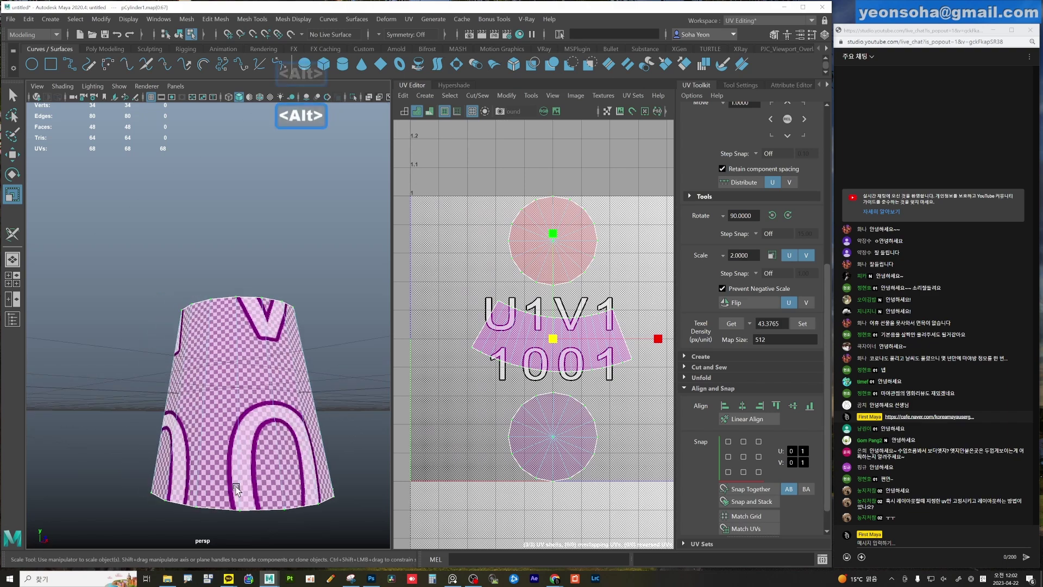
alt+middle_drag(568, 378, 480, 402)
scroll(479, 402, up, 2)
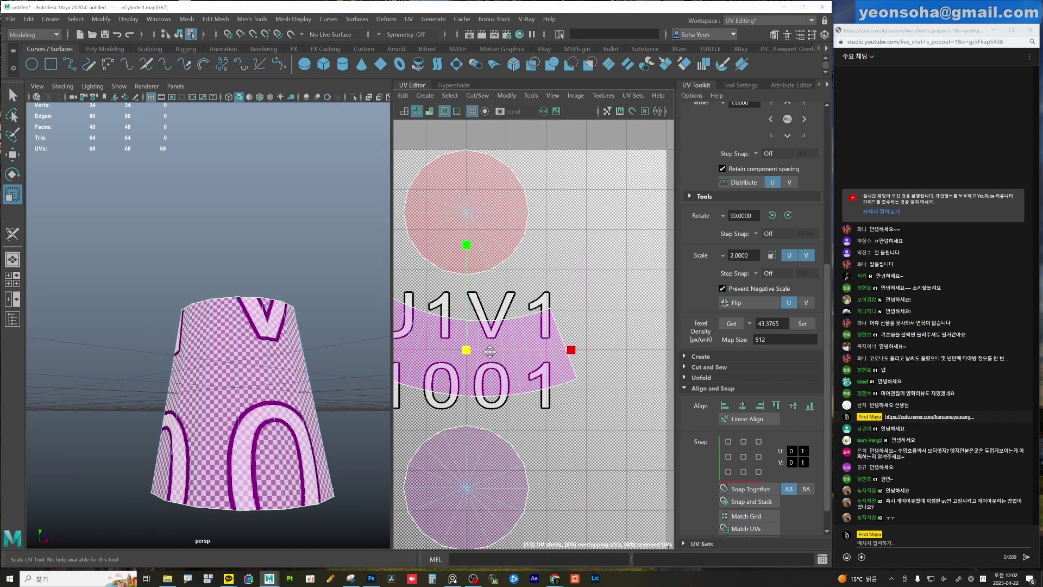
alt+middle_drag(393, 320, 439, 329)
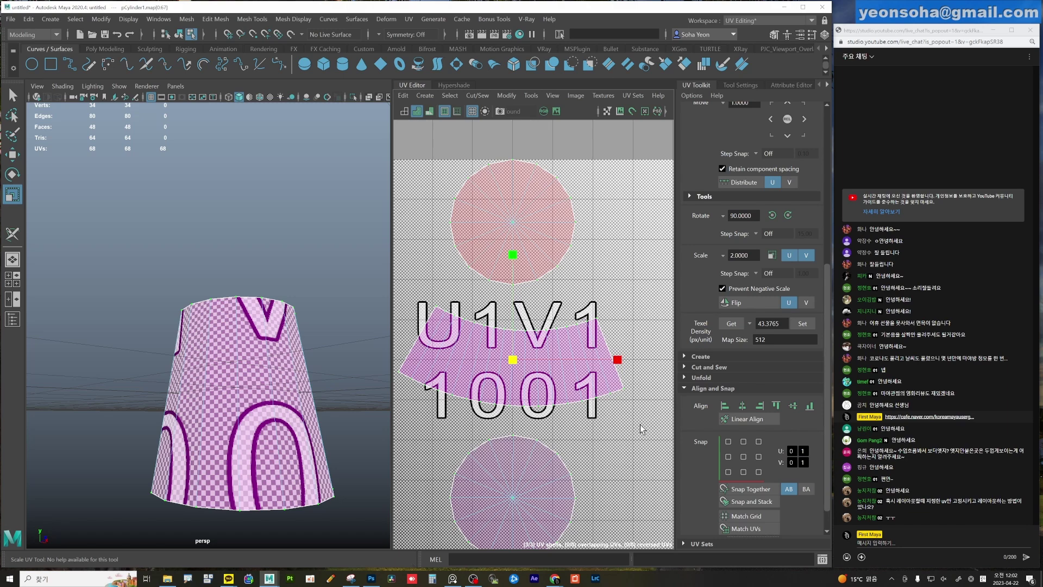
Straighten the curved side shell into a flat rectangle between the cap circles.
mouse_move(518, 349)
alt+right_down()
mouse_move(541, 312)
mouse_move(565, 362)
alt+right_up()
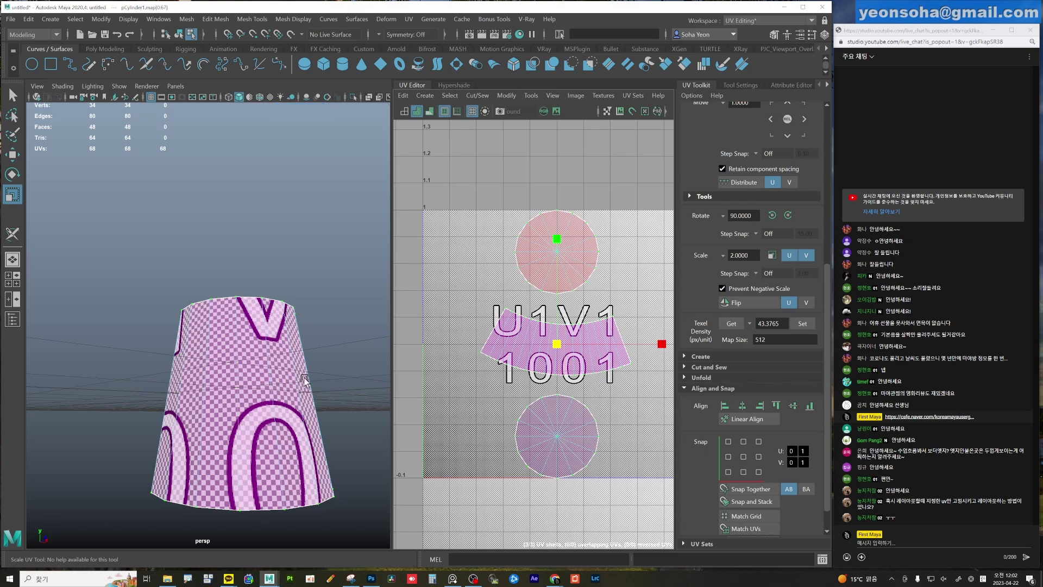
scroll(603, 335, up, 5)
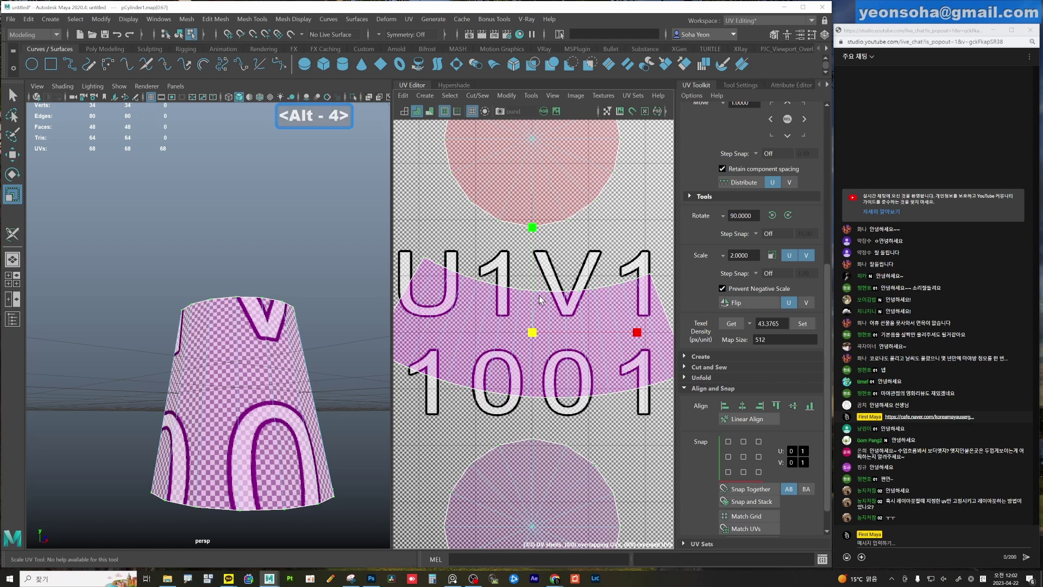
click(537, 298)
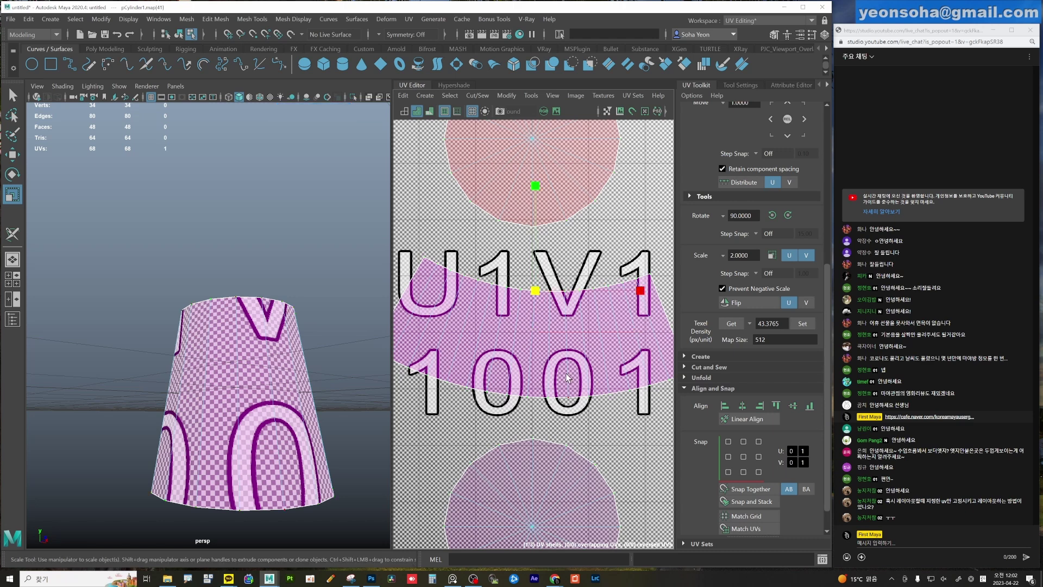
key(8)
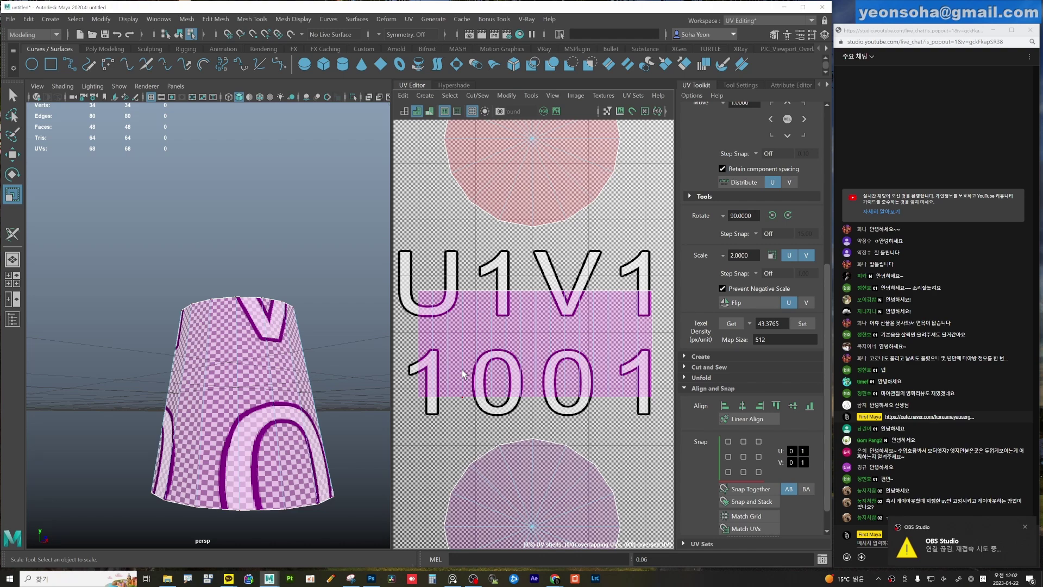
drag(463, 374, 445, 249)
Lay out the three shells so the side rectangle spans the 1001 tile's bottom.
key(f)
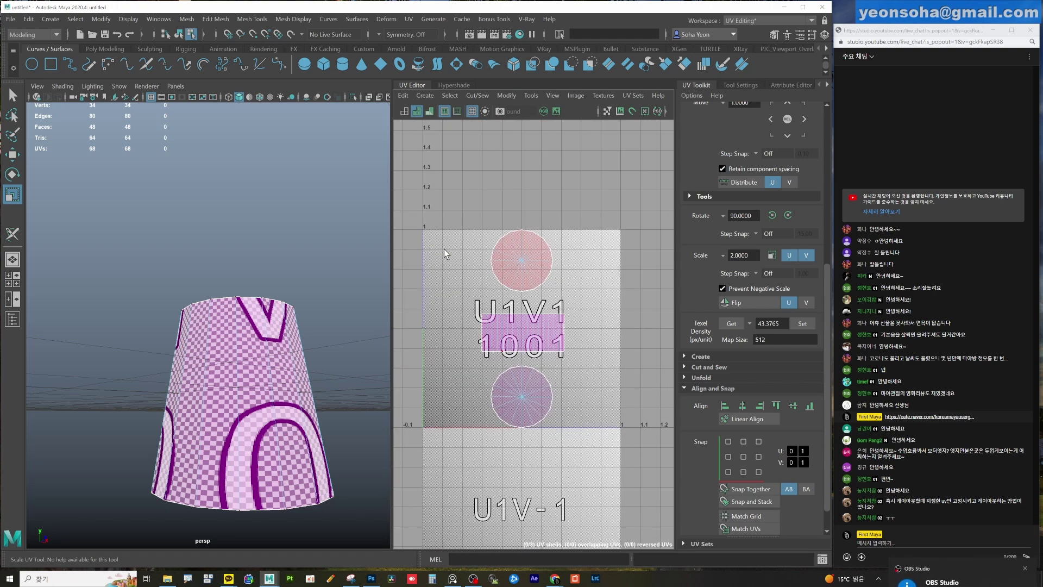
key(ctrl+z)
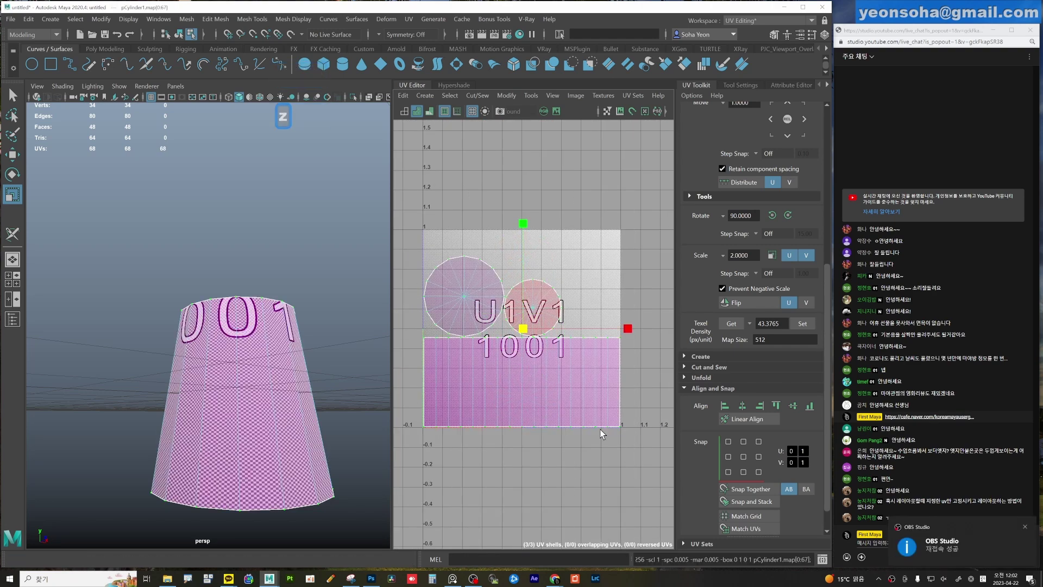
alt+drag(272, 380, 242, 321)
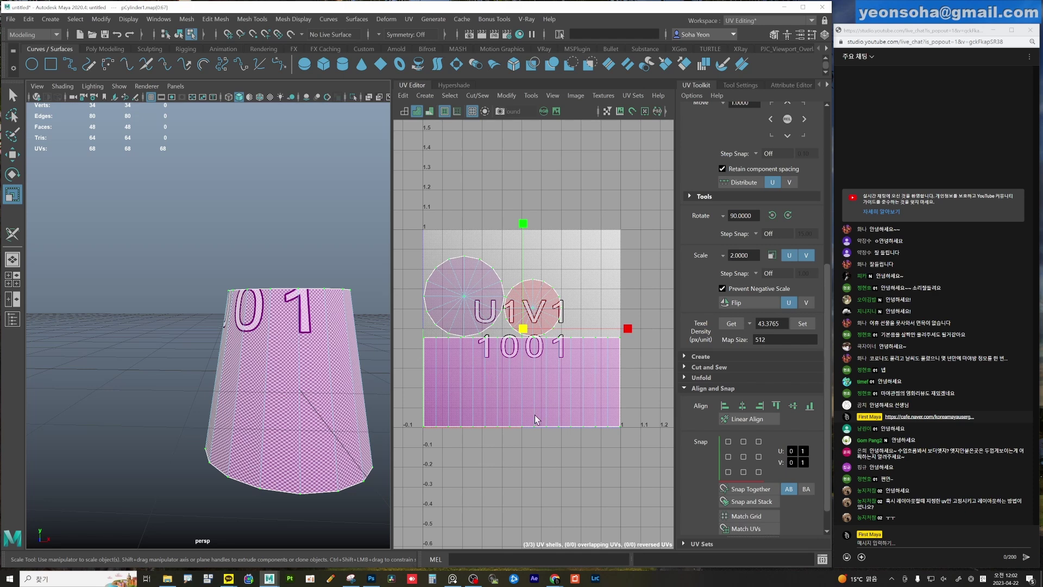
mouse_move(297, 391)
alt+right_down()
mouse_move(314, 384)
mouse_move(280, 354)
mouse_move(233, 354)
mouse_move(228, 375)
alt+right_up()
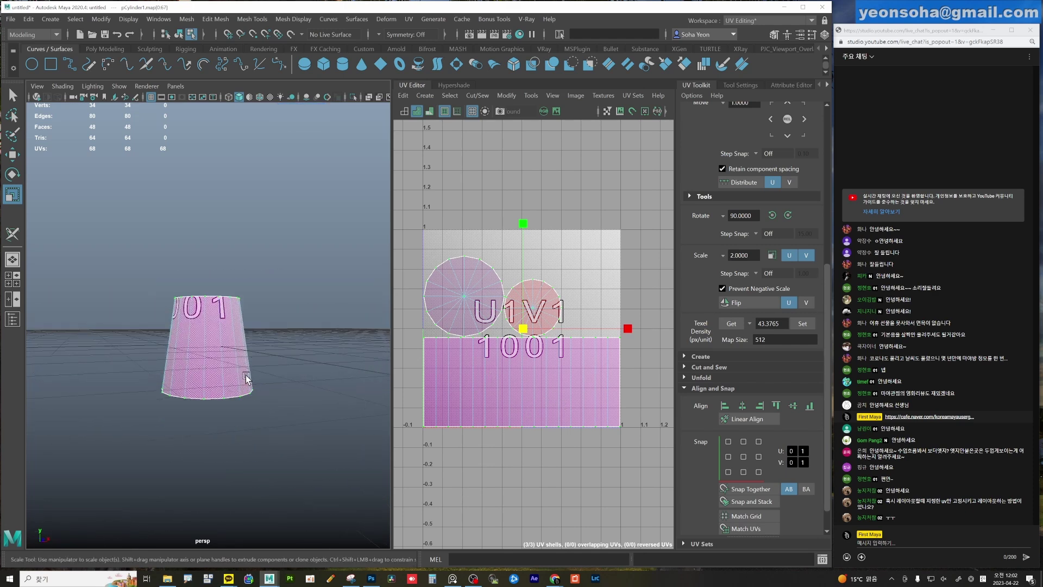
key(F8)
mouse_move(552, 396)
alt+right_down()
mouse_move(611, 376)
mouse_move(565, 342)
alt+right_up()
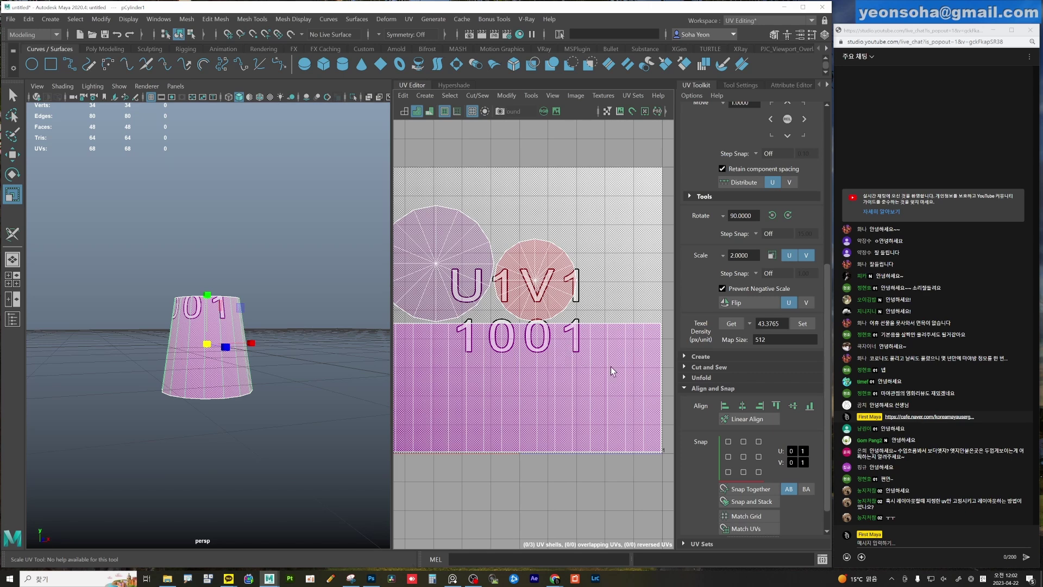
scroll(613, 370, down, 2)
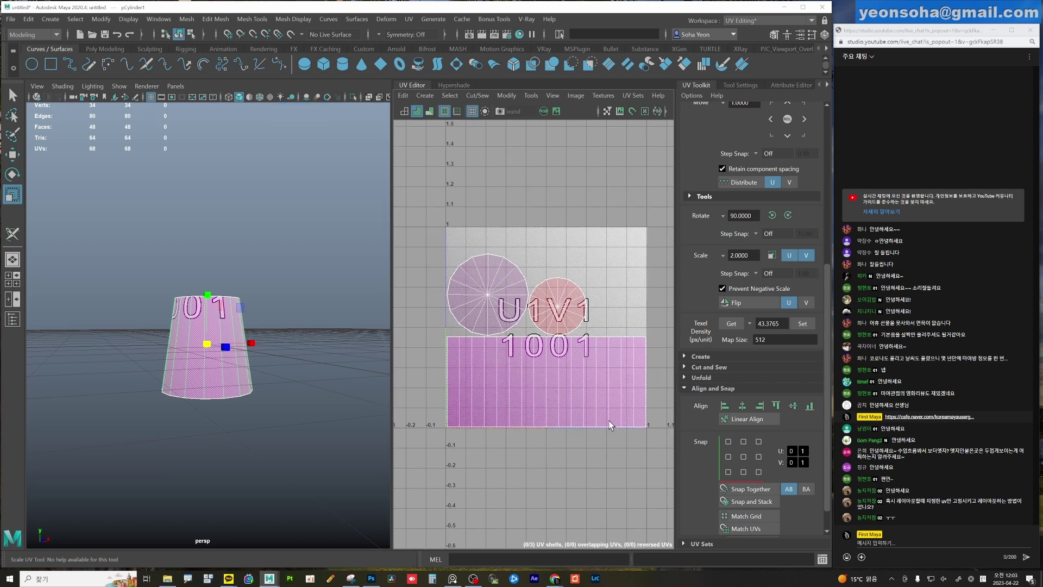
Open Layout UVs Options (Unfold3D, 1024 map, 0.0050 padding) and move it lower left.
click(507, 95)
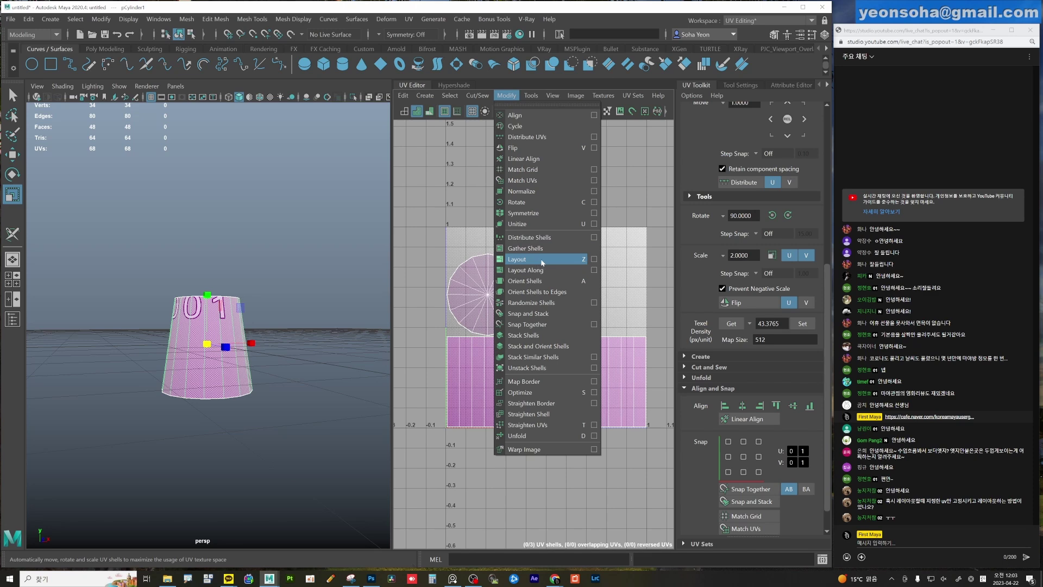
click(593, 260)
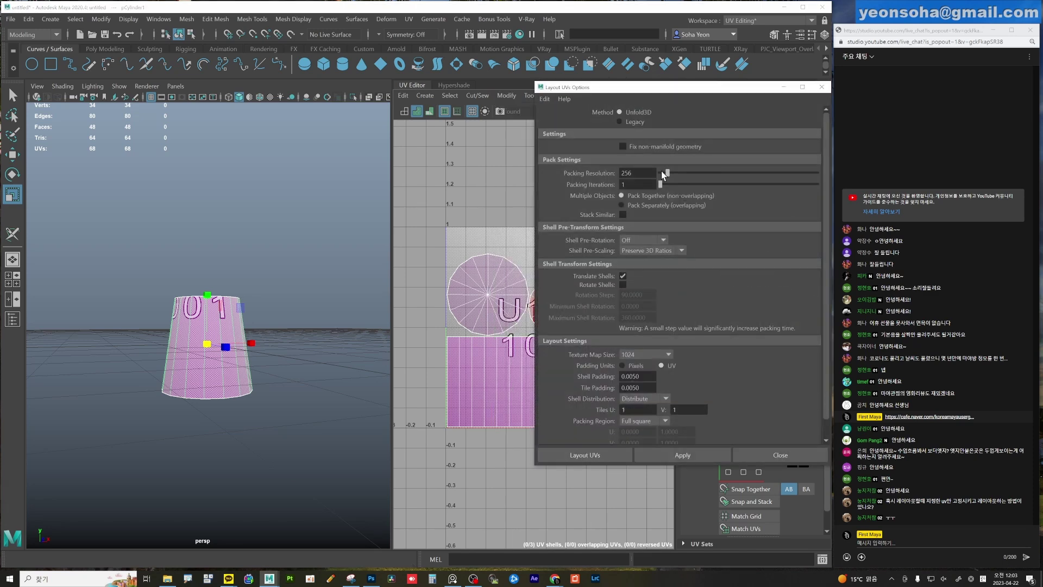
drag(668, 91, 269, 103)
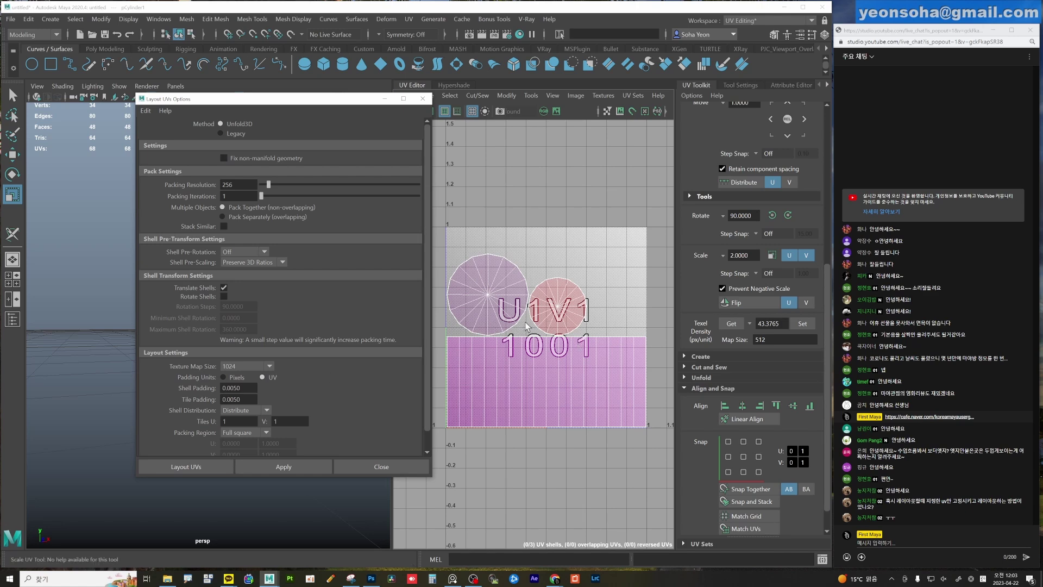
drag(271, 99, 286, 399)
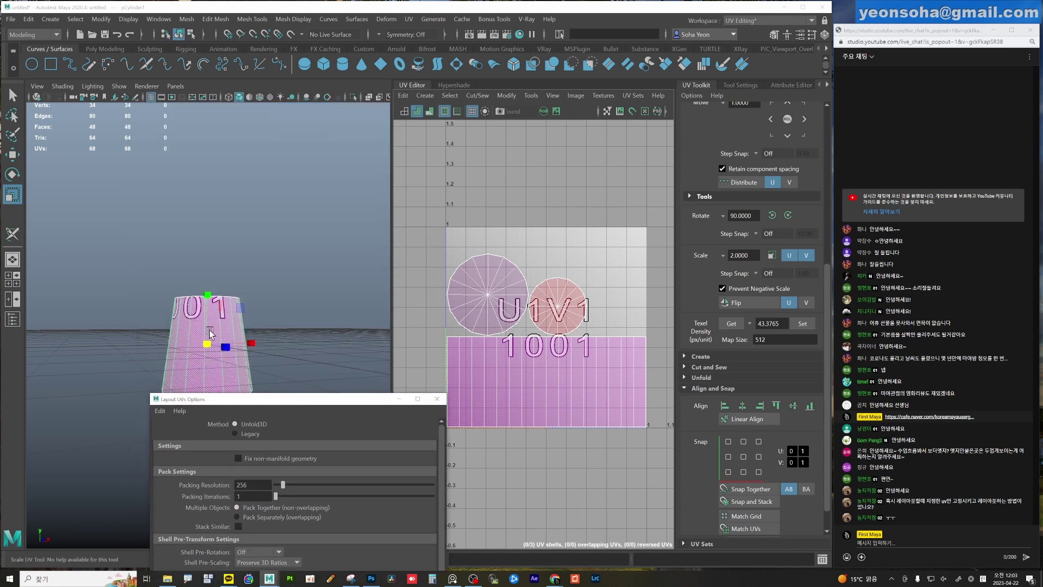
mouse_move(209, 333)
alt+mouse_down()
mouse_move(276, 357)
mouse_move(215, 310)
alt+mouse_up()
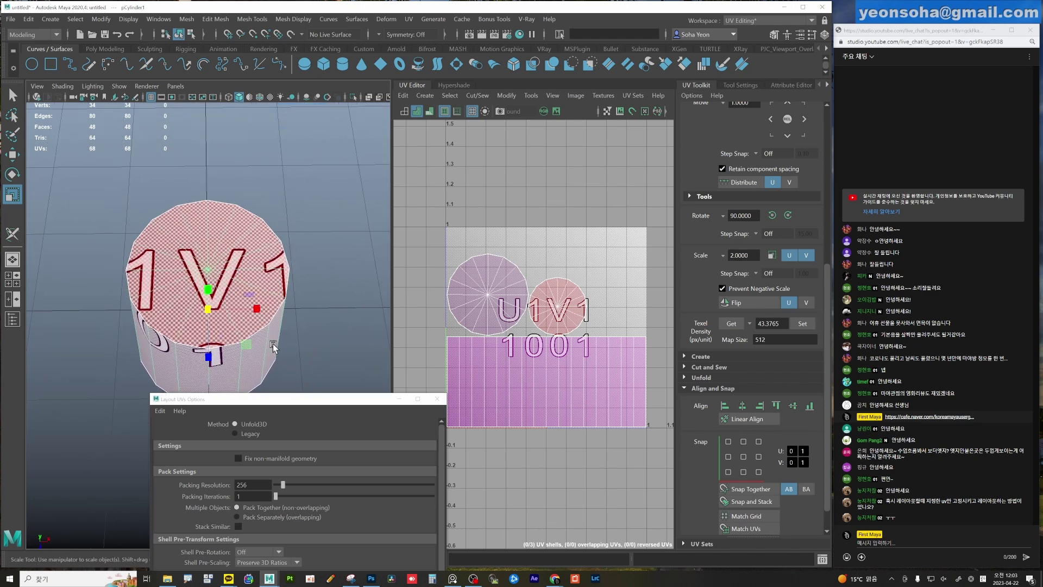
alt+drag(273, 348, 159, 296)
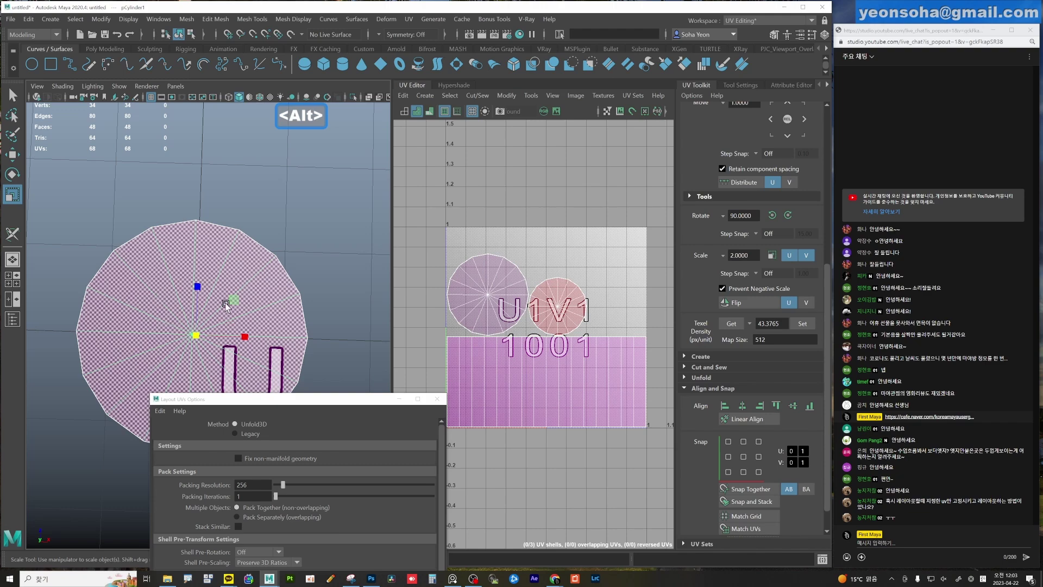
alt+drag(226, 304, 511, 340)
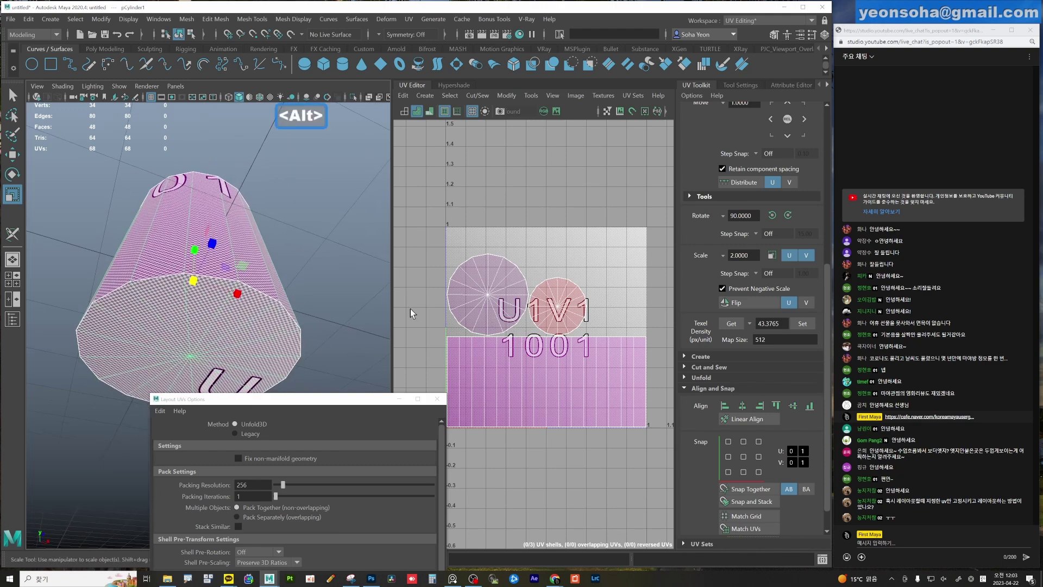
alt+drag(375, 315, 349, 295)
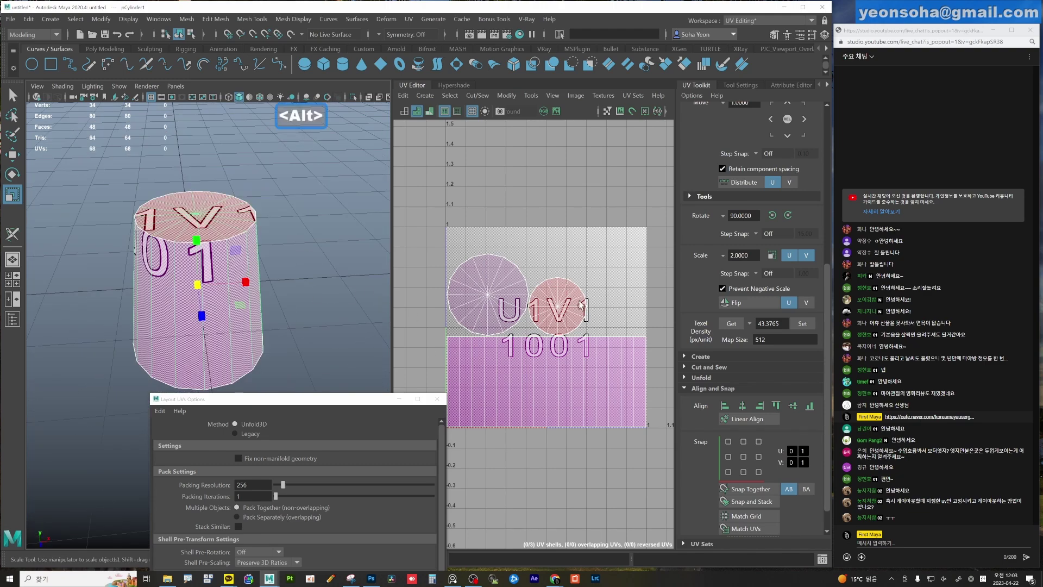
alt+middle_drag(543, 313, 529, 327)
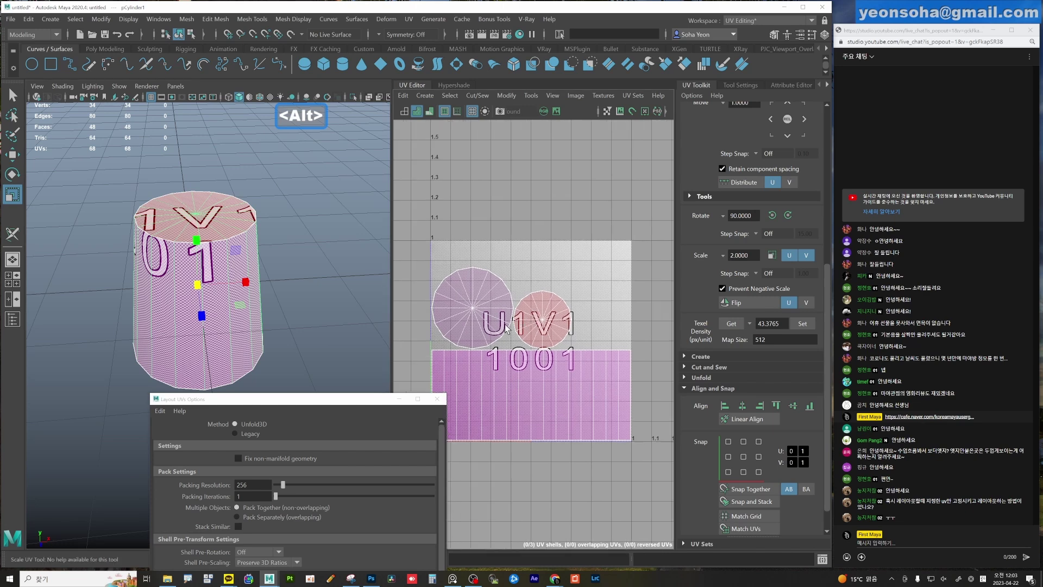
mouse_move(253, 302)
alt+mouse_down()
mouse_move(259, 320)
mouse_move(146, 348)
alt+mouse_up()
alt+drag(244, 338, 198, 328)
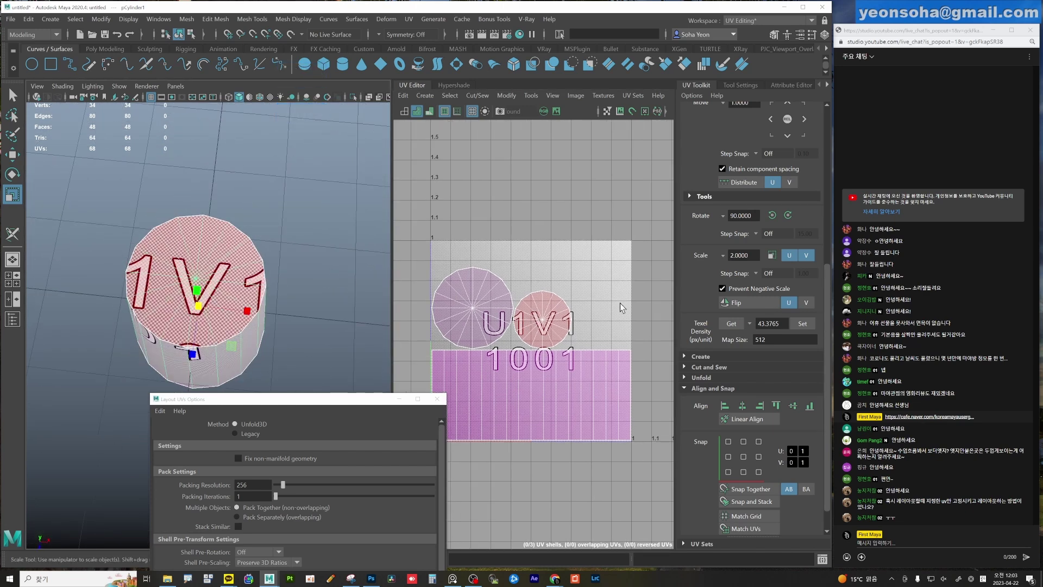
Try scaling up the top-cap UV shell, then undo the oversized scaling.
double_click(555, 326)
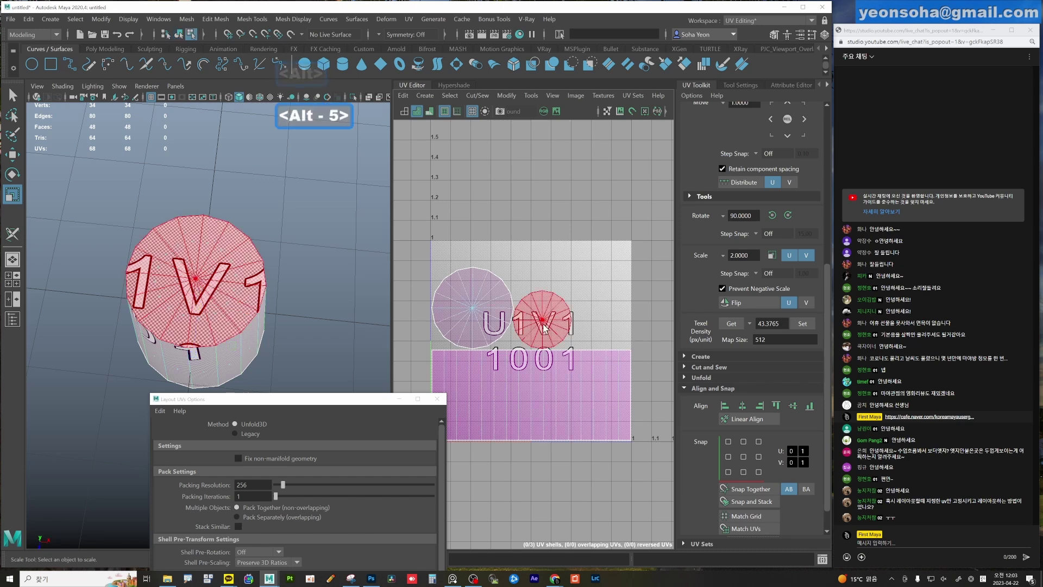
mouse_move(542, 320)
mouse_down()
mouse_move(638, 334)
mouse_move(652, 326)
mouse_up()
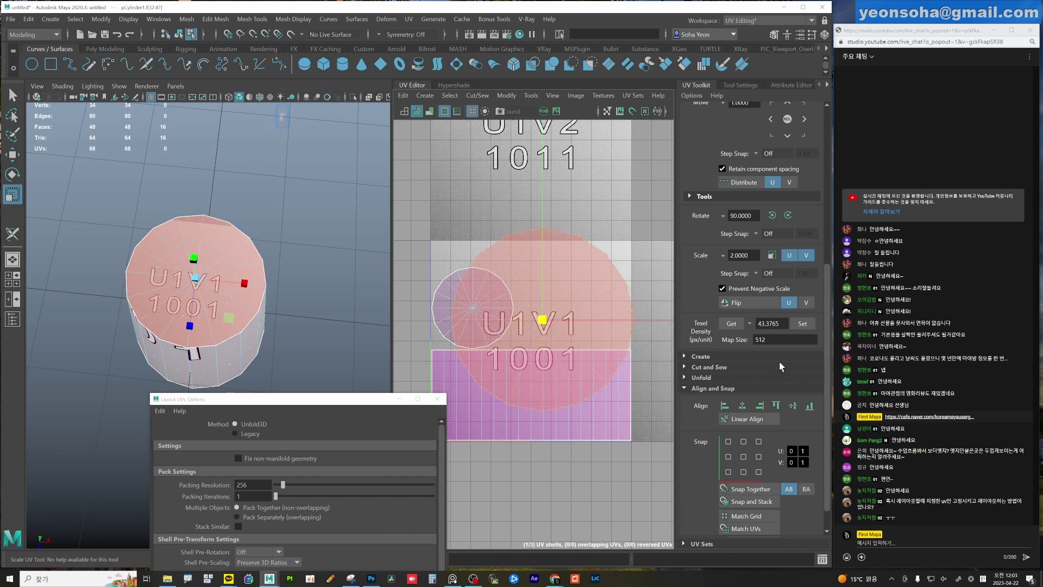
scroll(516, 349, down, 2)
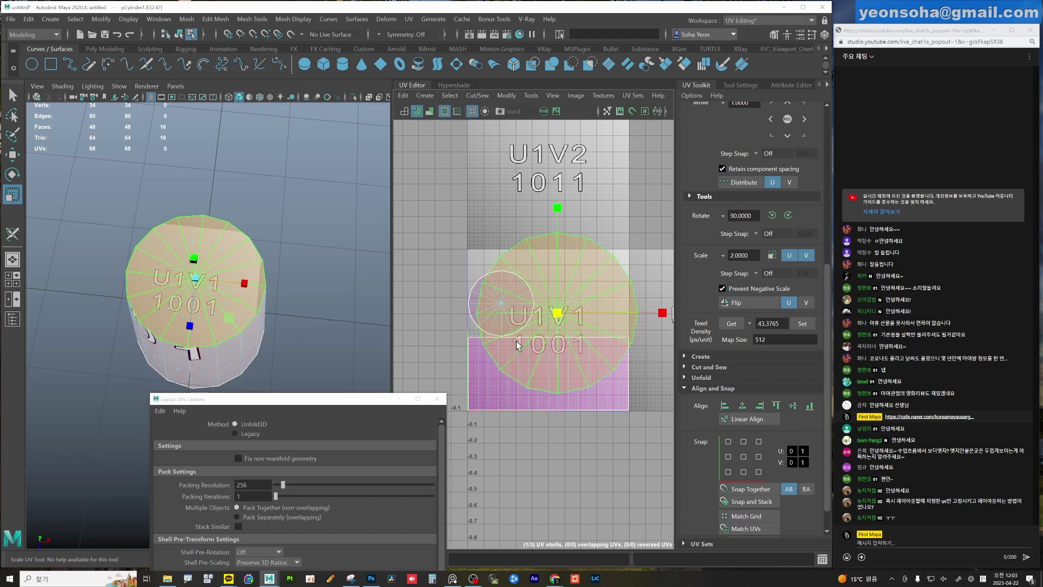
double_click(492, 328)
key(ctrl+z)
key(ctrl+z)
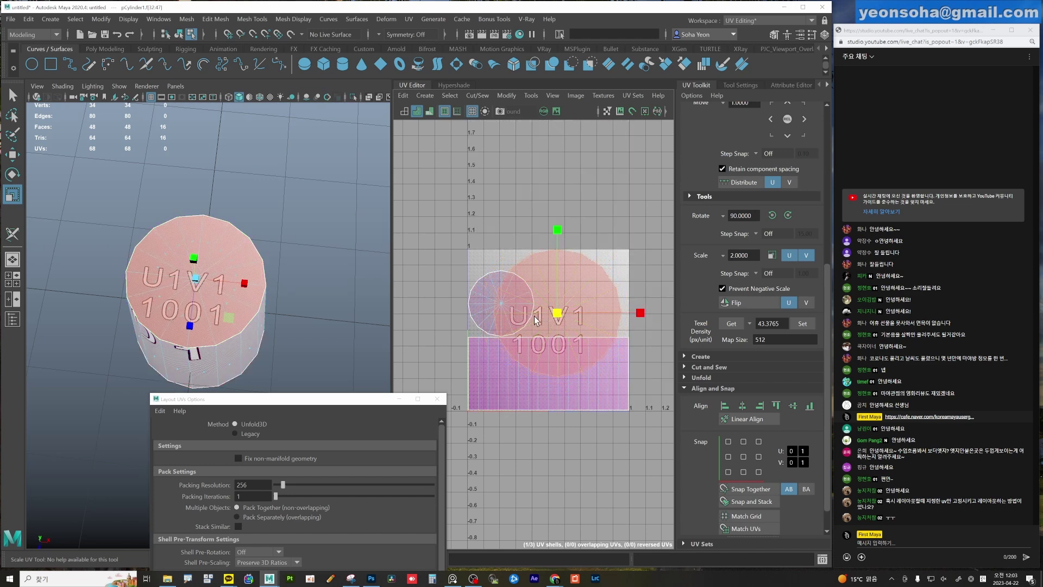
Move the large circular shell up and right, and shrink the square side shell narrower.
key(w)
drag(558, 318, 576, 306)
key(r)
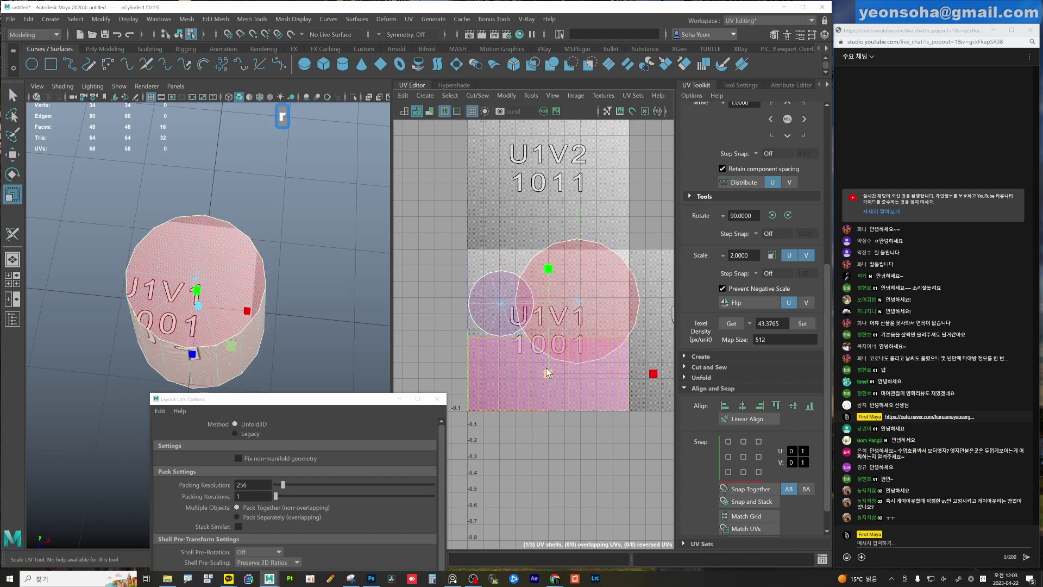
mouse_move(548, 377)
mouse_down()
mouse_move(512, 381)
mouse_move(525, 391)
mouse_up()
key(w)
key(r)
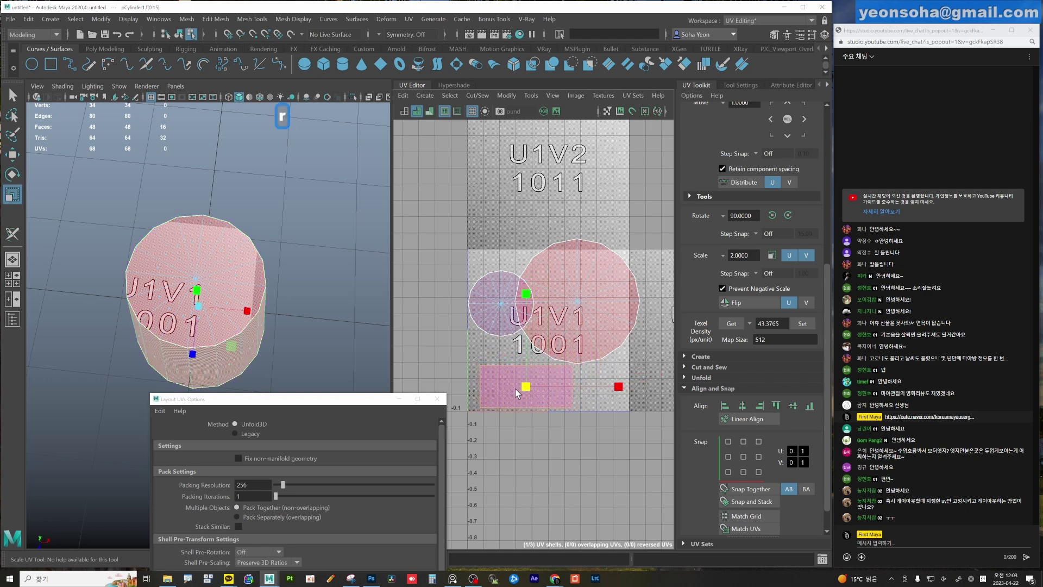
drag(618, 387, 606, 387)
key(w)
Shrink the small circle shell to about half size and nudge the rectangular shell left.
click(502, 305)
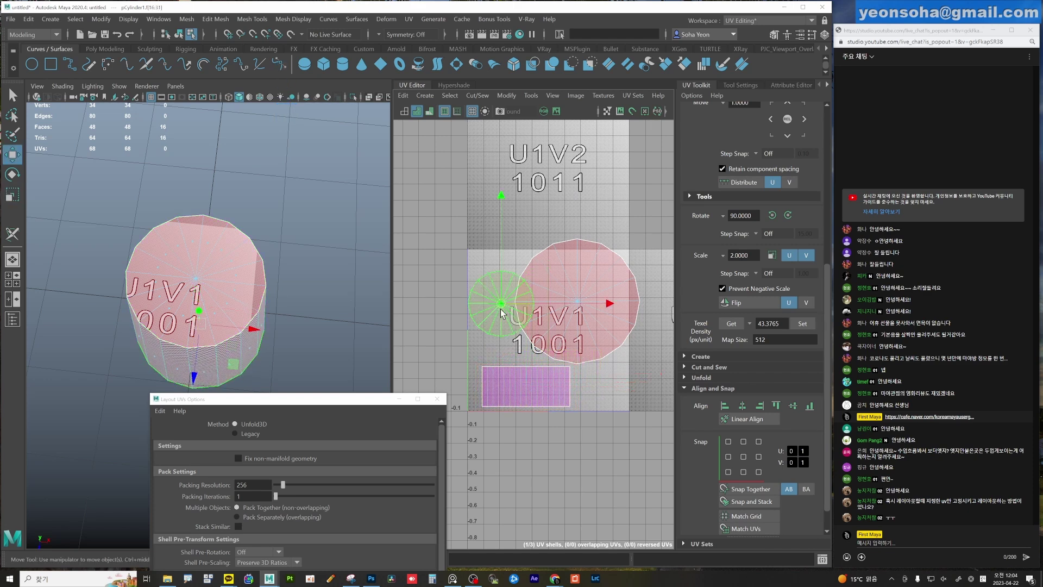
key(r)
drag(502, 312, 491, 345)
key(w)
click(515, 386)
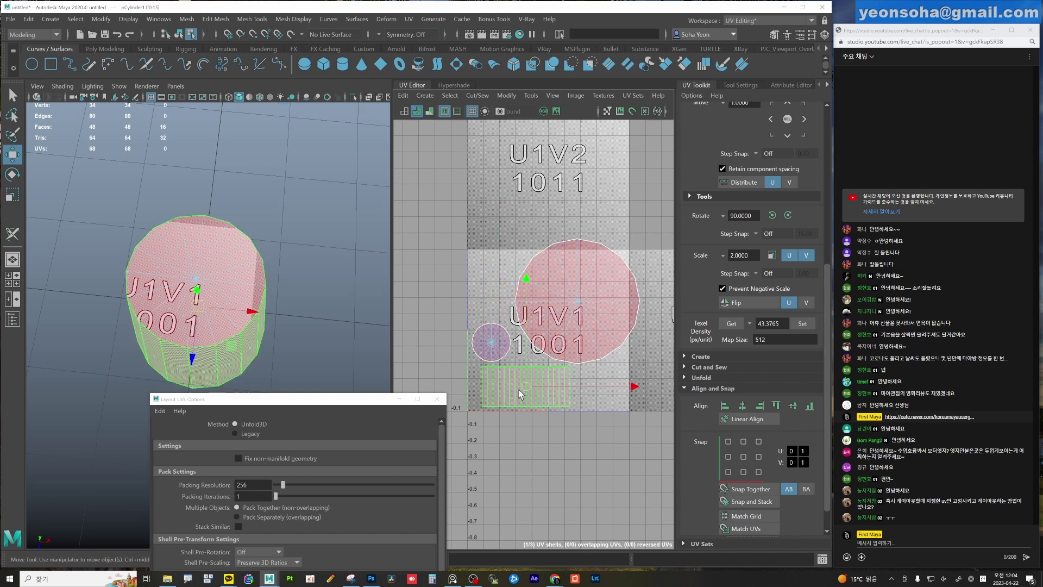
drag(520, 394, 509, 395)
Select the cylinder's top-cap faces and move the large top-cap UV circle down and left.
mouse_move(200, 337)
alt+mouse_down()
mouse_move(200, 288)
mouse_move(242, 300)
alt+mouse_up()
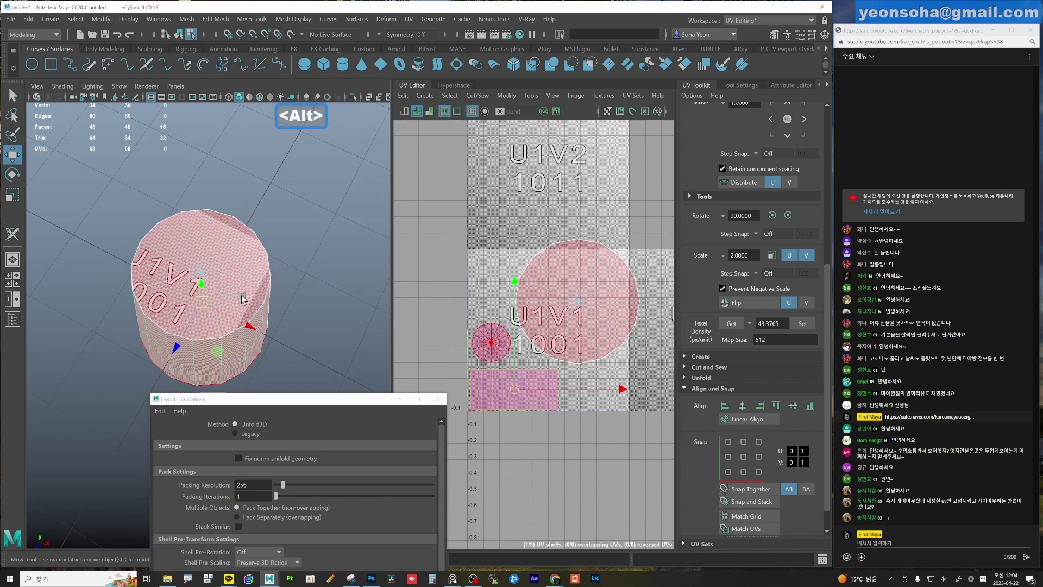
double_click(241, 301)
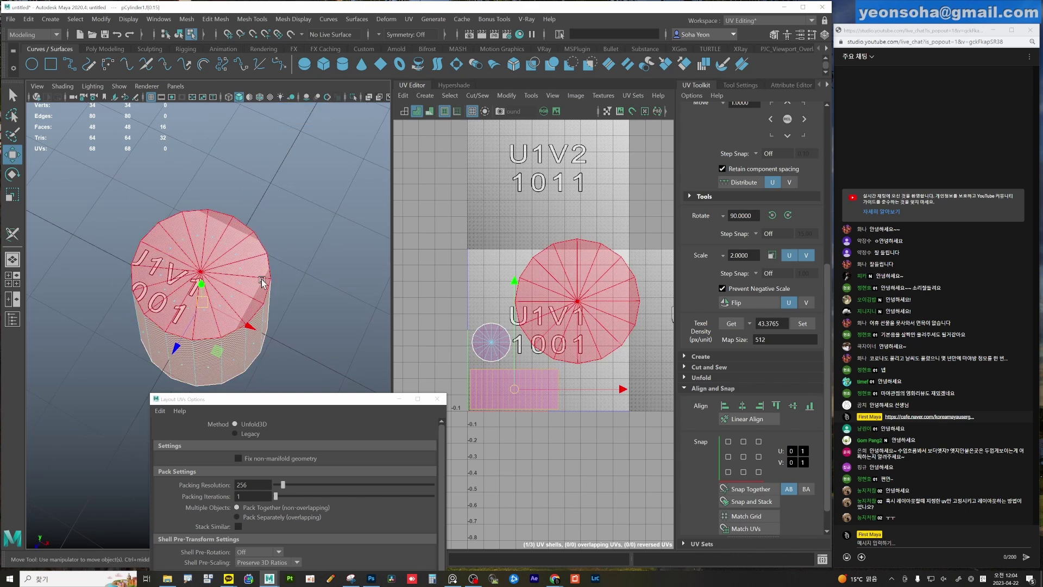
click(588, 302)
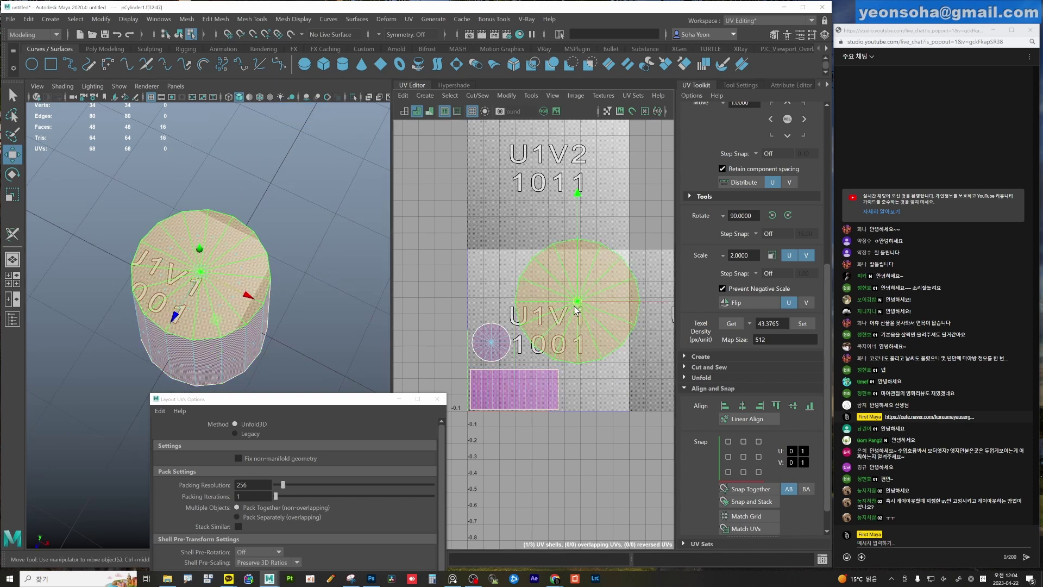
key(w)
drag(579, 305, 572, 320)
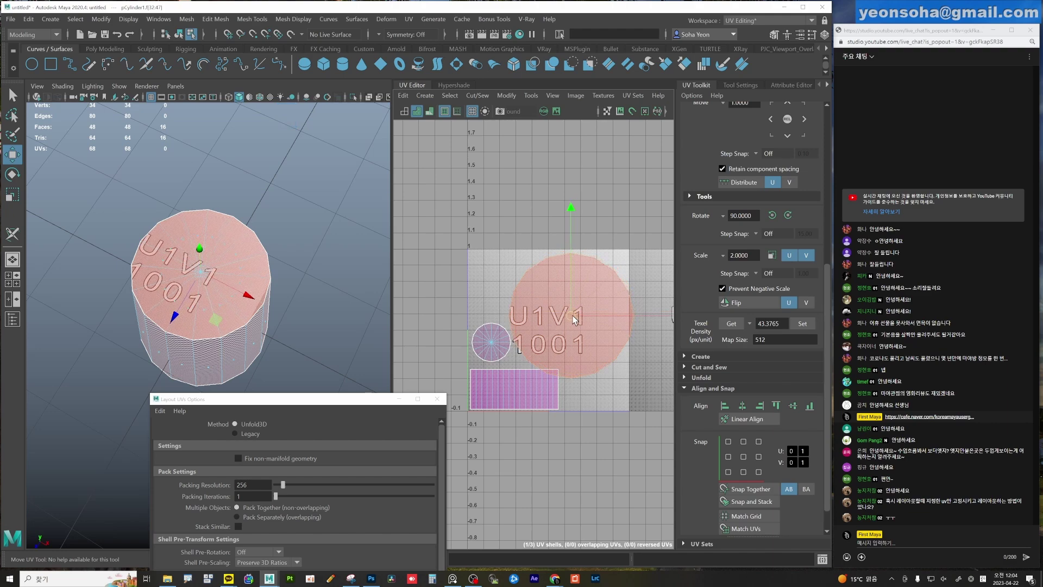
click(541, 398)
click(570, 353)
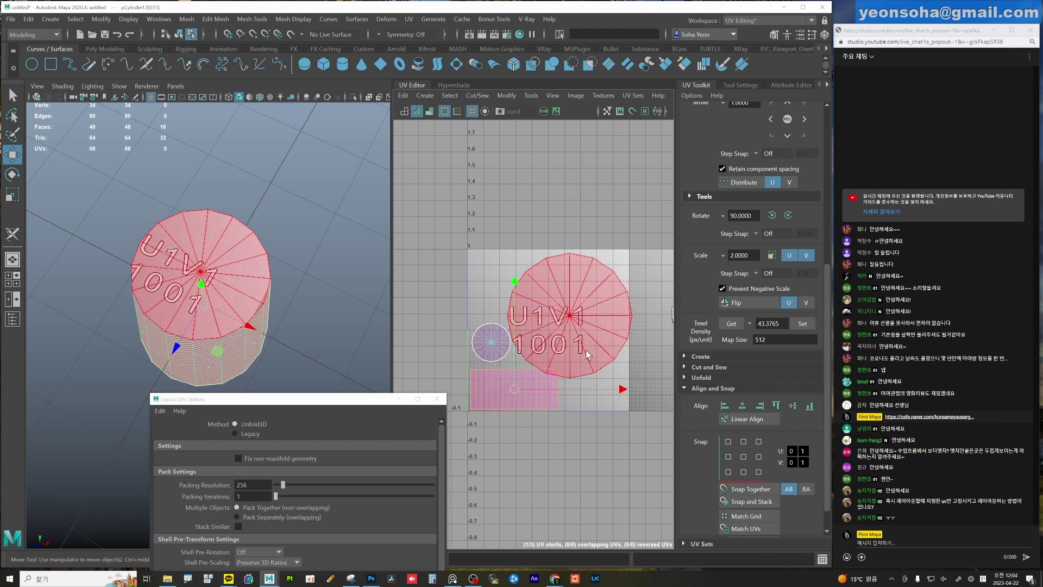
alt+middle_drag(570, 353, 464, 348)
Zoom in on tile 1001 and shrink the pink side shell.
scroll(438, 337, down, 2)
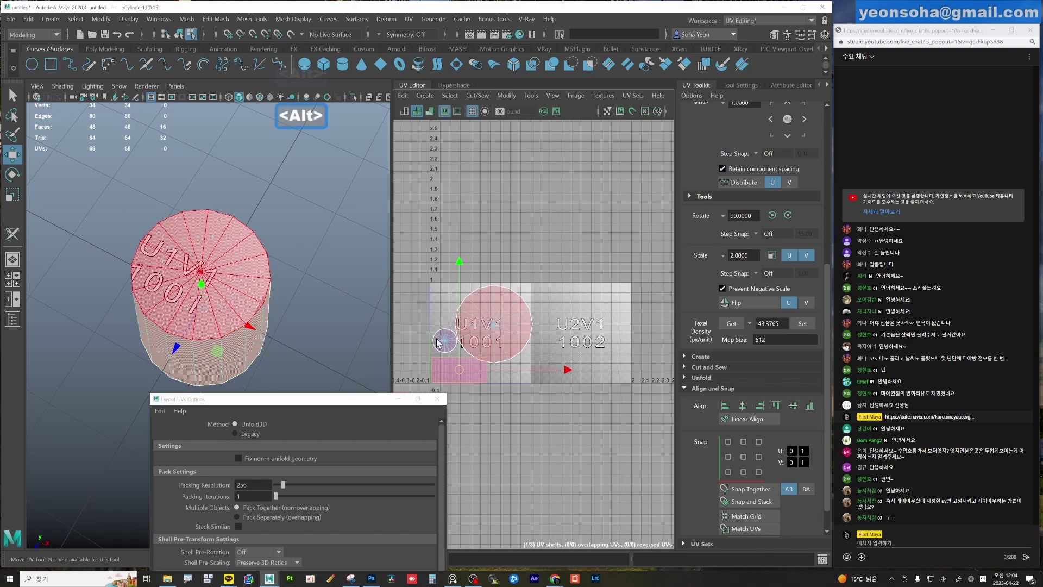
alt+middle_drag(589, 345, 483, 341)
alt+right_drag(484, 340, 497, 365)
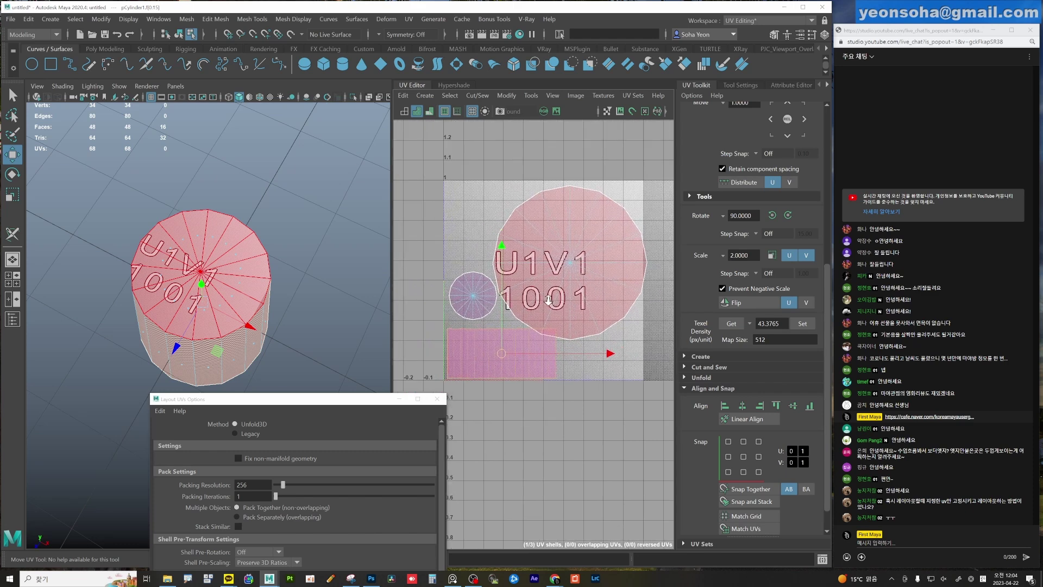
key(r)
drag(500, 368, 486, 364)
key(w)
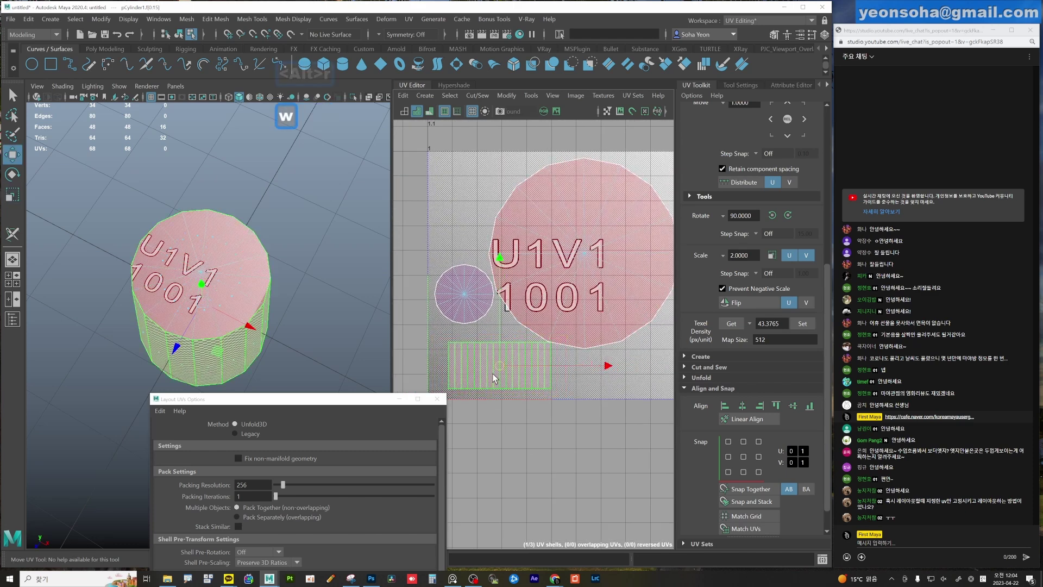
Move the small circle shell lower beside the large lettered circle.
click(471, 315)
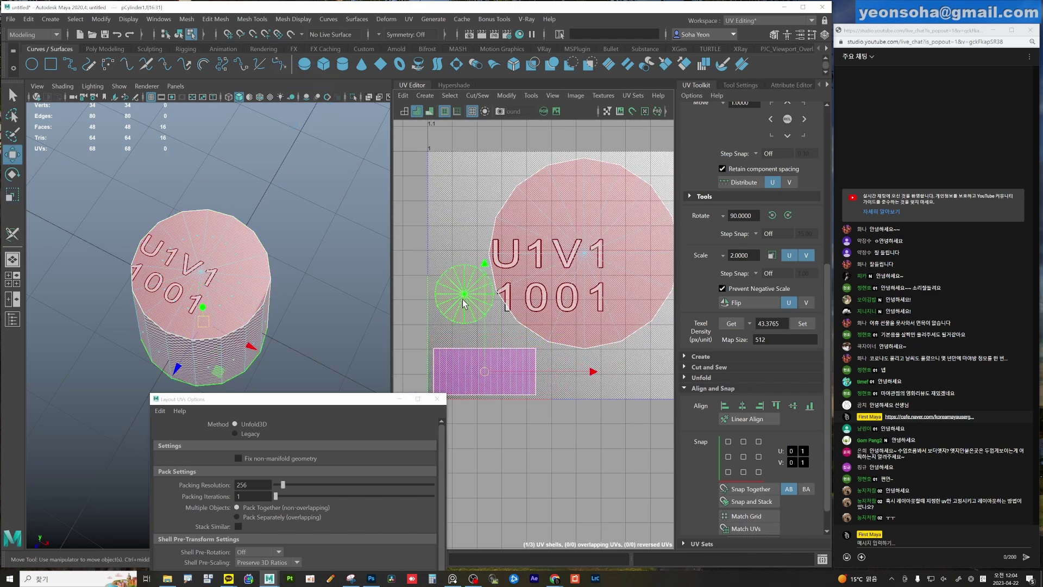
key(w)
drag(463, 294, 463, 314)
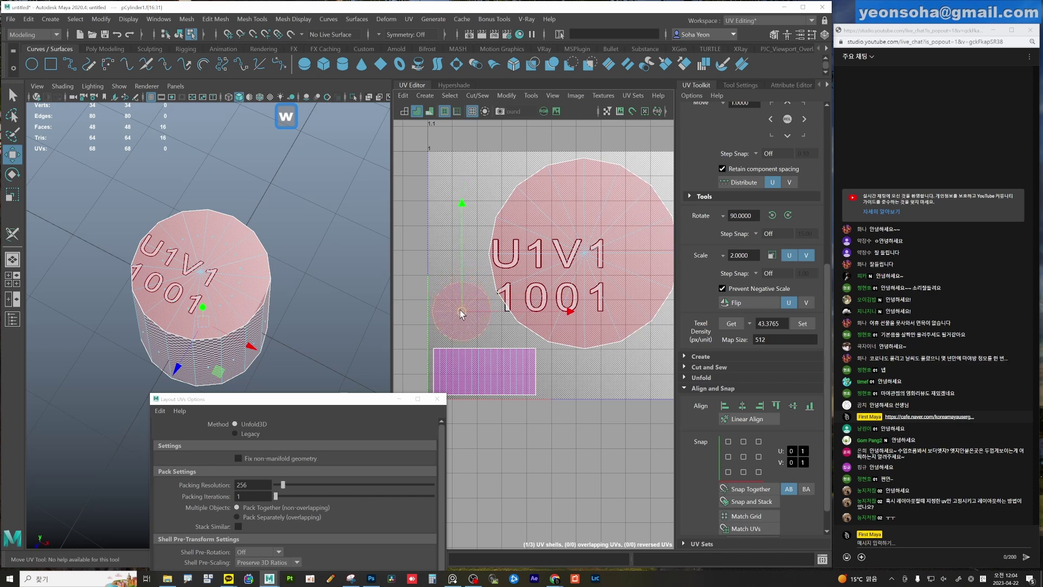
alt+drag(258, 310, 213, 306)
key(alt)
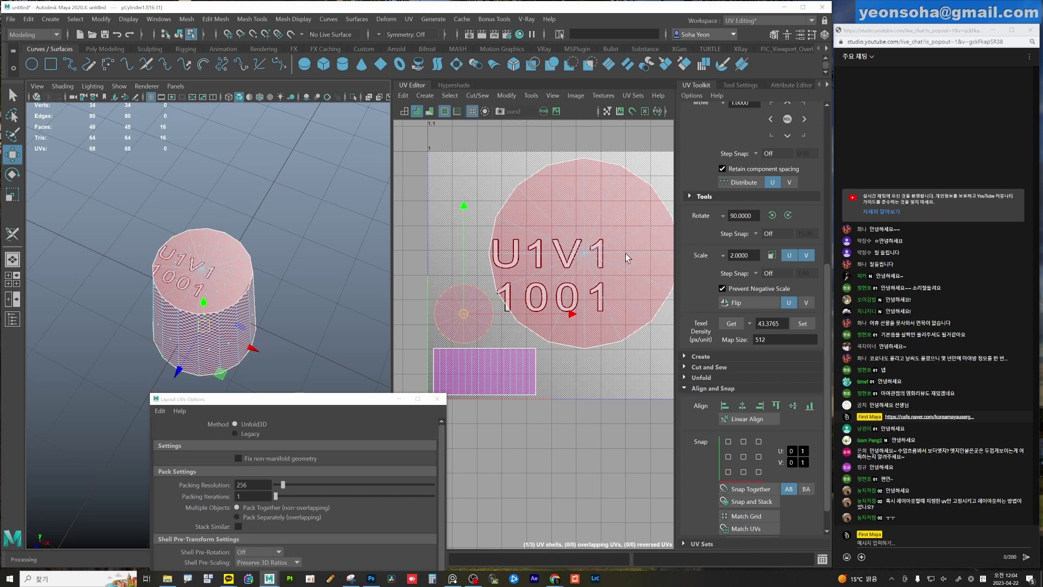
Auto-lay out all three UV shells, then undo the layout.
scroll(628, 258, down, 3)
drag(671, 163, 484, 359)
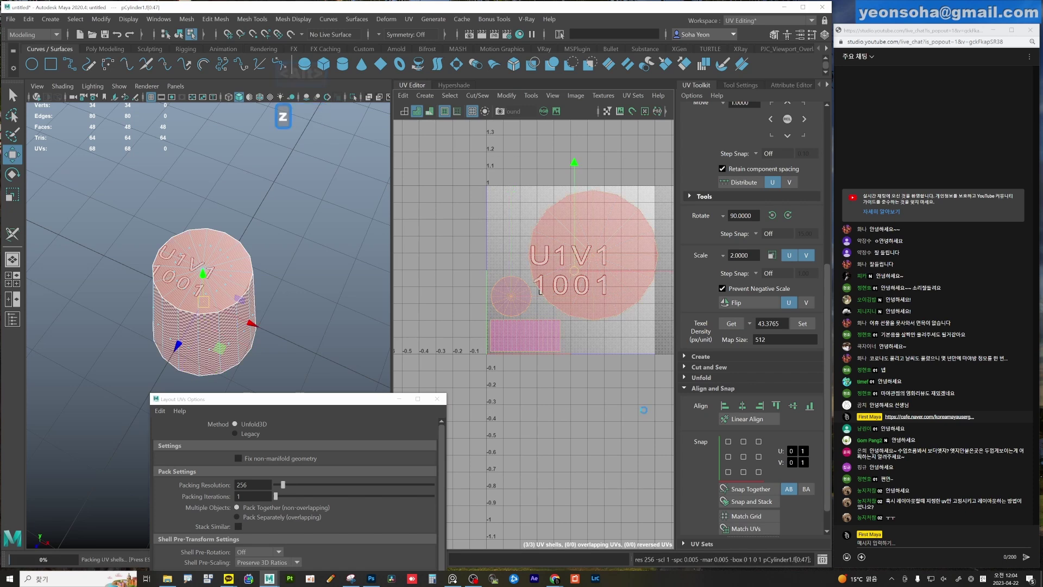
key(g)
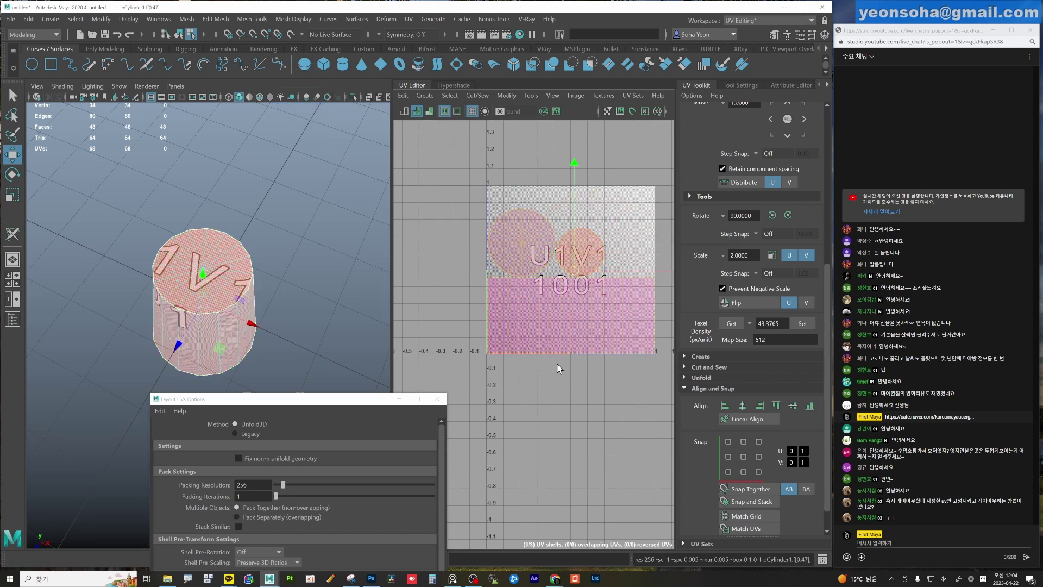
key(ctrl+z)
Move the small circle shell up-left of the large circle and the rectangle further left.
drag(312, 405, 251, 134)
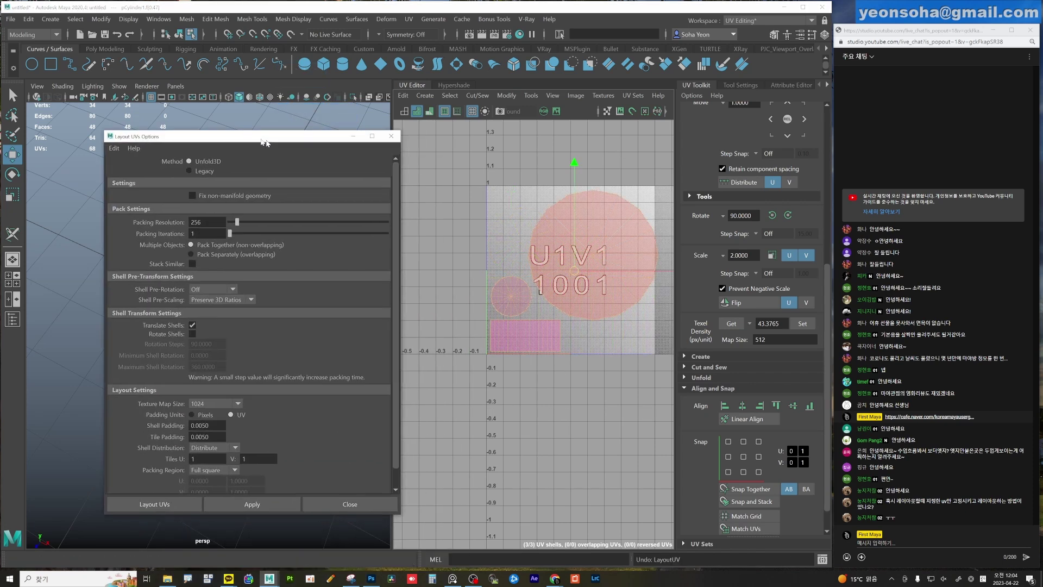
click(517, 291)
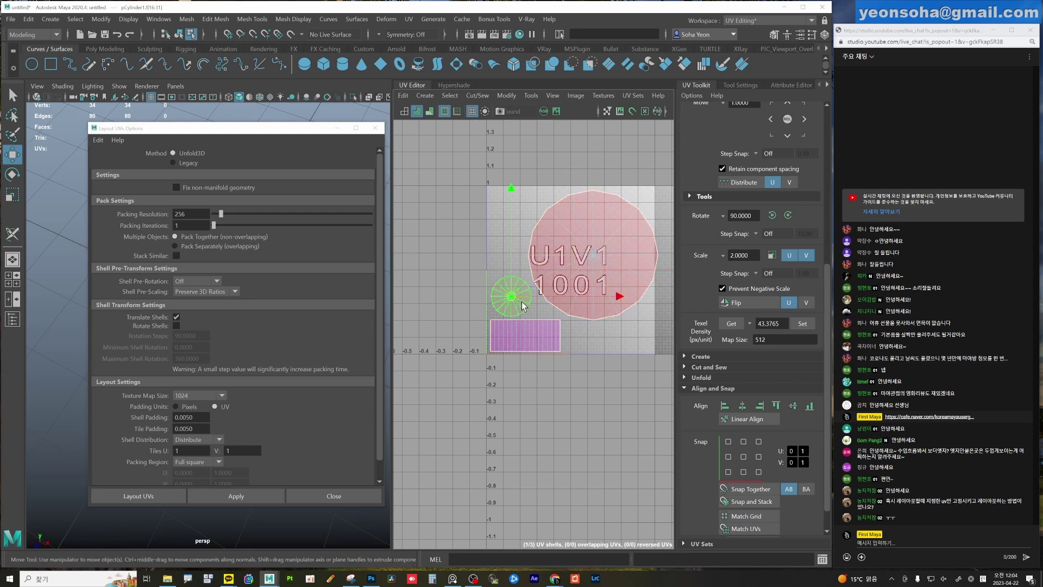
drag(516, 291, 503, 236)
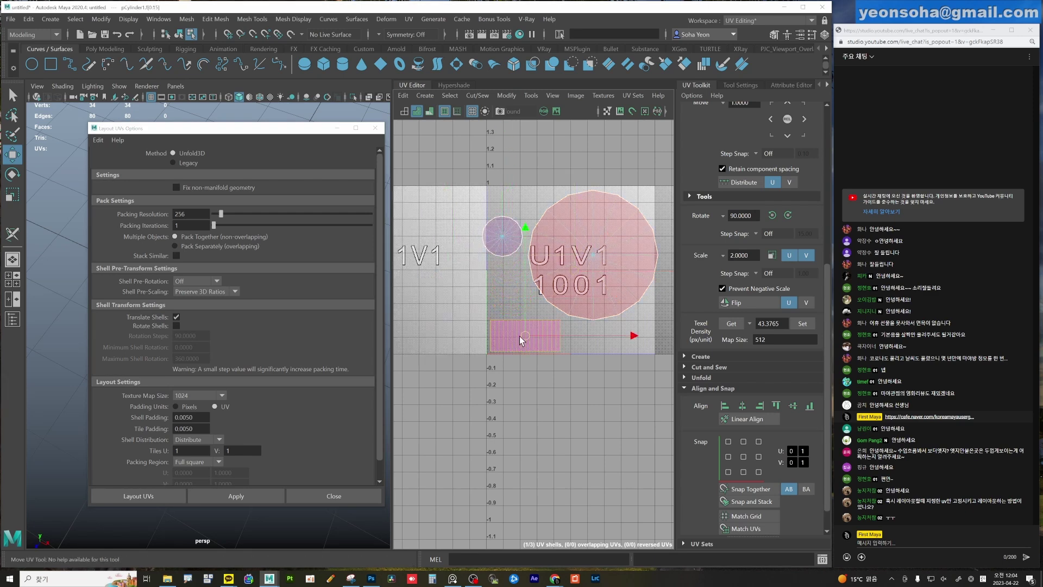
drag(528, 330, 488, 311)
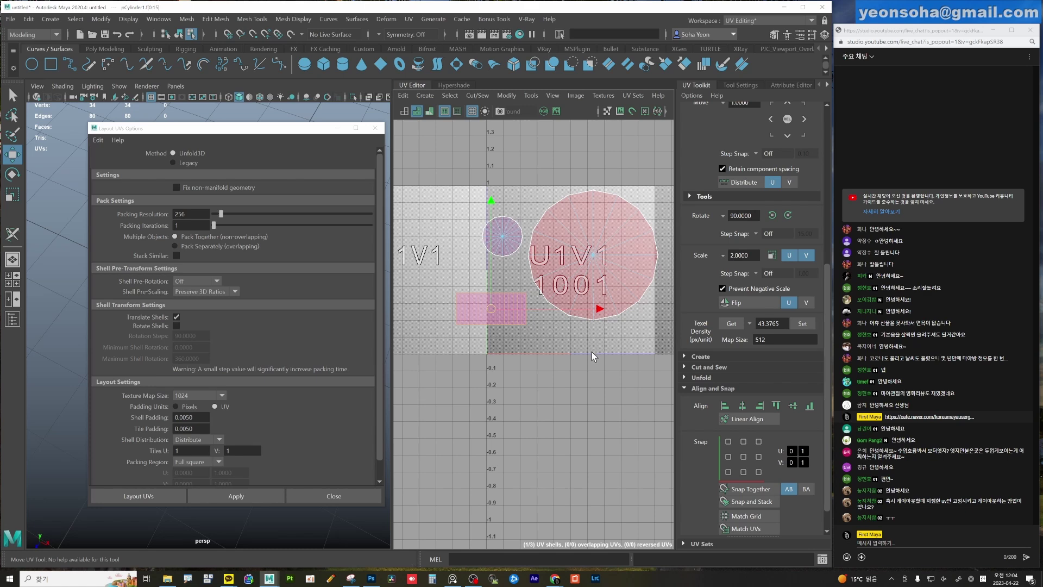
Set Shell Pre-Scaling and Scale Mode to Off and pack all three shells into the 0–1 tile.
click(206, 291)
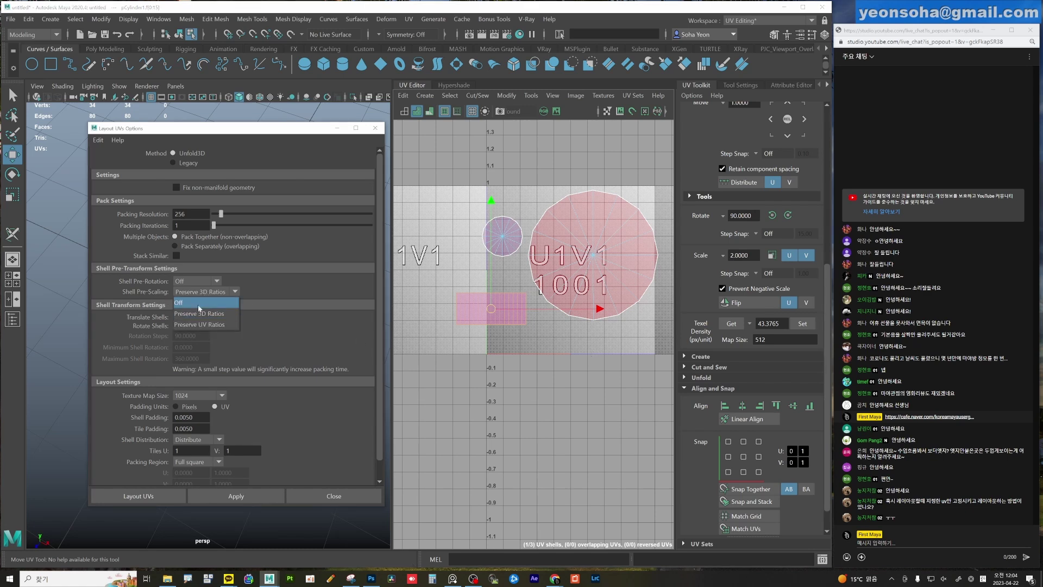
click(199, 308)
scroll(241, 436, down, 1)
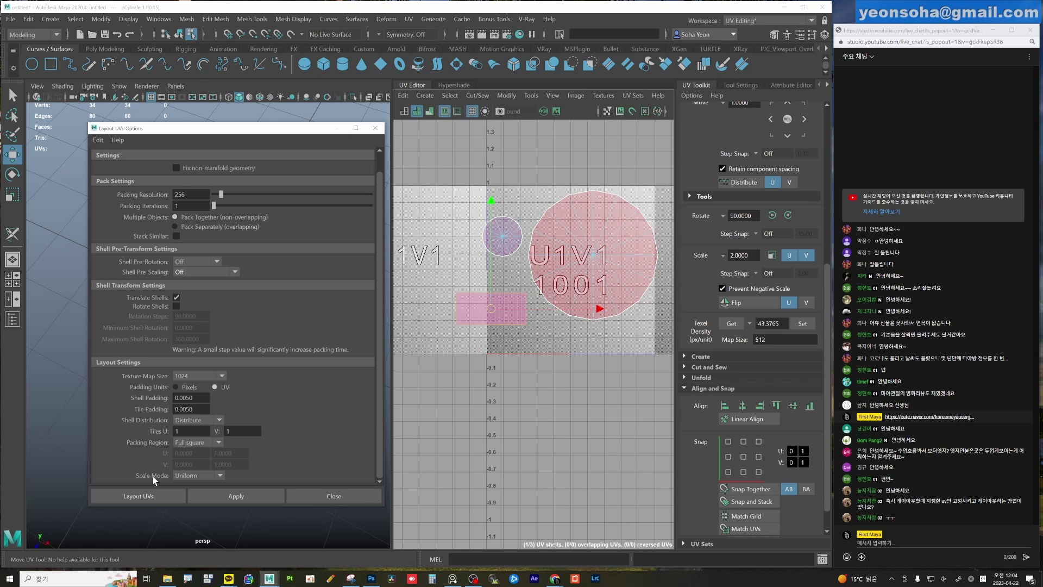
click(201, 475)
click(201, 485)
drag(421, 133, 642, 387)
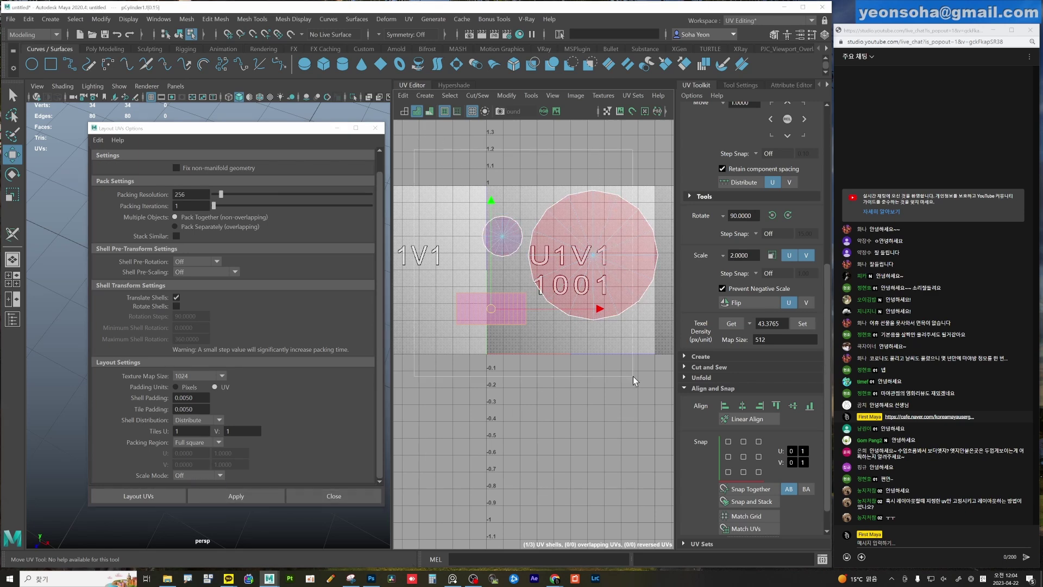
click(256, 496)
Restore Preserve 3D Ratios pre-scaling and Uniform scale mode, then close the layout options.
click(625, 333)
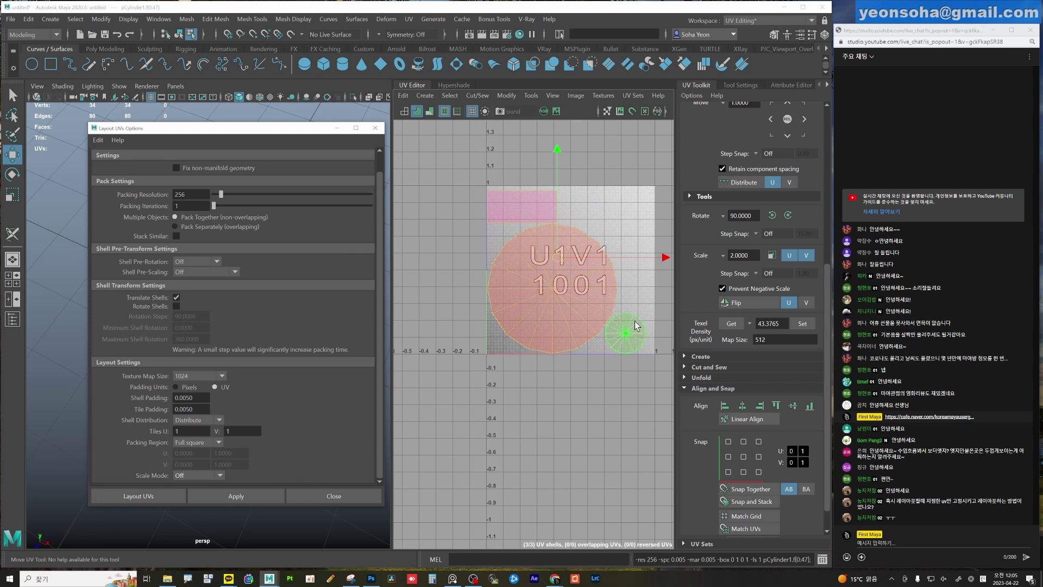
click(551, 252)
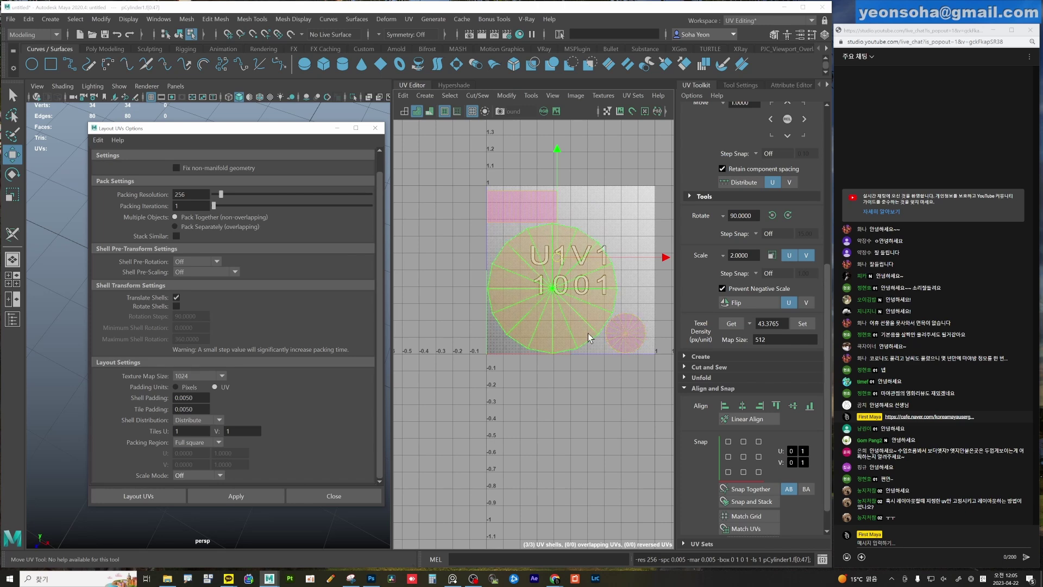
key(ctrl+F11)
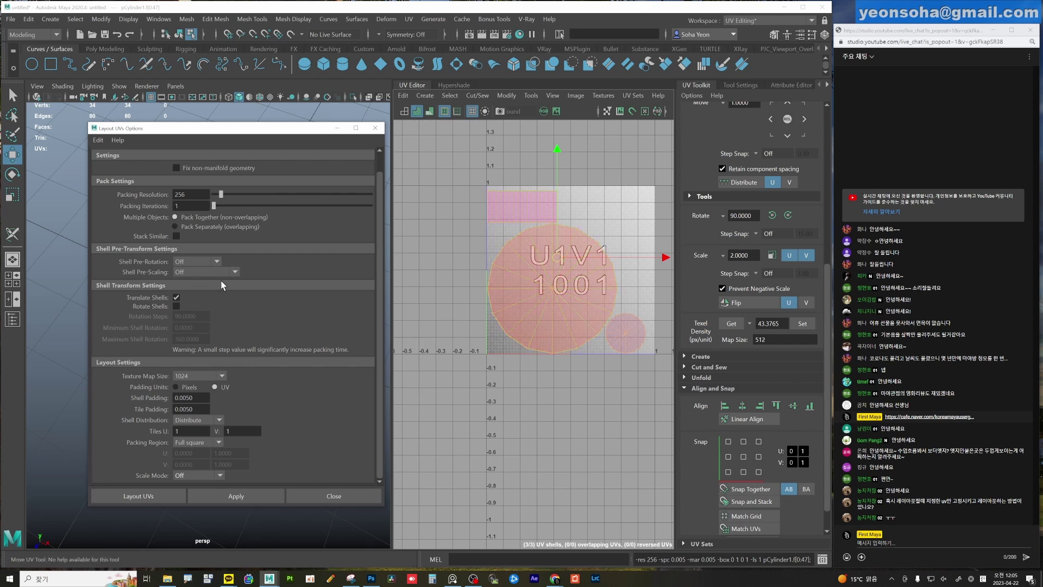
click(216, 268)
click(206, 289)
click(193, 478)
click(183, 492)
scroll(313, 338, up, 2)
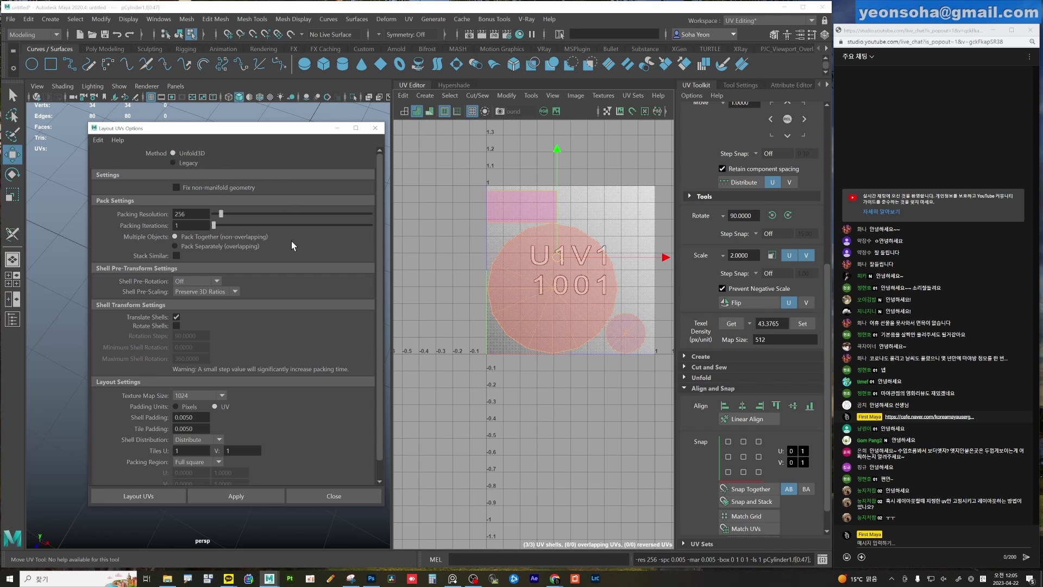
click(375, 128)
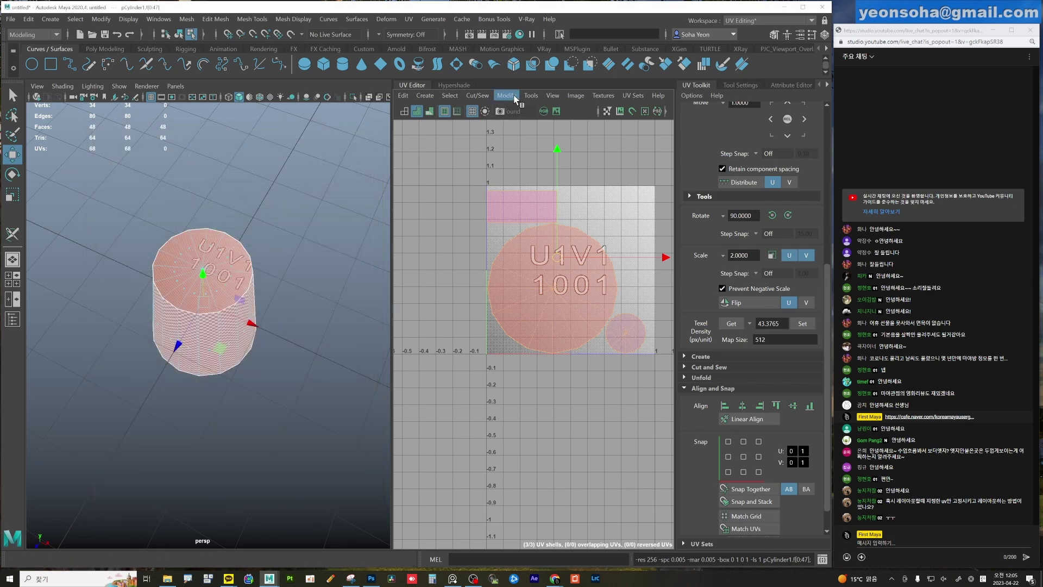
Look over the Unfold options with the large circle shell selected, then close them.
click(506, 95)
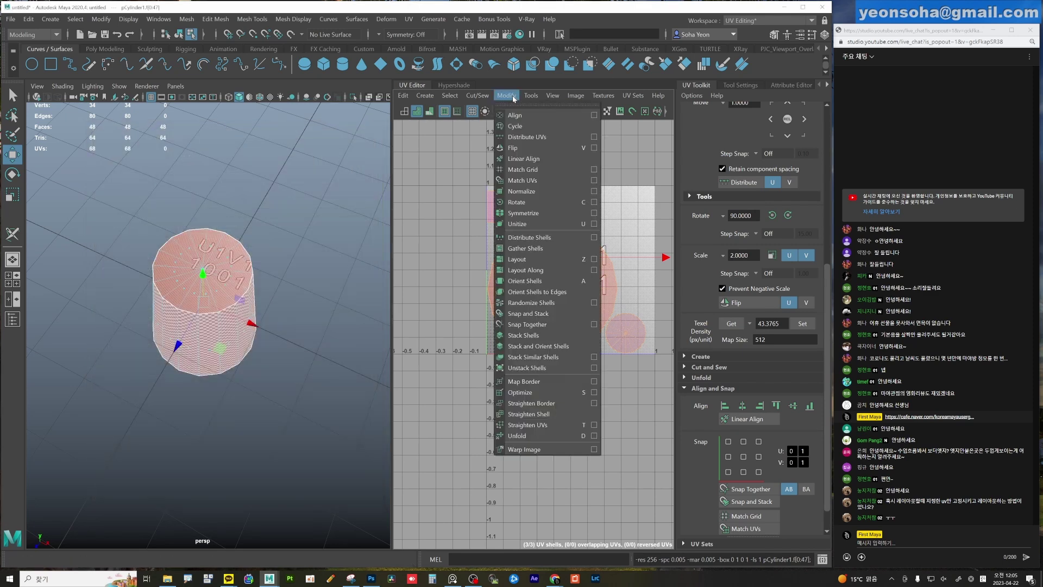
click(594, 436)
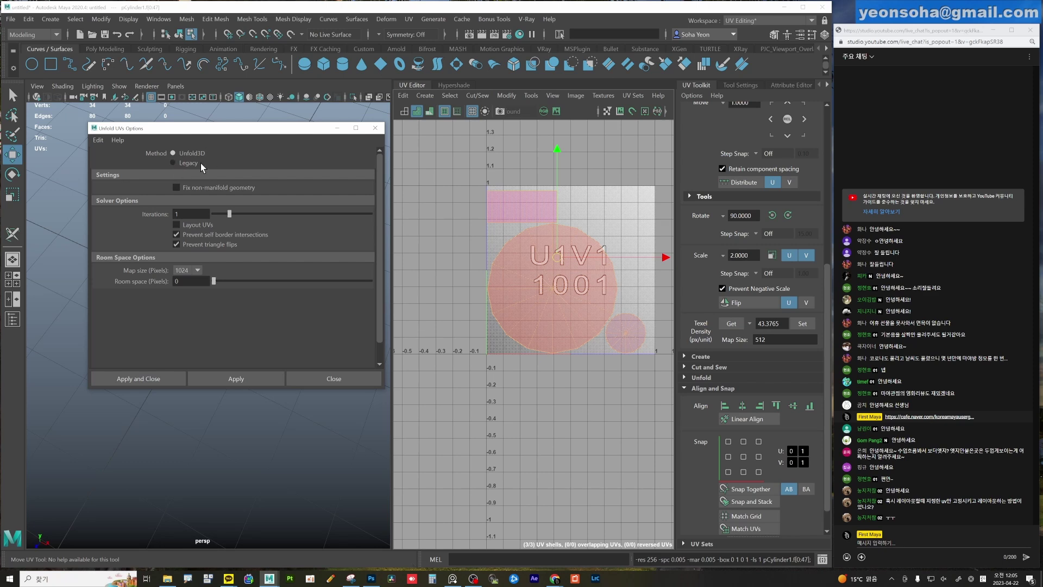
click(525, 350)
click(375, 129)
Unload Unfold3D.mll and turn off its Auto load in the Plug-in Manager.
click(159, 19)
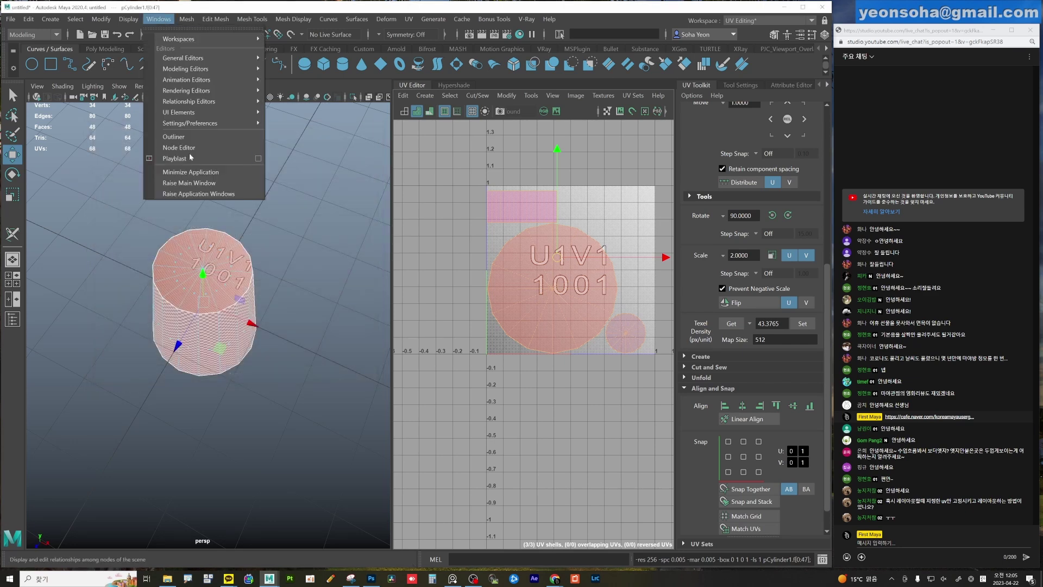
mouse_move(190, 123)
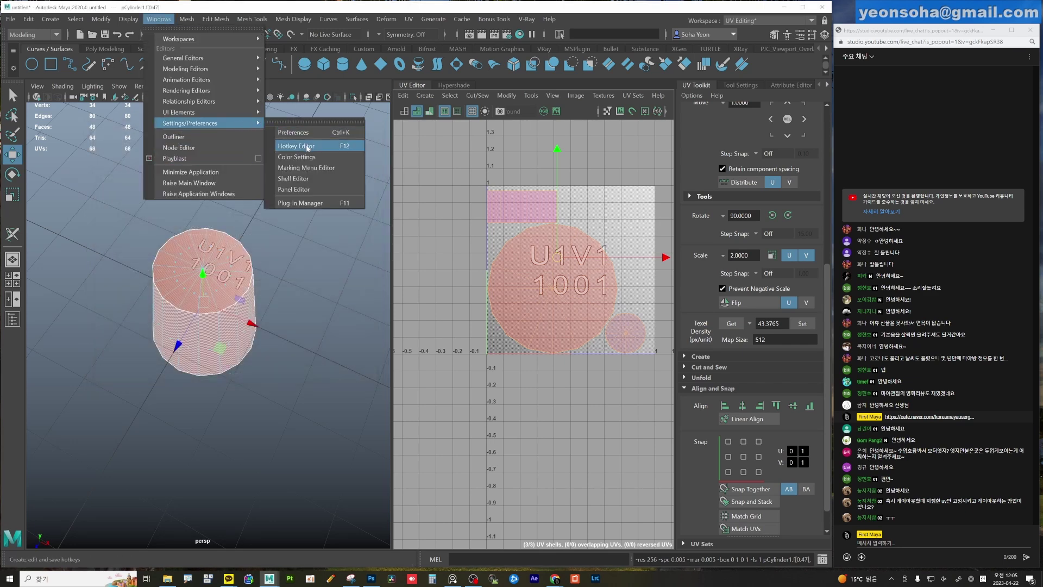
click(305, 203)
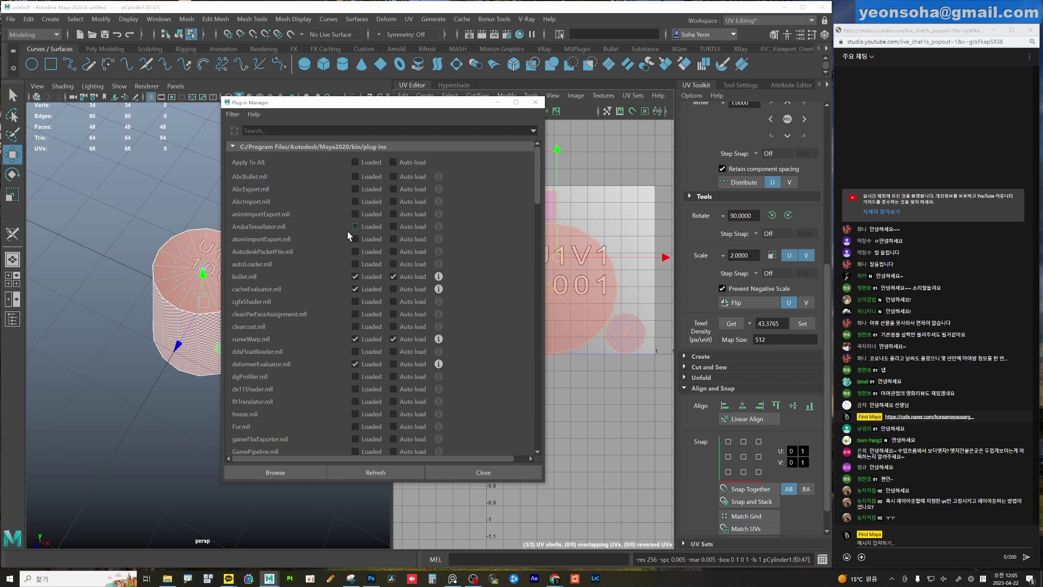
scroll(289, 324, down, 3)
scroll(287, 364, down, 3)
scroll(285, 365, down, 3)
scroll(285, 366, down, 3)
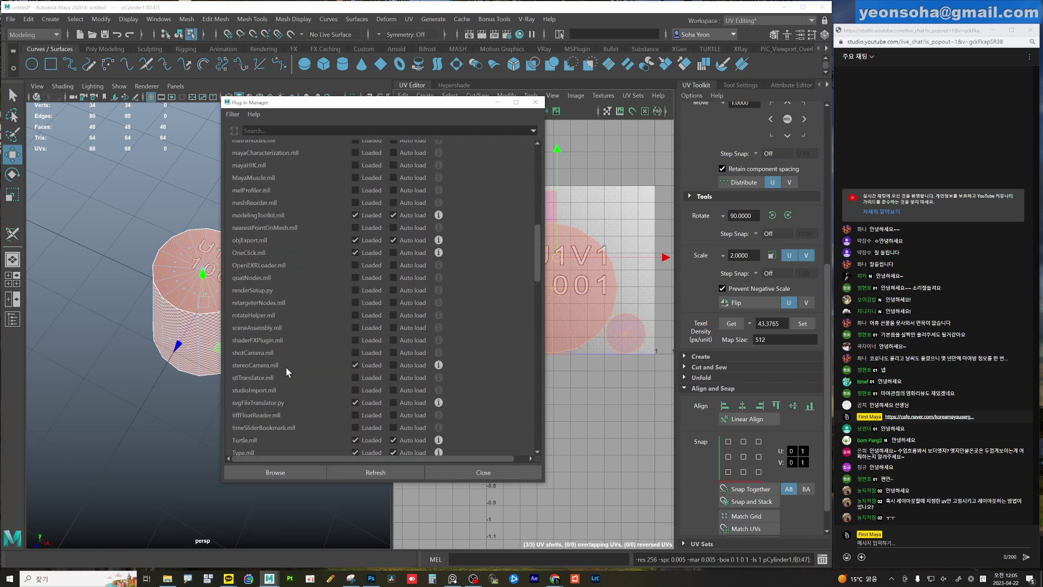
scroll(285, 373, down, 3)
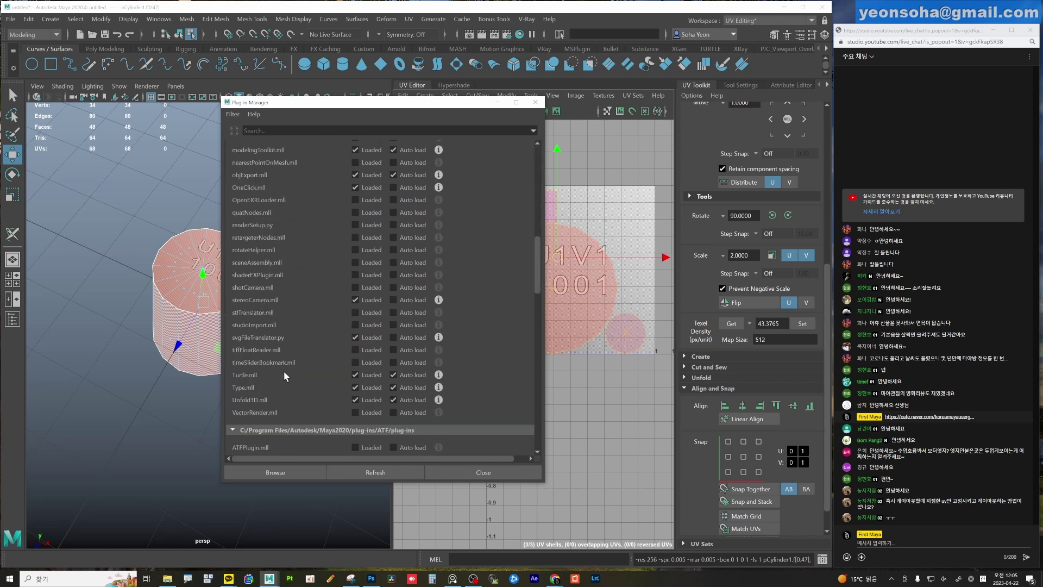
click(355, 400)
click(359, 347)
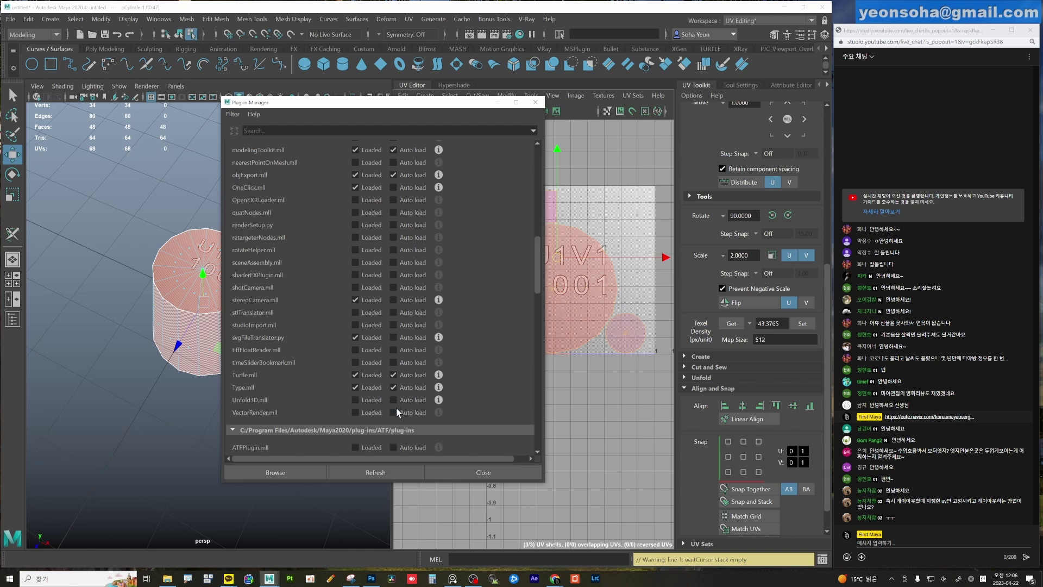
click(463, 471)
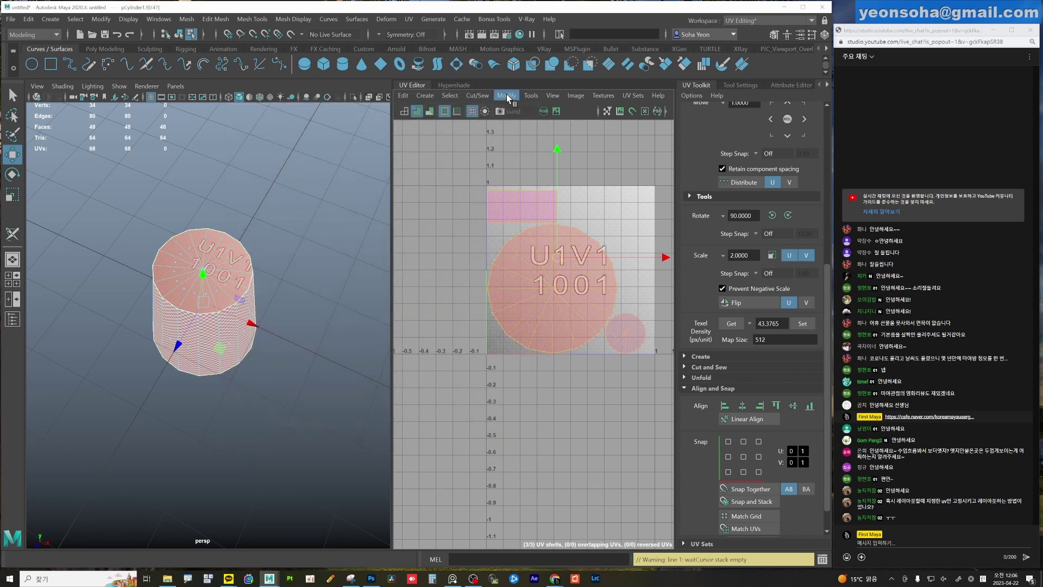
click(507, 95)
click(594, 436)
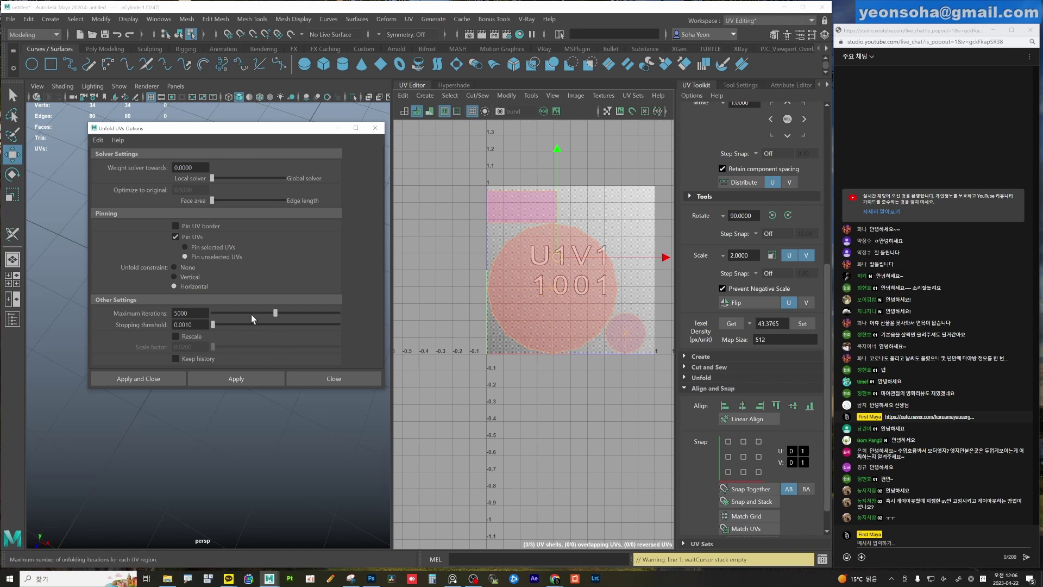
click(506, 95)
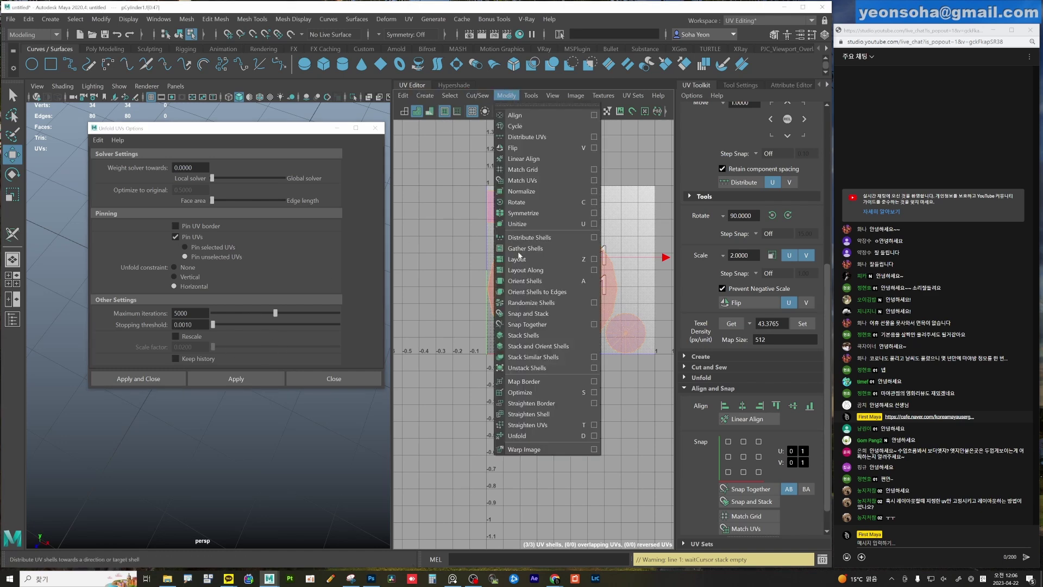
click(594, 260)
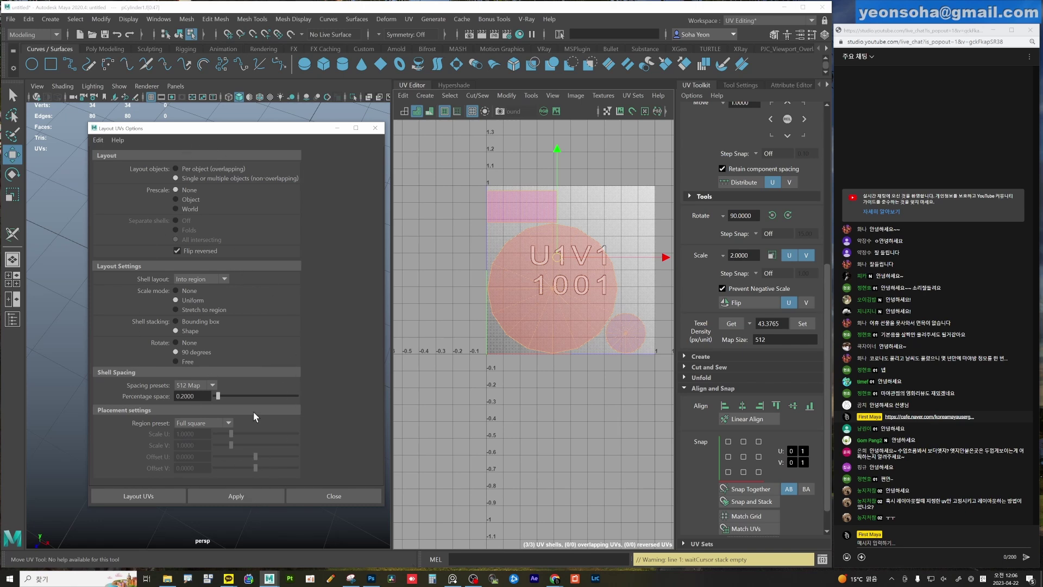
click(375, 128)
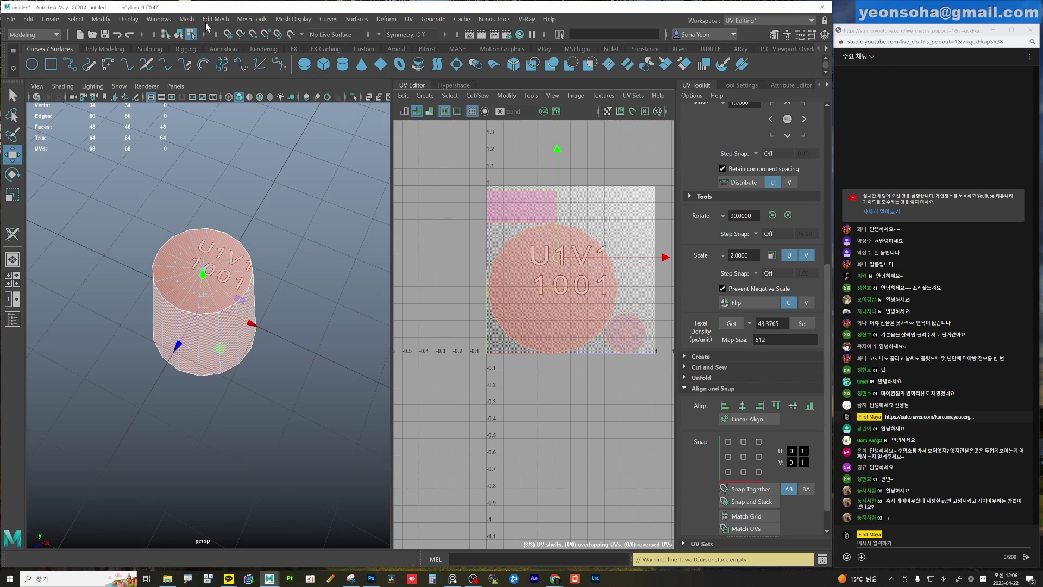
click(158, 19)
mouse_move(190, 123)
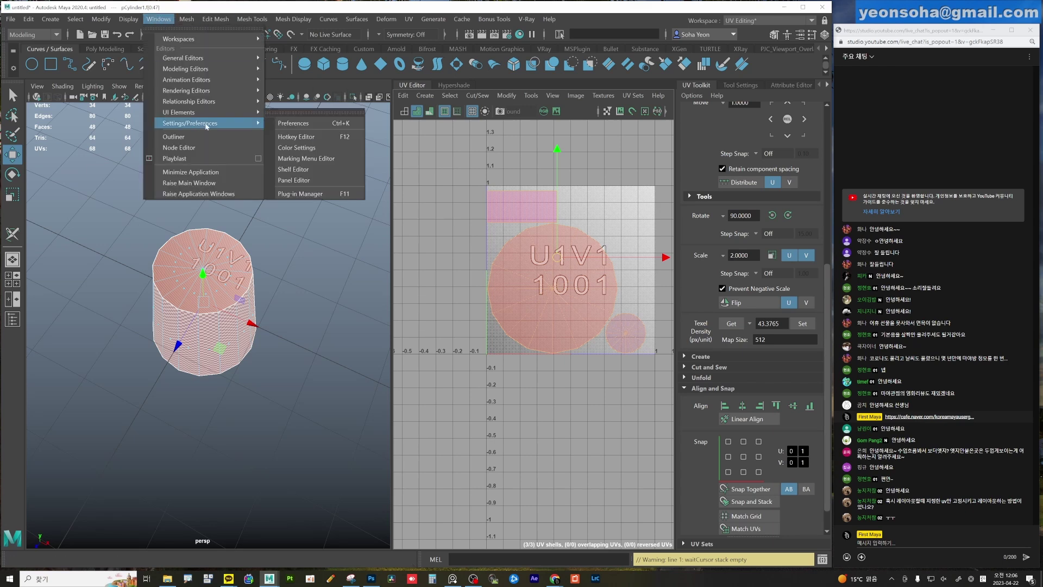
click(299, 194)
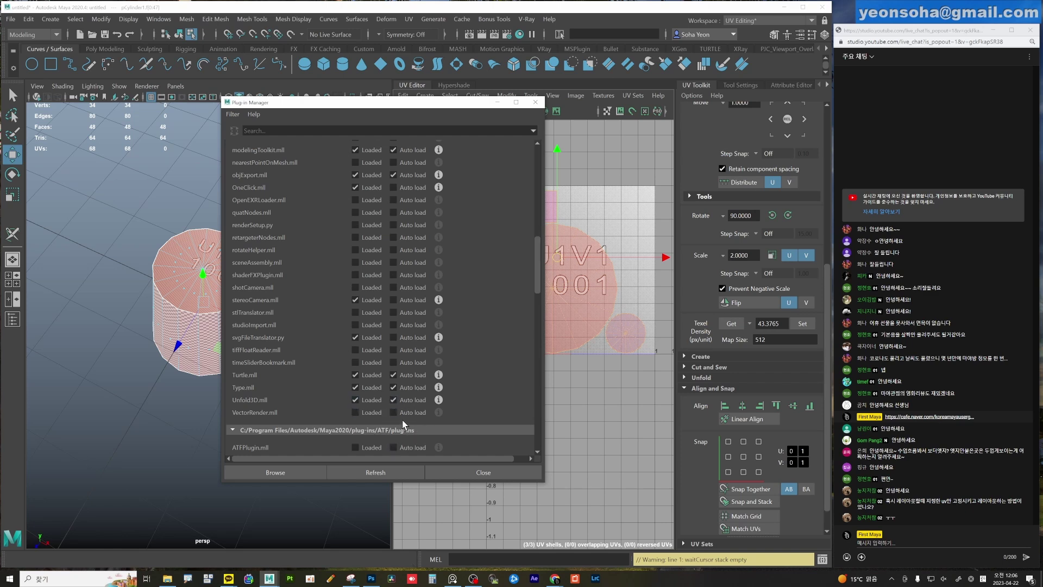
click(483, 472)
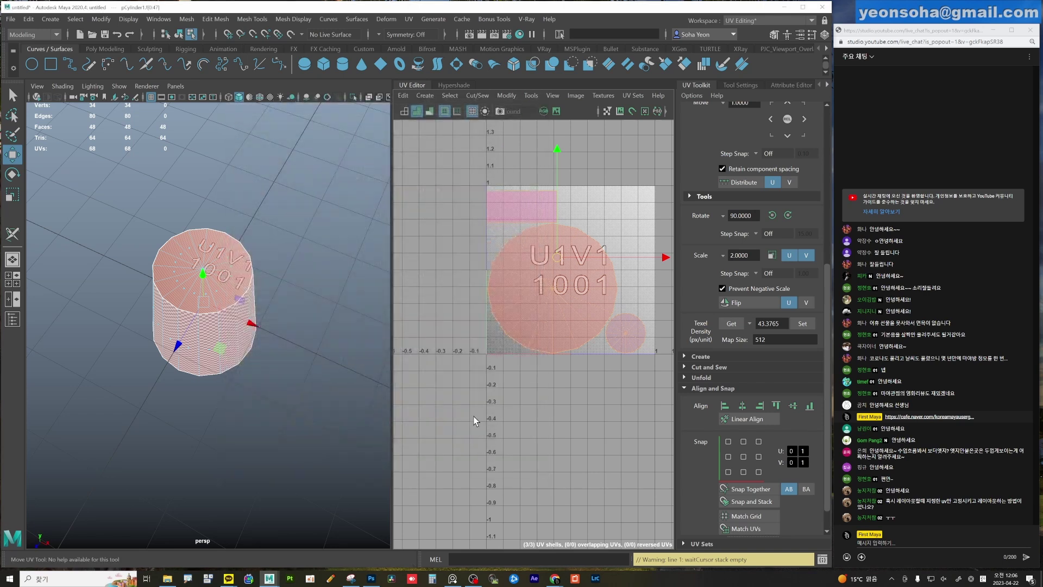
mouse_move(251, 288)
alt+mouse_down()
mouse_move(255, 320)
mouse_move(270, 319)
alt+mouse_up()
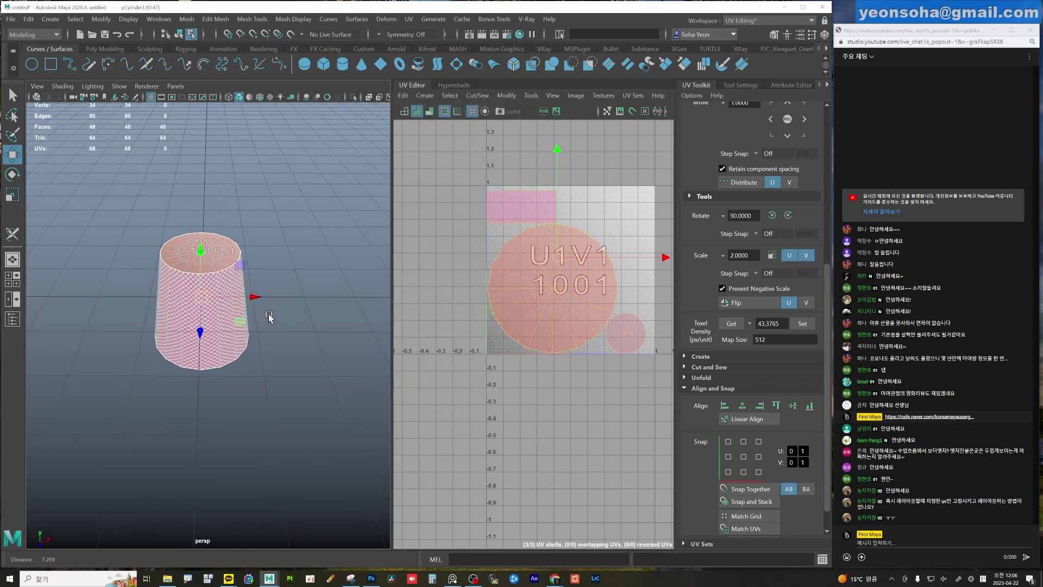
click(508, 97)
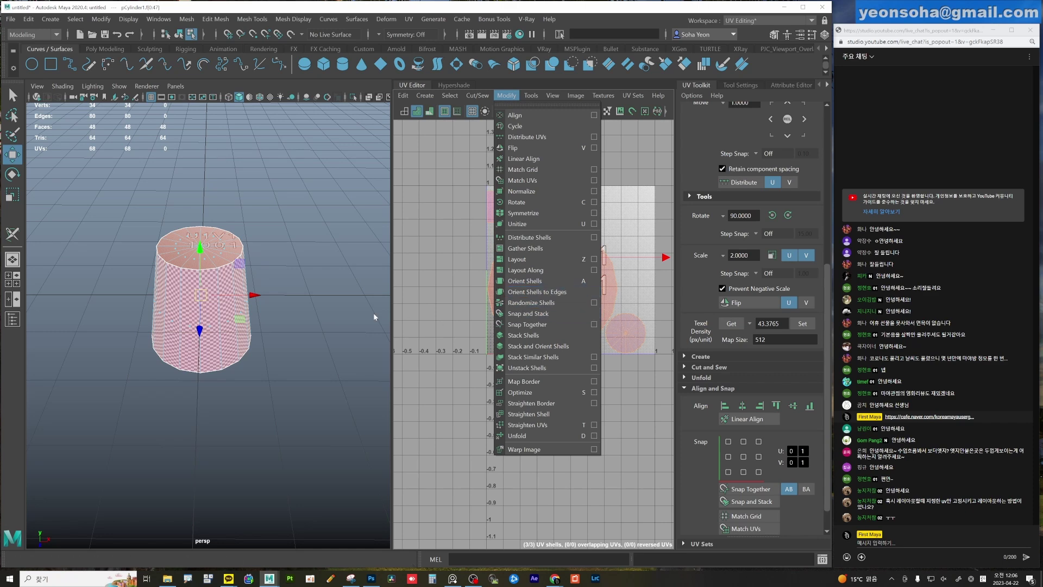
click(290, 360)
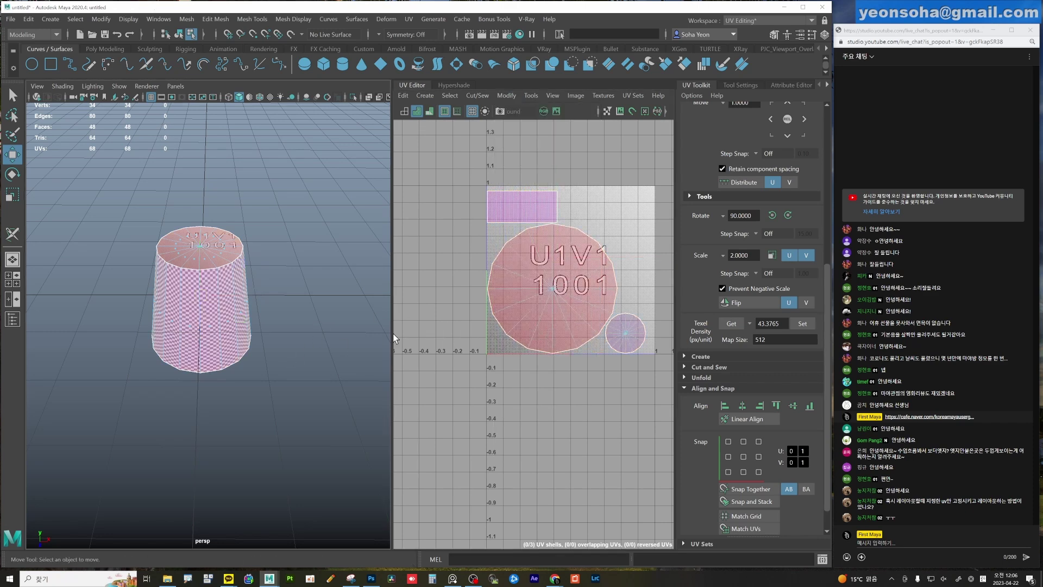
scroll(517, 305, up, 1)
Unfold the rectangular side UV shell into a curved band.
click(534, 223)
key(alt+5)
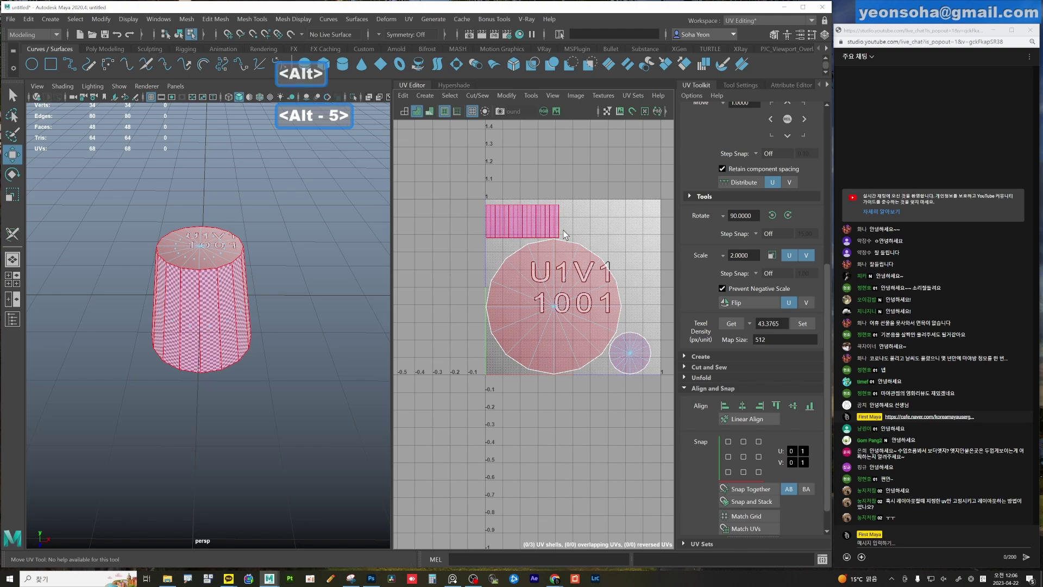
key(alt+6)
click(526, 257)
scroll(526, 257, up, 2)
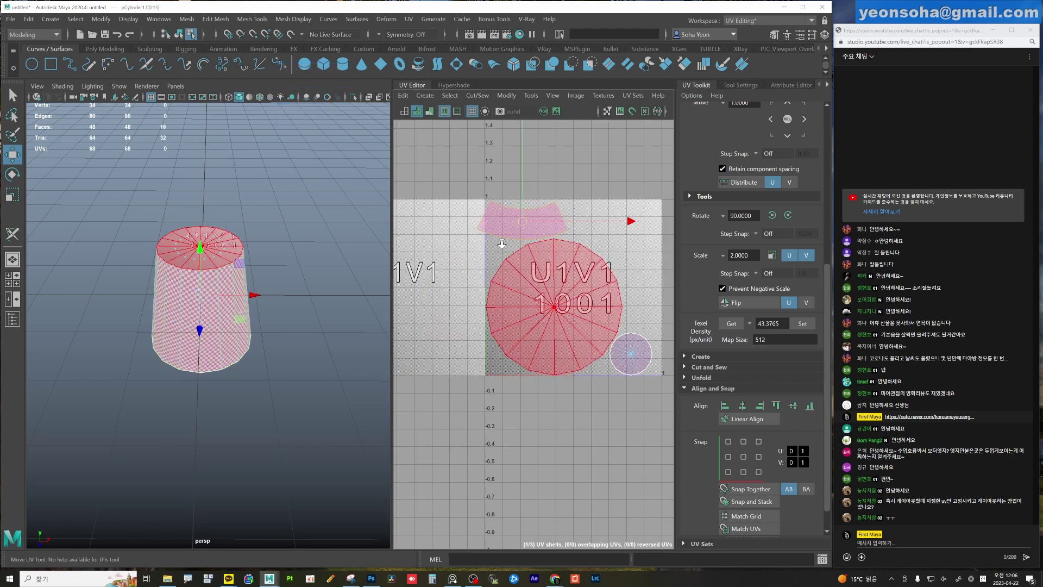
click(508, 345)
scroll(508, 344, up, 3)
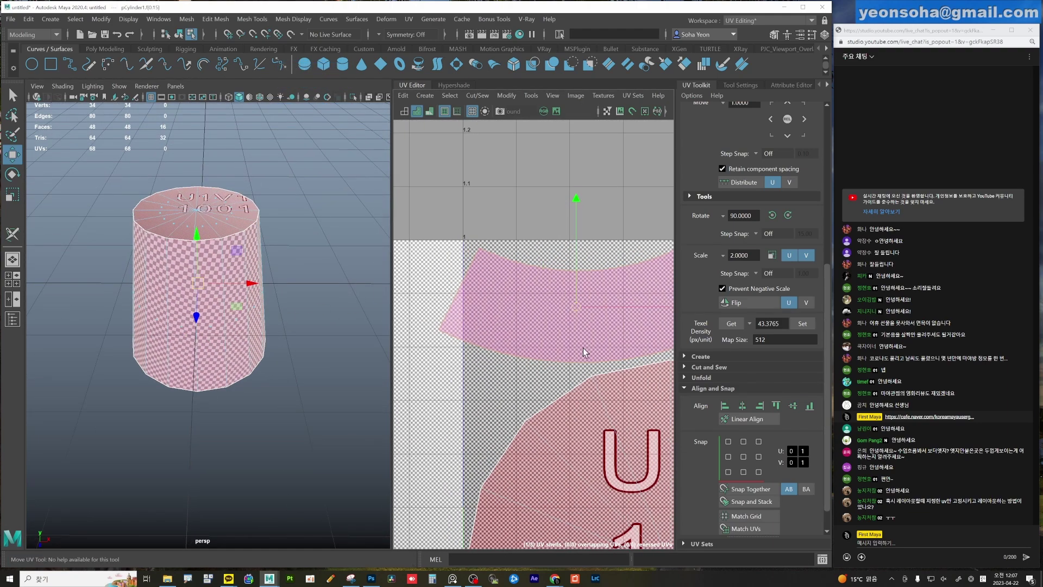
Straighten the band around its middle and left edges with edge-based reshaping.
key(alt+2)
click(464, 282)
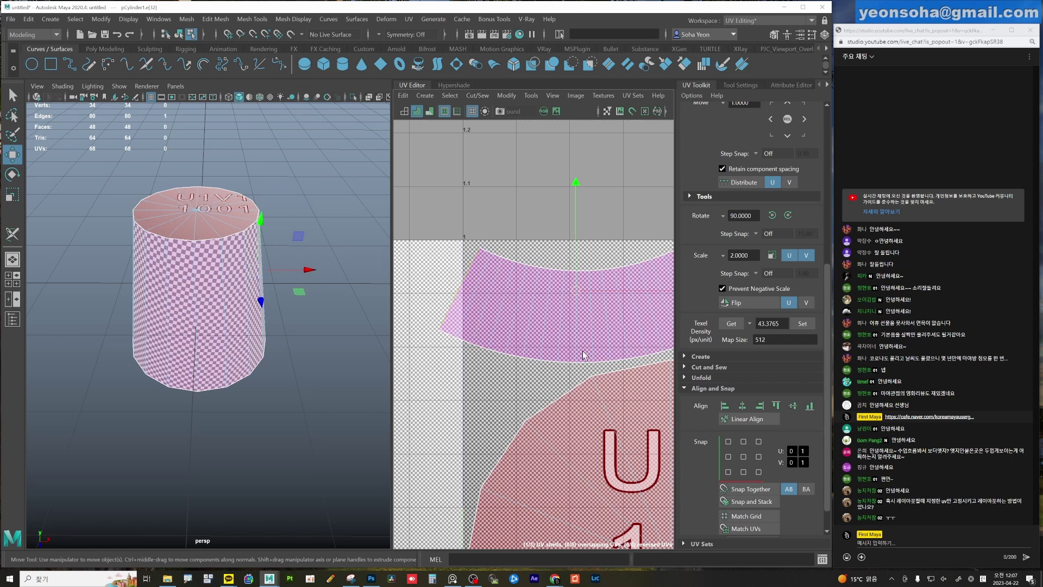
click(502, 310)
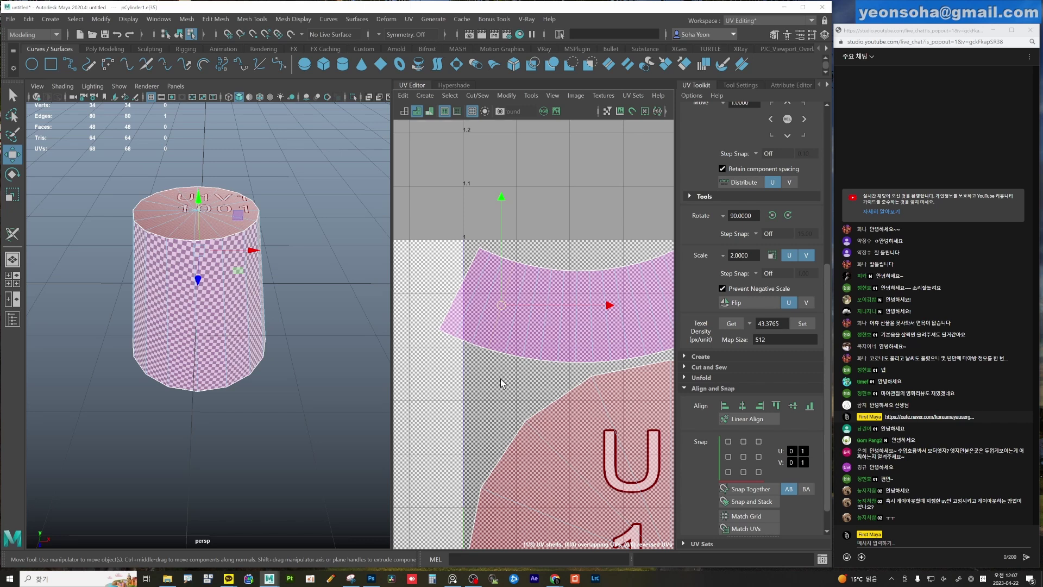
key(ctrl+alt+shift+z)
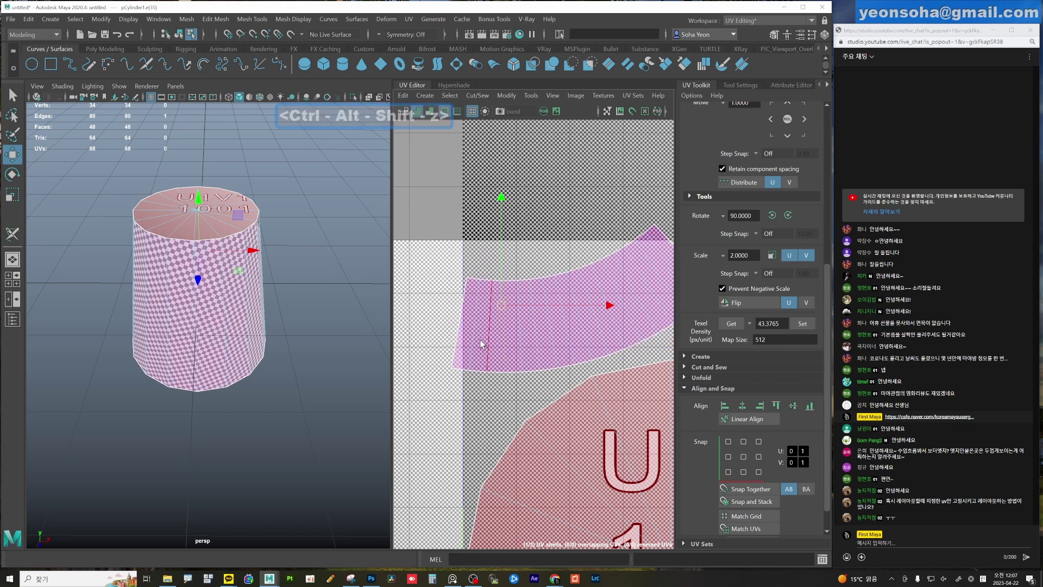
click(492, 374)
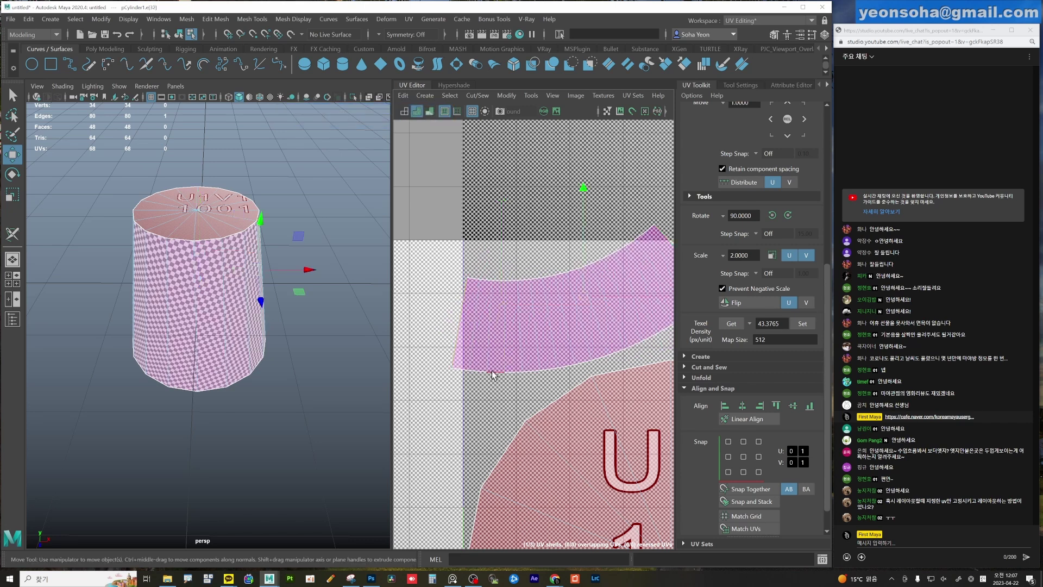
key(ctrl+alt+shift+z)
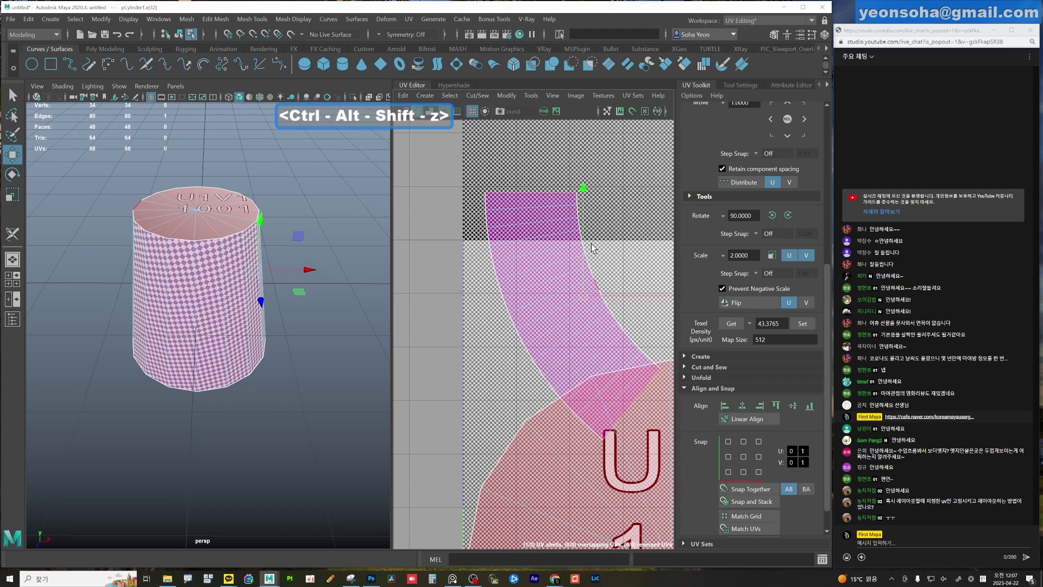
scroll(508, 380, down, 2)
alt+middle_drag(509, 381, 532, 326)
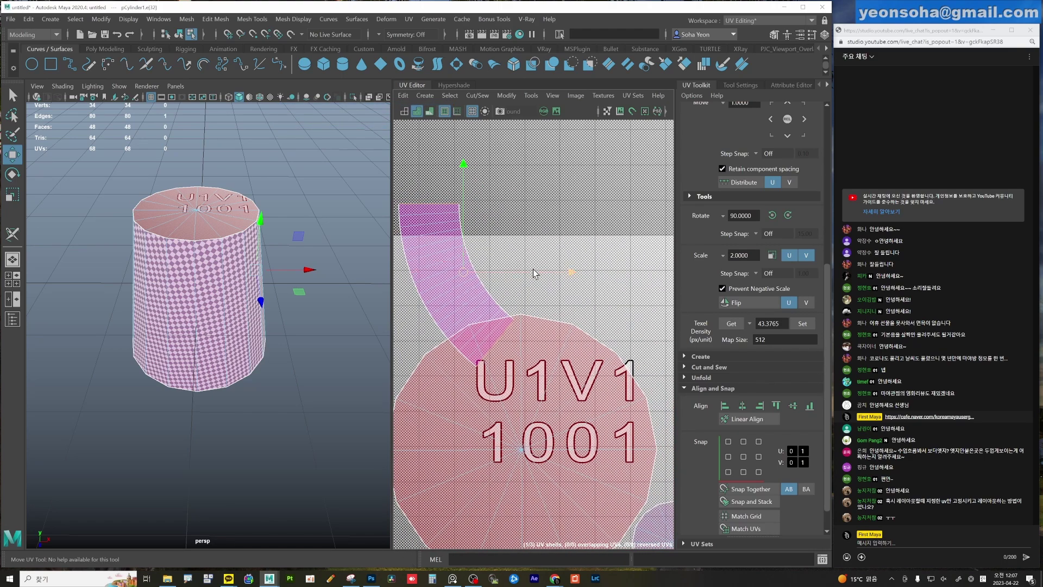
Undo the edge straightening, select the top-cap faces, and bring up the Layout UVs options.
key(alt+5)
key(ctrl+z)
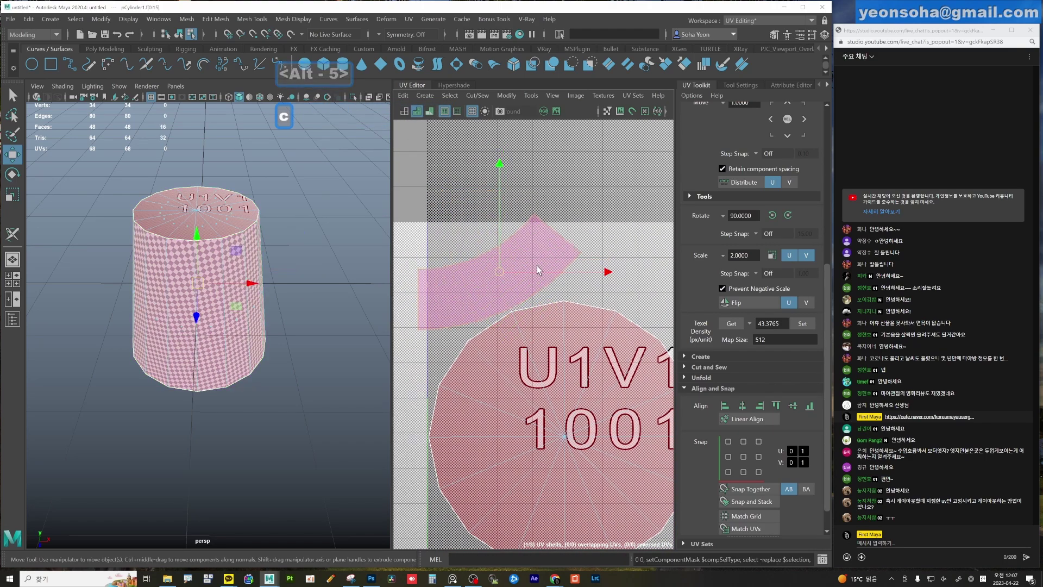
key(ctrl+F11)
alt+middle_drag(508, 265, 431, 266)
scroll(431, 267, down, 5)
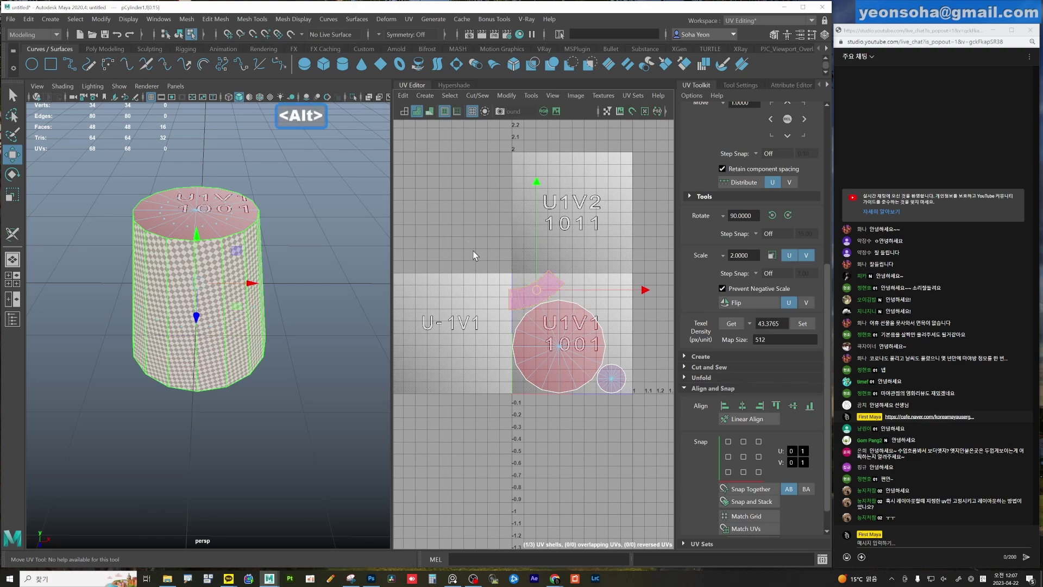
key(z)
scroll(633, 418, up, 2)
scroll(598, 380, up, 2)
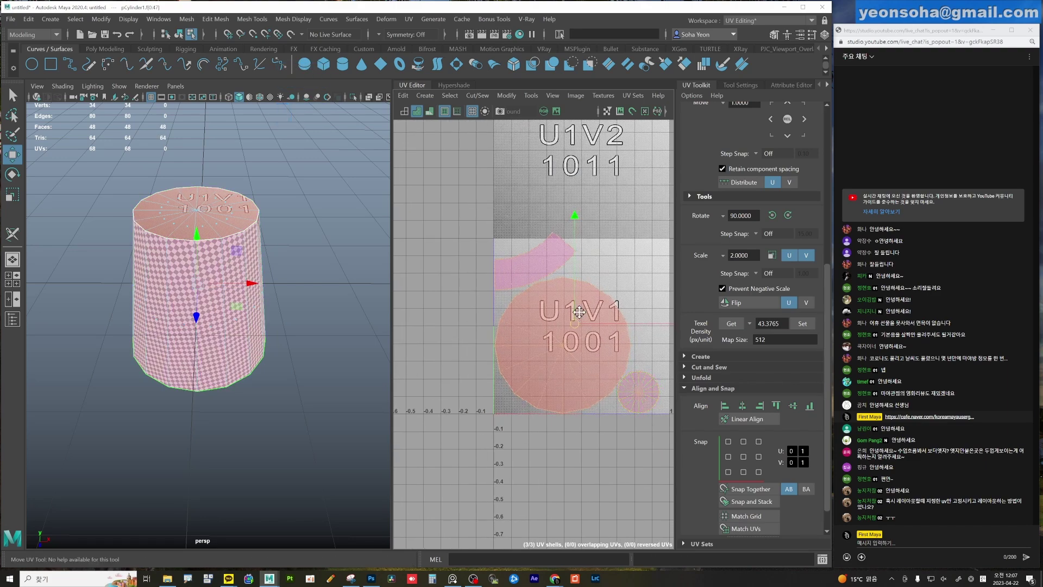
scroll(565, 348, up, 2)
click(534, 307)
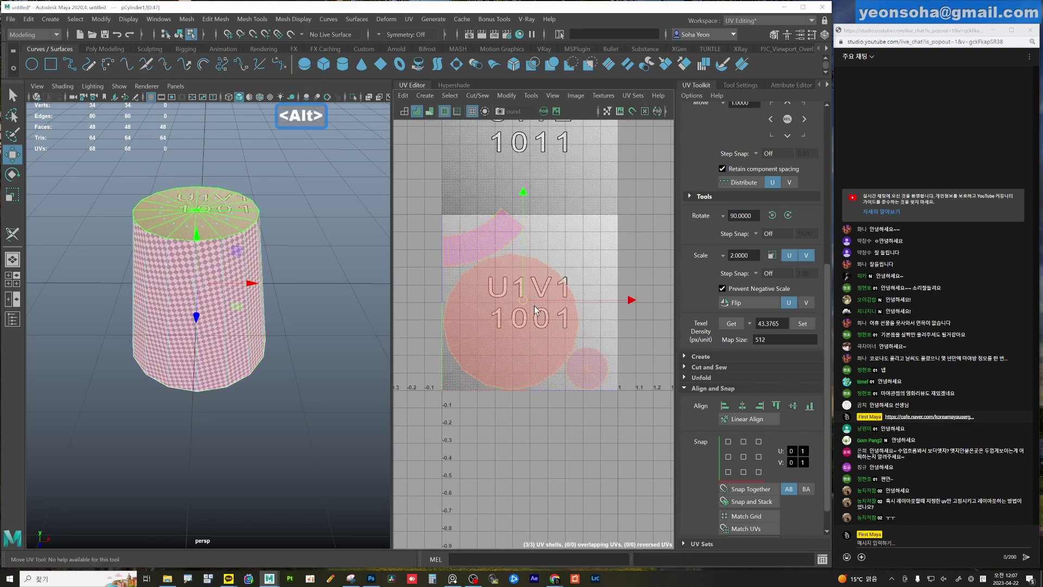
scroll(534, 305, up, 1)
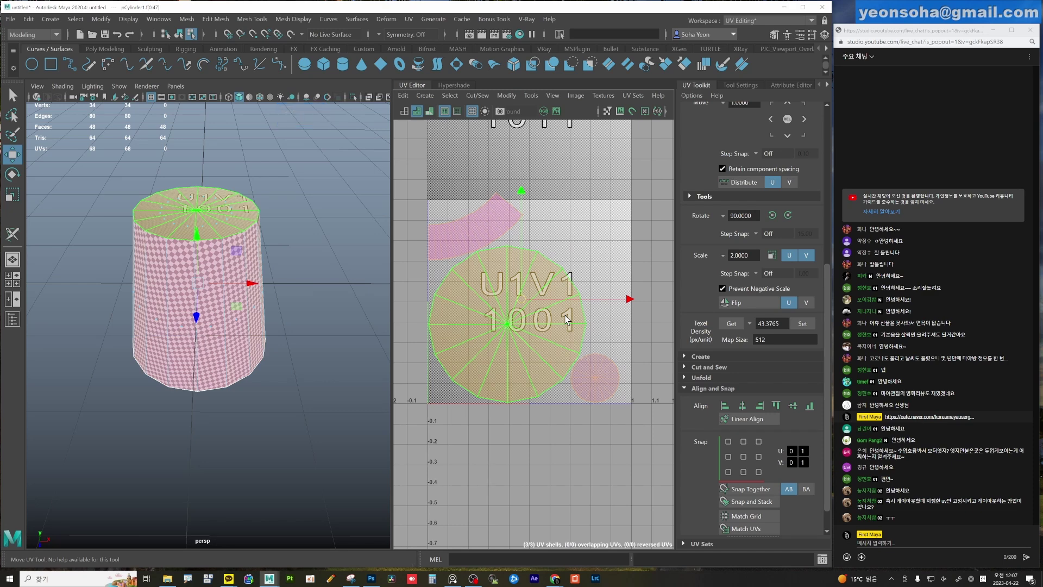
shift+right_drag(566, 320, 544, 348)
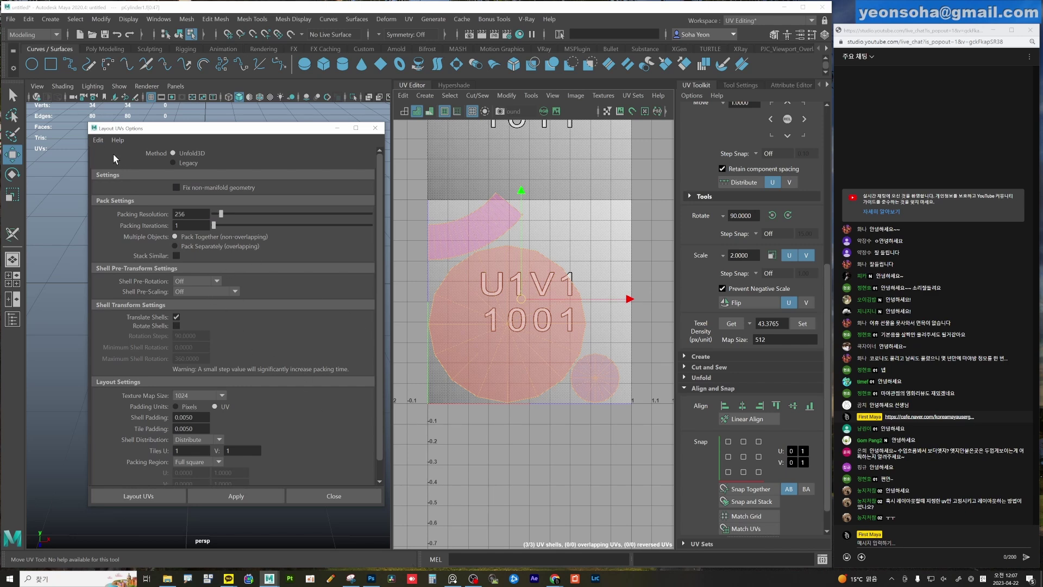
Reset layout options, set shell padding 0.003 and tile padding 0.03, and pack the shells.
click(102, 142)
click(112, 173)
click(191, 429)
key(shift+Tab)
text(0.0)
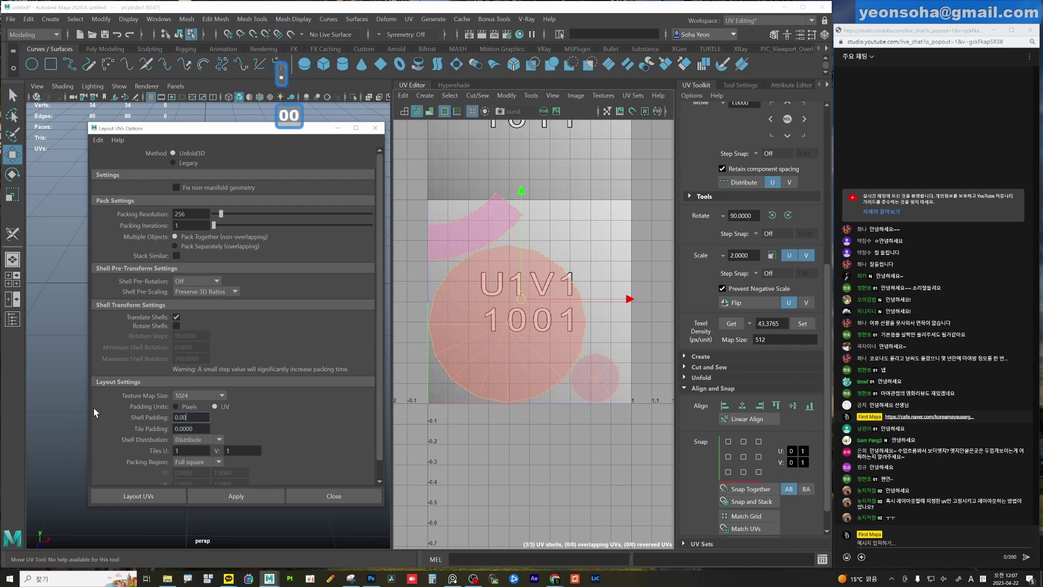
text(03)
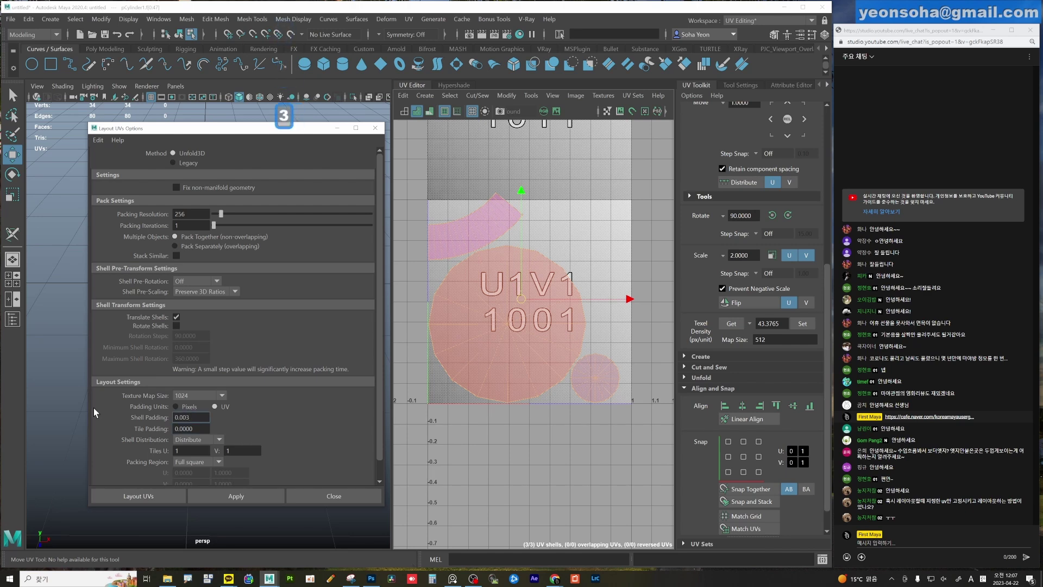
key(BackSpace)
key(BackSpace)
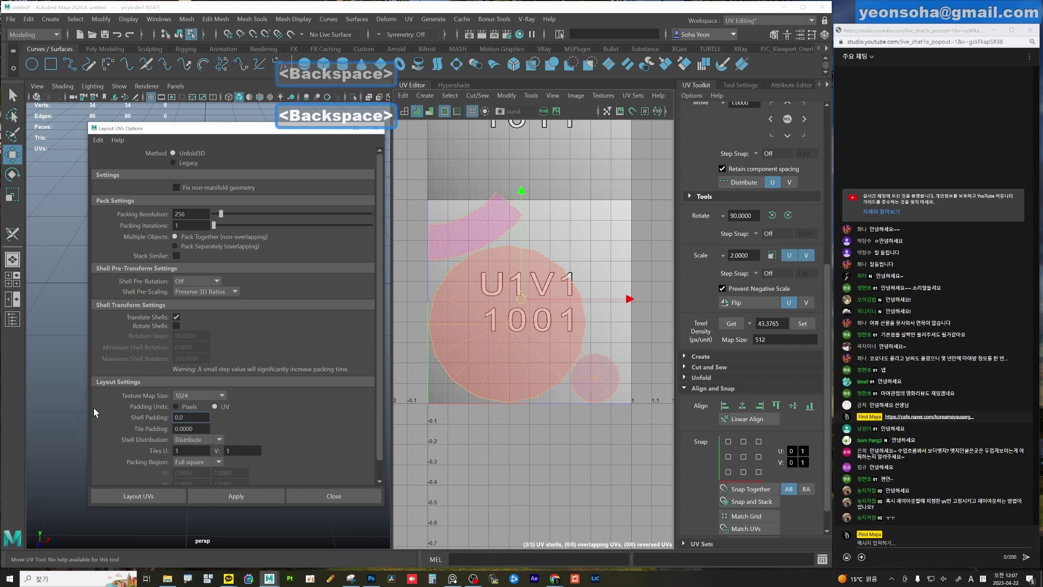
text(3)
key(Tab)
text(0)
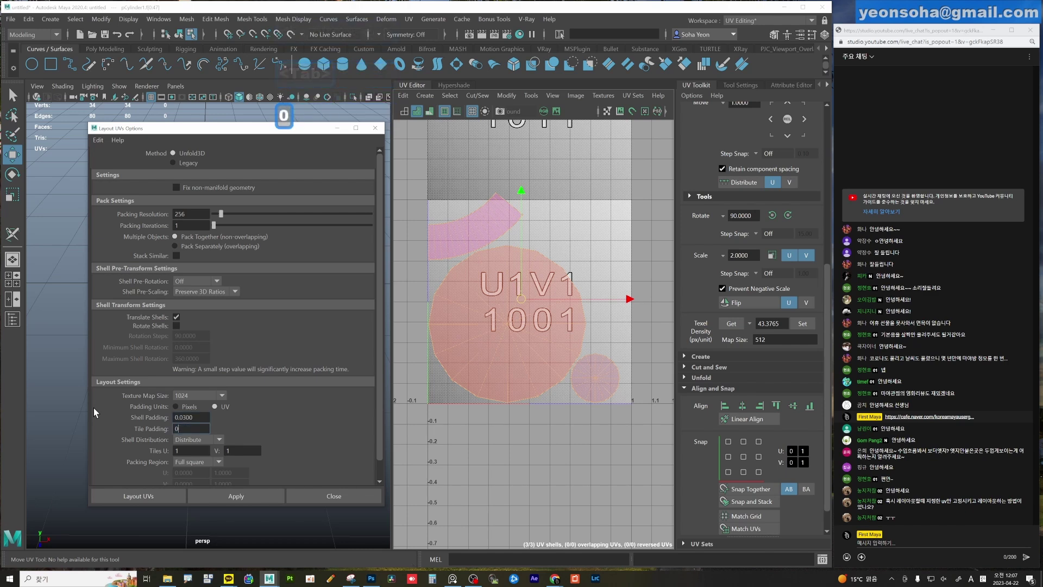
text(.03)
key(Return)
click(243, 497)
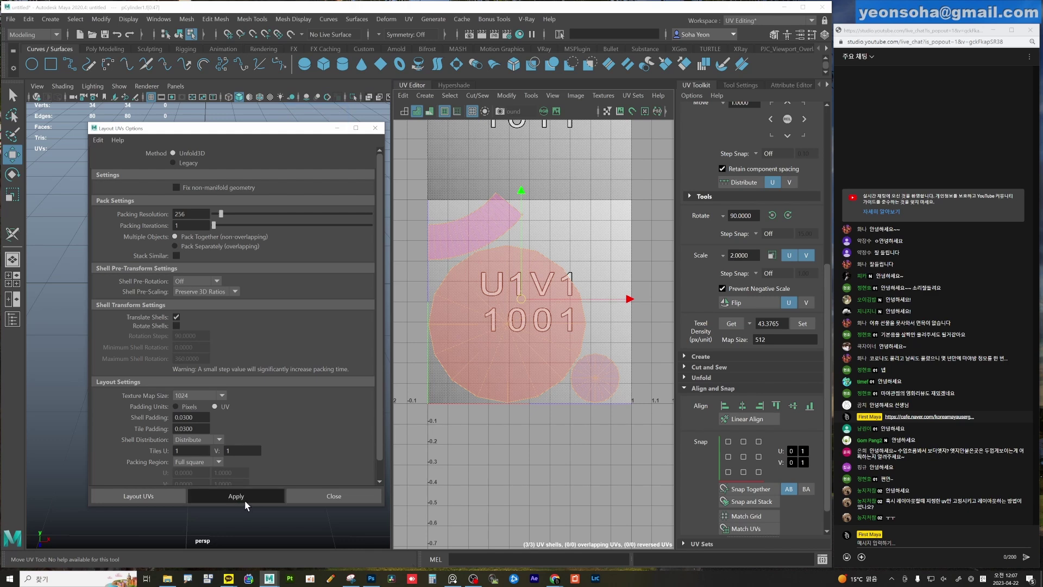
Re-enter shell padding 0.003 and correct tile padding to 0.003.
double_click(190, 418)
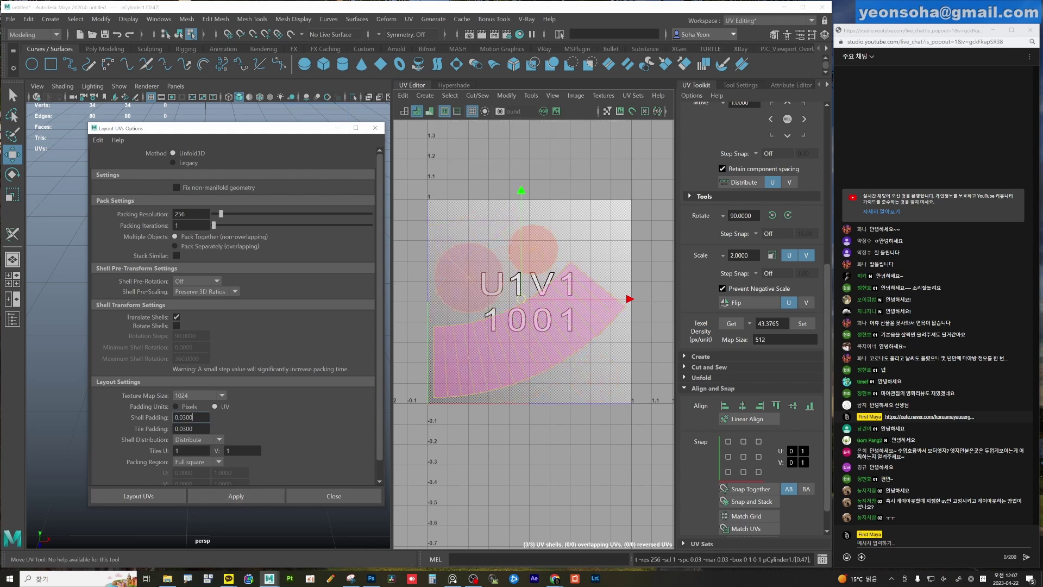
text(0.00)
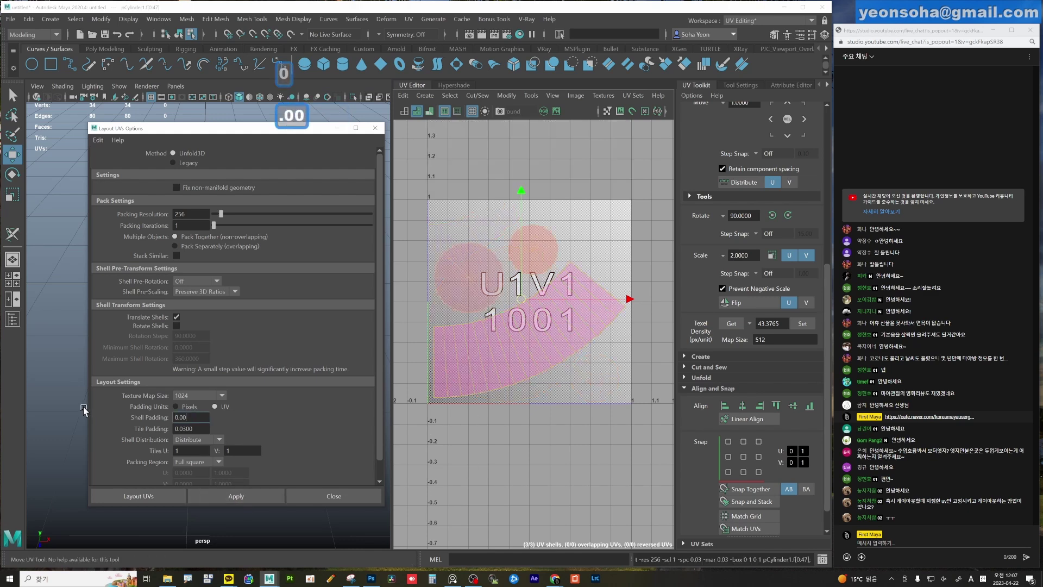
text(4)
key(BackSpace)
text(3)
key(Tab)
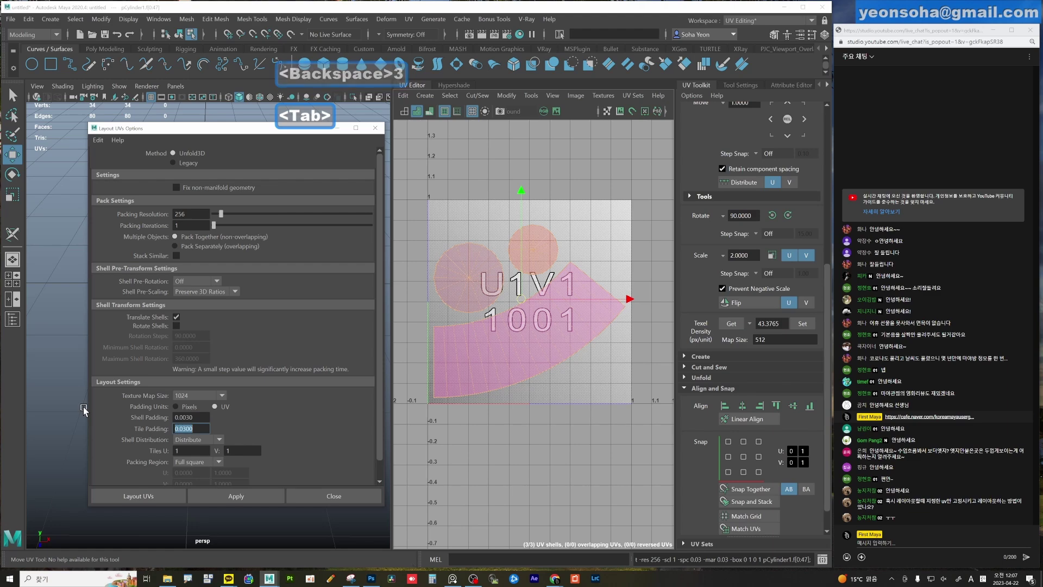
text(0.003)
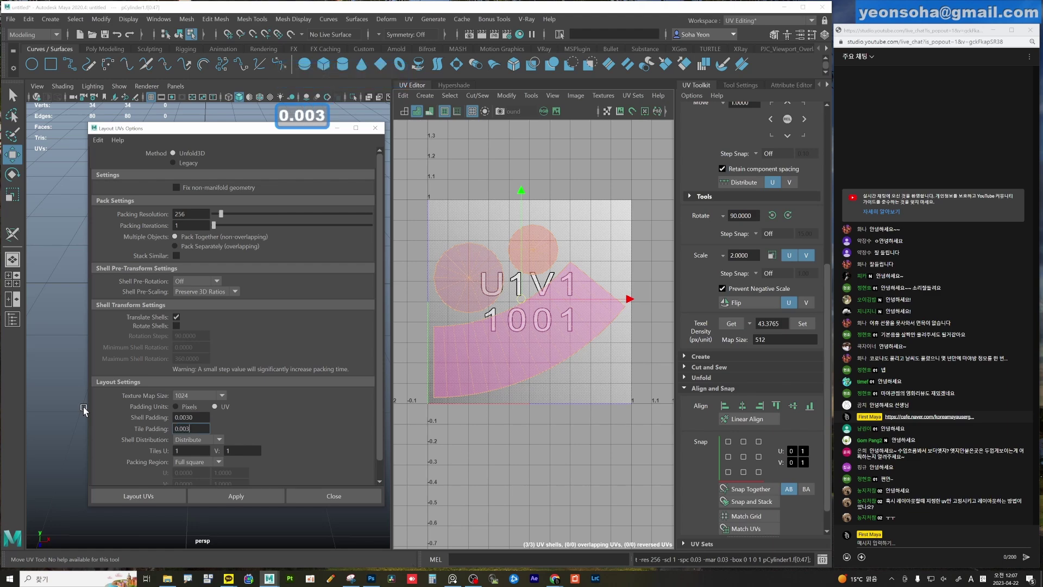
click(234, 497)
Repack the shells at 0.003 padding, close the layout options, and return to object selection.
click(466, 277)
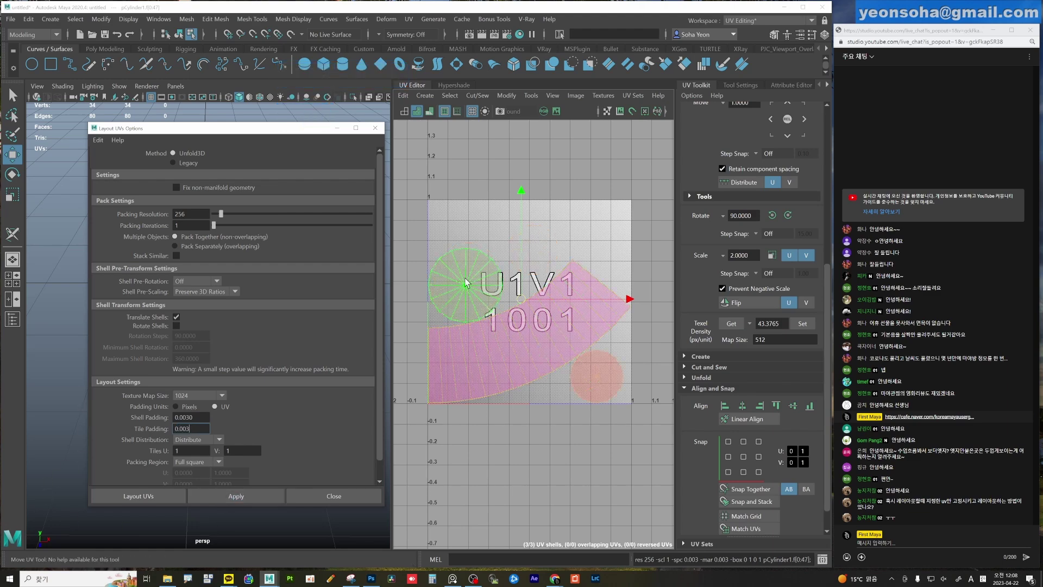
scroll(479, 324, up, 3)
scroll(478, 324, down, 3)
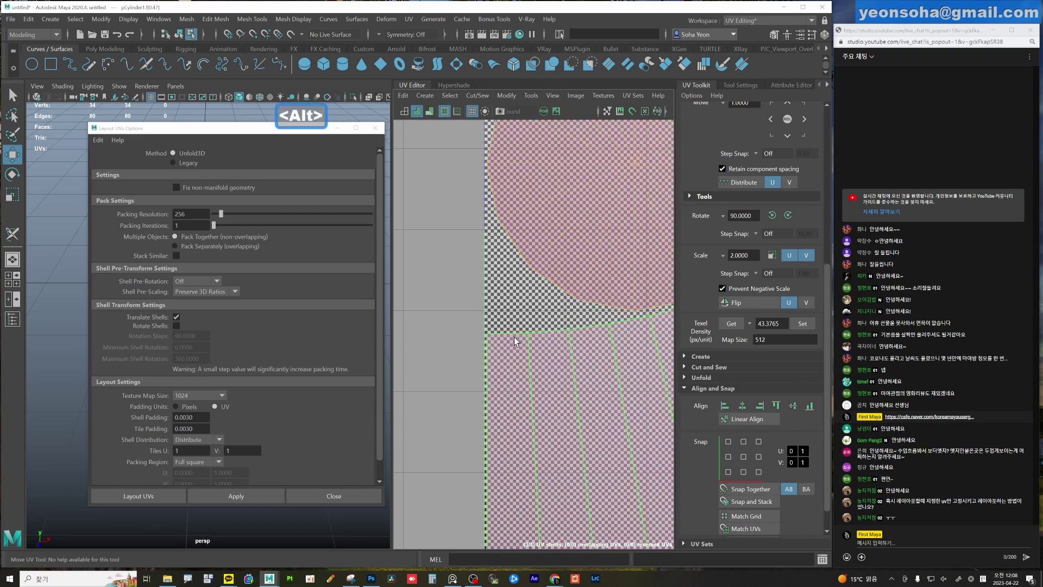
mouse_move(478, 324)
alt+middle_down()
mouse_move(507, 320)
mouse_move(341, 265)
alt+middle_up()
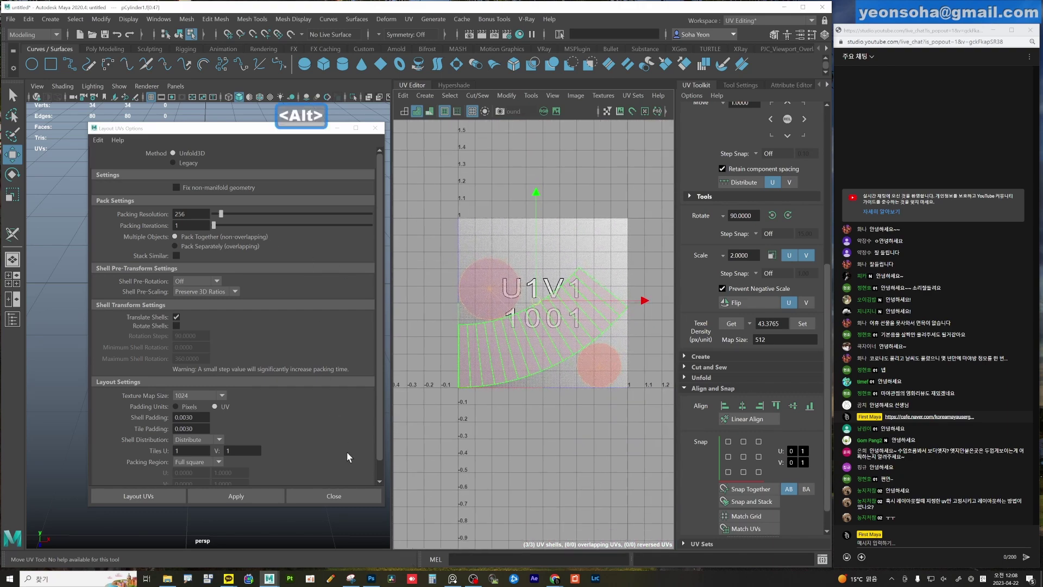
click(348, 494)
scroll(569, 310, up, 2)
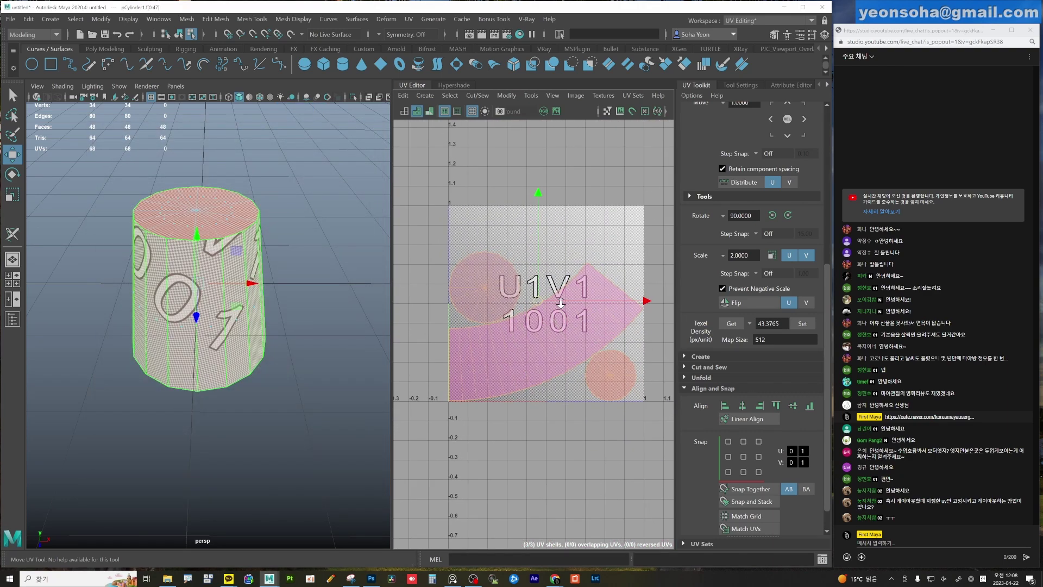
key(F8)
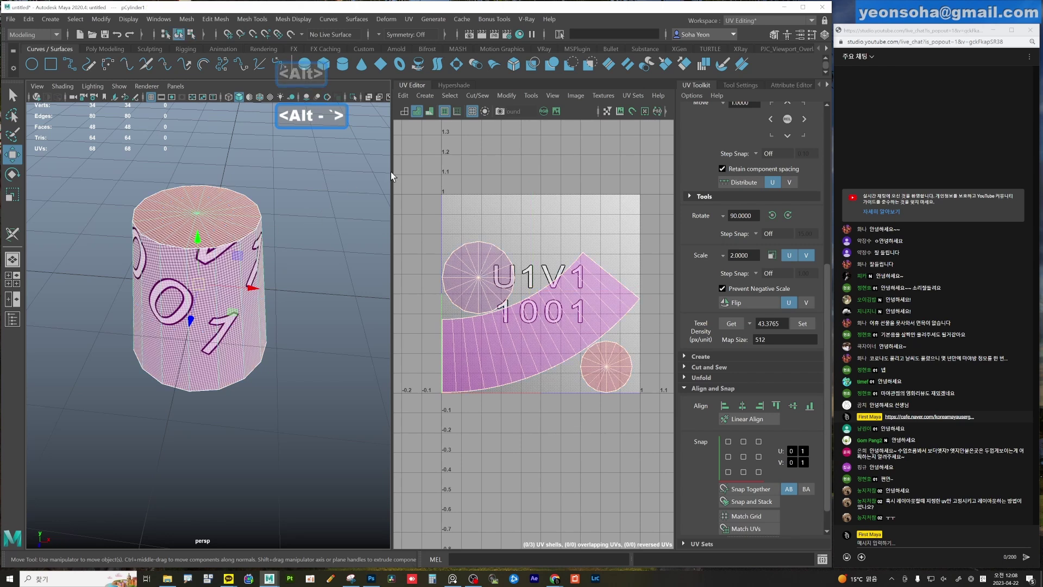
Apply Modify > Straighten UVs and orbit the persp view to check the cylinder.
click(506, 96)
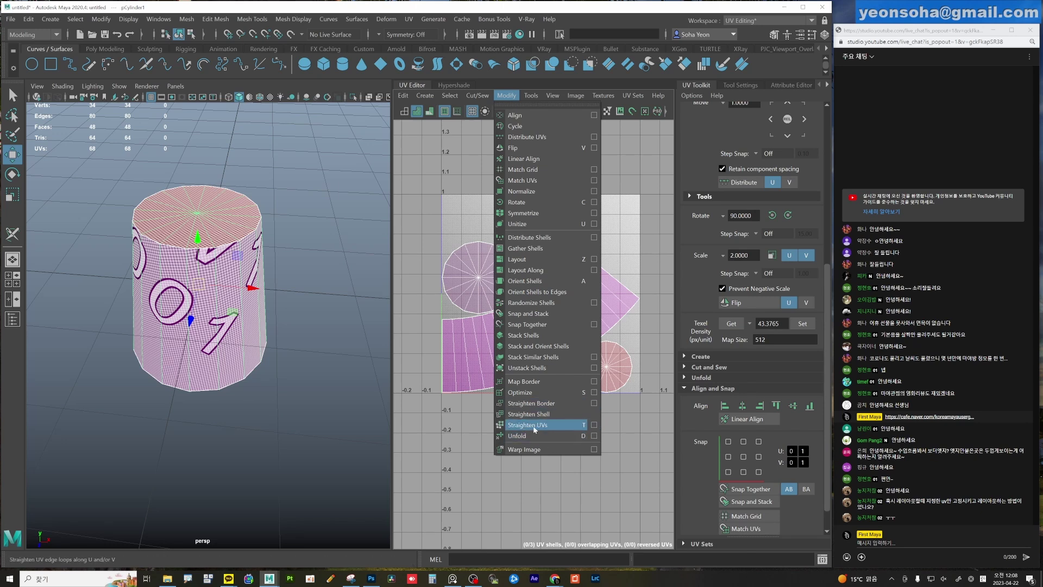
click(534, 428)
scroll(466, 374, up, 2)
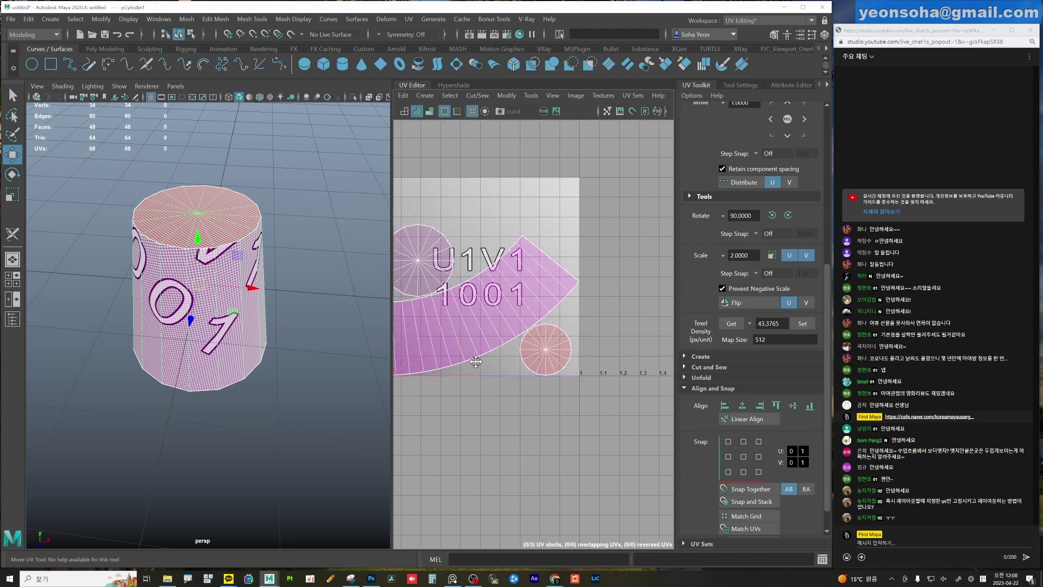
scroll(466, 374, down, 1)
scroll(466, 375, down, 1)
scroll(467, 377, down, 2)
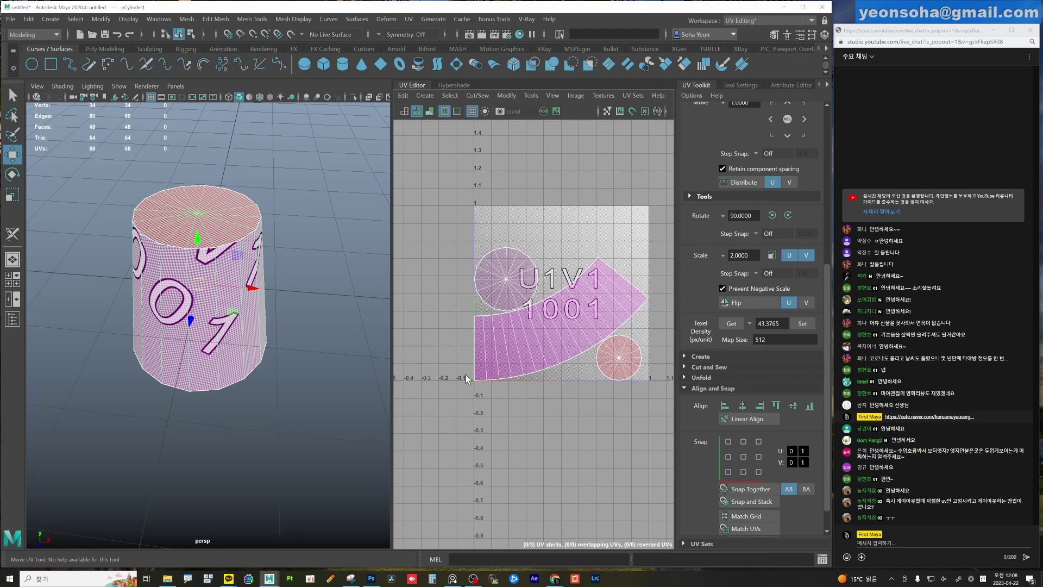
alt+drag(385, 384, 347, 380)
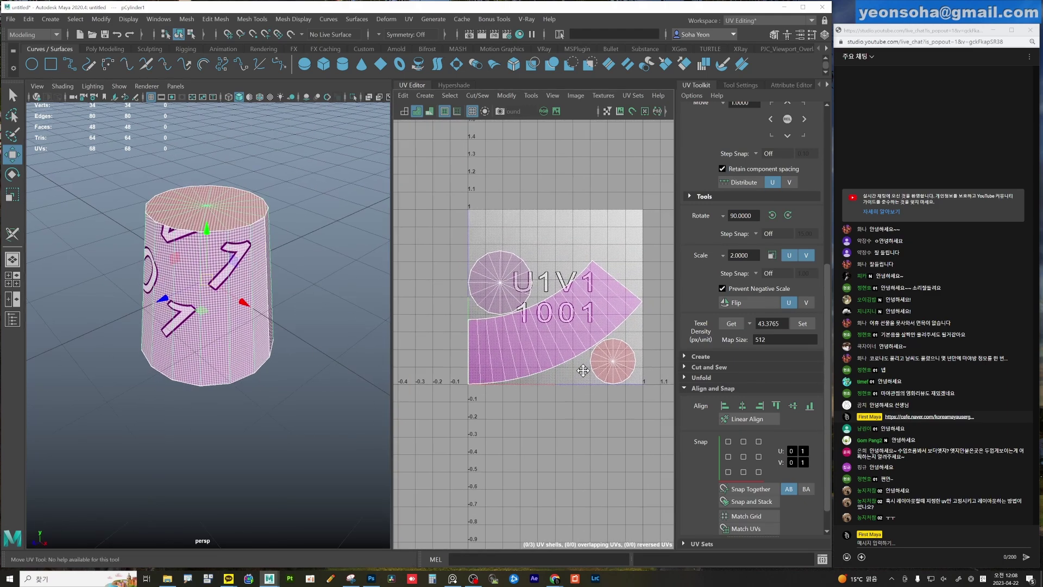
alt+middle_drag(591, 365, 493, 408)
Replace the cylinder with a new polygon cube and display its UVs.
key(Delete)
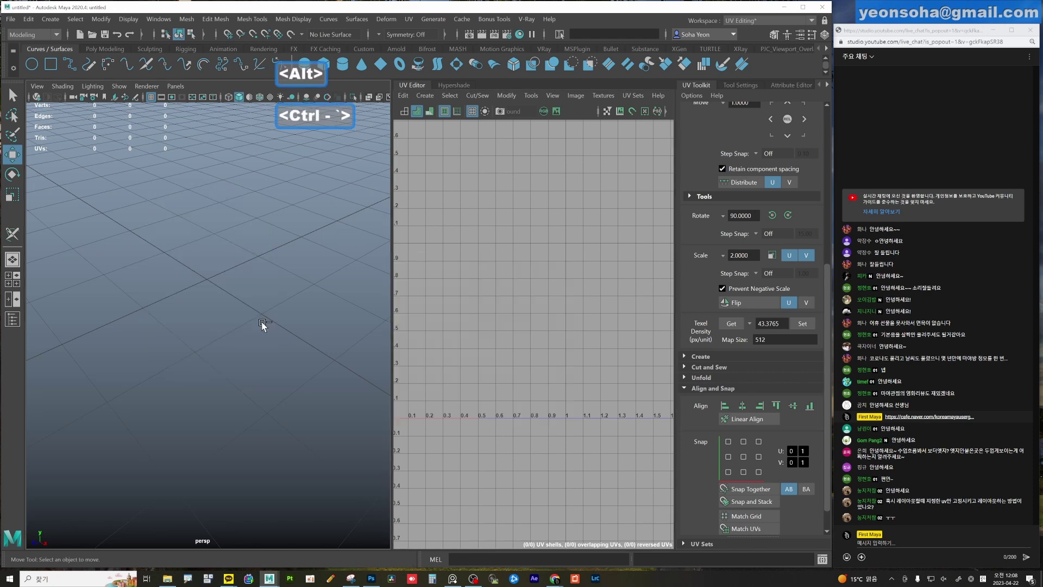
shift+right_click(246, 287)
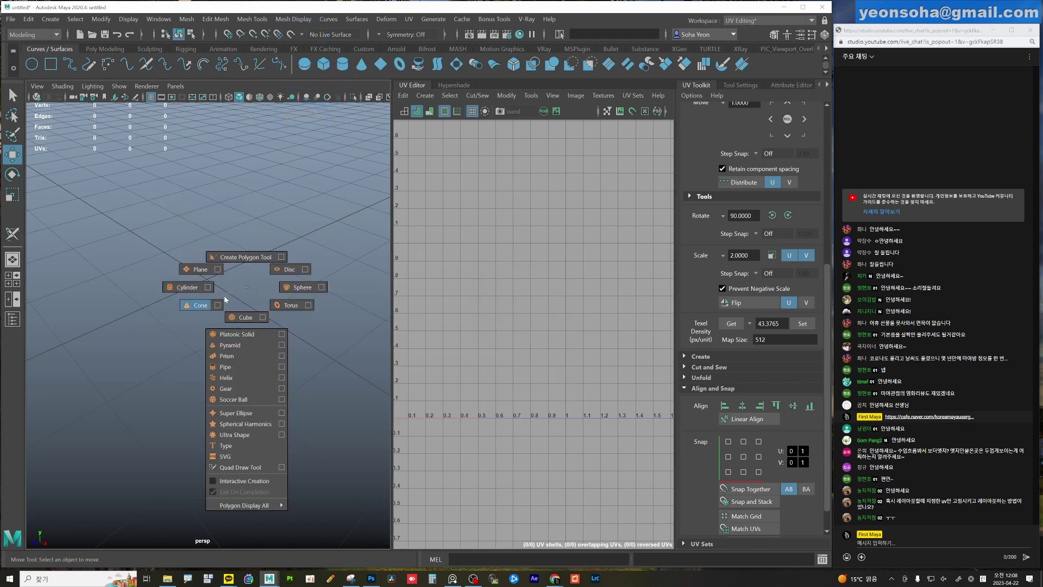
shift+right_drag(247, 285, 246, 317)
key(alt+w)
alt+drag(273, 322, 296, 316)
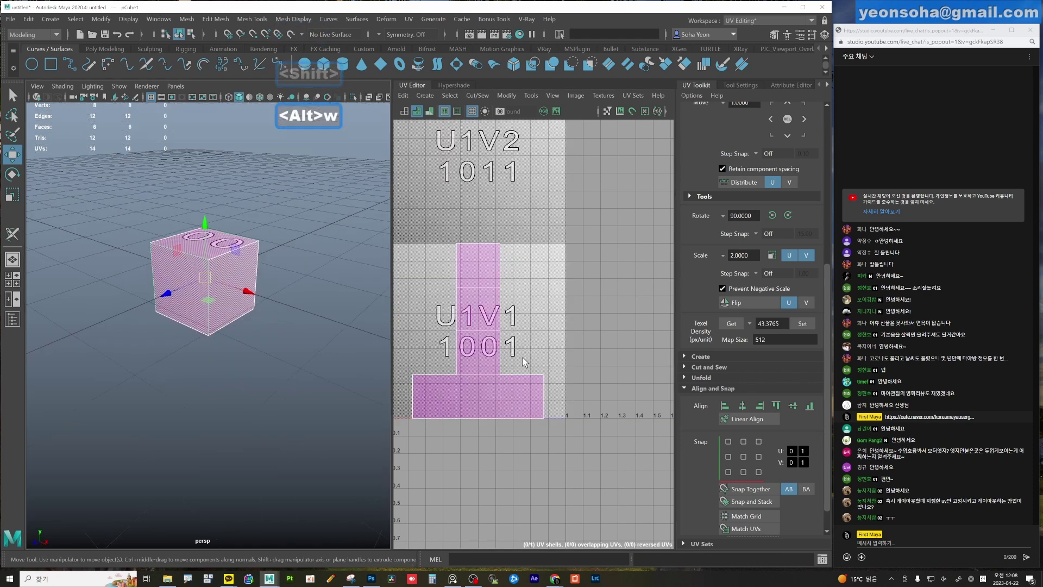
scroll(547, 321, up, 2)
key(alt+4)
Move UVs on the T-shaped shell's right edge out of line to make the edge jagged.
click(521, 297)
key(w)
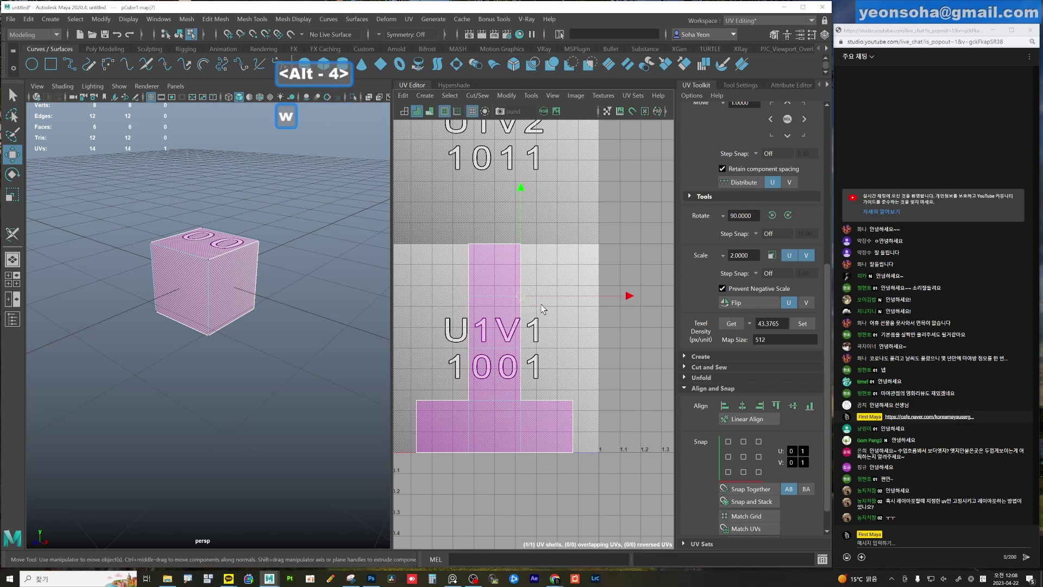
drag(560, 297, 565, 296)
click(520, 348)
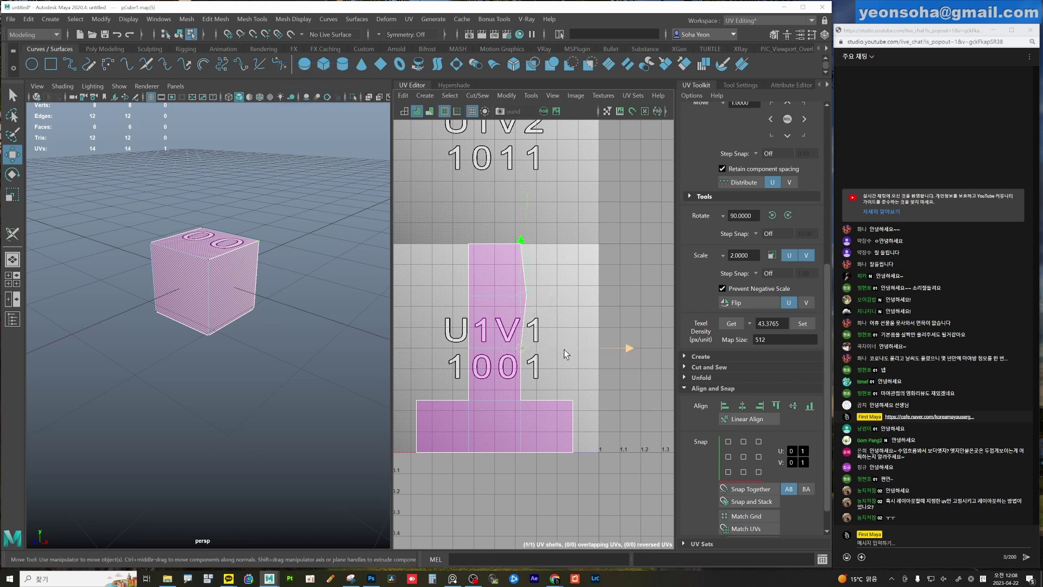
drag(566, 351, 556, 350)
click(521, 400)
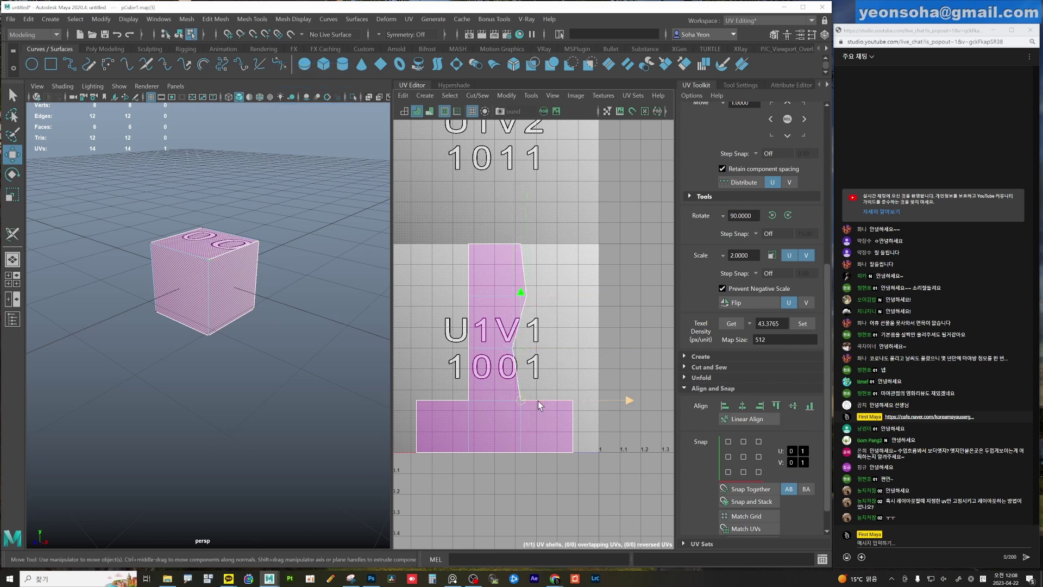
alt+right_drag(541, 405, 565, 417)
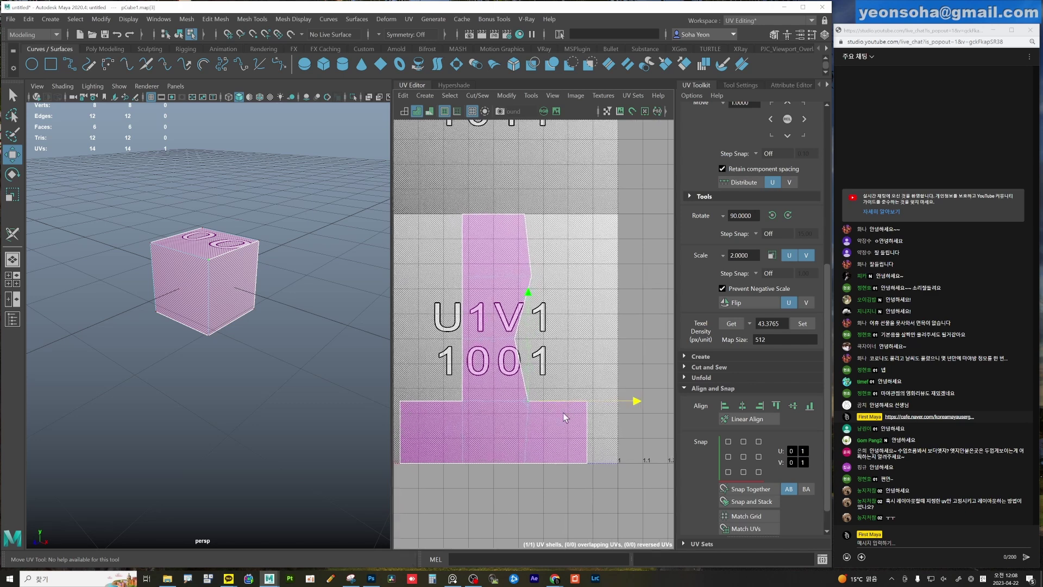
Straighten the jagged right edge with Straighten UVs, then nudge a bottom-edge UV right.
key(shift+period)
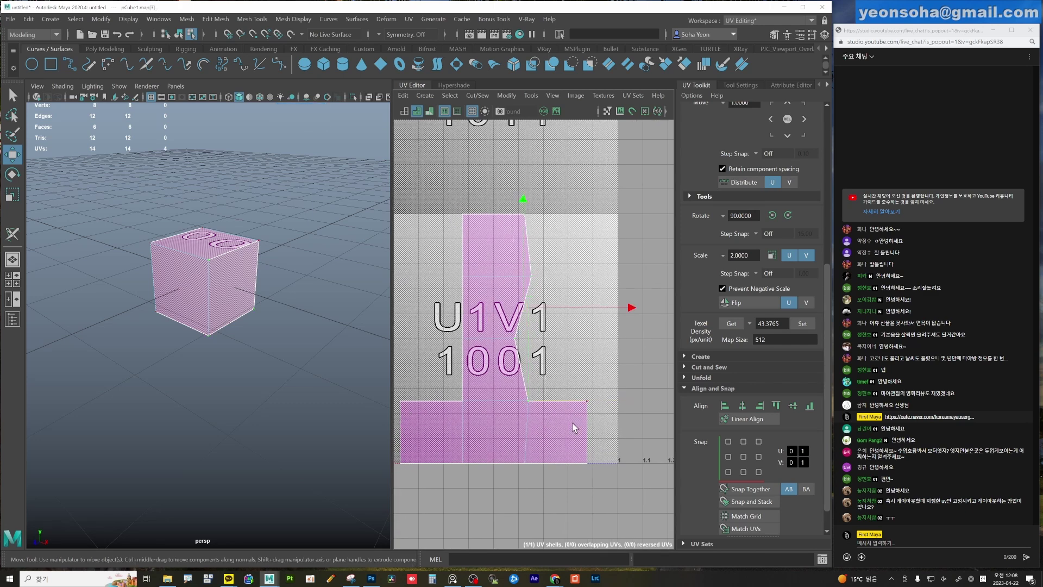
key(t)
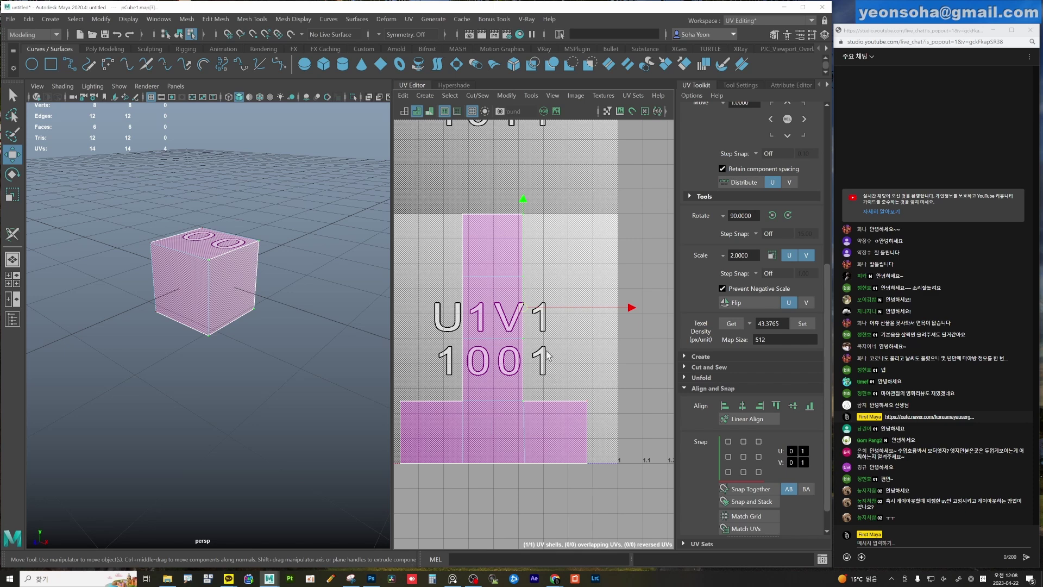
key(alt)
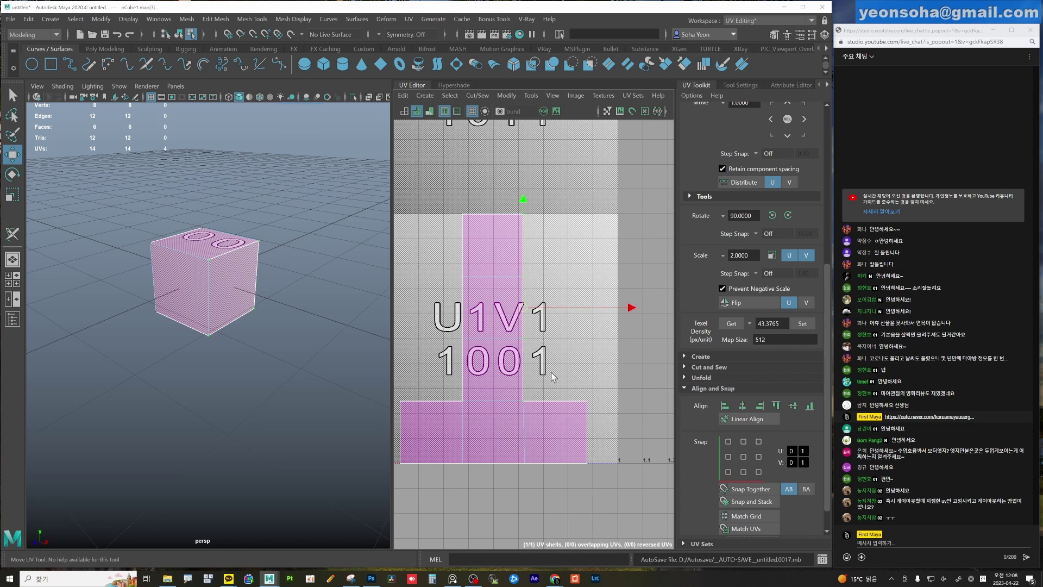
alt+middle_drag(542, 387, 550, 364)
key(w)
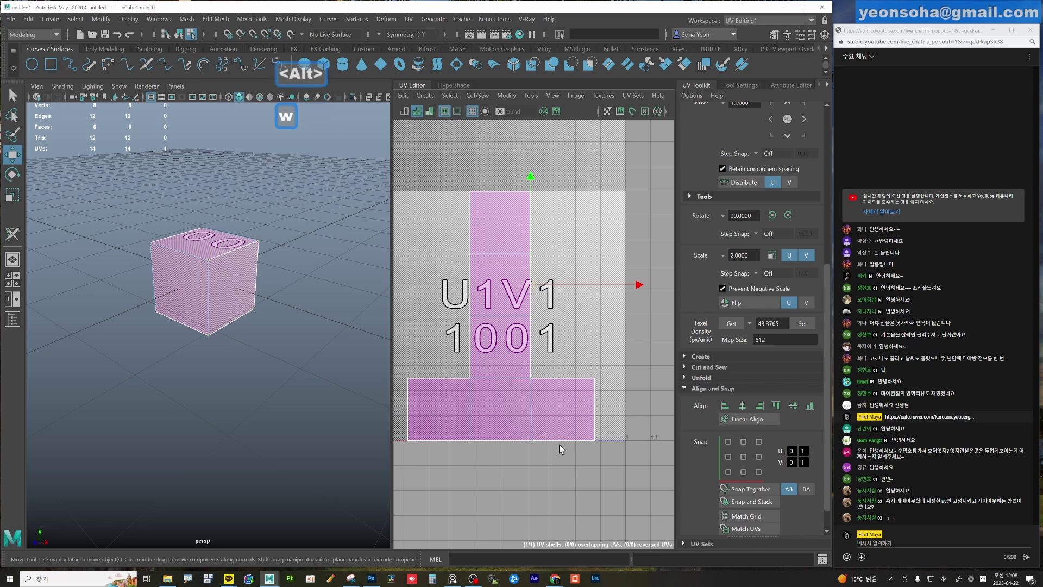
click(531, 439)
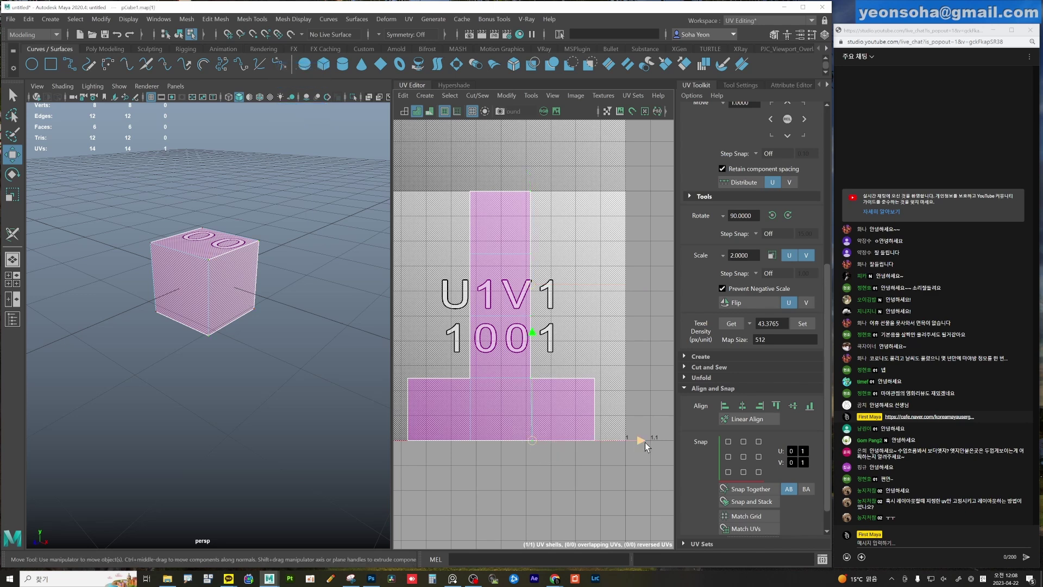
drag(644, 442, 650, 443)
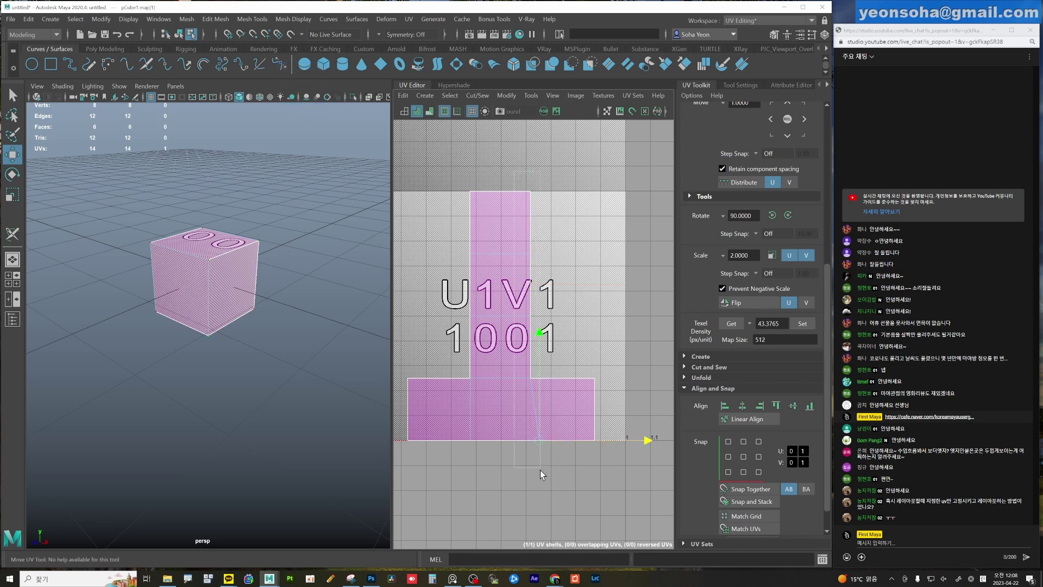
Straighten the five right-edge UVs, undo it, and reselect the right-edge UVs.
drag(542, 474, 544, 472)
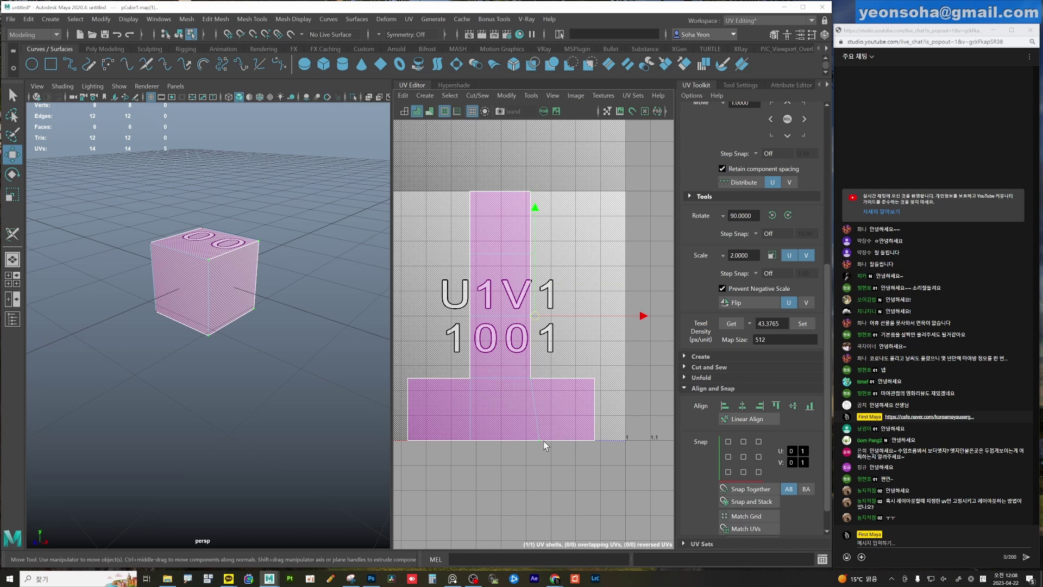
key(t)
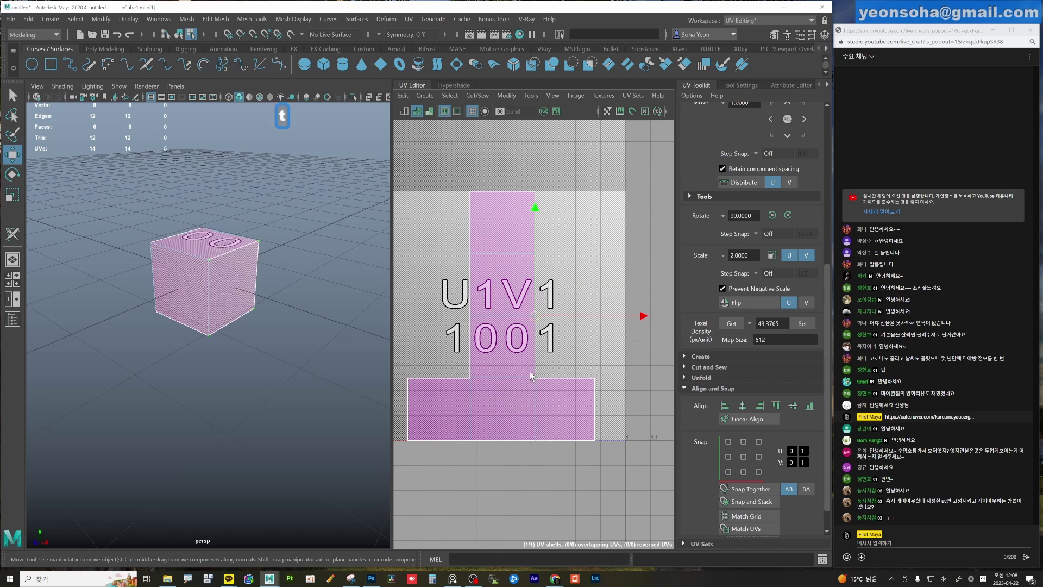
key(ctrl+z)
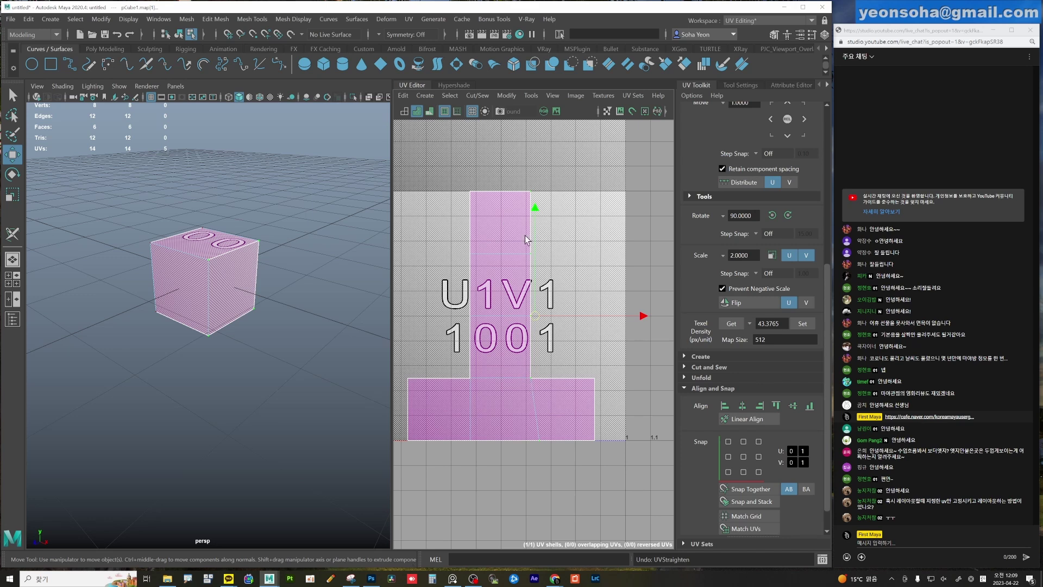
drag(524, 161, 534, 487)
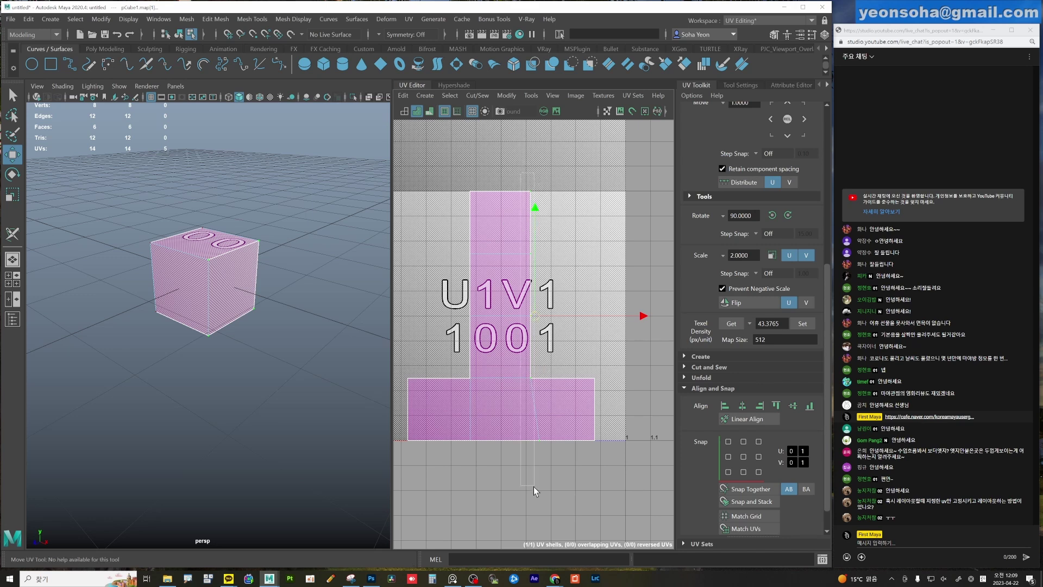
drag(545, 522, 546, 522)
Align the selected right-edge UVs to the minimum U value.
click(725, 406)
scroll(771, 403, down, 2)
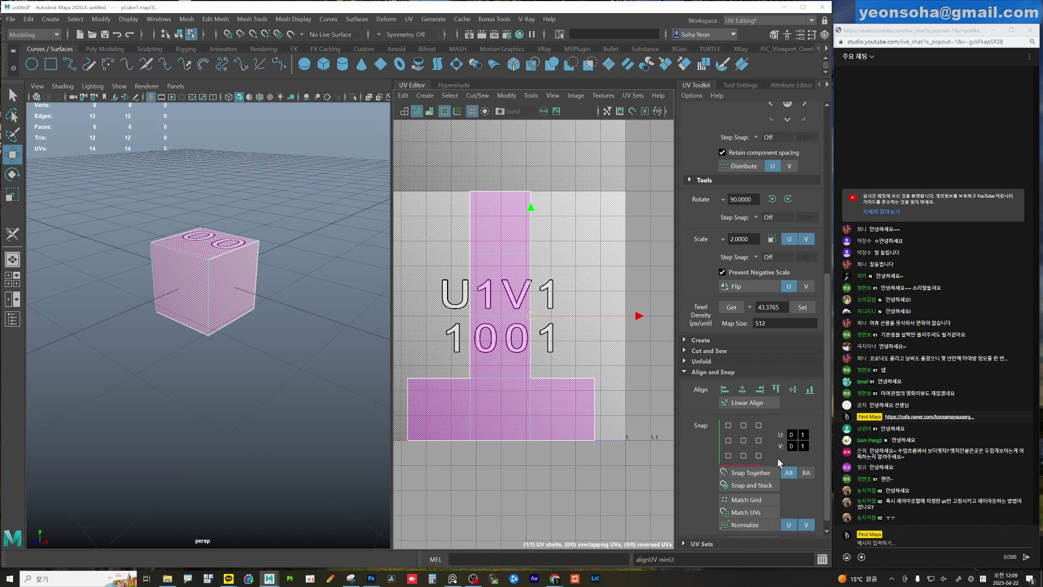
scroll(754, 442, up, 3)
scroll(754, 443, up, 3)
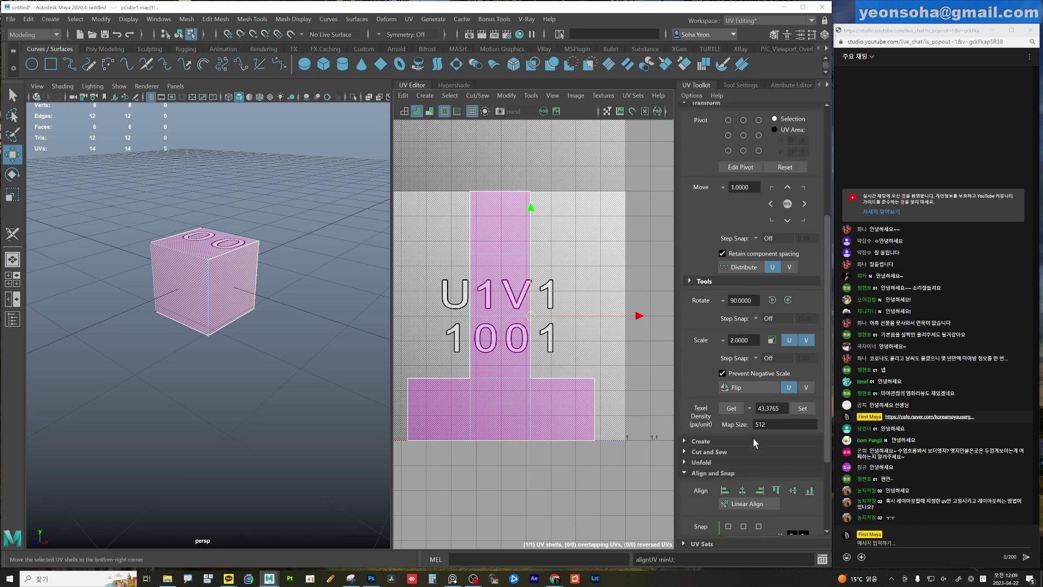
scroll(754, 443, up, 3)
scroll(633, 369, down, 1)
scroll(773, 287, up, 2)
scroll(771, 279, down, 2)
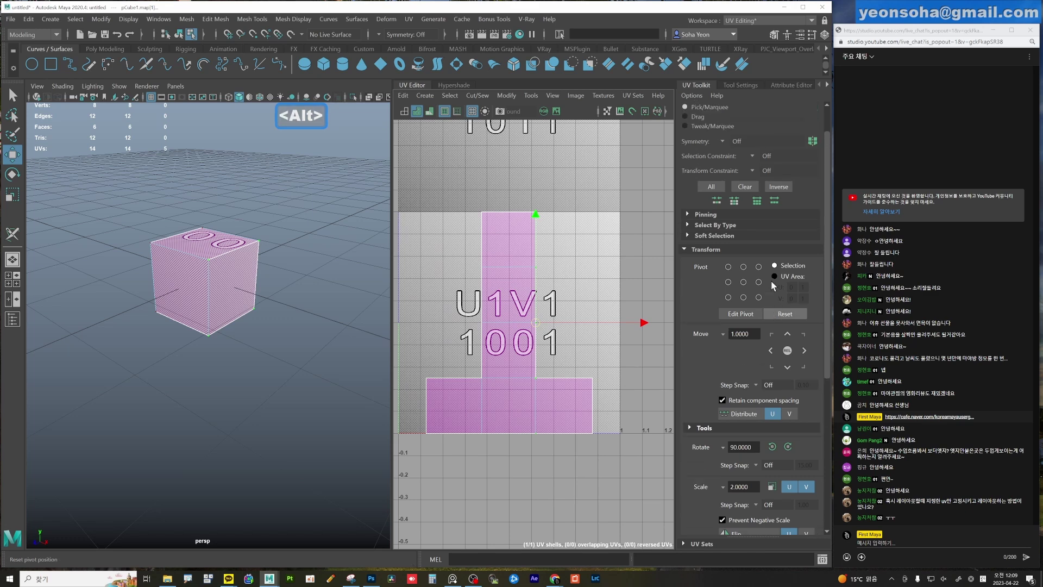
scroll(755, 333, down, 1)
scroll(756, 333, down, 1)
Expand the Align and Snap tools, widen the UV area, and briefly open the planar mapping settings.
click(721, 437)
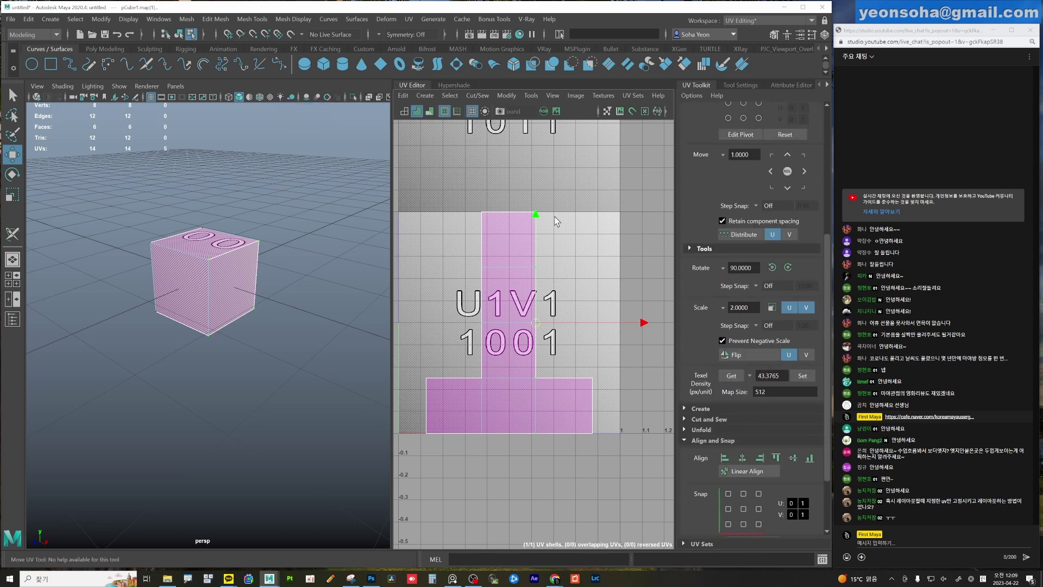
click(478, 96)
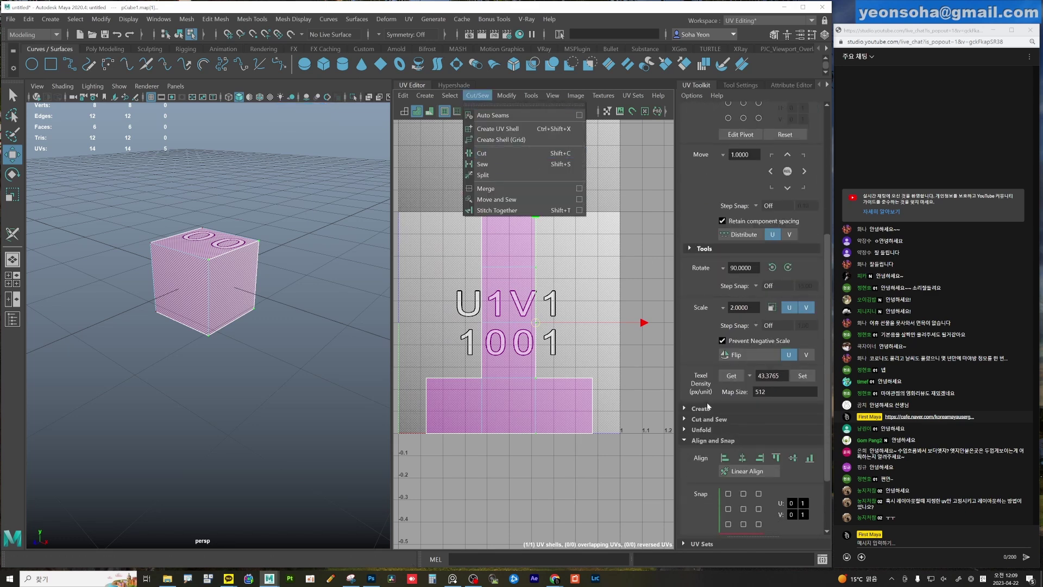
click(707, 409)
scroll(727, 410, down, 1)
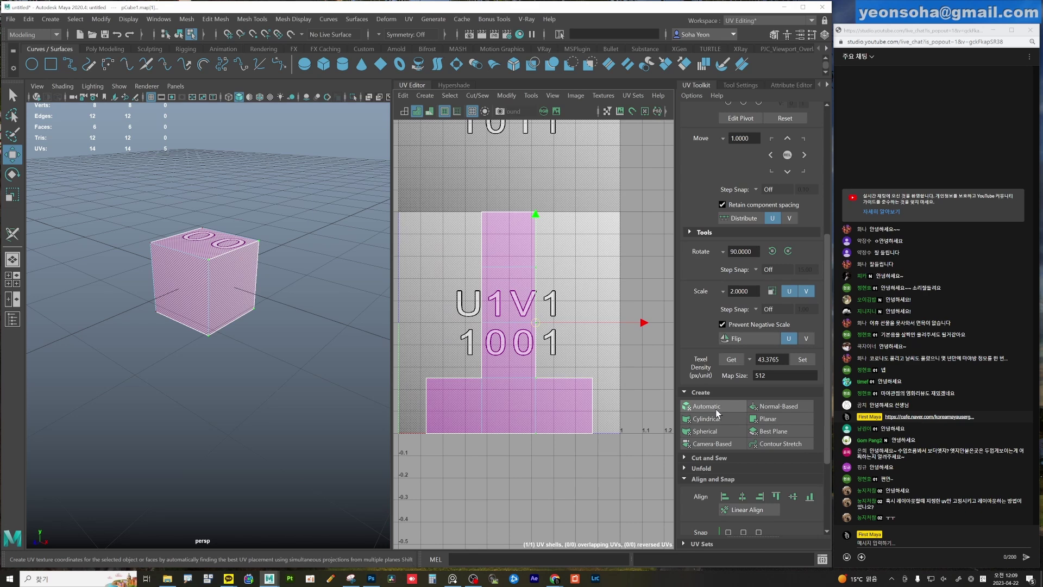
key(alt)
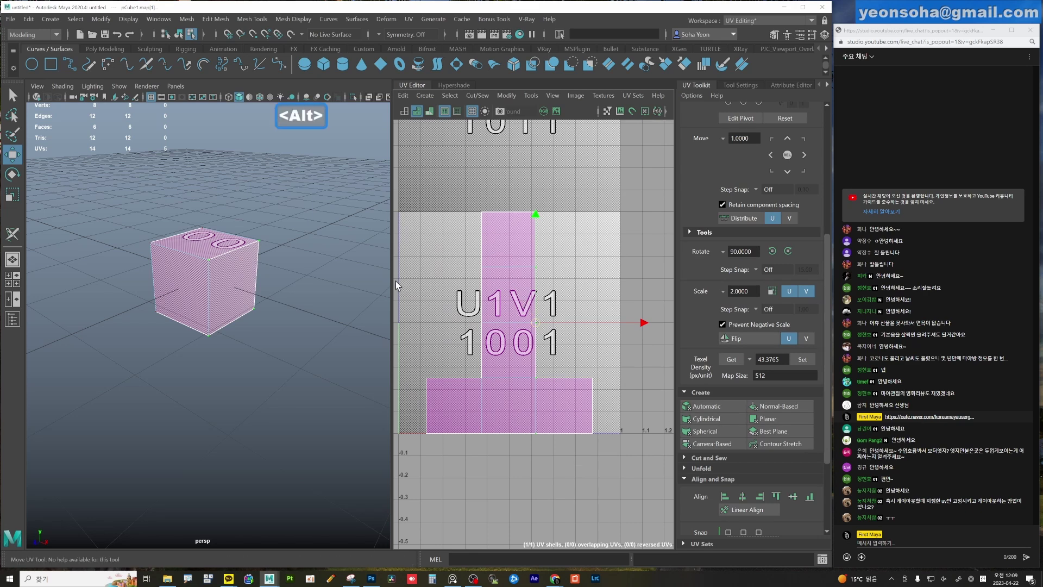
drag(392, 279, 312, 280)
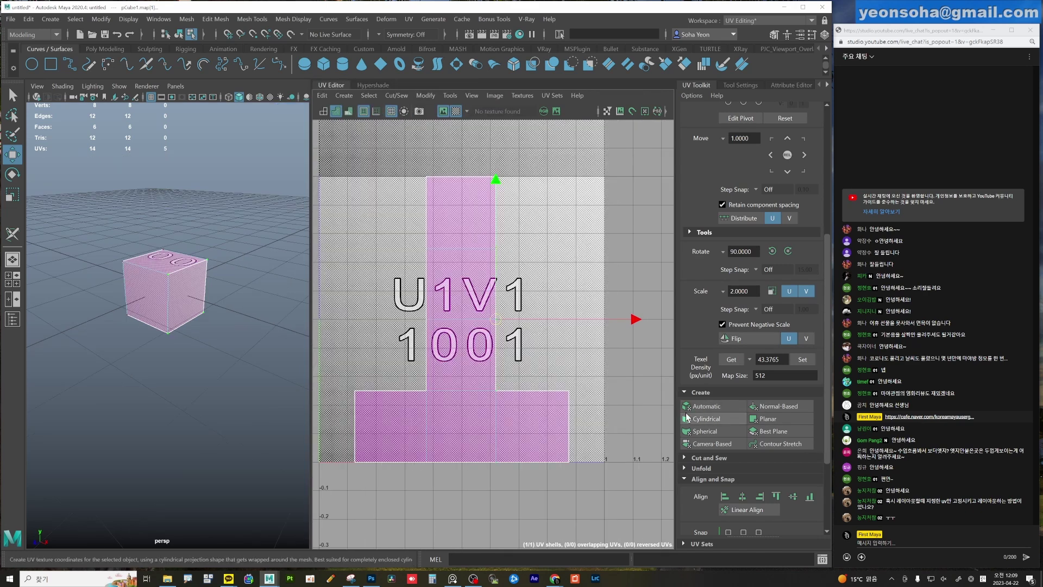
scroll(695, 405, down, 5)
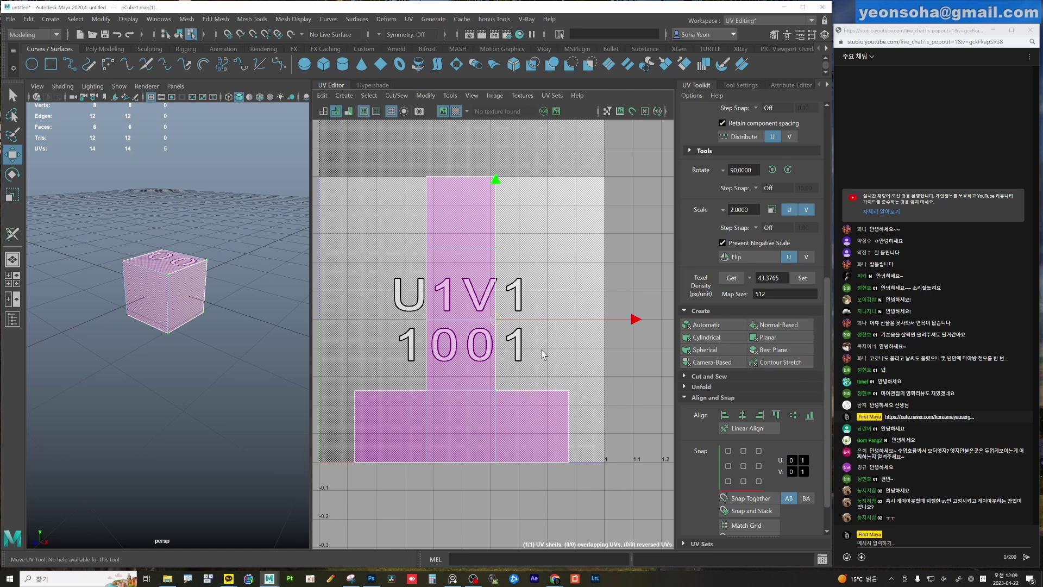
alt+middle_drag(464, 296, 473, 295)
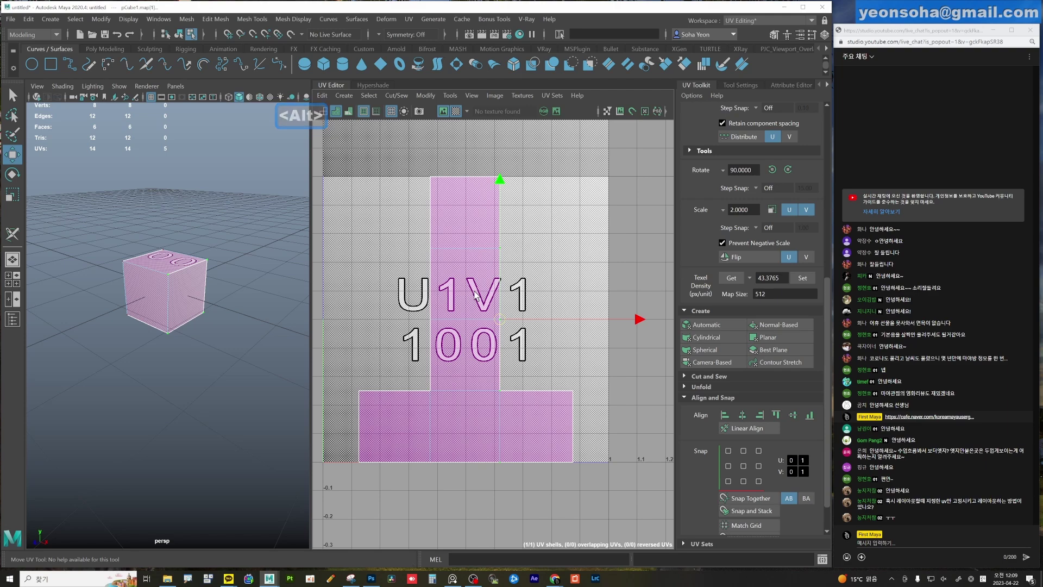
key(ctrl+shift+z)
click(341, 312)
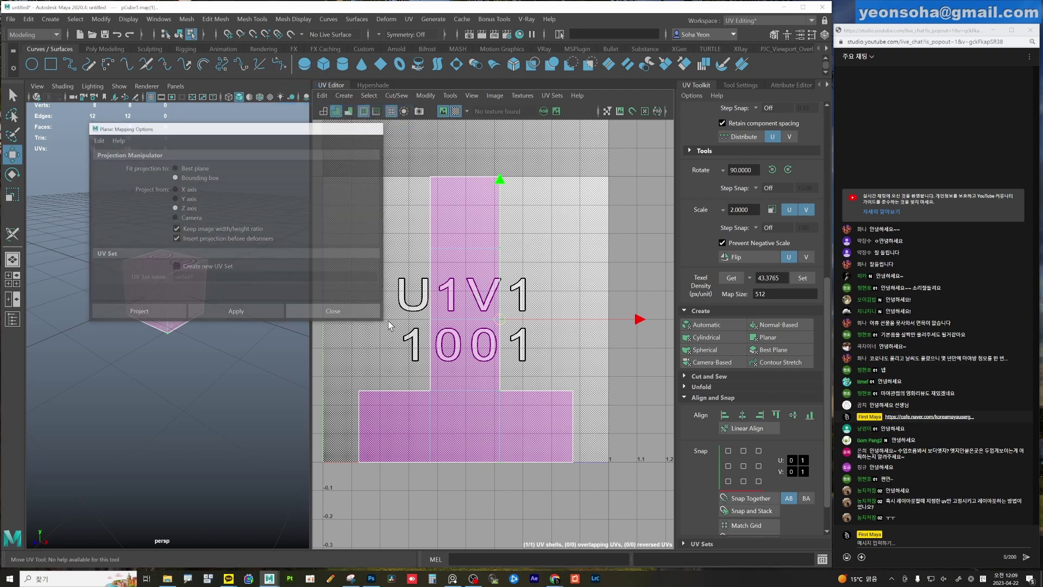
scroll(526, 373, down, 2)
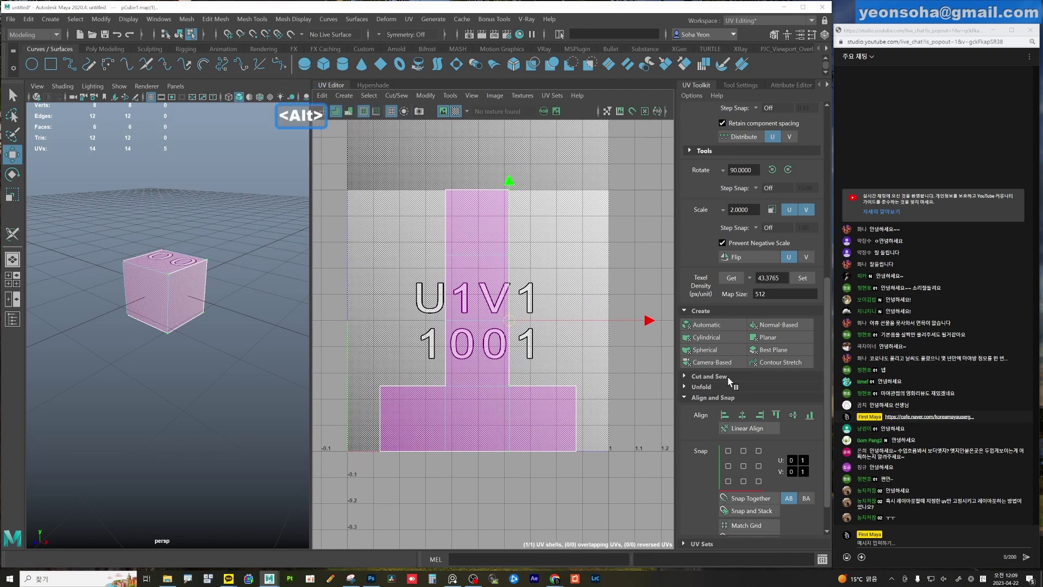
Expand the Cut and Sew, Unfold, and Arrange and Layout sections of the UV Toolkit.
click(717, 377)
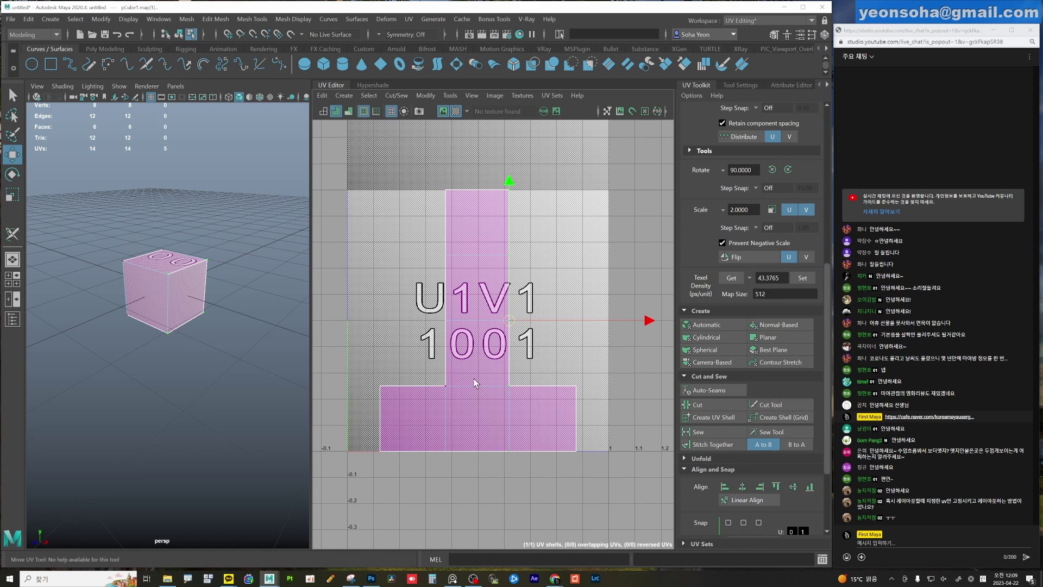
alt+middle_drag(555, 428, 559, 347)
click(709, 459)
scroll(755, 447, down, 2)
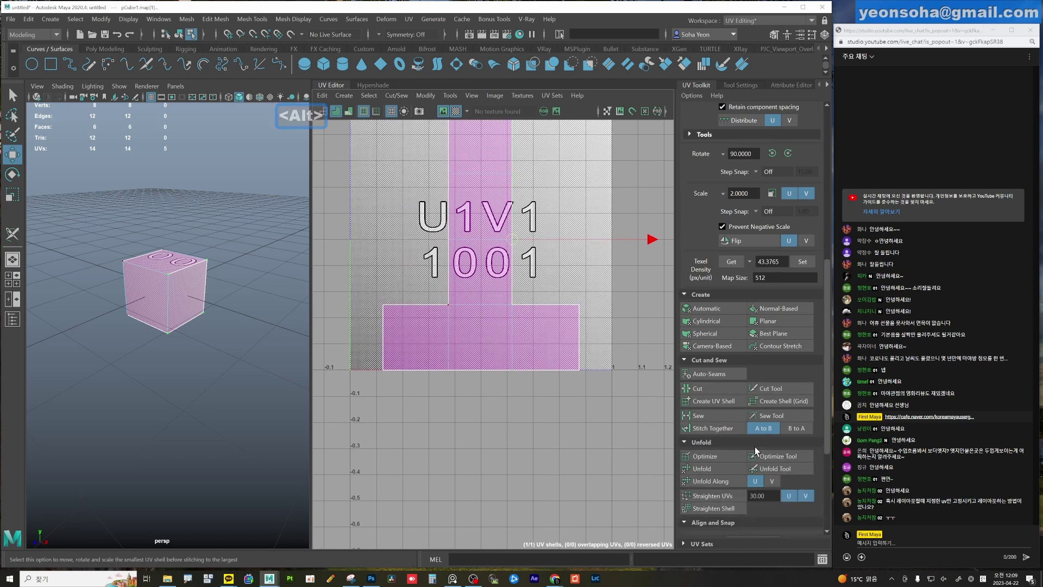
scroll(738, 448, down, 2)
scroll(739, 436, down, 2)
scroll(708, 408, down, 3)
scroll(707, 403, down, 2)
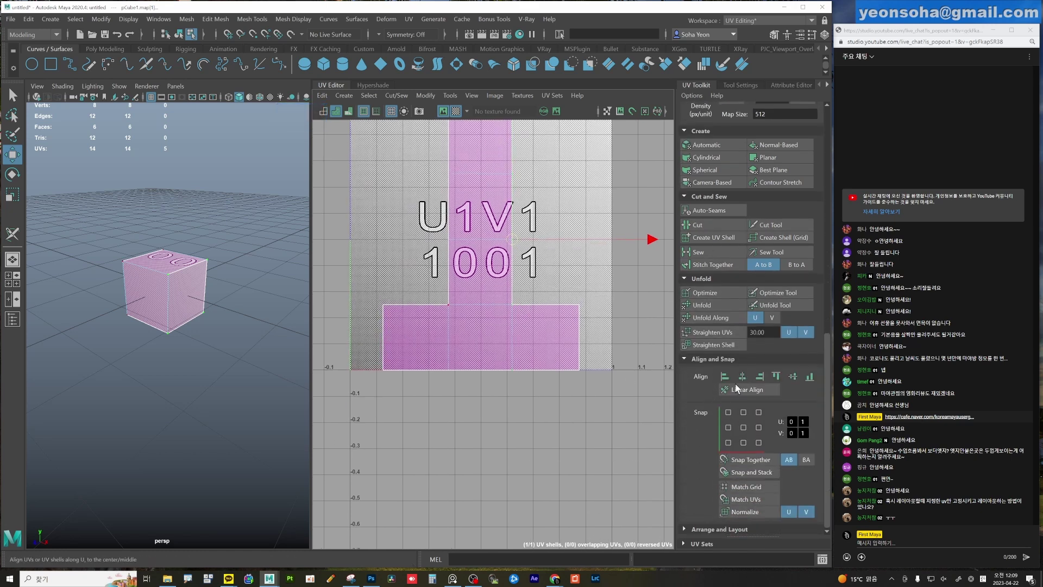
click(722, 530)
scroll(765, 464, down, 5)
scroll(756, 463, down, 2)
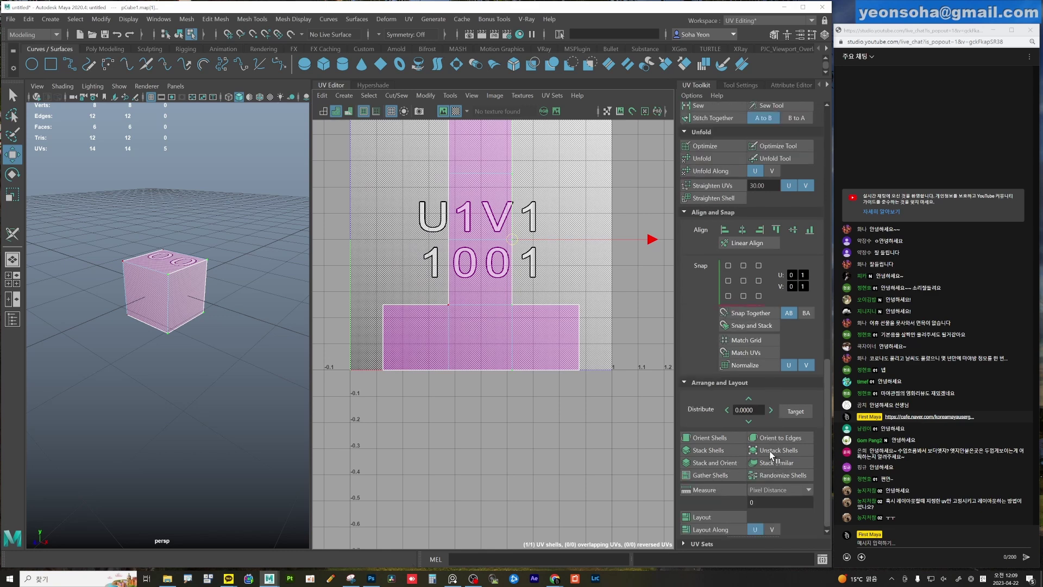
scroll(728, 465, down, 2)
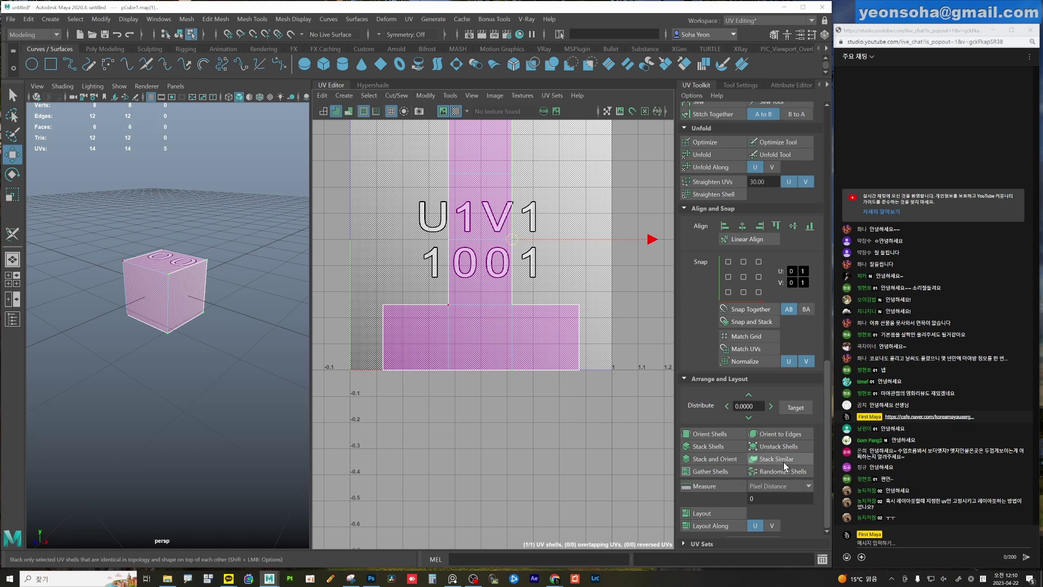
Duplicate the cube into a row of copies using Ctrl+D and Shift+D.
scroll(186, 361, down, 3)
mouse_move(187, 360)
alt+mouse_down()
mouse_move(158, 365)
mouse_move(216, 366)
alt+mouse_up()
key(ctrl+d)
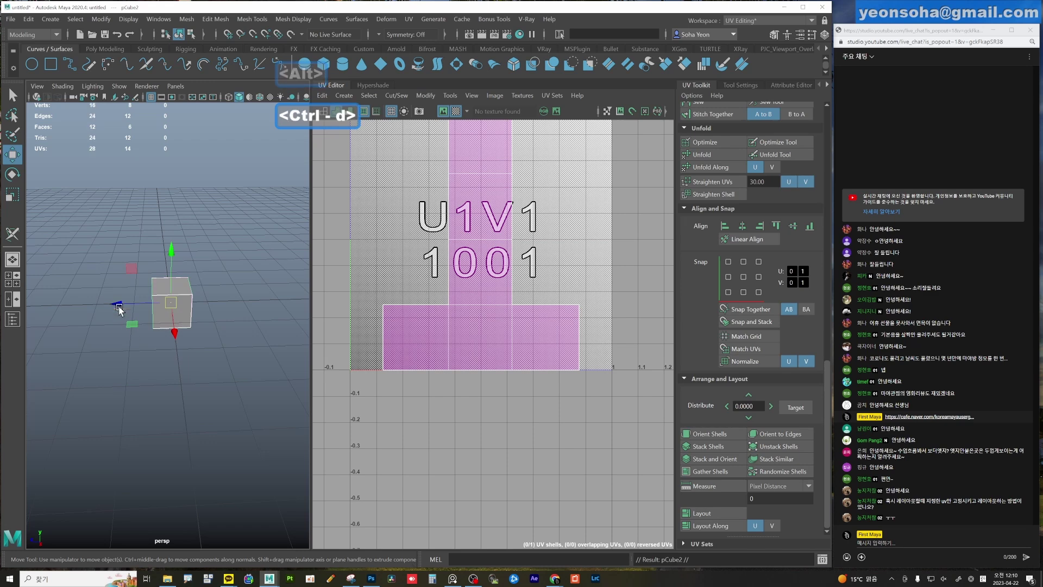
mouse_move(120, 310)
mouse_down()
mouse_move(163, 311)
mouse_move(161, 353)
mouse_up()
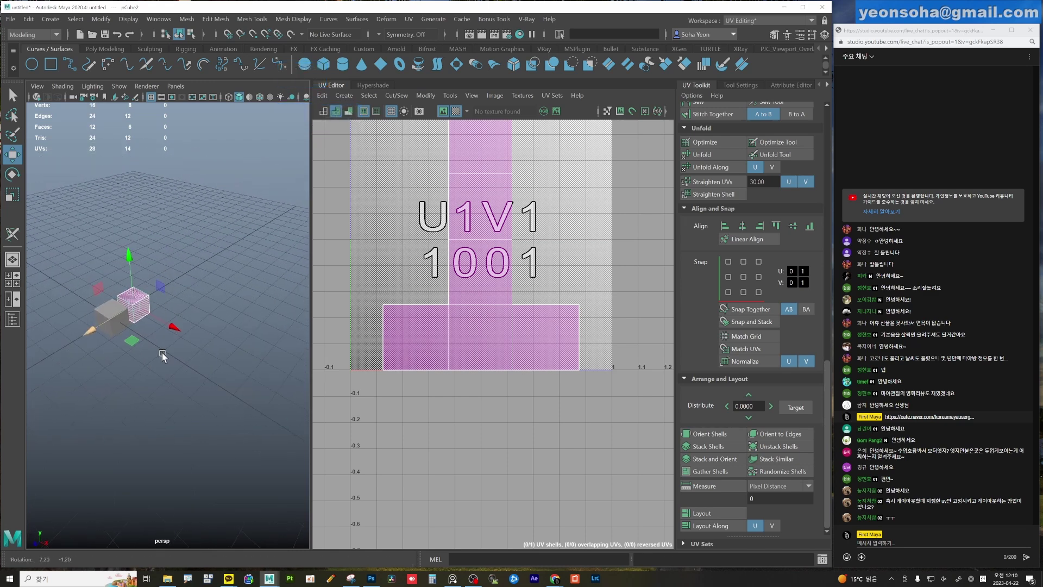
key(shift+d)
key(shift+d)
key(shift+d)
key(shift+d)
key(shift+d)
key(shift+d)
key(shift+d)
key(shift+d)
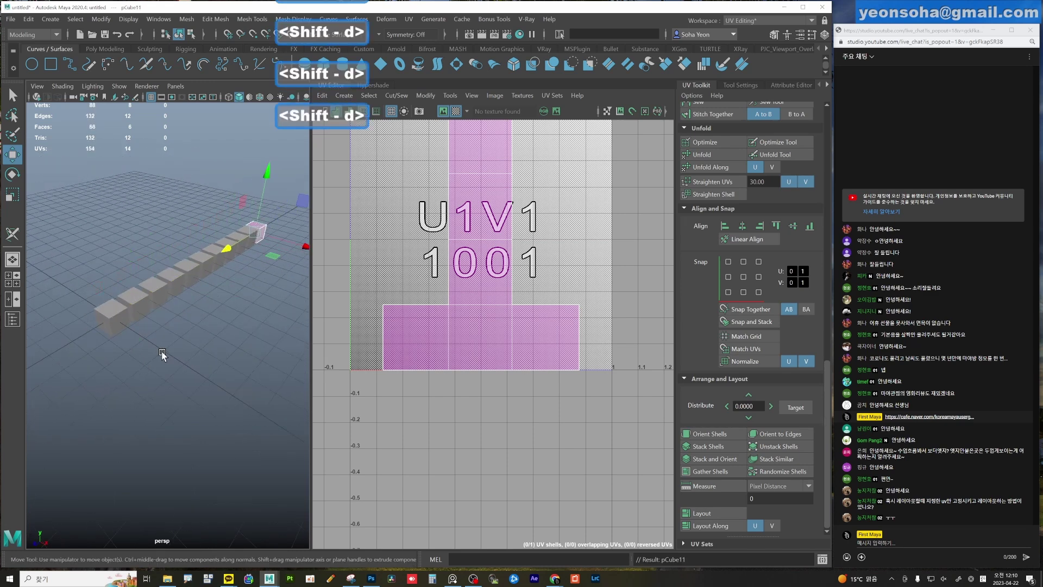
alt+drag(240, 361, 168, 302)
drag(87, 180, 272, 337)
key(r)
mouse_move(207, 348)
alt+mouse_down()
mouse_move(226, 355)
mouse_move(200, 353)
mouse_move(211, 366)
alt+mouse_up()
click(253, 368)
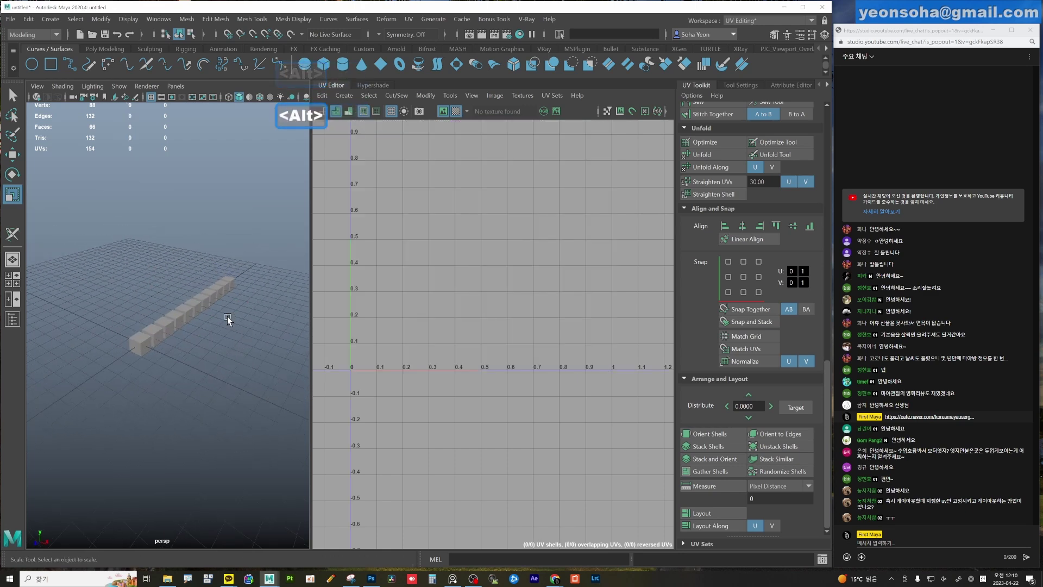
Add an enlarged polygon sphere beside the cubes, frame everything, and select all UVs.
shift+right_drag(227, 316, 270, 318)
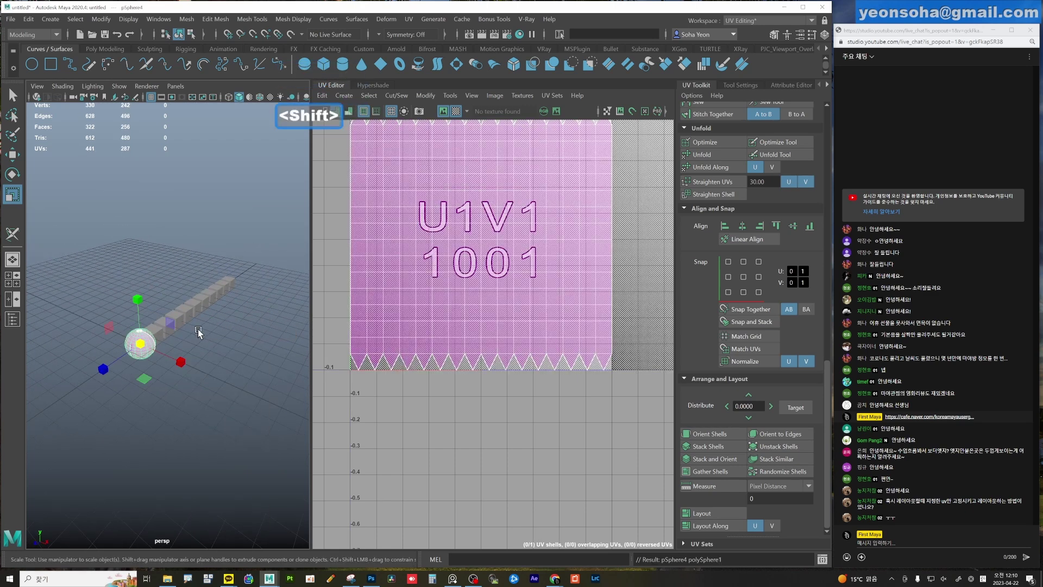
key(w)
key(r)
mouse_move(141, 344)
mouse_down()
mouse_move(180, 365)
mouse_move(38, 353)
mouse_move(119, 263)
mouse_move(207, 348)
mouse_up()
key(w)
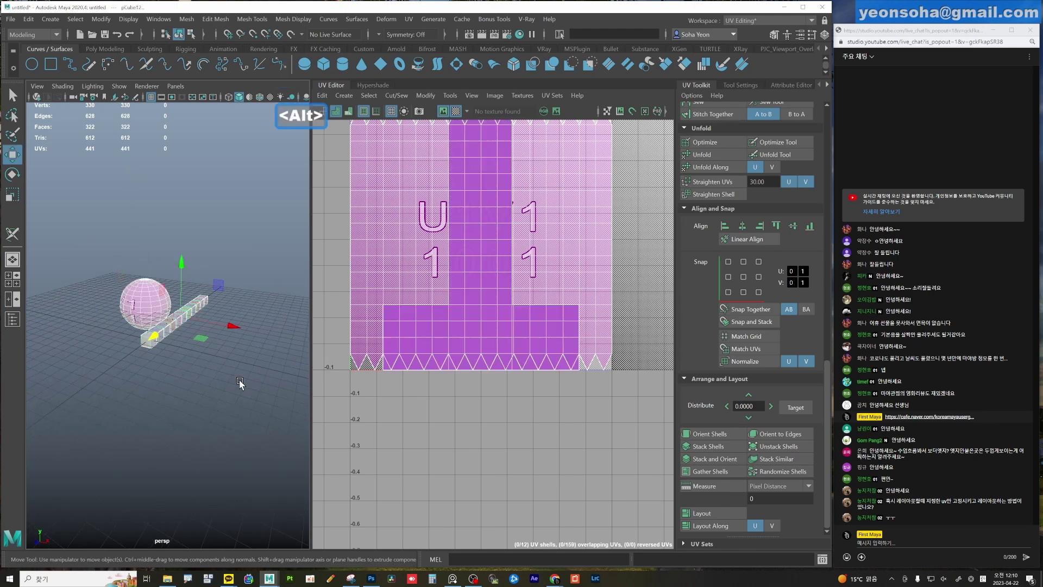
key(shift+a)
scroll(560, 347, down, 5)
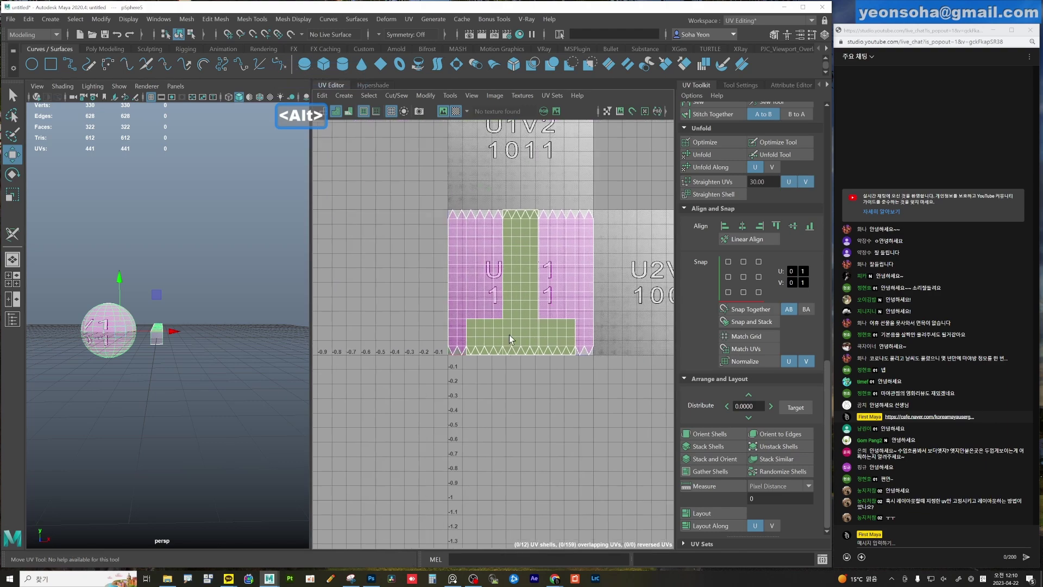
key(alt+4)
key(ctrl+F12)
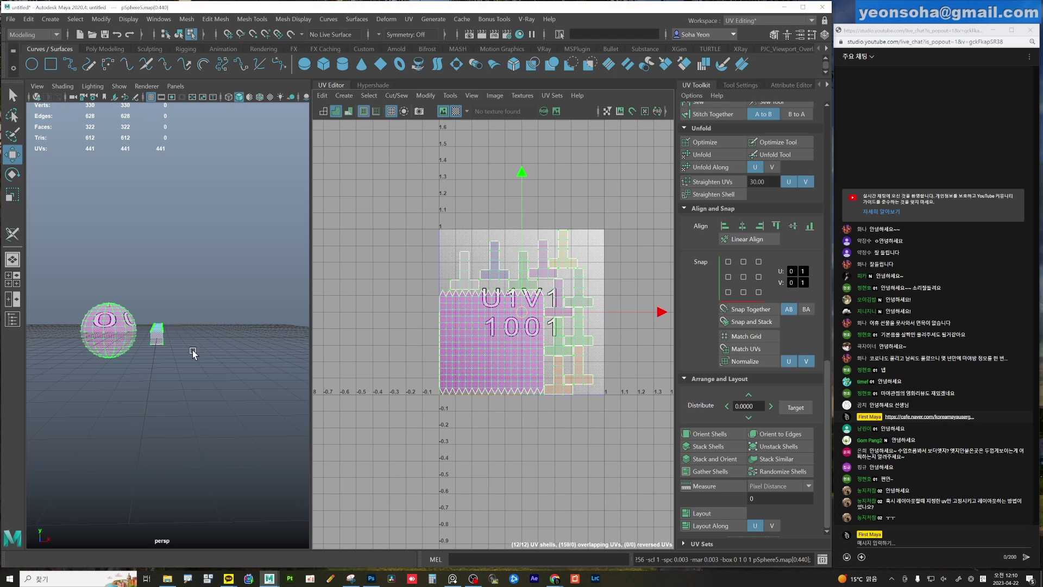
Stack the identical T-shaped cube shells with Stack Similar.
alt+drag(193, 354, 247, 372)
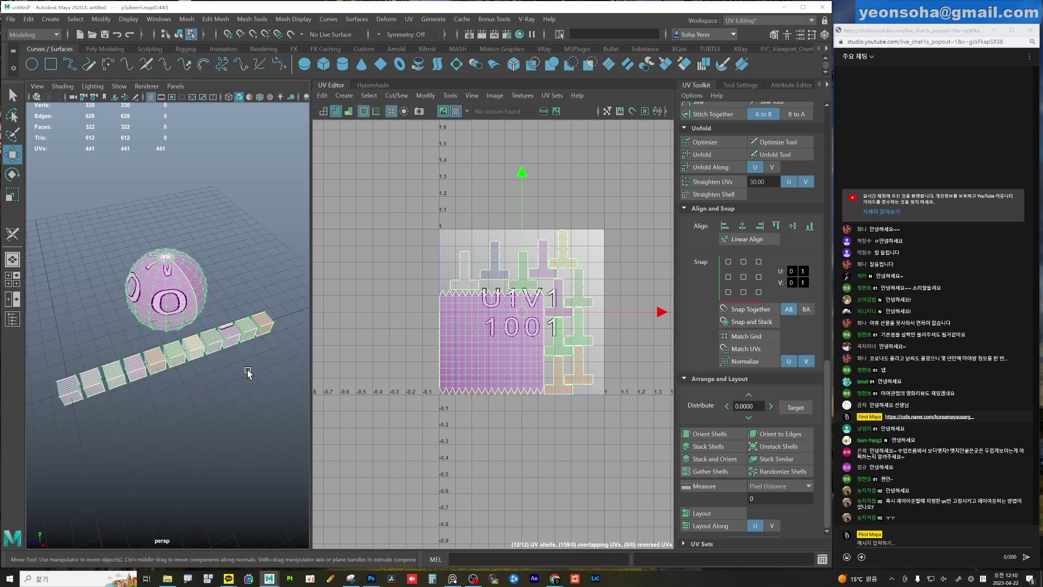
key(alt)
alt+middle_drag(105, 371, 99, 350)
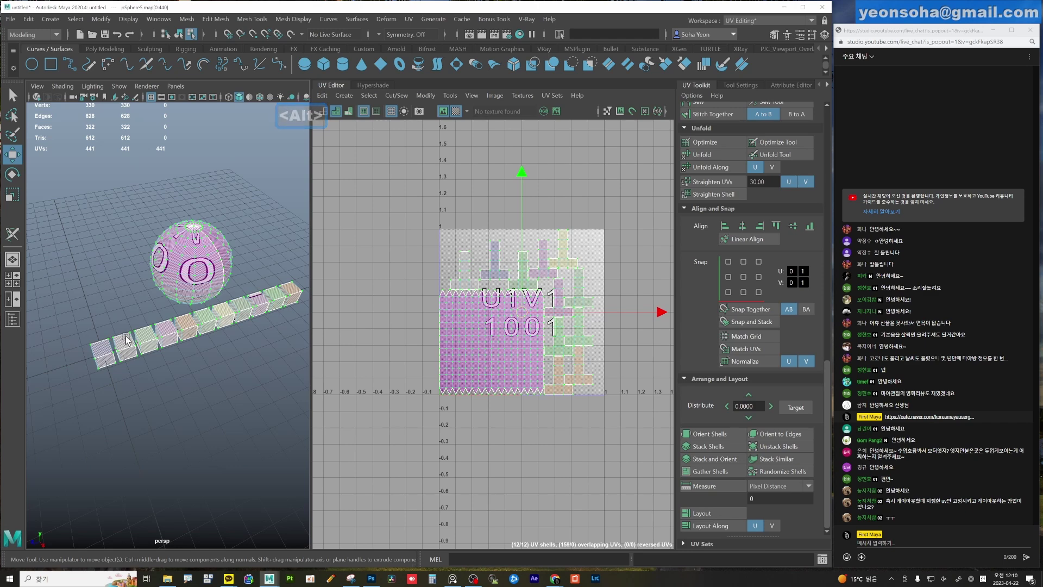
mouse_move(295, 288)
alt+mouse_down()
mouse_move(213, 341)
mouse_move(205, 396)
alt+mouse_up()
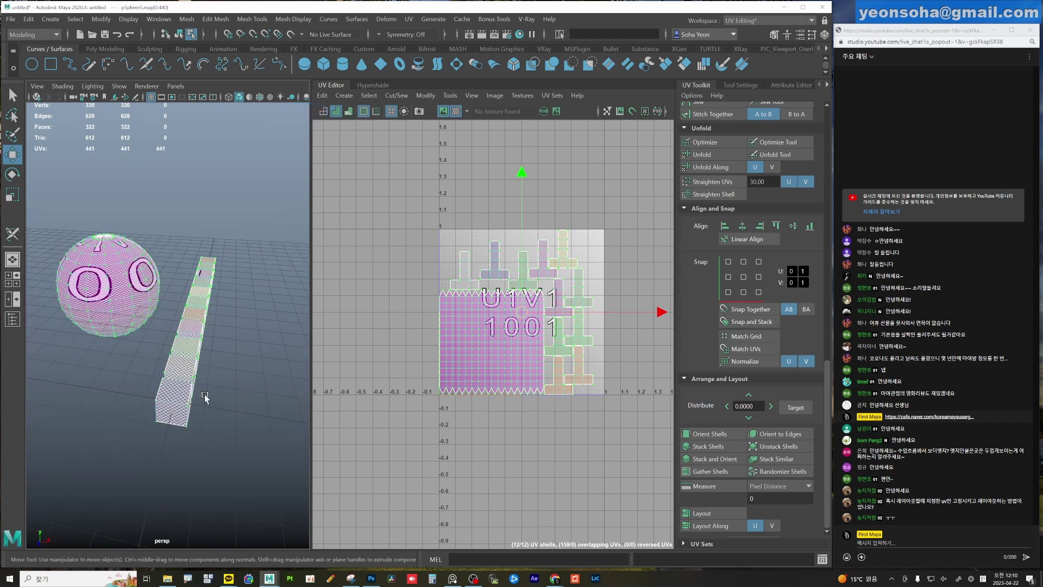
alt+right_drag(214, 233, 167, 340)
alt+drag(167, 341, 186, 345)
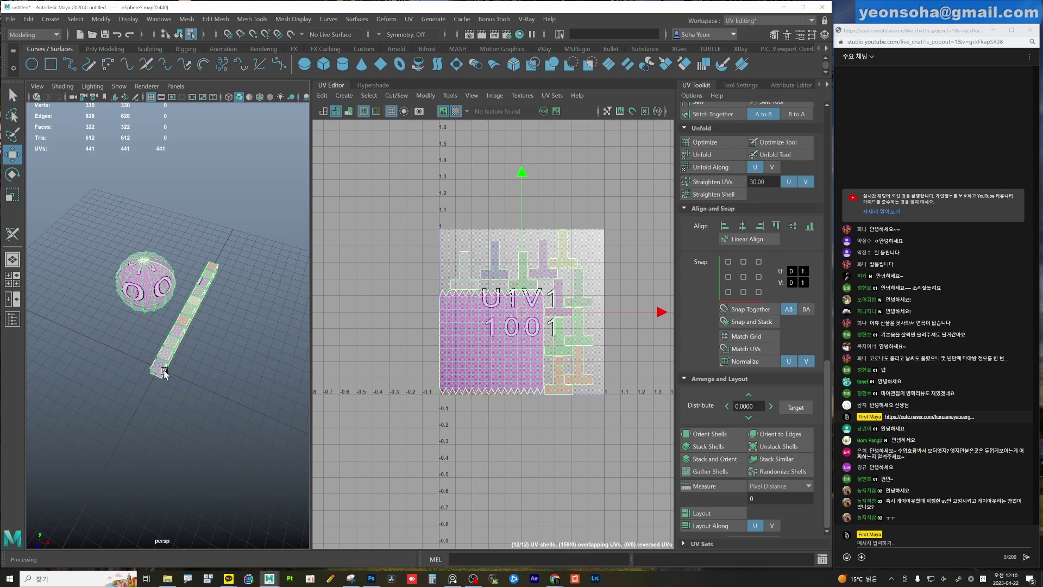
scroll(138, 357, up, 3)
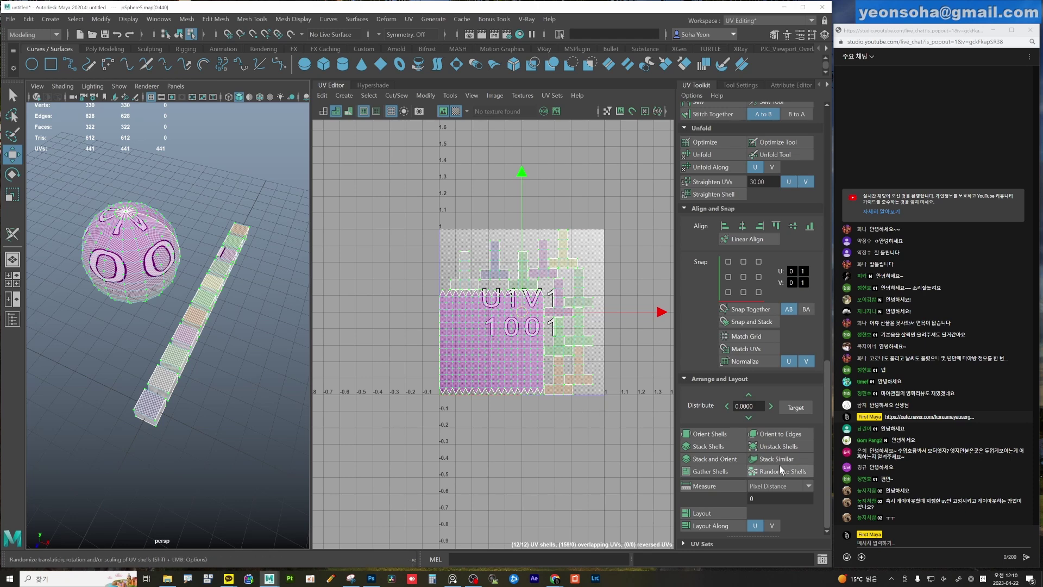
alt+middle_drag(556, 390, 553, 403)
scroll(552, 402, up, 2)
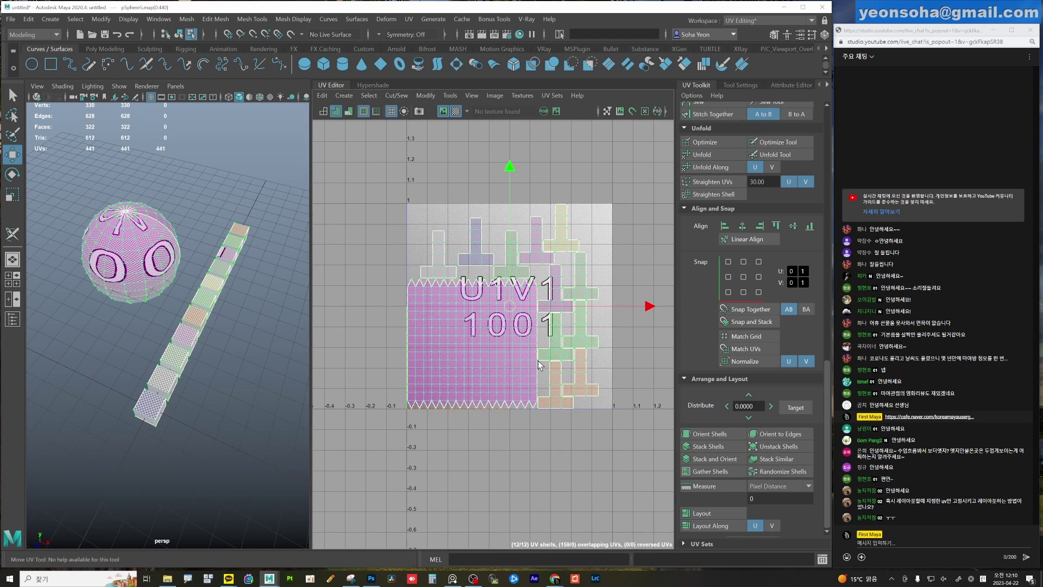
alt+middle_drag(542, 363, 546, 382)
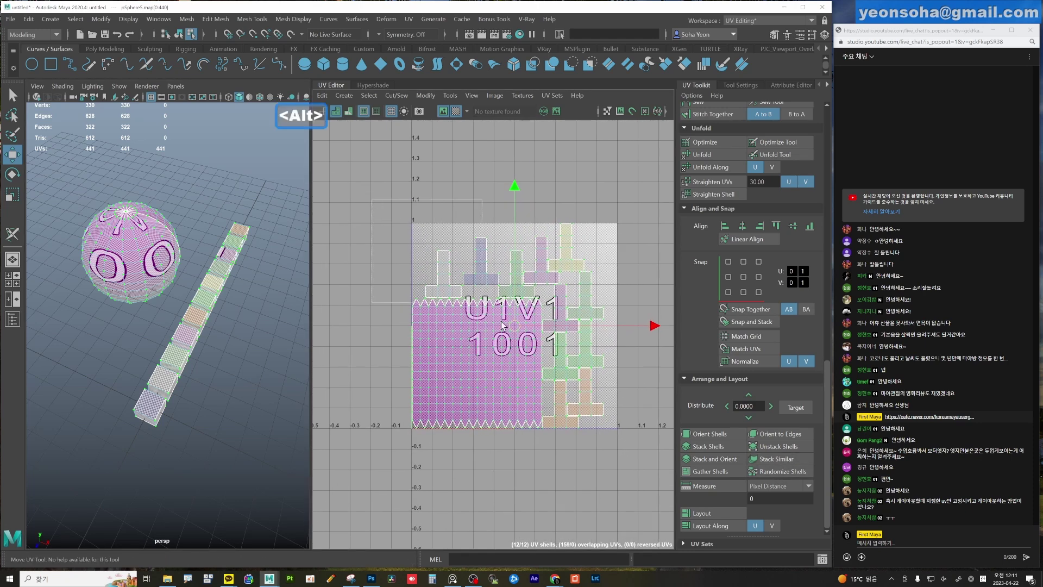
click(777, 459)
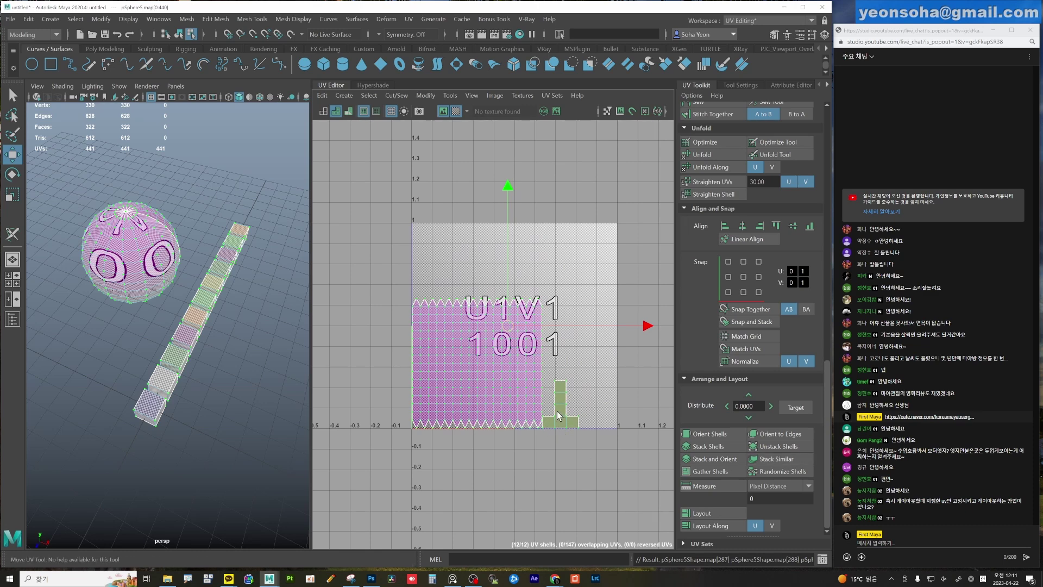
Try the UV layout twice, undoing it each time.
key(z)
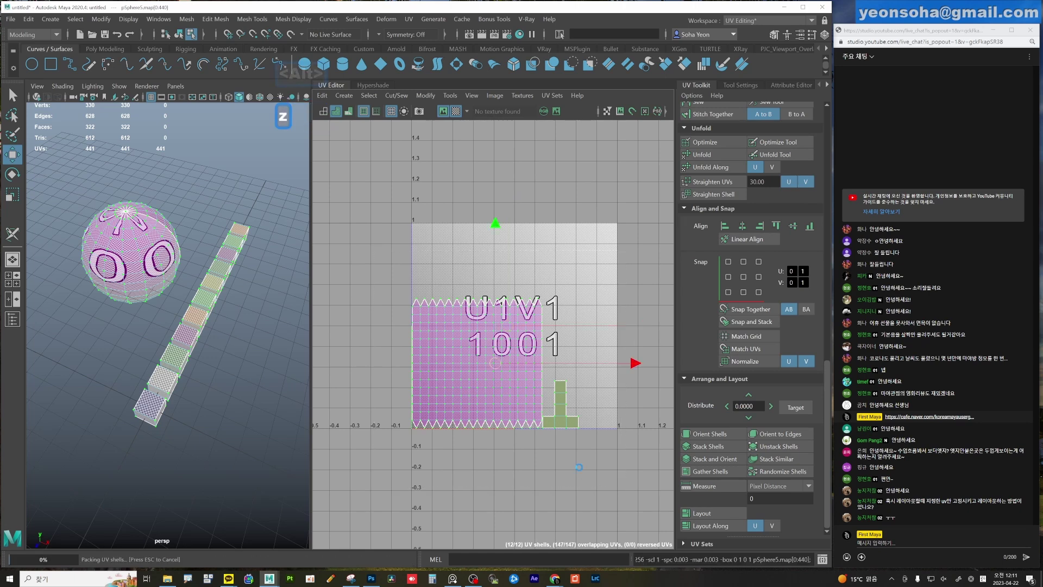
key(ctrl+z)
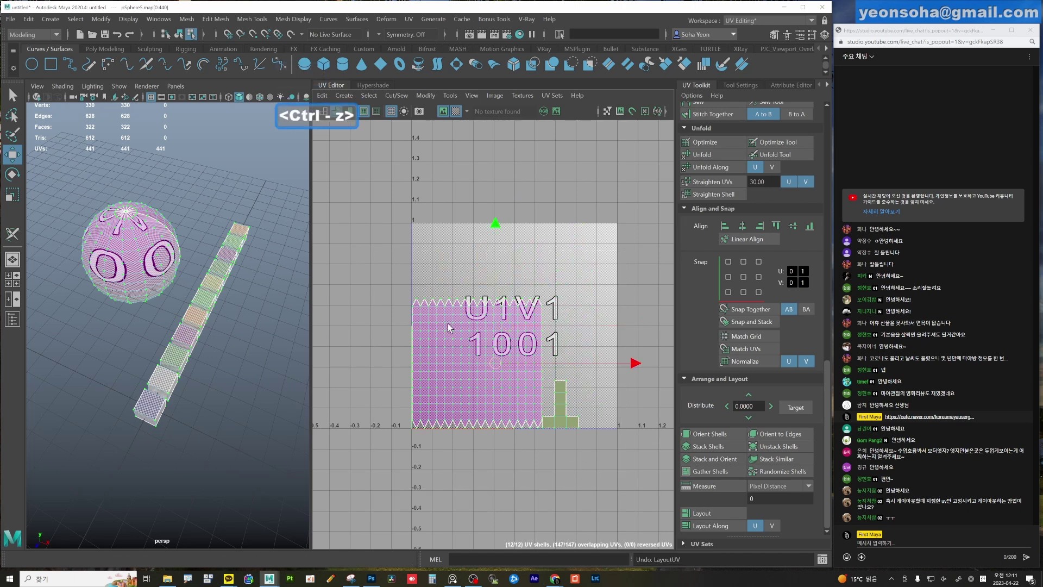
key(z)
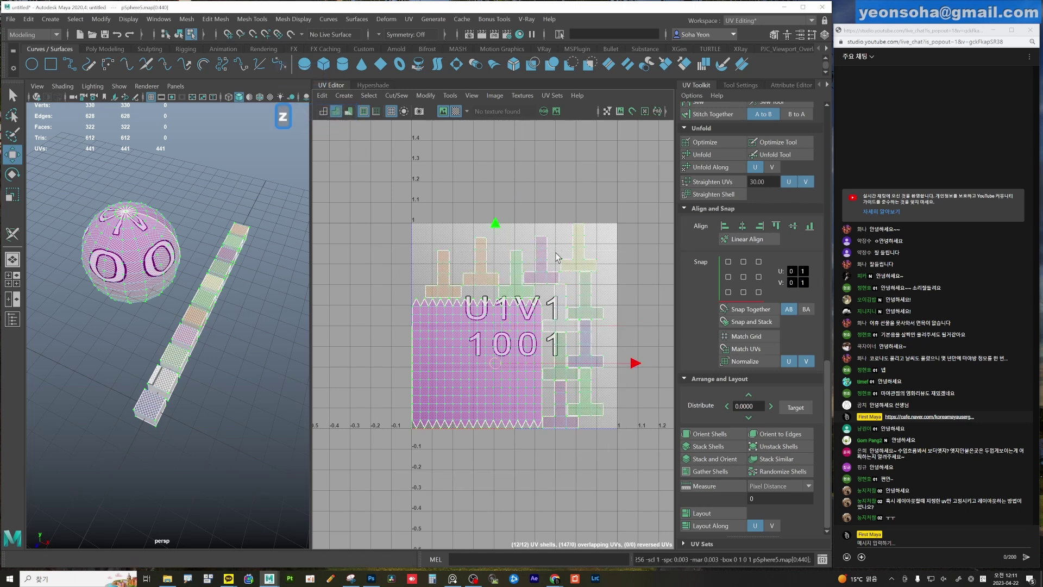
key(ctrl+z)
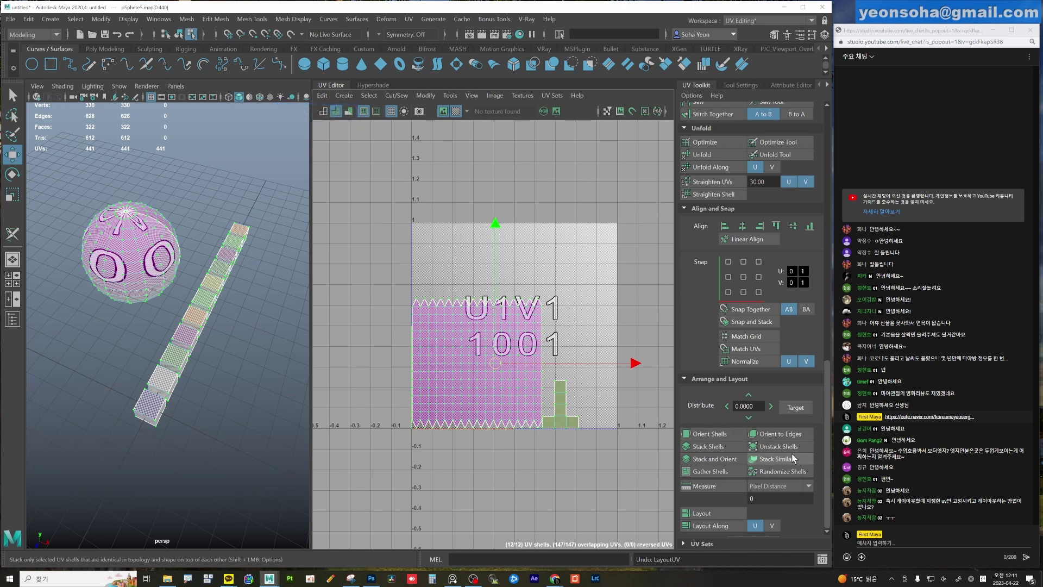
alt+middle_drag(552, 460, 530, 455)
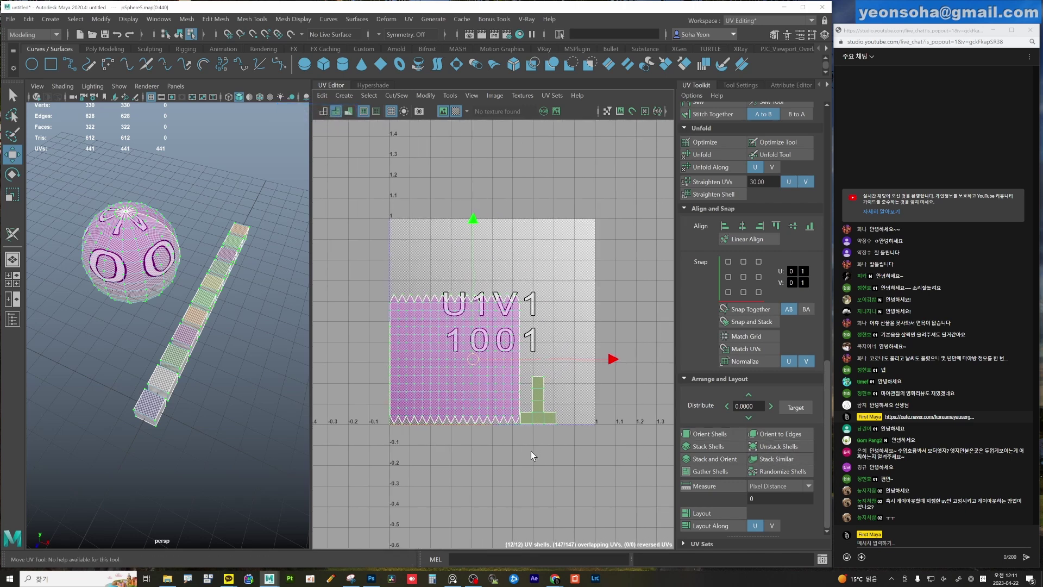
scroll(572, 445, up, 1)
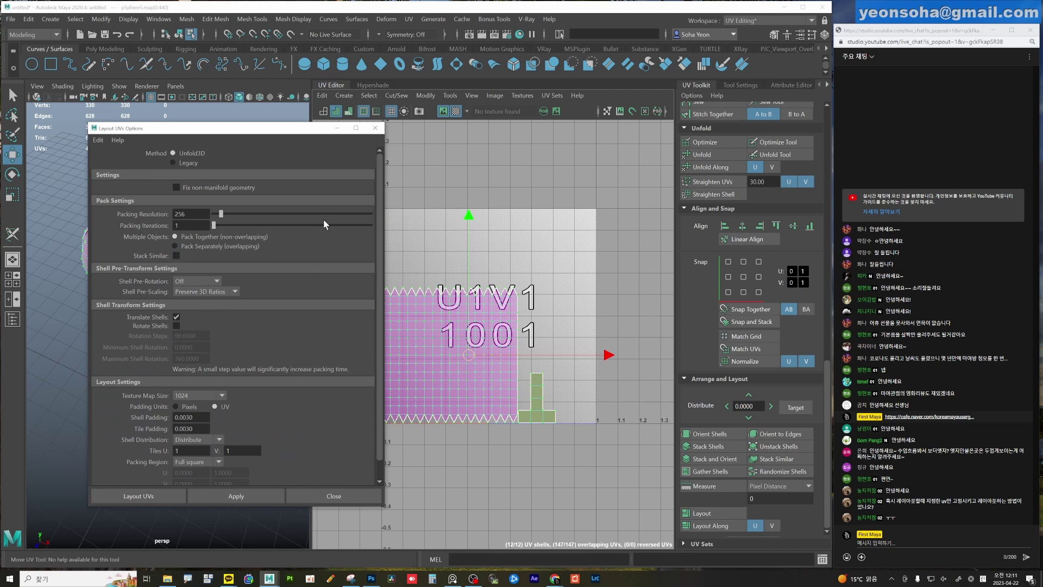
click(244, 491)
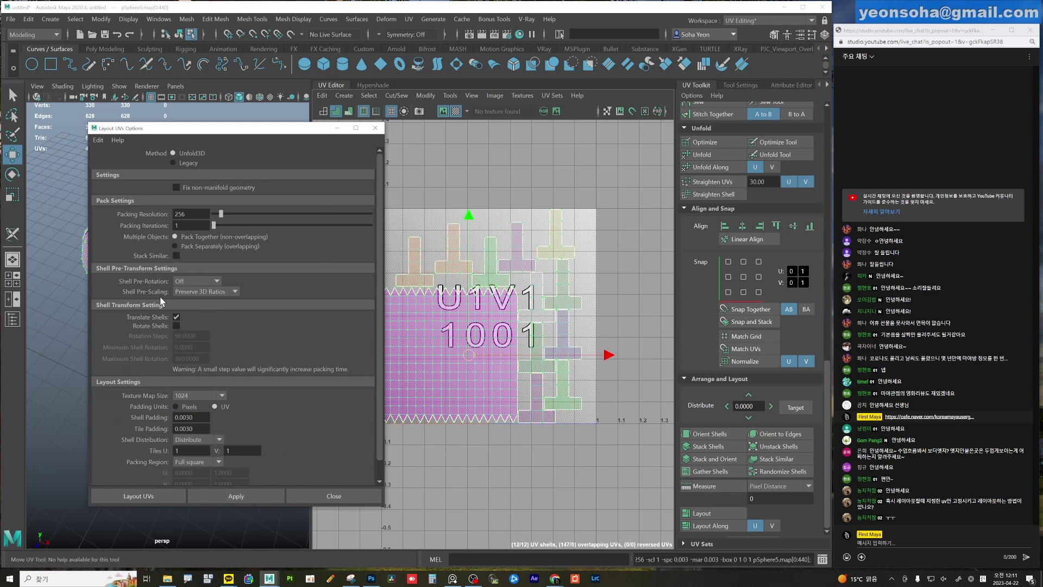
click(177, 255)
click(241, 496)
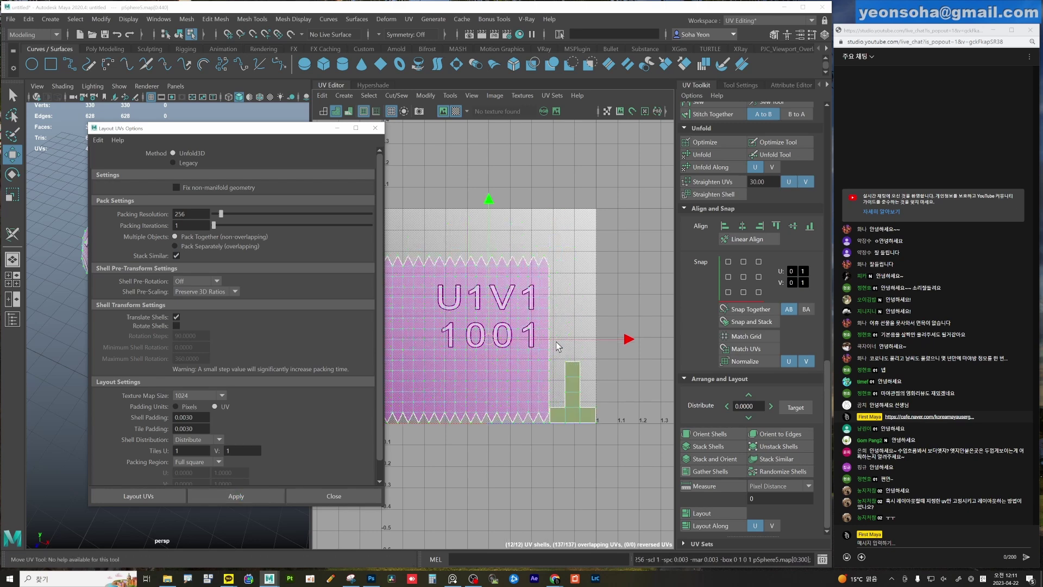
scroll(558, 347, up, 3)
alt+right_drag(652, 392, 435, 237)
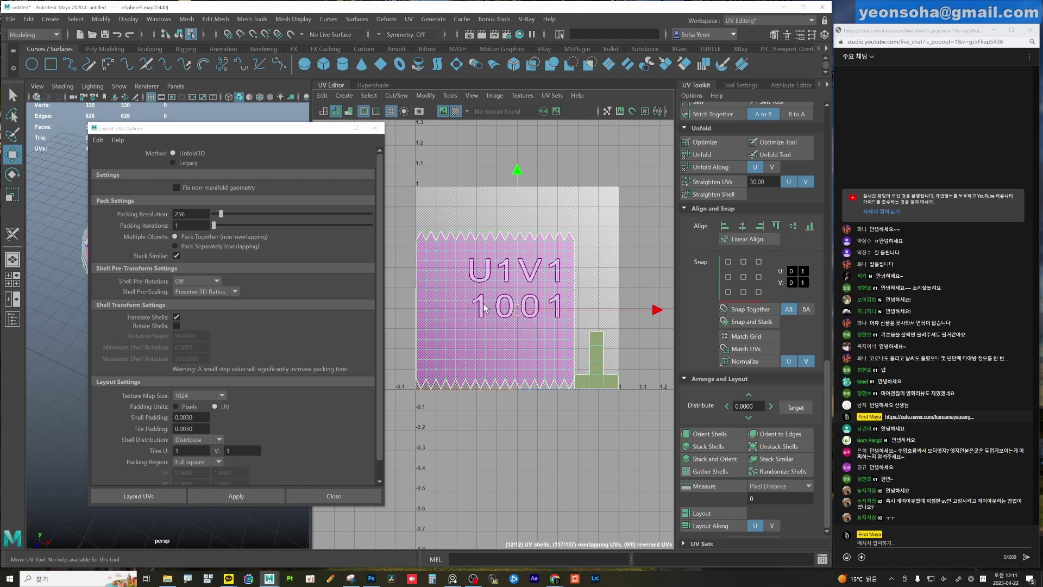
click(375, 128)
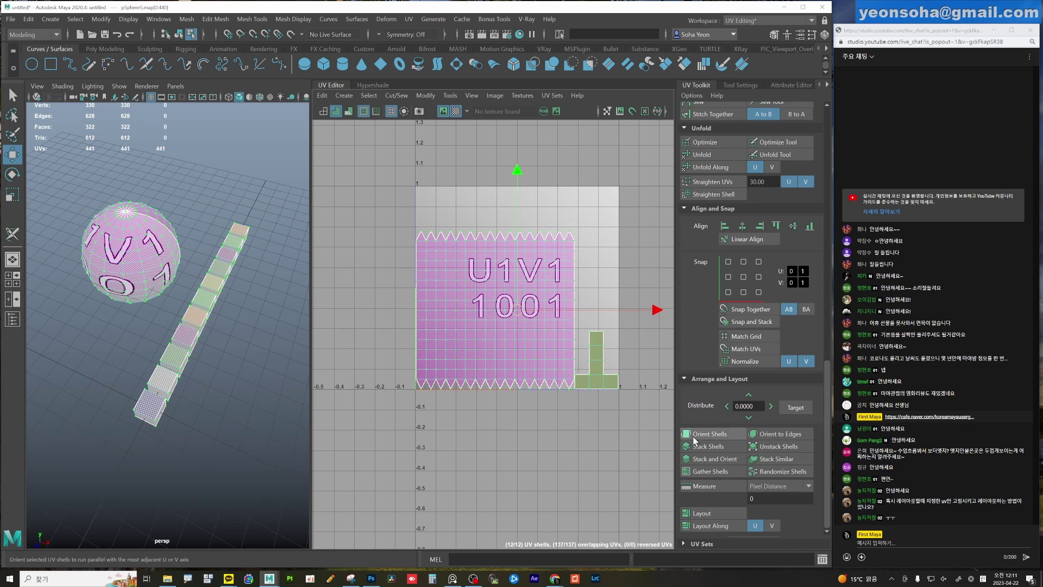
alt+middle_drag(481, 321, 427, 307)
key(alt)
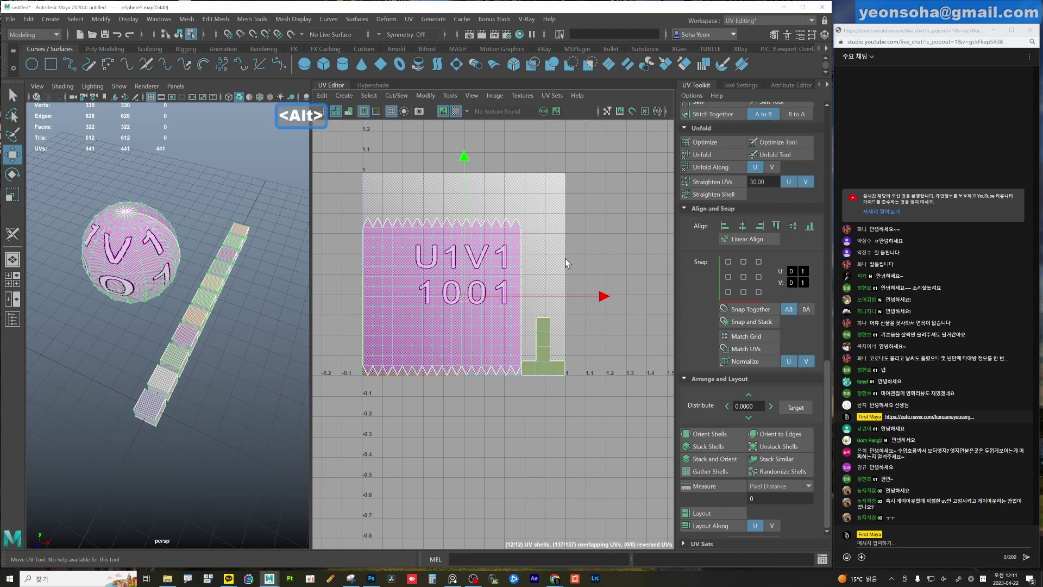
alt+right_drag(536, 310, 609, 417)
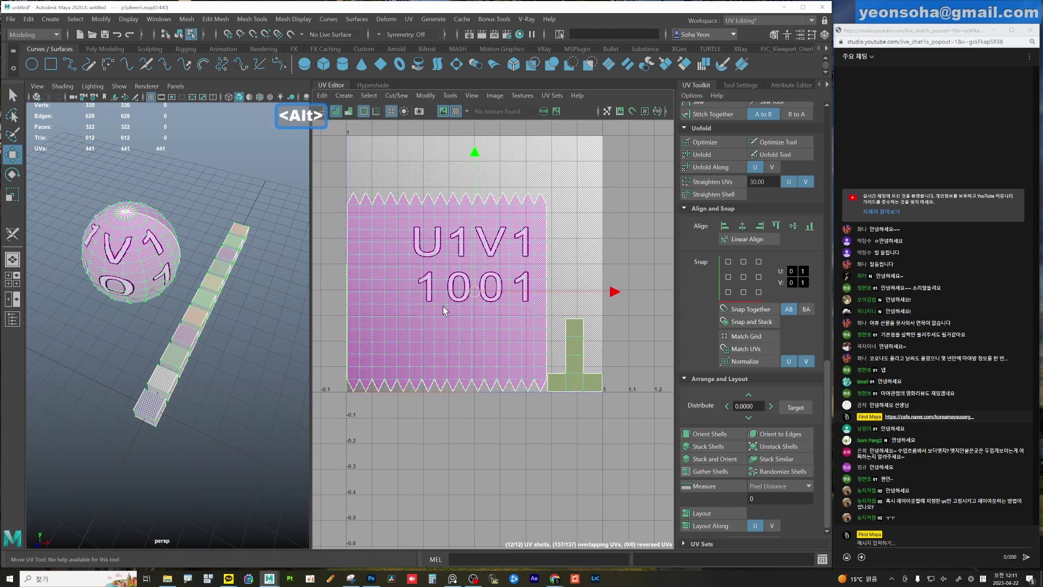
key(ctrl+shift+l)
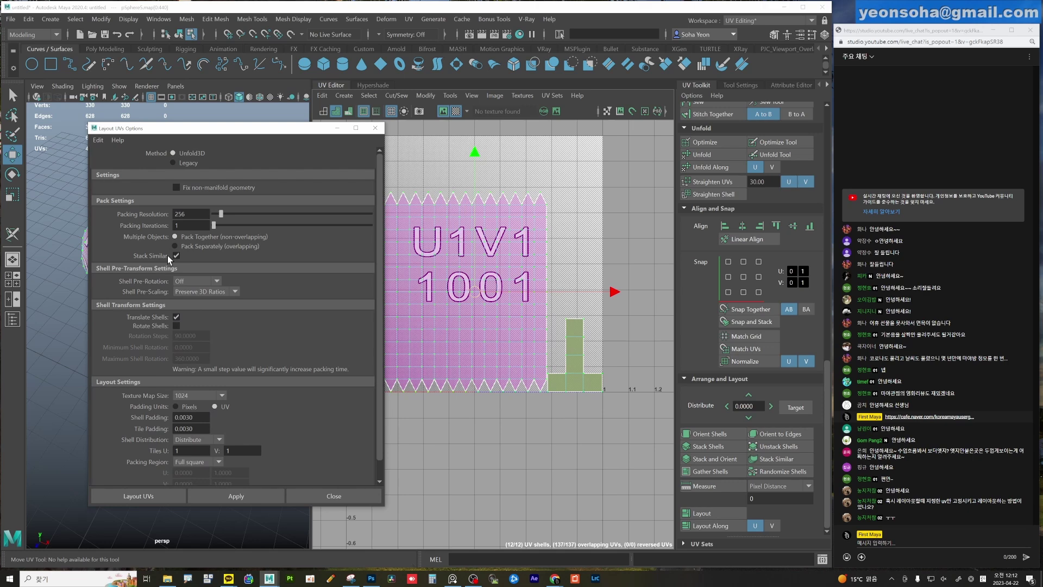
click(382, 128)
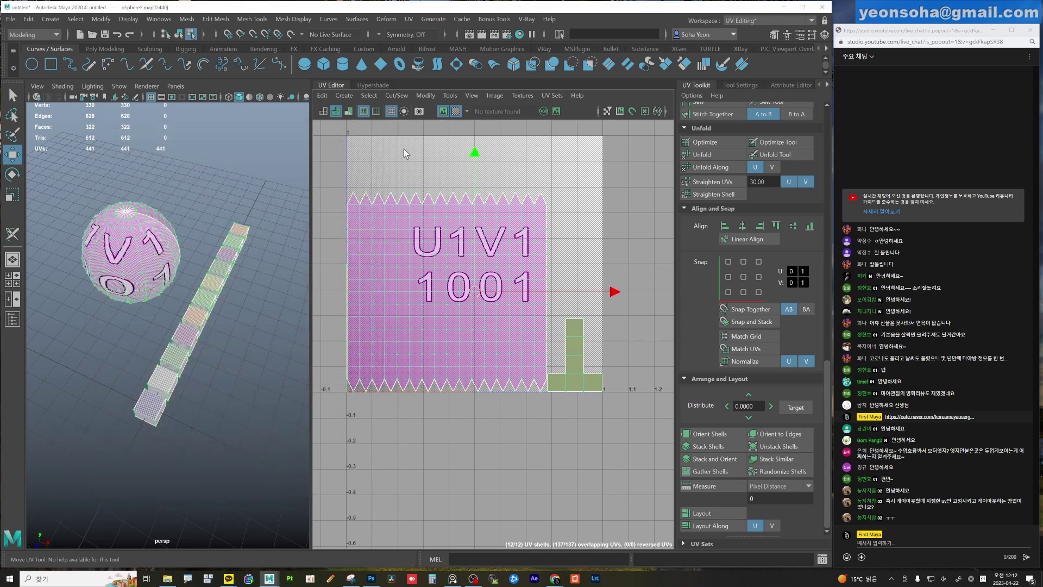
Zoom in on the sphere and pick a vertex inside its O.
scroll(554, 281, down, 2)
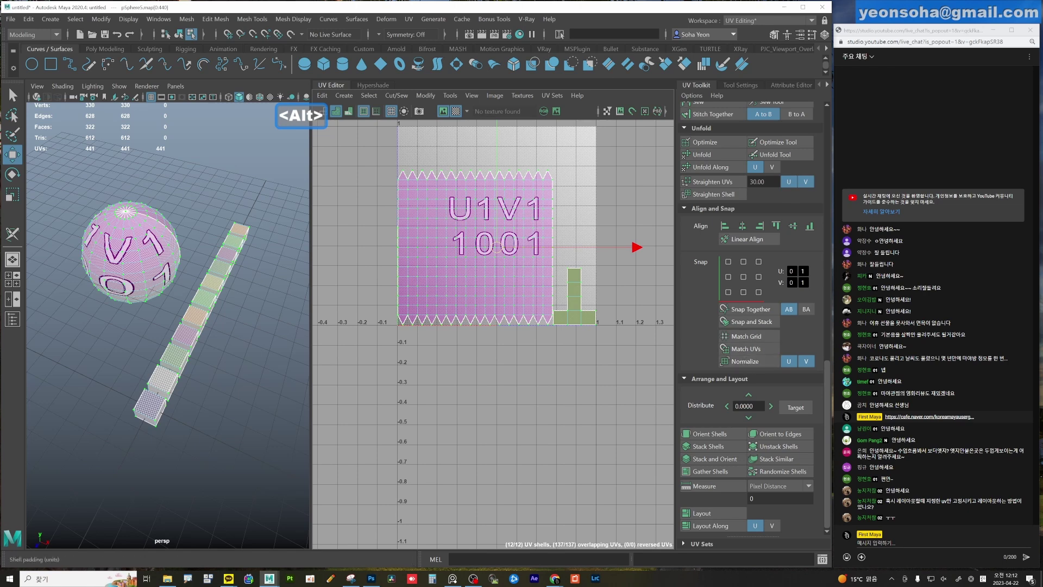
scroll(769, 347, up, 2)
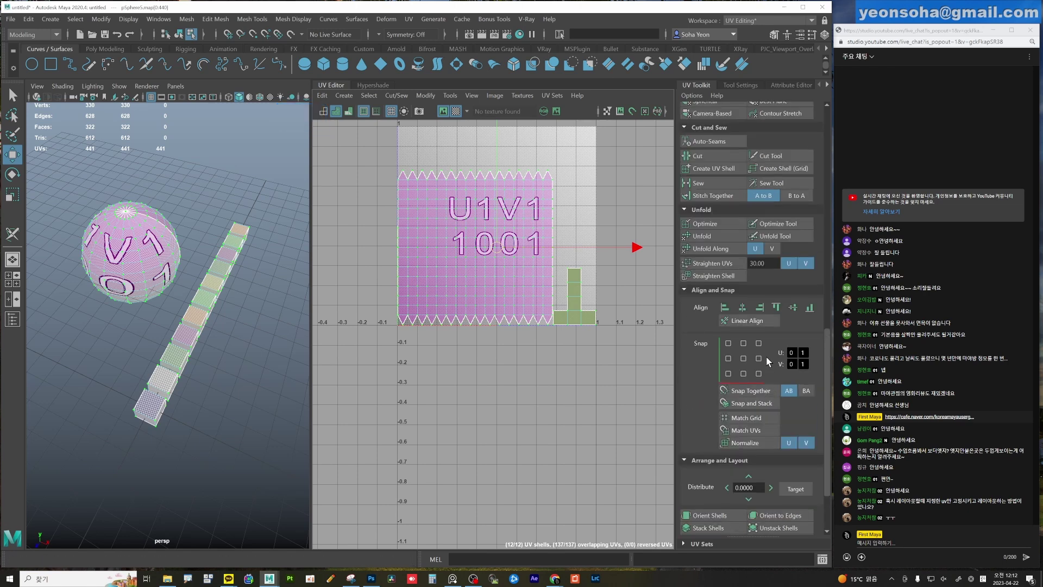
scroll(765, 355, up, 3)
scroll(767, 337, up, 2)
scroll(773, 305, up, 2)
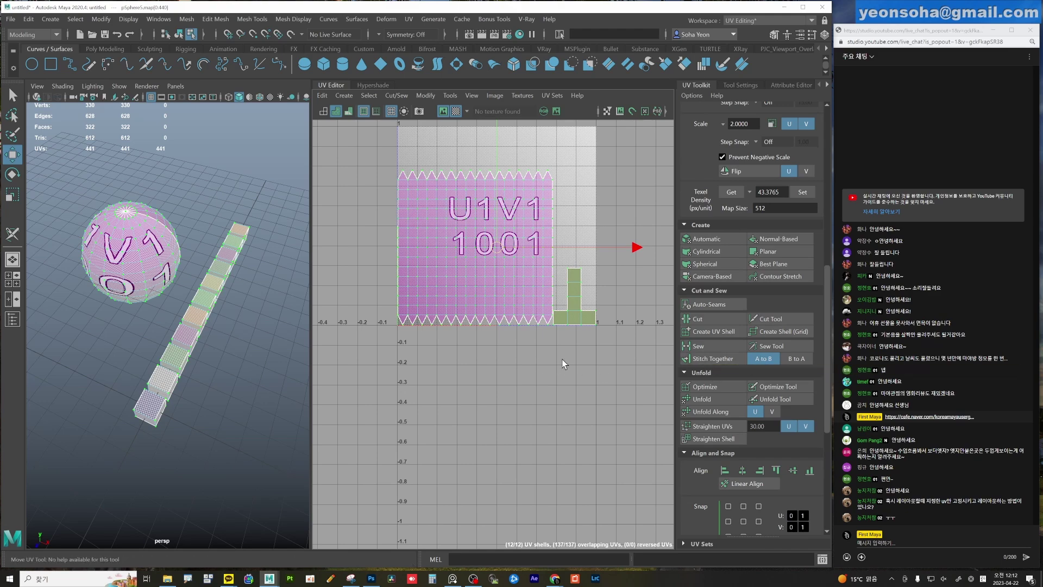
alt+middle_drag(515, 337, 517, 389)
scroll(420, 349, down, 2)
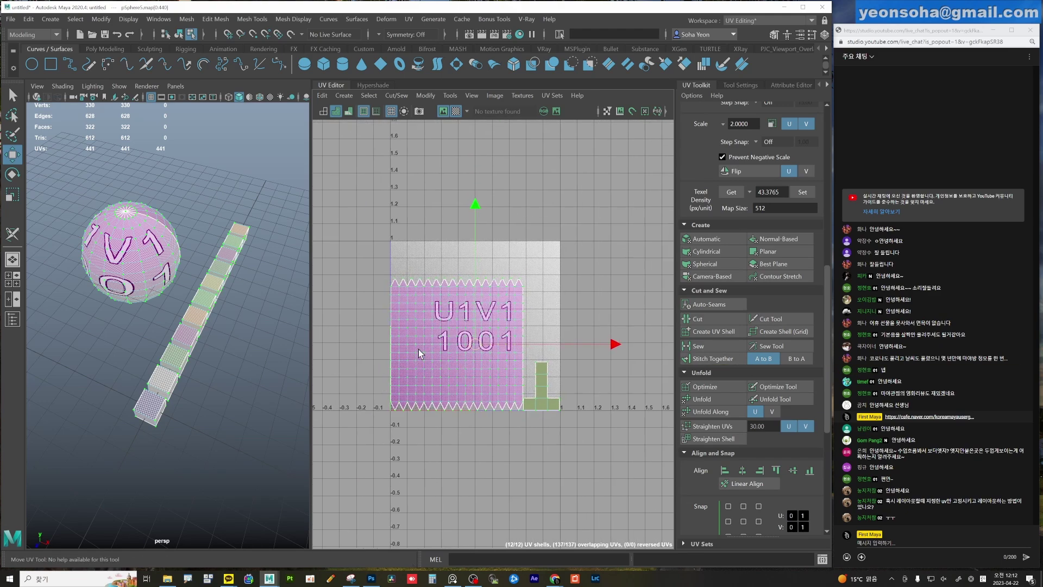
alt+drag(158, 302, 138, 277)
alt+right_drag(138, 277, 131, 281)
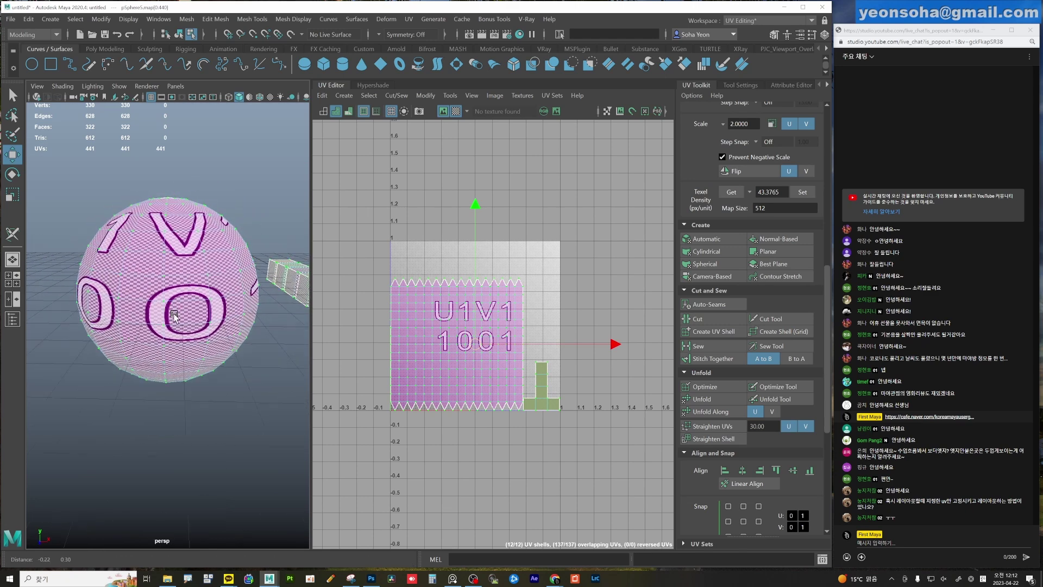
click(145, 309)
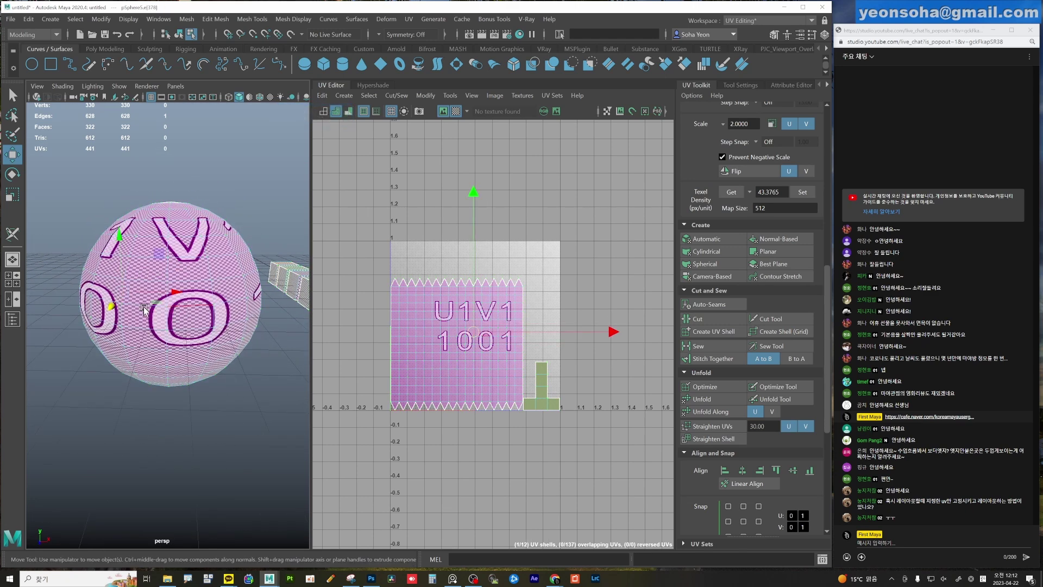
alt+drag(145, 299, 155, 287)
click(155, 286)
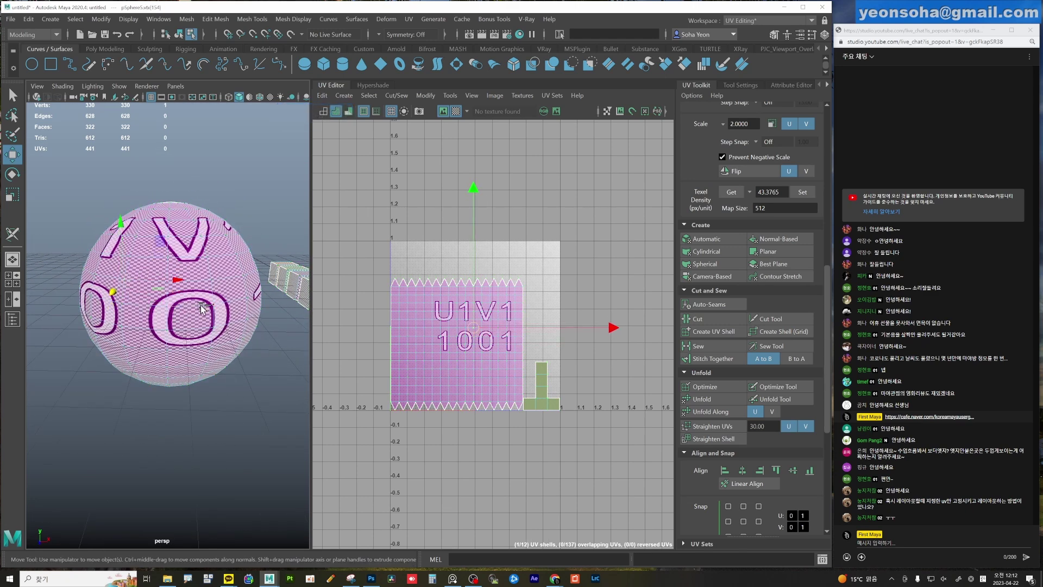
ctrl+right_drag(201, 310, 226, 321)
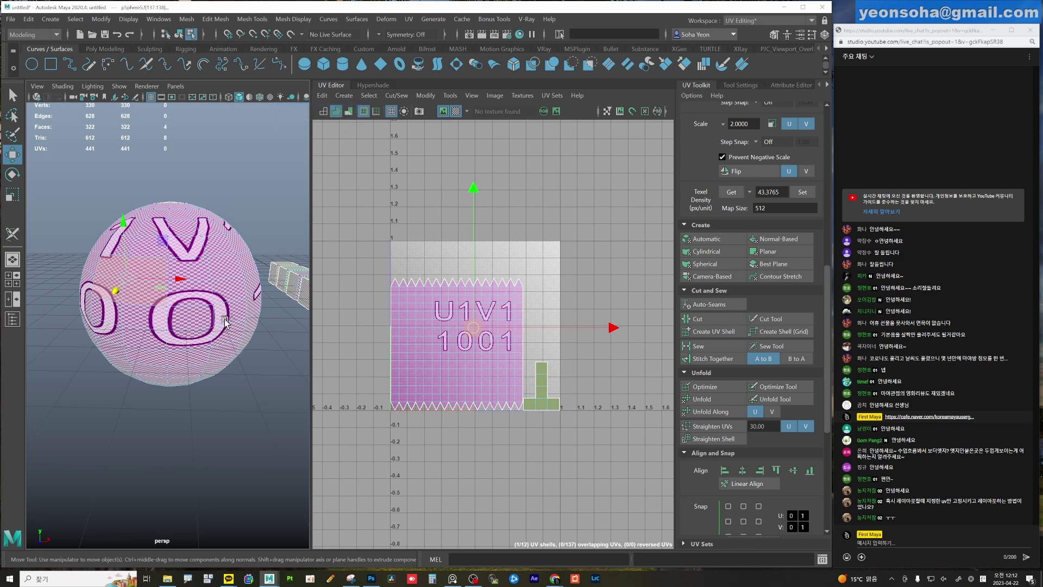
Expand the vertex to its four surrounding faces, trial-cut their UVs, then undo the cut.
key(shift+c)
key(shift+c)
scroll(508, 336, up, 1)
scroll(508, 336, up, 1)
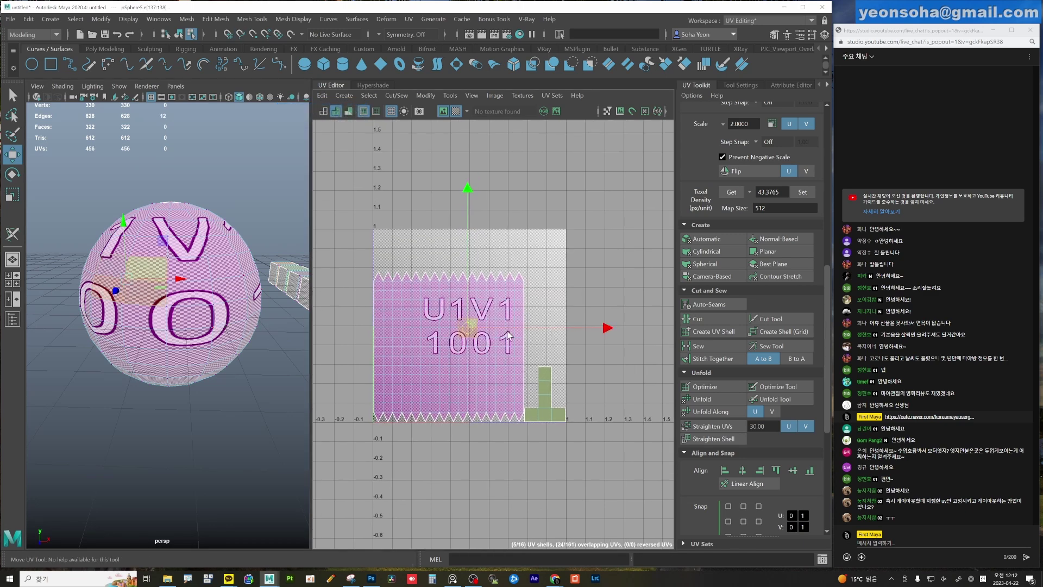
key(alt+5)
key(alt+5)
key(alt+5)
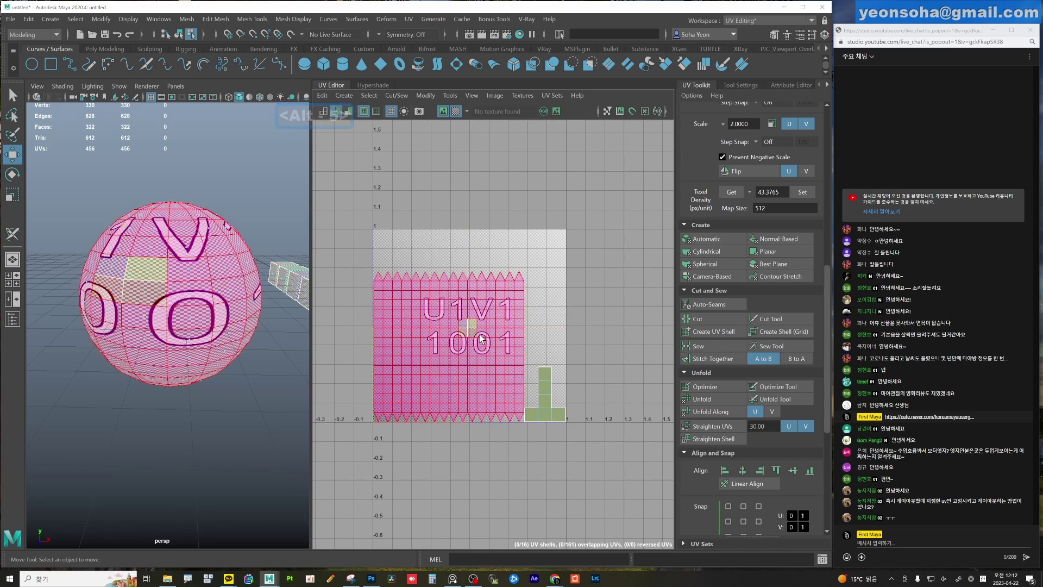
key(alt+5)
click(471, 326)
key(alt+5)
key(alt+5)
key(alt+5)
scroll(440, 318, up, 1)
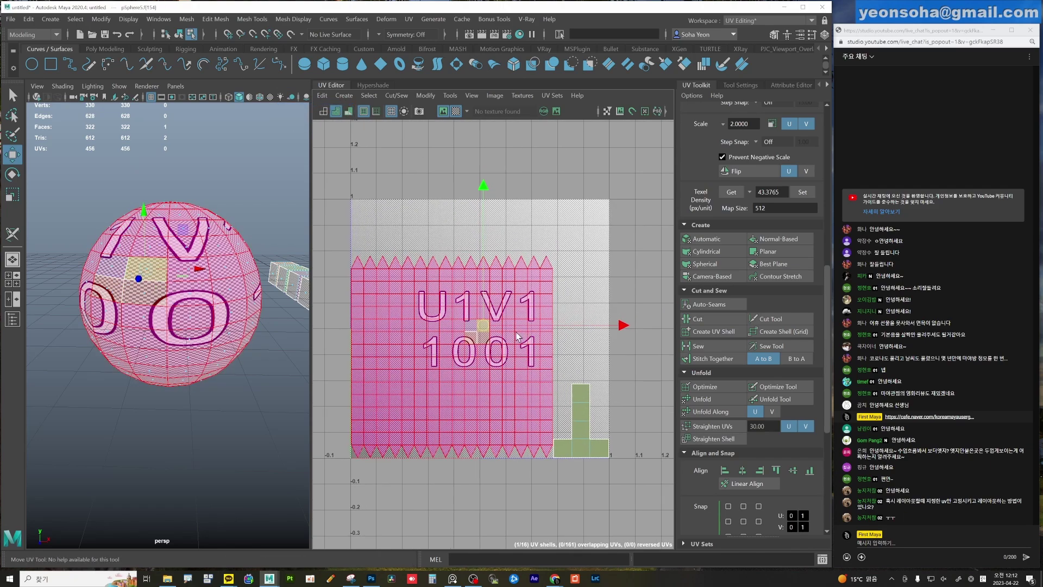
alt+right_drag(518, 336, 616, 354)
key(ctrl+z)
key(ctrl+z)
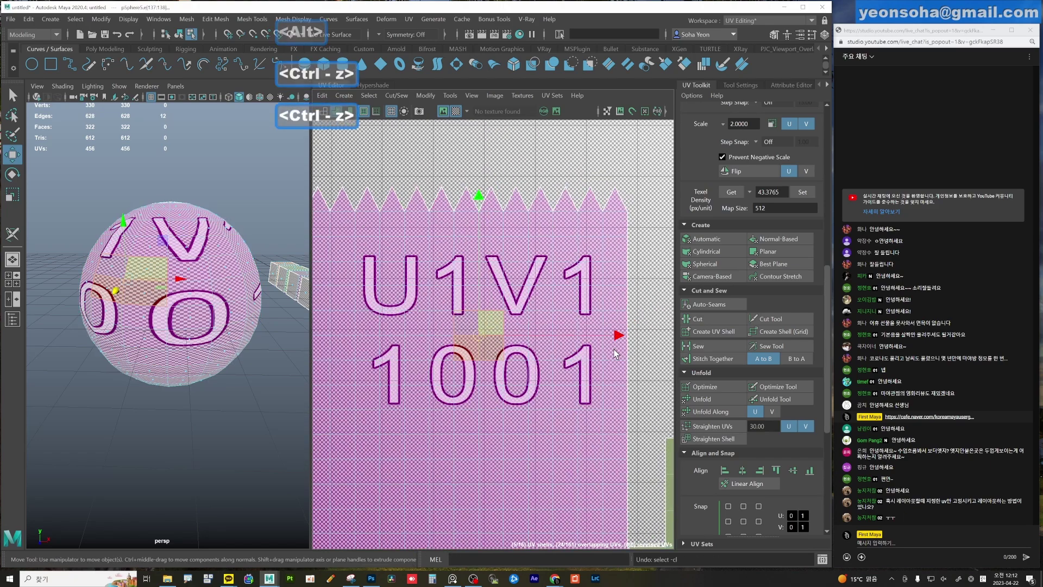
key(ctrl+z)
Cut the four selected faces into their own UV shell and move it into tile 1002.
alt+drag(217, 308, 174, 306)
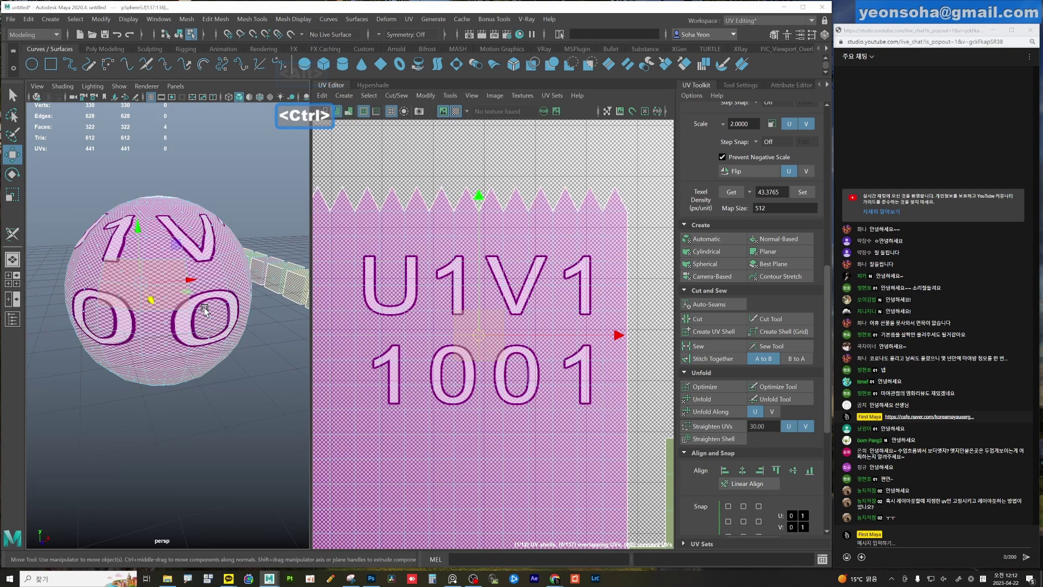
alt+right_drag(239, 315, 272, 318)
key(ctrl+shift+c)
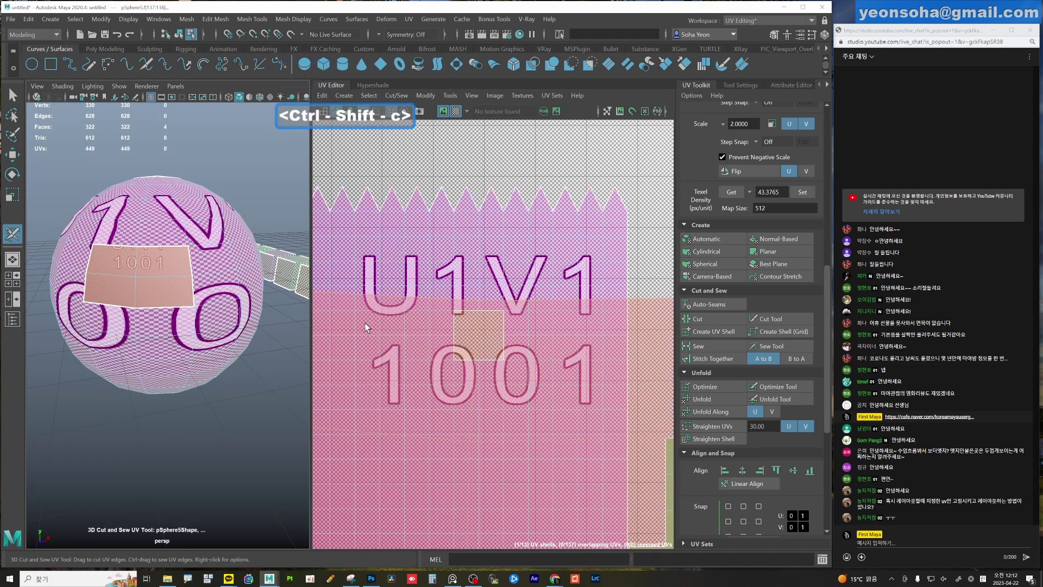
scroll(381, 332, down, 4)
scroll(467, 348, down, 3)
key(w)
drag(491, 365, 625, 275)
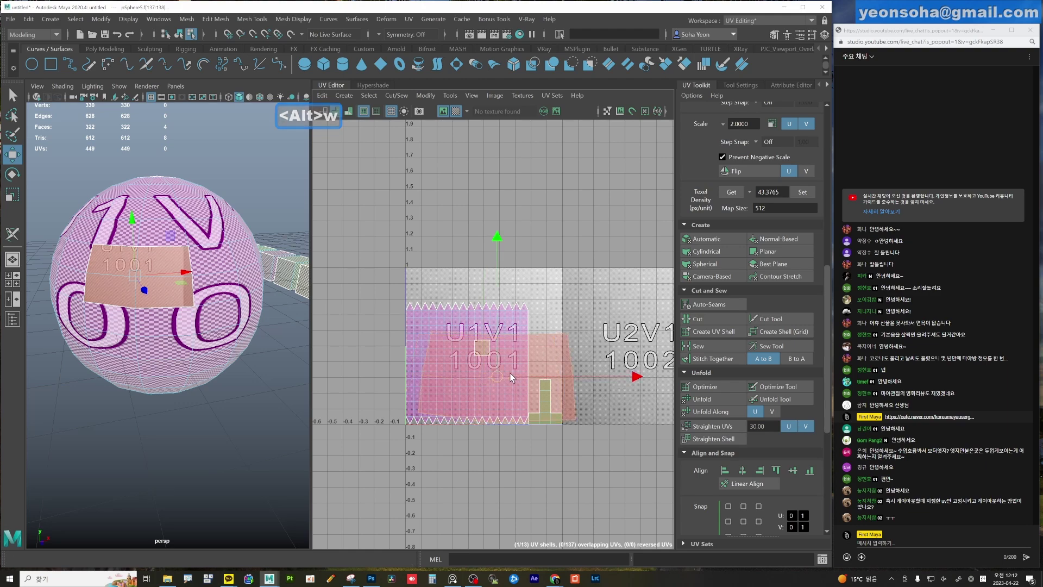
alt+middle_drag(624, 274, 556, 300)
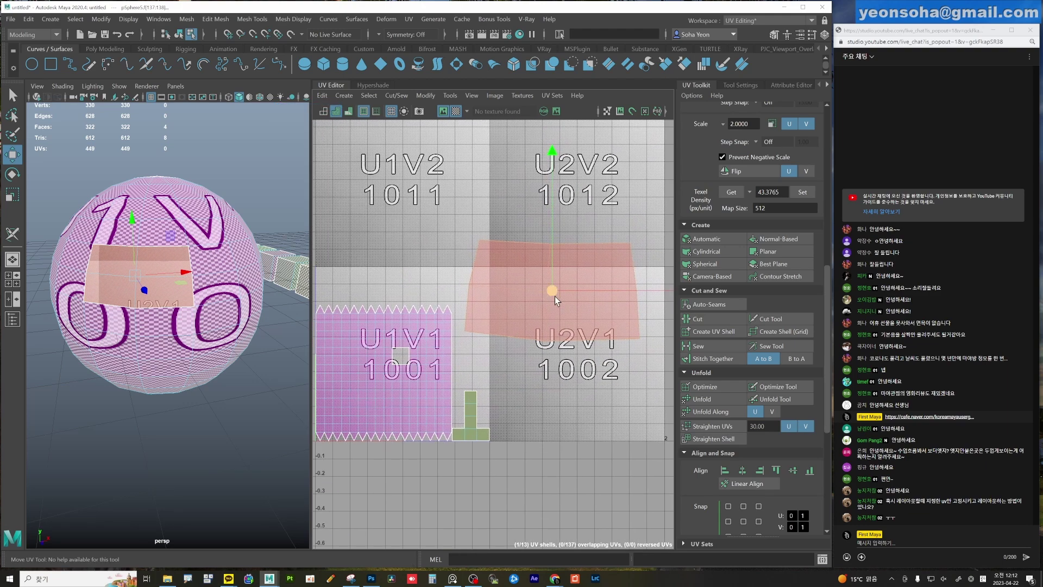
Select the cut shell's border edges, test Stitch Together, and undo the stitch.
alt+right_drag(411, 346, 435, 348)
key(F10)
double_click(544, 333)
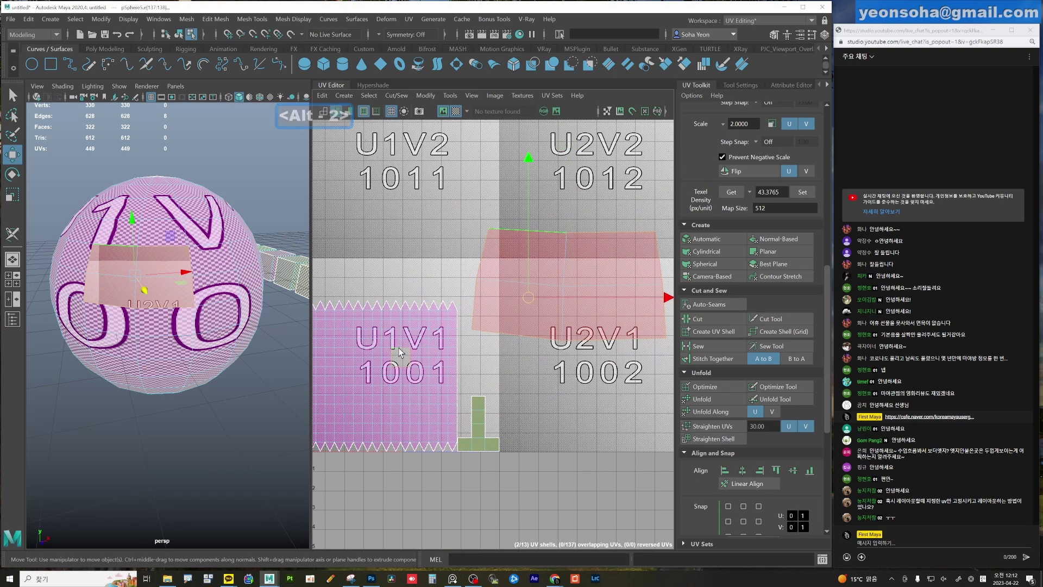
key(alt)
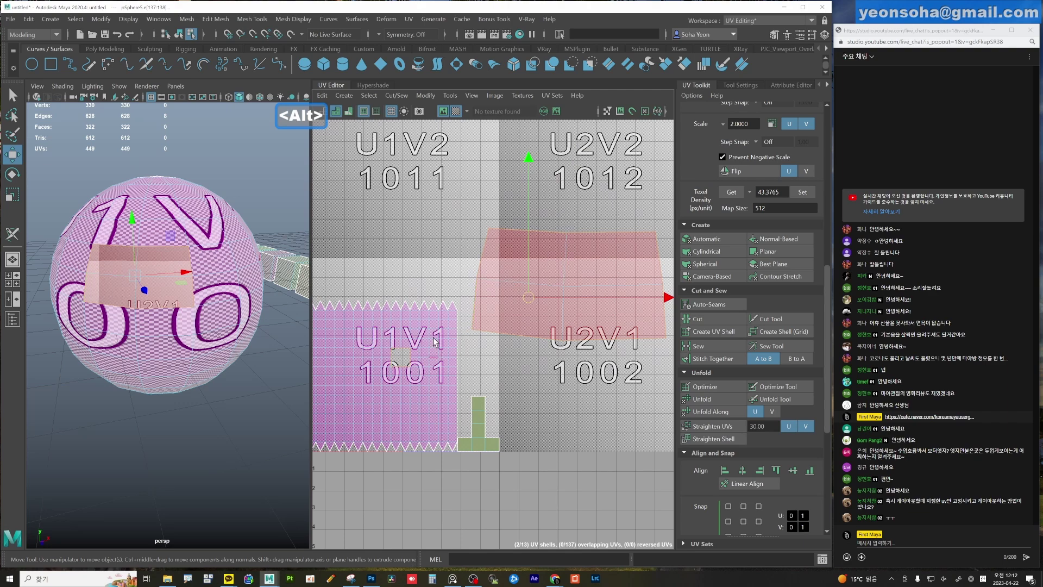
click(705, 360)
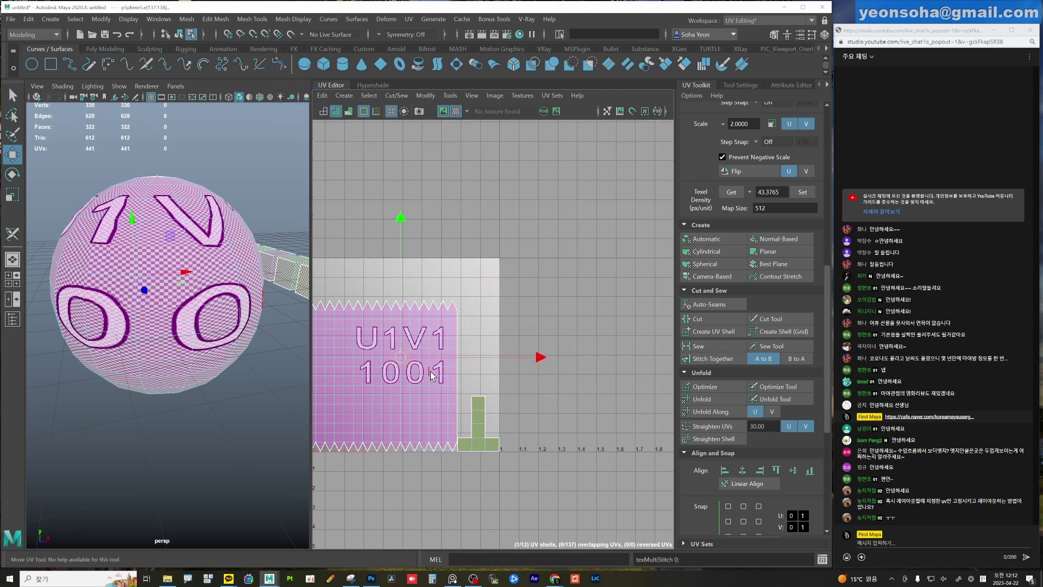
key(ctrl+z)
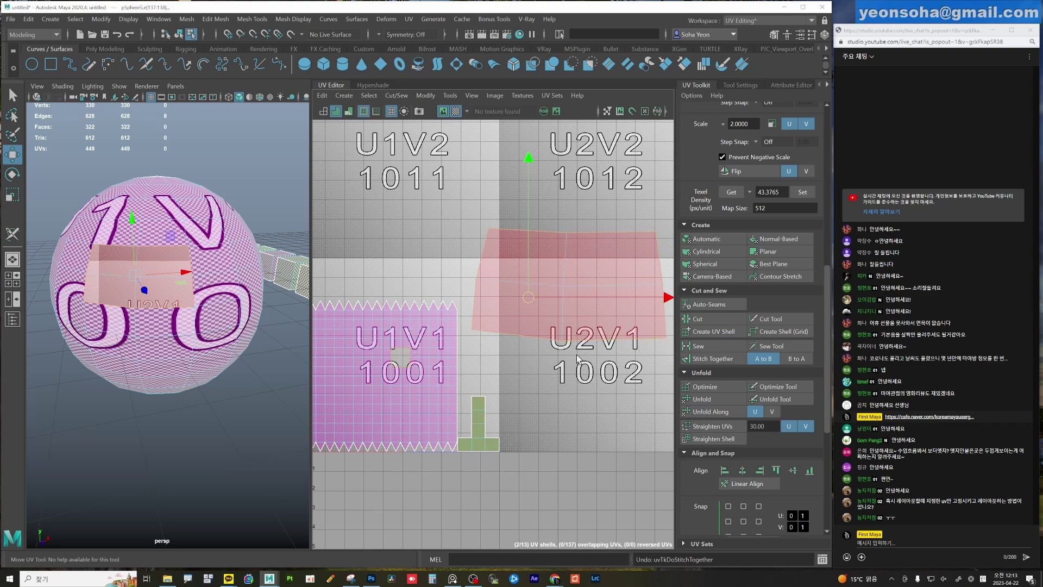
key(shift+z)
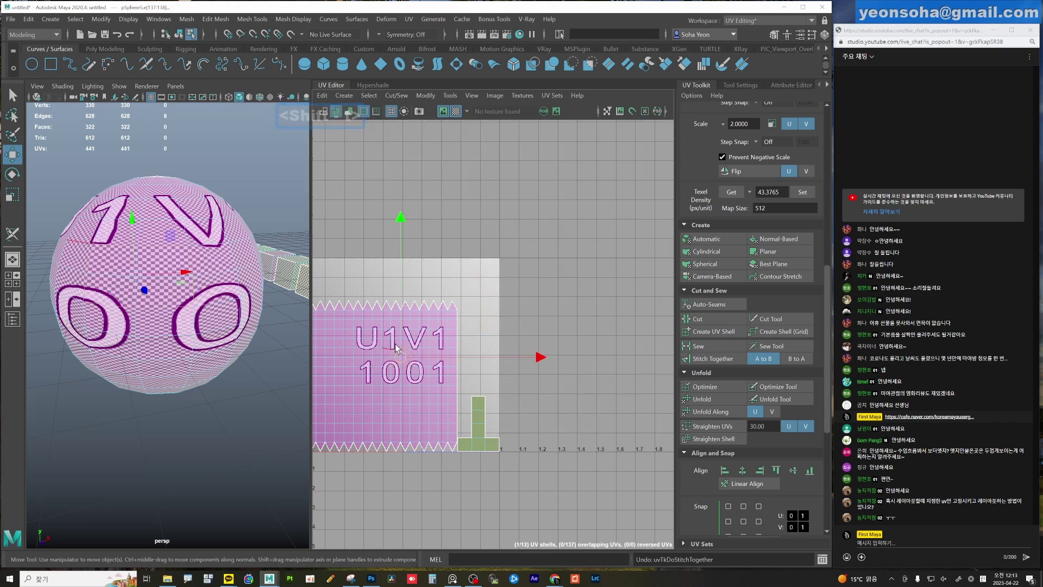
key(ctrl+z)
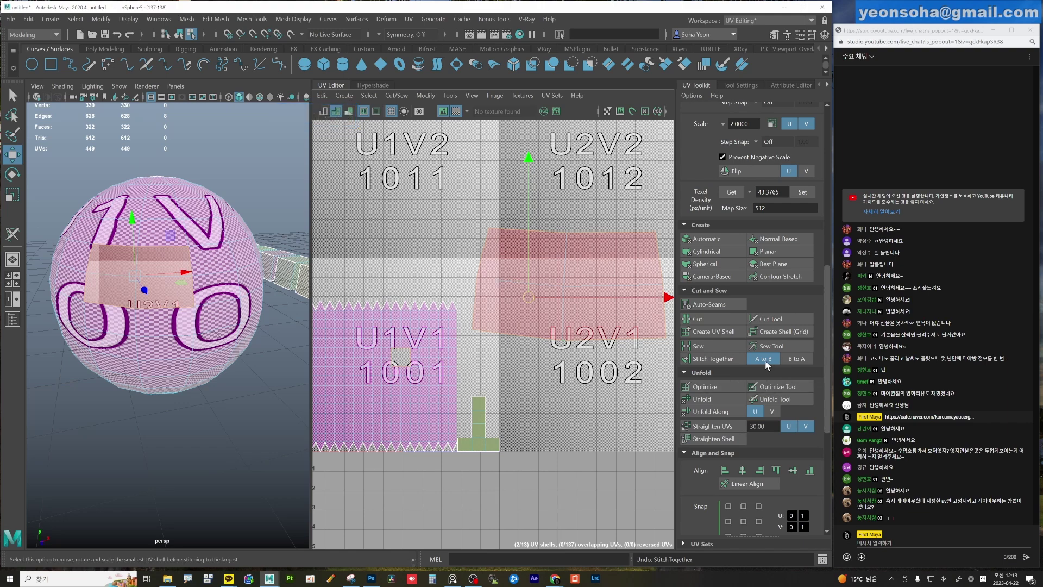
Stitch the patch with Stitch Together B to A, then frame the stitched shell.
click(804, 359)
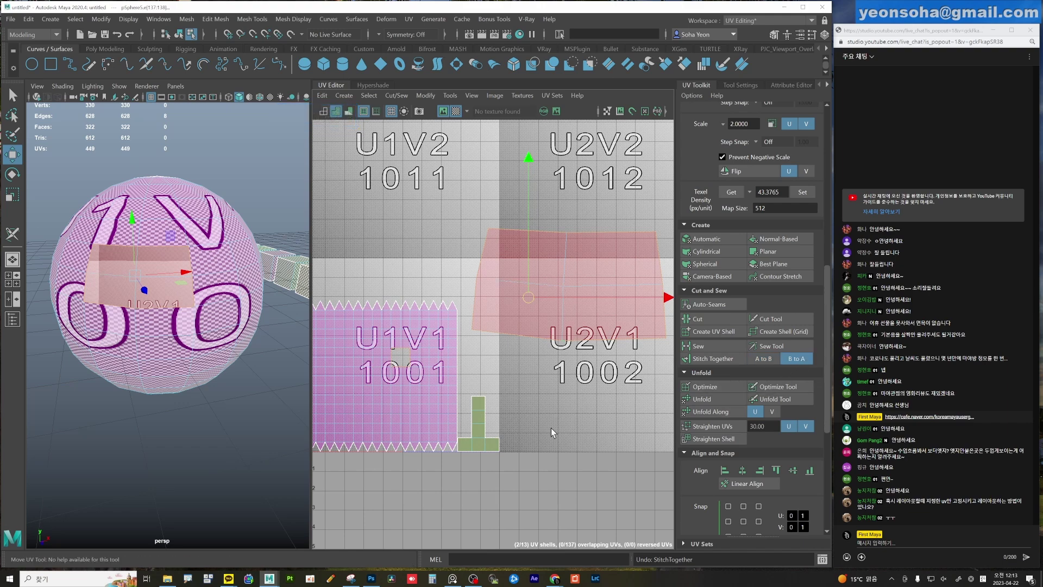
click(710, 359)
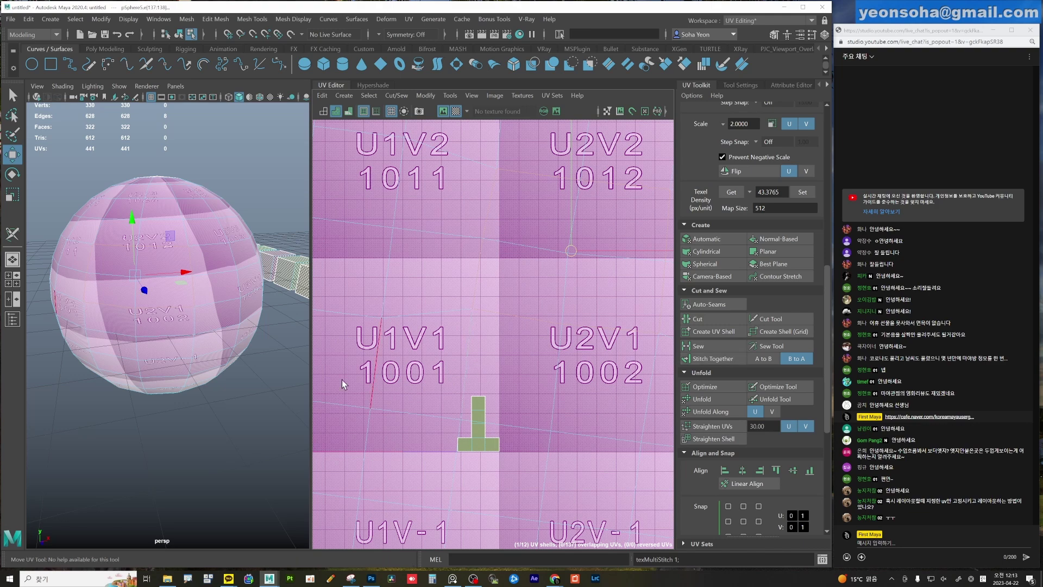
scroll(552, 278, down, 3)
scroll(560, 284, down, 3)
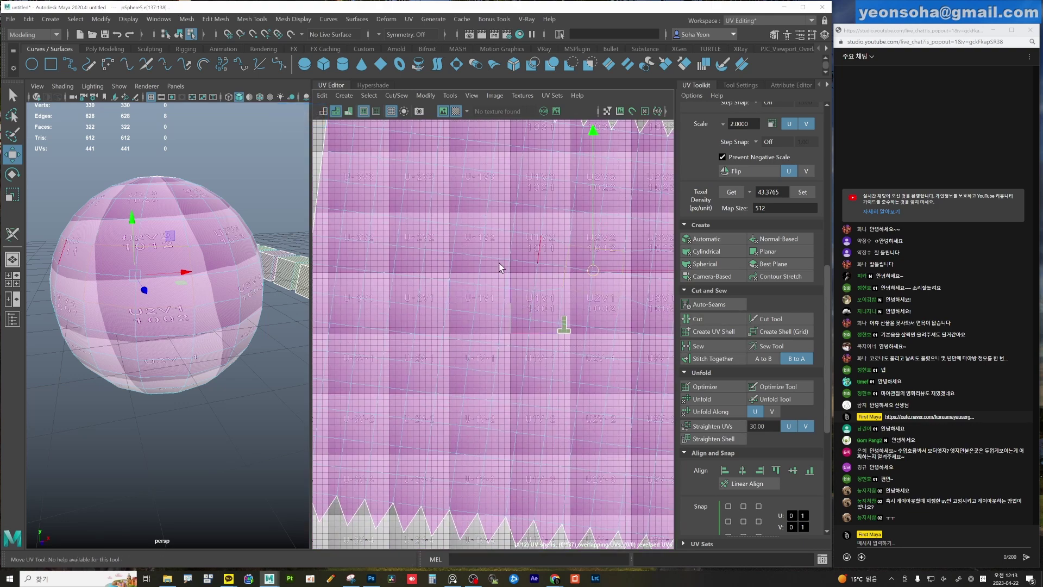
alt+right_drag(501, 264, 346, 308)
alt+middle_drag(559, 279, 450, 307)
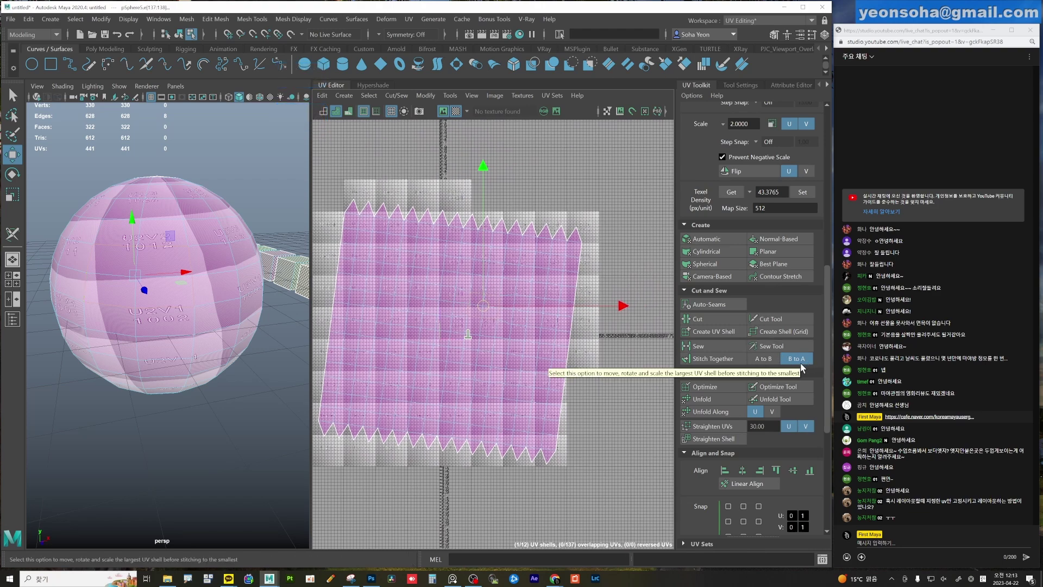
Undo that stitch and restitch using A to B so the main shell stays put.
click(771, 361)
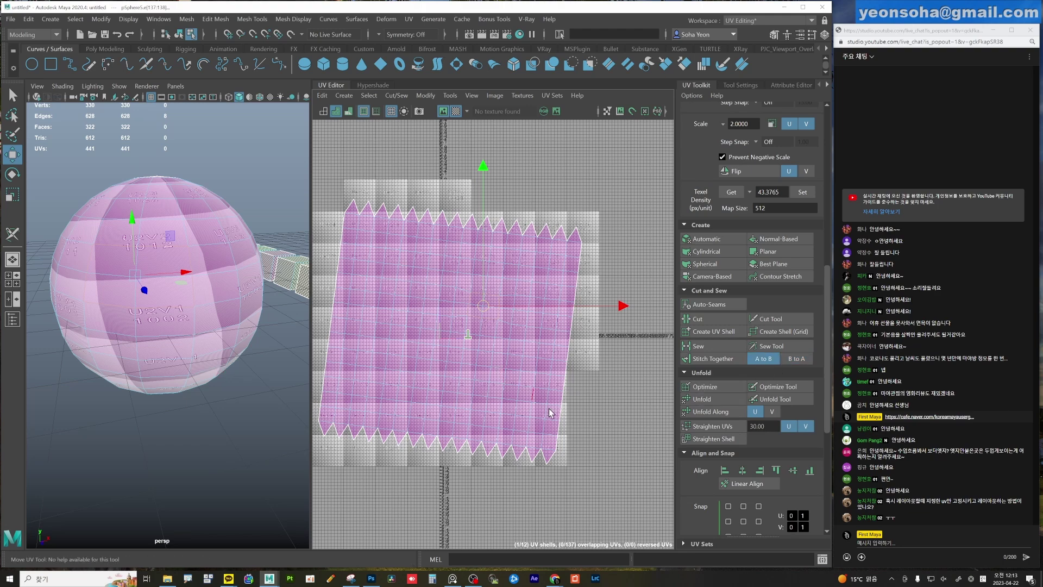
key(ctrl+z)
key(ctrl+z)
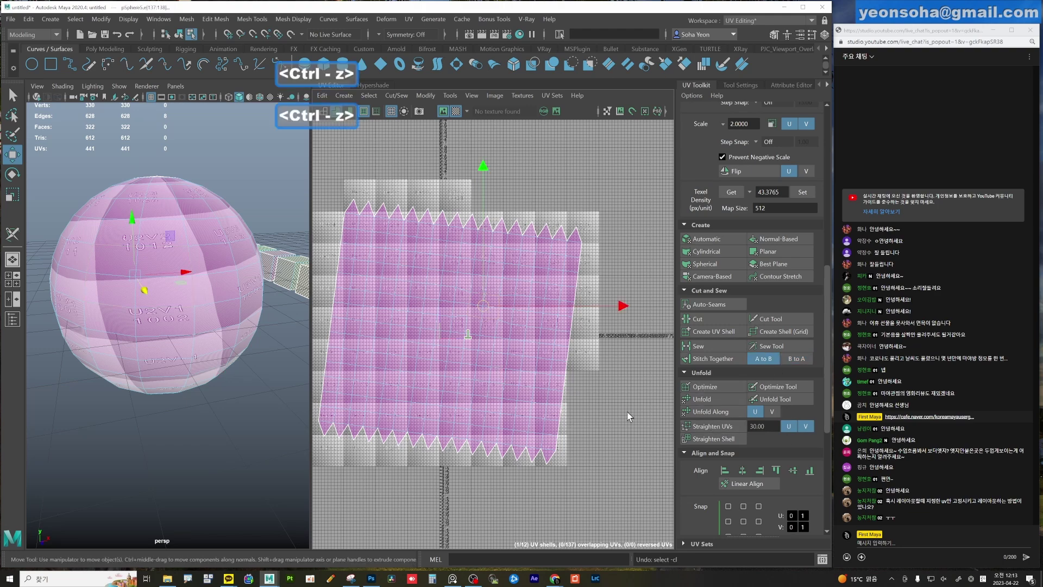
click(716, 360)
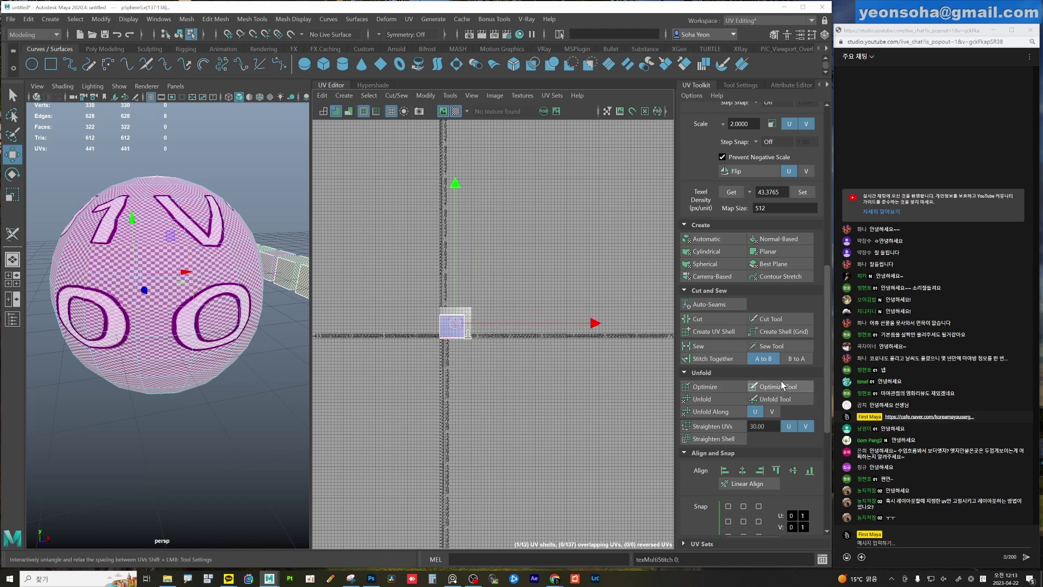
scroll(779, 361, up, 3)
scroll(777, 359, up, 3)
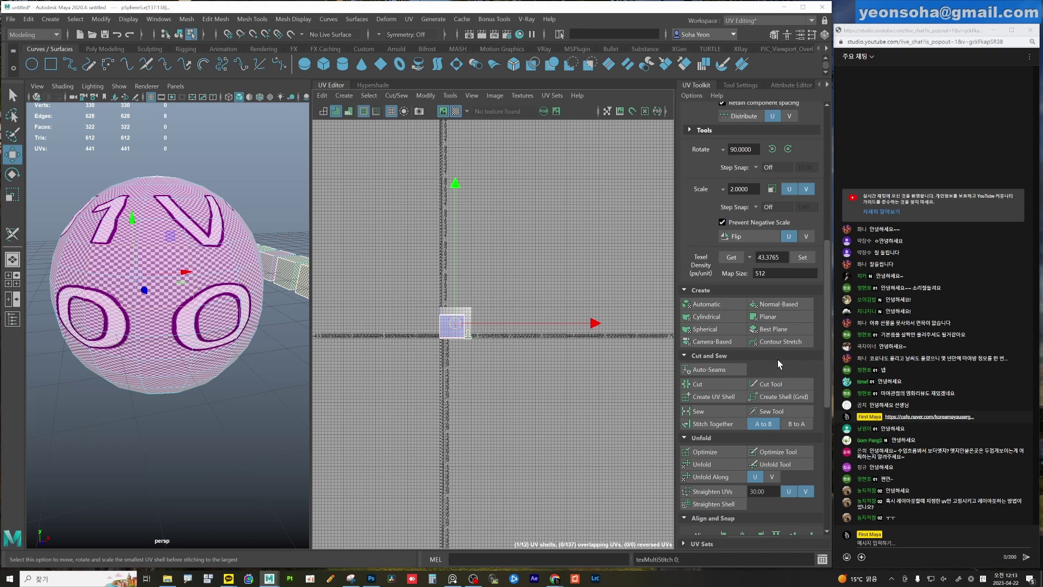
scroll(778, 360, up, 3)
scroll(778, 360, up, 3)
scroll(778, 360, up, 3)
scroll(777, 360, up, 1)
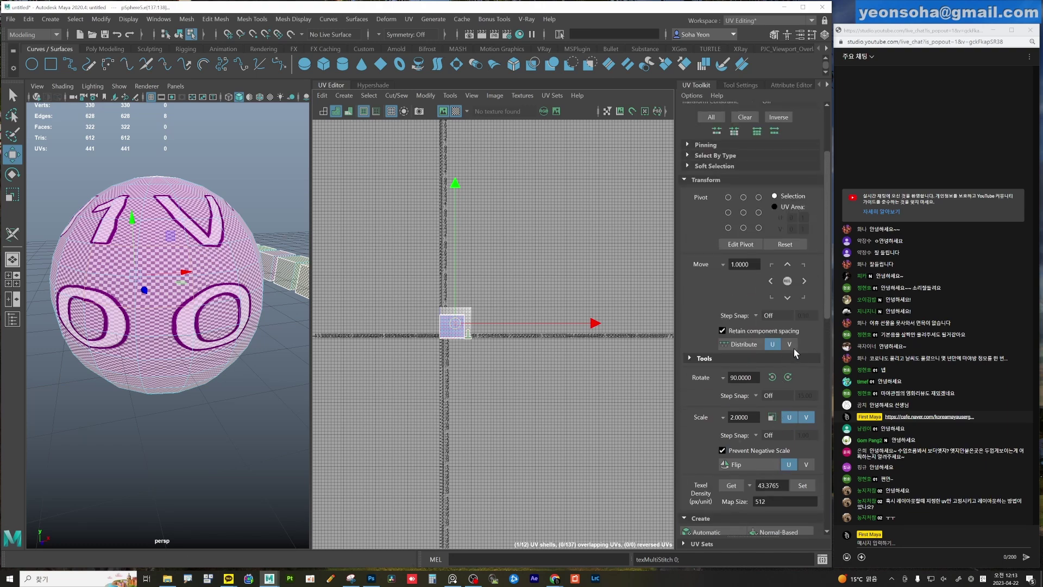
scroll(533, 340, up, 2)
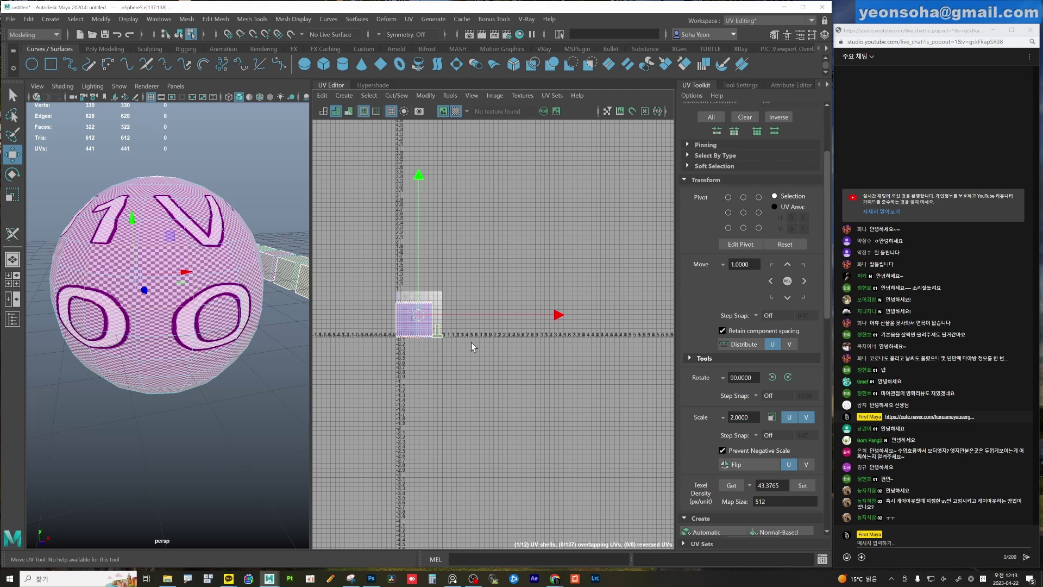
scroll(471, 342, up, 1)
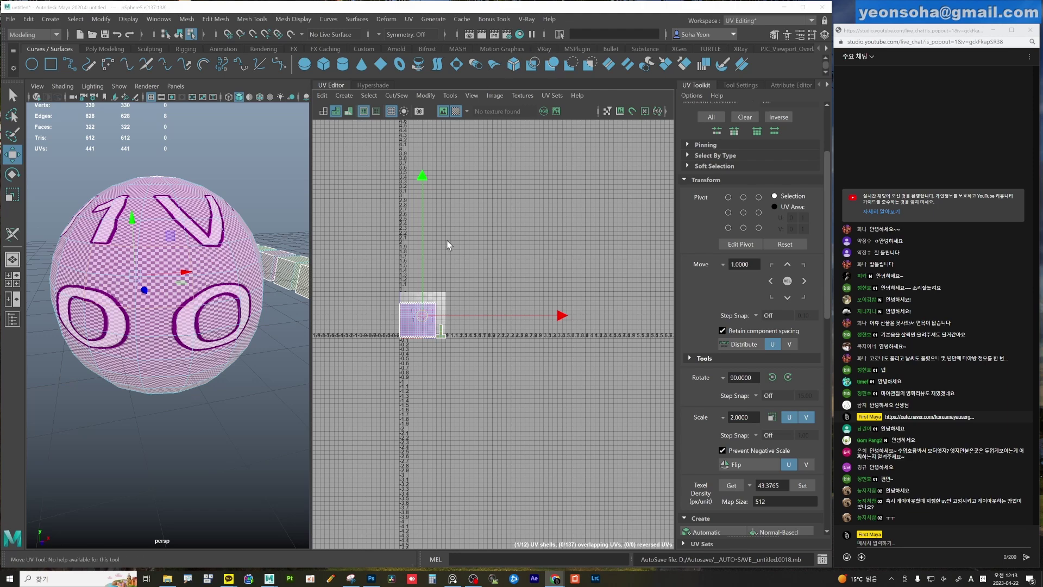
scroll(417, 278, up, 2)
alt+right_drag(496, 296, 536, 303)
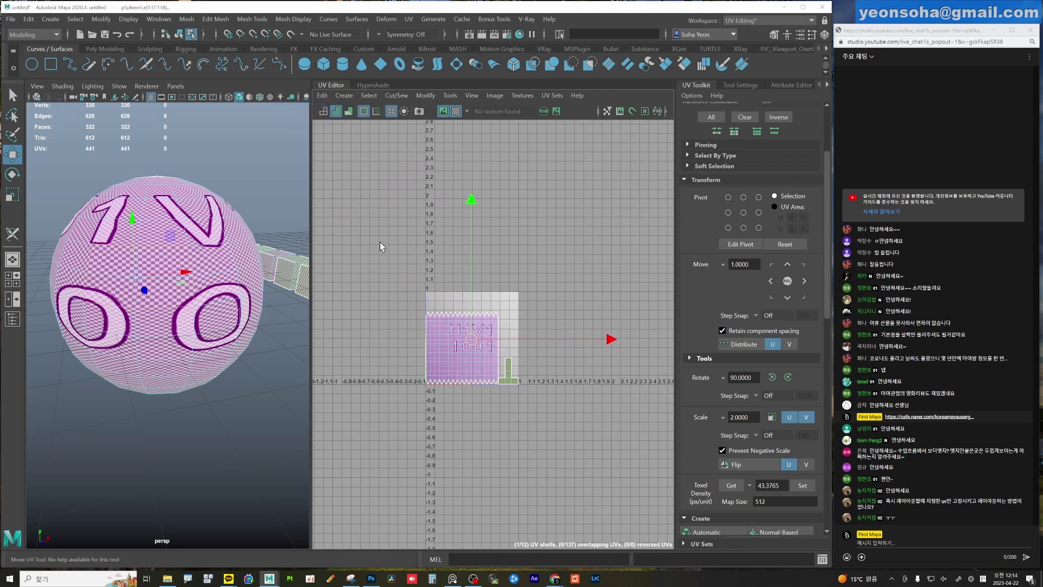
alt+right_drag(472, 255, 549, 268)
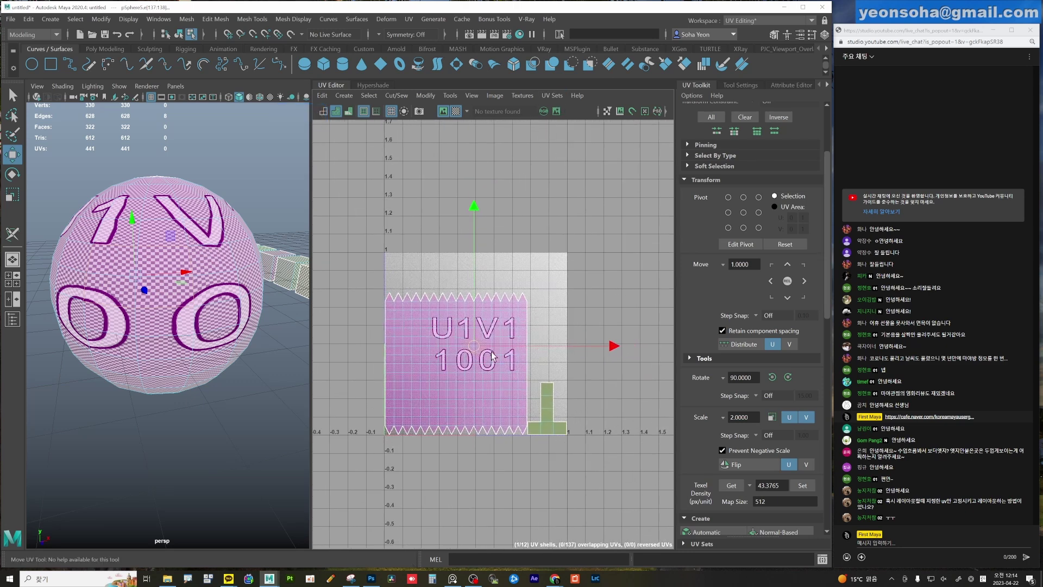
alt+right_drag(493, 357, 510, 370)
mouse_move(180, 326)
alt+right_down()
mouse_move(202, 333)
mouse_move(191, 325)
alt+right_up()
Delete everything in the scene and create a new polygon sphere.
key(ctrl+grave)
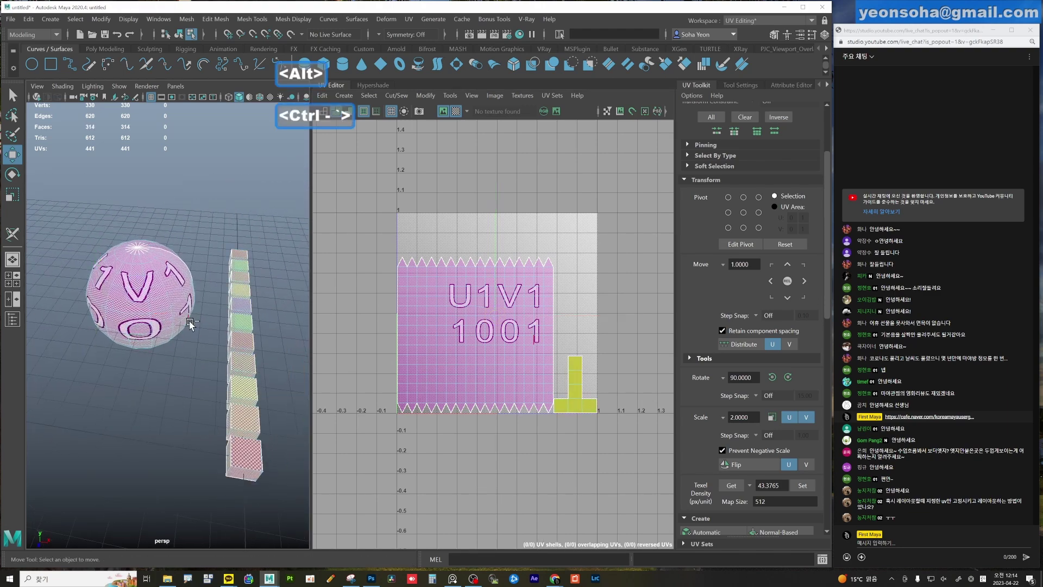
key(alt+h)
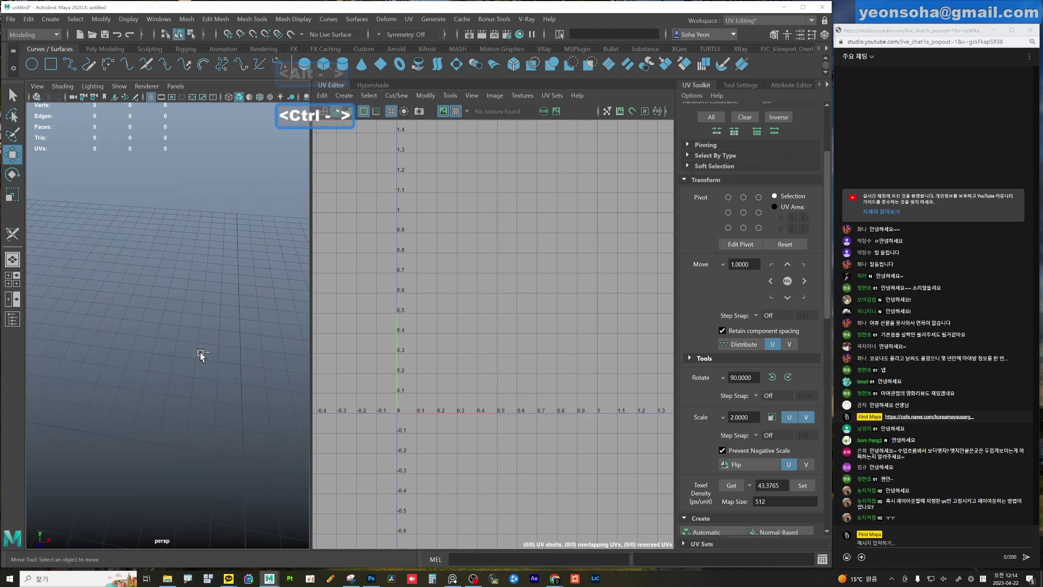
shift+right_drag(198, 362, 242, 376)
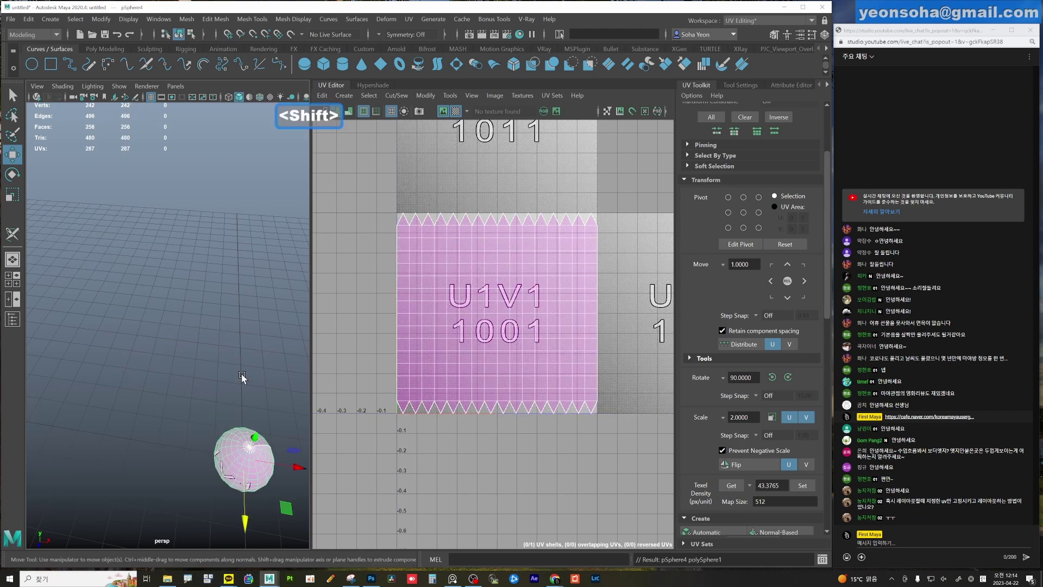
alt+drag(242, 377, 173, 306)
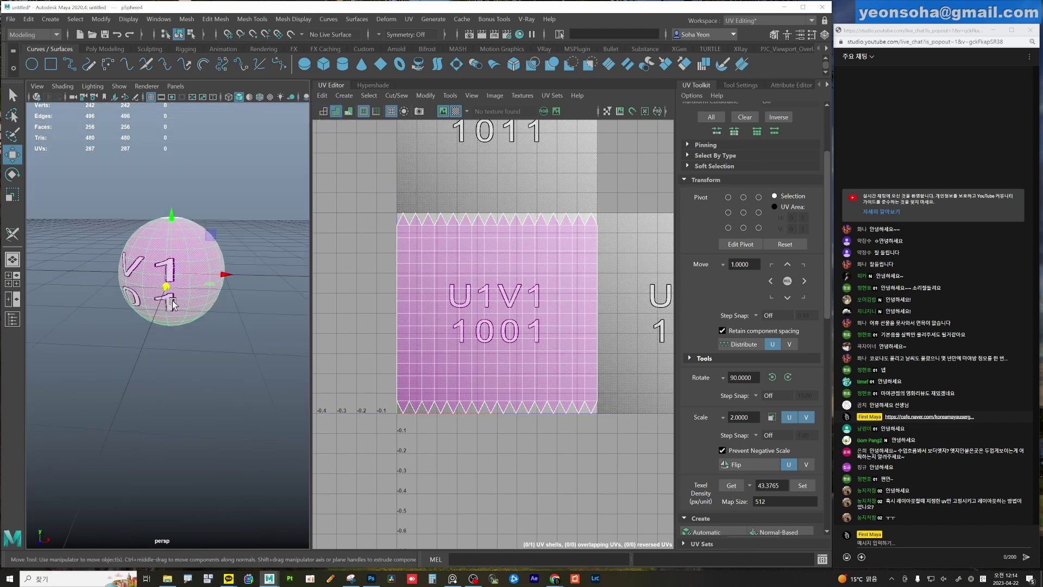
Apply a camera-based UV projection to the new sphere.
scroll(172, 305, up, 2)
scroll(173, 306, up, 1)
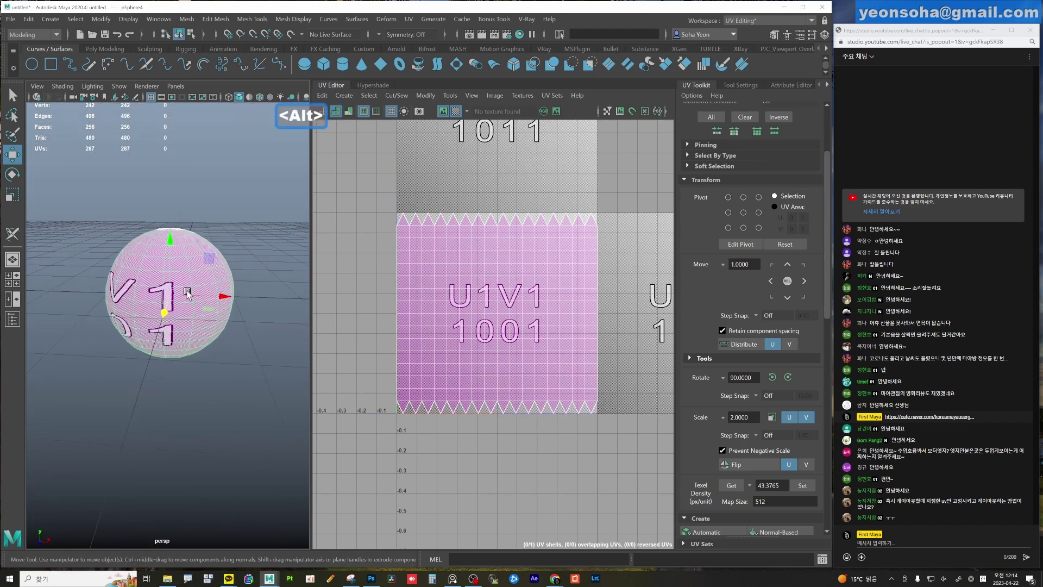
key(ctrl+shift+c)
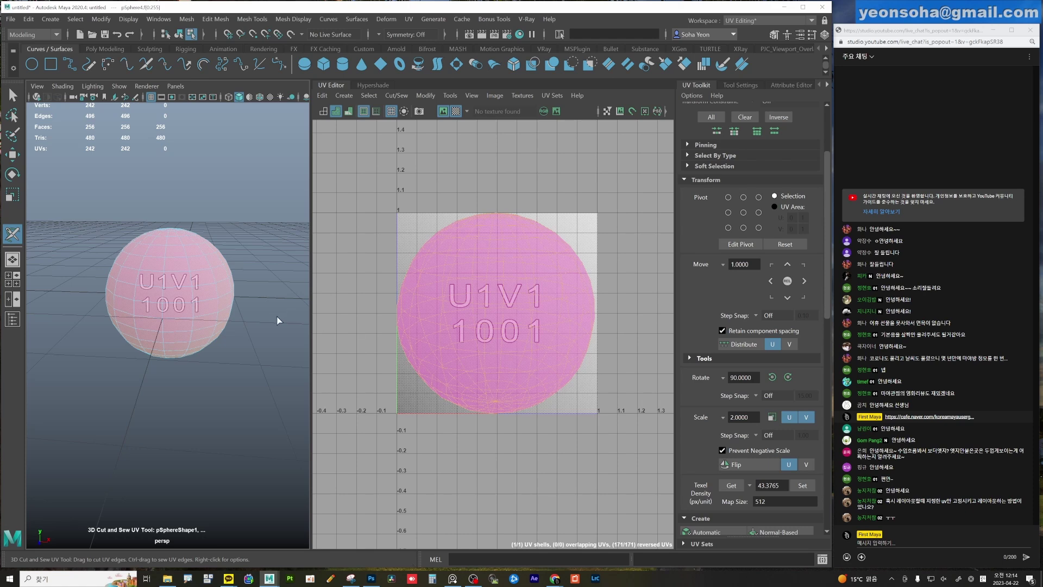
Undo the projection and apply camera-based mapping into a new UV set, uvSet1.
key(ctrl+z)
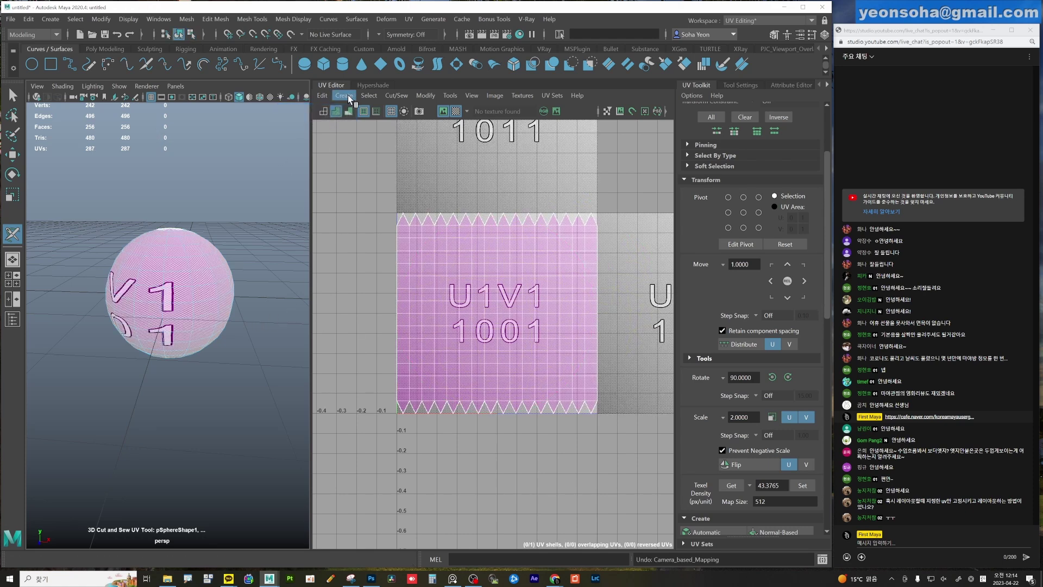
click(349, 95)
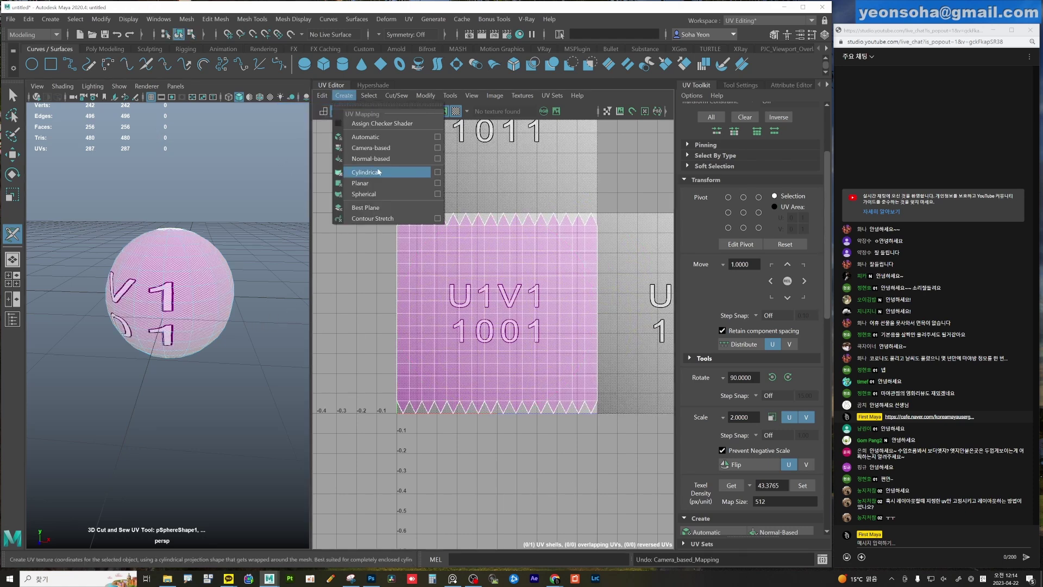
click(438, 148)
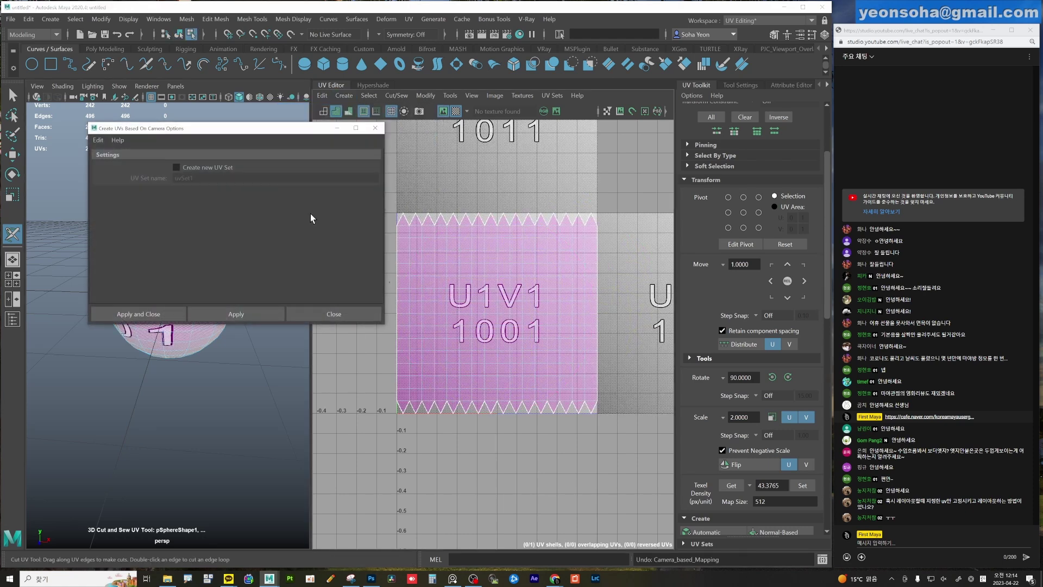
click(211, 166)
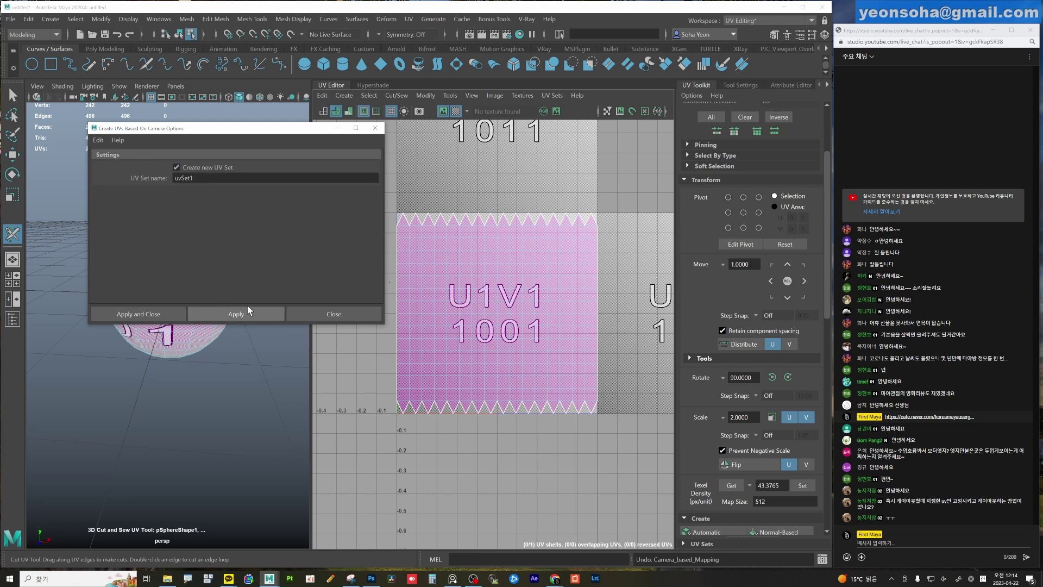
click(259, 313)
Reorient the view, reapply the camera projection, and close its options.
key(alt)
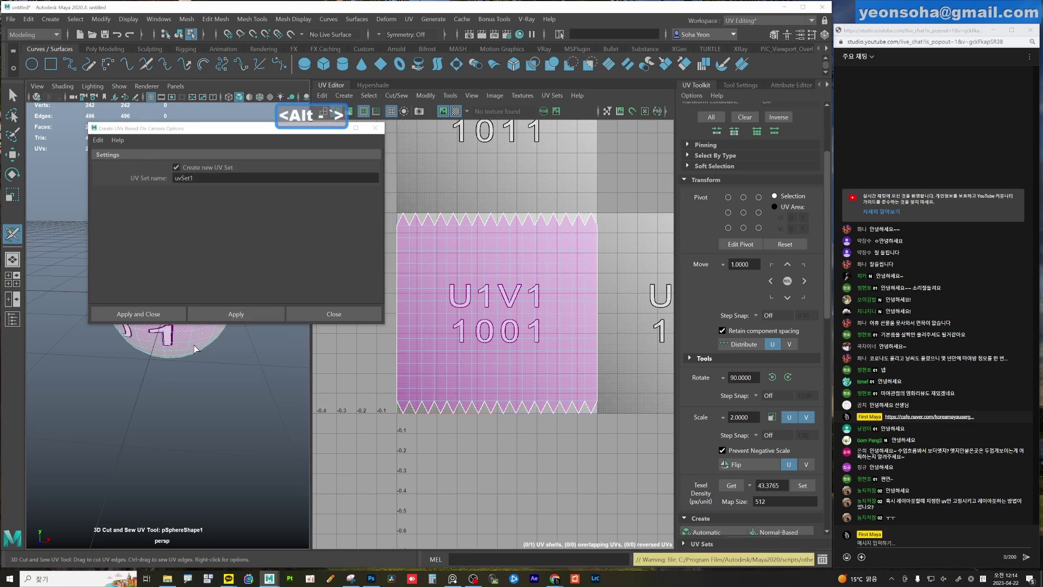
mouse_move(229, 321)
alt+middle_down()
mouse_move(163, 434)
mouse_move(162, 398)
alt+middle_up()
key(w)
alt+middle_drag(263, 383, 215, 387)
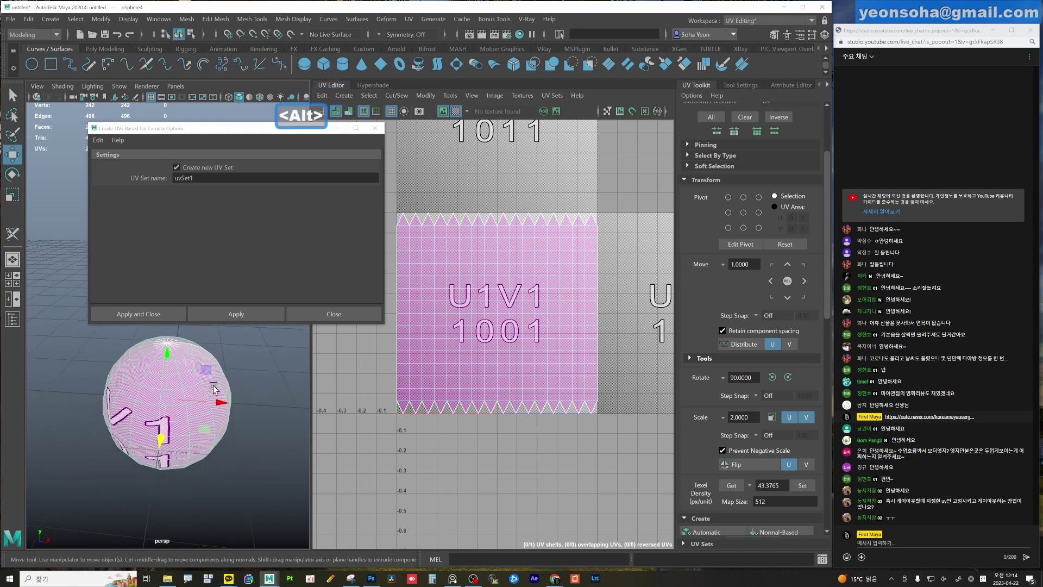
click(242, 314)
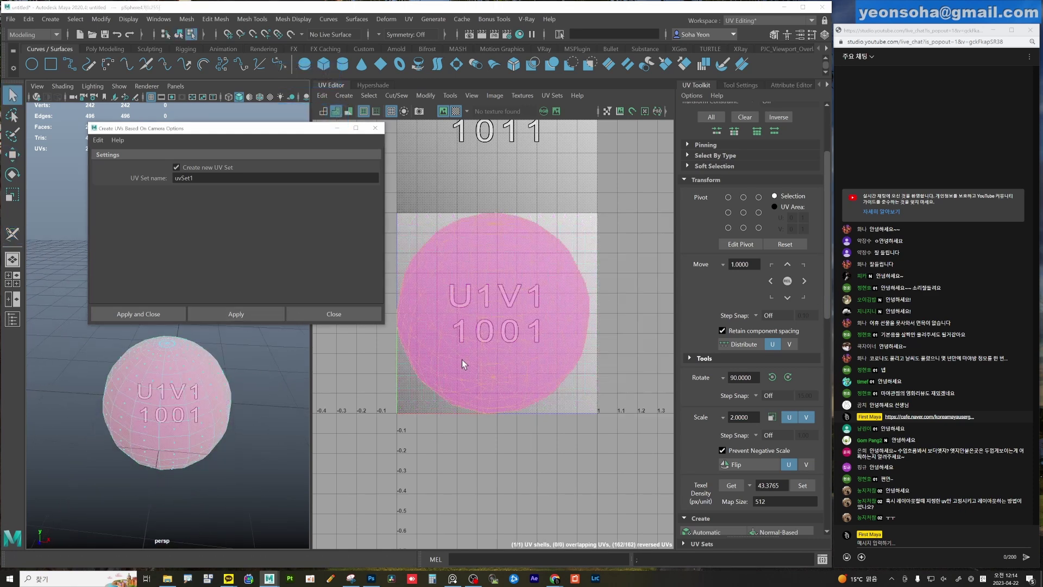
key(q)
click(353, 316)
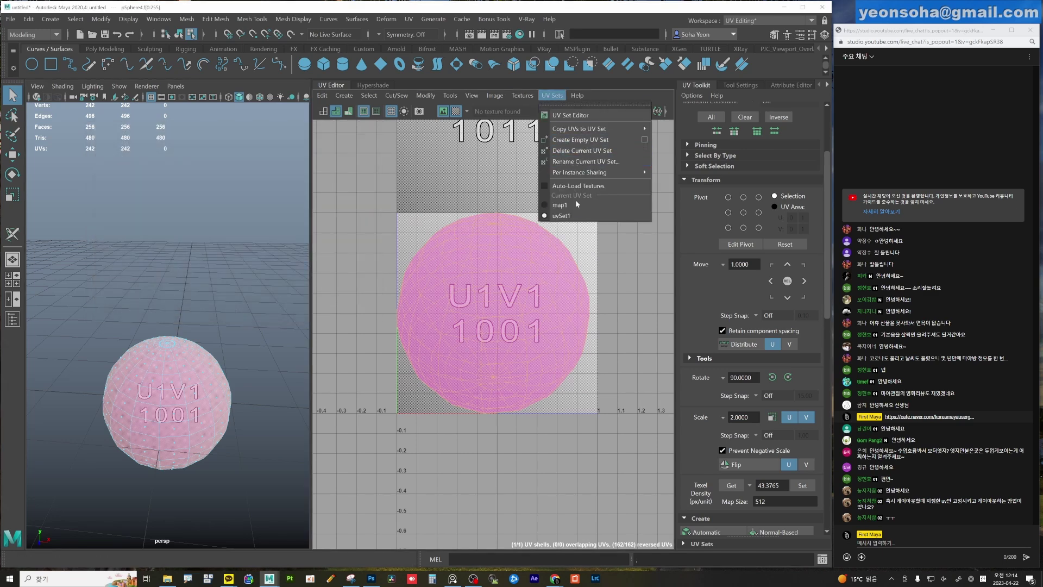
Make map1 current, then switch the sphere to uvSet1 to view its projection.
click(564, 207)
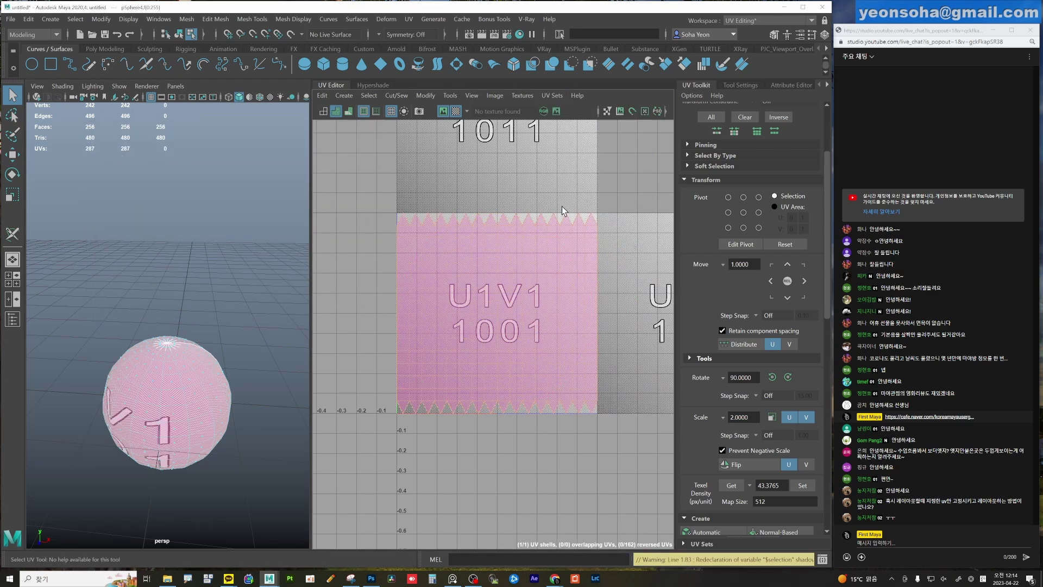
click(552, 95)
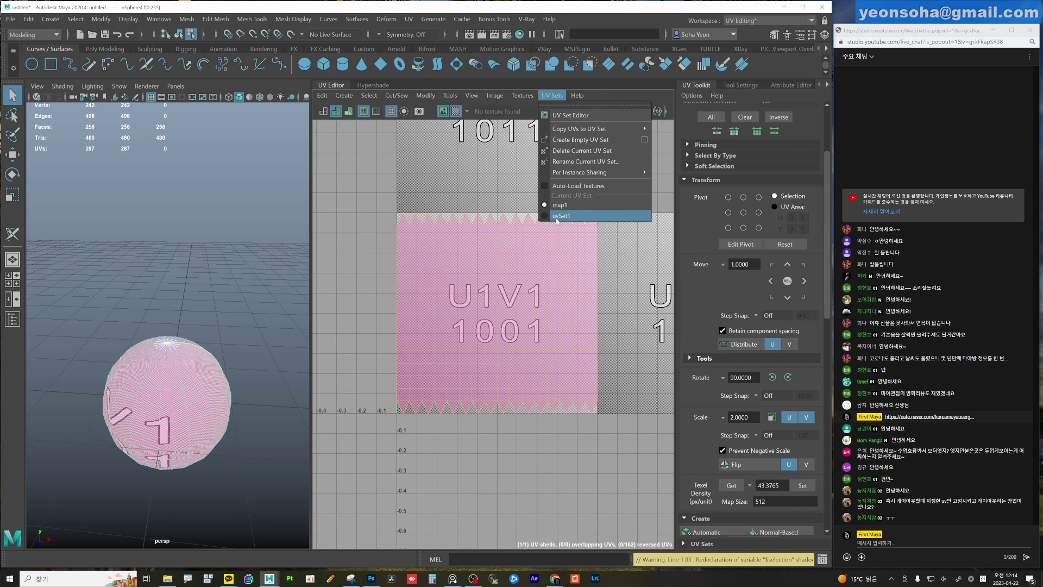
click(557, 218)
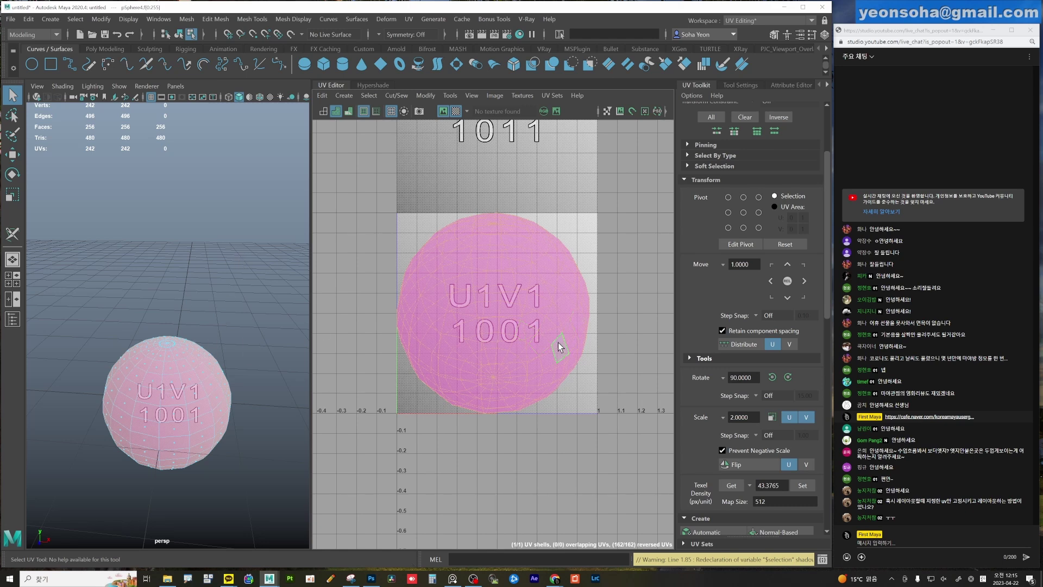
Switch the current UV set back to map1 and orbit around the sphere.
click(551, 96)
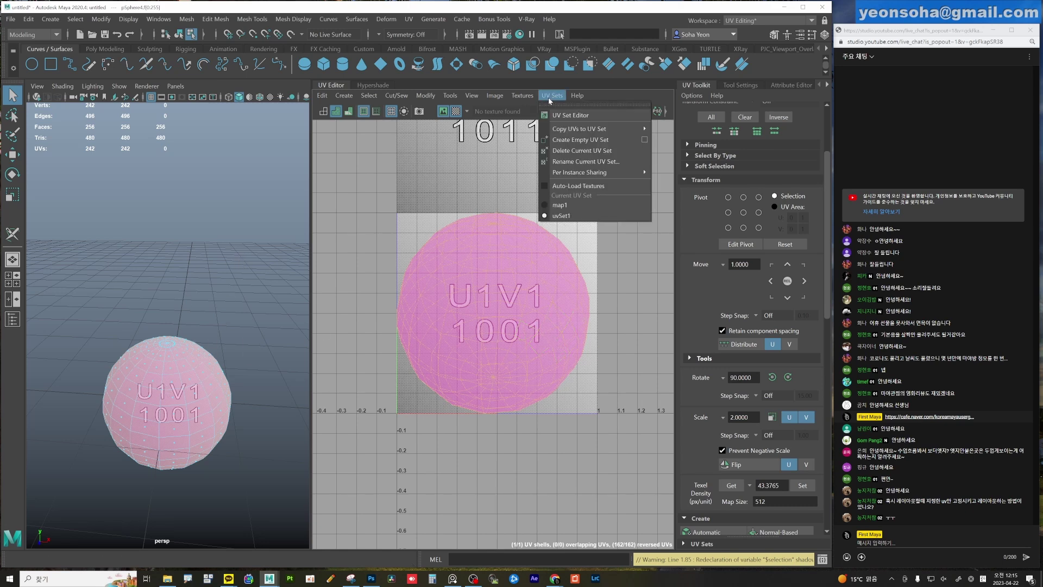
click(567, 217)
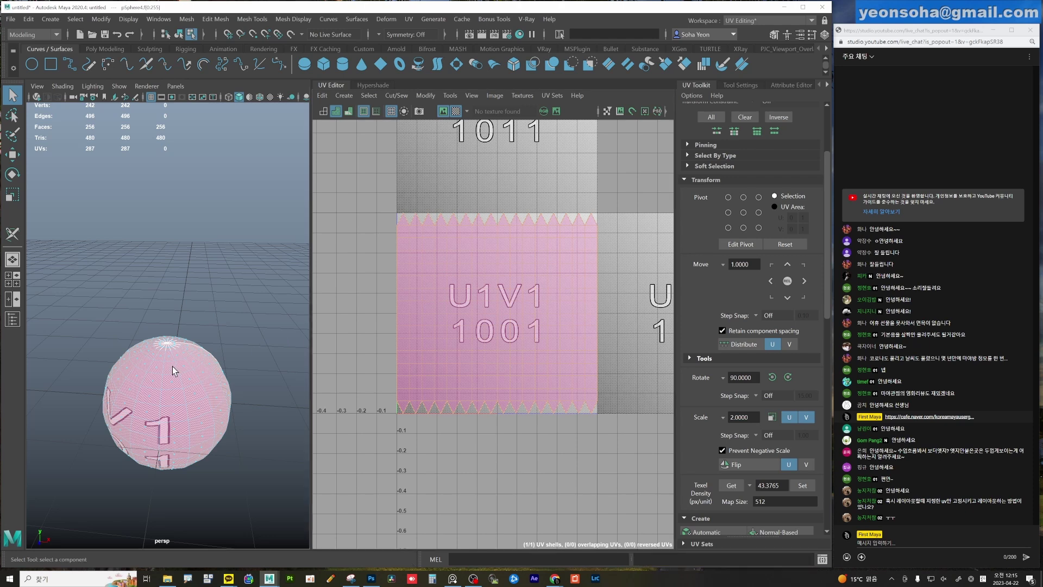
mouse_move(173, 371)
alt+mouse_down()
mouse_move(217, 377)
mouse_move(226, 354)
alt+mouse_up()
key(w)
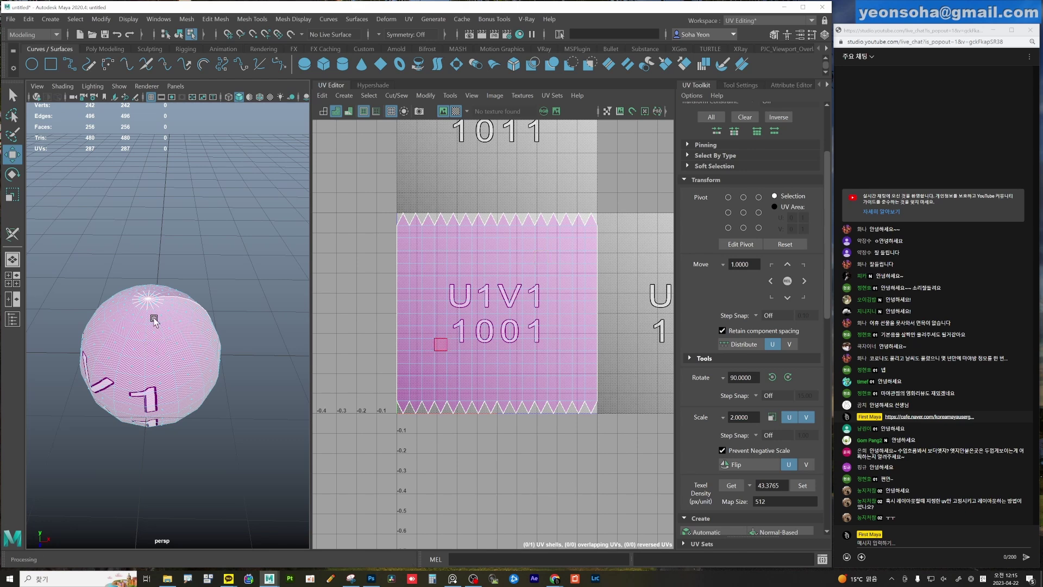
click(553, 95)
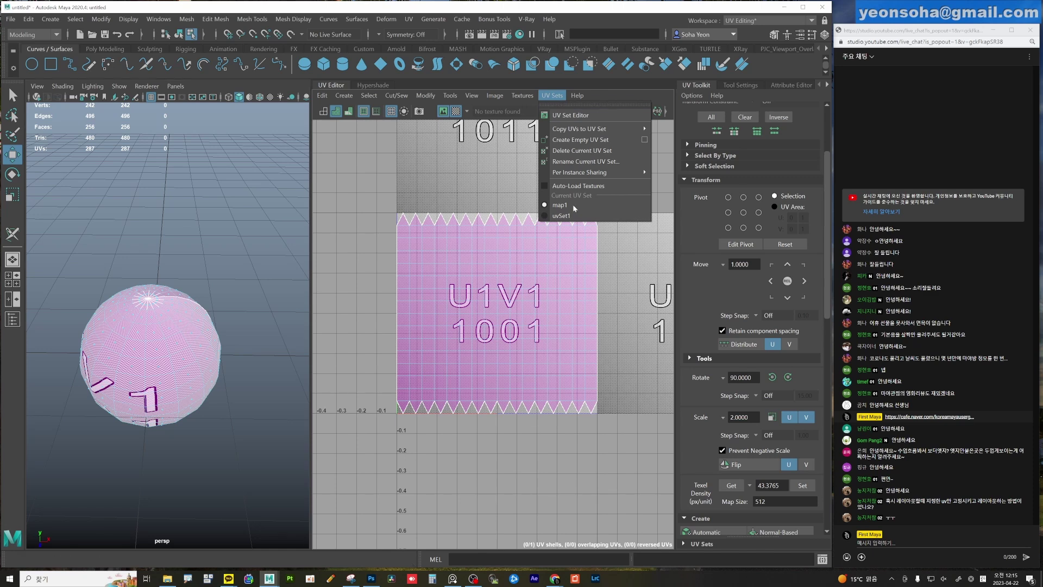
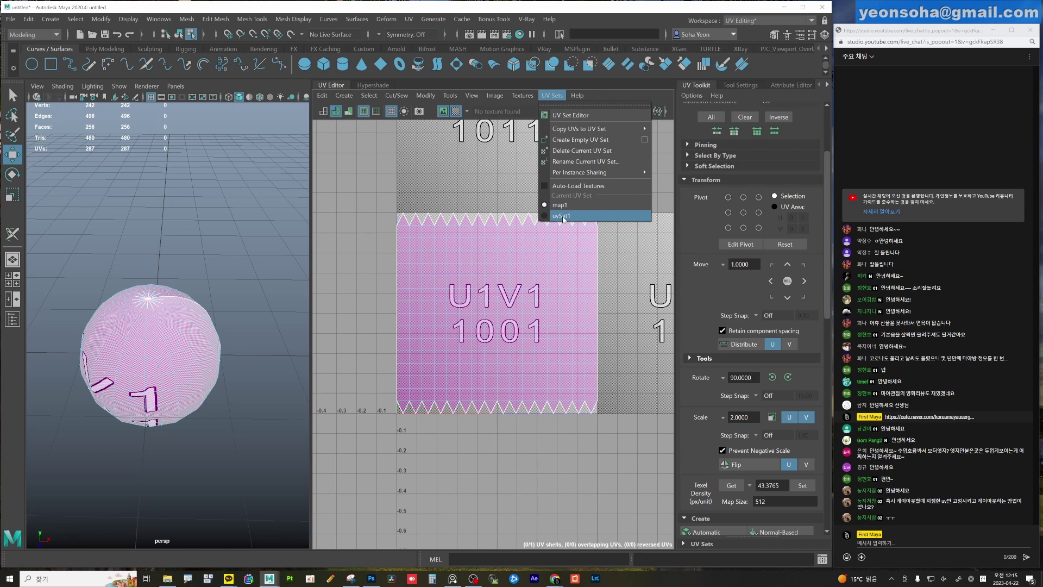
Toggle the current UV set between uvSet1 and map1, try Delete Current UV Set, then restore uvSet1.
click(563, 217)
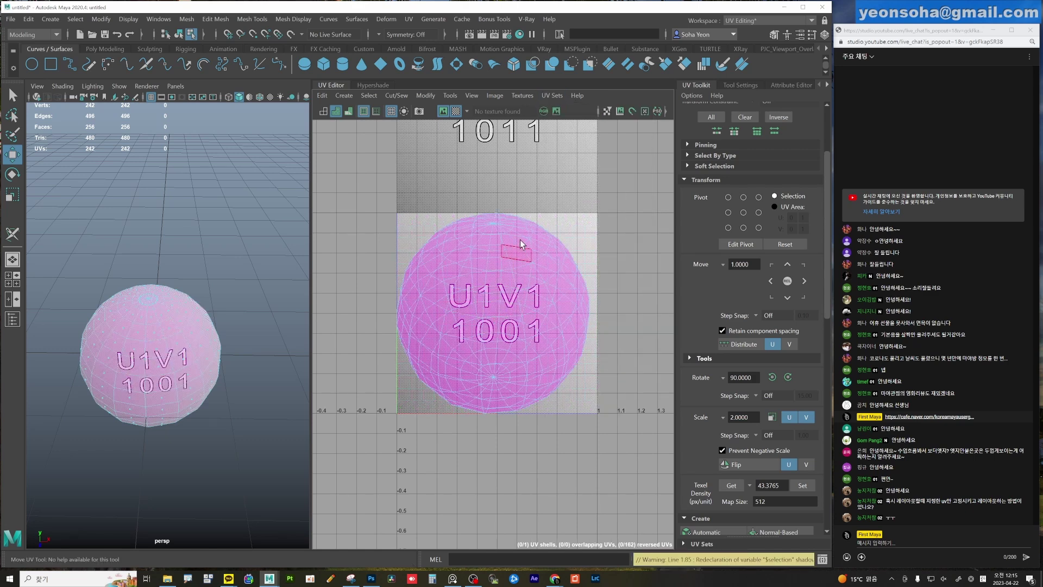
click(546, 94)
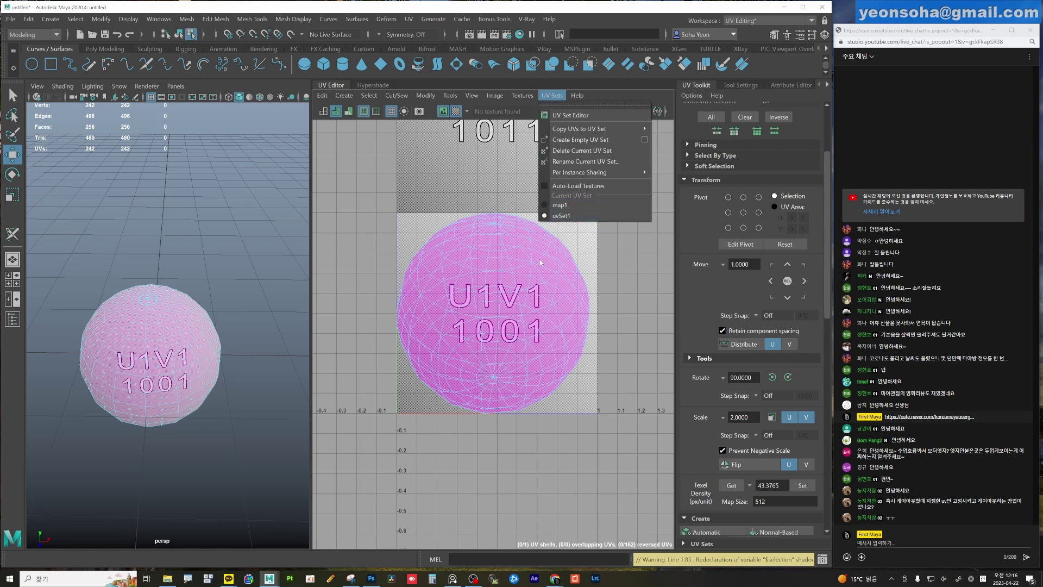
click(561, 206)
click(552, 95)
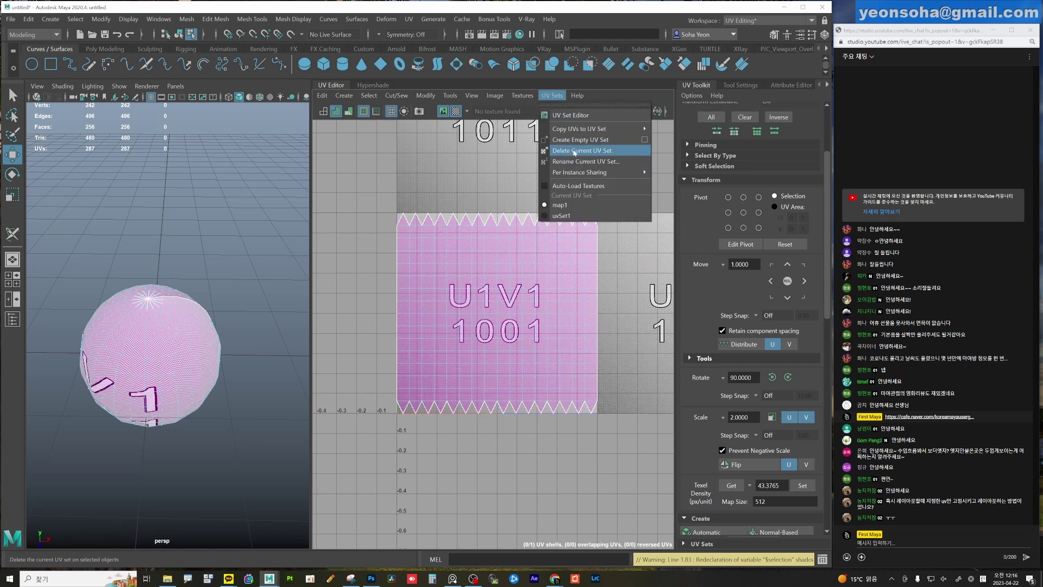
click(593, 153)
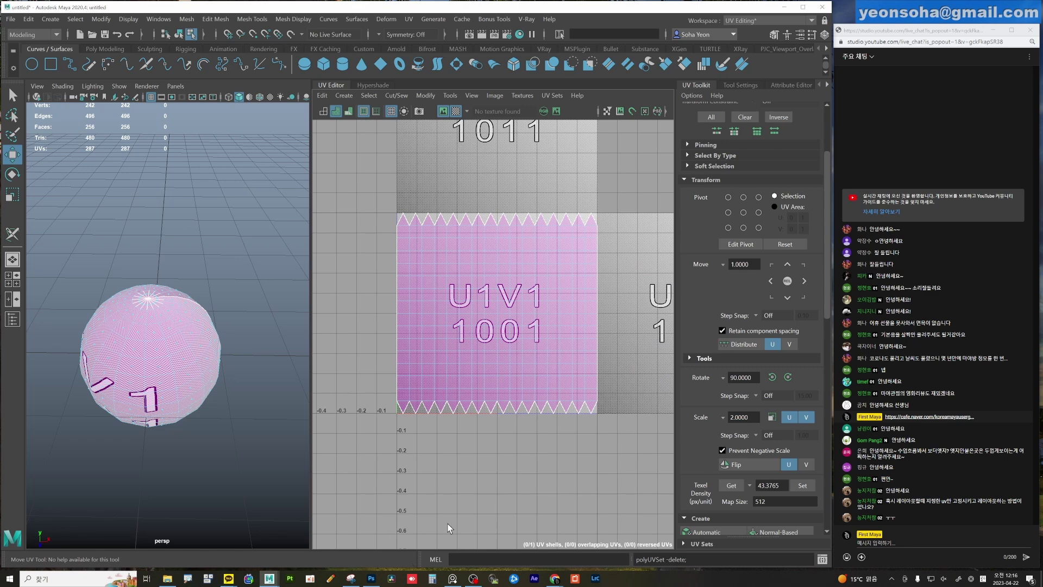
click(547, 95)
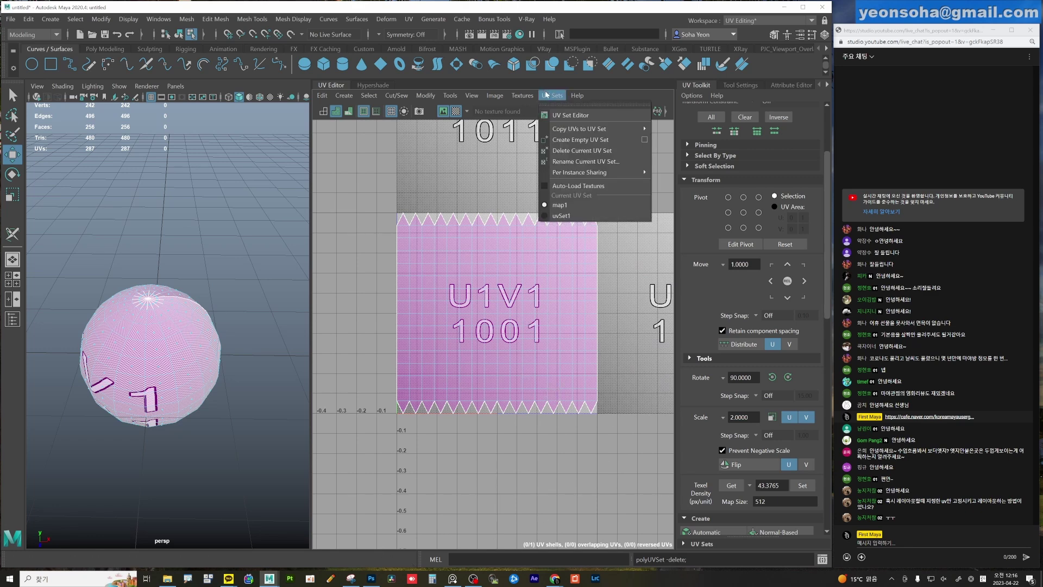
click(559, 215)
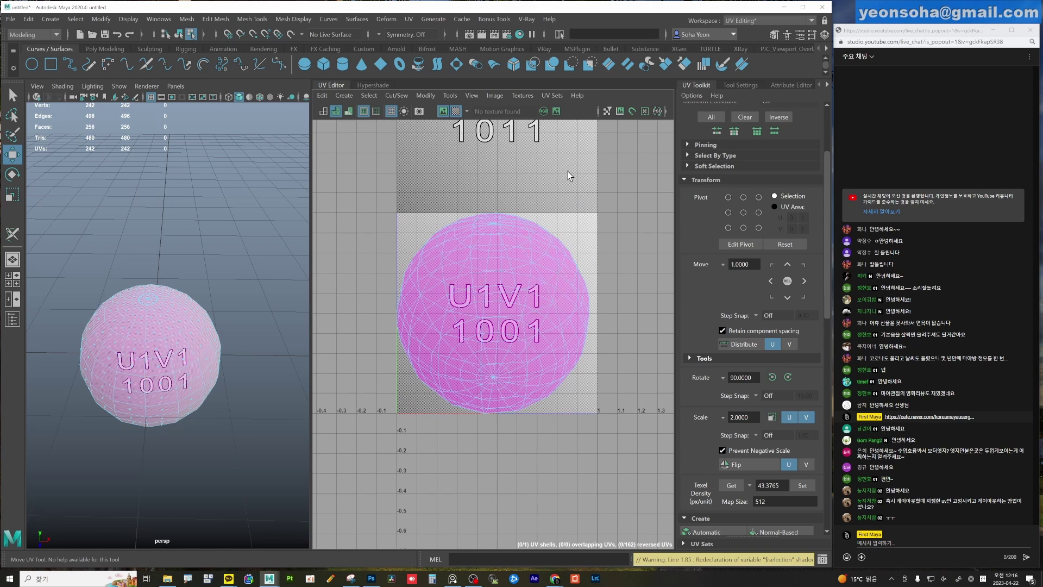
click(554, 95)
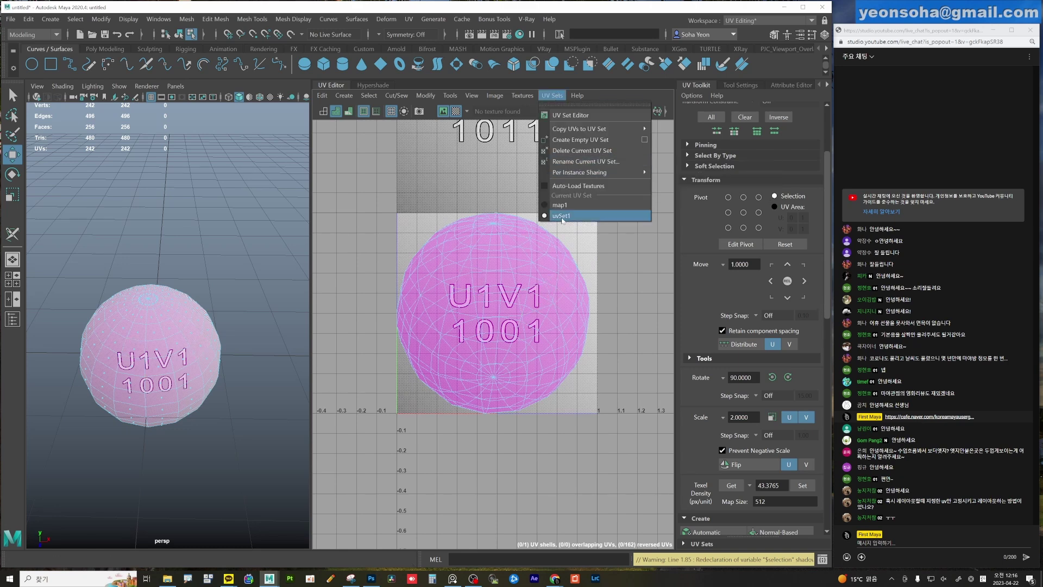
mouse_move(580, 129)
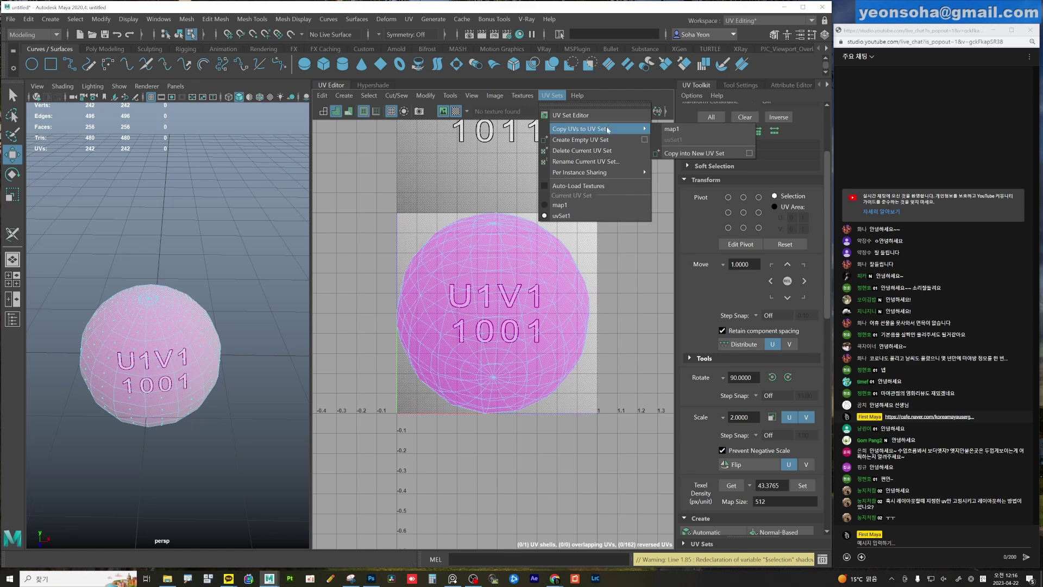
Copy the UVs into map1 and switch the current set between map1 and uvSet1.
click(671, 131)
click(552, 96)
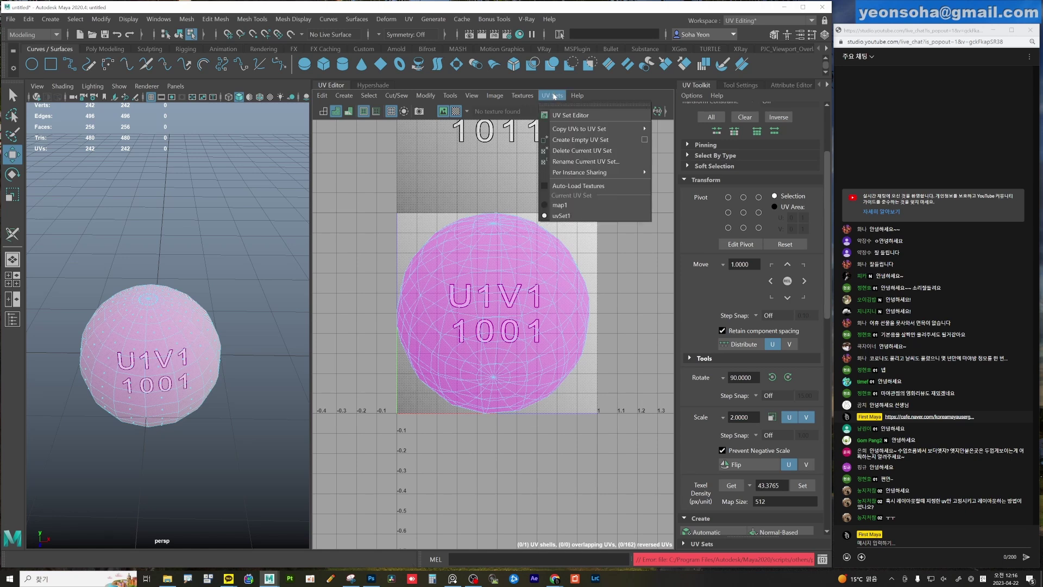
click(560, 204)
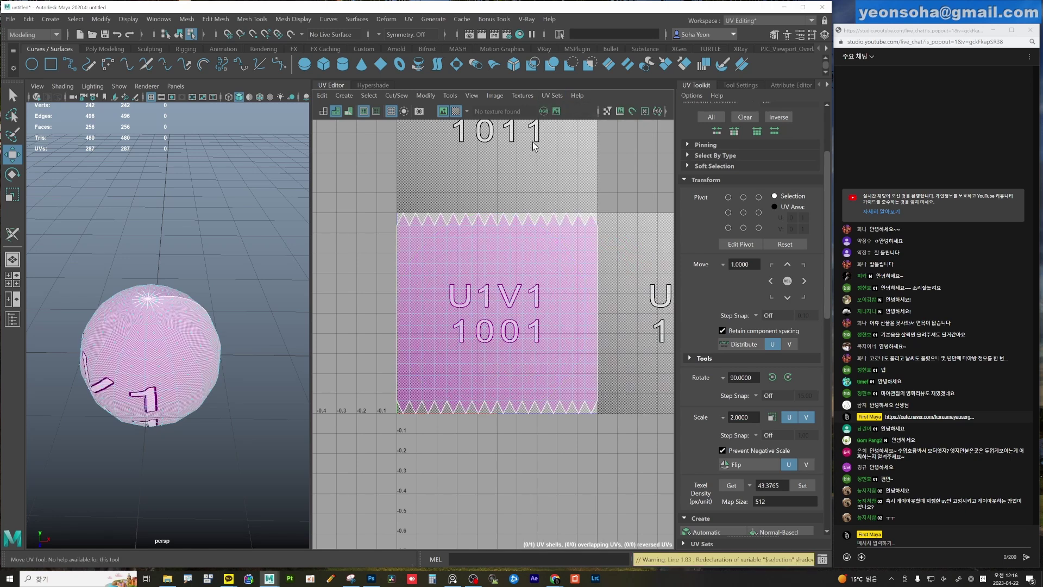
click(552, 95)
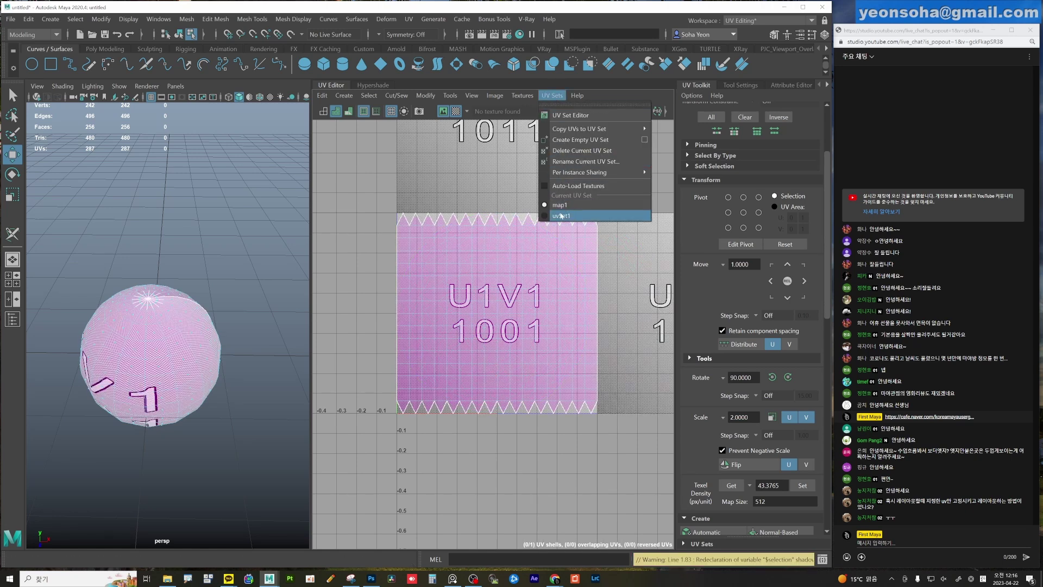
click(562, 215)
click(559, 95)
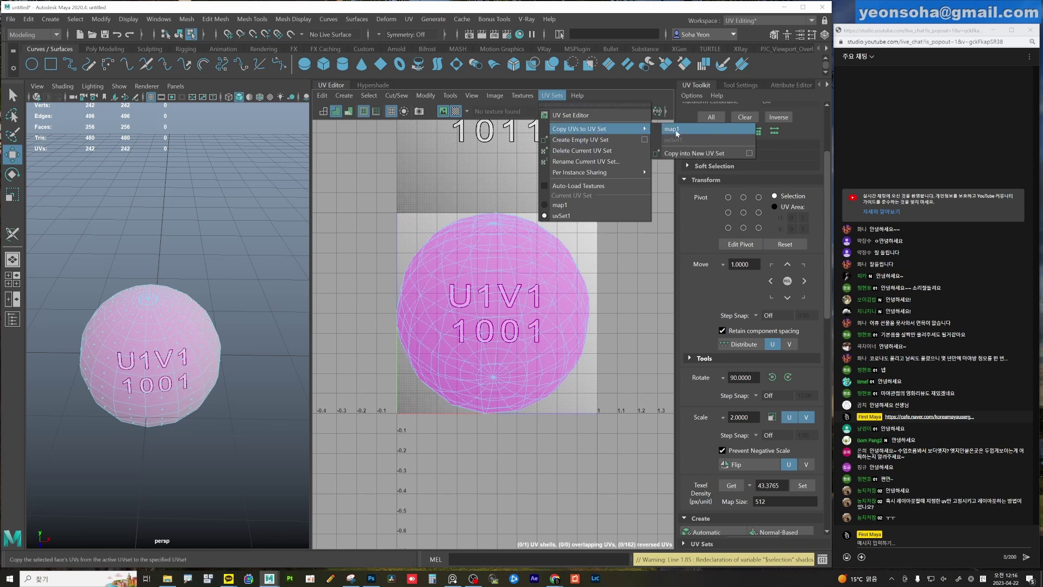
click(599, 141)
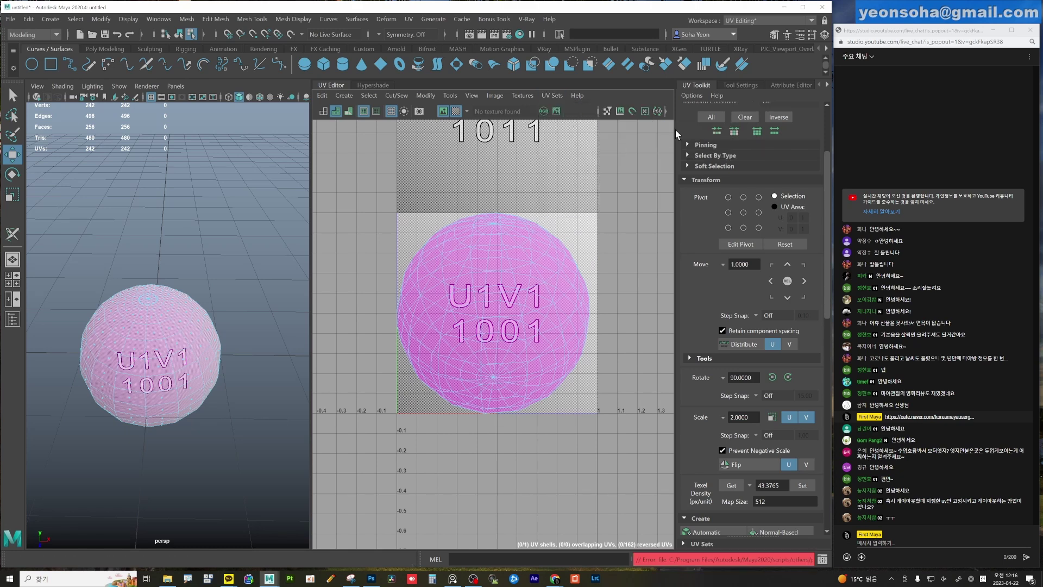
Expand a face selection to its UV shell, copy the shell into map1, and restore uvSet1 as current.
click(558, 283)
scroll(520, 288, down, 1)
key(alt+4)
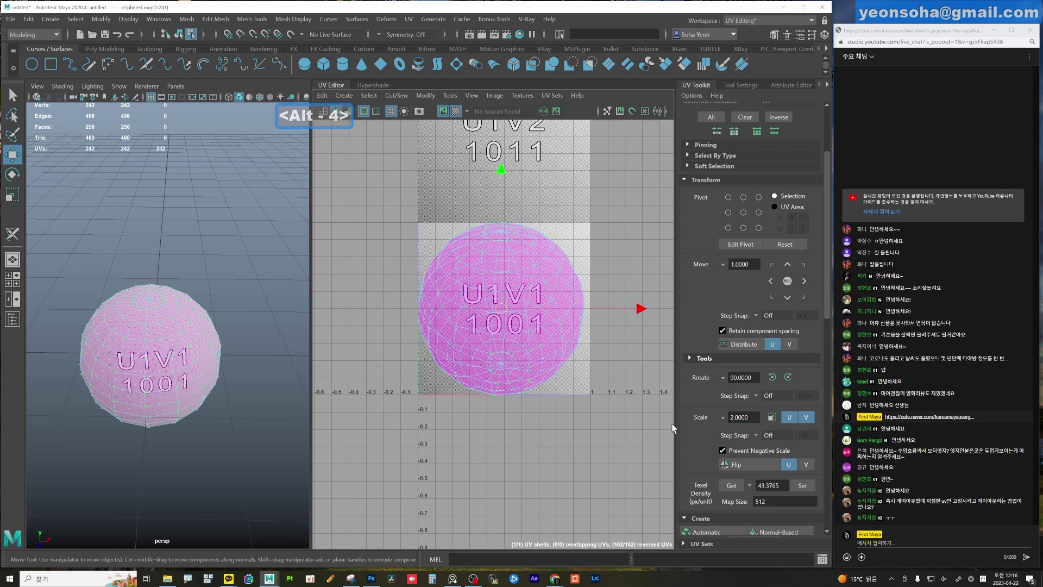
click(556, 97)
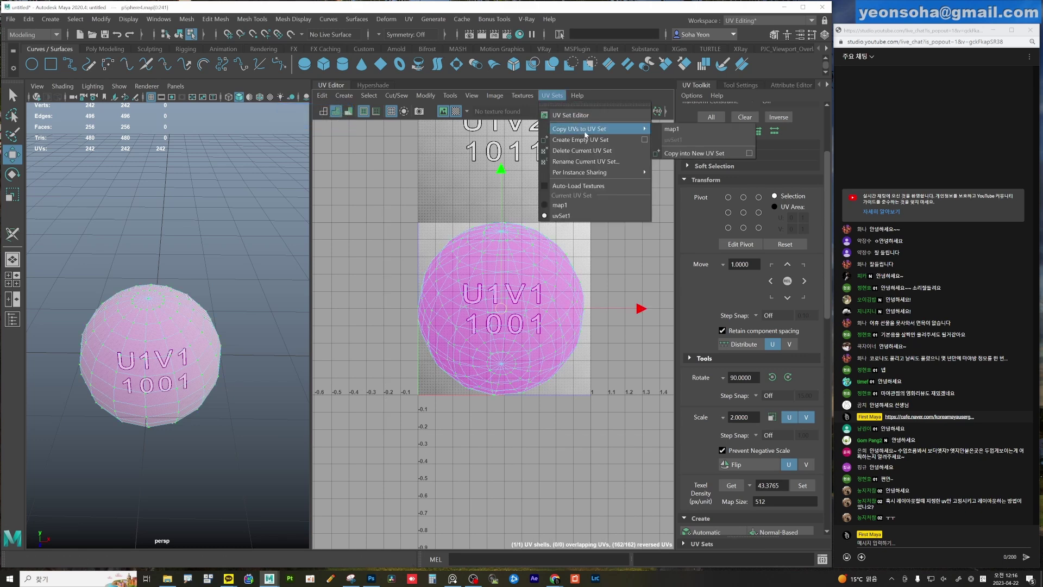
click(672, 129)
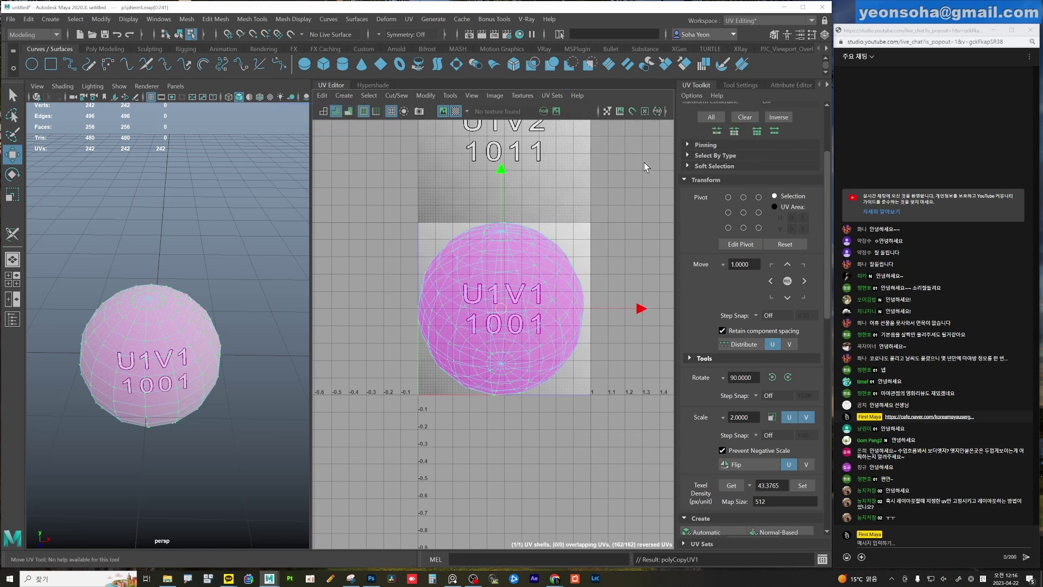
click(553, 95)
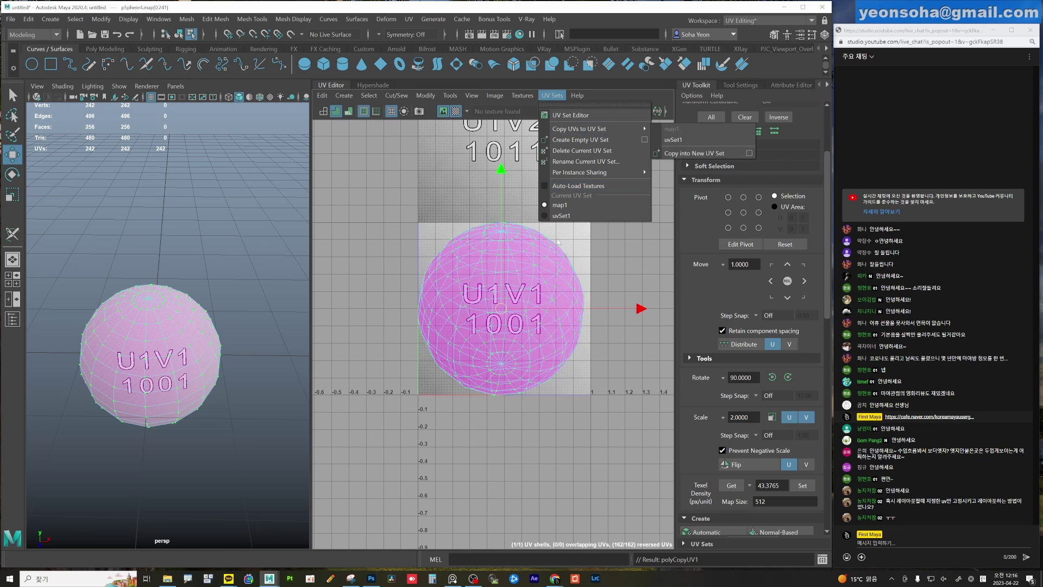
click(561, 216)
click(526, 274)
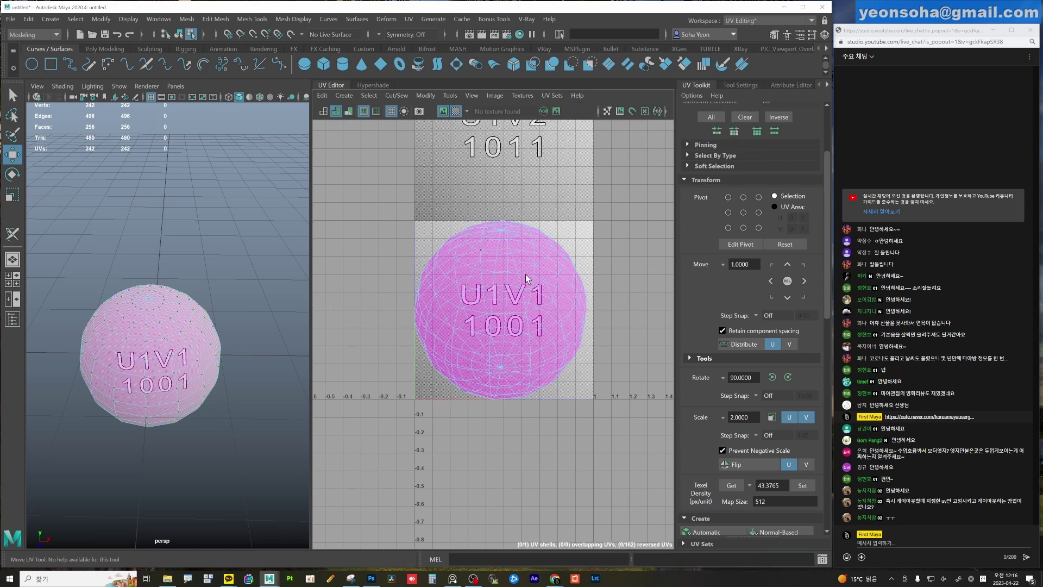
Delete uvSet1, undo the deletion, and bring up the UV Set Editor.
click(550, 96)
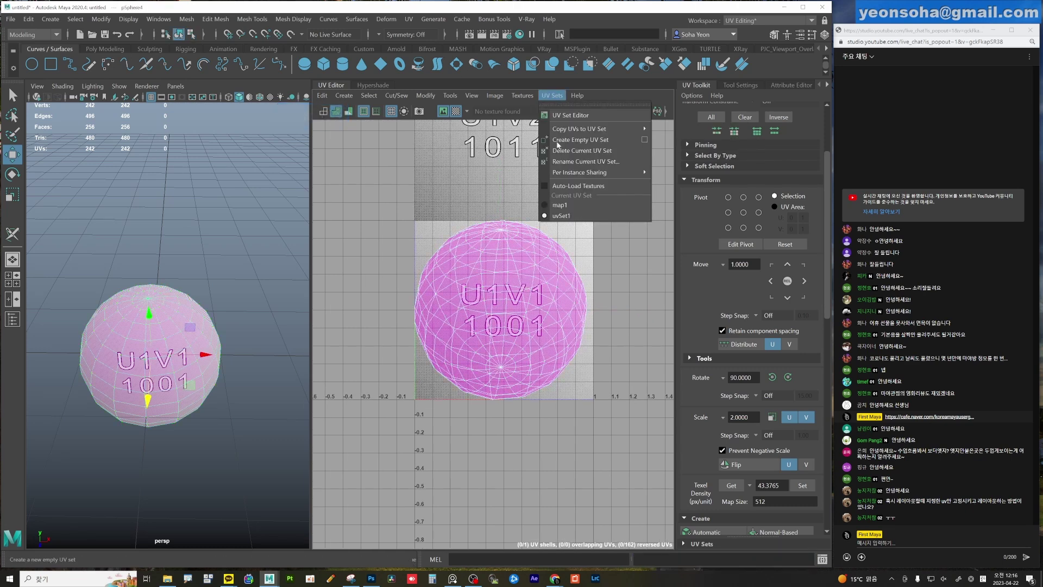
click(562, 206)
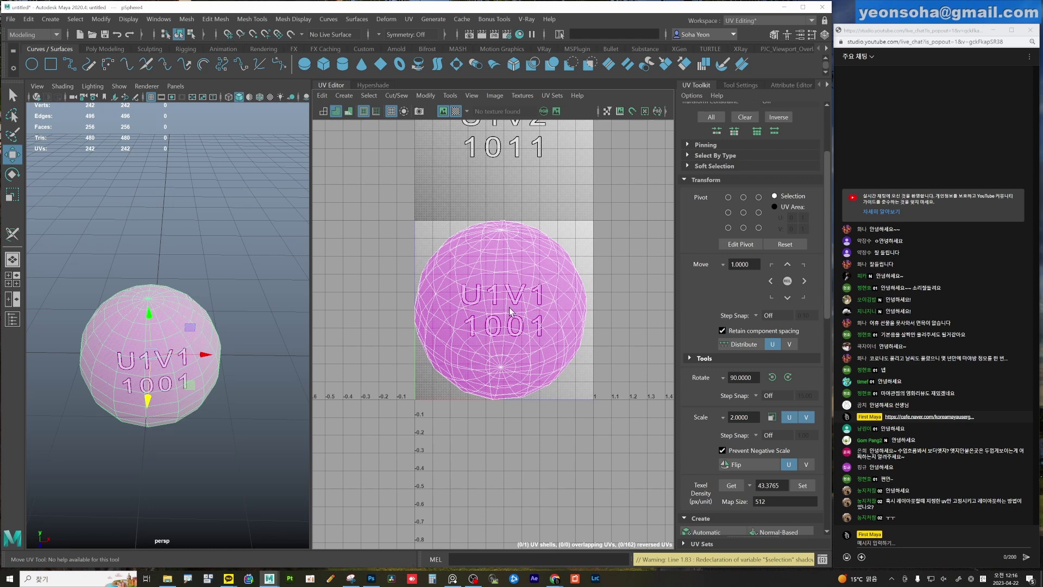
click(552, 96)
click(563, 210)
click(552, 95)
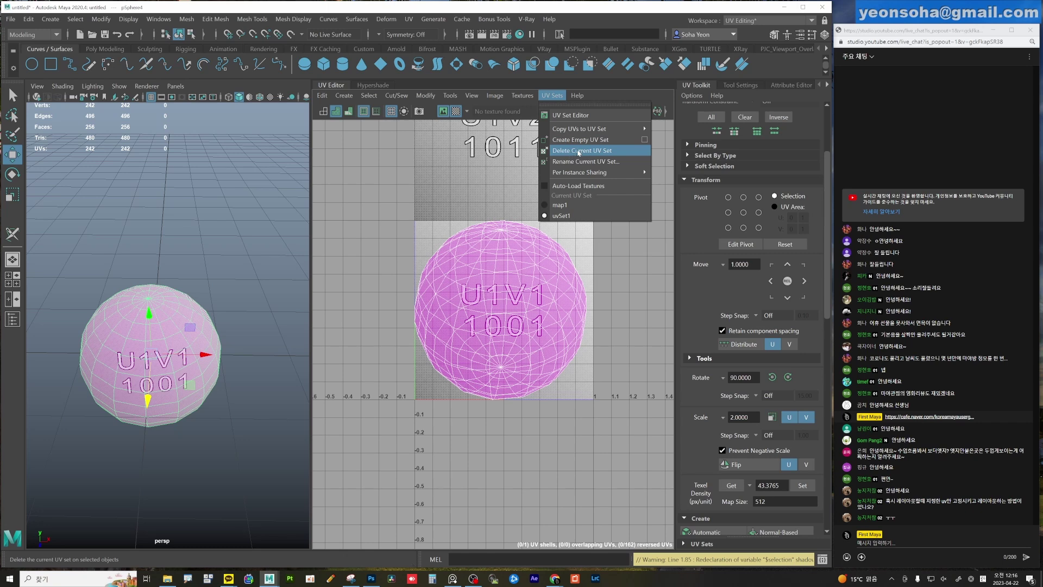
click(578, 151)
click(552, 95)
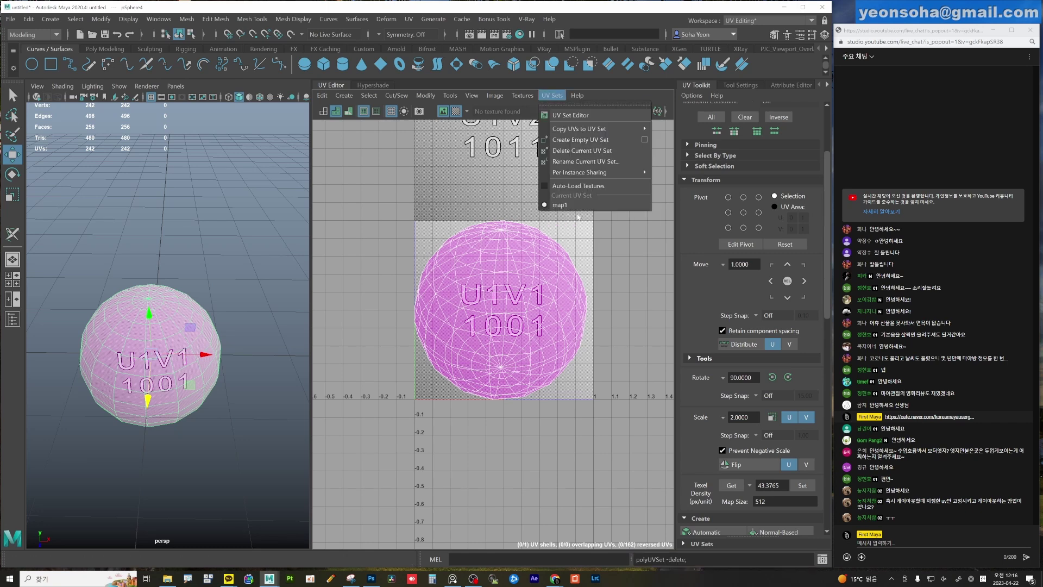
click(619, 245)
key(ctrl+z)
key(ctrl+z)
key(ctrl+z)
key(ctrl+z)
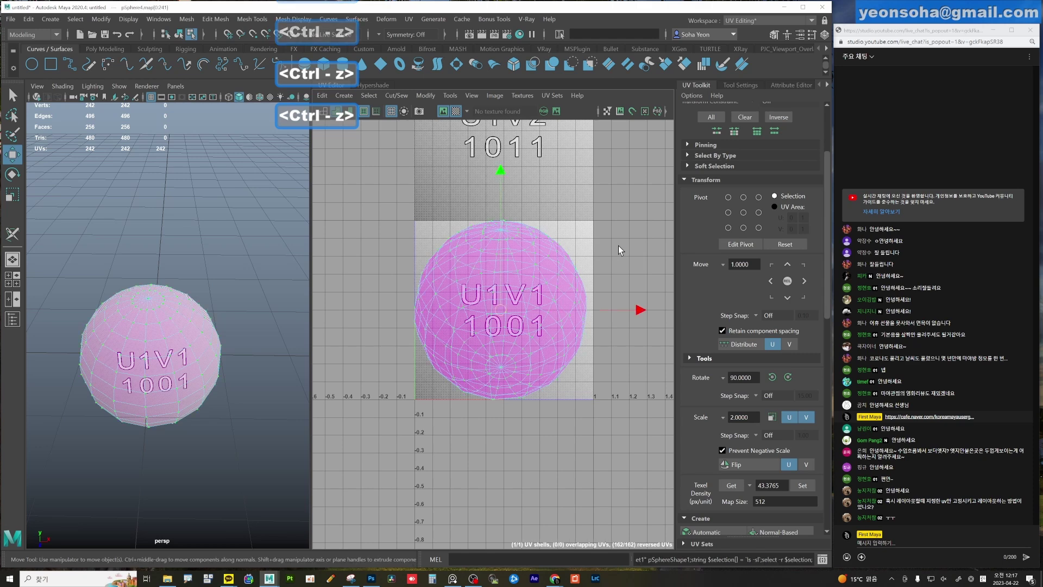
click(561, 98)
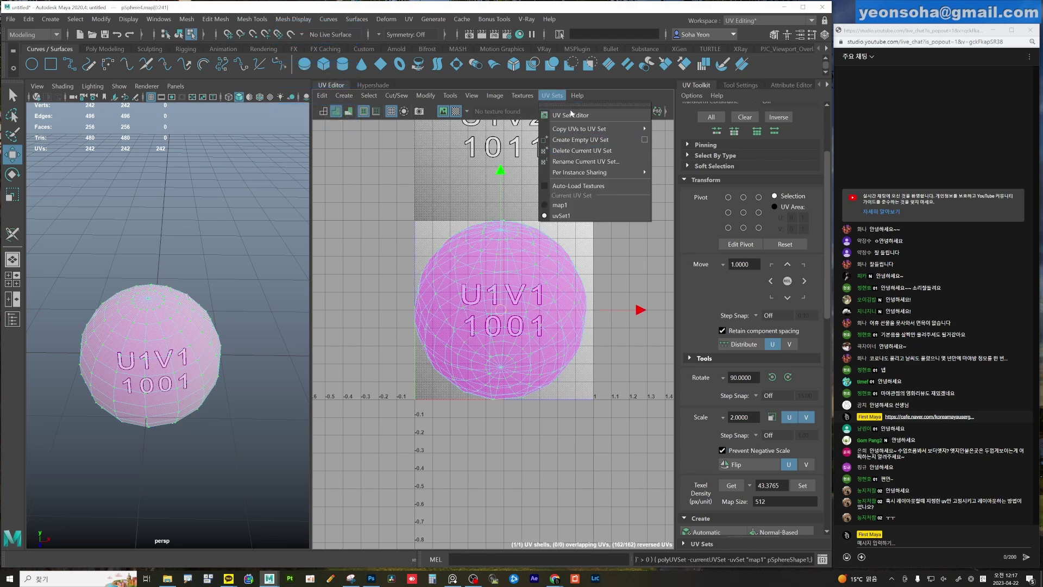
click(571, 116)
Delete uvSet1 in the editor, undo it, and reselect the whole sphere.
click(406, 164)
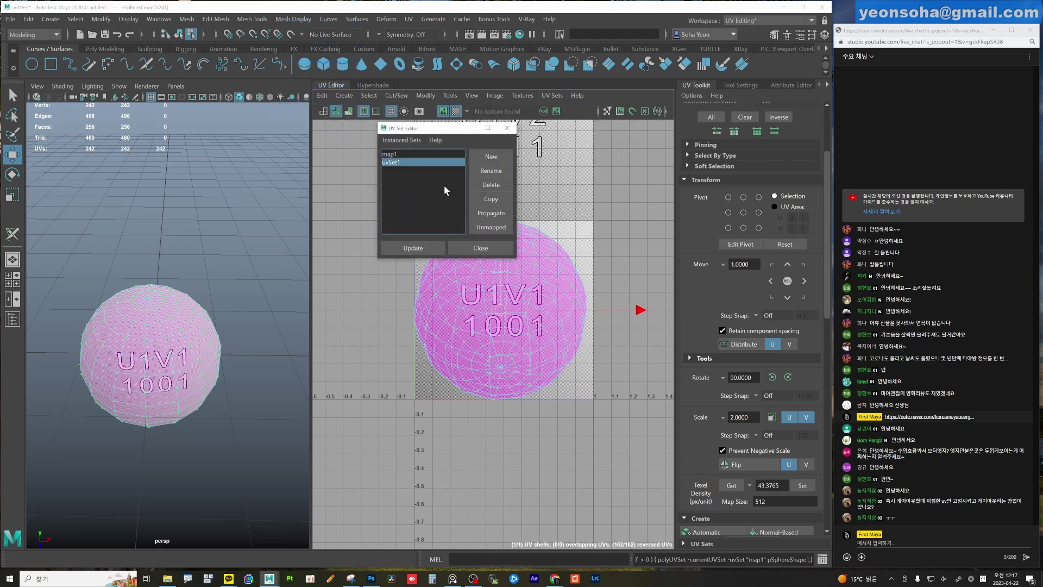
click(492, 185)
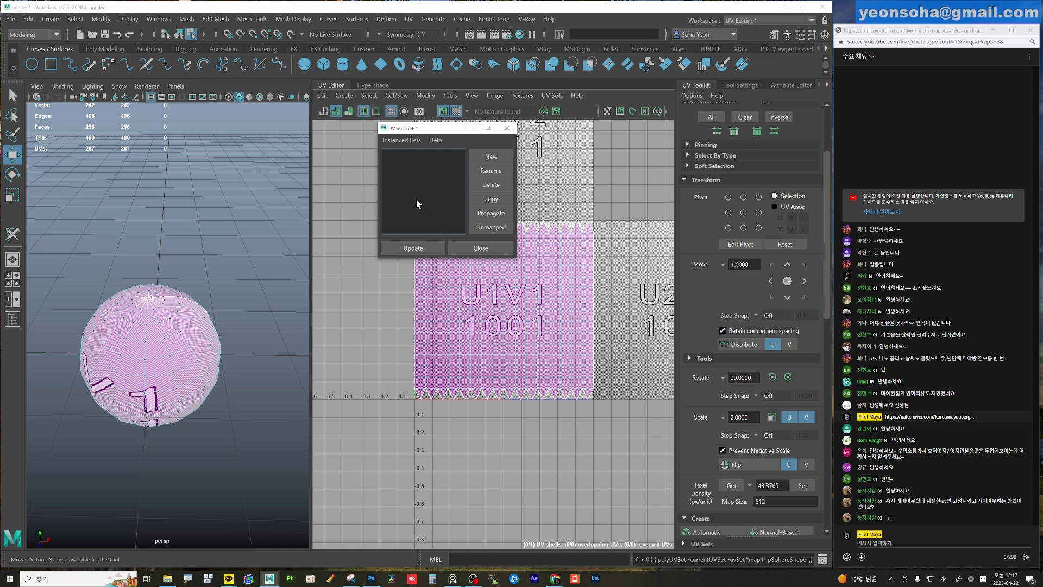
click(468, 245)
key(ctrl+z)
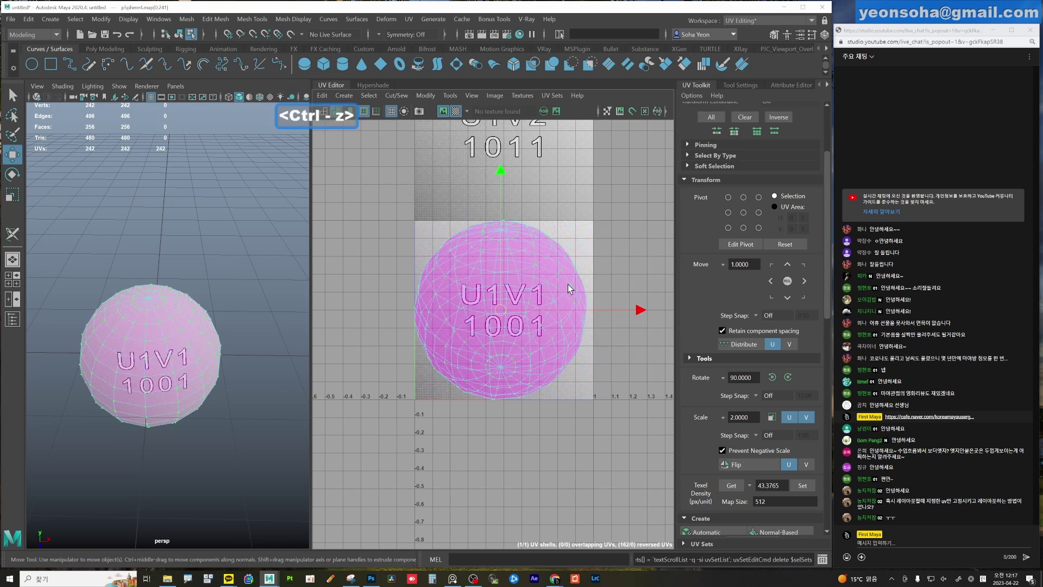
key(F8)
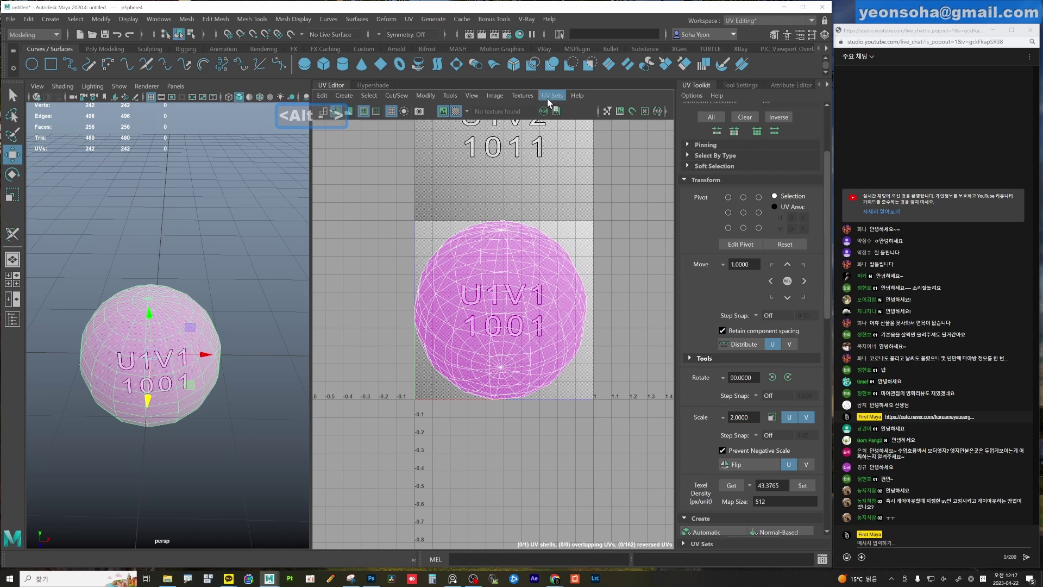
Compare the map1 and uvSet1 layouts in the UV Set Editor, then close it.
click(552, 96)
click(568, 115)
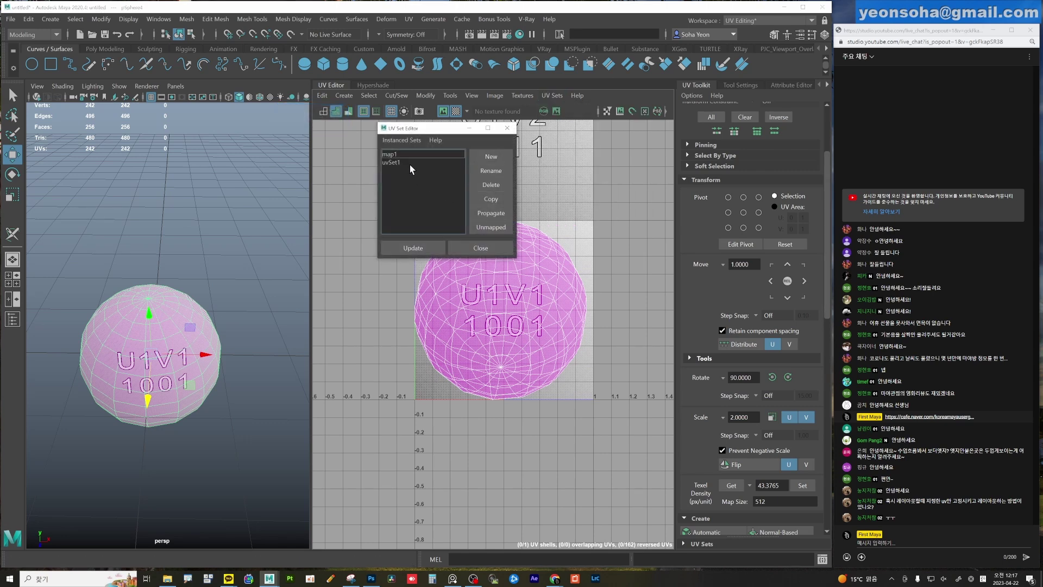
click(424, 154)
click(415, 155)
click(418, 161)
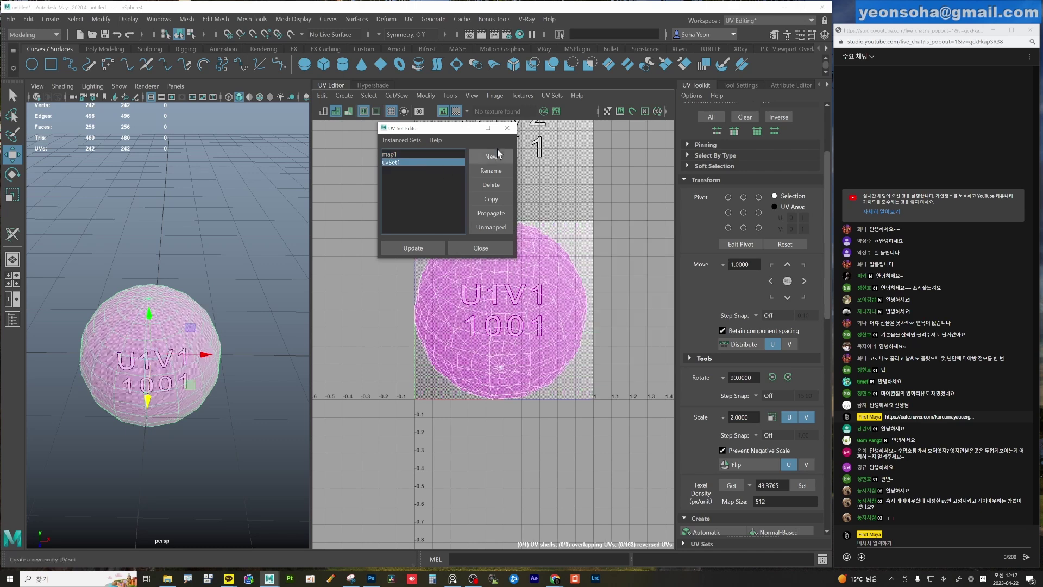
click(507, 128)
click(522, 95)
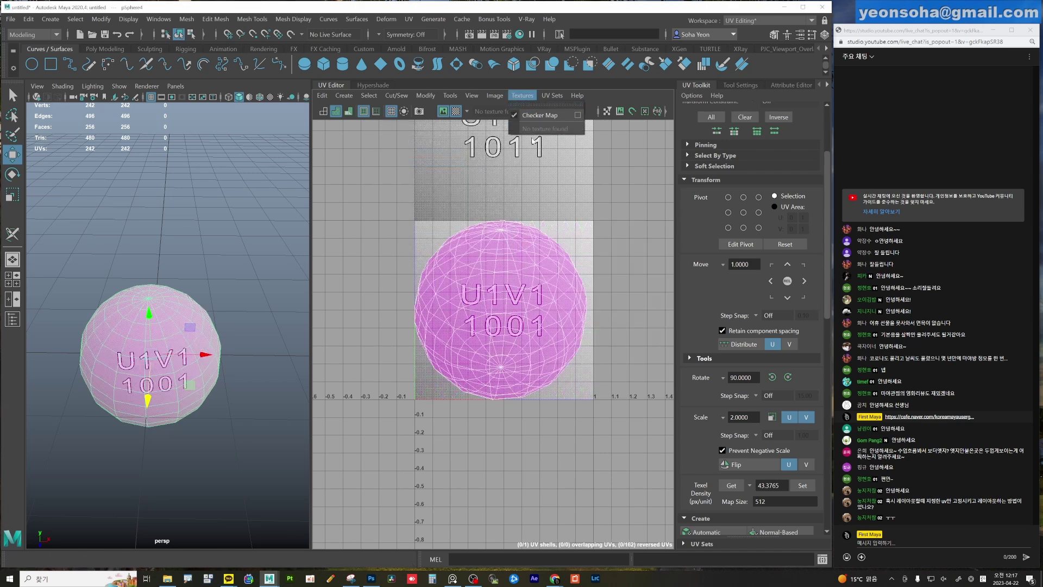
Copy the sphere's UVs into map1 and make map1 the current UV set.
click(556, 95)
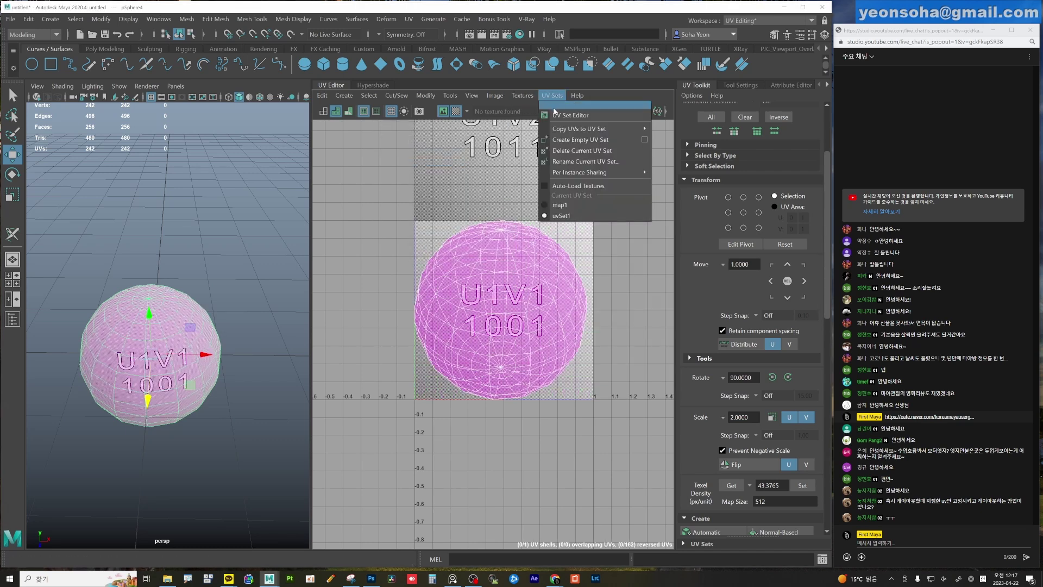
mouse_move(579, 128)
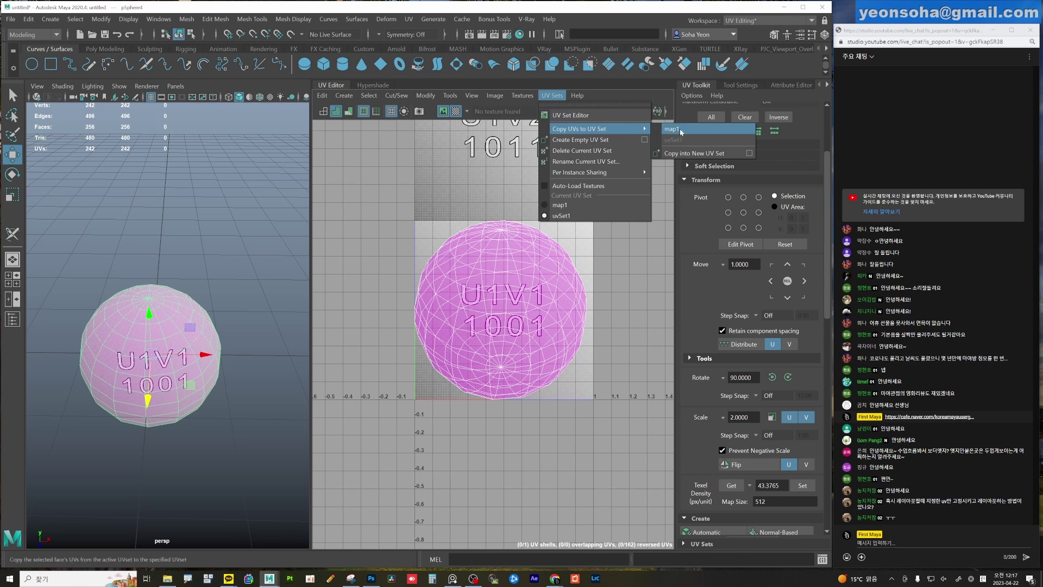
click(681, 132)
click(552, 95)
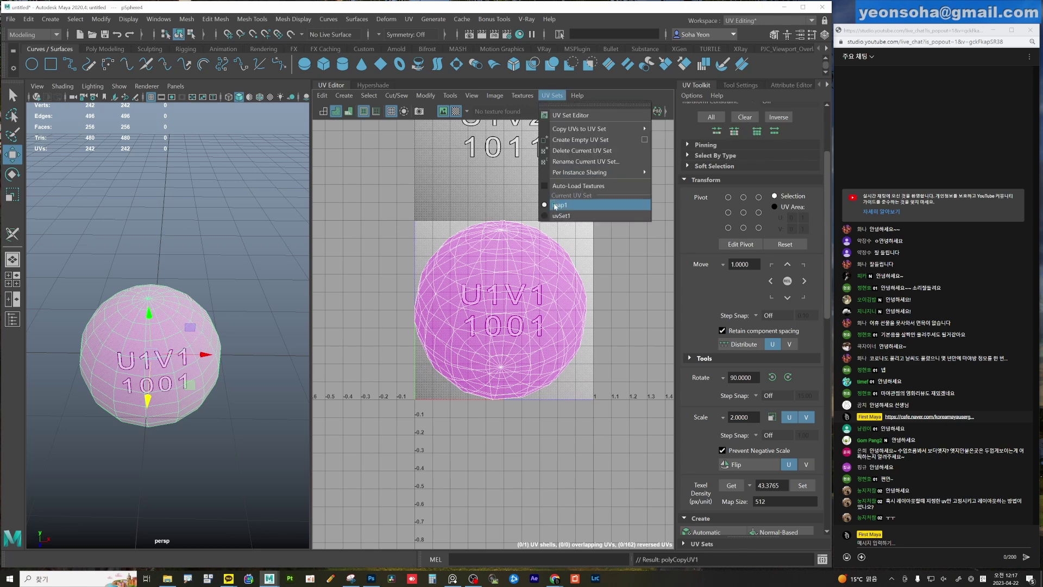
click(556, 216)
click(552, 96)
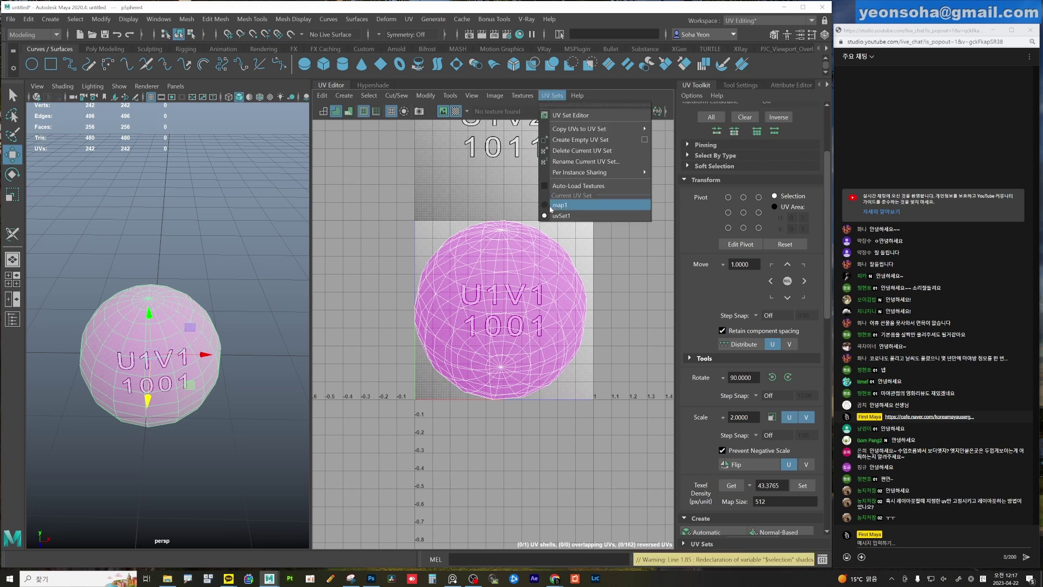
click(552, 206)
Delete uvSet1 in the UV Set Editor so only map1 remains.
click(549, 96)
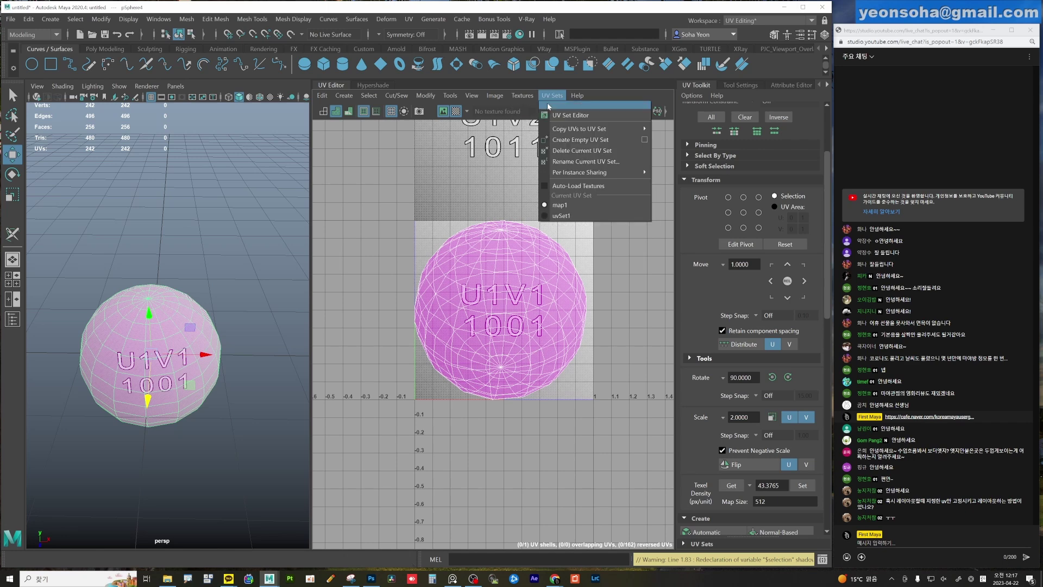
click(560, 112)
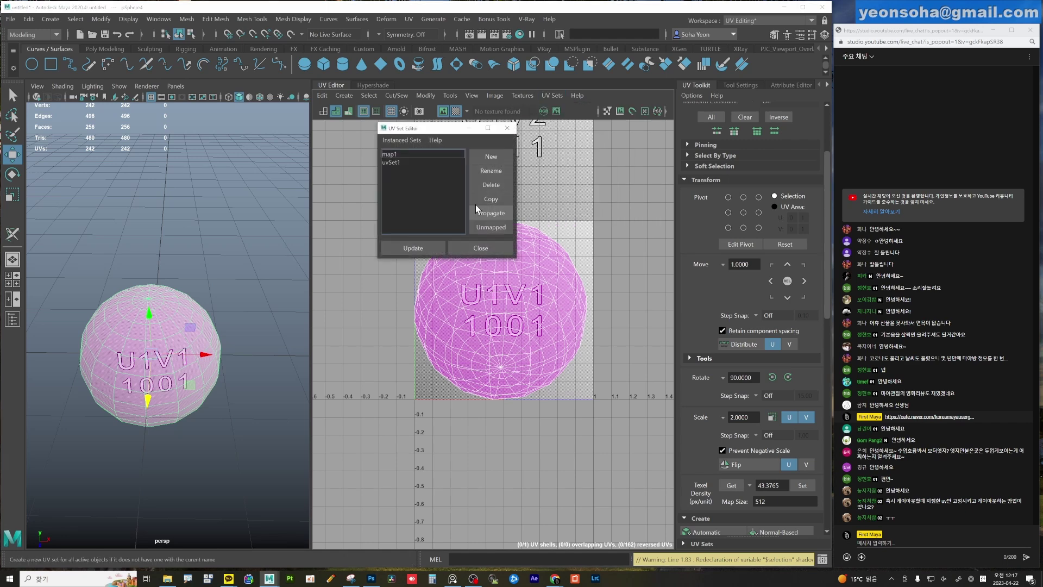
click(407, 156)
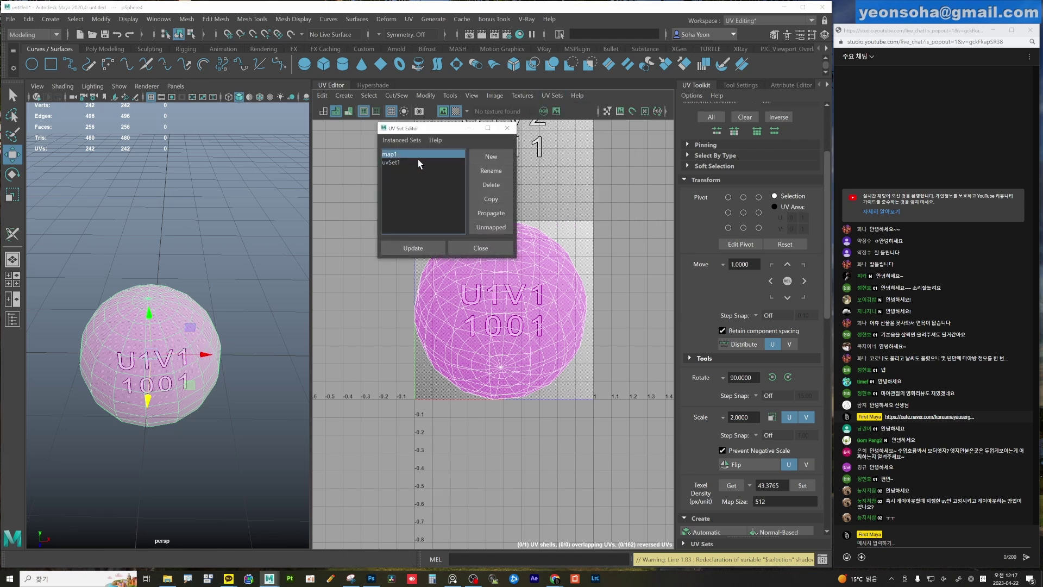
click(409, 162)
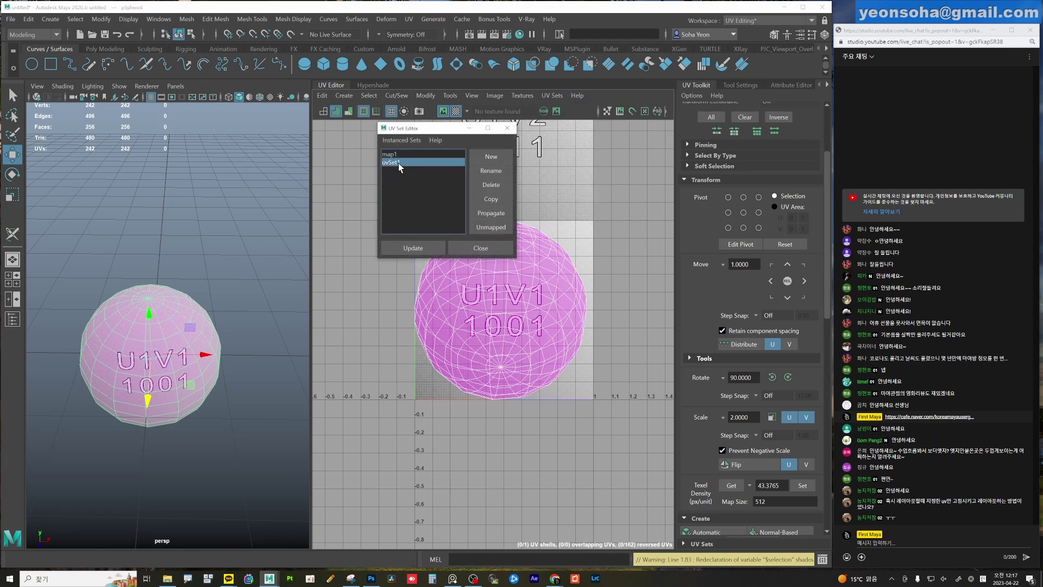
click(498, 184)
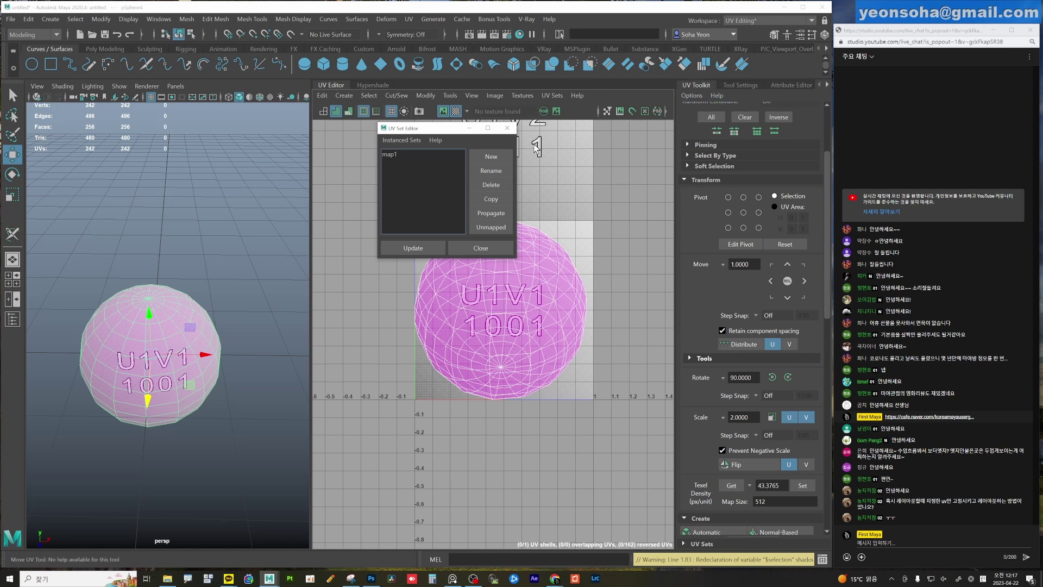
click(481, 249)
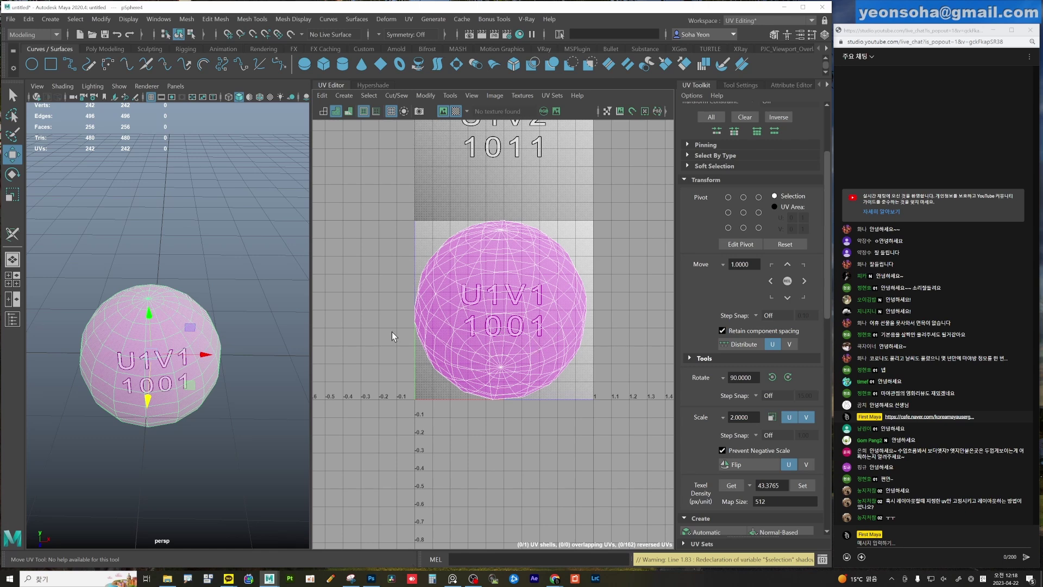
click(545, 101)
click(565, 115)
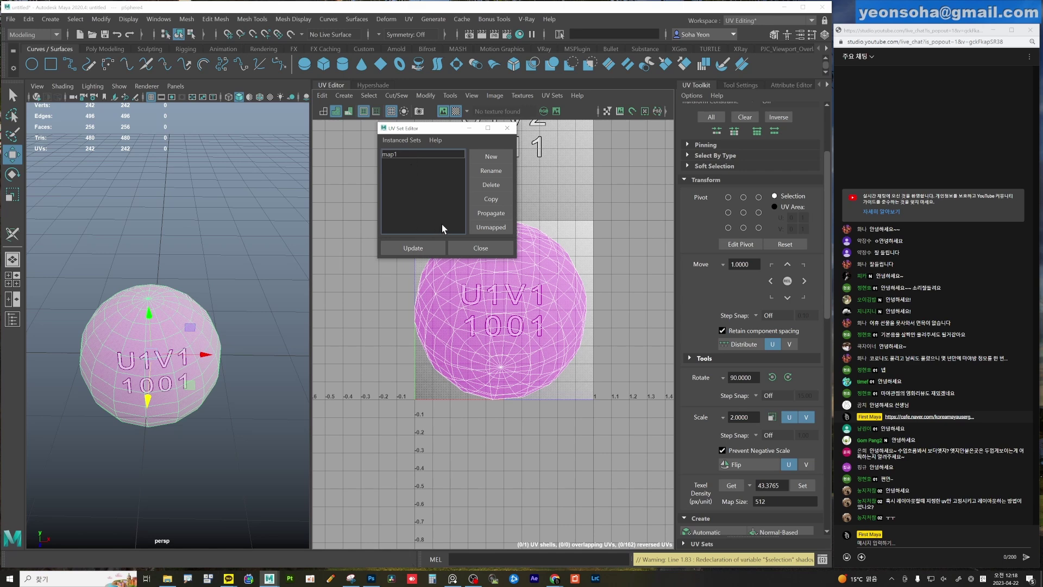
Close the UV Set Editor, then tumble and zoom the perspective view to inspect the textured sphere.
click(488, 246)
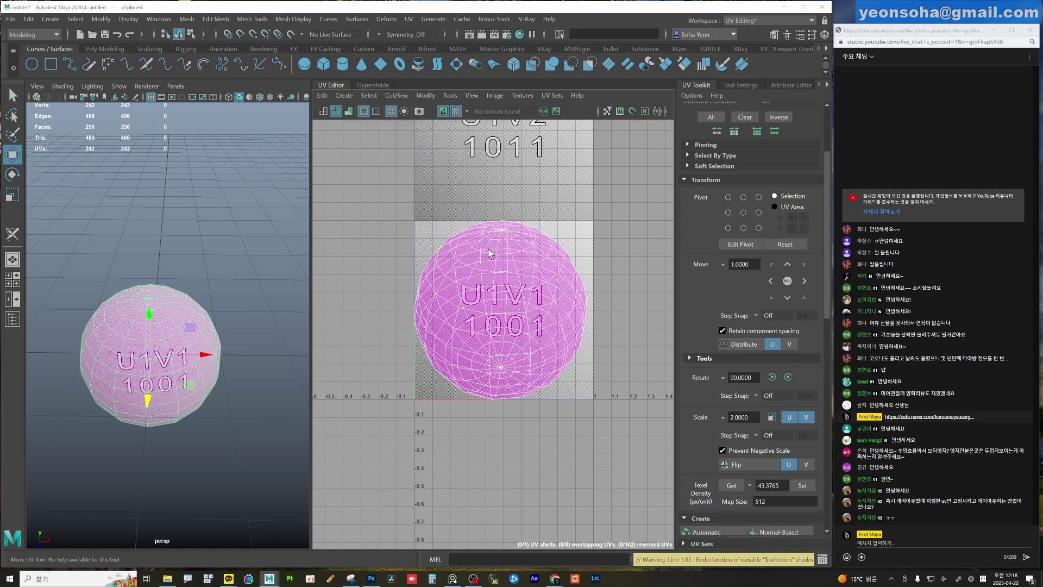
mouse_move(277, 301)
alt+mouse_down()
mouse_move(163, 345)
mouse_move(235, 308)
mouse_move(169, 323)
alt+mouse_up()
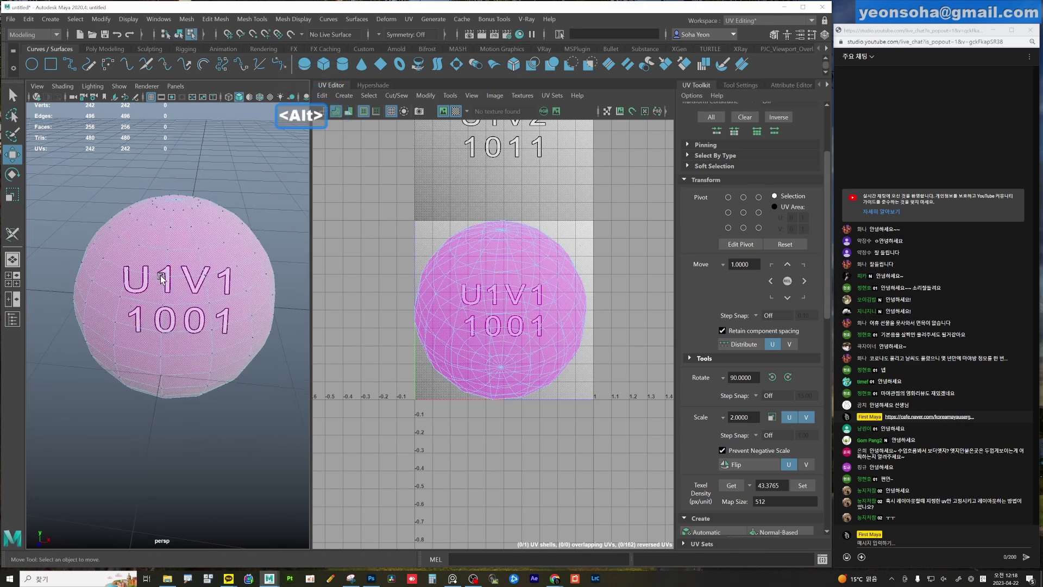
scroll(501, 307, up, 2)
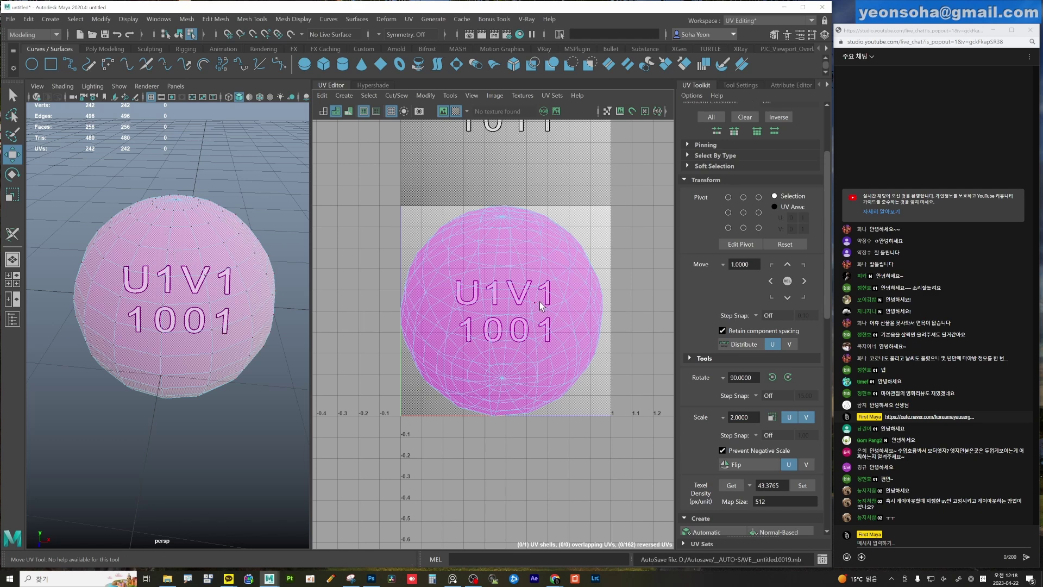
scroll(181, 310, up, 1)
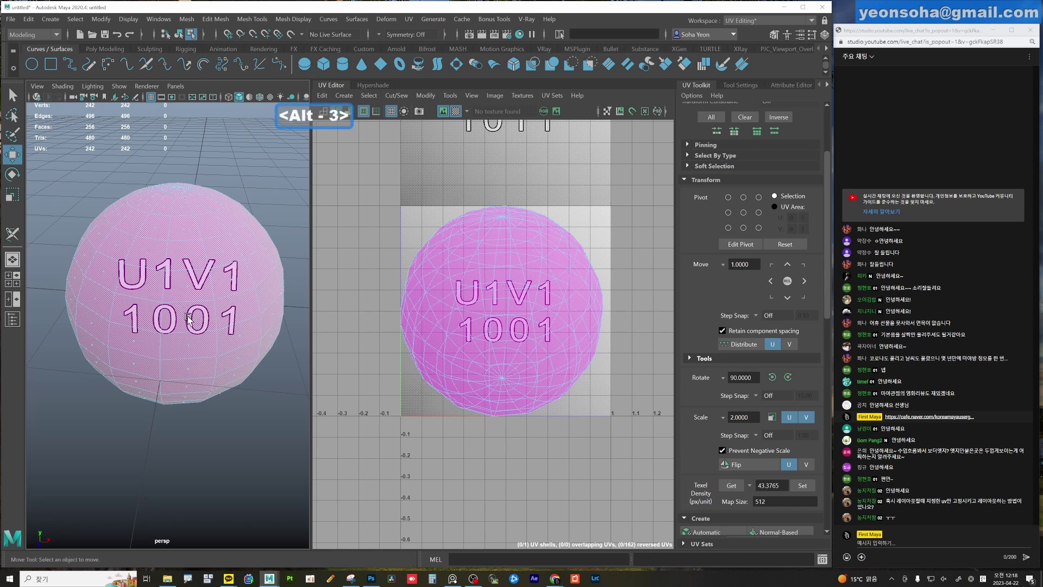
click(187, 316)
click(189, 320)
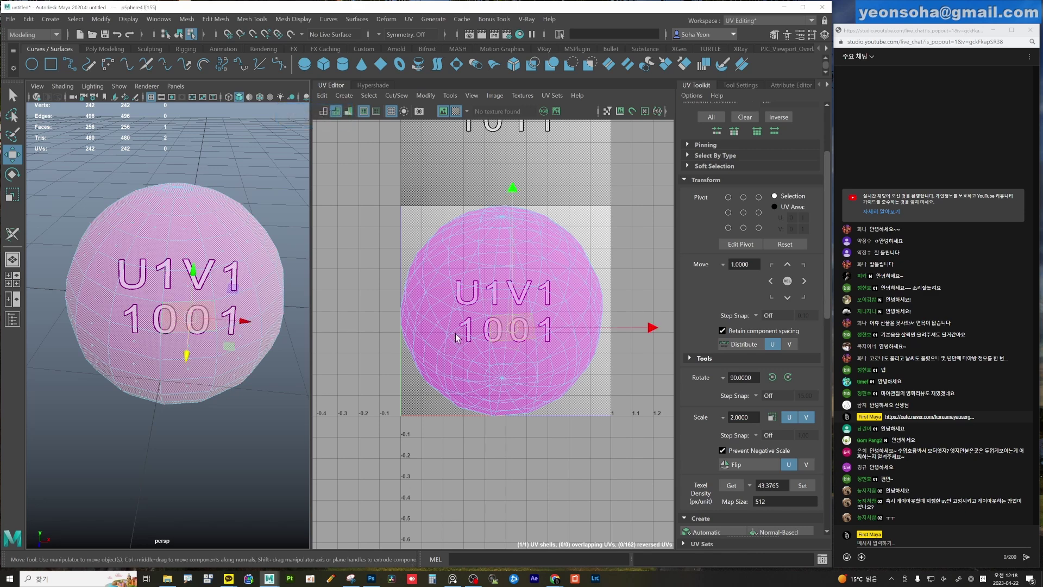
alt+drag(284, 348, 163, 303)
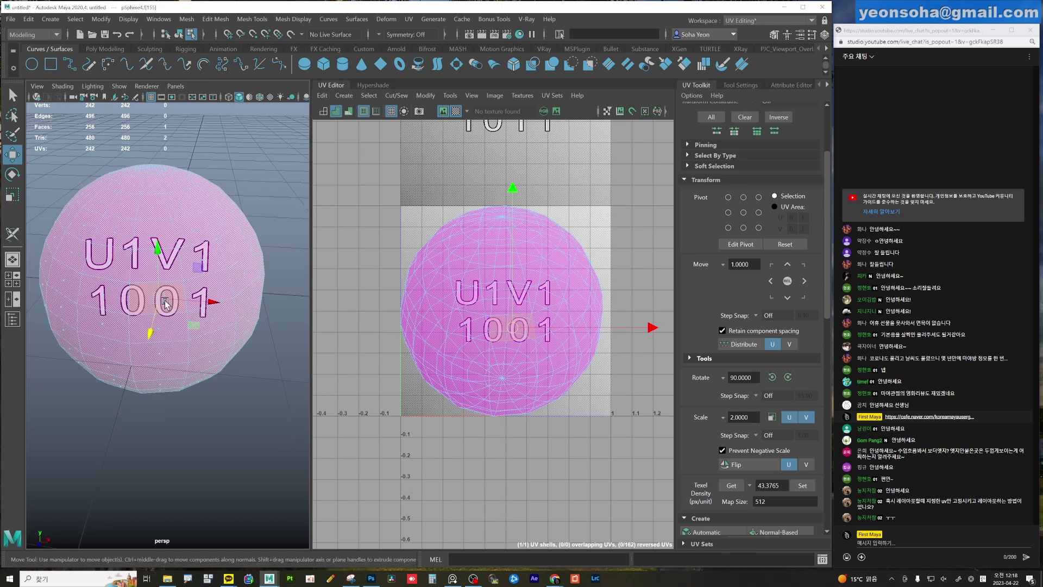
ctrl+right_drag(163, 303, 266, 319)
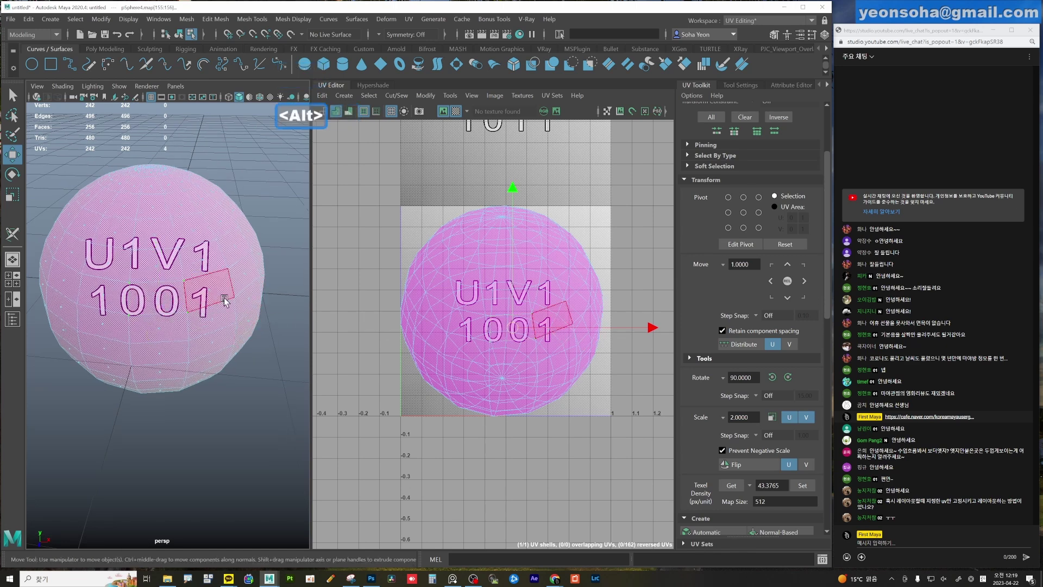
alt+right_drag(266, 319, 70, 226)
drag(71, 226, 130, 366)
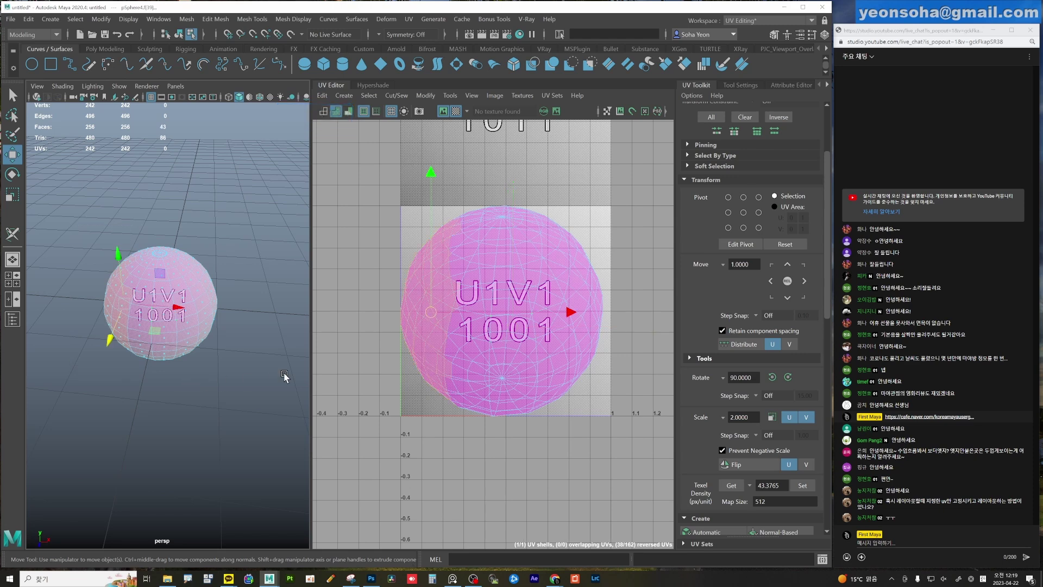
ctrl+right_drag(443, 366, 442, 381)
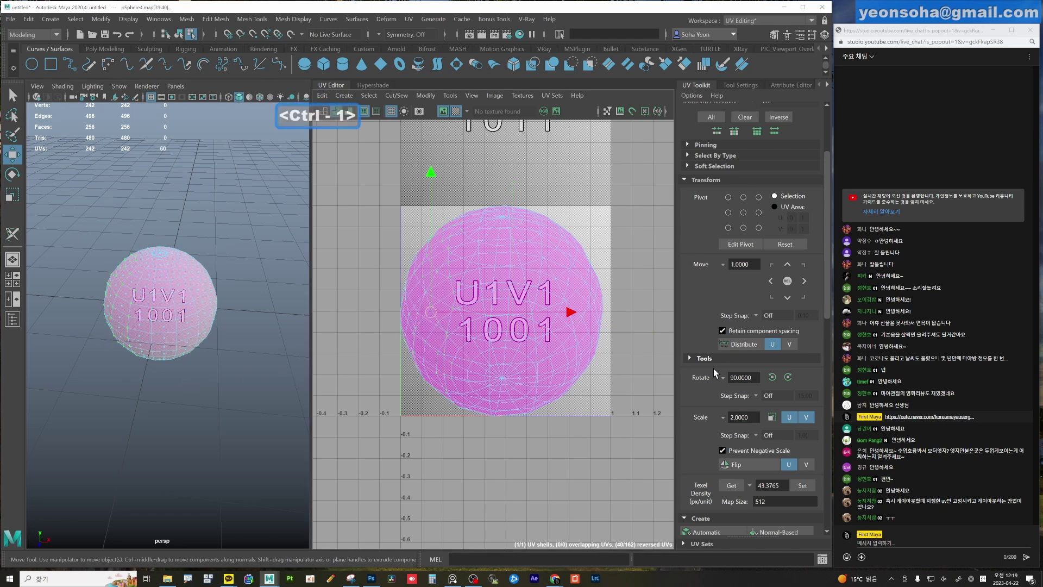
alt+right_drag(205, 324, 180, 299)
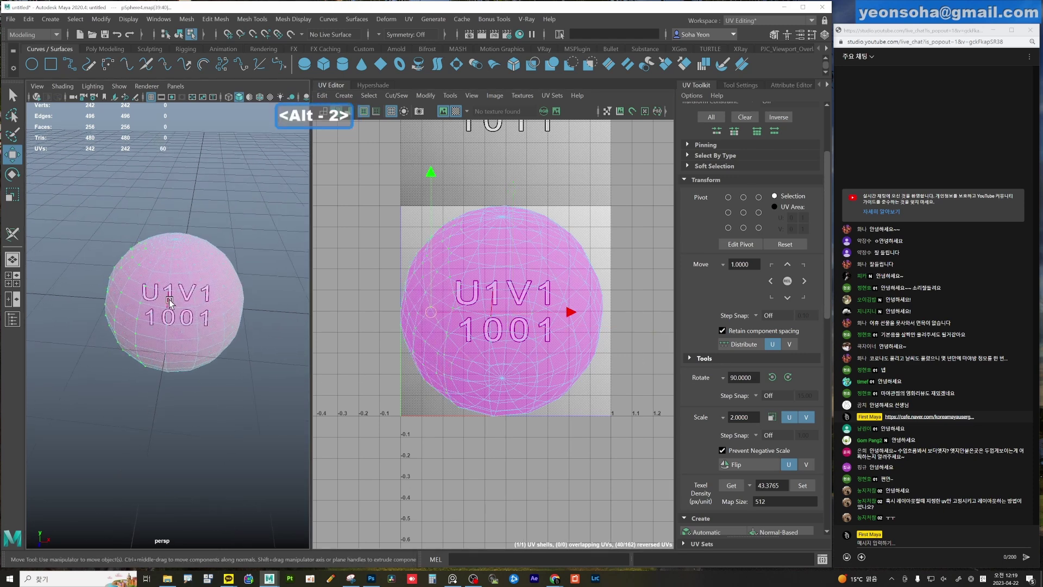
double_click(175, 298)
key(ctrl+F12)
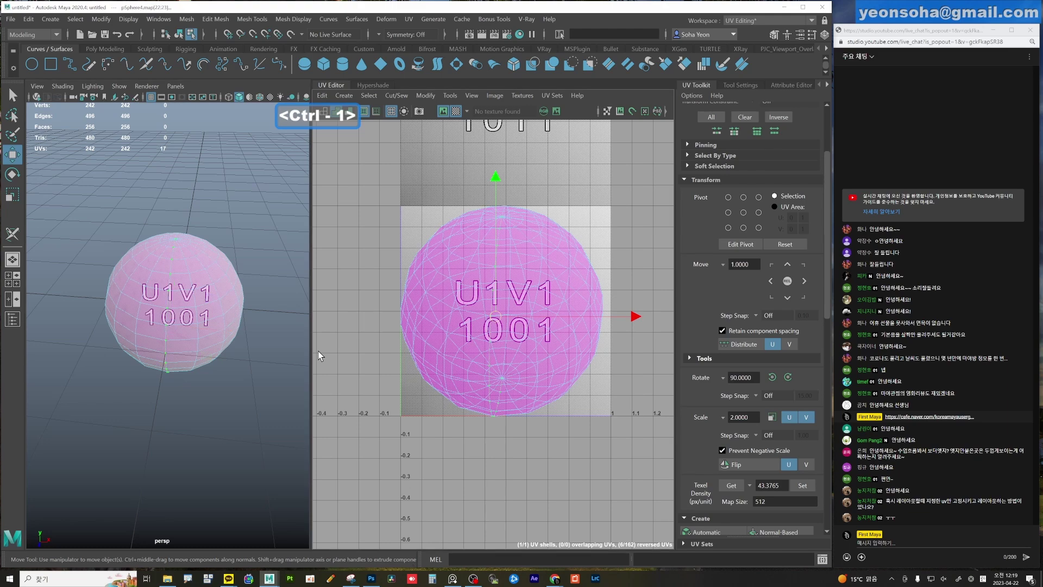
drag(494, 314, 461, 307)
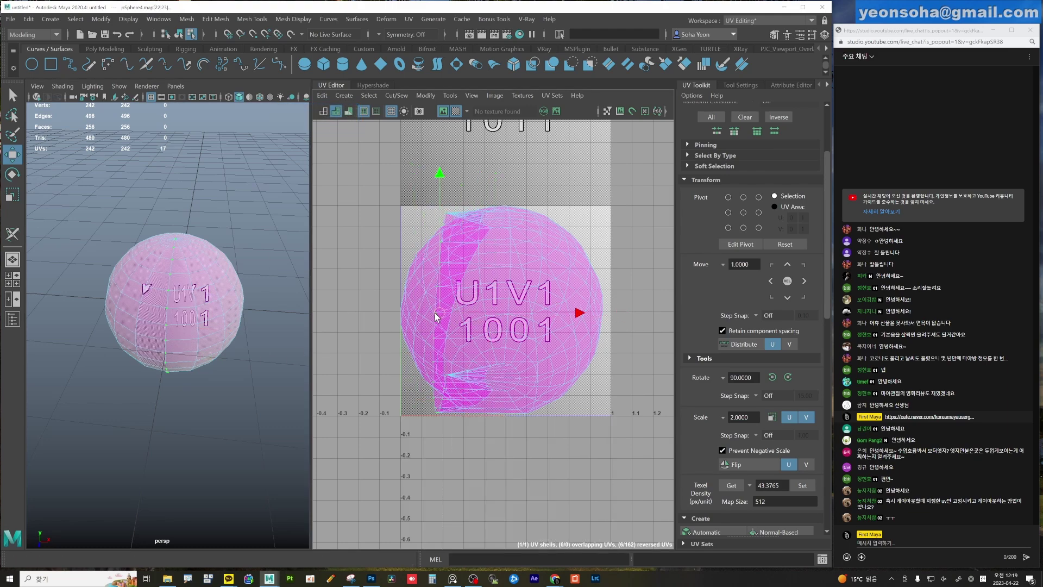
scroll(544, 354, down, 1)
key(ctrl+z)
scroll(544, 355, down, 1)
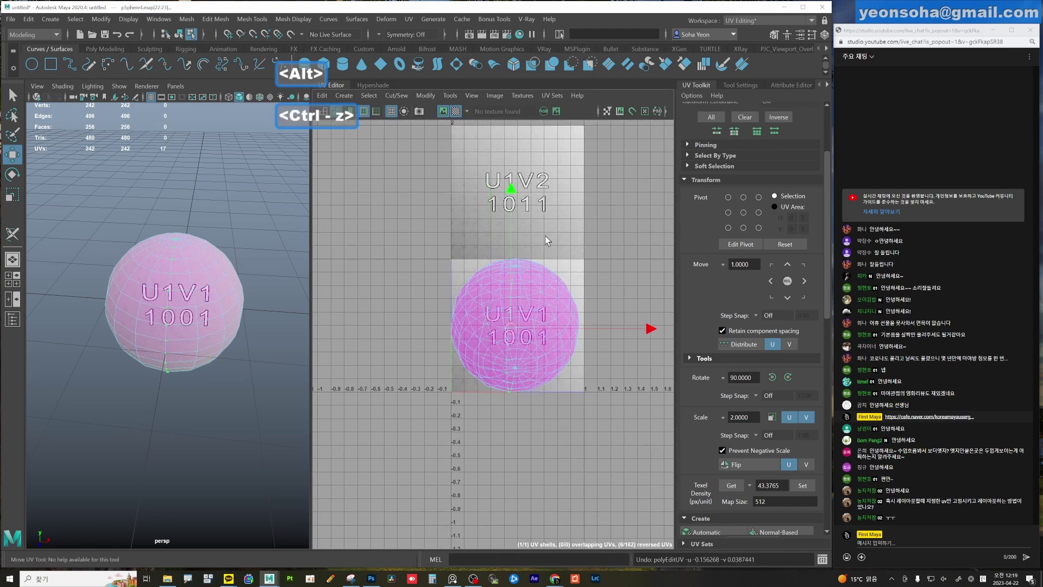
scroll(576, 337, up, 3)
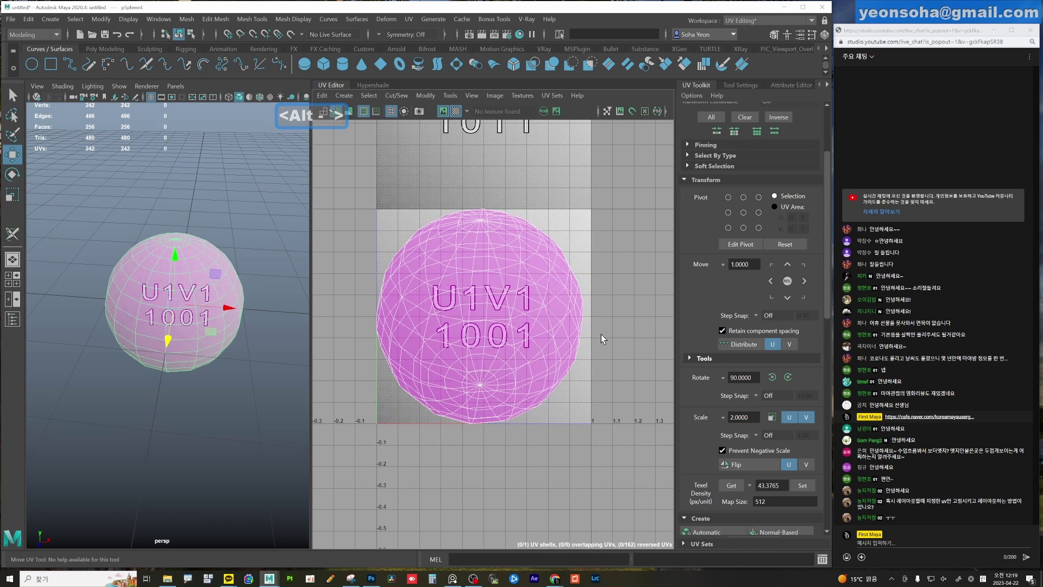
click(560, 264)
key(w)
key(ctrl+z)
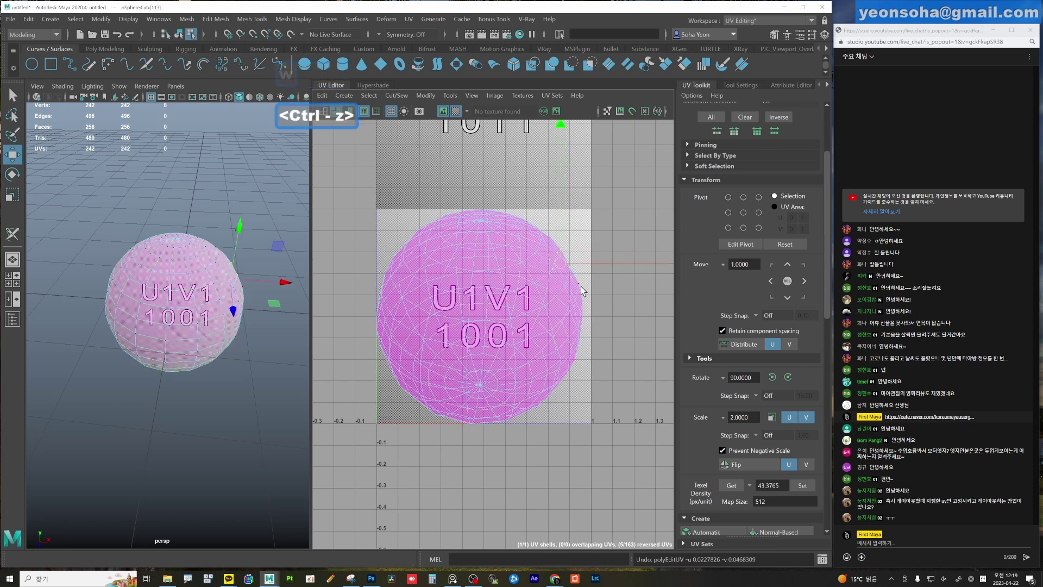
key(alt+2)
key(w)
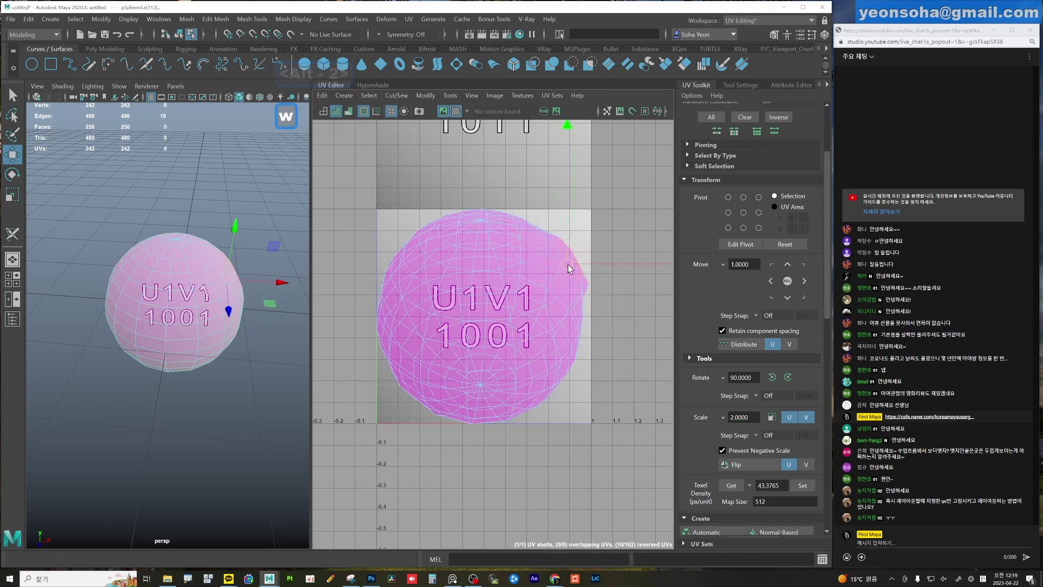
key(ctrl+z)
key(alt+3)
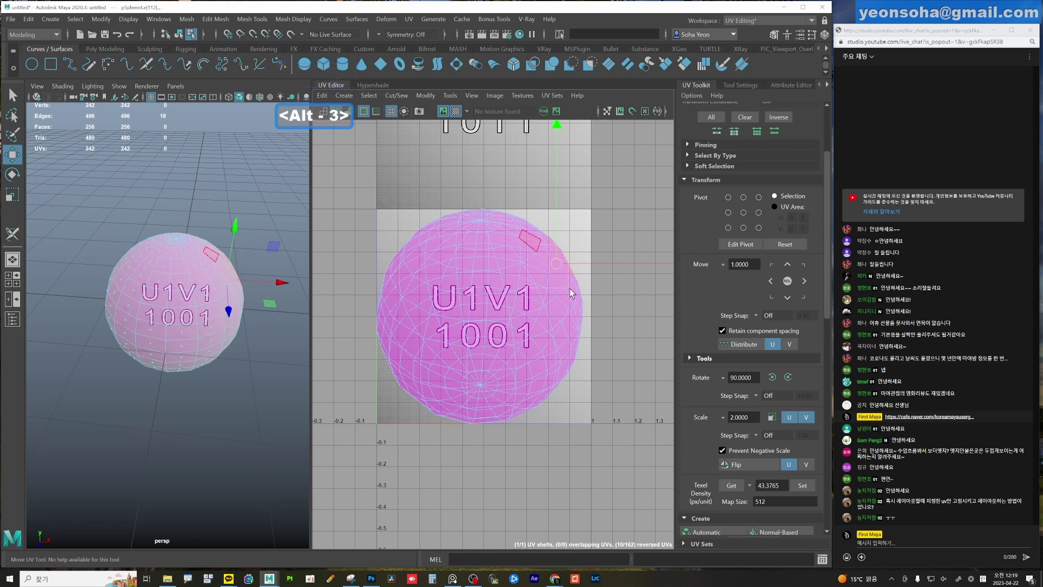
drag(566, 275, 568, 268)
key(ctrl+z)
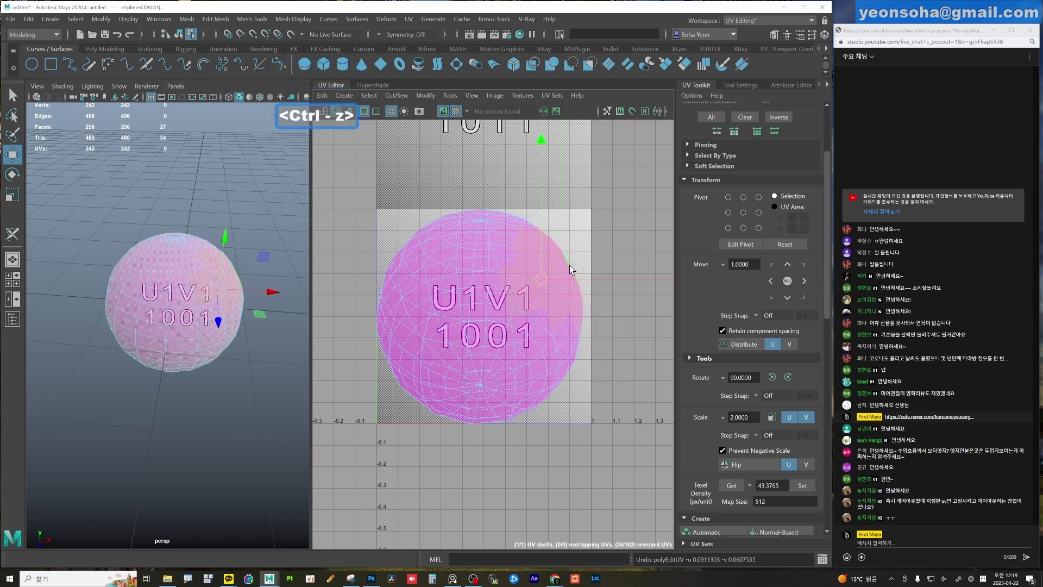
key(alt+4)
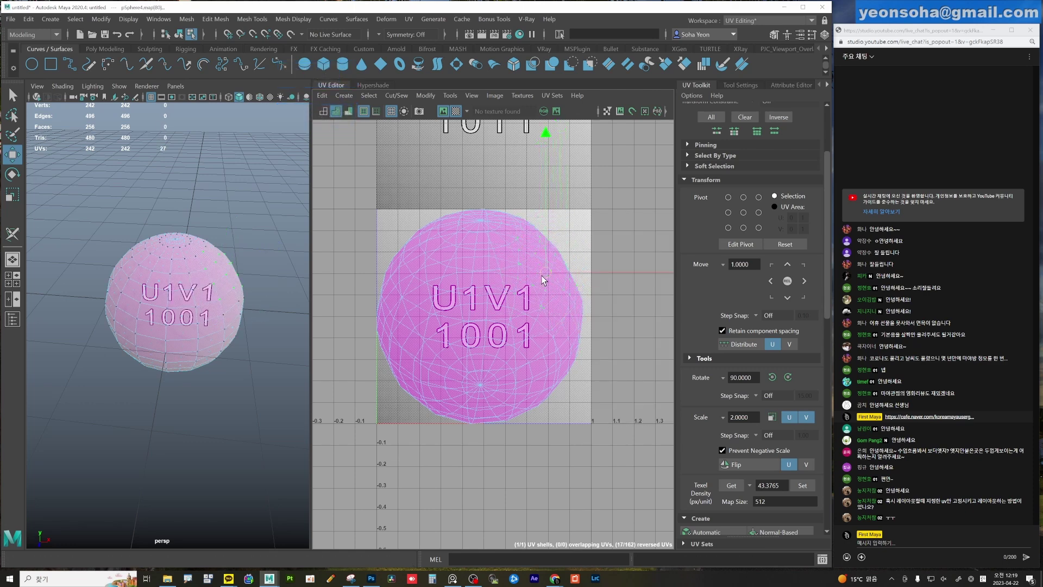
drag(543, 280, 599, 292)
key(ctrl+z)
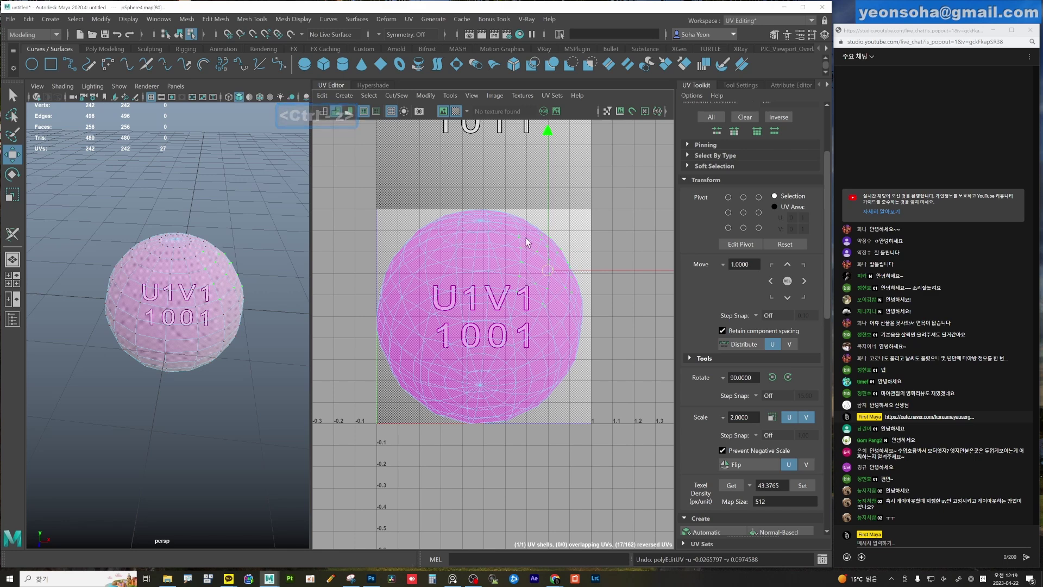
scroll(770, 249, up, 2)
Return to object selection mode and select the whole sphere.
scroll(770, 249, up, 2)
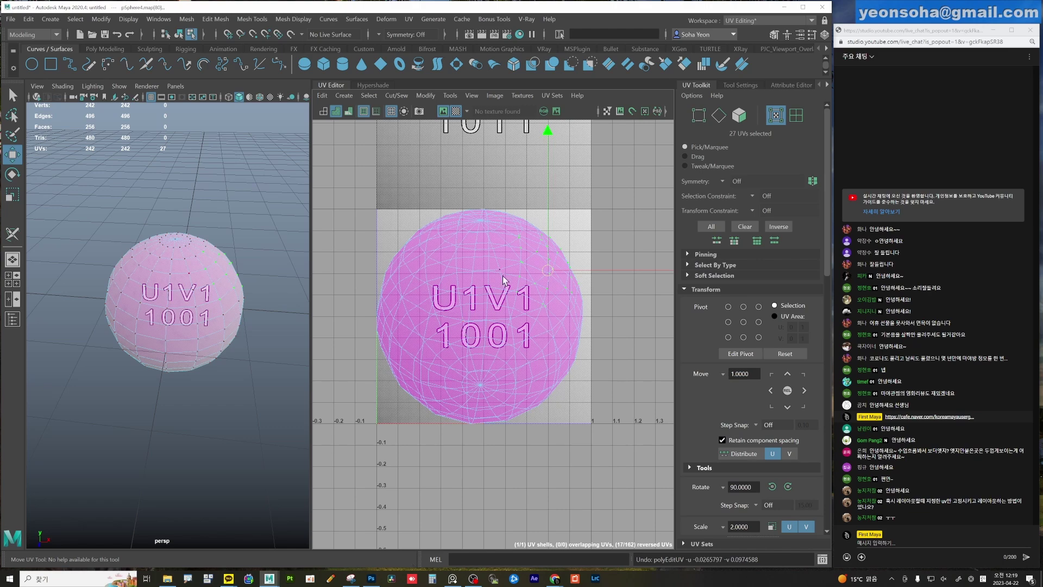
scroll(525, 328, up, 1)
scroll(524, 329, up, 1)
scroll(524, 328, up, 1)
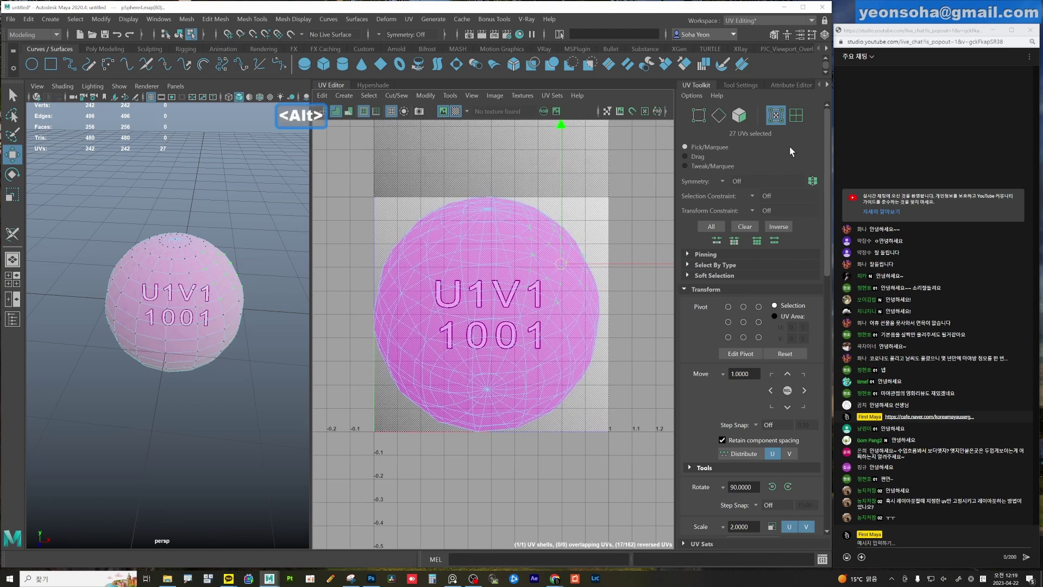
click(774, 119)
mouse_move(538, 304)
alt+right_down()
mouse_move(540, 320)
mouse_move(334, 309)
alt+right_up()
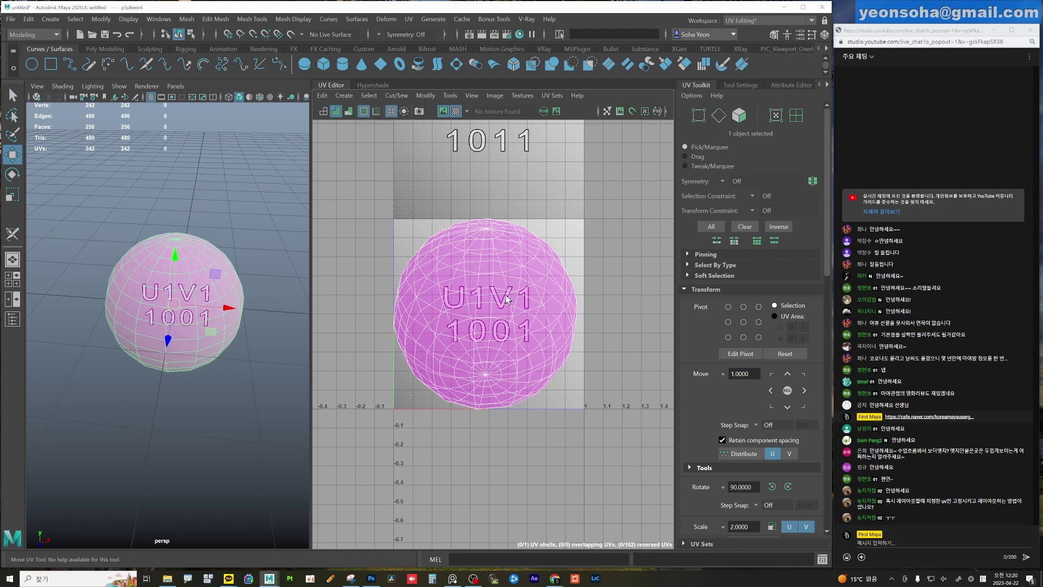
Reframe the views and remove the sphere from the scene.
scroll(506, 298, up, 2)
scroll(506, 298, up, 3)
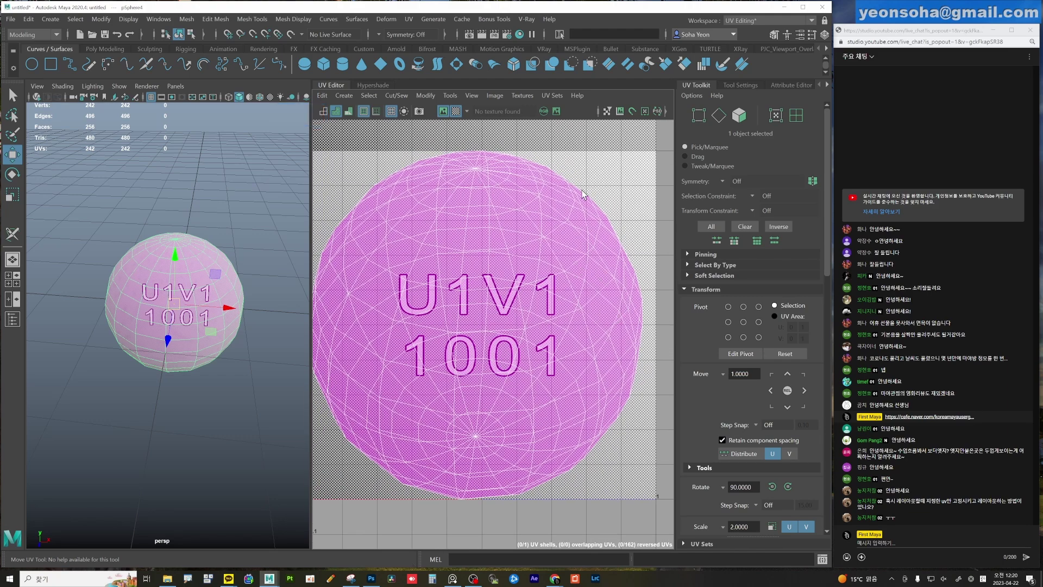
scroll(515, 296, down, 1)
scroll(458, 308, down, 1)
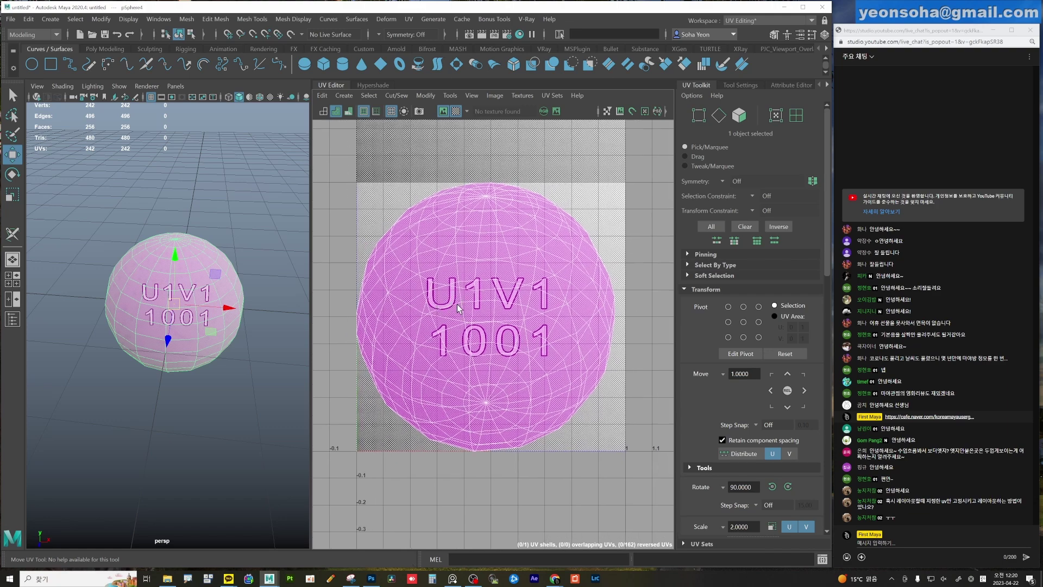
alt+middle_drag(479, 297, 485, 318)
mouse_move(295, 326)
alt+mouse_down()
mouse_move(204, 308)
mouse_move(202, 279)
mouse_move(210, 348)
alt+mouse_up()
scroll(212, 342, up, 2)
scroll(217, 304, down, 2)
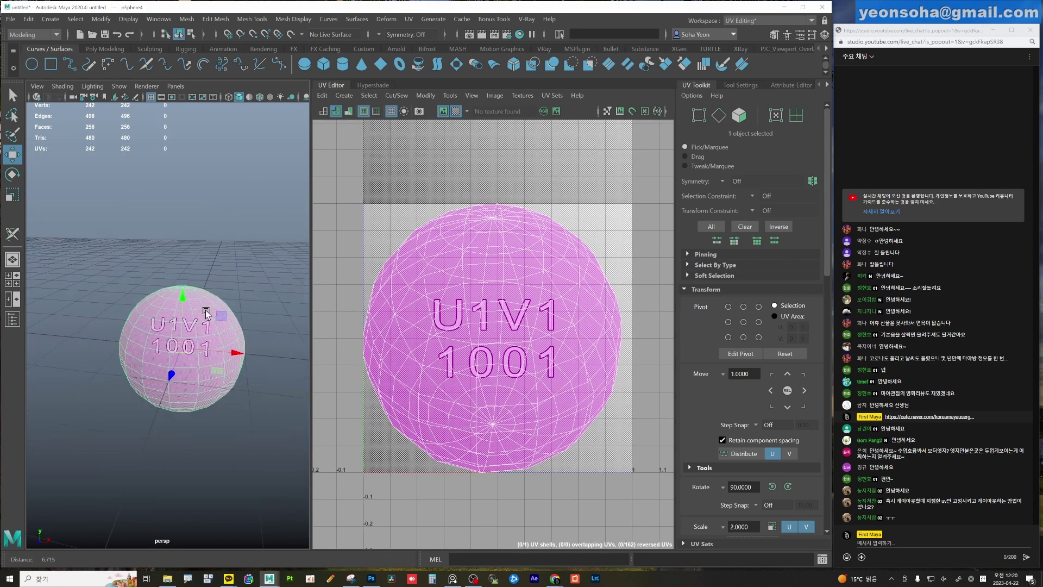
key(ctrl+z)
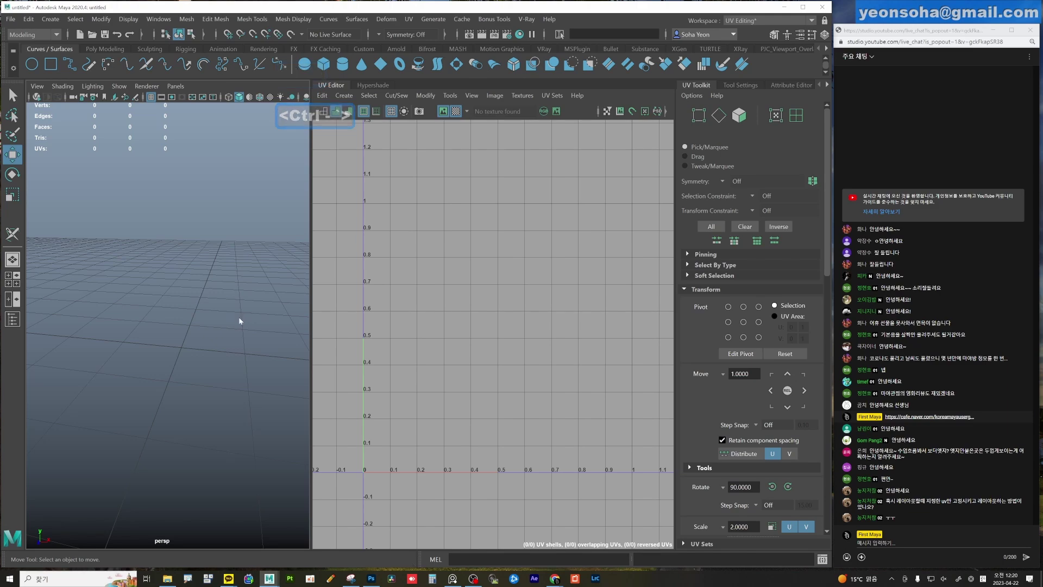
Create a new polygon sphere from the Shift+right-click primitive menu.
shift+right_click(239, 318)
shift+right_drag(256, 317, 293, 318)
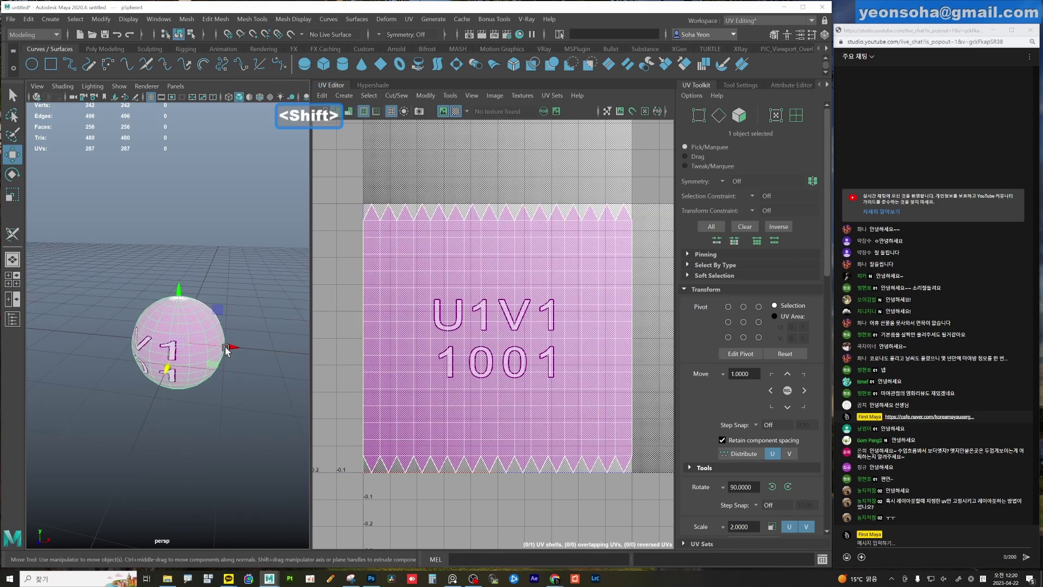
alt+middle_drag(488, 300, 491, 321)
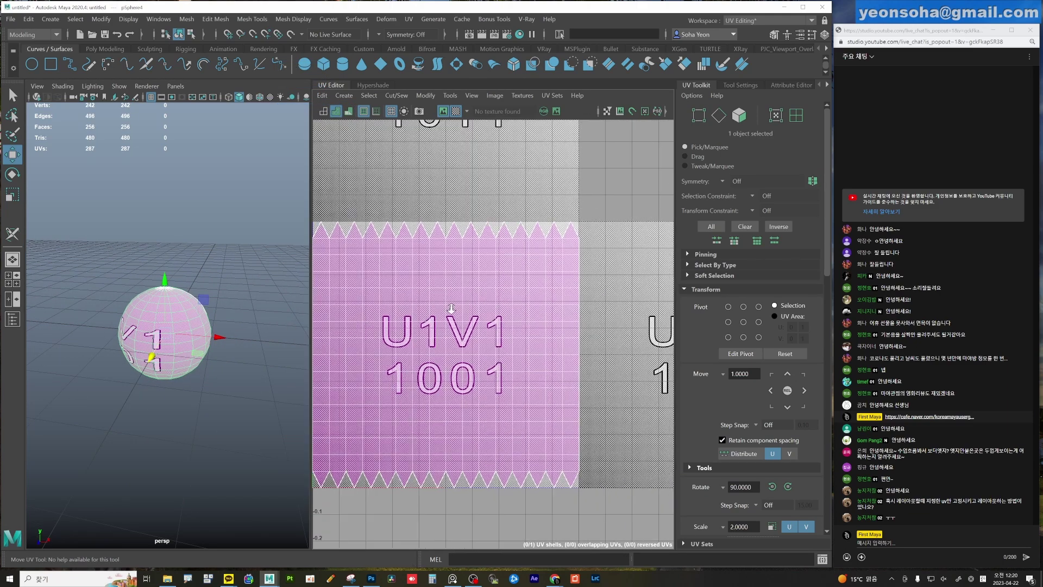
Select UVs near the shell's lower-right corner, test-drag them inward, and undo the move.
key(alt+4)
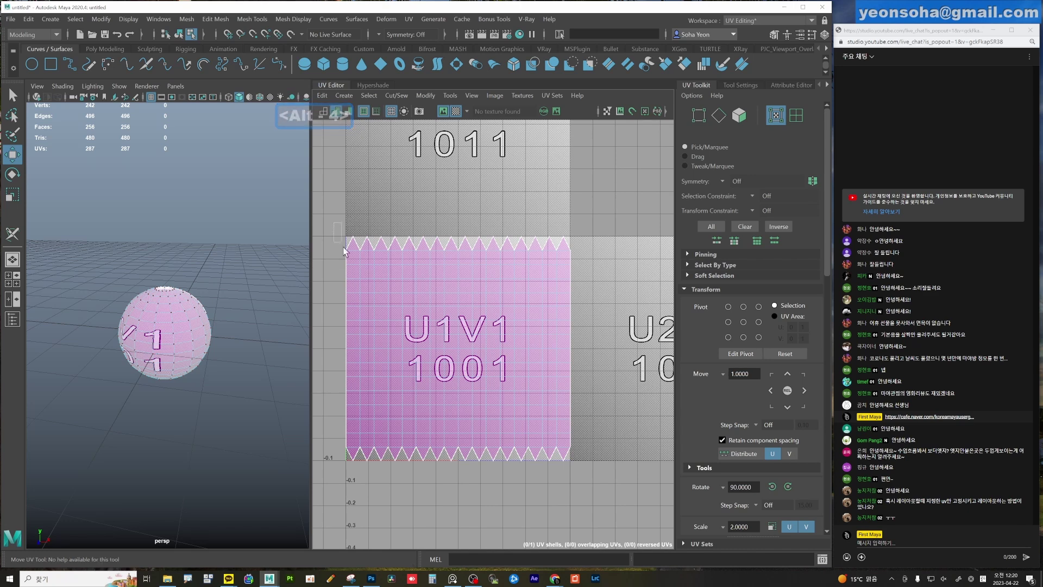
drag(349, 220, 580, 375)
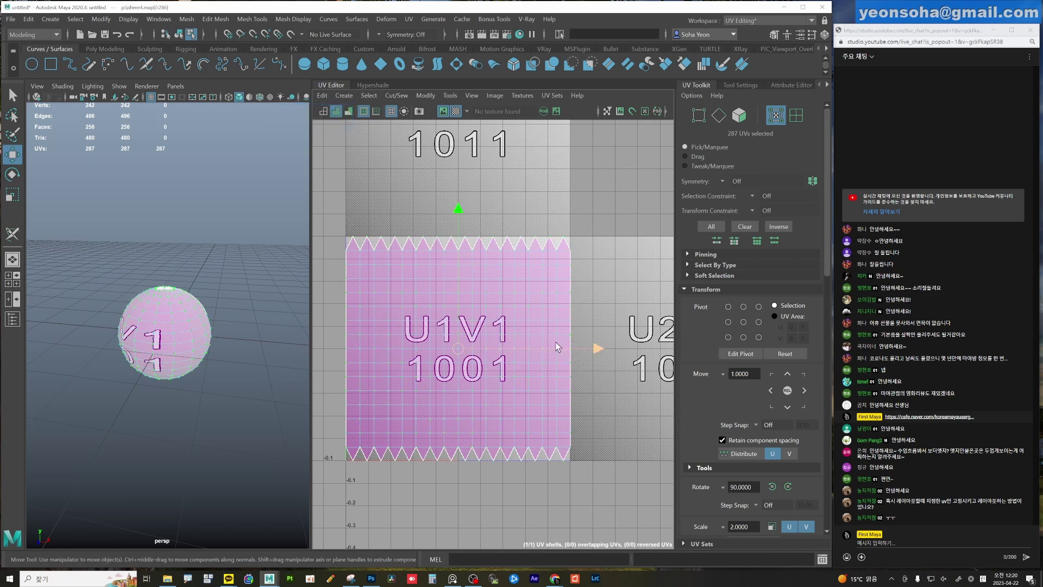
click(565, 292)
click(572, 286)
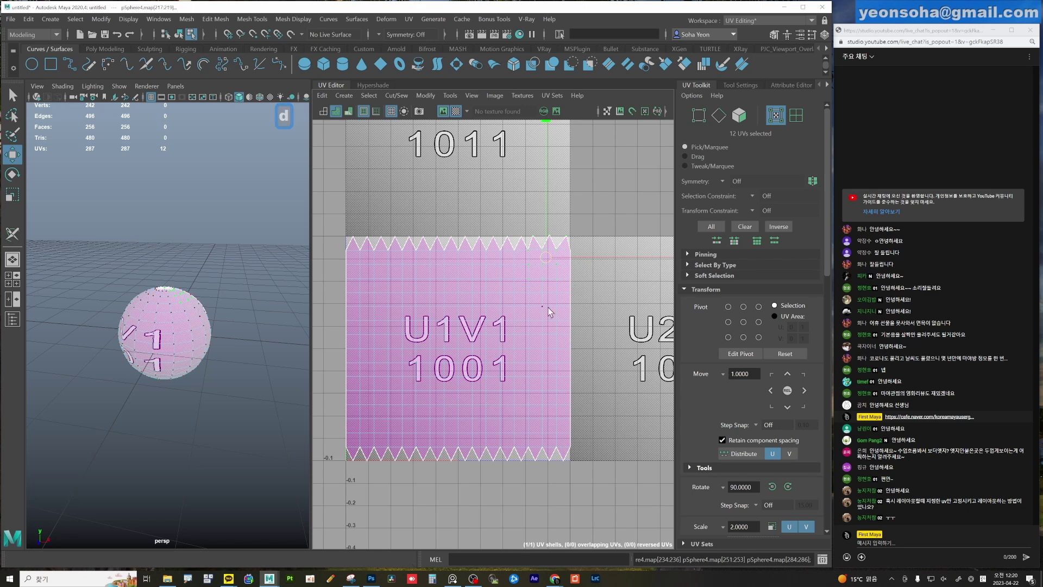
key(d)
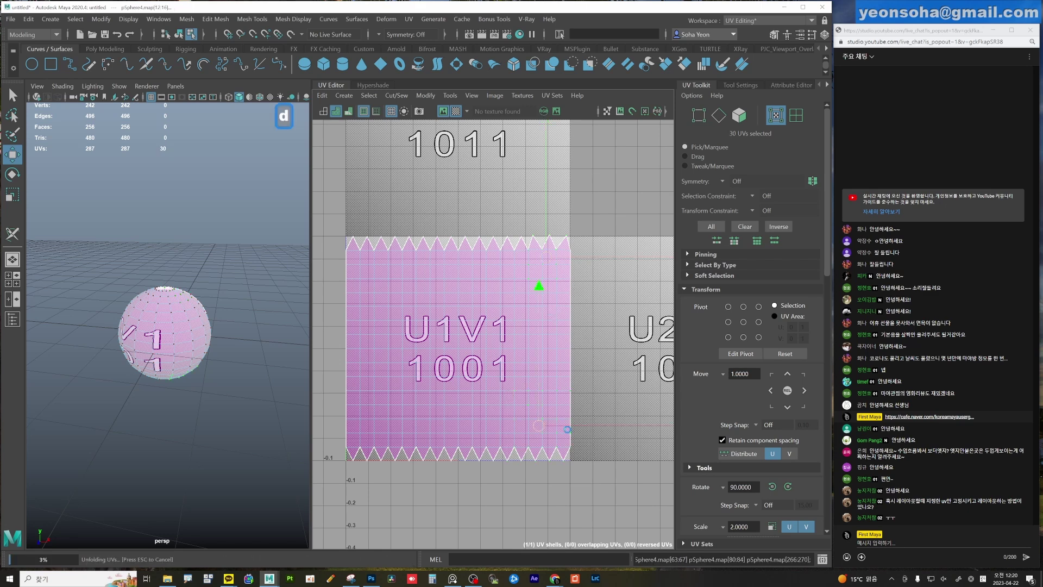
drag(574, 430, 535, 424)
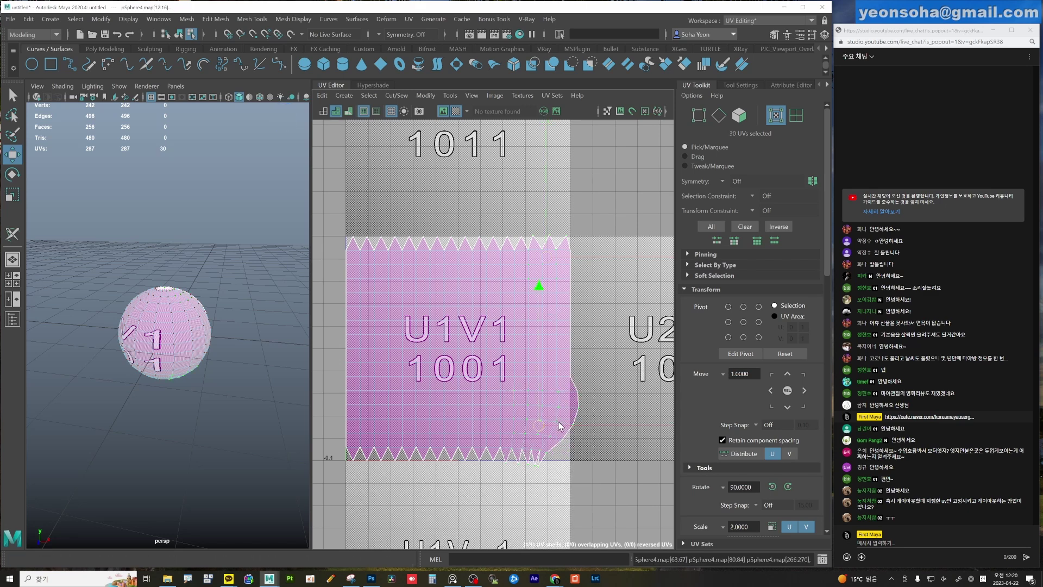
key(ctrl+z)
Convert the corner UV selection to vertices and bring up the Unfold UVs options.
scroll(527, 399, up, 2)
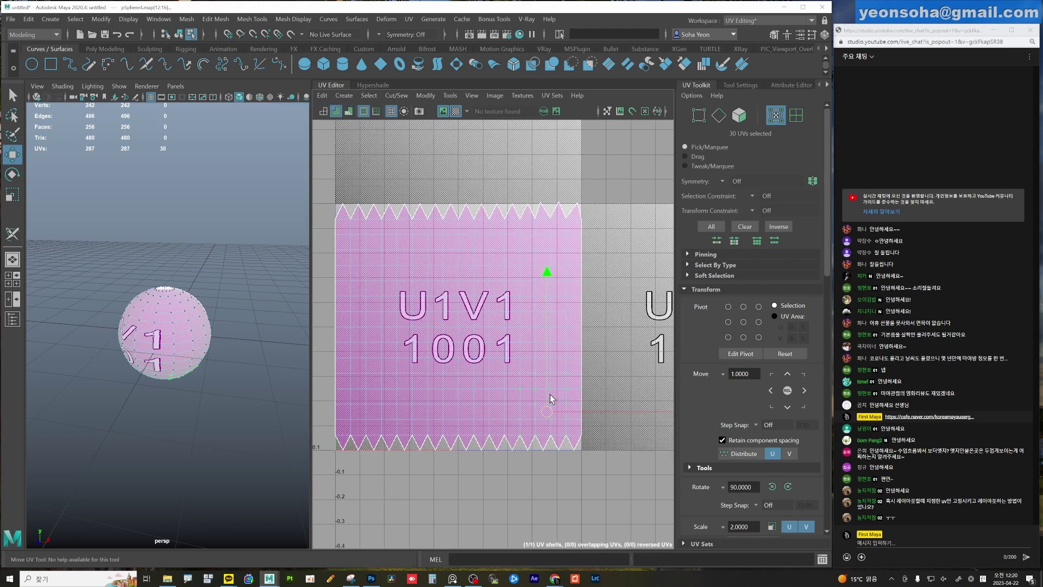
alt+middle_drag(553, 384, 554, 403)
scroll(566, 414, down, 1)
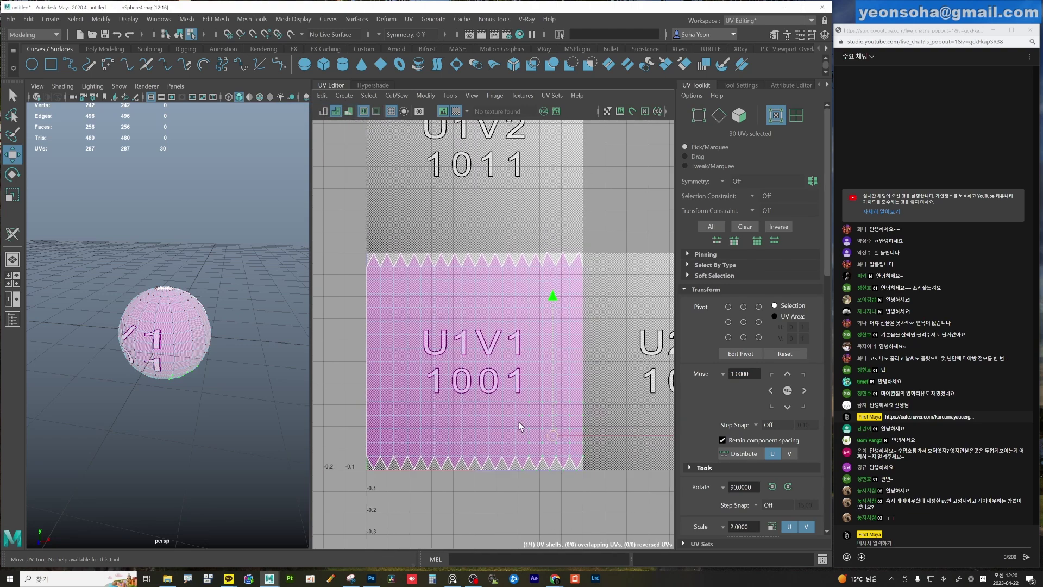
scroll(521, 424, down, 1)
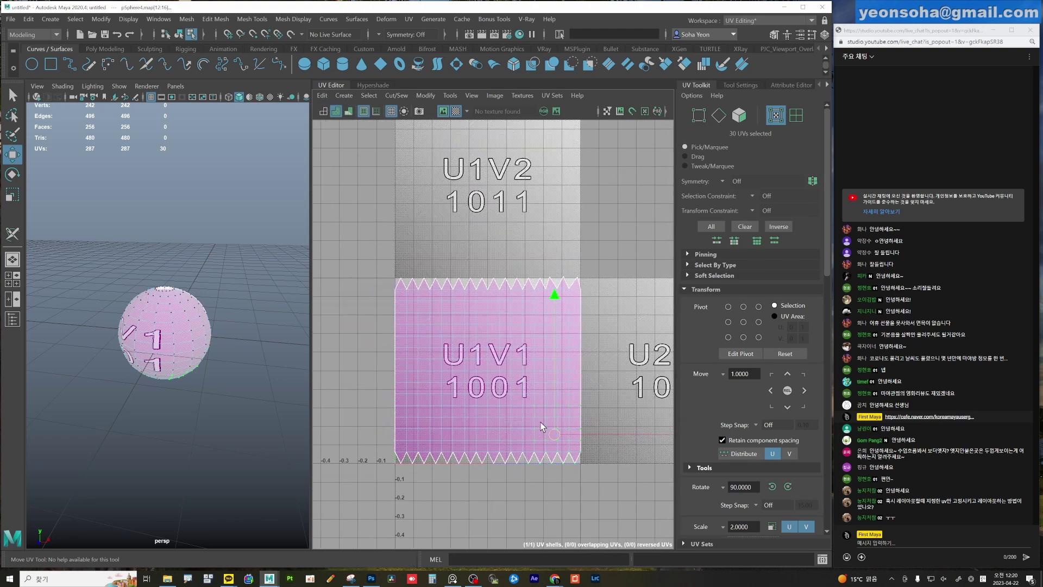
key(alt+1)
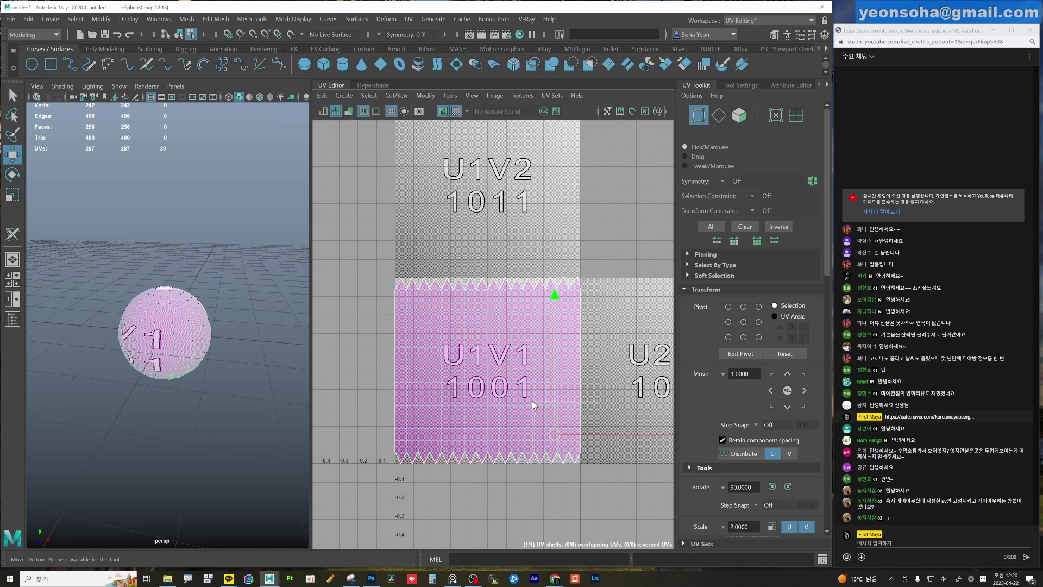
scroll(555, 414, up, 1)
scroll(540, 414, down, 1)
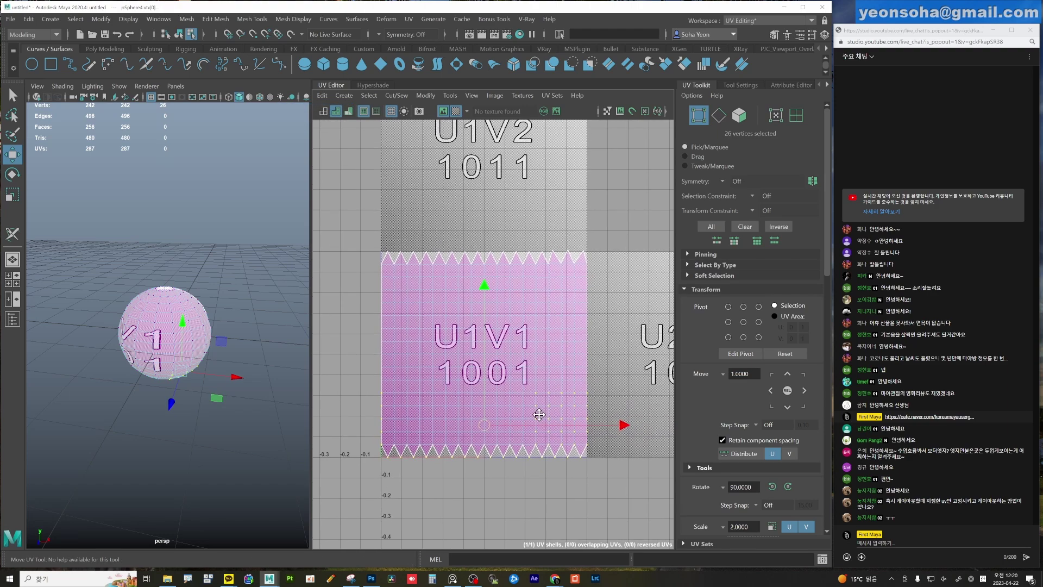
alt+middle_drag(540, 414, 550, 375)
shift+right_drag(550, 375, 483, 365)
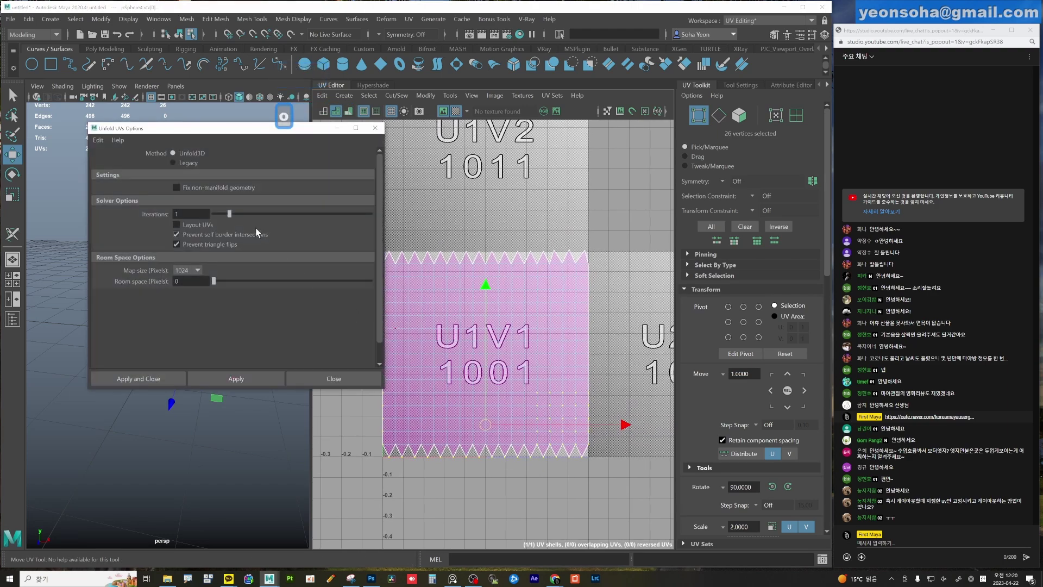
Unfold the selected region of the sphere's UV shell and recentre it in the UV view.
click(236, 380)
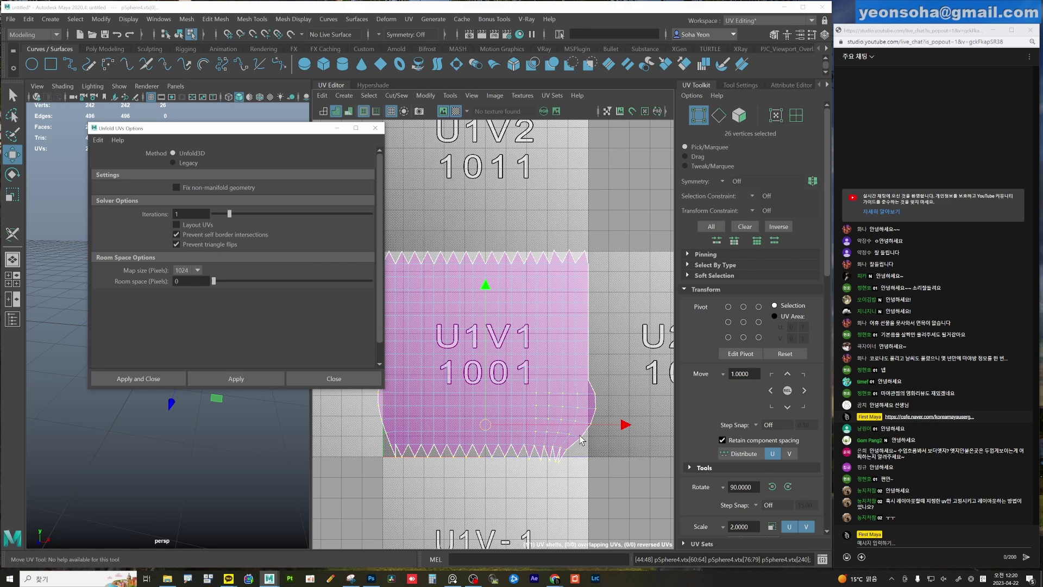
click(334, 379)
alt+middle_drag(543, 424, 564, 363)
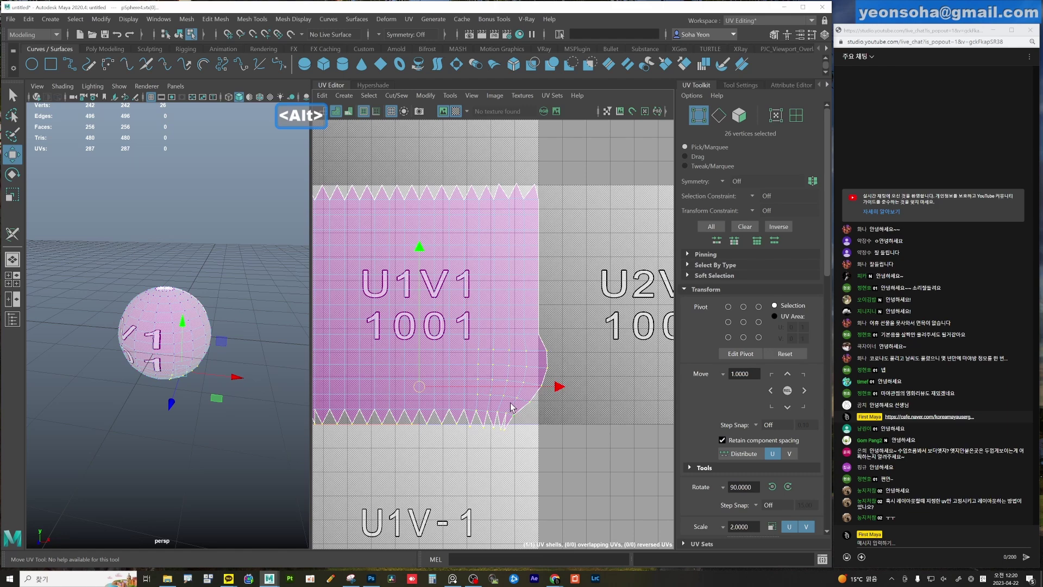
alt+middle_drag(511, 406, 636, 344)
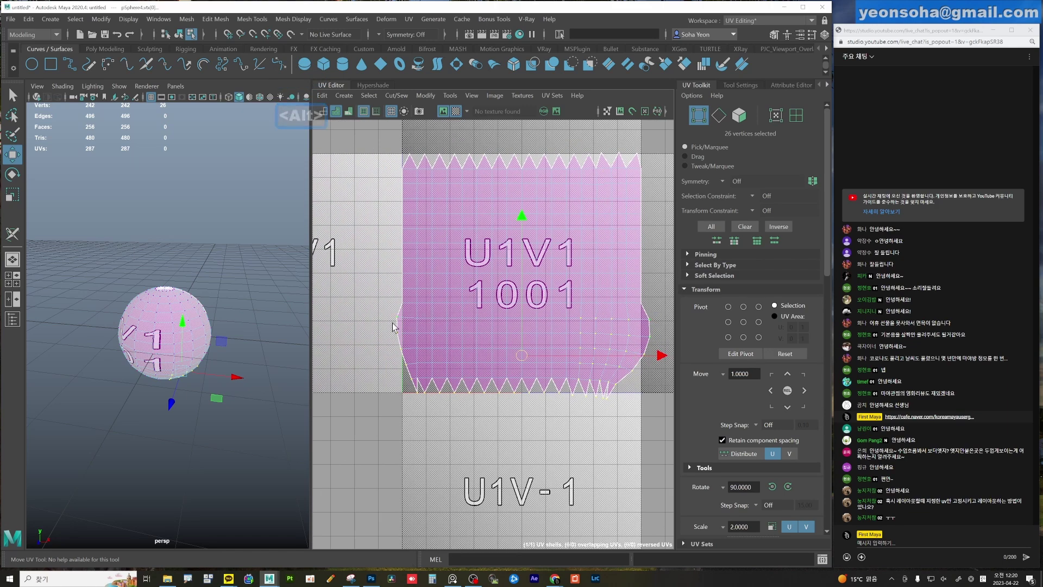
scroll(582, 338, up, 1)
alt+middle_drag(581, 338, 556, 343)
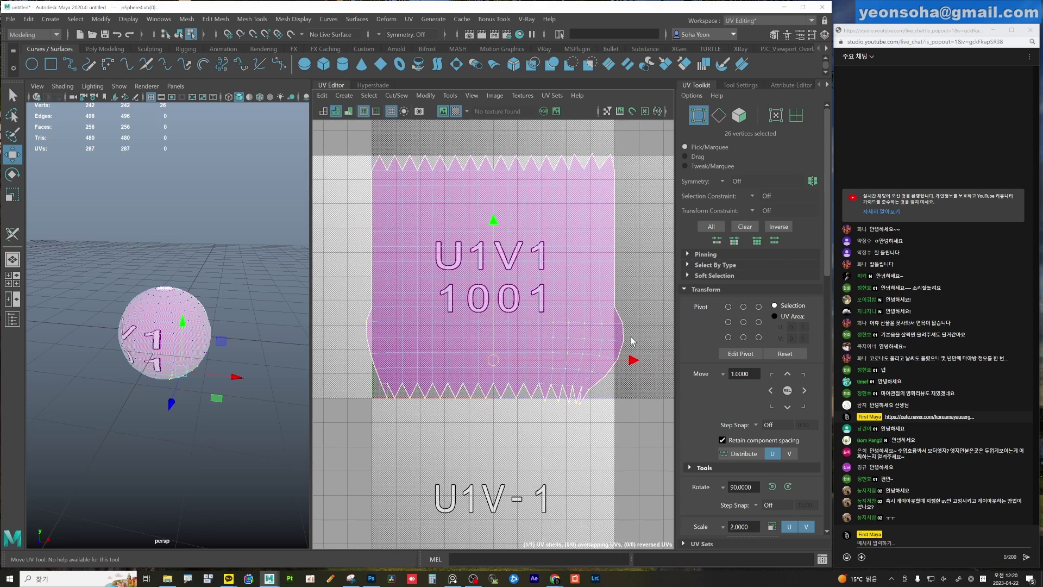
alt+middle_drag(644, 348, 627, 349)
Test-select UVs on the shell's borders and a single vertex on the sphere.
key(alt+4)
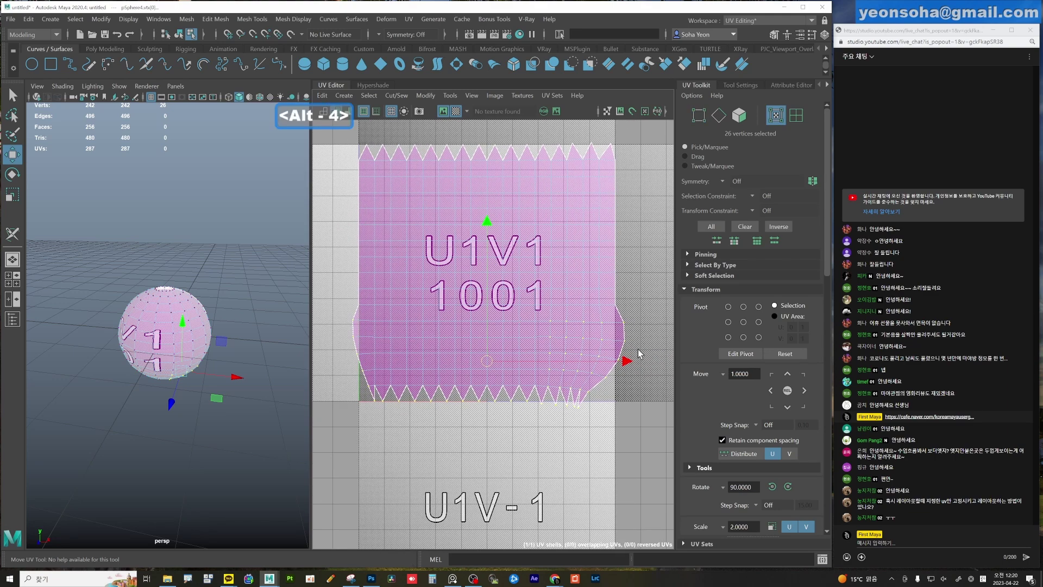
click(624, 322)
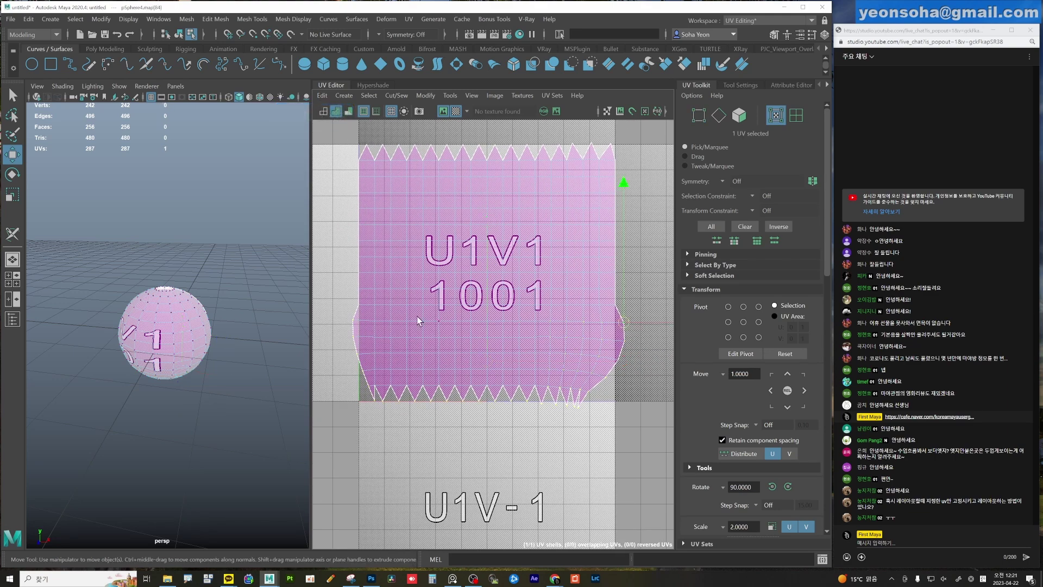
click(354, 324)
key(alt+1)
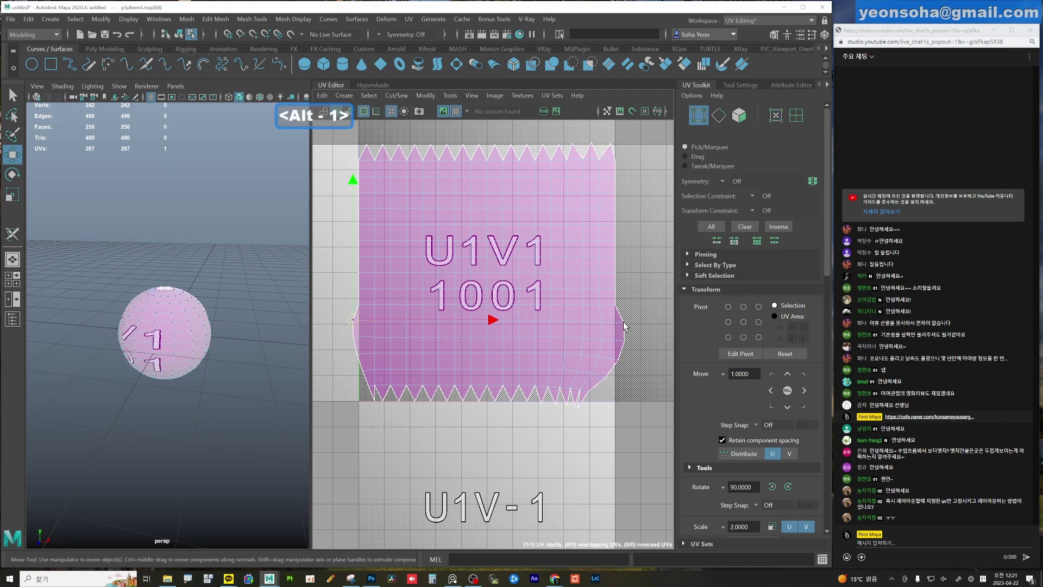
click(479, 326)
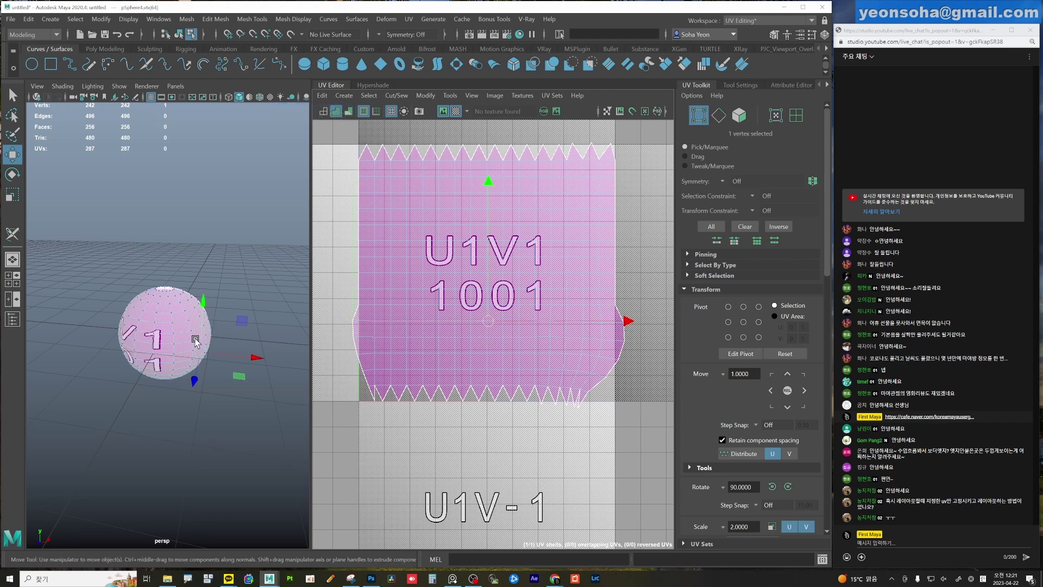
mouse_move(163, 337)
alt+mouse_down()
mouse_move(173, 345)
mouse_move(163, 314)
mouse_move(174, 361)
alt+mouse_up()
scroll(173, 345, up, 3)
scroll(174, 361, up, 3)
alt+right_drag(208, 308, 226, 289)
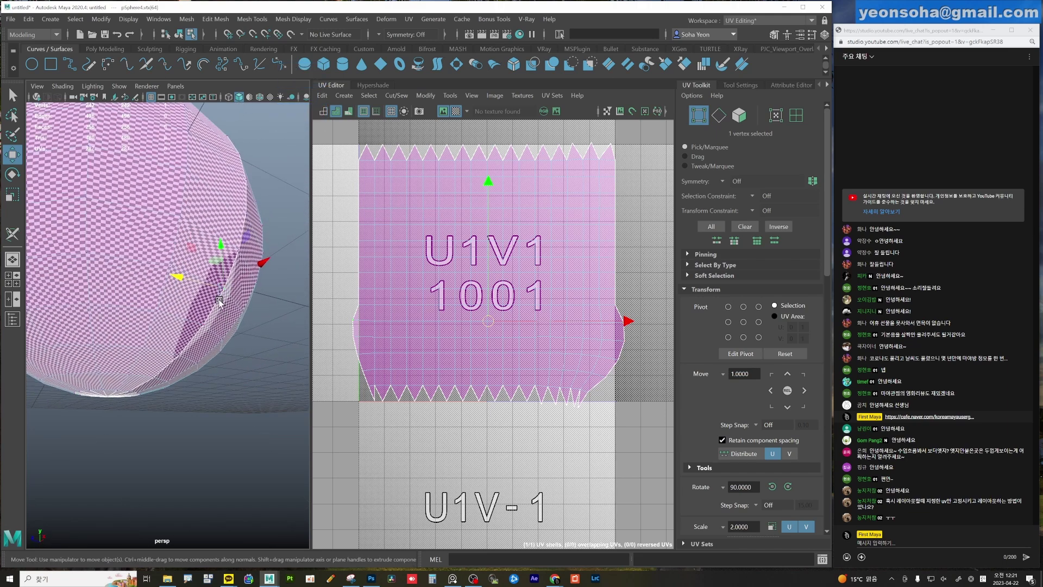
alt+drag(223, 313, 175, 307)
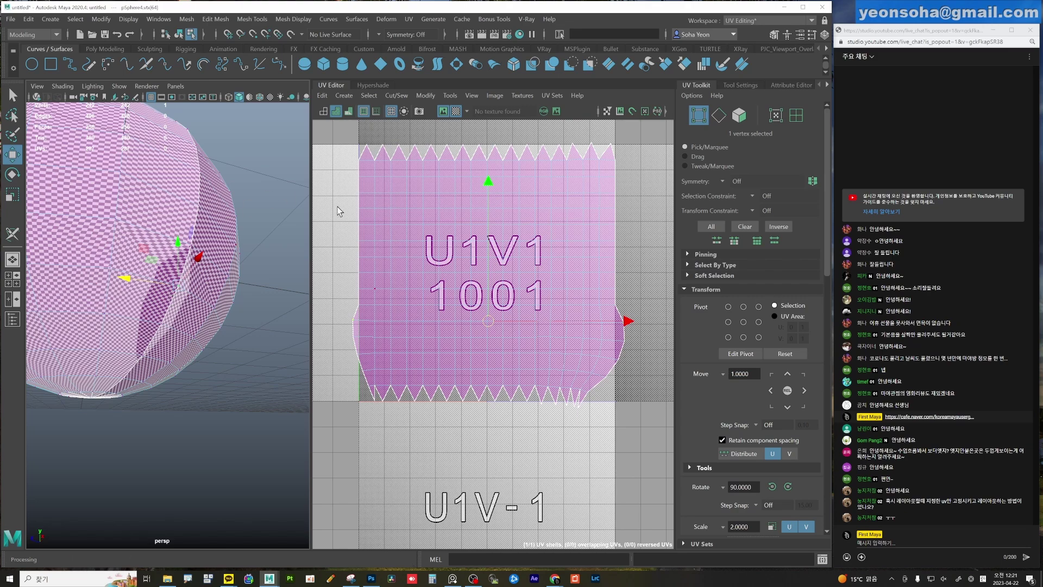
Select the sphere's whole UV shell in UV selection mode.
scroll(456, 321, down, 2)
alt+middle_drag(489, 261, 494, 315)
scroll(498, 321, down, 2)
scroll(498, 321, up, 2)
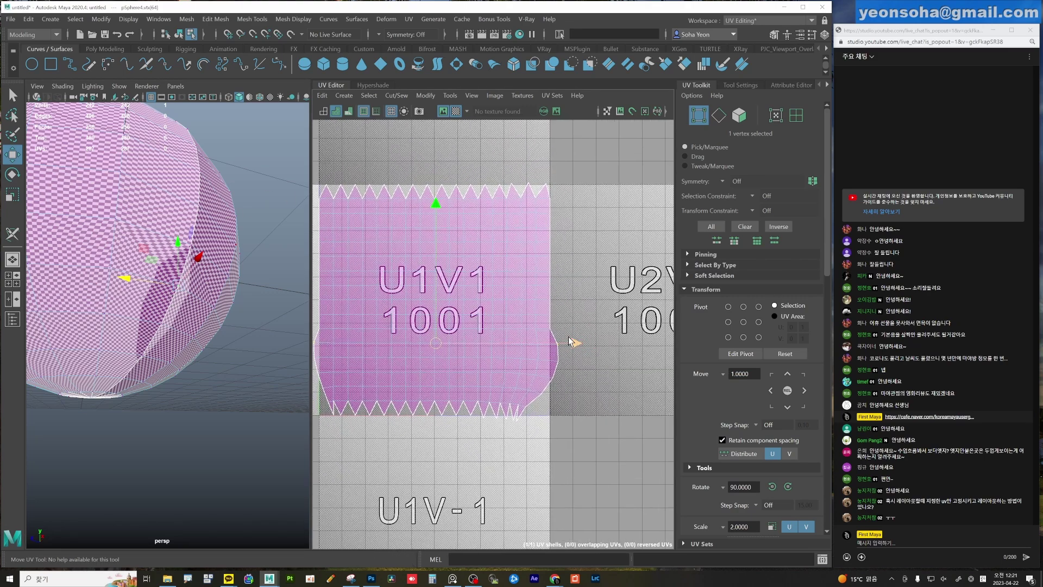
key(alt+4)
double_click(511, 202)
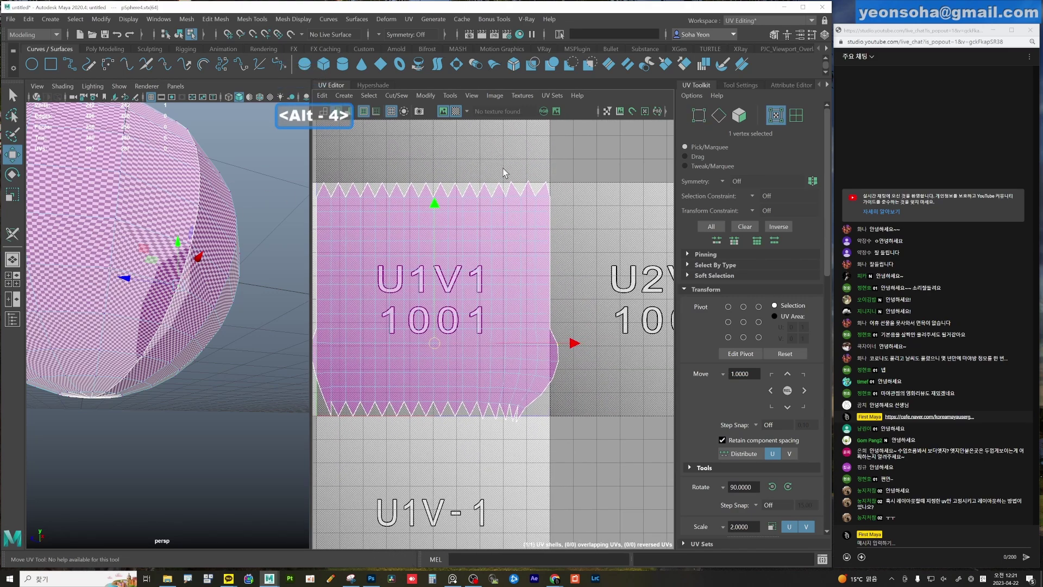
alt+right_drag(558, 284, 611, 303)
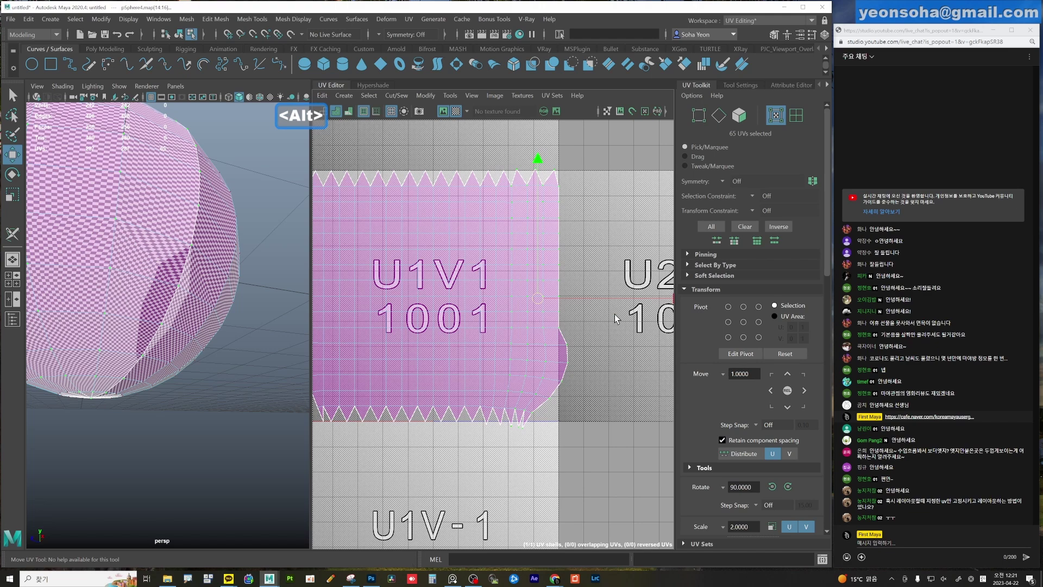
Try selecting individual edges on the shell's top border and on the sphere.
key(alt+2)
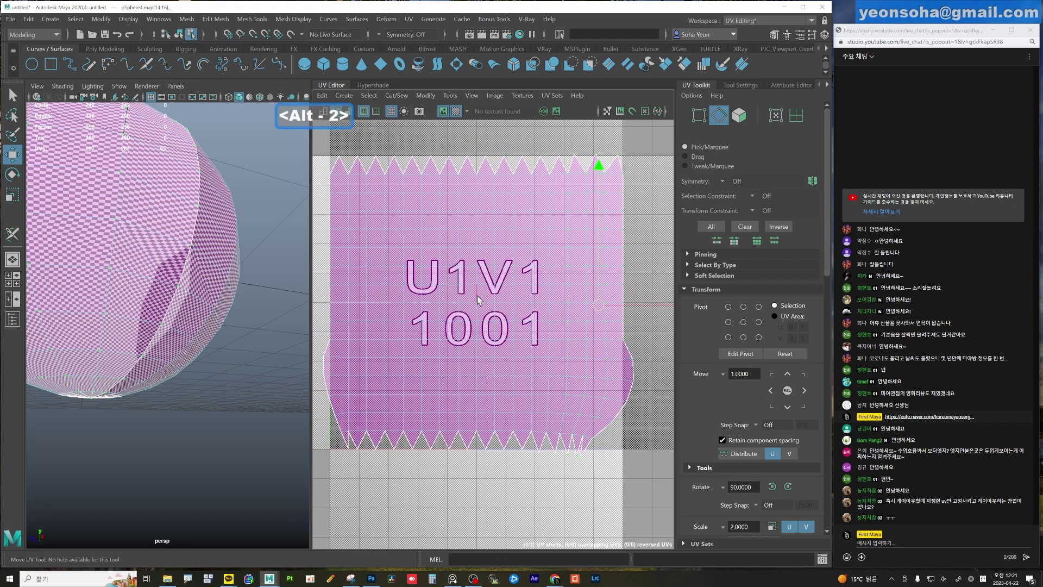
click(475, 296)
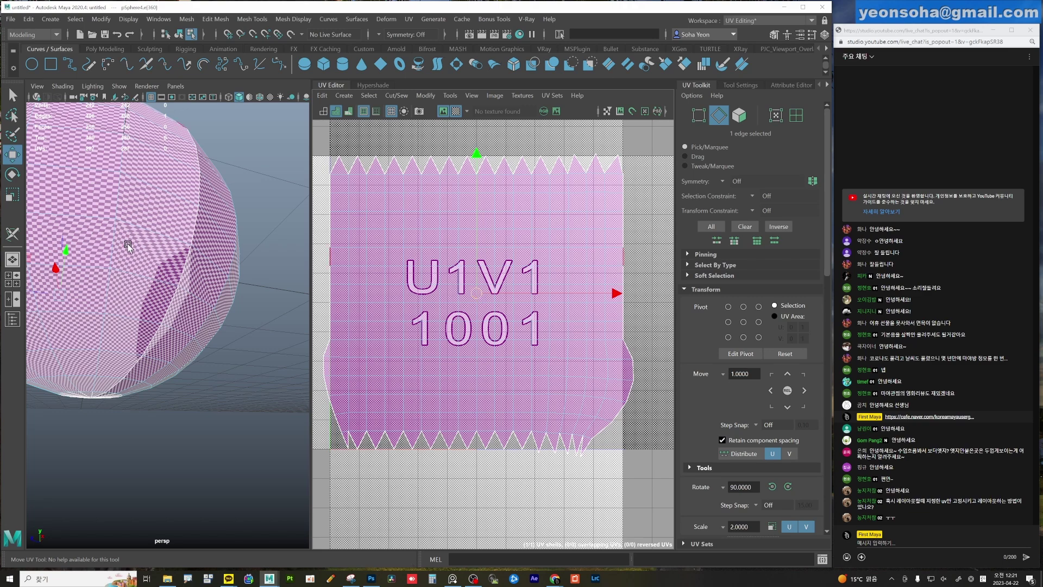
click(174, 264)
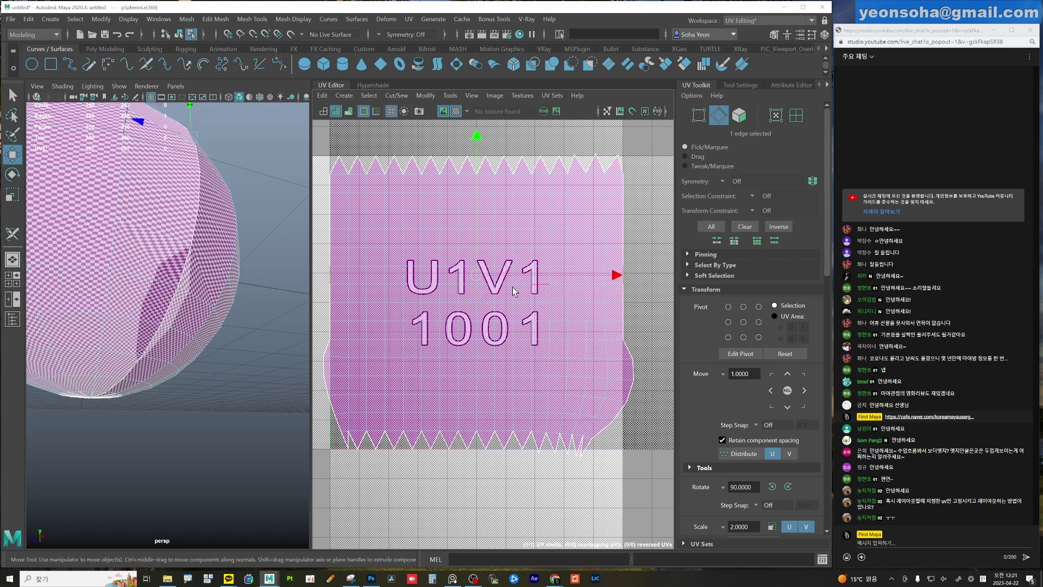
mouse_move(174, 265)
alt+right_down()
mouse_move(149, 256)
mouse_move(217, 159)
alt+right_up()
alt+middle_drag(509, 287, 482, 285)
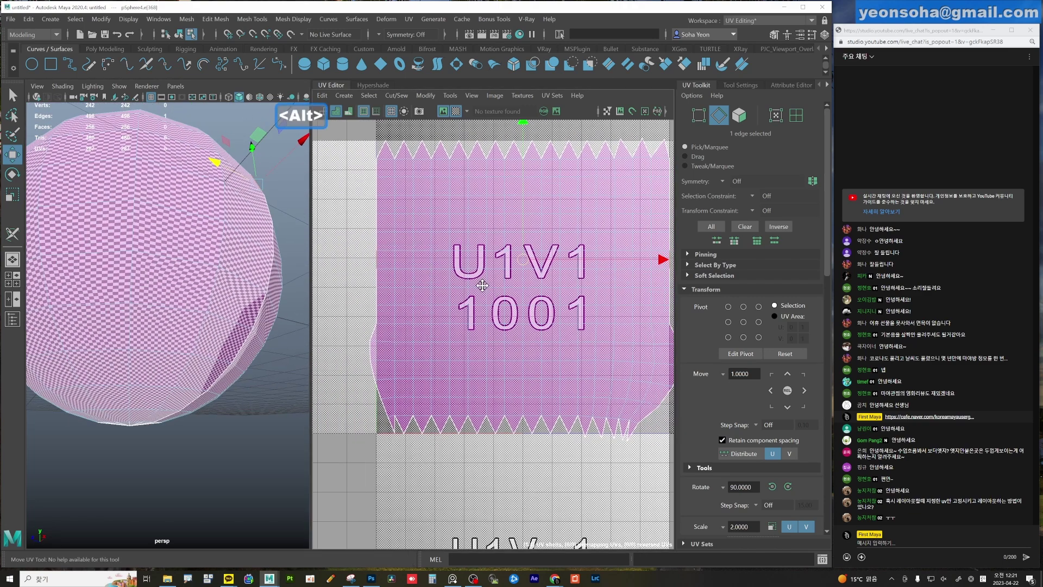
alt+right_drag(482, 285, 552, 291)
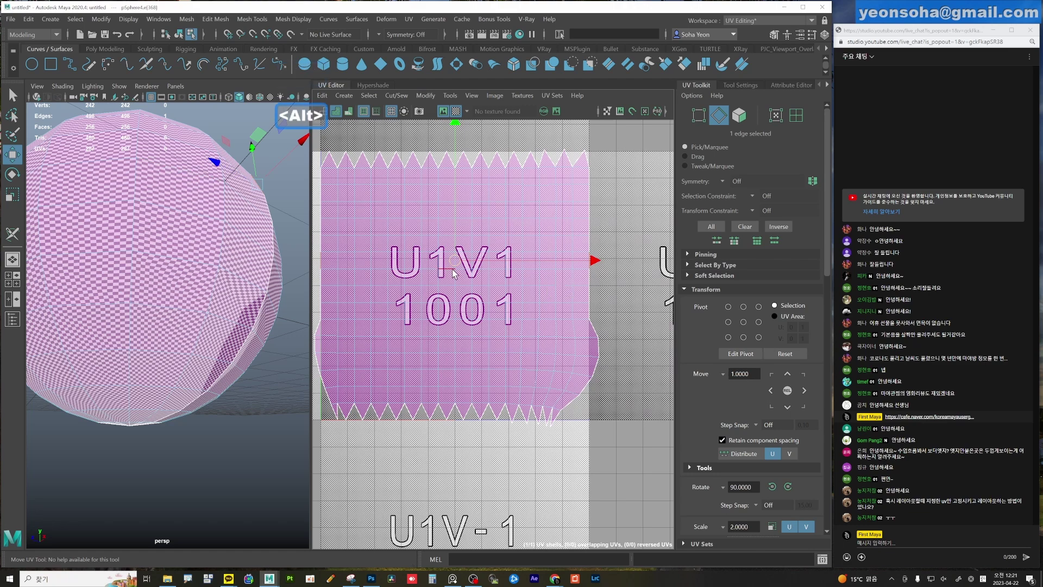
alt+middle_drag(384, 263, 461, 265)
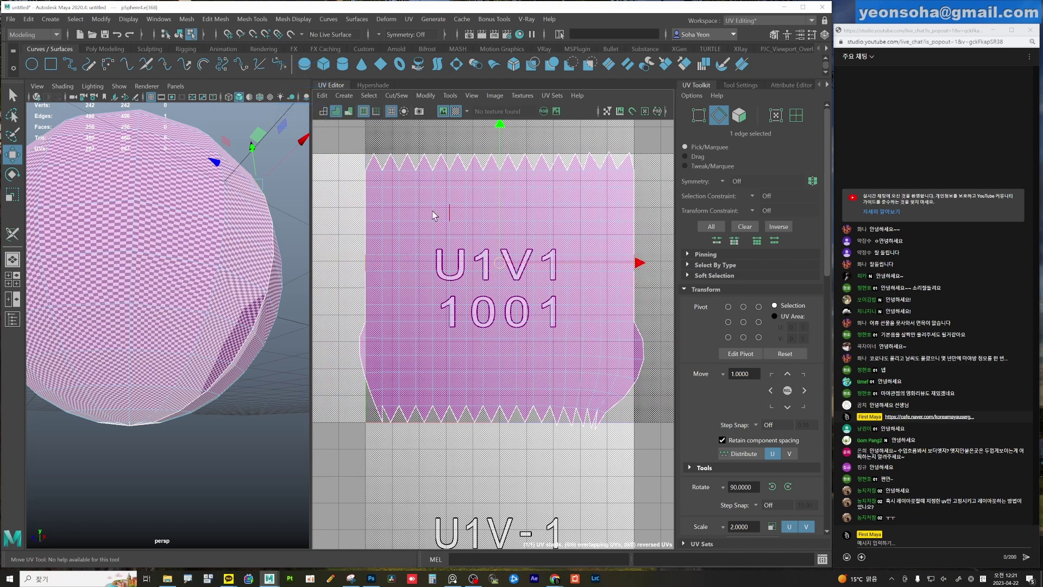
click(487, 249)
Orbit around the sphere and select its vertical seam edge loop.
scroll(498, 310, down, 2)
scroll(497, 310, down, 2)
alt+drag(217, 271, 163, 228)
alt+right_drag(163, 244, 146, 310)
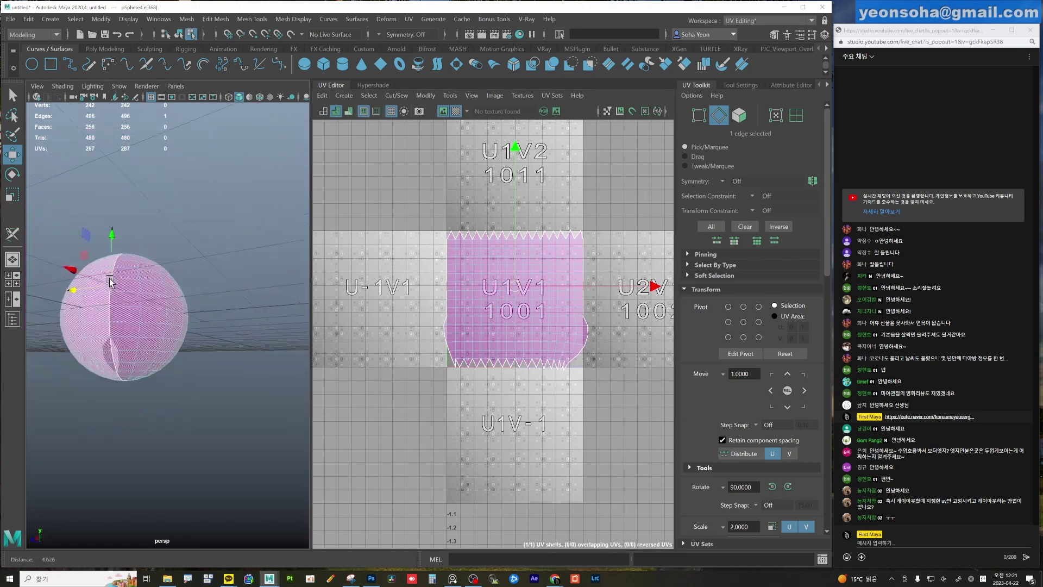
alt+drag(146, 309, 150, 283)
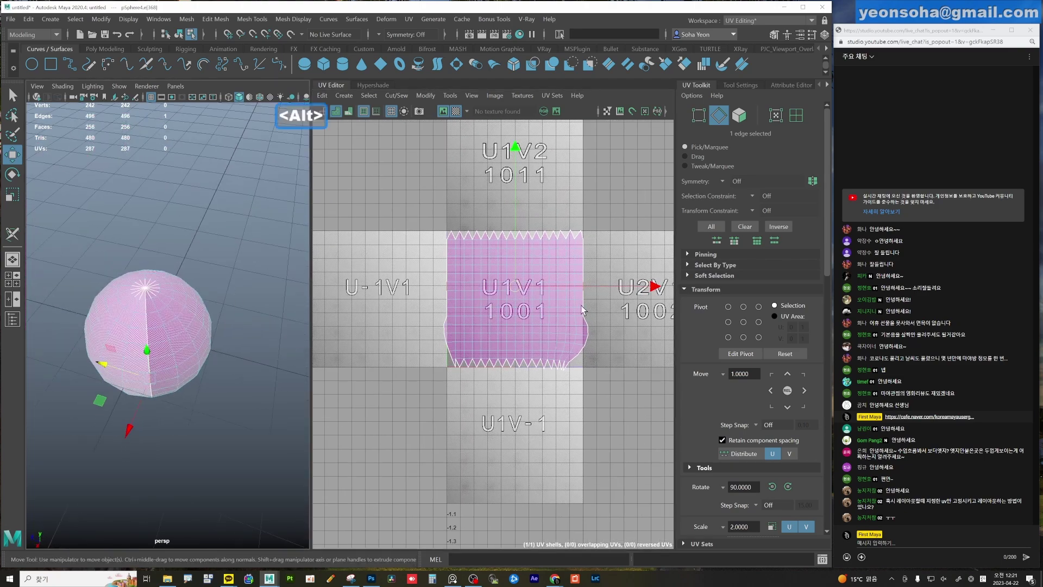
mouse_move(212, 298)
alt+right_down()
mouse_move(205, 320)
mouse_move(138, 311)
alt+right_up()
double_click(131, 318)
mouse_move(133, 326)
alt+mouse_down()
mouse_move(125, 277)
mouse_move(186, 305)
alt+mouse_up()
Detach the sphere along both edge loops and separate it into two halves.
shift+double_click(244, 305)
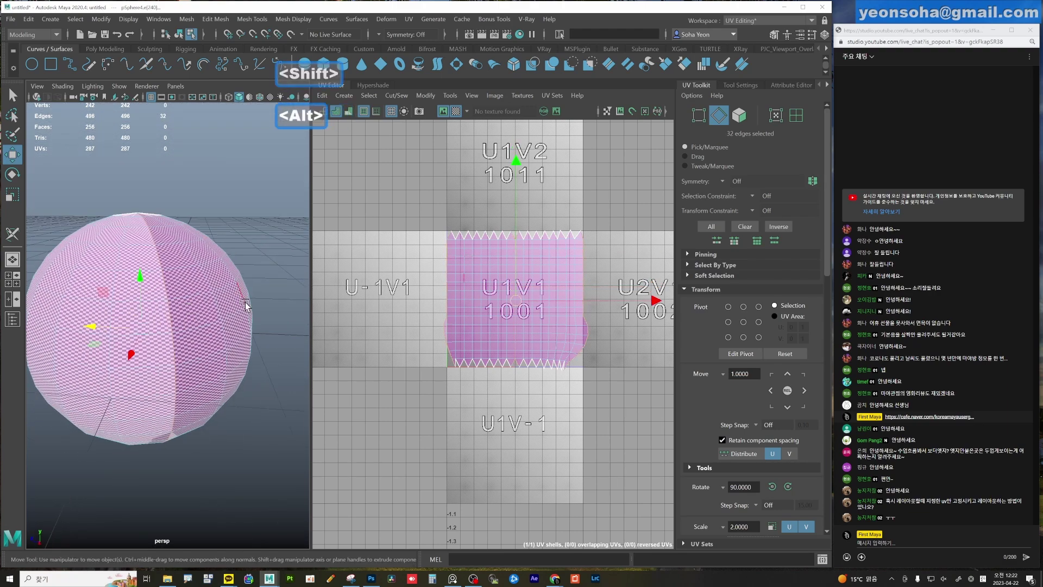
key(alt+y)
key(alt+x)
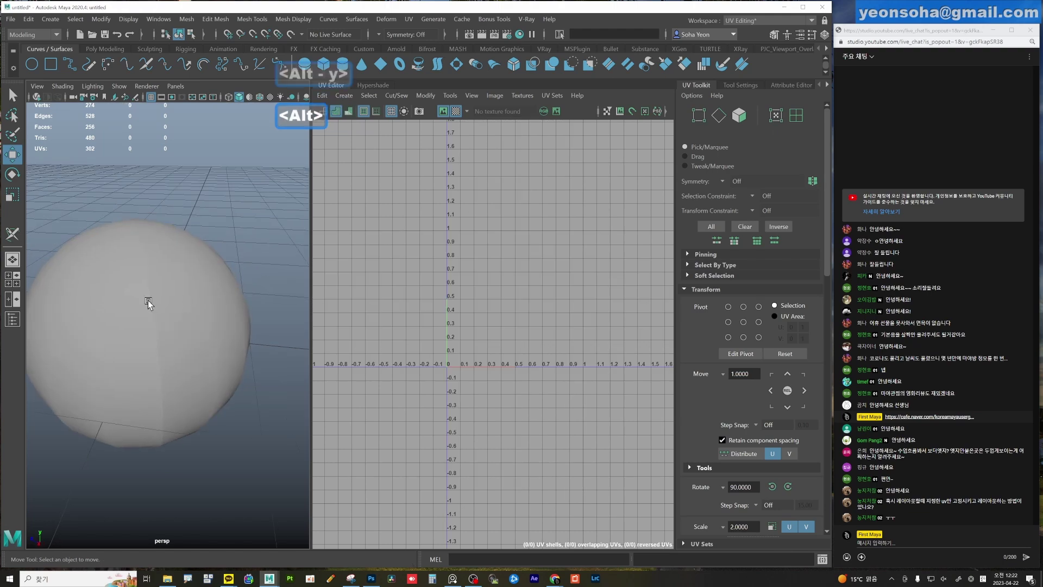
Select both sphere halves and combine them into a single object.
click(106, 320)
shift+click(179, 326)
alt+drag(179, 326, 144, 310)
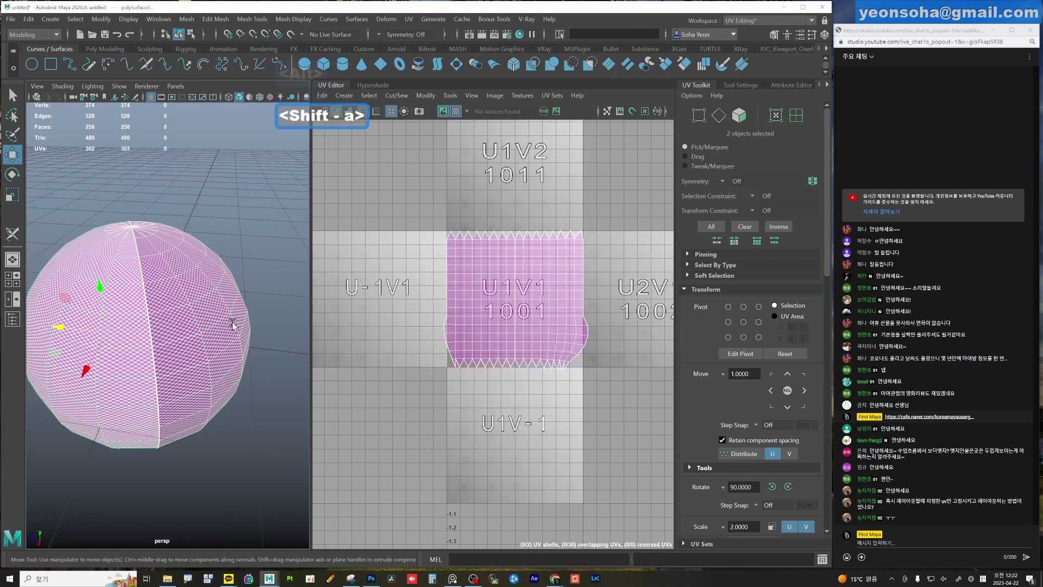
key(shift+a)
mouse_move(263, 329)
alt+mouse_down()
mouse_move(199, 288)
mouse_move(182, 333)
alt+mouse_up()
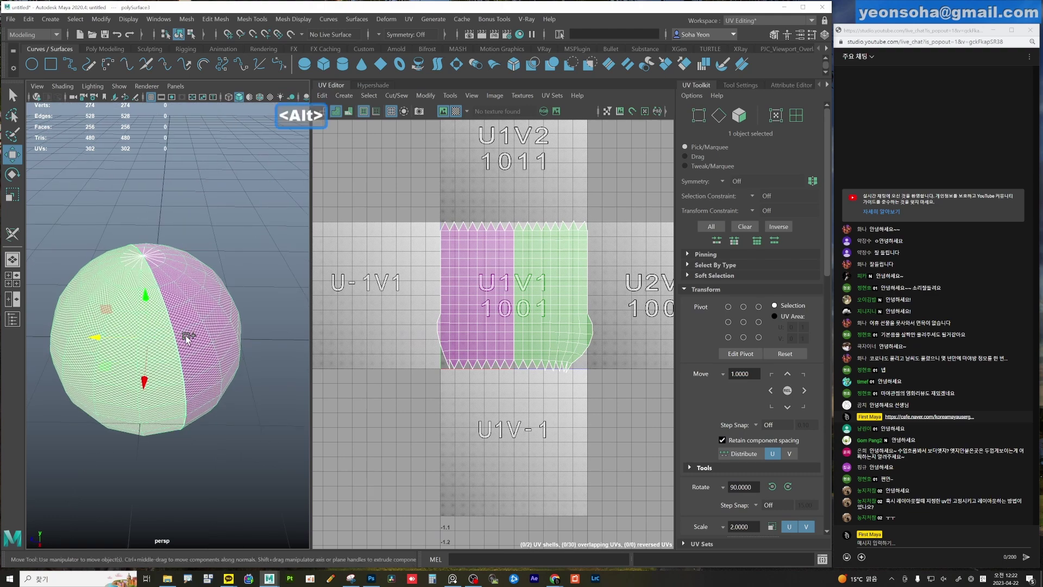
Lay out new UVs for the combined sphere as two overlapping half shells.
key(ctrl+shift+c)
key(w)
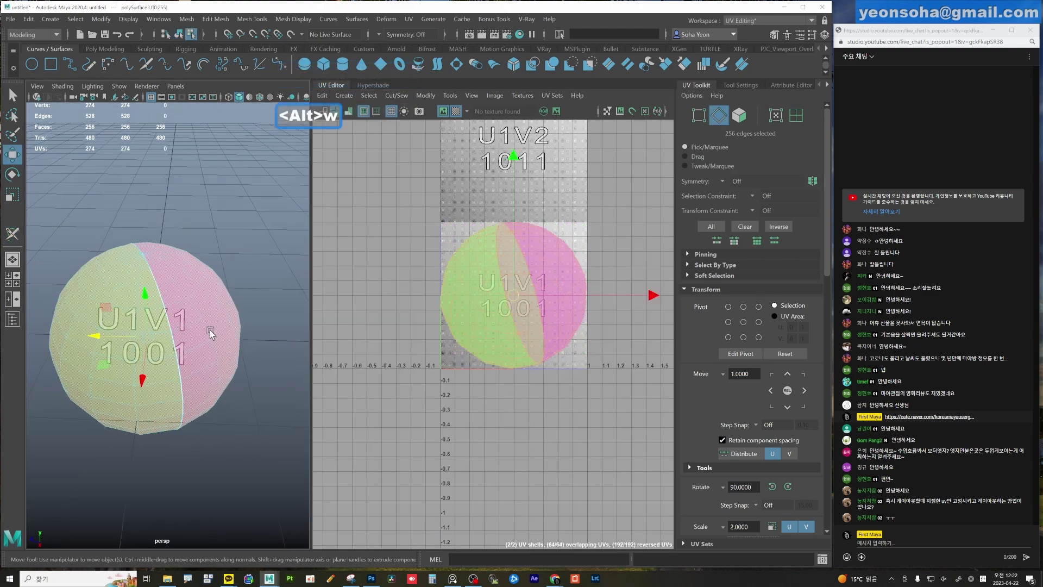
mouse_move(196, 326)
alt+right_down()
mouse_move(174, 341)
mouse_move(228, 334)
alt+right_up()
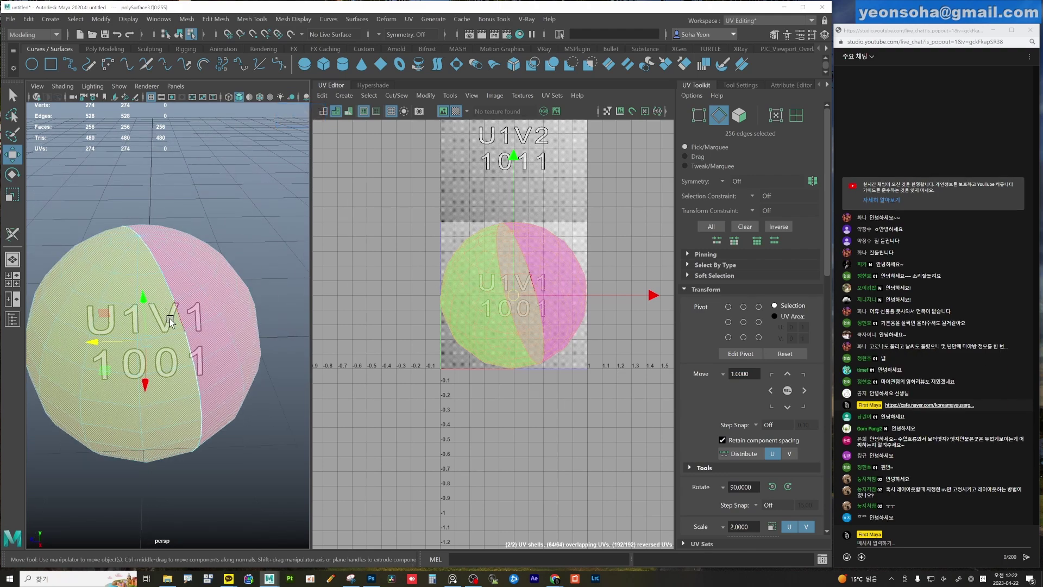
mouse_move(171, 322)
alt+right_down()
mouse_move(293, 309)
mouse_move(152, 270)
alt+right_up()
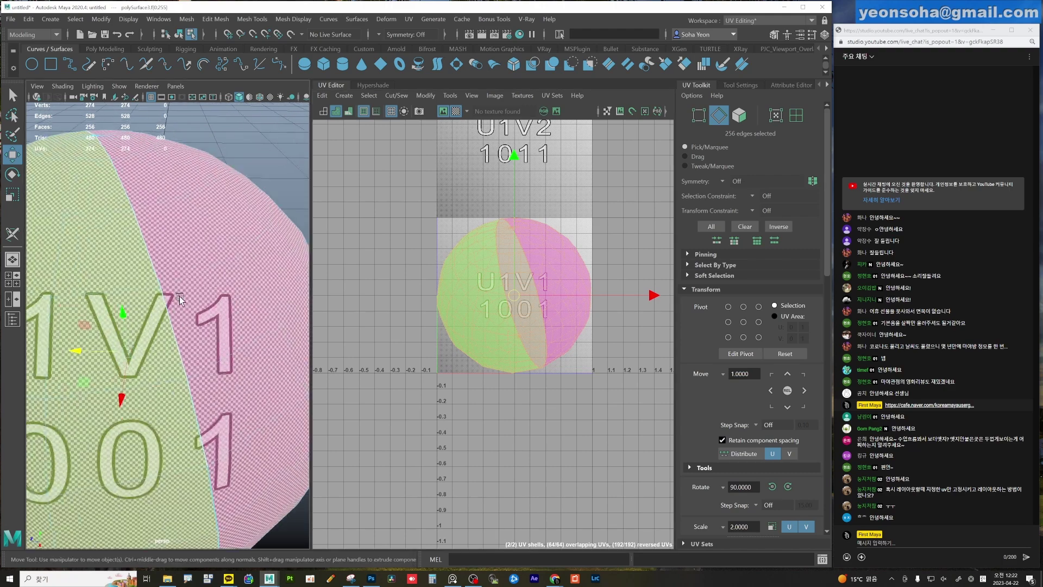
Move and sew the two UV halves together along one seam edge.
key(alt+2)
scroll(548, 317, up, 2)
click(547, 317)
scroll(547, 317, up, 1)
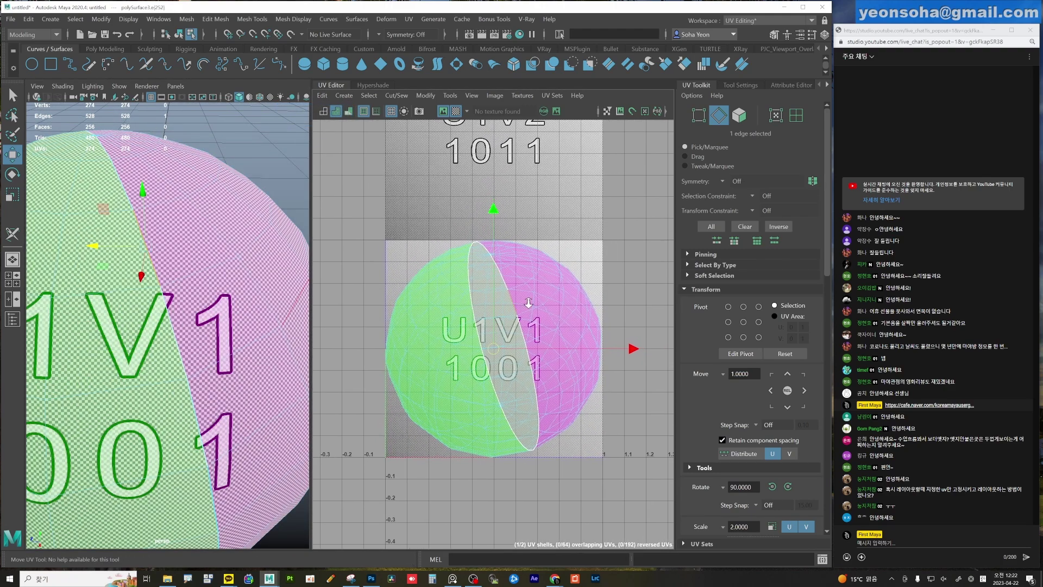
key(shift+s)
key(shift+s)
key(shift+s)
key(shift+v)
key(shift+v)
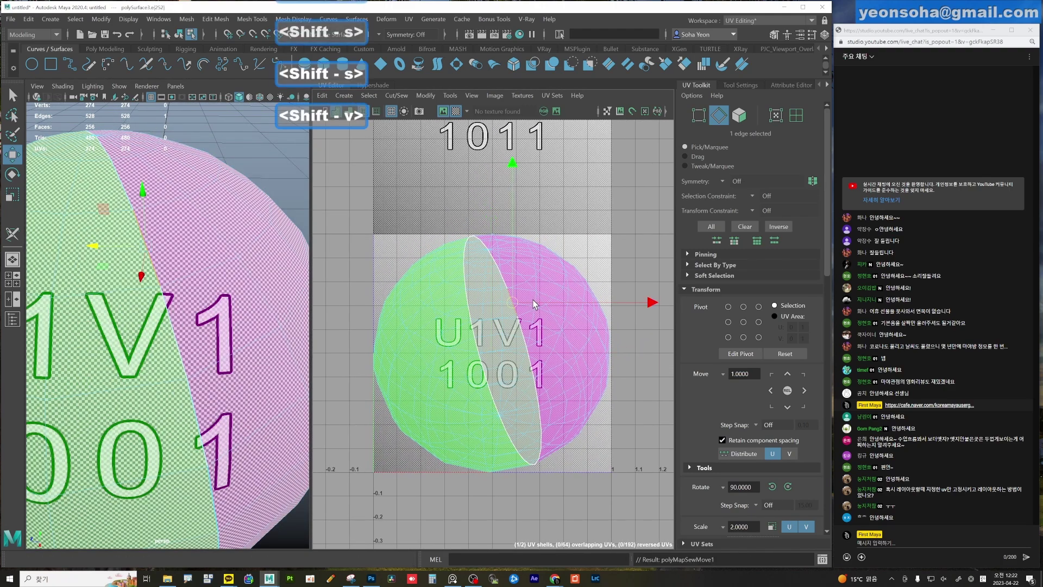
key(shift+v)
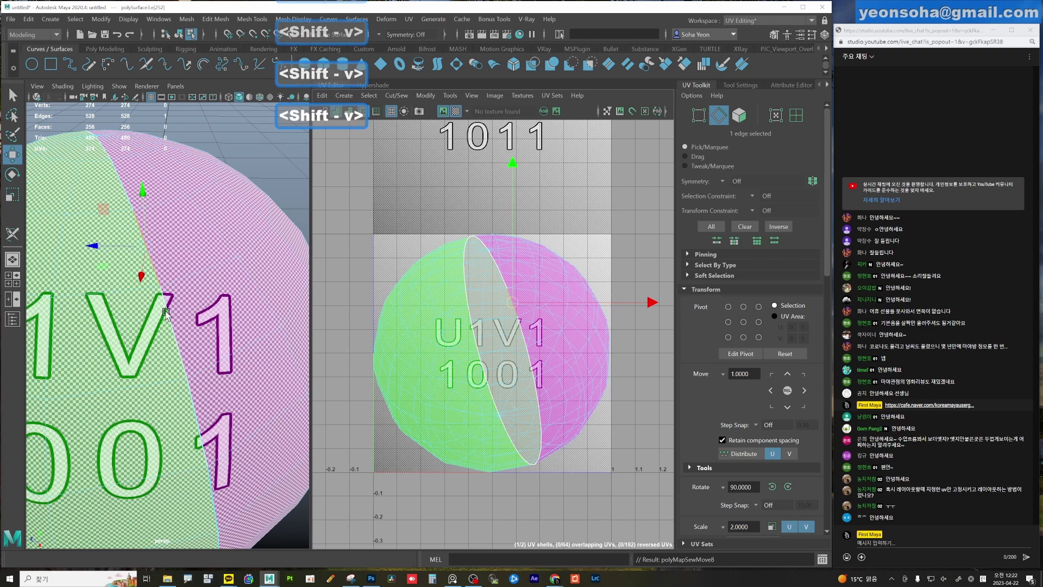
scroll(90, 277, down, 3)
Merge the overlapping vertices of the two sphere halves with a 0.01 threshold.
alt+drag(134, 302, 261, 240)
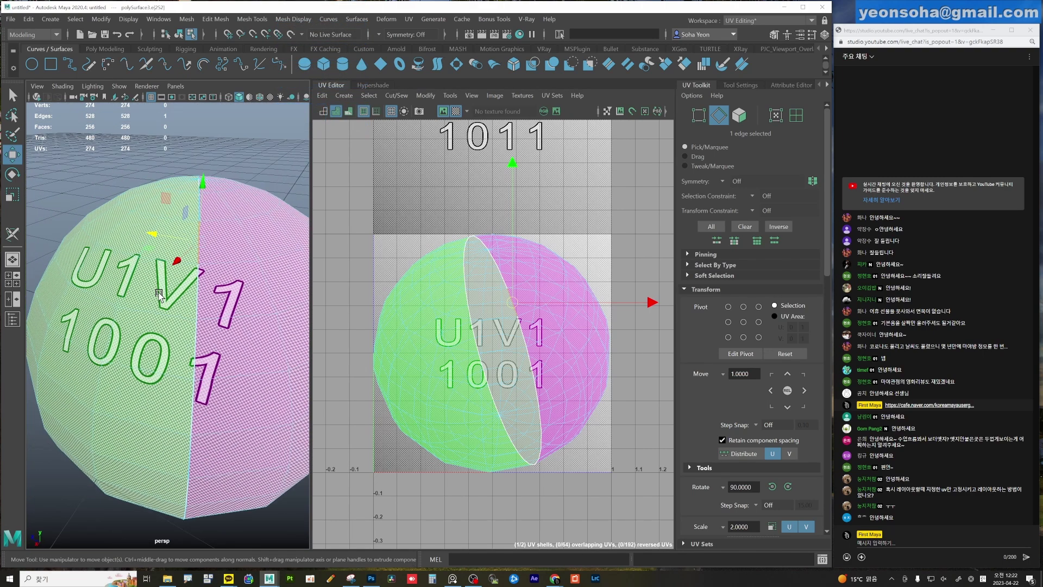
mouse_move(263, 260)
alt+right_down()
mouse_move(209, 315)
mouse_move(179, 304)
alt+right_up()
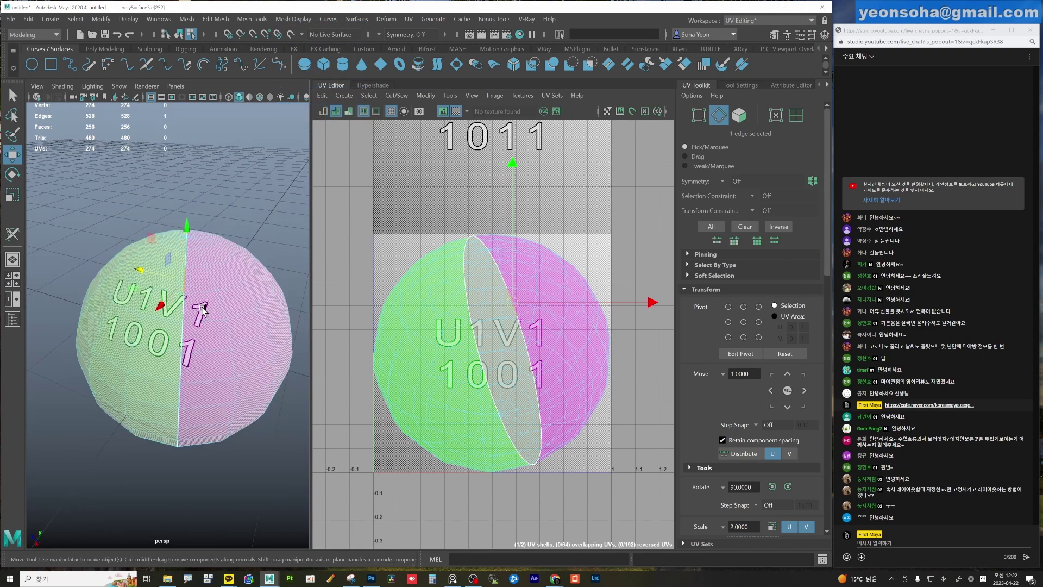
key(F9)
key(ctrl+q)
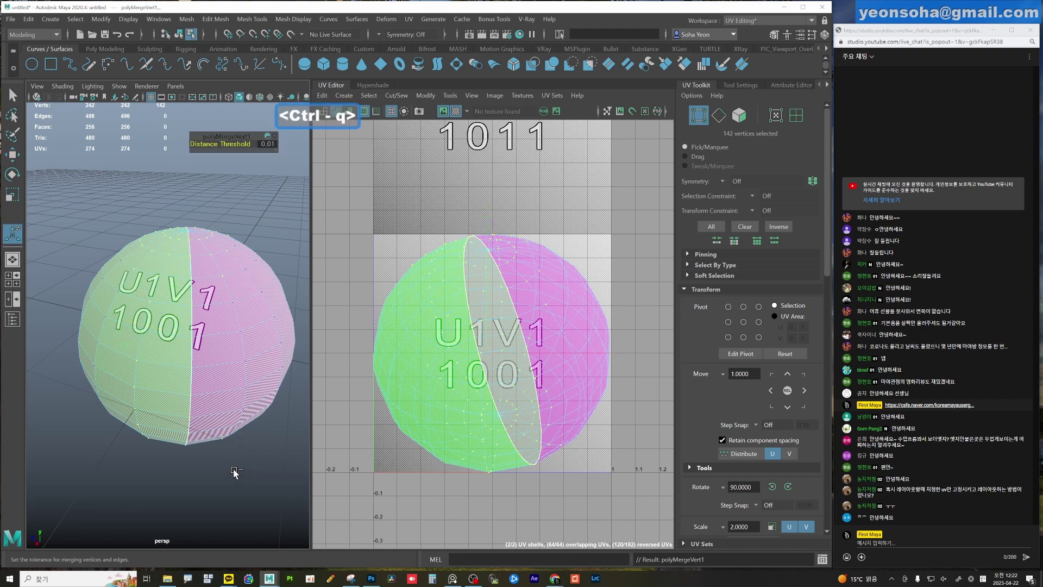
Sew the remaining seam edge so the green and pink shells form one circle.
alt+drag(255, 348, 206, 326)
key(alt+2)
click(205, 330)
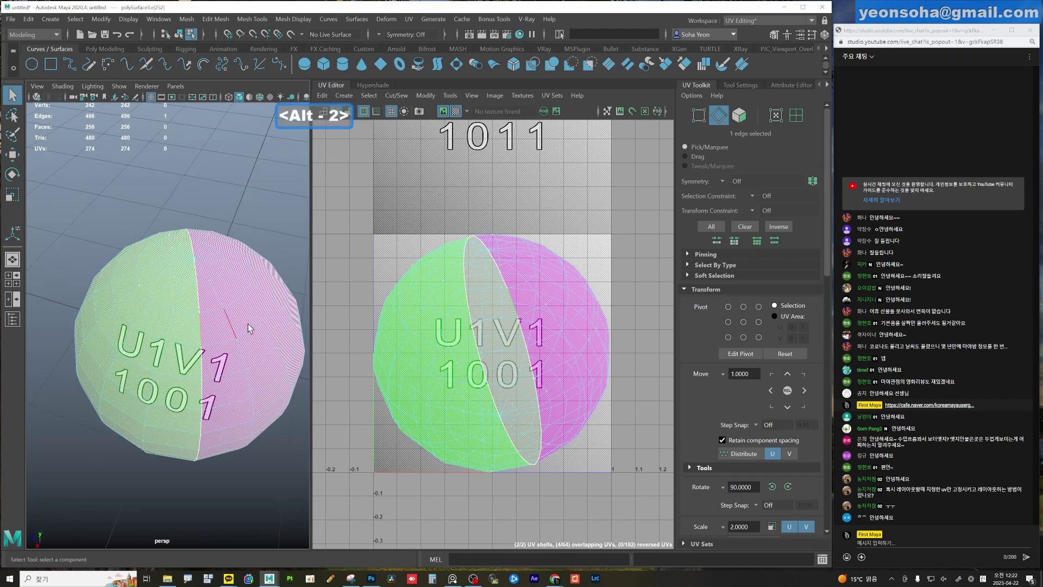
key(shift+s)
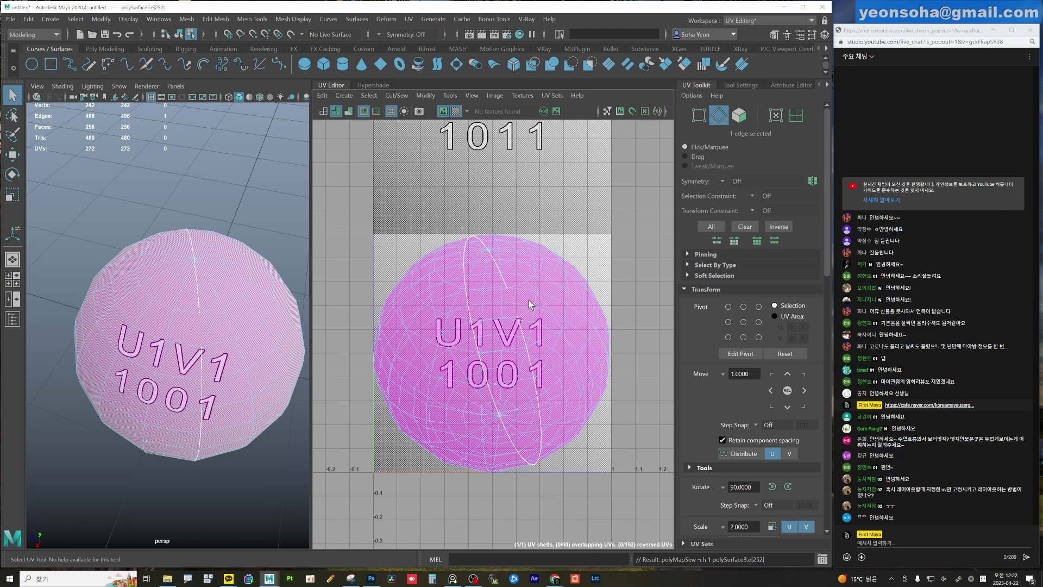
scroll(531, 305, up, 3)
scroll(489, 309, up, 2)
alt+right_drag(481, 307, 508, 305)
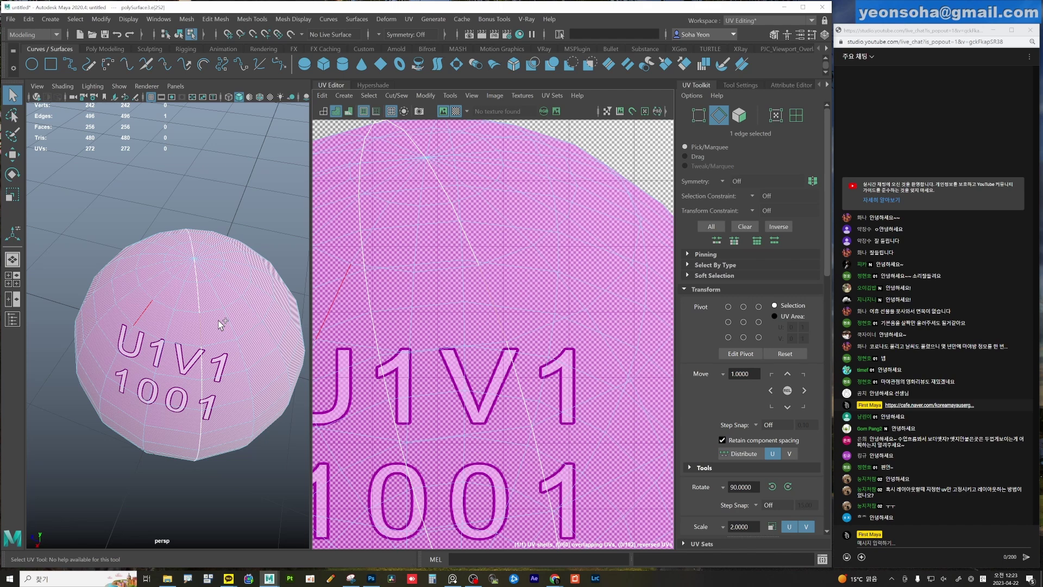
key(alt)
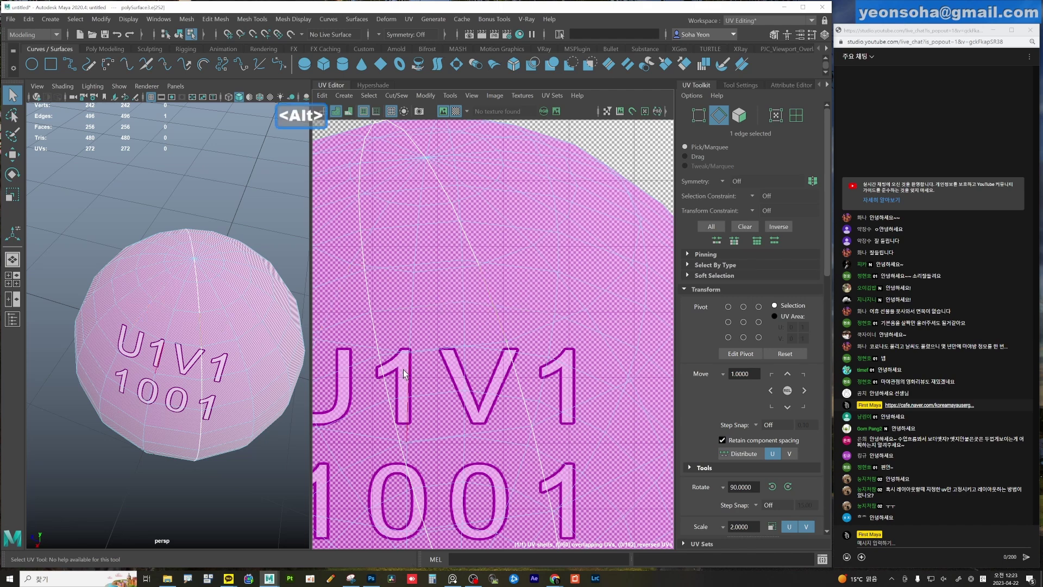
scroll(179, 348, down, 3)
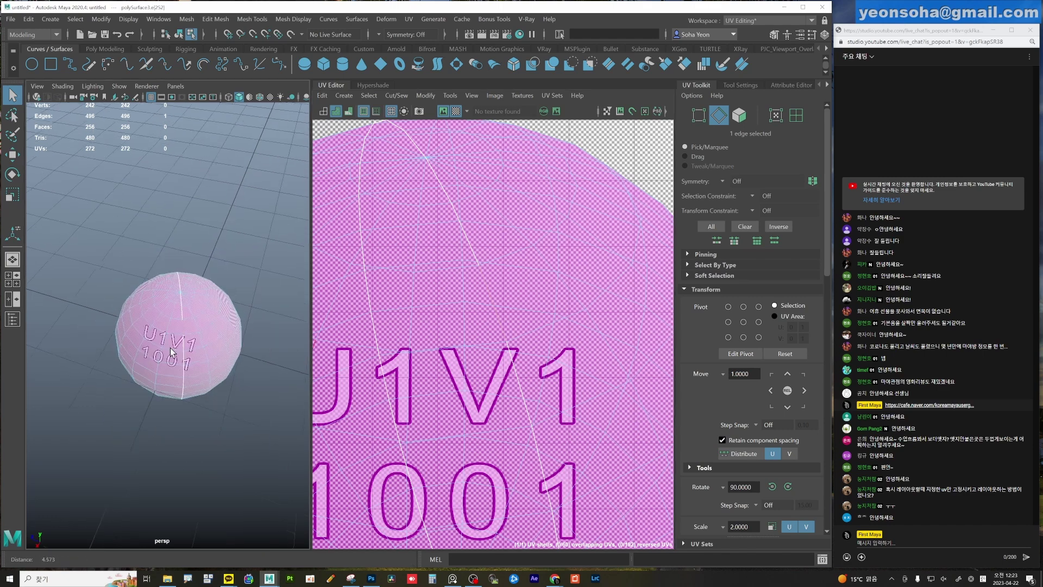
alt+drag(179, 288, 174, 339)
scroll(182, 348, up, 3)
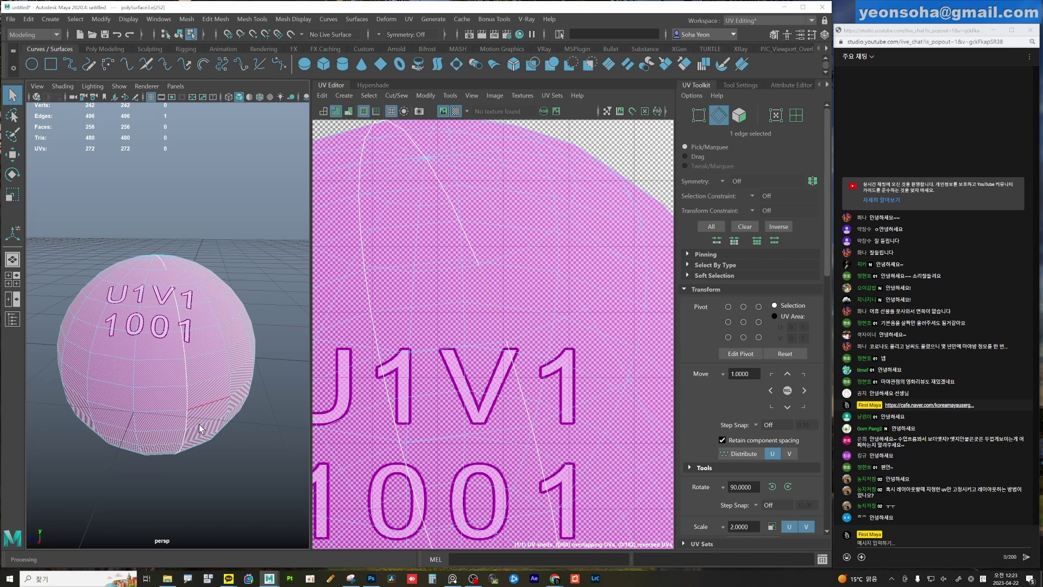
scroll(201, 426, down, 3)
scroll(184, 419, down, 2)
scroll(499, 387, down, 4)
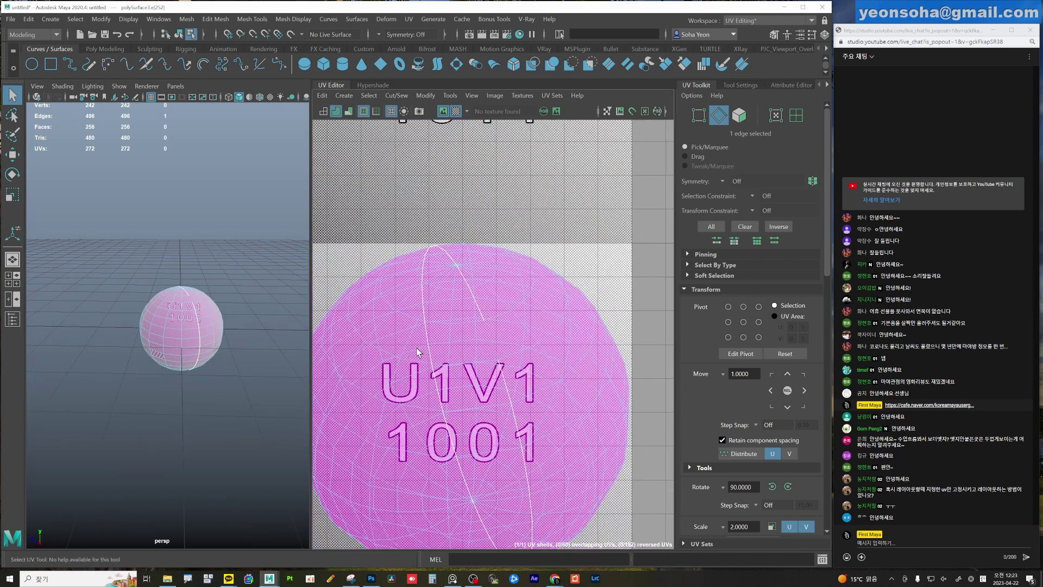
scroll(503, 311, down, 2)
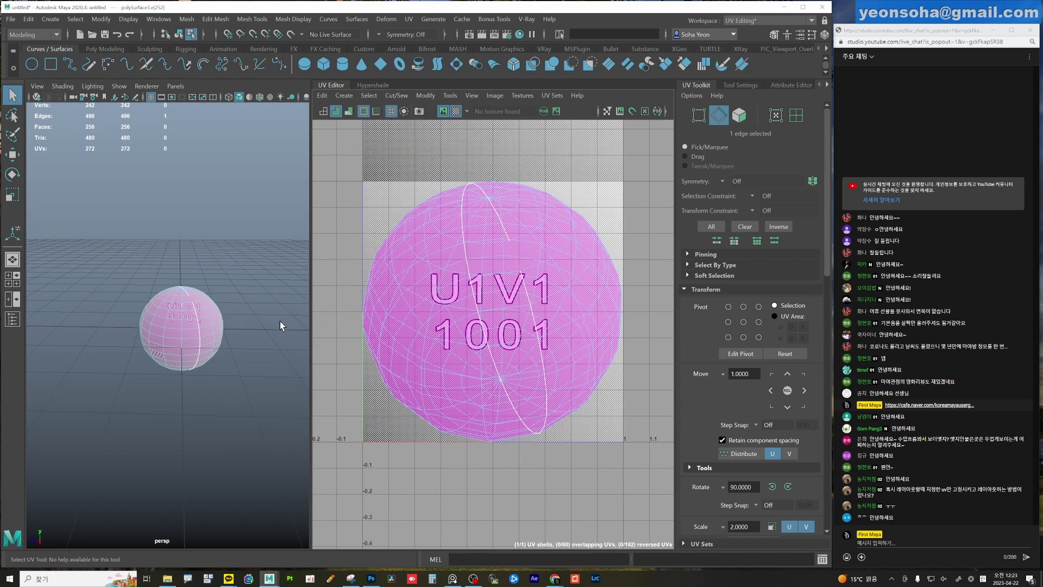
scroll(173, 318, up, 1)
scroll(195, 318, up, 2)
scroll(215, 335, up, 2)
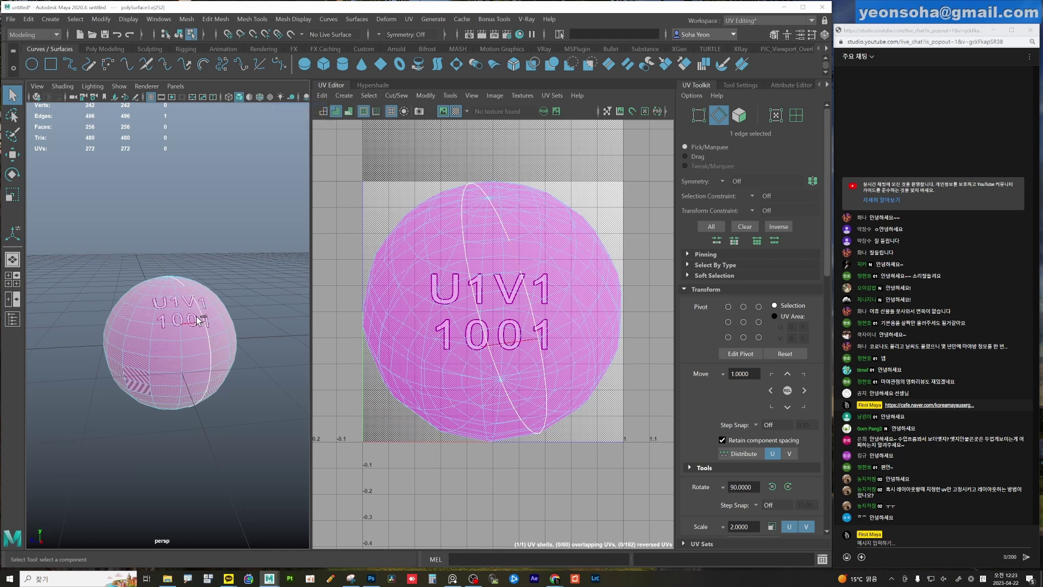
key(F8)
alt+drag(199, 321, 222, 341)
alt+right_drag(223, 341, 265, 343)
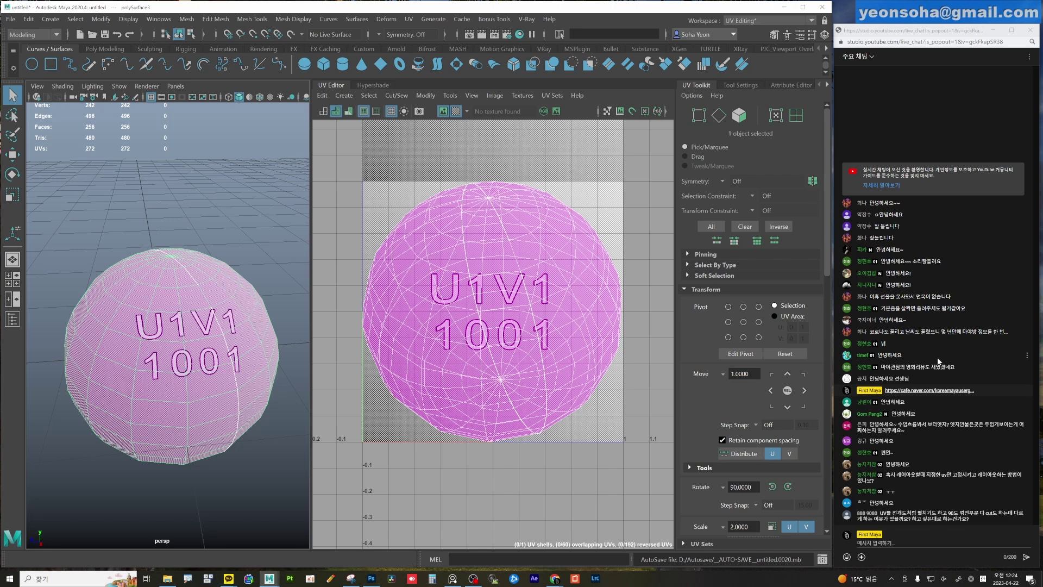
Replace the sphere with a cube scaled about four times taller.
scroll(158, 332, down, 5)
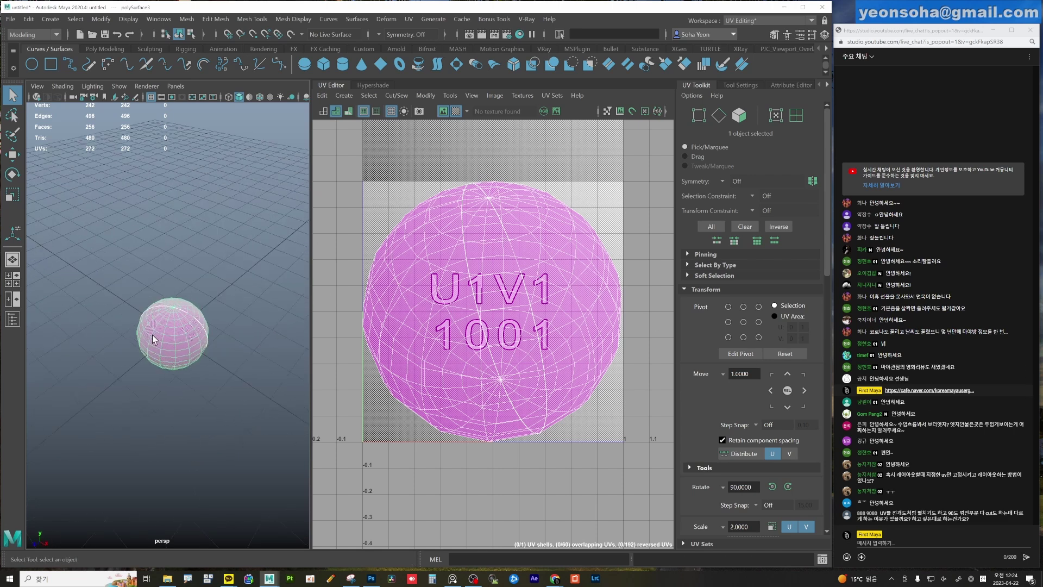
key(Delete)
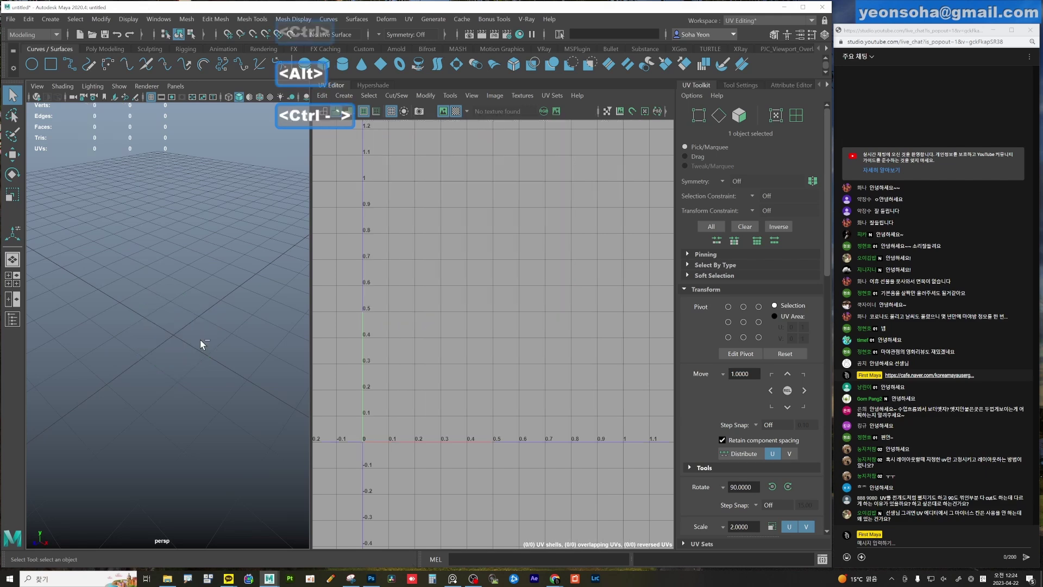
shift+right_click(166, 304)
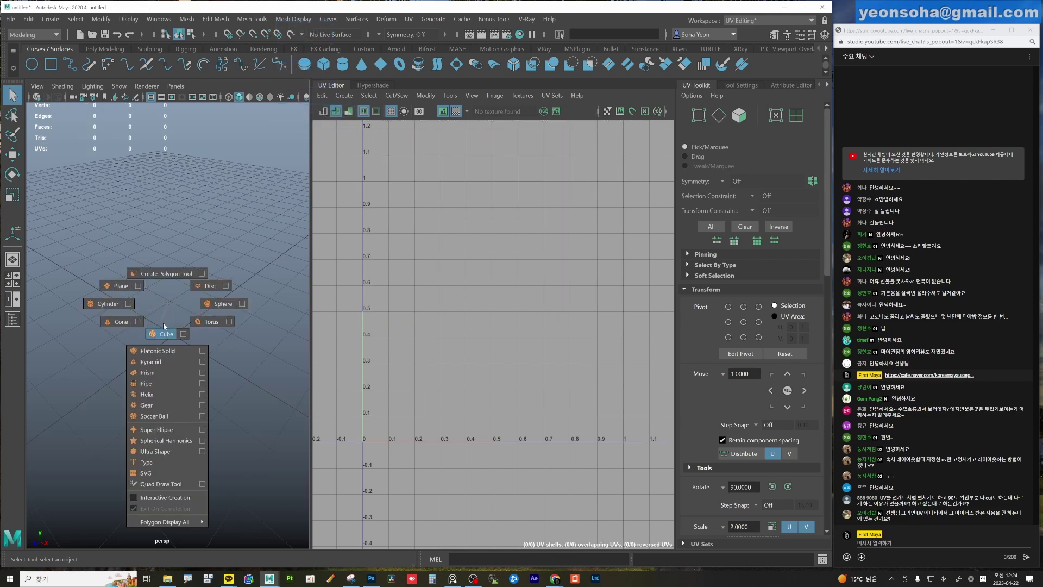
key(r)
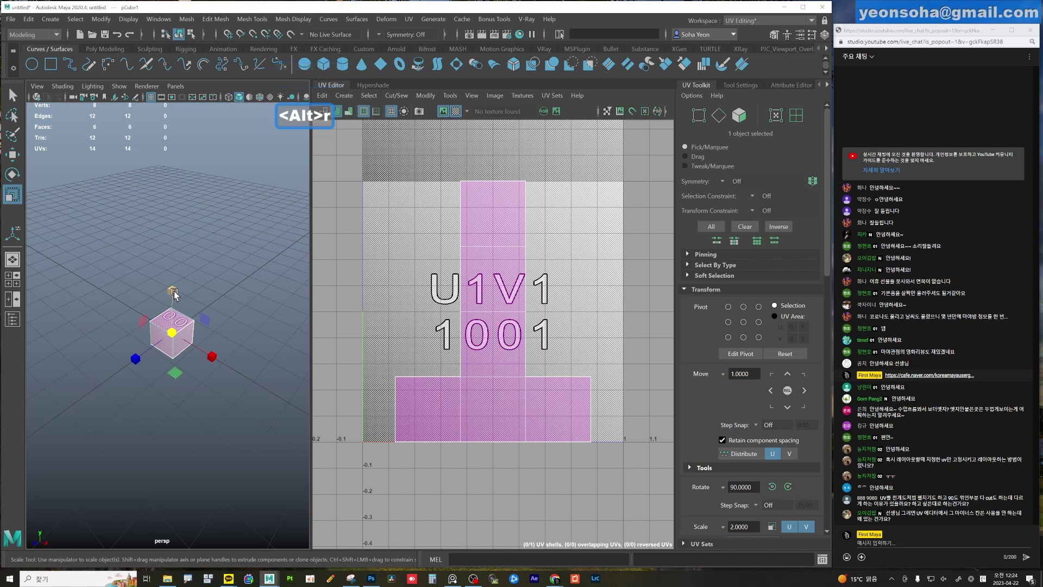
drag(172, 299, 174, 126)
mouse_move(201, 352)
alt+mouse_down()
mouse_move(223, 368)
mouse_move(191, 371)
alt+mouse_up()
Make the box see-through and apply Automatic UV projection into six shells.
key(alt+d)
key(shift+1)
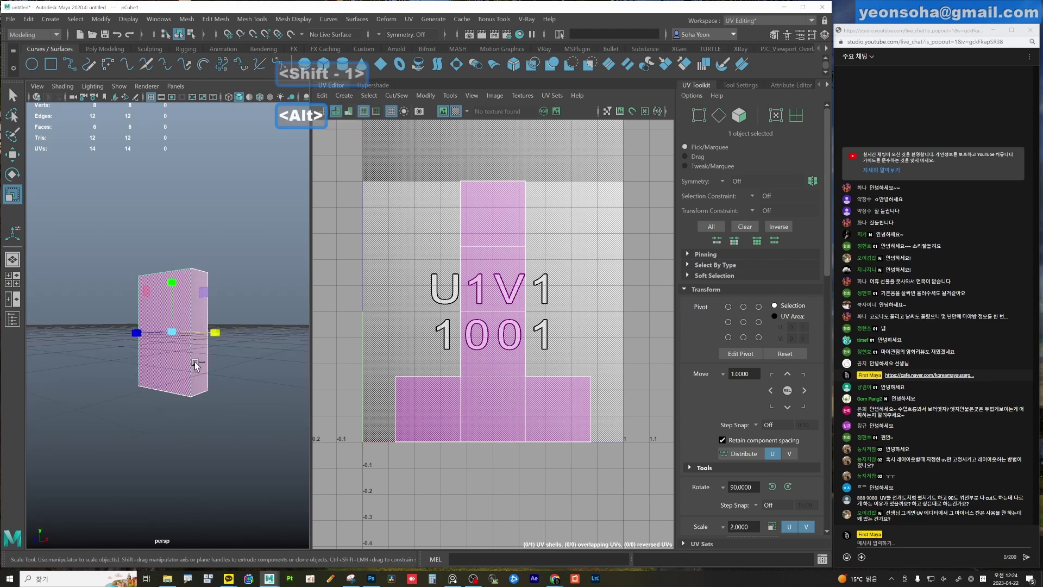
key(ctrl+shift+a)
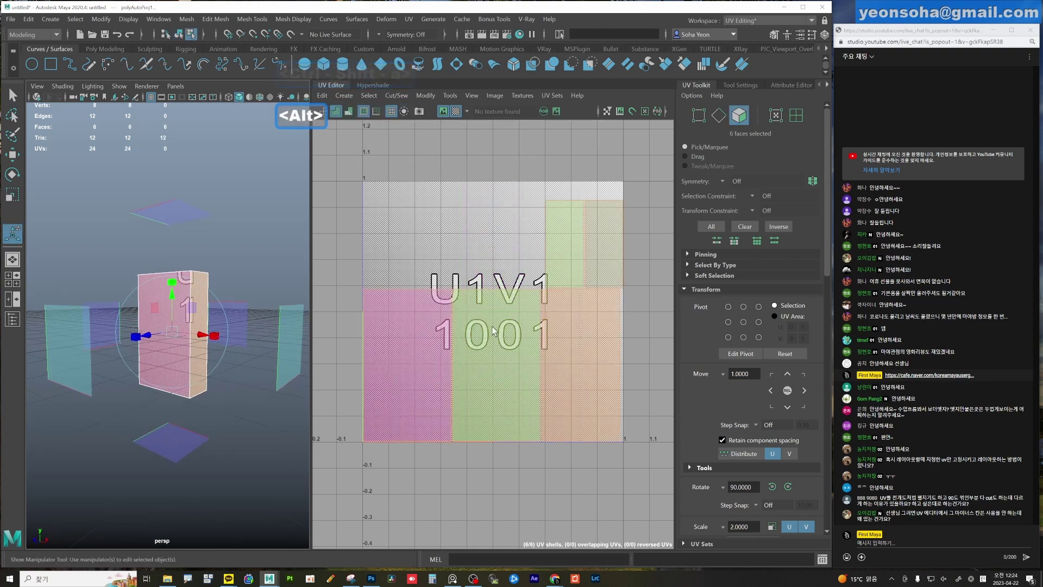
mouse_move(163, 261)
alt+mouse_down()
mouse_move(187, 327)
mouse_move(196, 311)
alt+mouse_up()
Select the vertical corner edge between the box's two front faces.
click(193, 311)
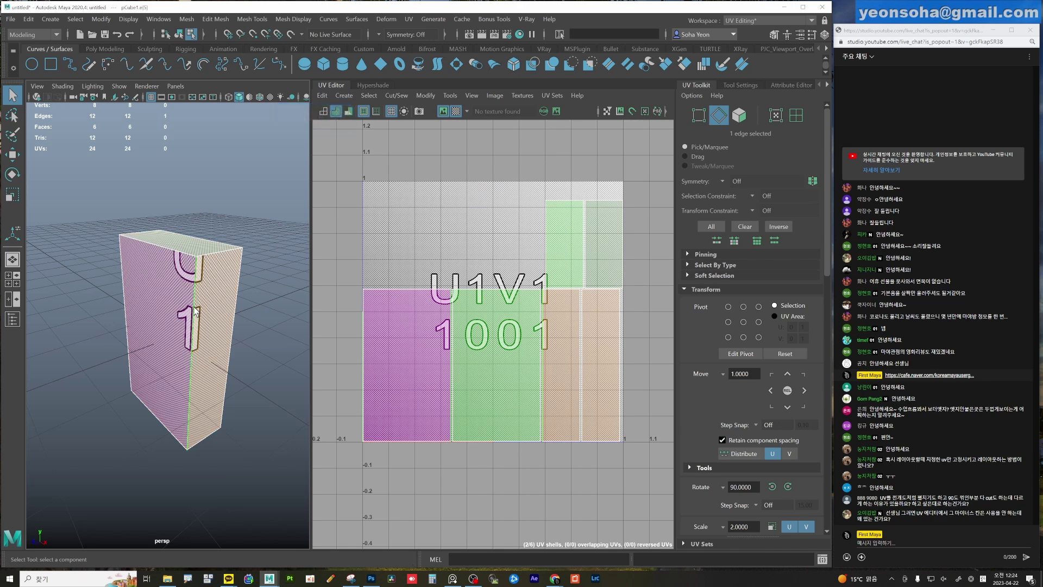
scroll(195, 311, down, 3)
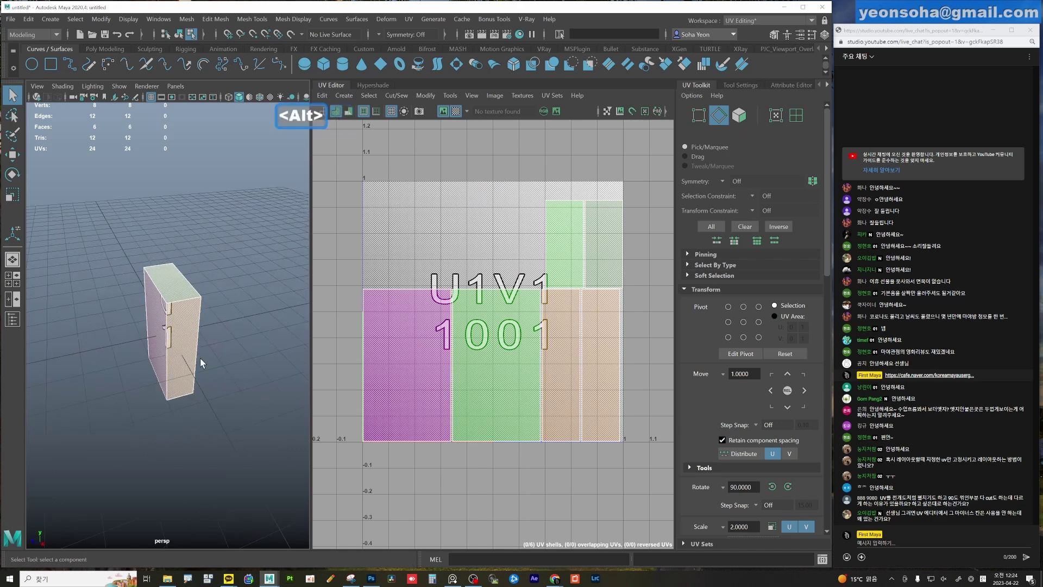
mouse_move(200, 358)
alt+mouse_down()
mouse_move(208, 291)
mouse_move(248, 348)
mouse_move(107, 361)
mouse_move(169, 361)
alt+mouse_up()
scroll(163, 368, up, 3)
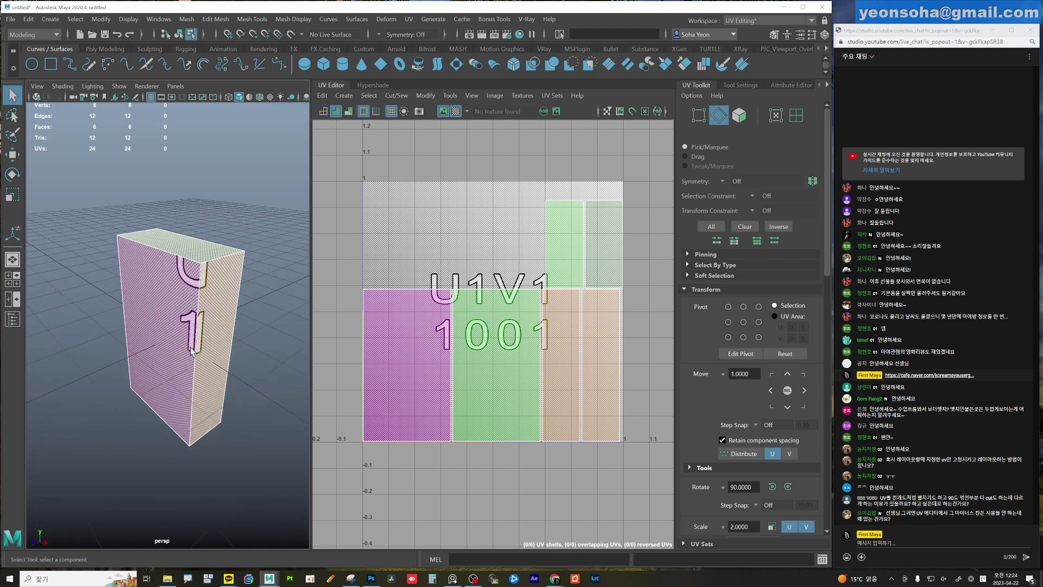
mouse_move(246, 316)
alt+mouse_down()
mouse_move(217, 310)
mouse_move(216, 326)
alt+mouse_up()
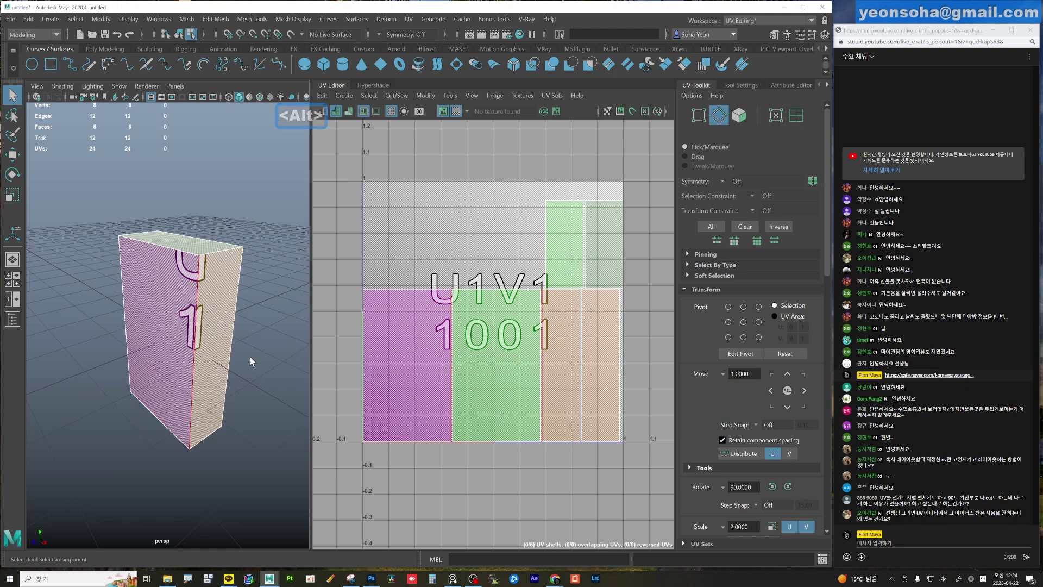
alt+drag(250, 356, 167, 333)
scroll(167, 333, down, 2)
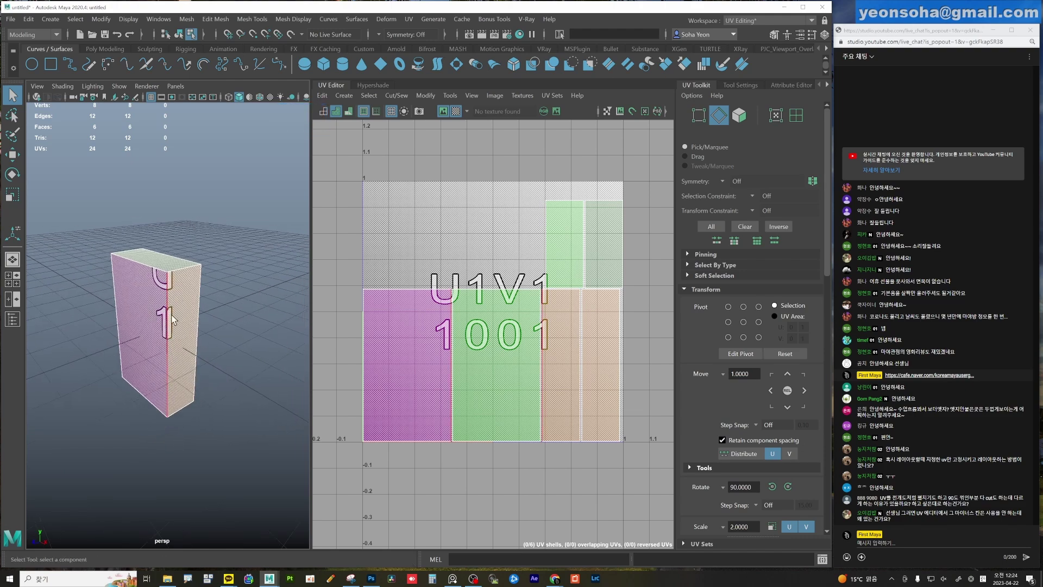
scroll(169, 299, up, 3)
scroll(161, 298, up, 3)
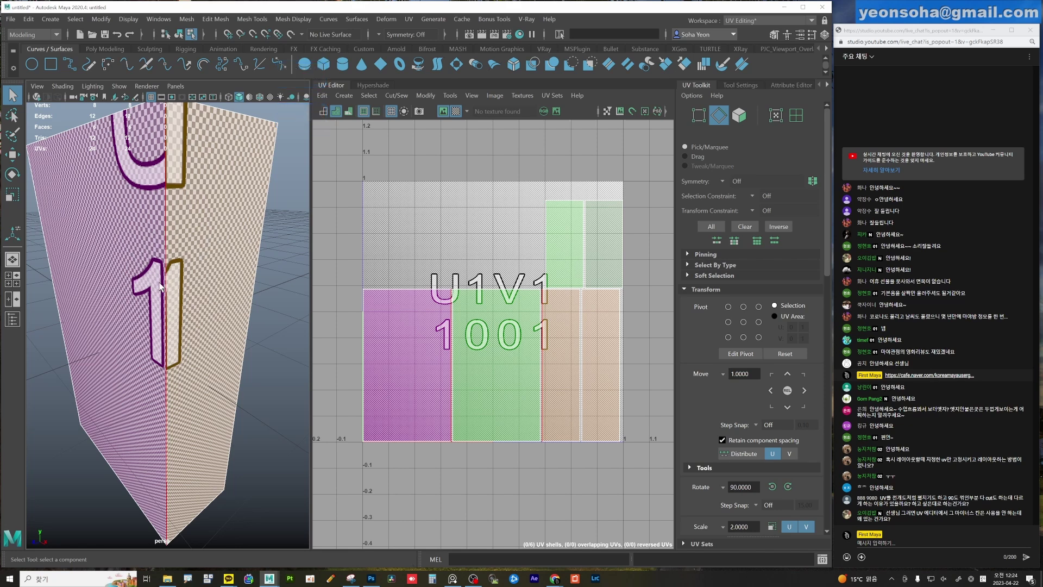
key(alt)
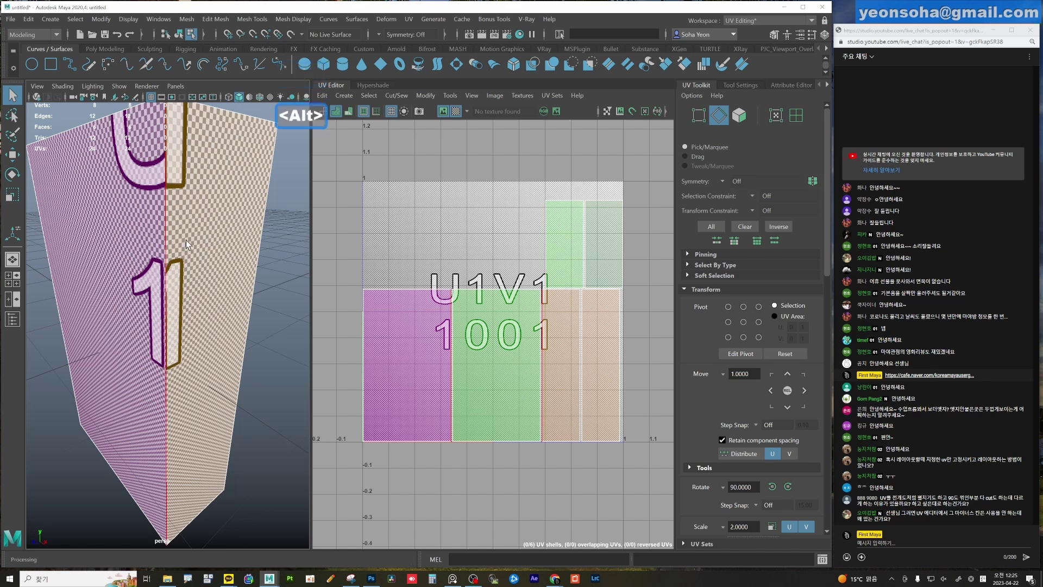
alt+drag(186, 244, 182, 287)
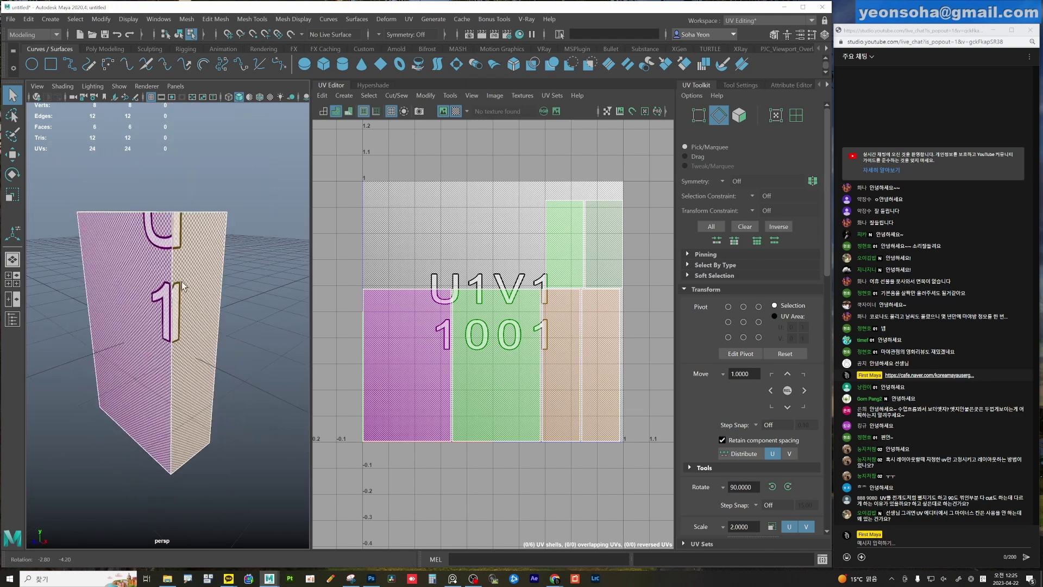
key(alt)
click(172, 291)
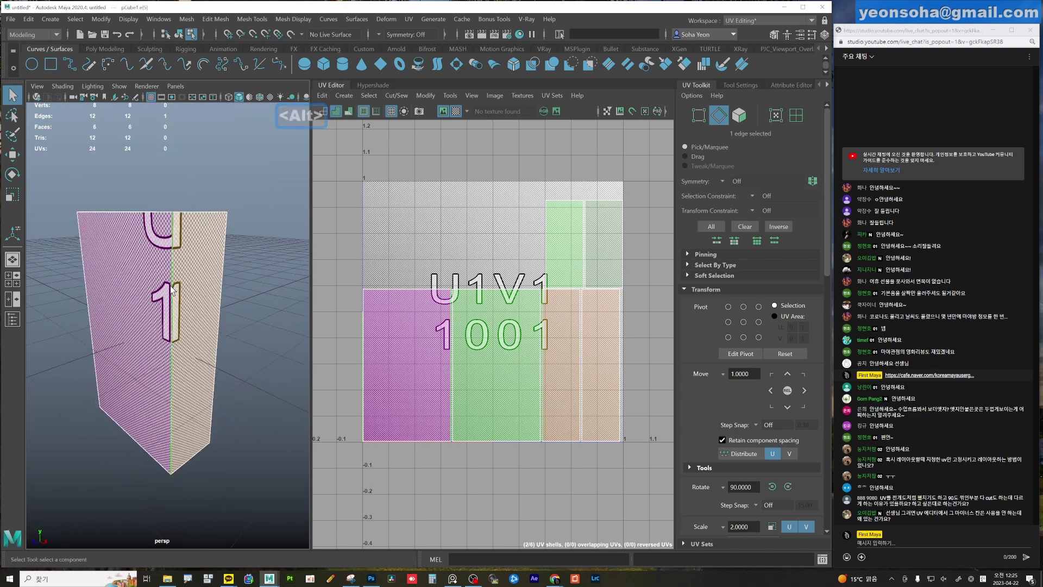
key(shift+v)
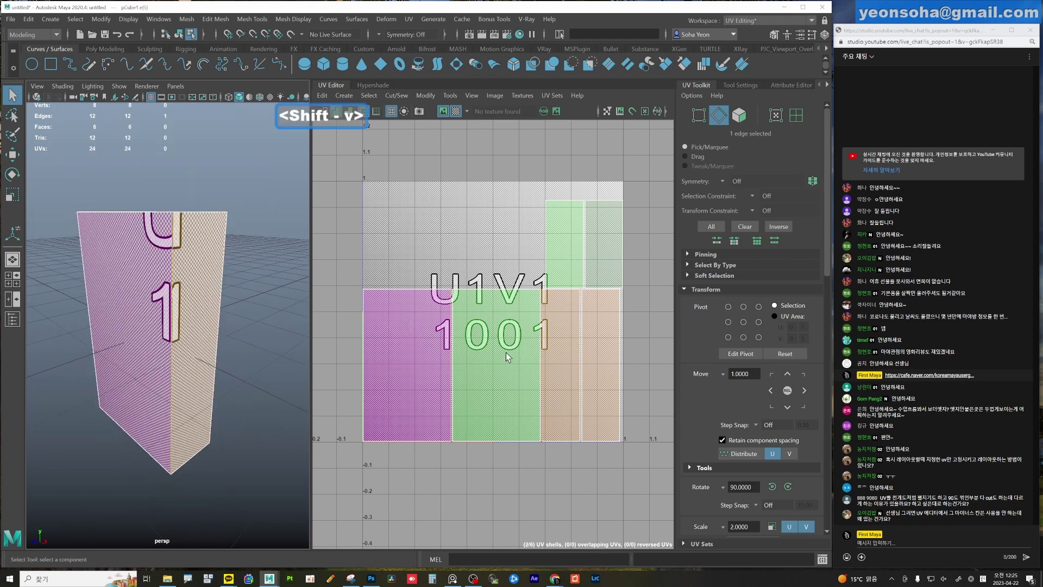
key(r)
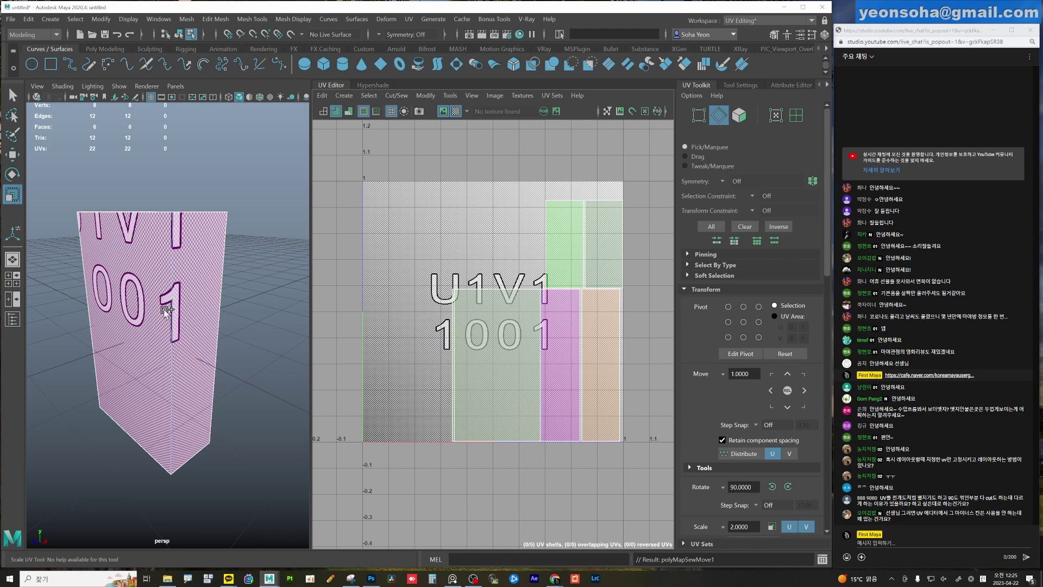
key(ctrl+z)
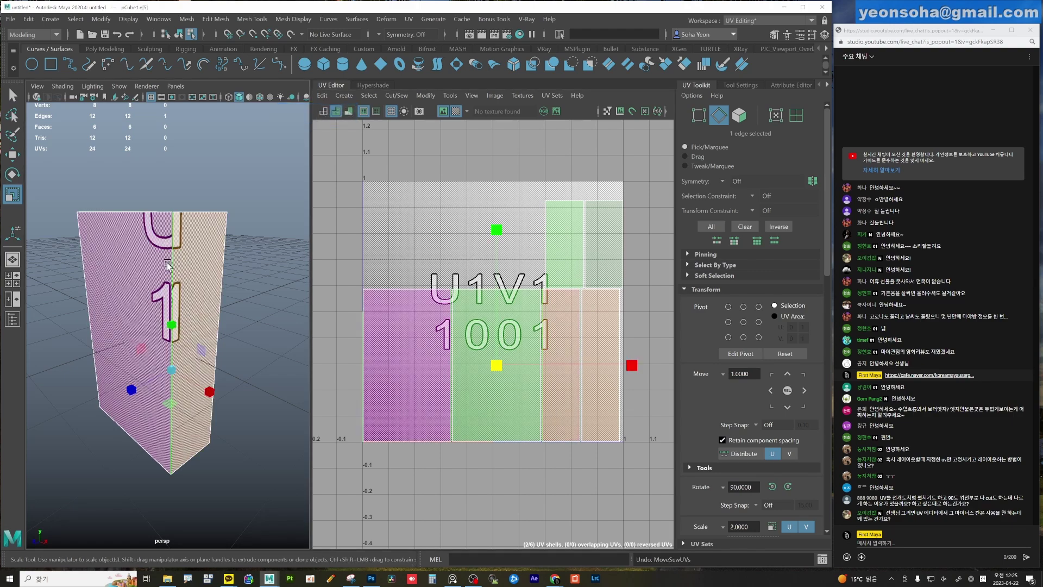
mouse_move(170, 330)
alt+mouse_down()
mouse_move(169, 293)
mouse_move(127, 272)
mouse_move(112, 329)
mouse_move(193, 357)
alt+mouse_up()
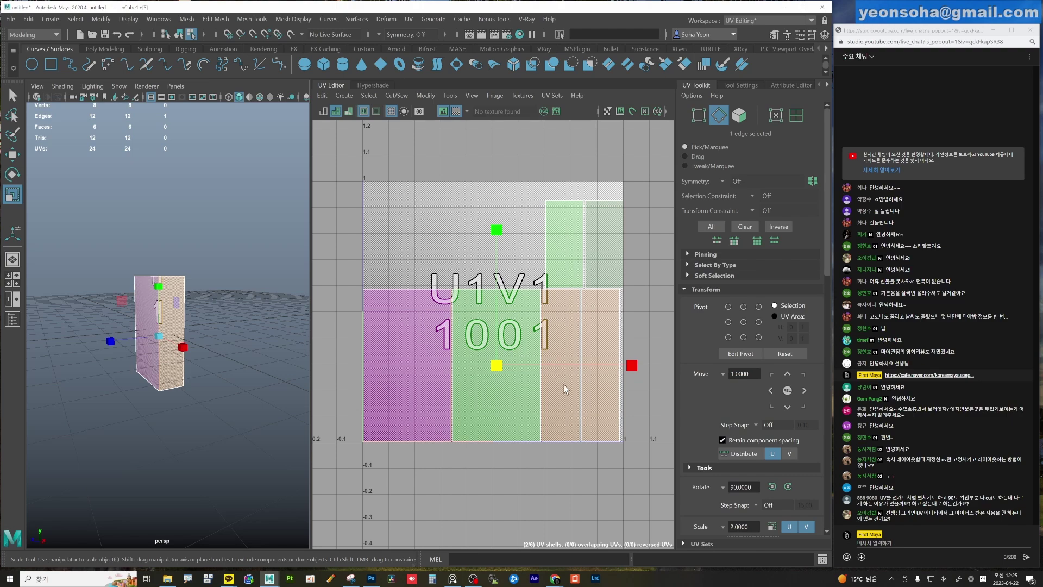
scroll(568, 397, down, 3)
scroll(573, 405, down, 2)
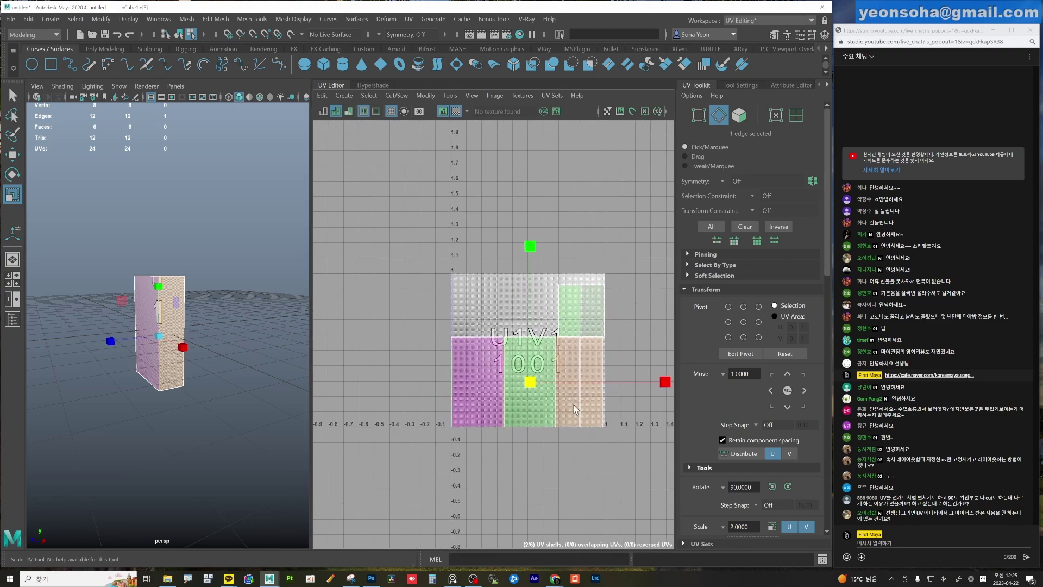
alt+middle_drag(578, 402, 555, 416)
scroll(501, 408, down, 3)
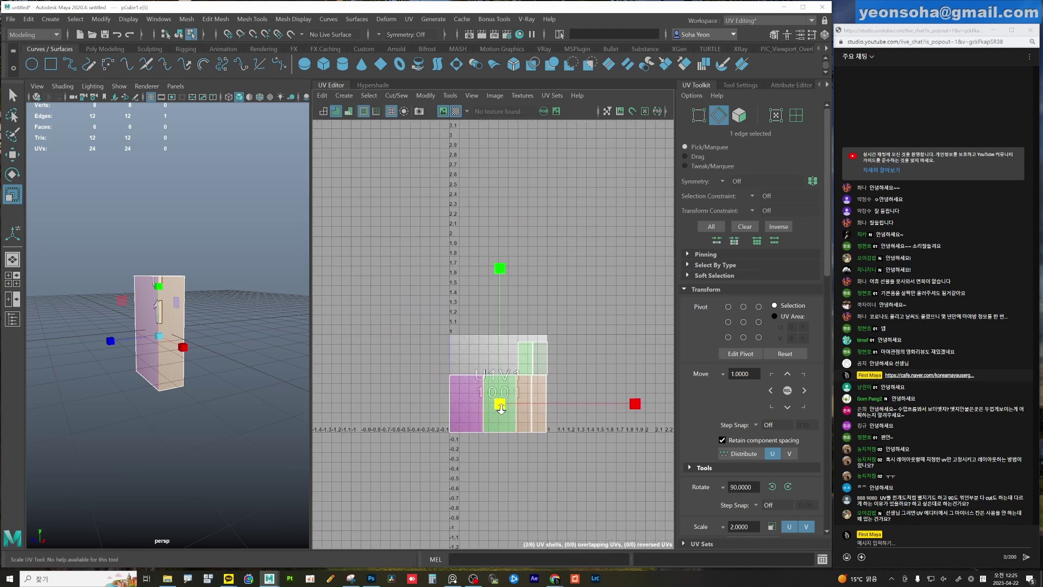
scroll(483, 391, down, 1)
scroll(467, 353, down, 2)
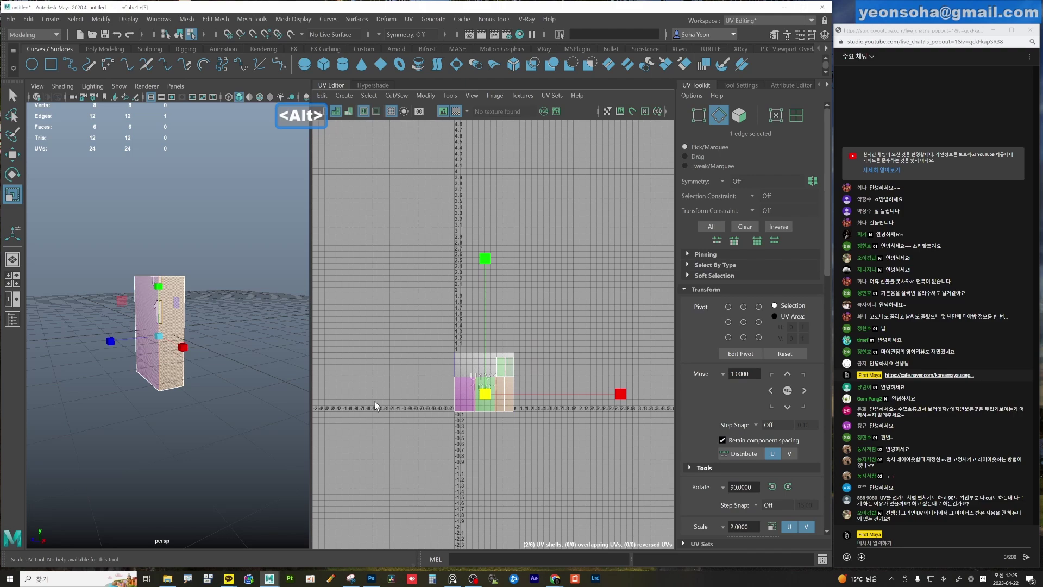
alt+middle_drag(375, 405, 352, 374)
scroll(416, 418, up, 2)
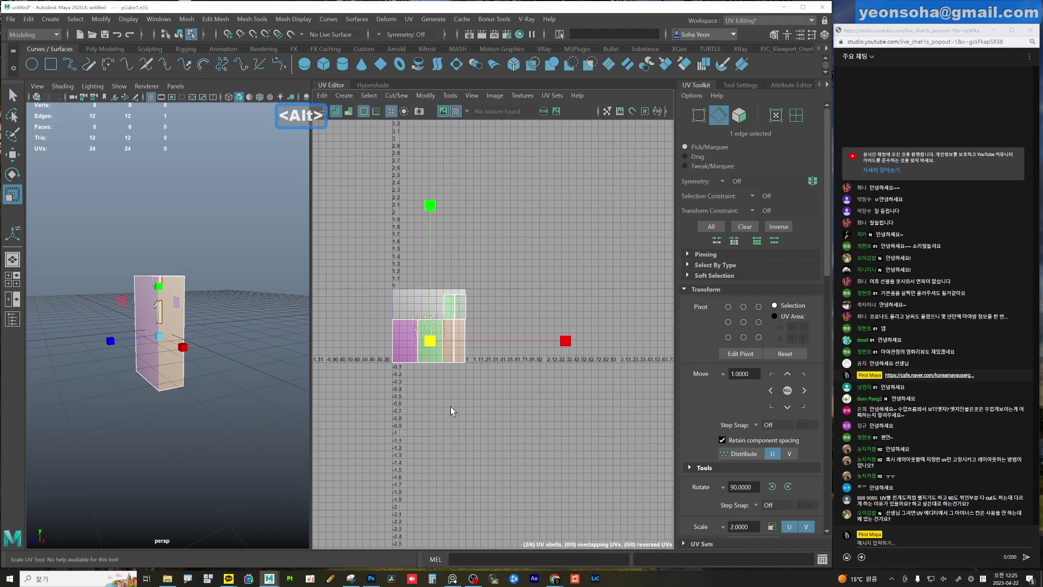
alt+middle_drag(451, 407, 514, 346)
scroll(556, 376, up, 2)
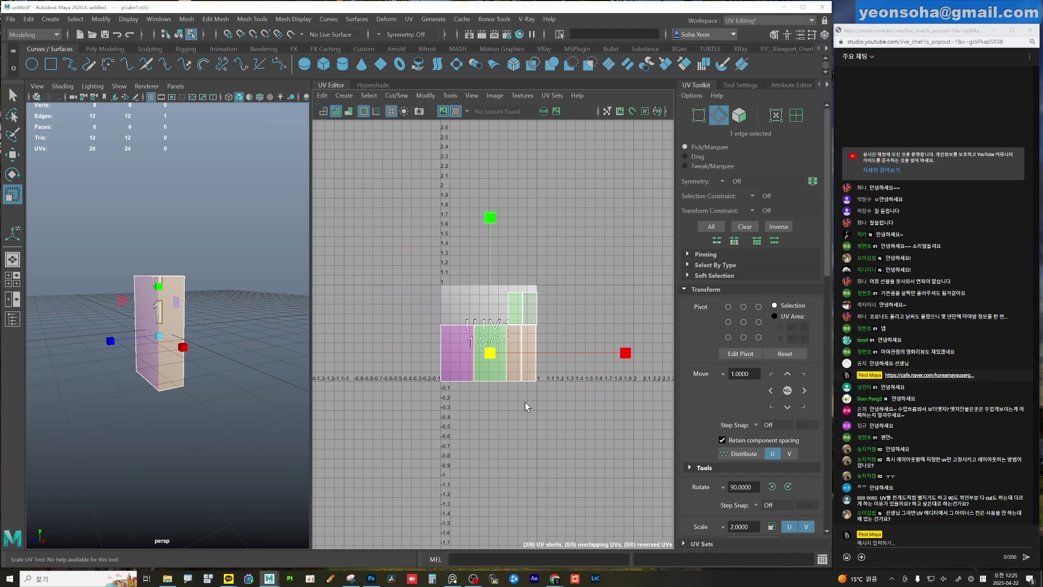
scroll(434, 391, down, 4)
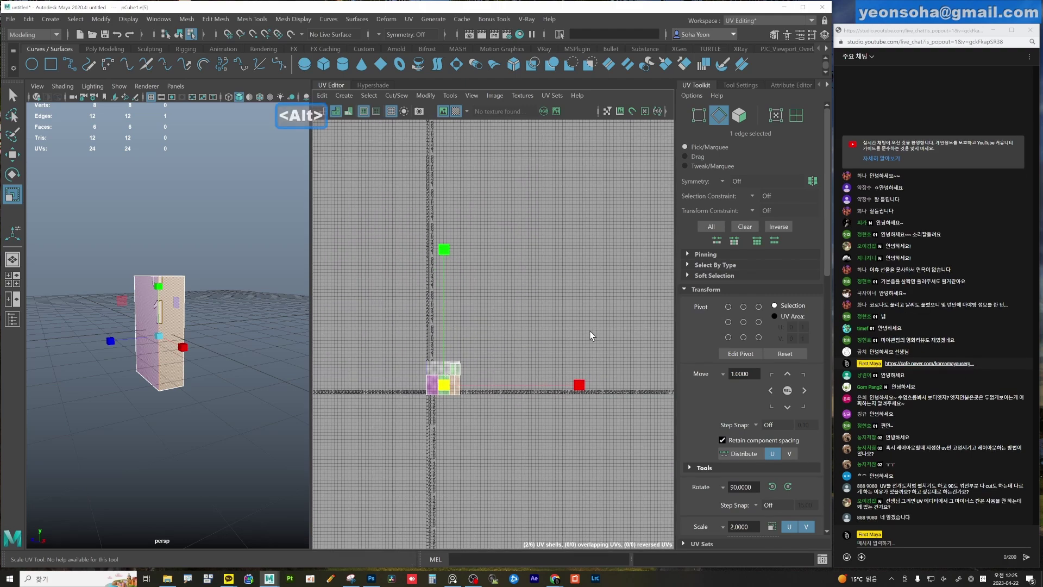
alt+middle_drag(586, 337, 383, 386)
click(369, 385)
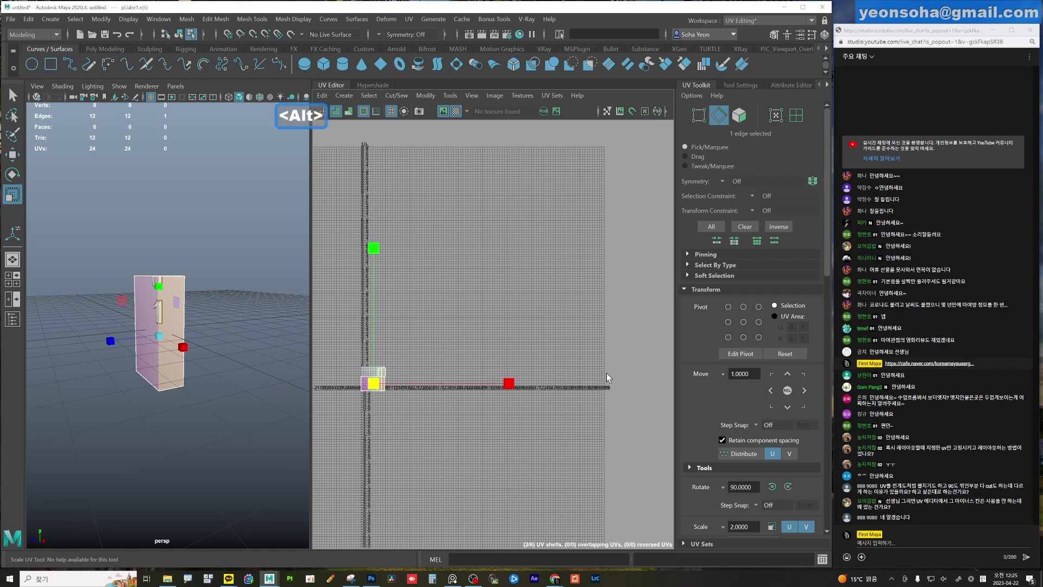
mouse_move(605, 377)
alt+middle_down()
mouse_move(578, 384)
mouse_move(595, 405)
alt+middle_up()
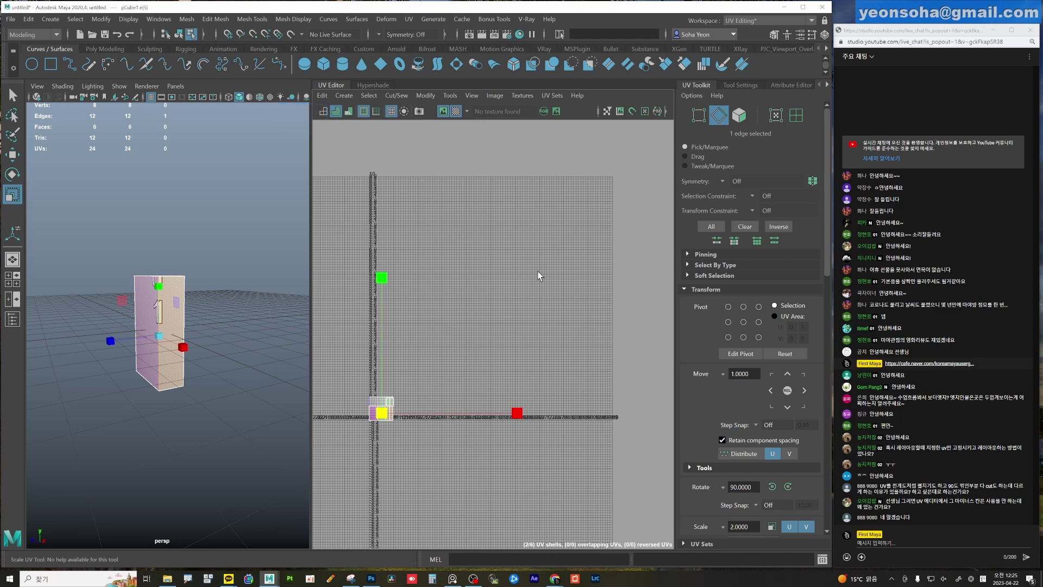
alt+middle_drag(455, 386, 438, 335)
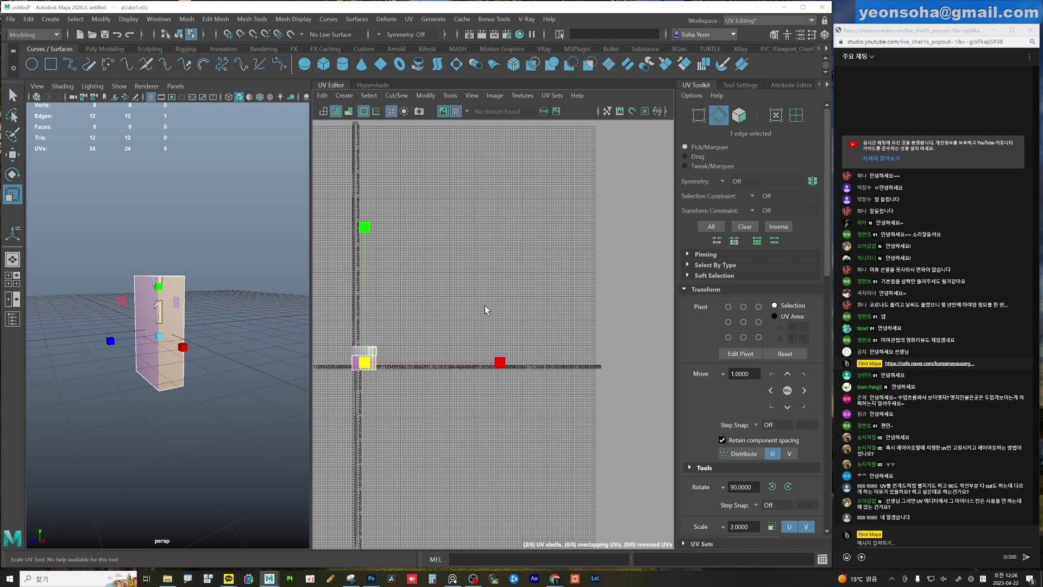
key(F7)
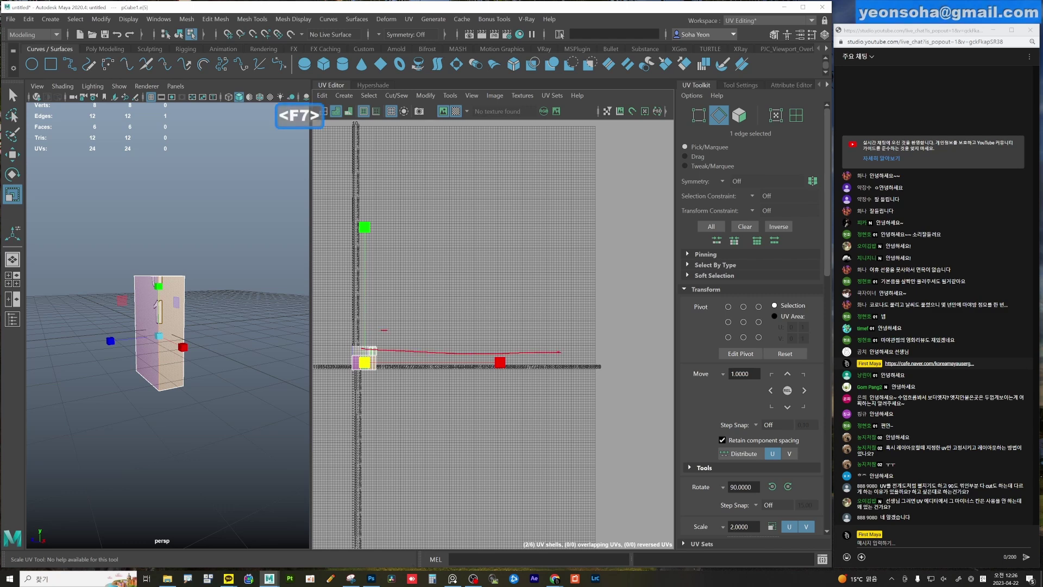
drag(386, 330, 577, 325)
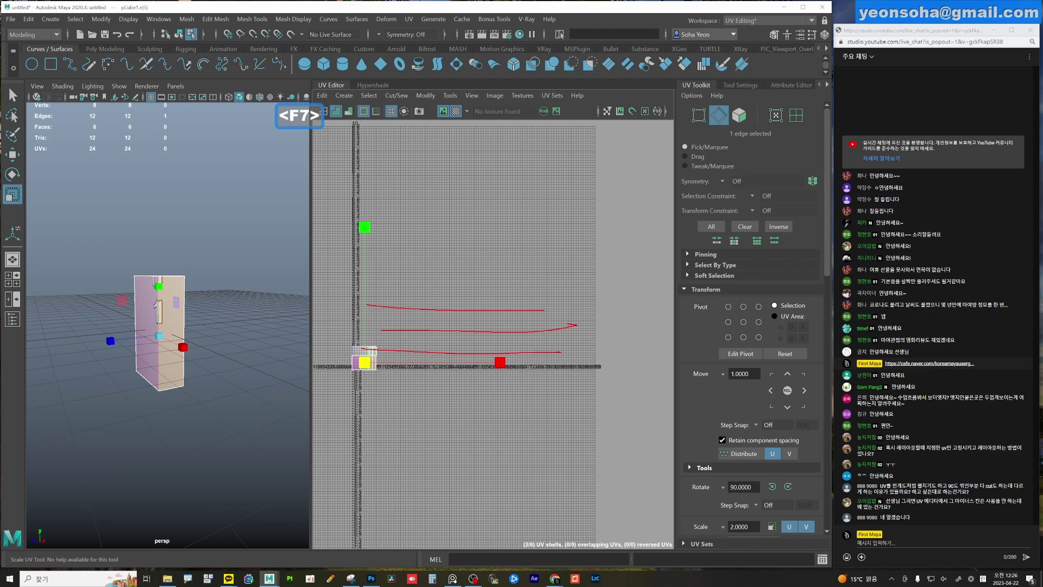
key(Escape)
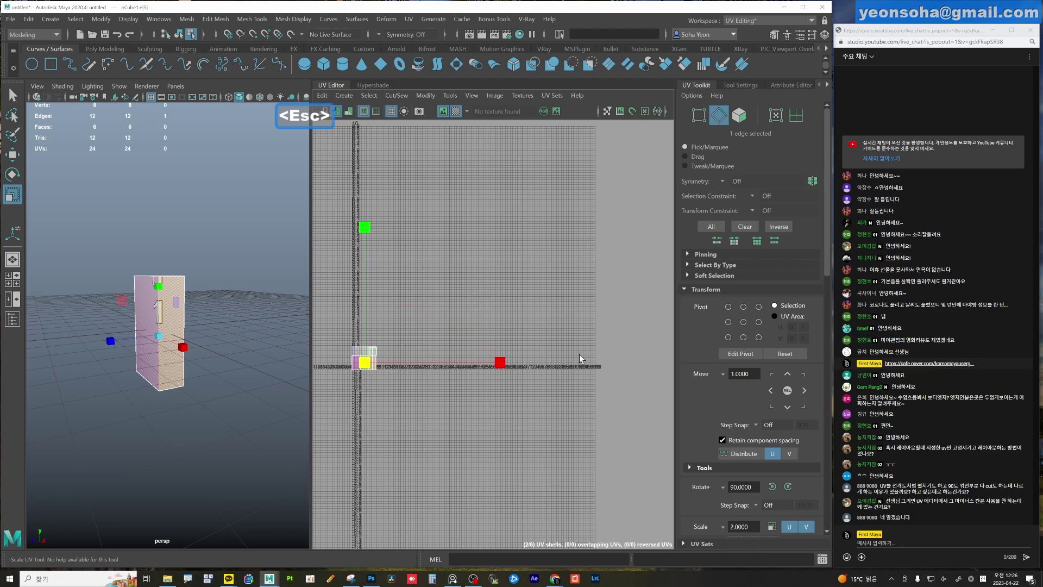
scroll(531, 328, down, 3)
scroll(575, 337, up, 3)
alt+middle_drag(575, 337, 628, 330)
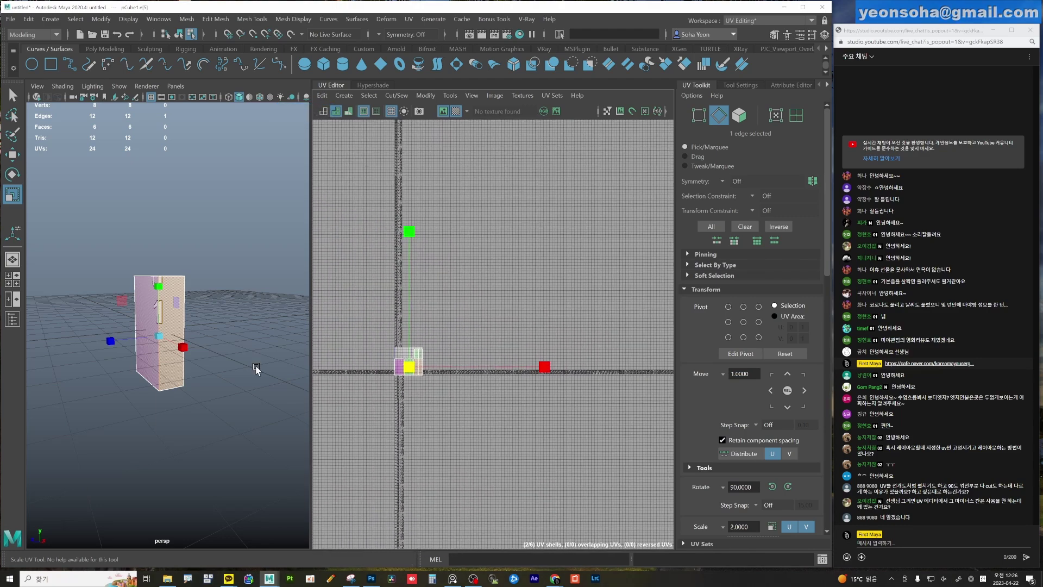
mouse_move(256, 366)
alt+mouse_down()
mouse_move(195, 418)
mouse_move(204, 309)
mouse_move(199, 337)
mouse_move(218, 325)
alt+mouse_up()
Select the box's vertical and connecting edges as the UV cut seams.
key(F8)
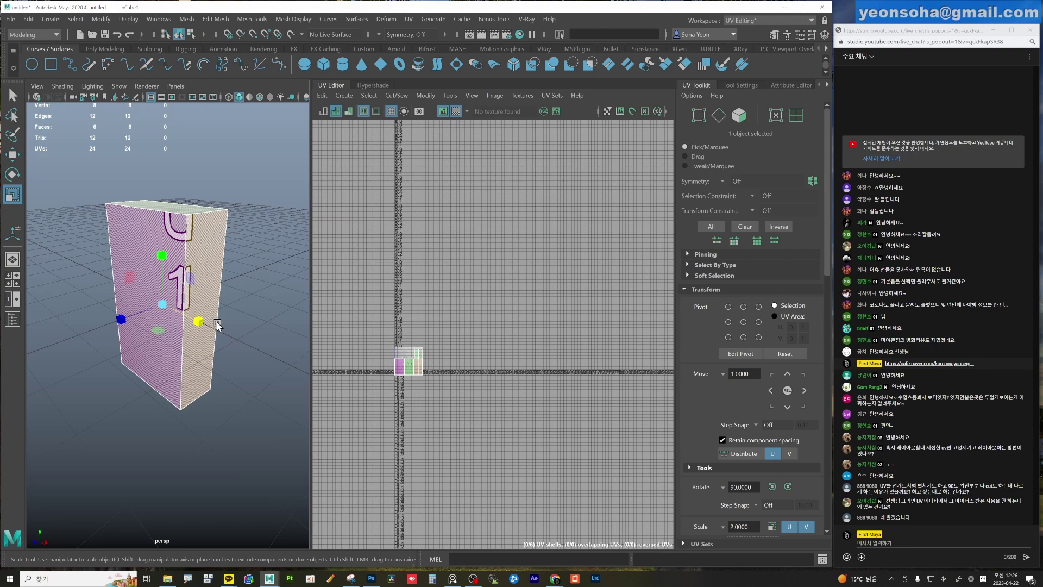
mouse_move(227, 295)
alt+mouse_down()
mouse_move(231, 321)
mouse_move(215, 318)
mouse_move(232, 293)
mouse_move(367, 199)
alt+mouse_up()
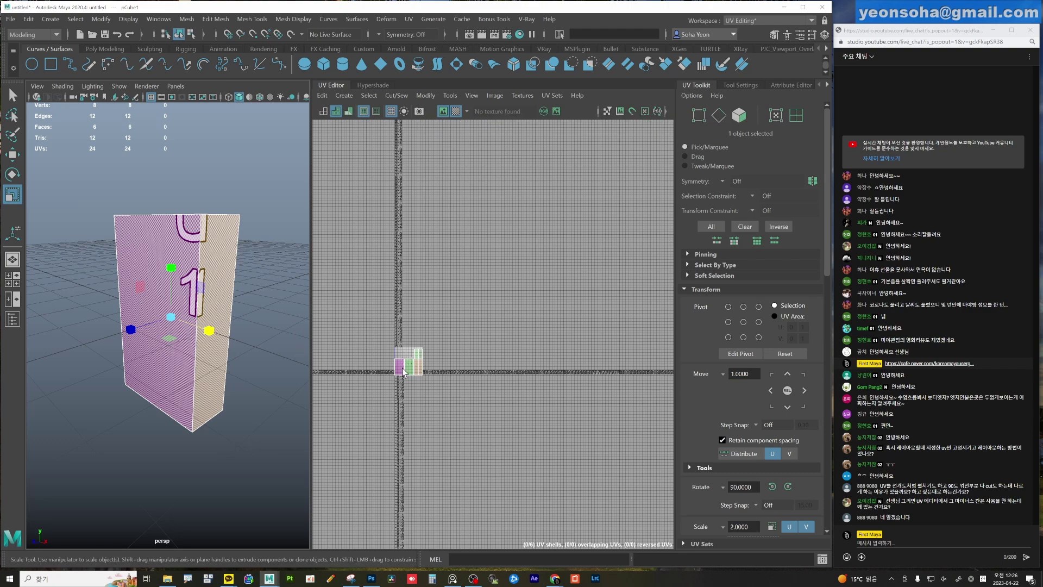
key(F10)
click(117, 284)
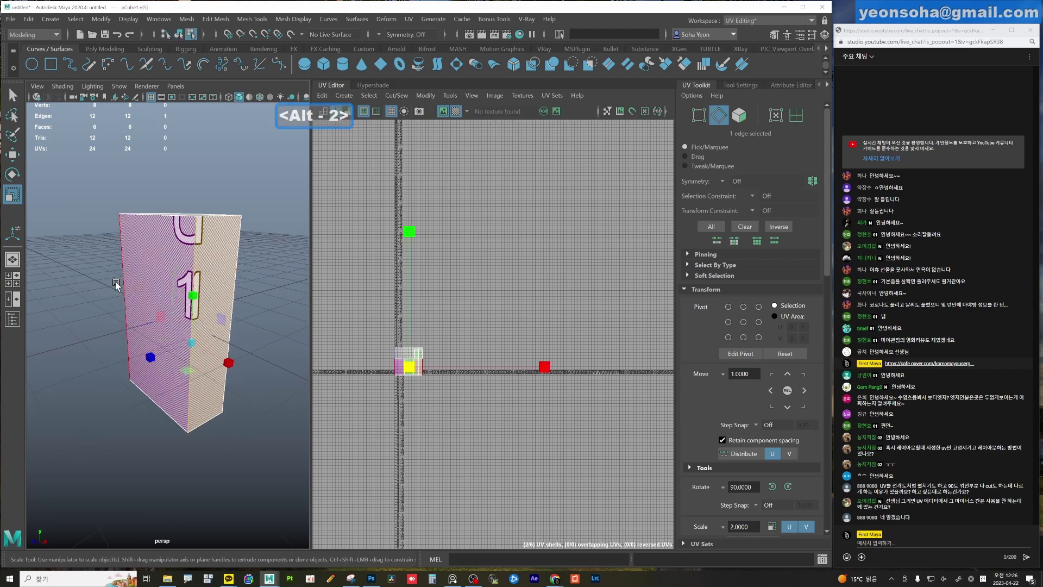
alt+drag(116, 284, 120, 264)
shift+click(155, 234)
shift+click(170, 388)
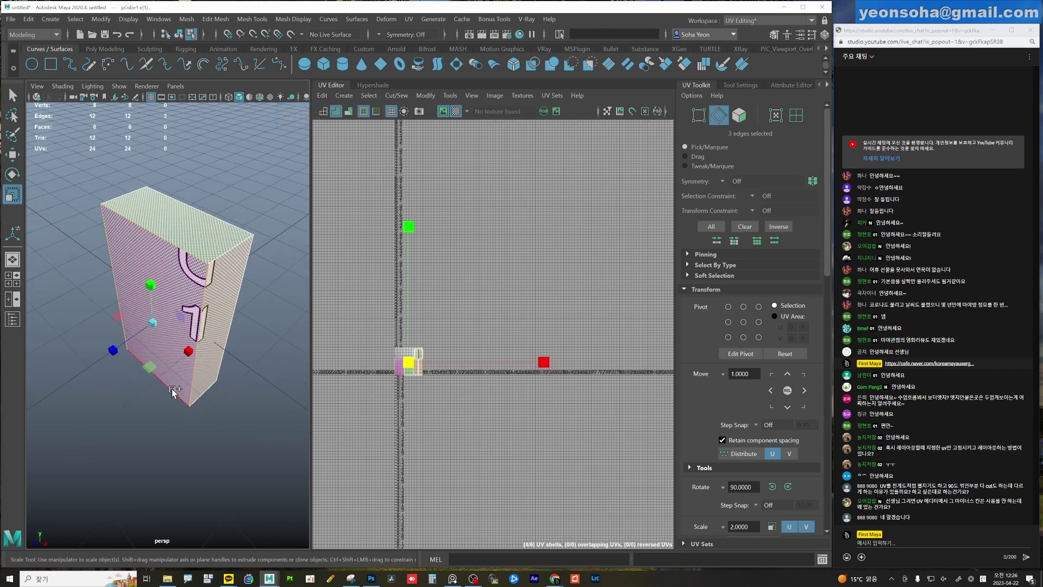
mouse_move(170, 392)
alt+mouse_down()
mouse_move(234, 325)
mouse_move(207, 307)
mouse_move(155, 363)
mouse_move(120, 337)
alt+mouse_up()
shift+click(177, 344)
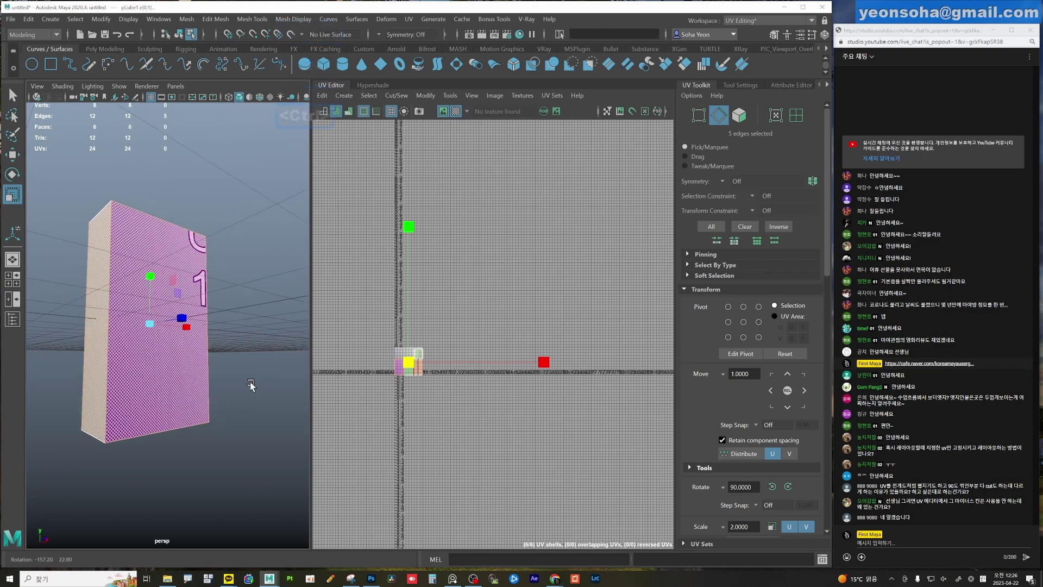
Cut the seam edges and unfold the cube UVs, undoing two extra changes.
key(shift+v)
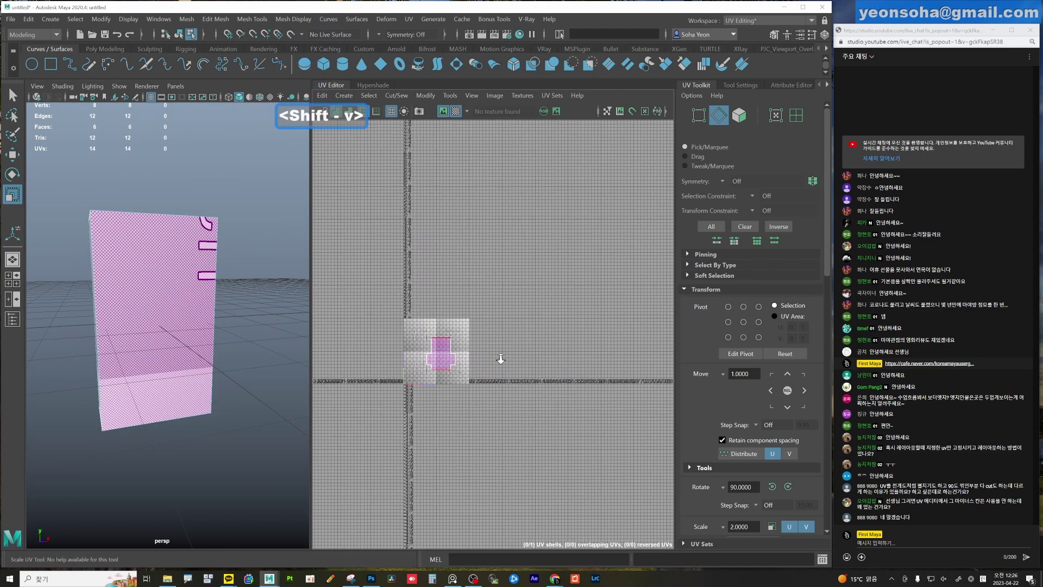
scroll(491, 340, up, 3)
key(c)
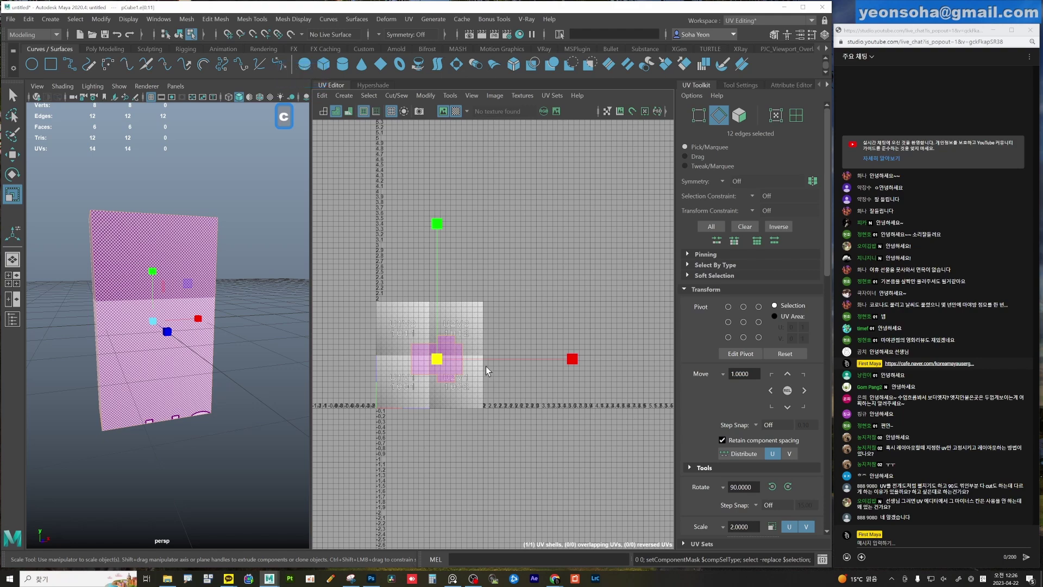
key(z)
key(z)
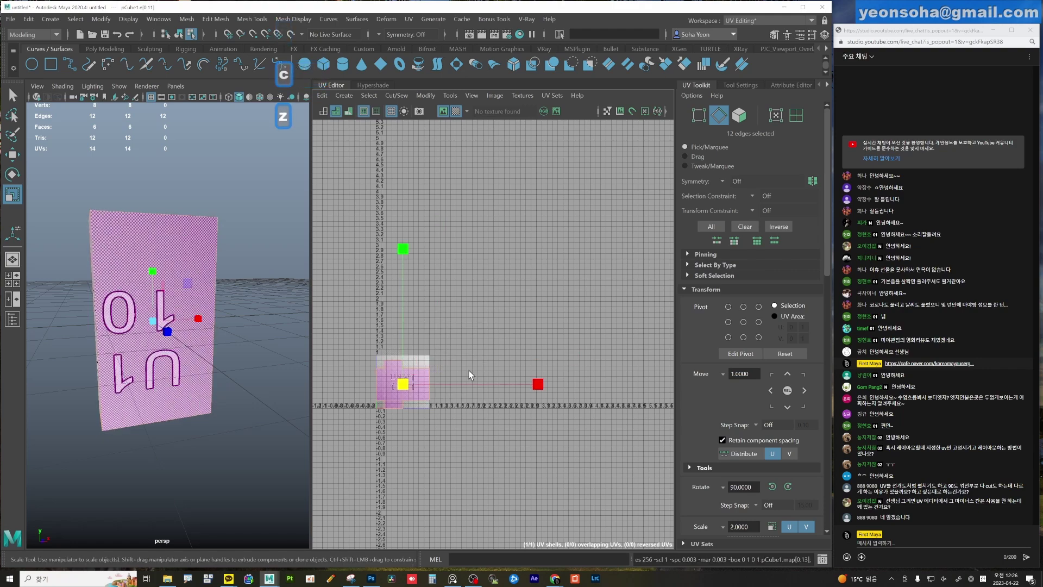
key(z)
key(z)
Flip the cross-shaped UV shell horizontally so the checker text reads correctly.
alt+middle_drag(435, 381, 497, 383)
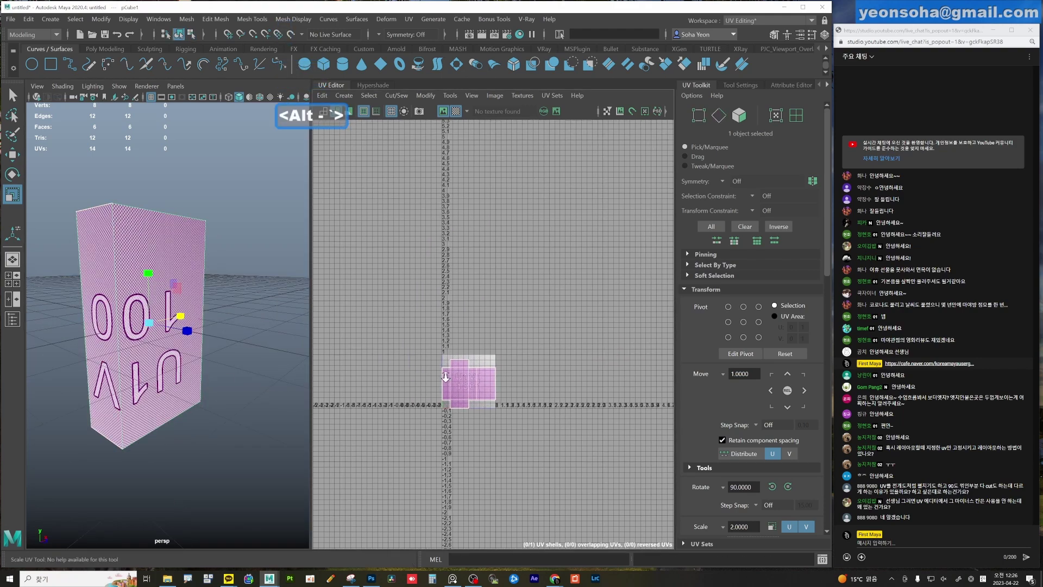
alt+right_drag(478, 383, 497, 383)
key(alt+4)
key(c)
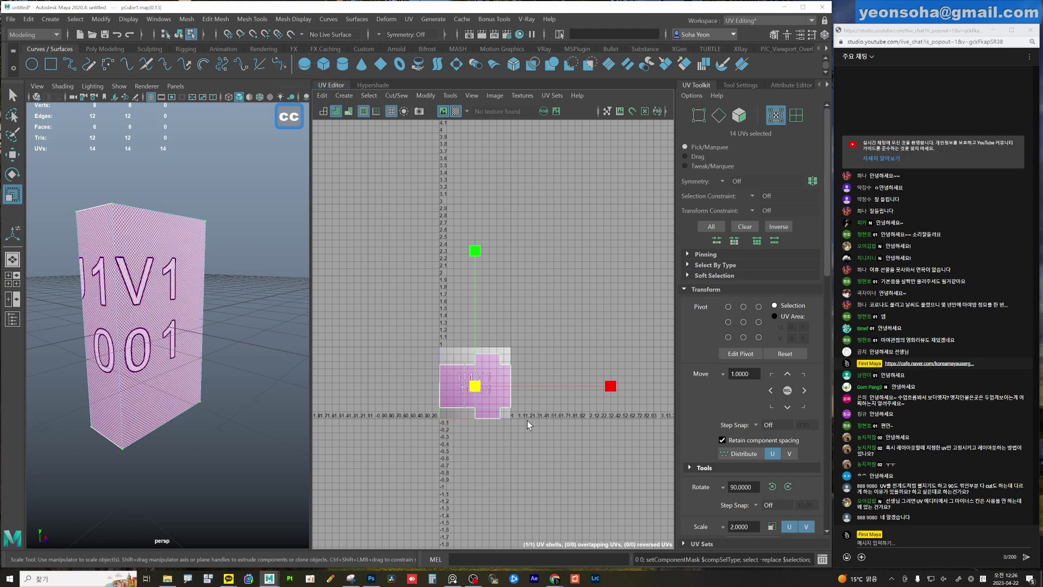
scroll(221, 372, up, 3)
Inspect the cube's face text and the shell inside the 0–1 tile.
key(F8)
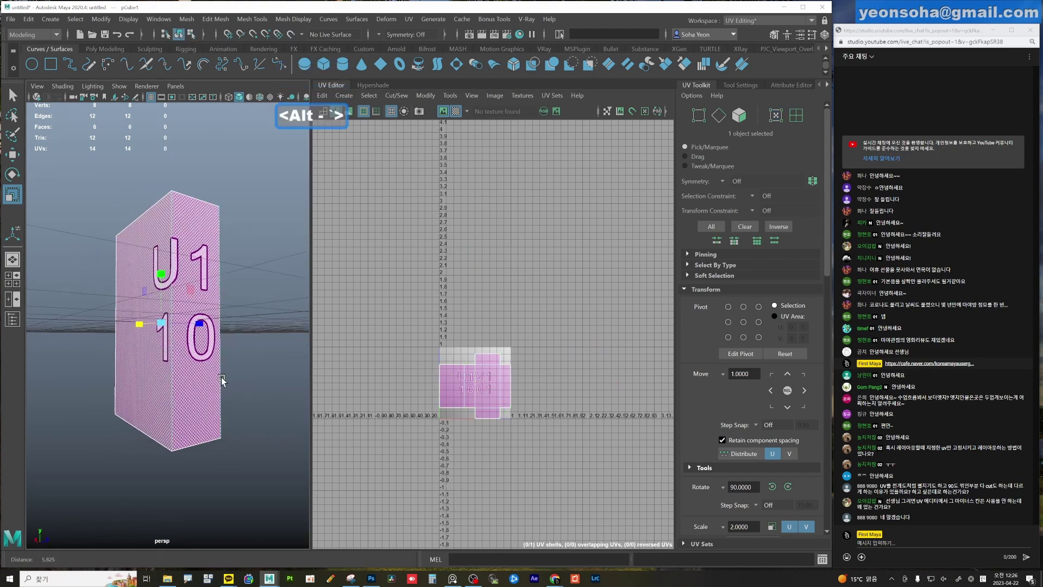
mouse_move(221, 375)
alt+right_down()
mouse_move(144, 384)
mouse_move(155, 381)
alt+right_up()
alt+drag(154, 380, 164, 377)
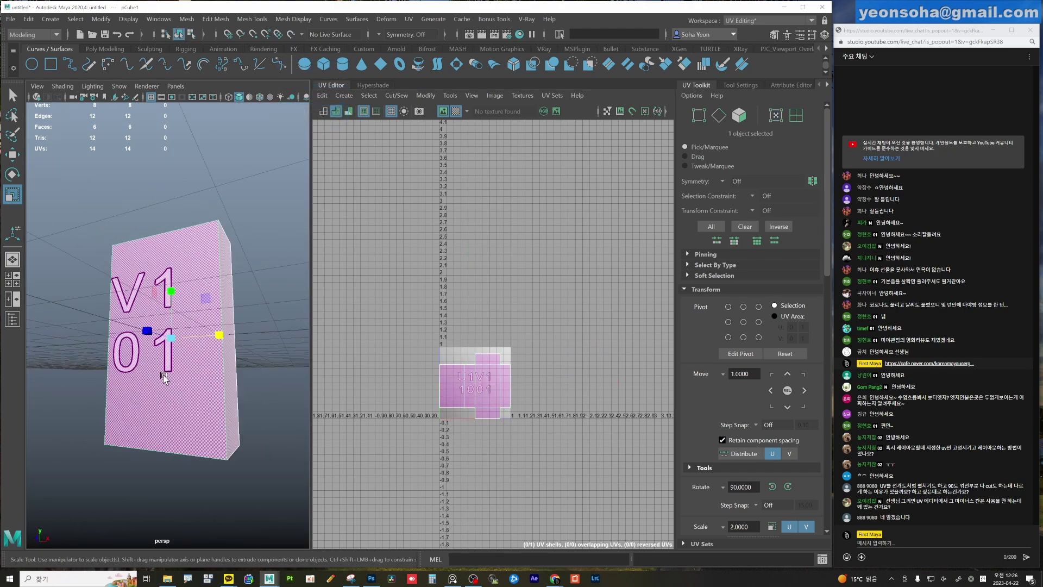
mouse_move(193, 281)
alt+mouse_down()
mouse_move(212, 337)
mouse_move(154, 326)
mouse_move(174, 307)
mouse_move(208, 328)
alt+mouse_up()
key(alt)
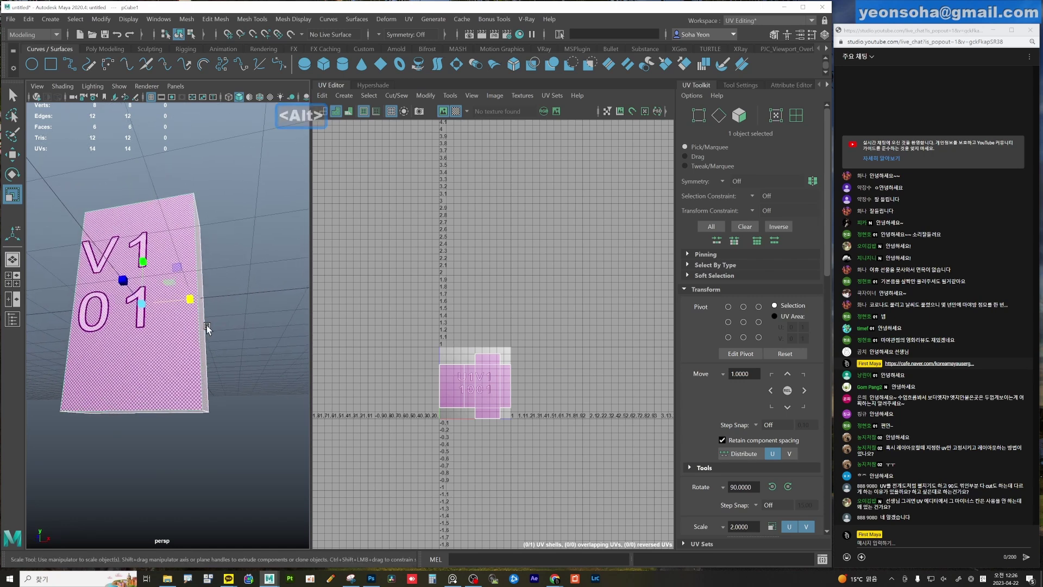
alt+drag(176, 336, 148, 348)
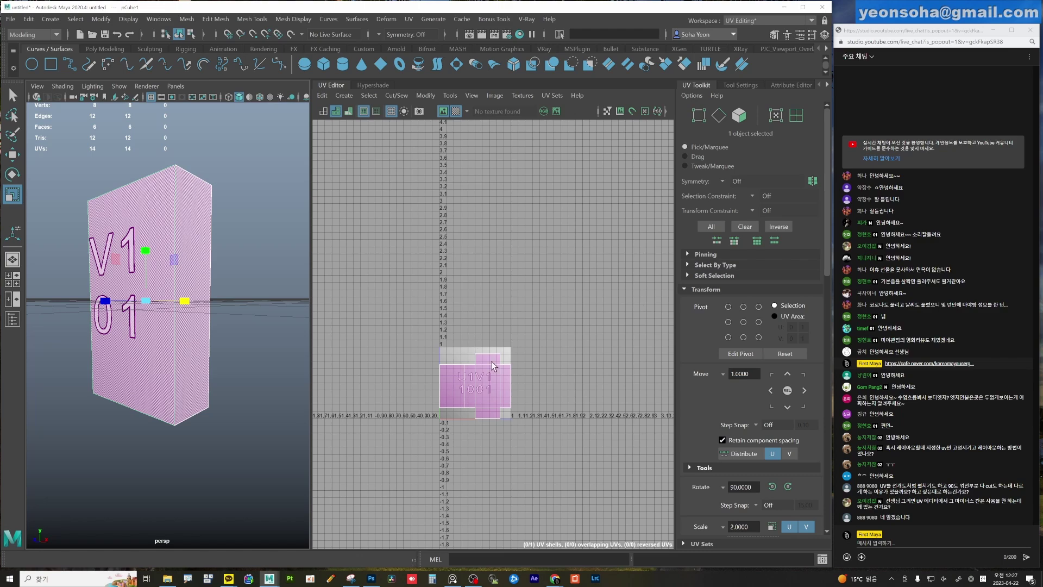
alt+right_drag(502, 402, 558, 391)
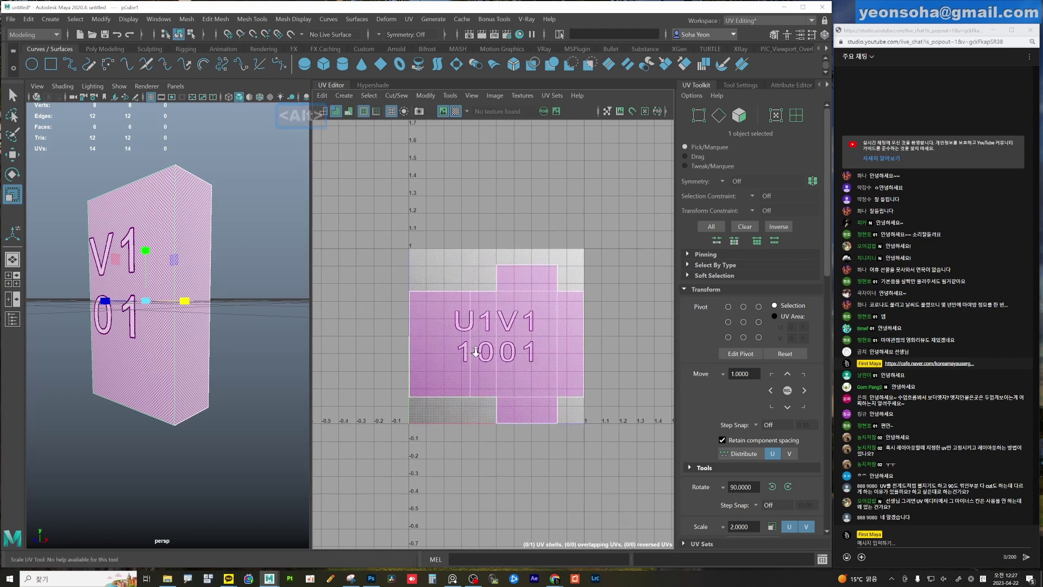
alt+right_drag(565, 365, 510, 295)
Bring up the UV Snapshot options window and position it on screen.
click(419, 112)
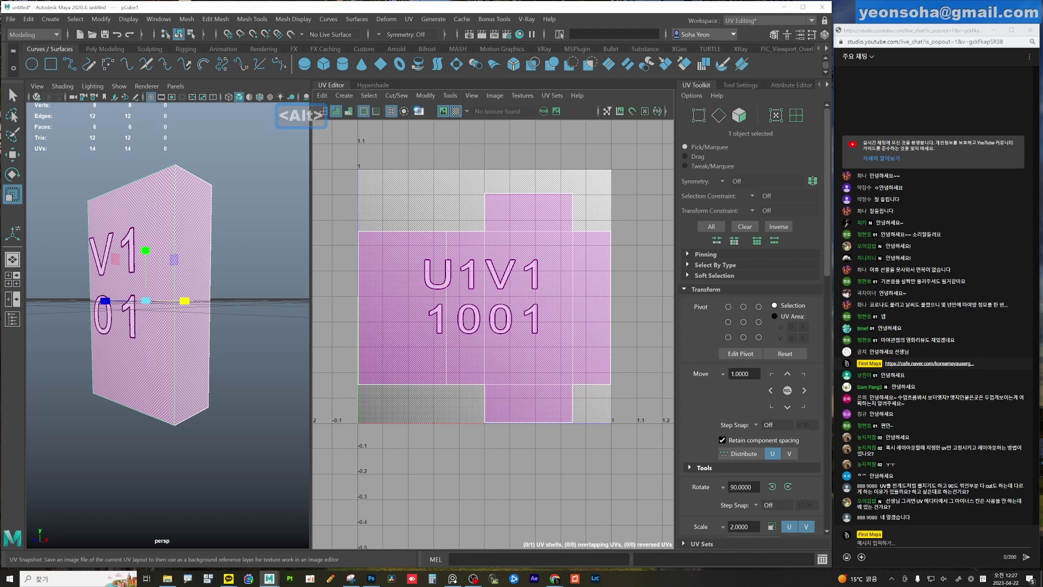
drag(230, 133, 440, 137)
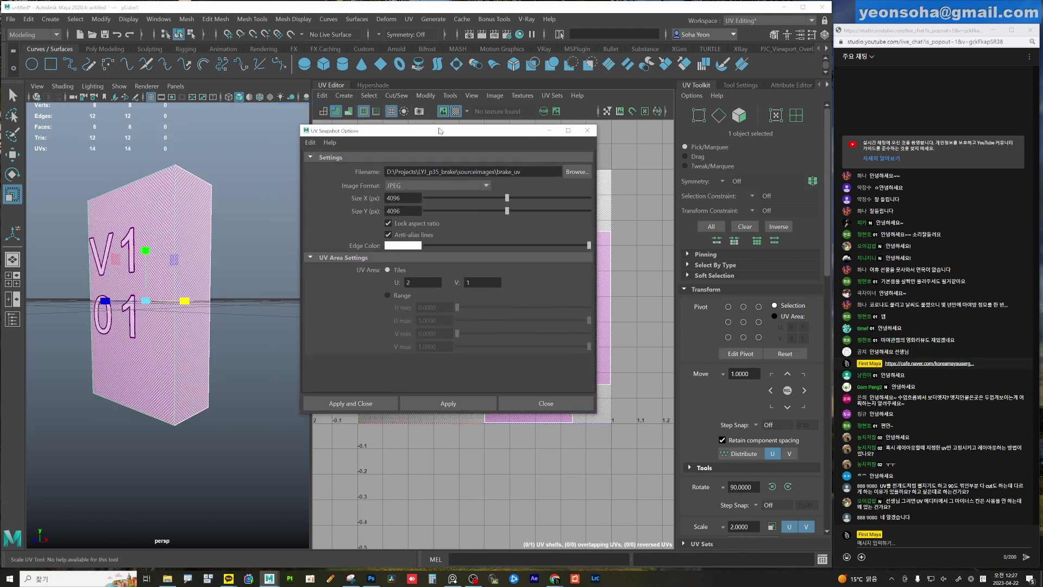
alt+drag(136, 250, 182, 251)
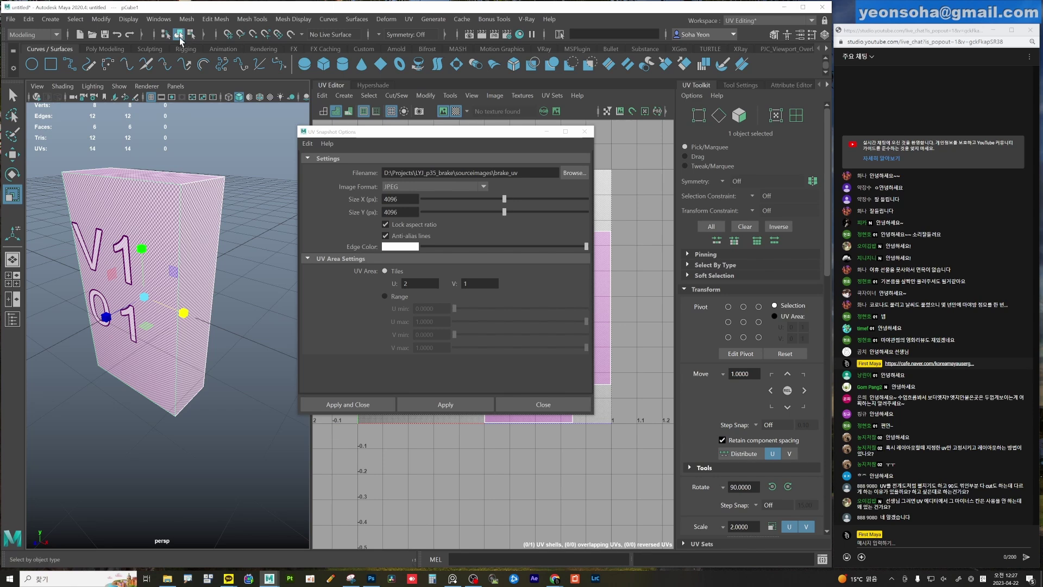
key(alt)
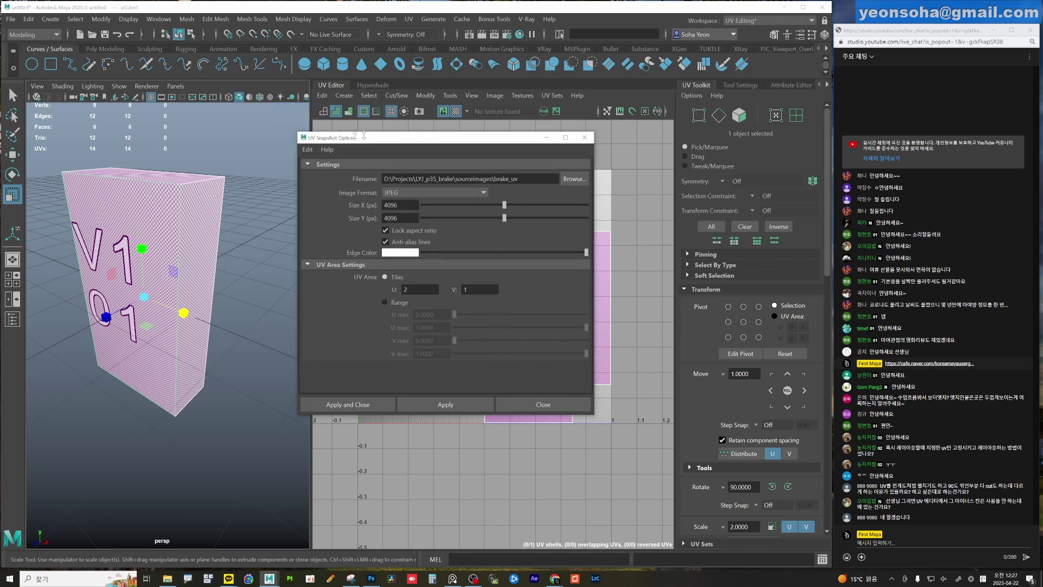
mouse_move(367, 132)
mouse_down()
mouse_move(367, 142)
mouse_move(339, 133)
mouse_up()
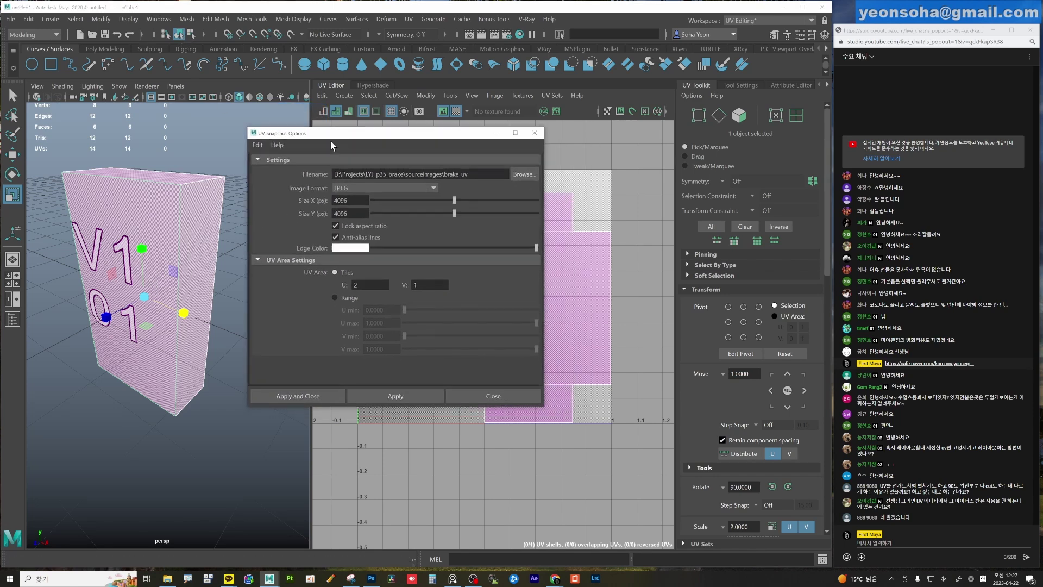
Set the snapshot file path to sourceimages\box_uv.
click(518, 174)
drag(549, 118, 313, 112)
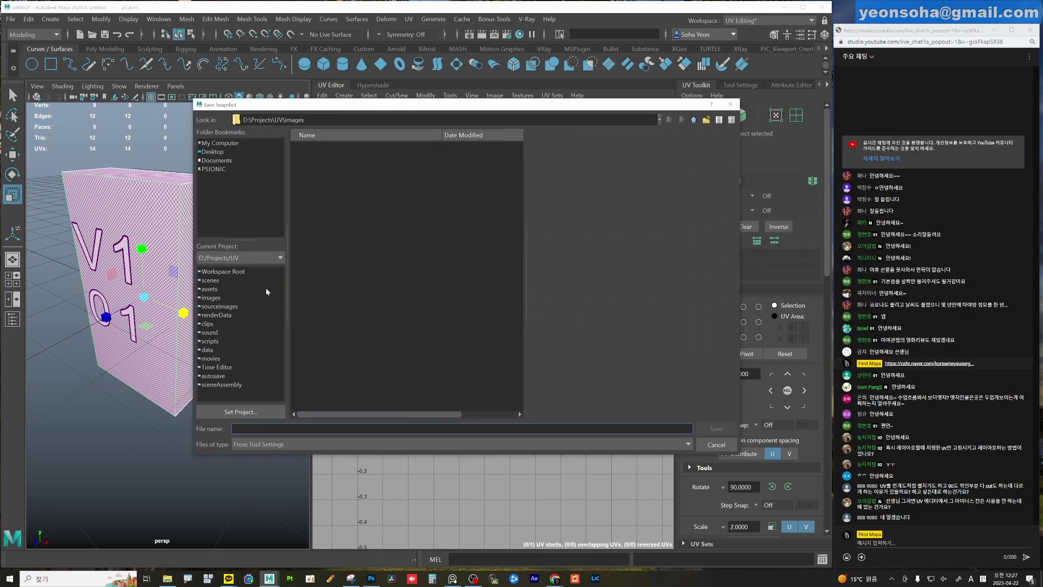
click(220, 307)
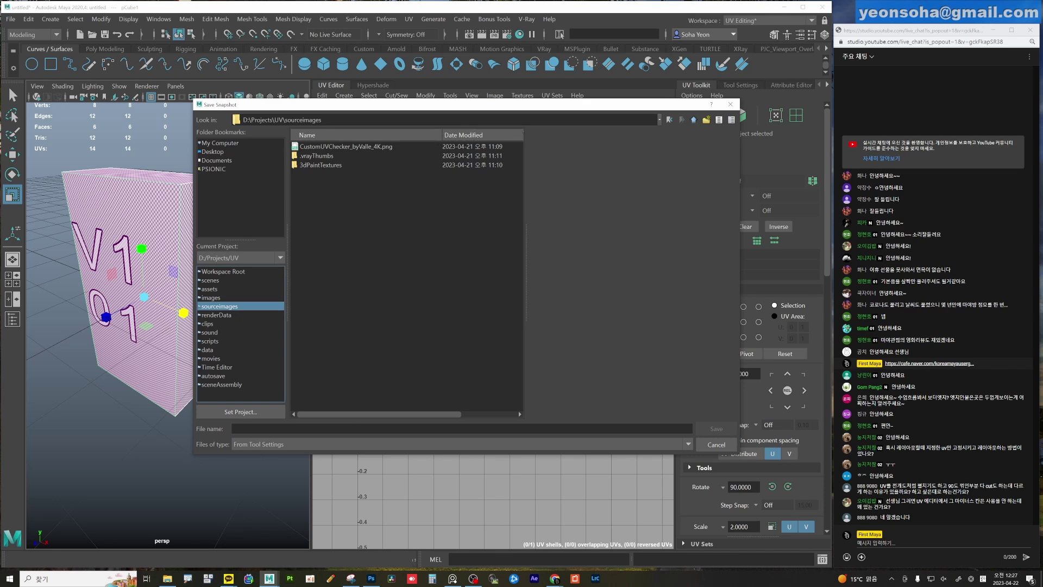
click(462, 428)
text(bo)
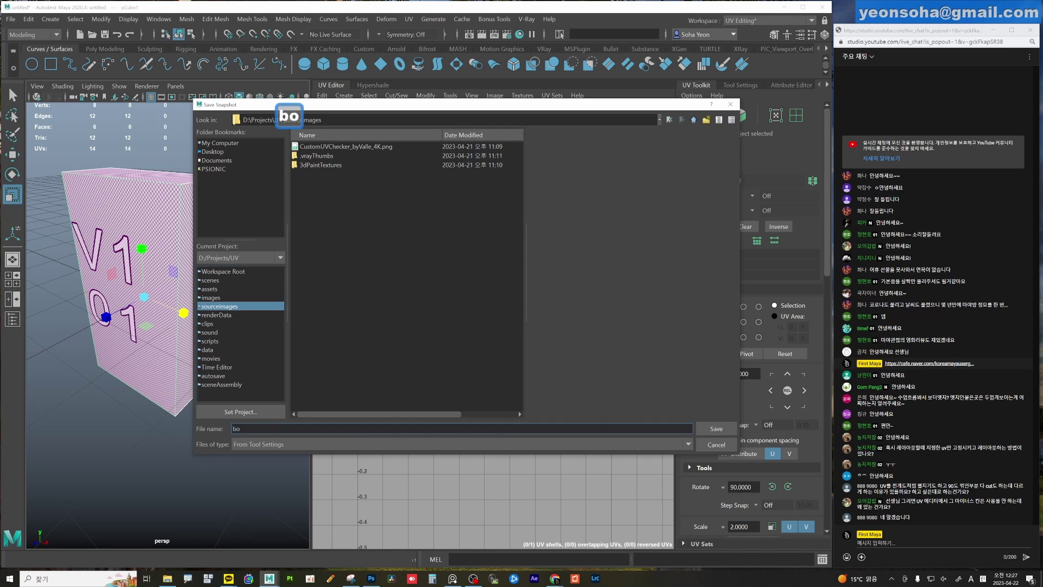
text(x_uv)
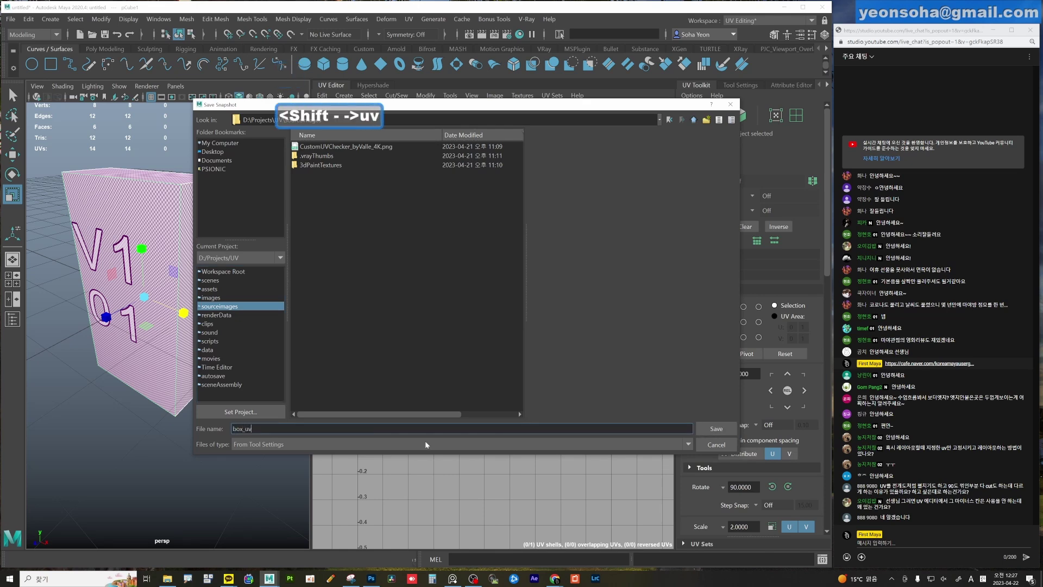
click(715, 428)
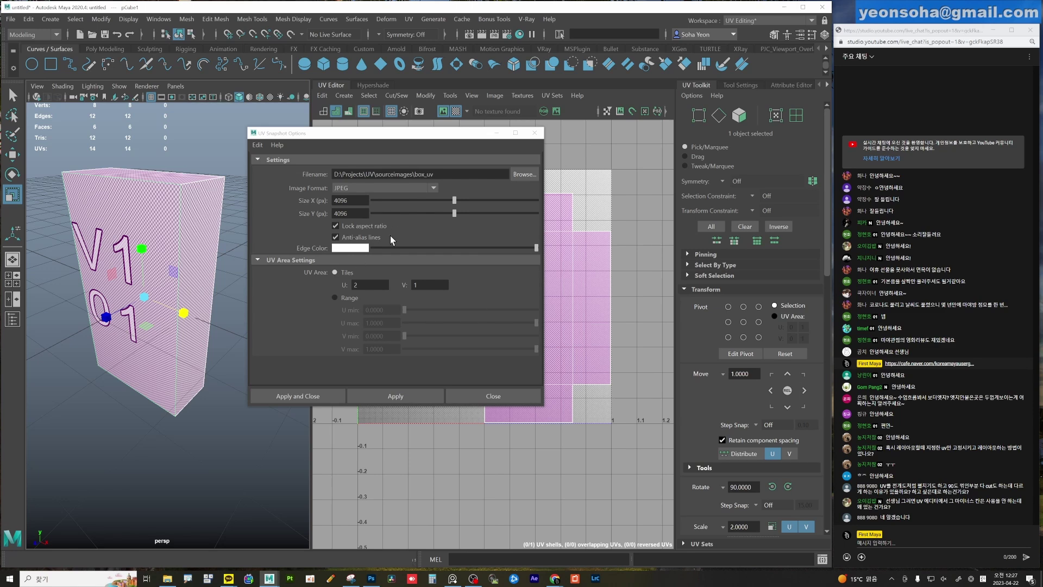
Reset snapshot settings, re-target sourceimages\box_uv, and set the image format to JPEG.
click(258, 145)
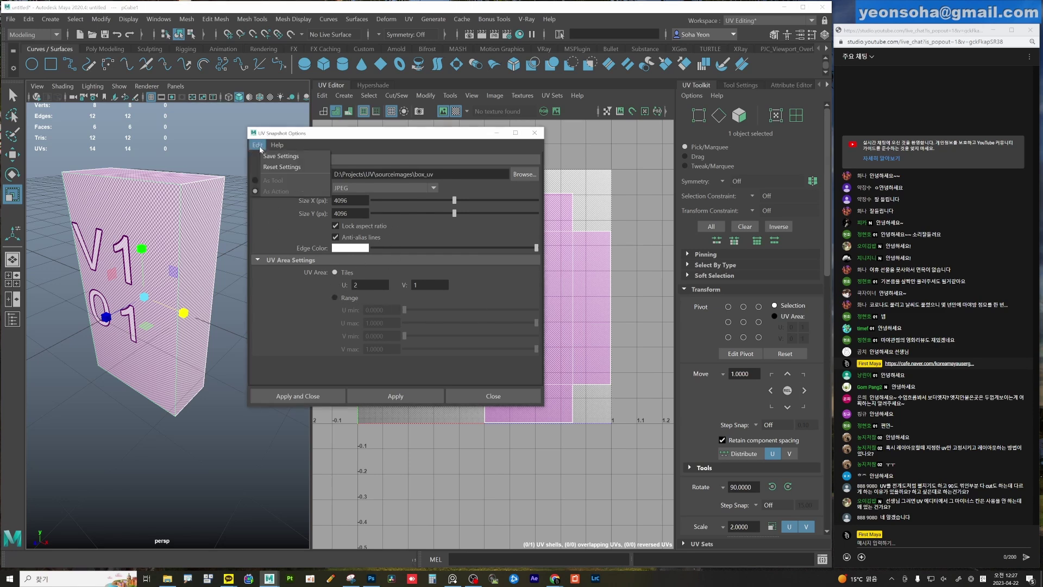
click(288, 170)
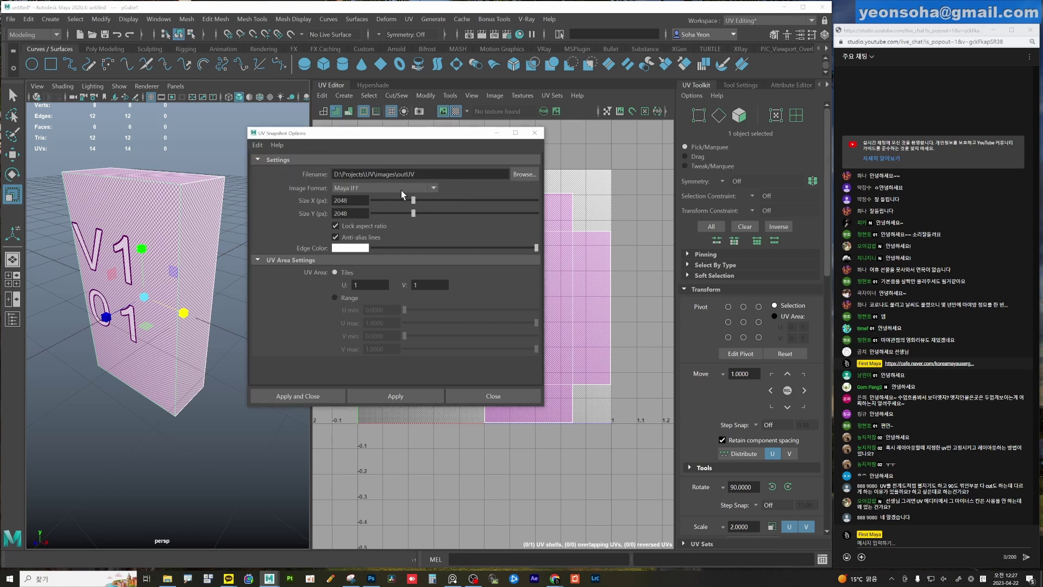
click(525, 175)
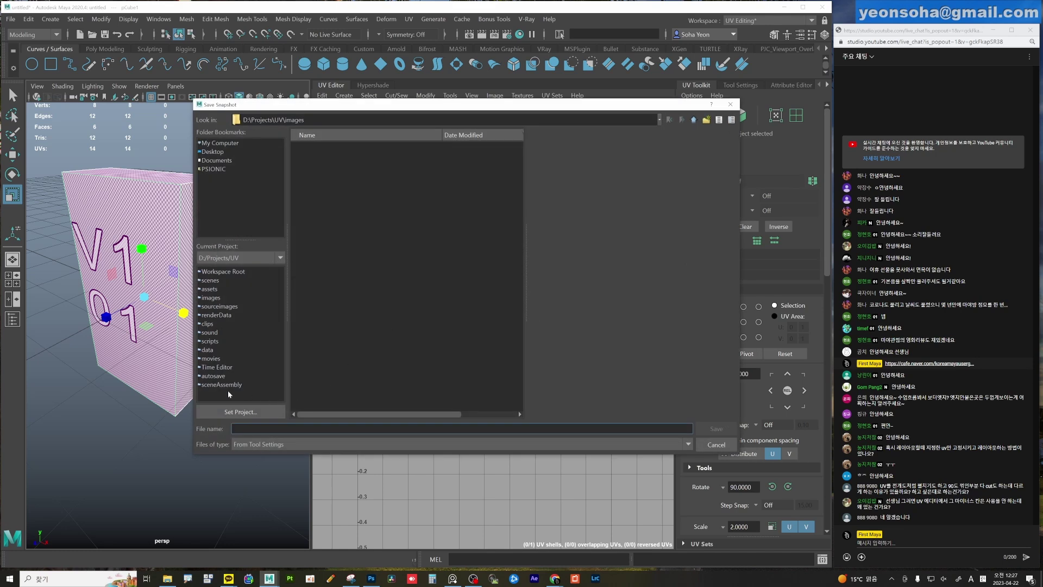
click(223, 307)
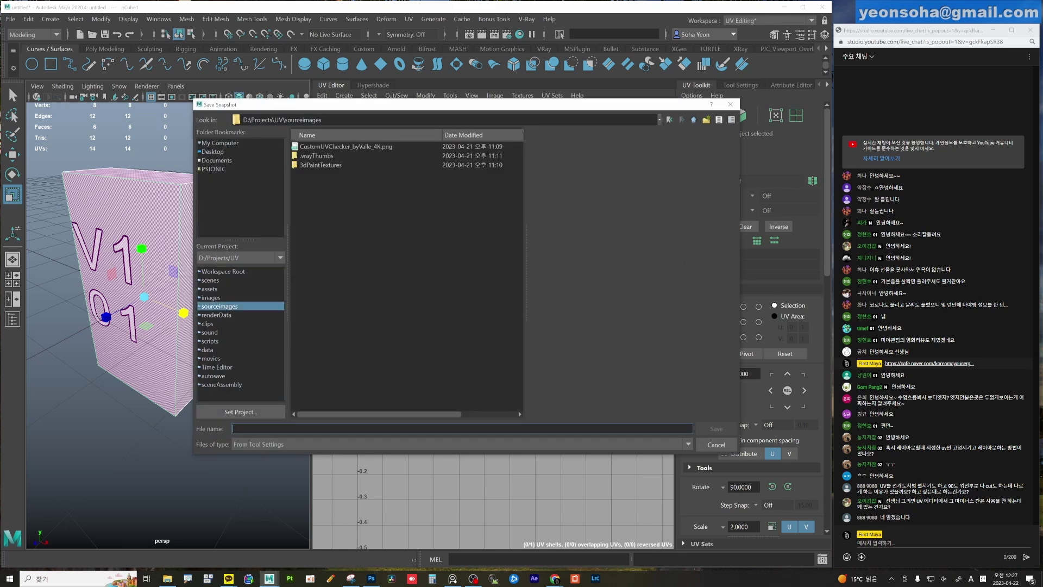
text(box)
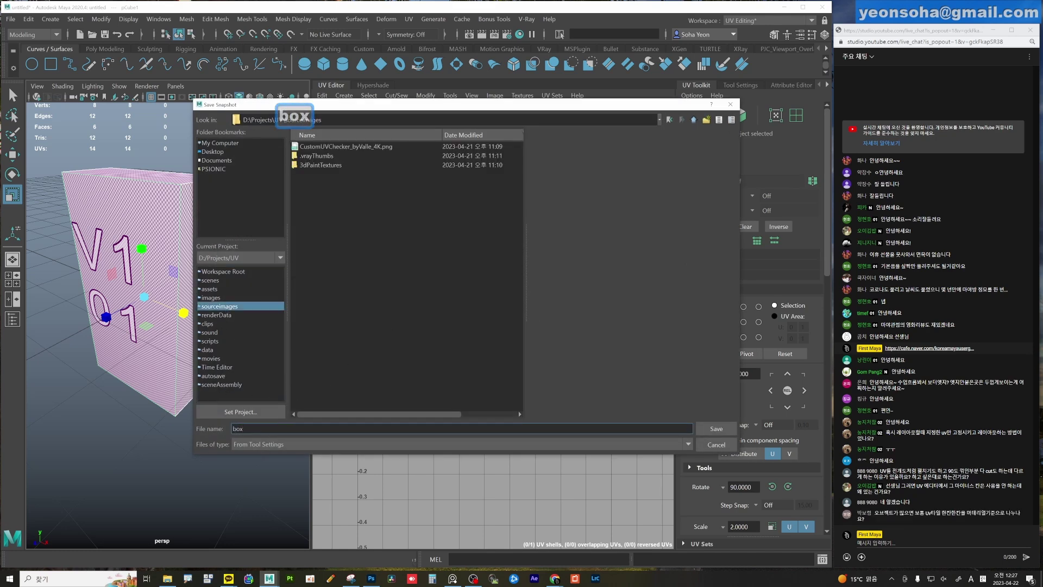
text(_uv)
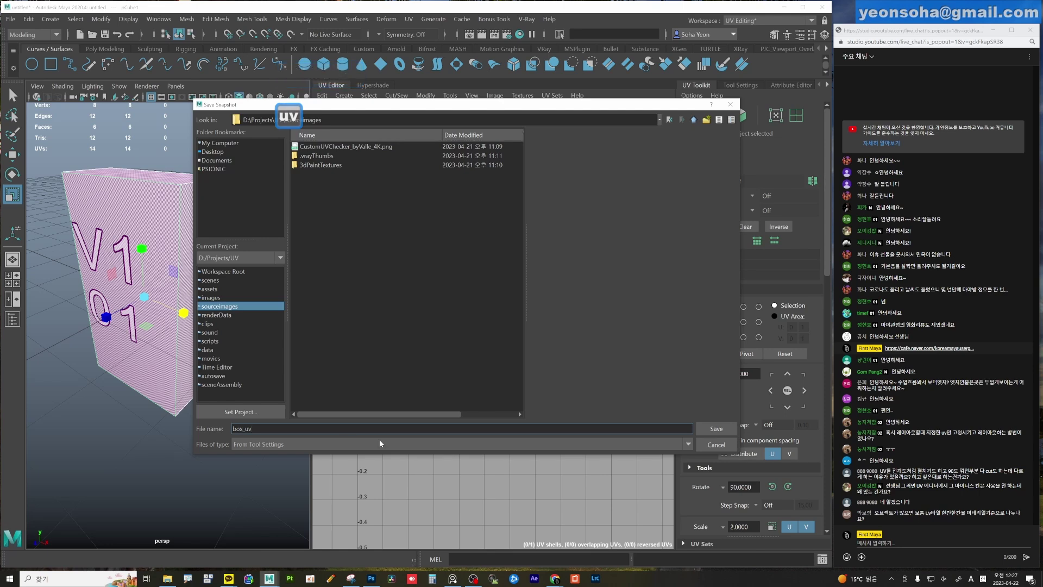
click(718, 429)
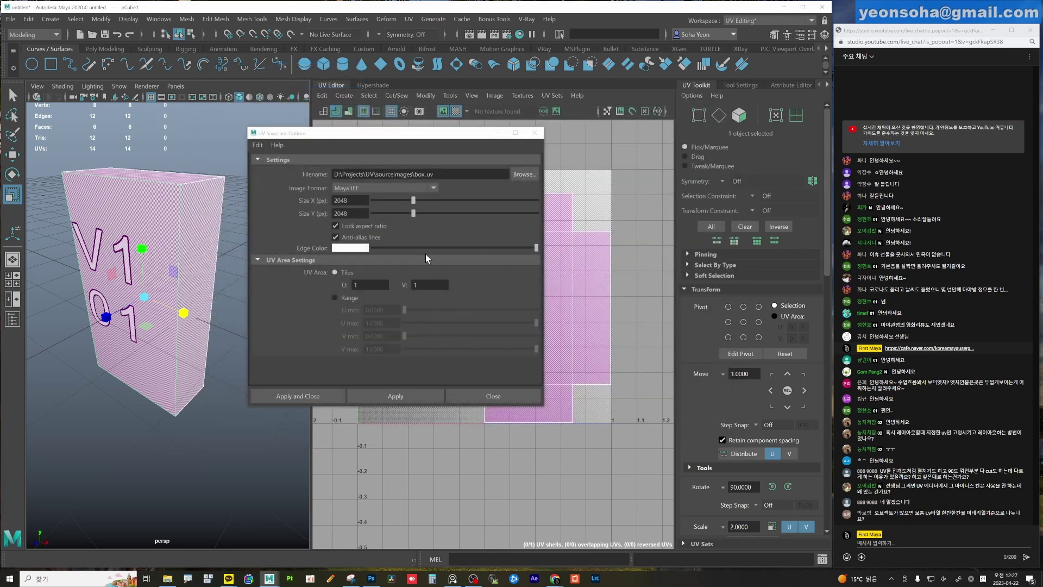
click(369, 188)
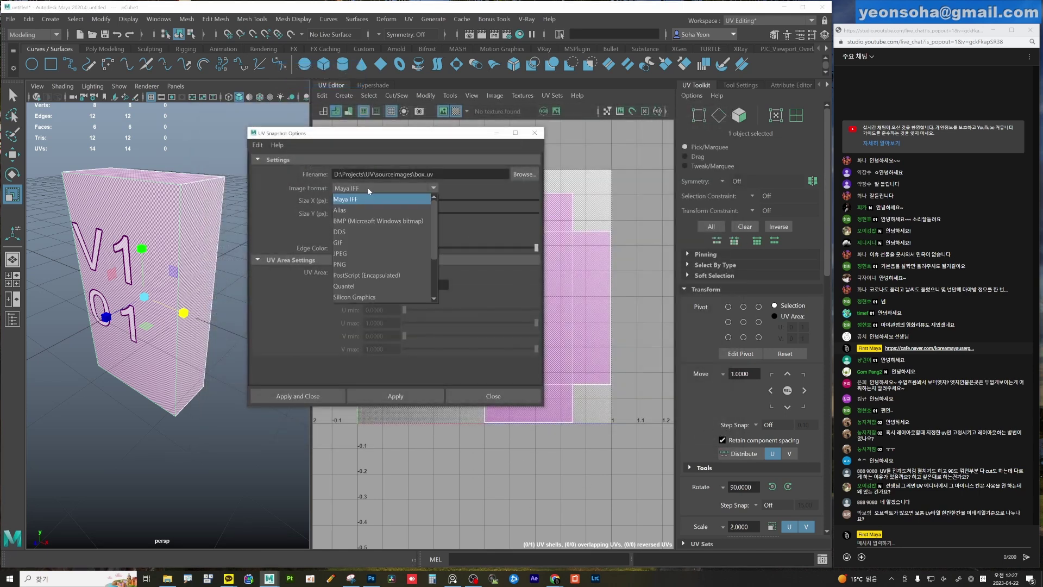
click(357, 254)
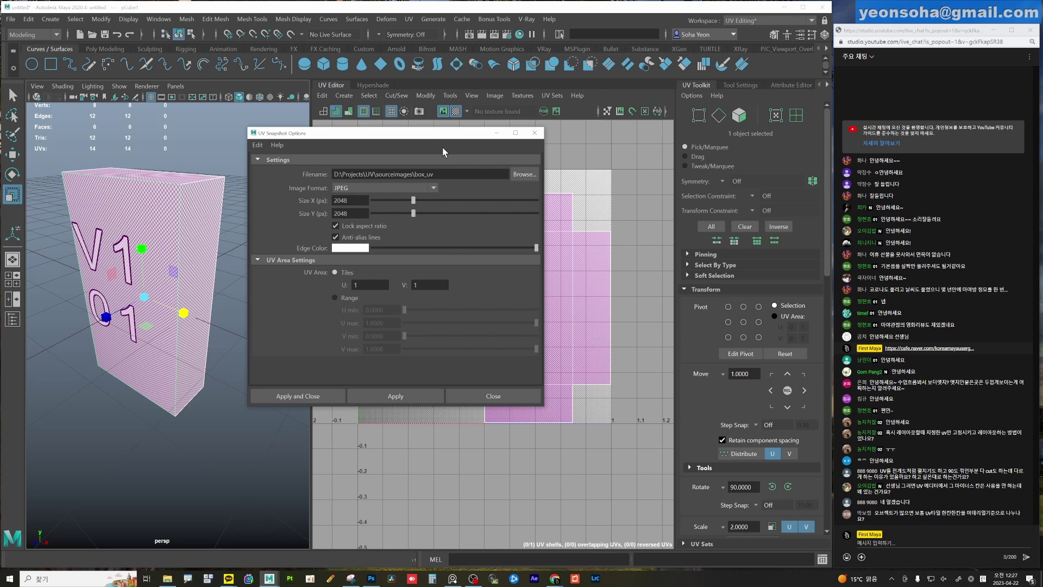
Reveal the UV tile and enter a U tile value of 8.
drag(435, 139, 252, 124)
alt+right_drag(624, 357, 220, 272)
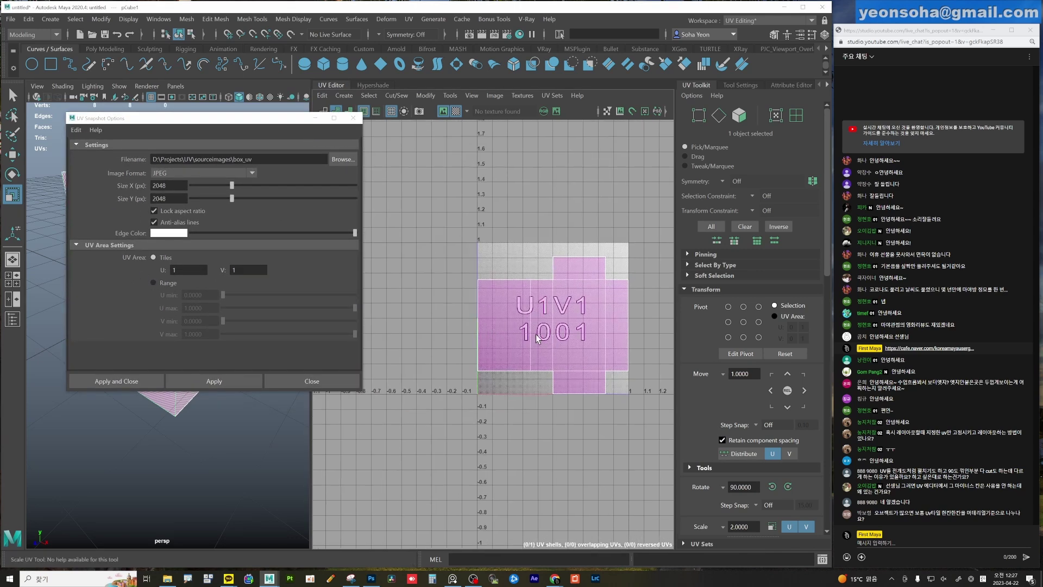
scroll(391, 319, down, 2)
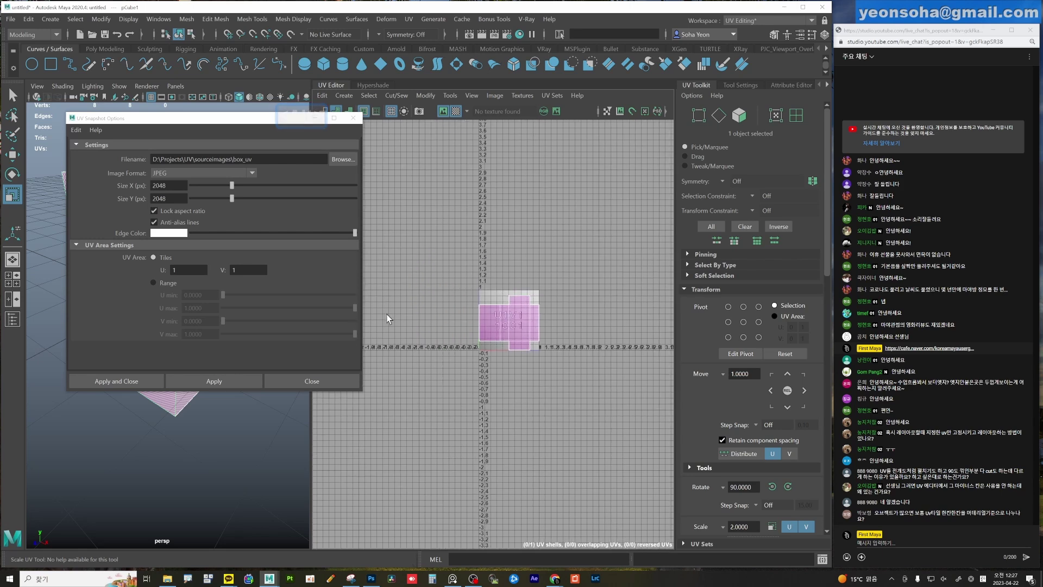
scroll(478, 328, down, 2)
scroll(517, 318, down, 2)
scroll(434, 311, down, 2)
key(alt)
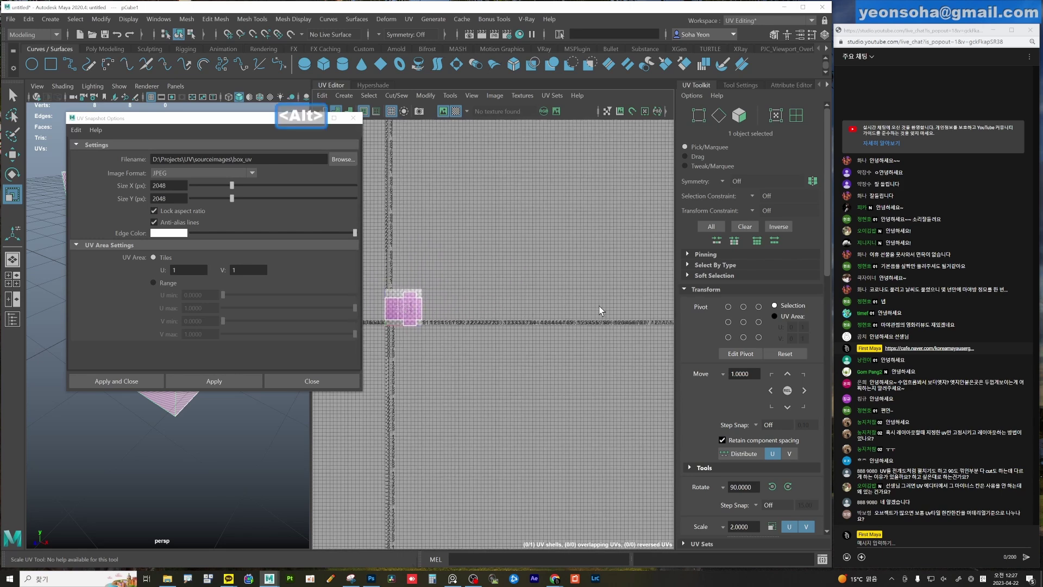
drag(188, 270, 141, 270)
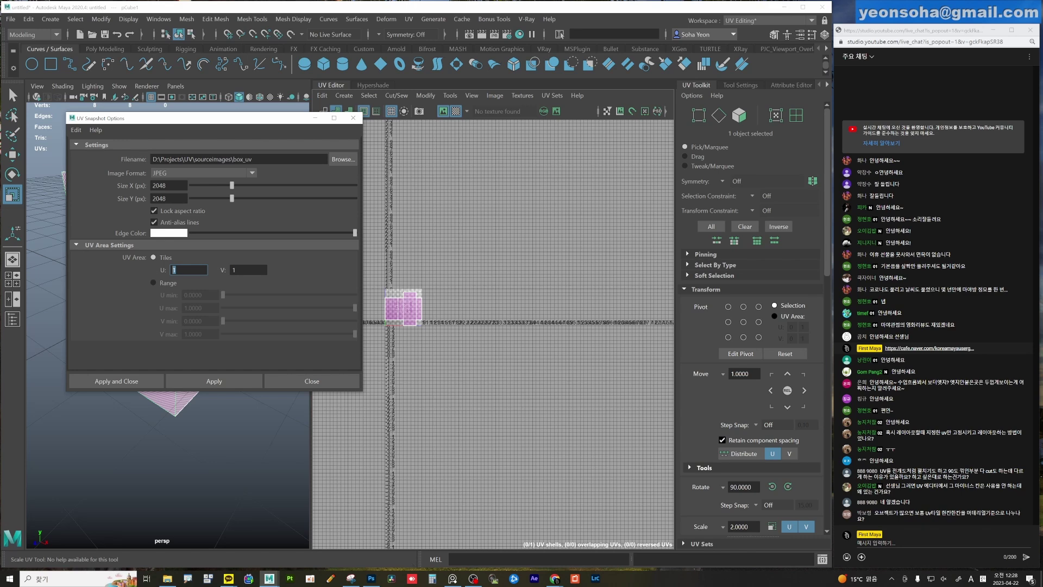
text(8)
key(Tab)
Change the U tile to 1 and save the snapshot as box_uv.jpg.
double_click(185, 269)
text(1)
key(Tab)
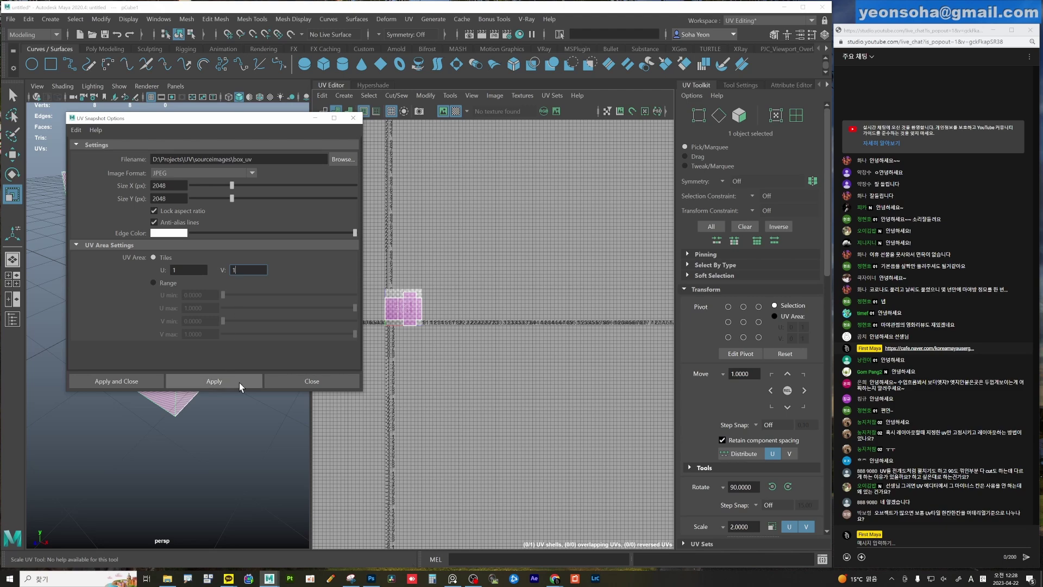
click(239, 383)
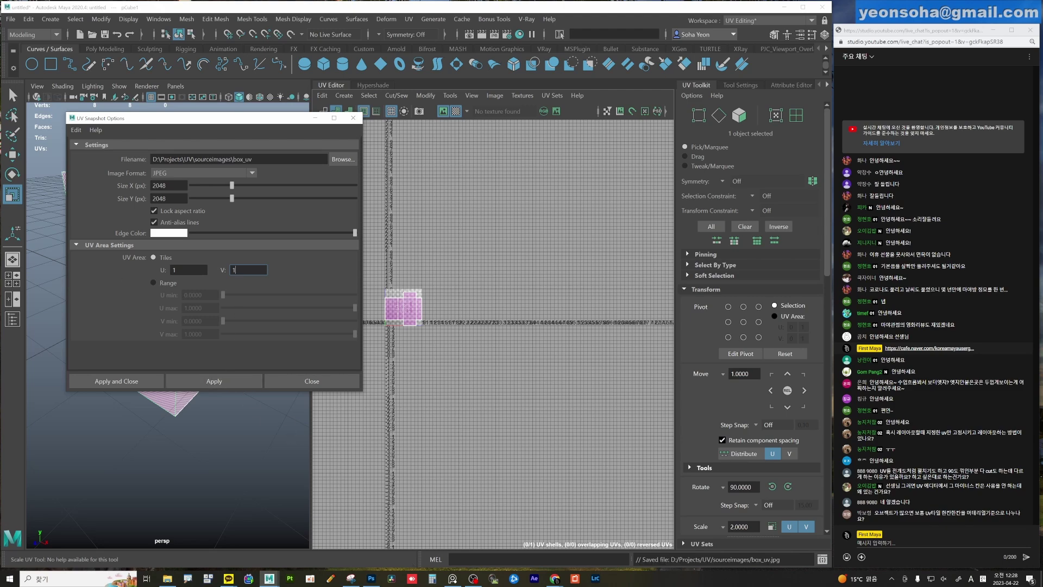
Zoom onto the cube's cross-shaped UV shell and close UV Snapshot Options.
drag(201, 121, 590, 217)
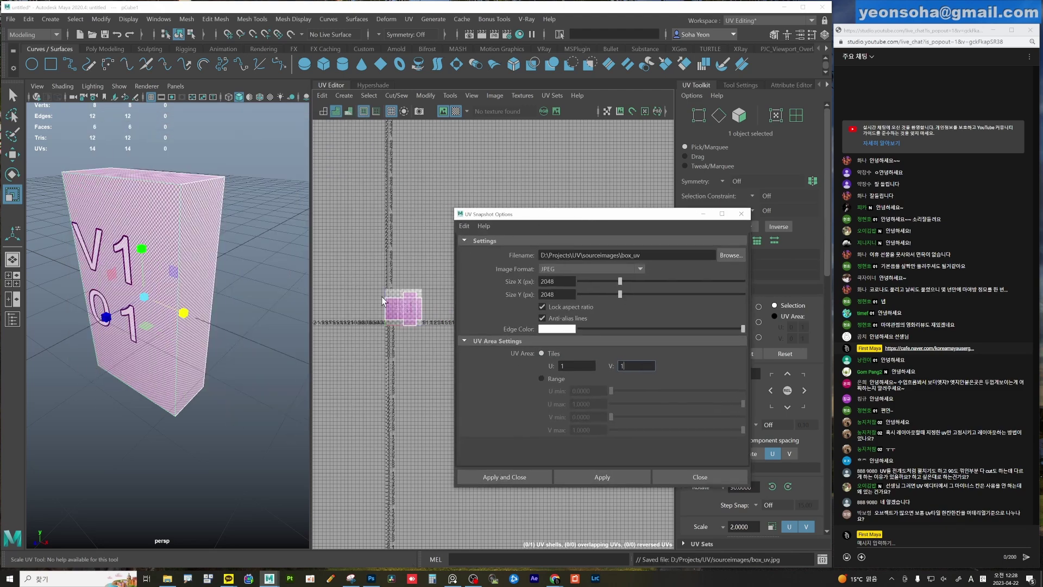
scroll(333, 260, up, 2)
alt+middle_drag(306, 280, 332, 260)
alt+right_drag(332, 260, 391, 260)
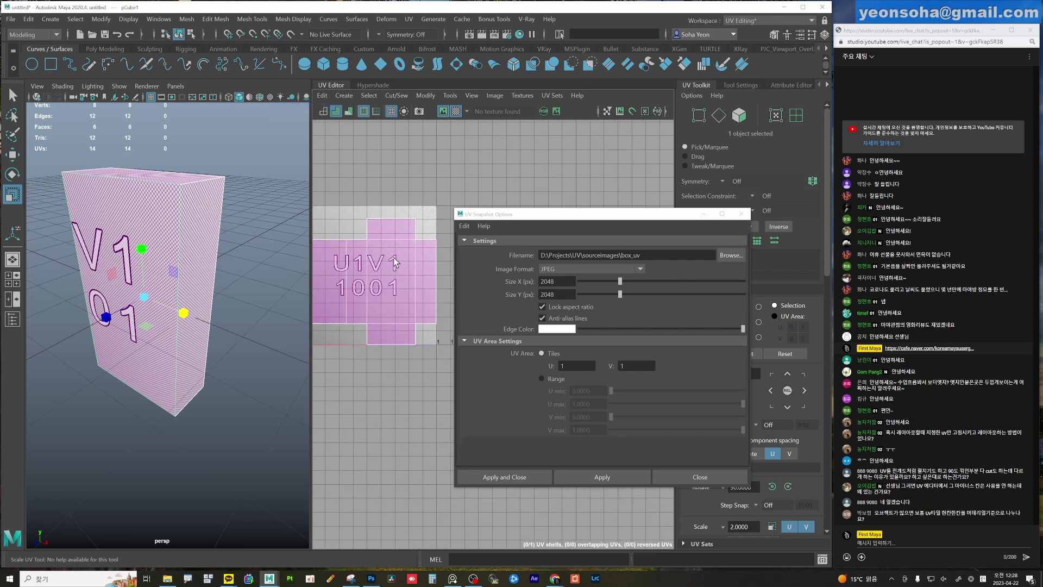
alt+middle_drag(391, 261, 423, 263)
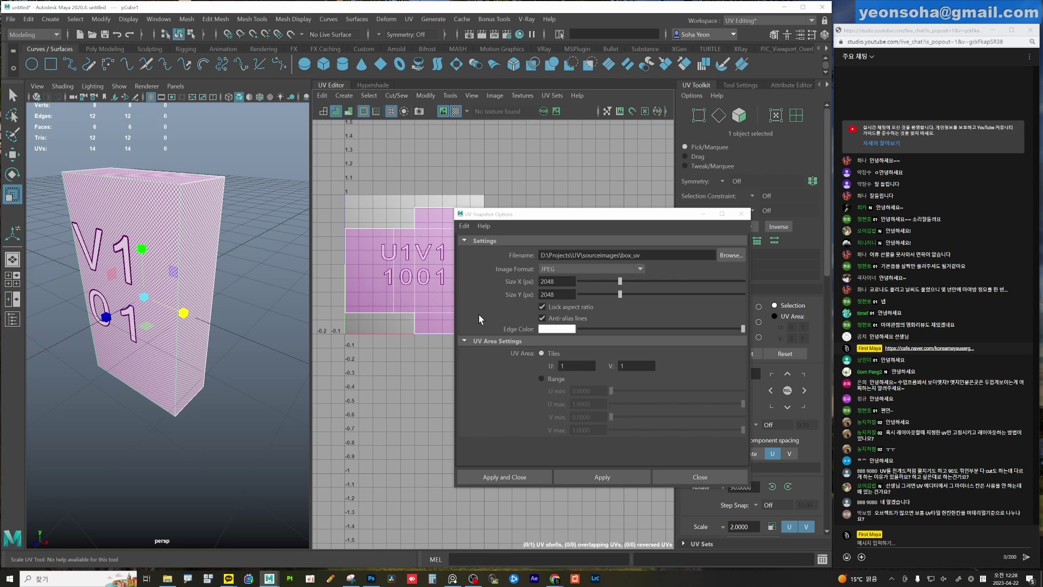
click(687, 474)
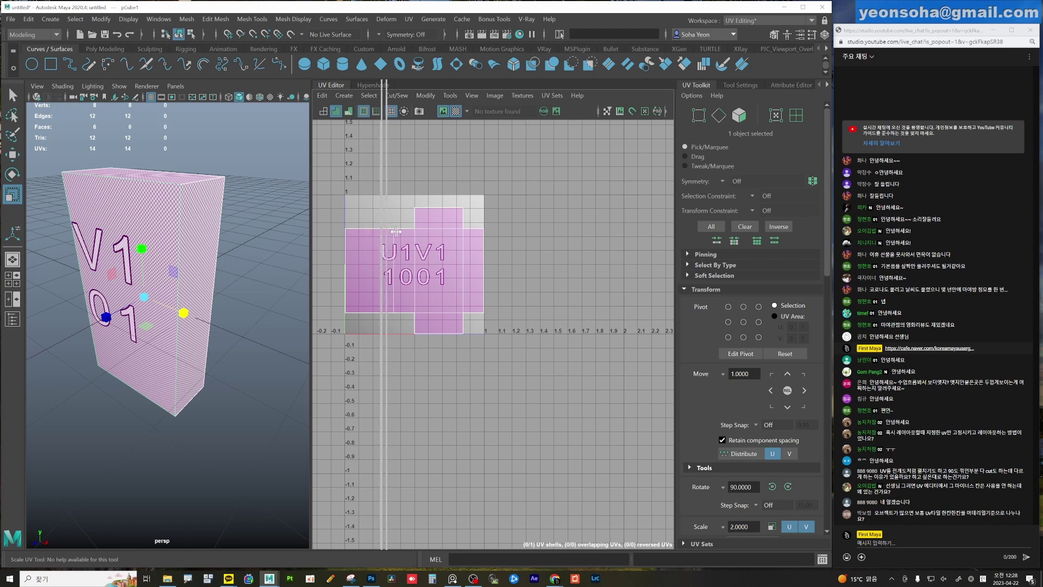
drag(312, 230, 411, 230)
alt+drag(310, 272, 248, 278)
key(alt+w)
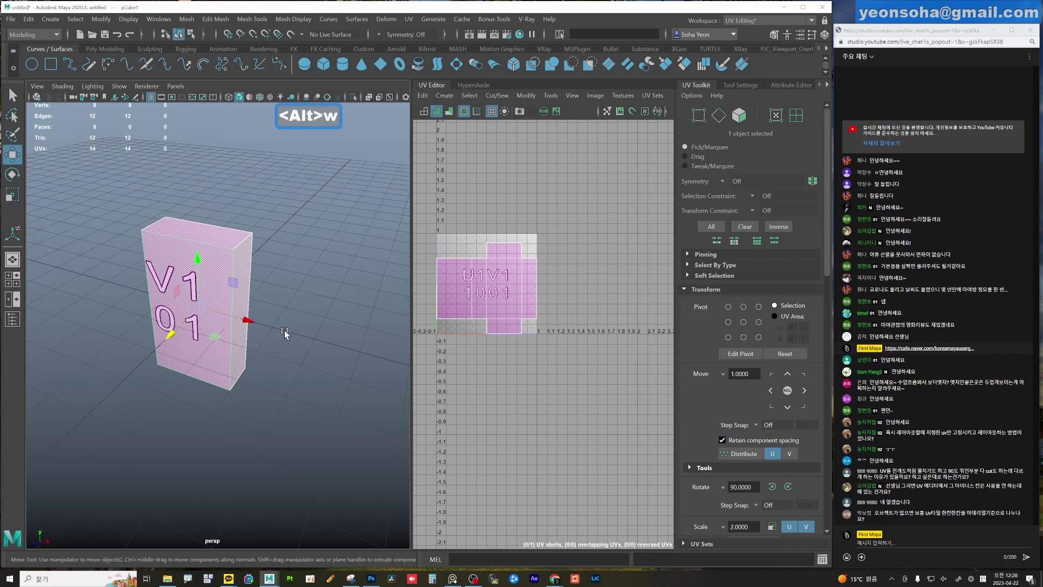
alt+drag(285, 331, 296, 331)
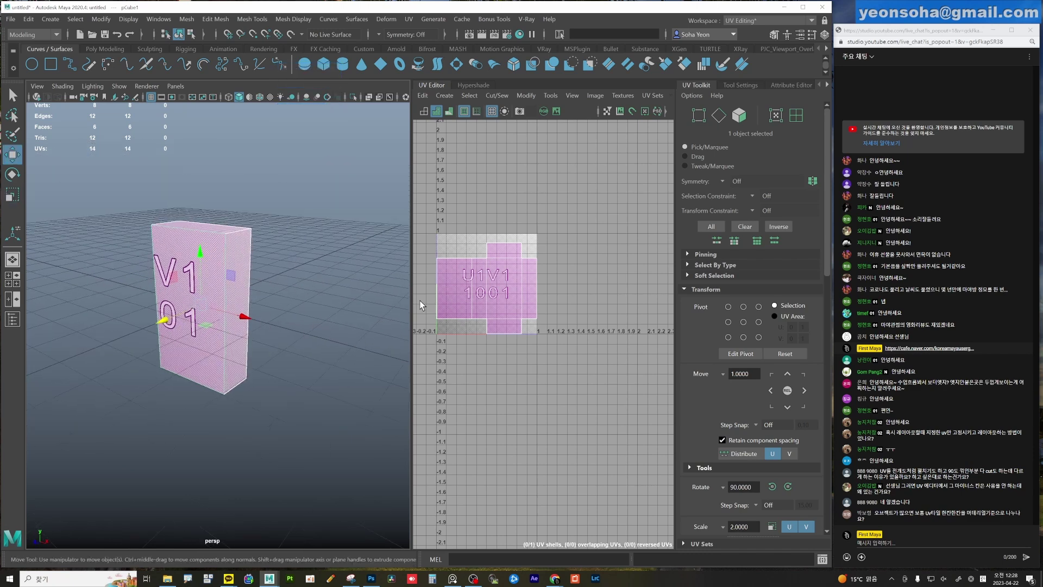
drag(413, 298, 333, 297)
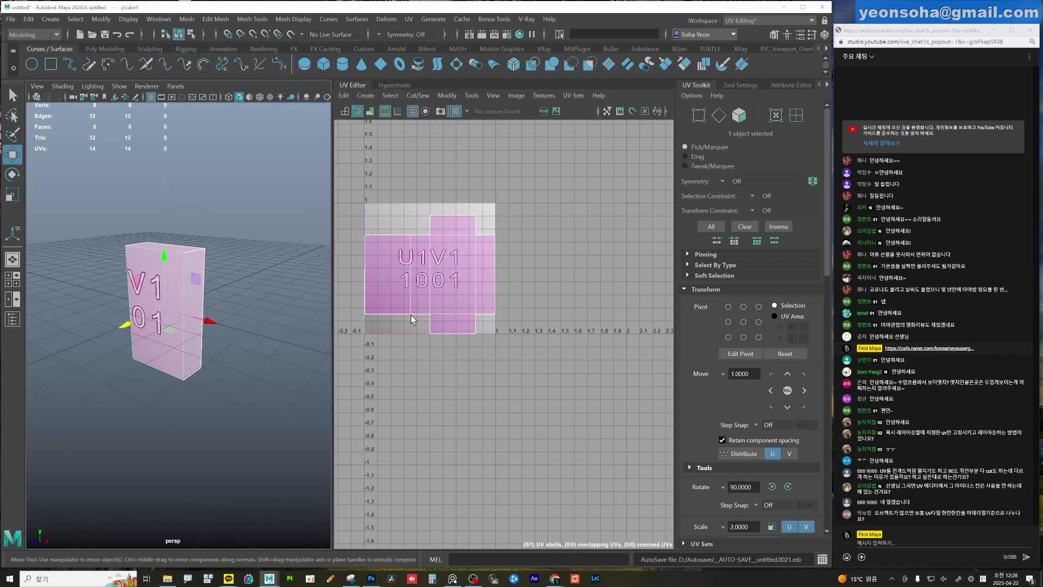
alt+middle_drag(475, 248, 459, 232)
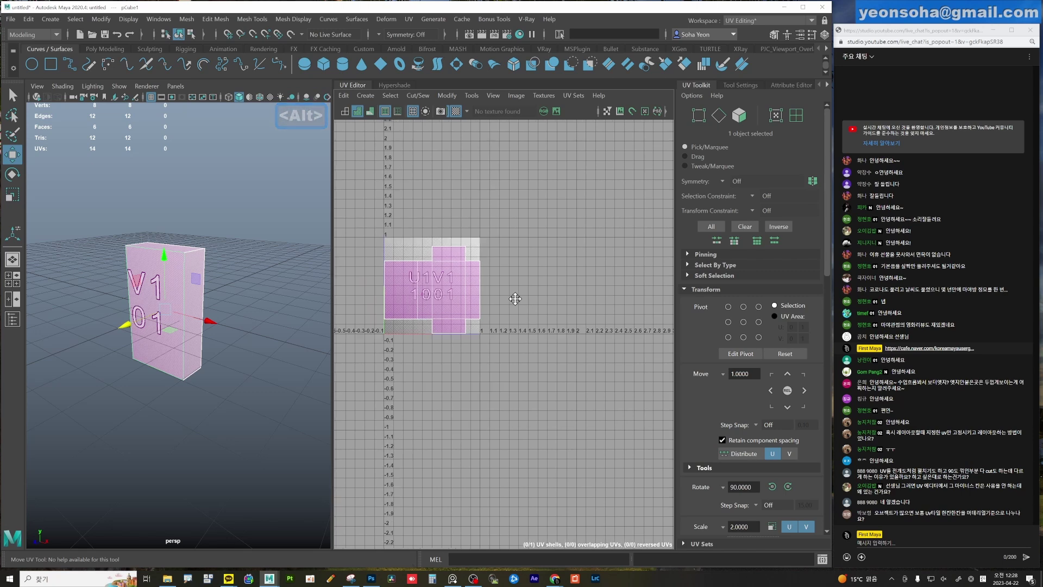
alt+middle_drag(515, 298, 457, 297)
alt+middle_drag(585, 301, 534, 307)
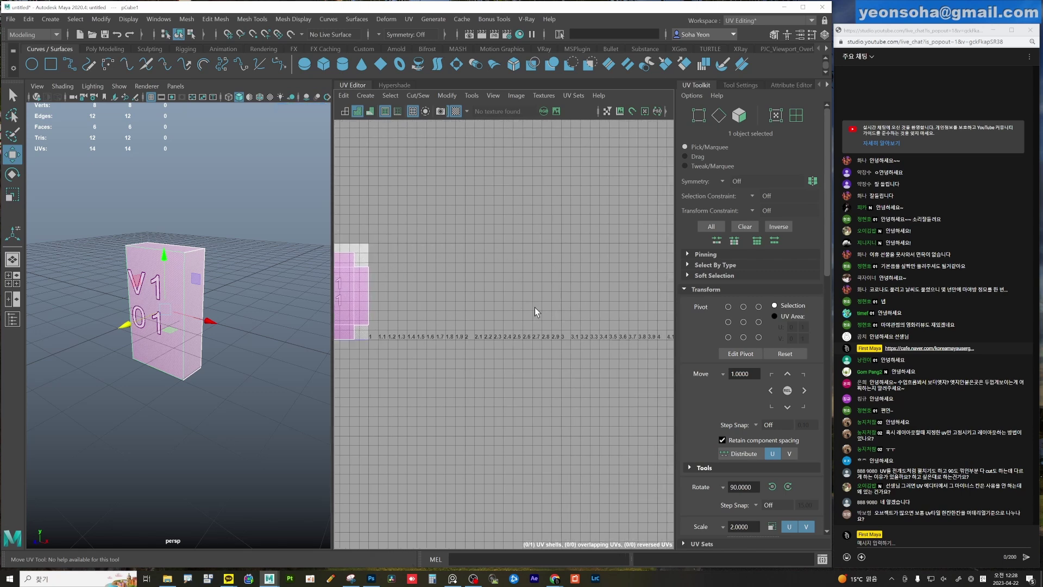
alt+middle_drag(447, 310, 520, 309)
scroll(519, 309, up, 2)
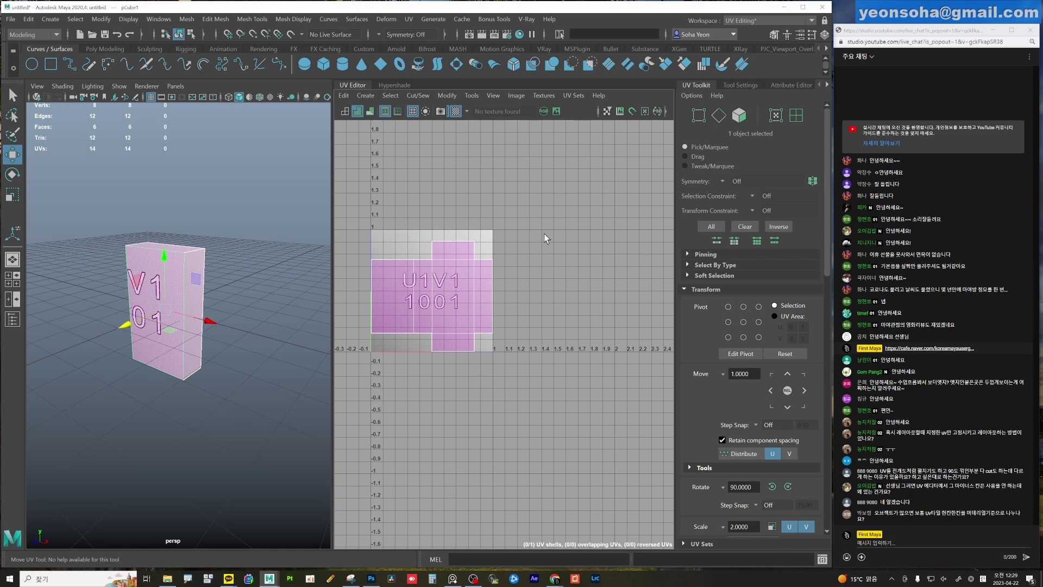
alt+right_drag(624, 326, 435, 265)
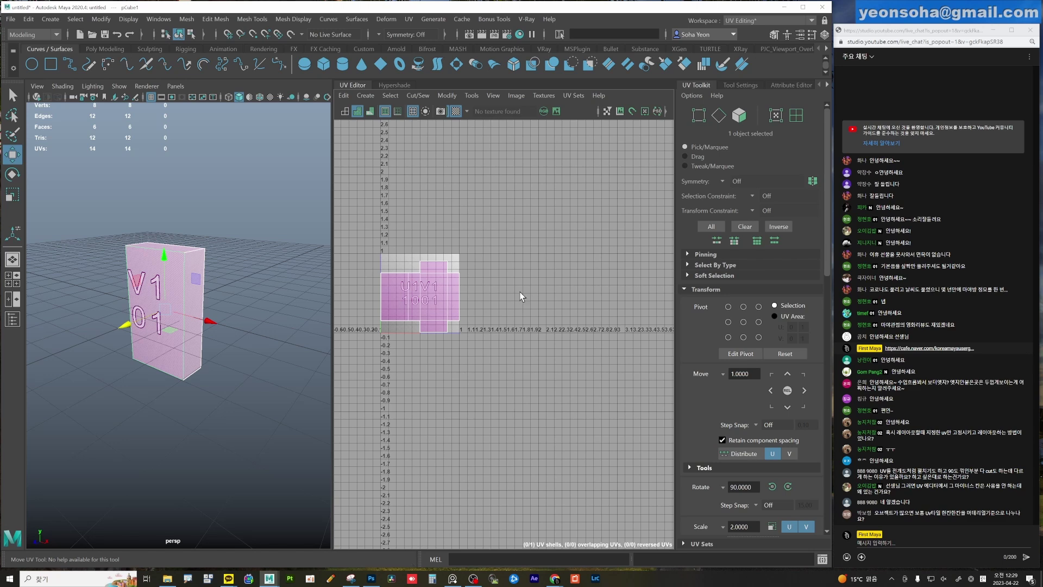
scroll(484, 309, up, 1)
scroll(523, 257, up, 2)
alt+middle_drag(505, 294, 478, 344)
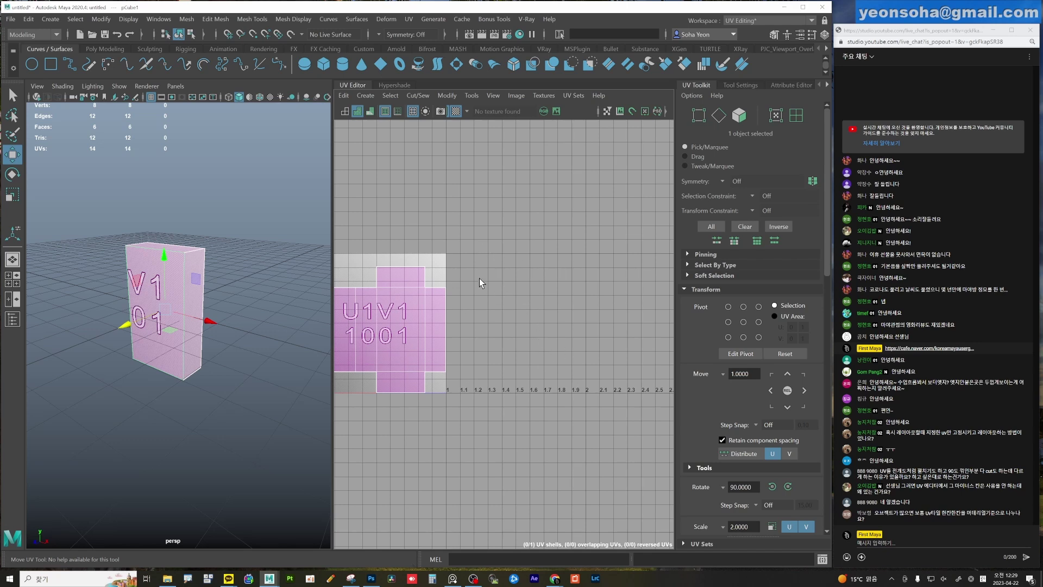
alt+right_drag(479, 279, 504, 326)
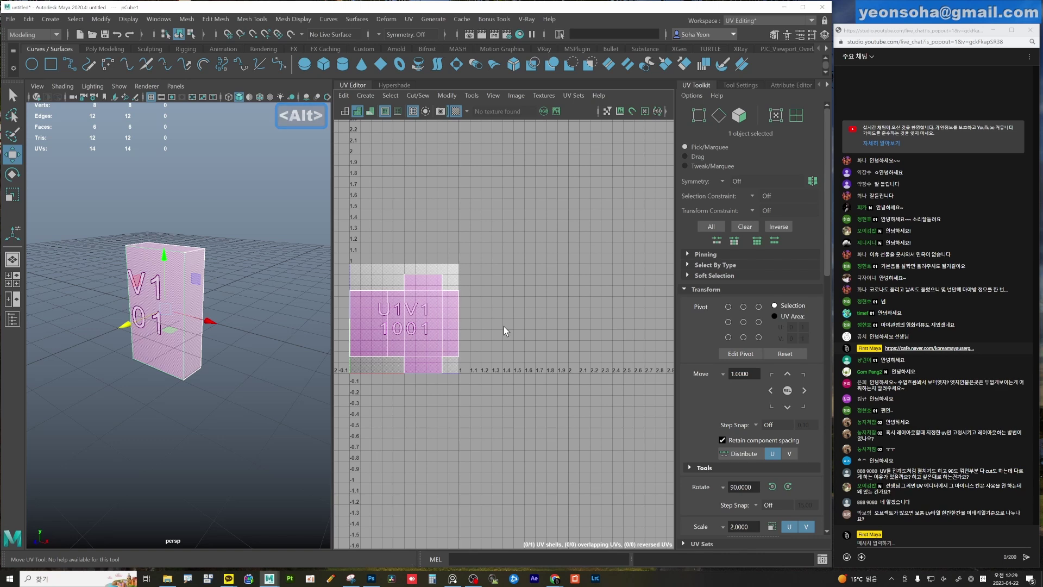
alt+right_drag(530, 300, 580, 357)
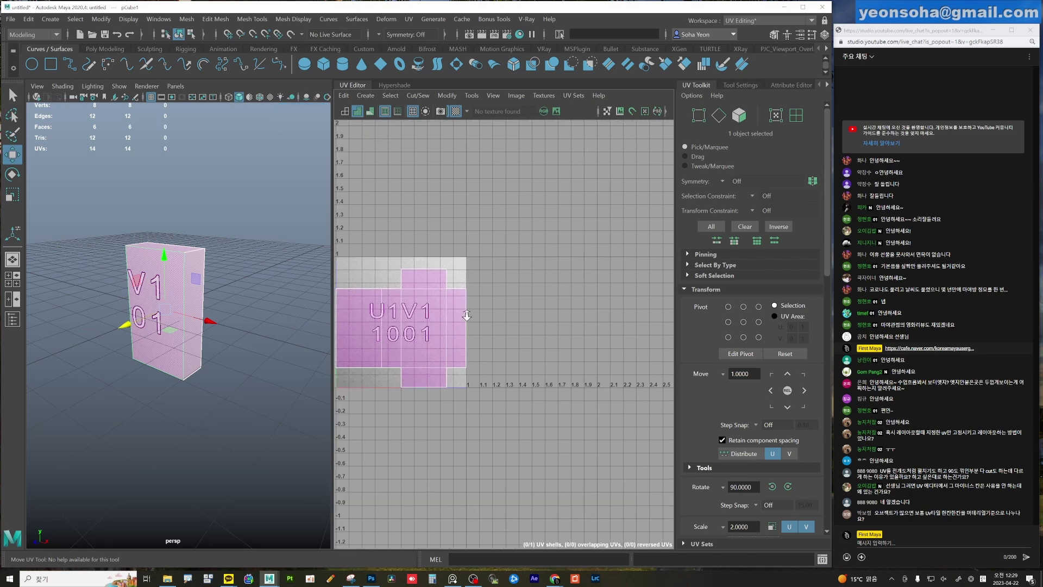
alt+middle_drag(580, 356, 564, 332)
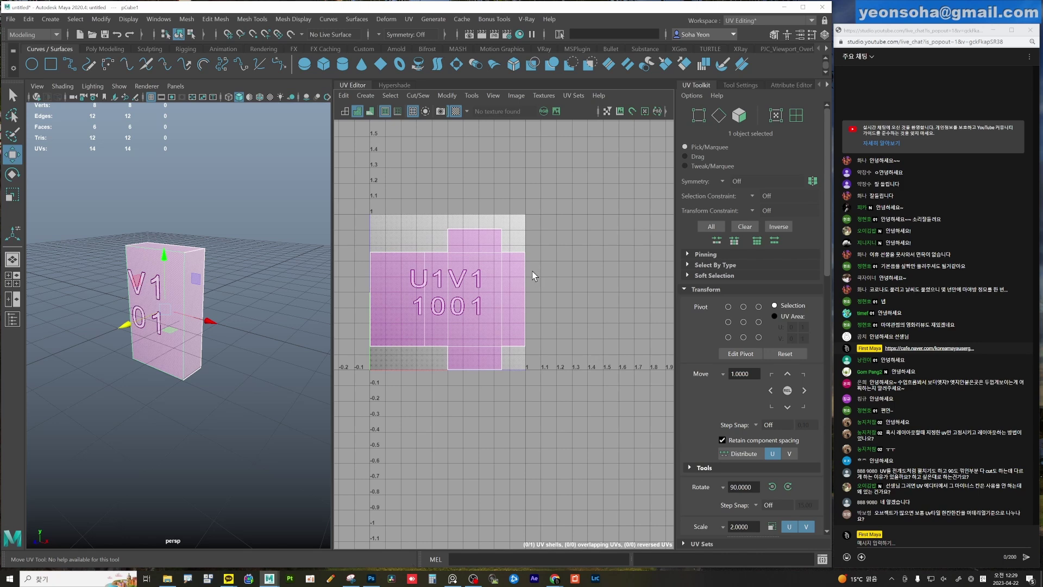
drag(540, 296, 615, 365)
key(alt)
key(alt)
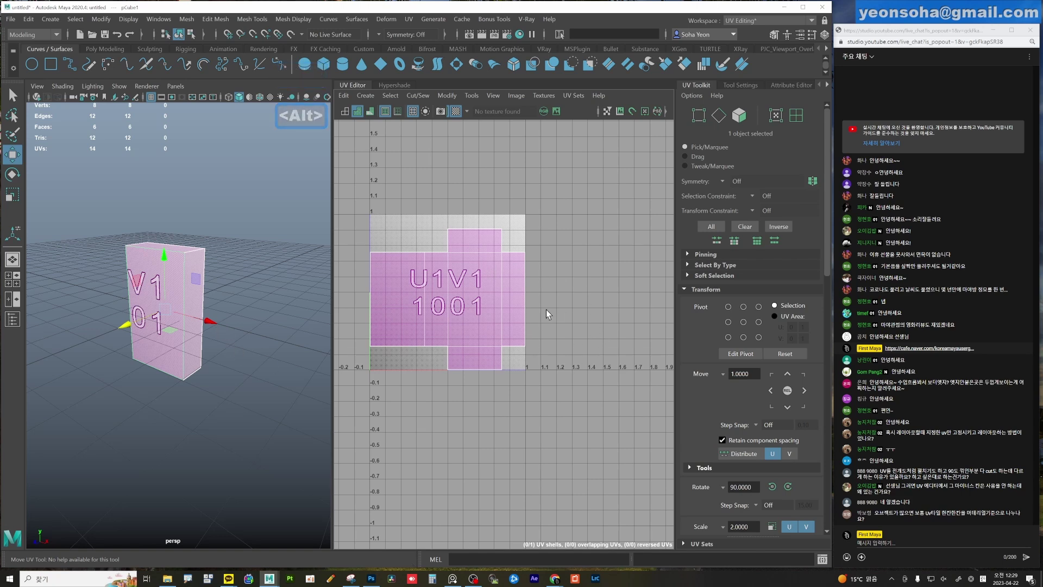
scroll(426, 332, down, 2)
scroll(489, 261, down, 1)
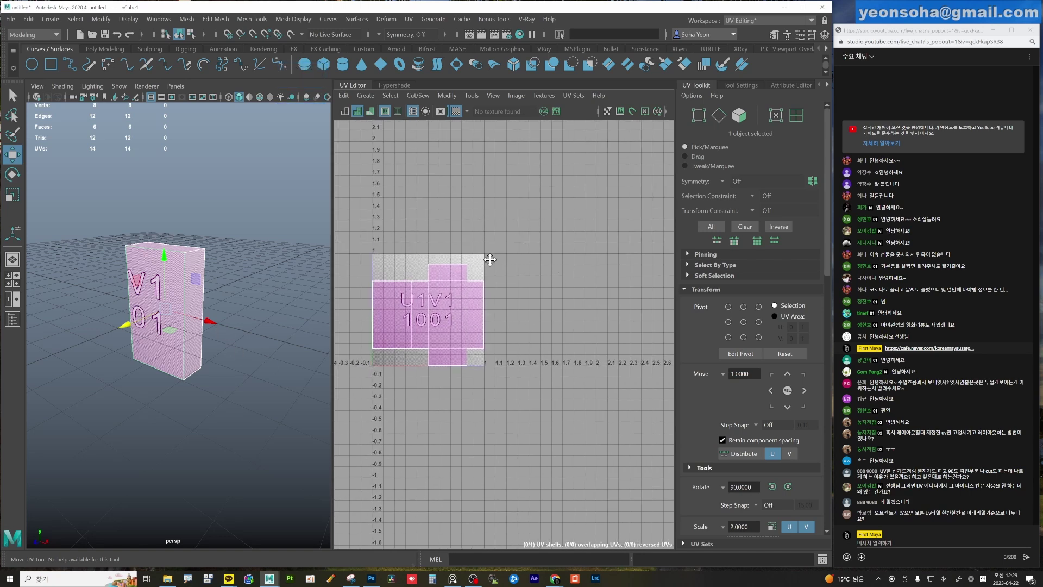
alt+middle_drag(489, 261, 475, 256)
alt+drag(222, 360, 187, 354)
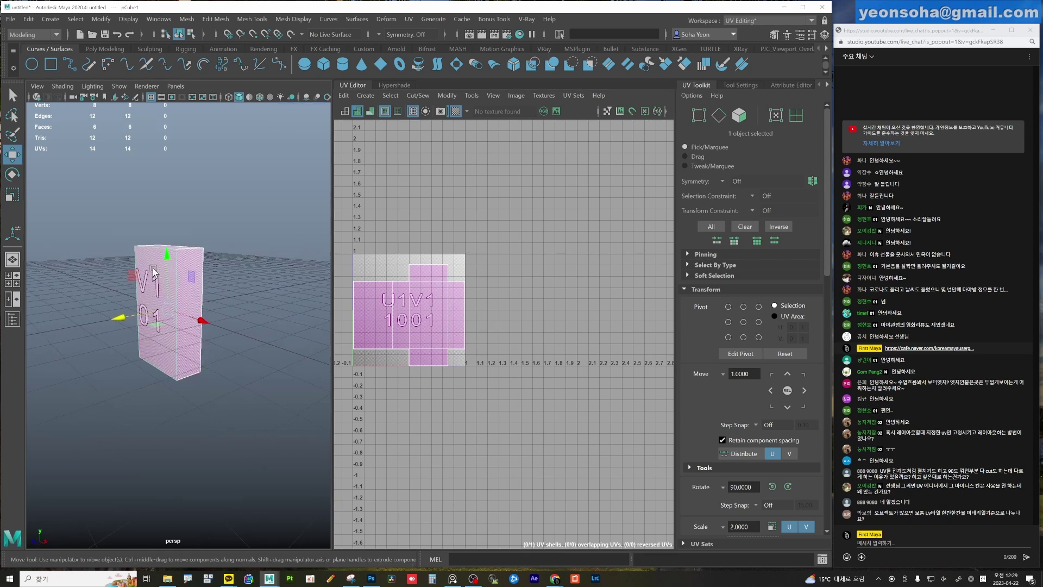
Tumble around the cube and UV view to inspect it, then deselect the cube.
alt+right_drag(243, 281, 267, 284)
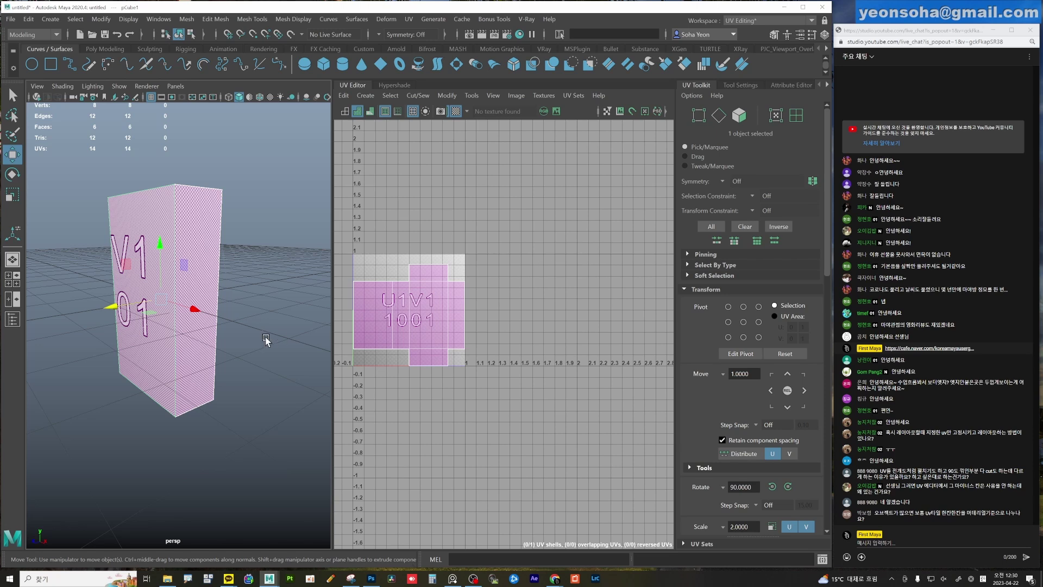
alt+drag(204, 347, 188, 348)
alt+right_drag(189, 347, 250, 356)
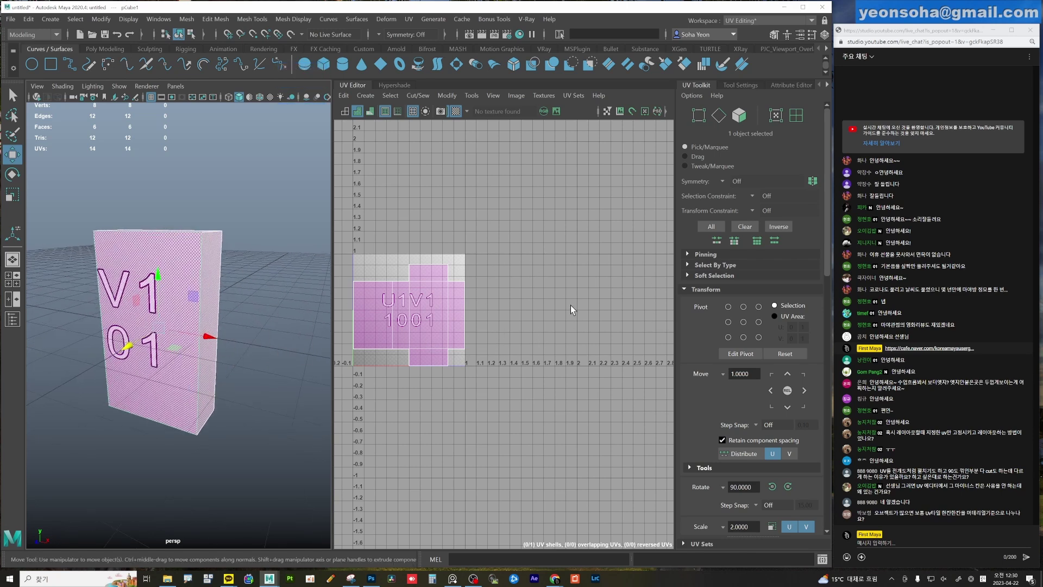
mouse_move(568, 305)
alt+right_down()
mouse_move(482, 314)
mouse_move(546, 322)
alt+right_up()
alt+drag(326, 323, 307, 324)
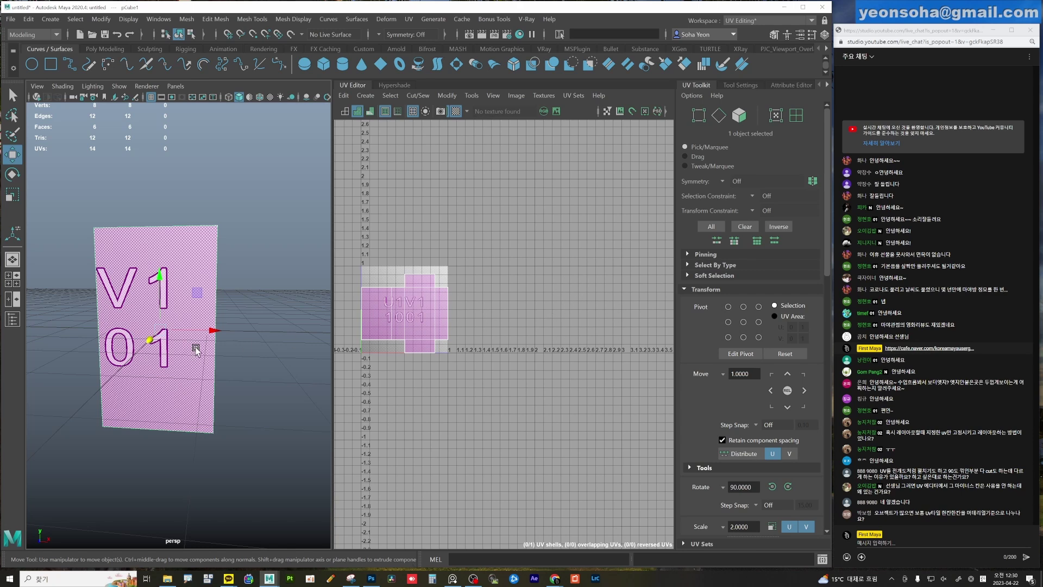
mouse_move(274, 354)
alt+mouse_down()
mouse_move(224, 351)
mouse_move(185, 285)
mouse_move(223, 299)
alt+mouse_up()
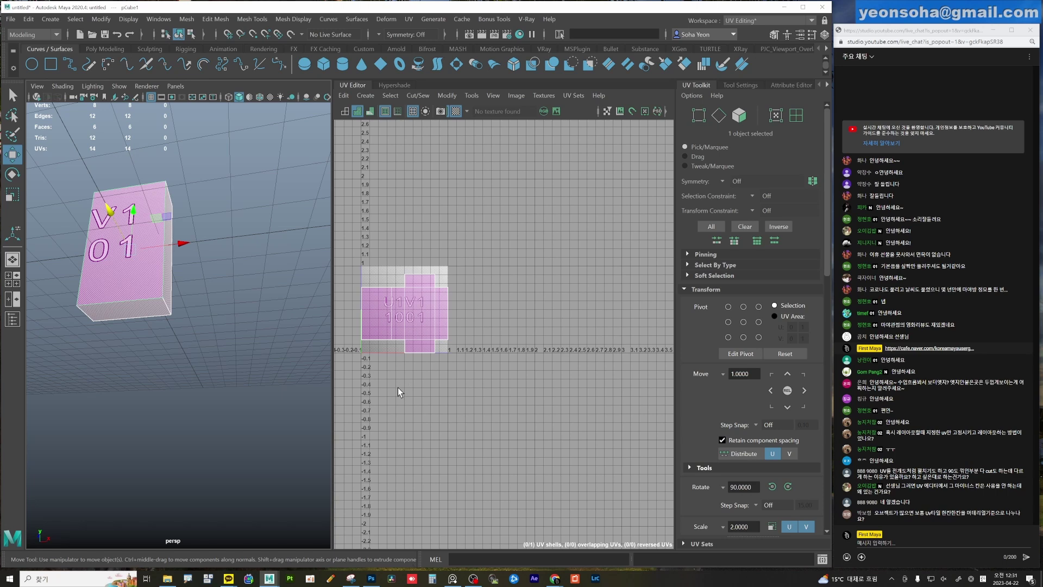
mouse_move(216, 321)
alt+mouse_down()
mouse_move(221, 338)
mouse_move(151, 328)
mouse_move(207, 322)
alt+mouse_up()
click(207, 321)
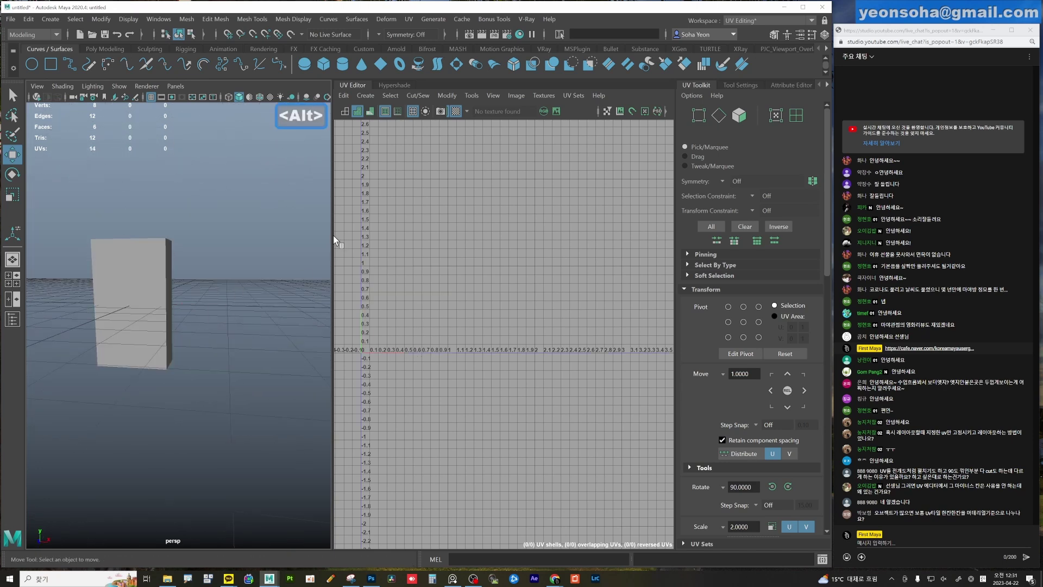
drag(332, 236, 449, 246)
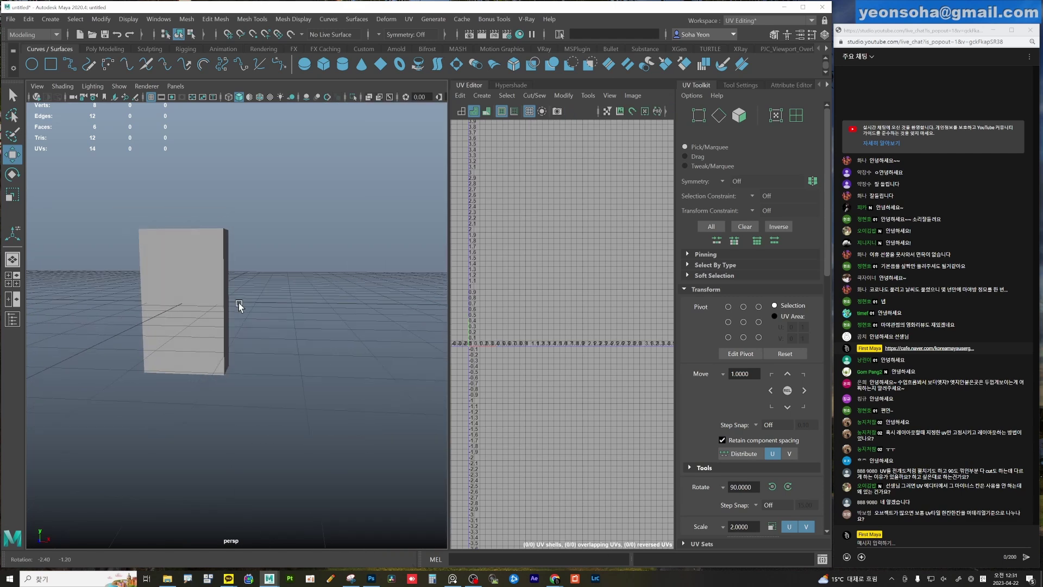
Create a polygon cylinder and move it beside the cube.
shift+right_click(256, 288)
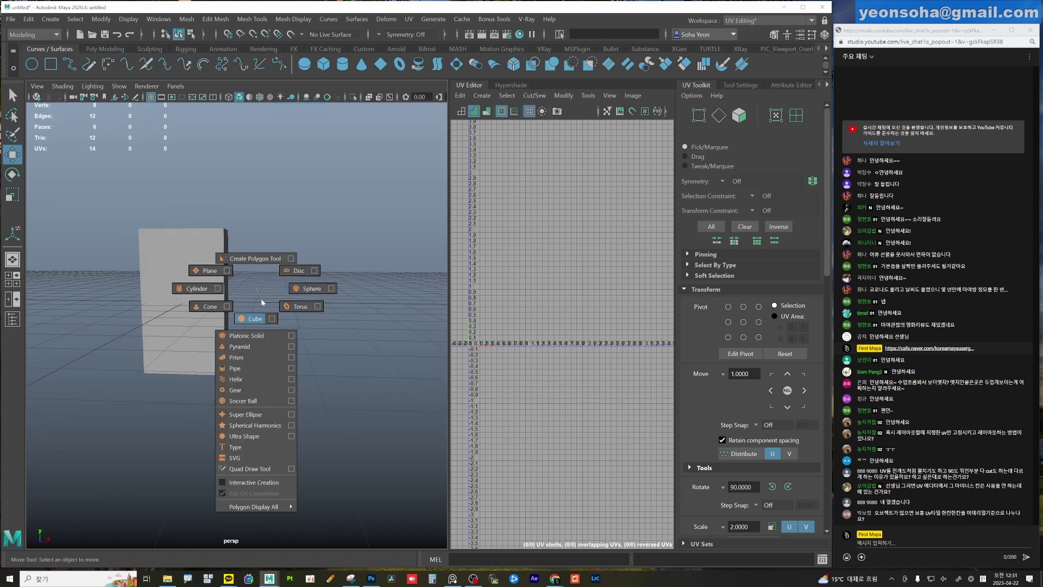
click(197, 288)
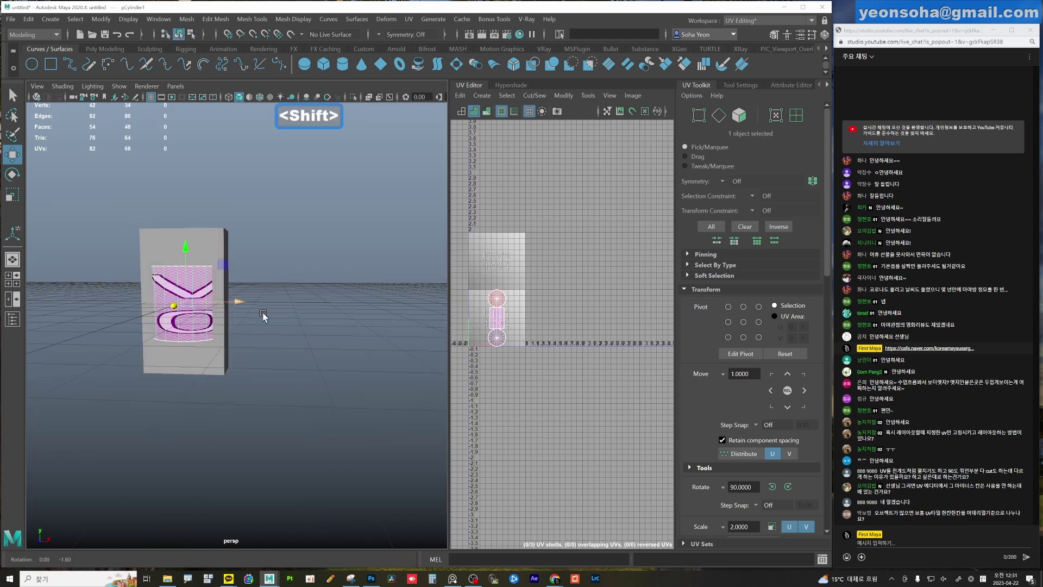
key(alt+w)
drag(249, 300, 325, 302)
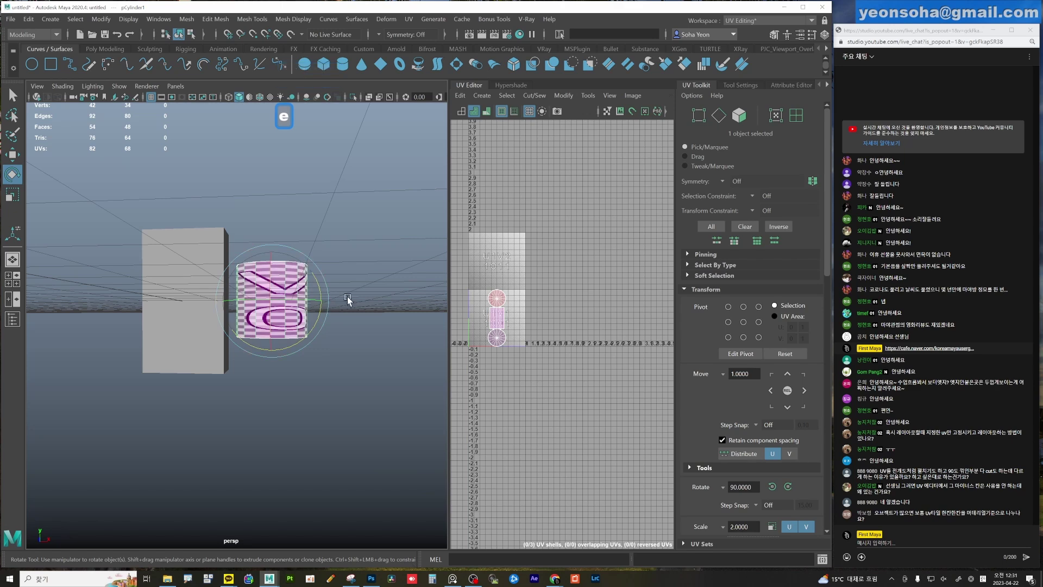
click(363, 300)
Create a polygon torus and move it beside the cylinder.
shift+right_click(347, 277)
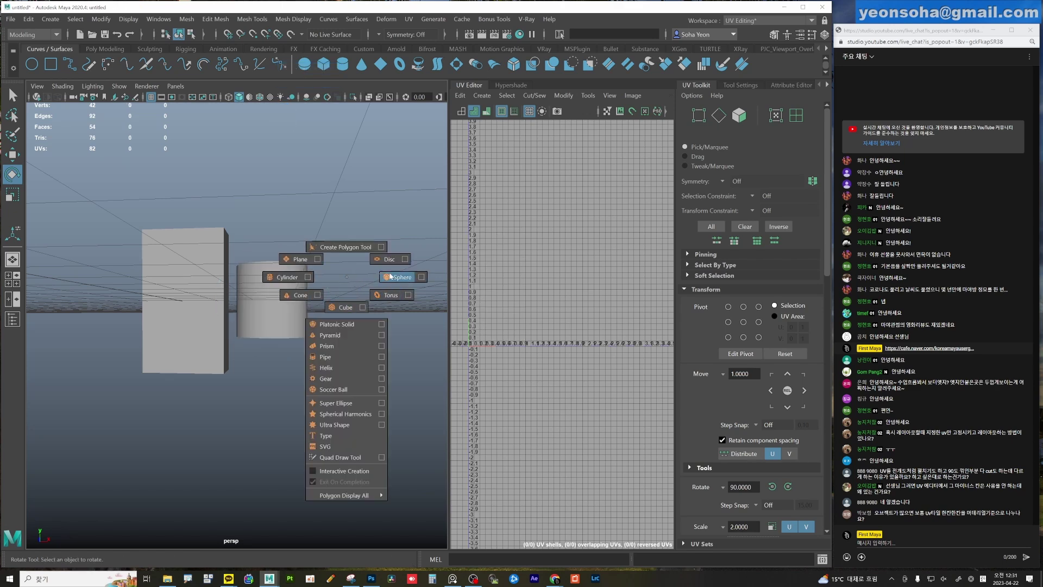
shift+right_drag(353, 310, 391, 295)
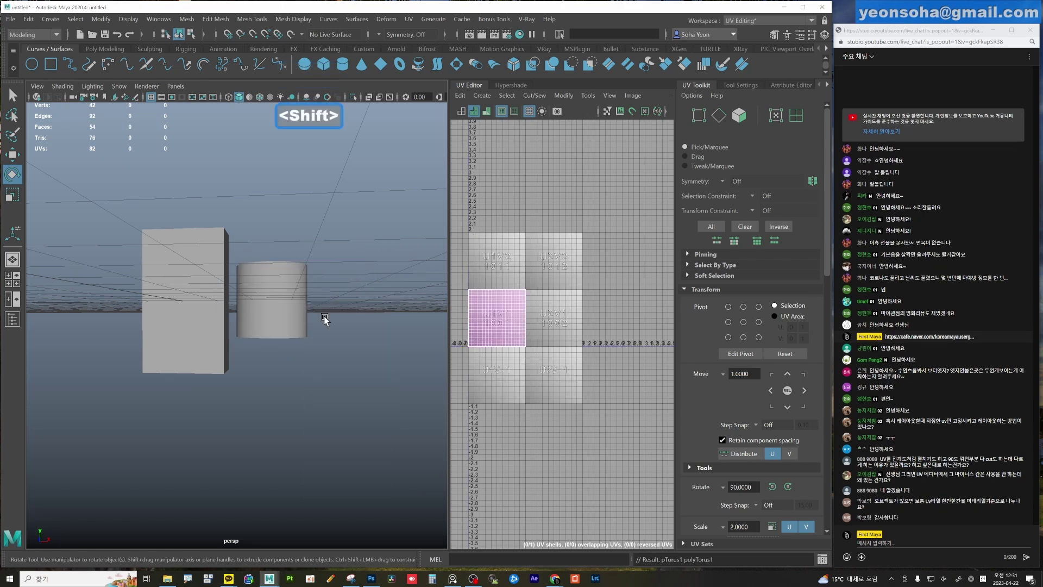
key(alt+w)
key(w)
mouse_move(240, 302)
mouse_down()
mouse_move(325, 304)
mouse_move(305, 292)
mouse_up()
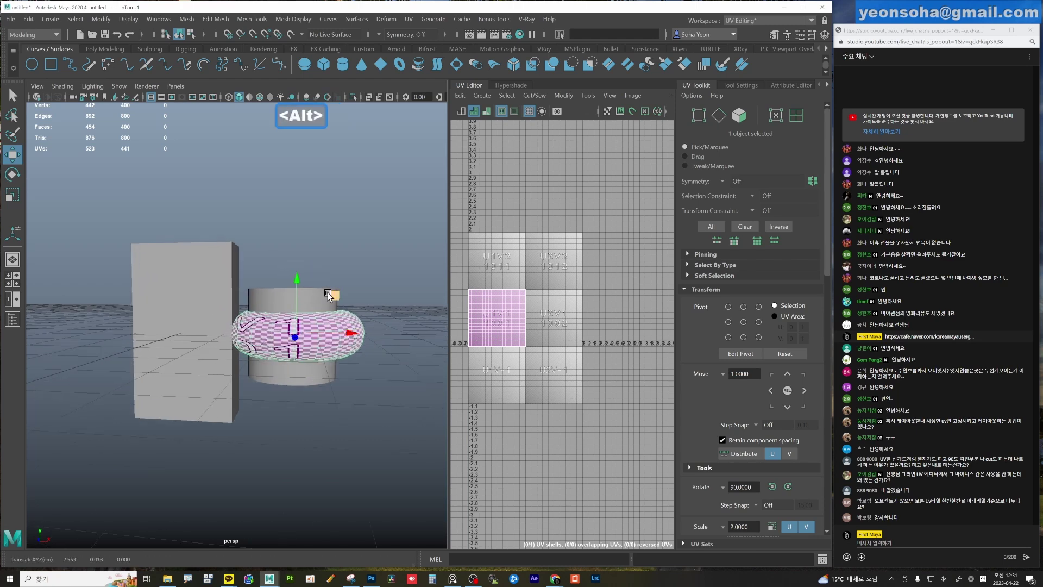
Scale the cylinder taller in Y, then tilt the cylinder and torus about 45°.
click(305, 292)
key(r)
drag(293, 280, 302, 251)
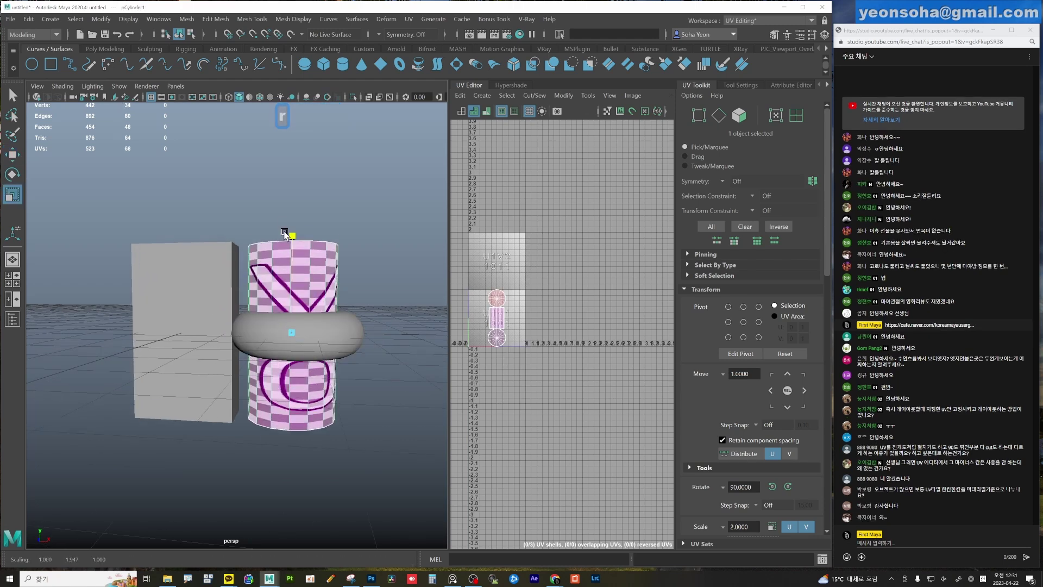
click(351, 318)
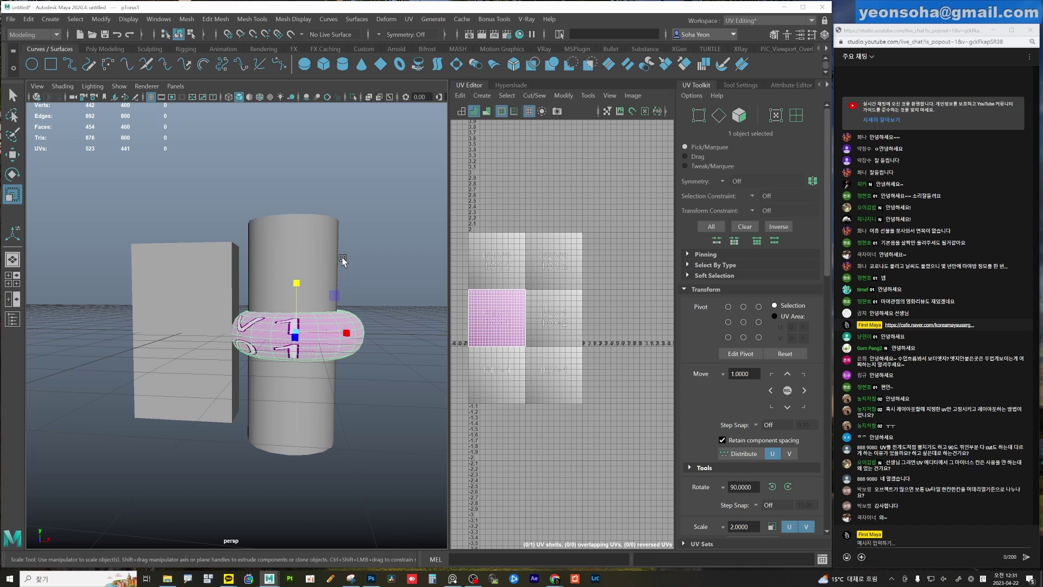
shift+click(333, 271)
key(e)
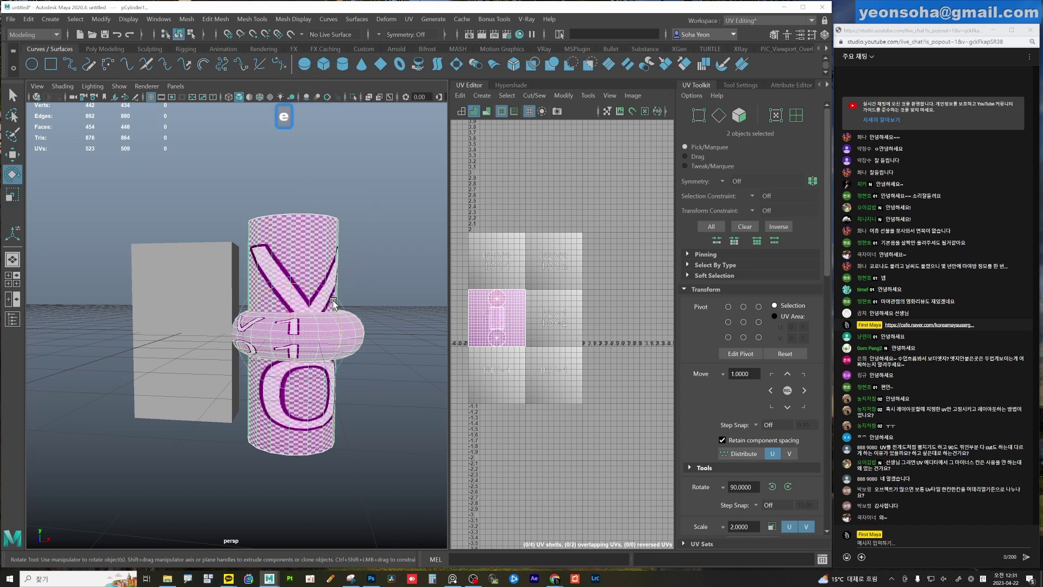
mouse_move(333, 303)
mouse_down()
mouse_move(320, 340)
mouse_move(347, 331)
mouse_move(240, 410)
mouse_up()
key(w)
drag(174, 251, 189, 314)
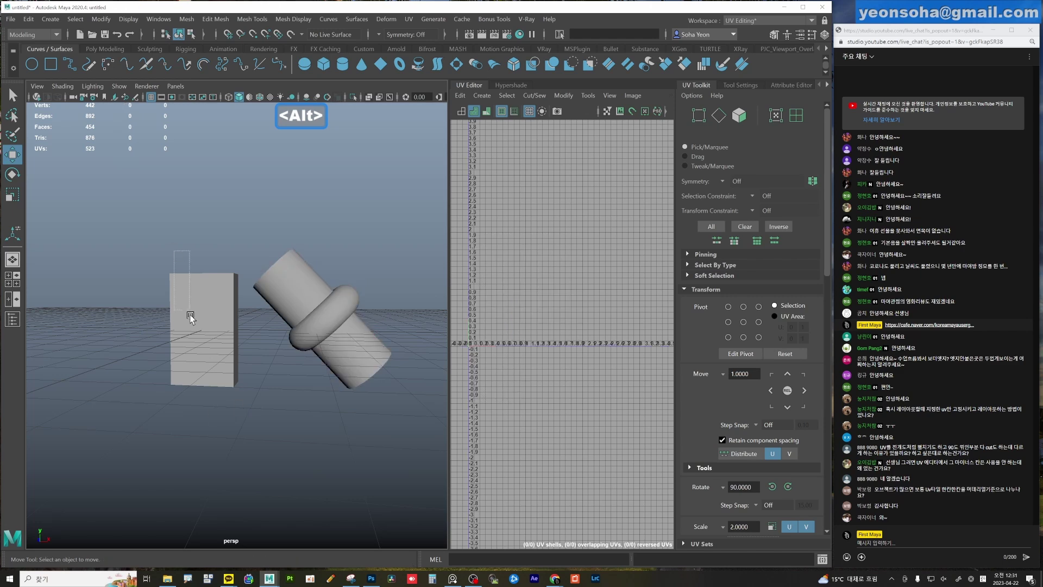
shift+drag(292, 364, 346, 508)
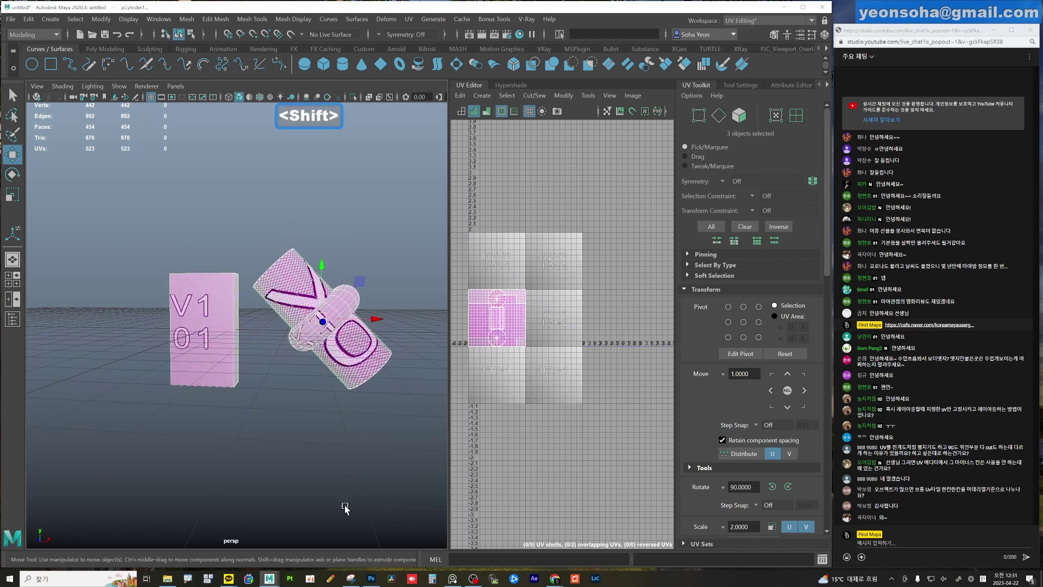
click(322, 391)
Duplicate the torus twice with Ctrl+D, sliding the copies down the cylinder.
alt+drag(308, 294, 328, 302)
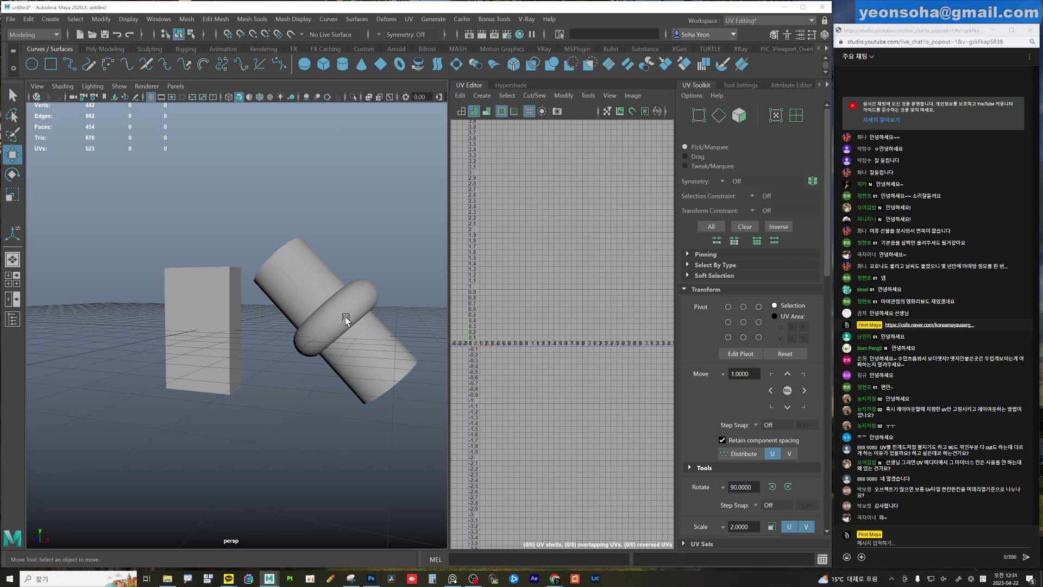
mouse_move(340, 363)
alt+mouse_down()
mouse_move(349, 328)
mouse_move(303, 345)
mouse_move(303, 408)
mouse_move(303, 398)
alt+mouse_up()
click(301, 356)
mouse_move(302, 356)
alt+mouse_down()
mouse_move(326, 356)
mouse_move(279, 311)
mouse_move(272, 380)
alt+mouse_up()
key(w)
key(ctrl+d)
key(ctrl+z)
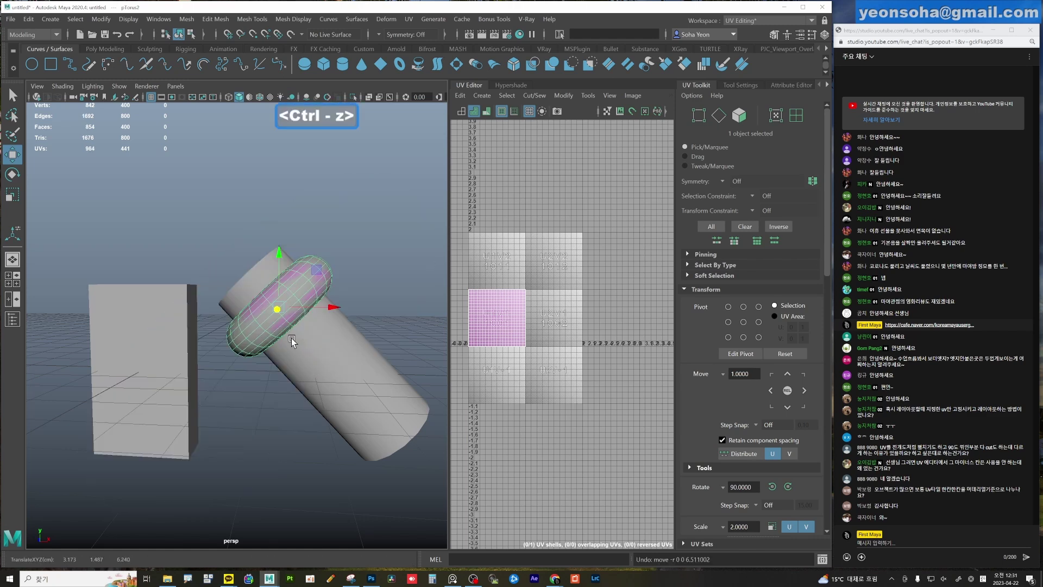
mouse_move(284, 308)
mouse_down()
mouse_move(326, 353)
mouse_move(314, 328)
mouse_move(344, 408)
mouse_move(168, 356)
mouse_up()
key(ctrl+d)
click(342, 409)
click(168, 357)
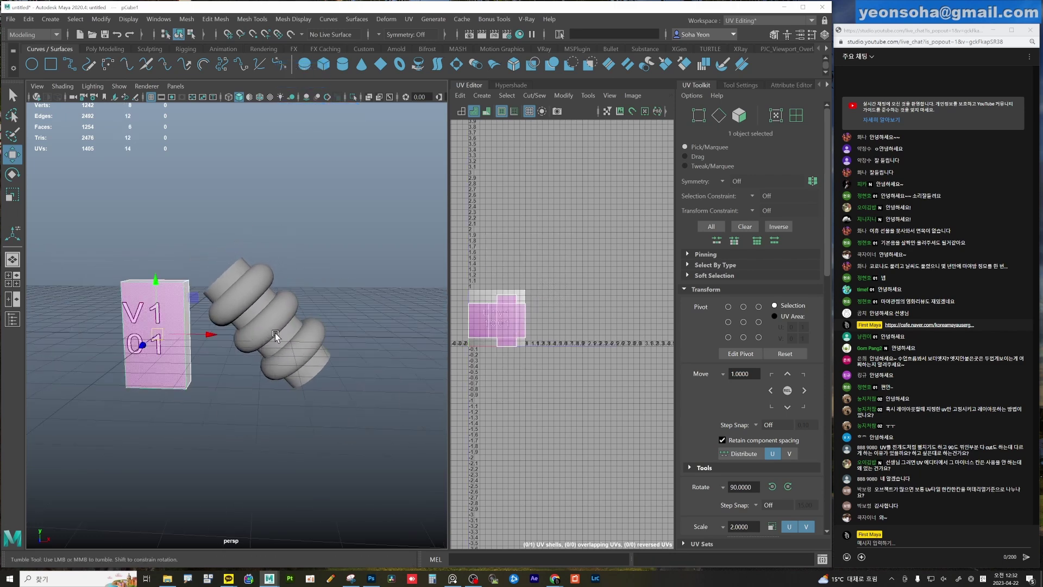
Select the cylinder and stacked tori and unfold their UVs.
drag(230, 247, 335, 395)
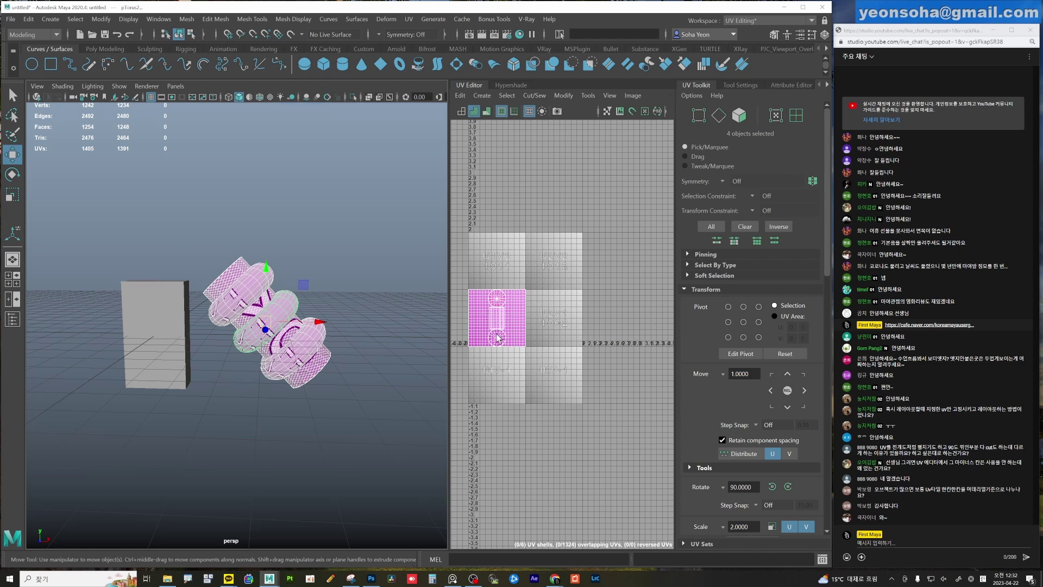
key(alt+z)
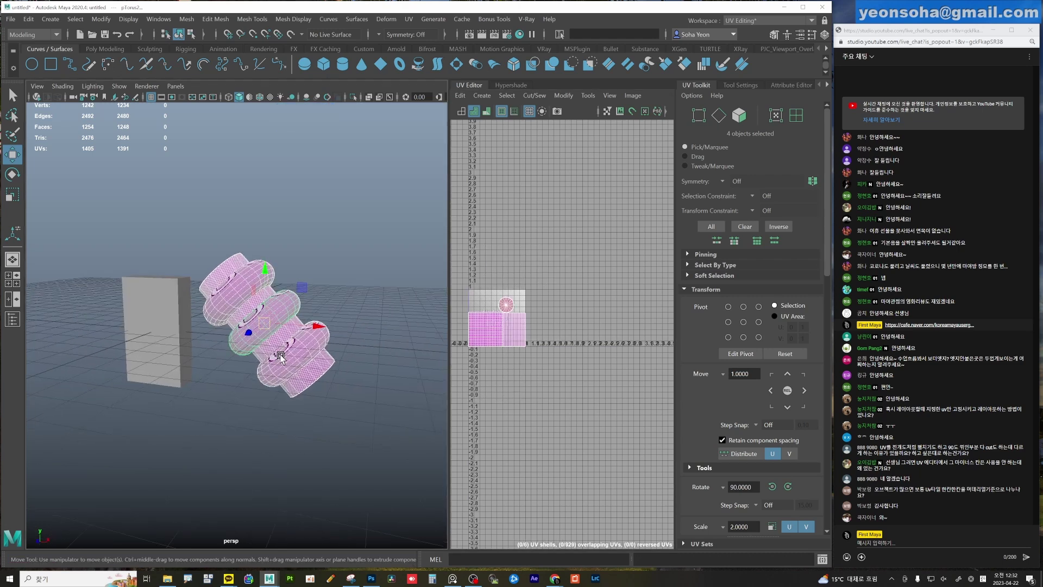
alt+drag(286, 354, 326, 347)
scroll(510, 333, up, 1)
alt+middle_drag(511, 332, 533, 337)
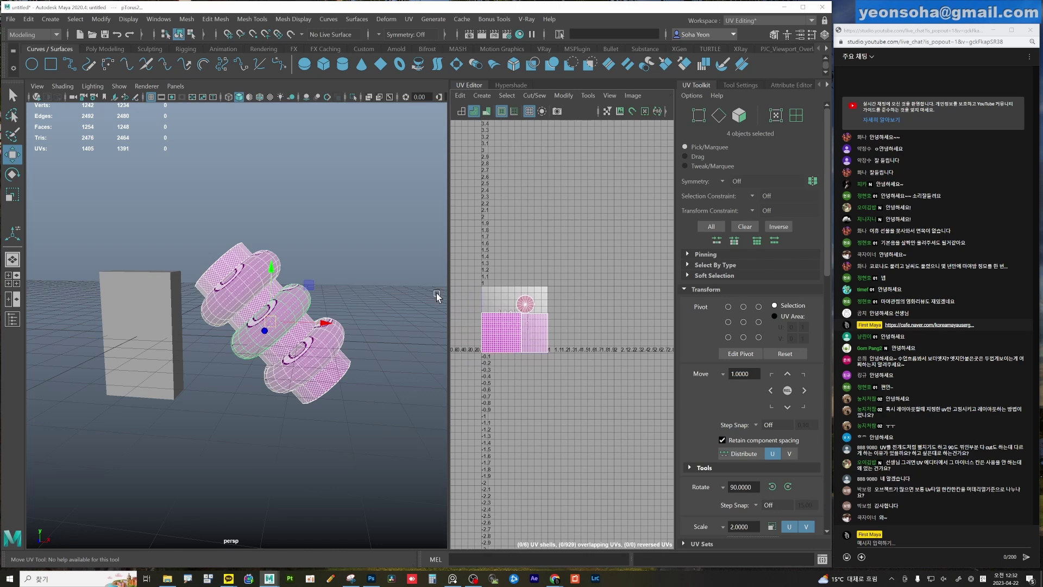
key(w)
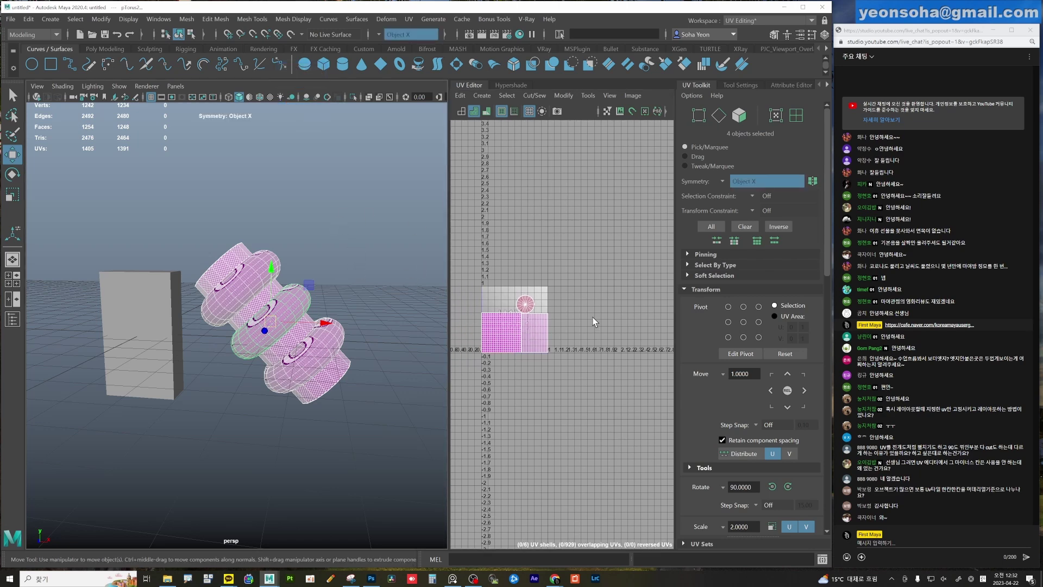
Run Layout UVs from its options to pack the shells into the 0–1 tile.
shift+right_drag(594, 322, 588, 322)
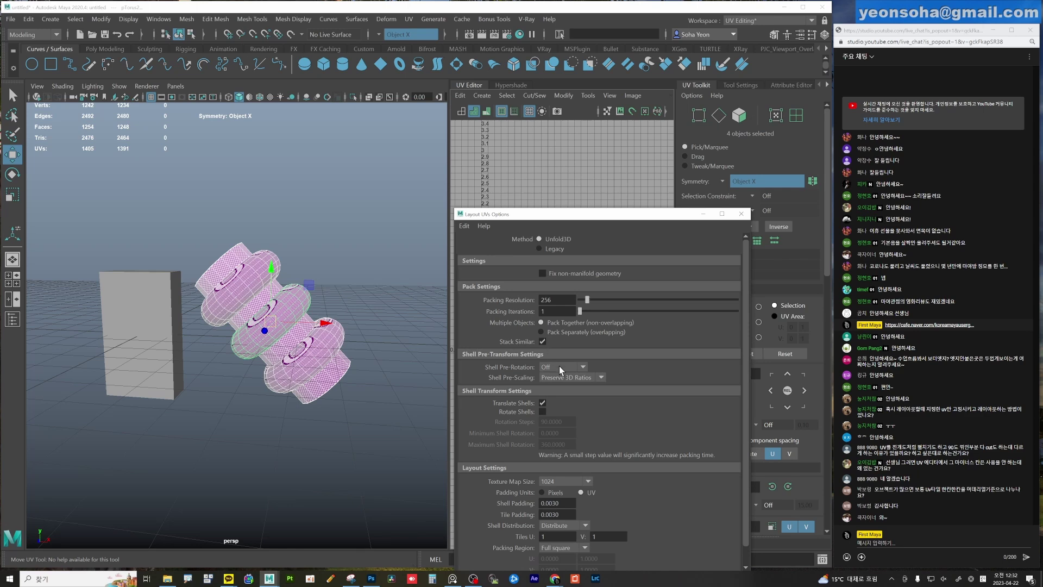
drag(616, 225, 714, 129)
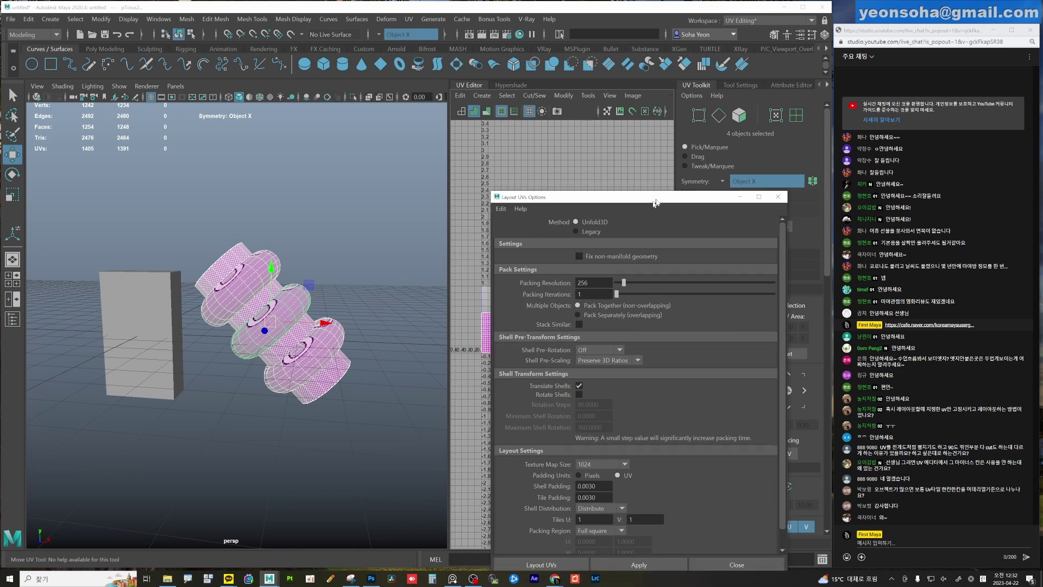
click(619, 485)
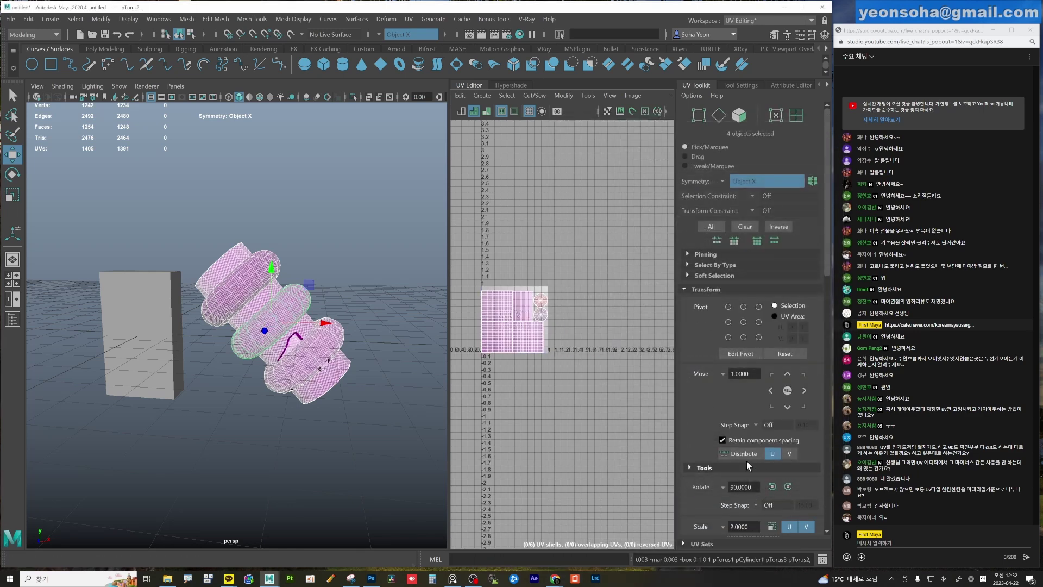
alt+drag(320, 348, 329, 343)
scroll(578, 338, up, 2)
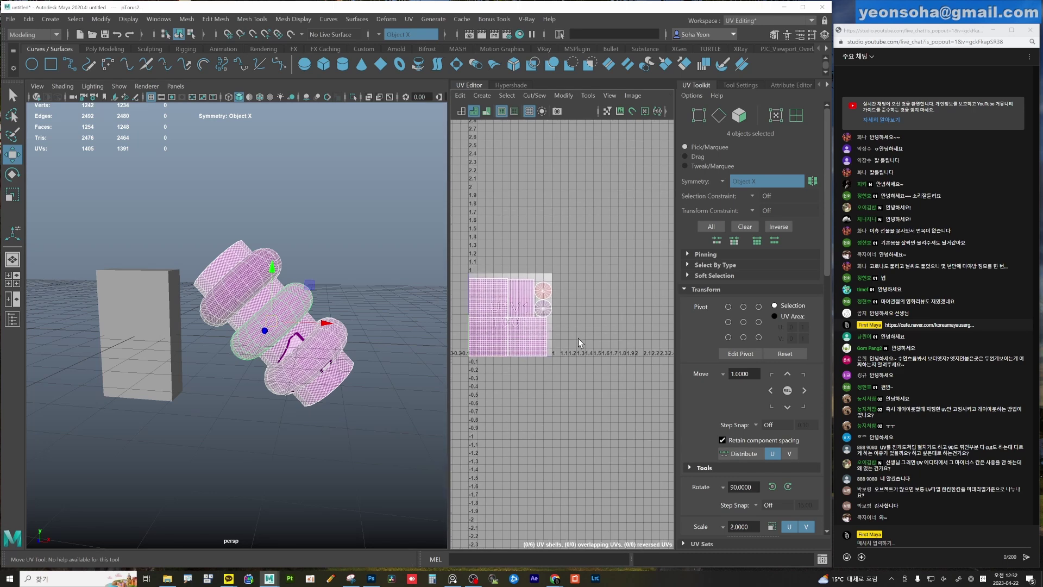
key(alt+4)
Unfold all UV shells again, then undo the extra relayout.
drag(465, 249, 564, 342)
key(d)
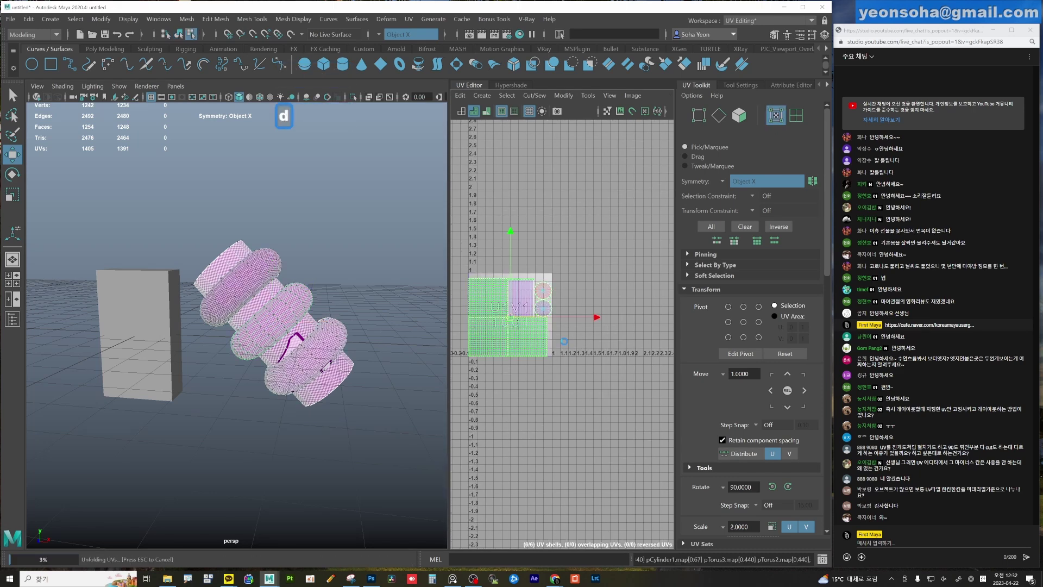
key(alt+a)
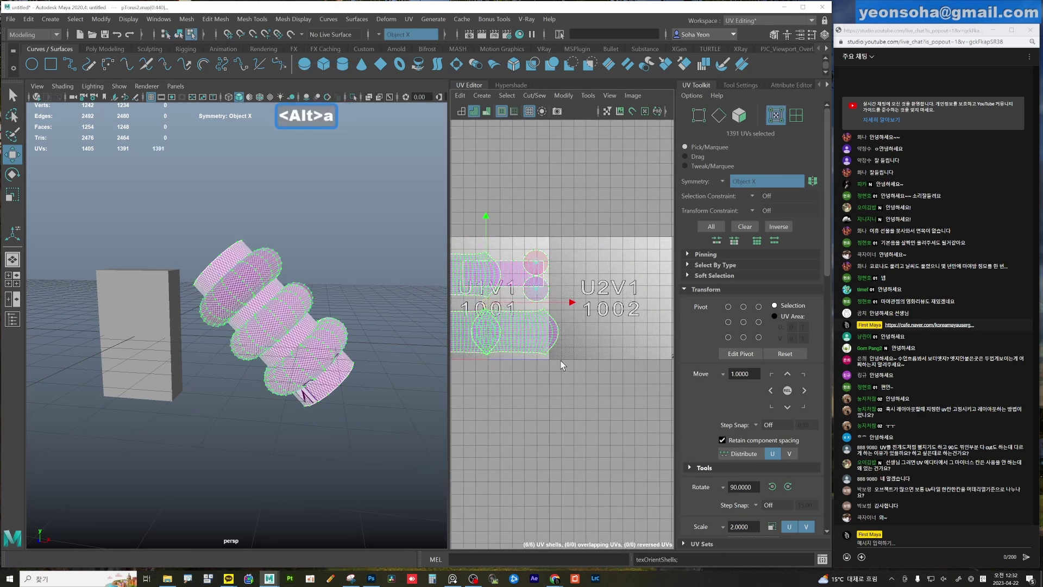
key(alt+z)
scroll(606, 372, down, 2)
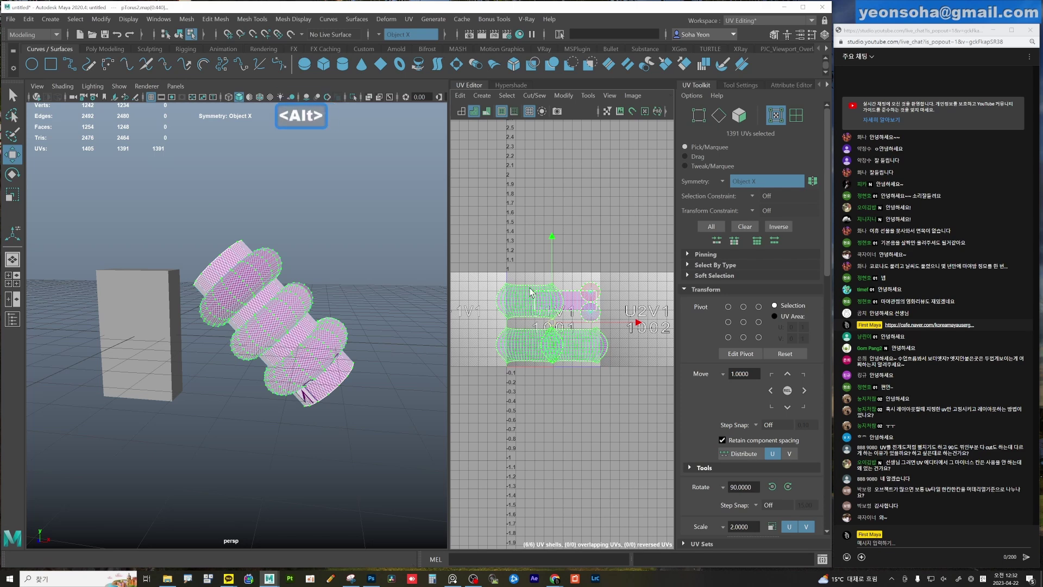
key(z)
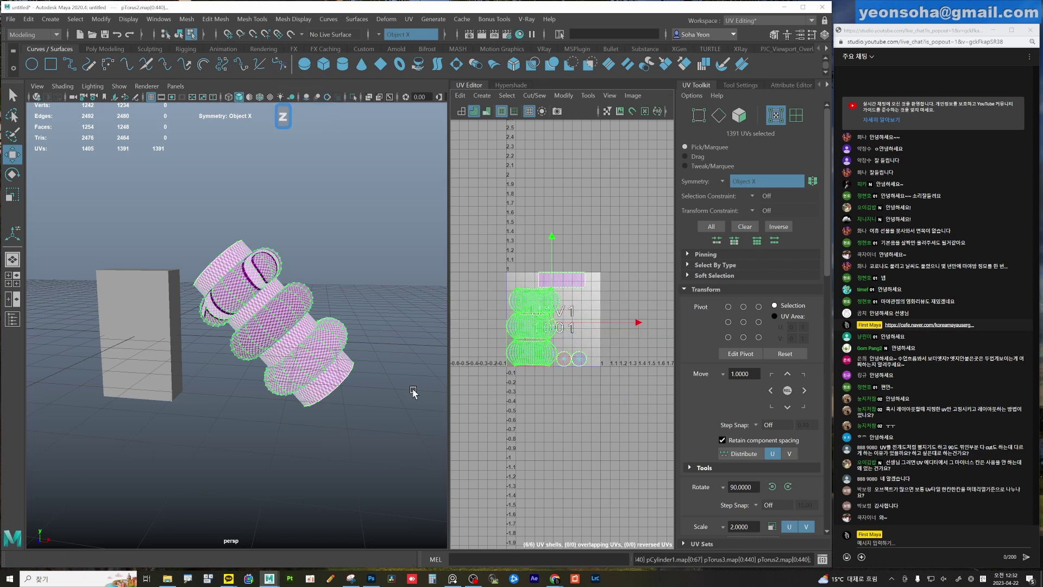
key(alt+grave)
alt+drag(352, 390, 425, 403)
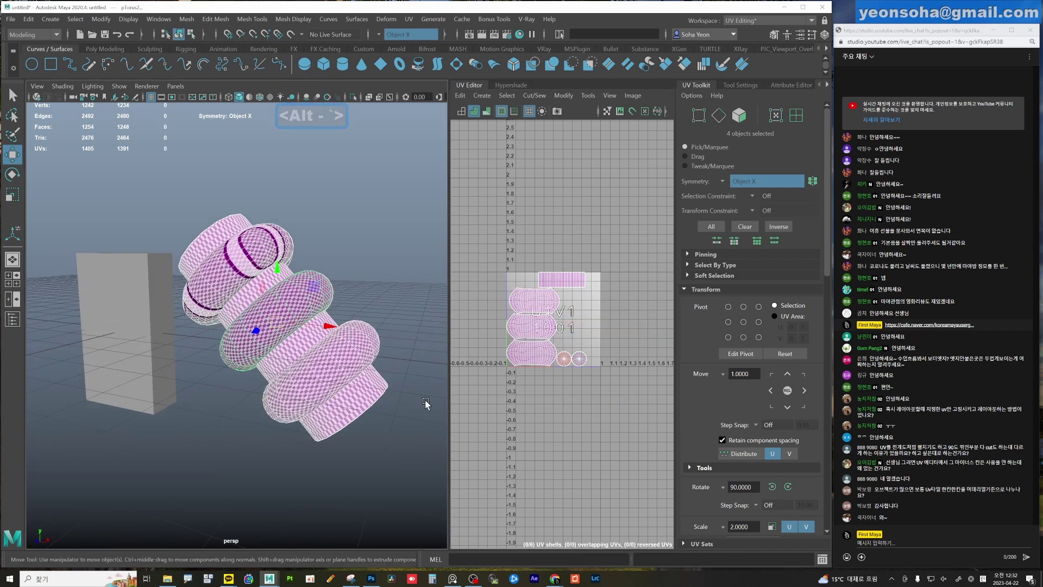
click(366, 406)
Delete the cylinder's construction history and freeze its transformations.
key(ctrl+a)
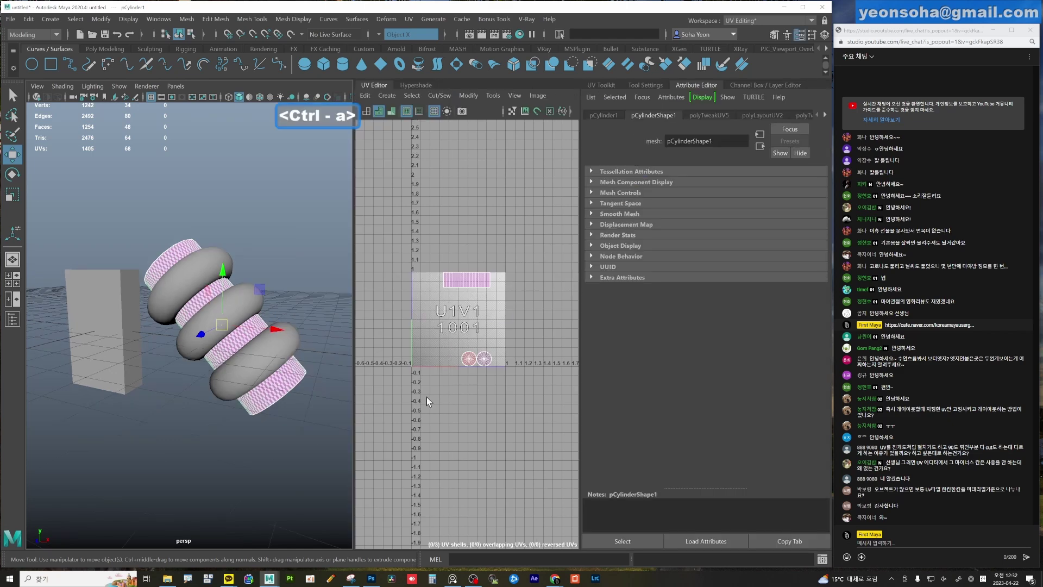
key(ctrl+a)
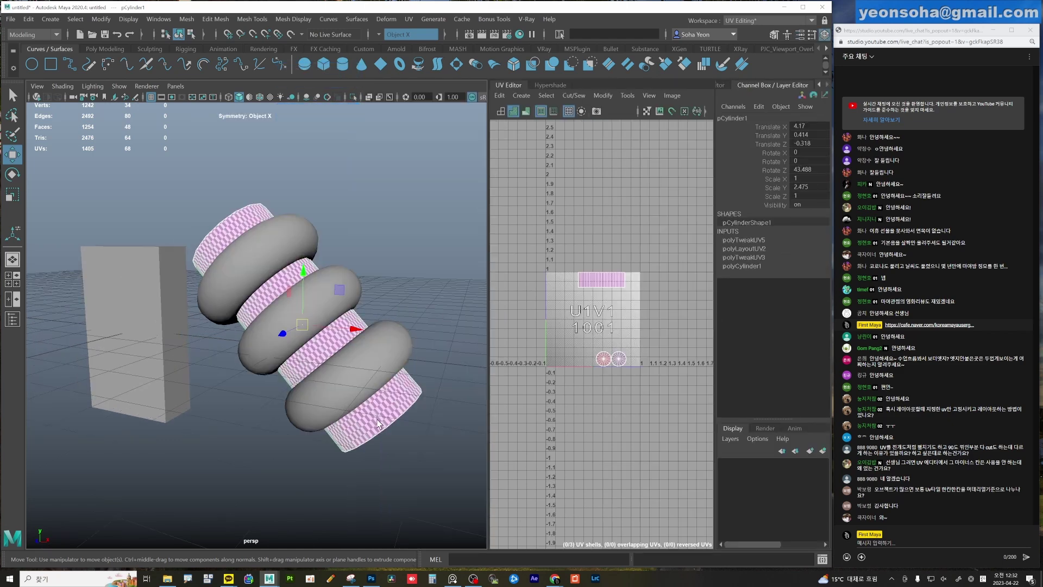
key(alt+d)
key(shift+1)
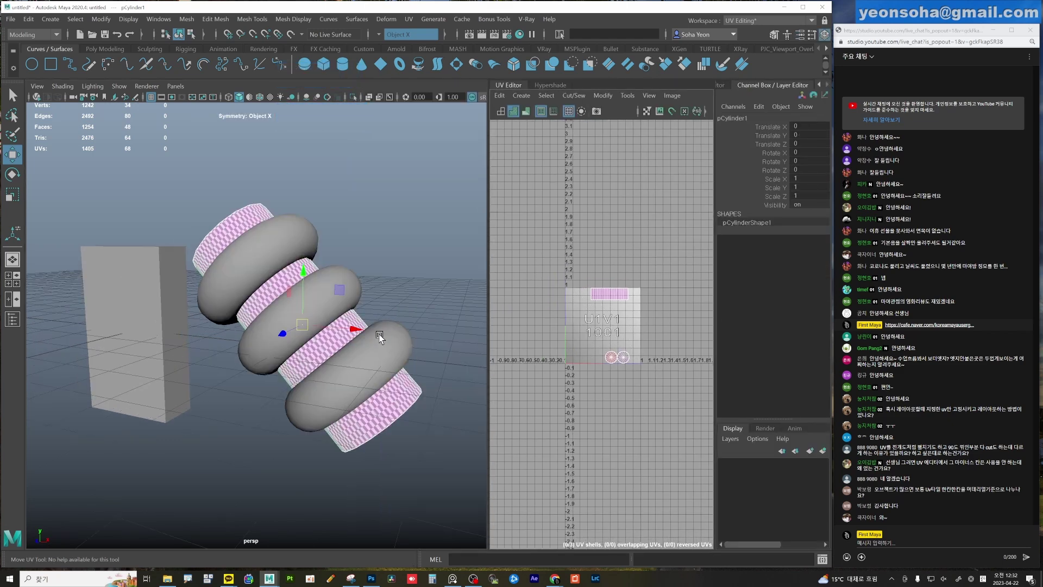
key(alt)
Select the cylinder and all tori and pack their UVs inside the 0–1 tile.
mouse_move(229, 196)
mouse_down()
mouse_move(421, 462)
mouse_move(413, 441)
mouse_up()
key(shift+a)
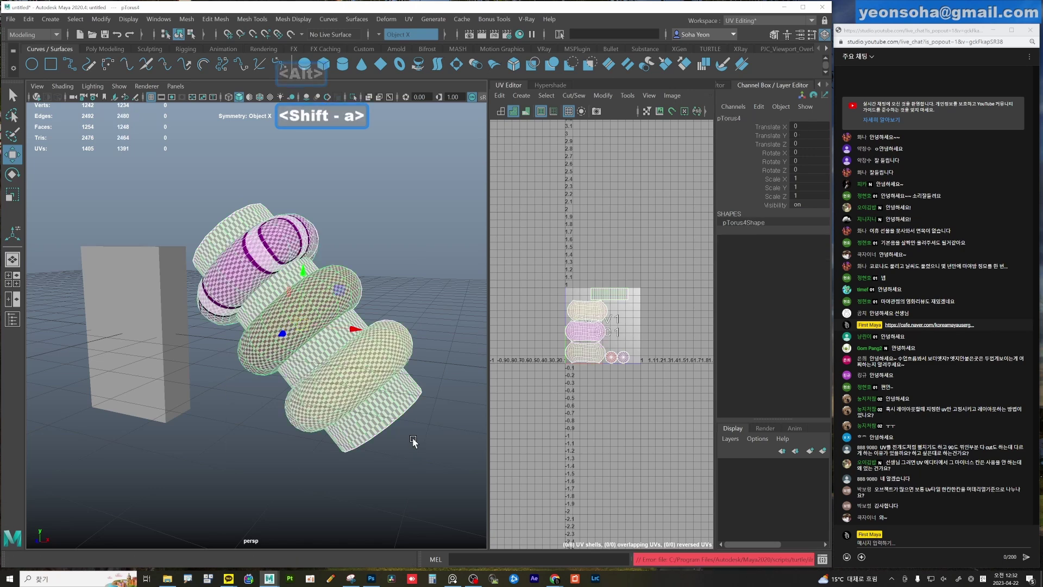
key(alt+4)
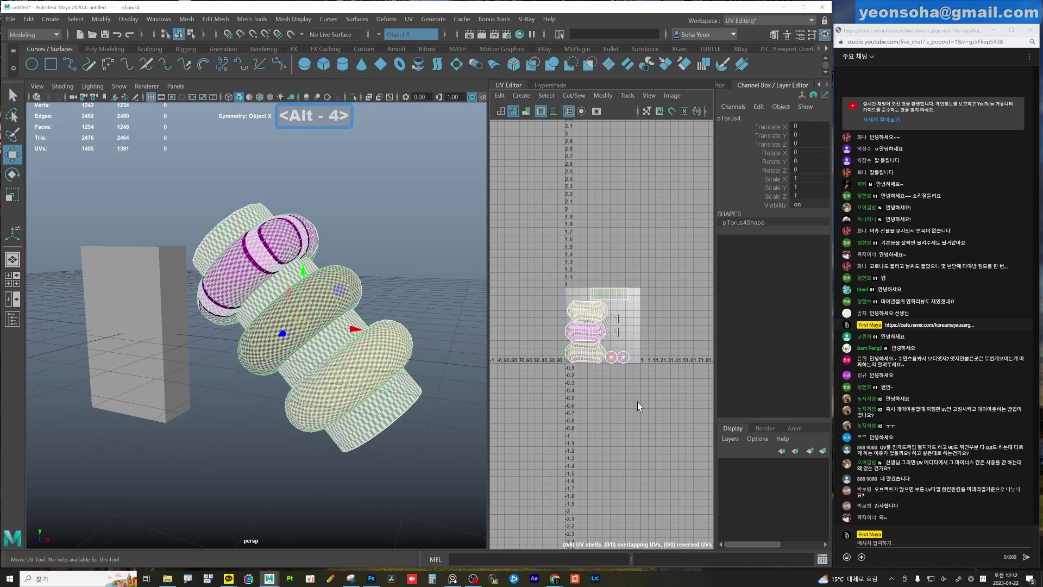
key(z)
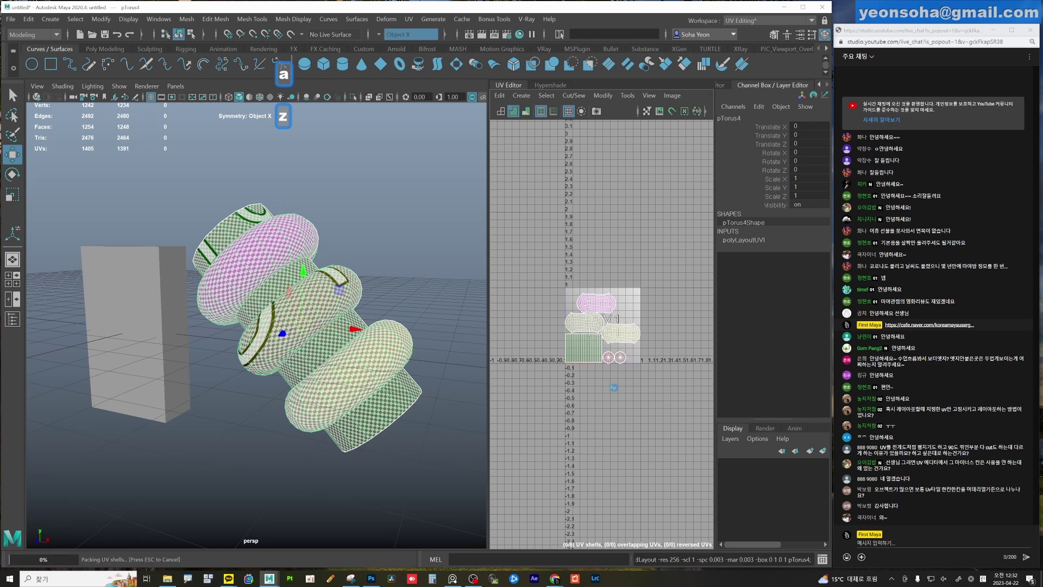
key(z)
scroll(255, 354, down, 2)
Reselect the whole cylinder and torus stack and select all packed UV shells.
alt+drag(255, 354, 374, 423)
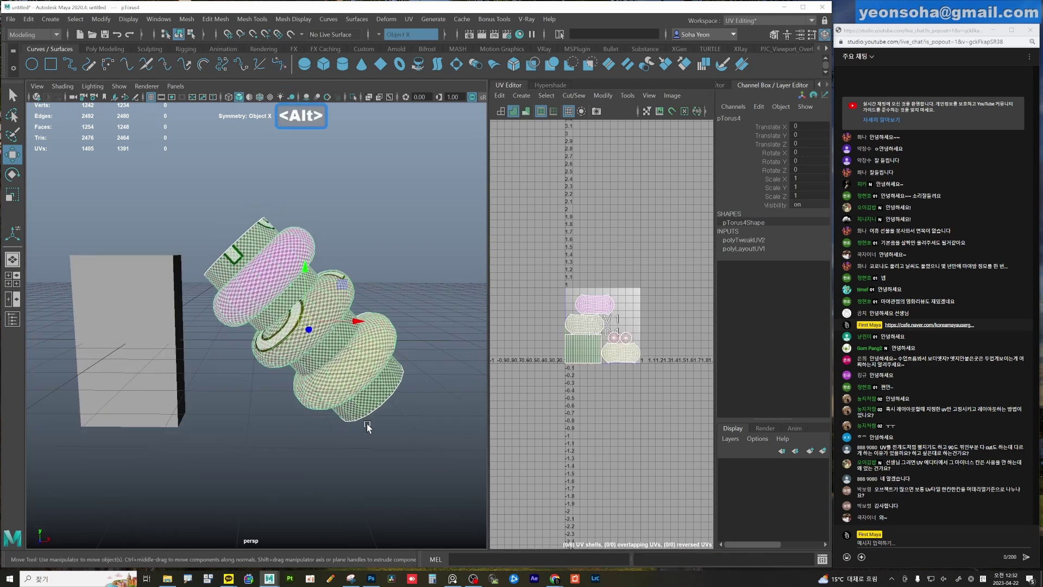
drag(249, 209, 426, 447)
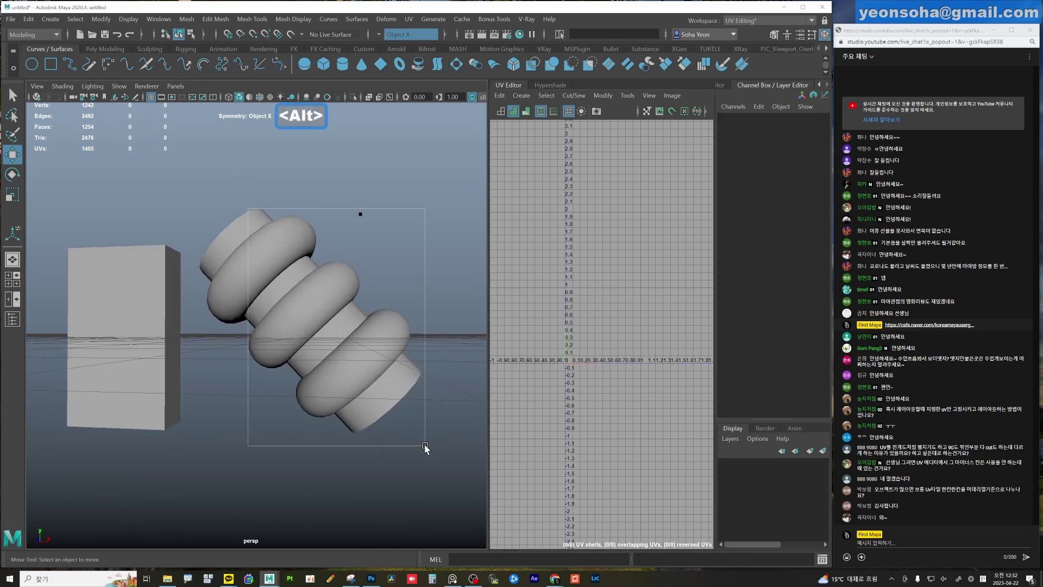
scroll(603, 380, down, 2)
alt+middle_drag(605, 374, 527, 362)
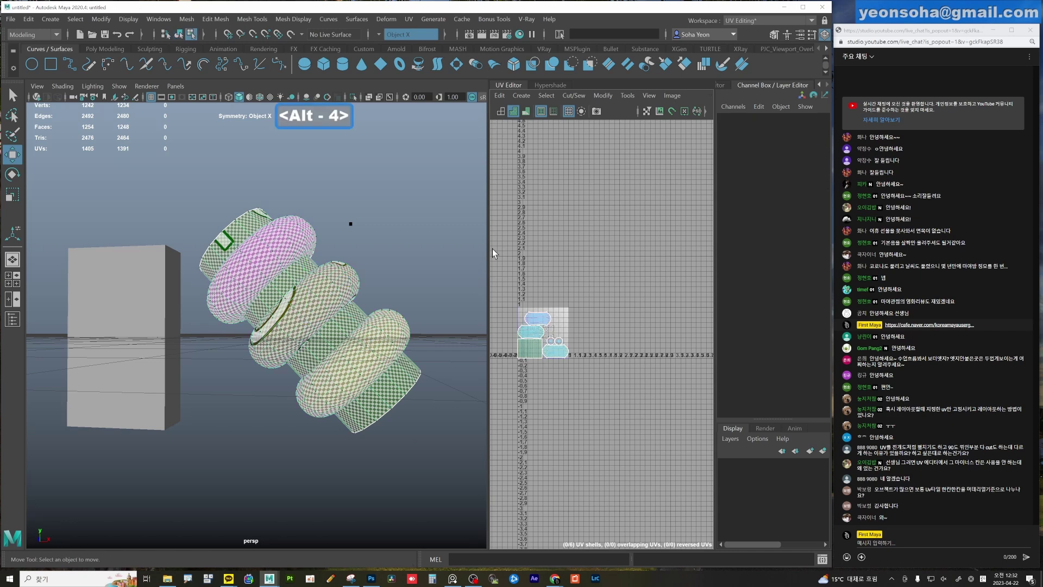
drag(492, 249, 608, 431)
alt+right_drag(630, 396, 762, 243)
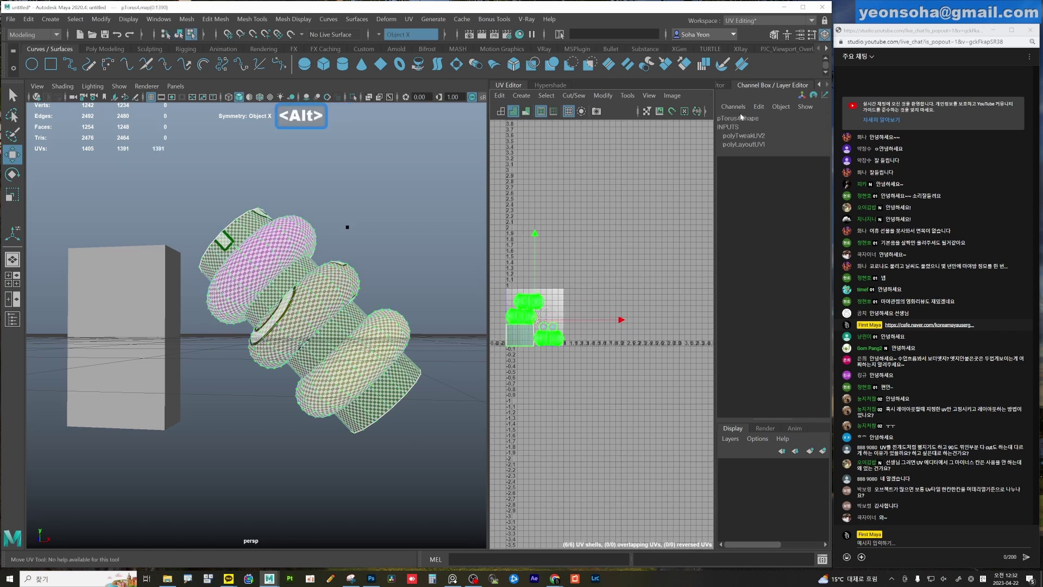
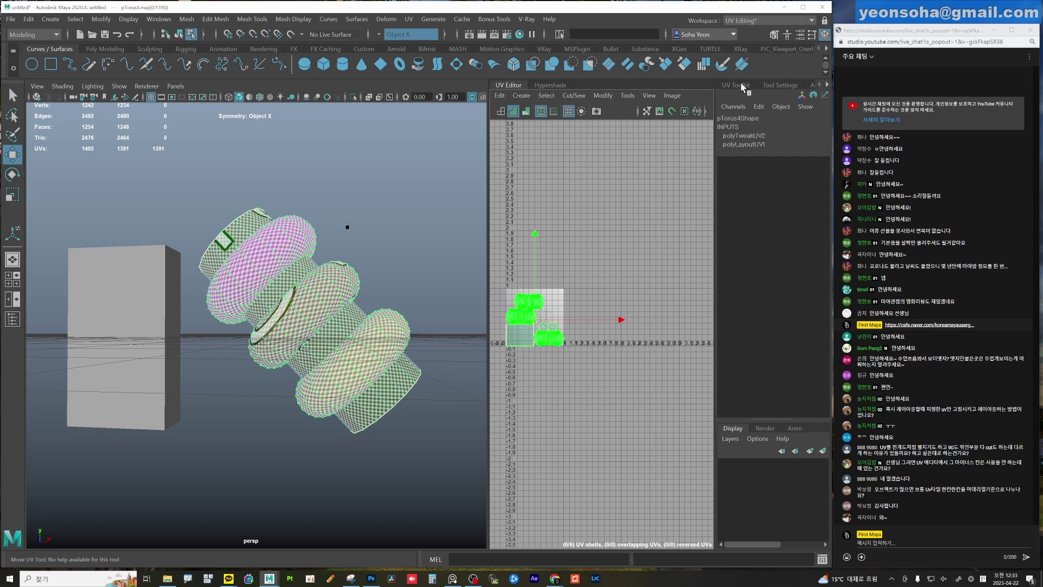
Offset the torus UV shells one unit to the right with the UV Toolkit Move arrow.
click(737, 85)
scroll(745, 376, down, 2)
scroll(749, 410, down, 2)
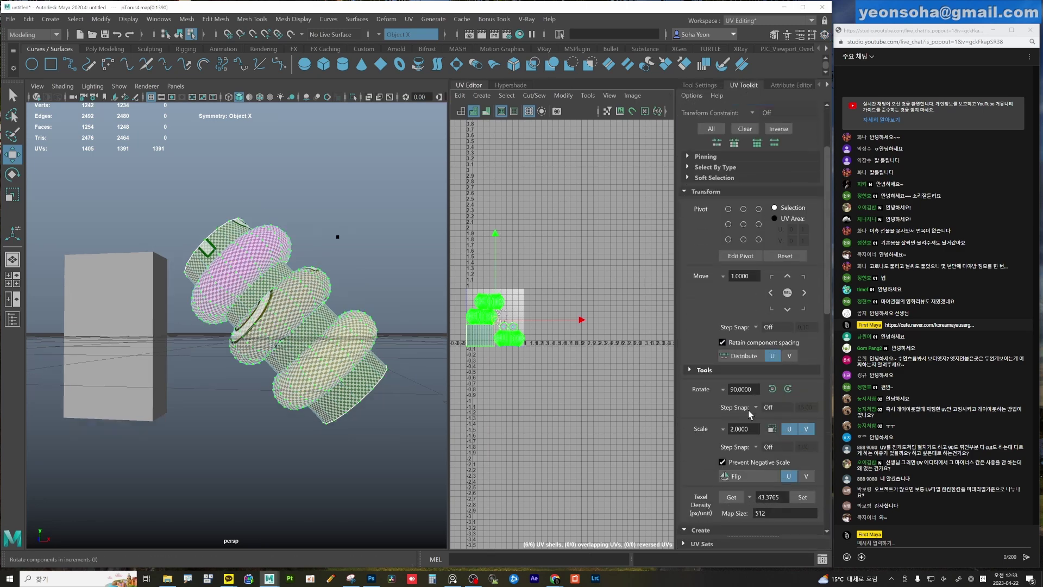
scroll(762, 417, down, 2)
scroll(762, 417, down, 2)
click(805, 244)
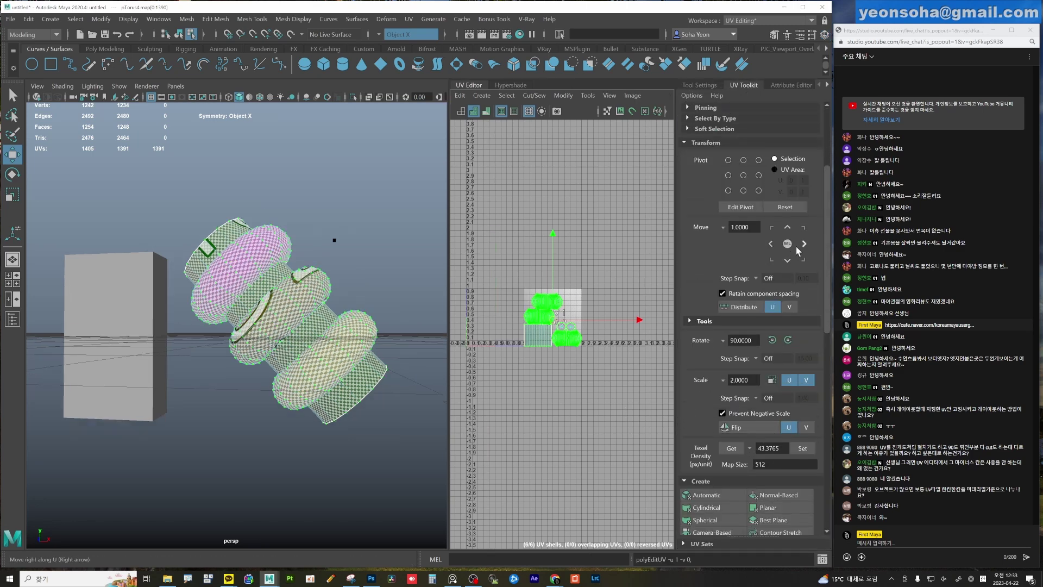
Switch back to object selection mode with the box and torus stack in view.
mouse_move(282, 387)
alt+mouse_down()
mouse_move(210, 362)
mouse_move(181, 266)
alt+mouse_up()
key(alt+grave)
alt+drag(315, 438, 252, 419)
shift+click(152, 332)
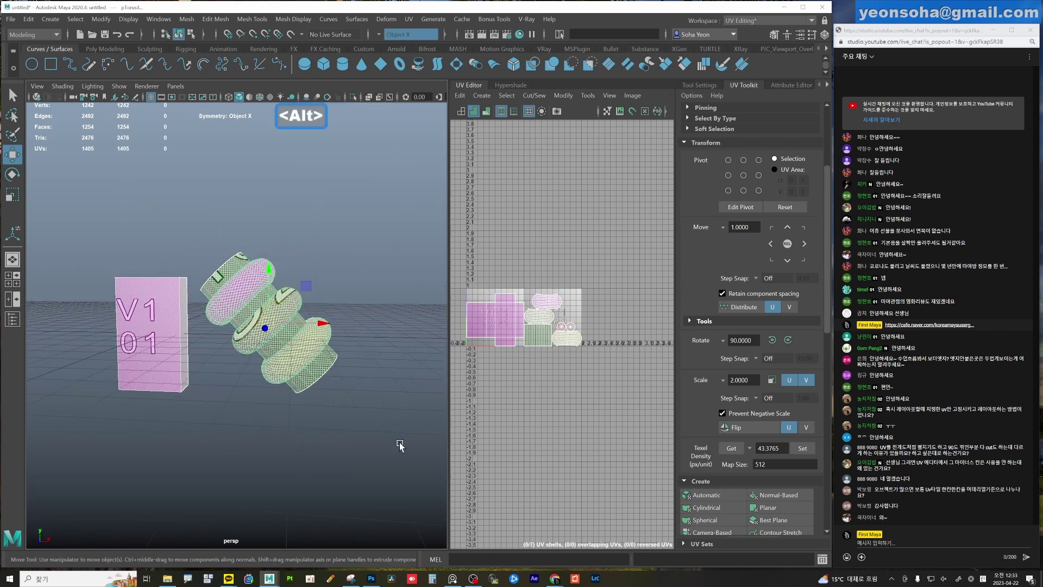
key(shift+v)
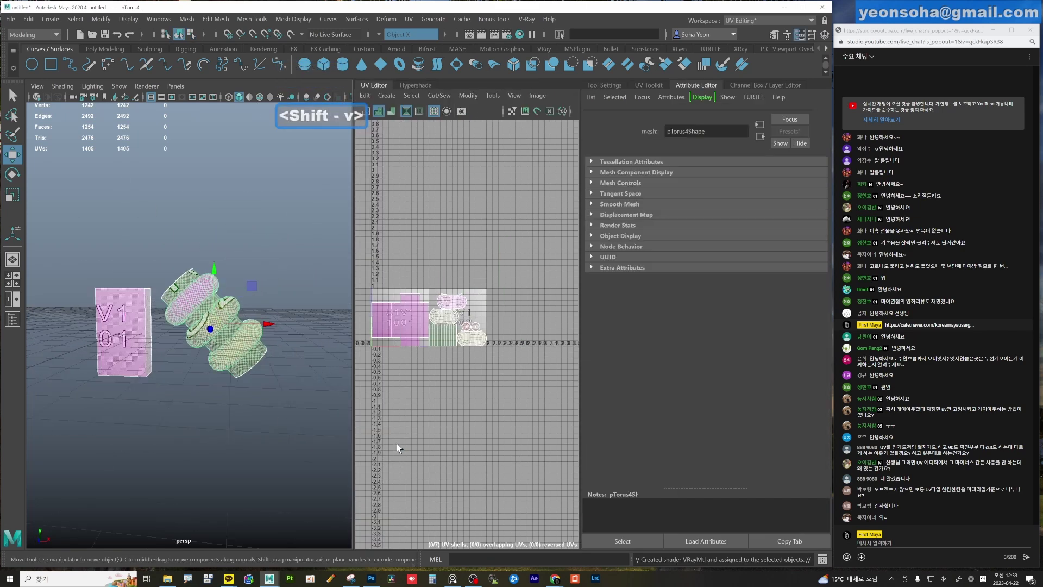
key(alt)
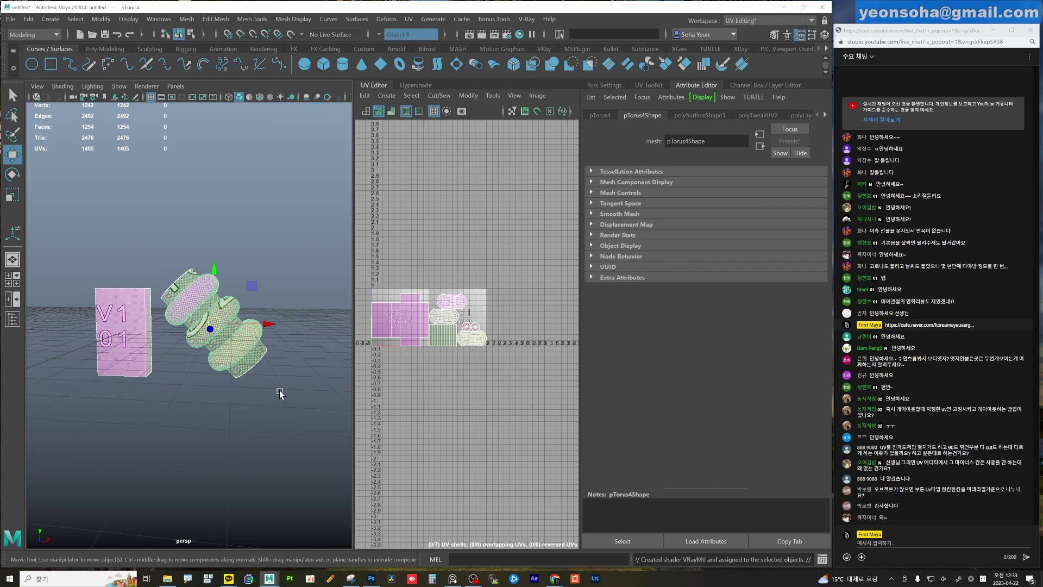
alt+right_drag(238, 387, 275, 397)
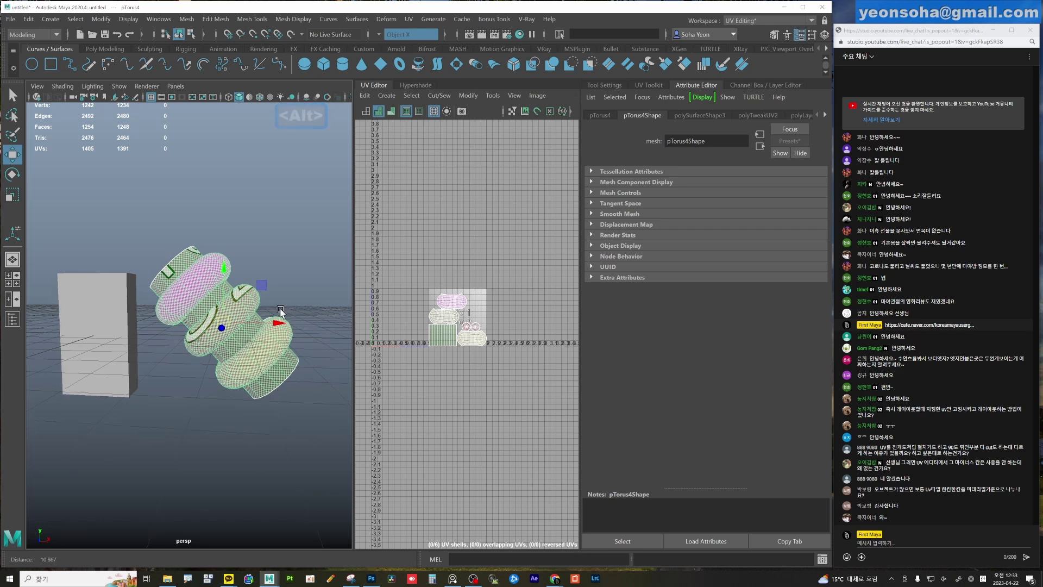
alt+drag(296, 361, 213, 280)
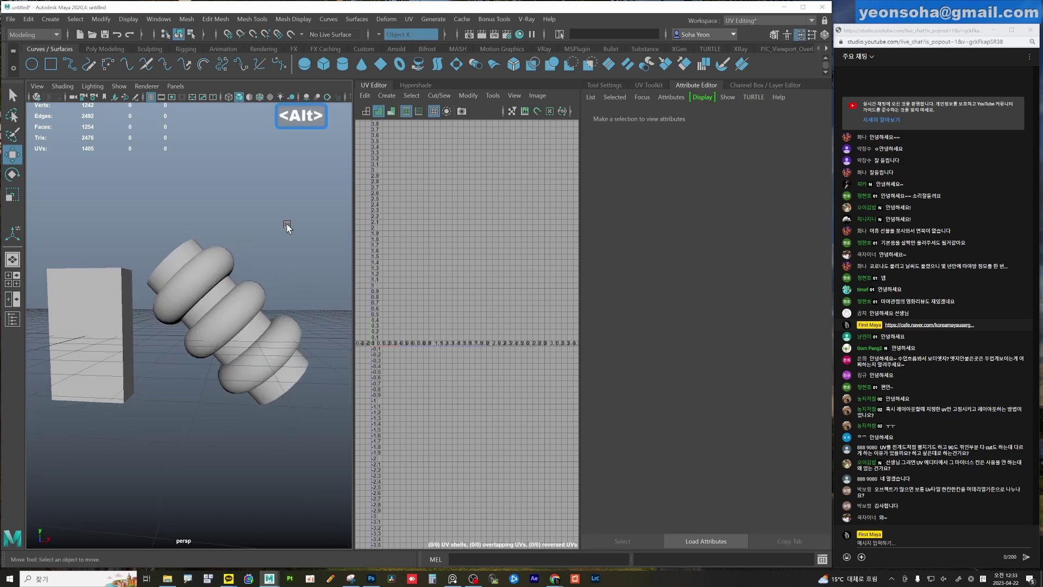
click(356, 19)
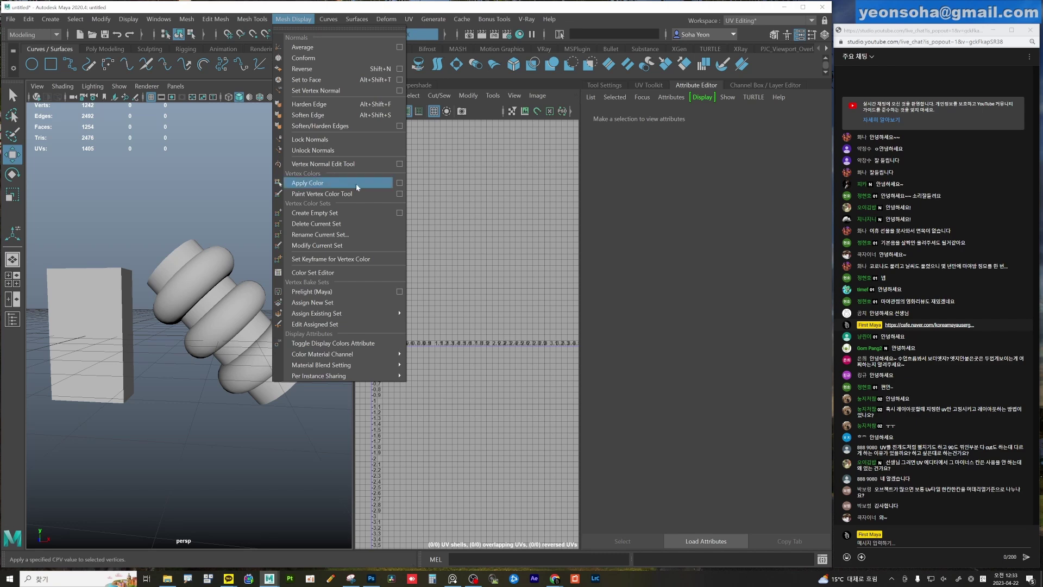
Open the Apply Color options and give the box and torus stack a new Lambert material.
click(401, 185)
drag(639, 120, 457, 99)
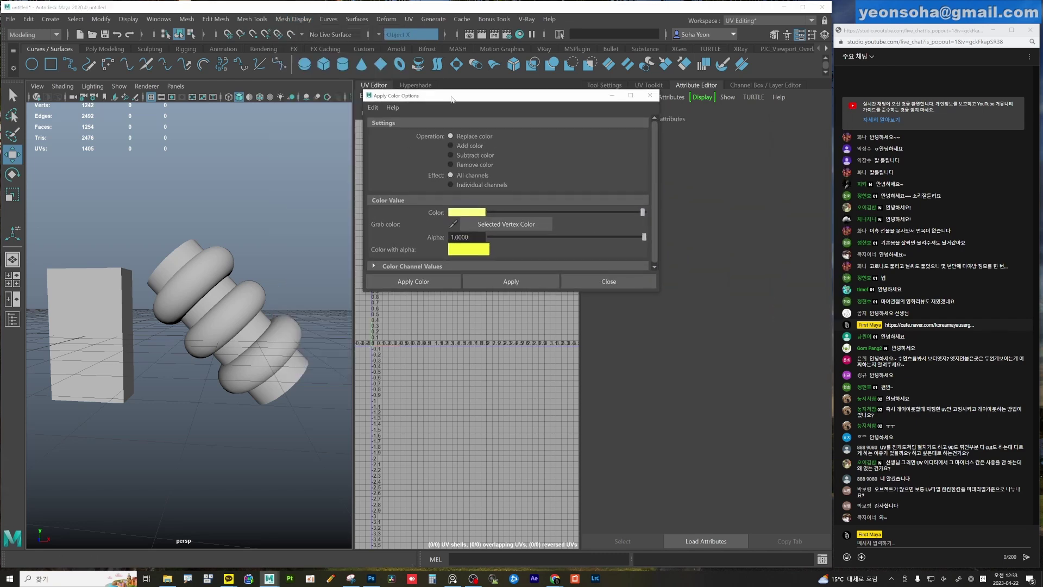
click(88, 282)
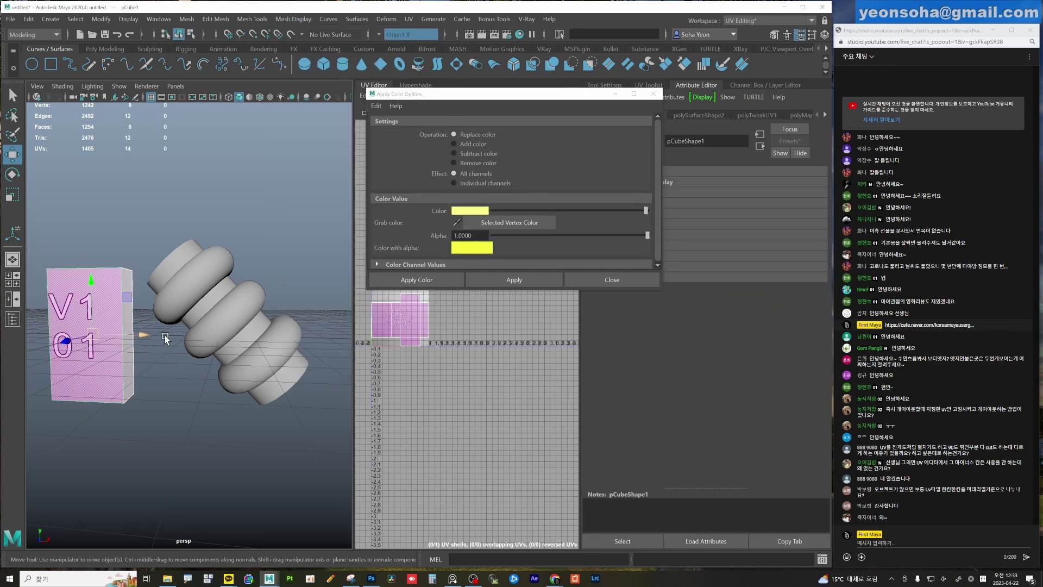
mouse_move(165, 334)
alt+mouse_down()
mouse_move(207, 304)
mouse_move(289, 377)
alt+mouse_up()
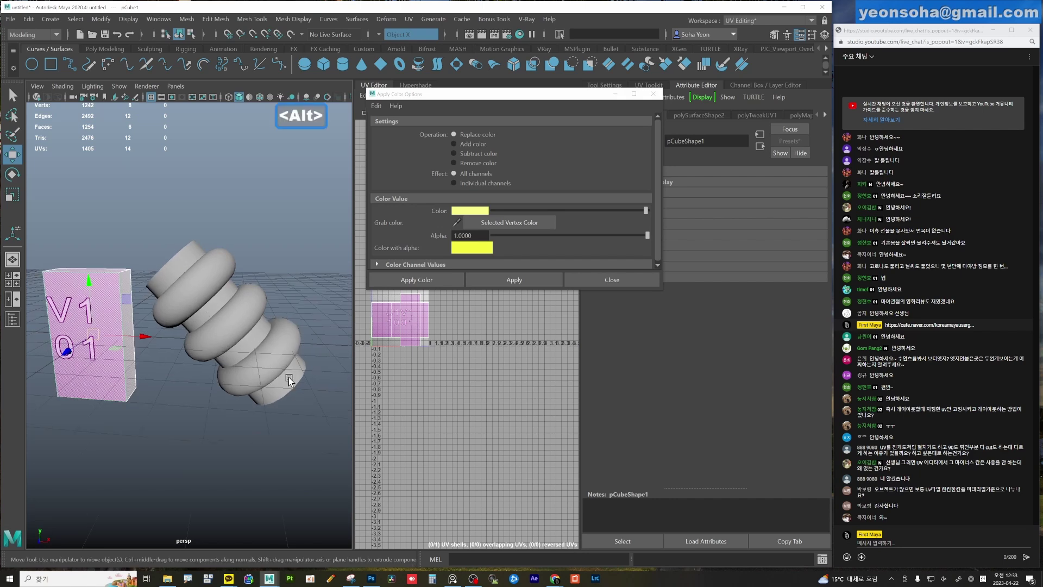
drag(264, 433, 74, 212)
mouse_move(74, 212)
alt+mouse_down()
mouse_move(227, 357)
mouse_move(217, 320)
alt+mouse_up()
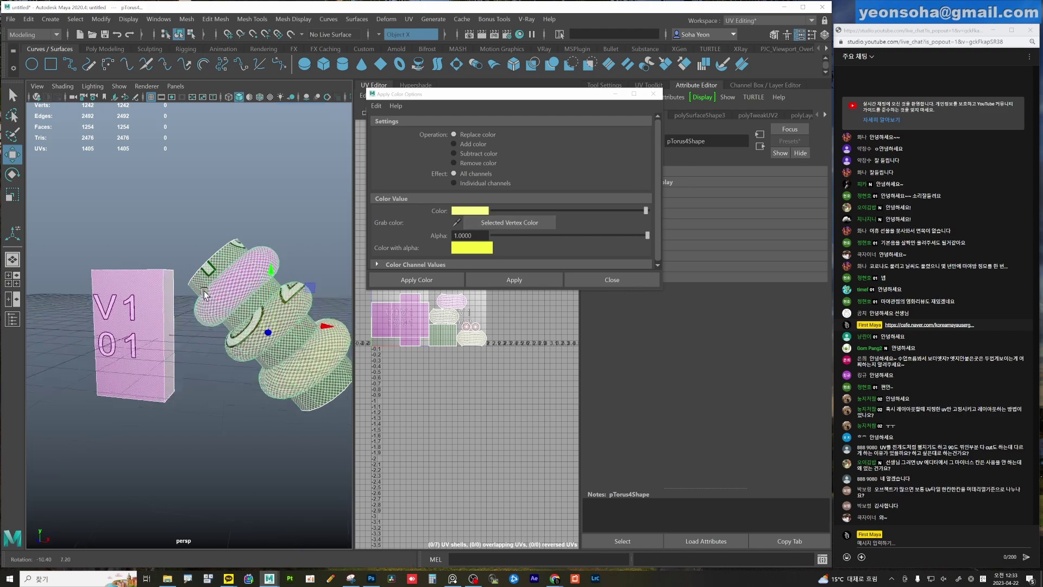
mouse_move(204, 291)
alt+mouse_down()
mouse_move(213, 352)
mouse_move(270, 316)
alt+mouse_up()
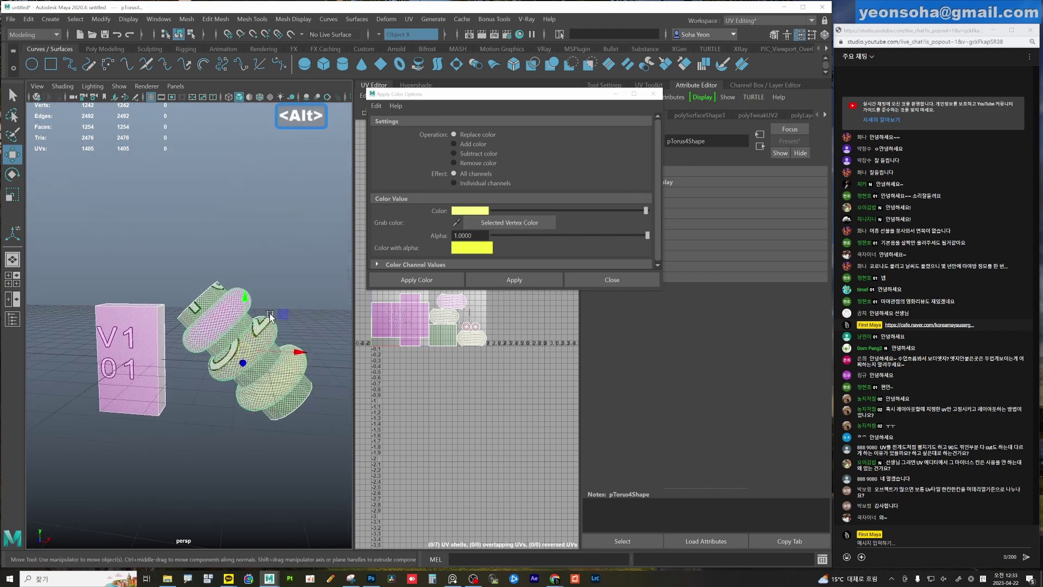
key(shift+t)
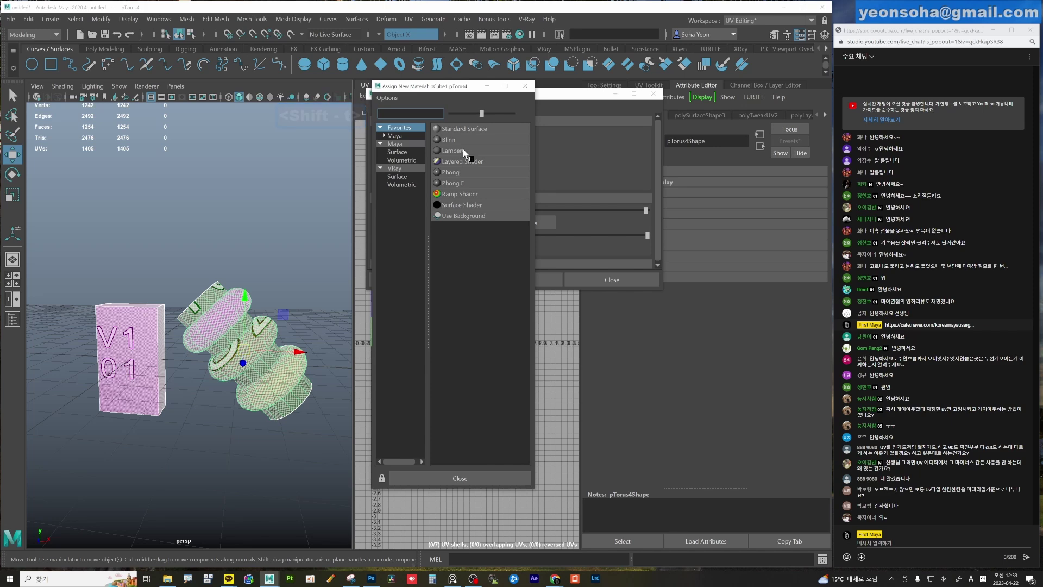
click(463, 150)
Select the box and apply pure red vertex colour to it.
drag(434, 94, 472, 127)
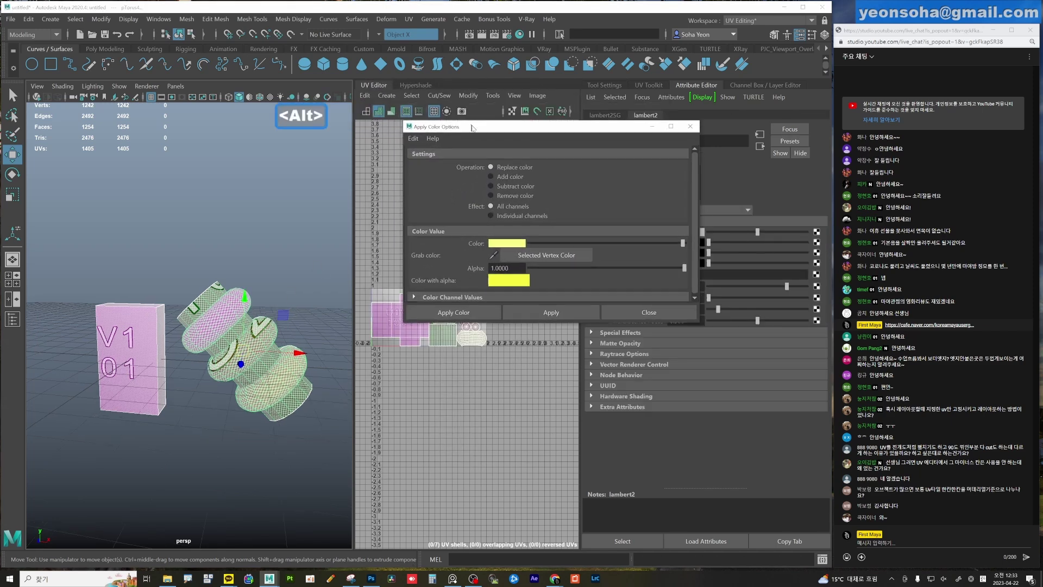
click(374, 85)
alt+drag(268, 281, 342, 200)
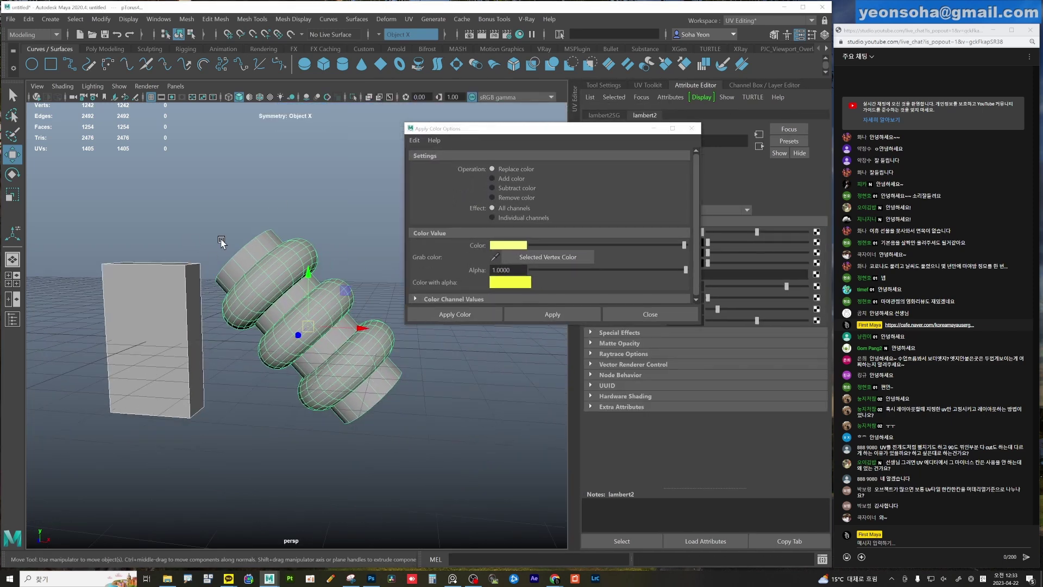
click(343, 197)
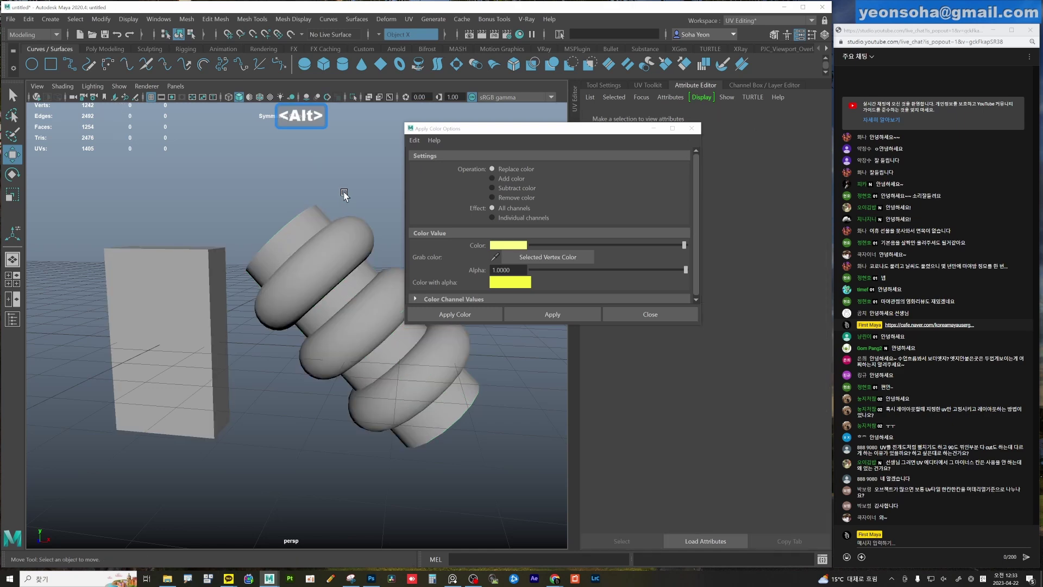
alt+drag(300, 247, 242, 270)
click(232, 289)
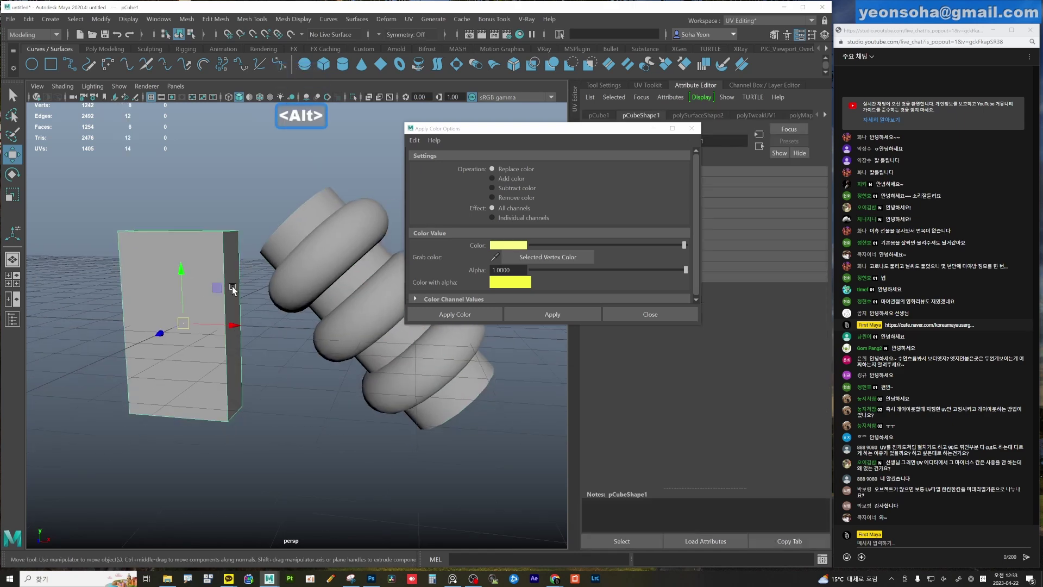
click(508, 245)
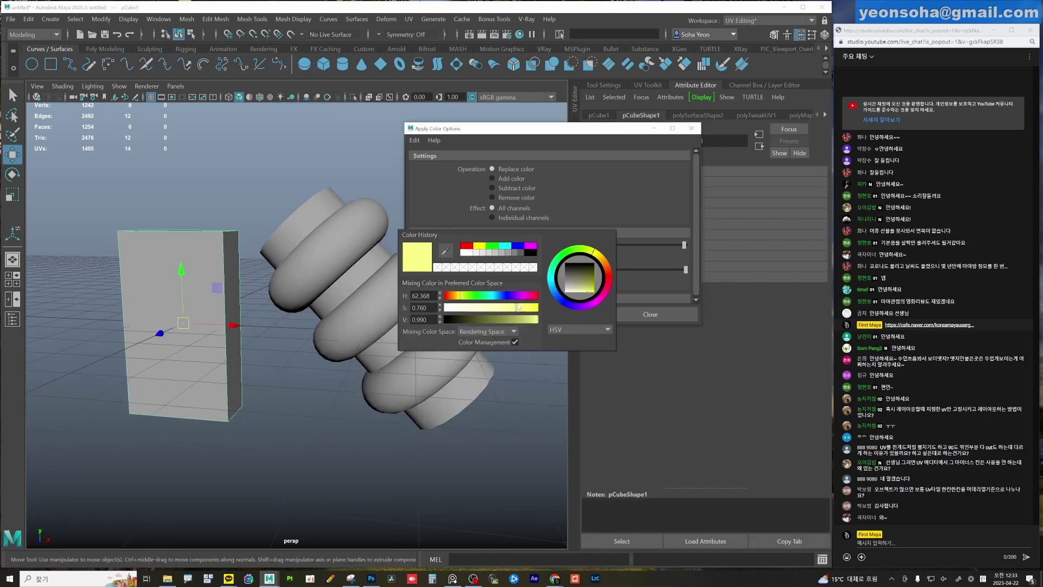
click(466, 248)
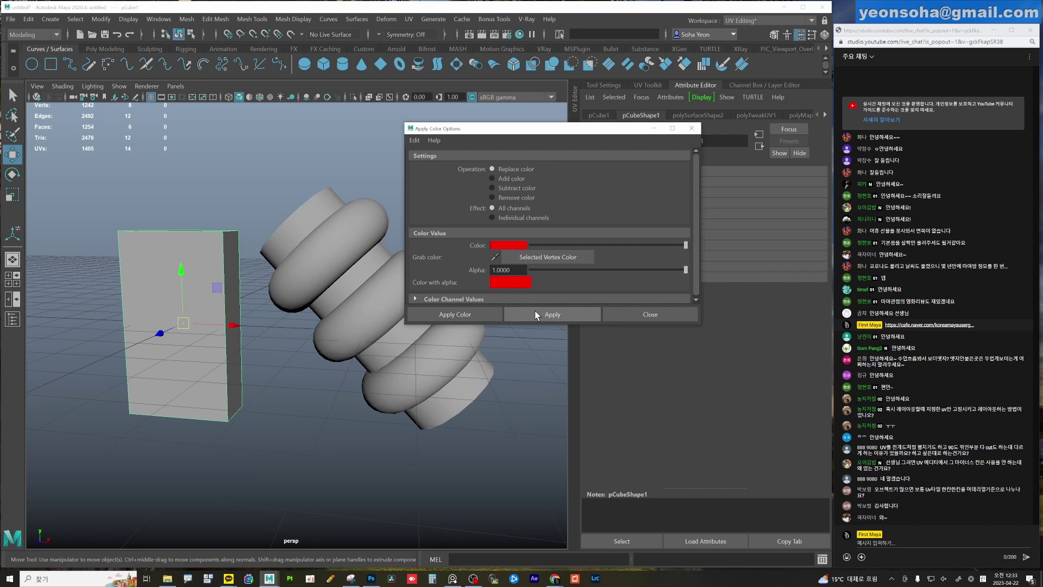
click(536, 316)
Select the torus stack's central core faces and apply blue vertex colour.
click(311, 216)
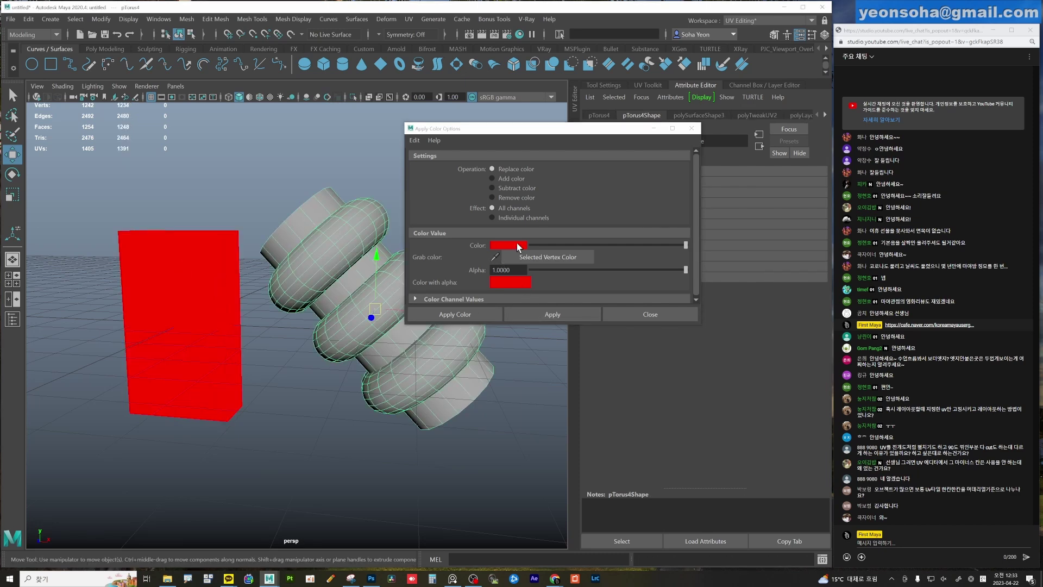
click(516, 243)
alt+middle_drag(305, 265, 306, 247)
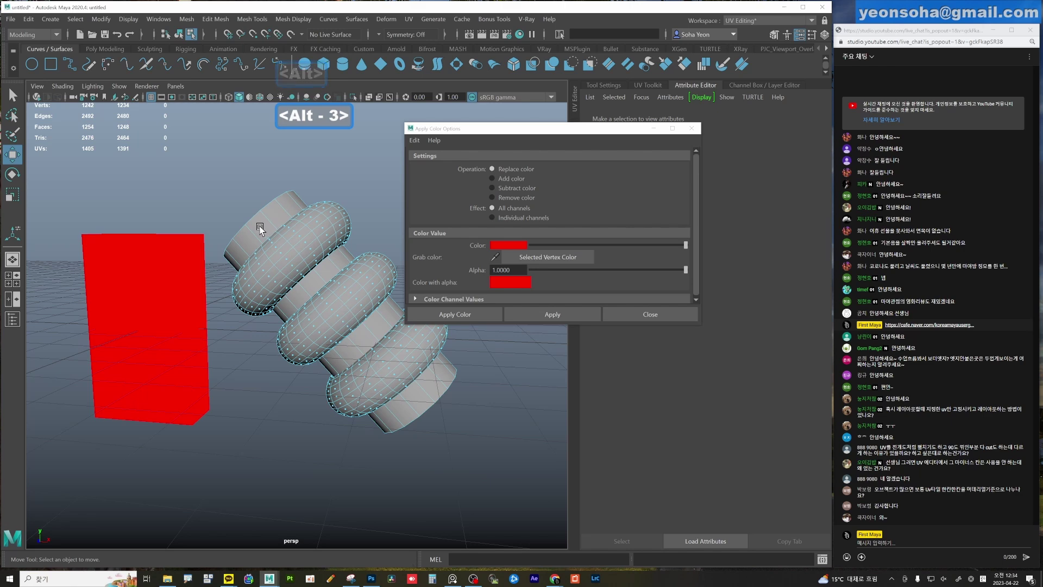
key(F11)
click(504, 245)
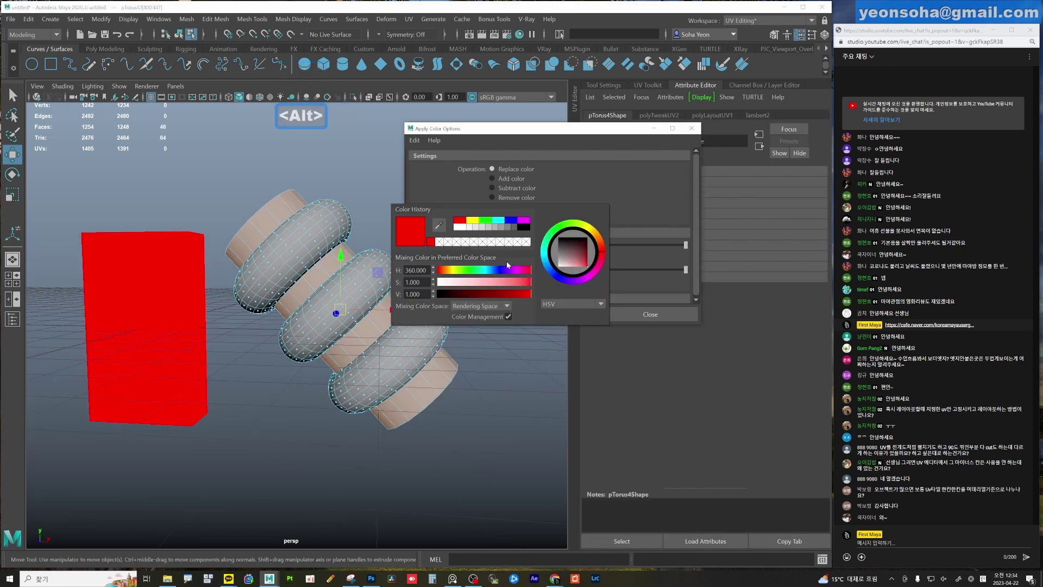
click(501, 269)
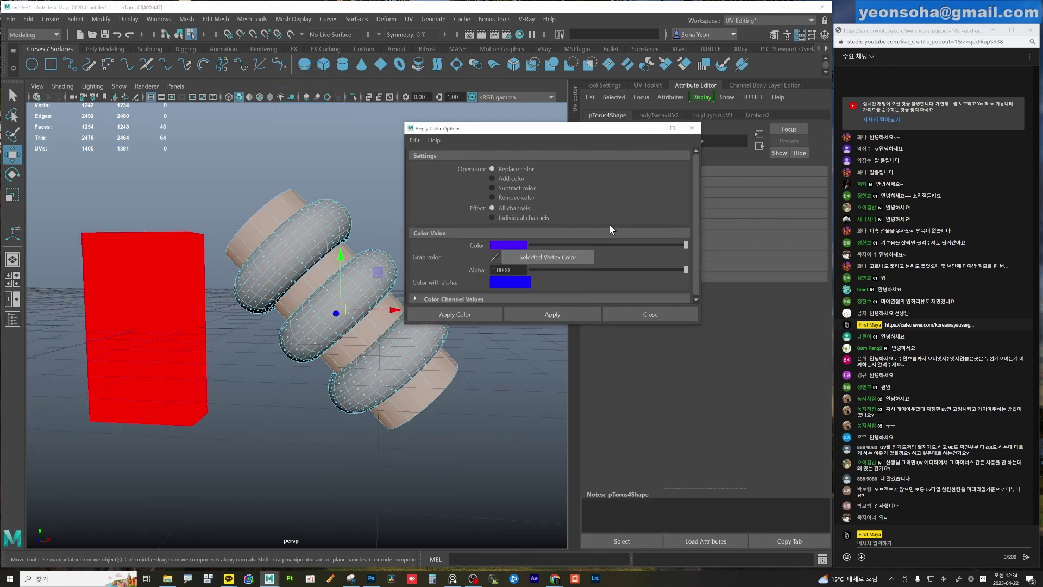
click(566, 312)
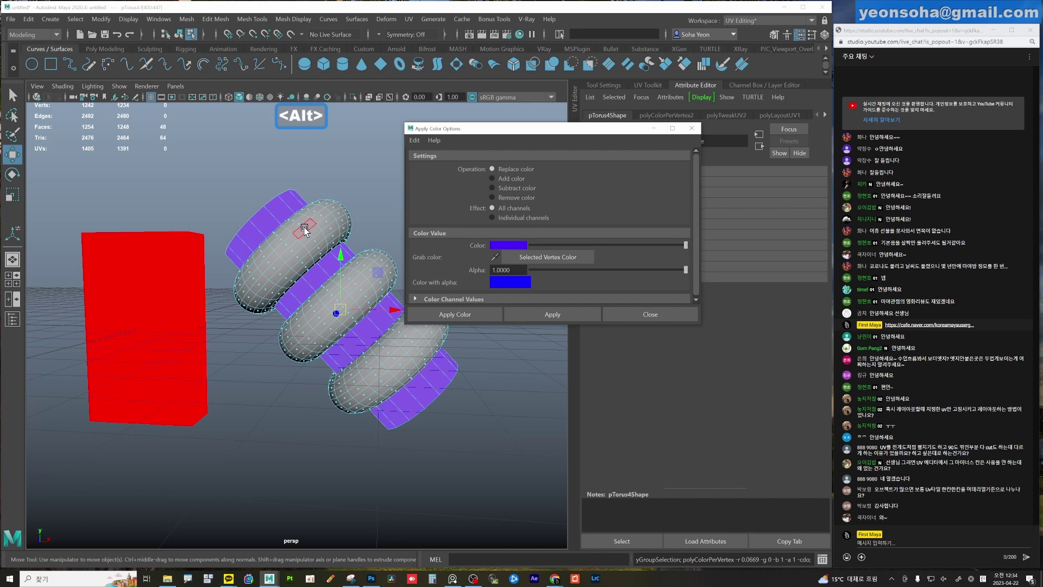
Select the three ring faces and apply cyan-green vertex colour.
key(ctrl+shift+i)
shift+double_click(338, 297)
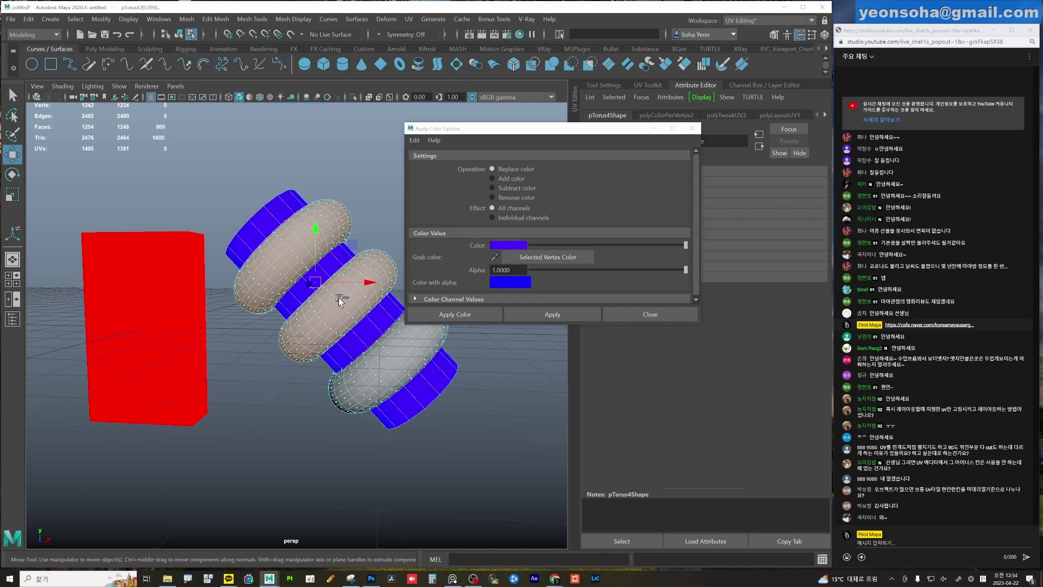
shift+double_click(376, 373)
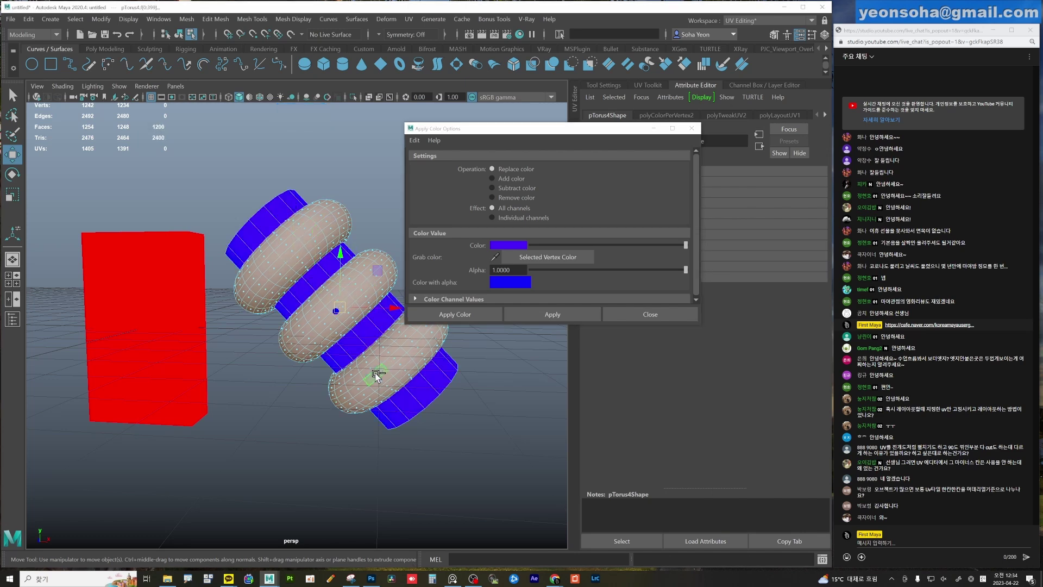
click(518, 250)
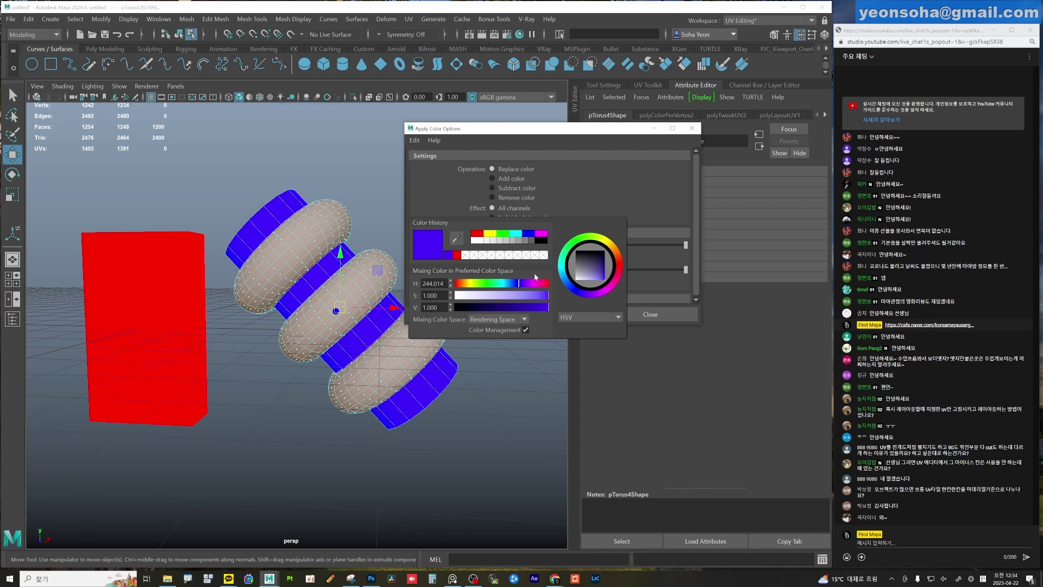
click(496, 283)
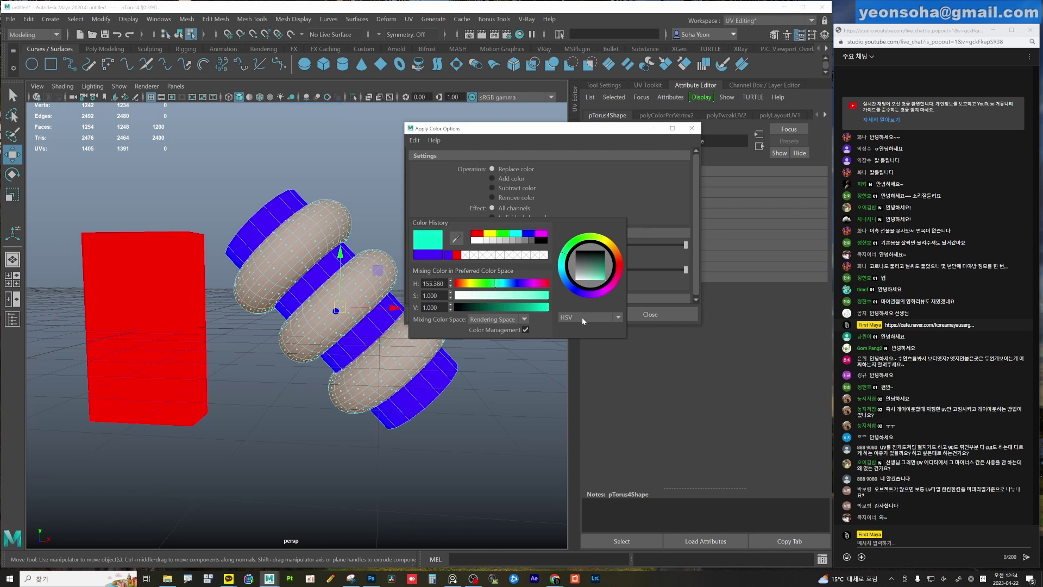
click(557, 316)
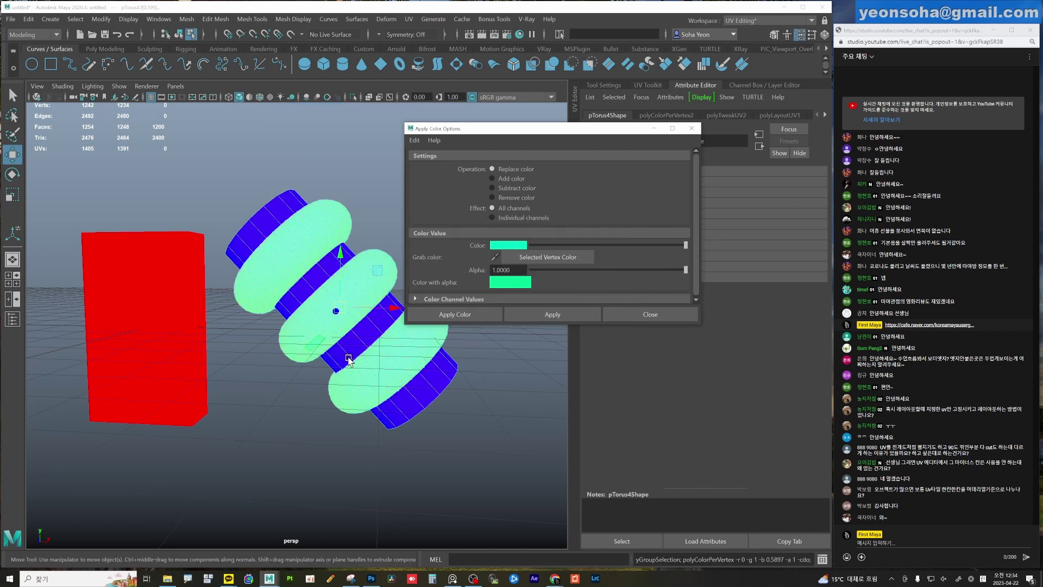
Clear the selection, close the Apply Color options and inspect the coloured models.
mouse_move(489, 380)
alt+mouse_down()
mouse_move(419, 422)
mouse_move(270, 370)
mouse_move(319, 365)
alt+mouse_up()
click(419, 422)
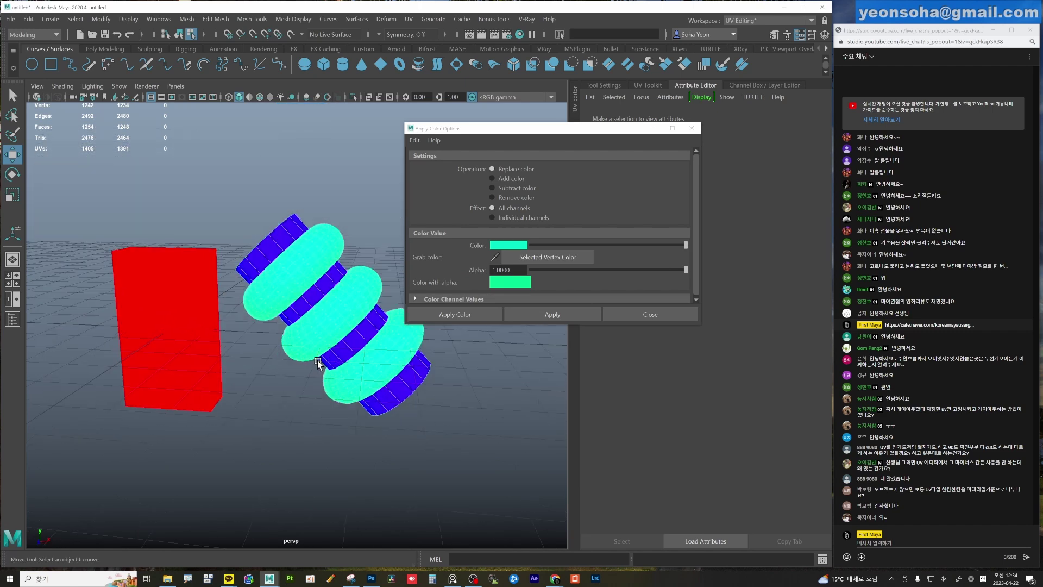
click(623, 321)
mouse_move(435, 326)
alt+mouse_down()
mouse_move(372, 321)
mouse_move(368, 330)
alt+mouse_up()
Show the UV Editor and move the bottom-right ring shell up beside the top ring shell.
click(574, 104)
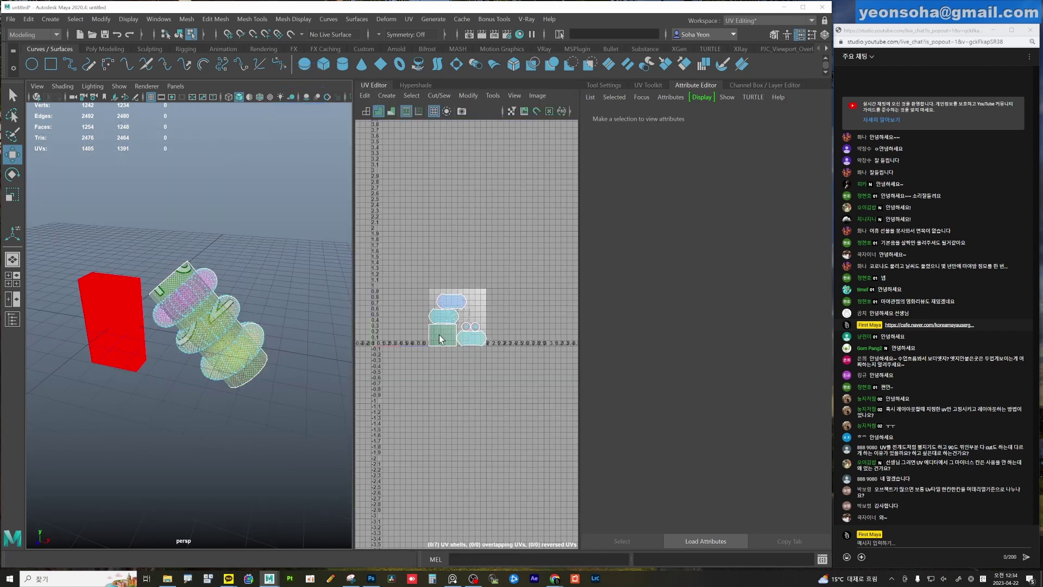
scroll(459, 339, up, 3)
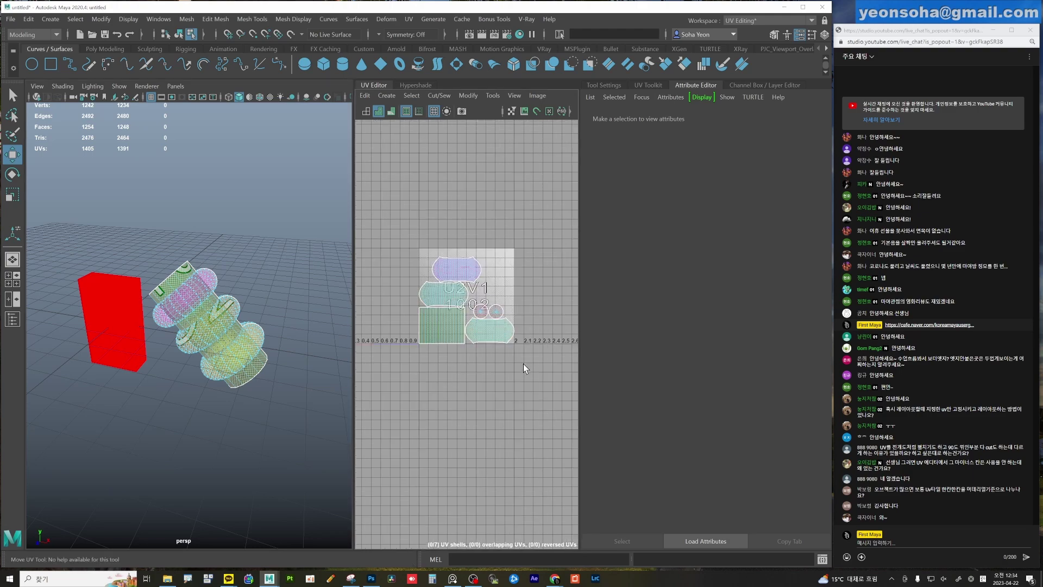
scroll(486, 327, up, 2)
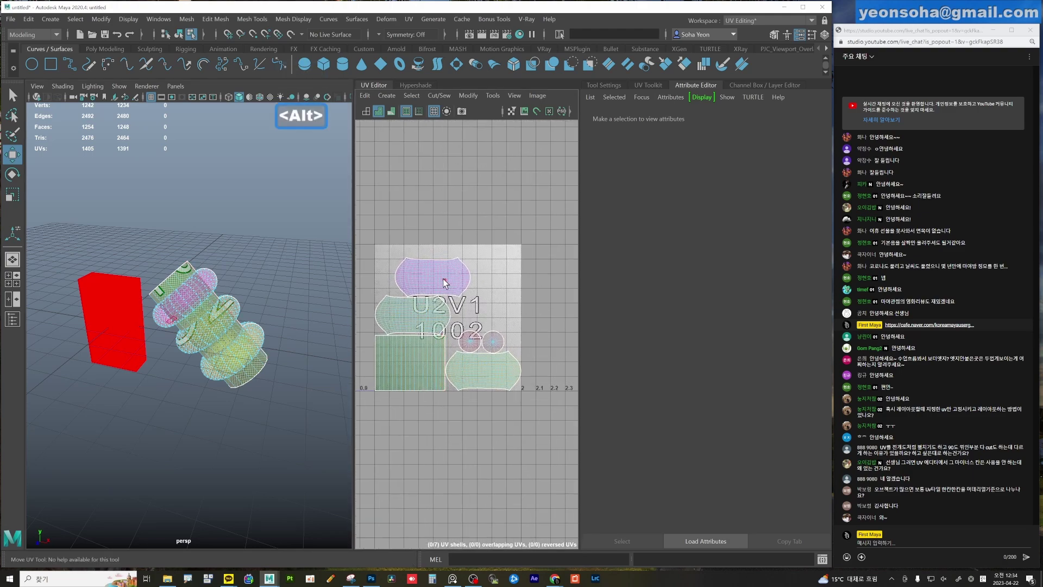
scroll(452, 334, up, 1)
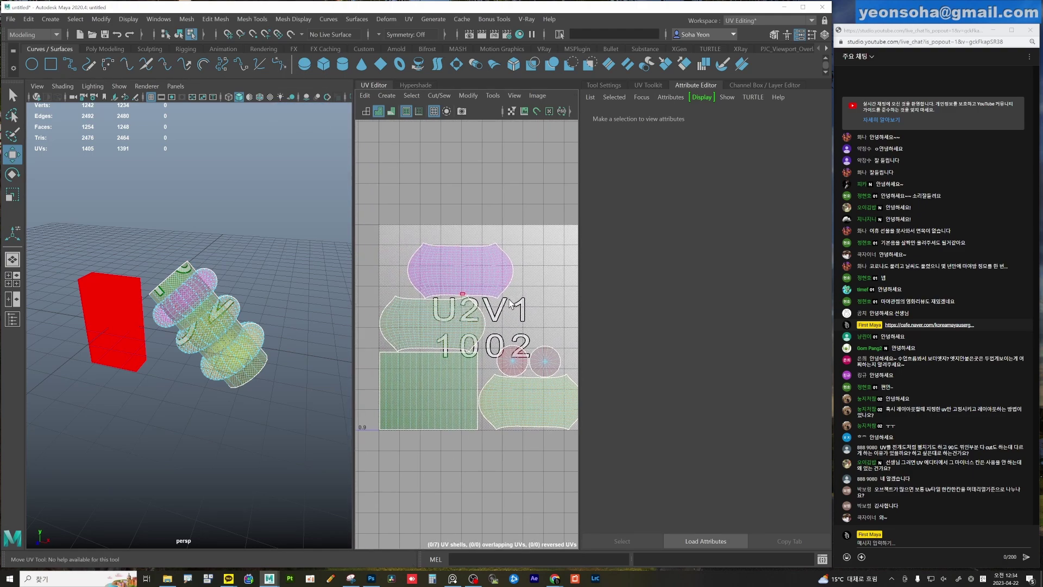
scroll(514, 317, up, 1)
key(alt+5)
click(471, 279)
key(w)
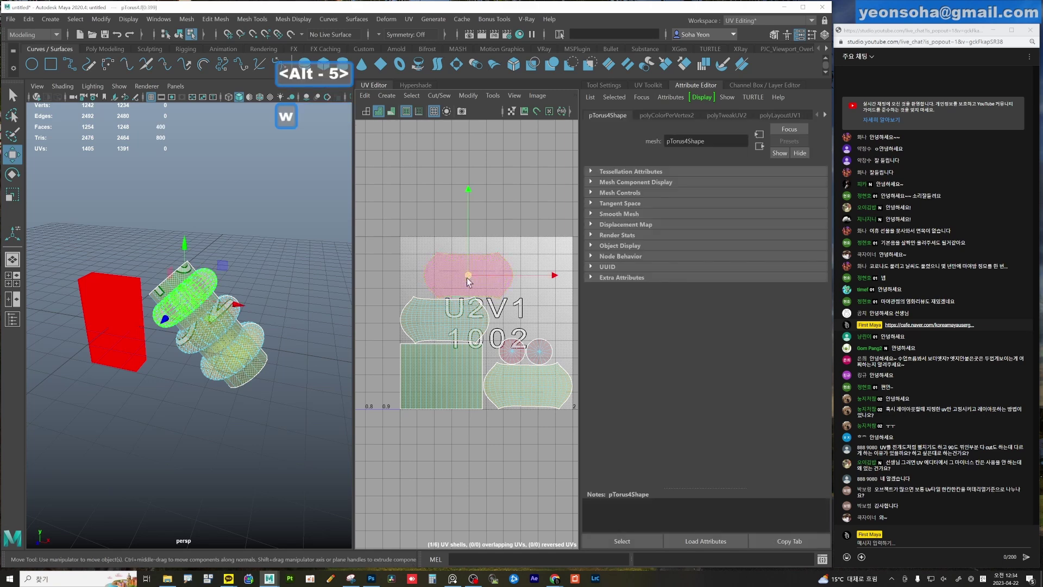
click(523, 373)
drag(523, 373, 524, 291)
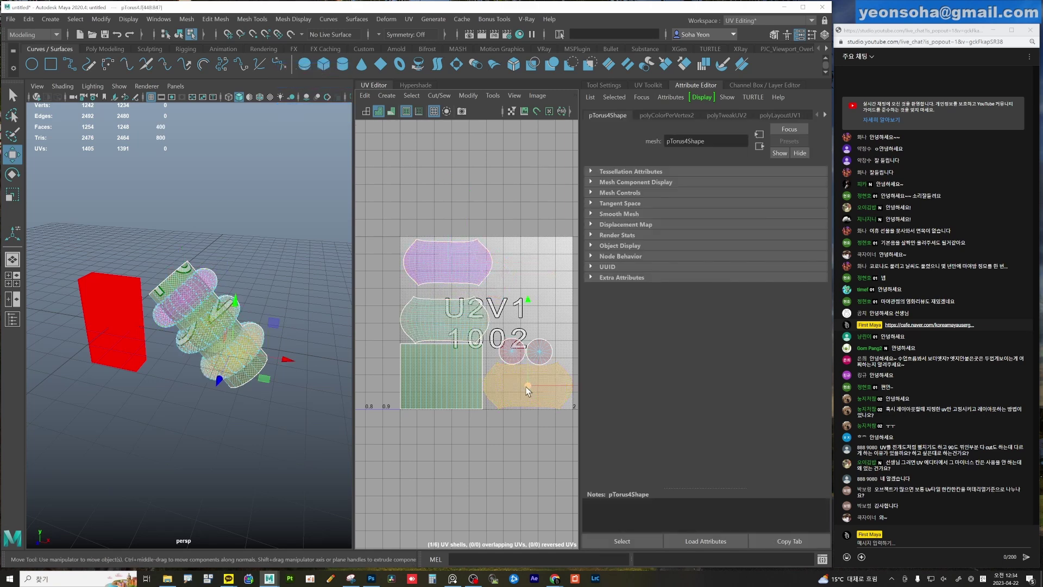
Move a ring shell to the tile's bottom-left and the rectangular shell to the upper right.
click(435, 381)
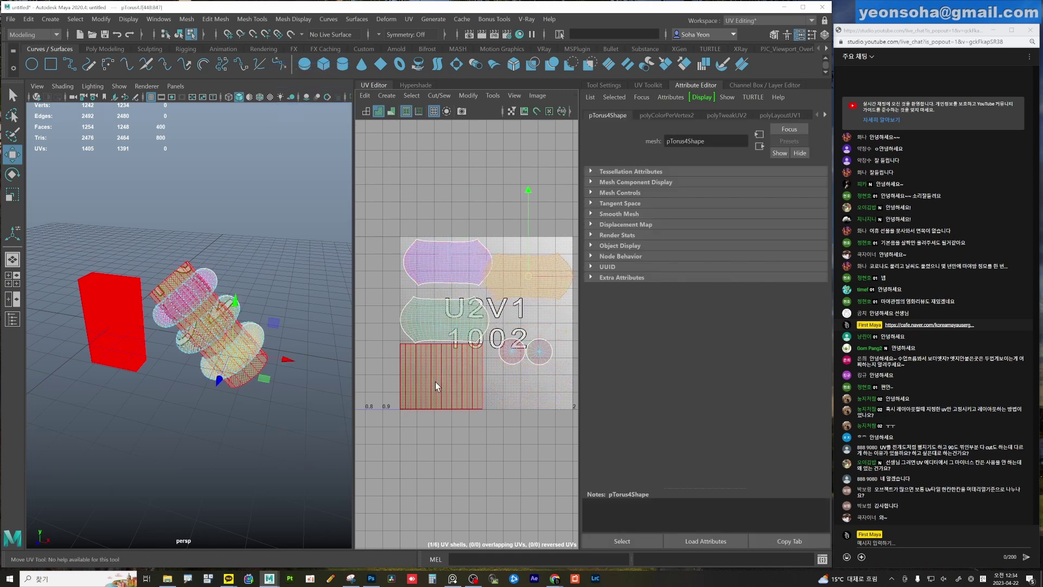
drag(439, 374, 544, 368)
click(531, 290)
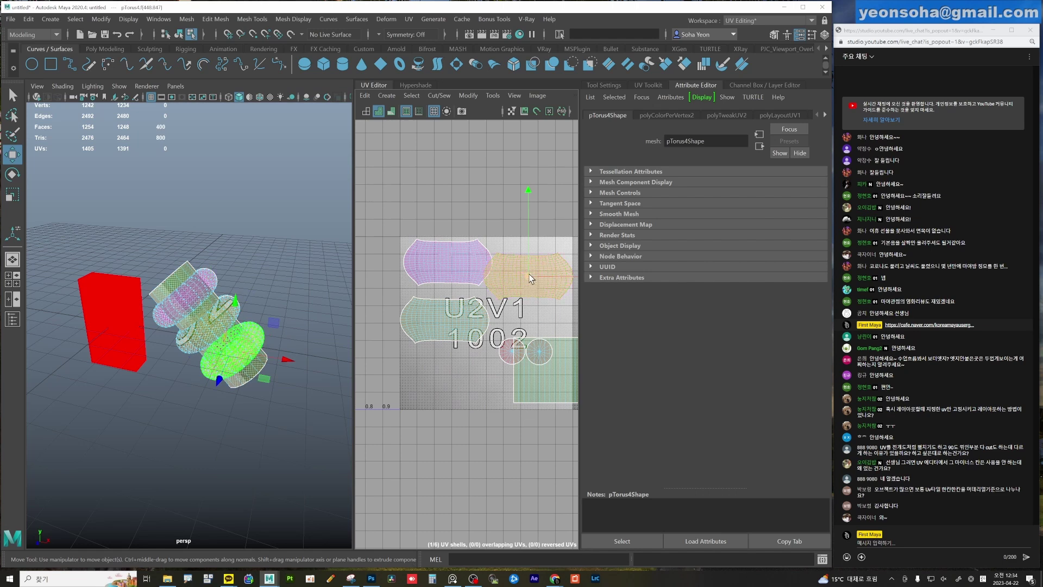
drag(532, 289, 452, 391)
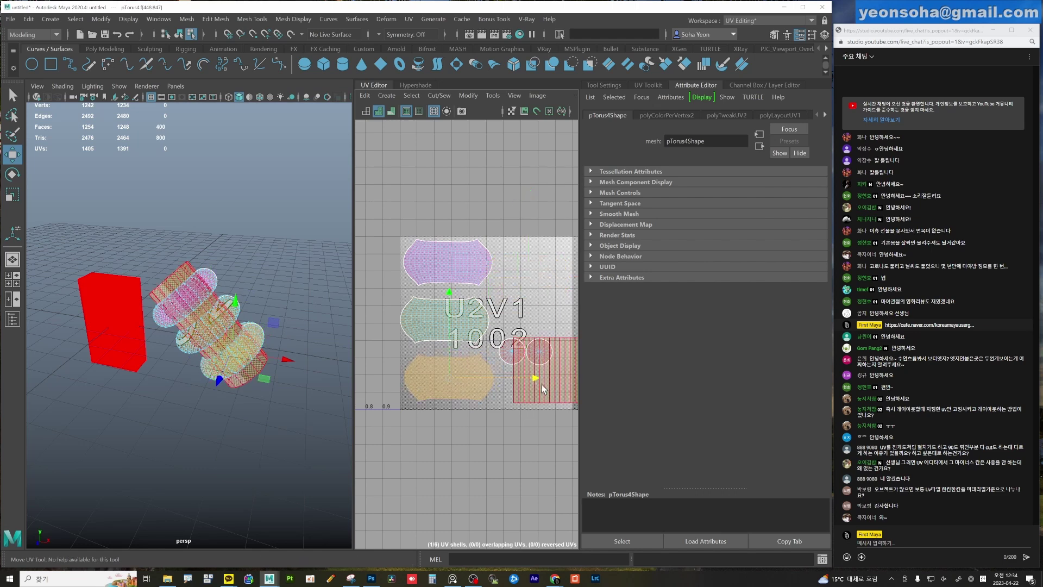
alt+middle_drag(542, 384, 503, 386)
click(519, 376)
drag(518, 376, 494, 285)
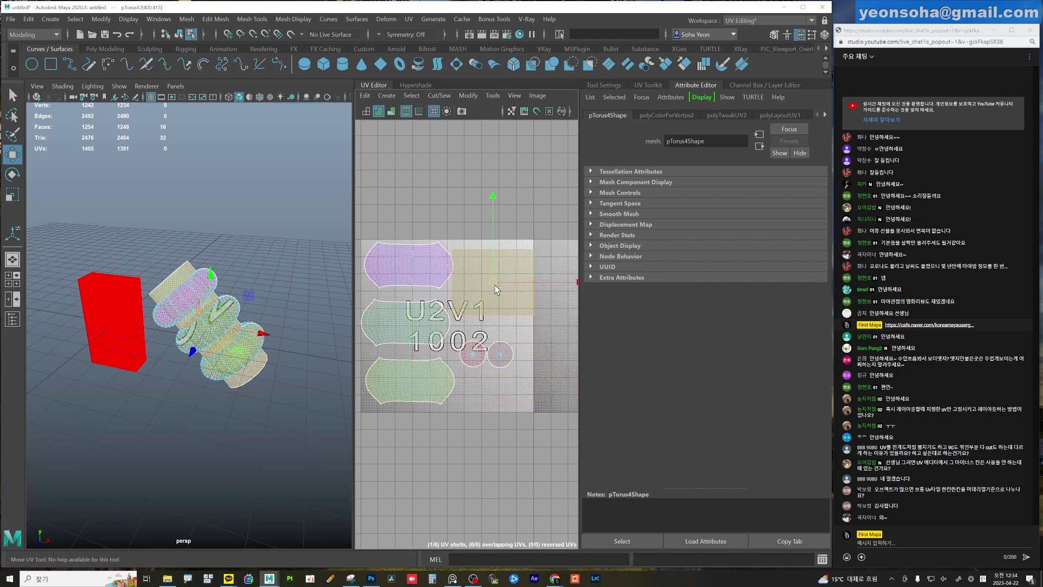
With the Scale tool, check the shells and select the three ring shells down the left.
key(r)
click(405, 337)
alt+middle_drag(405, 337, 419, 328)
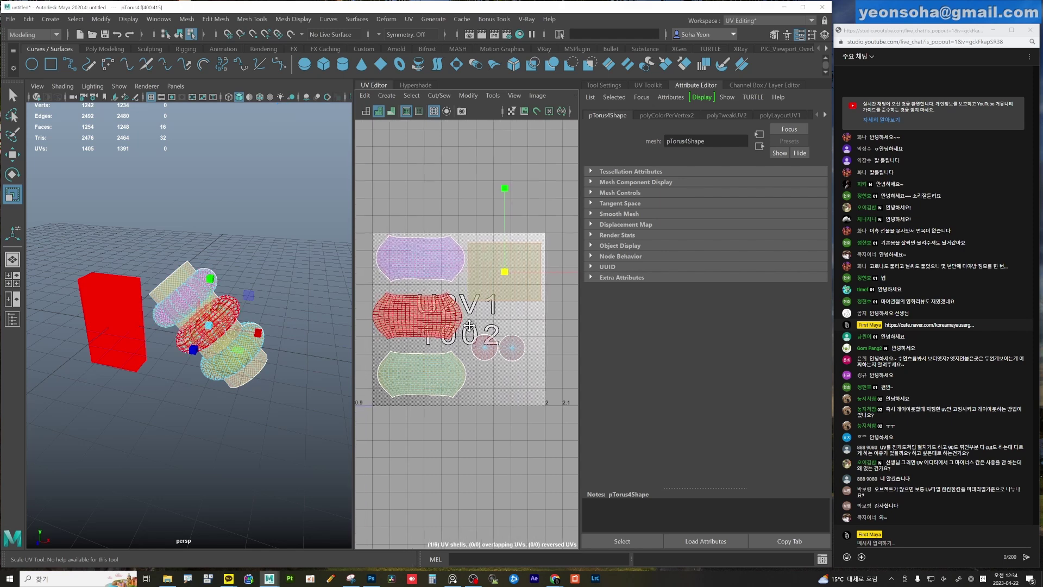
click(453, 360)
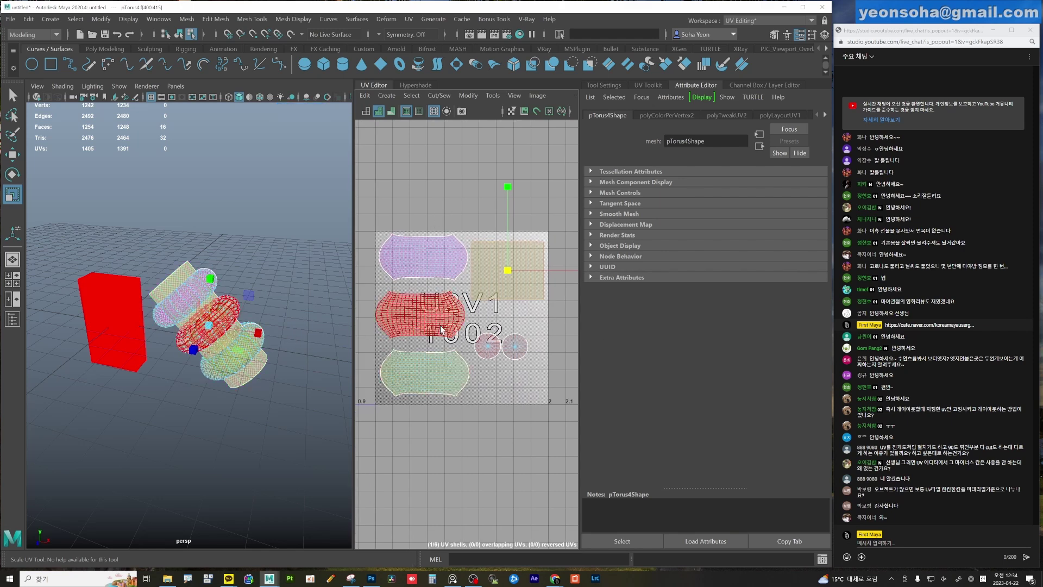
click(542, 300)
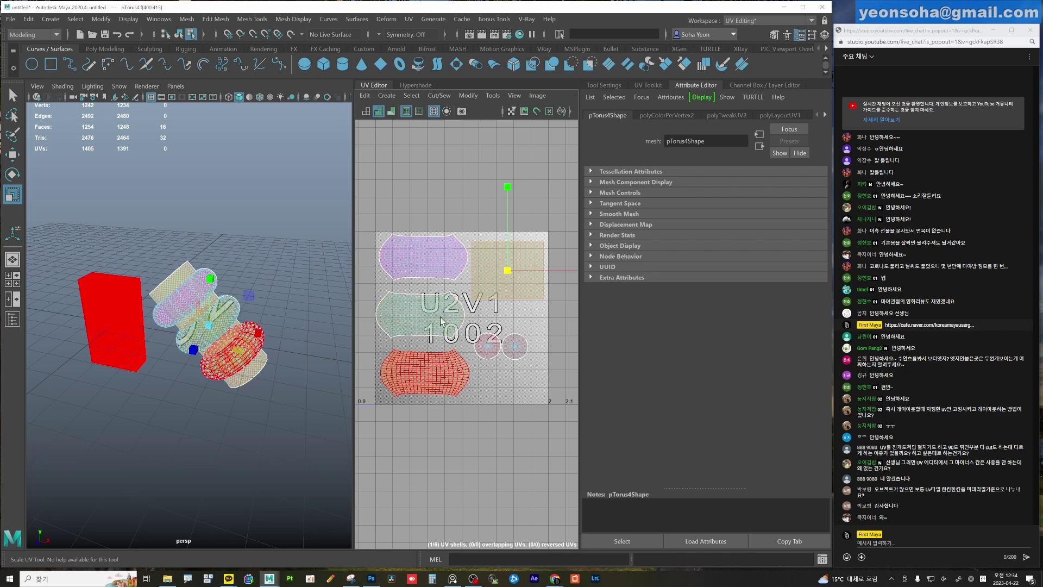
alt+middle_drag(429, 364, 473, 348)
drag(412, 181, 473, 429)
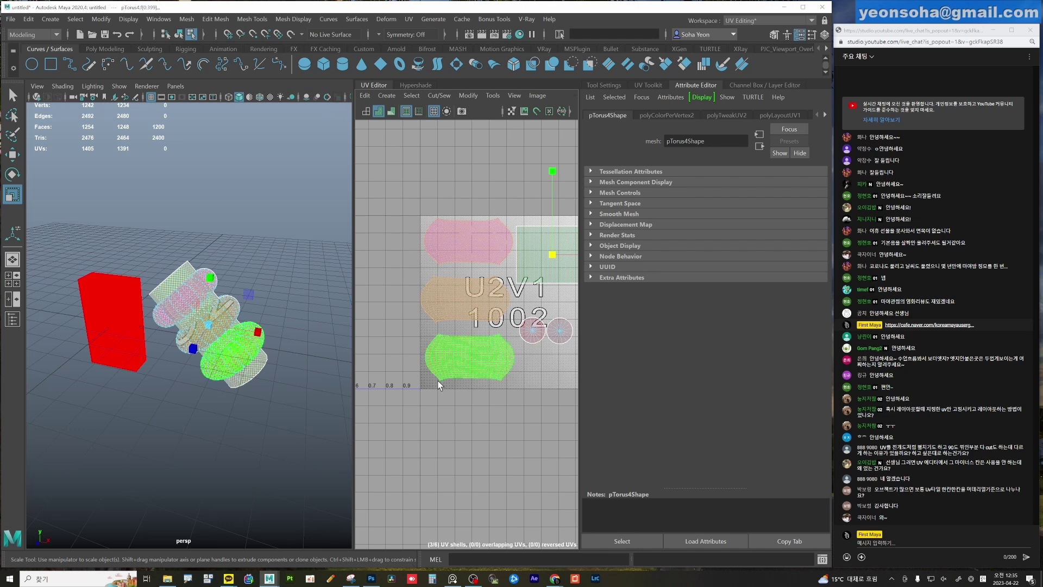
Return to whole-object selection and deselect the torus stack.
mouse_move(326, 369)
alt+mouse_down()
mouse_move(266, 378)
mouse_move(288, 375)
alt+mouse_up()
key(F8)
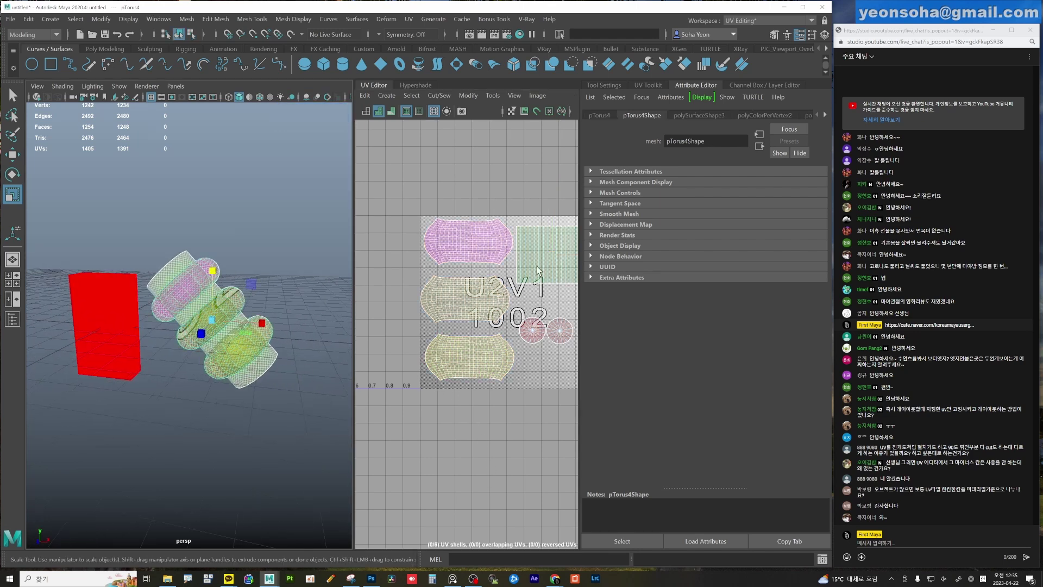
alt+middle_drag(524, 321, 501, 317)
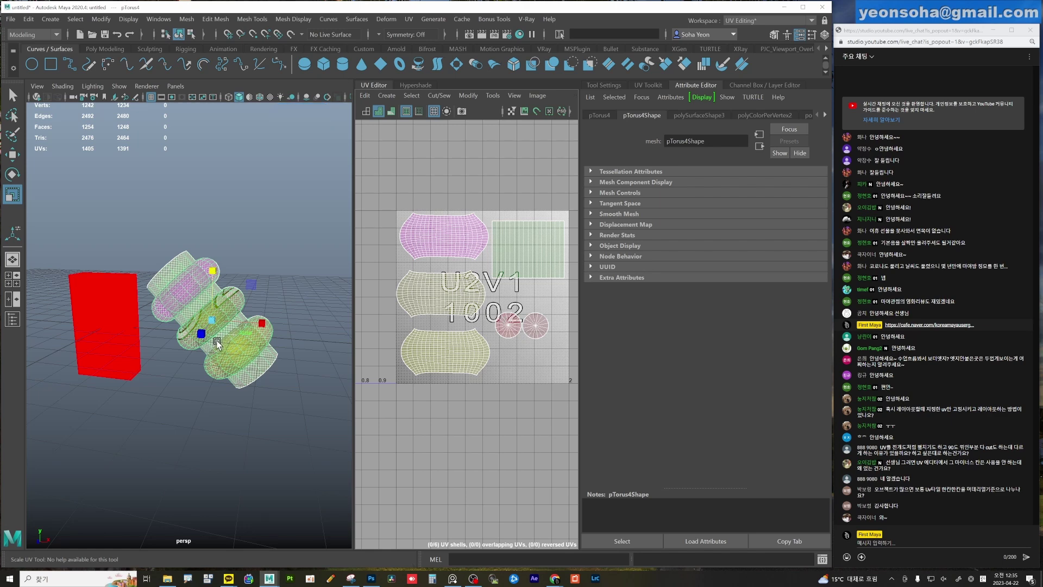
click(289, 260)
mouse_move(256, 288)
alt+mouse_down()
mouse_move(203, 288)
mouse_move(250, 311)
alt+mouse_up()
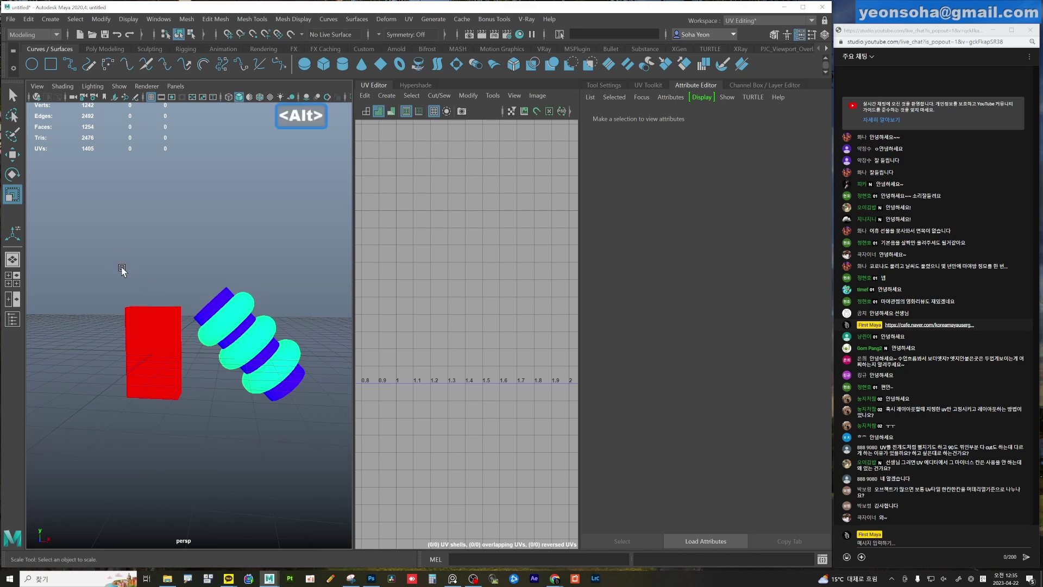
Assign a new VRayMtl named 'test' to both the box and the torus stack.
drag(121, 267, 264, 413)
alt+middle_drag(263, 413, 240, 362)
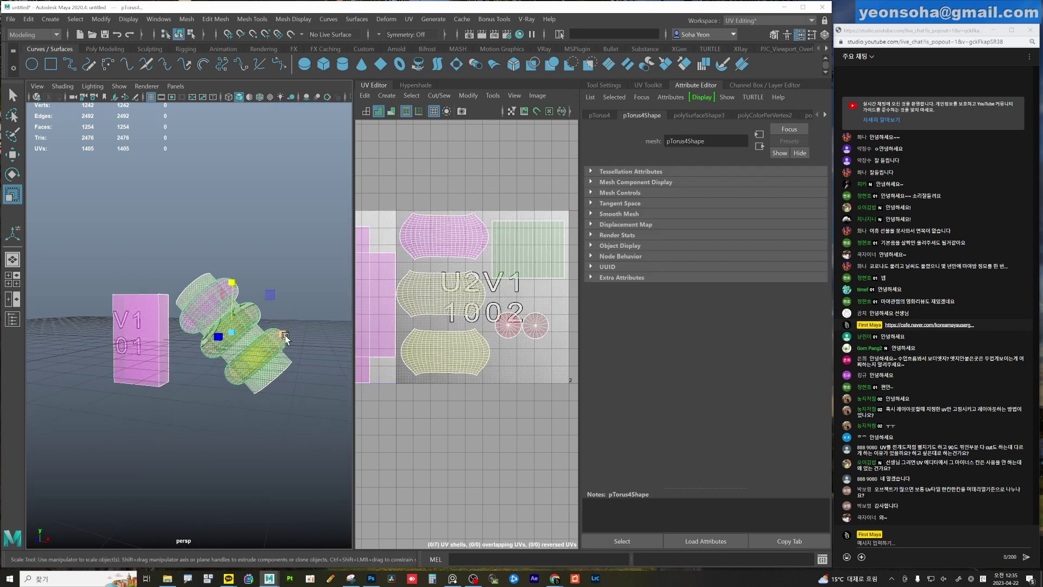
key(shift+v)
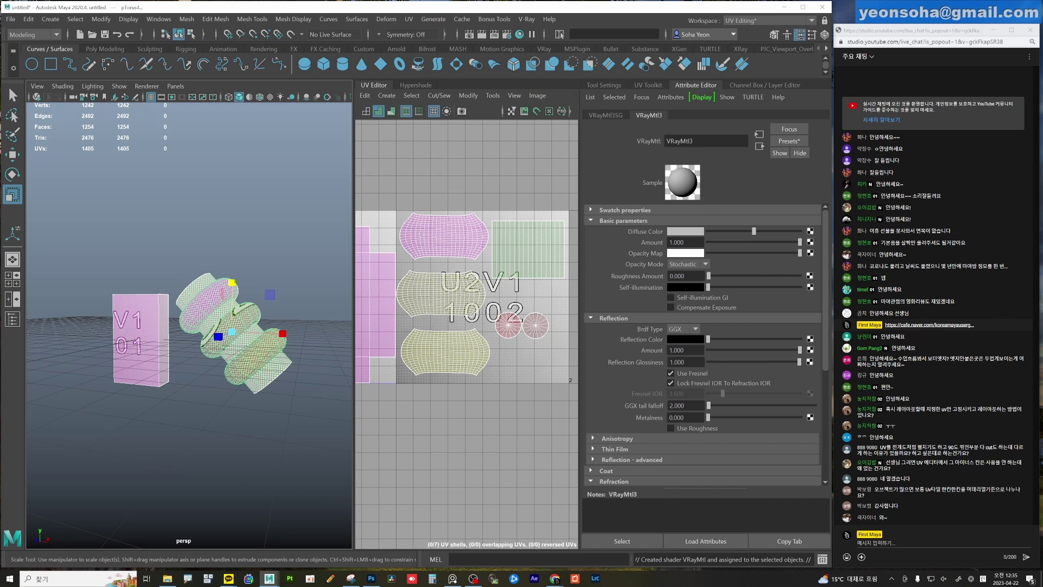
text(test)
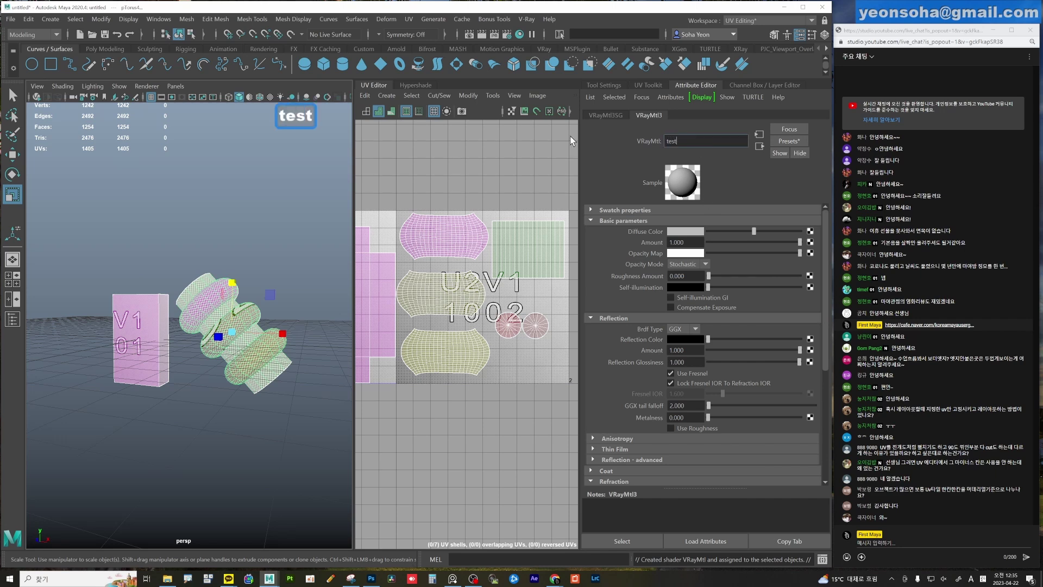
key(Return)
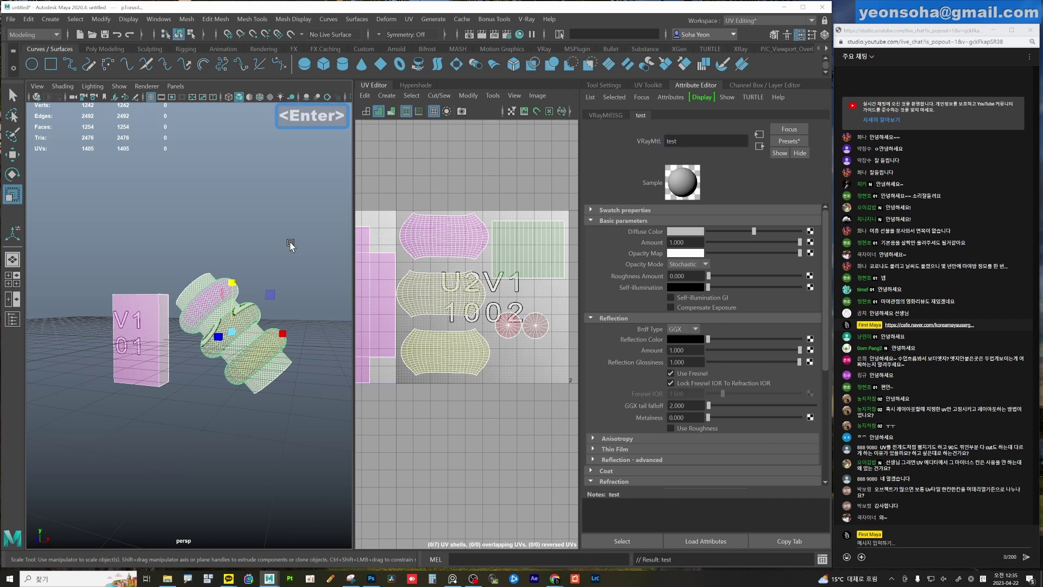
click(10, 19)
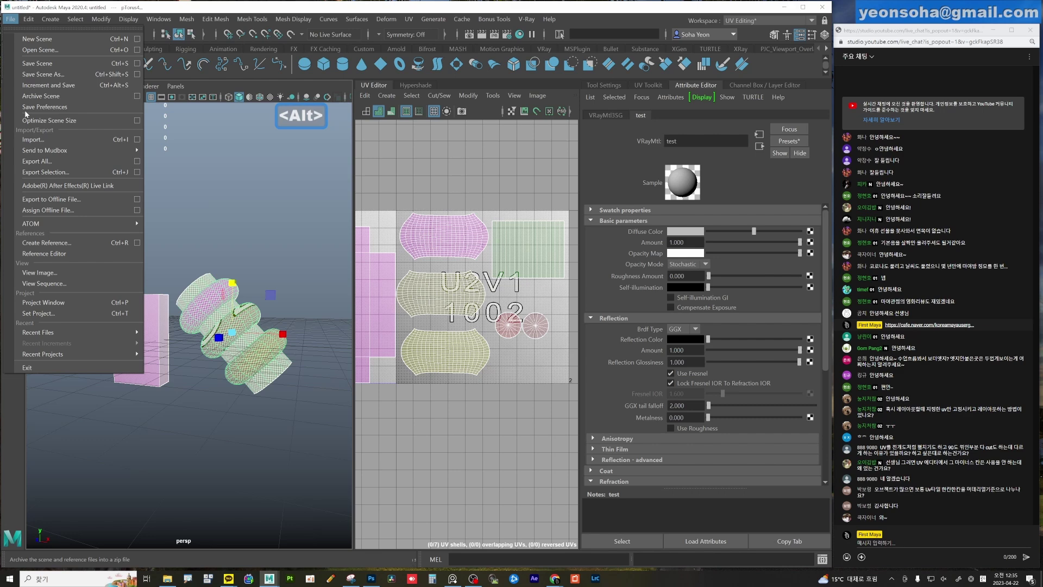
Export the selected box and torus stack as model.fbx and dismiss the warnings.
click(62, 172)
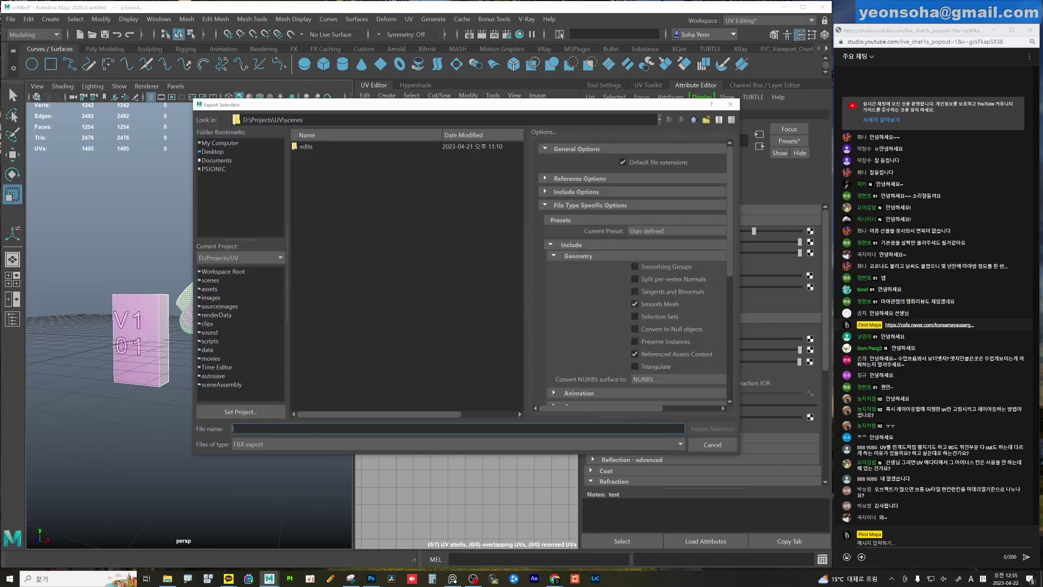
text(model)
click(713, 429)
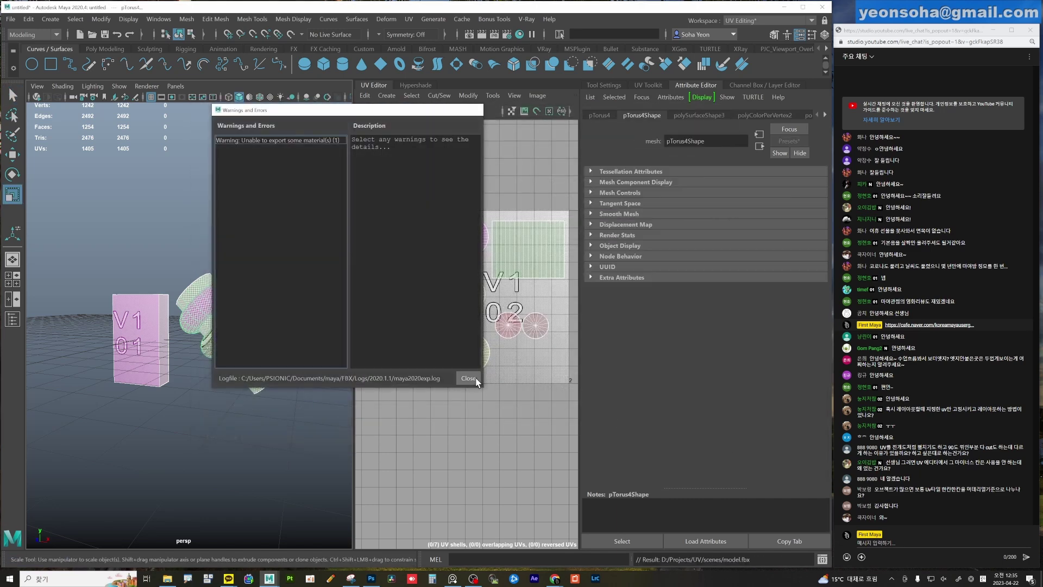
click(477, 382)
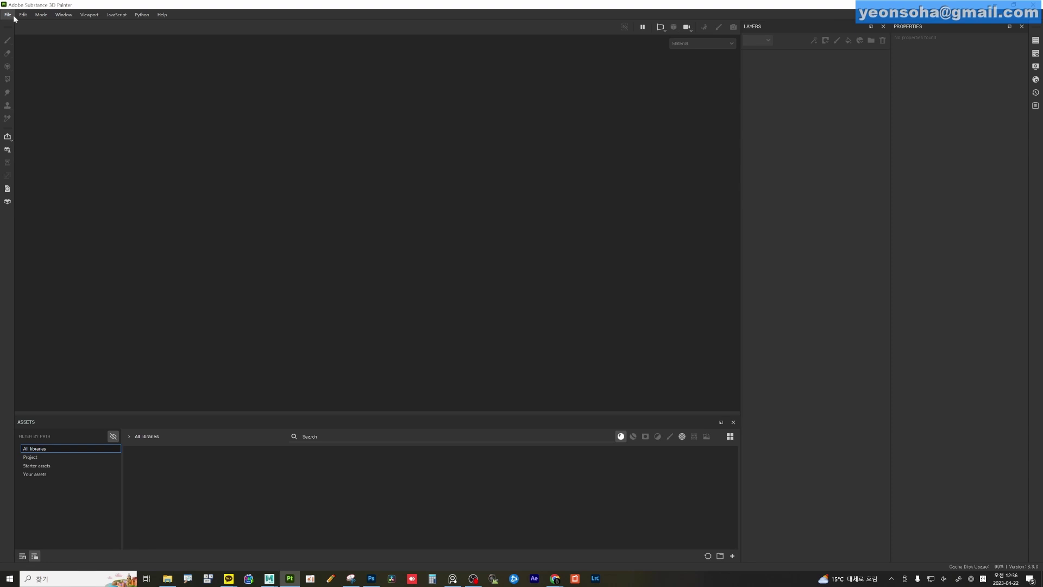
Start a new project from D:/Projects/UV/scenes/model.fbx with the soha_start_2048 template.
click(7, 15)
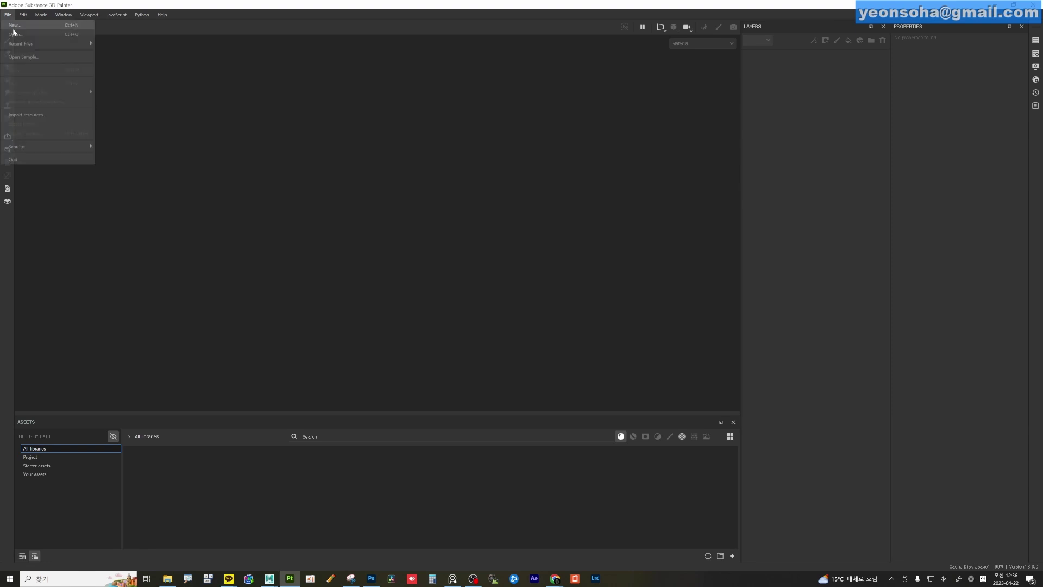
click(7, 15)
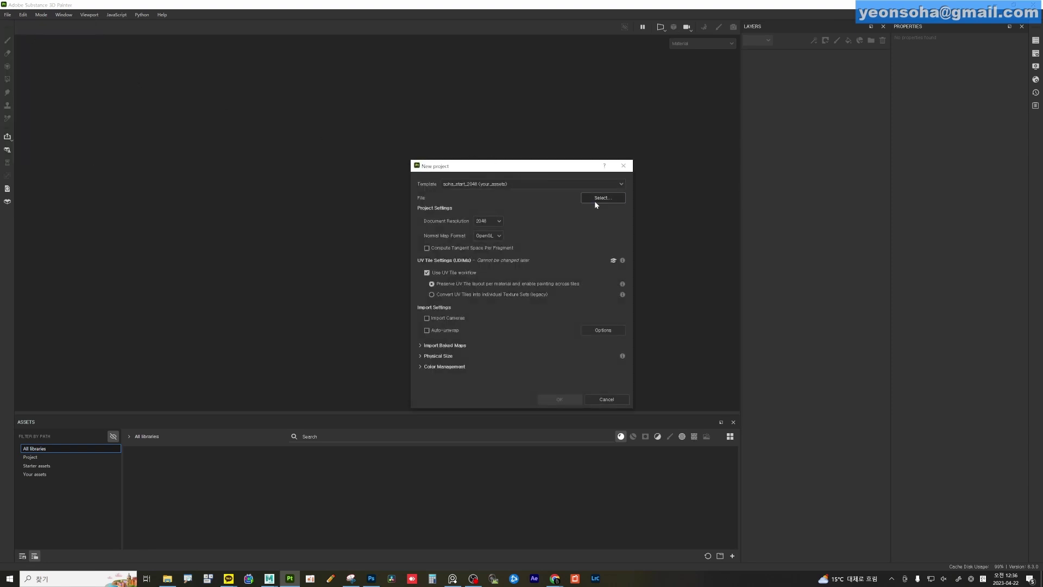
click(598, 199)
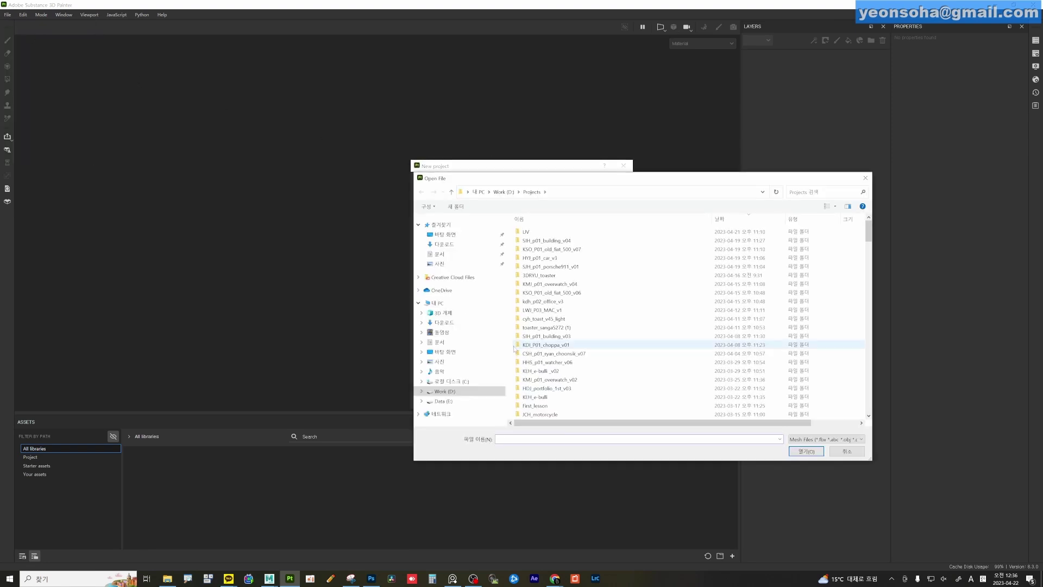
double_click(527, 232)
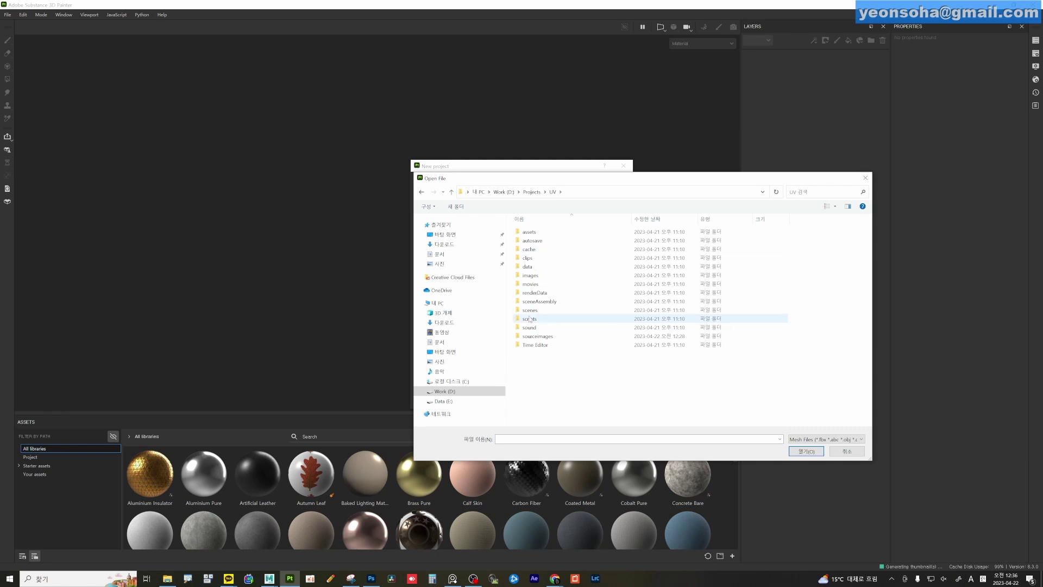
double_click(546, 306)
click(543, 241)
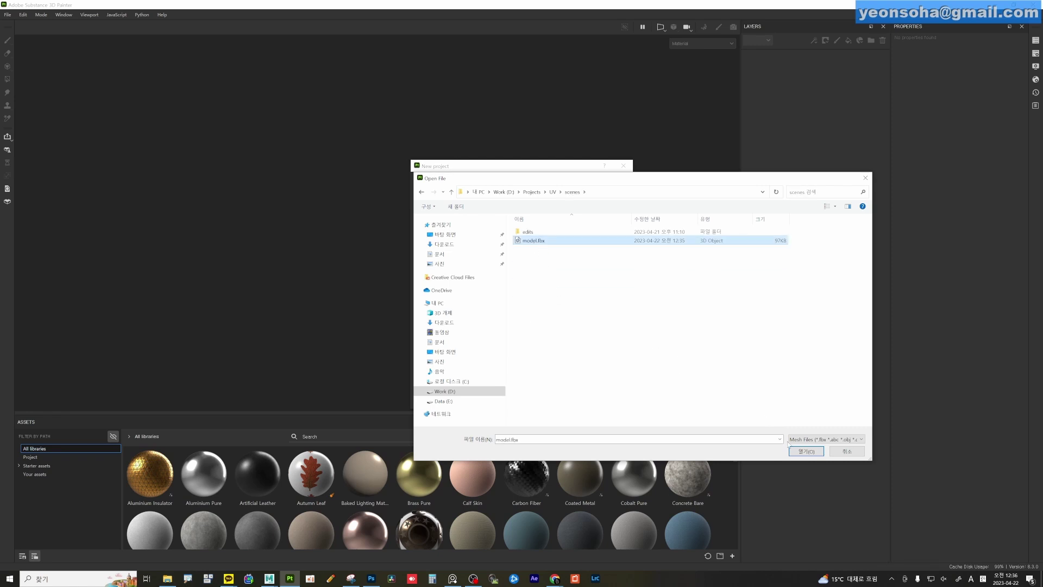
click(805, 451)
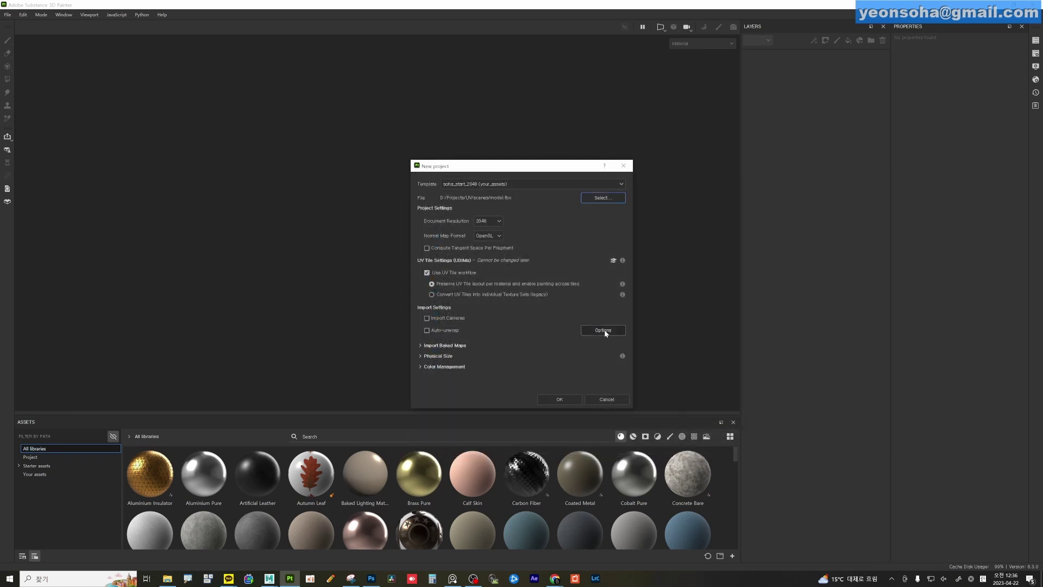
click(559, 397)
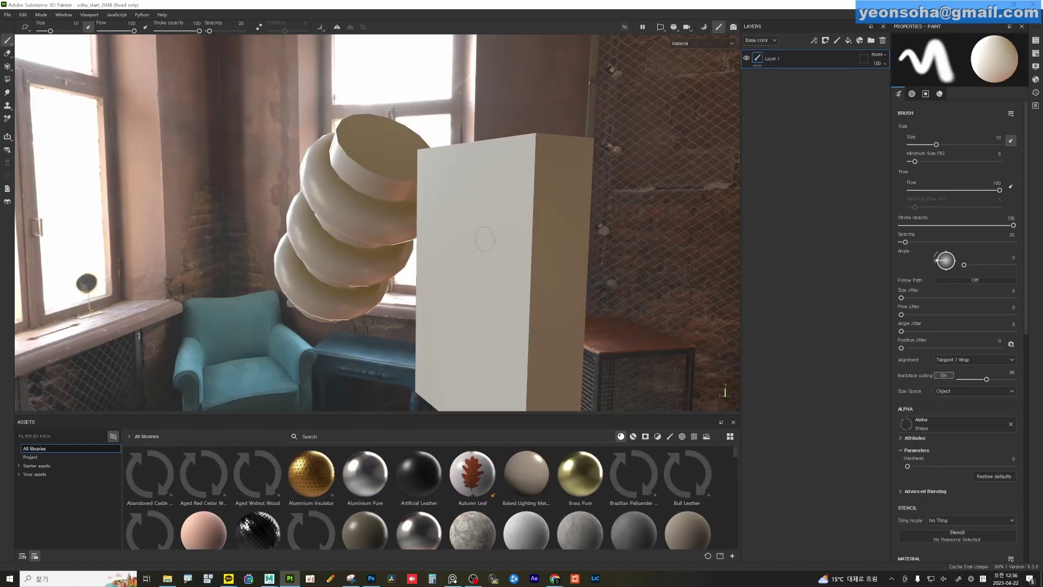
Bake the mesh maps with the ID baker's Color Source set to Vertex Color.
mouse_move(485, 240)
alt+mouse_down()
mouse_move(345, 262)
mouse_move(704, 234)
alt+mouse_up()
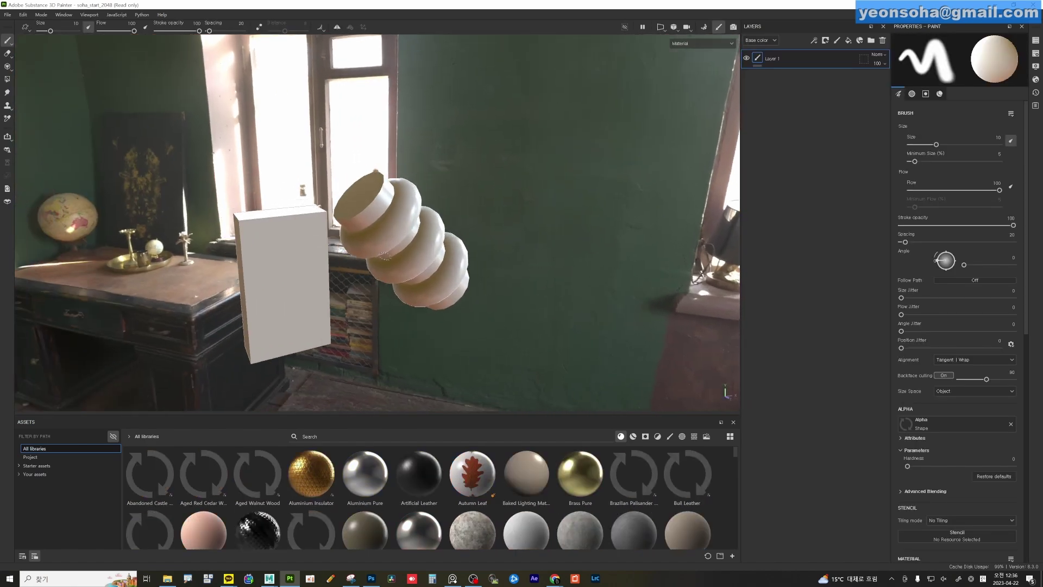
key(ctrl+b)
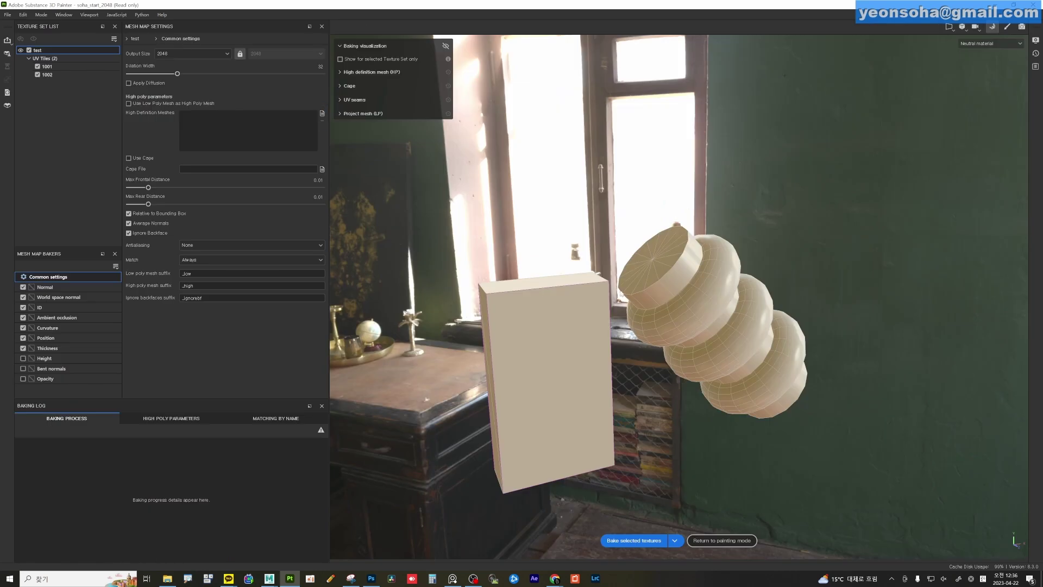
click(647, 540)
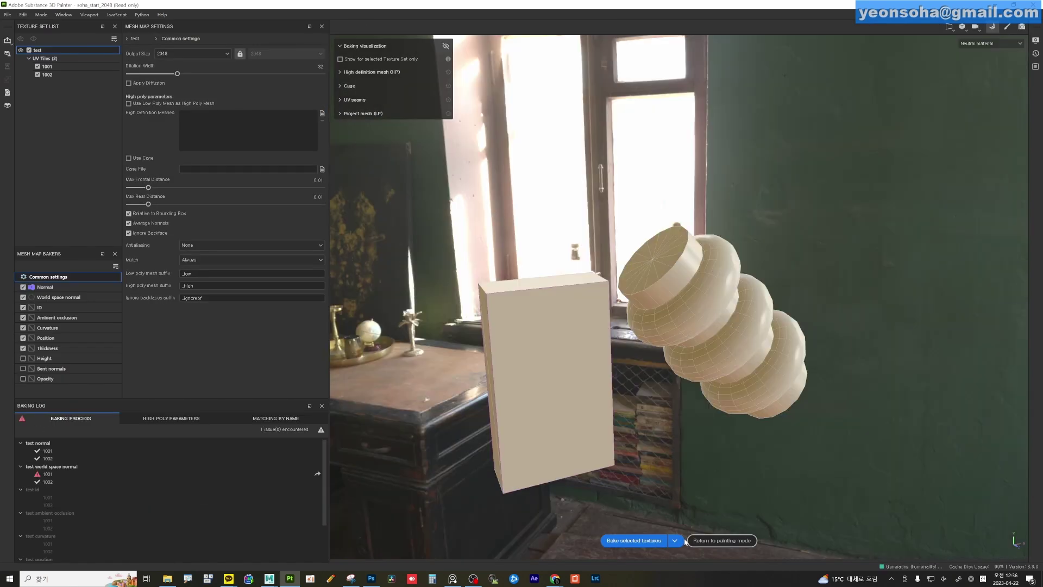
click(52, 308)
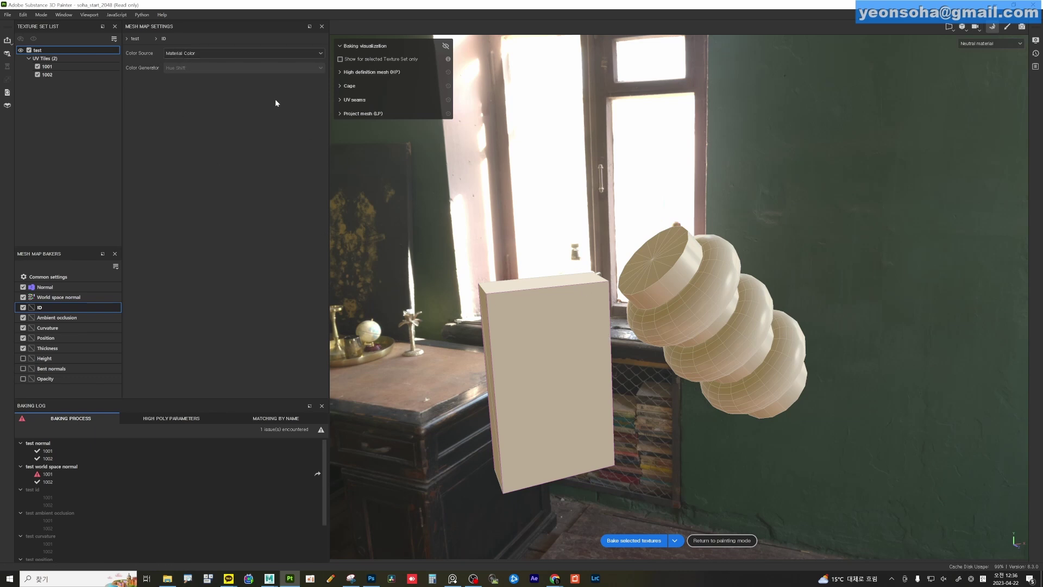
click(205, 49)
click(197, 69)
click(637, 541)
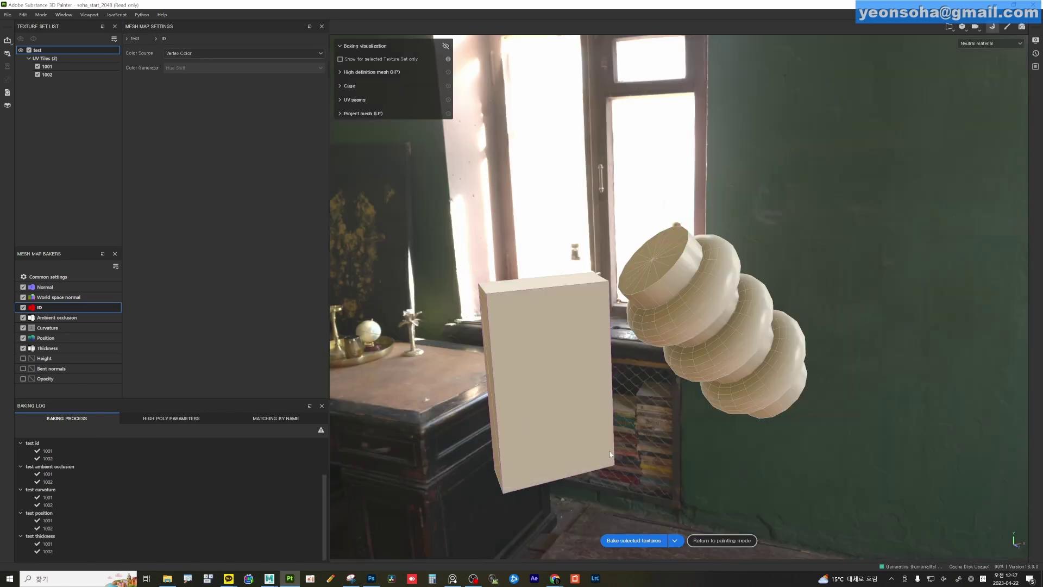
Apply Aged Red Cedar Wood as a fill layer and delete the empty Layer 1.
click(721, 540)
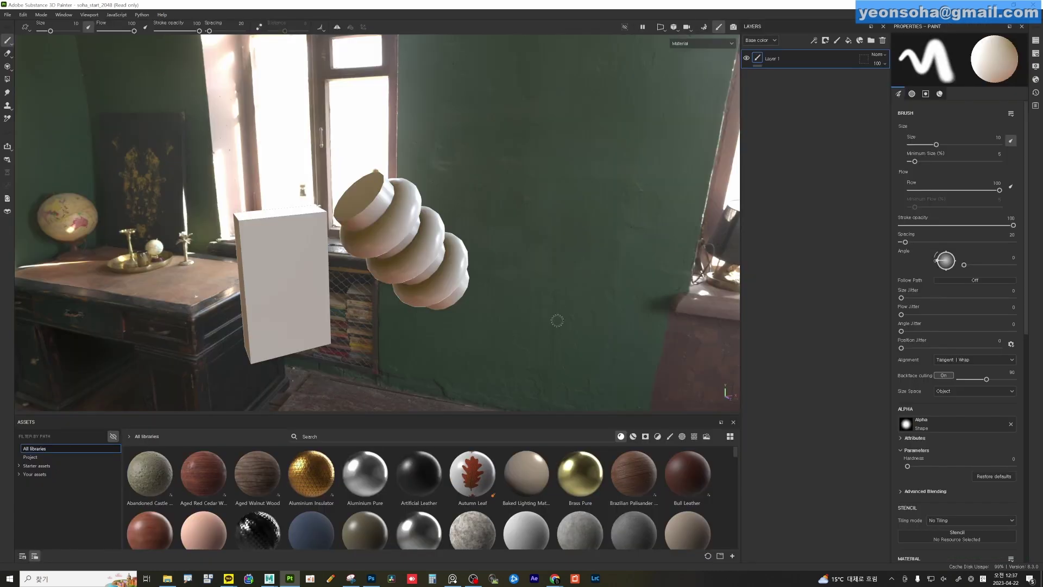
alt+drag(494, 259, 286, 285)
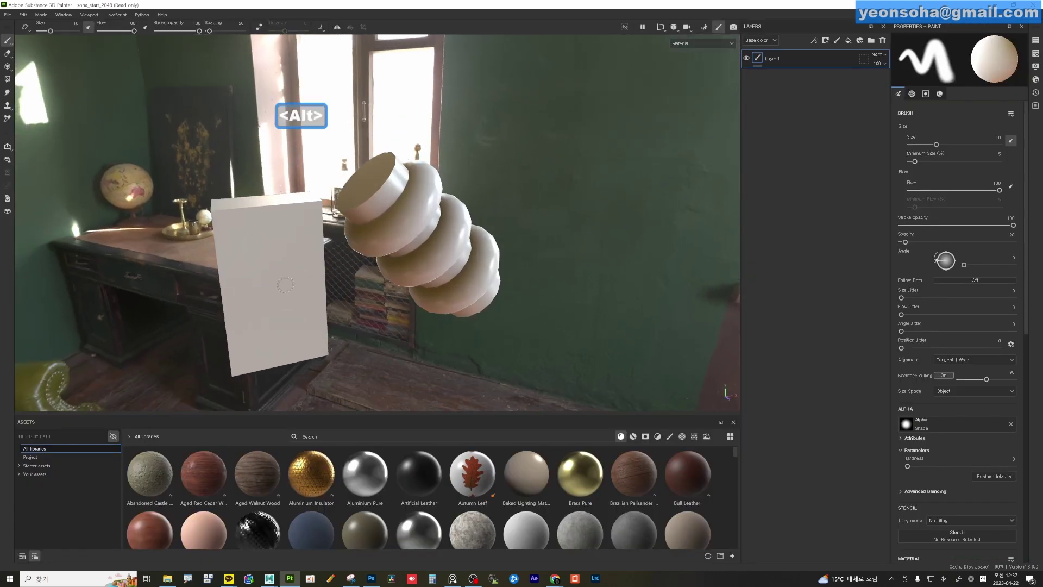
mouse_move(201, 477)
mouse_down()
mouse_move(248, 291)
mouse_move(262, 275)
mouse_up()
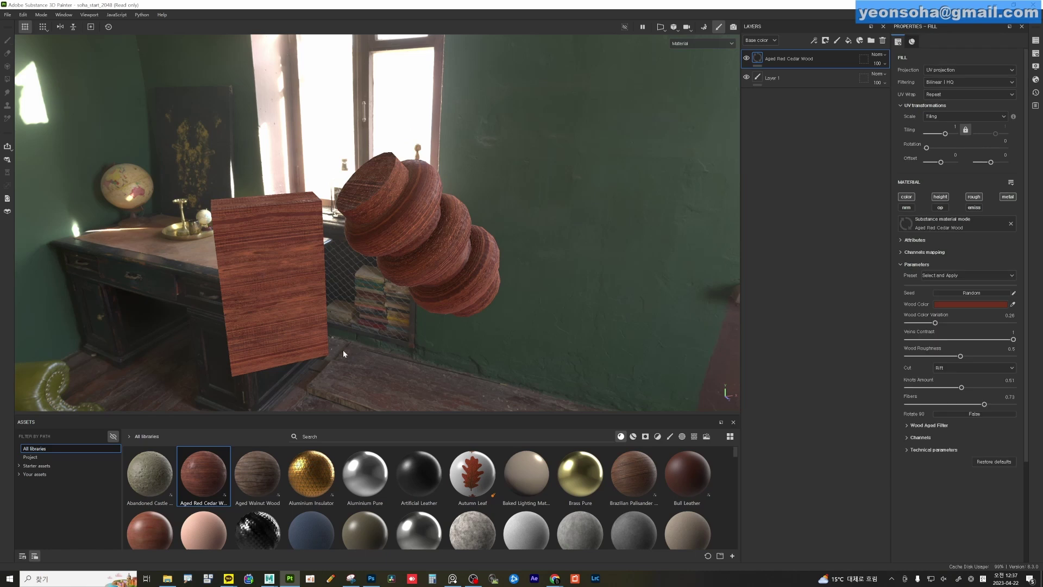
alt+drag(344, 350, 330, 289)
click(803, 80)
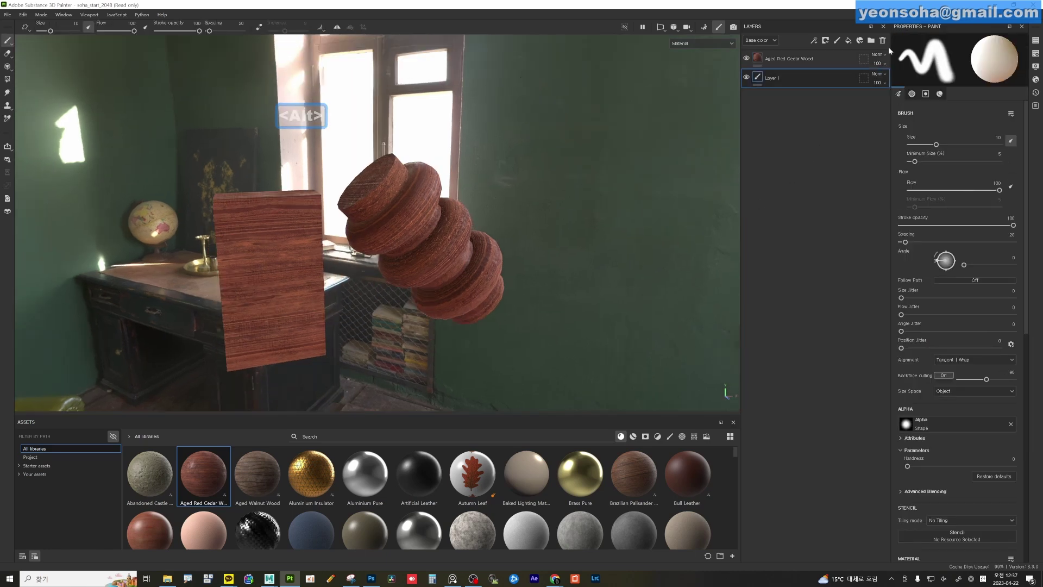
click(883, 40)
Group the wood into Folder 1 with a black mask selecting the box's red ID colour.
right_click(757, 57)
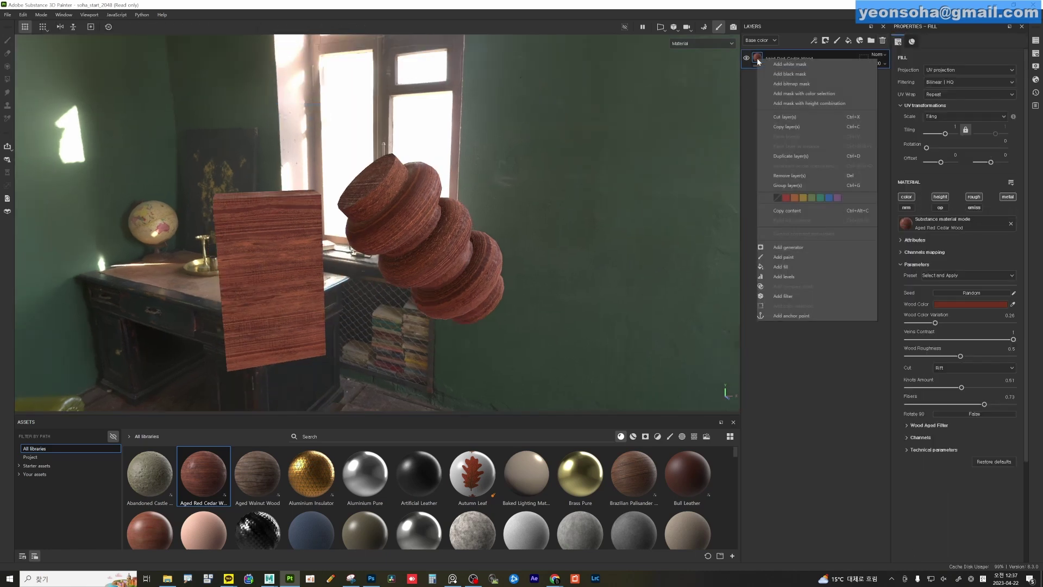
click(759, 57)
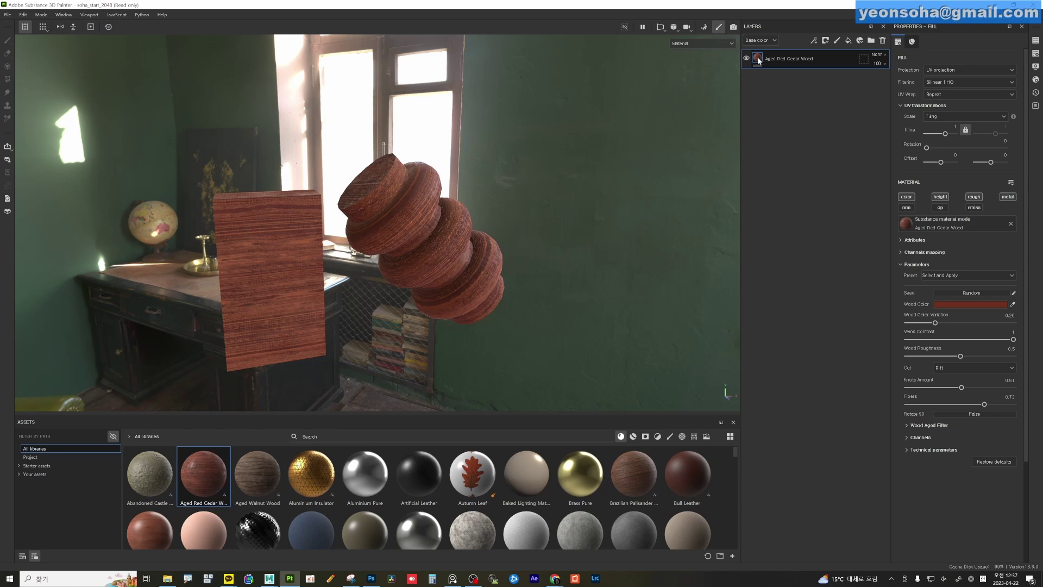
key(ctrl+g)
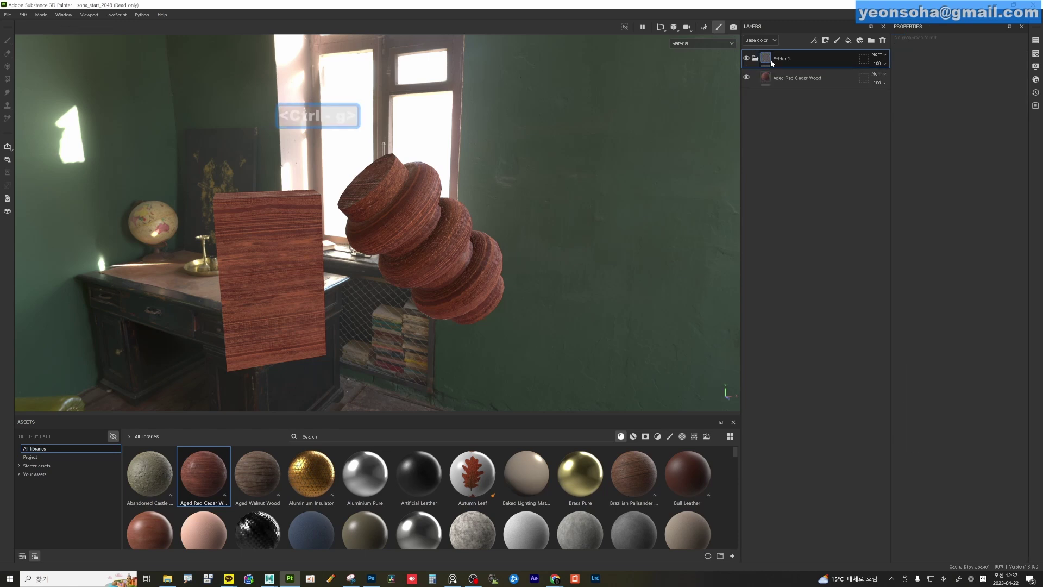
right_click(770, 60)
click(805, 85)
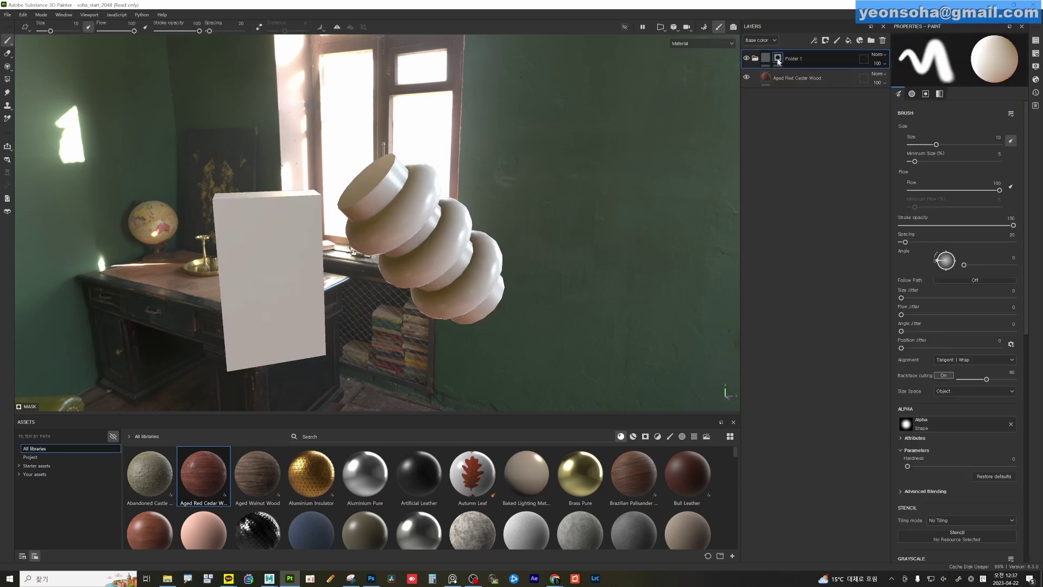
right_click(778, 58)
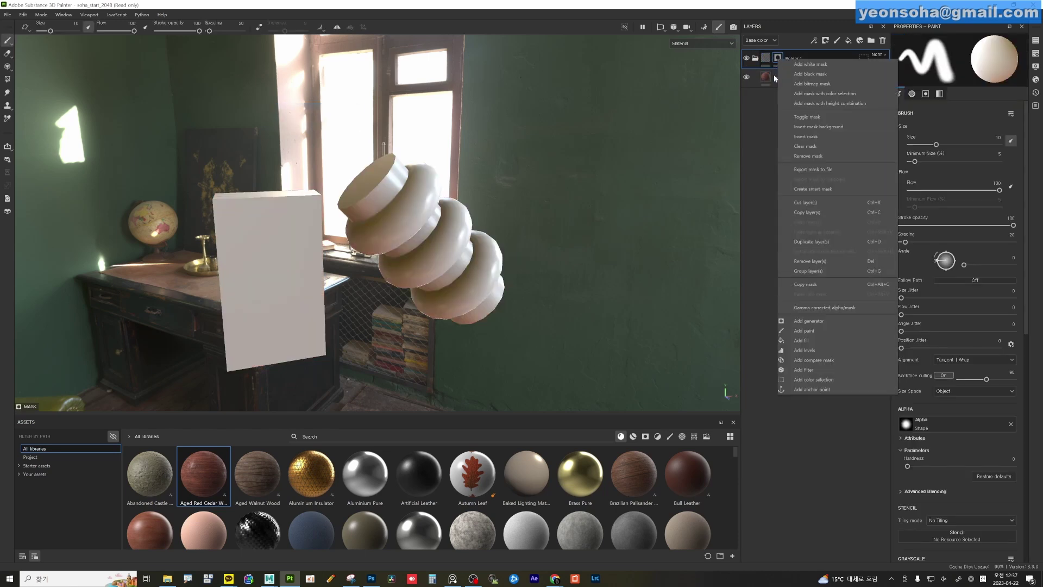
click(820, 378)
click(1006, 137)
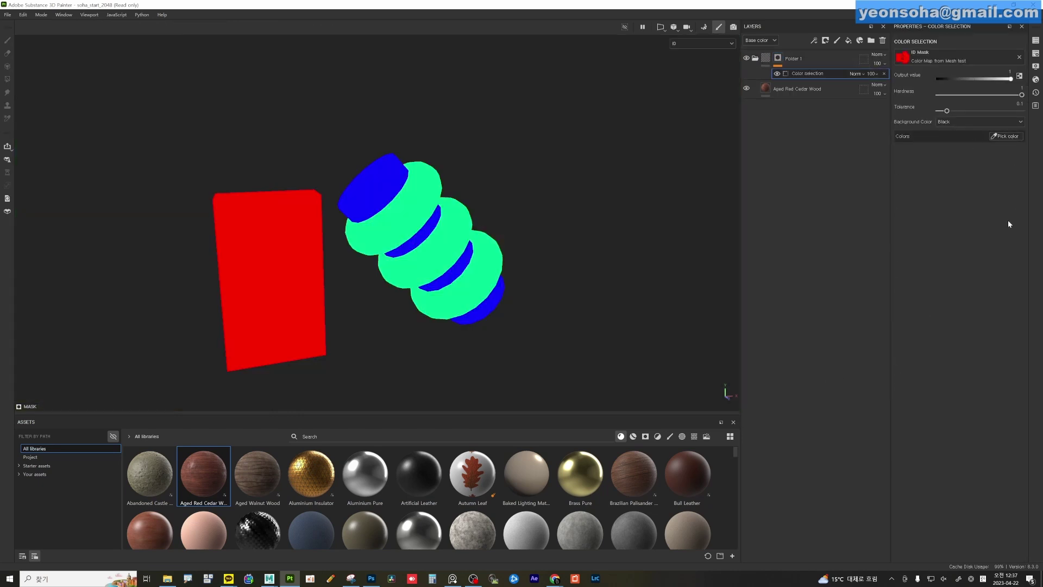
click(299, 256)
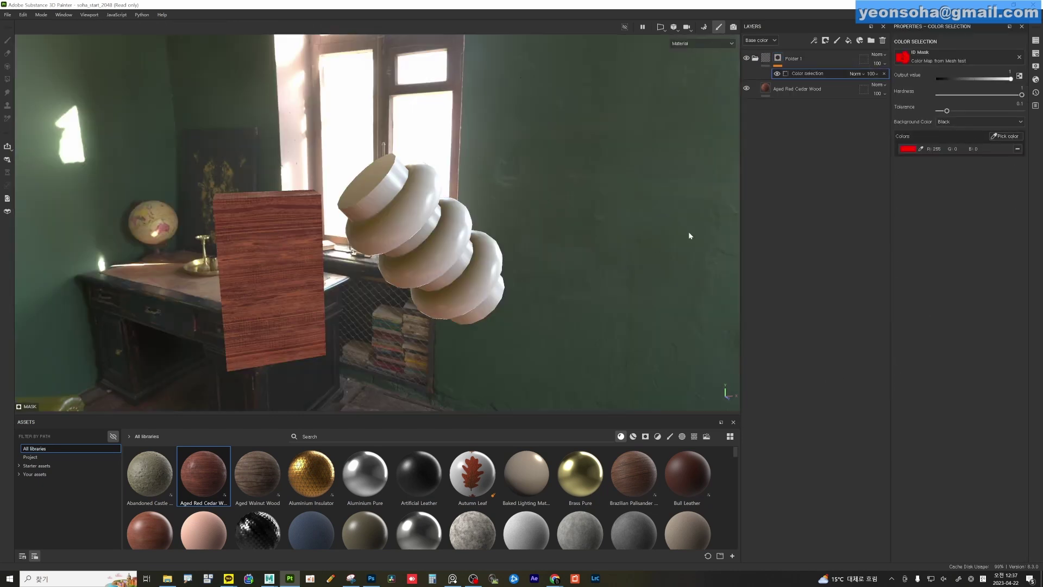
Apply Aluminium Pure and group it into Folder 2 with a black mask.
click(759, 60)
drag(365, 473, 397, 244)
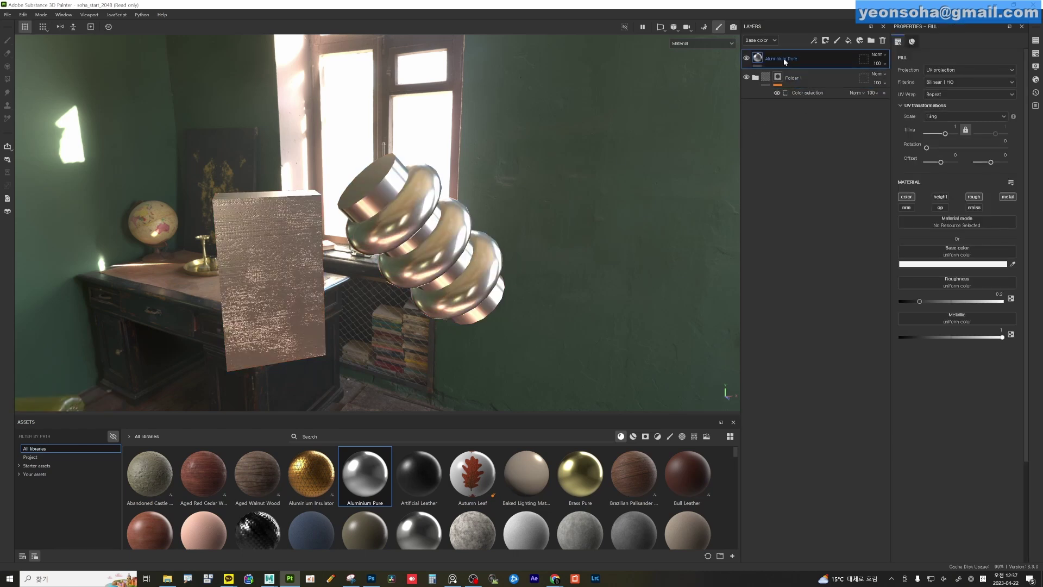
key(ctrl+g)
right_click(760, 57)
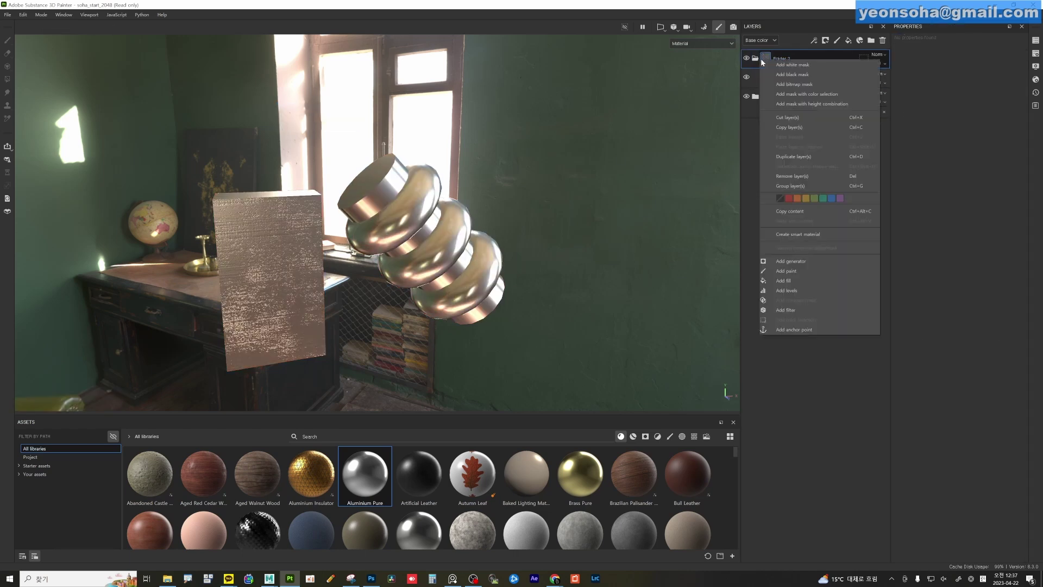
click(791, 74)
Mask Folder 2 to the rings' green ID colour, then add an Abandoned Castle Worn Plaster fill.
right_click(779, 57)
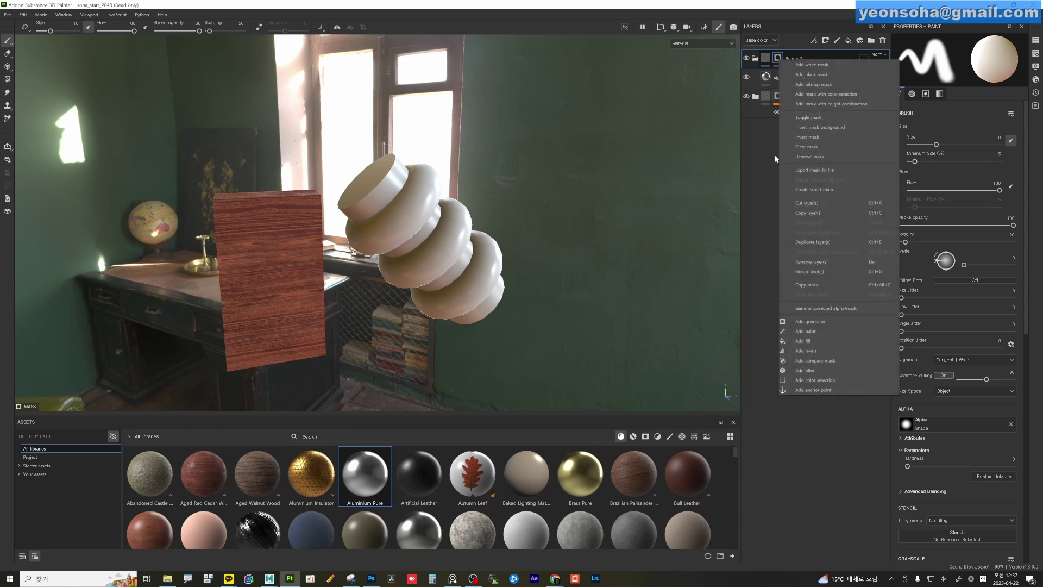
click(818, 380)
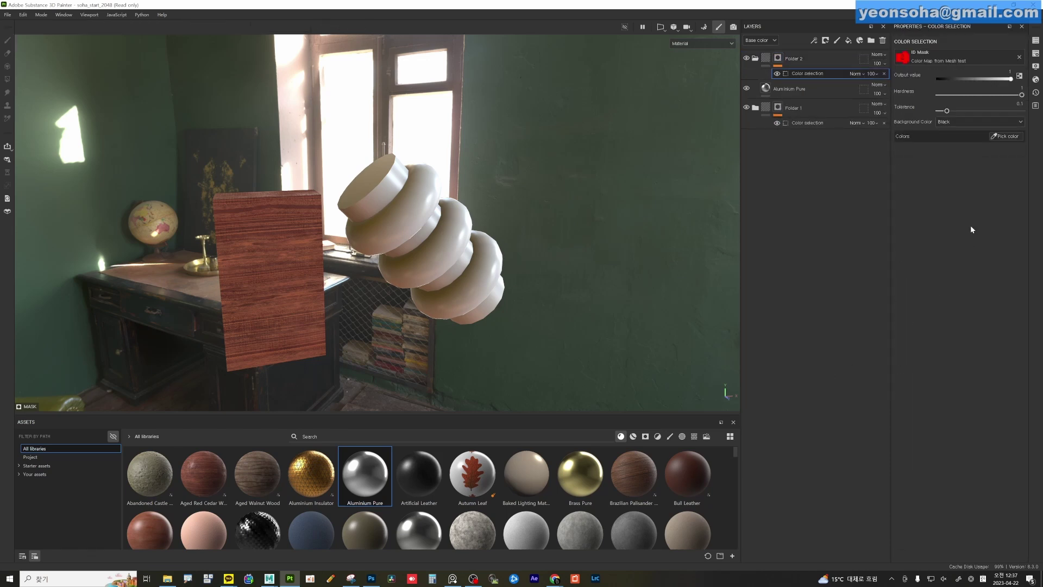
click(1003, 137)
click(436, 200)
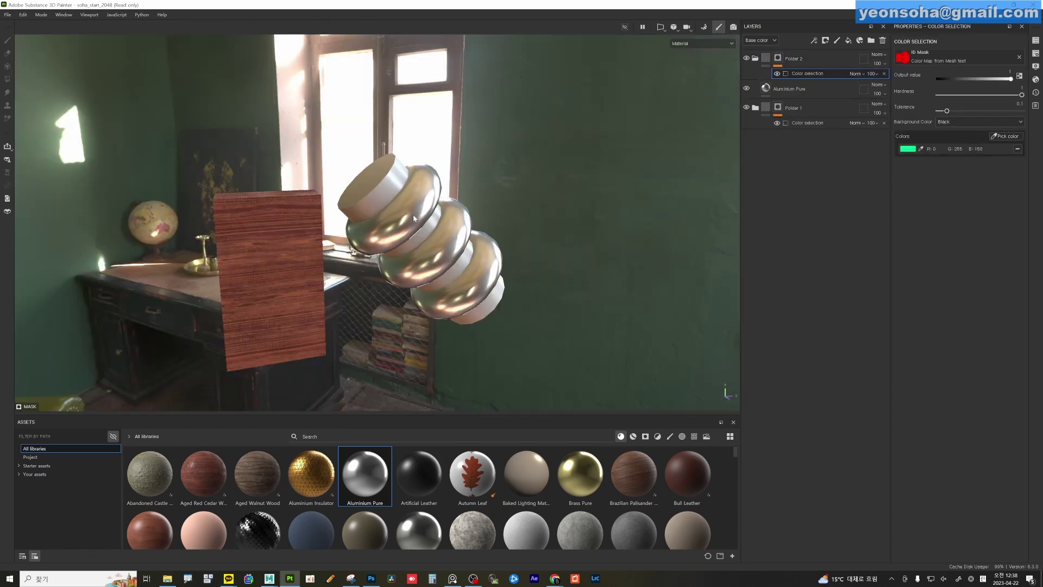
drag(789, 89, 793, 58)
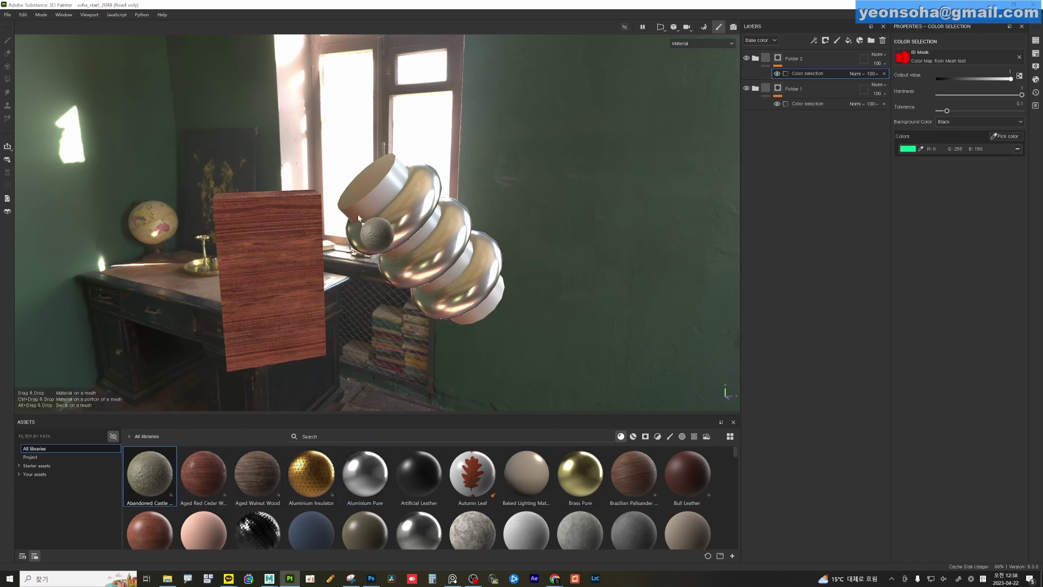
drag(160, 475, 374, 202)
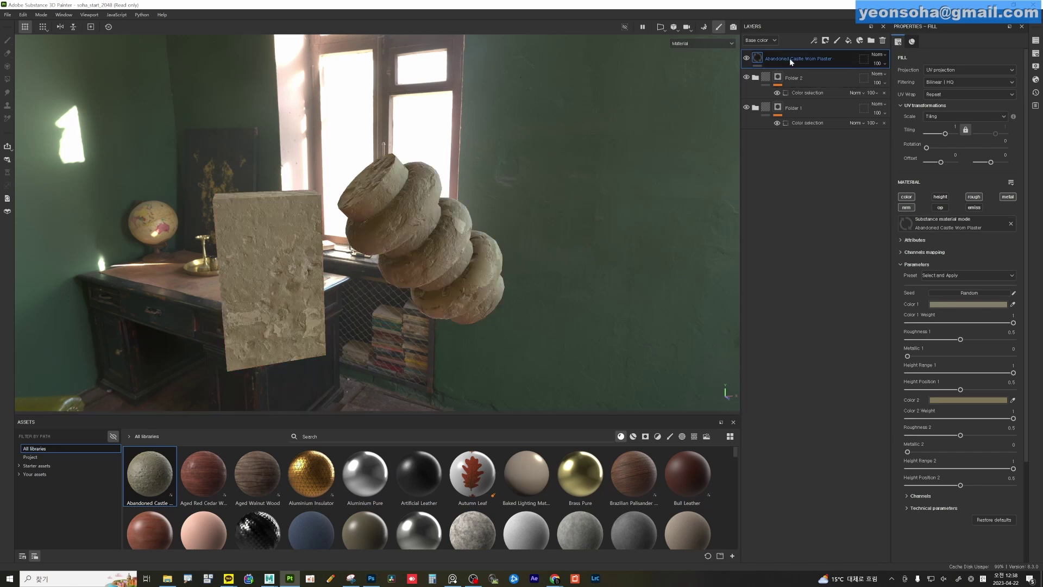
Group the plaster layer into Folder 3 with a black mask color-selected to the blue cap ID.
key(ctrl+g)
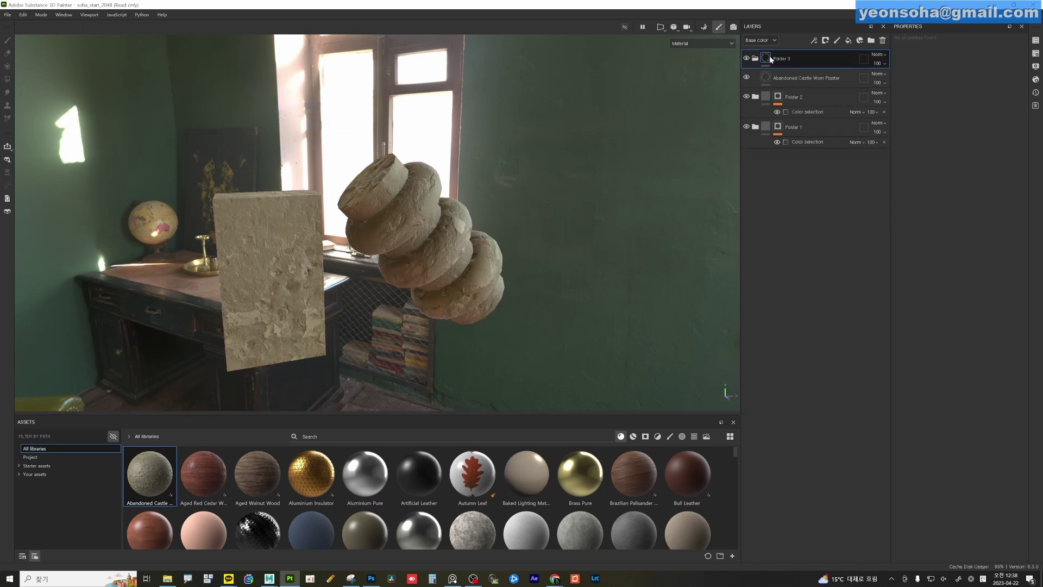
right_click(771, 59)
click(785, 76)
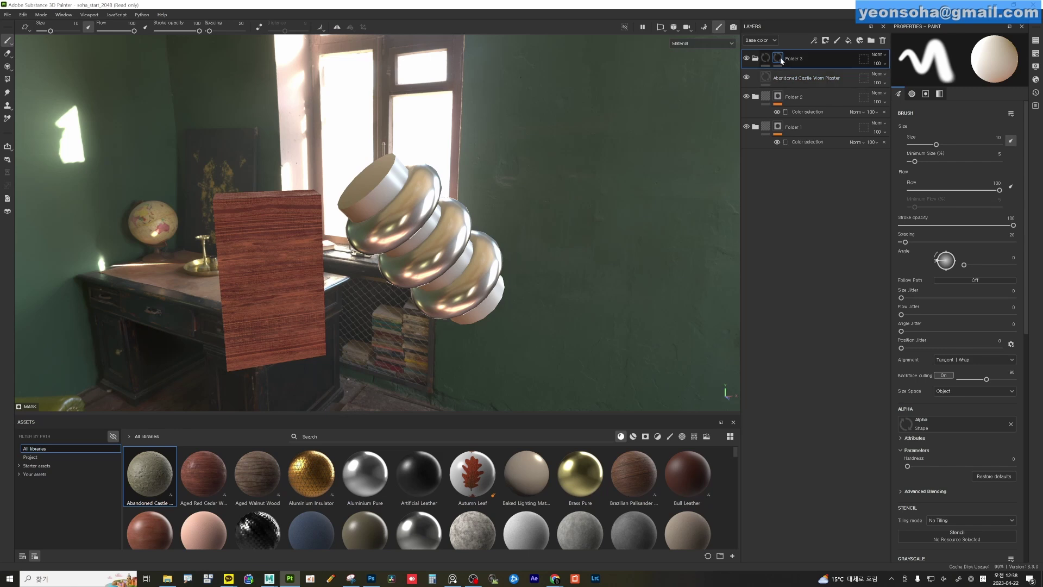
right_click(782, 59)
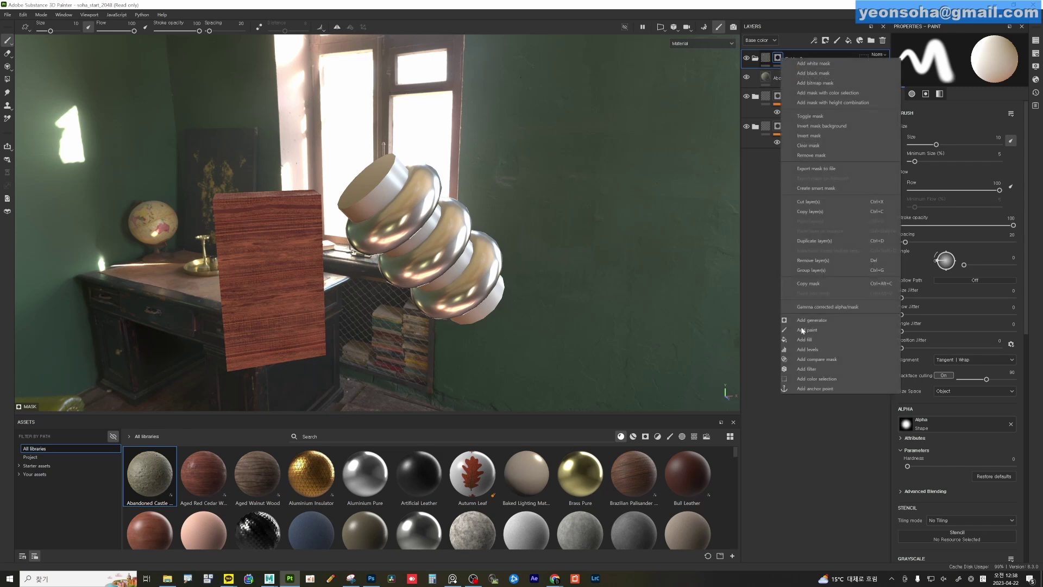
click(817, 379)
click(1001, 138)
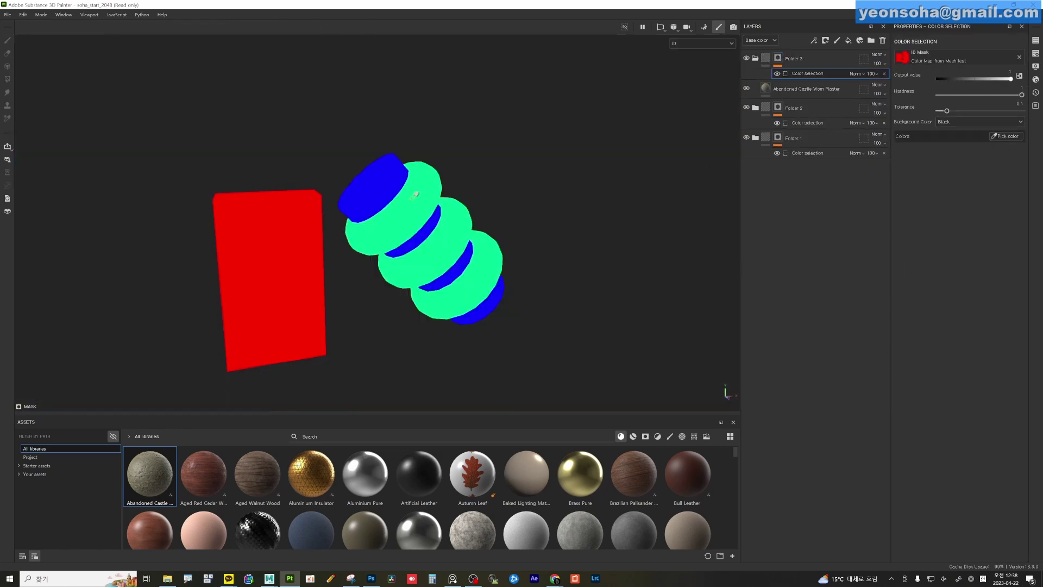
click(382, 181)
Check the plaster caps, collapse Folders 3 and 2, and view Folder 2's mask.
alt+drag(640, 267, 567, 202)
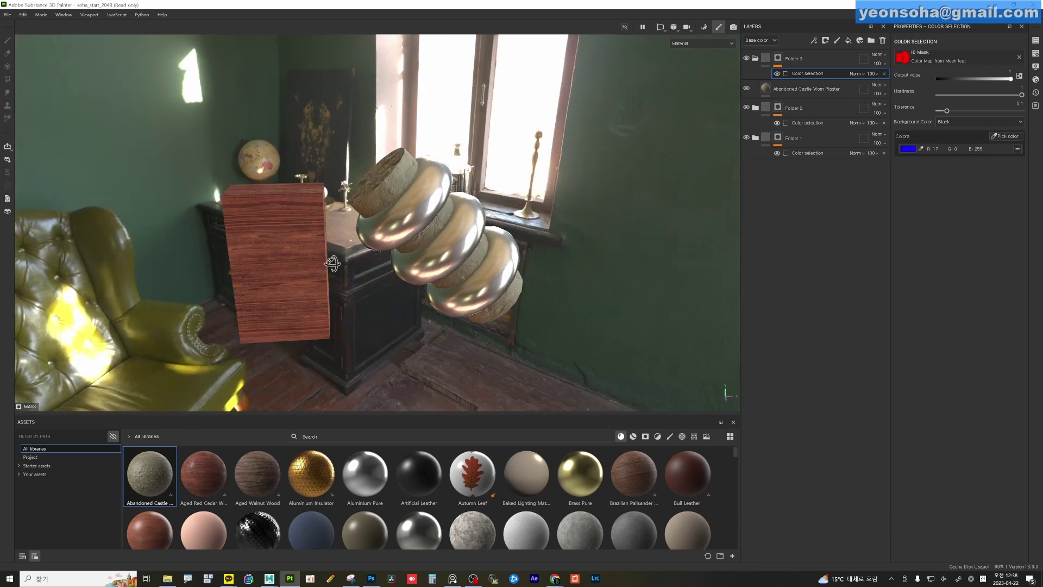
click(756, 58)
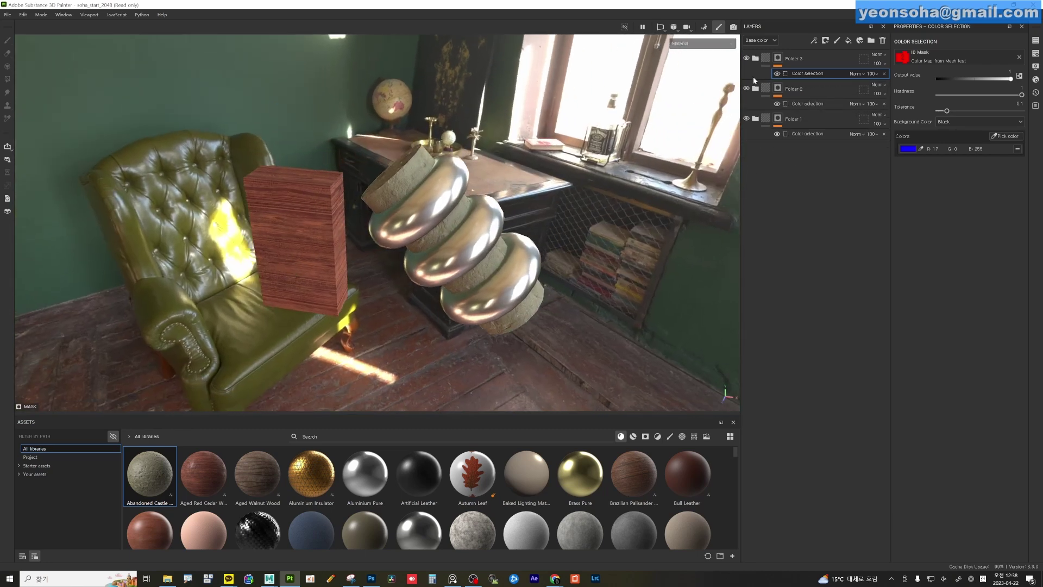
click(754, 88)
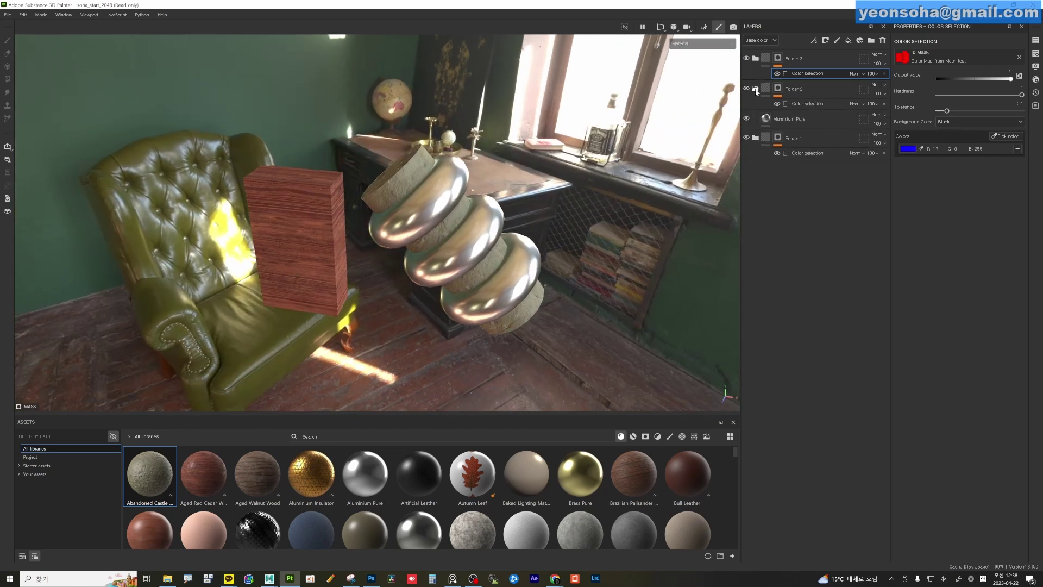
click(756, 89)
alt+click(778, 88)
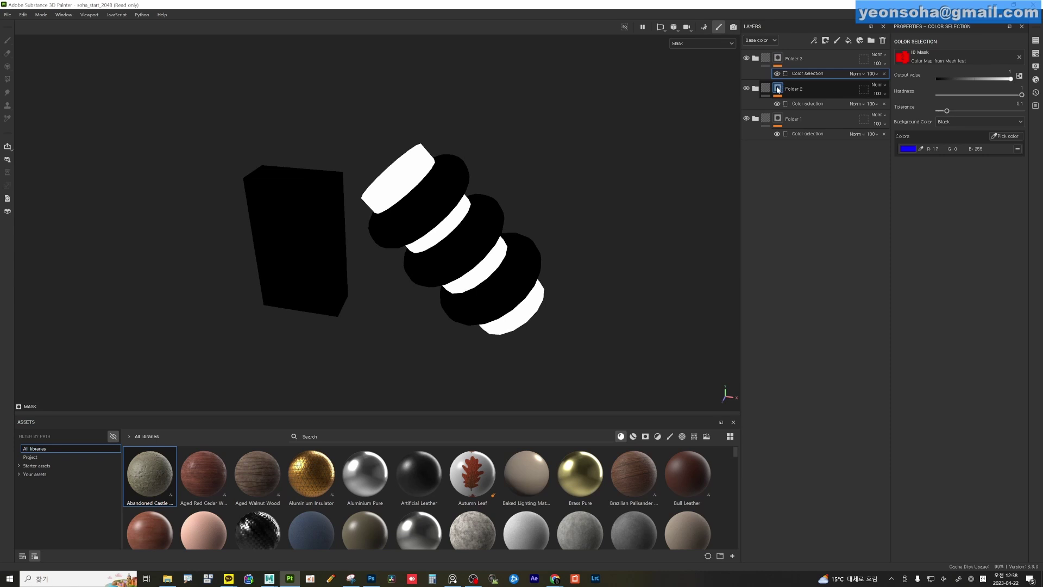
Inspect Folder 1's mask and the texture set list while orbiting the box and tori.
click(781, 90)
alt+click(779, 120)
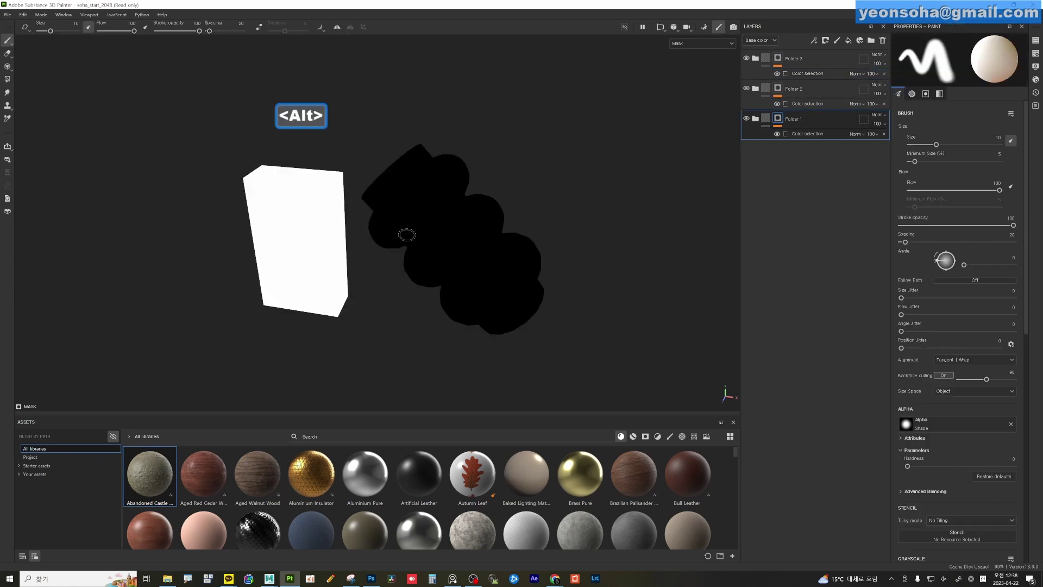
alt+drag(408, 233, 484, 321)
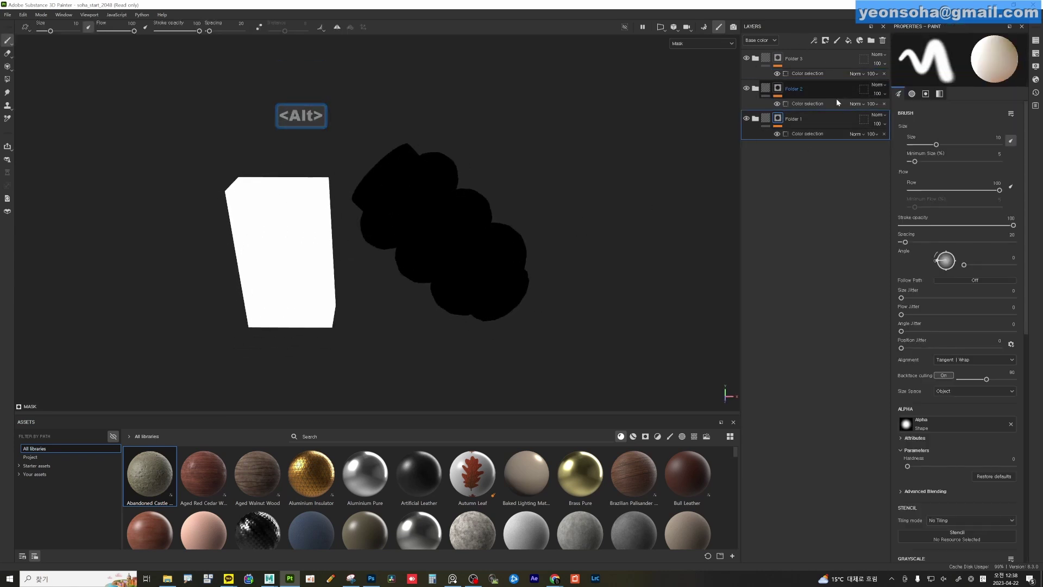
click(1036, 41)
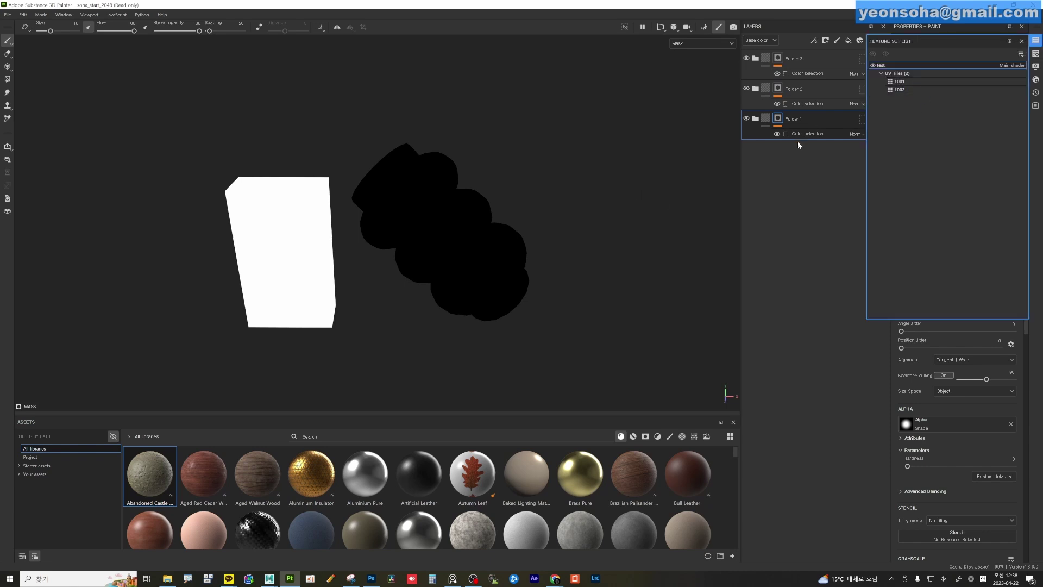
click(1038, 43)
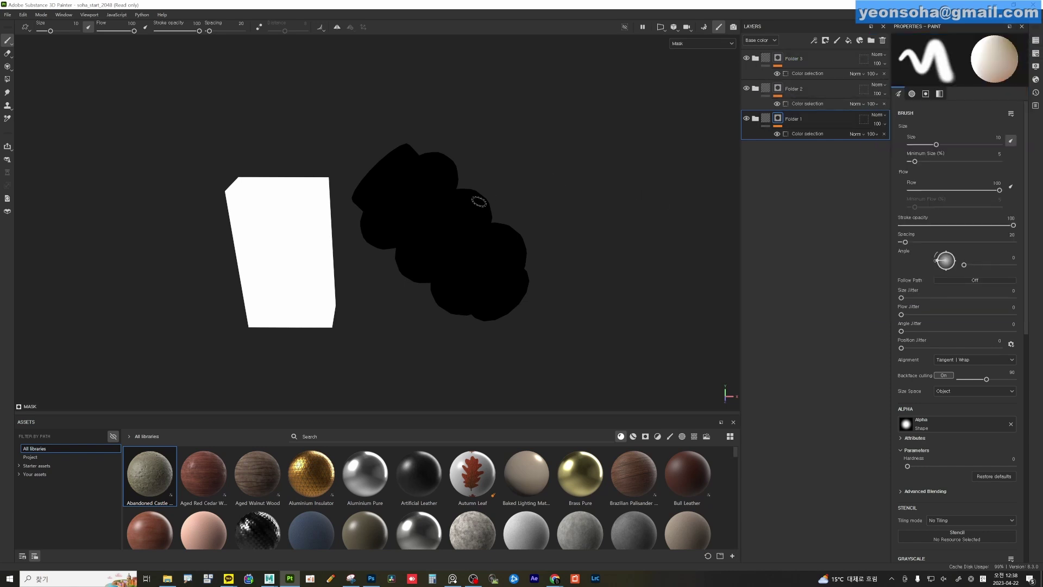
alt+drag(494, 172, 337, 179)
Delete the Color selection effect from Folder 2's mask, leaving it fully black.
click(806, 63)
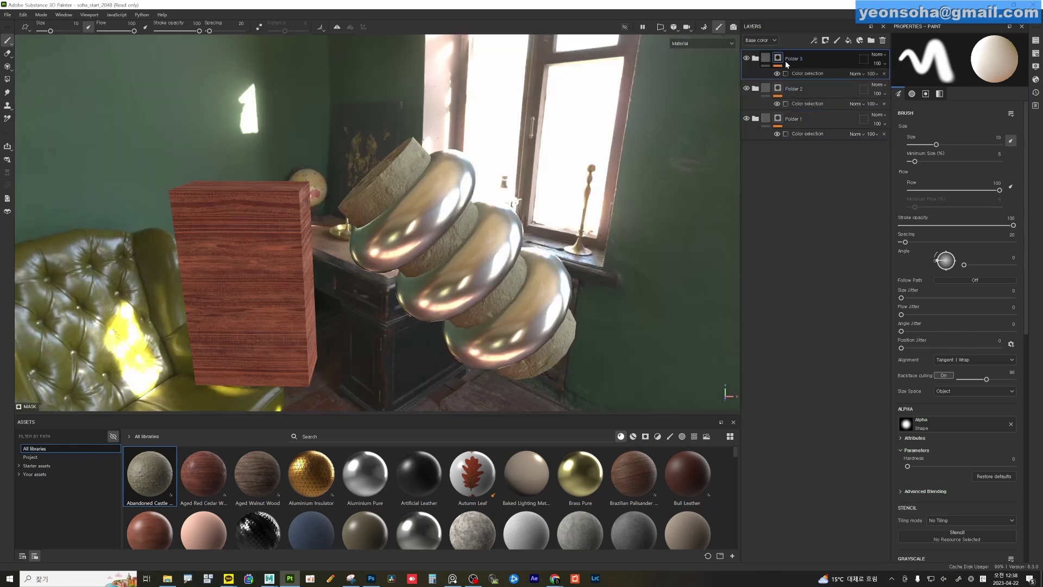
click(778, 90)
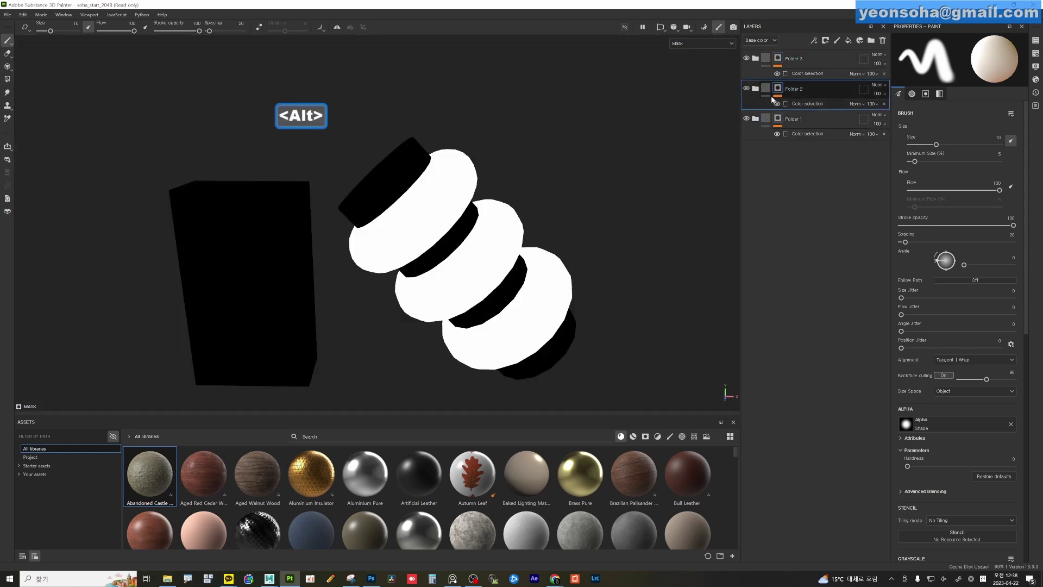
click(807, 104)
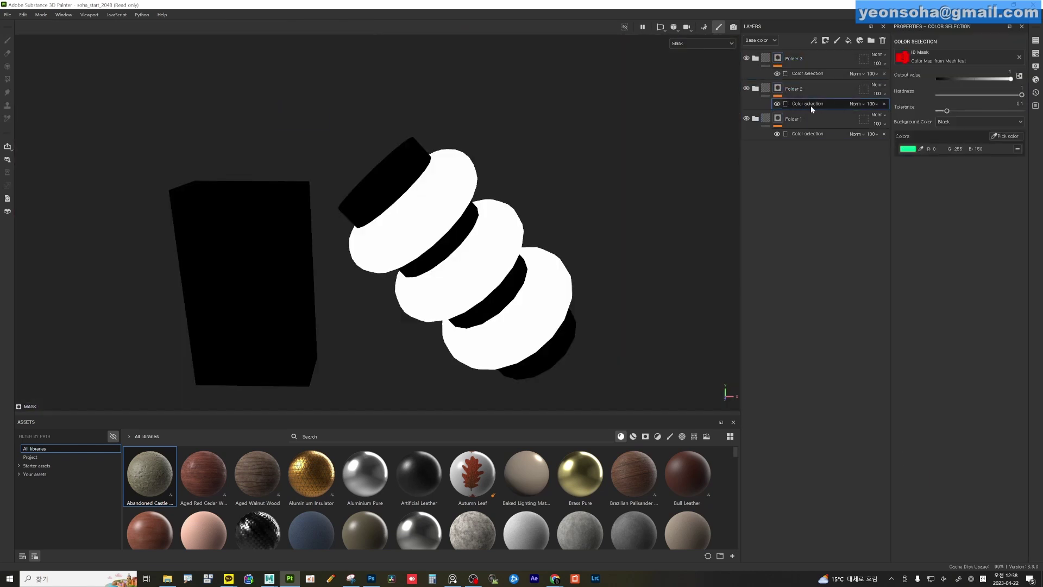
click(885, 104)
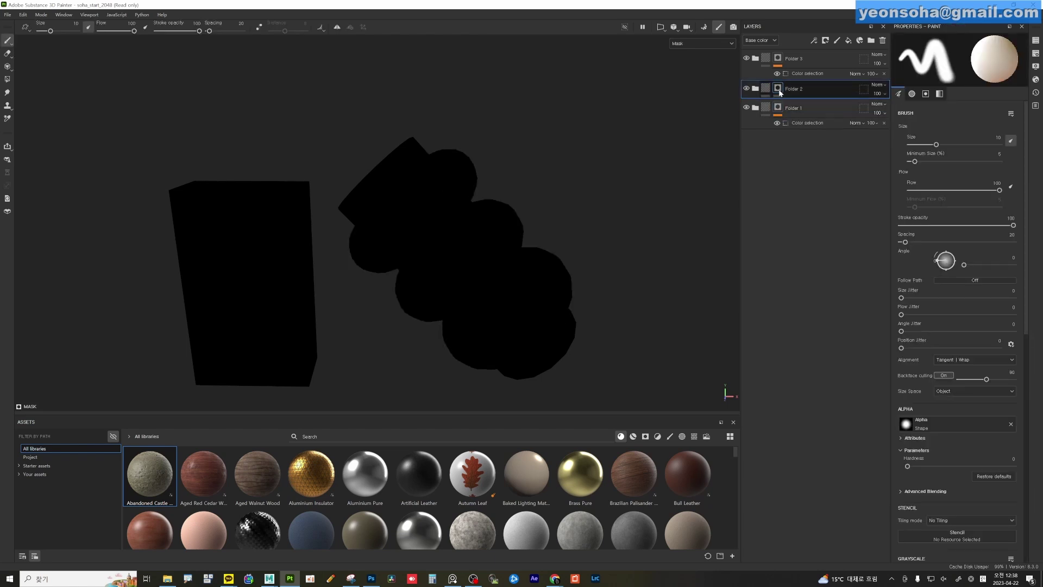
right_click(779, 92)
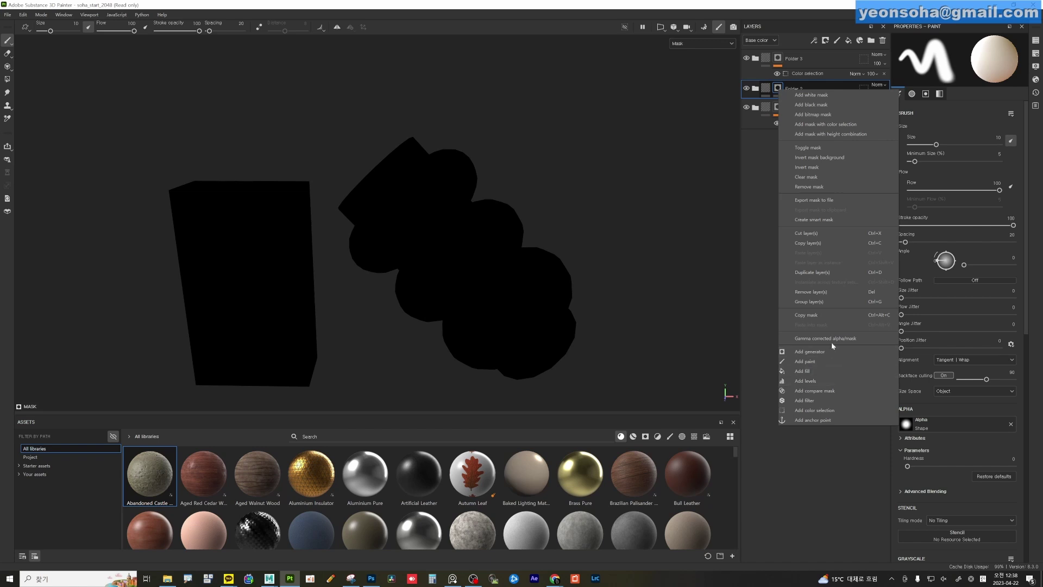
Add an empty paint effect to Folder 2's mask and frame the tori.
click(810, 362)
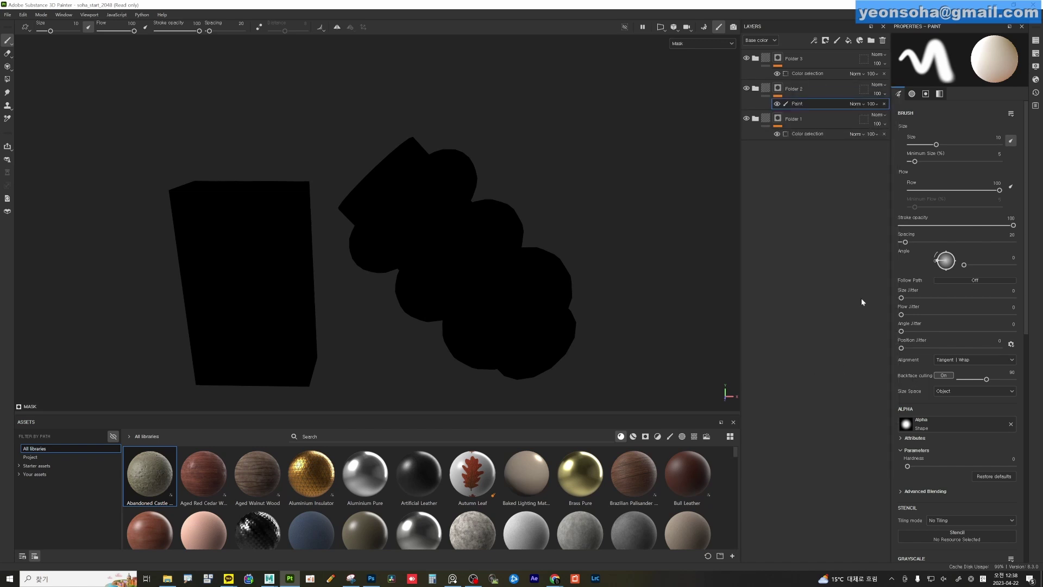
mouse_move(475, 256)
alt+middle_down()
mouse_move(447, 159)
mouse_move(407, 163)
alt+middle_up()
scroll(407, 163, up, 3)
scroll(381, 141, up, 2)
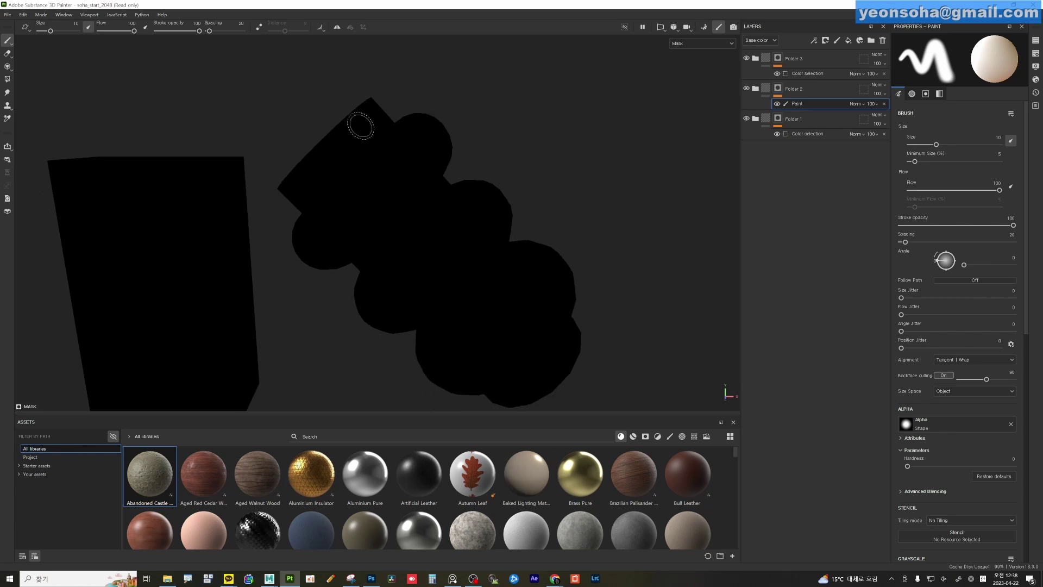
Polygon-fill the top, middle and lower tori white using mesh fill mode.
key(4)
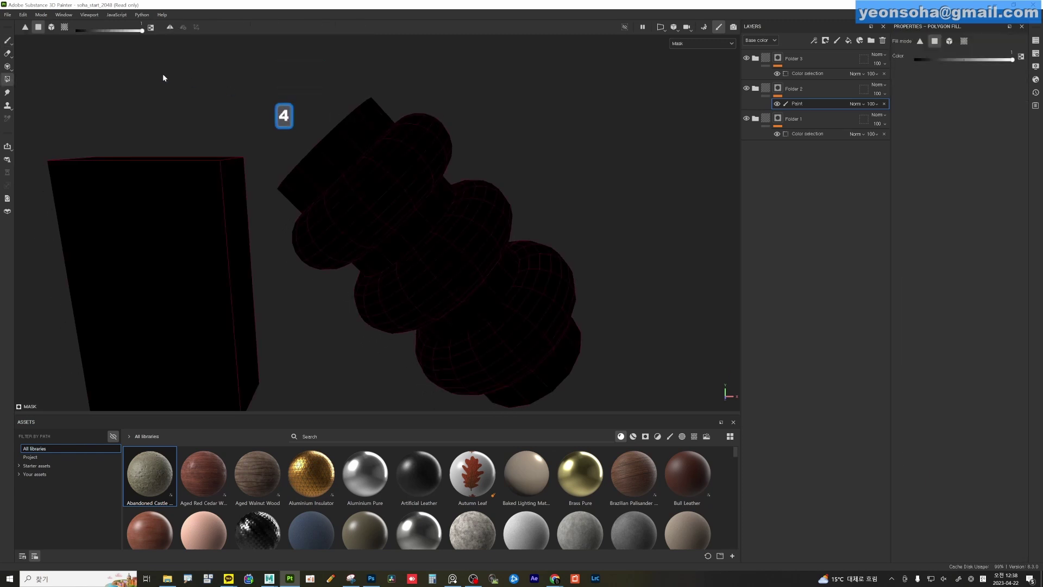
click(51, 26)
click(380, 144)
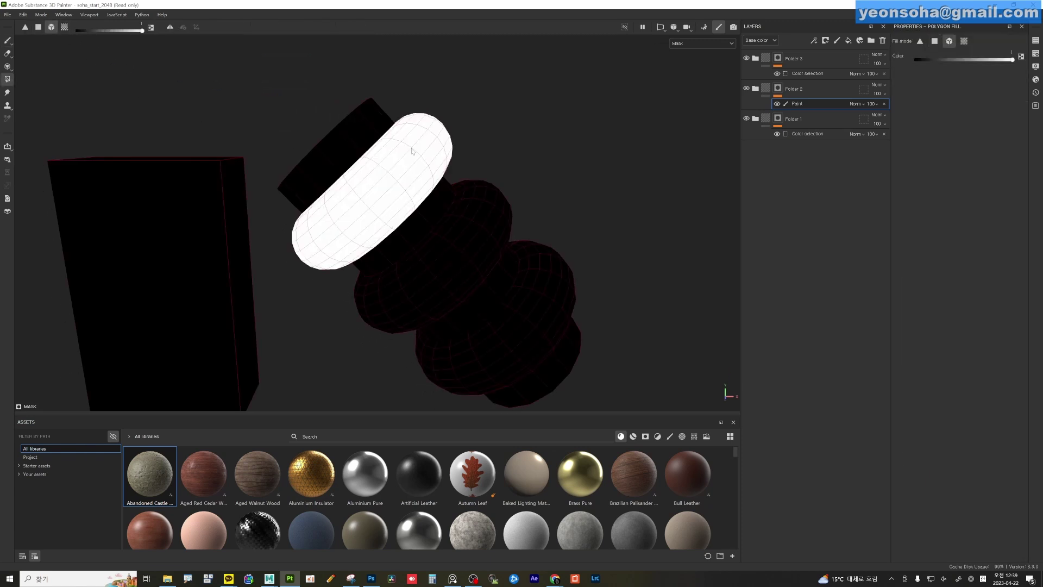
click(498, 211)
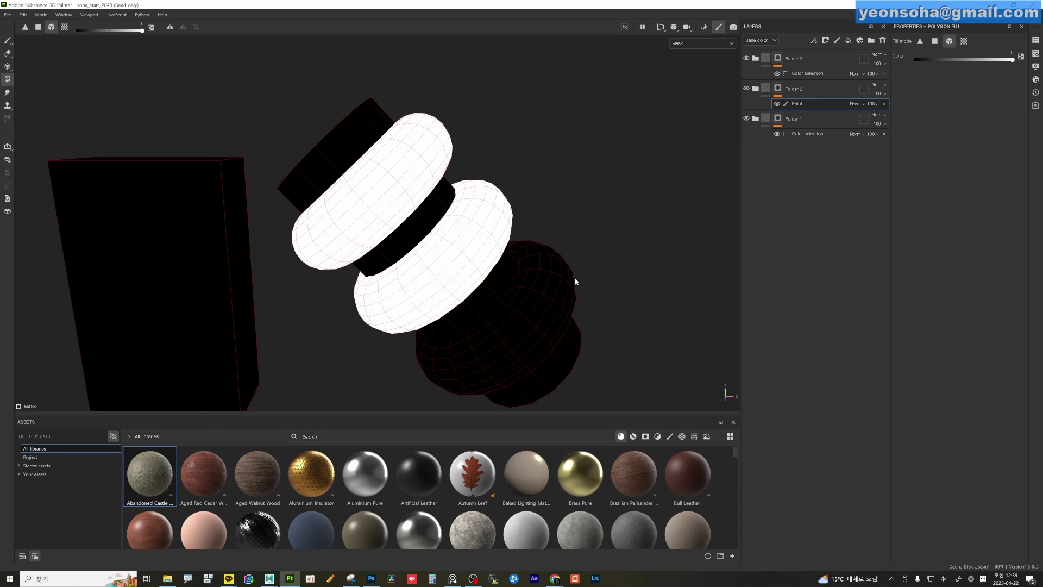
click(574, 288)
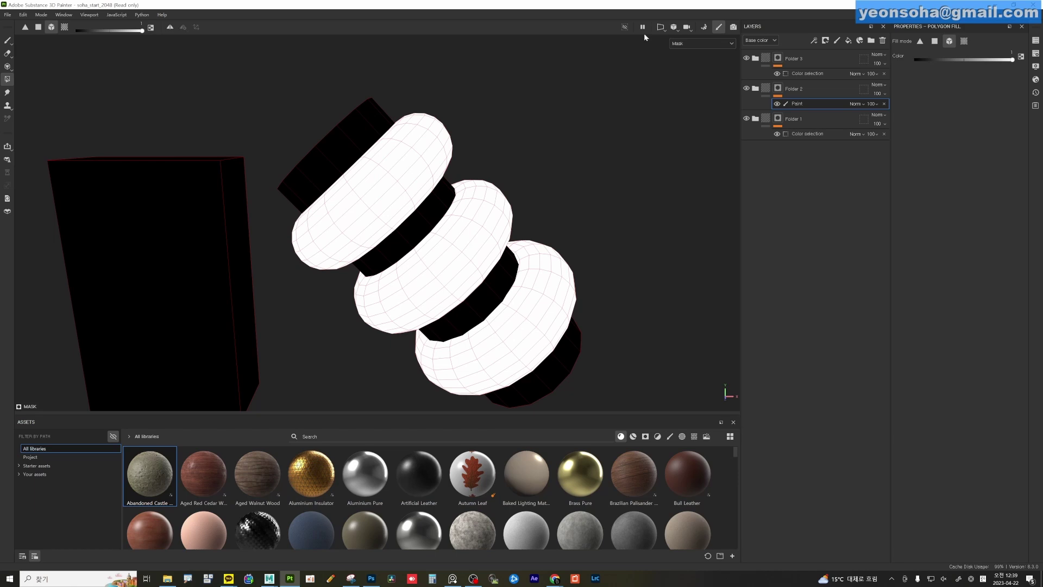
Show the UV layout and replace Folder 2's paint effect with a fresh one.
key(F2)
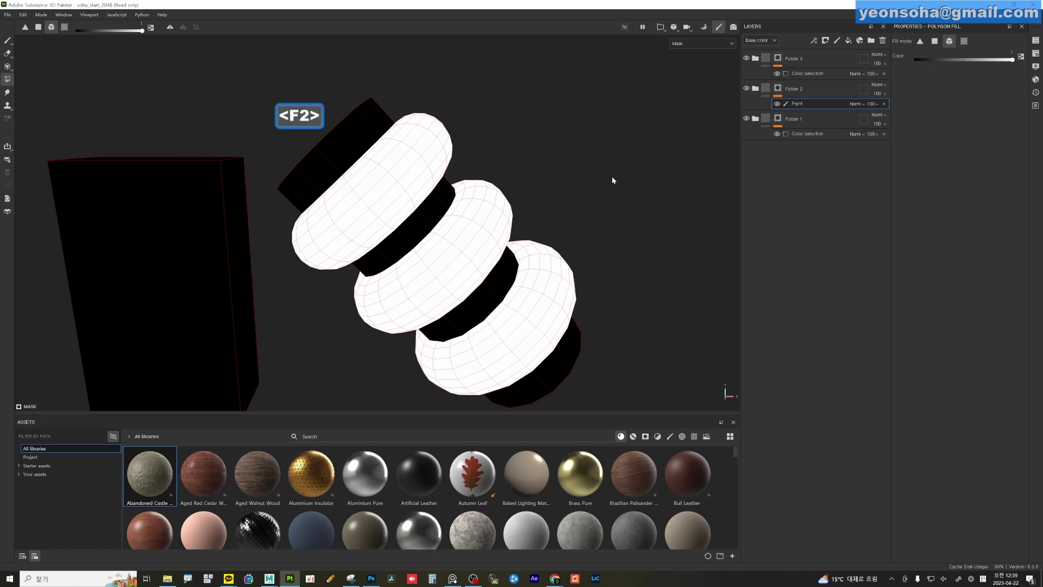
key(F1)
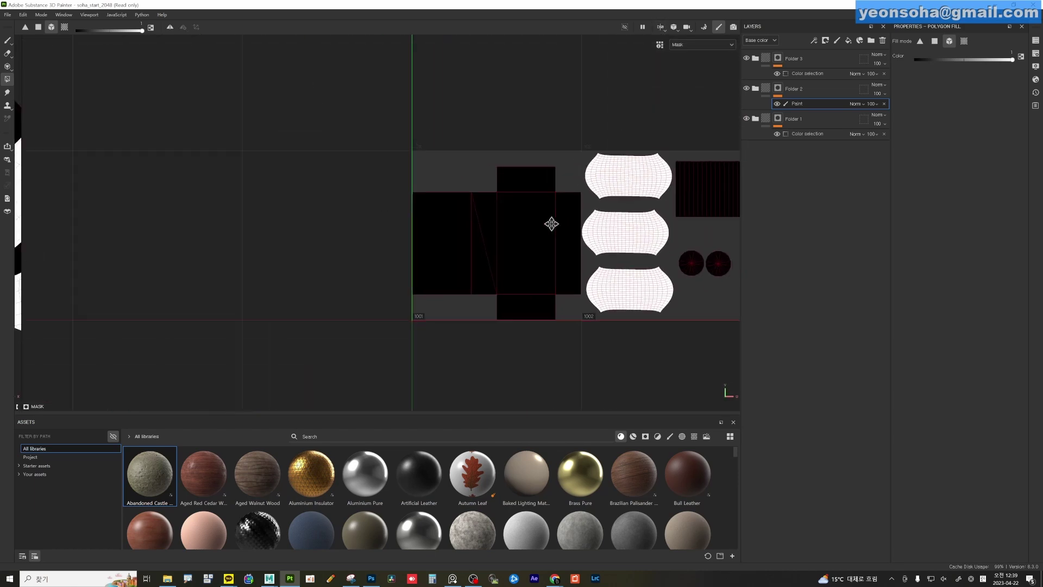
key(alt)
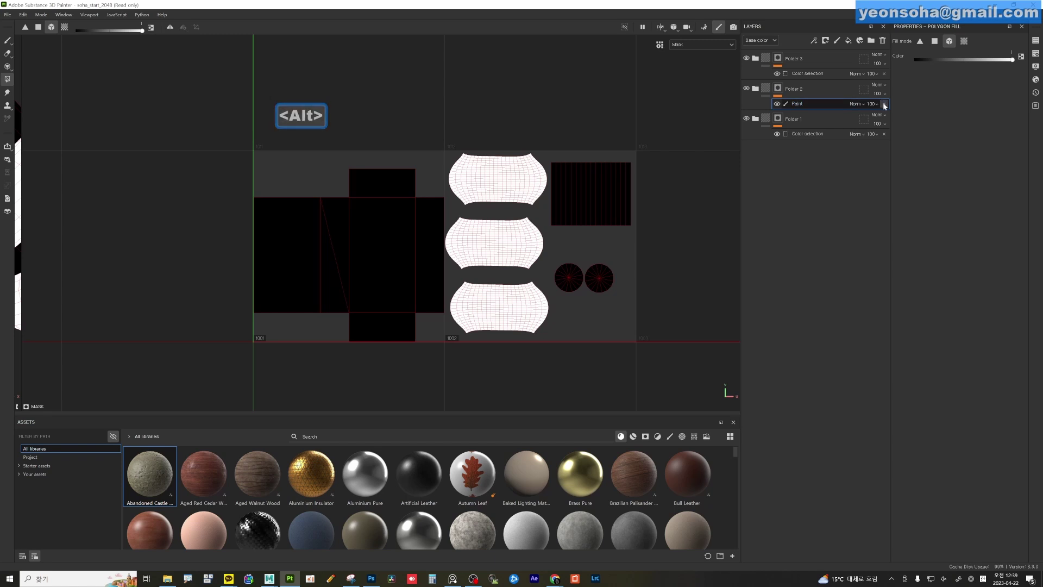
click(884, 104)
right_click(781, 89)
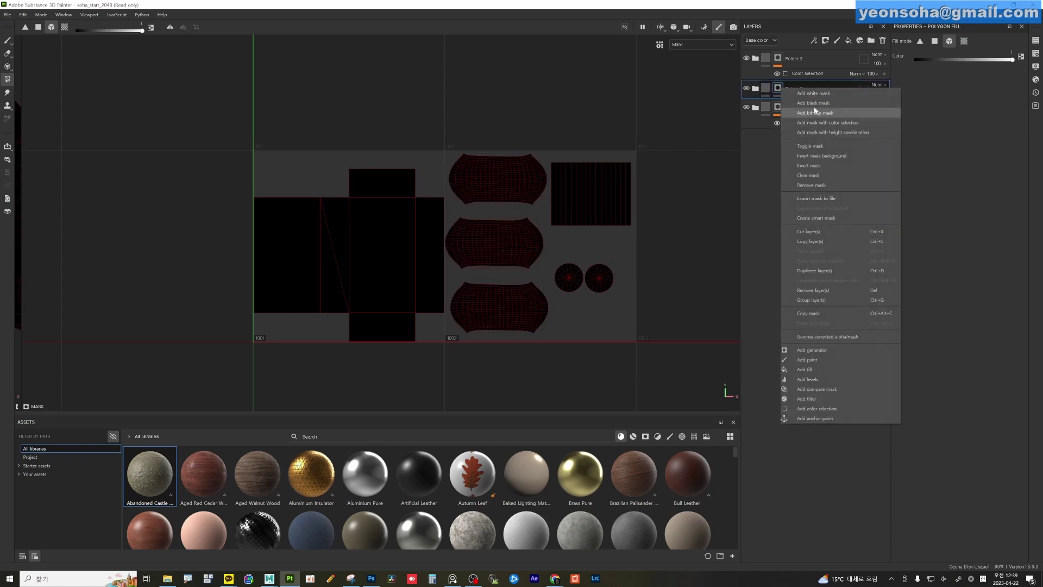
click(814, 360)
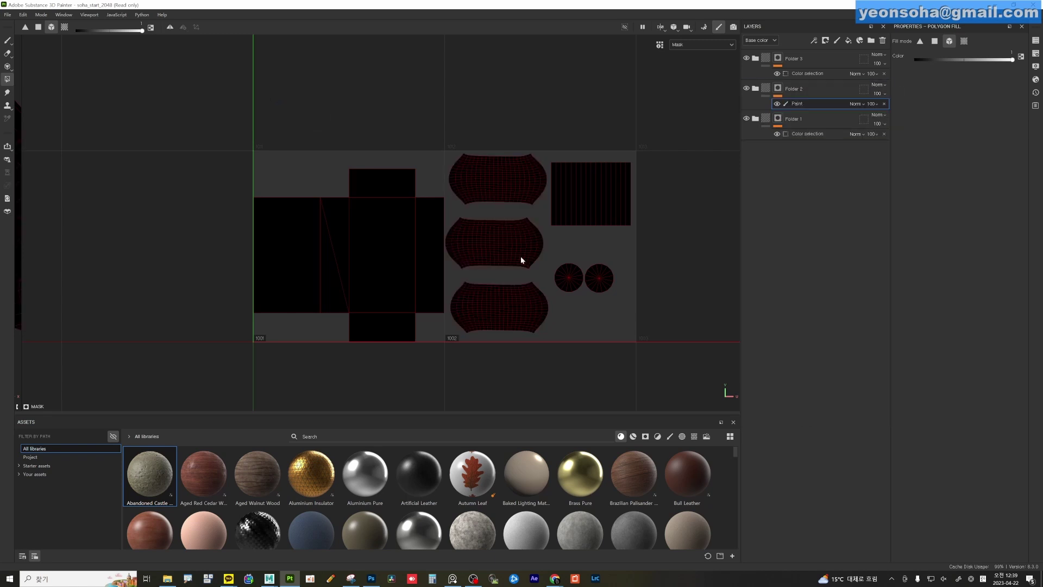
UV-chunk fill the three torus islands in tile 1002 white, with the 3D view beside.
click(66, 27)
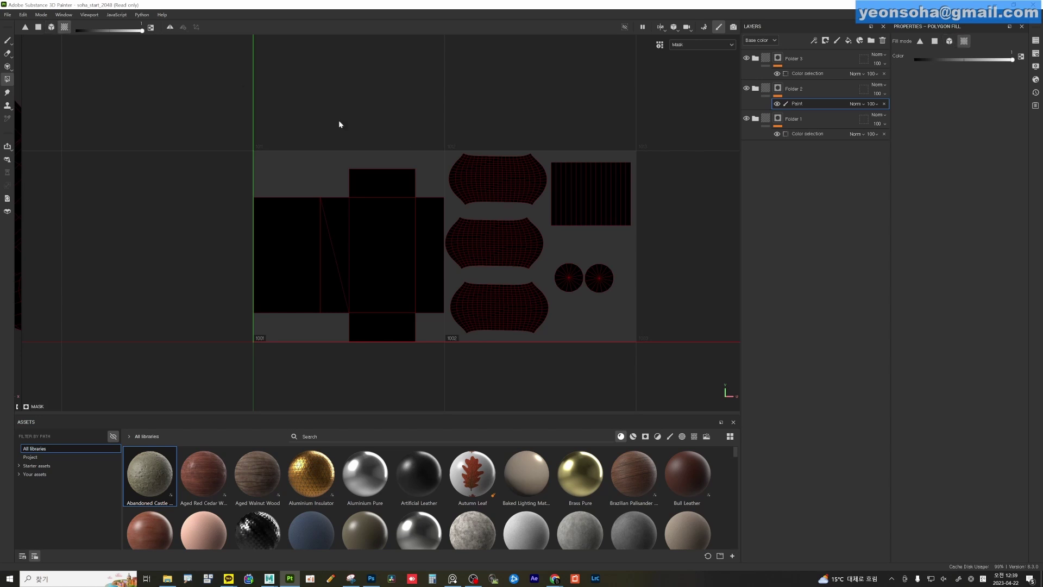
drag(472, 125, 525, 342)
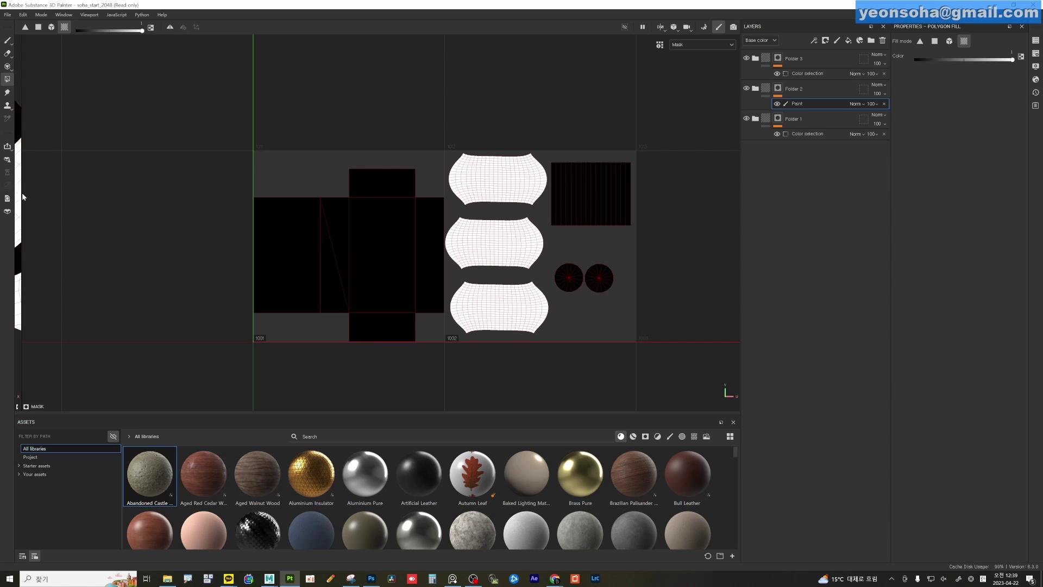
drag(22, 196, 426, 218)
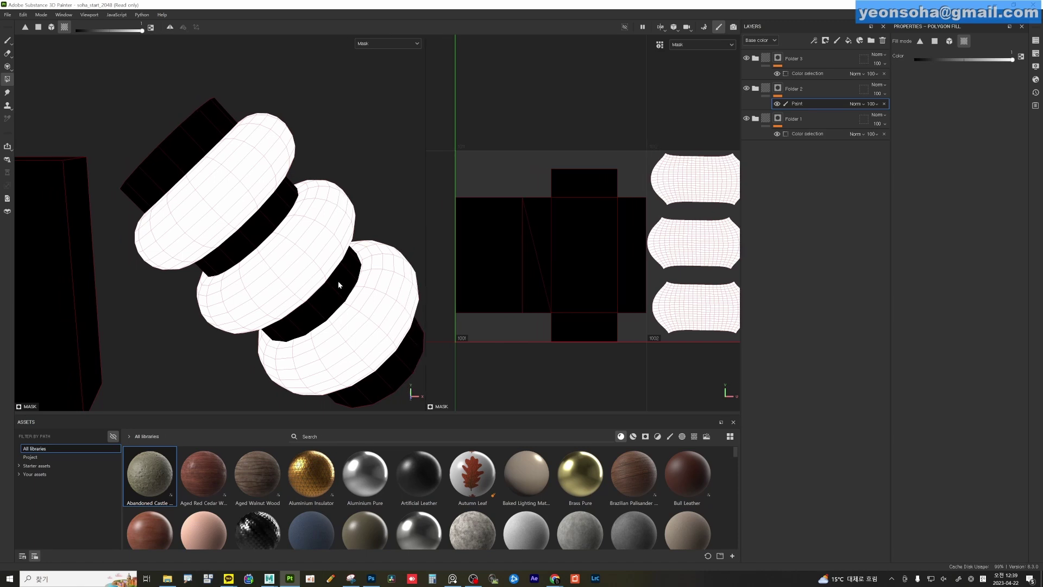
Zoom out to show the whole models and UV layout, then shrink the Painter window aside.
scroll(340, 282, down, 5)
scroll(239, 275, down, 2)
scroll(624, 265, down, 3)
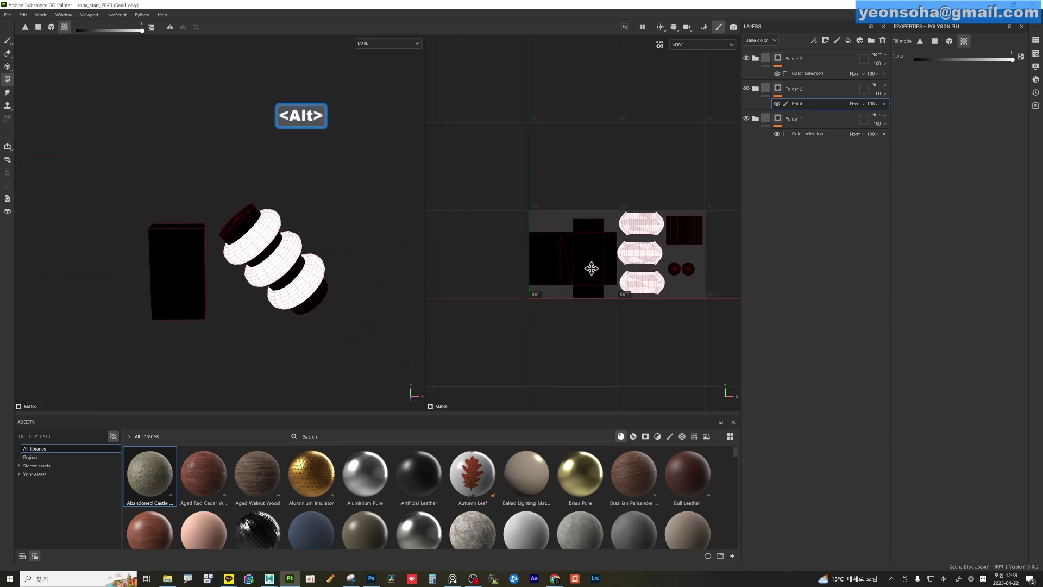
scroll(640, 286, up, 2)
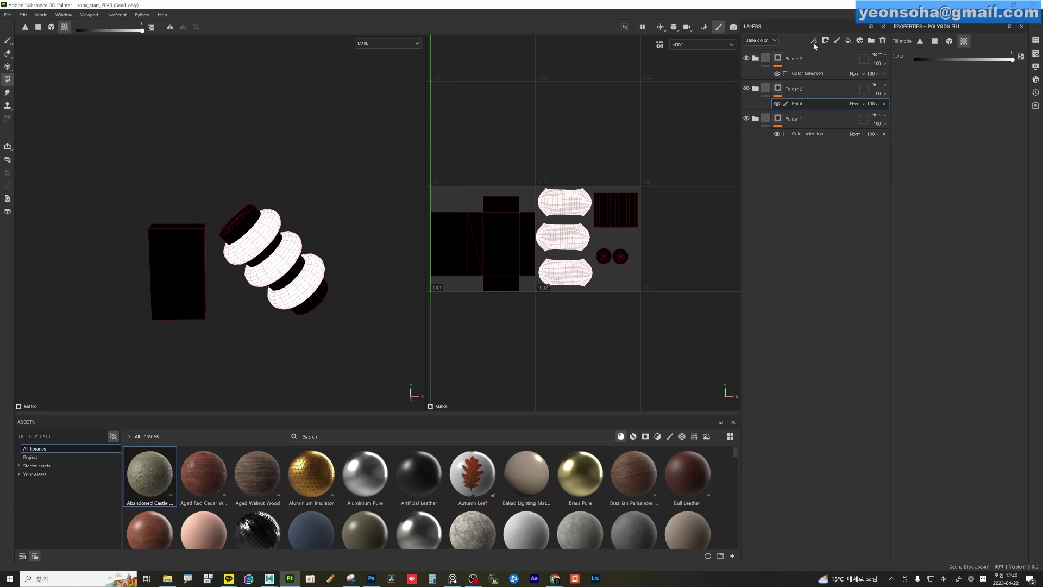
mouse_move(804, 9)
mouse_down()
mouse_move(569, 27)
mouse_move(548, 10)
mouse_up()
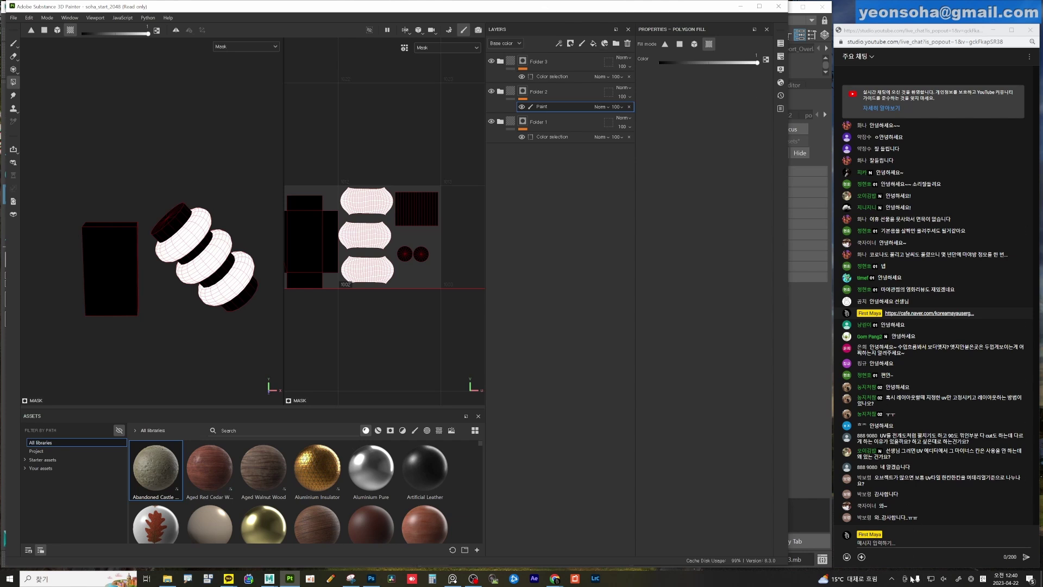
Post '수고하셨습니다' in the live chat using Korean input.
click(898, 545)
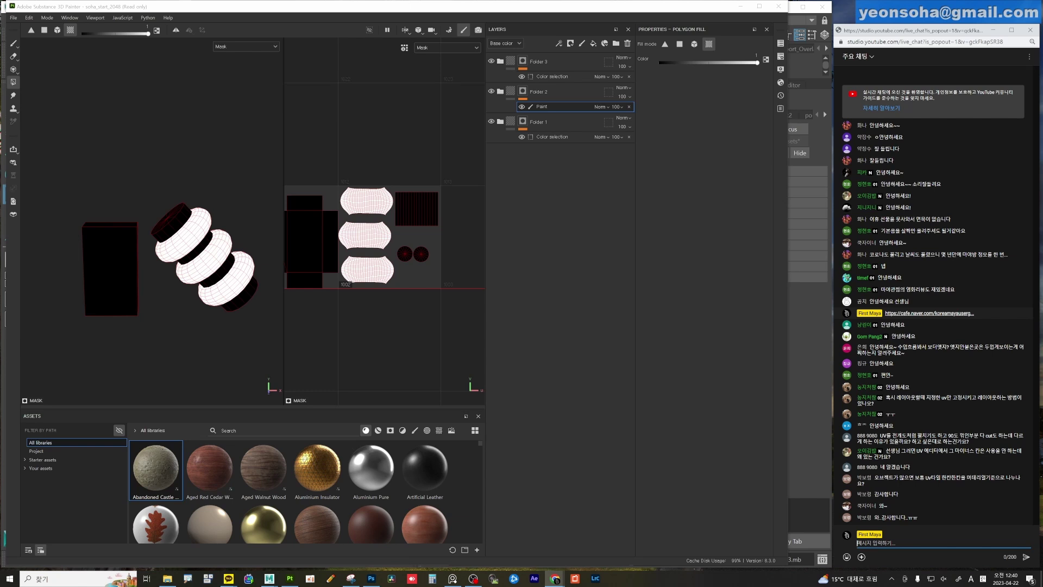
text(tnrhgktu)
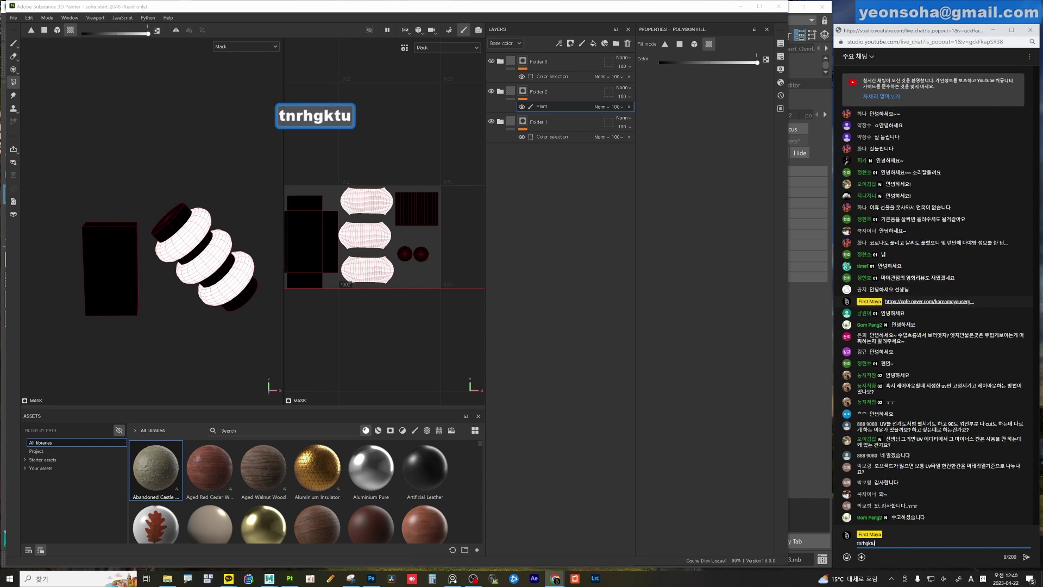
key(BackSpace)
key(BackSpace)
key(BackSpace)
key(BackSpace)
key(Hangul)
key(BackSpace)
key(BackSpace)
key(BackSpace)
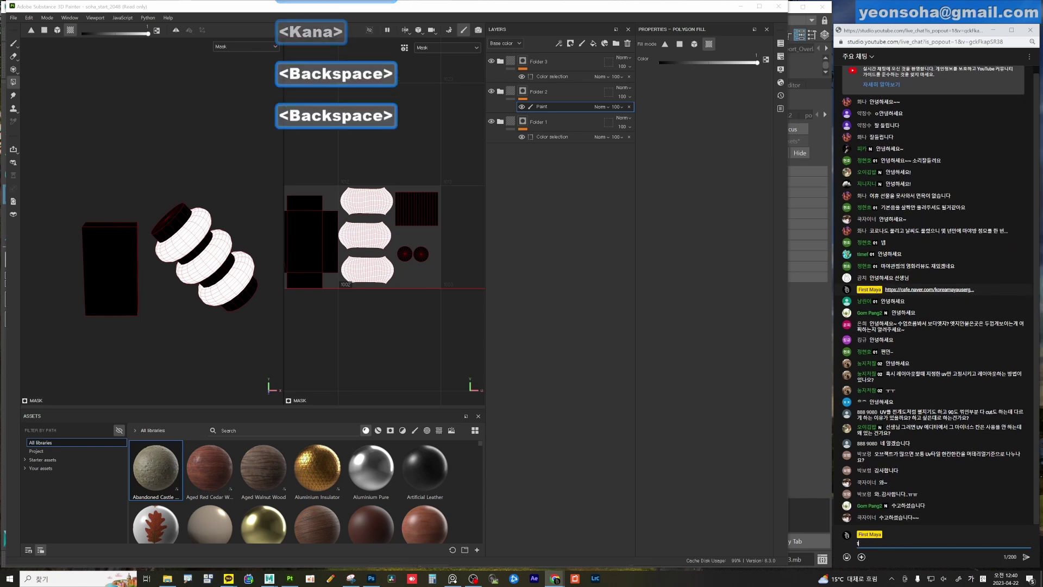
text(수고핫셨)
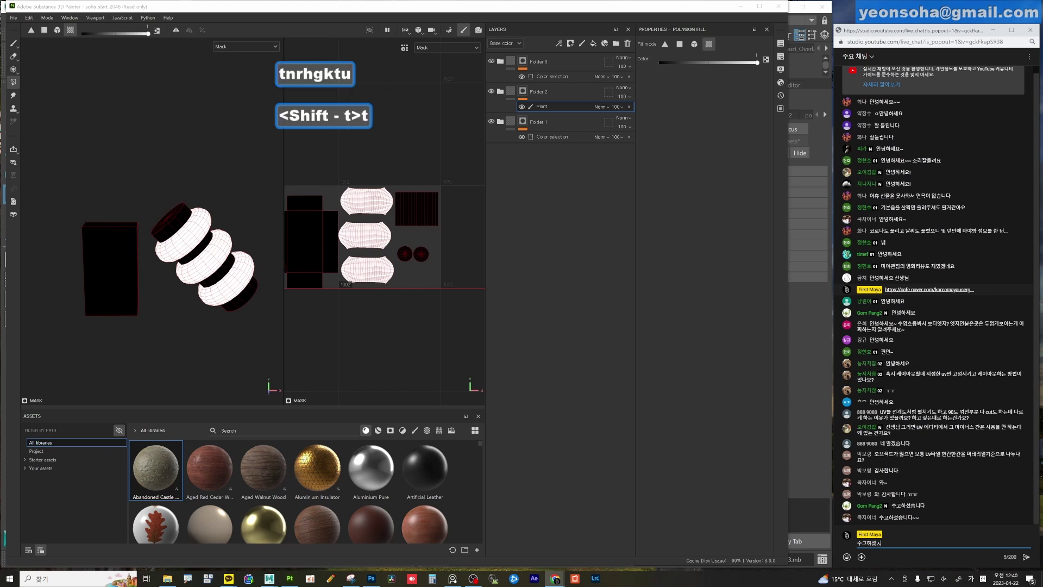
text(습니다)
key(Return)
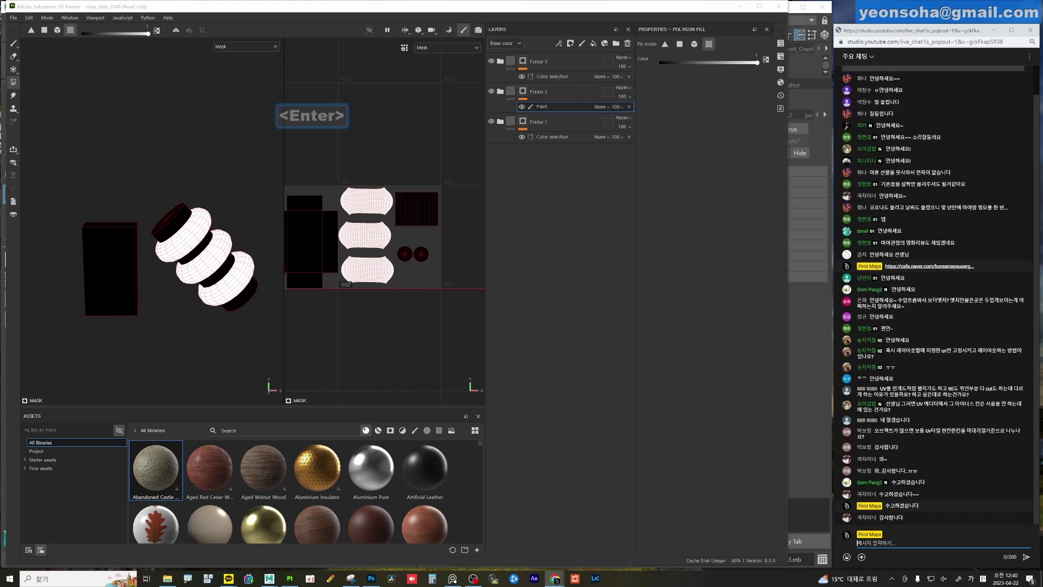